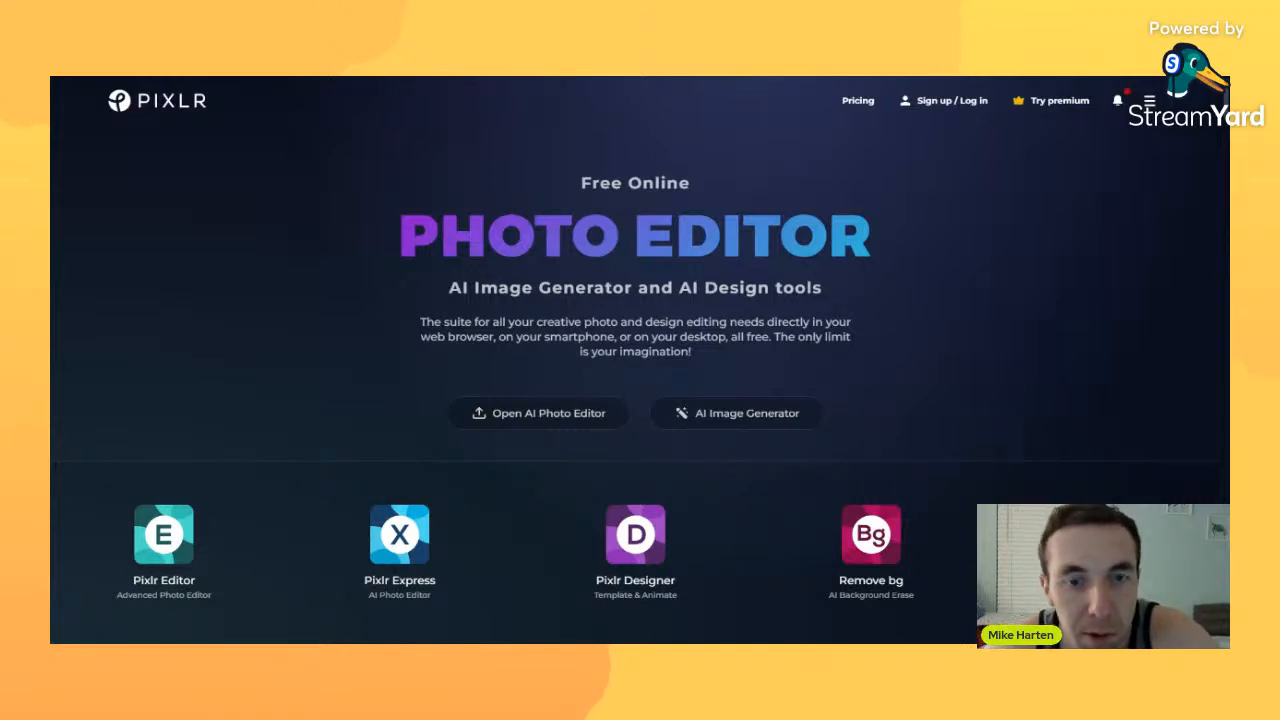
- Open the AI Photo Editor and start creating a new blank canvas
scroll(554, 298, down, 2)
scroll(554, 298, up, 2)
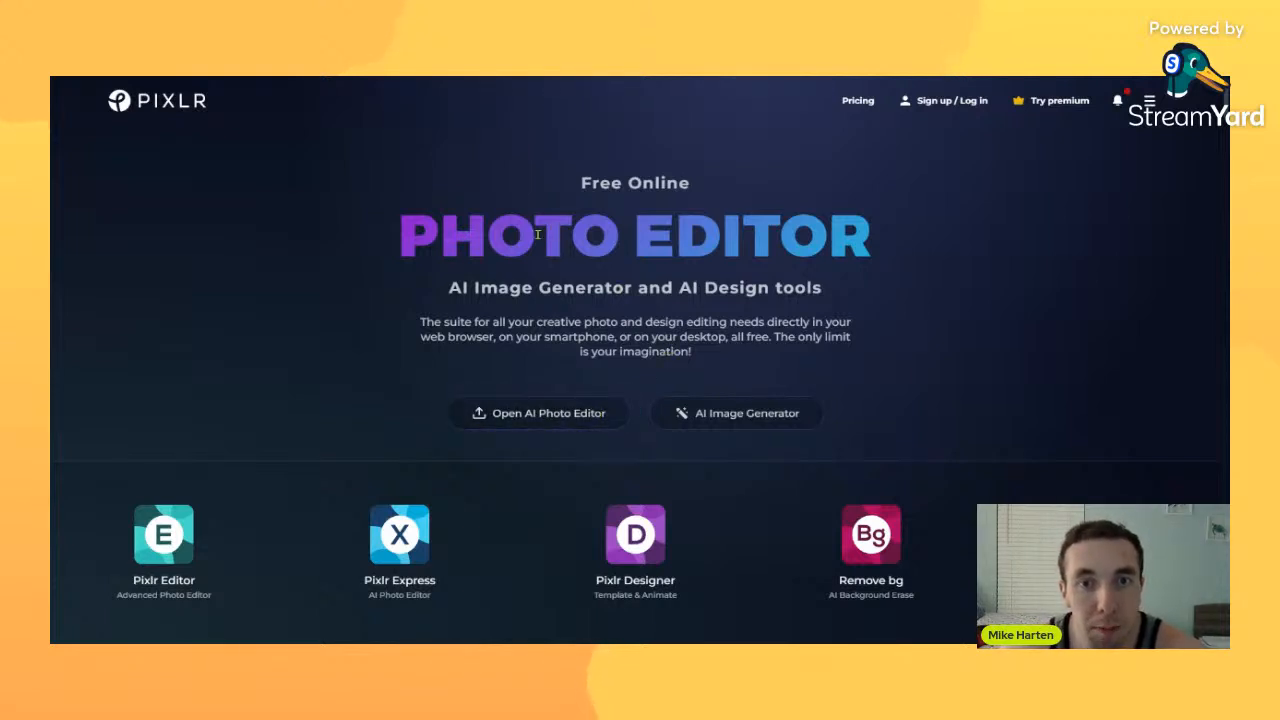
click(537, 413)
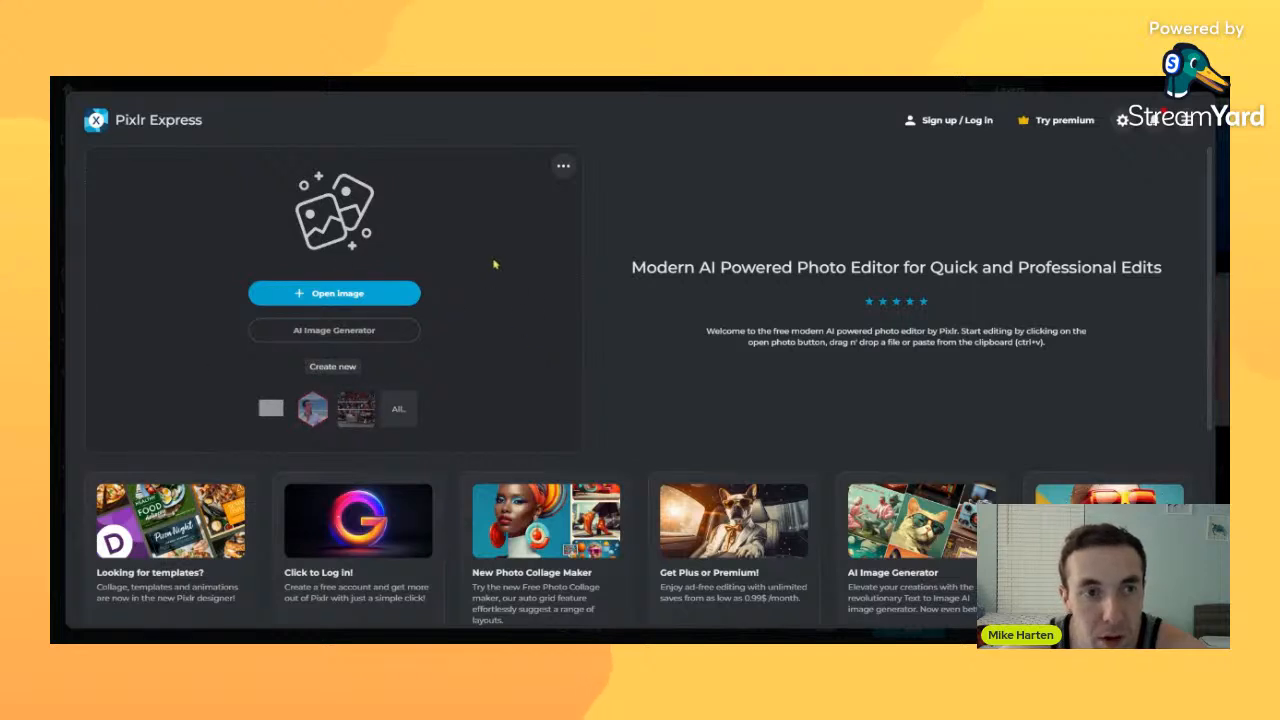
click(335, 369)
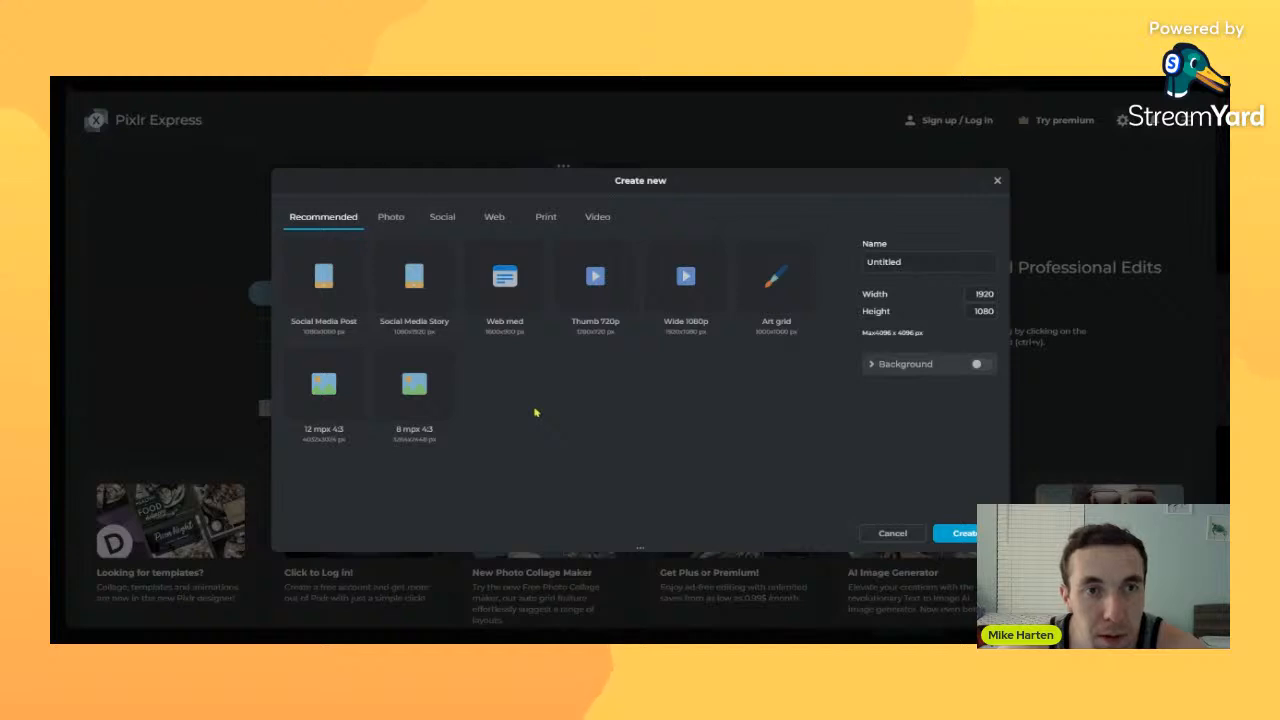
mouse_move(531, 185)
mouse_down()
mouse_move(561, 178)
mouse_move(545, 186)
mouse_up()
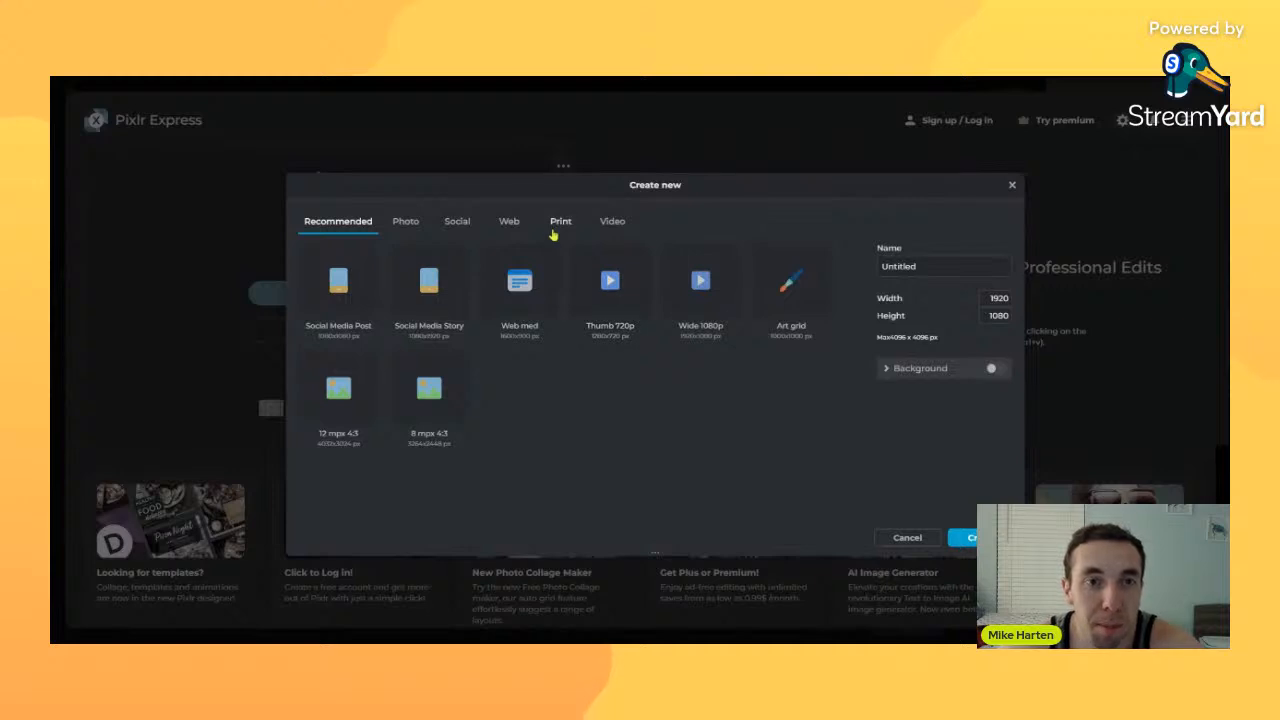
- Examine the canvas size presets in the photo, social, web, print, video and recommended categories
click(406, 222)
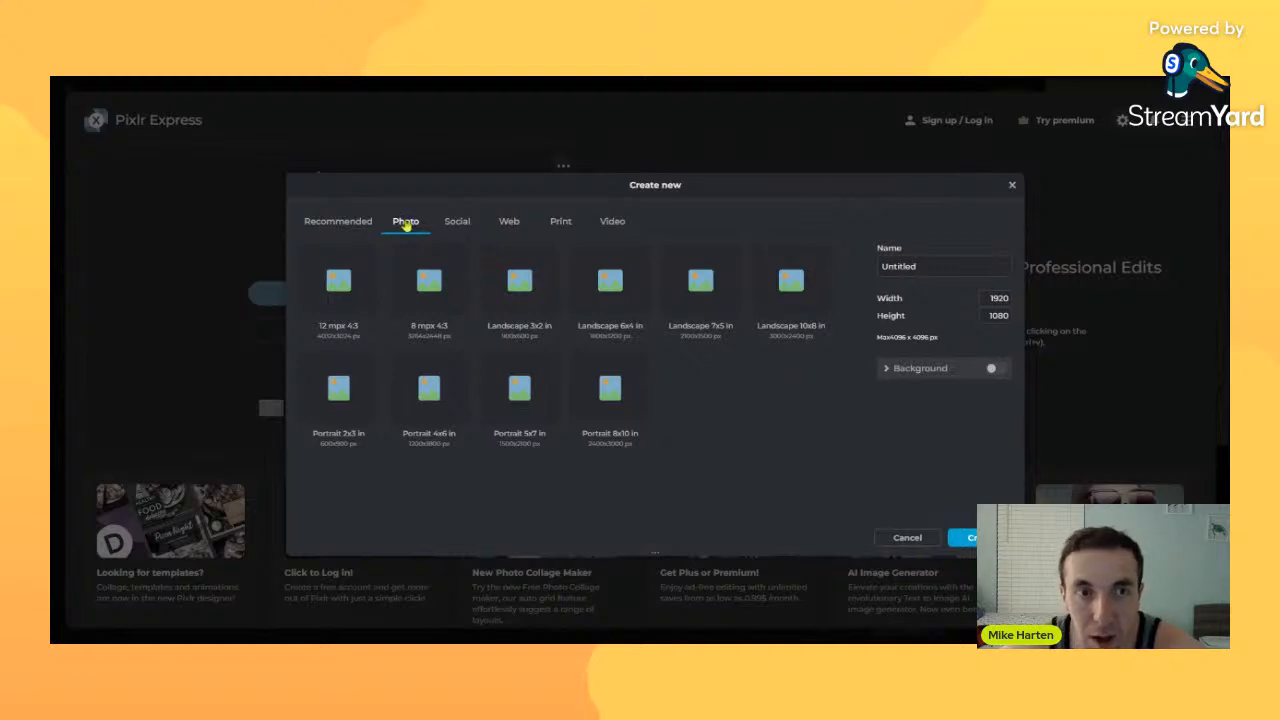
click(457, 221)
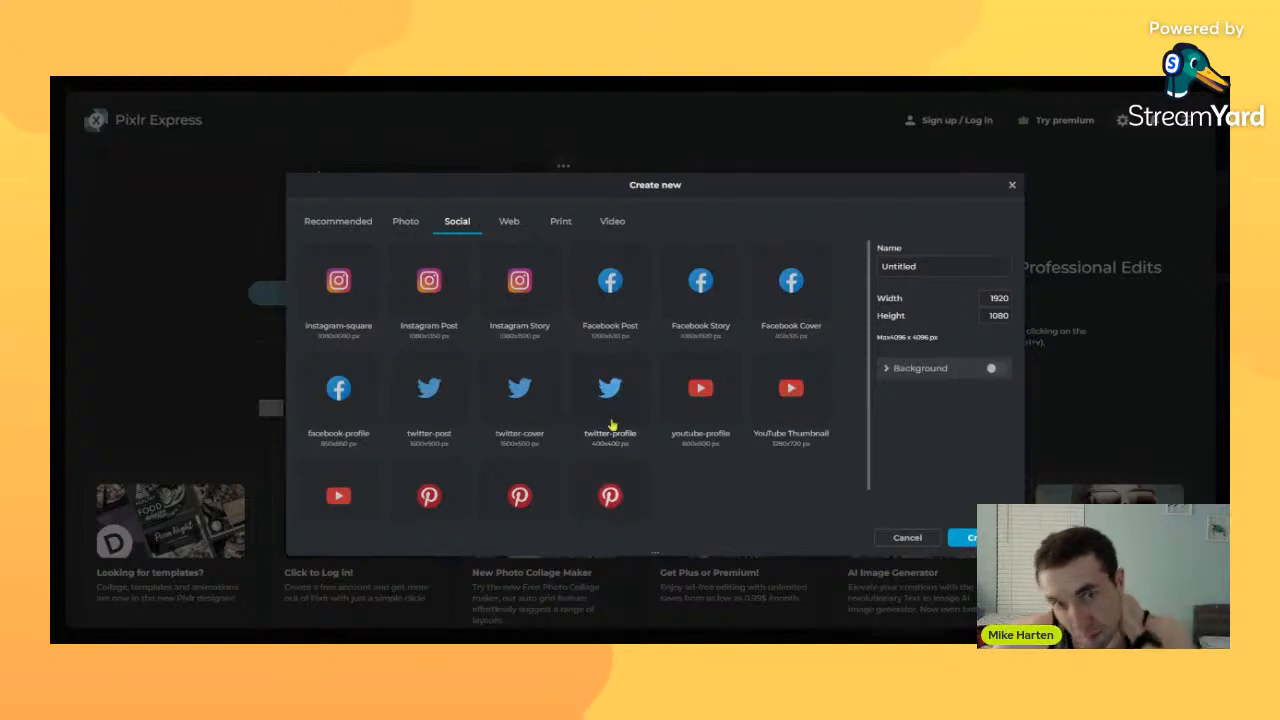
scroll(545, 260, down, 1)
click(509, 221)
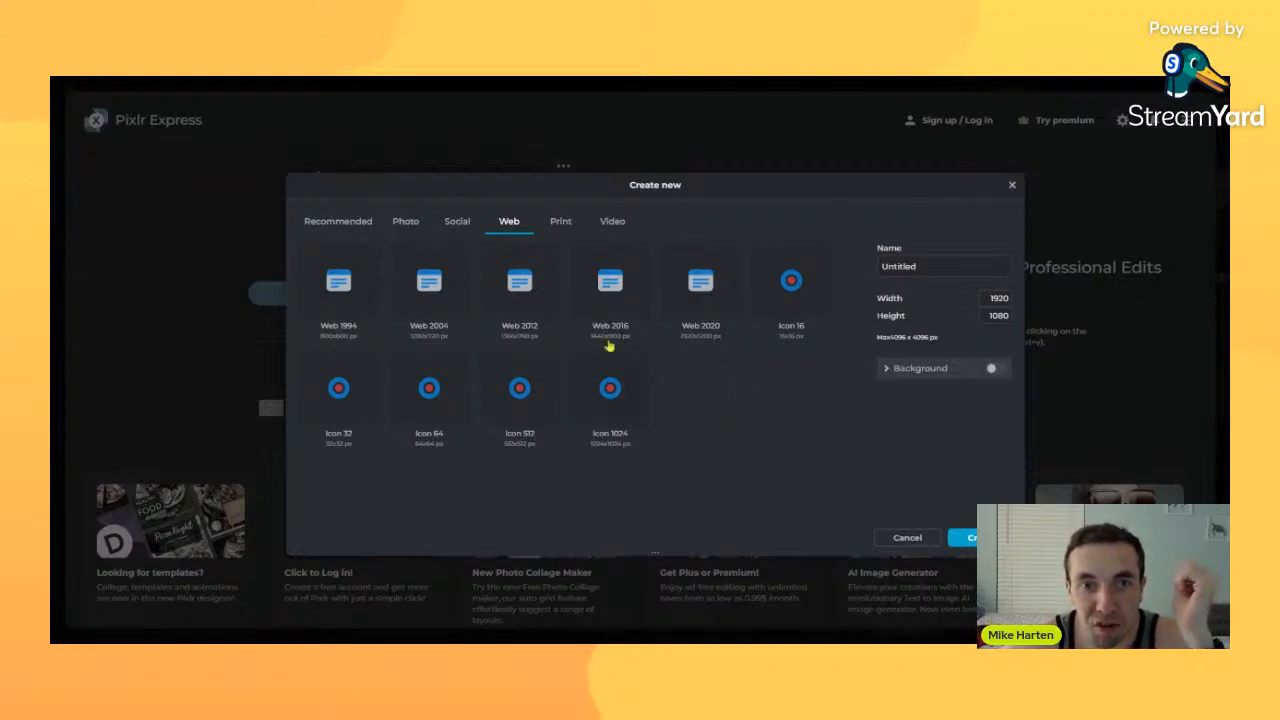
click(560, 222)
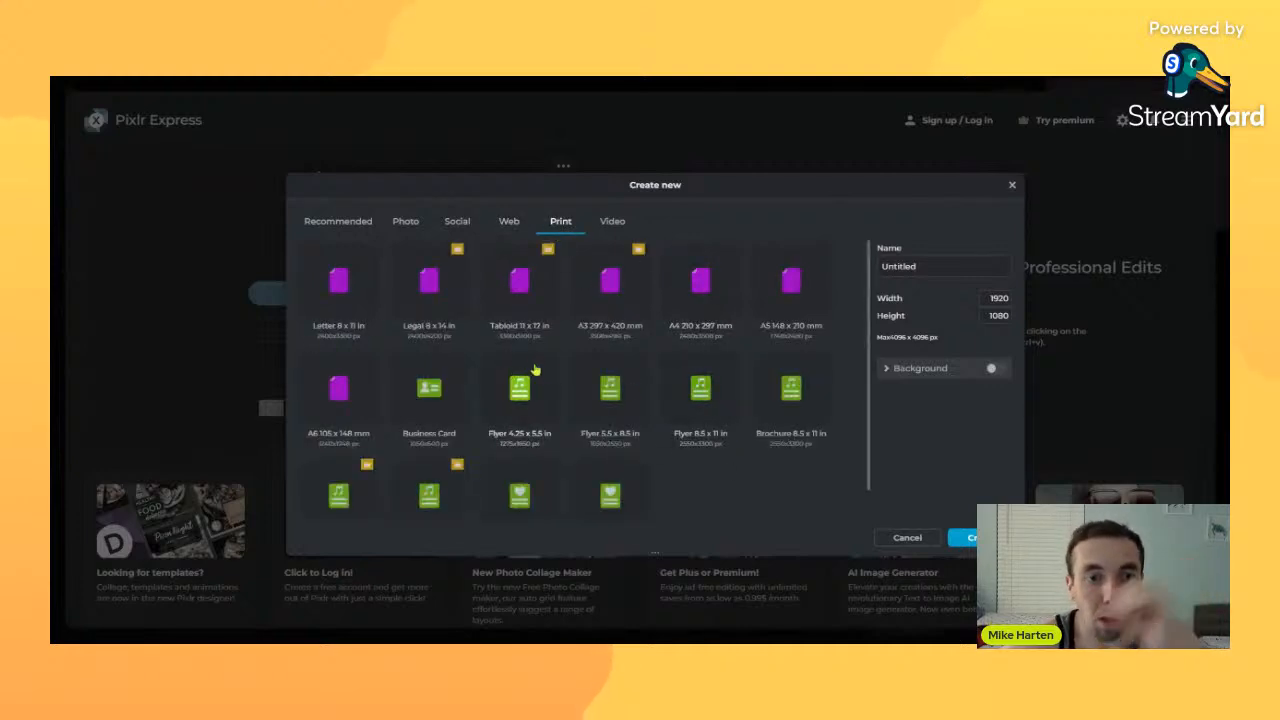
click(612, 221)
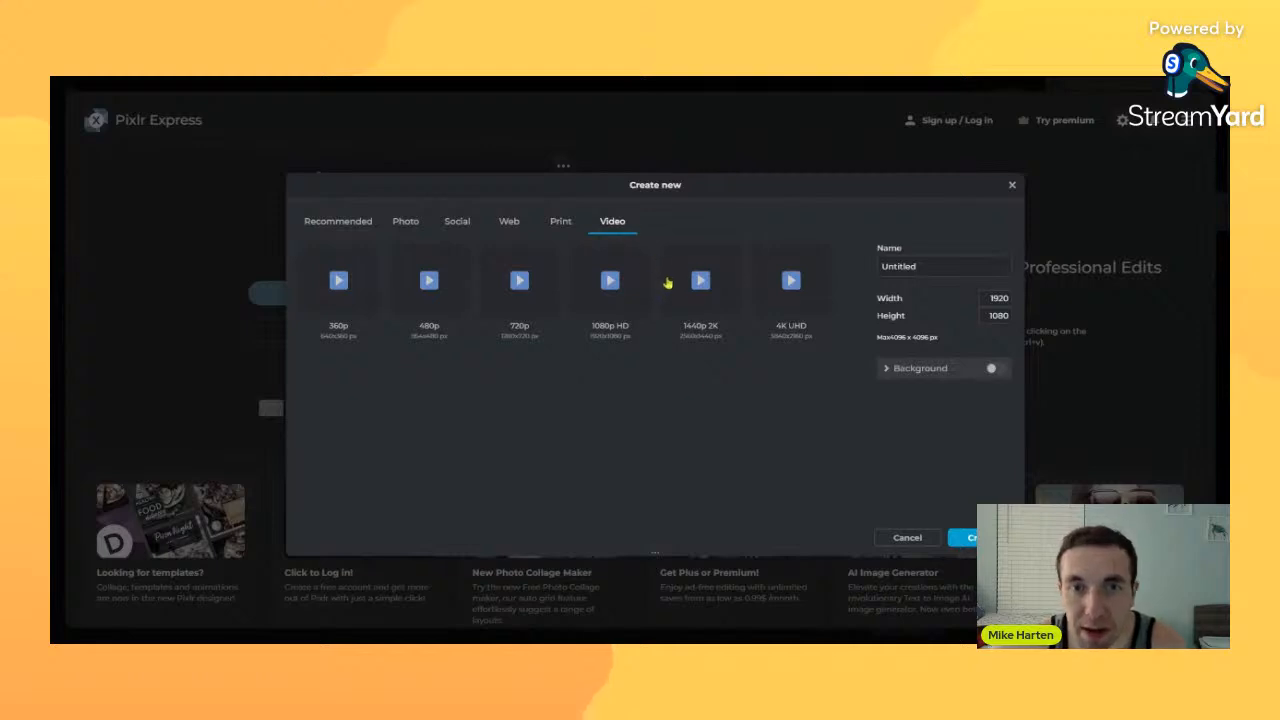
click(459, 219)
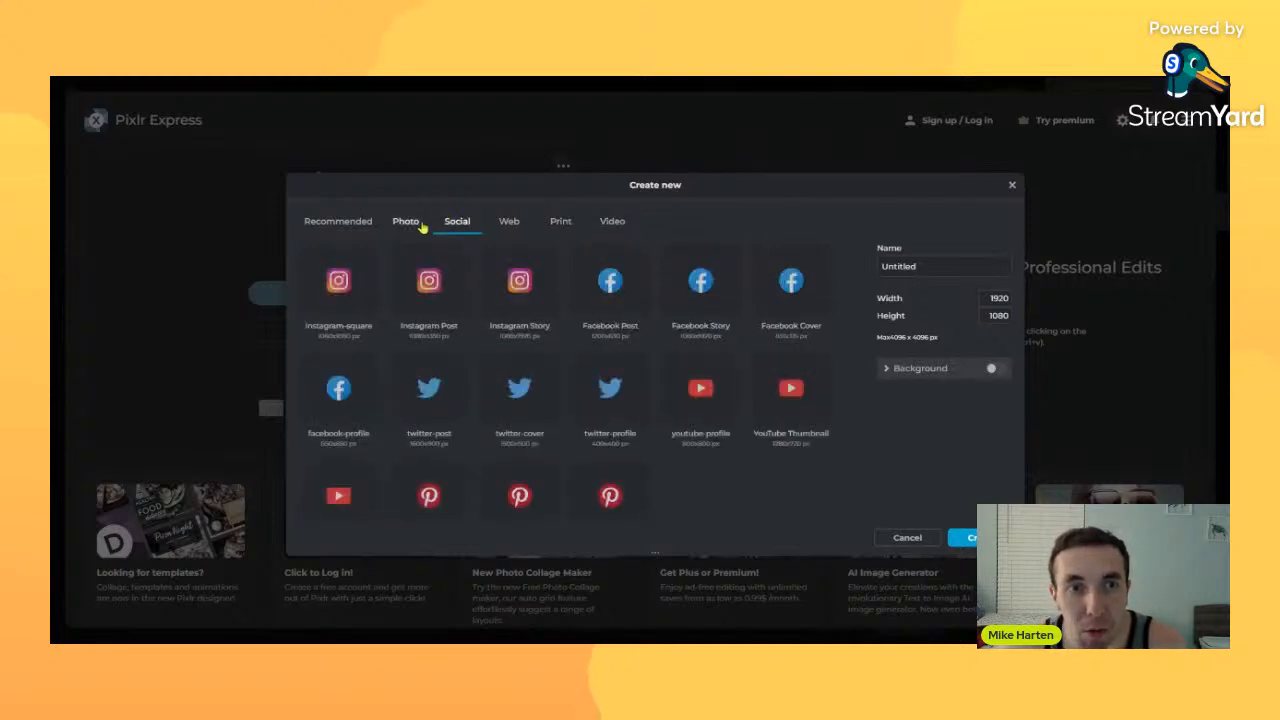
click(357, 224)
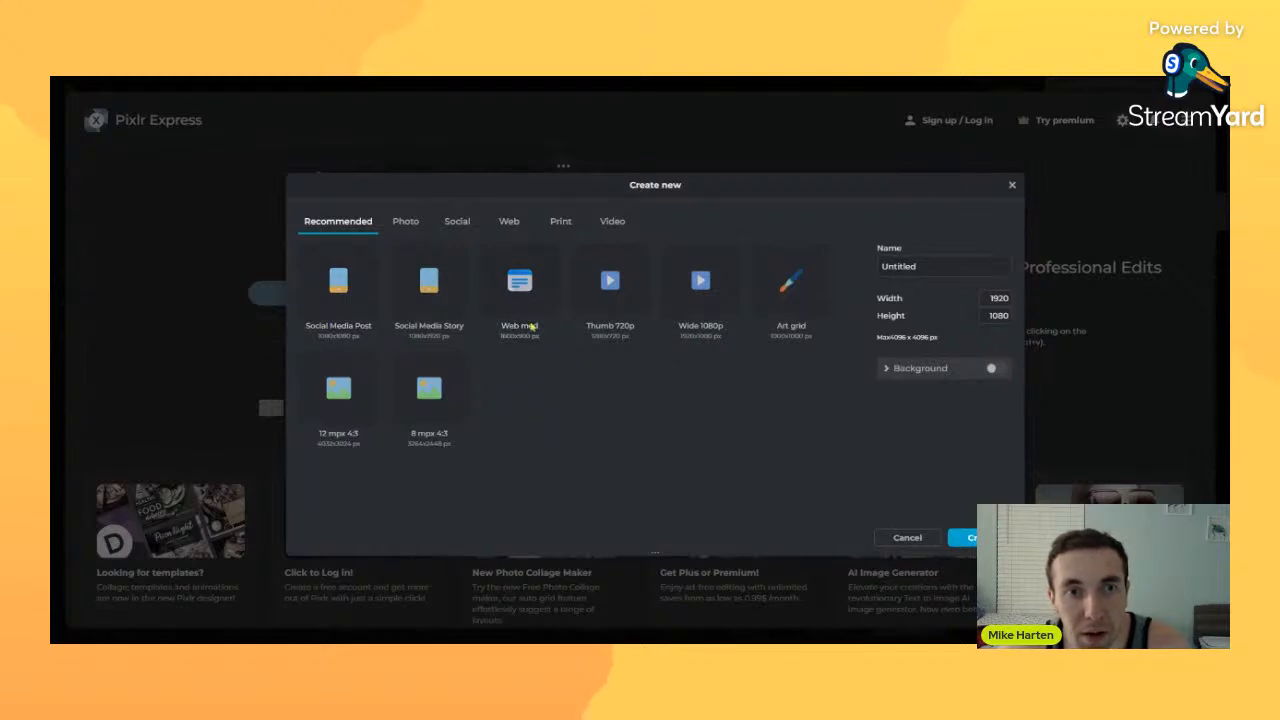
click(548, 223)
scroll(497, 310, down, 1)
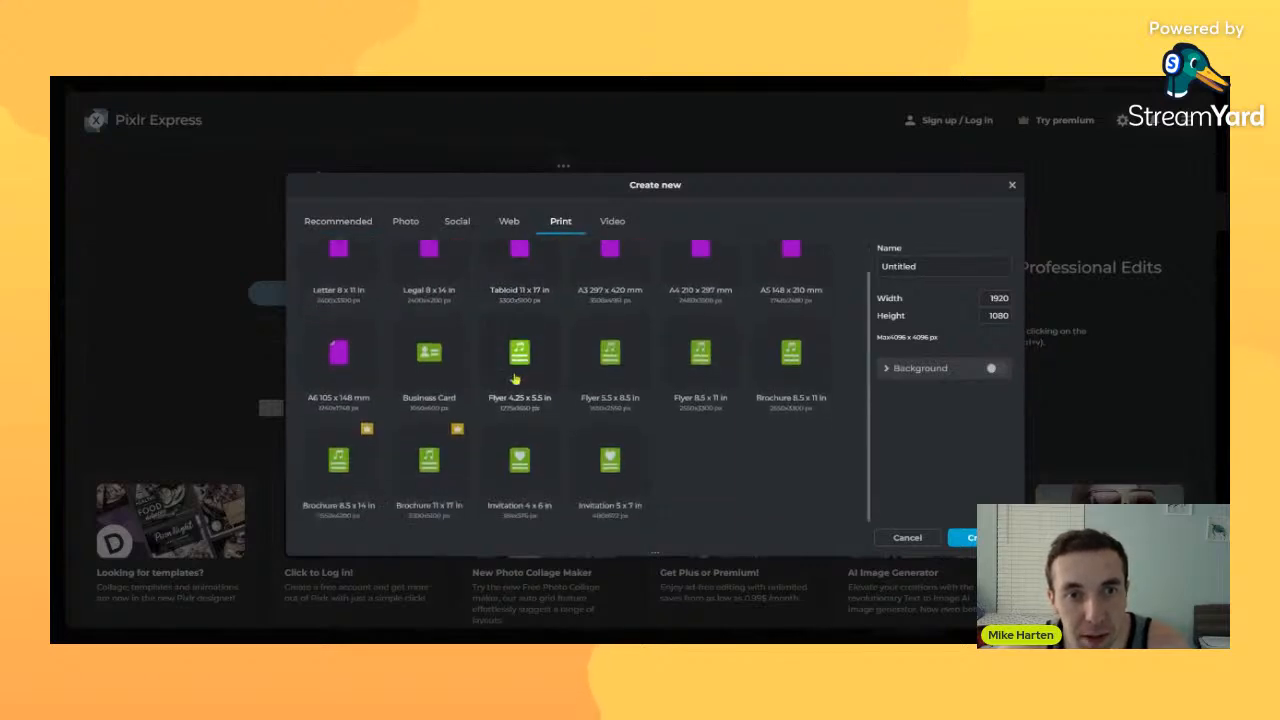
scroll(485, 290, up, 1)
- Choose the YouTube Thumbnail social preset at 1280 x 720 px and name the new canvas Demo
click(452, 223)
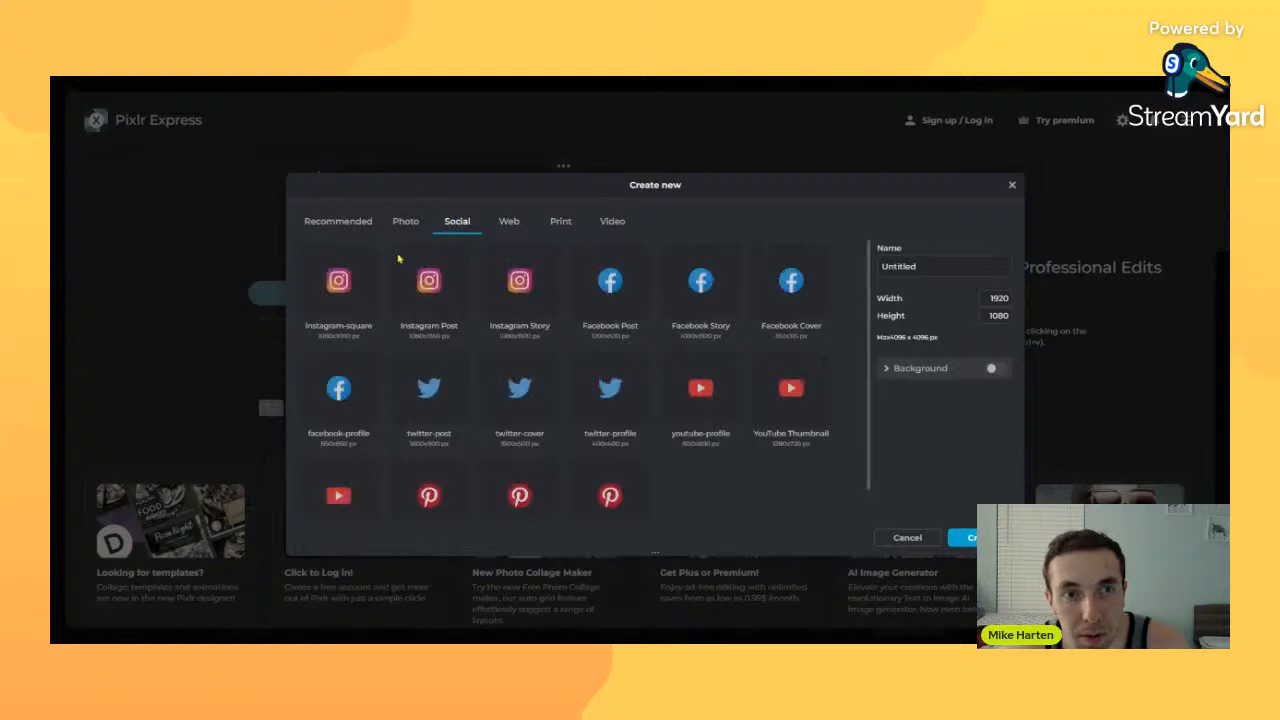
scroll(389, 466, down, 1)
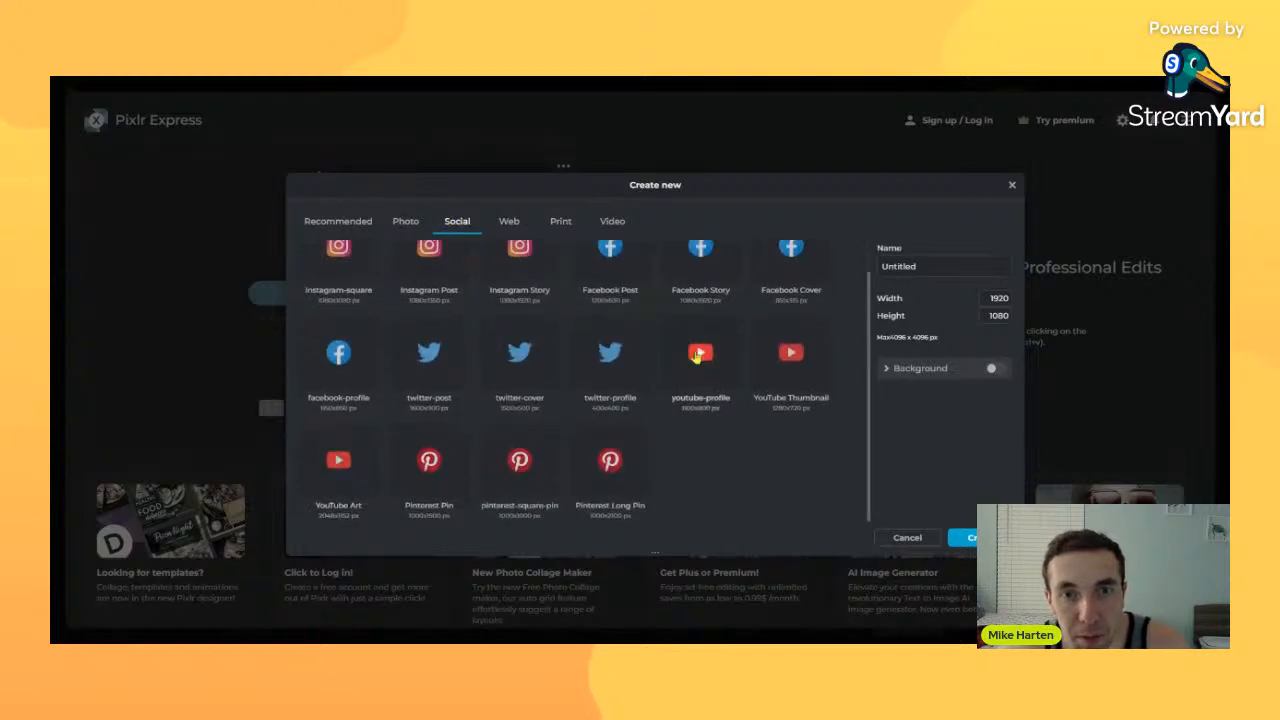
click(785, 360)
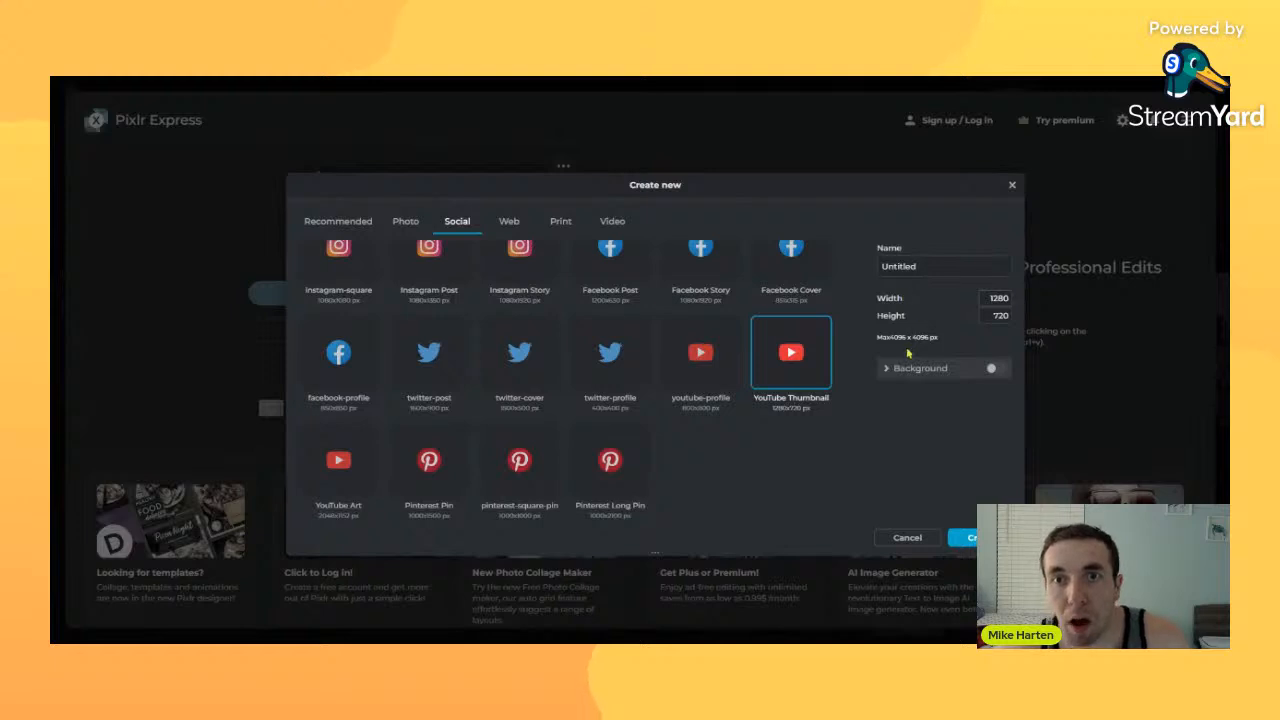
click(941, 270)
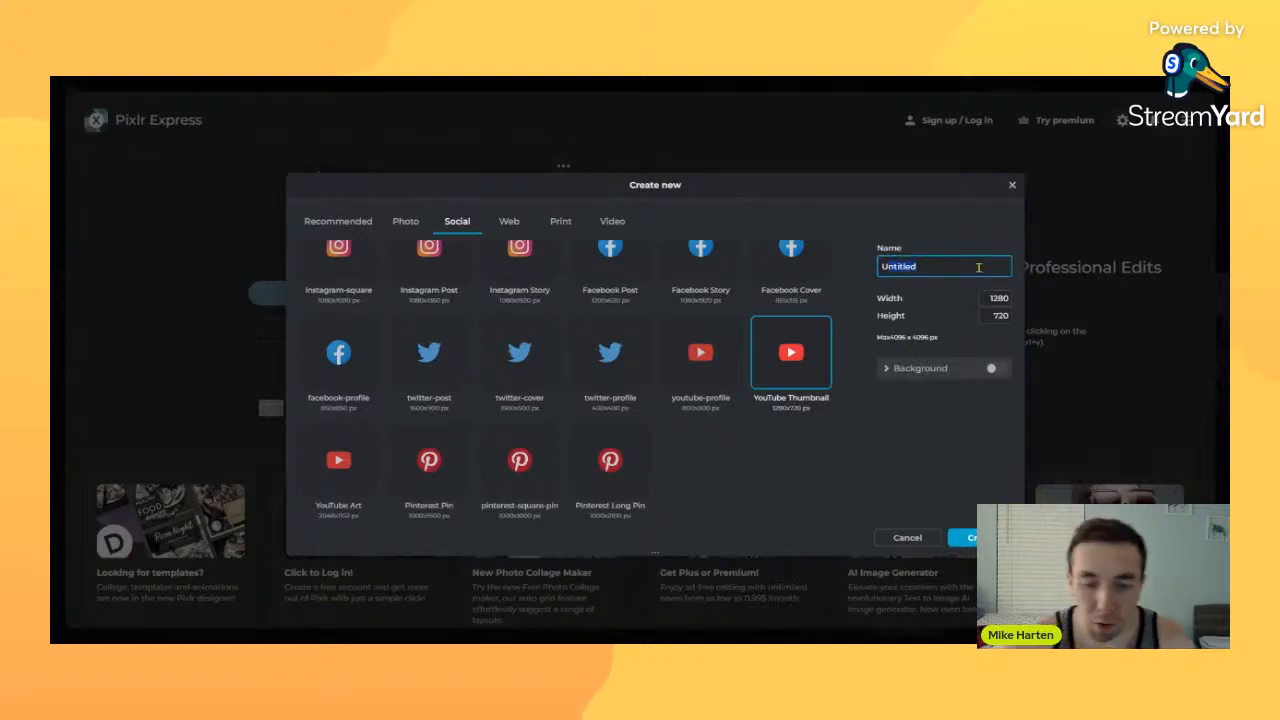
key(BackSpace)
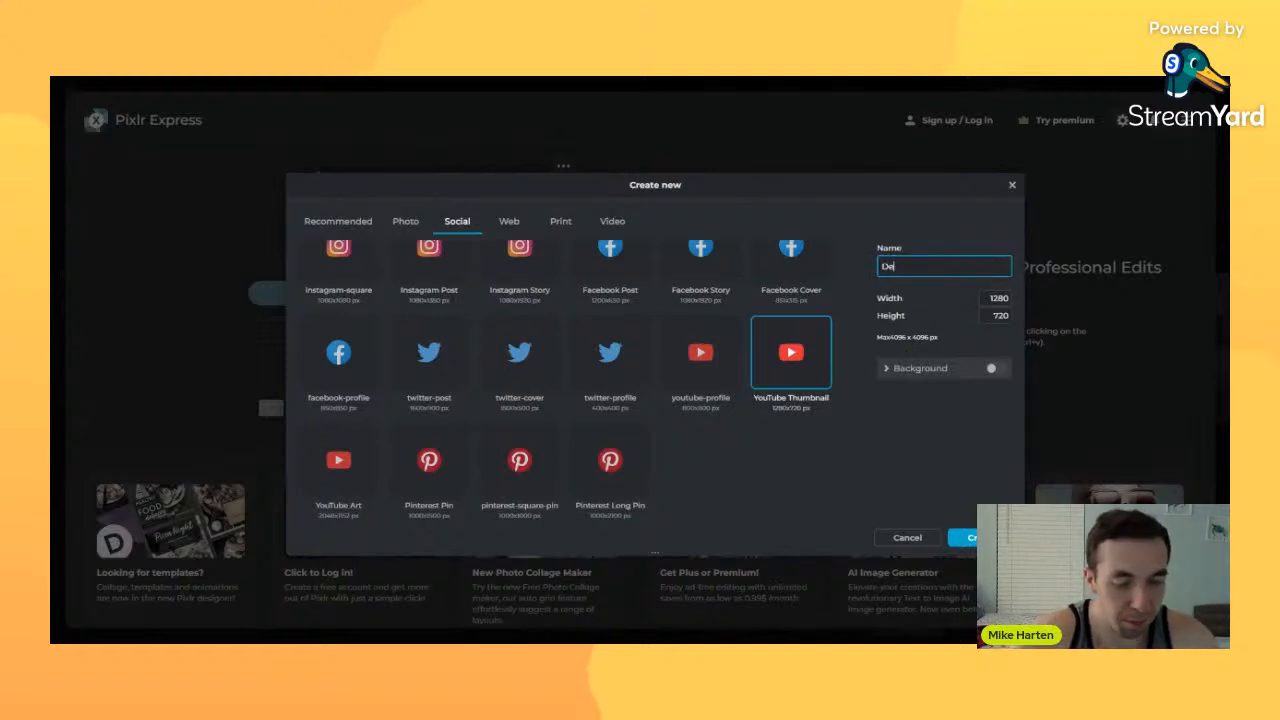
click(979, 398)
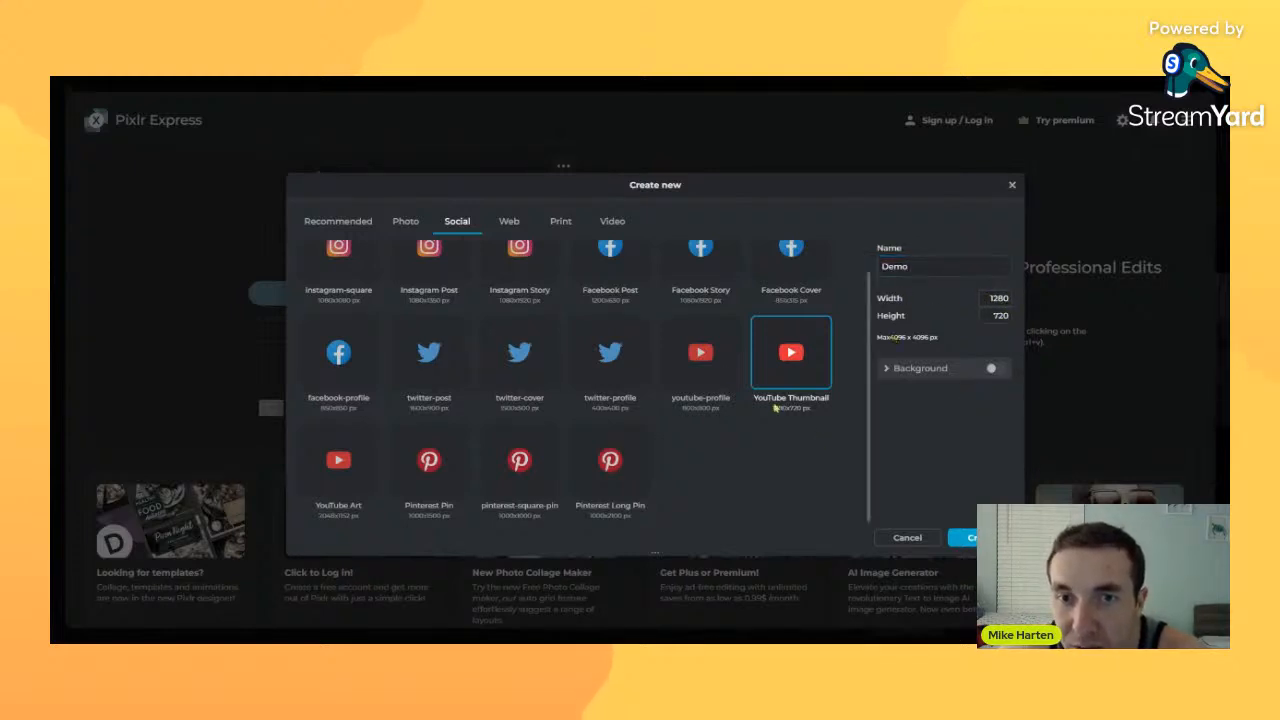
- Try the youtube-profile, twitter-profile and twitter-cover size presets, and return to the YouTube Thumbnail preset
click(718, 370)
click(608, 355)
click(520, 358)
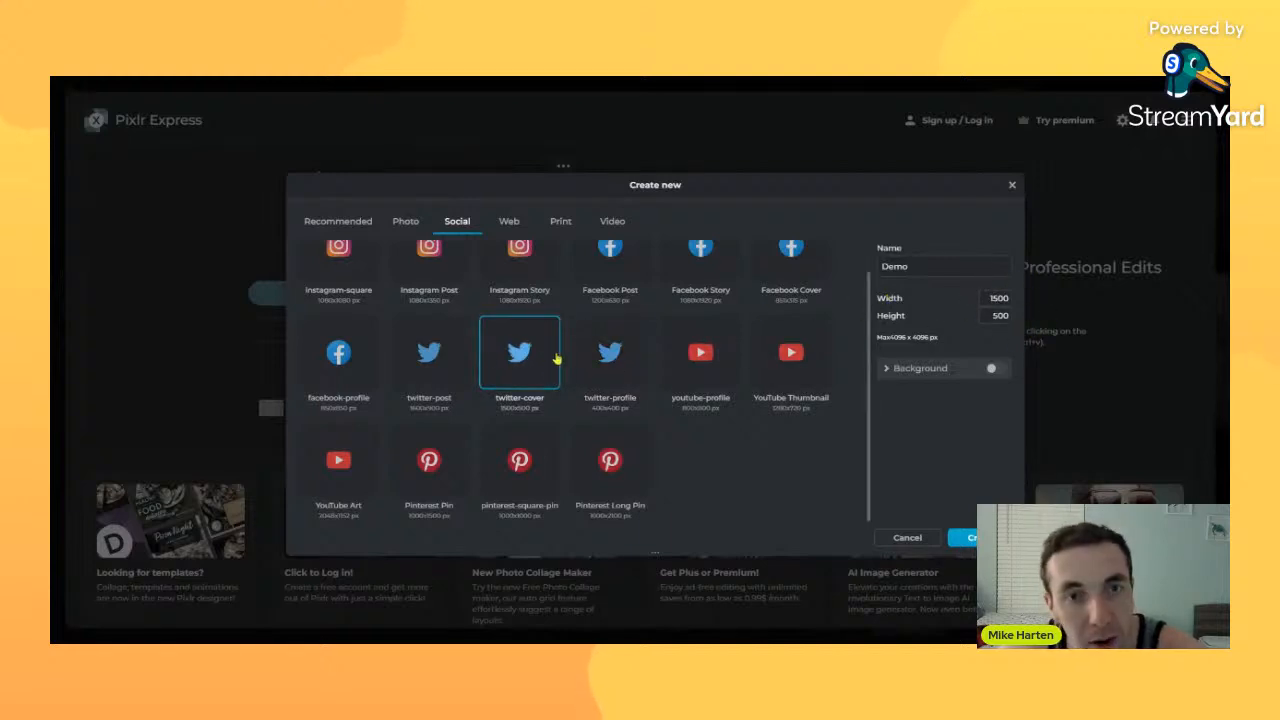
click(610, 352)
click(700, 352)
click(790, 352)
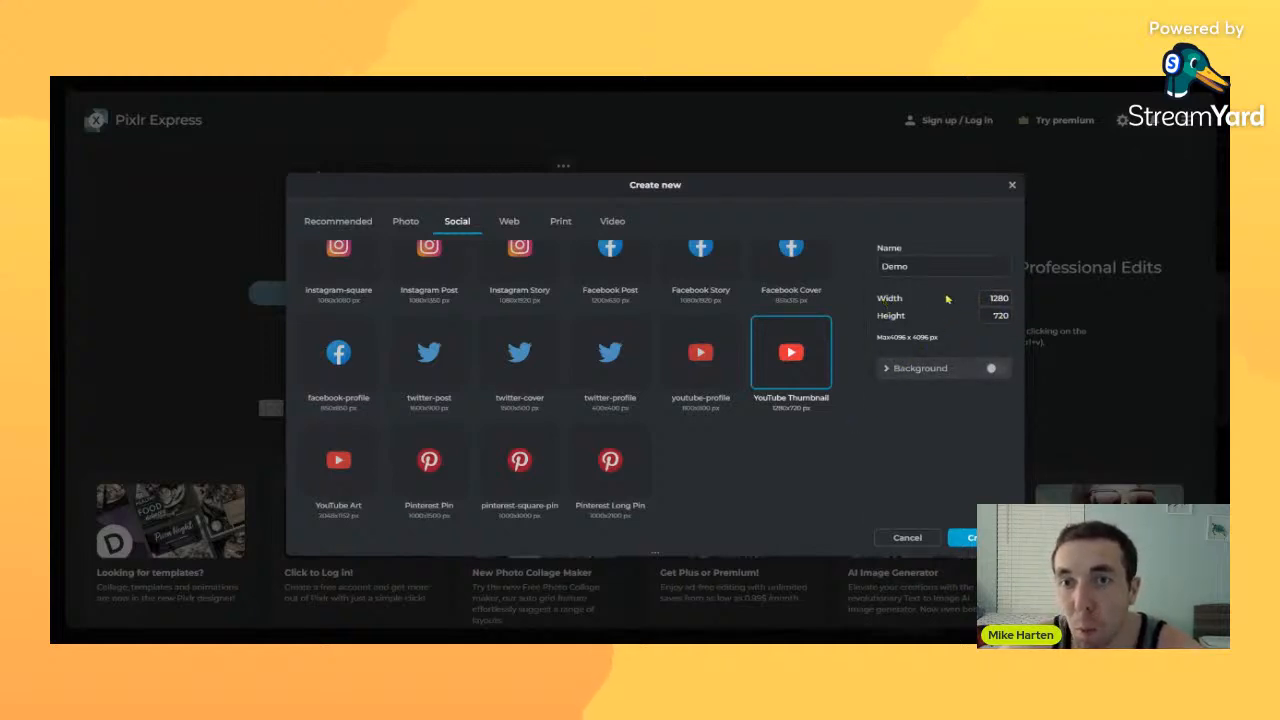
- Try grey, white and pink background colours for the new canvas, and switch the background off again
click(897, 370)
click(890, 372)
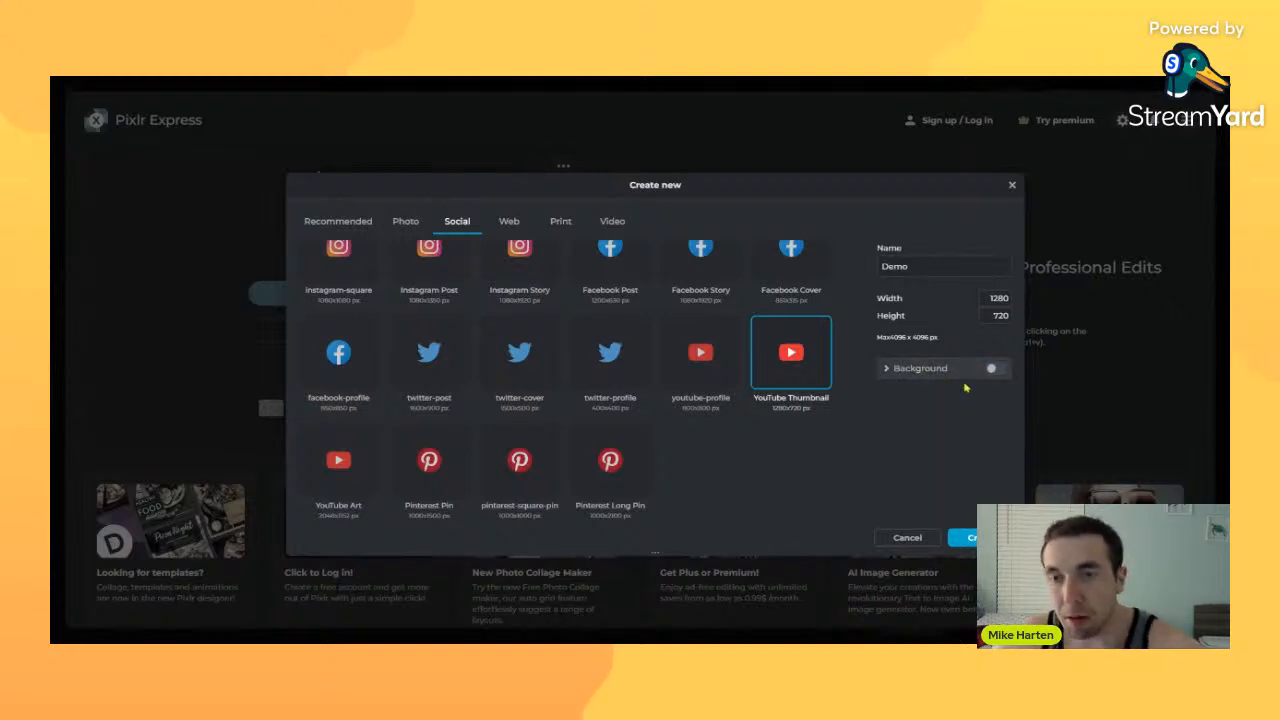
click(946, 372)
mouse_move(910, 428)
mouse_down()
mouse_move(869, 377)
mouse_move(891, 410)
mouse_move(850, 452)
mouse_up()
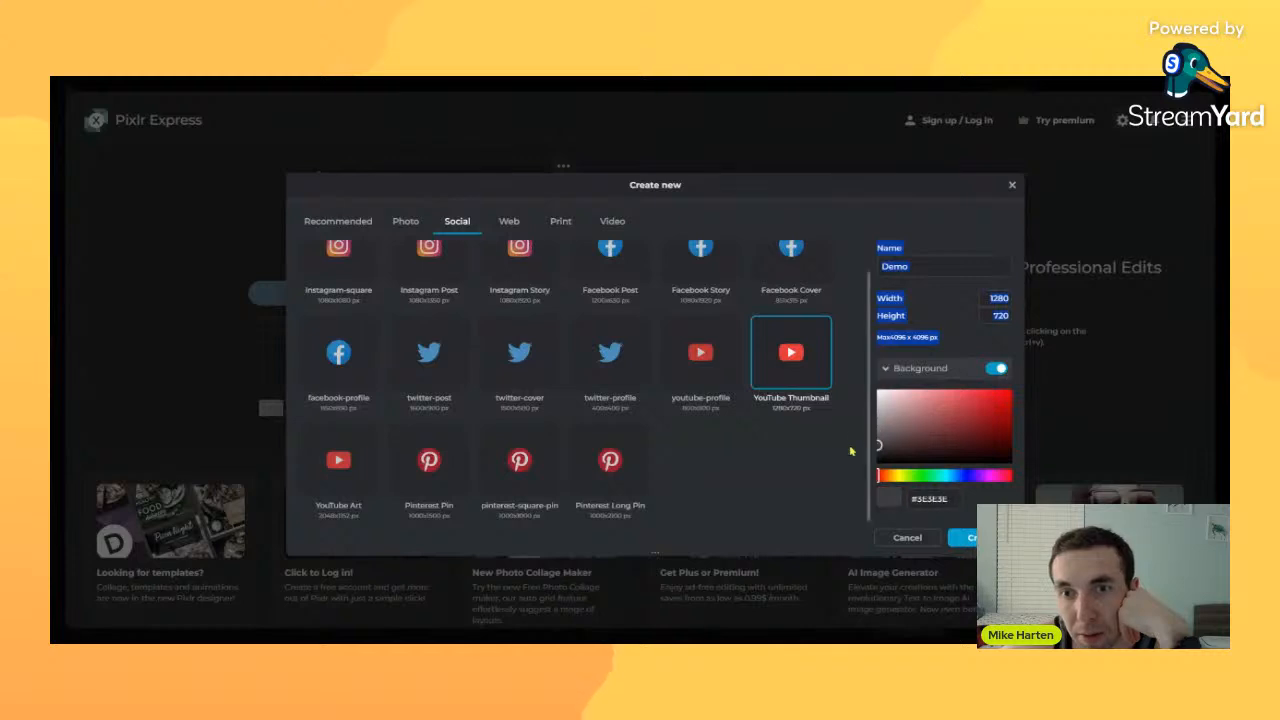
click(876, 462)
drag(915, 409, 858, 390)
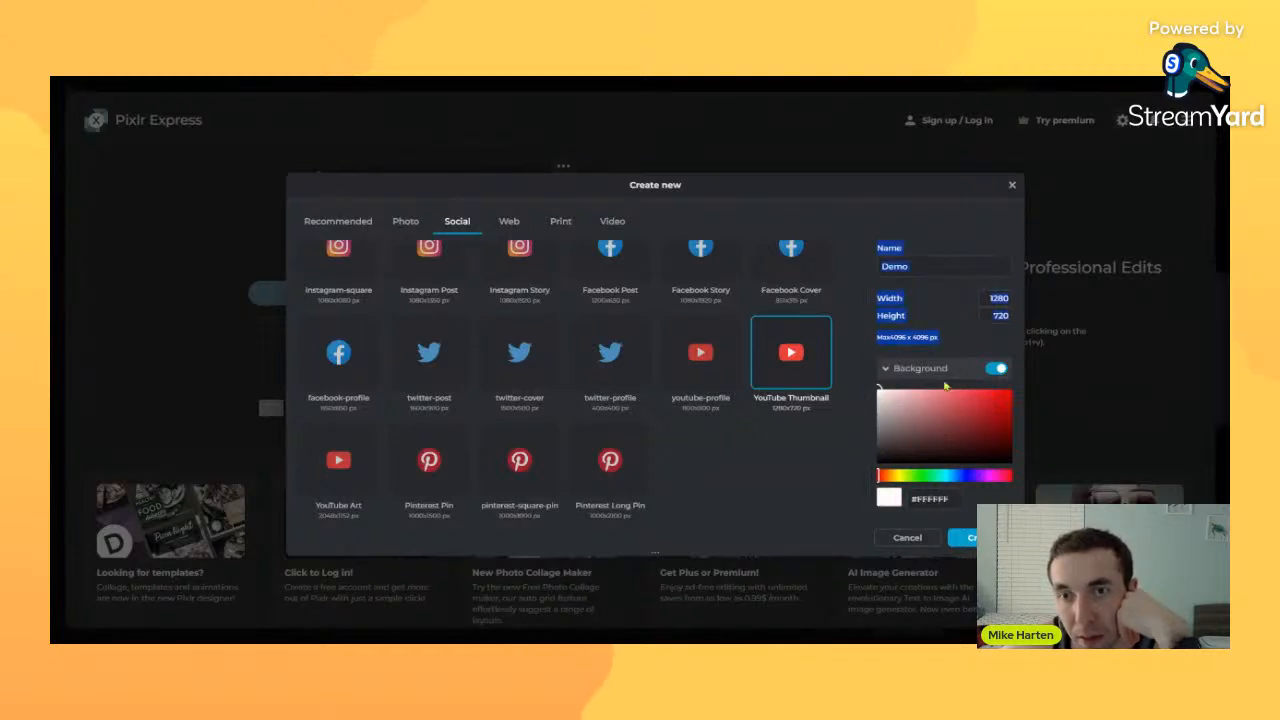
click(934, 412)
mouse_move(965, 418)
mouse_down()
mouse_move(979, 410)
mouse_move(884, 409)
mouse_move(876, 392)
mouse_move(922, 411)
mouse_up()
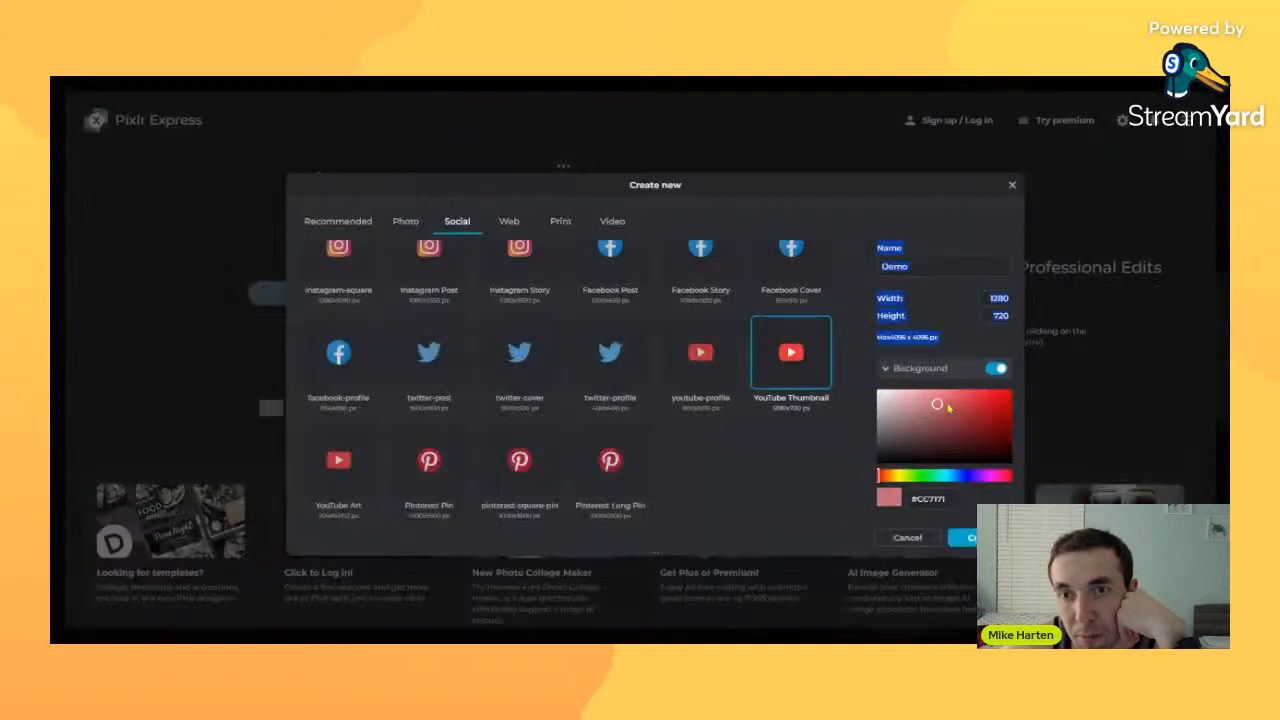
click(965, 400)
click(999, 371)
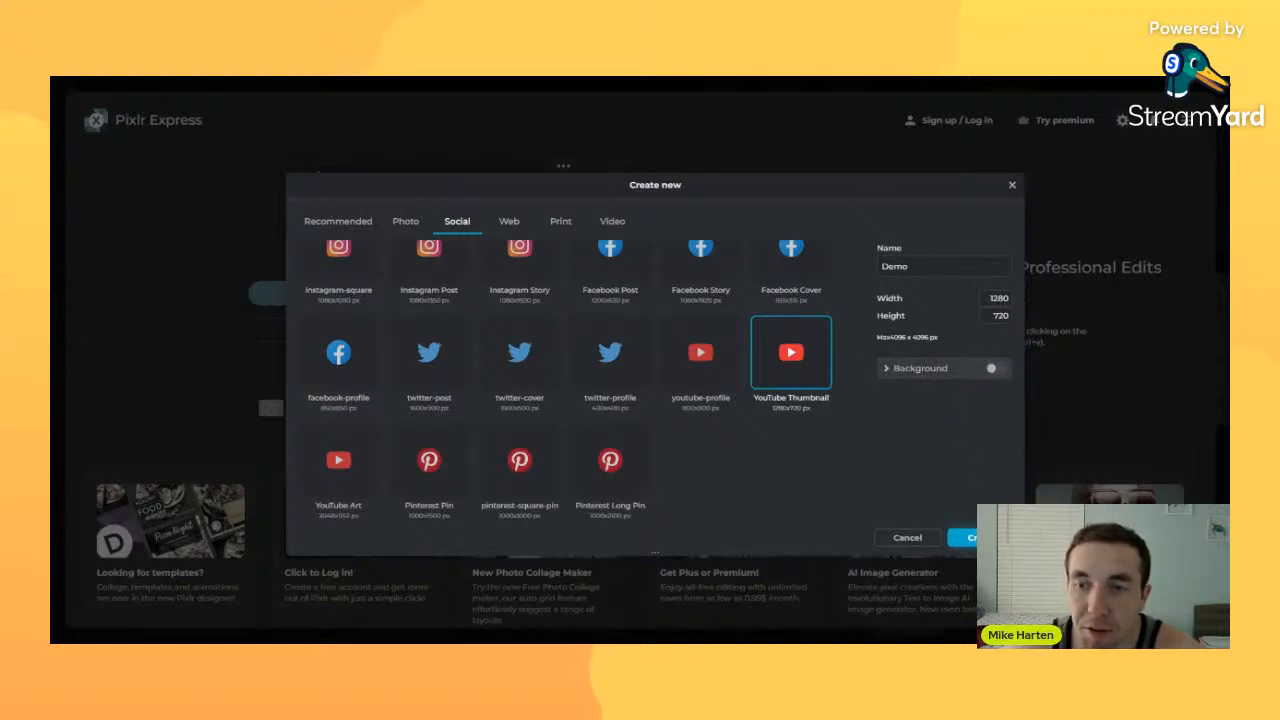
- Create the Demo canvas at 1280 x 720 px with a transparent background and dismiss the Arrange options
click(984, 538)
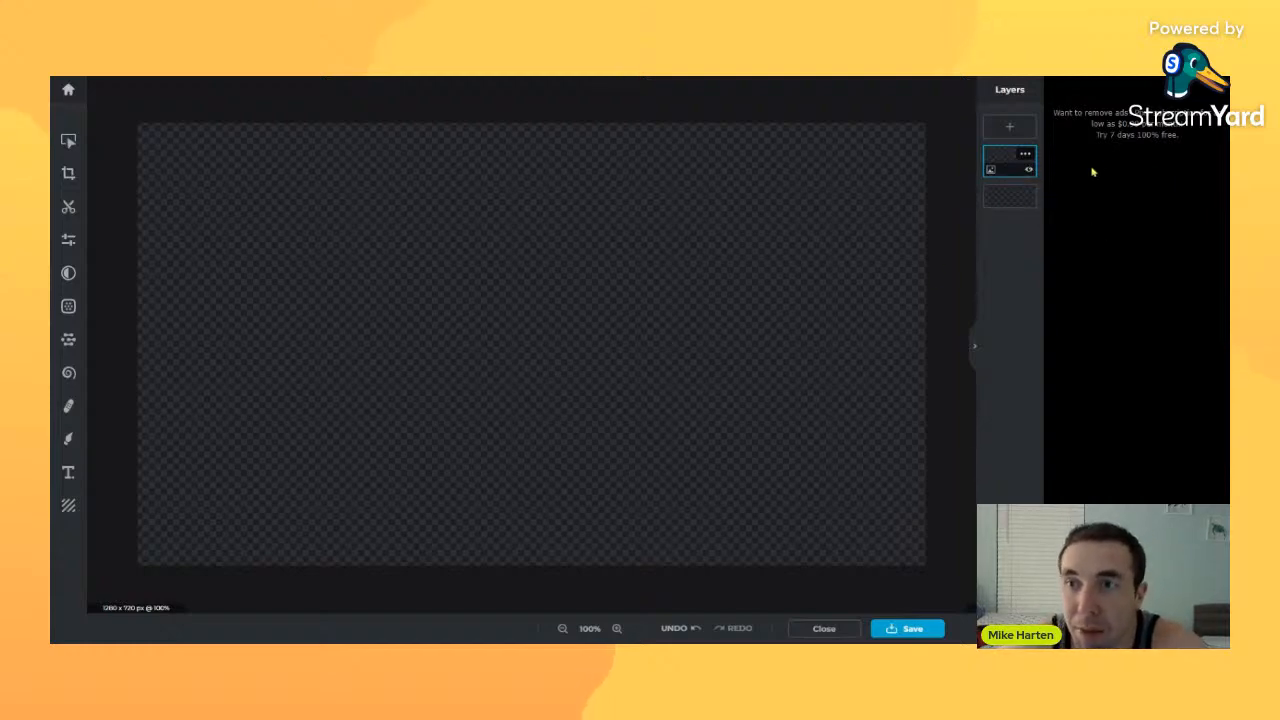
click(767, 240)
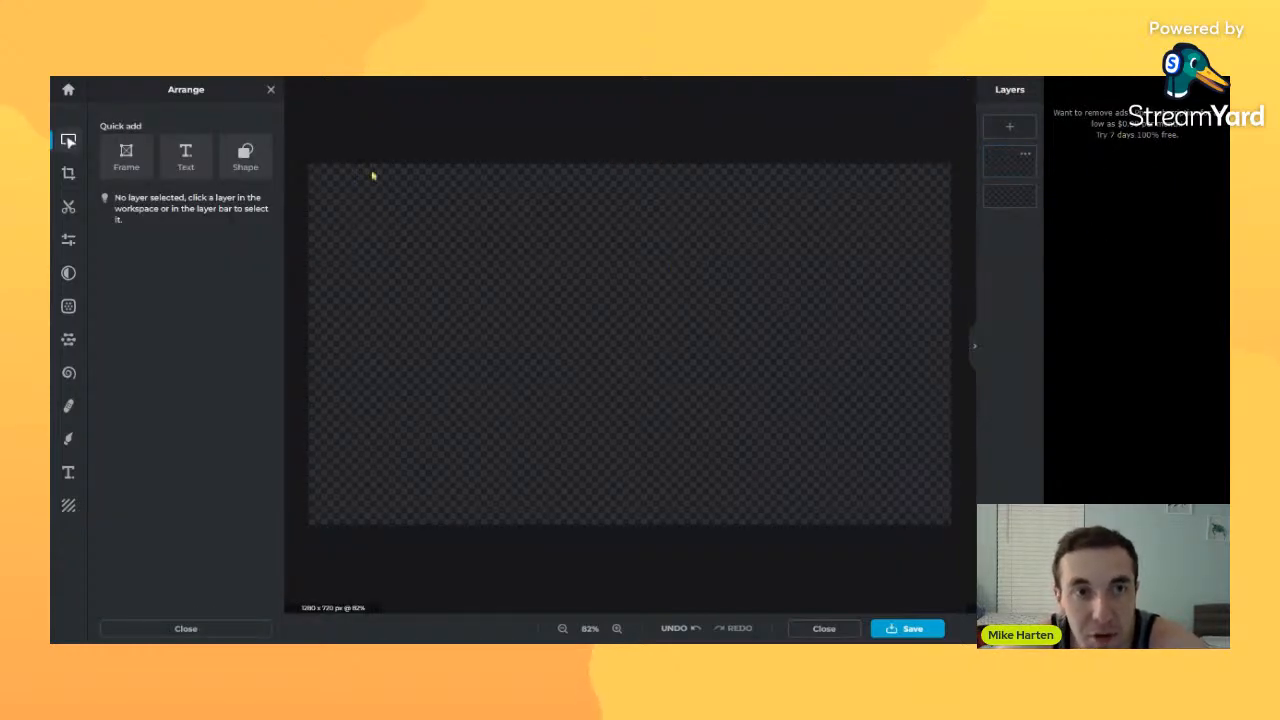
click(271, 90)
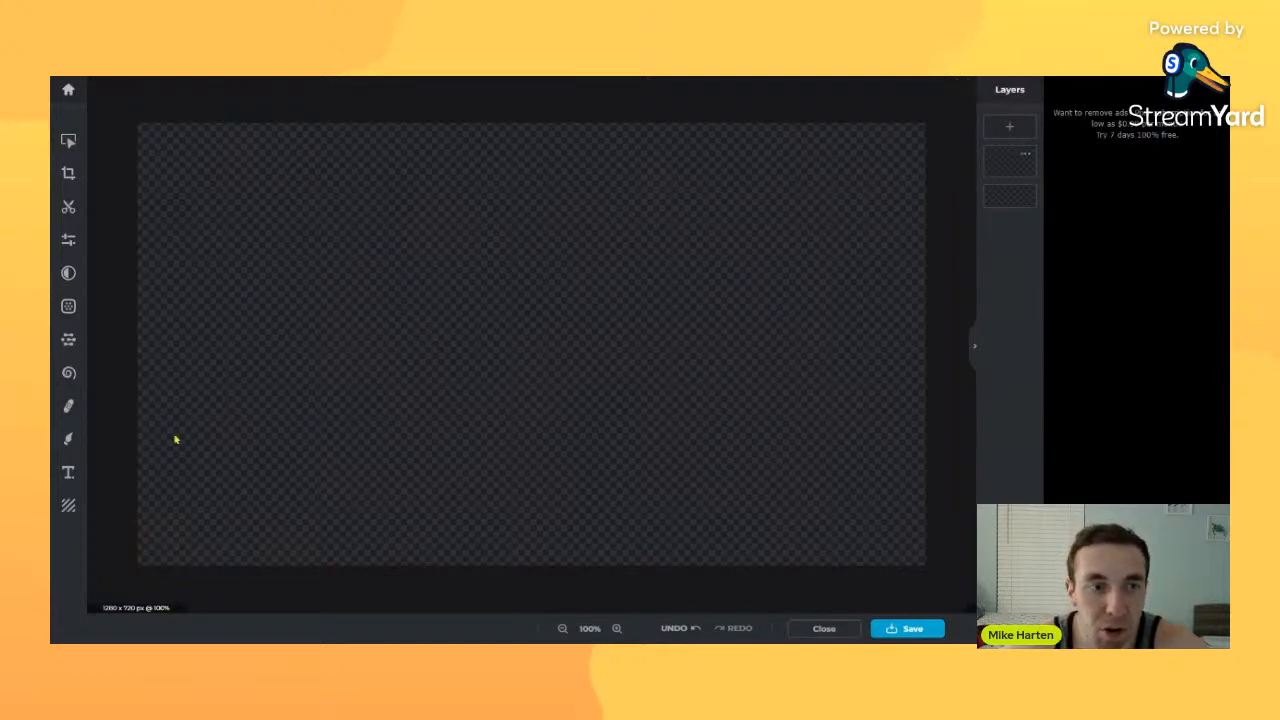
- Add a new empty paint layer with the Draw tool and close the tool's options
click(70, 437)
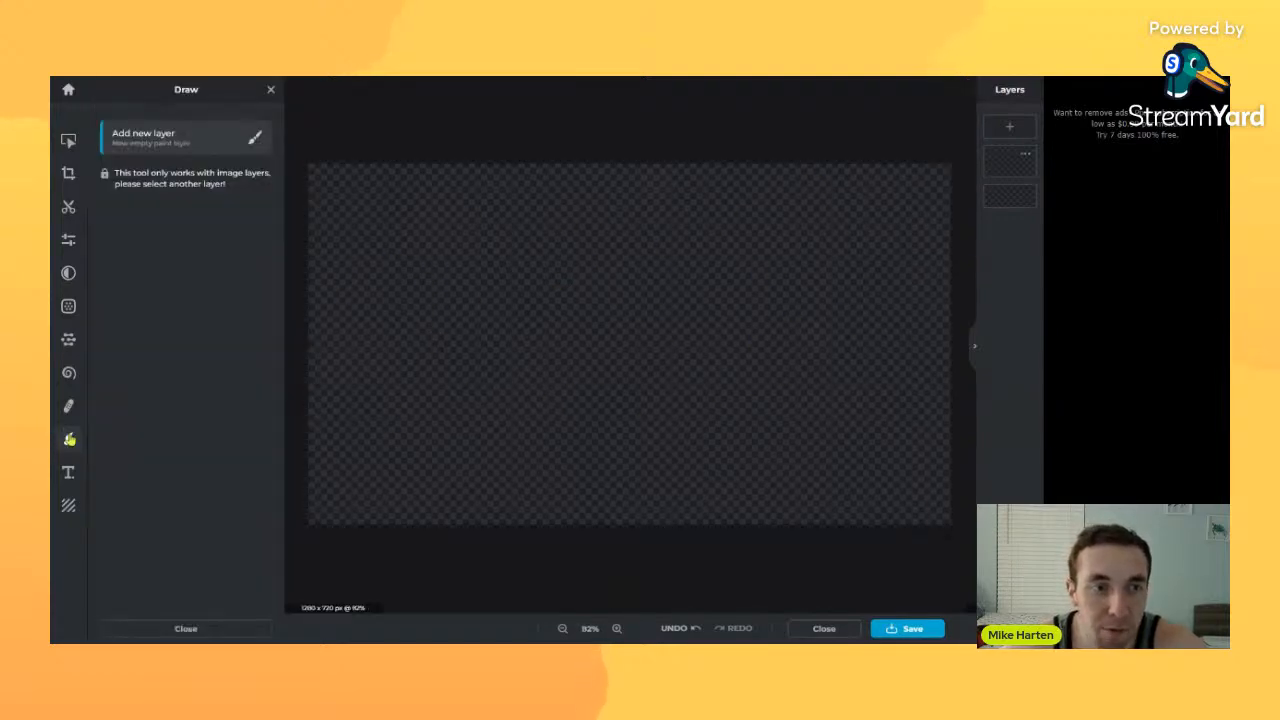
click(214, 140)
click(270, 89)
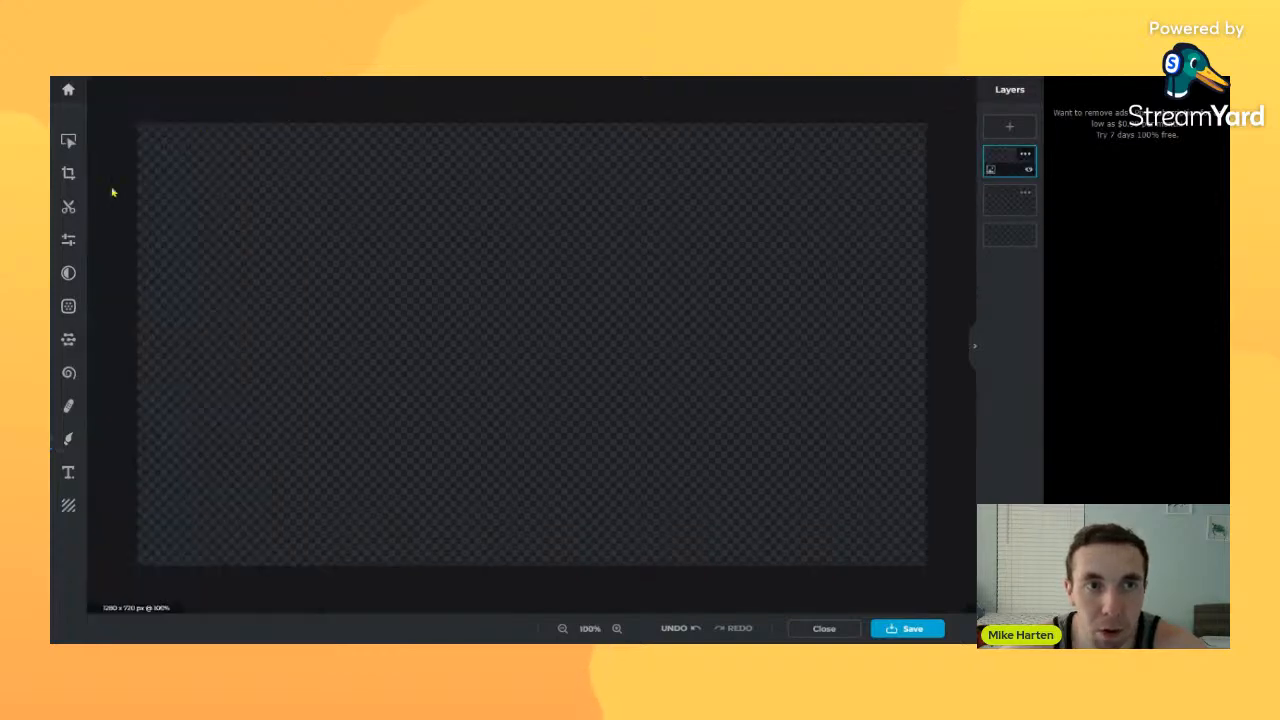
drag(331, 218, 380, 256)
click(272, 91)
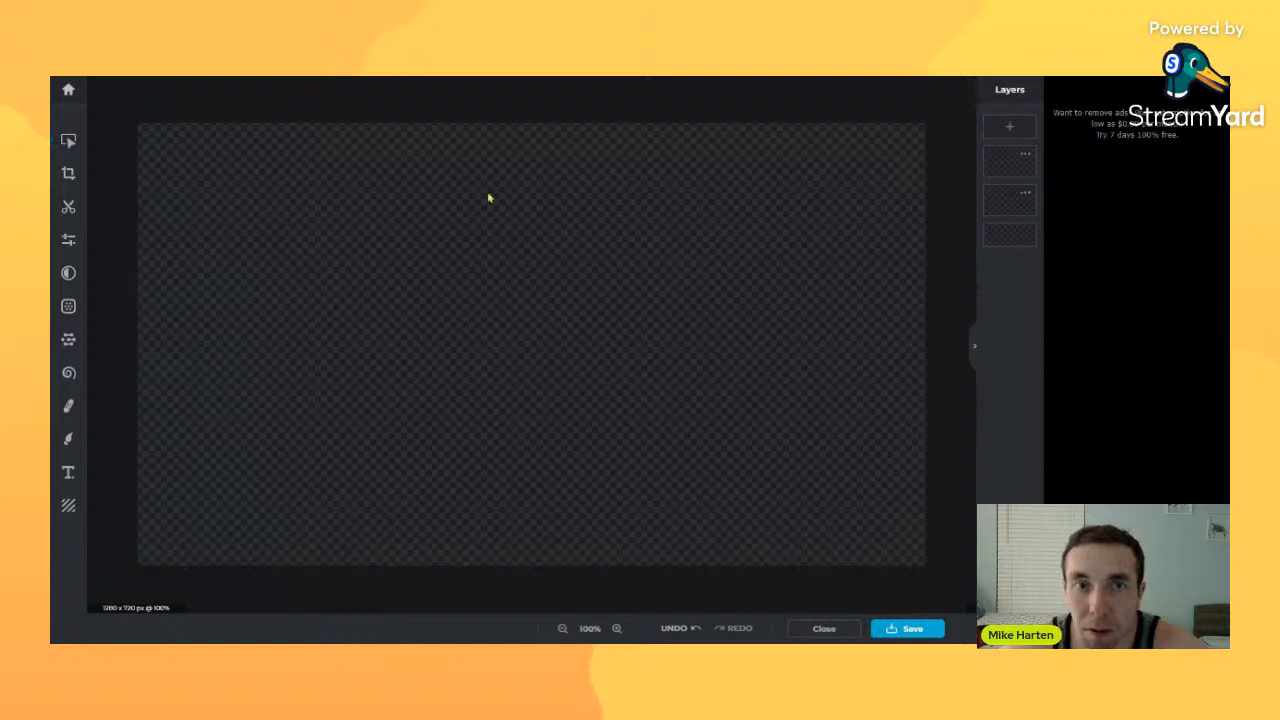
click(74, 436)
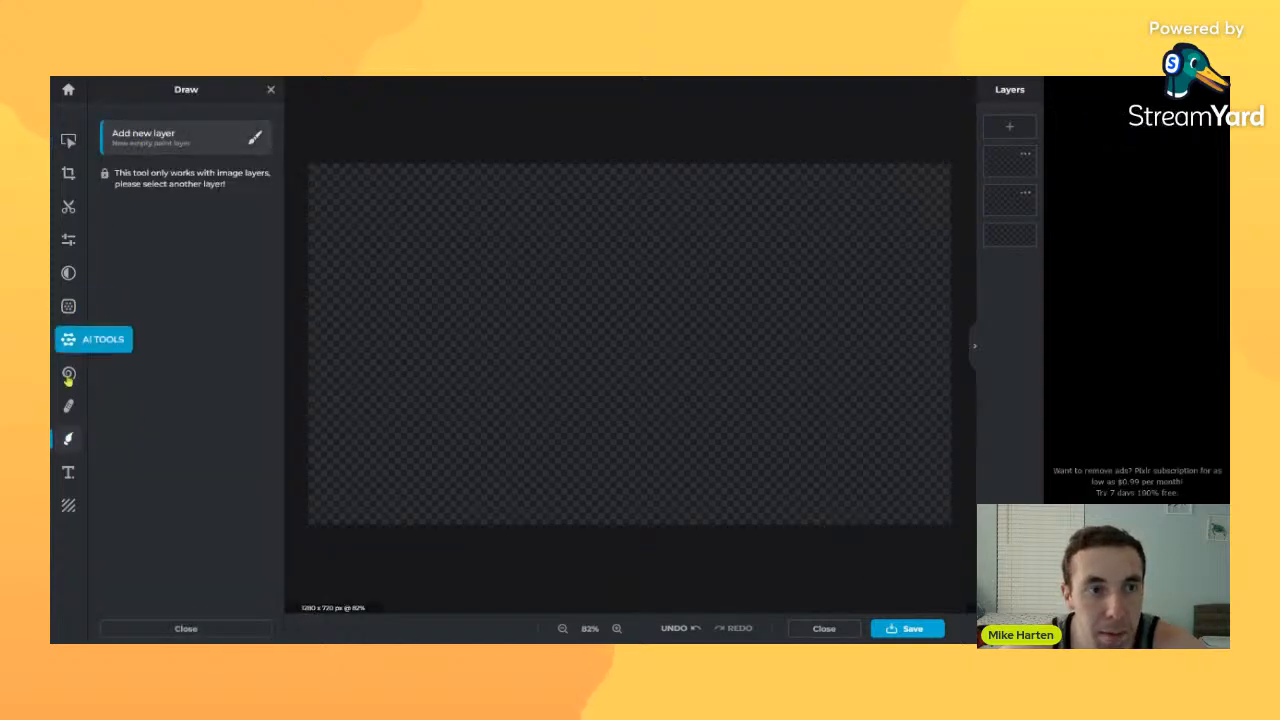
click(271, 91)
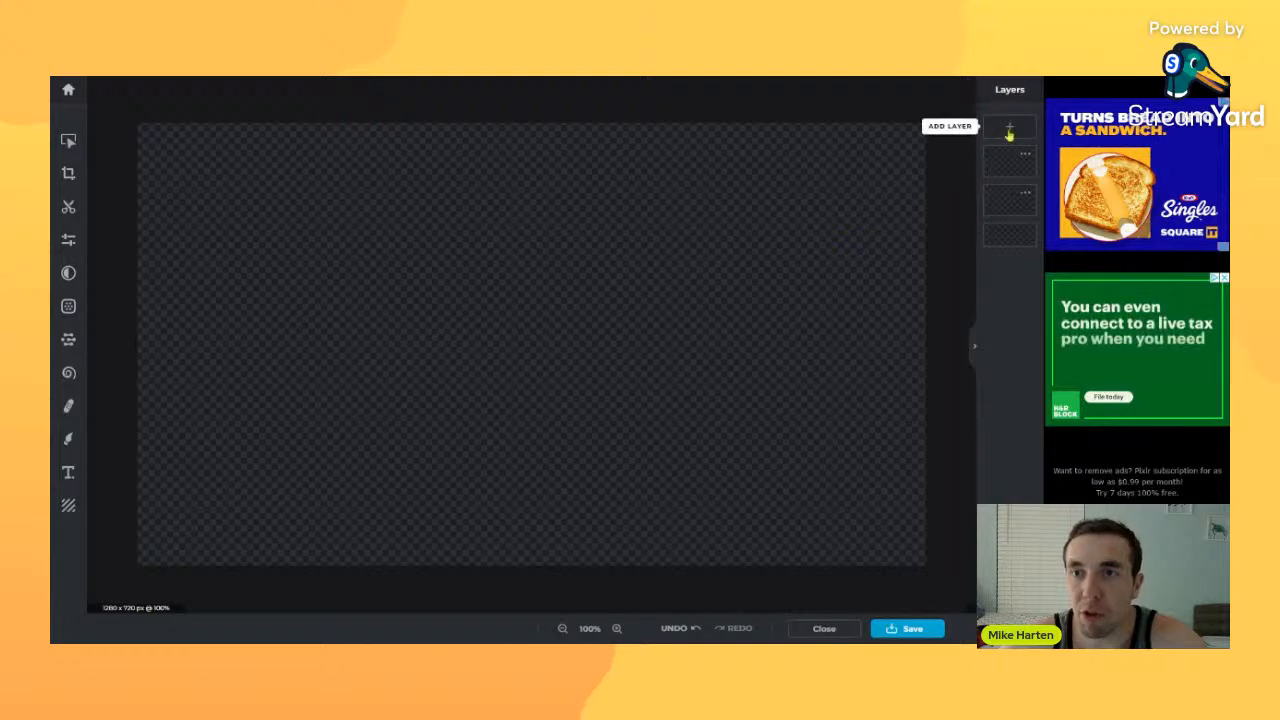
- Switch between the two empty image layers, leaving the lower one selected
click(1010, 205)
click(1015, 171)
click(1014, 205)
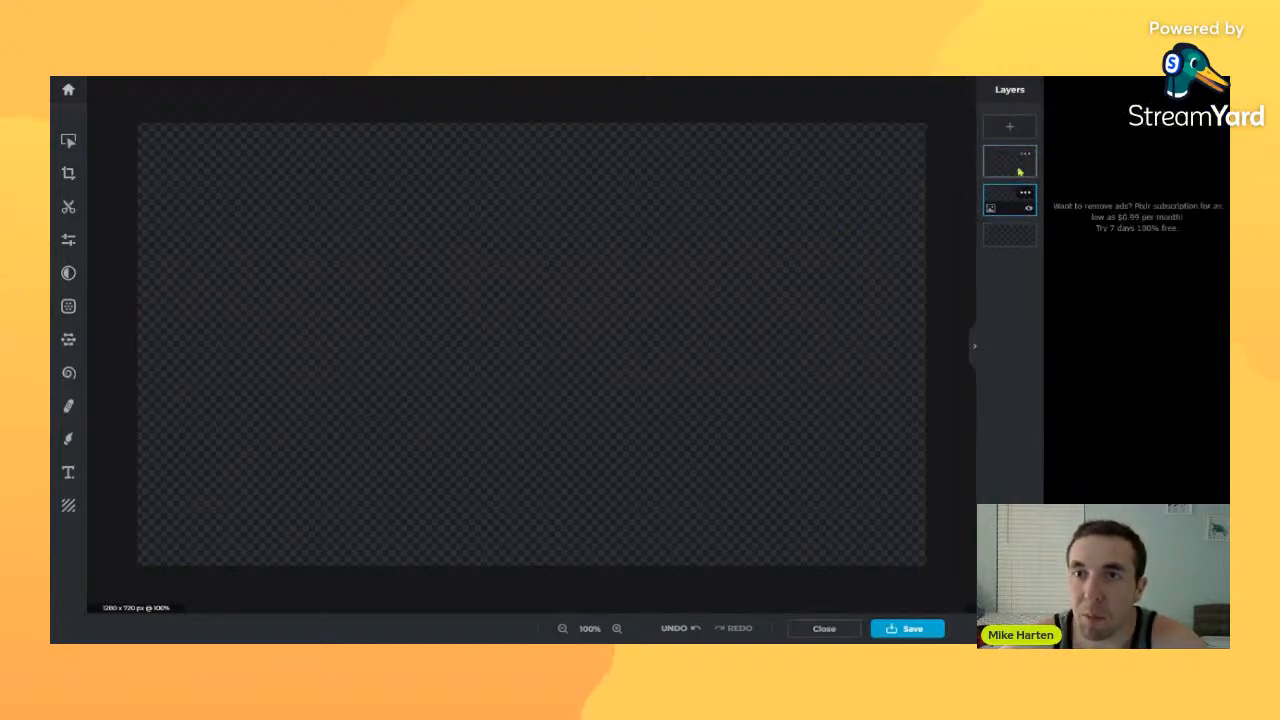
click(1017, 171)
click(1017, 199)
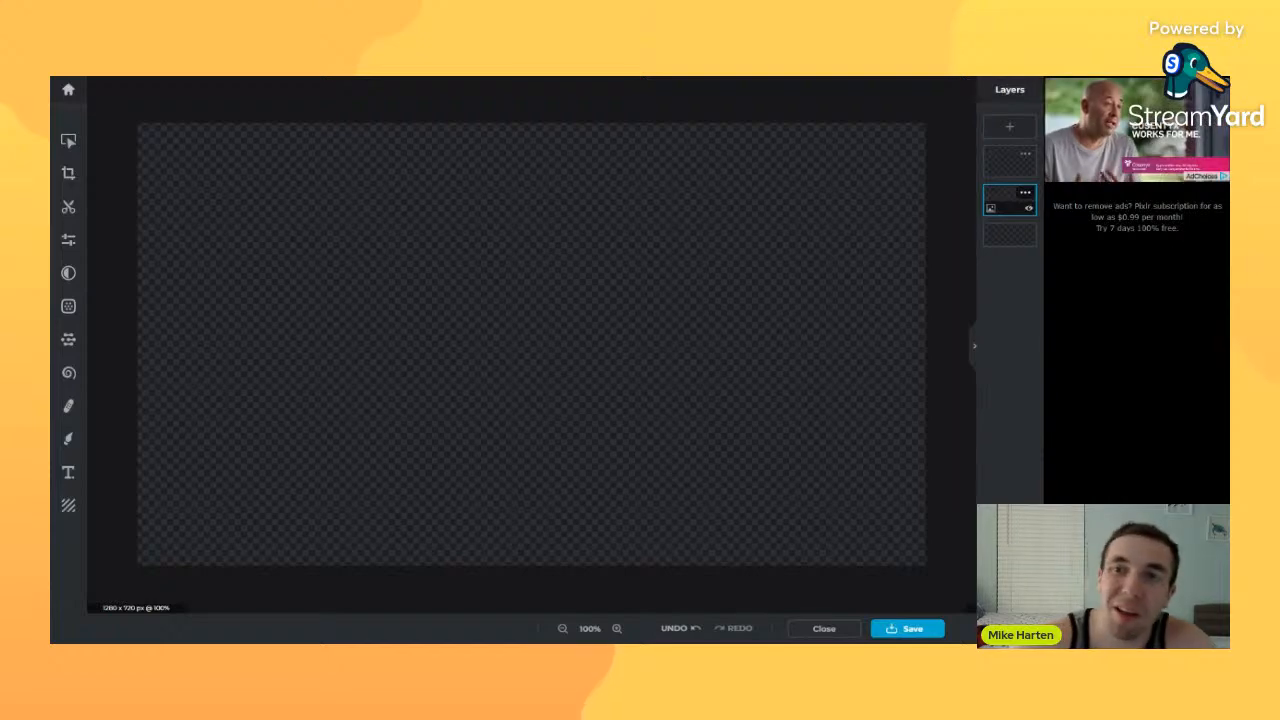
- Switch back and forth between the two empty image layers, leaving the upper one selected
drag(1010, 200, 1015, 160)
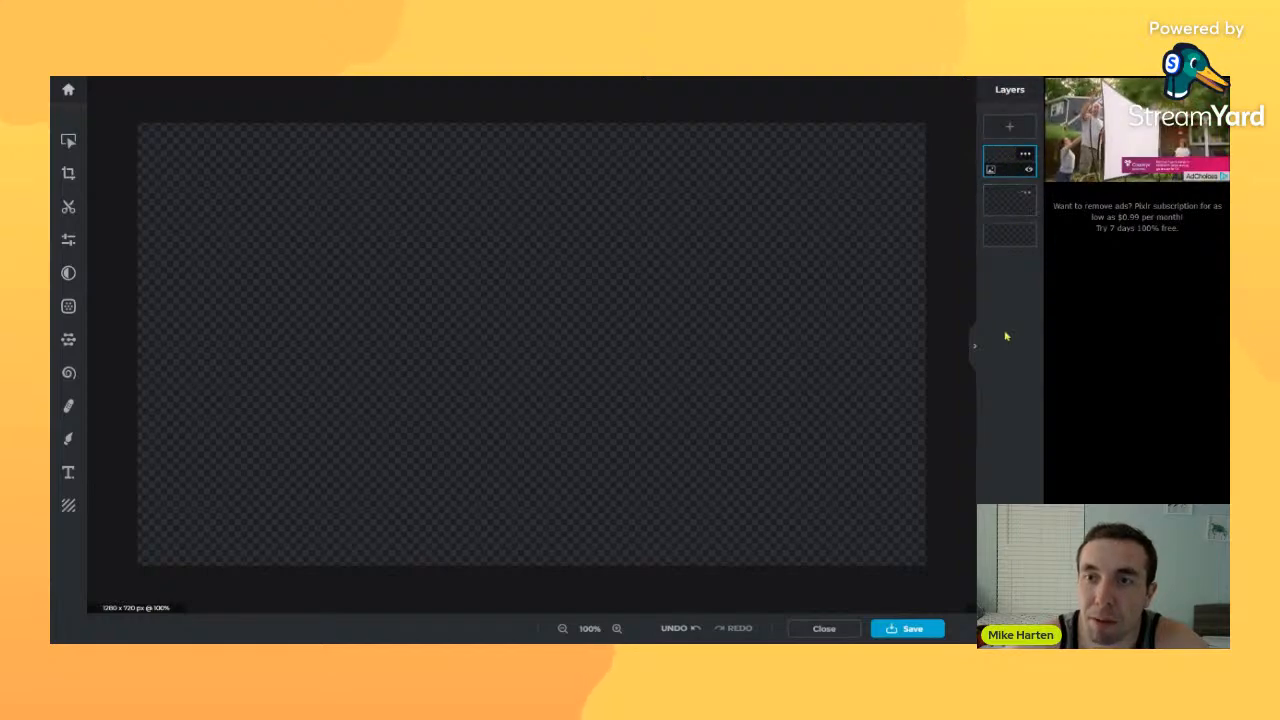
click(1017, 192)
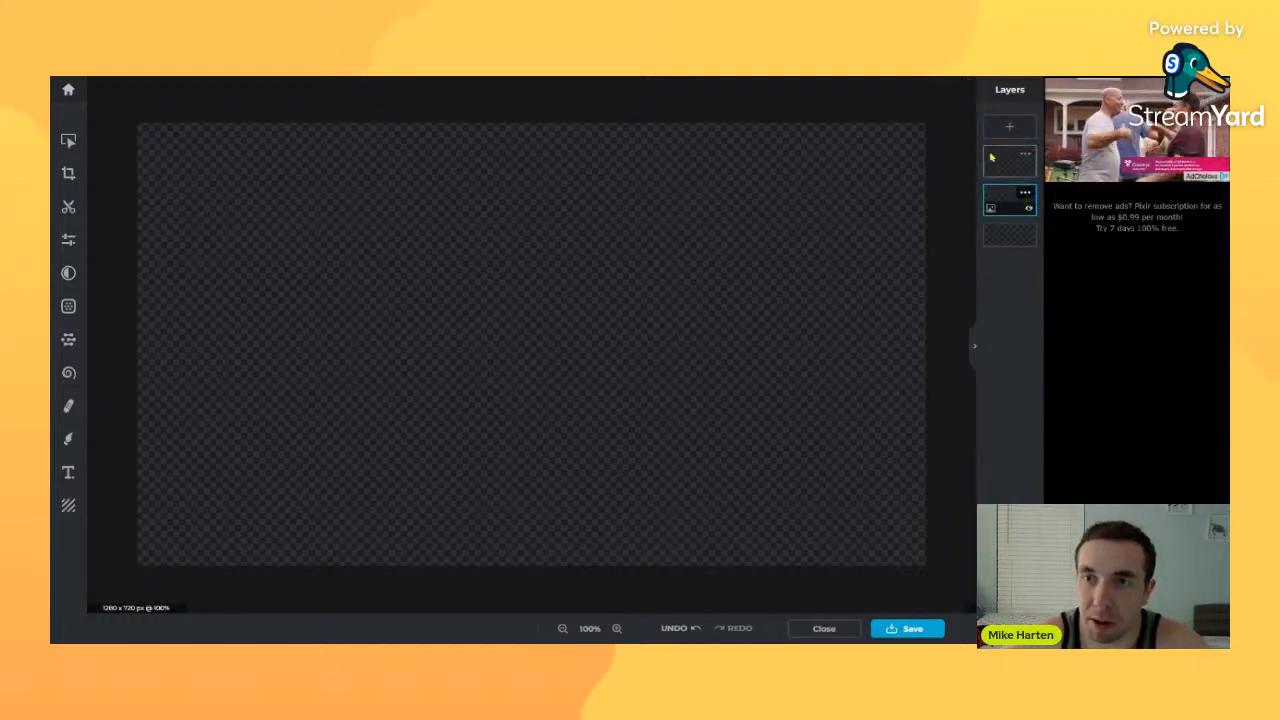
click(1016, 163)
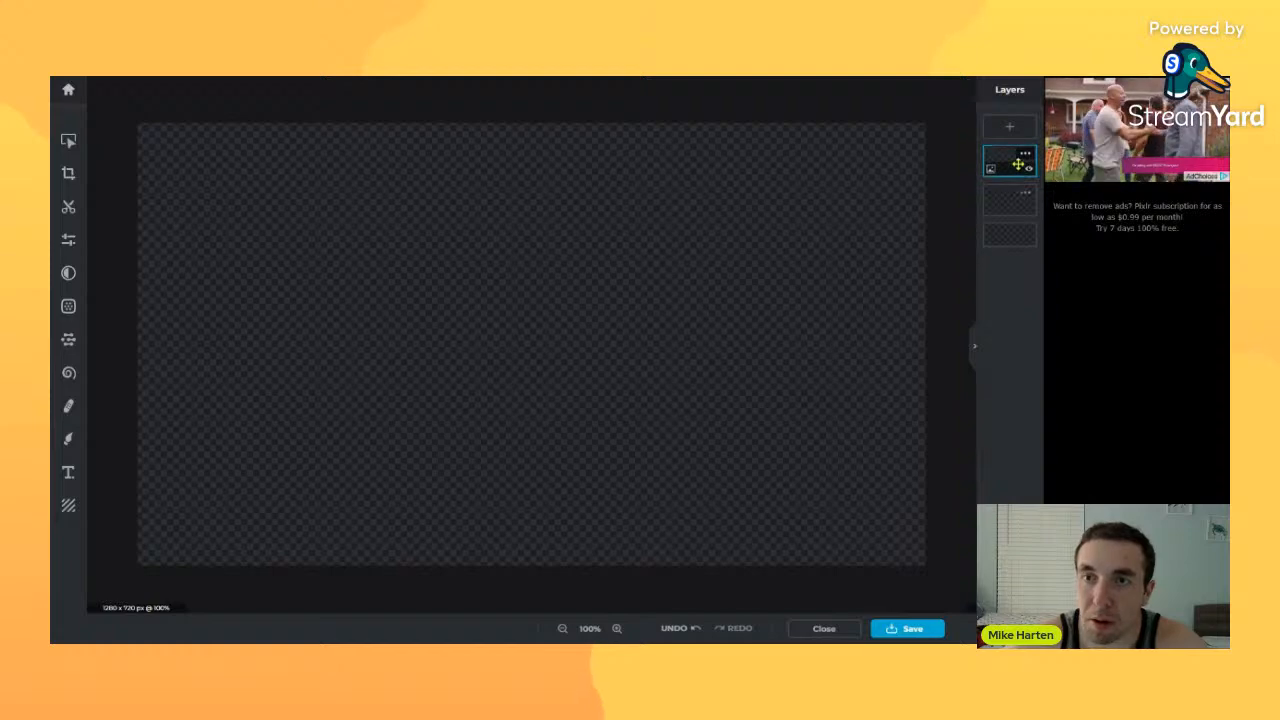
click(1017, 190)
click(1016, 170)
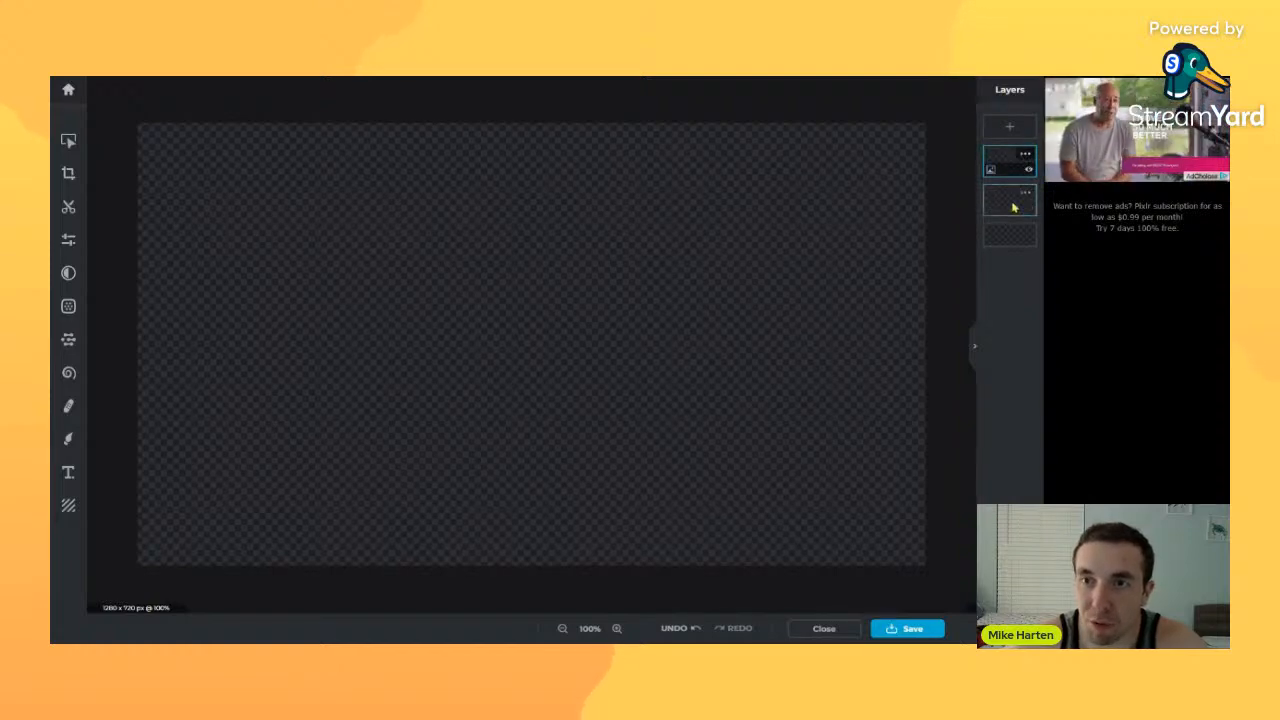
click(1014, 206)
click(1007, 174)
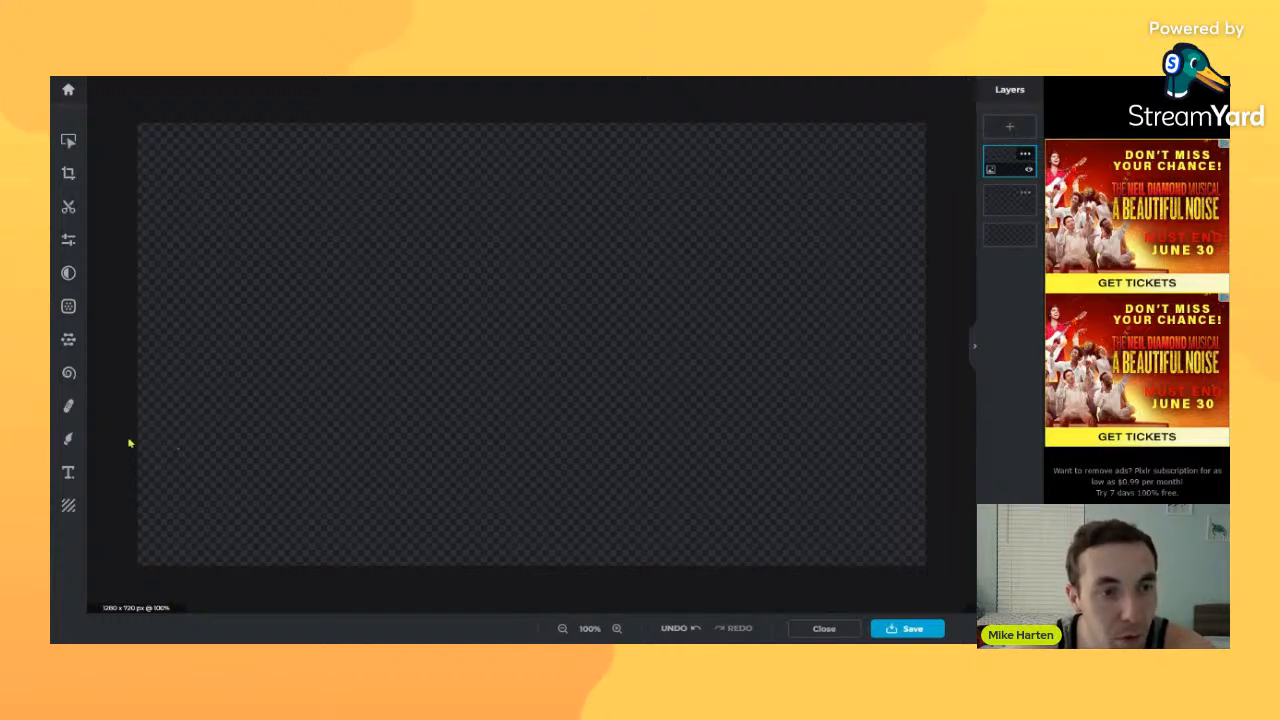
- Activate the Draw tool on the upper layer and briefly open its brush colour picker
click(65, 441)
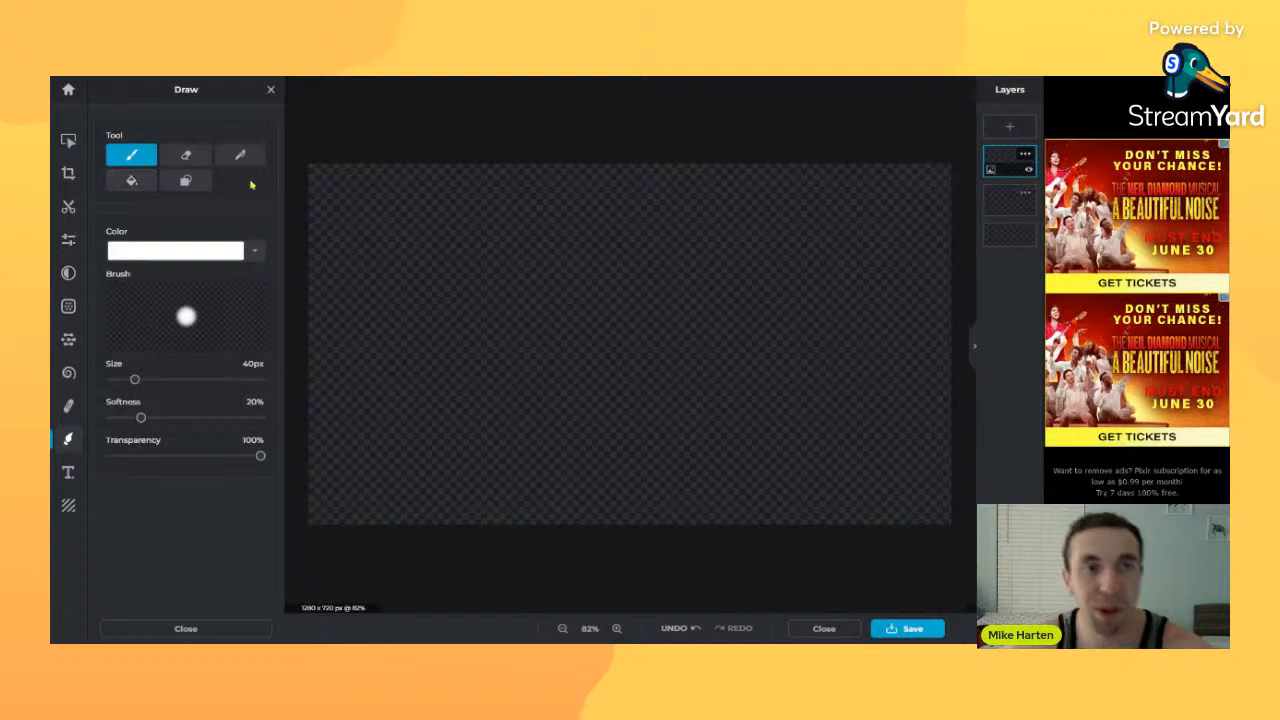
click(241, 255)
click(245, 252)
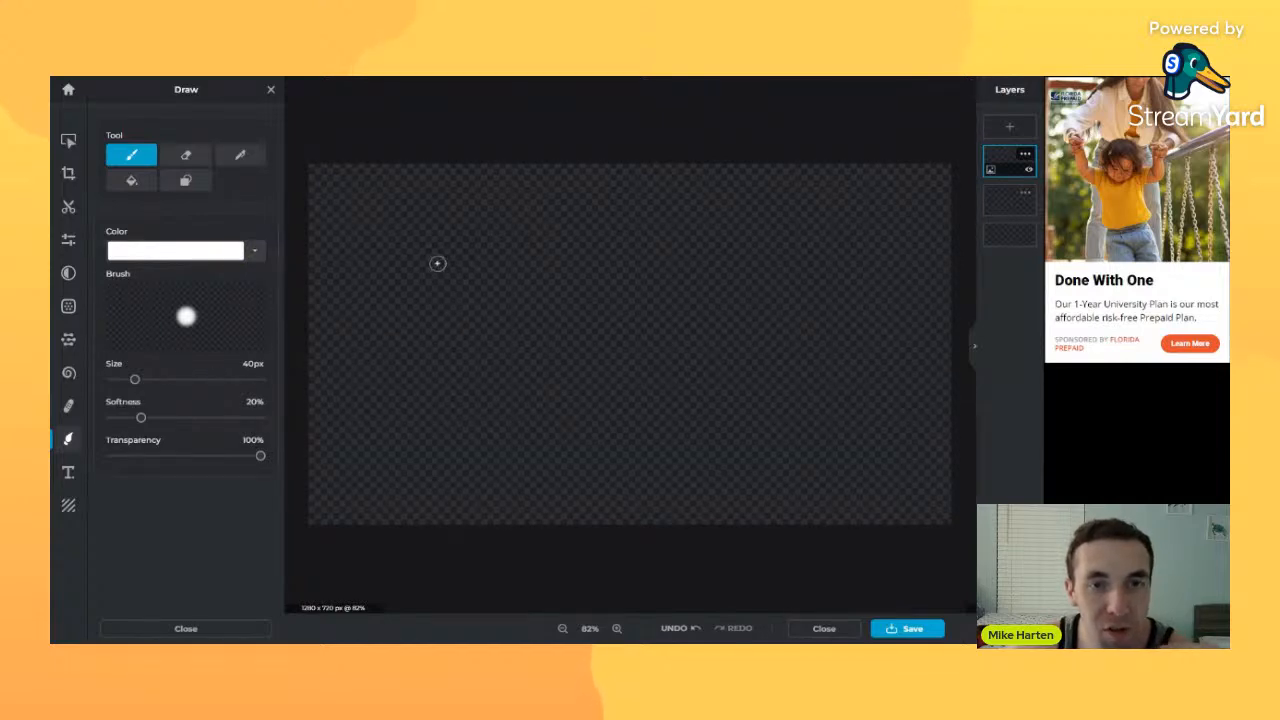
- Scribble overlapping white loops across most of the canvas with the brush
mouse_move(366, 222)
mouse_down()
mouse_move(469, 296)
mouse_move(602, 276)
mouse_move(576, 302)
mouse_move(474, 296)
mouse_move(536, 272)
mouse_move(897, 340)
mouse_move(863, 385)
mouse_move(699, 483)
mouse_move(356, 359)
mouse_move(424, 245)
mouse_move(525, 298)
mouse_move(546, 285)
mouse_move(541, 378)
mouse_move(590, 336)
mouse_move(571, 292)
mouse_move(778, 368)
mouse_up()
mouse_move(450, 300)
mouse_down()
mouse_move(690, 343)
mouse_move(603, 286)
mouse_move(572, 358)
mouse_move(601, 325)
mouse_move(580, 355)
mouse_move(621, 376)
mouse_move(508, 377)
mouse_move(565, 346)
mouse_move(470, 305)
mouse_up()
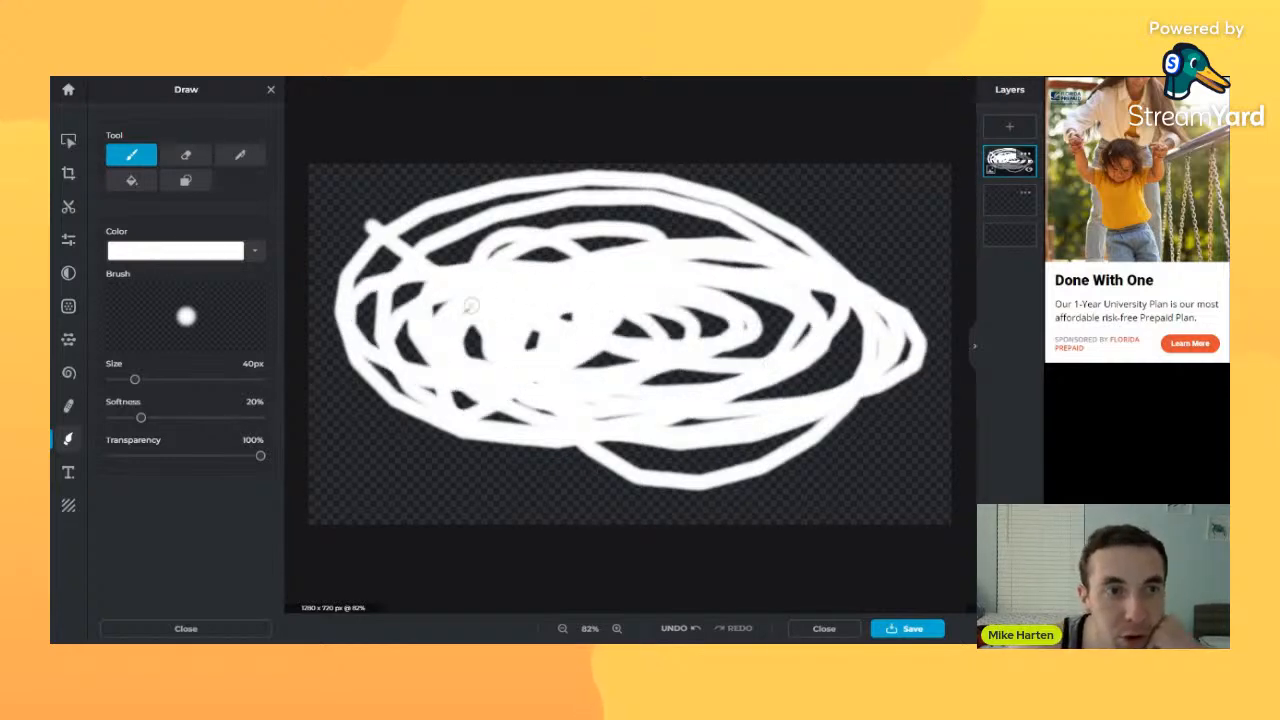
- Try pure red #FF0000, white, black and the muted red #733737 as brush colours
click(251, 254)
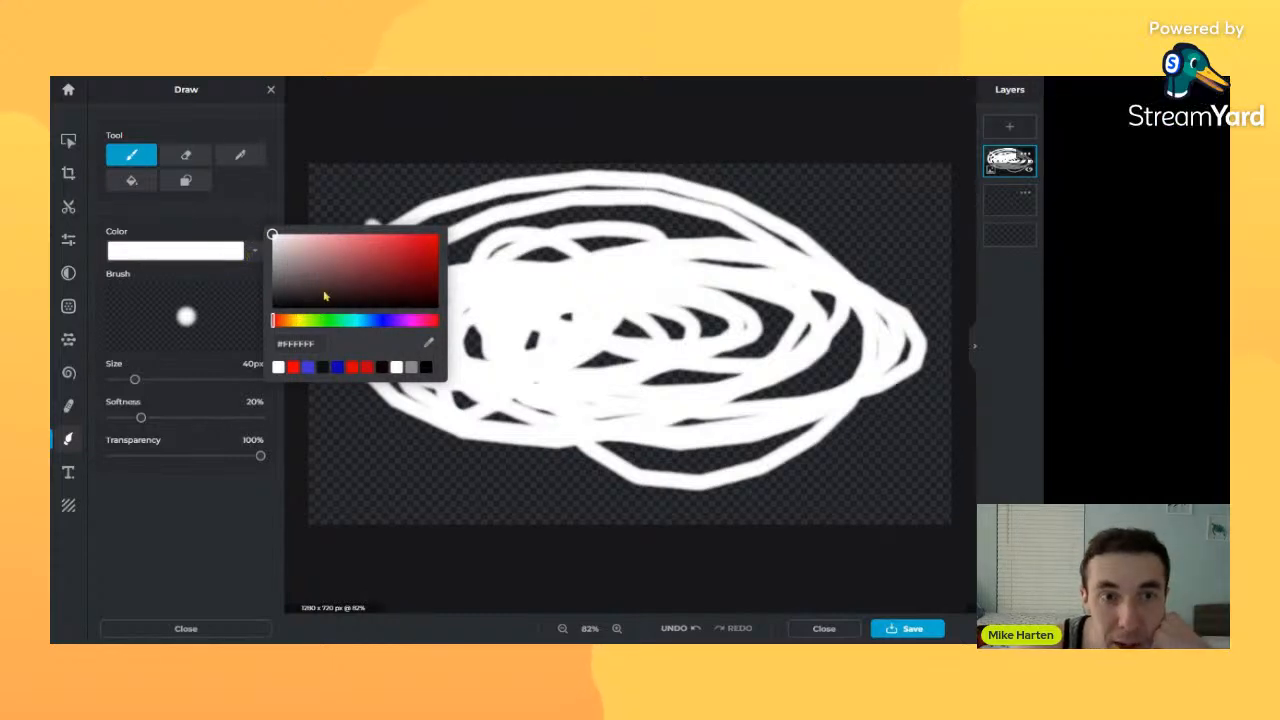
drag(274, 323, 260, 326)
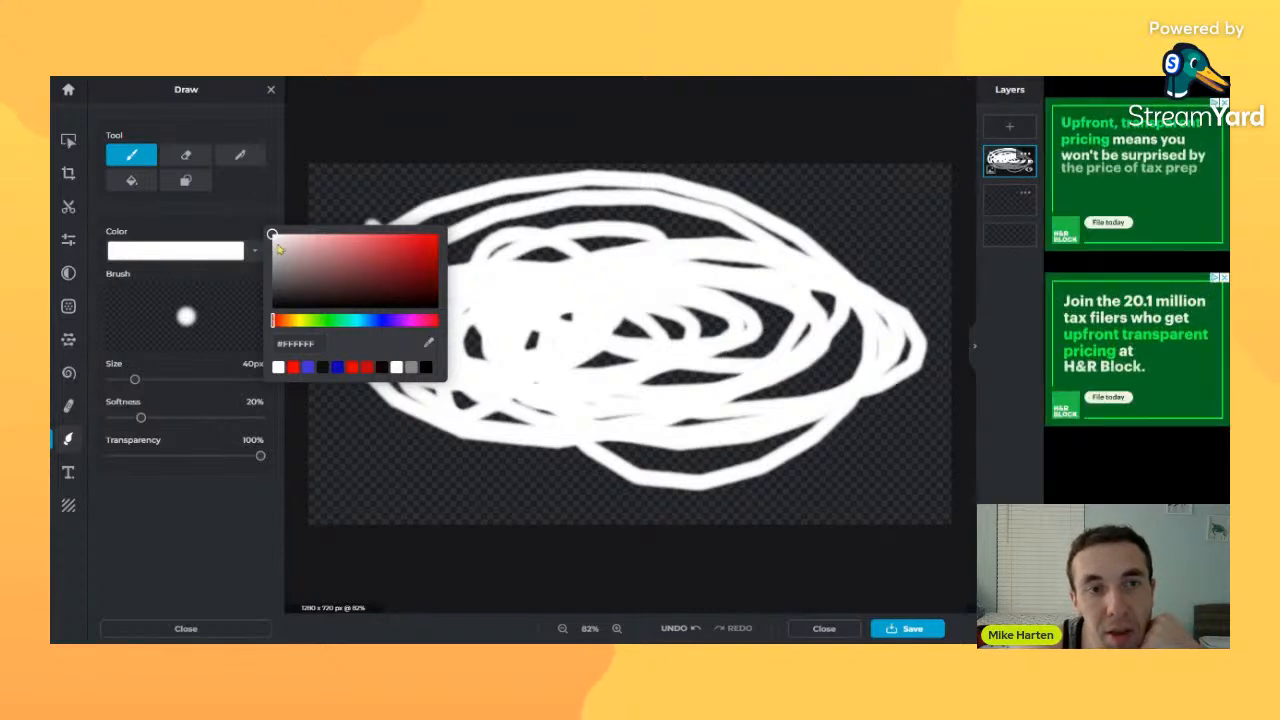
drag(277, 245, 440, 232)
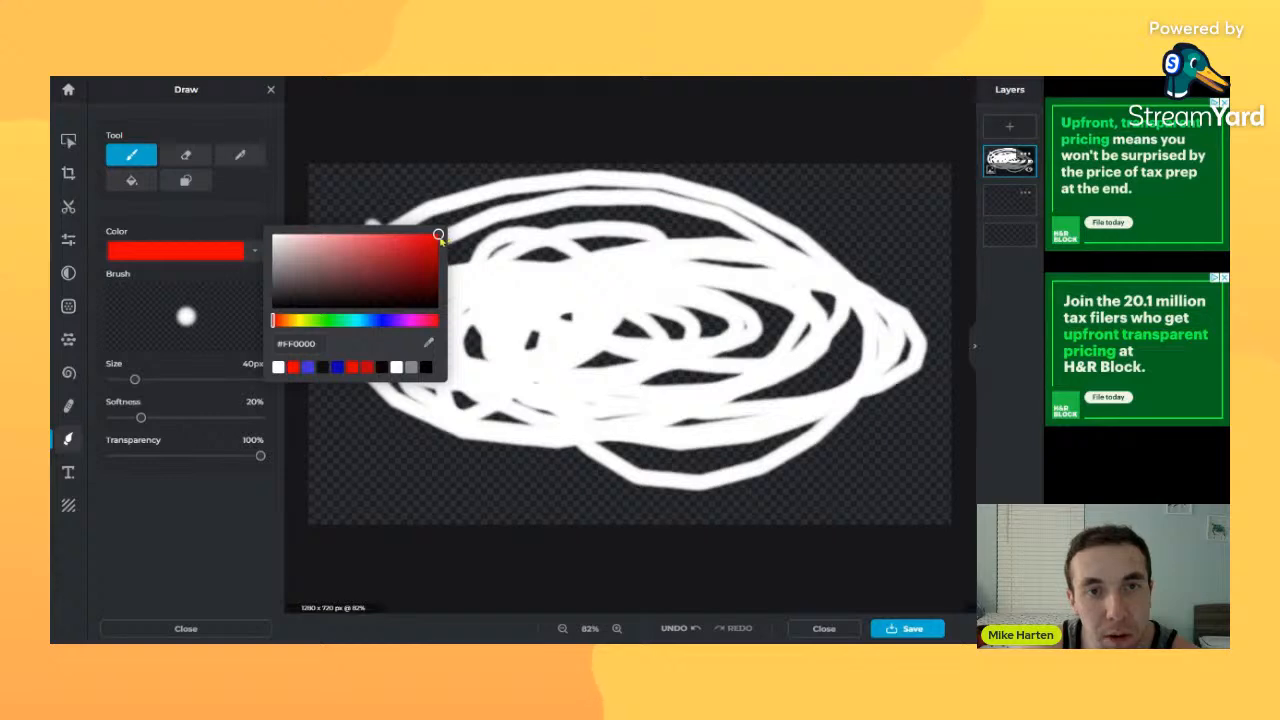
drag(438, 236, 260, 232)
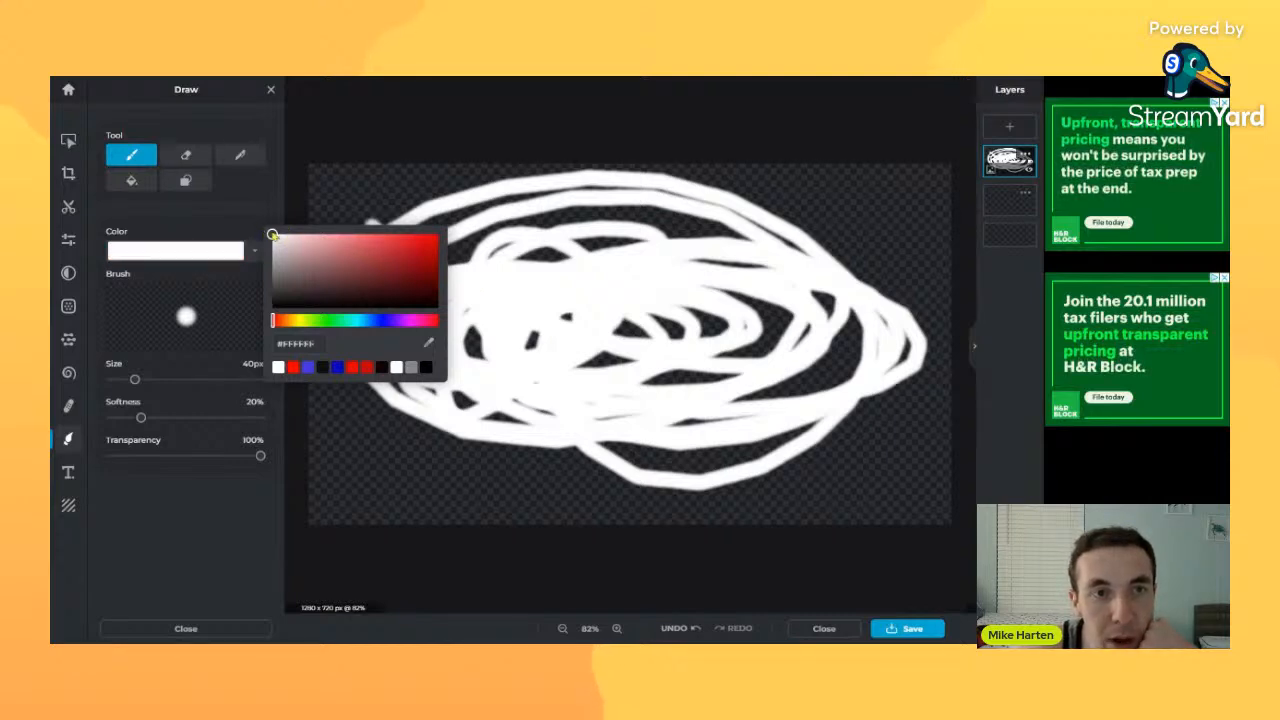
click(404, 238)
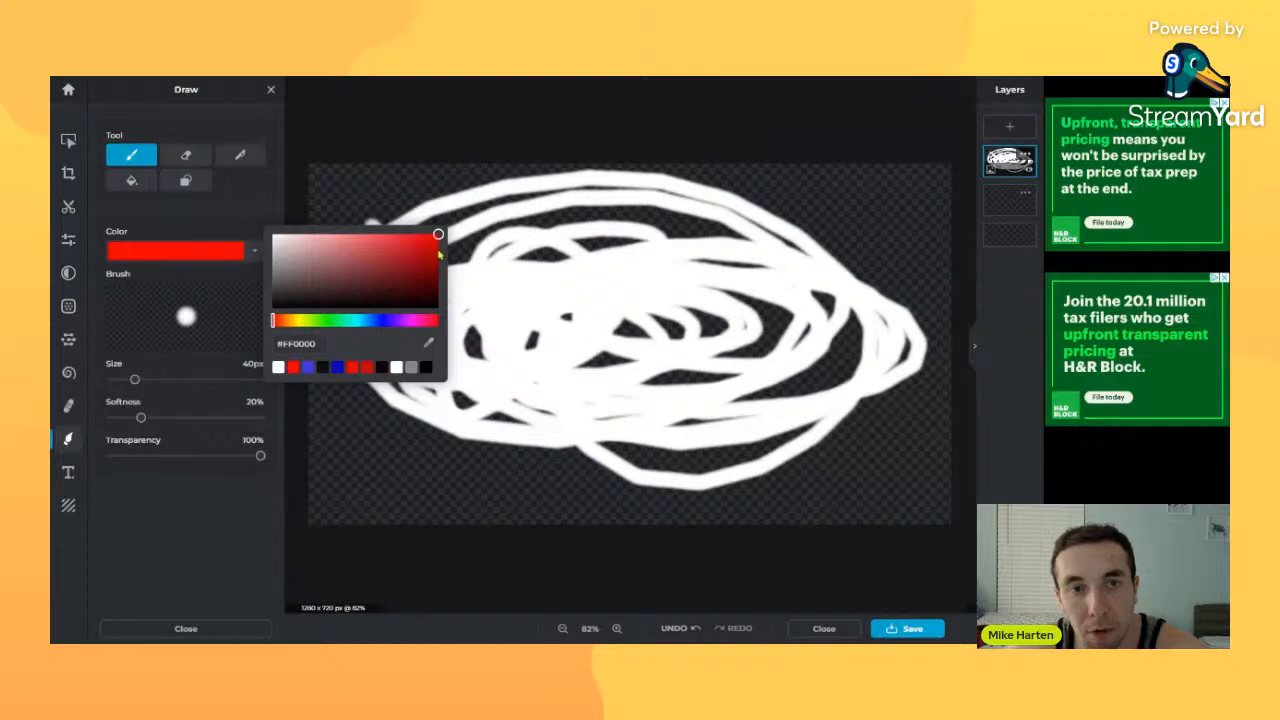
drag(438, 255, 447, 328)
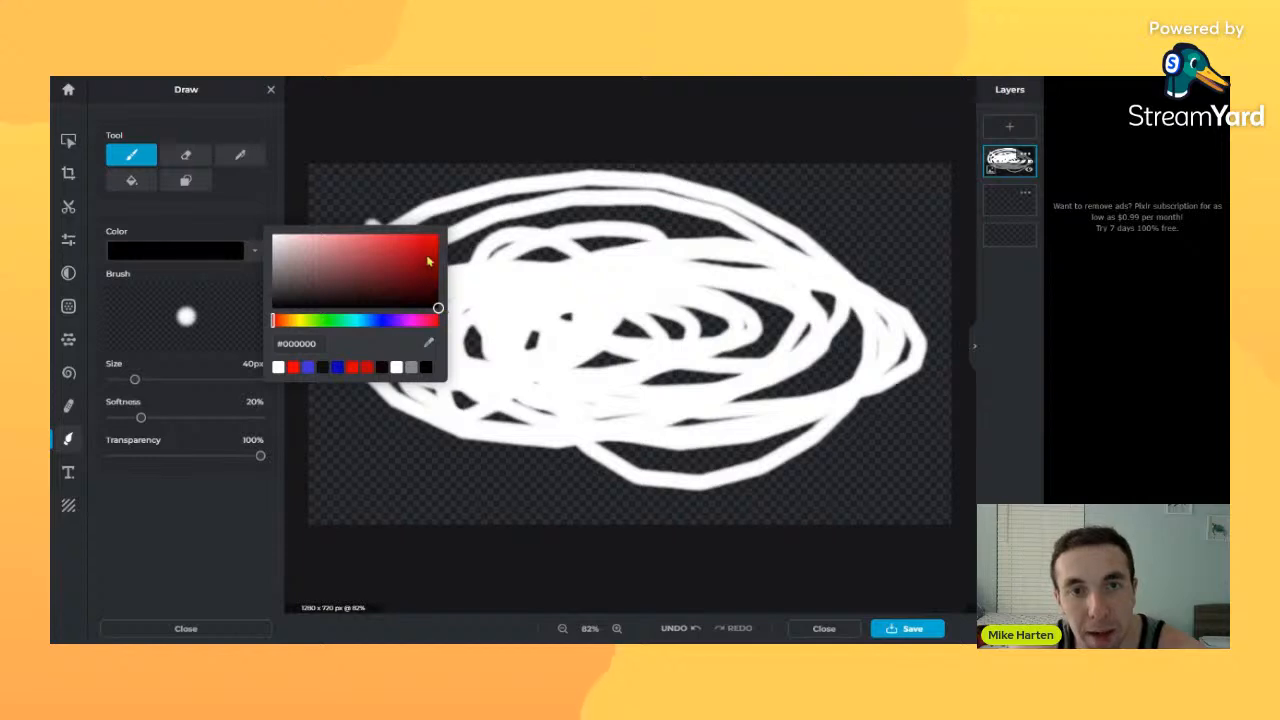
drag(432, 245, 349, 277)
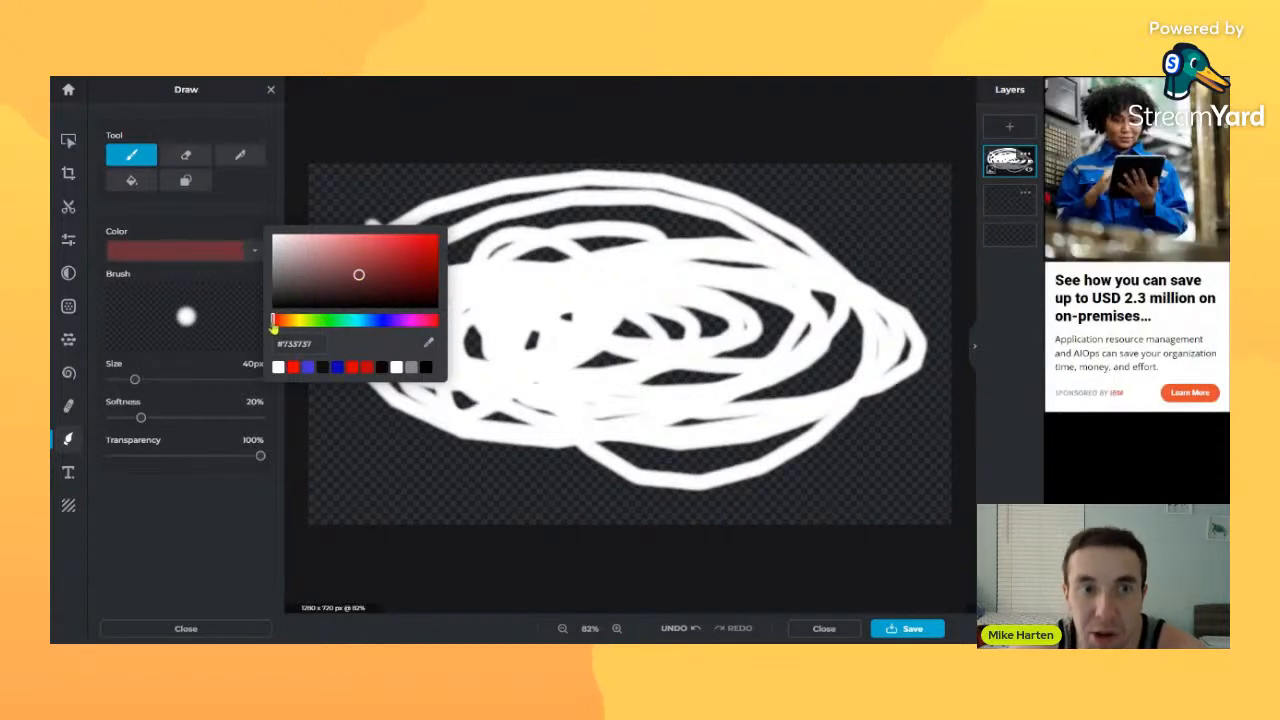
- Try muted green shades for the brush, and set its colour to bright yellow #FFFB00
drag(273, 322, 323, 321)
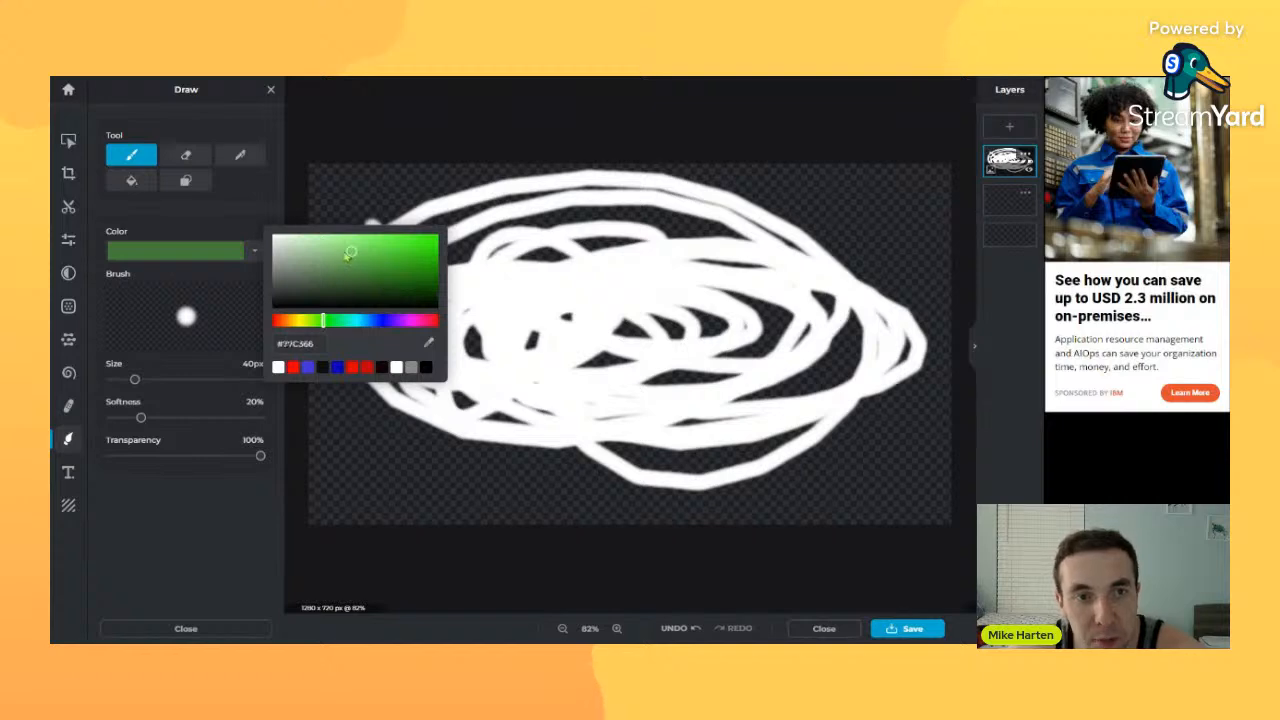
drag(349, 273, 349, 275)
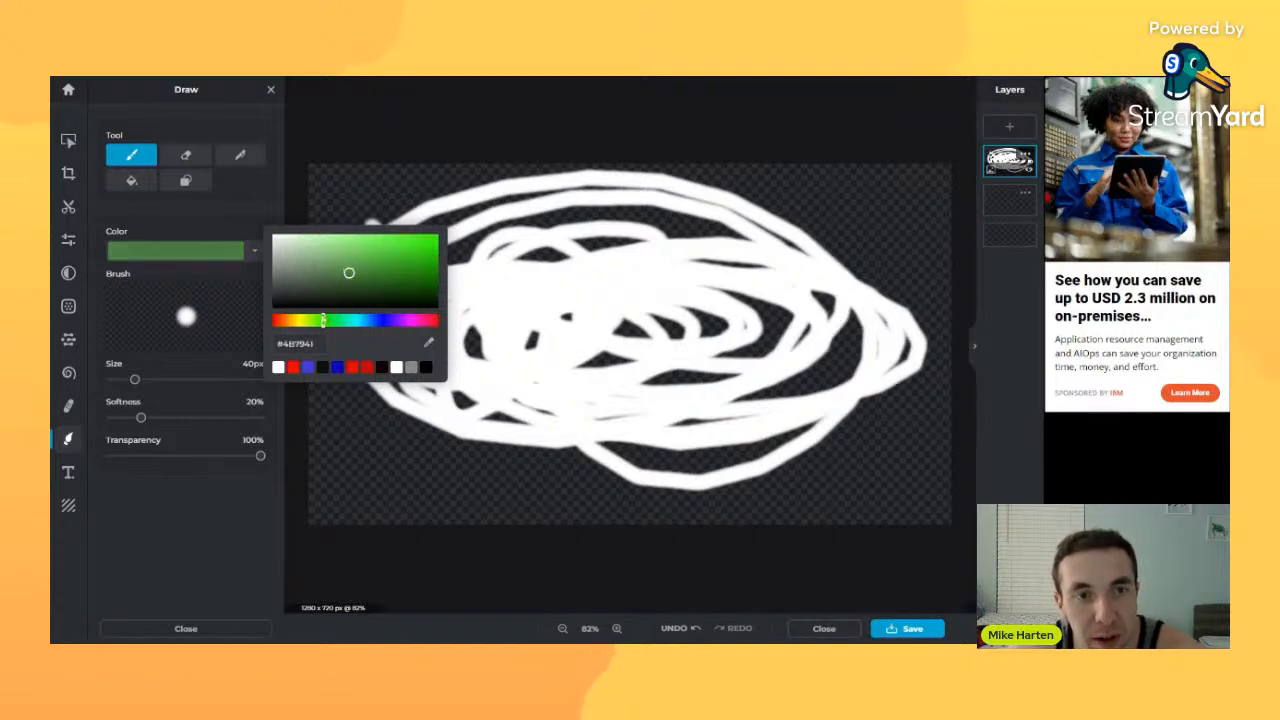
drag(323, 321, 462, 232)
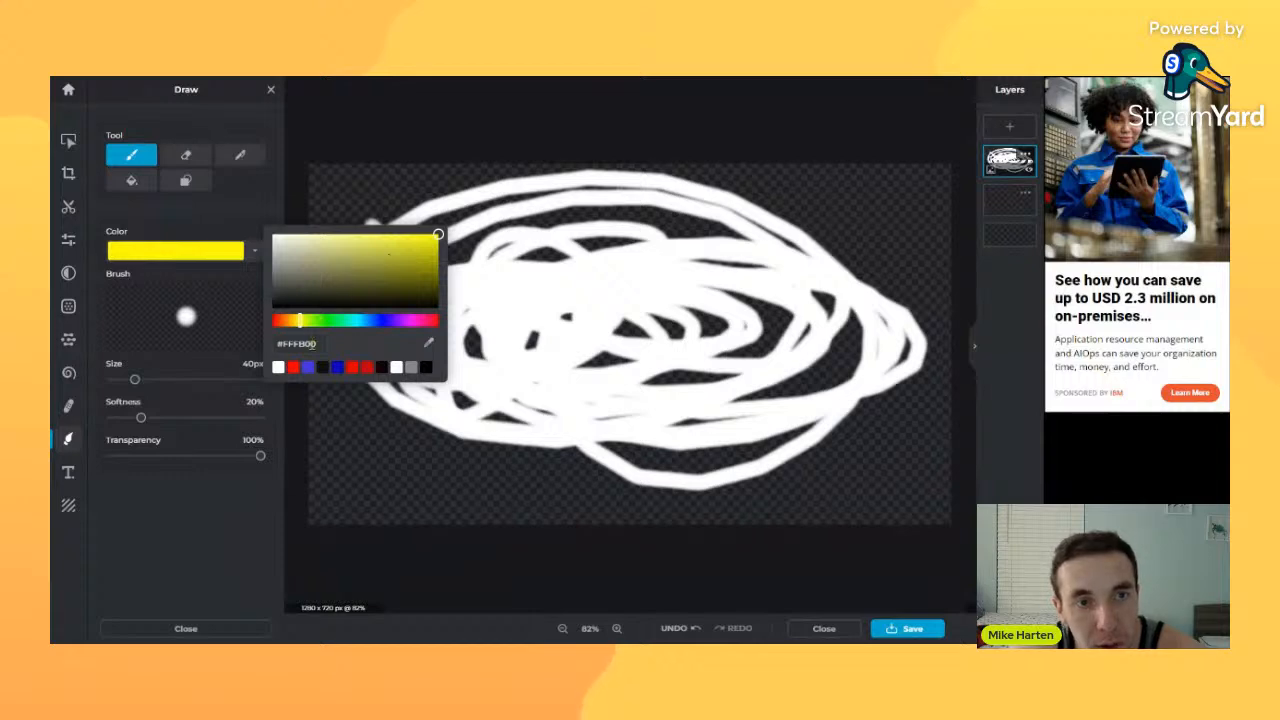
click(352, 342)
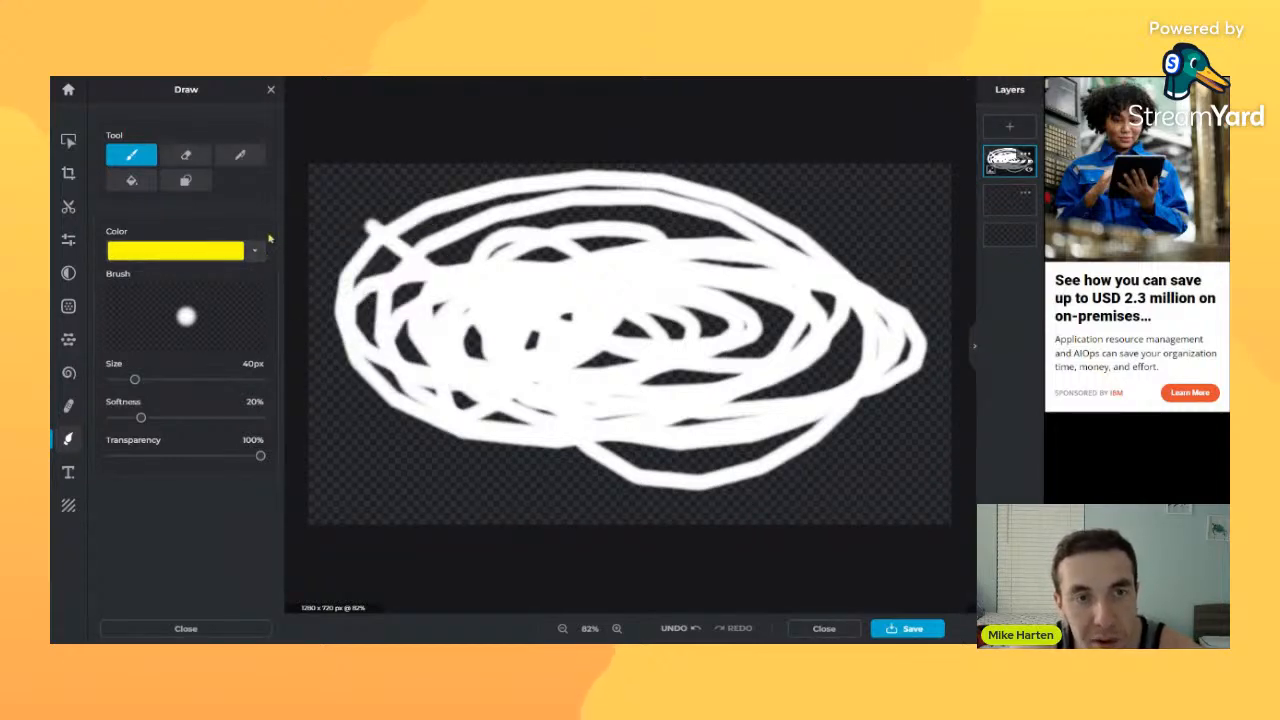
- Swap the brush between the saved white and yellow swatches, and paint looping yellow strokes over the white scribble
click(257, 253)
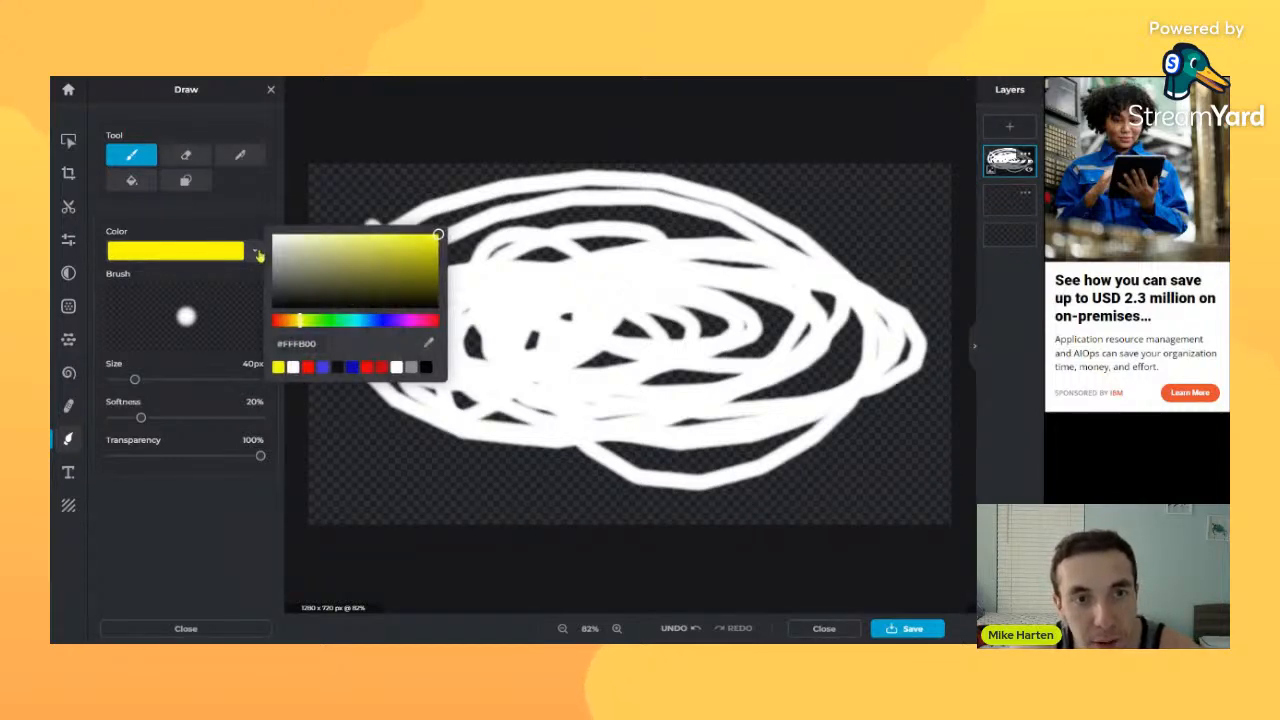
click(292, 367)
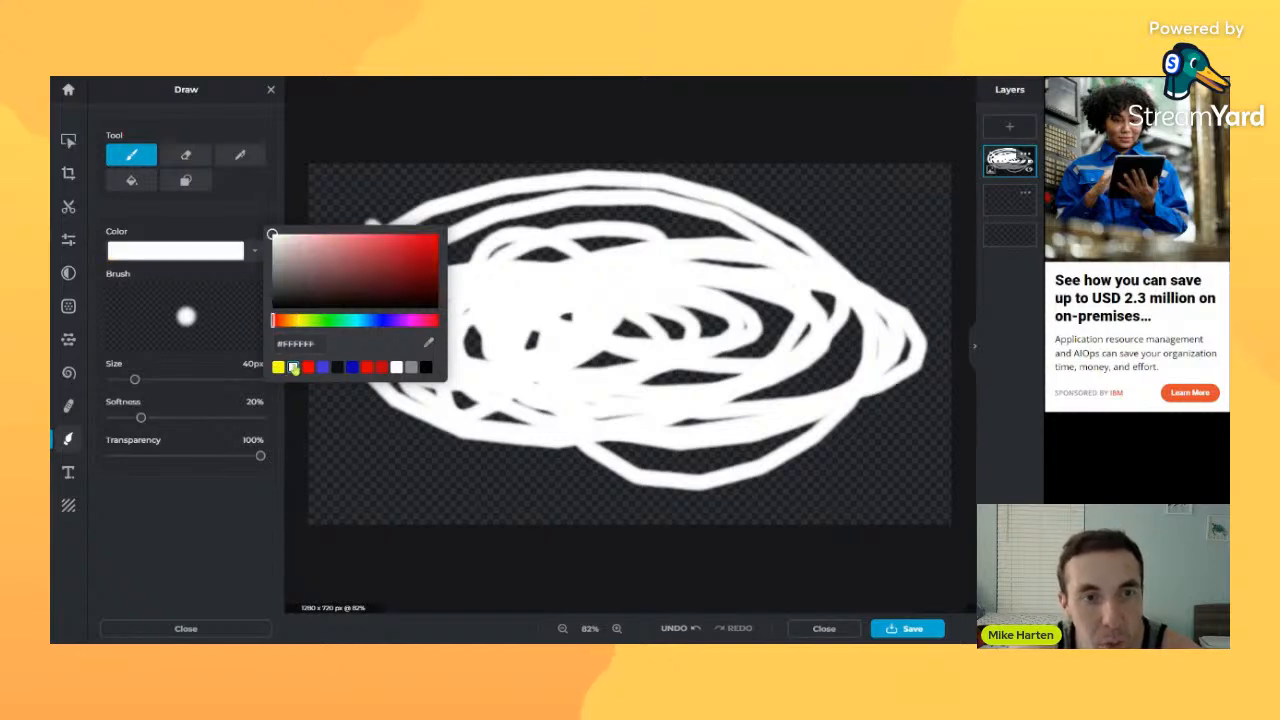
click(278, 367)
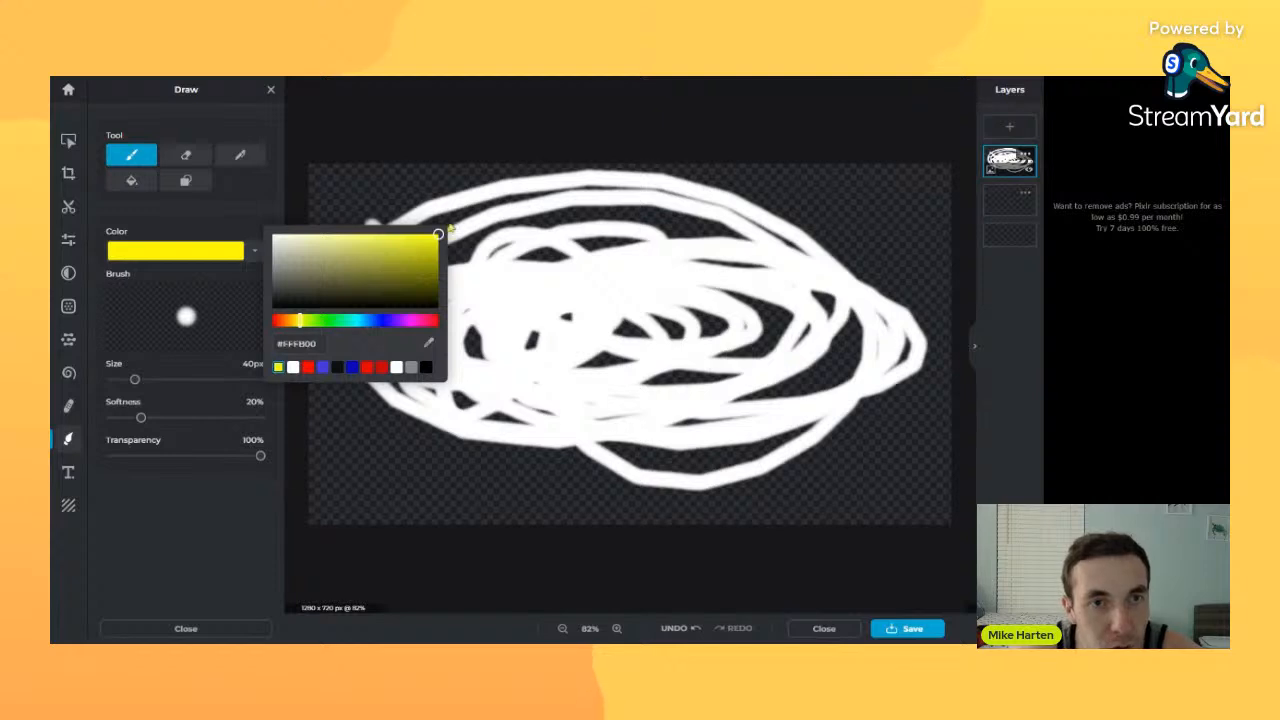
mouse_move(483, 293)
mouse_down()
mouse_move(505, 325)
mouse_move(535, 250)
mouse_move(762, 295)
mouse_up()
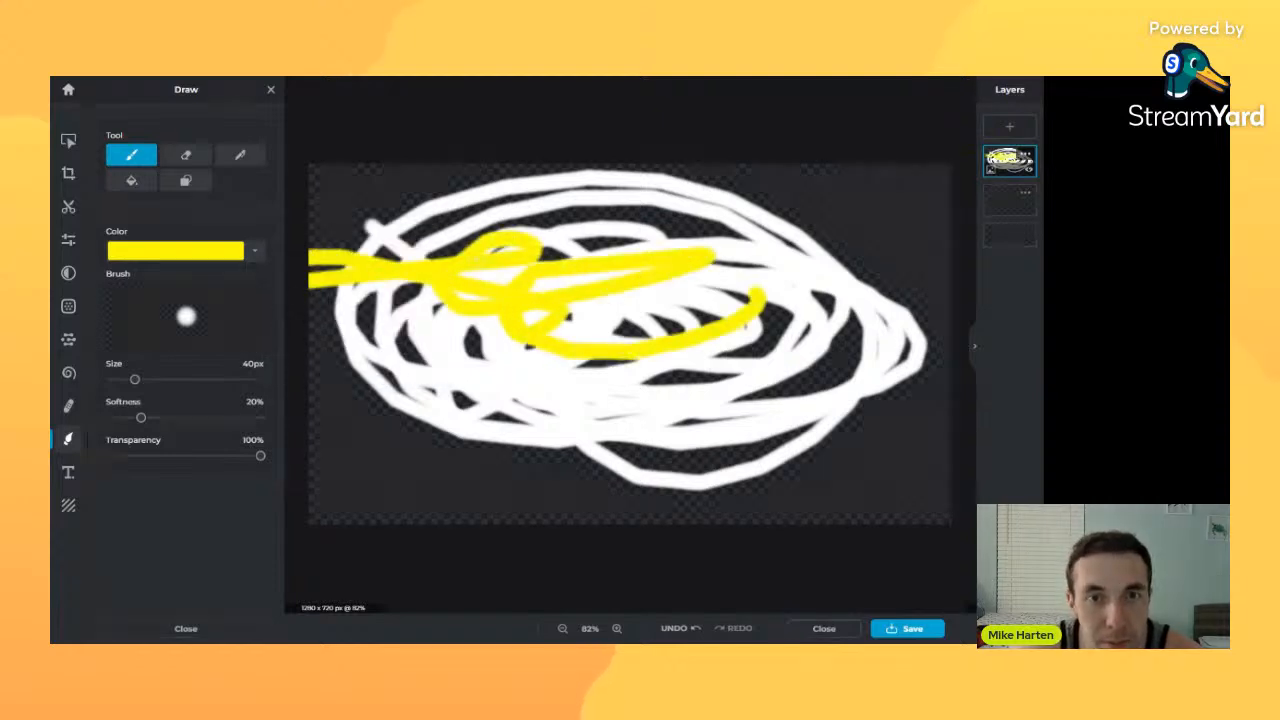
- Change the brush colour to bright green and scribble a filled patch over the lower right part of the drawing
click(257, 253)
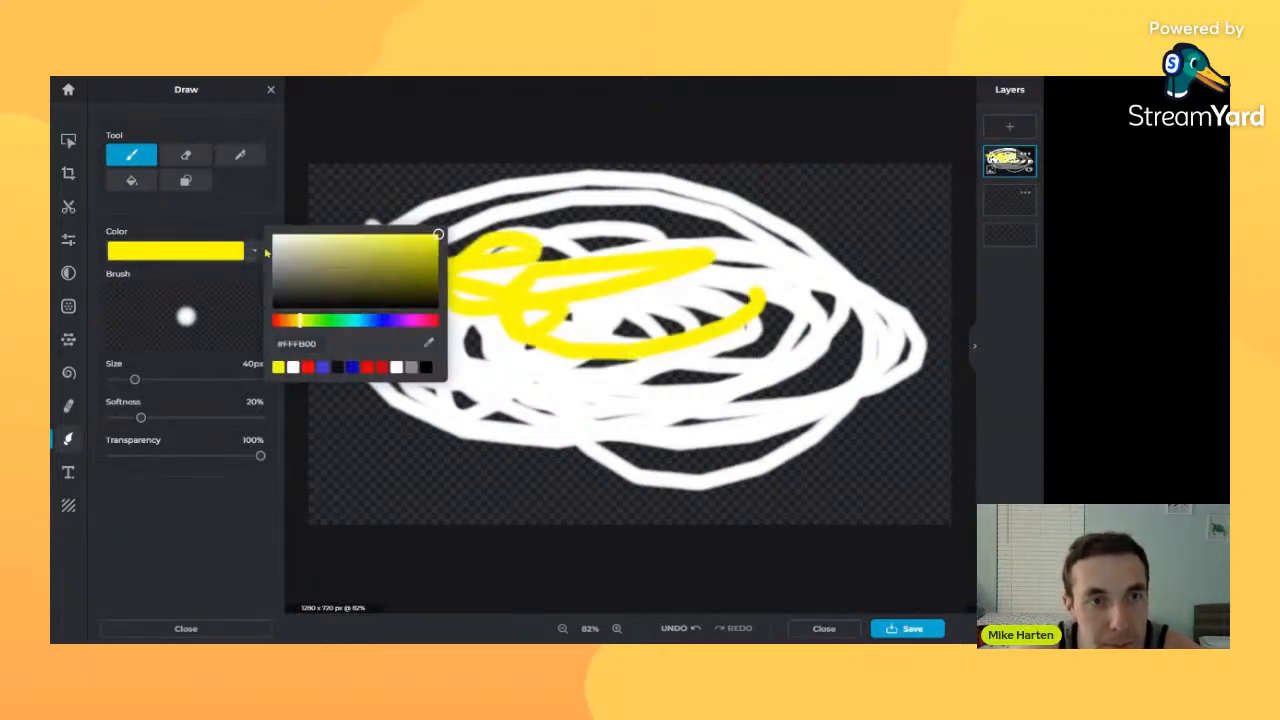
click(315, 321)
drag(315, 331, 332, 334)
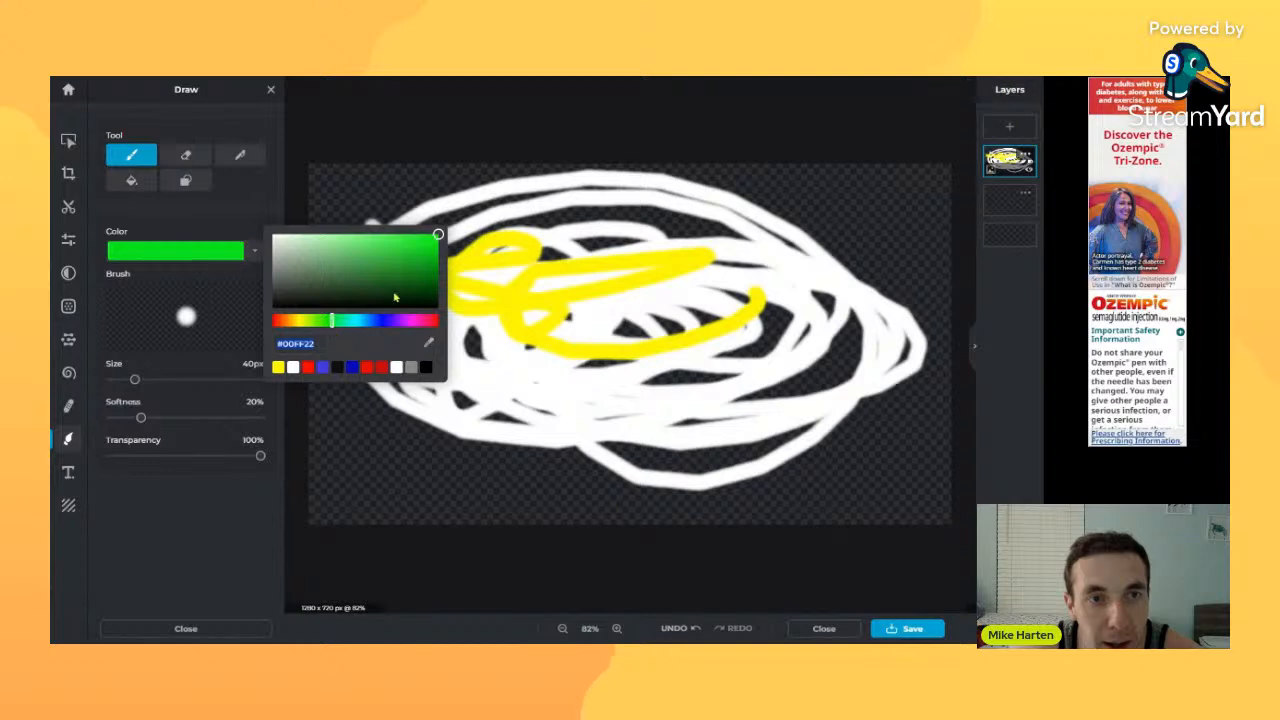
click(550, 370)
mouse_move(642, 371)
mouse_down()
mouse_move(756, 372)
mouse_move(811, 352)
mouse_move(773, 374)
mouse_move(736, 427)
mouse_move(691, 406)
mouse_move(780, 409)
mouse_up()
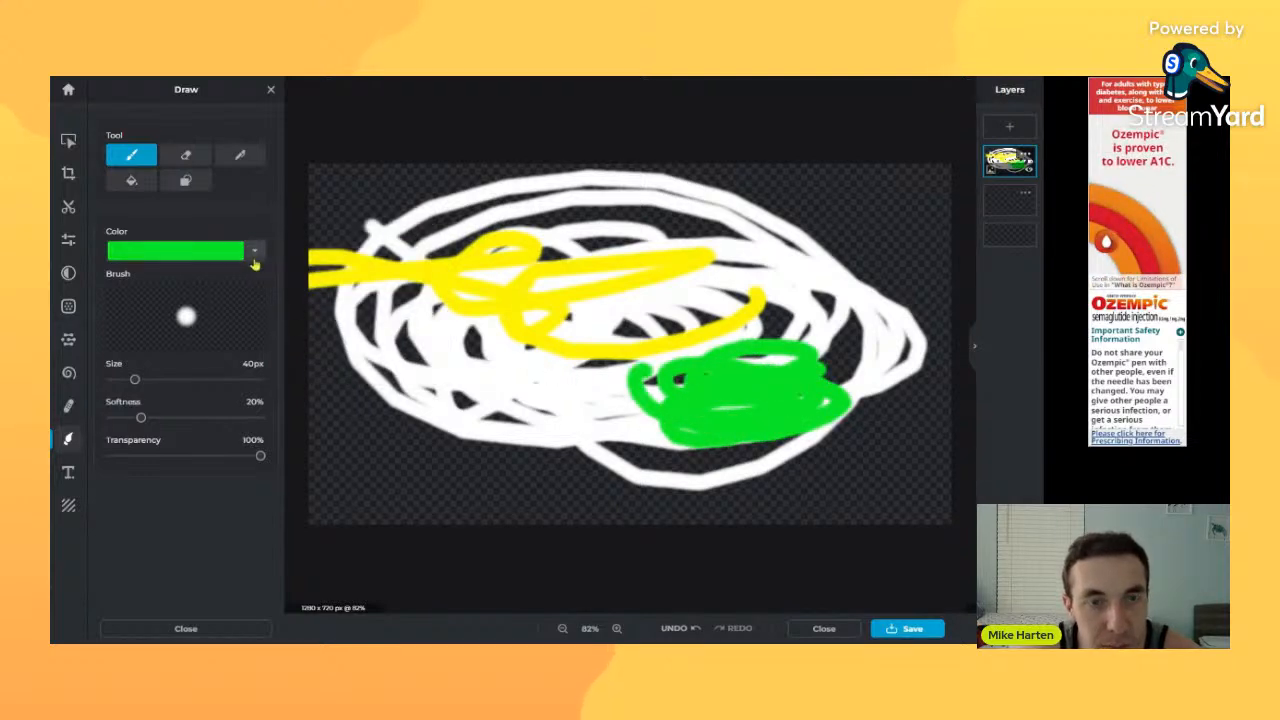
- Sample the yellow from the painted strokes with the eyedropper as the brush colour
click(254, 262)
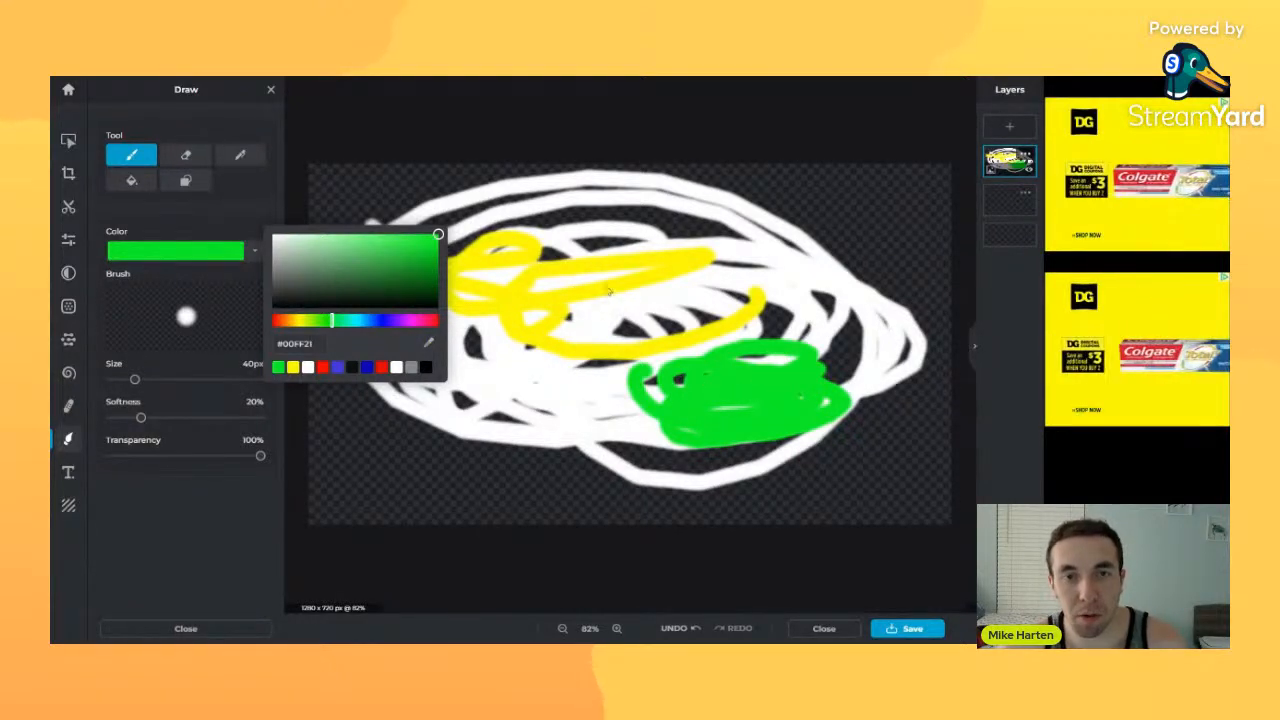
click(432, 343)
click(577, 274)
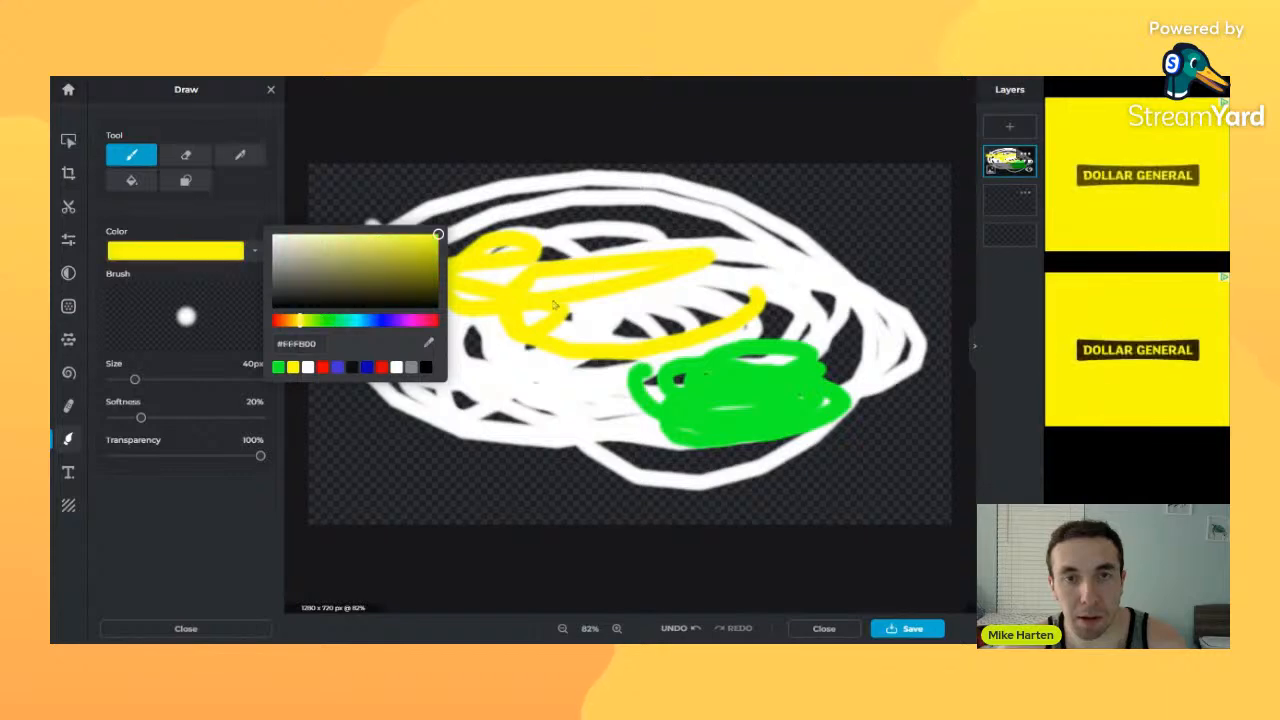
click(610, 315)
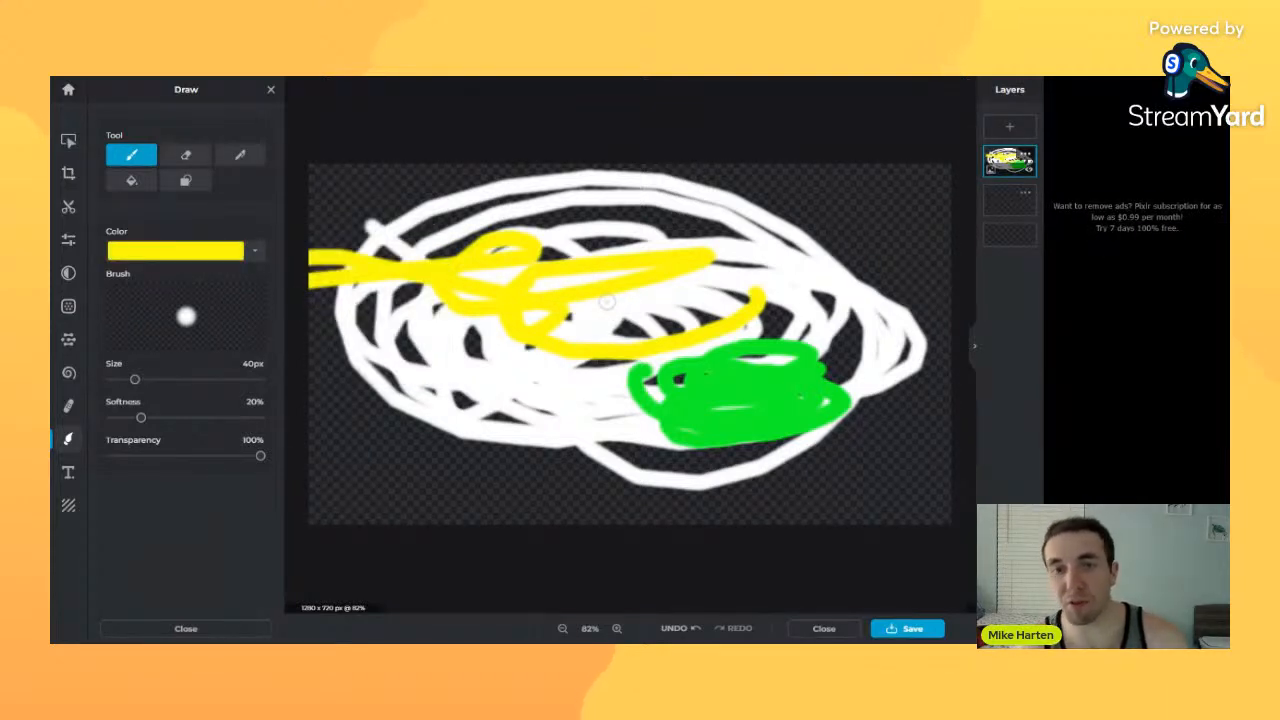
- Mute and darken the yellow brush colour to olive #6F6E3C
click(255, 251)
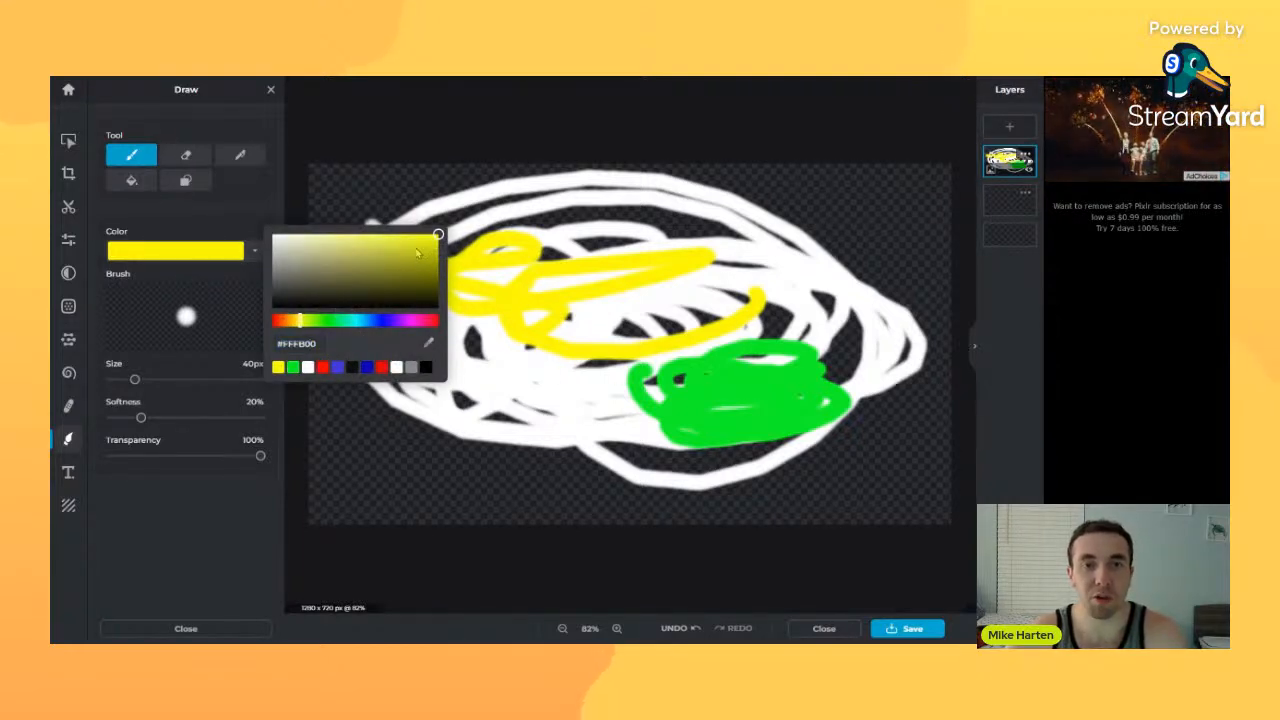
mouse_move(418, 245)
mouse_down()
mouse_move(340, 256)
mouse_move(370, 279)
mouse_move(386, 248)
mouse_up()
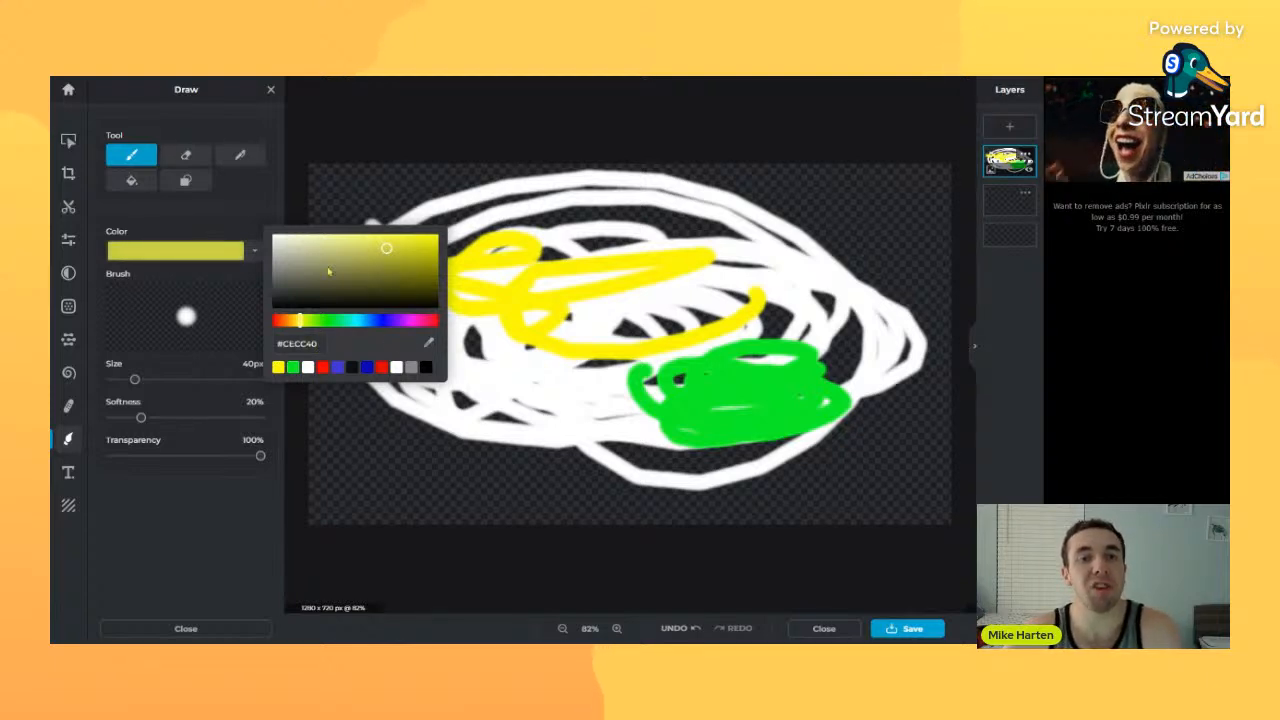
mouse_move(390, 248)
mouse_down()
mouse_move(392, 266)
mouse_move(347, 275)
mouse_up()
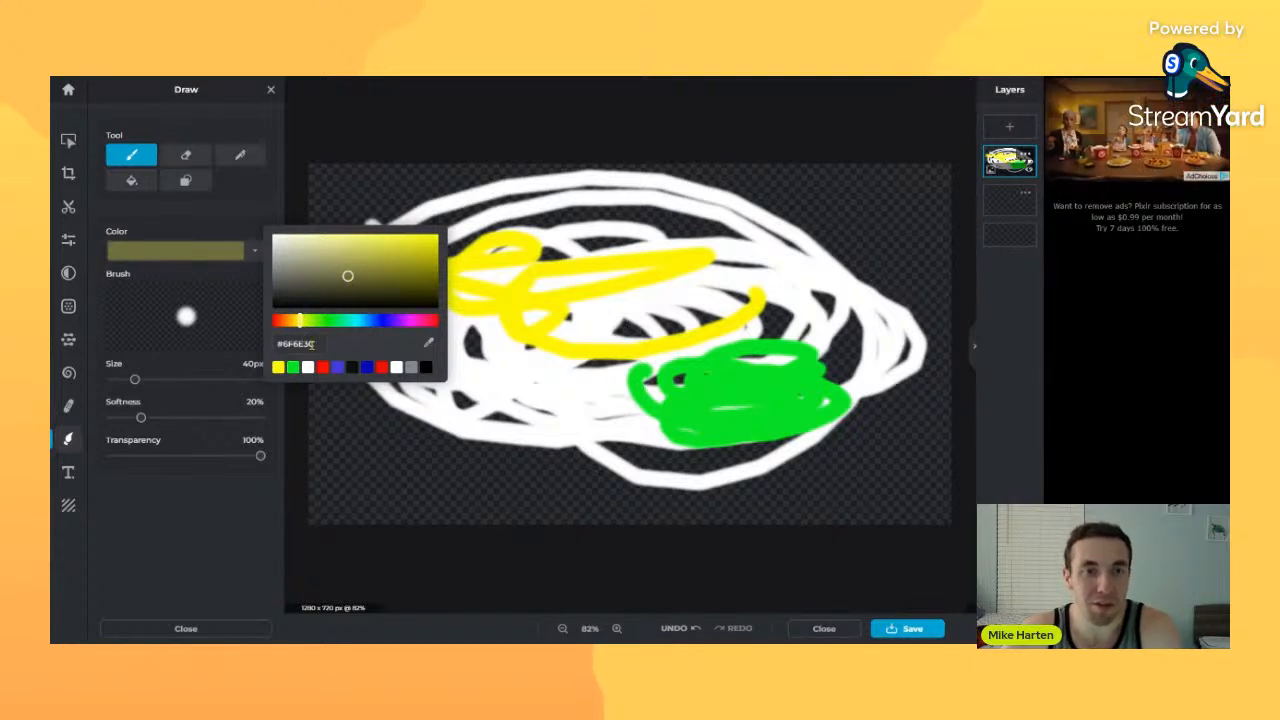
click(454, 210)
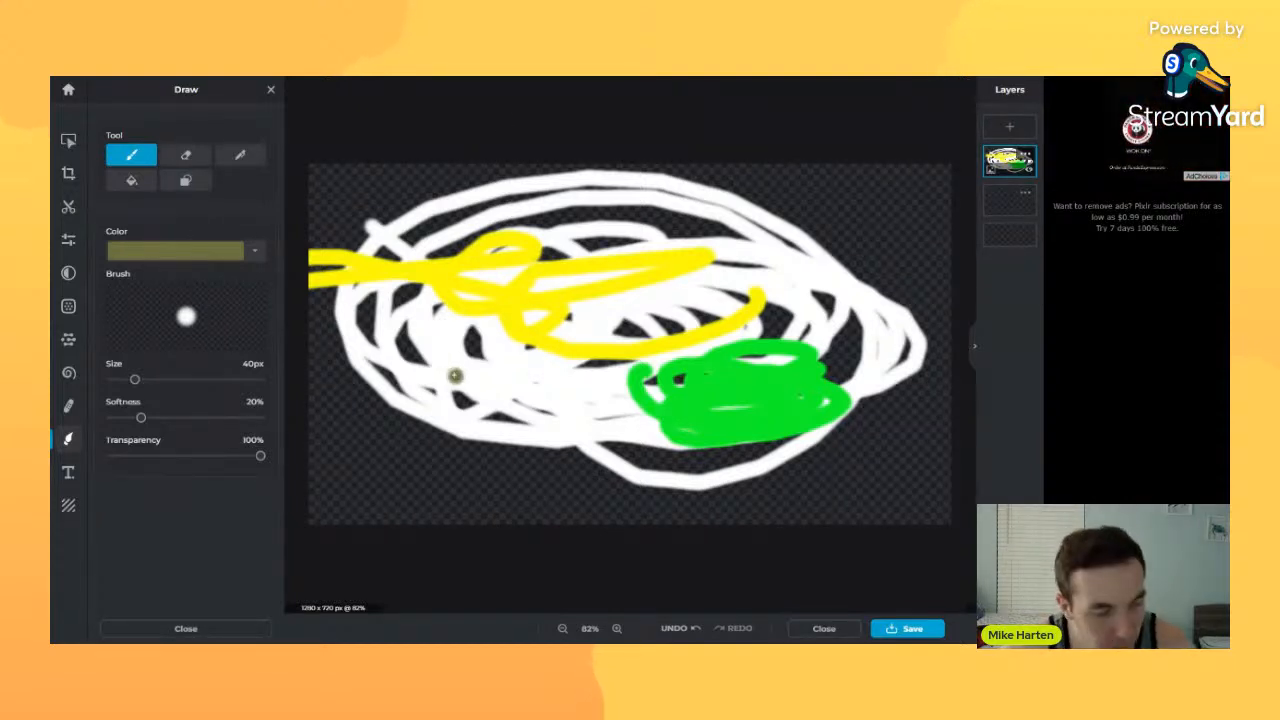
- Undo all the white, yellow and green brush strokes on the upper layer
key(ctrl+z)
key(ctrl+z)
key(ctrl+z)
key(ctrl+z)
key(ctrl+z)
key(ctrl+z)
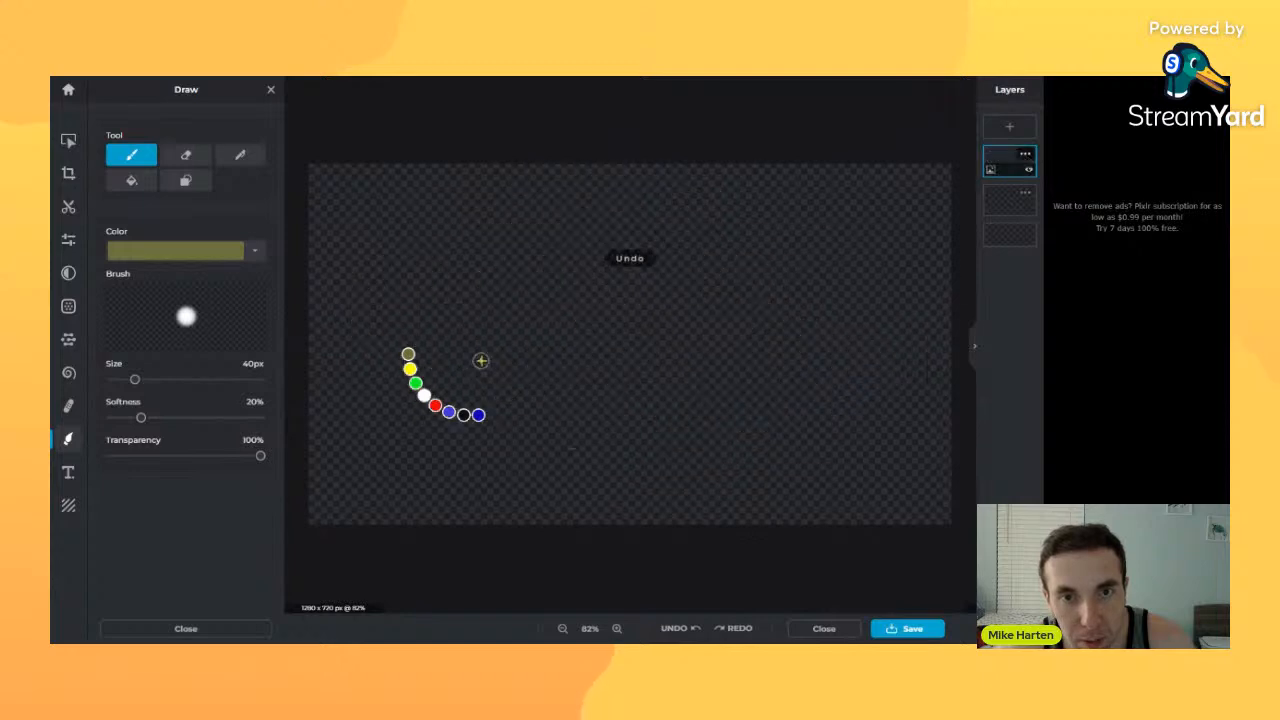
- Change the brush colour to bright yellow-green #E0FF19 and paint a slanted stroke on the canvas's left half
click(254, 251)
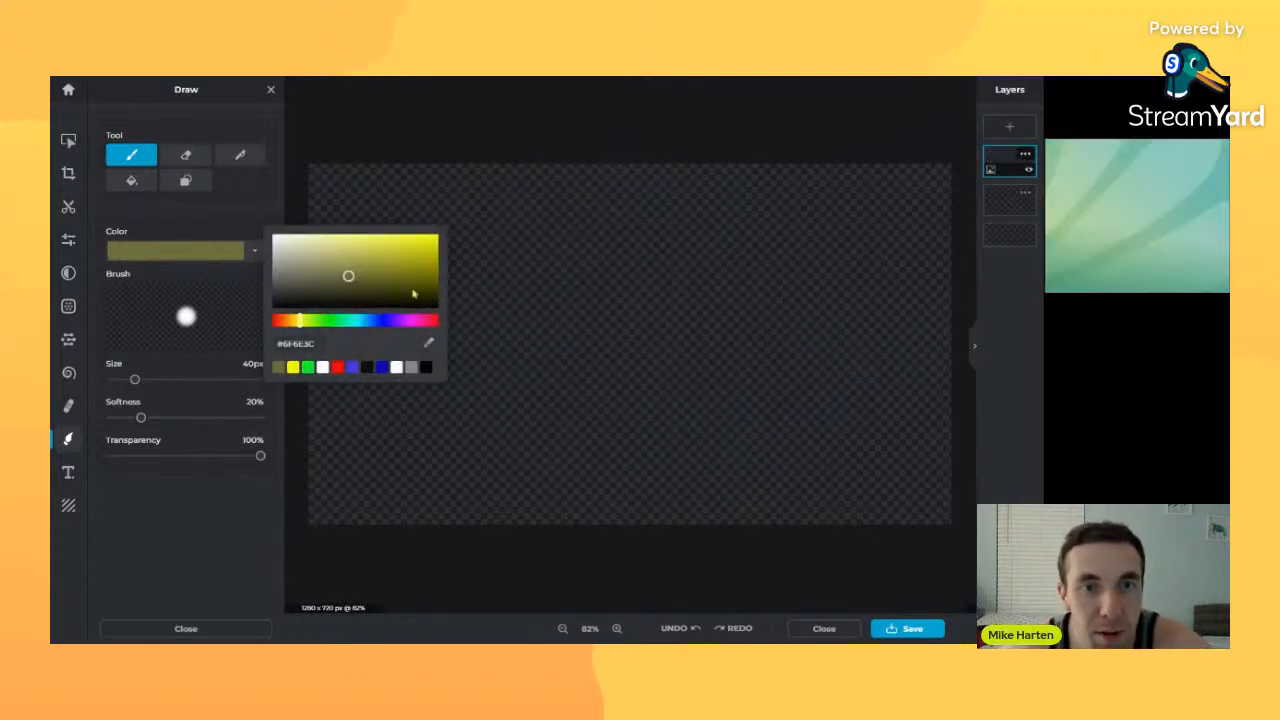
click(305, 321)
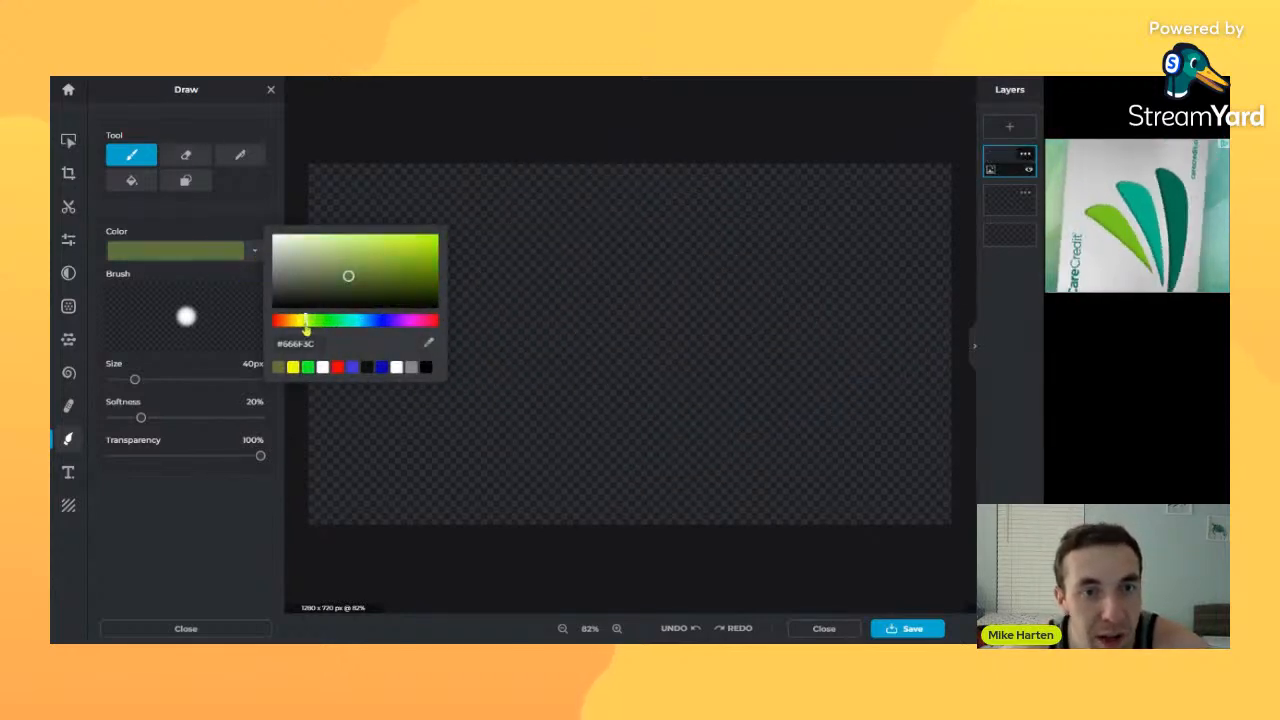
click(423, 238)
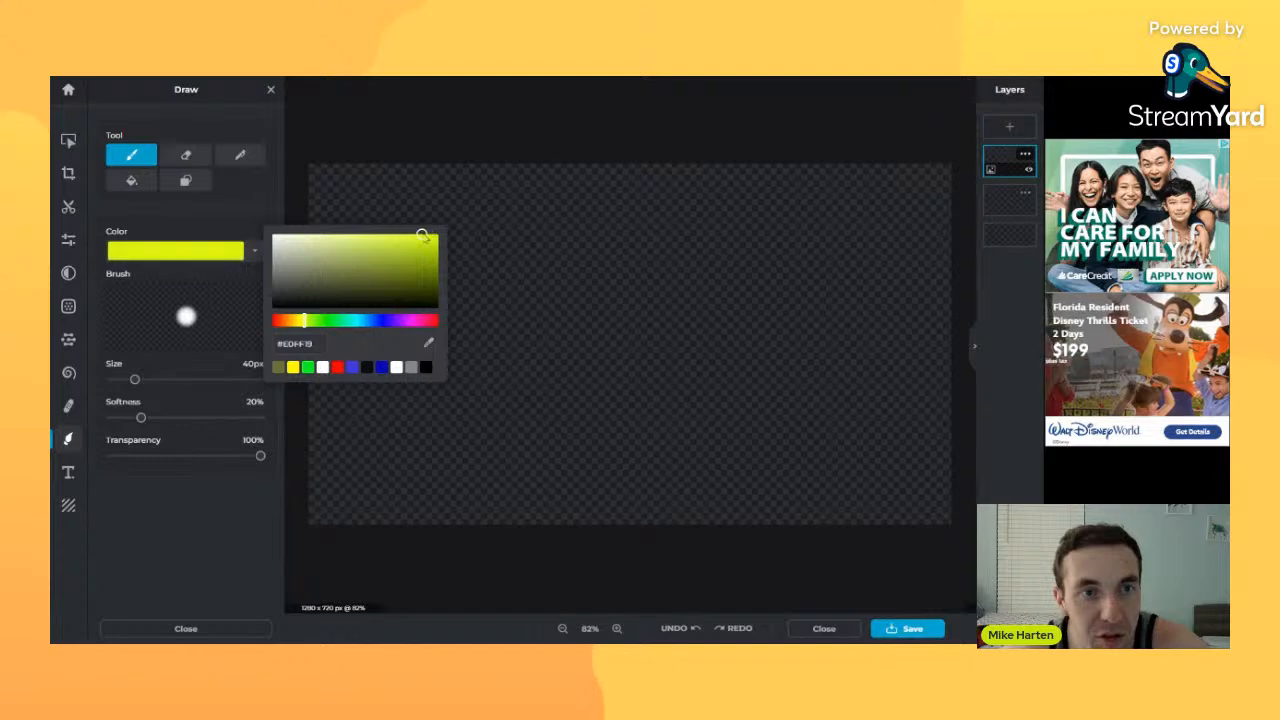
drag(452, 242, 414, 400)
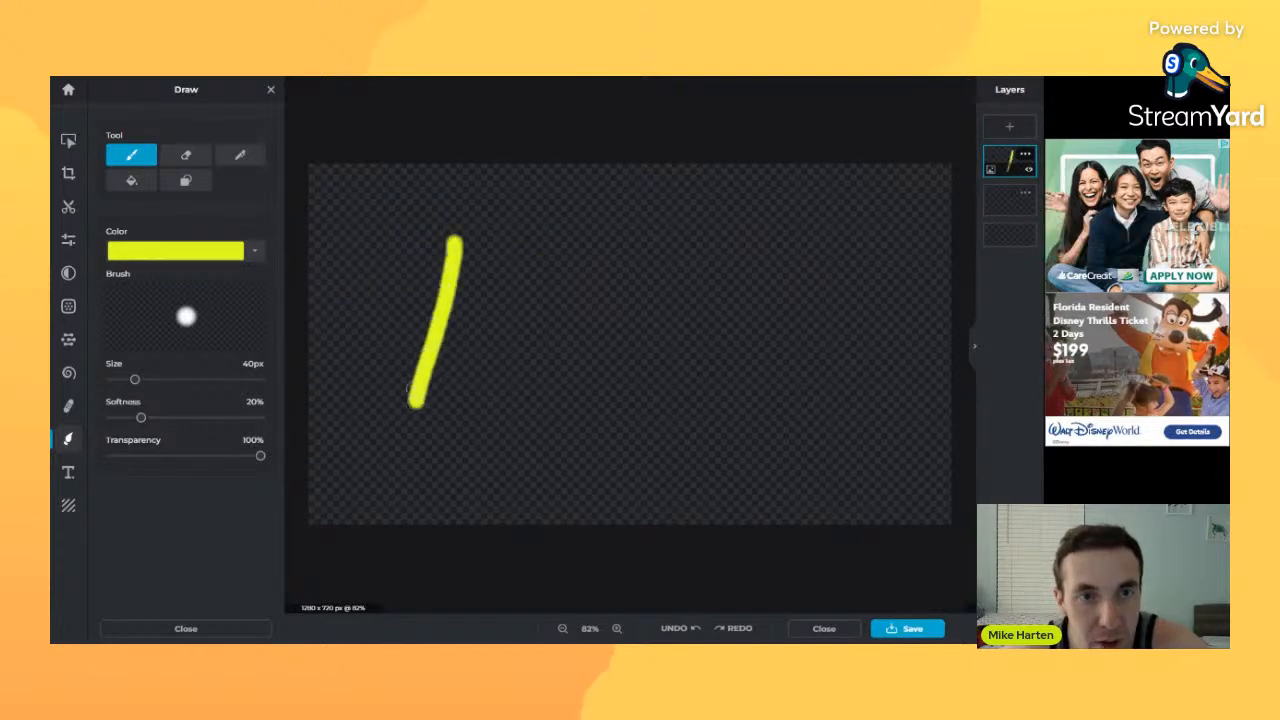
- Change the brush colour to pale orange-yellow and paint a second slanted stroke beside the yellow-green one
click(255, 251)
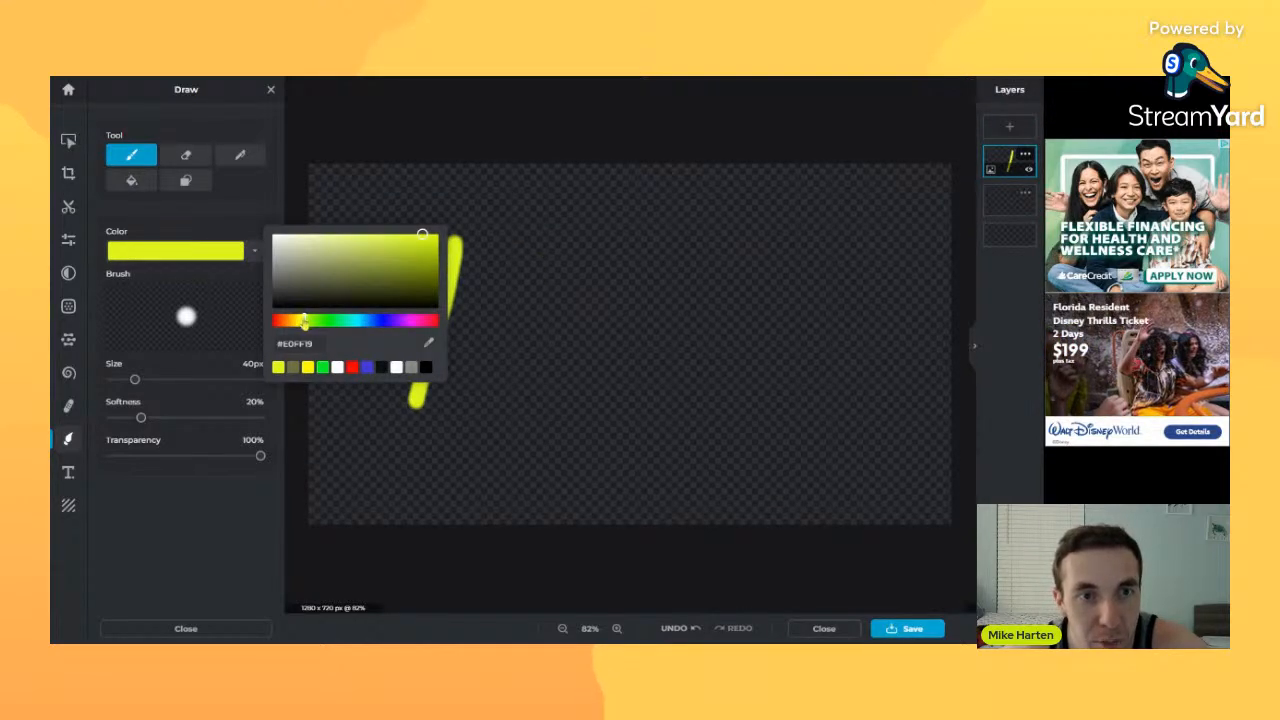
drag(304, 320, 308, 322)
drag(391, 262, 374, 234)
drag(513, 254, 476, 397)
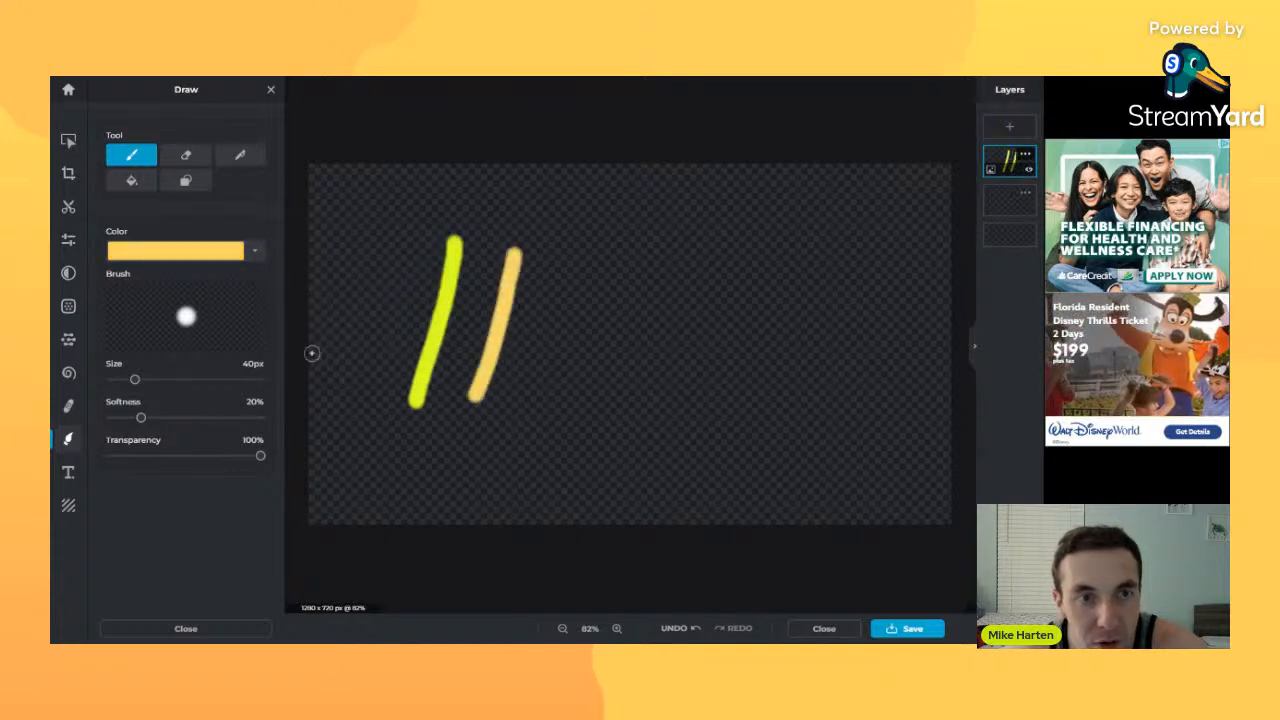
- Change the brush colour to dark green and paint a third slanted stroke parallel to the other two
click(255, 251)
drag(321, 320, 332, 320)
click(432, 262)
drag(558, 258, 528, 402)
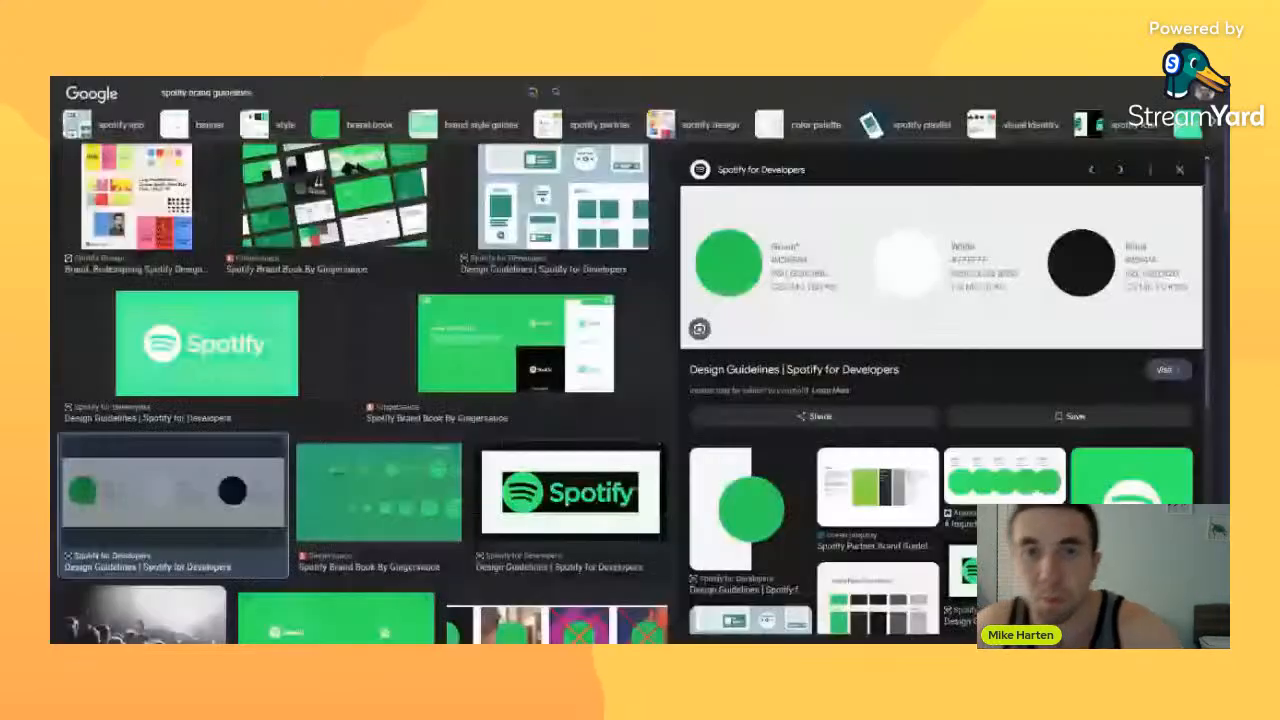
- Switch to the Google Images results for spotify brand guidelines and examine the brand colours, logo misuse rules and logo image
scroll(517, 239, up, 2)
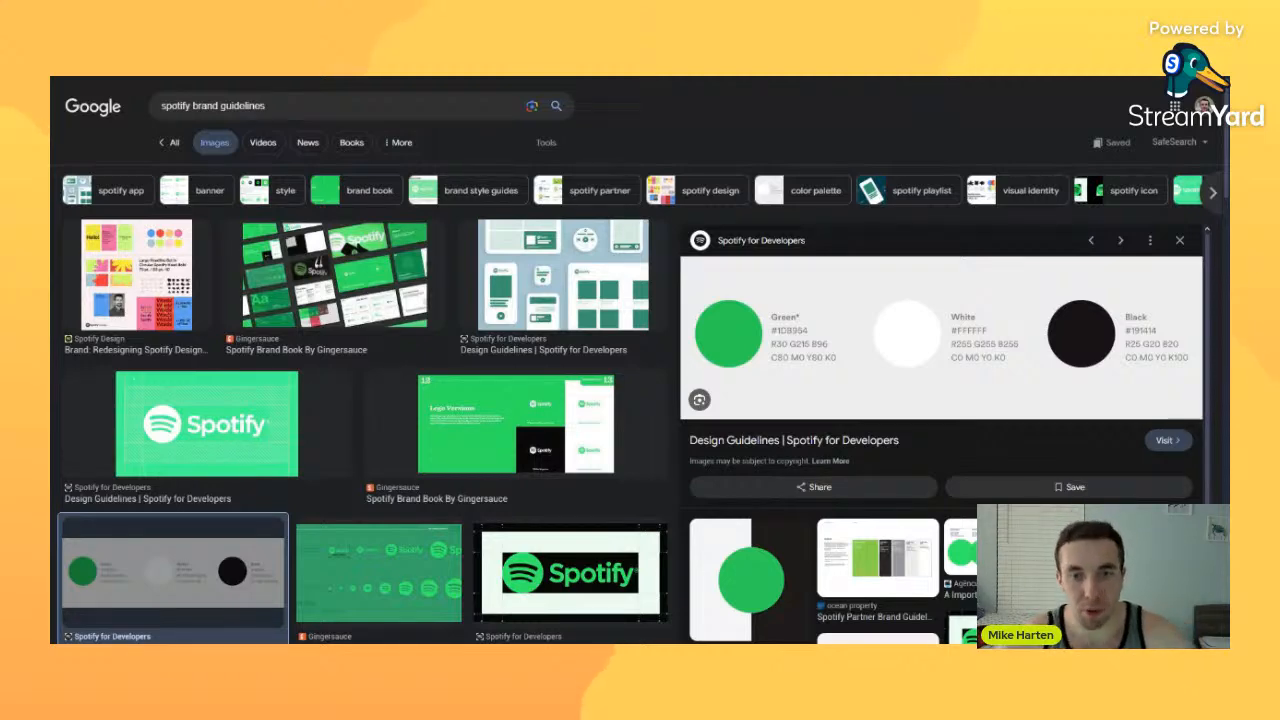
scroll(385, 362, down, 5)
scroll(385, 362, down, 10)
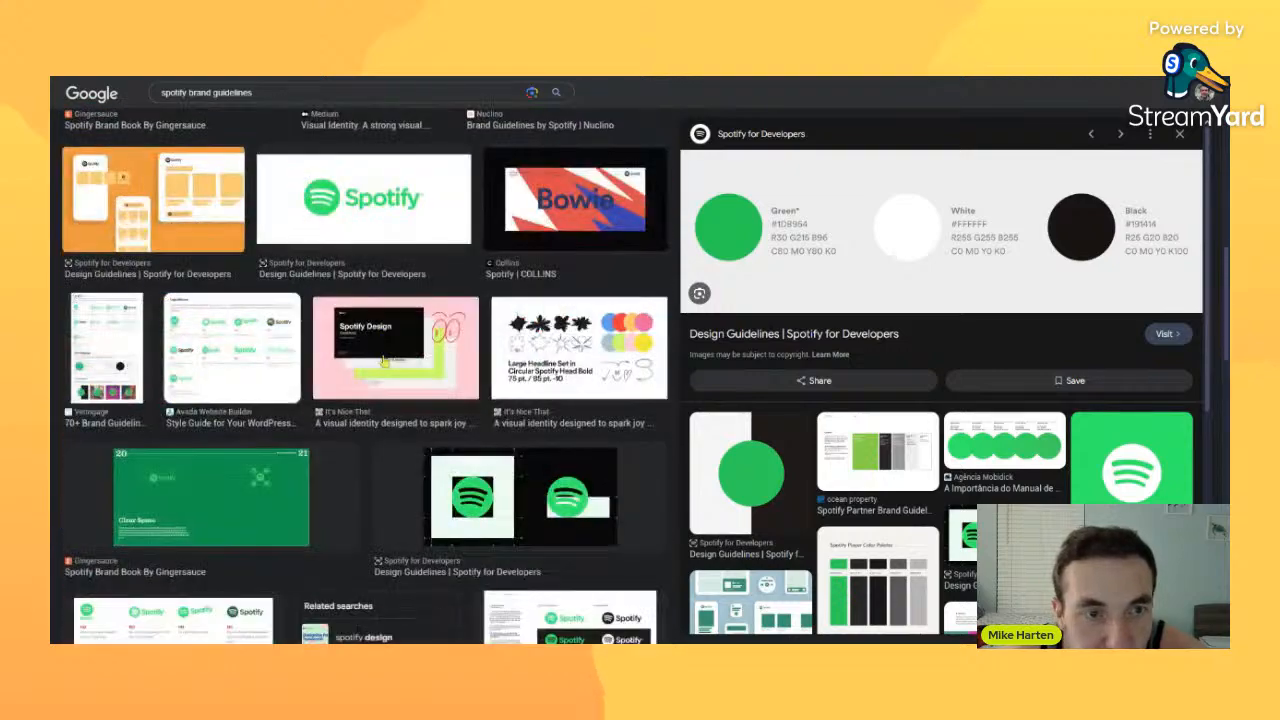
click(202, 151)
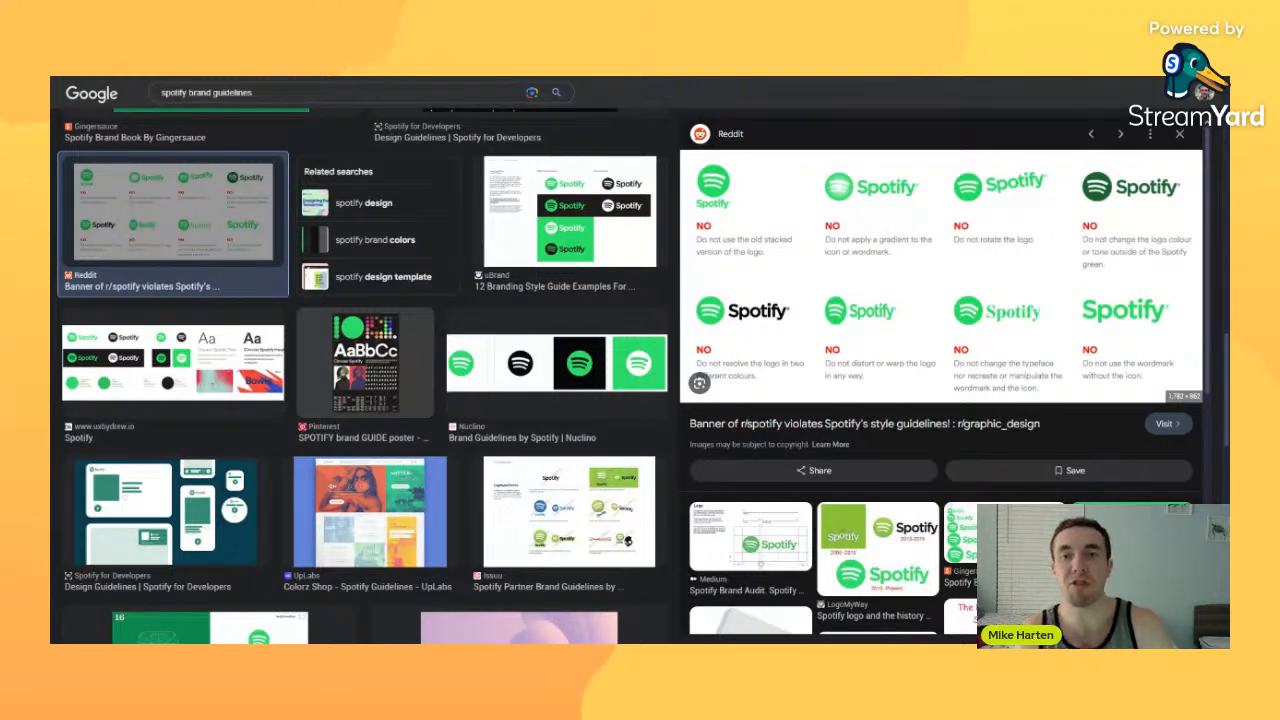
scroll(269, 345, up, 15)
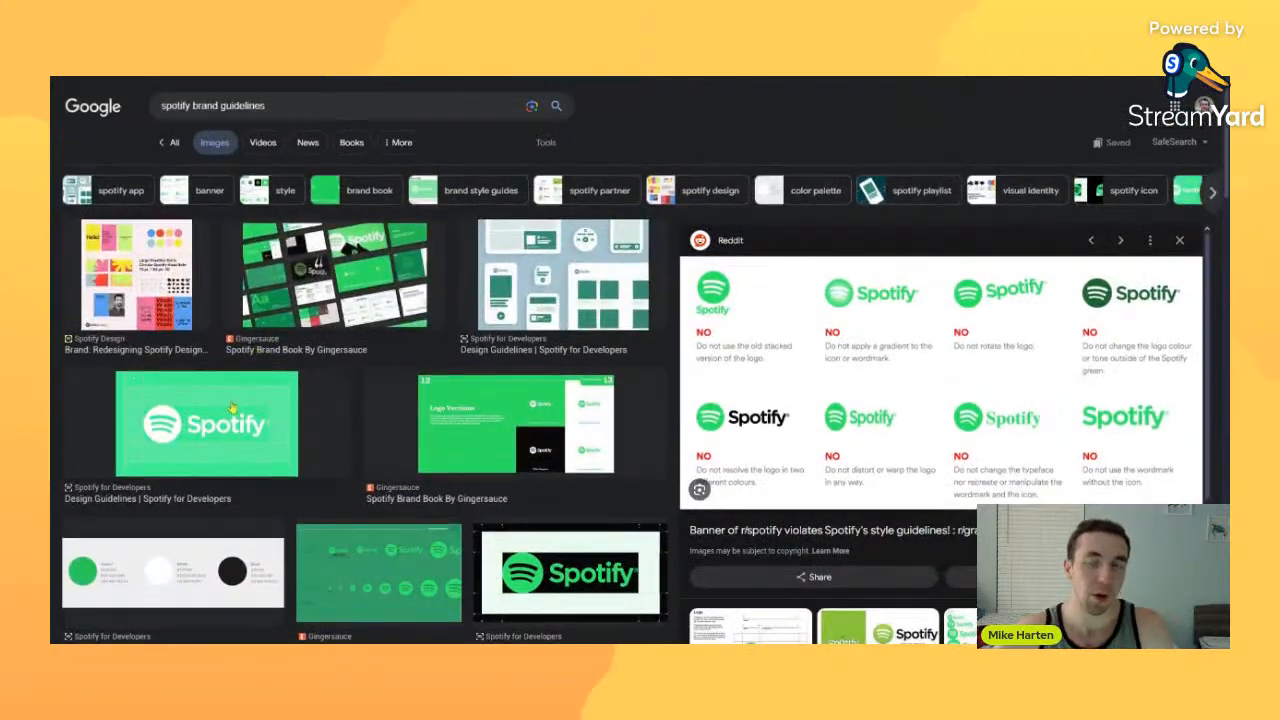
click(220, 400)
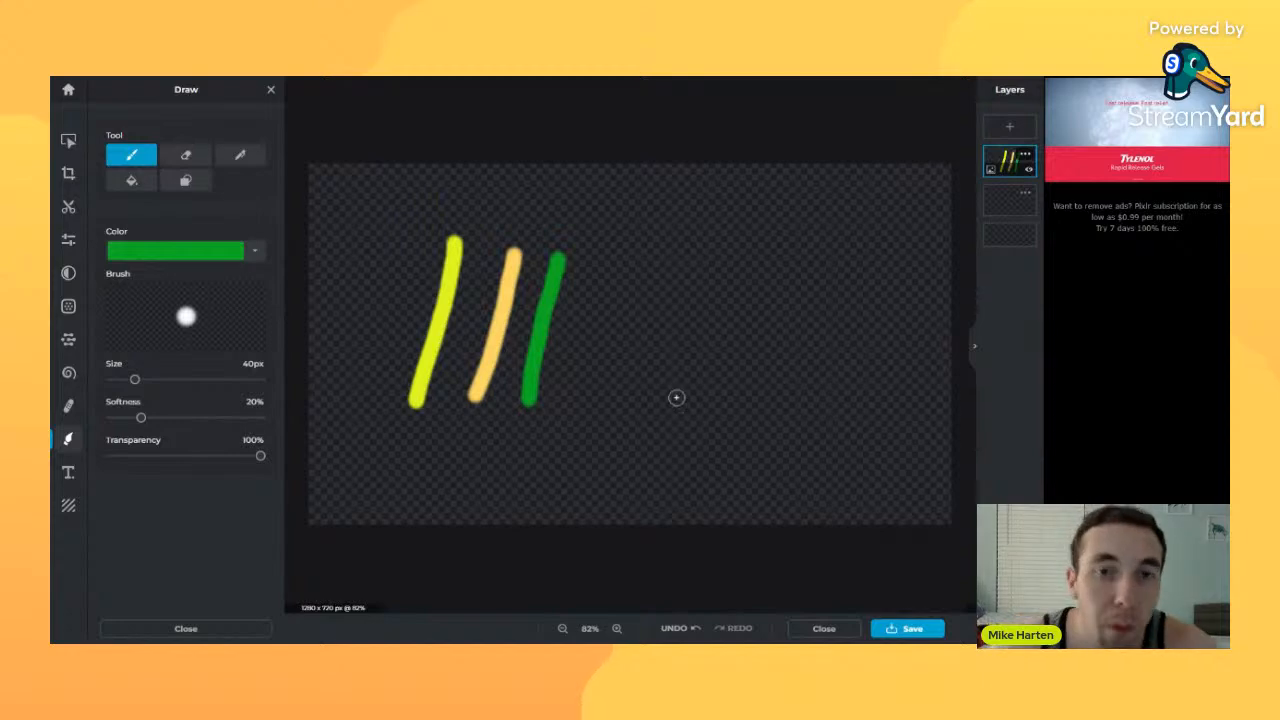
click(256, 258)
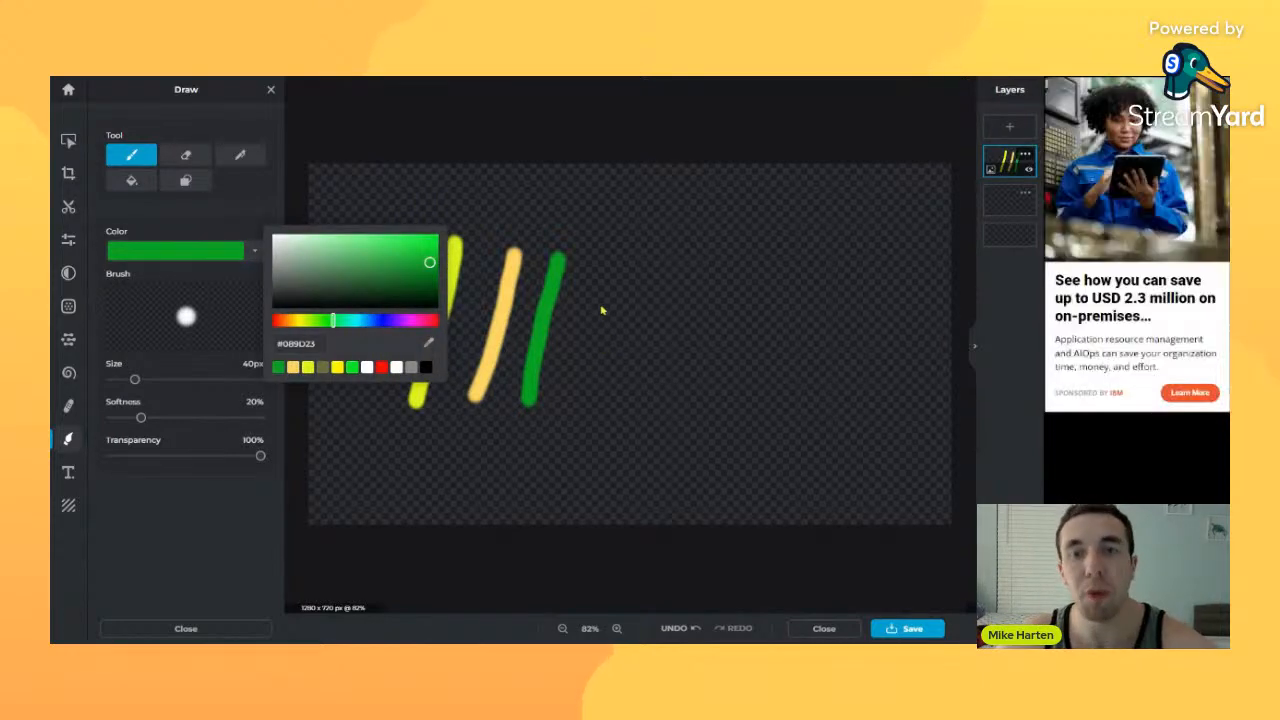
click(604, 310)
click(255, 251)
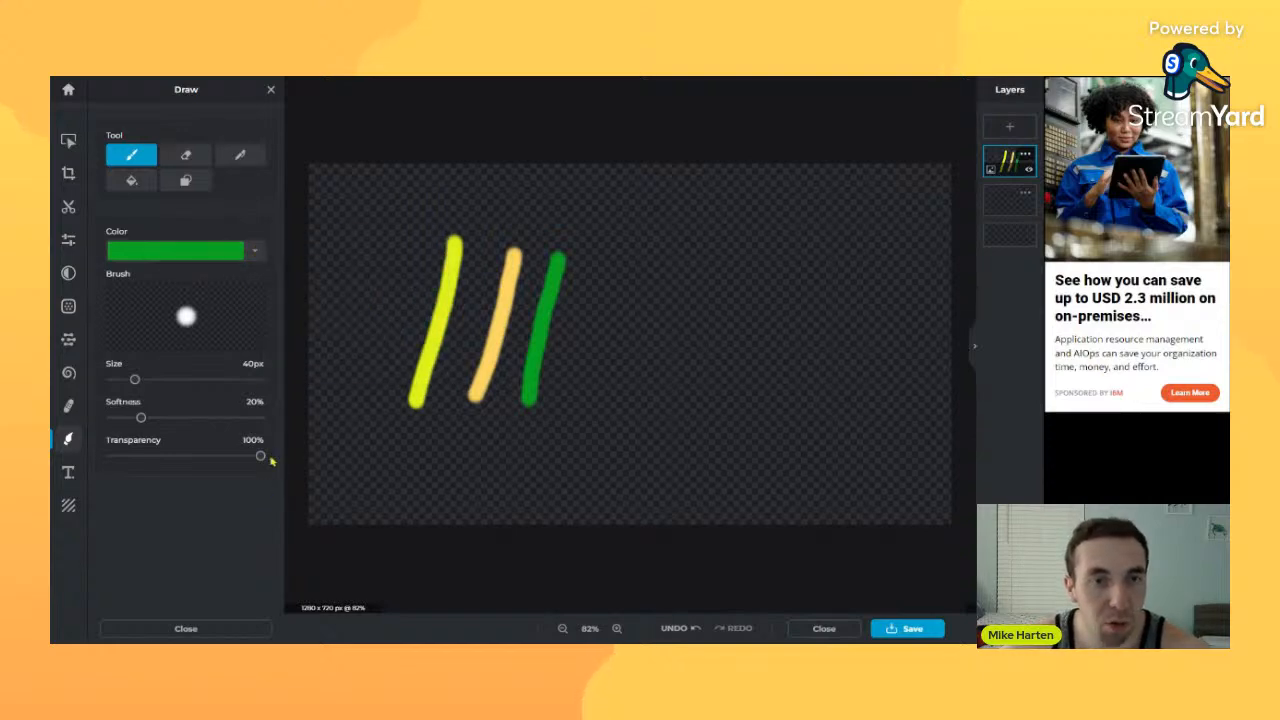
click(255, 251)
click(255, 251)
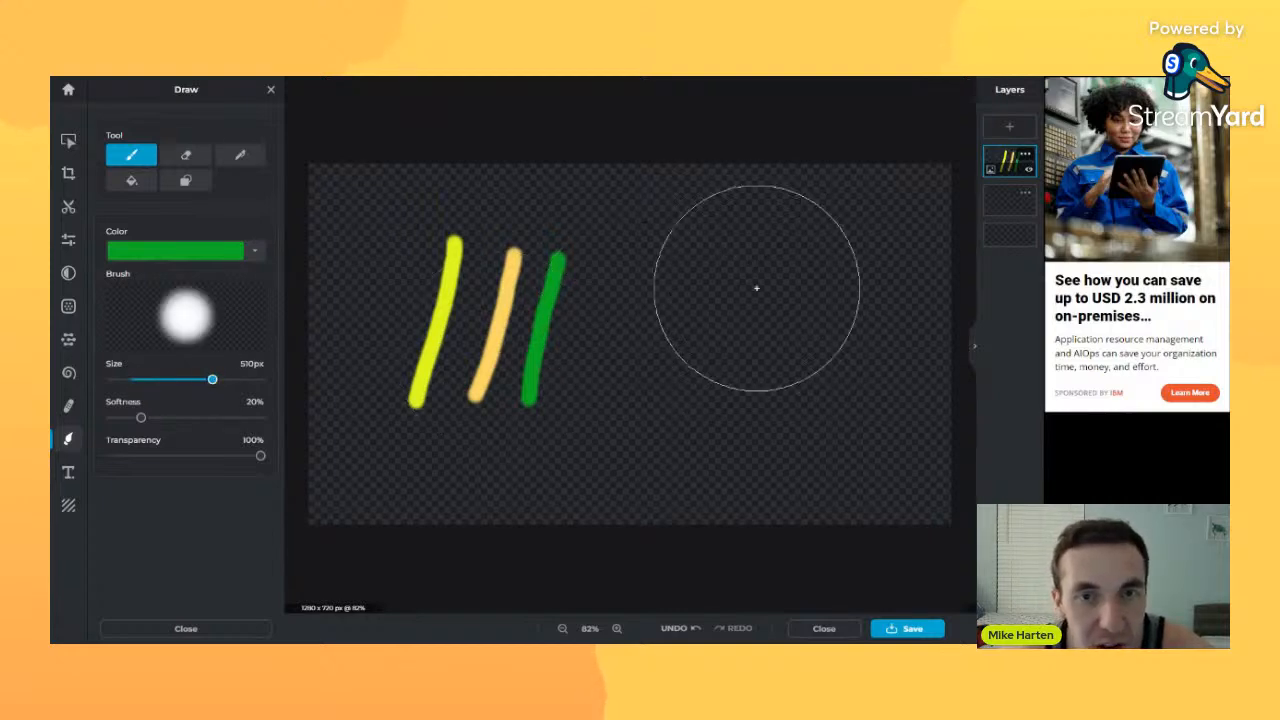
- Paint a large green patch with a 510 px brush, and a short slanted stroke with a 25 px brush
drag(712, 288, 699, 291)
drag(212, 379, 126, 379)
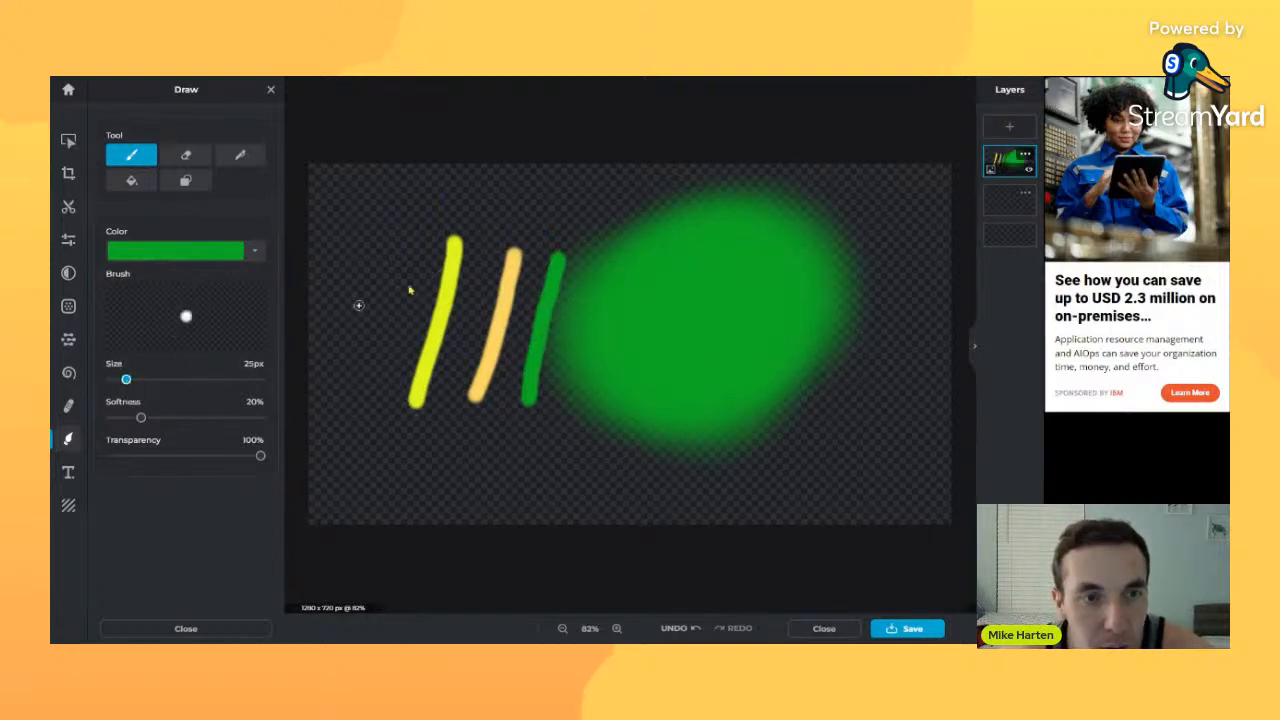
drag(398, 262, 335, 352)
- Undo the large patch and short stroke, and paint a horizontal green stroke at 87 px size and 0% softness
mouse_move(141, 419)
mouse_down()
mouse_move(174, 420)
mouse_move(112, 416)
mouse_up()
key(ctrl+z)
key(ctrl+z)
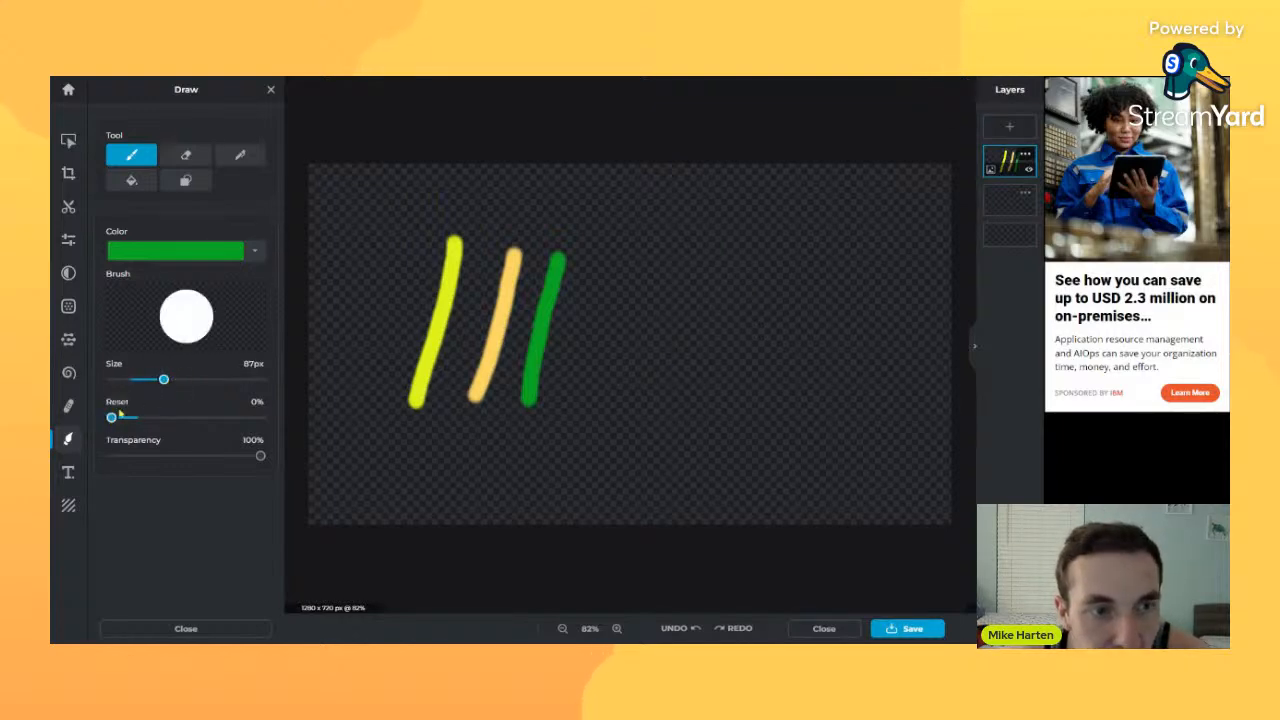
drag(824, 224, 666, 242)
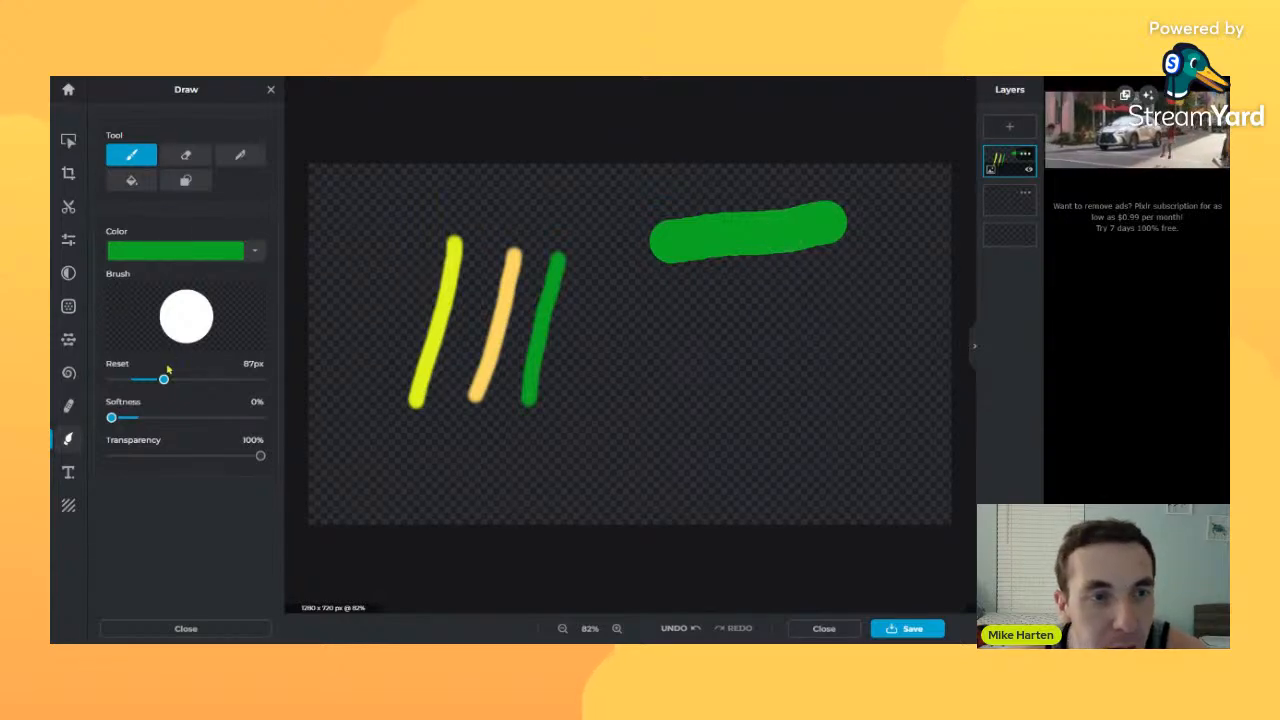
- Paint two blurred horizontal green strokes below the hard-edged one with a 270 px brush at 100% softness
drag(112, 419, 280, 428)
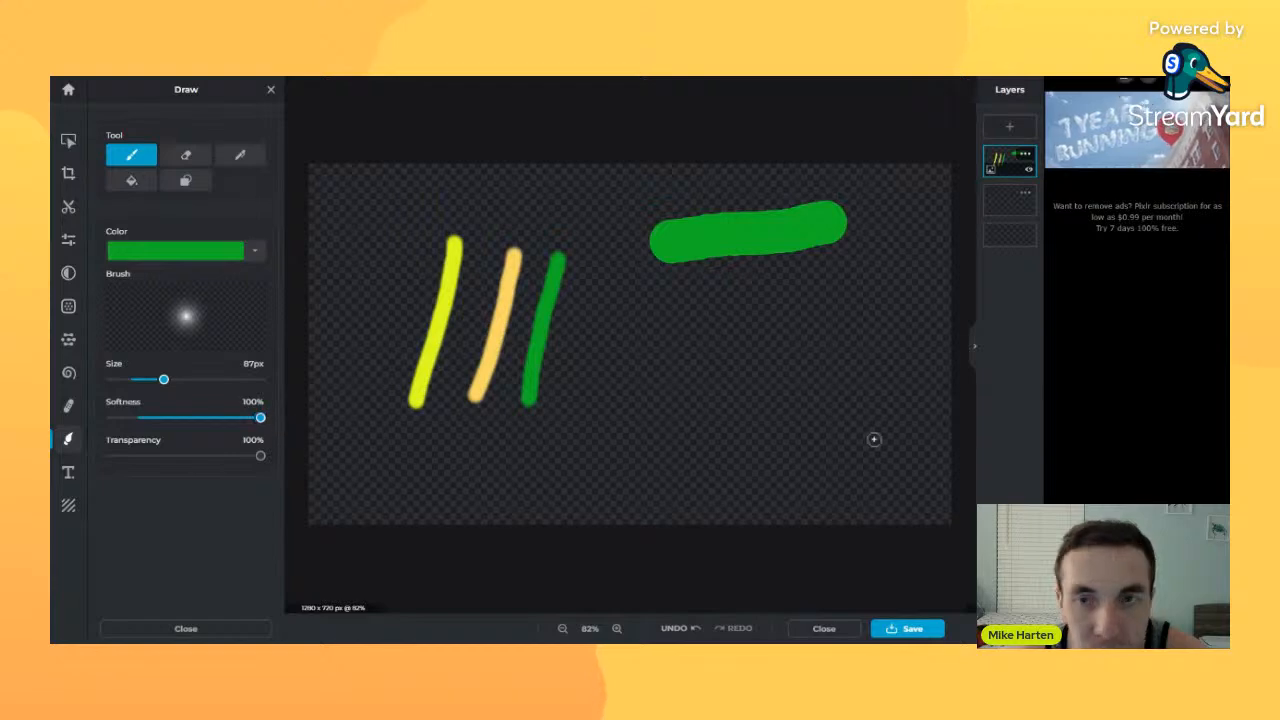
drag(163, 379, 189, 380)
drag(858, 289, 640, 314)
drag(668, 367, 826, 366)
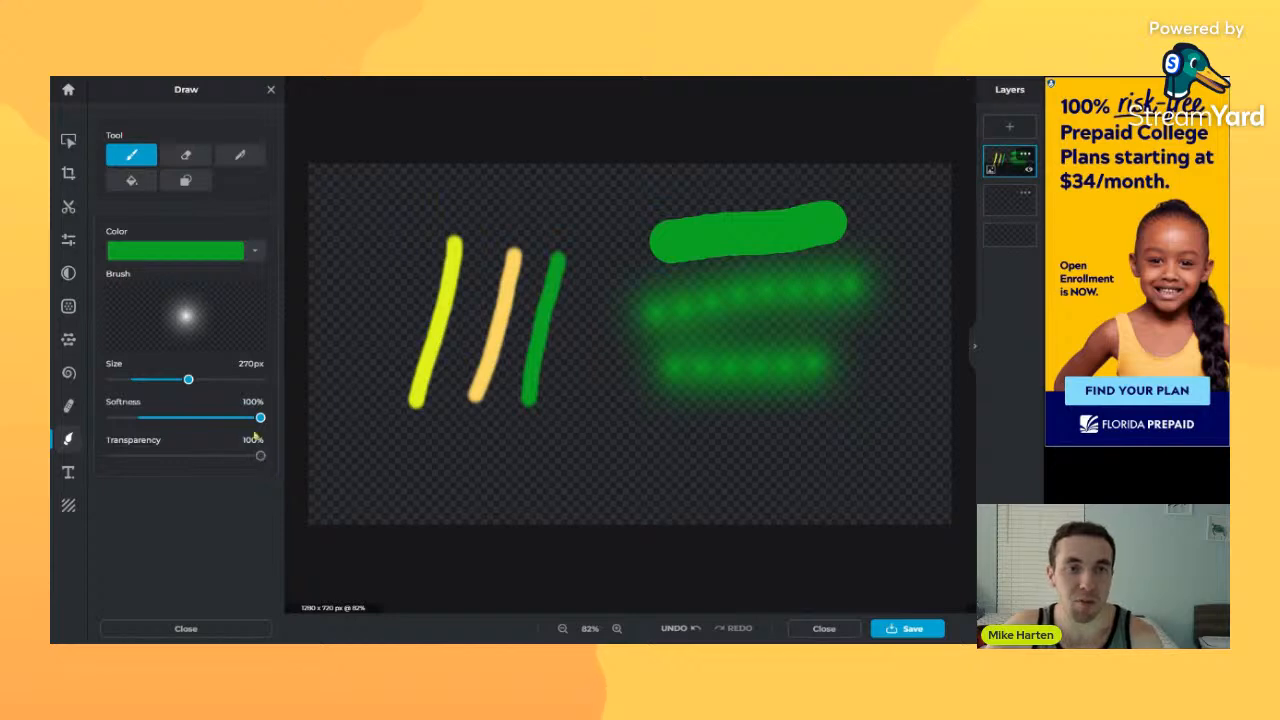
- Set the brush to 73 px and 0% softness, and paint a solid green stroke in the canvas's lower left at 100% transparency
drag(260, 420, 100, 420)
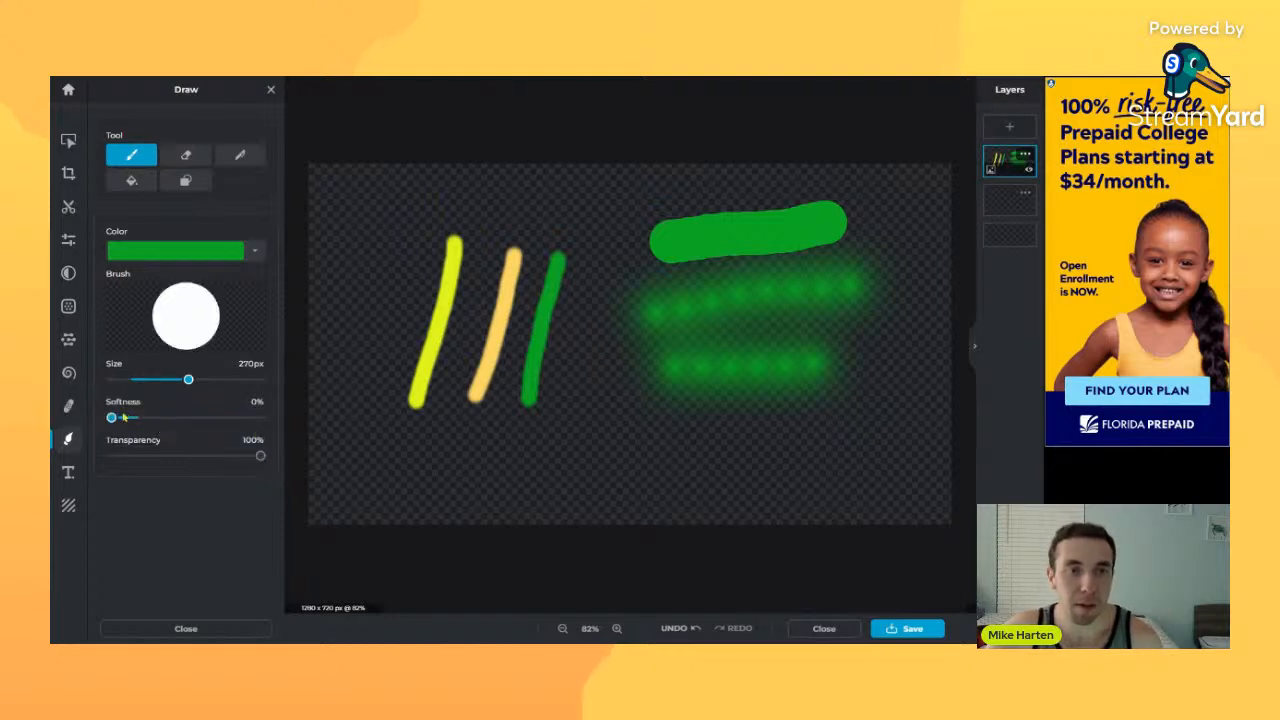
drag(189, 380, 155, 380)
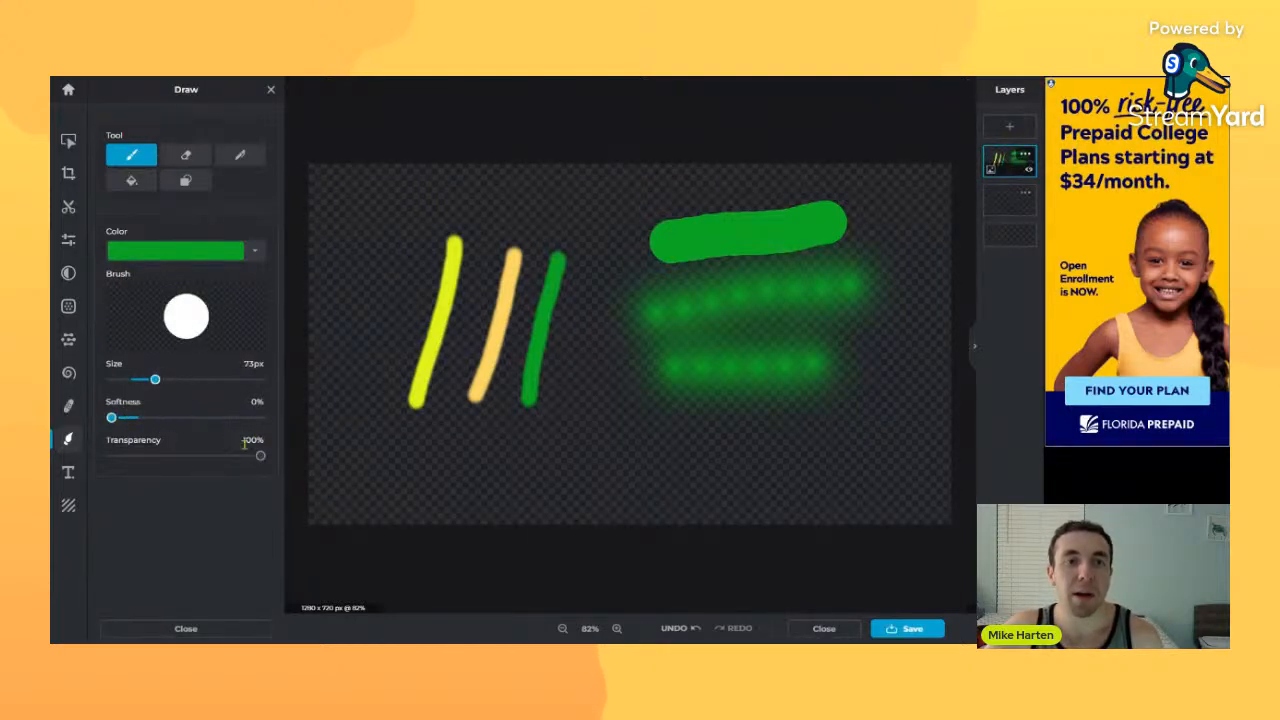
mouse_move(260, 455)
mouse_down()
mouse_move(188, 455)
mouse_move(283, 463)
mouse_up()
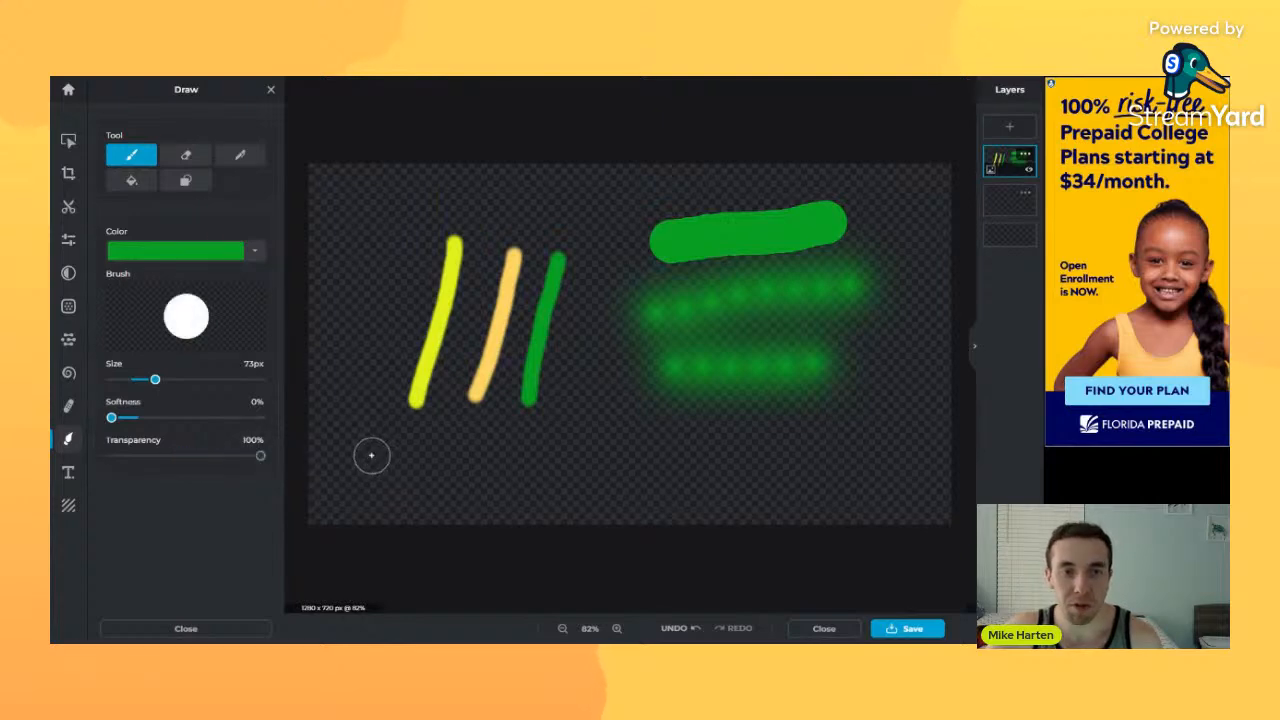
drag(368, 456, 448, 486)
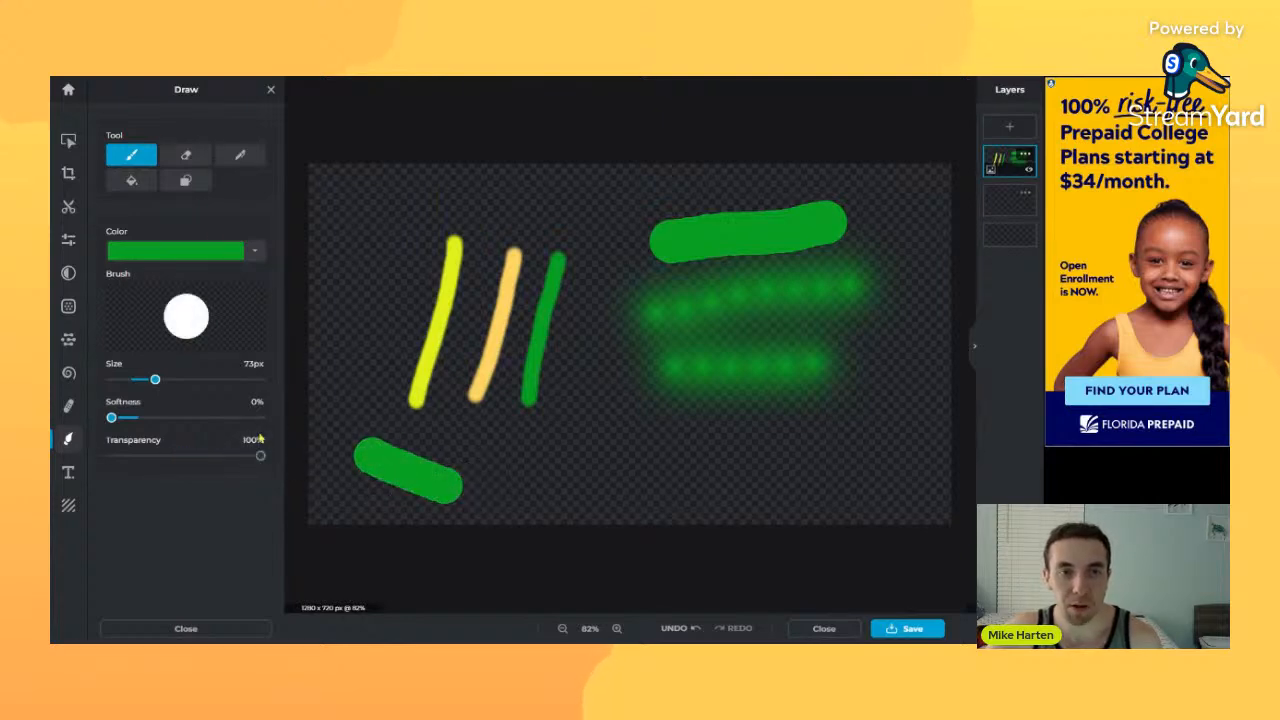
- Paint diagonal green strokes along the canvas's lower edge at 49% and 21% transparency, and lower the brush transparency to 1%
drag(256, 457, 193, 457)
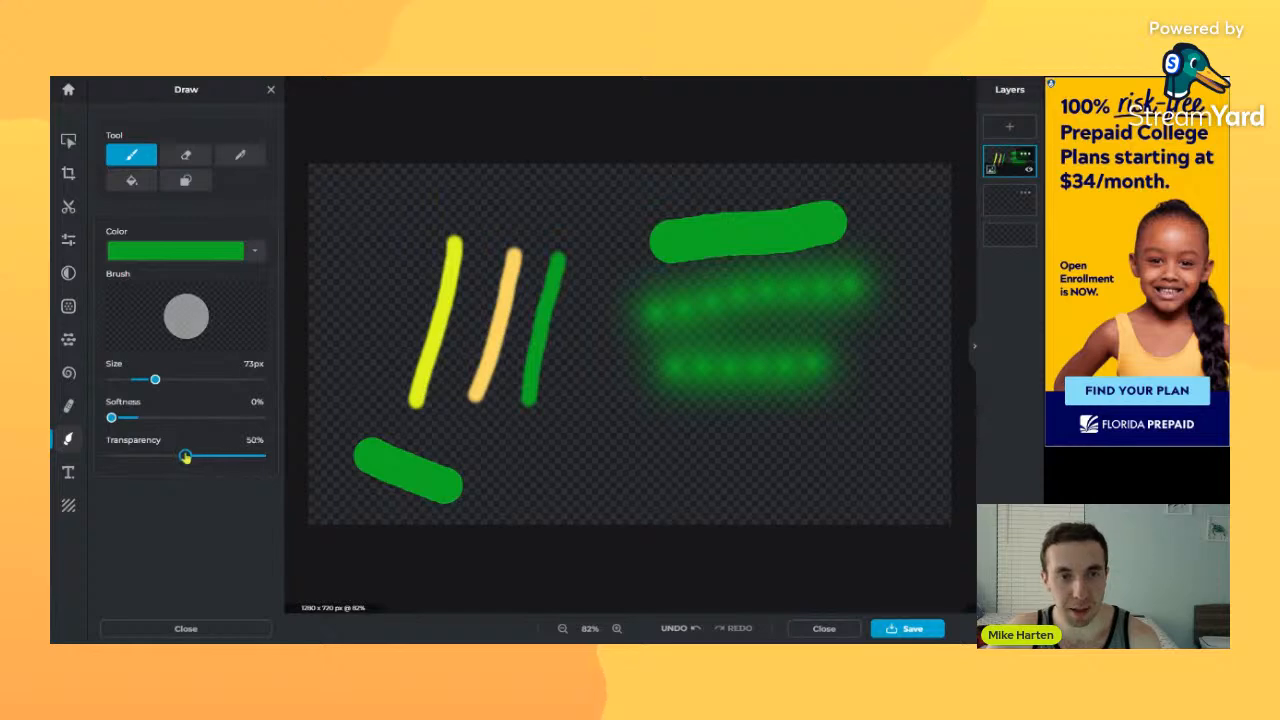
drag(515, 442, 598, 507)
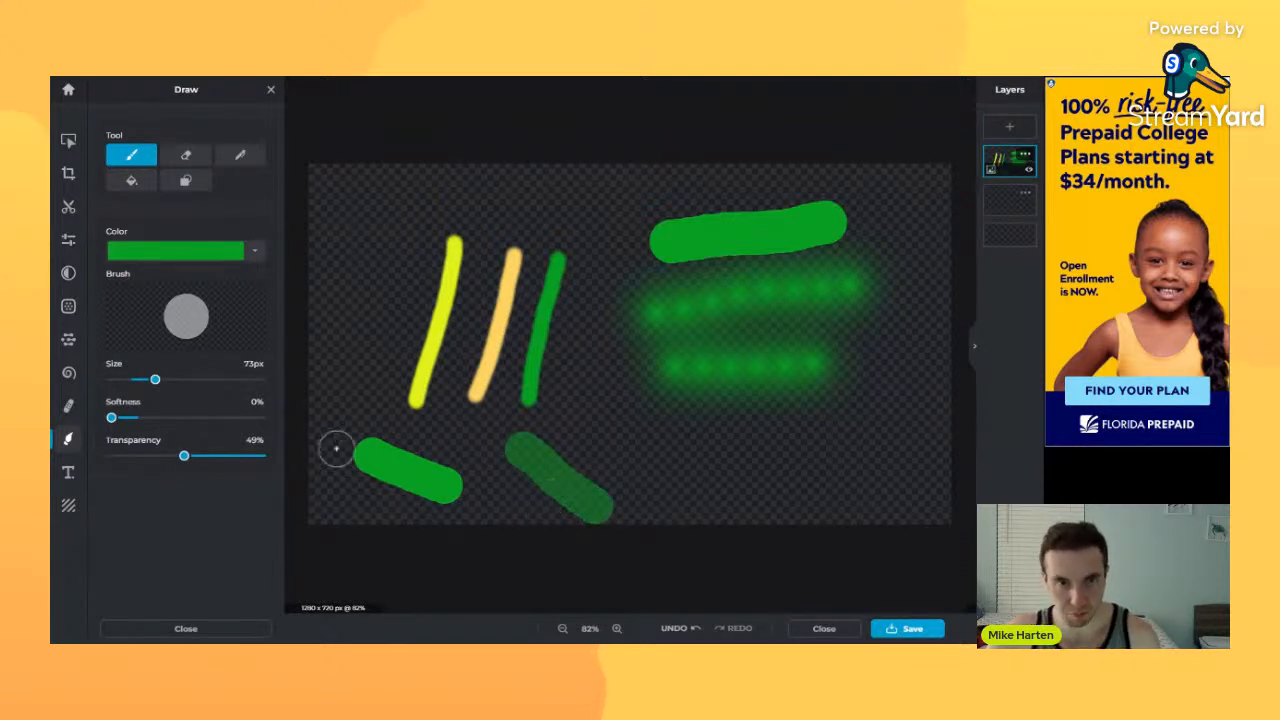
drag(191, 460, 148, 460)
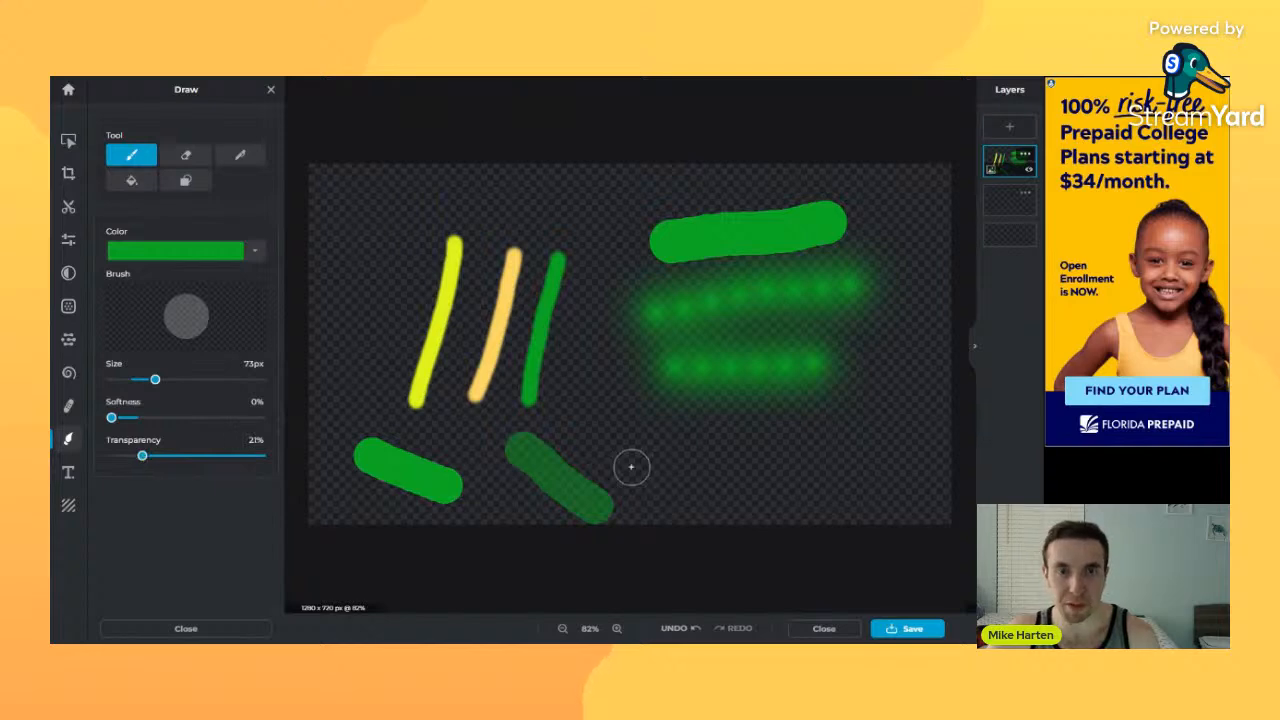
drag(639, 442, 766, 479)
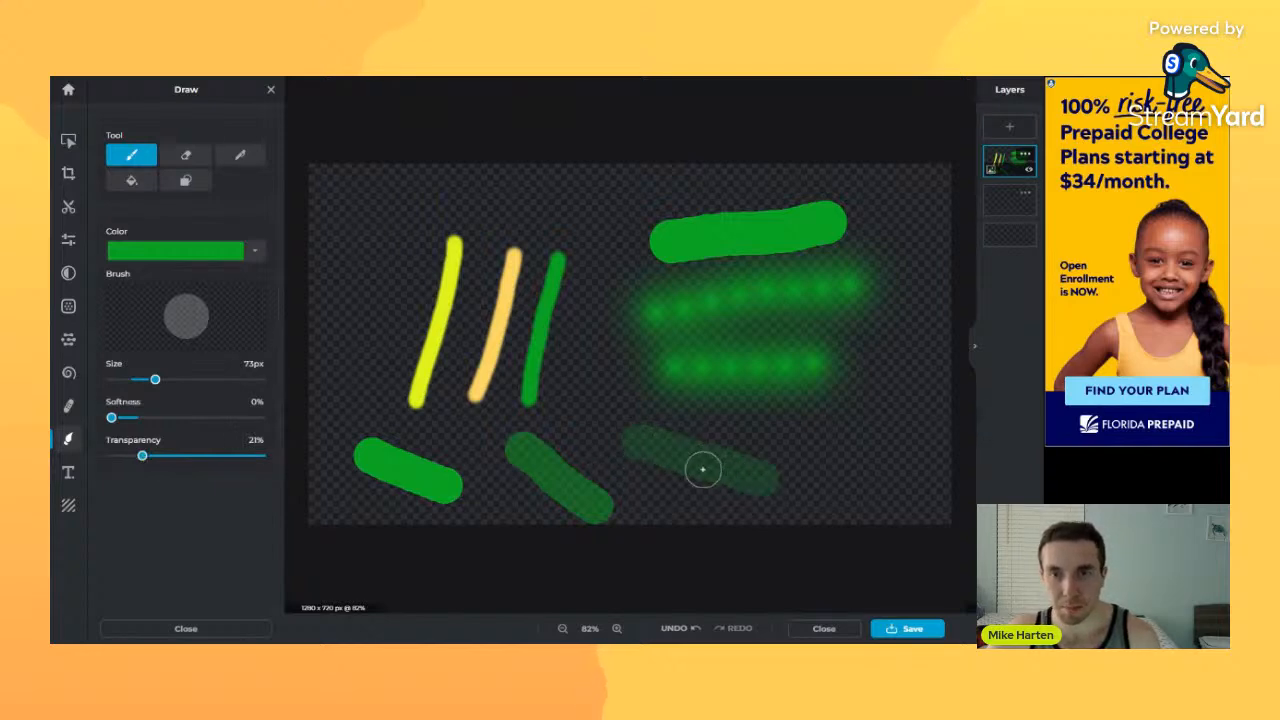
drag(142, 457, 111, 457)
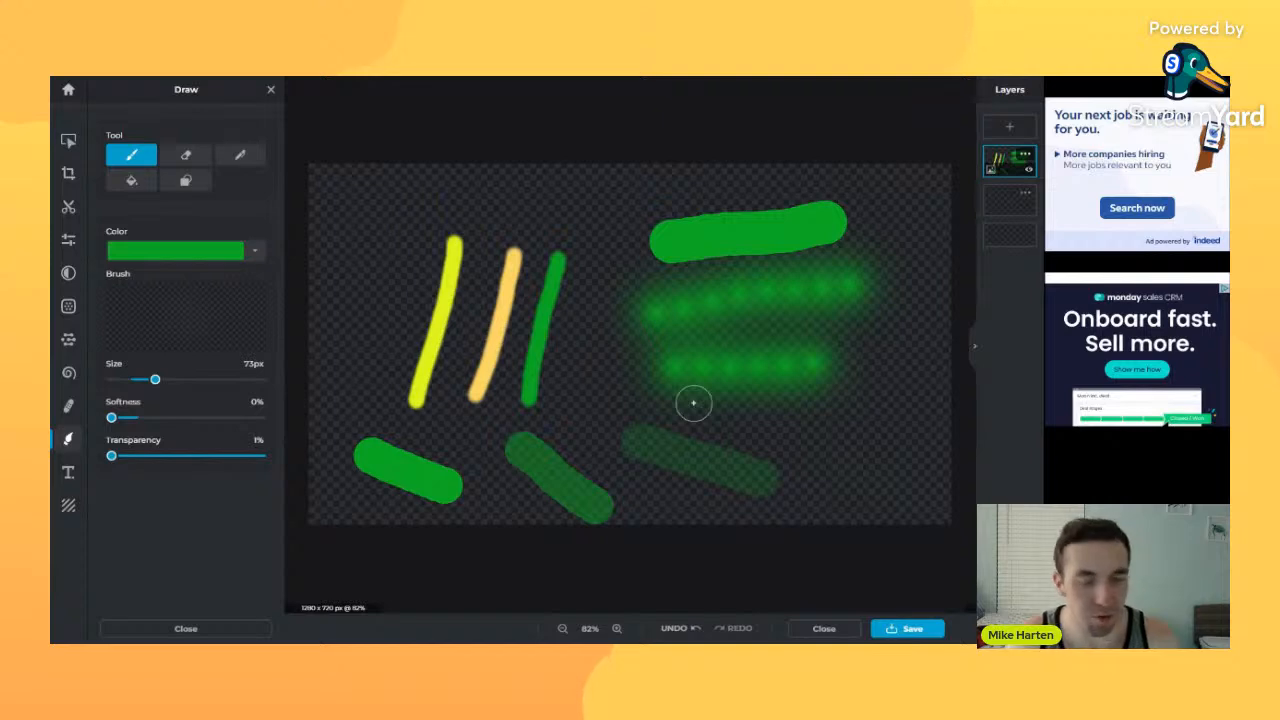
- Undo all the yellow, orange and green brush strokes on the upper layer
key(ctrl+z)
key(ctrl+z)
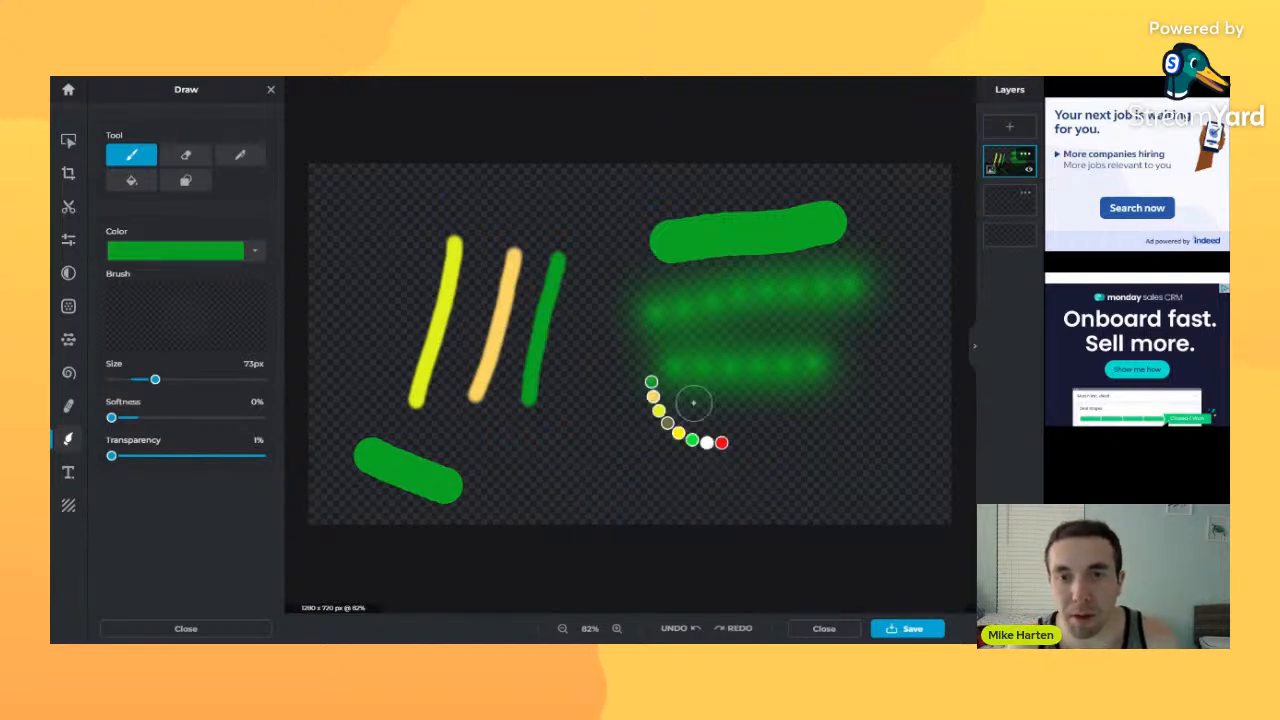
key(ctrl+z)
key(ctrl+z)
key(ctrl+z)
key(ctrl+z)
key(ctrl+z)
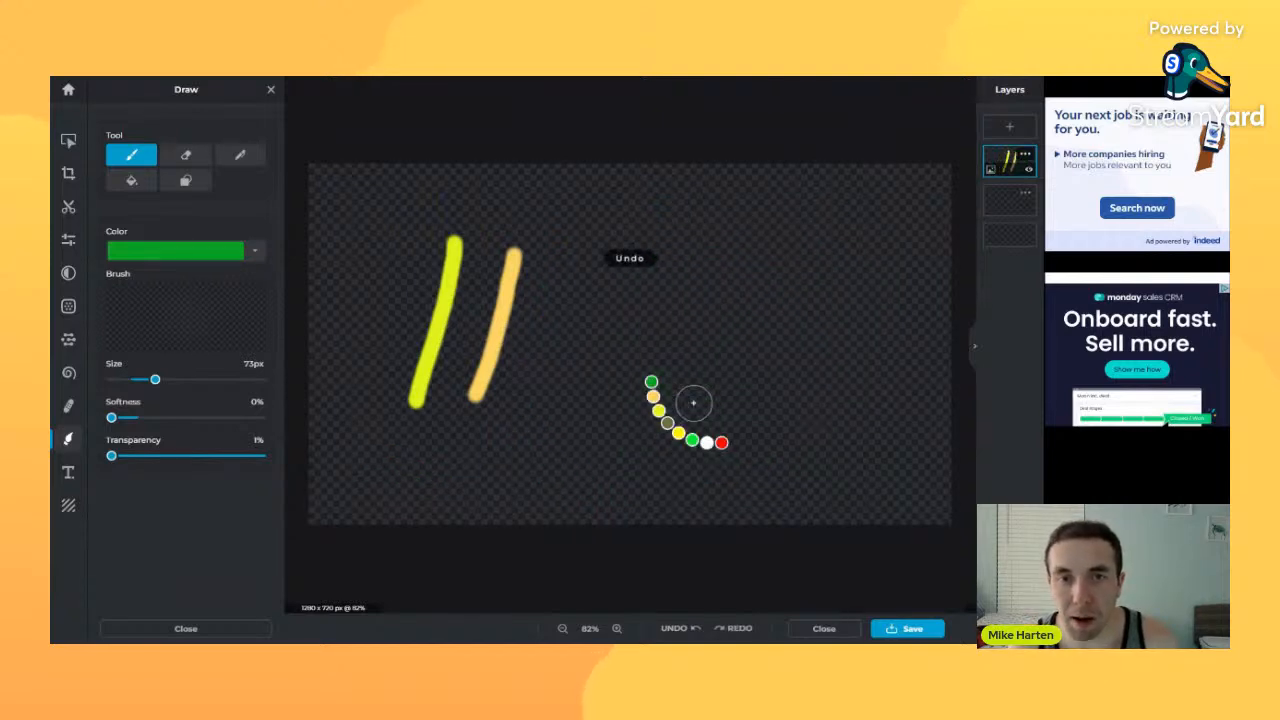
key(ctrl+z)
key(ctrl+z)
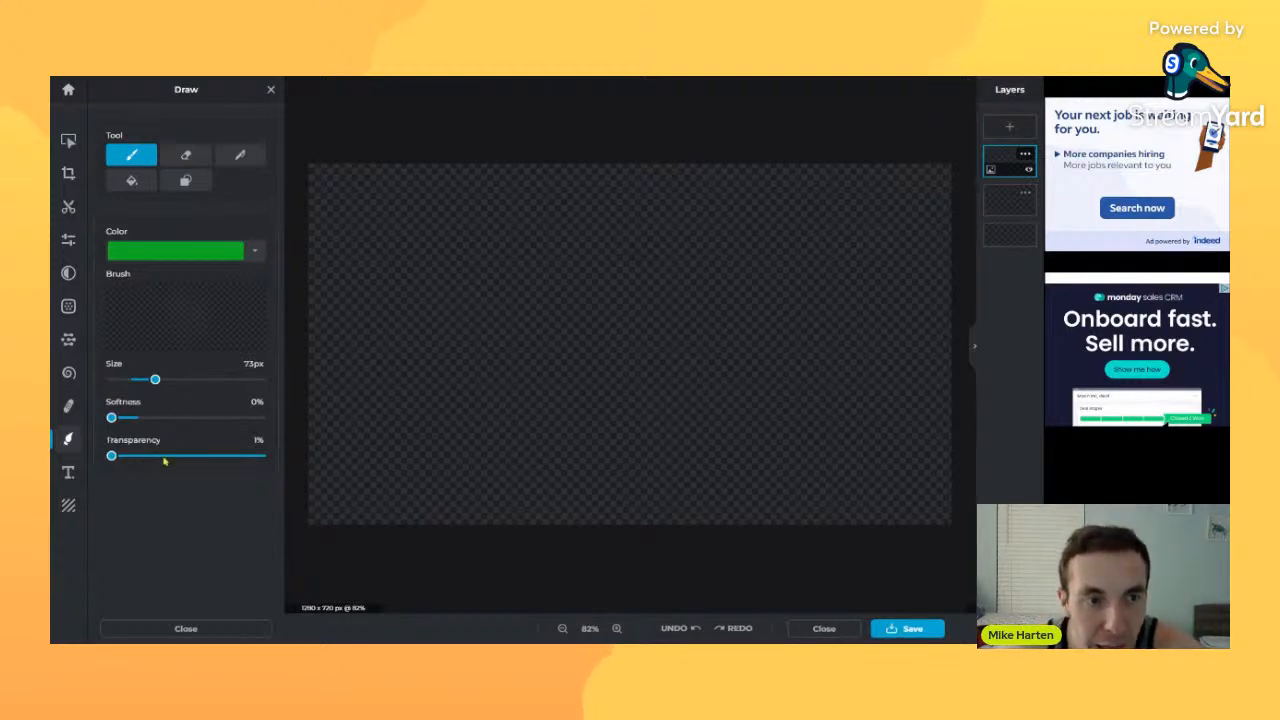
- Scribble overlapping green loops across the canvas's middle at 100% brush transparency, and undo and redo the scribble
drag(165, 461, 262, 456)
mouse_move(500, 264)
mouse_down()
mouse_move(524, 320)
mouse_move(645, 345)
mouse_up()
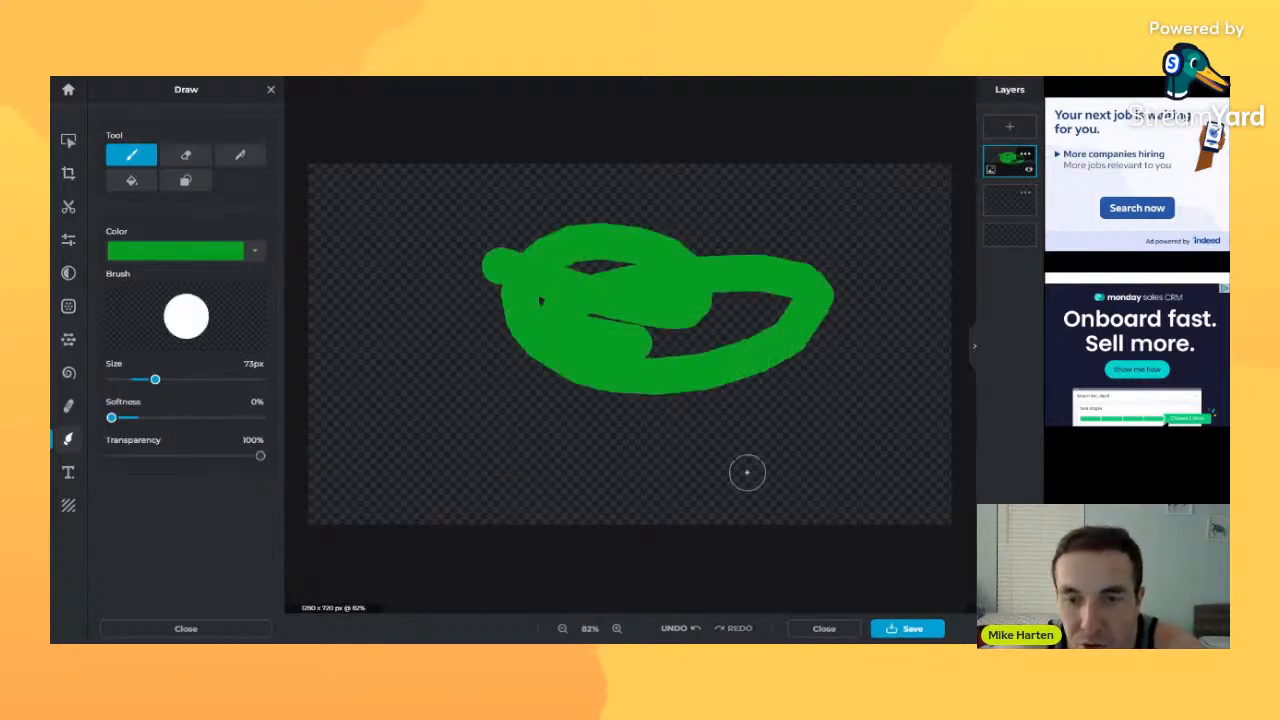
click(675, 628)
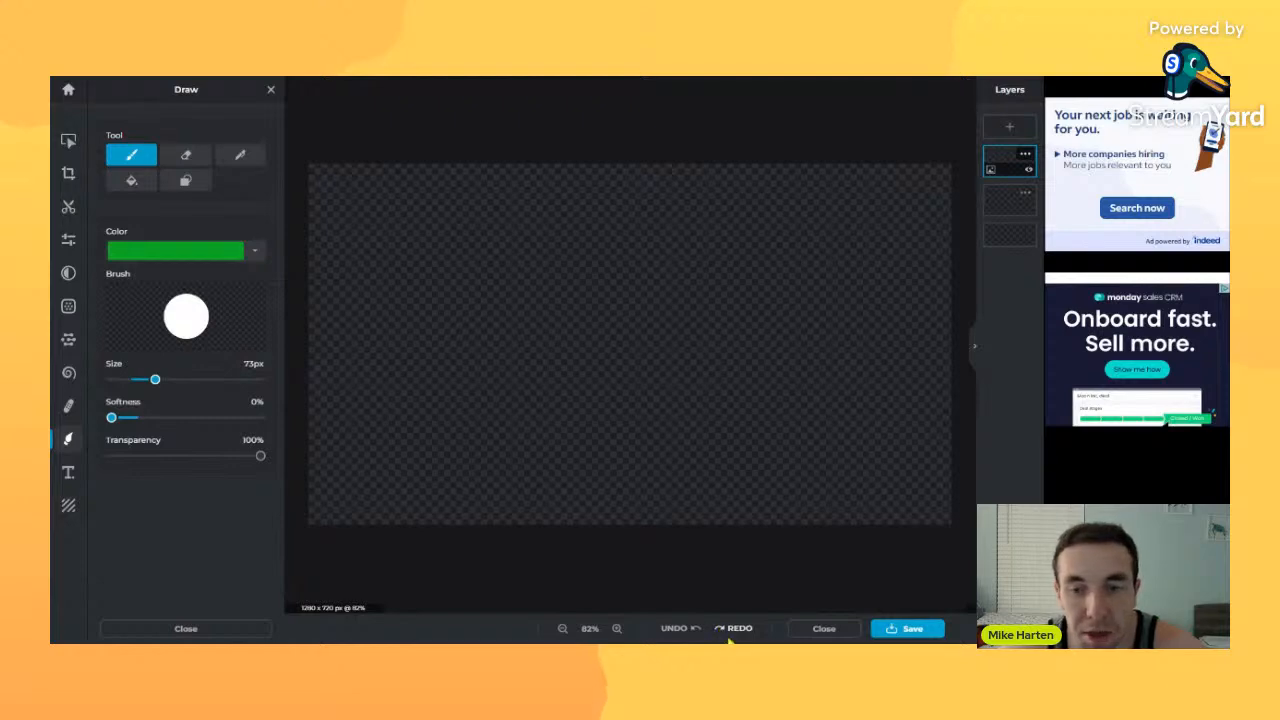
click(735, 628)
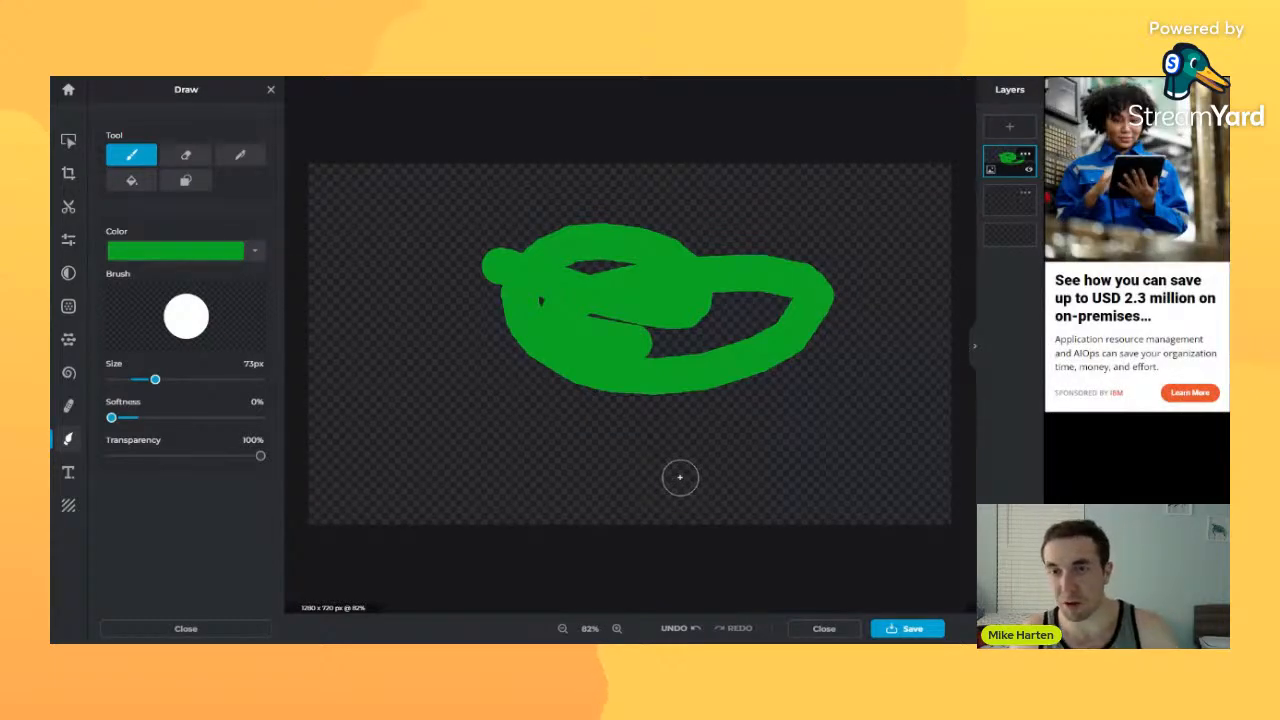
- Undo the green scribble and create a new transparent 1280 x 720 canvas from the Thumb 720p preset
key(ctrl+z)
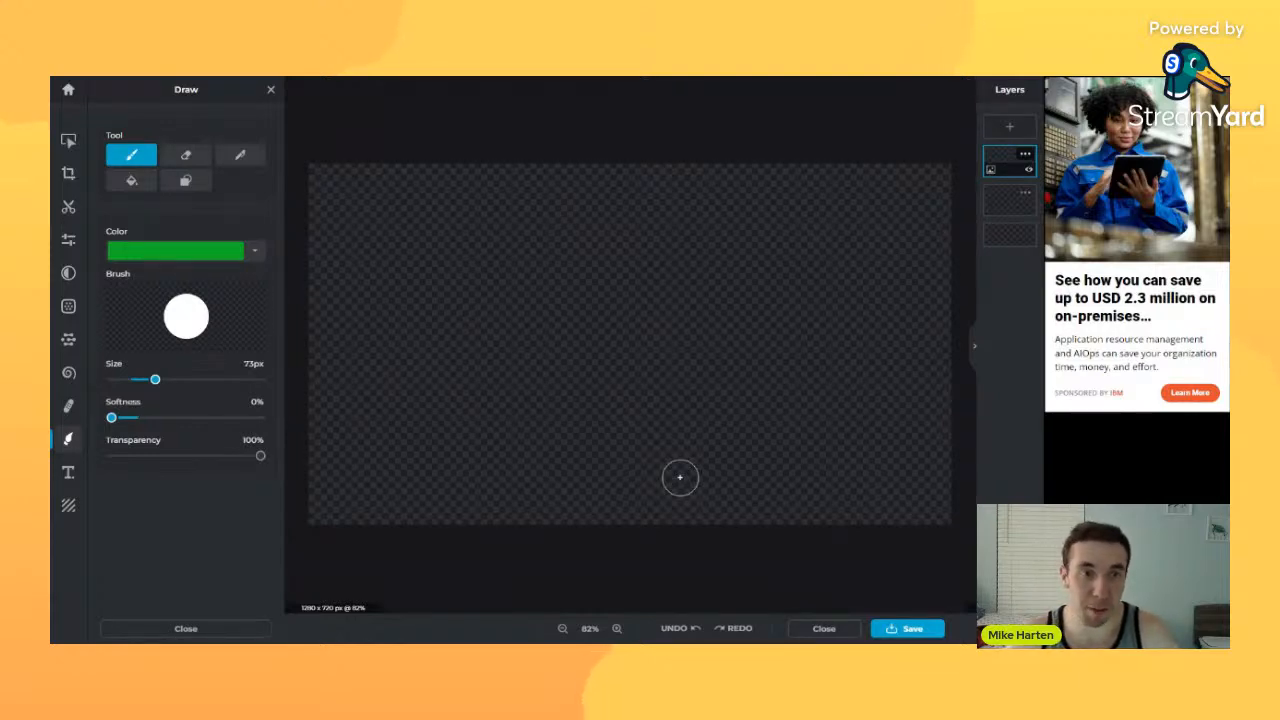
key(alt+Left)
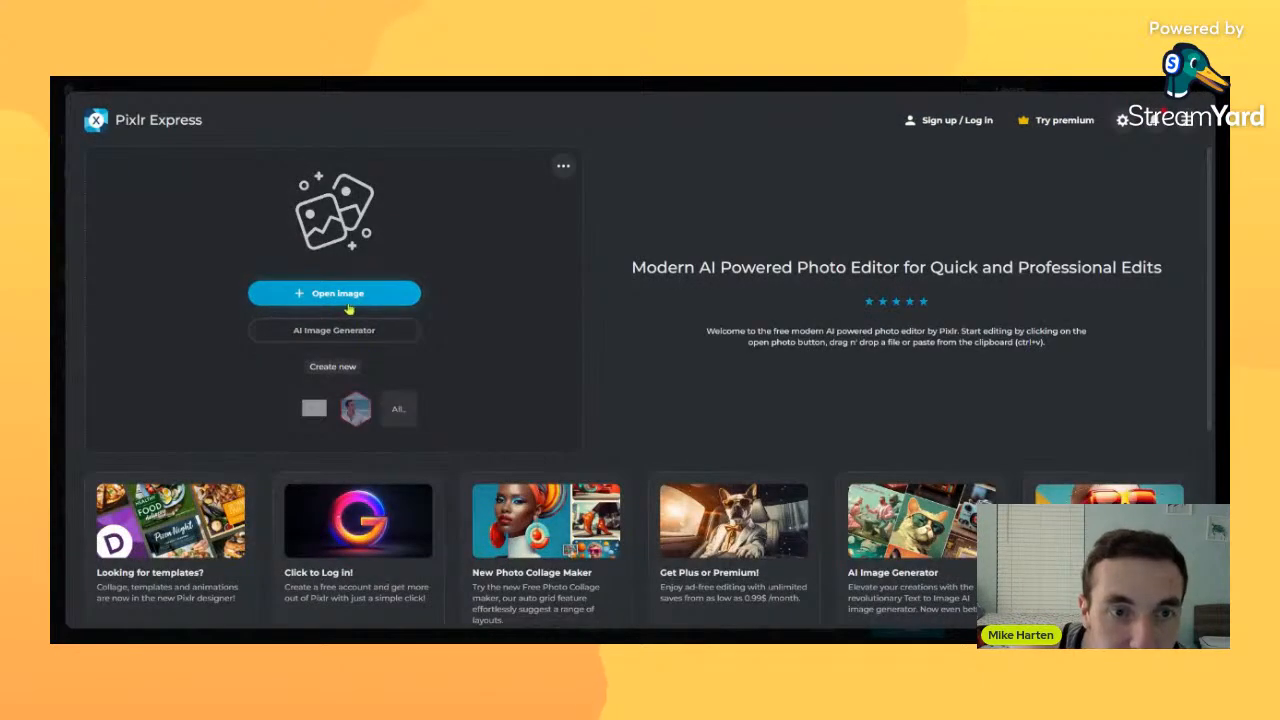
click(330, 367)
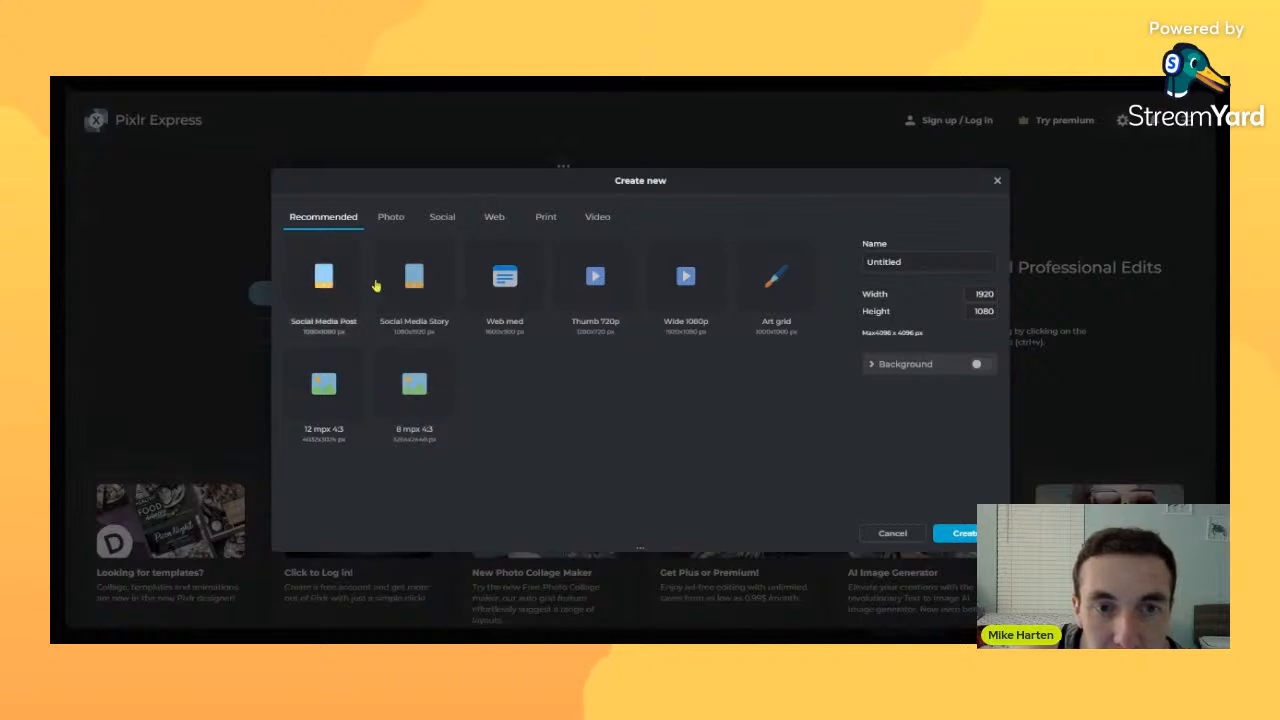
click(606, 288)
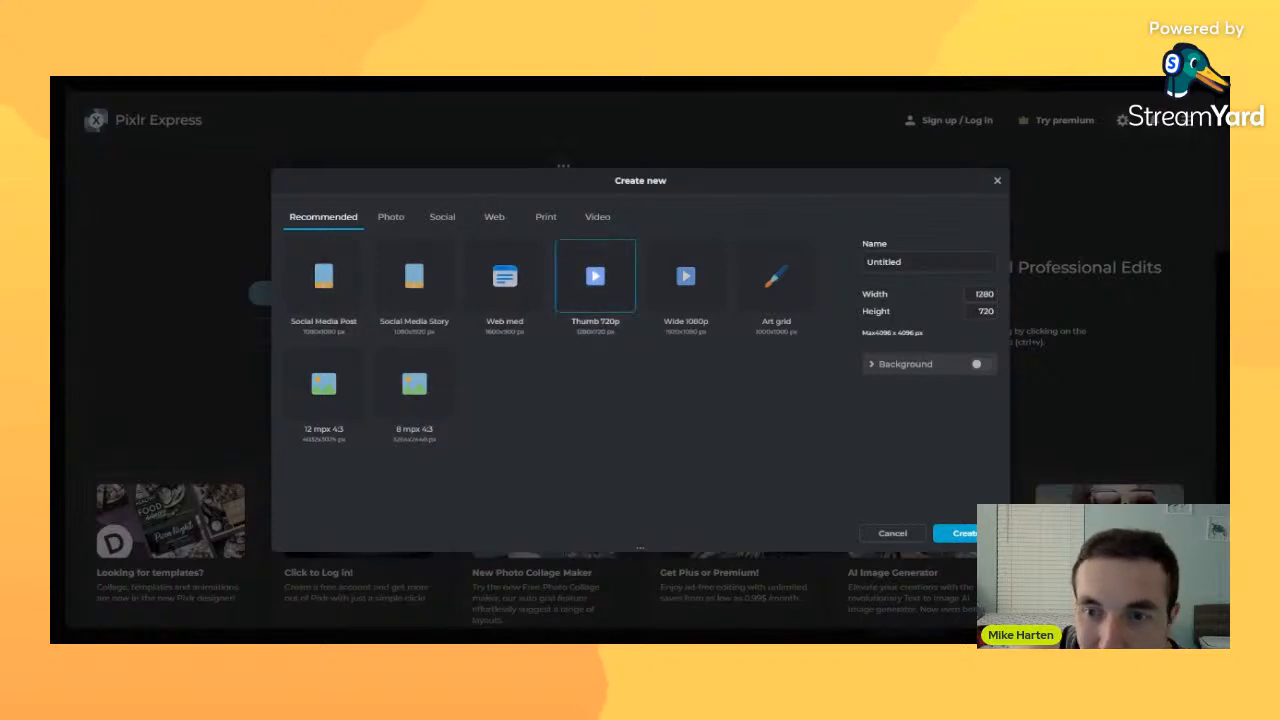
click(964, 533)
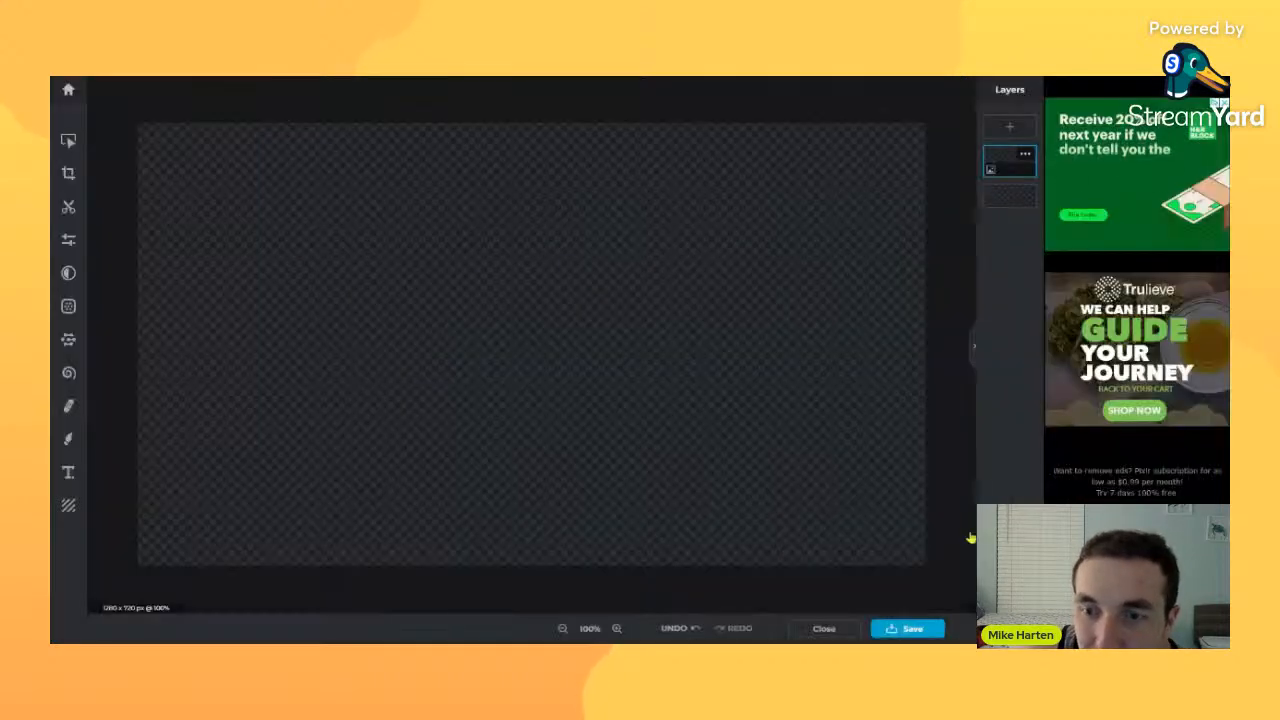
- Scribble white loops across the canvas with the 40 px brush, and erase part of their left end with the 40 px eraser
click(68, 439)
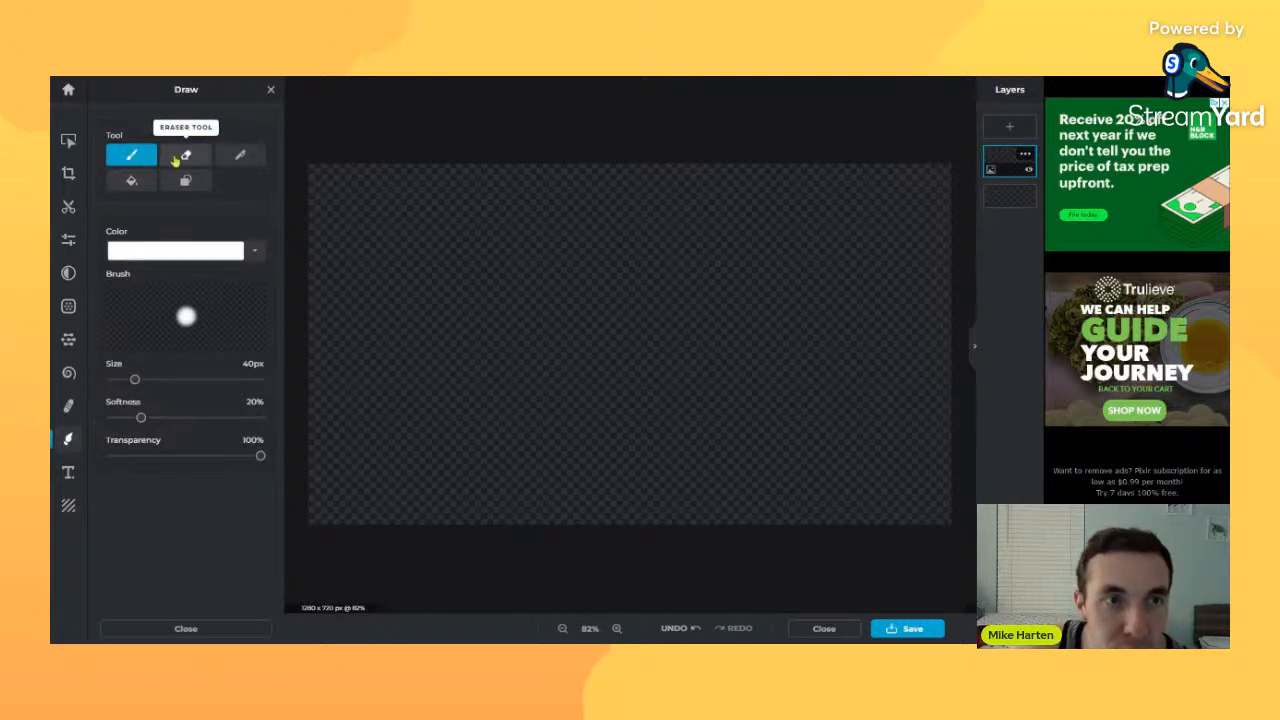
mouse_move(447, 252)
mouse_down()
mouse_move(504, 310)
mouse_move(592, 312)
mouse_move(712, 270)
mouse_move(671, 274)
mouse_move(752, 325)
mouse_move(650, 310)
mouse_up()
click(185, 155)
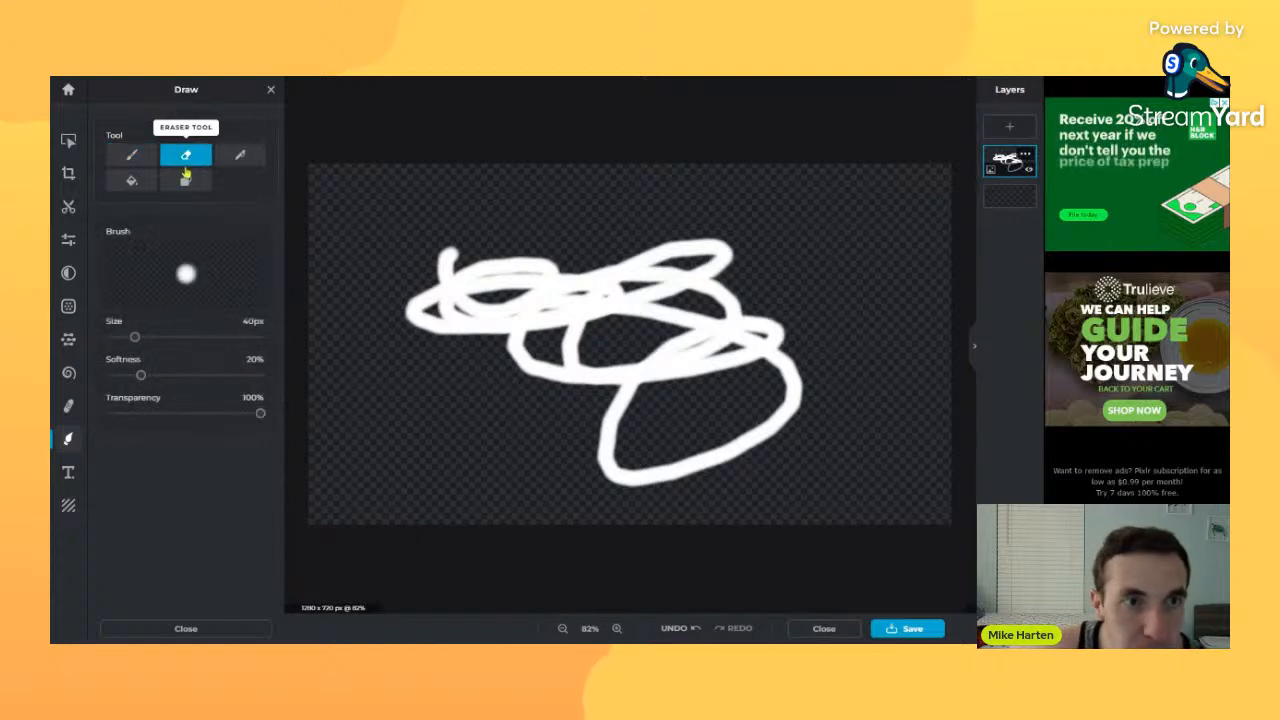
mouse_move(405, 267)
mouse_down()
mouse_move(519, 221)
mouse_move(494, 258)
mouse_move(412, 318)
mouse_up()
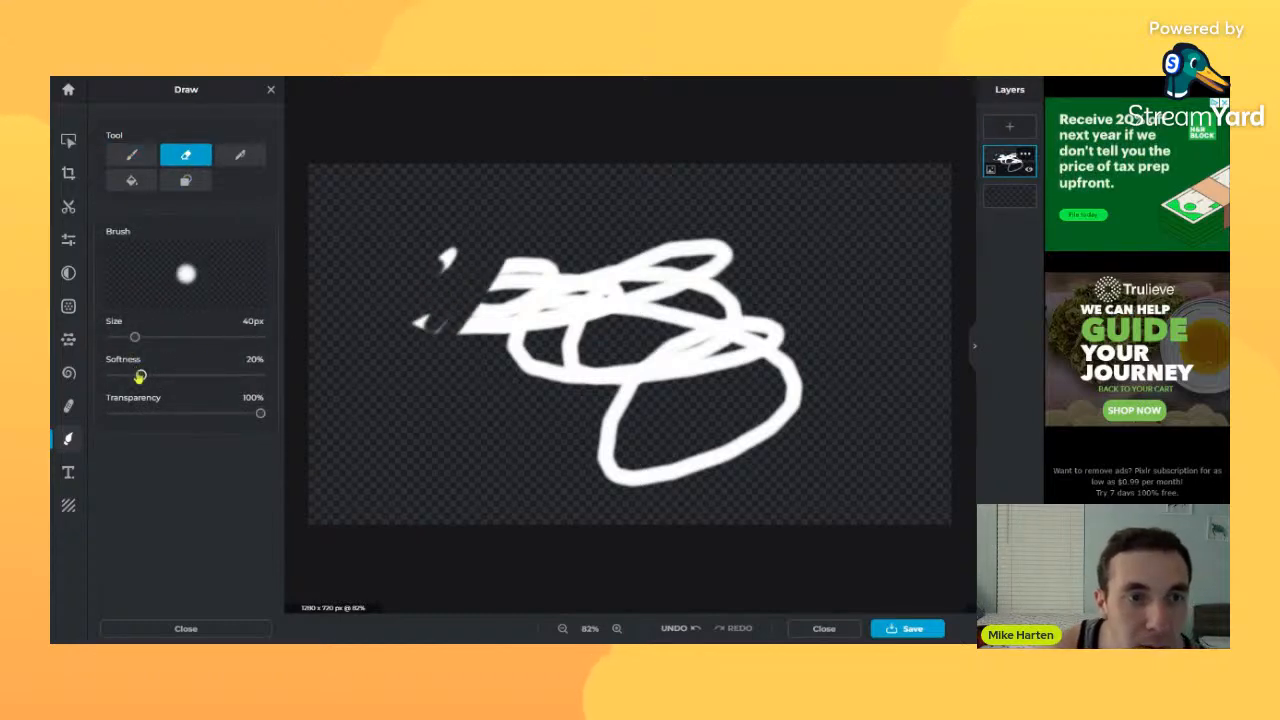
- Set the eraser to 330 px and erase the scribble's lower-right loops at 100% softness and again at 0% softness
drag(140, 376, 257, 375)
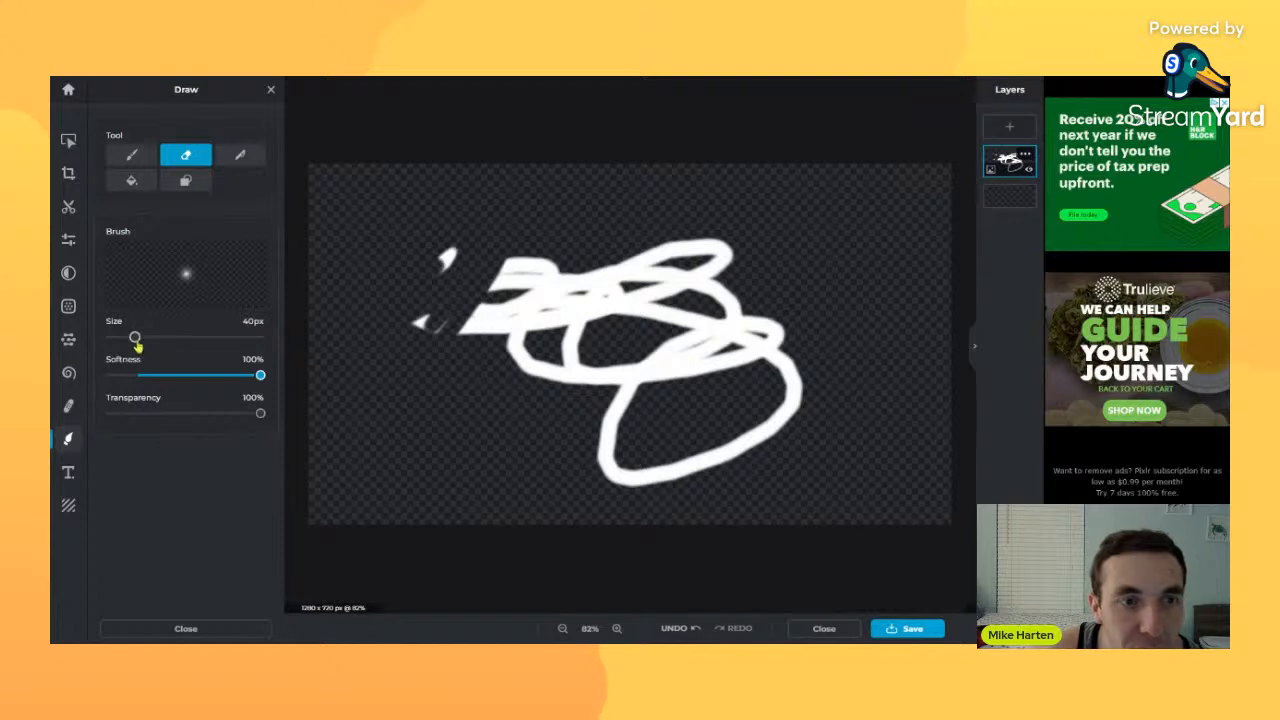
drag(136, 343, 194, 340)
mouse_move(697, 423)
mouse_down()
mouse_move(809, 411)
mouse_move(738, 489)
mouse_move(803, 425)
mouse_move(822, 384)
mouse_move(831, 266)
mouse_up()
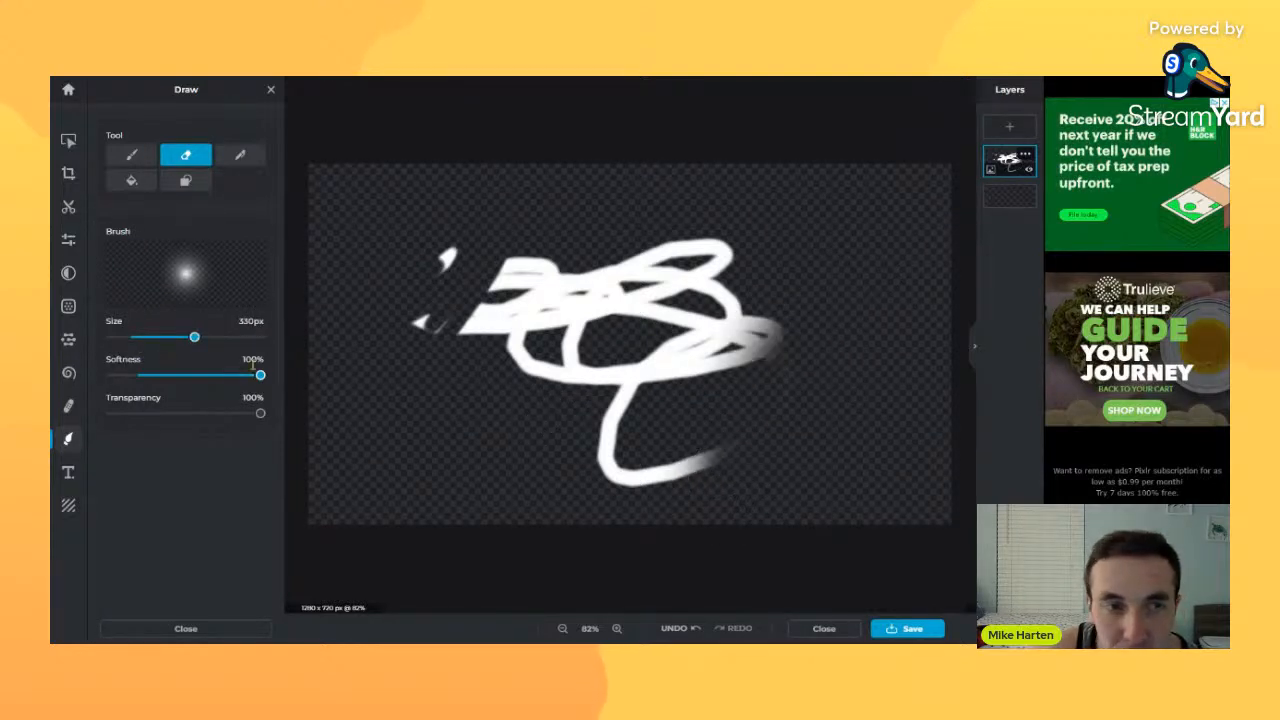
drag(252, 377, 111, 375)
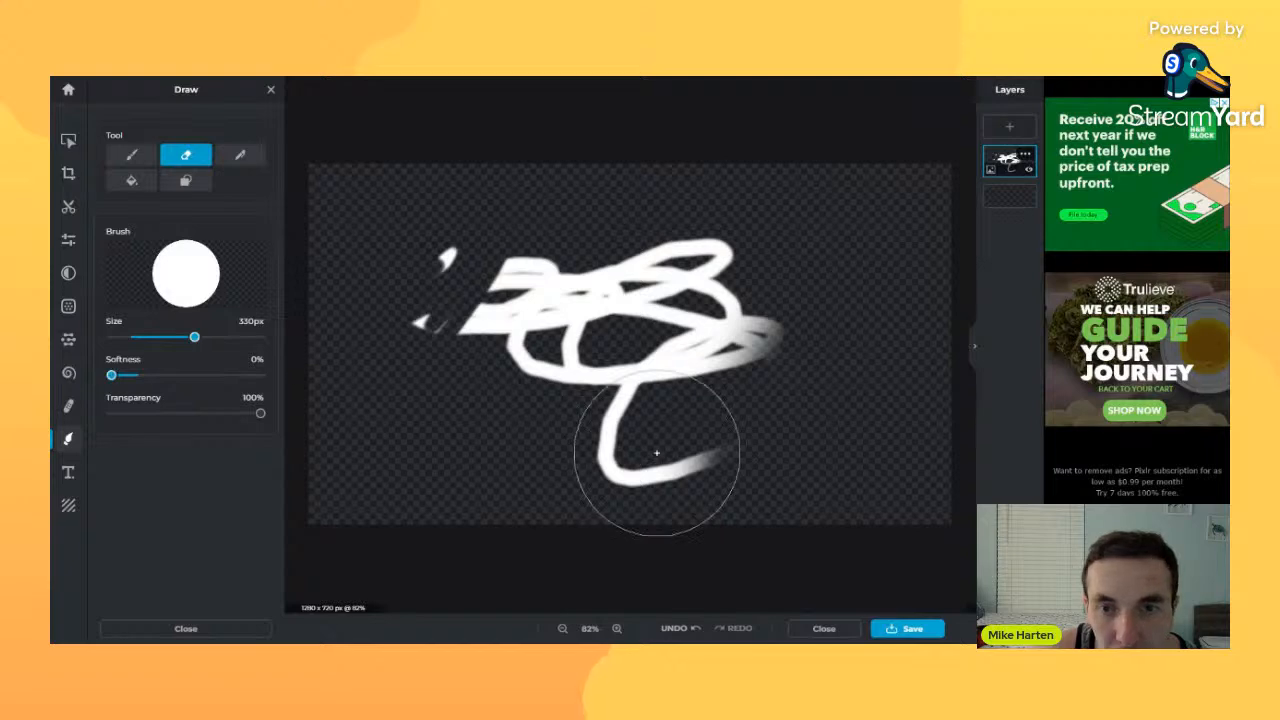
mouse_move(657, 457)
mouse_down()
mouse_move(720, 351)
mouse_move(771, 328)
mouse_up()
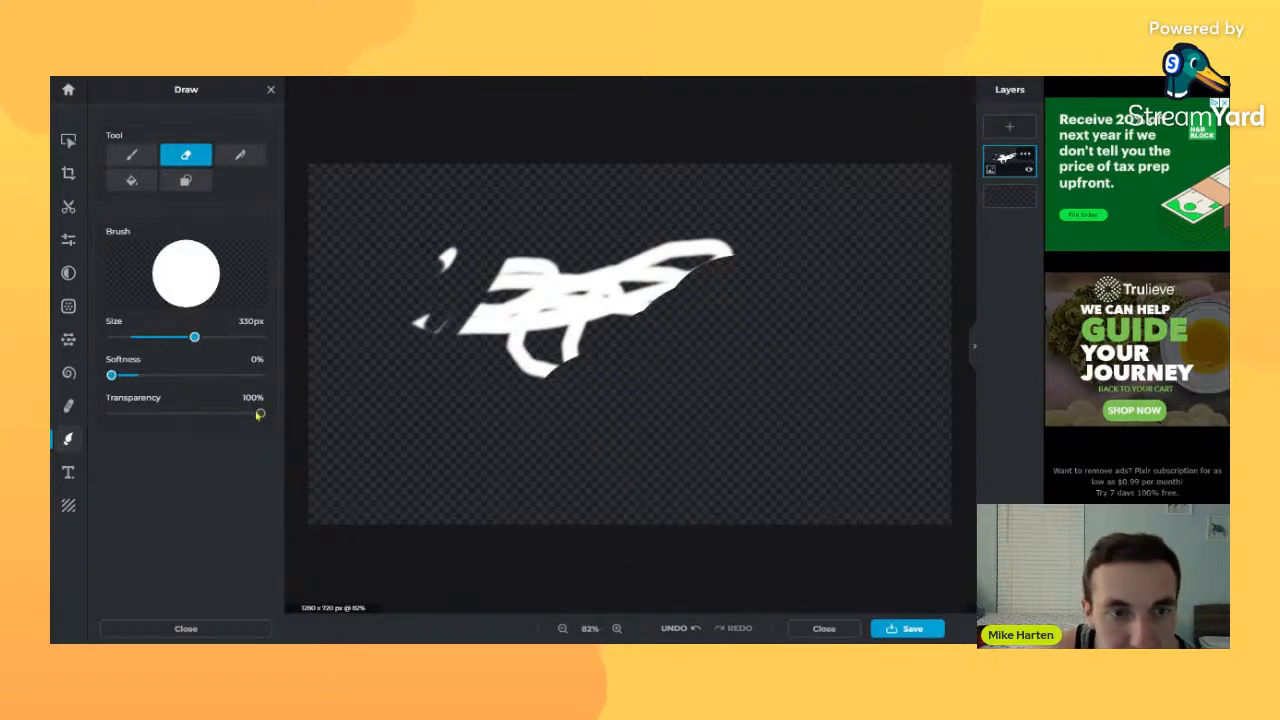
- Fade the remaining scribble with repeated eraser strokes at 46% transparency, and erase the rest at 100% transparency
drag(259, 413, 180, 413)
mouse_move(757, 363)
mouse_down()
mouse_move(697, 246)
mouse_move(491, 343)
mouse_up()
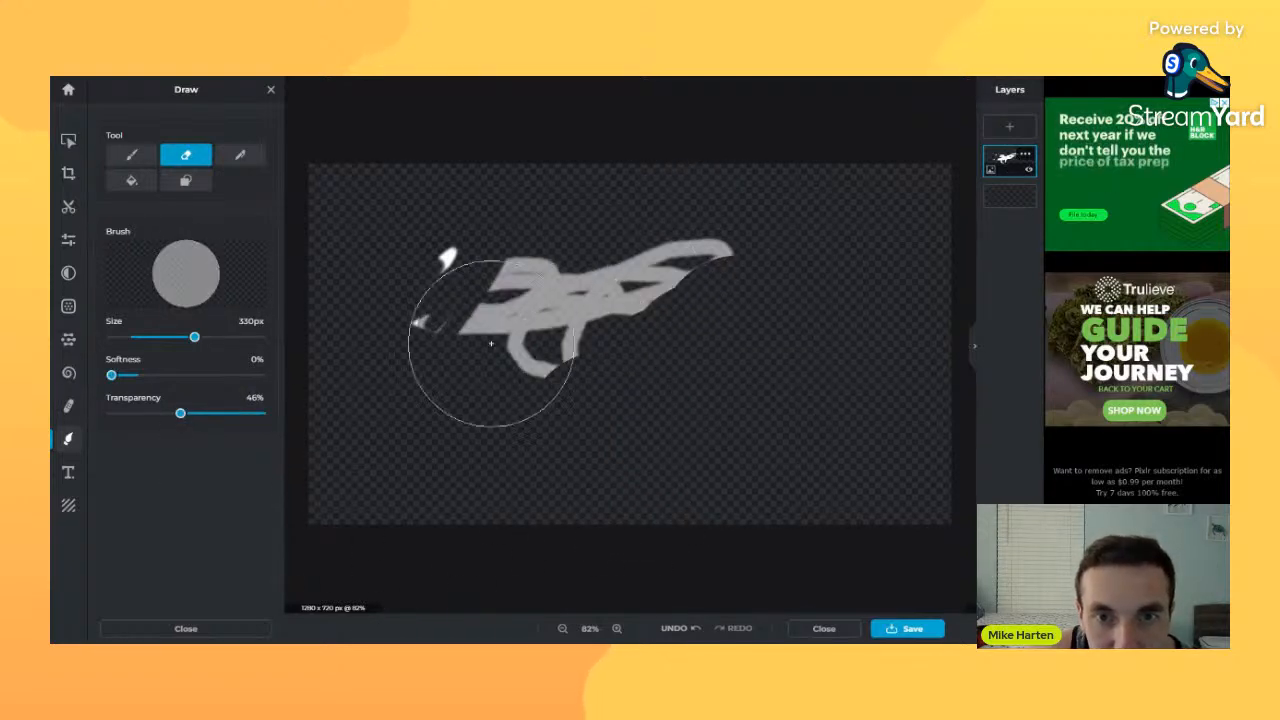
drag(740, 258, 554, 400)
drag(680, 308, 478, 399)
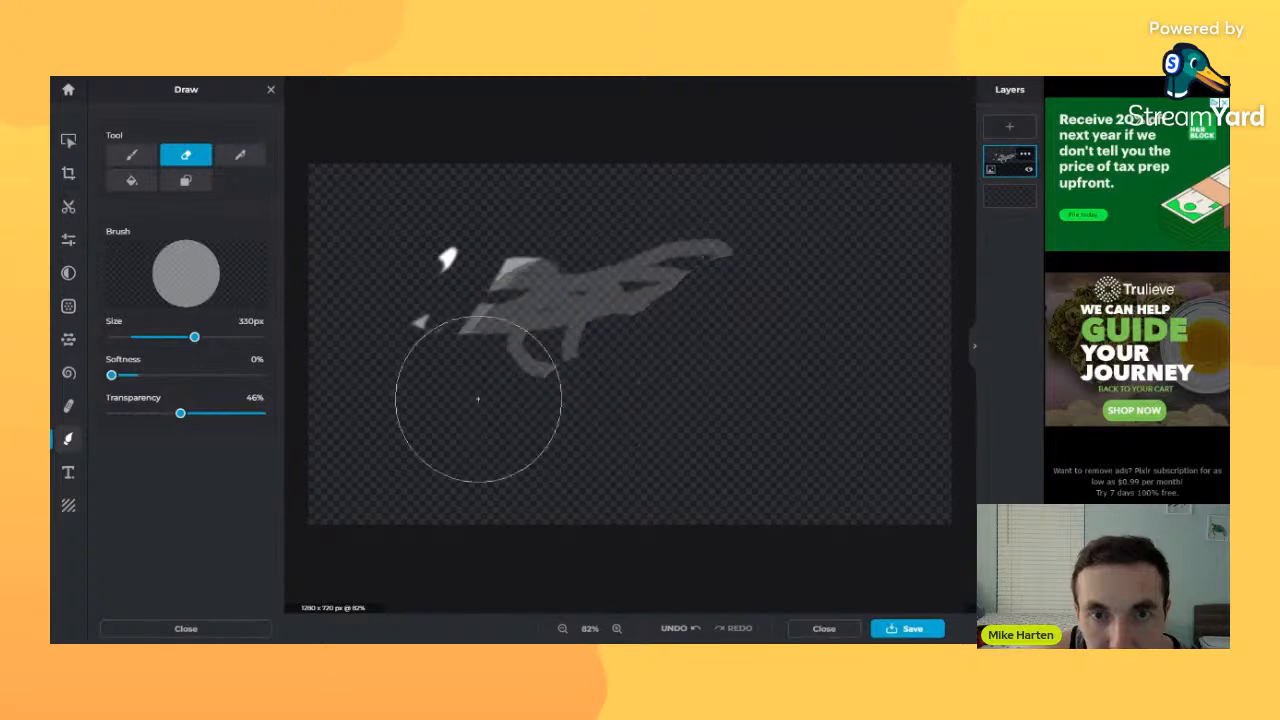
drag(696, 262, 506, 363)
drag(660, 246, 489, 337)
drag(180, 413, 326, 410)
mouse_move(597, 256)
mouse_down()
mouse_move(694, 318)
mouse_move(643, 229)
mouse_move(428, 302)
mouse_move(617, 314)
mouse_up()
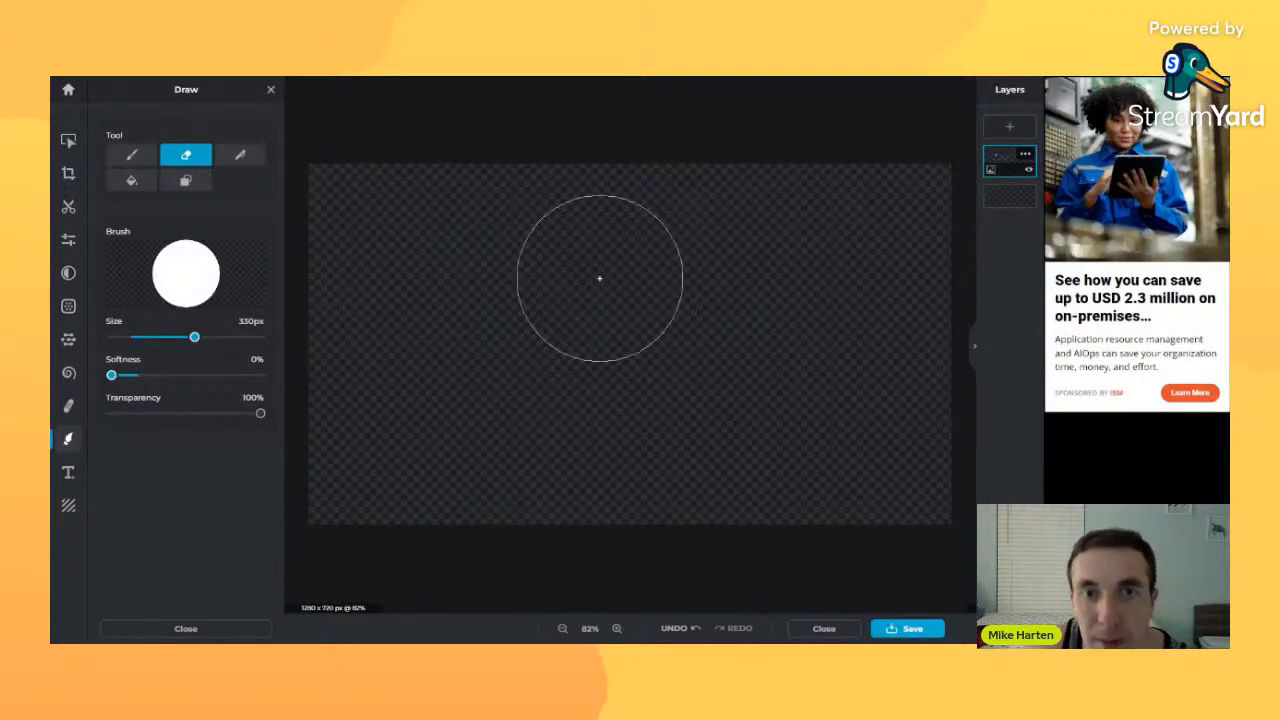
- Switch to the pencil in Plain mode and scribble white lines on the canvas's left half at sizes 1, 3 and 10
click(241, 157)
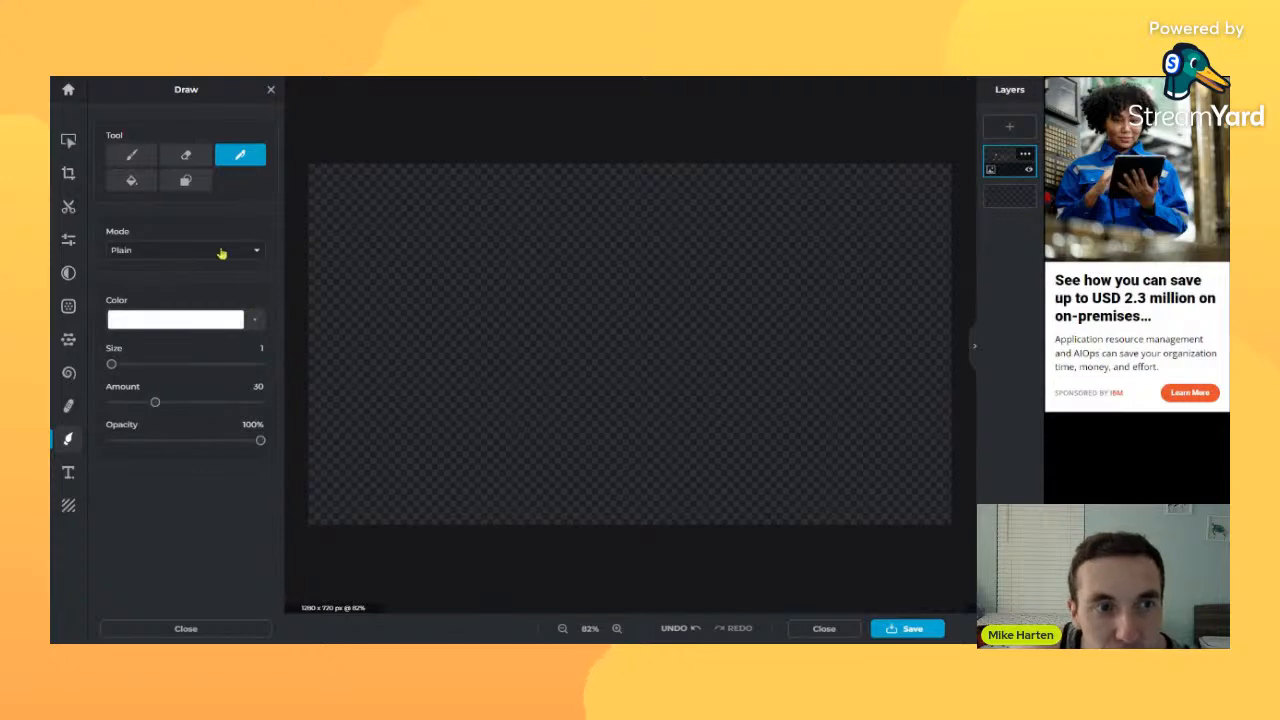
mouse_move(441, 272)
mouse_down()
mouse_move(517, 315)
mouse_move(562, 283)
mouse_move(576, 312)
mouse_move(553, 218)
mouse_up()
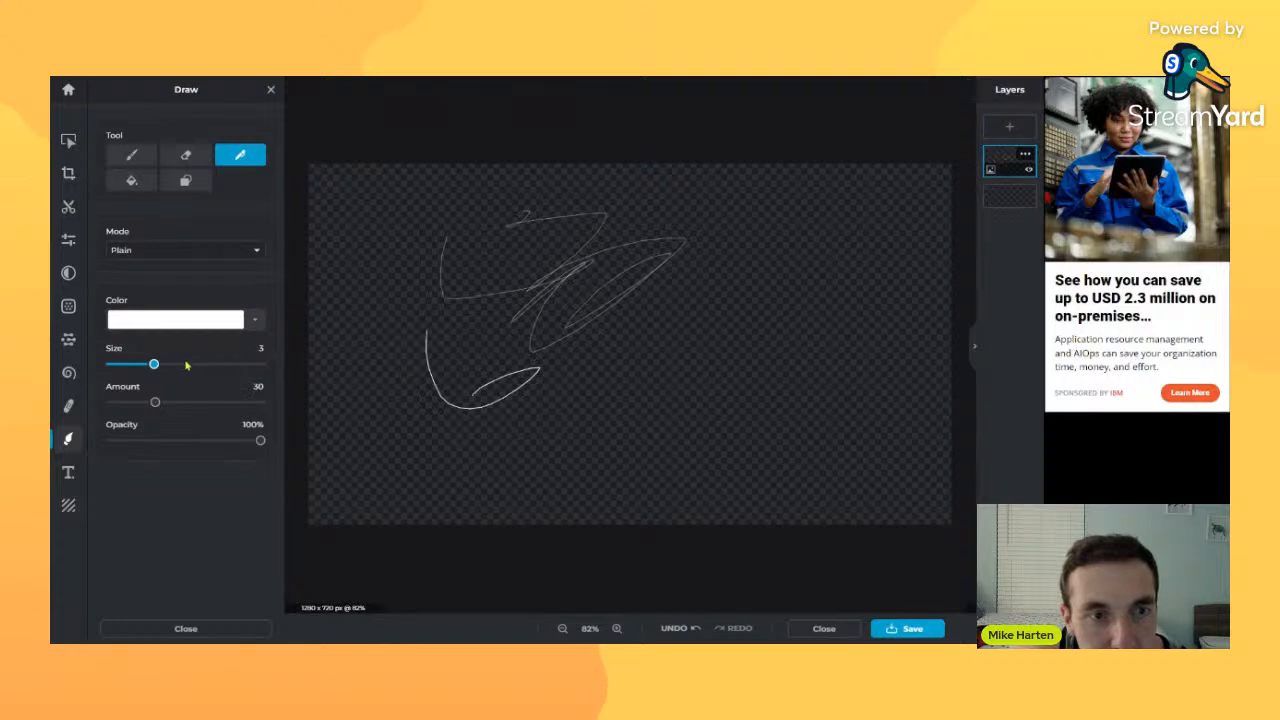
drag(186, 364, 281, 376)
mouse_move(433, 419)
mouse_down()
mouse_move(520, 419)
mouse_move(562, 402)
mouse_move(559, 345)
mouse_up()
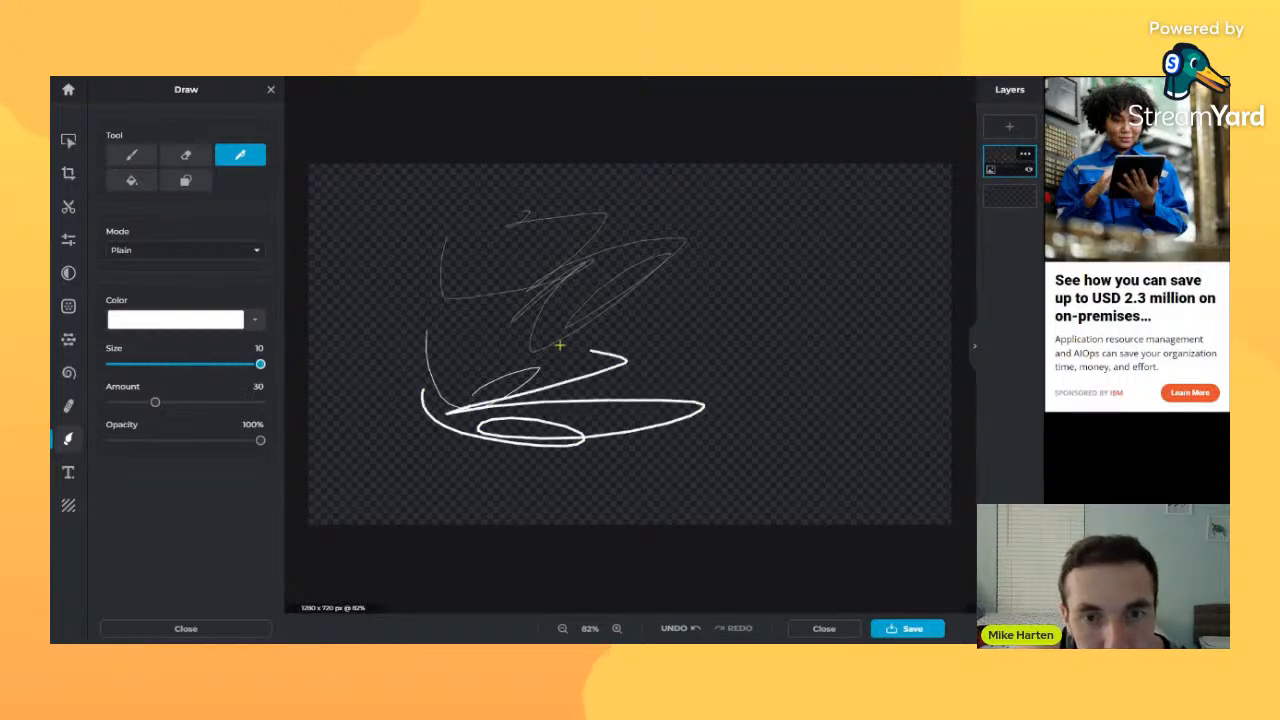
- Scribble more Plain pencil lines across the lower half of the canvas with the amount at 100 and at 1
drag(155, 404, 233, 398)
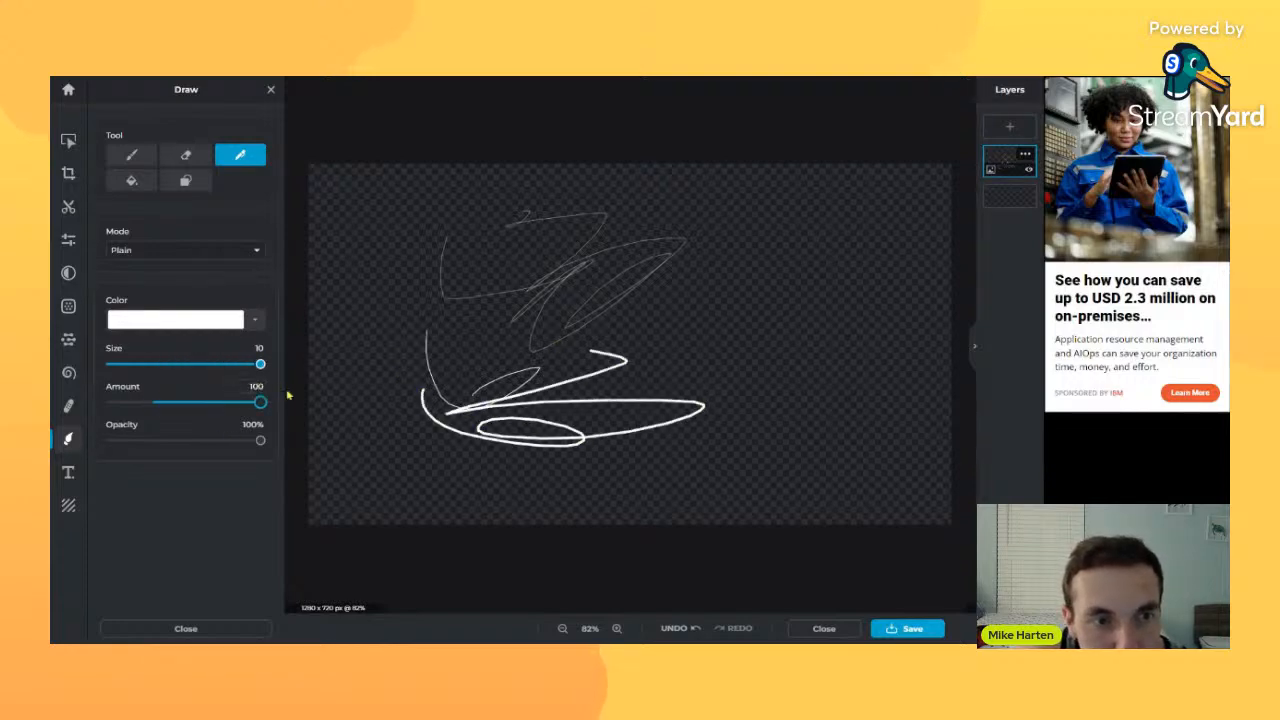
mouse_move(745, 313)
mouse_down()
mouse_move(629, 390)
mouse_move(804, 331)
mouse_move(728, 329)
mouse_up()
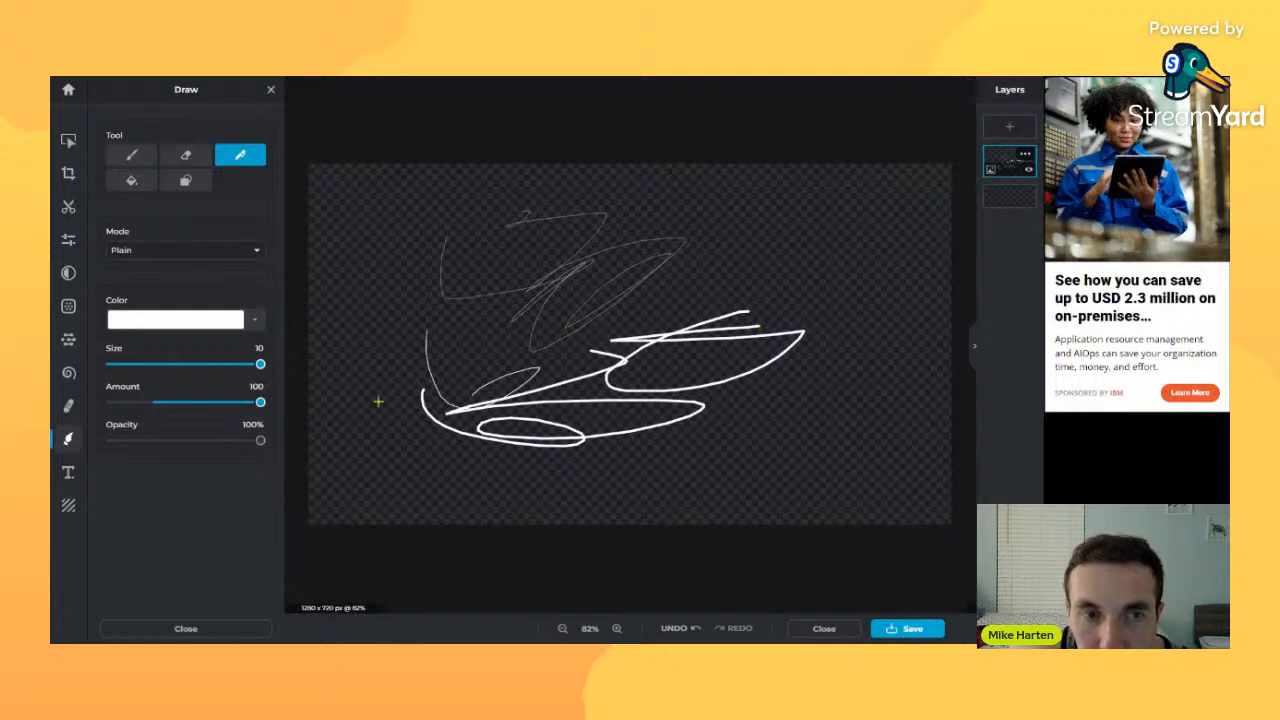
drag(257, 404, 111, 402)
mouse_move(688, 448)
mouse_down()
mouse_move(787, 450)
mouse_move(788, 438)
mouse_move(653, 431)
mouse_move(573, 409)
mouse_move(655, 402)
mouse_up()
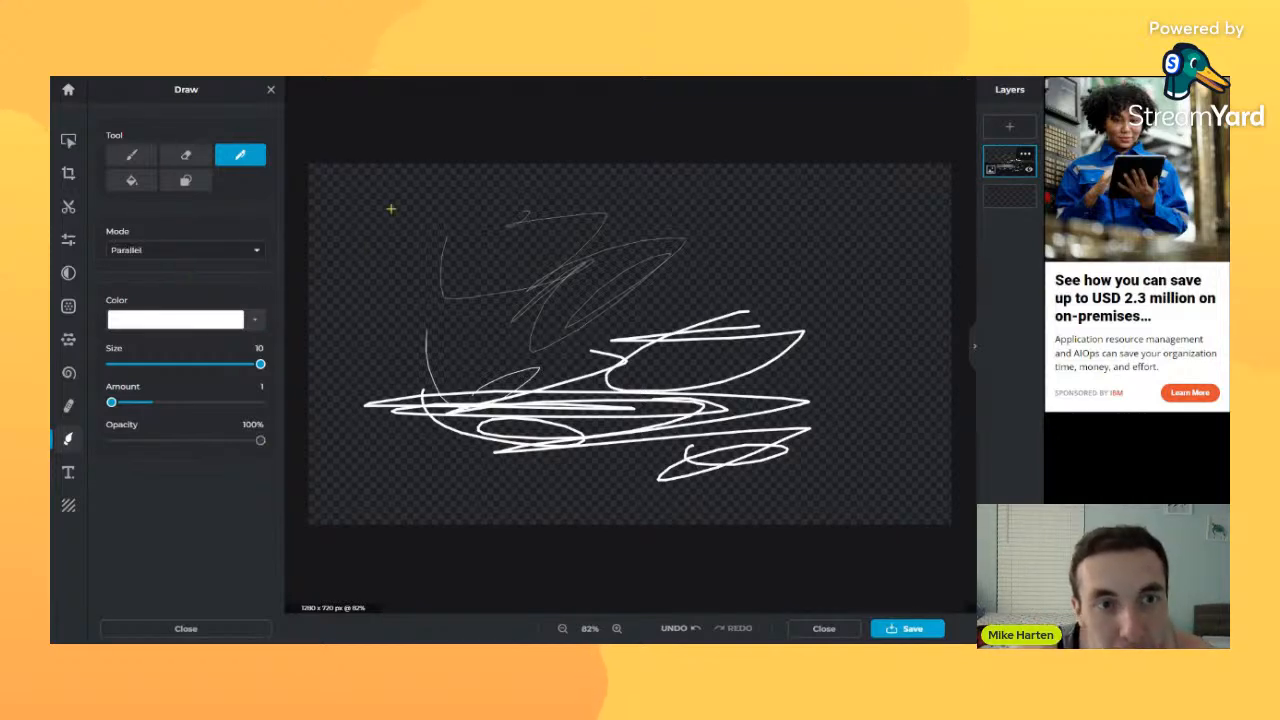
- Change the pencil mode to Parallel, draw long lines across the canvas's upper part at amount 1, and set the amount to 13
mouse_move(526, 224)
mouse_down()
mouse_move(754, 219)
mouse_move(555, 265)
mouse_move(838, 243)
mouse_up()
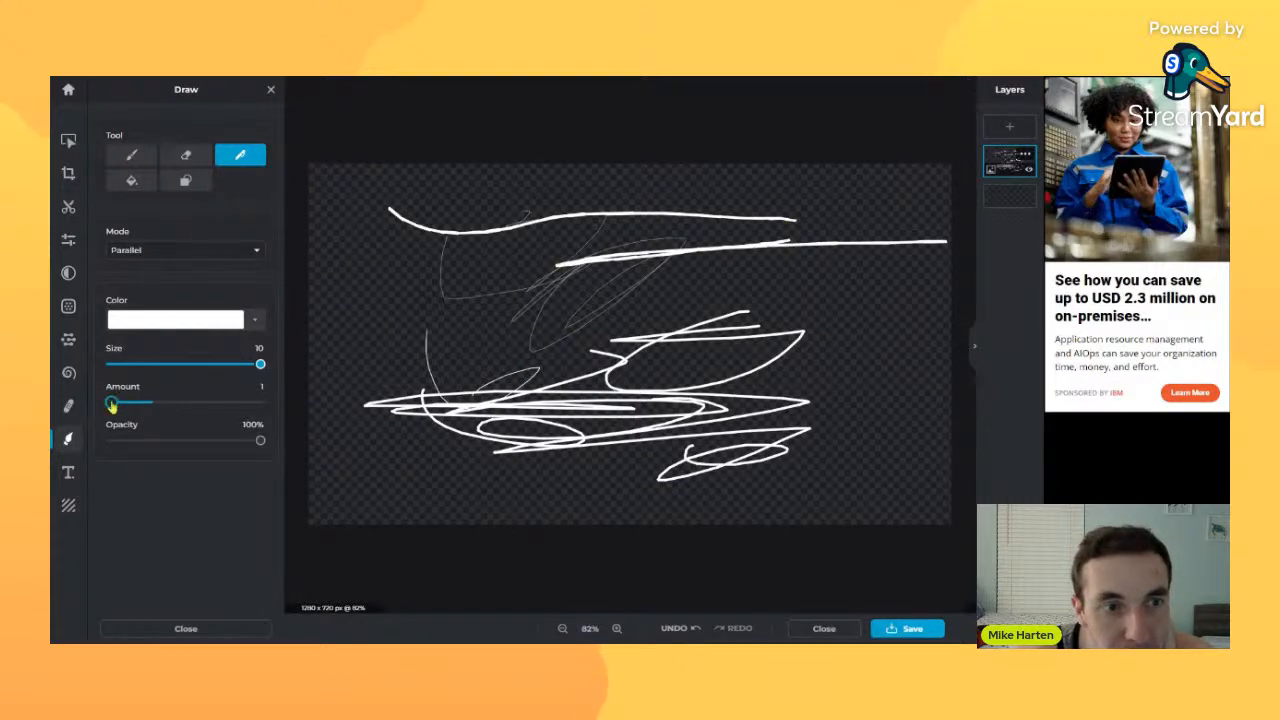
drag(354, 449, 478, 509)
mouse_move(527, 503)
mouse_down()
mouse_move(436, 461)
mouse_move(508, 475)
mouse_up()
- Undo all the pencil strokes to clear the canvas
click(674, 629)
click(674, 629)
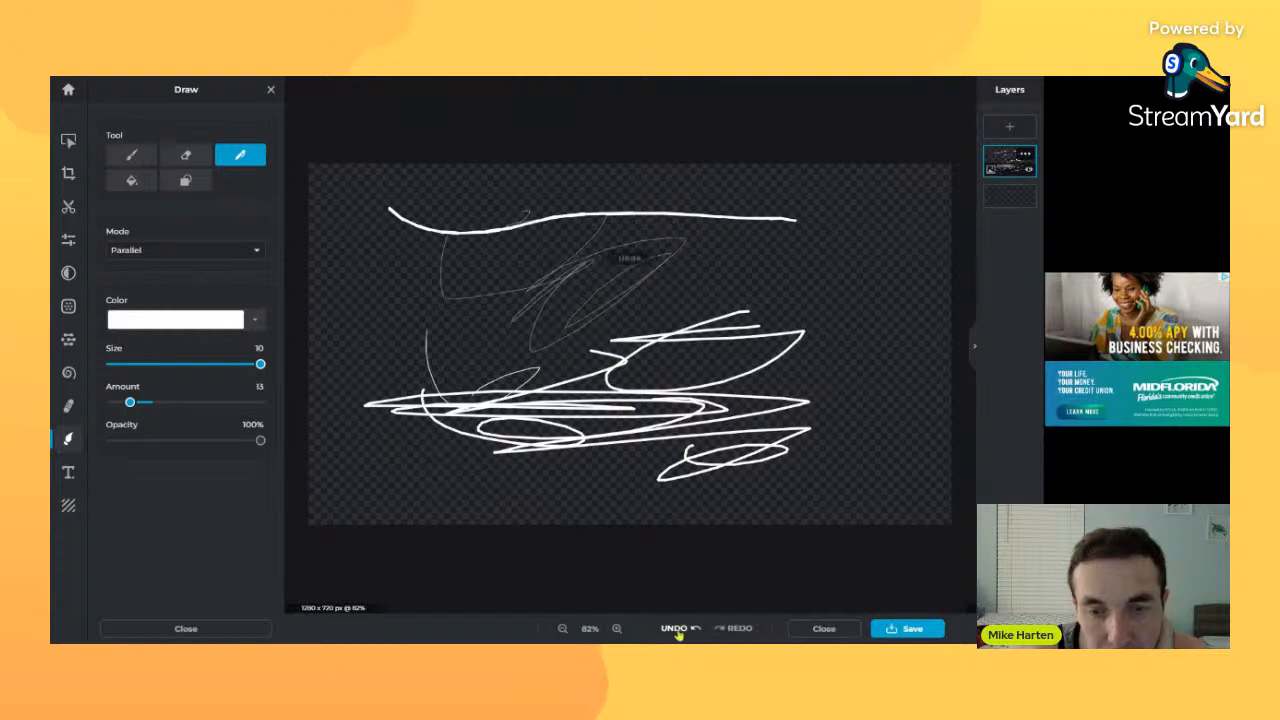
click(674, 629)
click(674, 629)
click(674, 629)
click(674, 629)
click(674, 629)
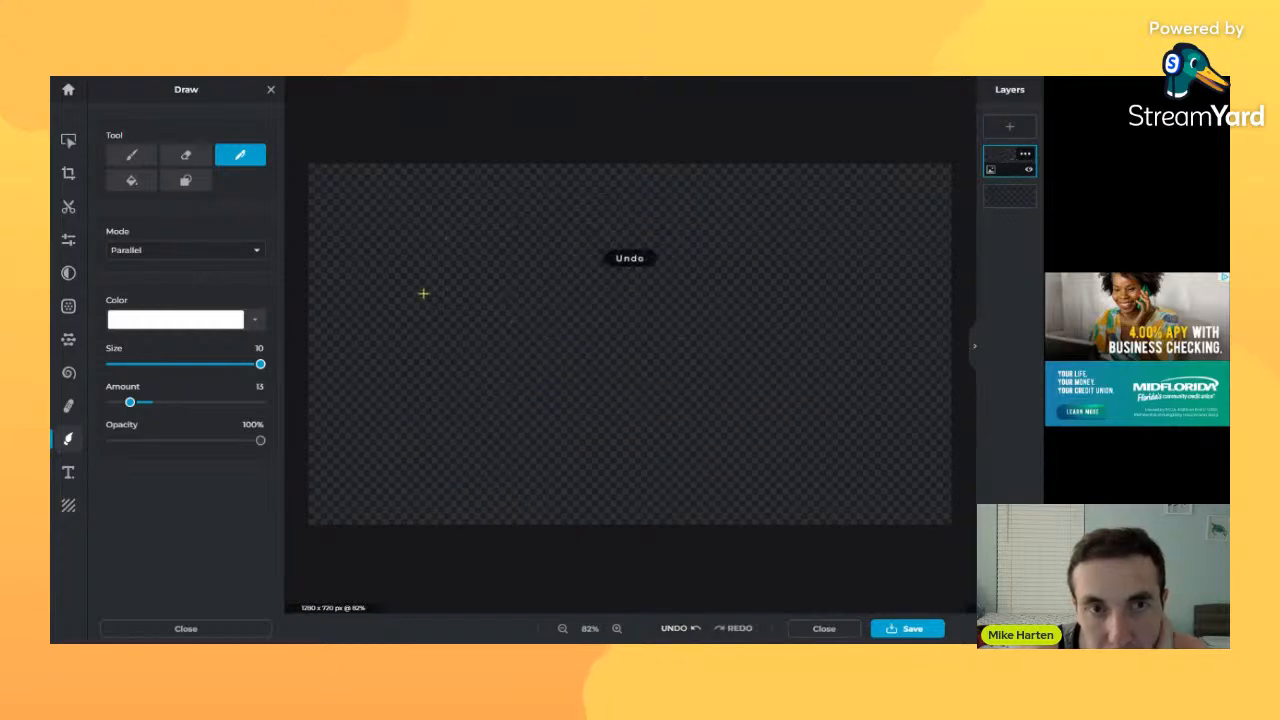
- Draw two roughly horizontal Parallel pencil lines near the canvas's upper edge, one at amount 13 and one at amount 100
drag(320, 200, 475, 204)
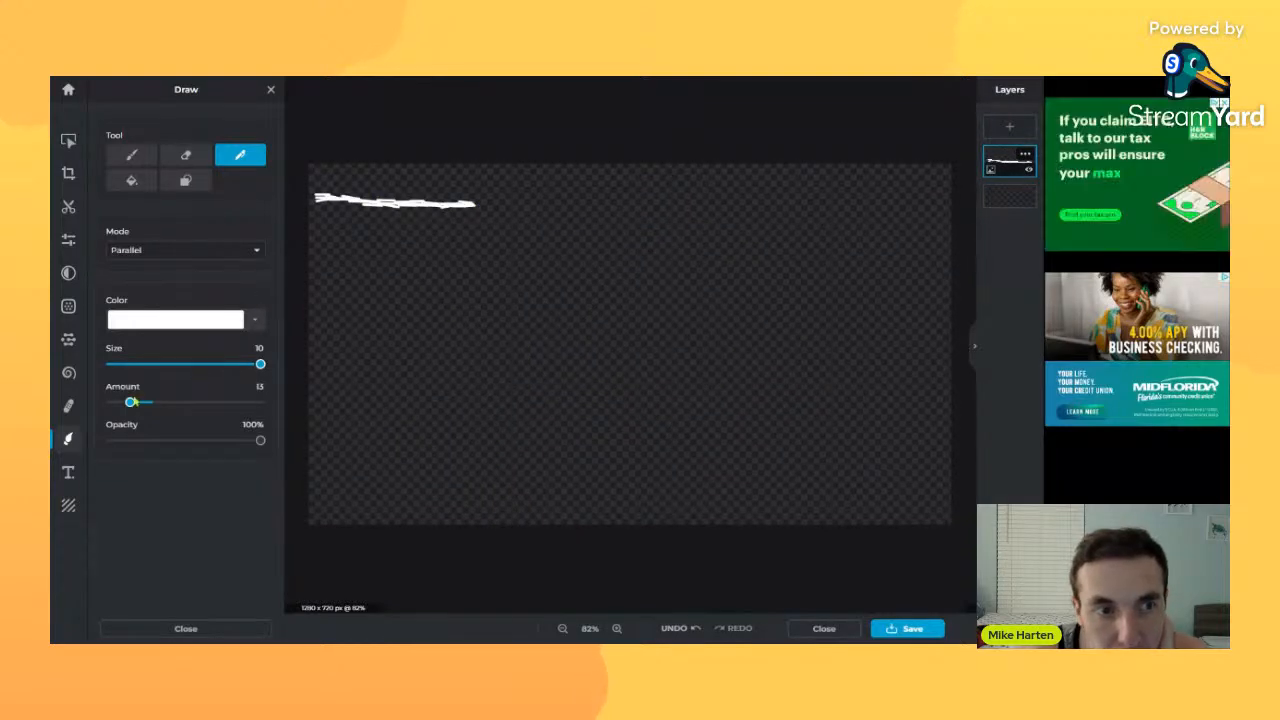
drag(130, 403, 289, 402)
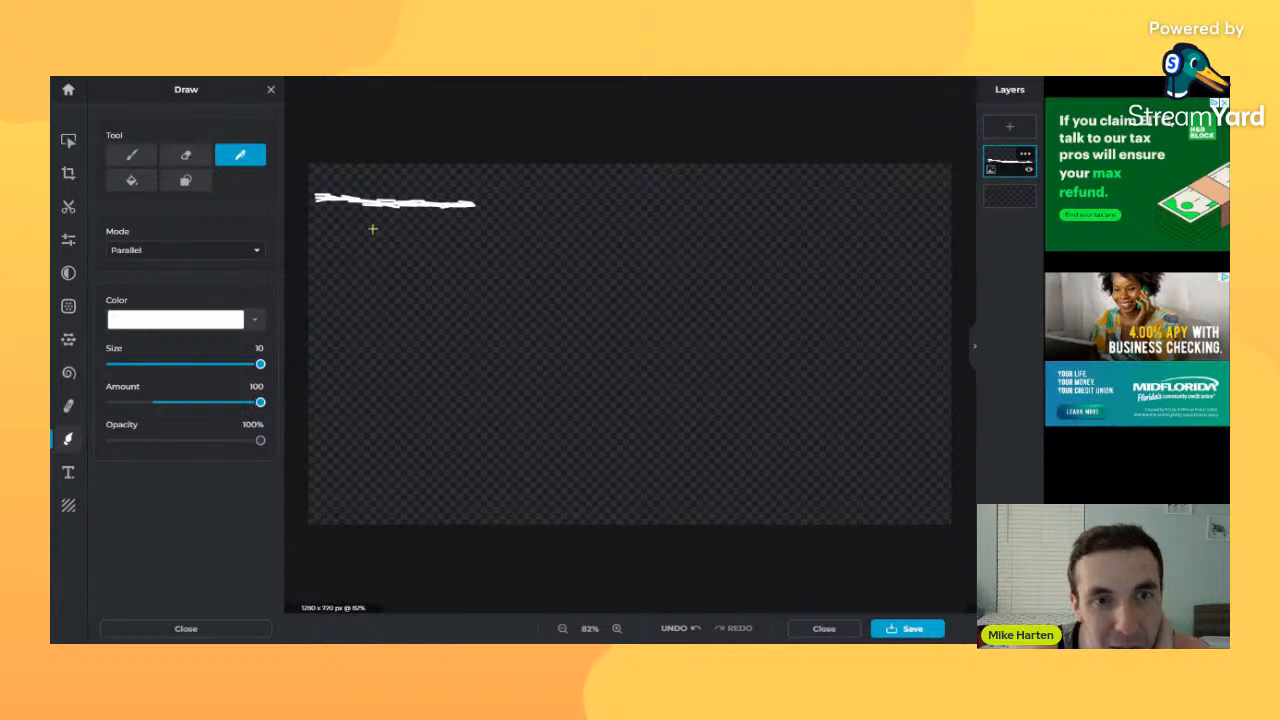
mouse_move(372, 229)
mouse_down()
mouse_move(547, 253)
mouse_move(757, 245)
mouse_up()
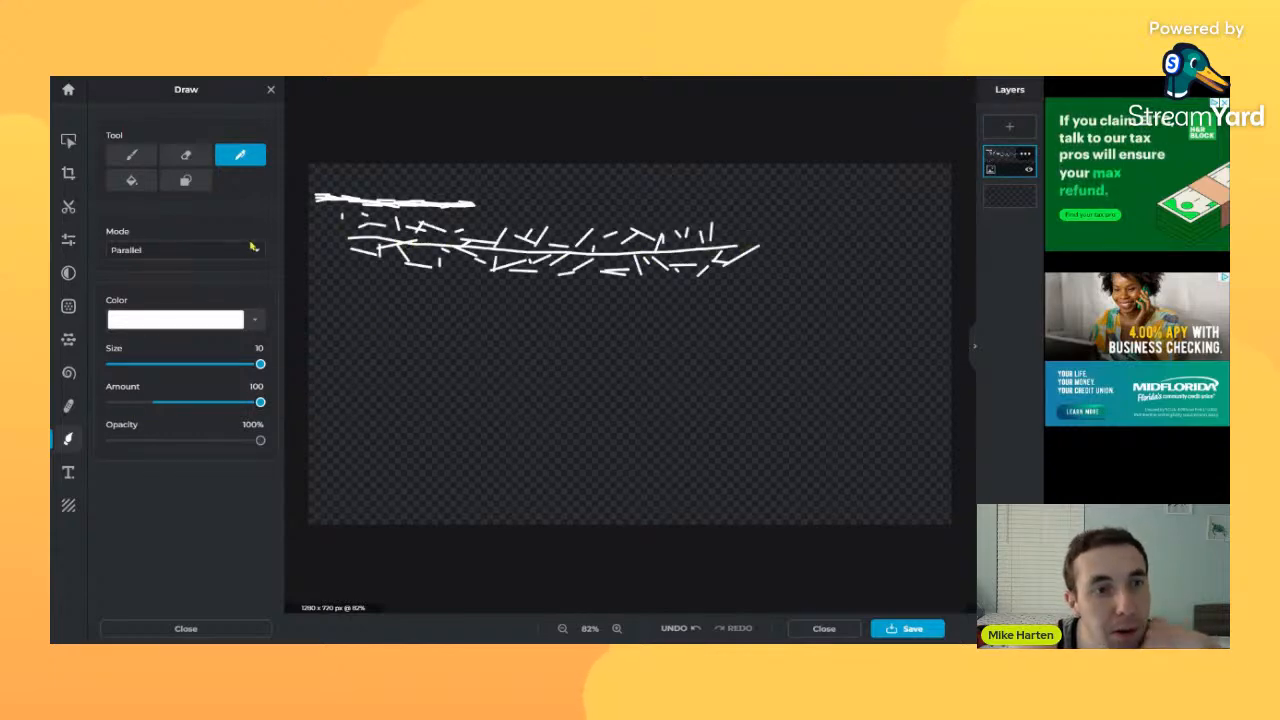
- Draw looping strokes on the canvas's left half in Sketchy mode, one at amount 100 and one below it at amount 10
mouse_move(305, 295)
mouse_down()
mouse_move(414, 318)
mouse_move(530, 302)
mouse_move(405, 280)
mouse_move(617, 293)
mouse_move(545, 296)
mouse_up()
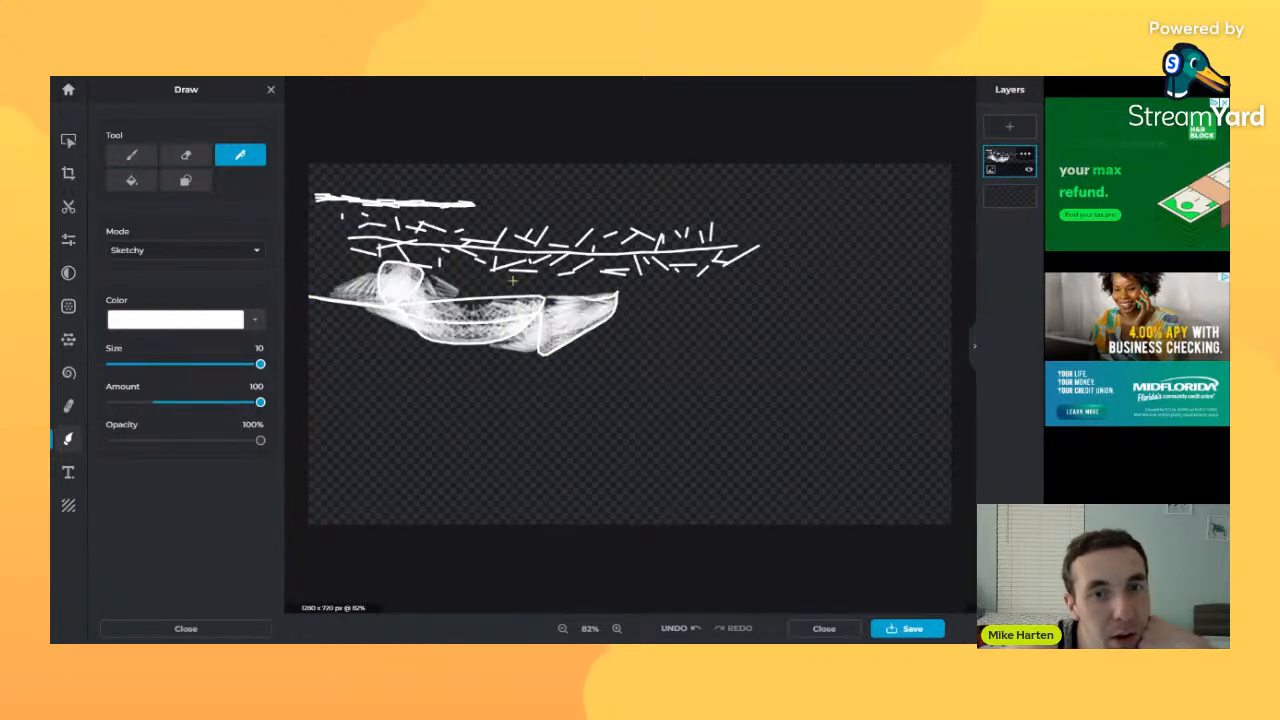
drag(262, 403, 126, 402)
mouse_move(377, 368)
mouse_down()
mouse_move(465, 379)
mouse_move(392, 402)
mouse_move(417, 373)
mouse_move(524, 402)
mouse_move(549, 375)
mouse_move(600, 406)
mouse_move(455, 378)
mouse_up()
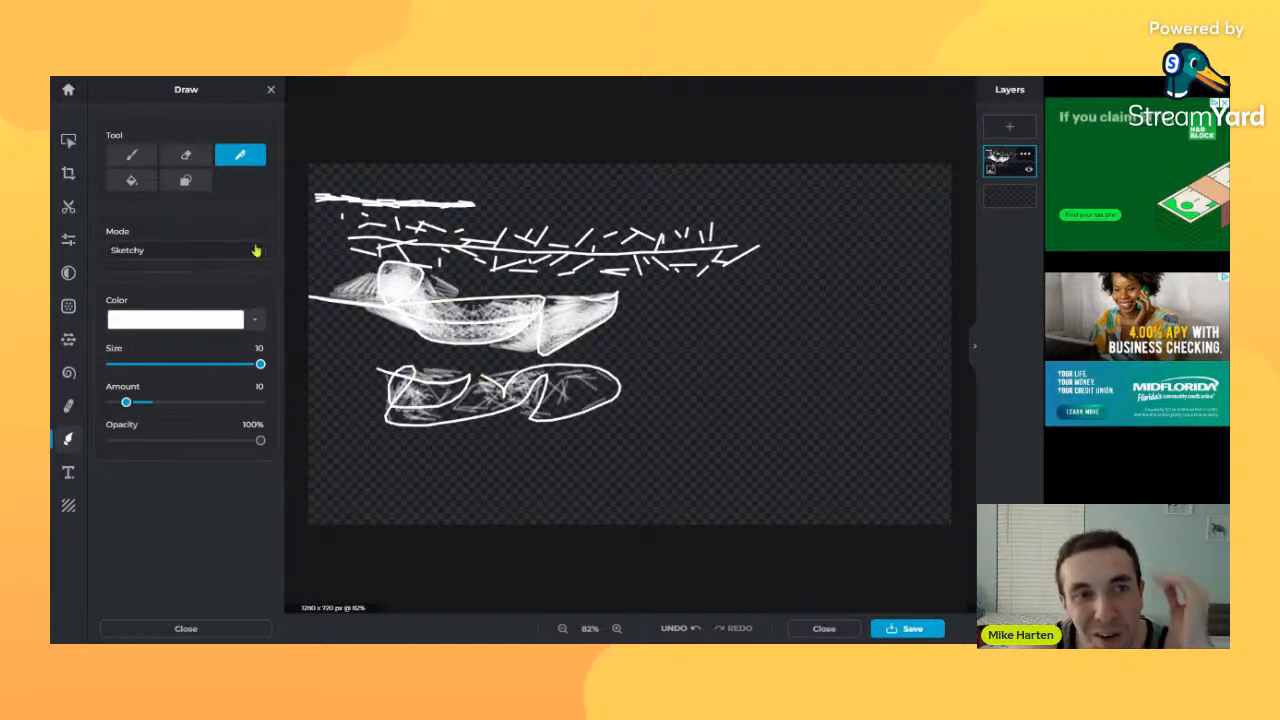
- Draw overlapping ovals right of the canvas's centre in Shaded mode and tangled loops in its lower left in Furry mode
click(191, 297)
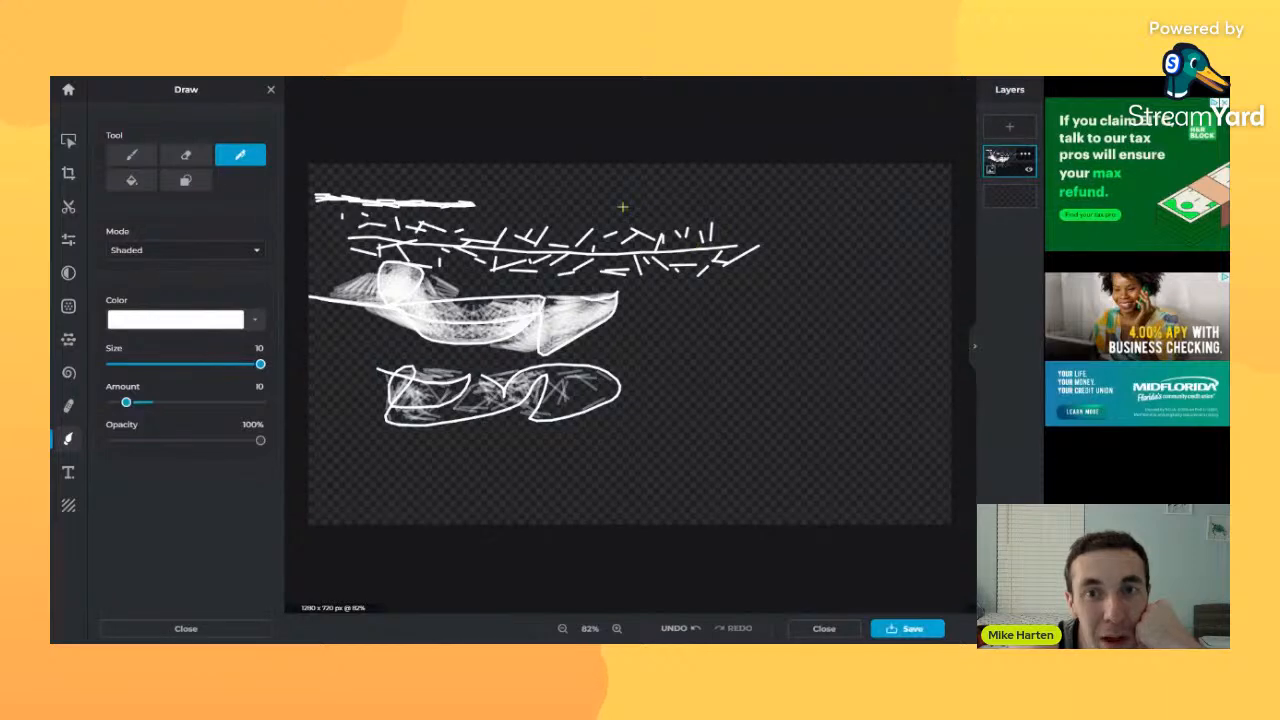
mouse_move(662, 308)
mouse_down()
mouse_move(771, 320)
mouse_move(746, 296)
mouse_move(676, 309)
mouse_move(724, 293)
mouse_move(766, 316)
mouse_move(712, 333)
mouse_move(727, 323)
mouse_move(677, 313)
mouse_up()
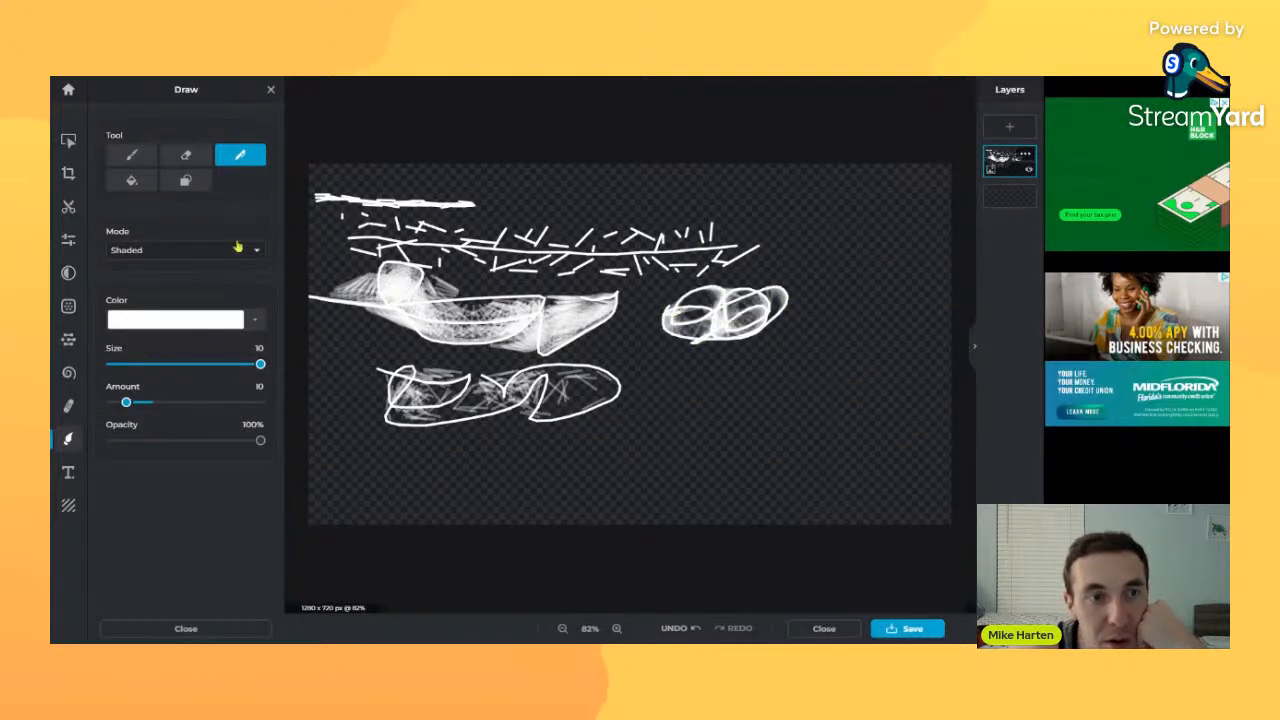
mouse_move(366, 452)
mouse_down()
mouse_move(482, 475)
mouse_move(440, 432)
mouse_move(478, 523)
mouse_move(542, 466)
mouse_up()
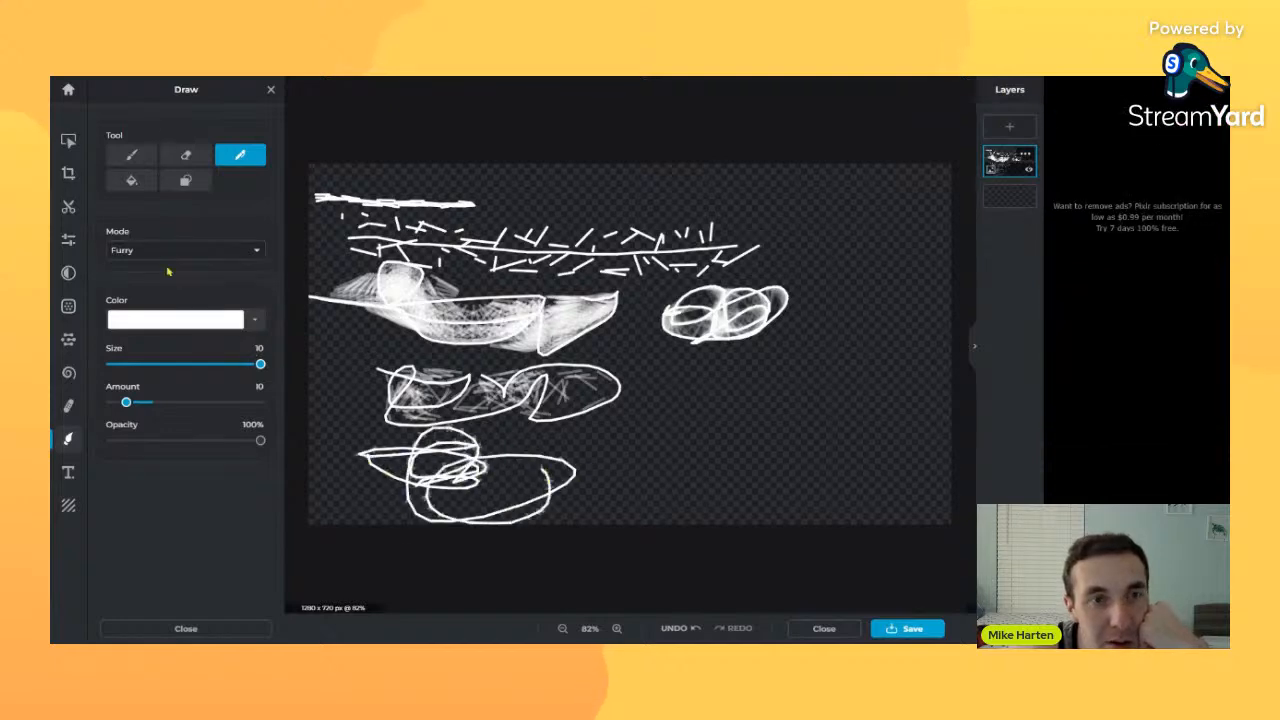
- Fill the canvas's right side with a thin looping curve below, a Crayon scribble above and a bold Ink zigzag between them
mouse_move(560, 422)
mouse_down()
mouse_move(730, 430)
mouse_move(680, 400)
mouse_move(770, 430)
mouse_up()
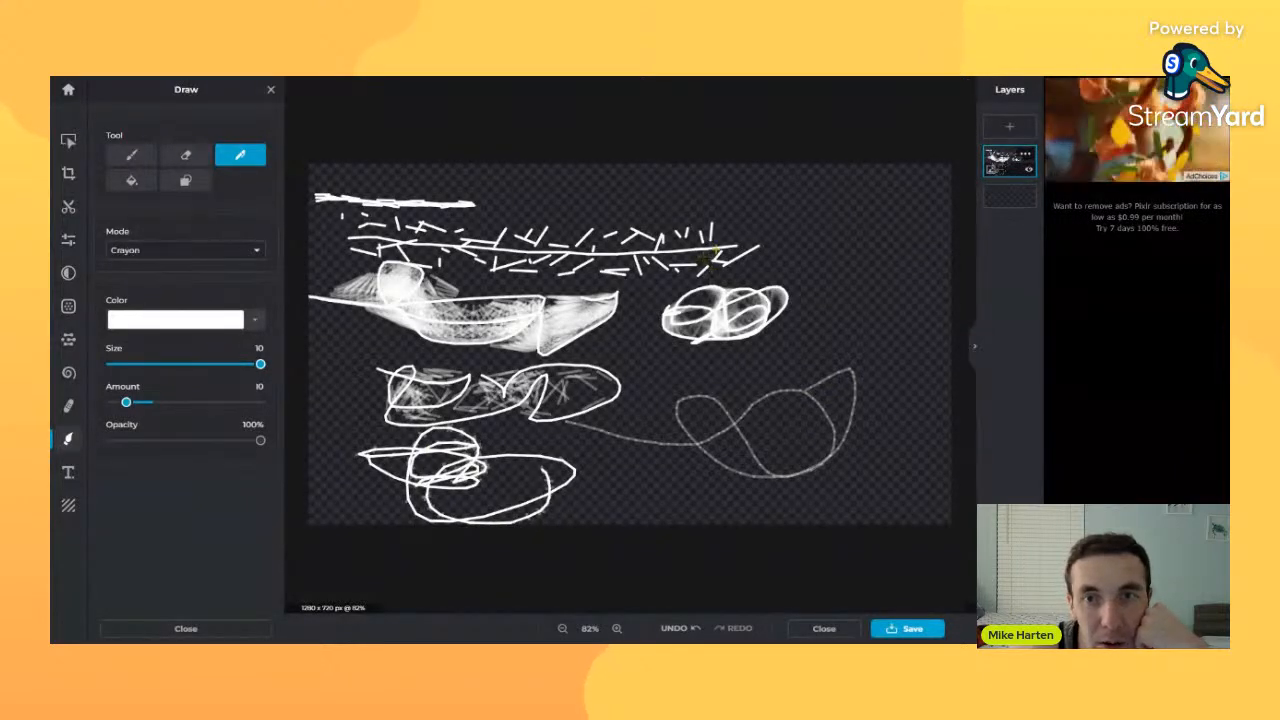
mouse_move(715, 222)
mouse_down()
mouse_move(837, 237)
mouse_move(860, 205)
mouse_move(755, 208)
mouse_up()
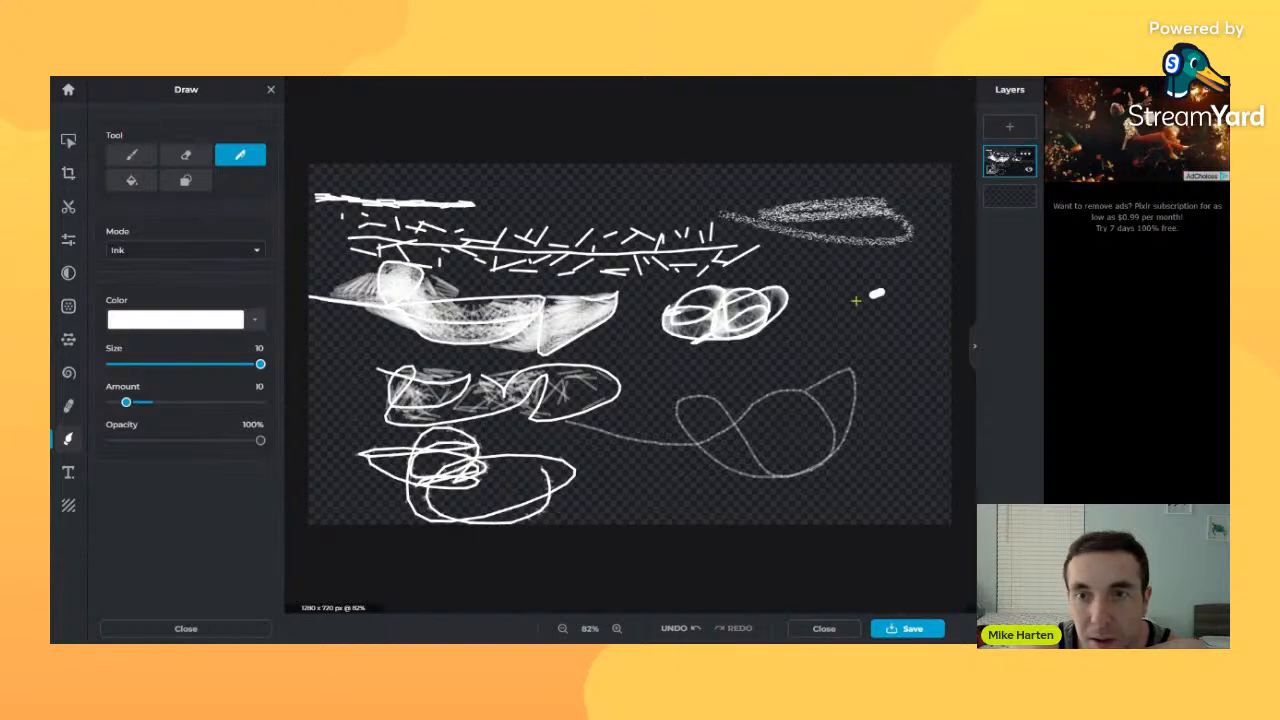
mouse_move(855, 300)
mouse_down()
mouse_move(834, 374)
mouse_move(780, 376)
mouse_move(816, 370)
mouse_move(720, 326)
mouse_move(690, 250)
mouse_move(780, 228)
mouse_move(752, 240)
mouse_up()
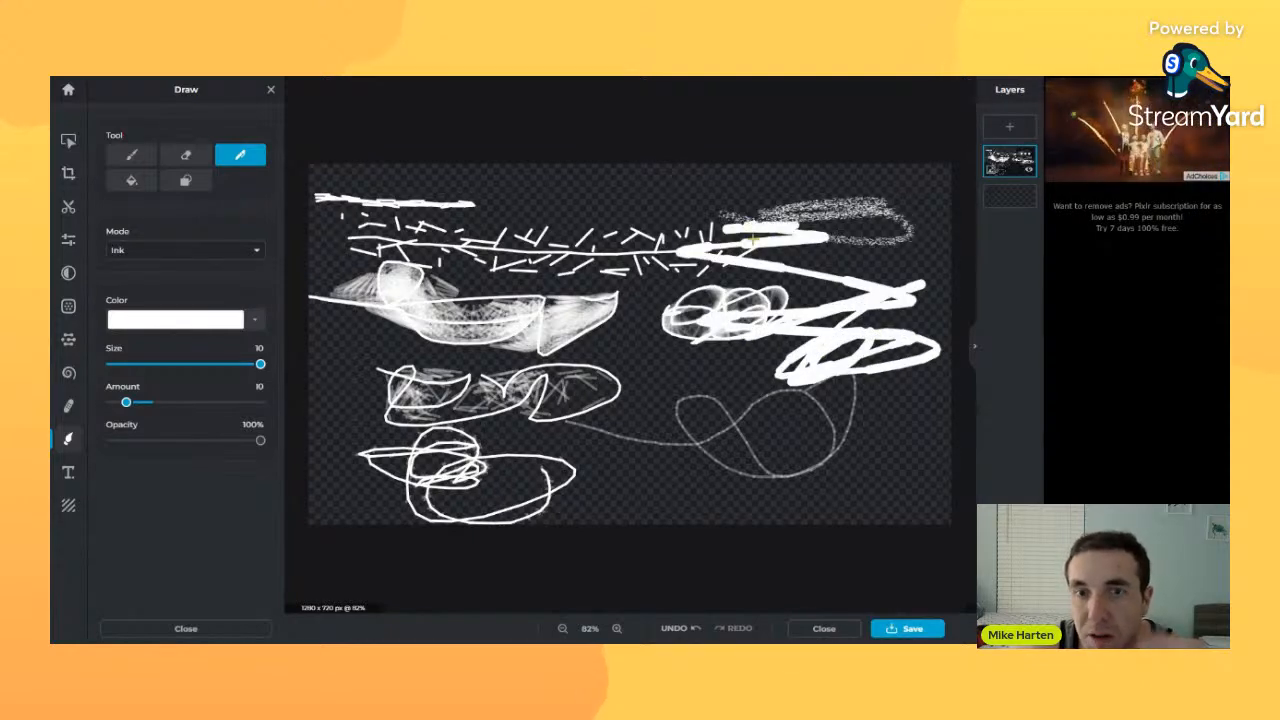
- Undo all the pencil strokes until the canvas is empty
click(674, 628)
click(674, 628)
click(674, 628)
click(674, 628)
click(674, 628)
click(674, 628)
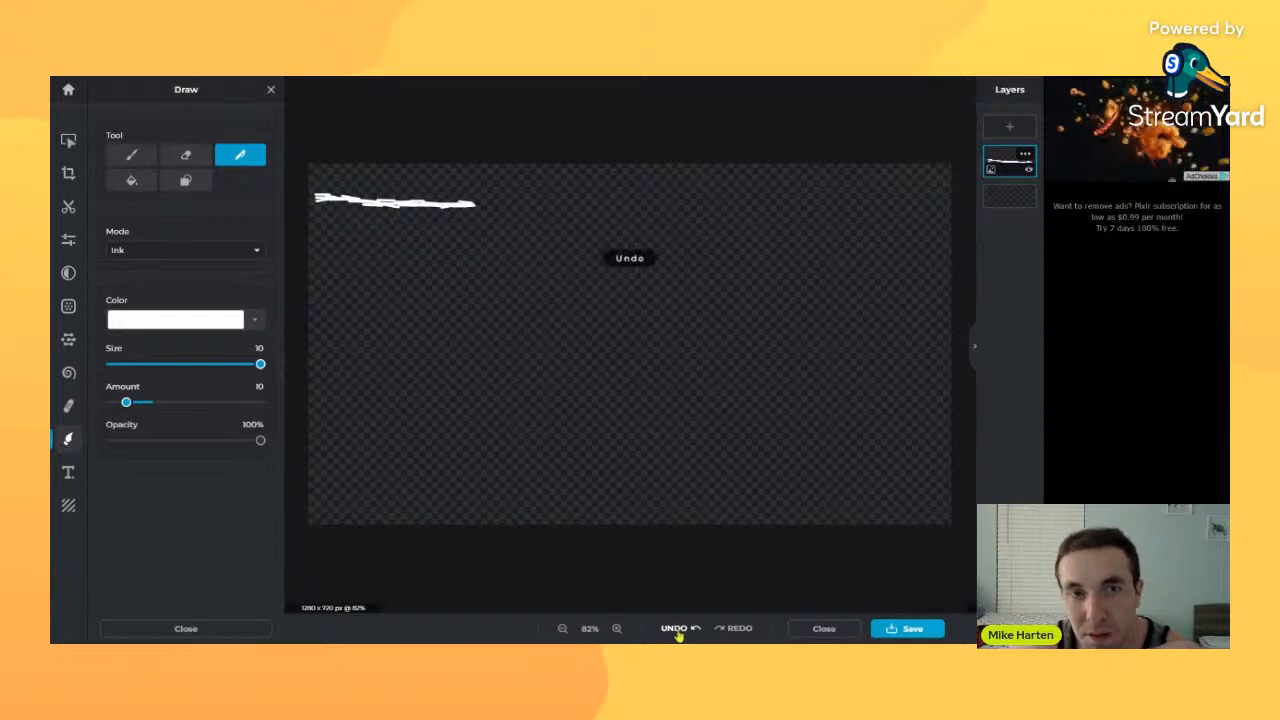
click(683, 634)
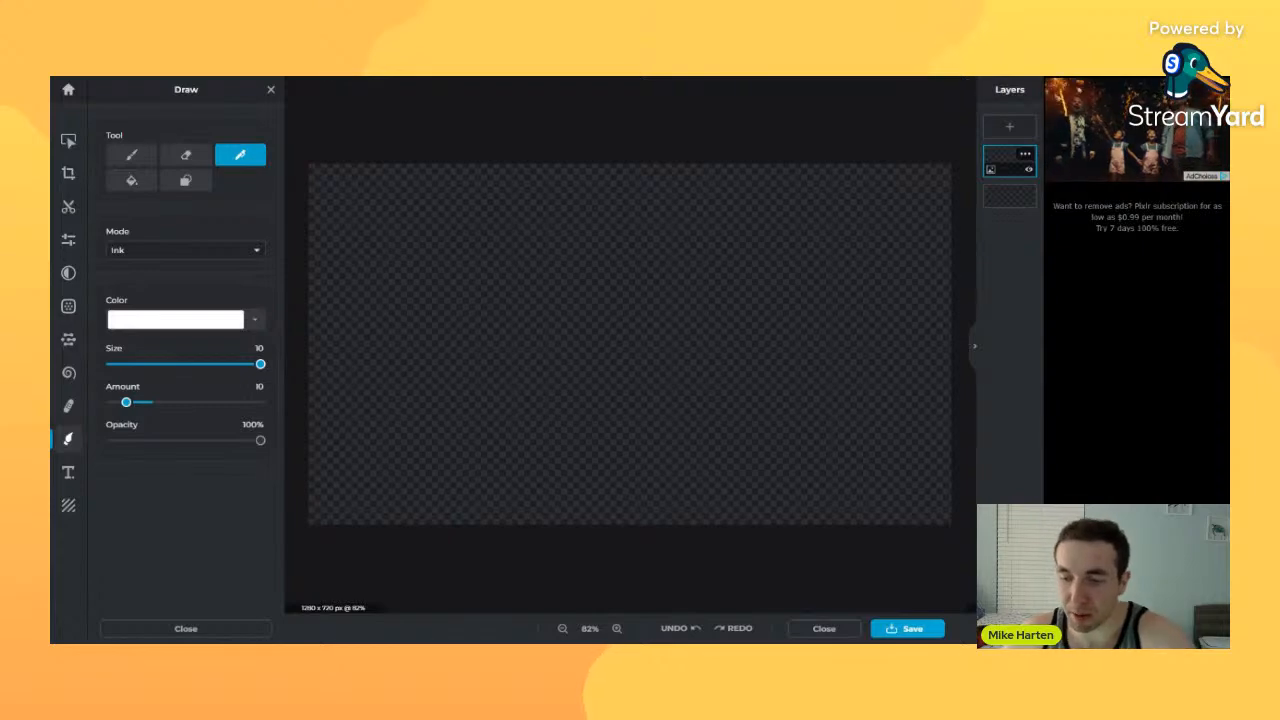
- Fill the whole canvas with white using the Fill tool, and refill it with bright red
click(131, 180)
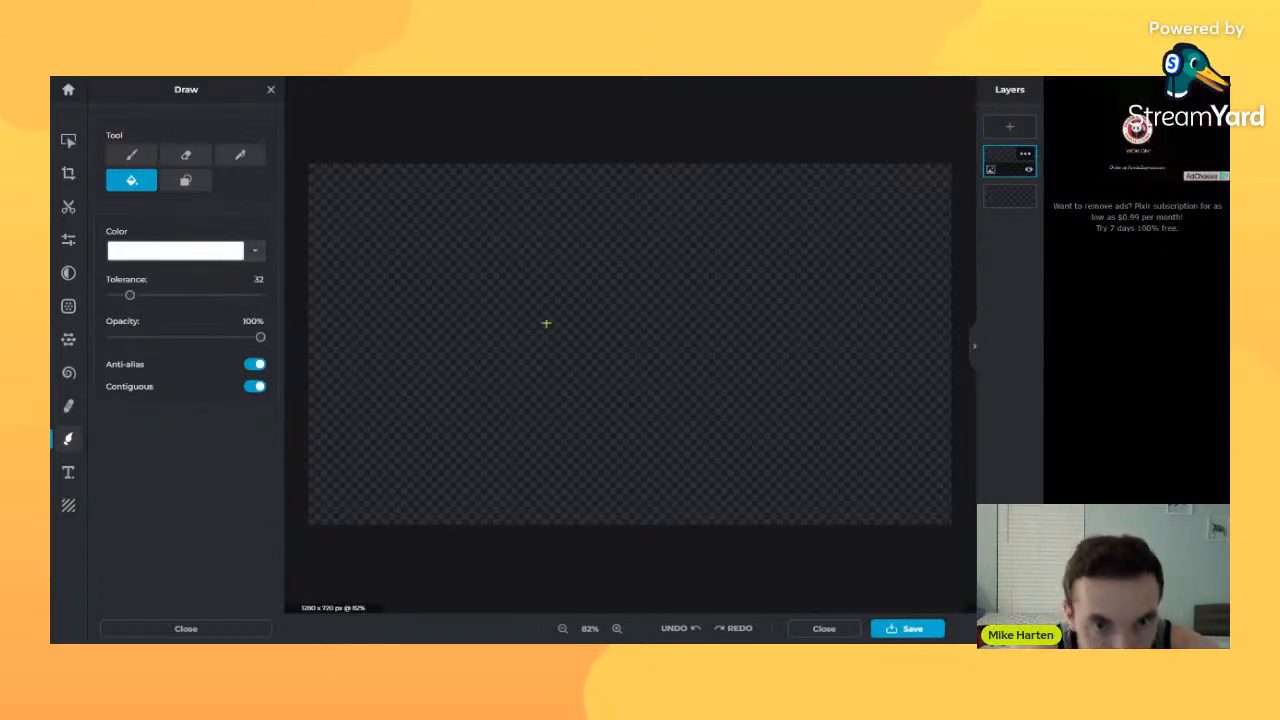
click(544, 285)
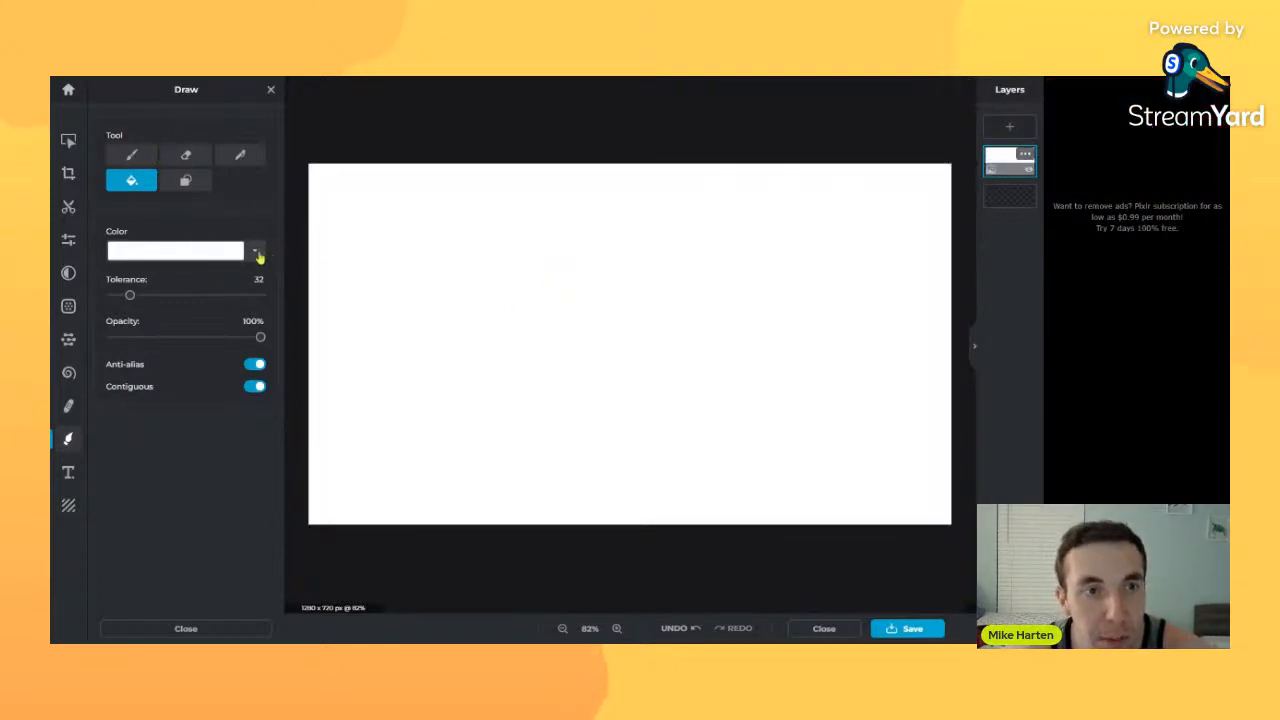
click(255, 250)
drag(383, 258, 498, 242)
click(551, 288)
click(572, 283)
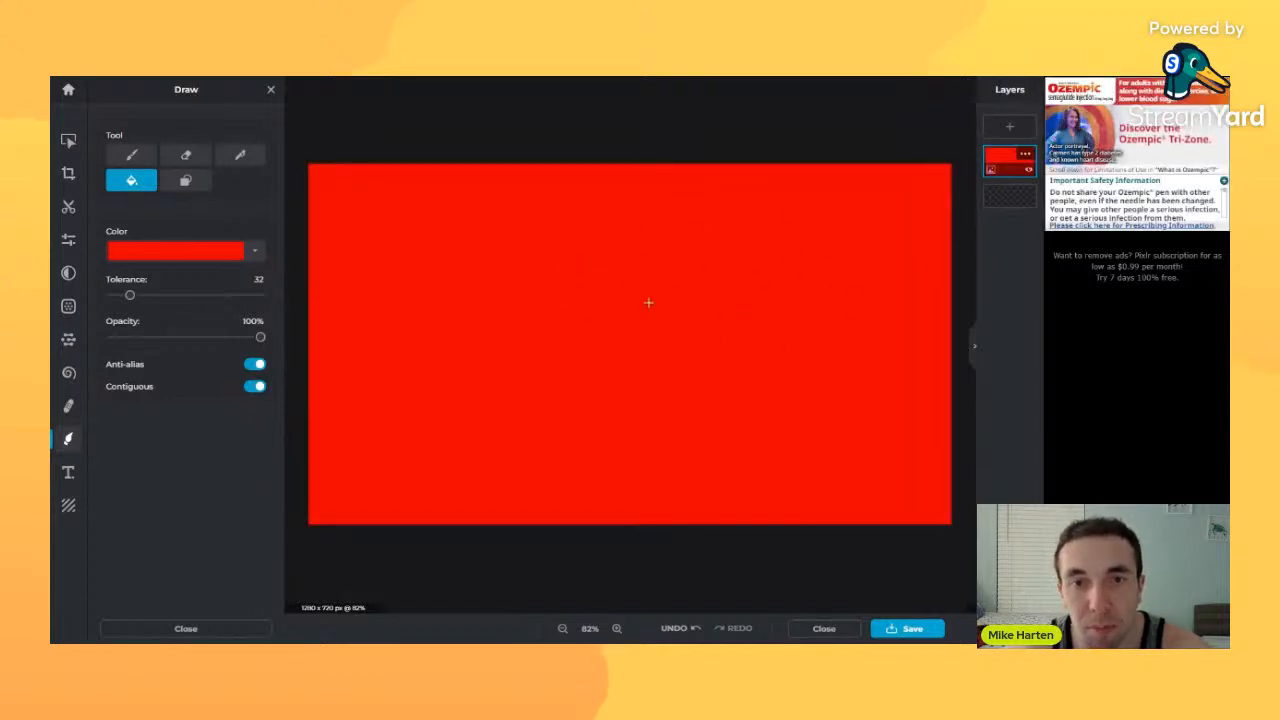
- Try the muted brownish red #7B5959 as the fill colour
click(252, 250)
click(220, 447)
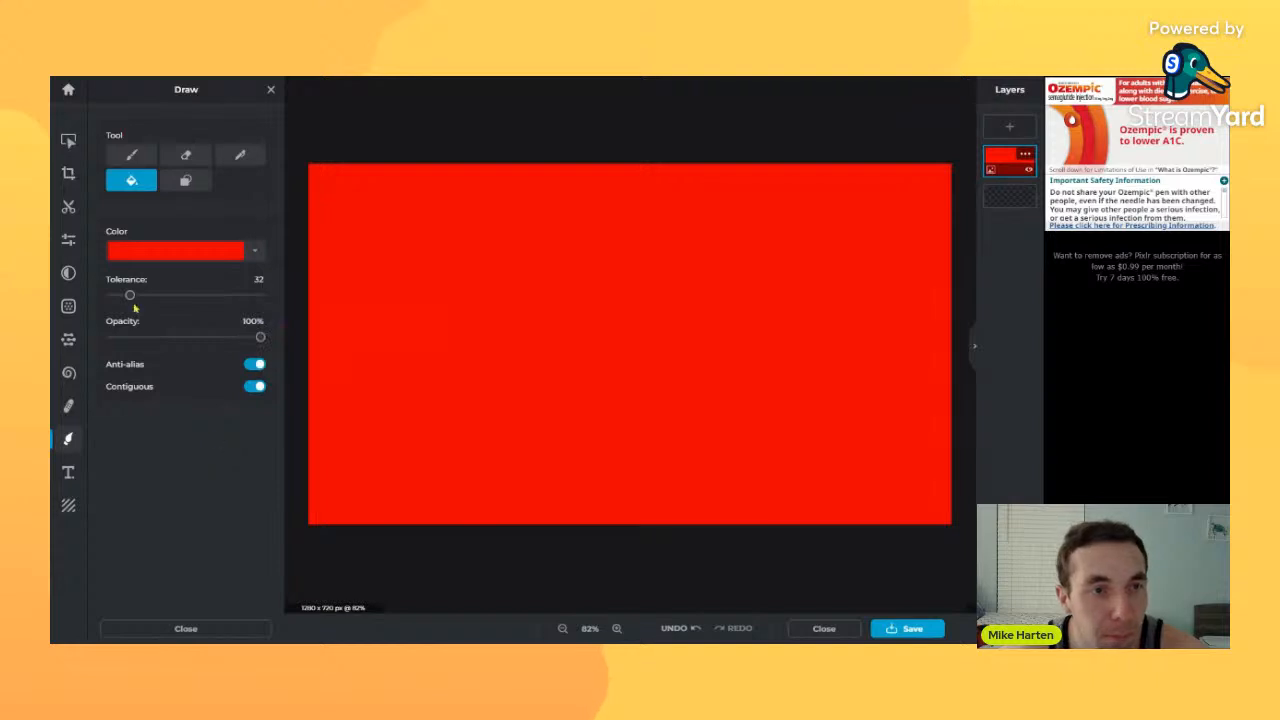
click(254, 250)
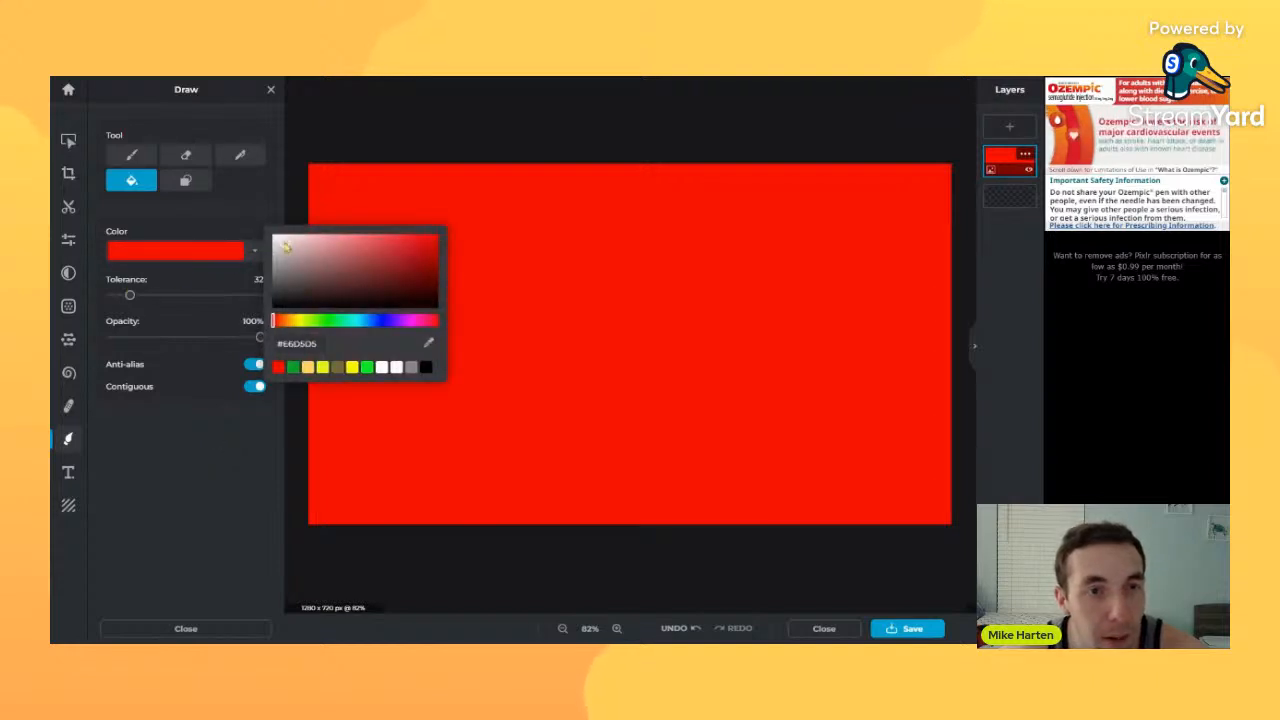
click(318, 273)
click(210, 414)
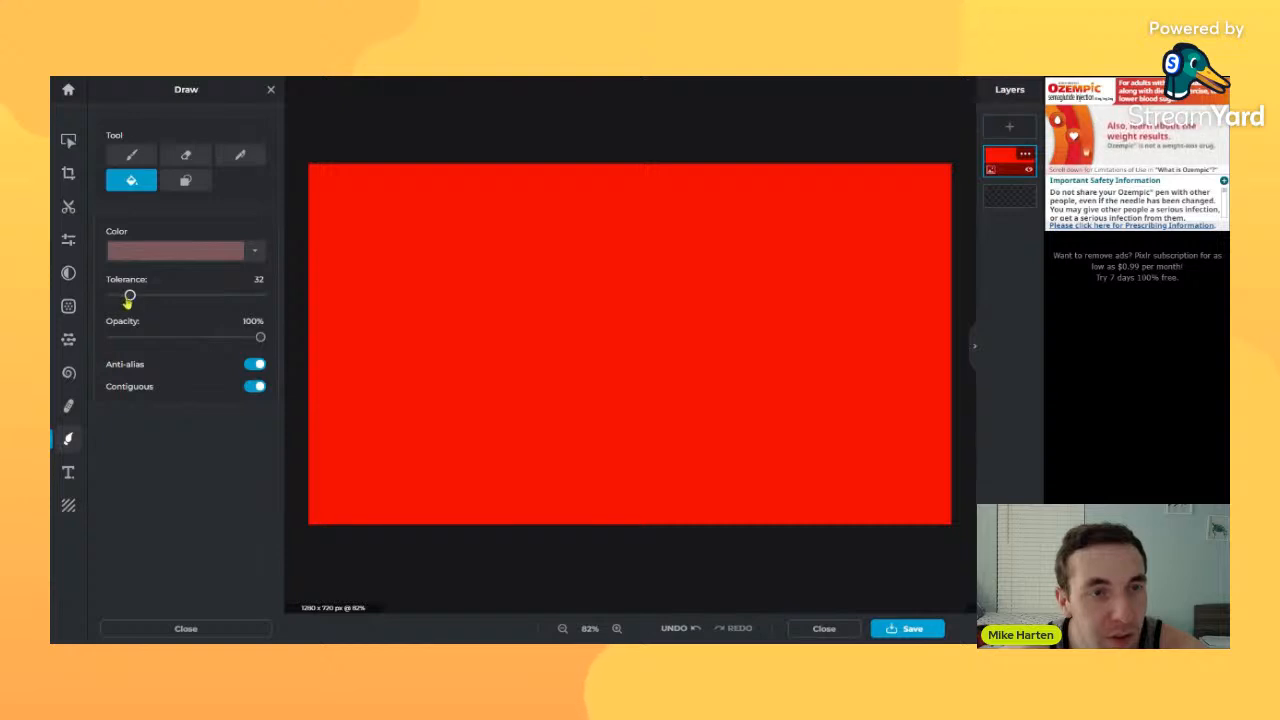
click(256, 253)
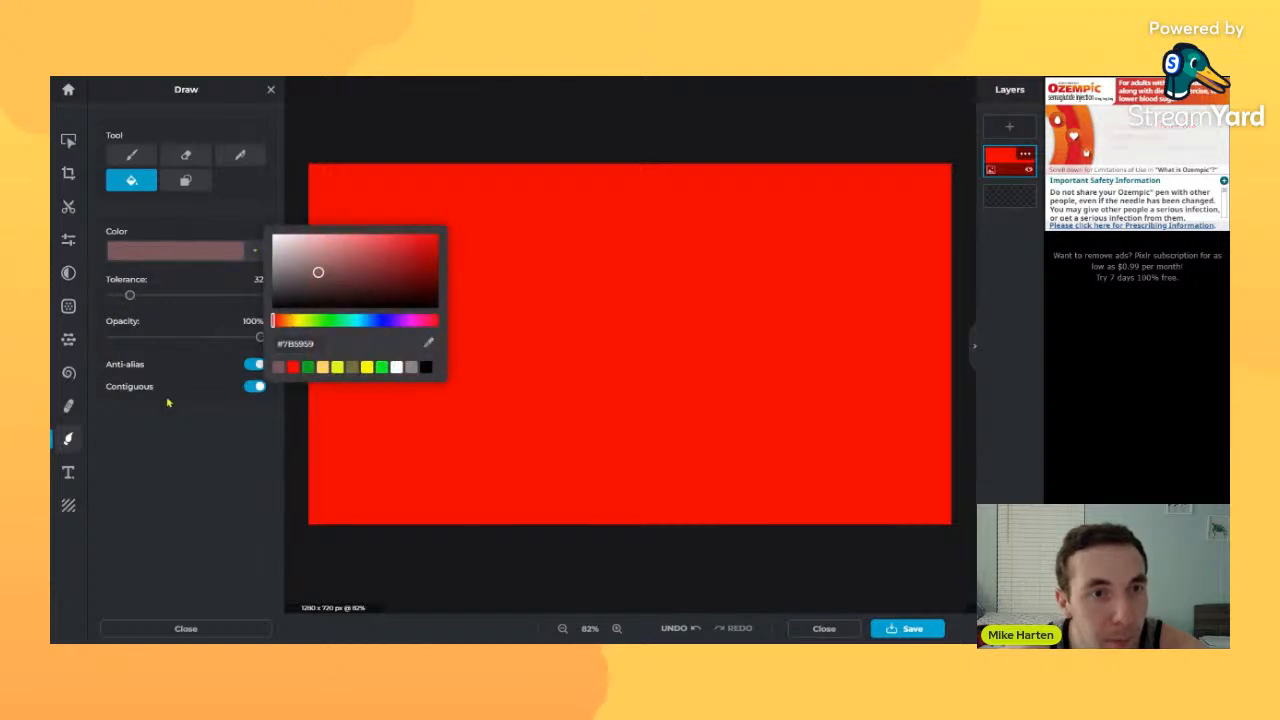
click(185, 450)
- Brush a large white closed loop left of the canvas's centre and a small four-sided outline in its upper right corner
click(140, 151)
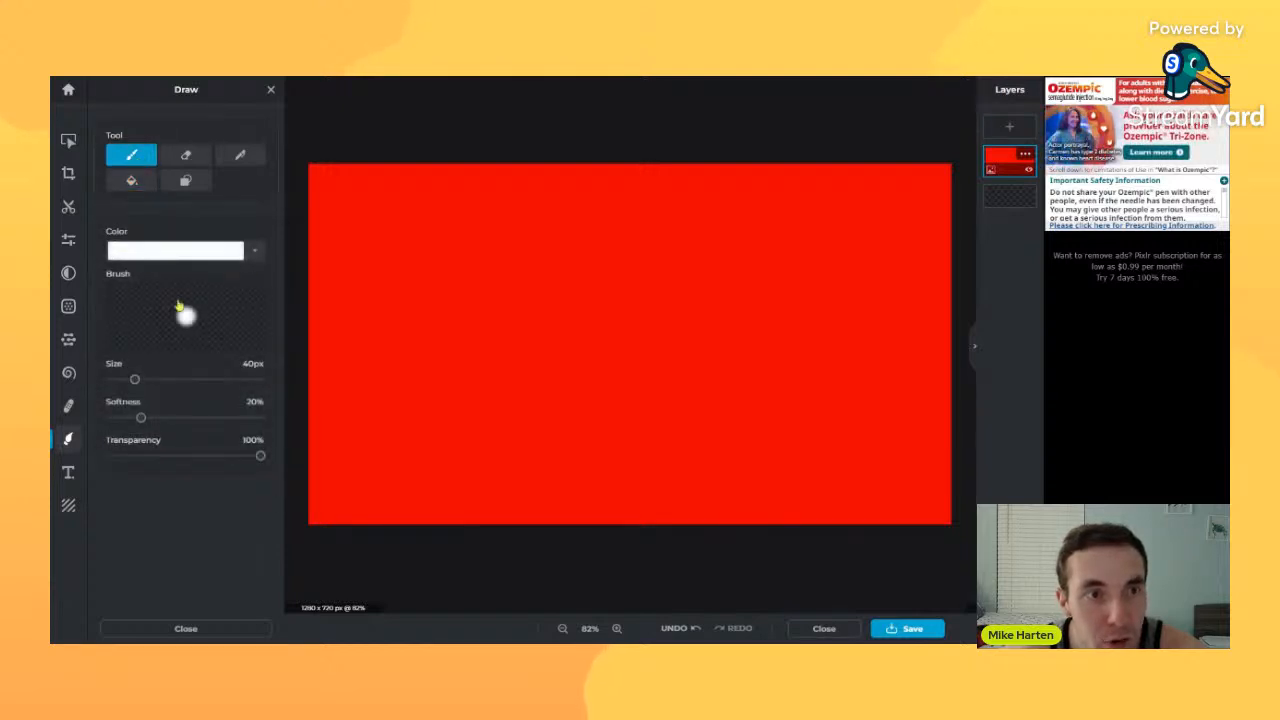
mouse_move(516, 230)
mouse_down()
mouse_move(423, 292)
mouse_move(680, 288)
mouse_move(465, 232)
mouse_up()
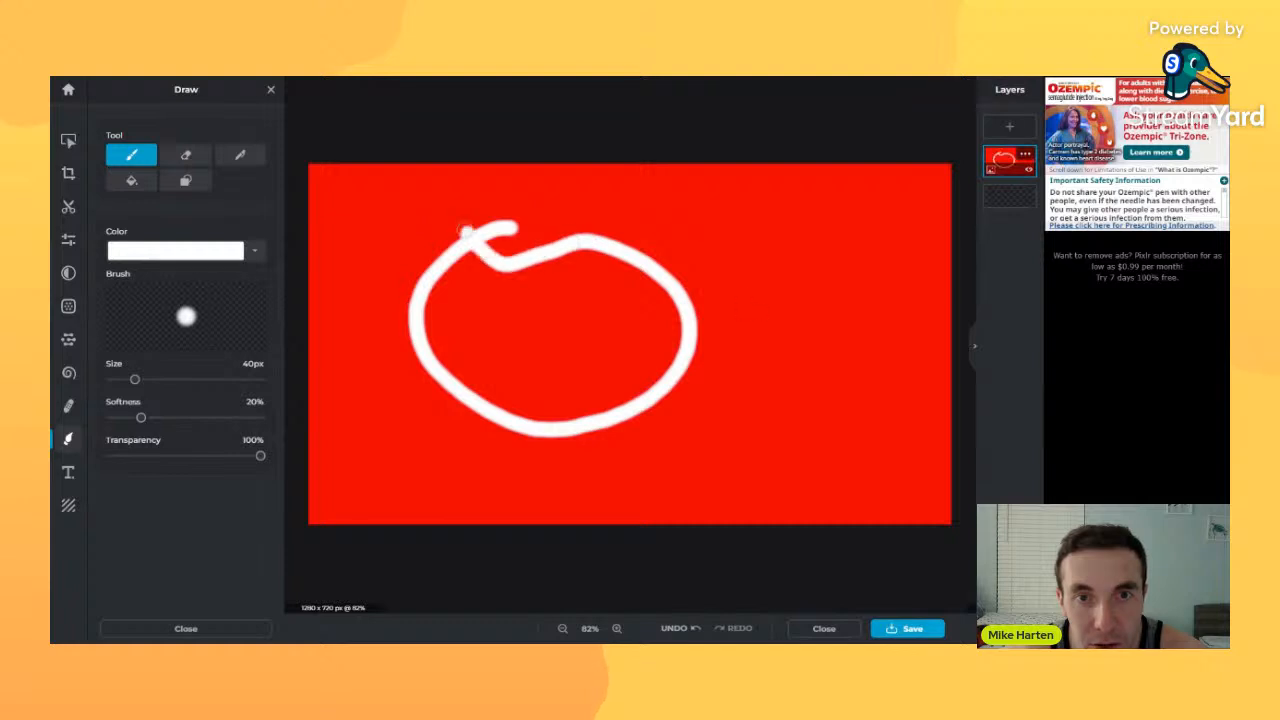
mouse_move(833, 212)
mouse_down()
mouse_move(907, 229)
mouse_move(830, 212)
mouse_up()
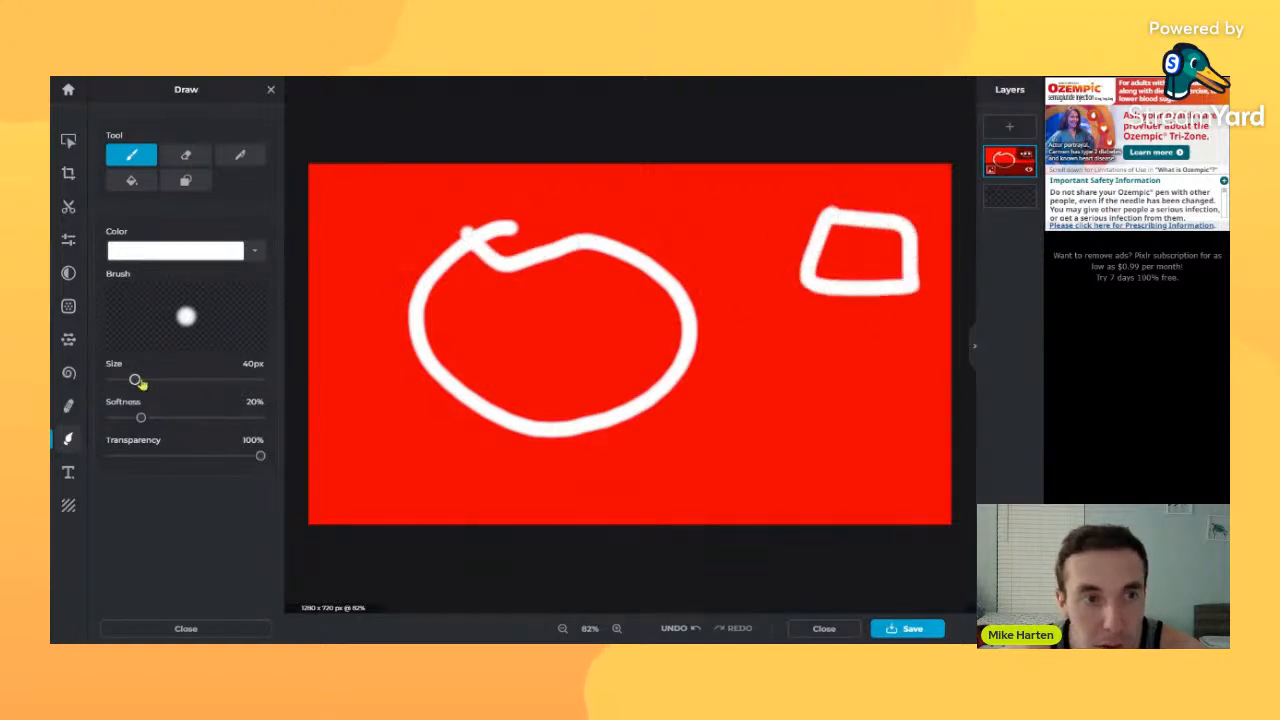
- Set the brush softness to 0% and draw a small white ring near the canvas's right edge and a trapezoid outline beside the large loop
drag(140, 418, 109, 418)
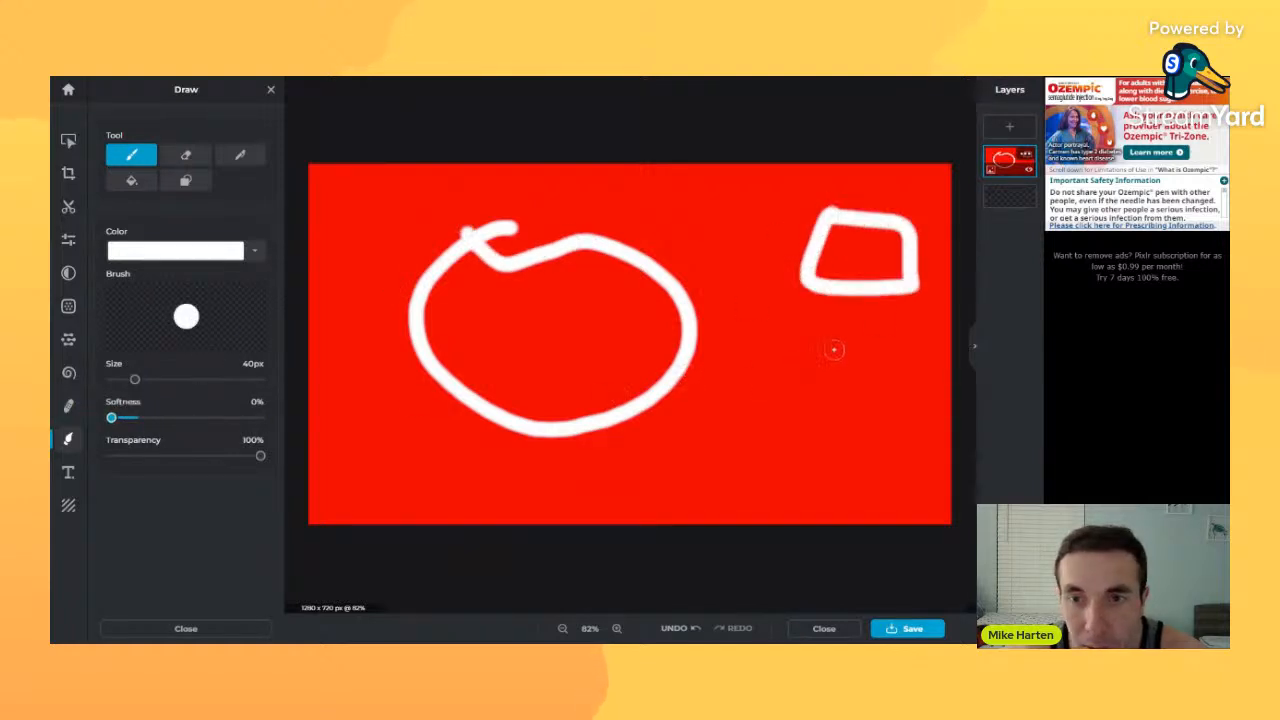
mouse_move(870, 340)
mouse_down()
mouse_move(910, 405)
mouse_move(870, 340)
mouse_up()
mouse_move(720, 380)
mouse_down()
mouse_move(690, 472)
mouse_move(751, 472)
mouse_move(720, 384)
mouse_up()
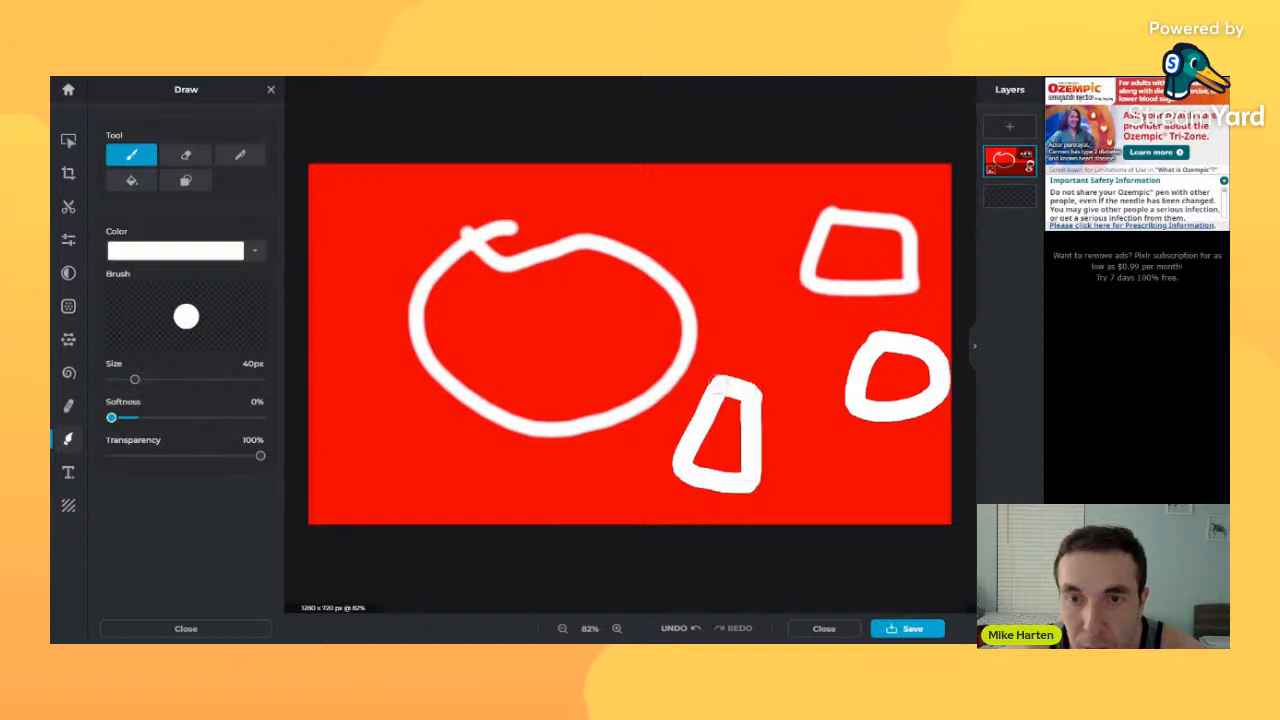
- Try filling the inside of the large loop with white at tolerance 32, and undo the fill
click(131, 180)
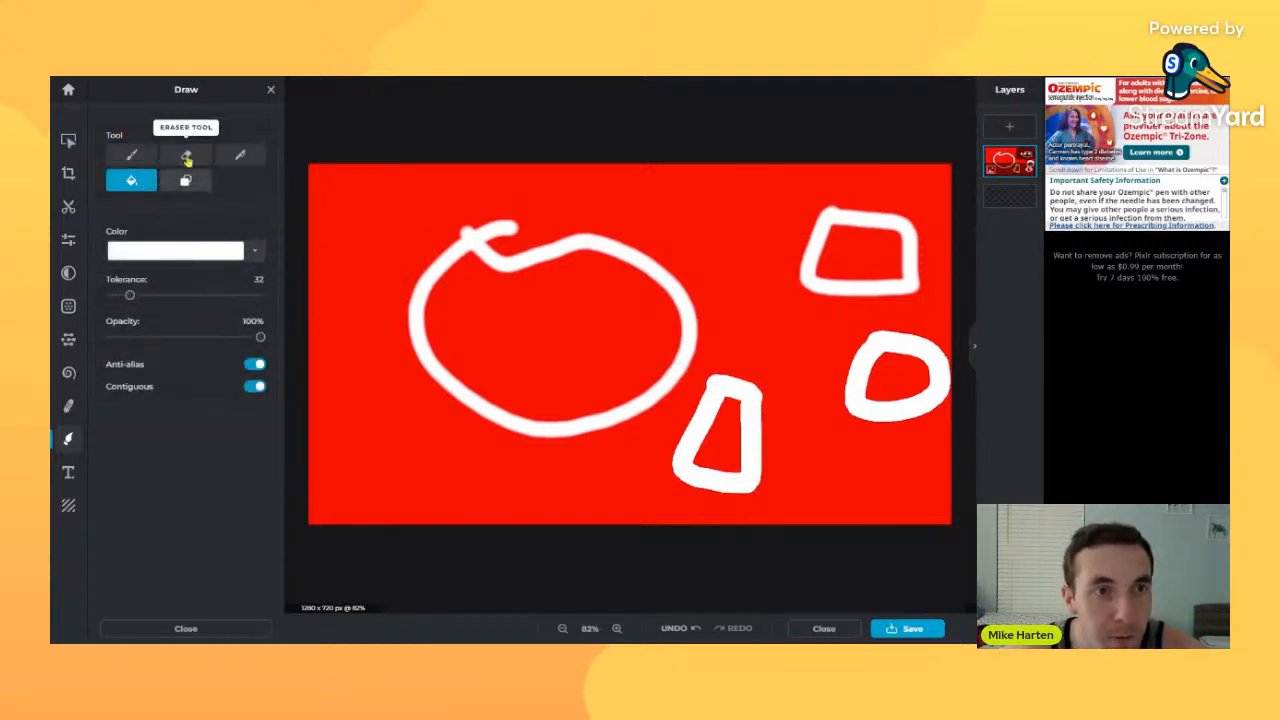
click(512, 309)
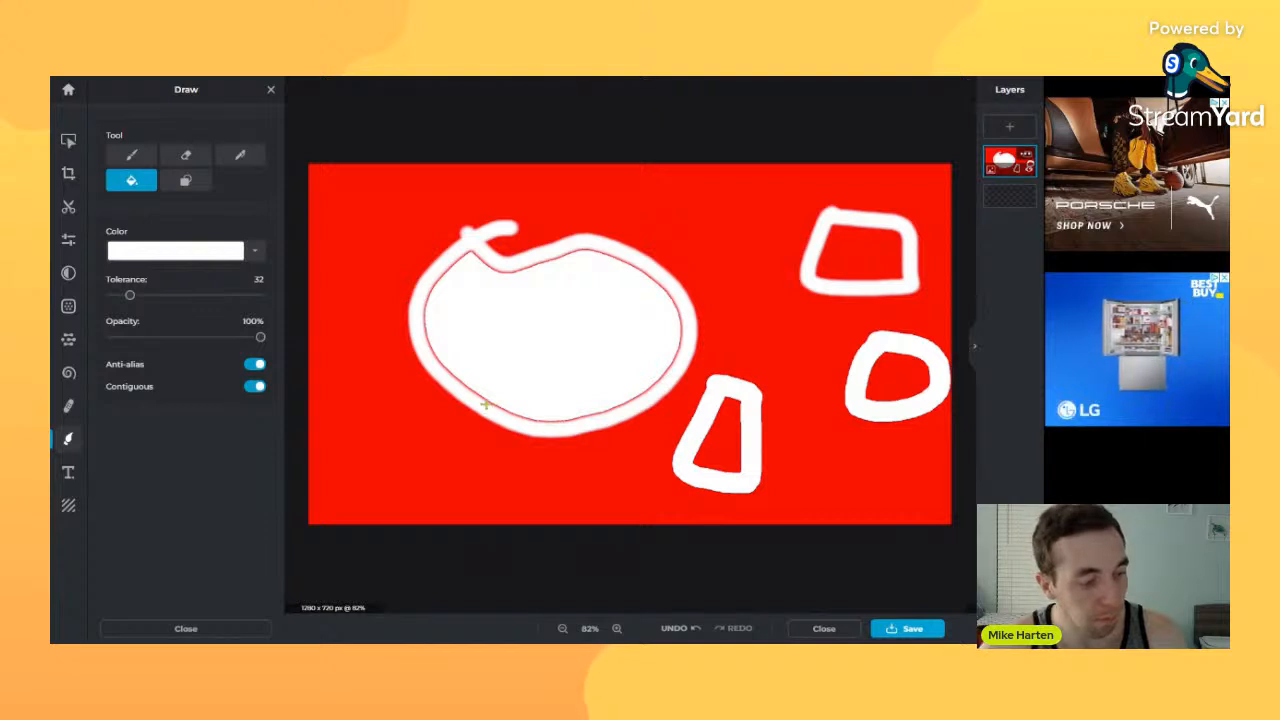
key(ctrl+z)
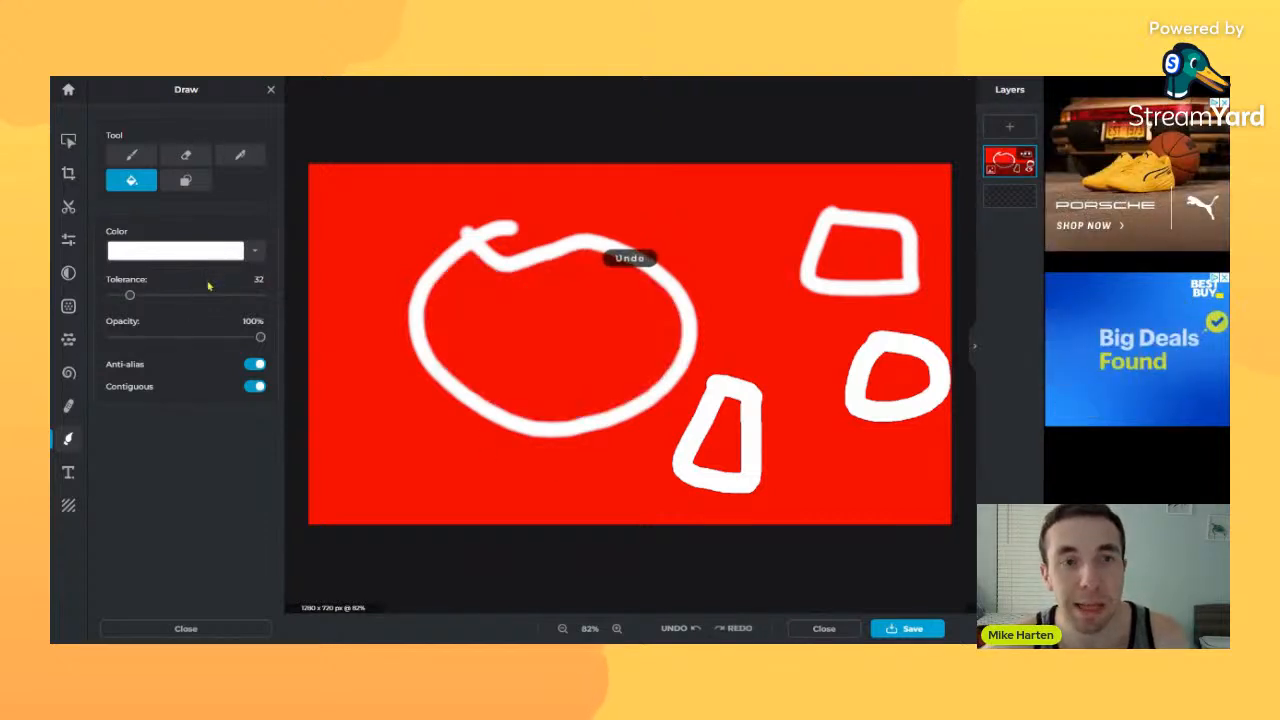
- Raise the fill tolerance to 194 and test white fills at several points around the large loop's left side, undoing each one
drag(129, 295, 225, 298)
click(468, 312)
key(ctrl+z)
click(464, 300)
key(ctrl+z)
click(491, 312)
key(ctrl+z)
click(455, 311)
key(ctrl+z)
click(443, 304)
key(ctrl+z)
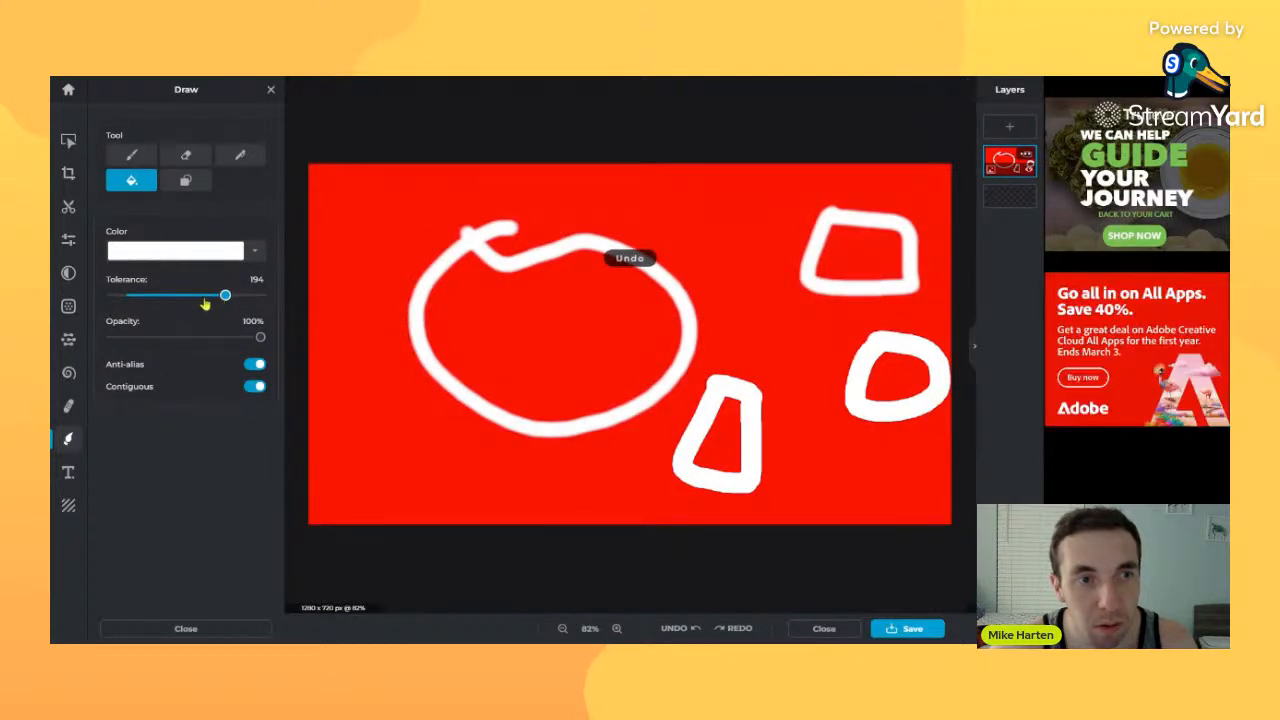
- Set the fill tolerance to 166 and test white fills on the large loop and the trapezoid, undoing each one
drag(225, 295, 208, 295)
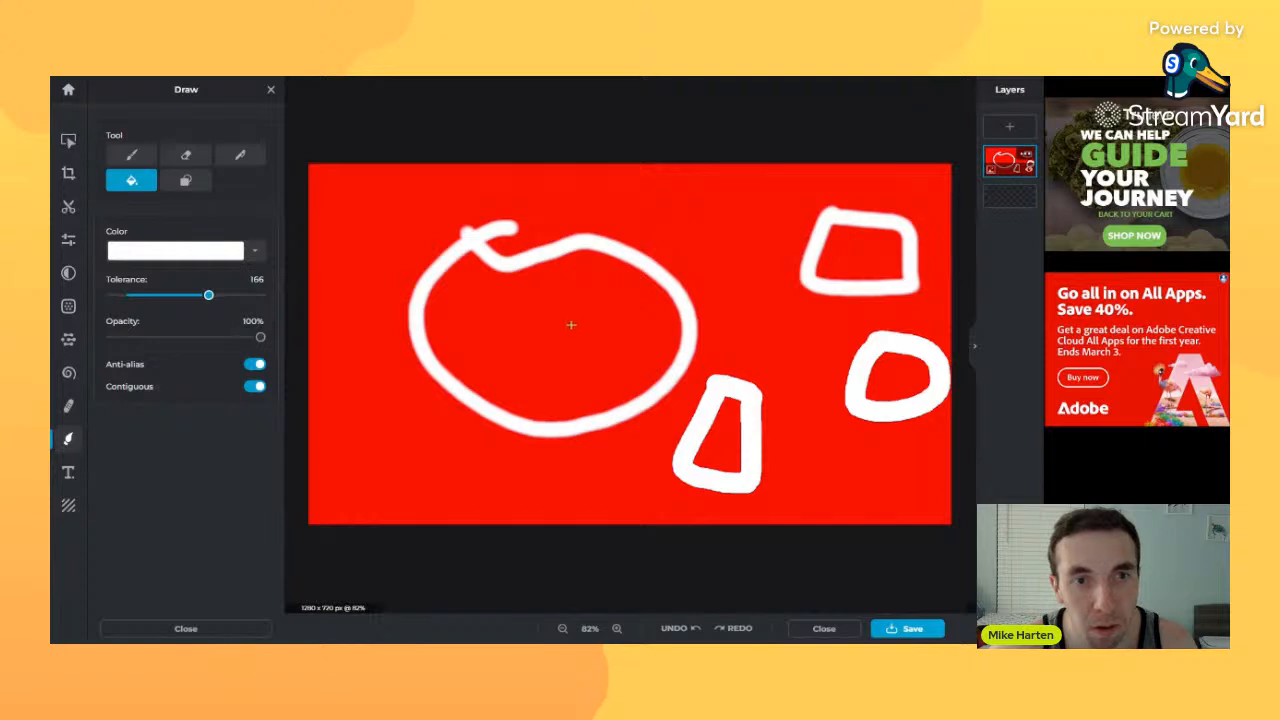
click(571, 325)
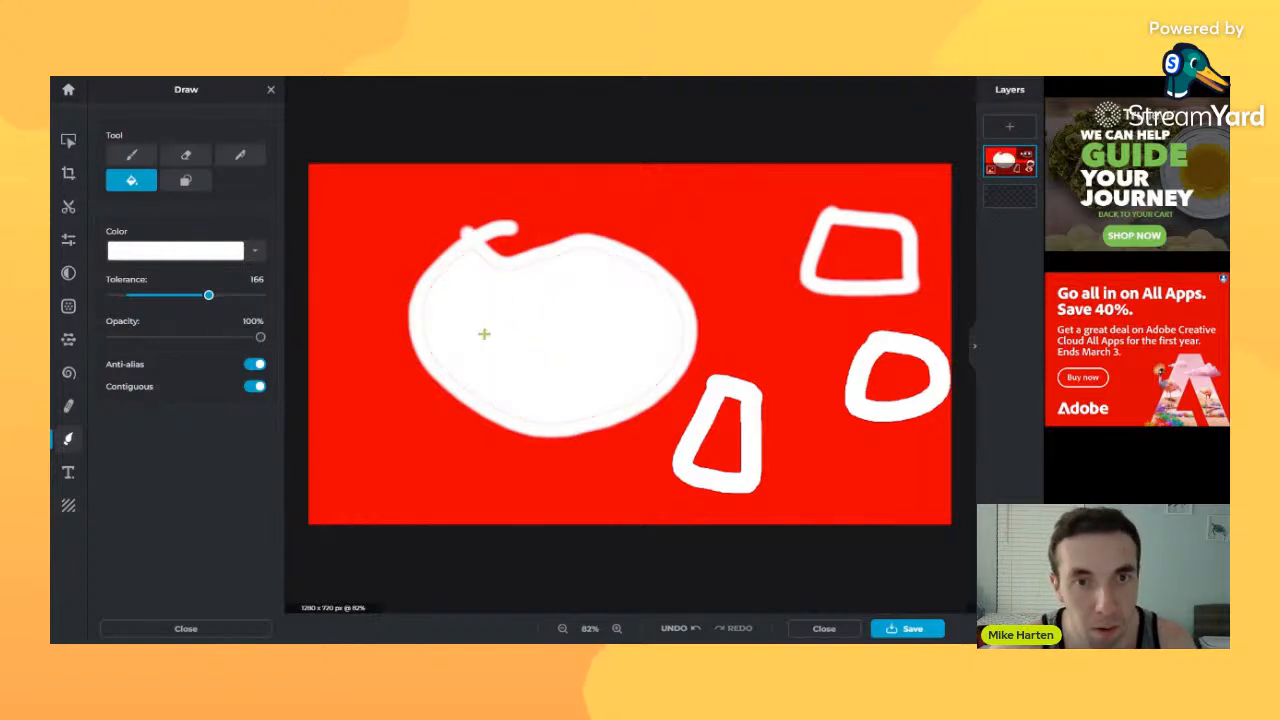
key(ctrl+z)
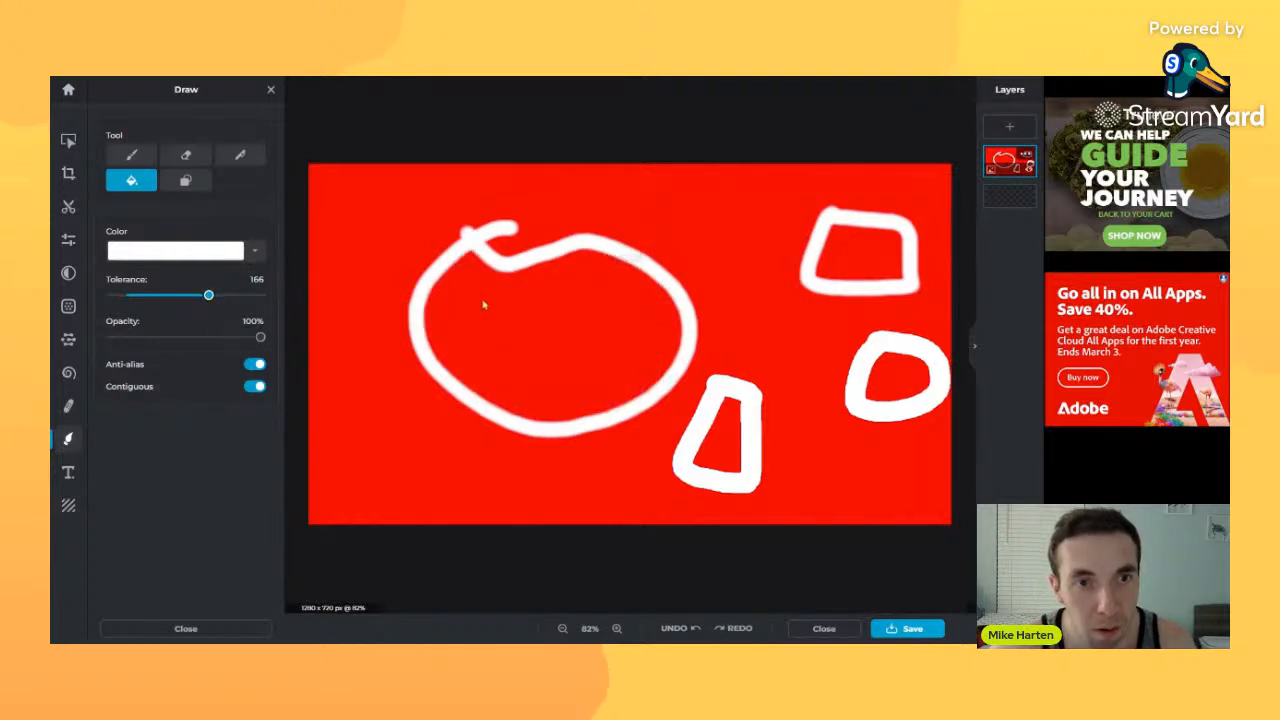
click(438, 304)
key(ctrl+z)
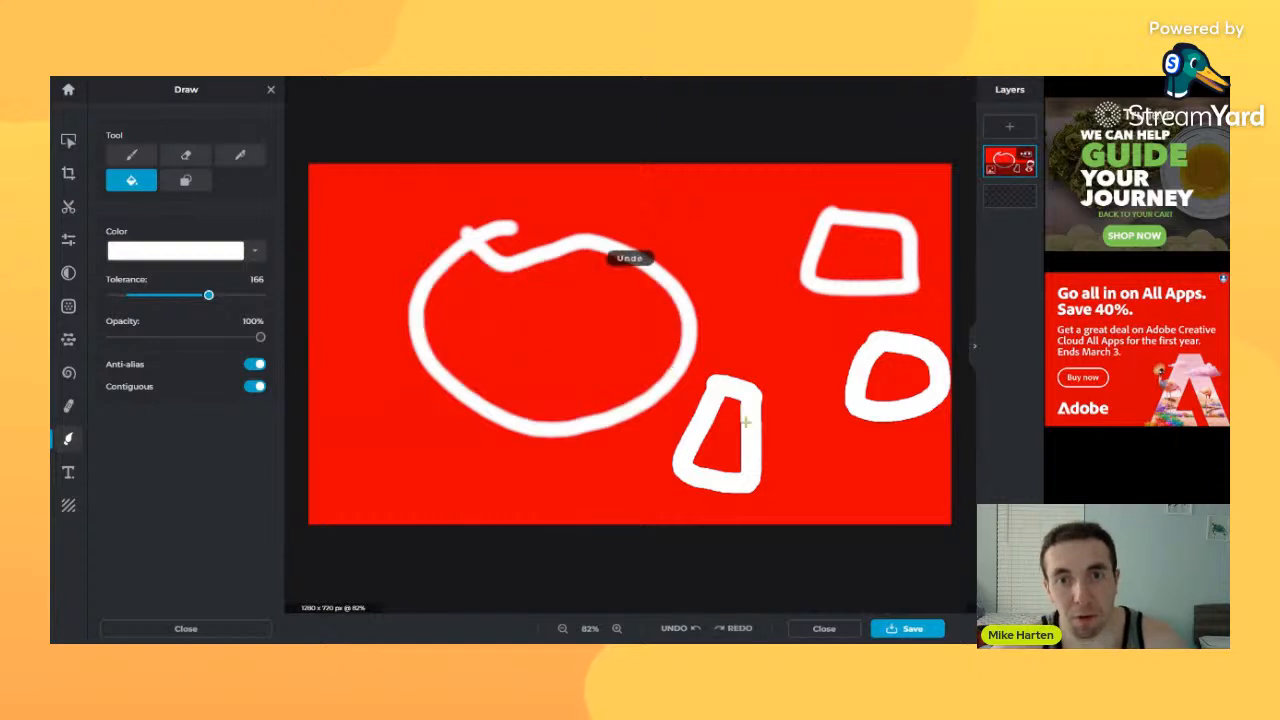
click(741, 440)
key(ctrl+z)
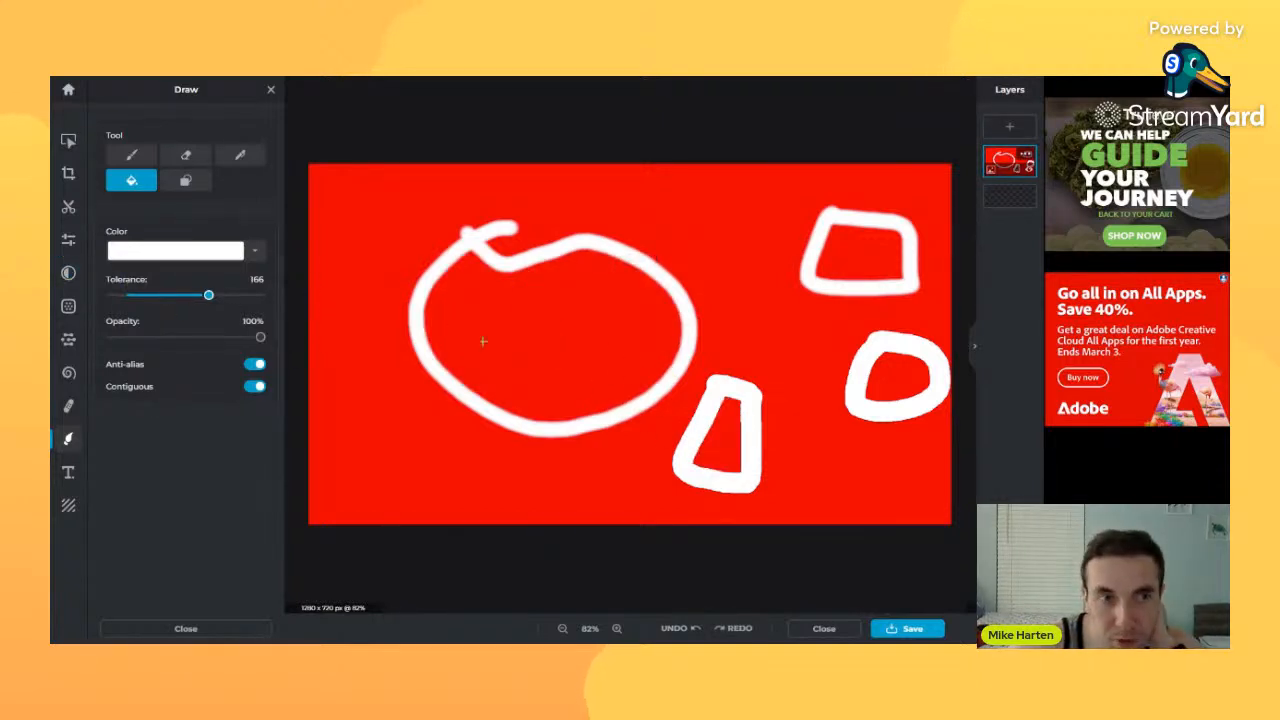
- Change the fill colour to blue #1F29E3 and recolour the trapezoid outline with it
click(257, 254)
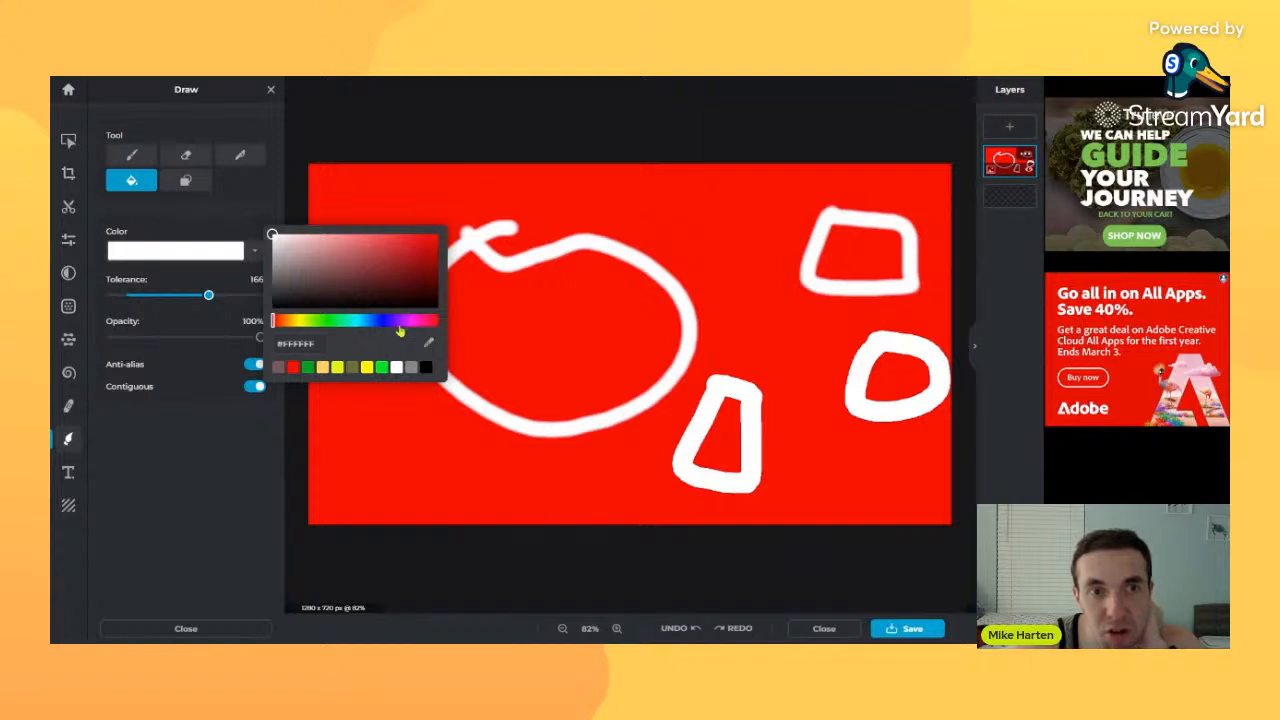
drag(428, 322, 384, 320)
drag(404, 249, 418, 245)
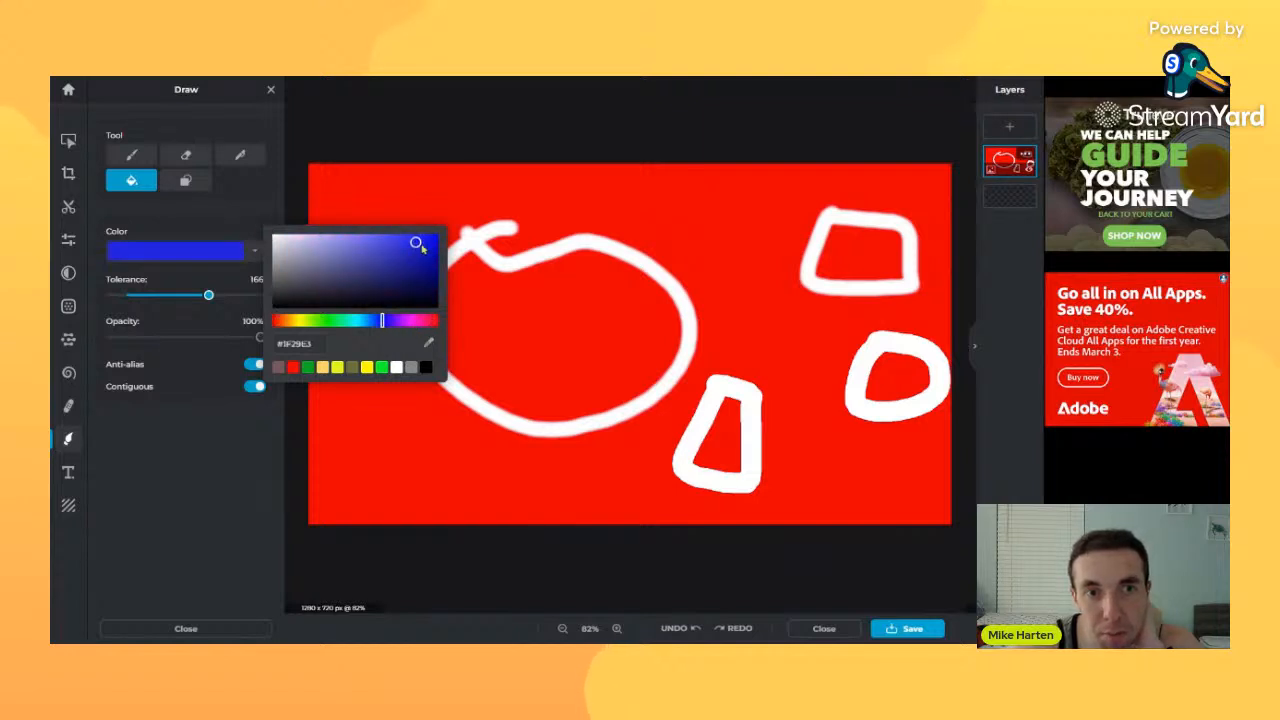
click(717, 425)
click(694, 421)
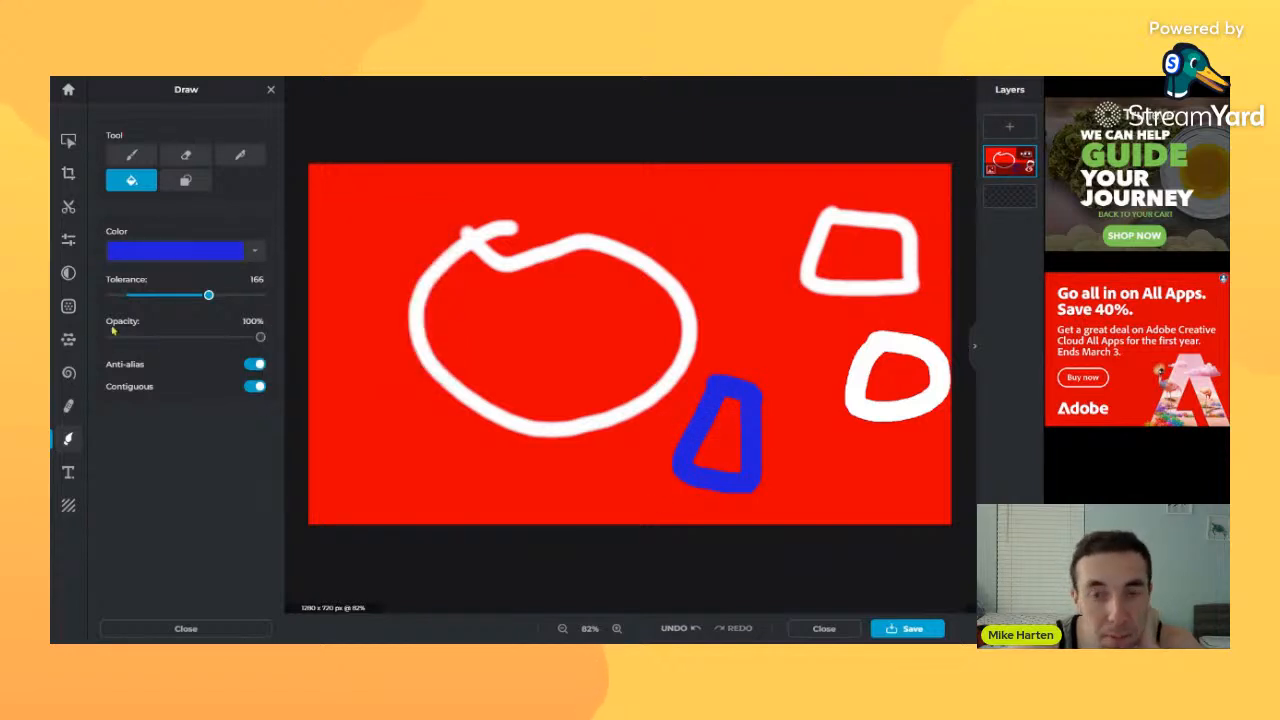
- Lower the fill opacity to 45% and apply the blue to the large loop and the upper-right four-sided outline
drag(256, 338, 178, 337)
click(512, 423)
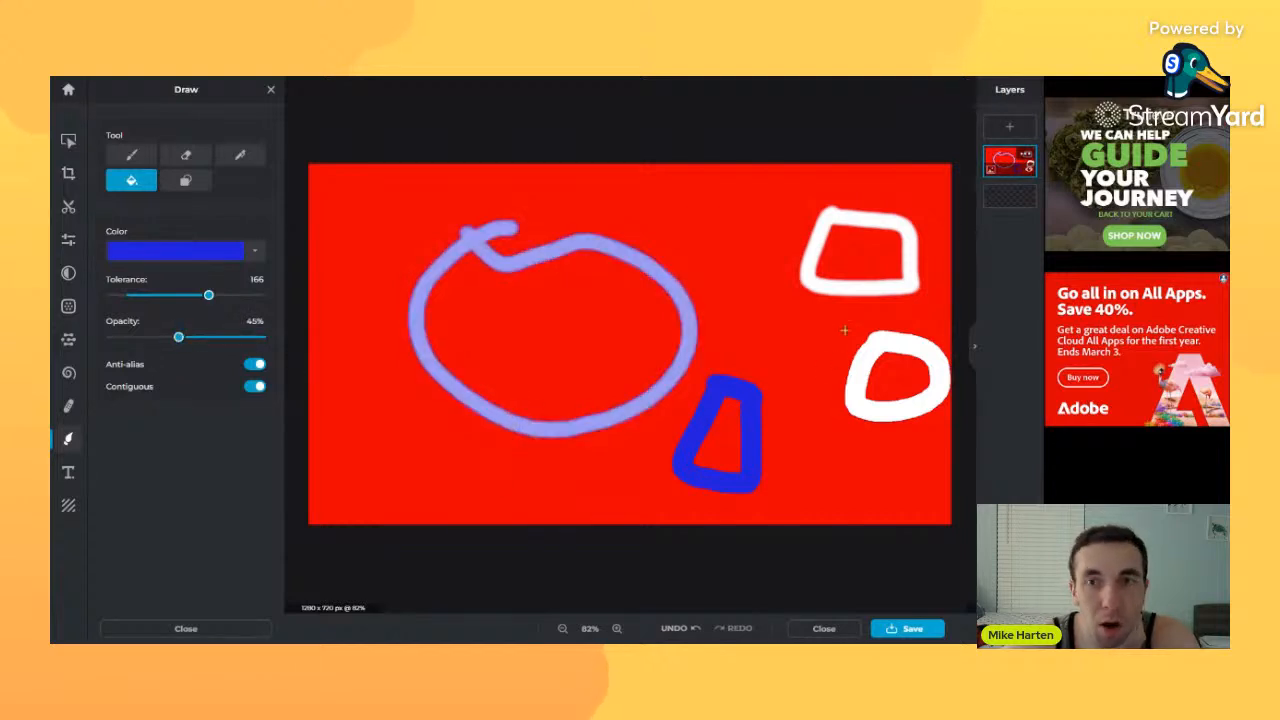
click(885, 291)
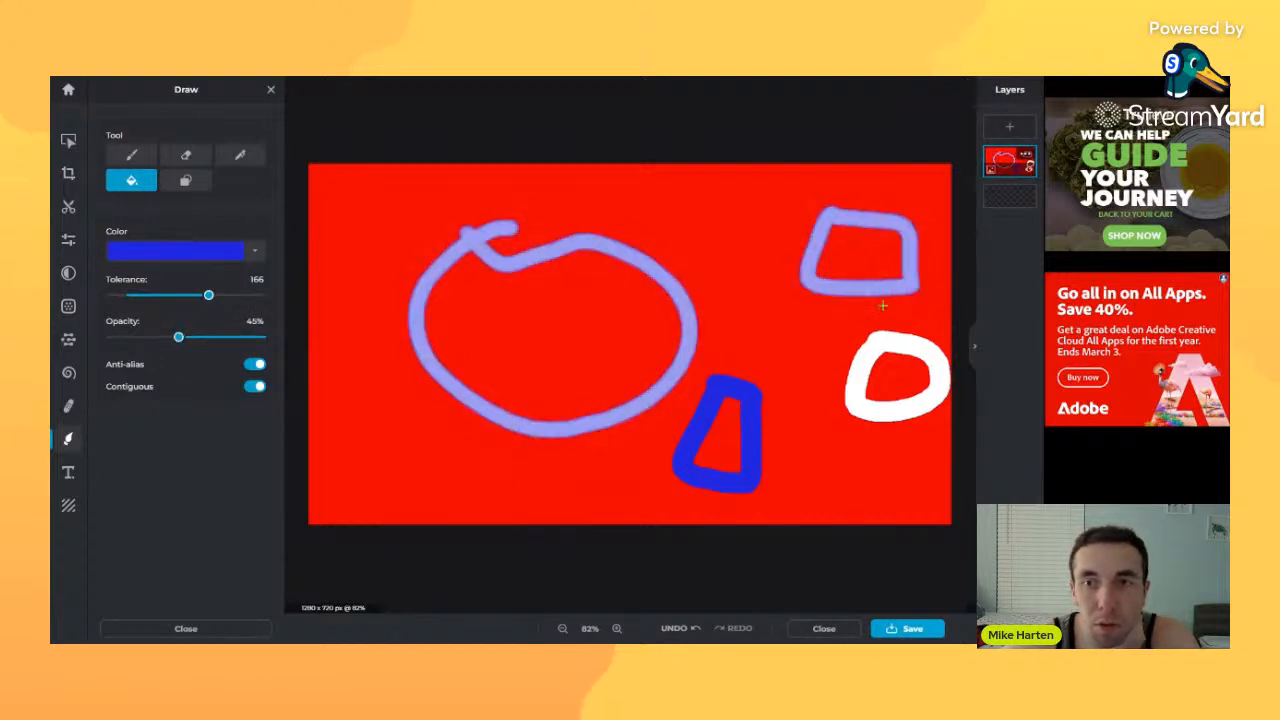
- Switch the fill colour to green #21DF14, undo the two translucent blue fills, and undo a test fill near the small ring
click(237, 262)
click(326, 321)
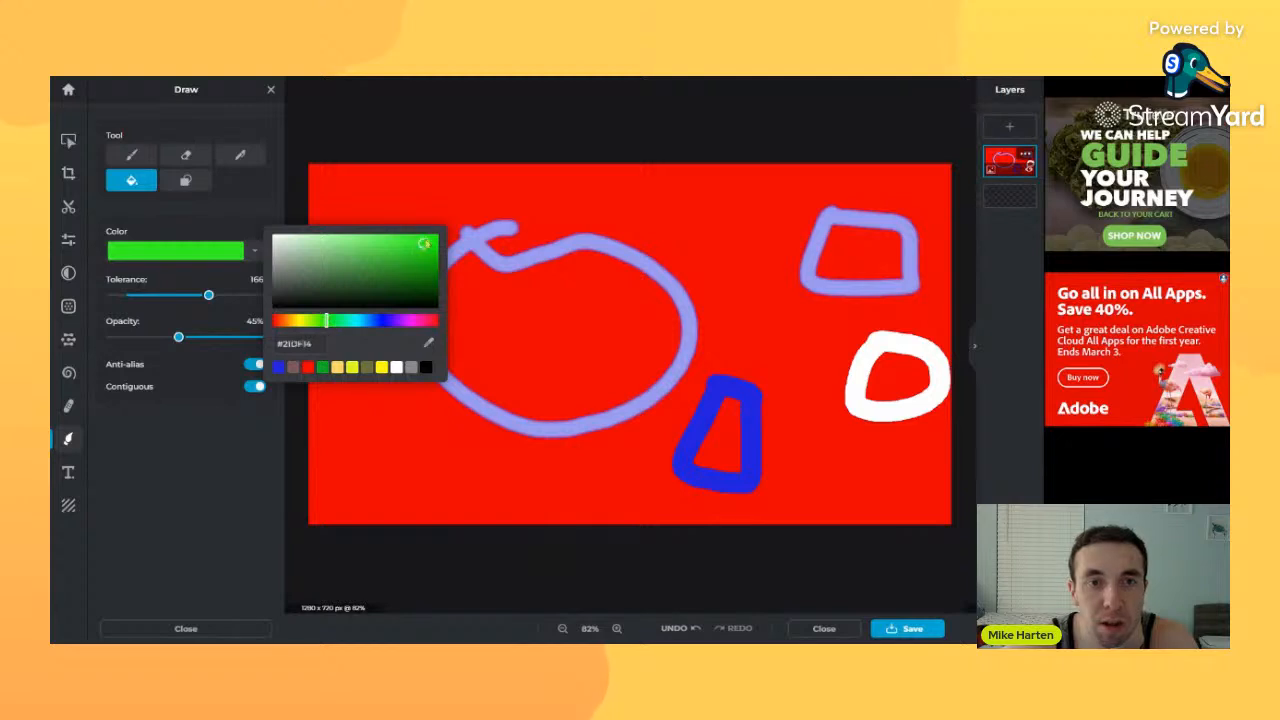
key(ctrl+z)
key(ctrl+z)
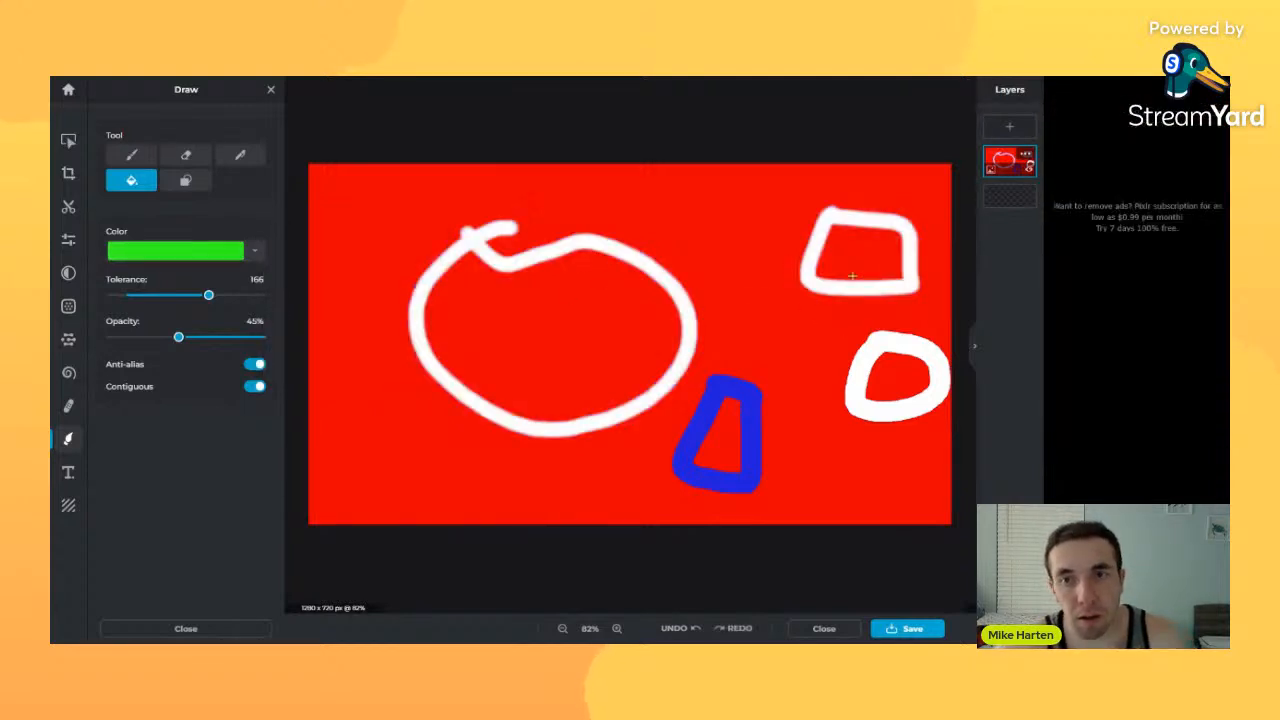
click(868, 327)
key(ctrl+z)
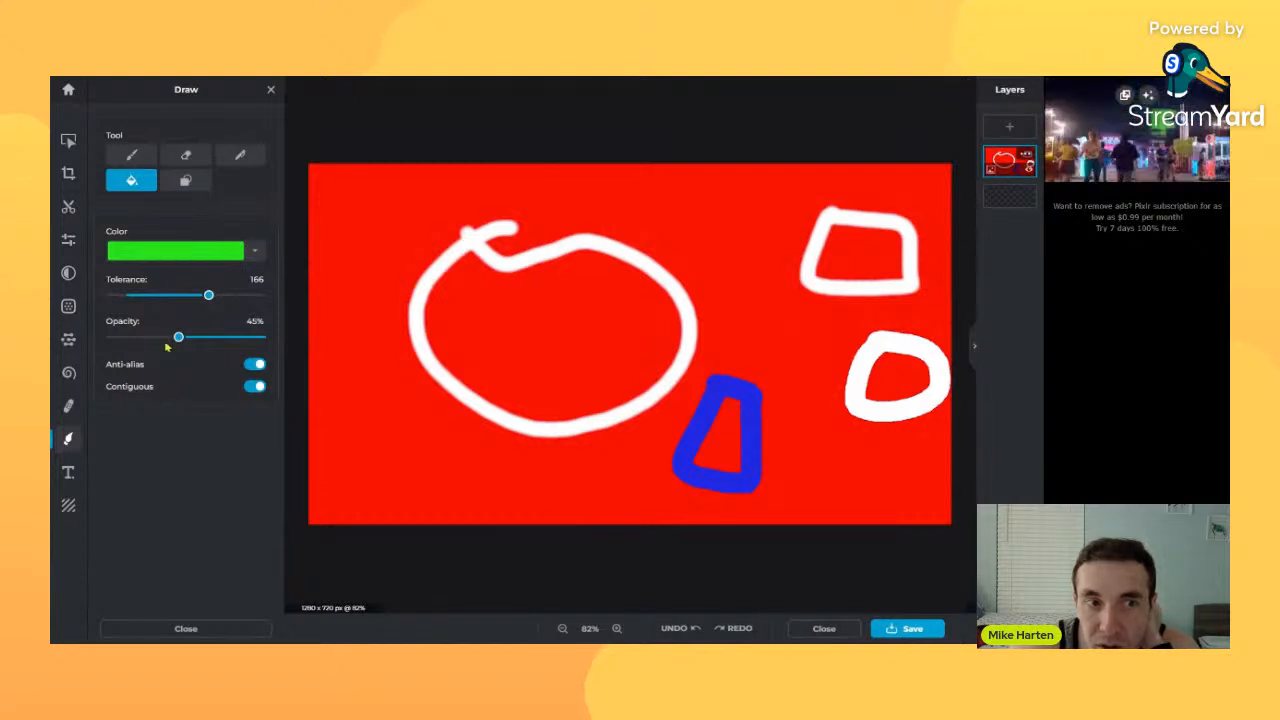
- Set the fill opacity to 52% with anti-aliasing off, and test green fills on the white outlines, undoing each one
drag(178, 337, 190, 337)
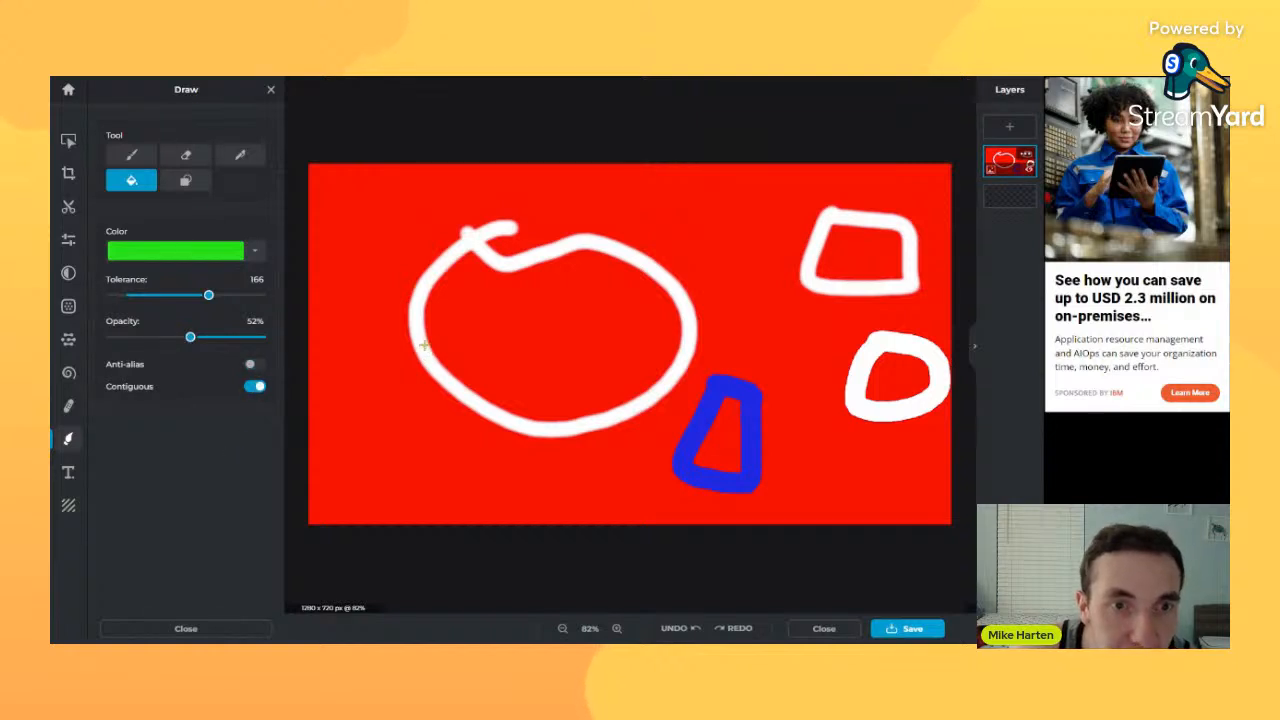
click(454, 260)
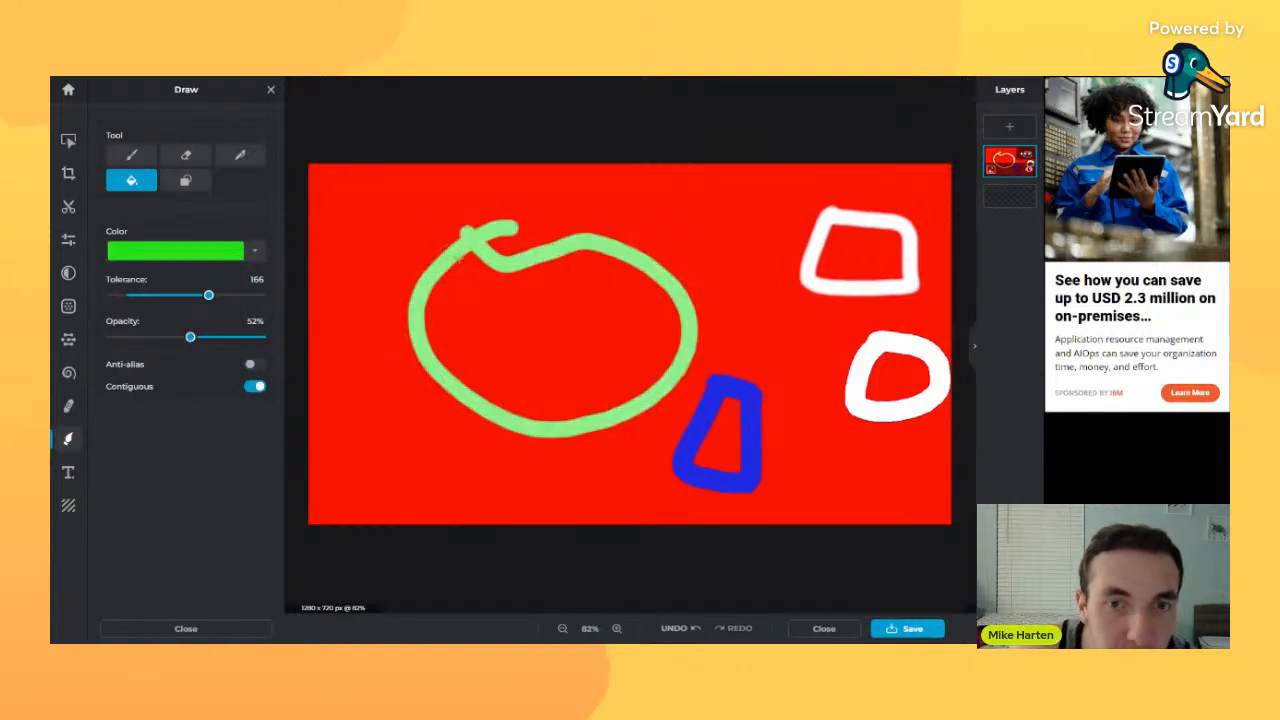
key(ctrl+z)
key(ctrl+z)
key(ctrl+z)
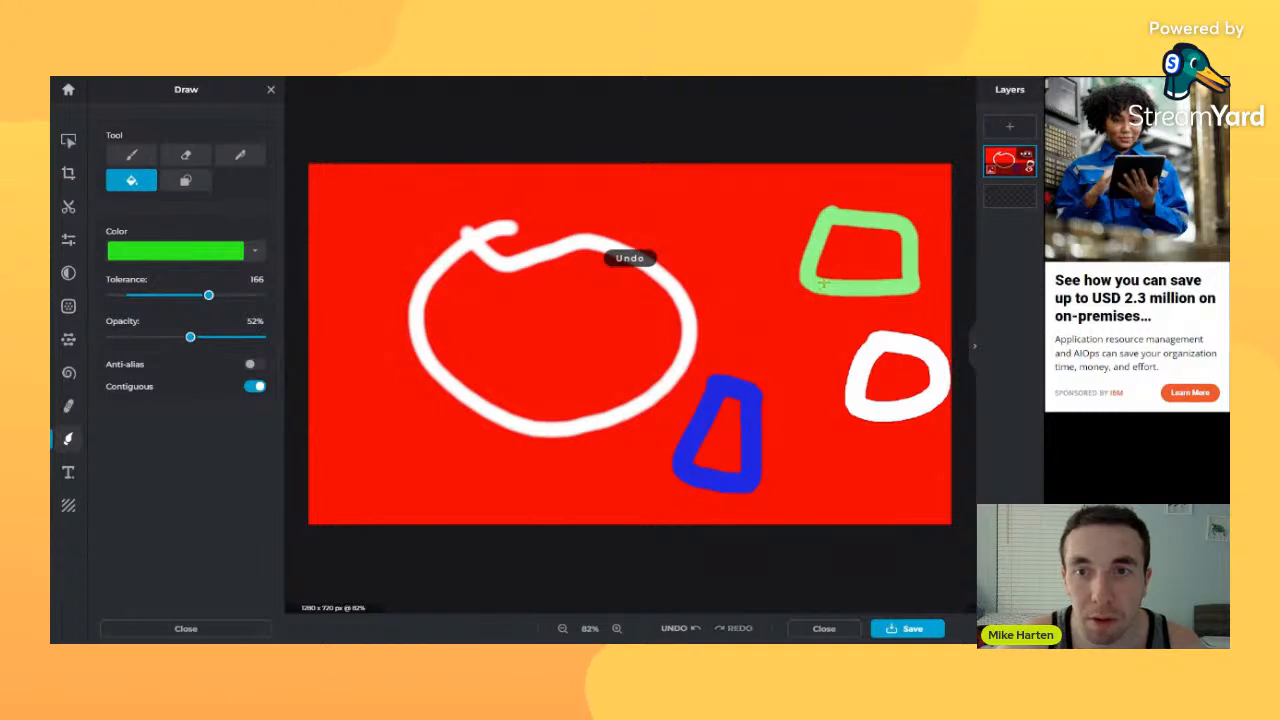
click(650, 272)
key(ctrl+z)
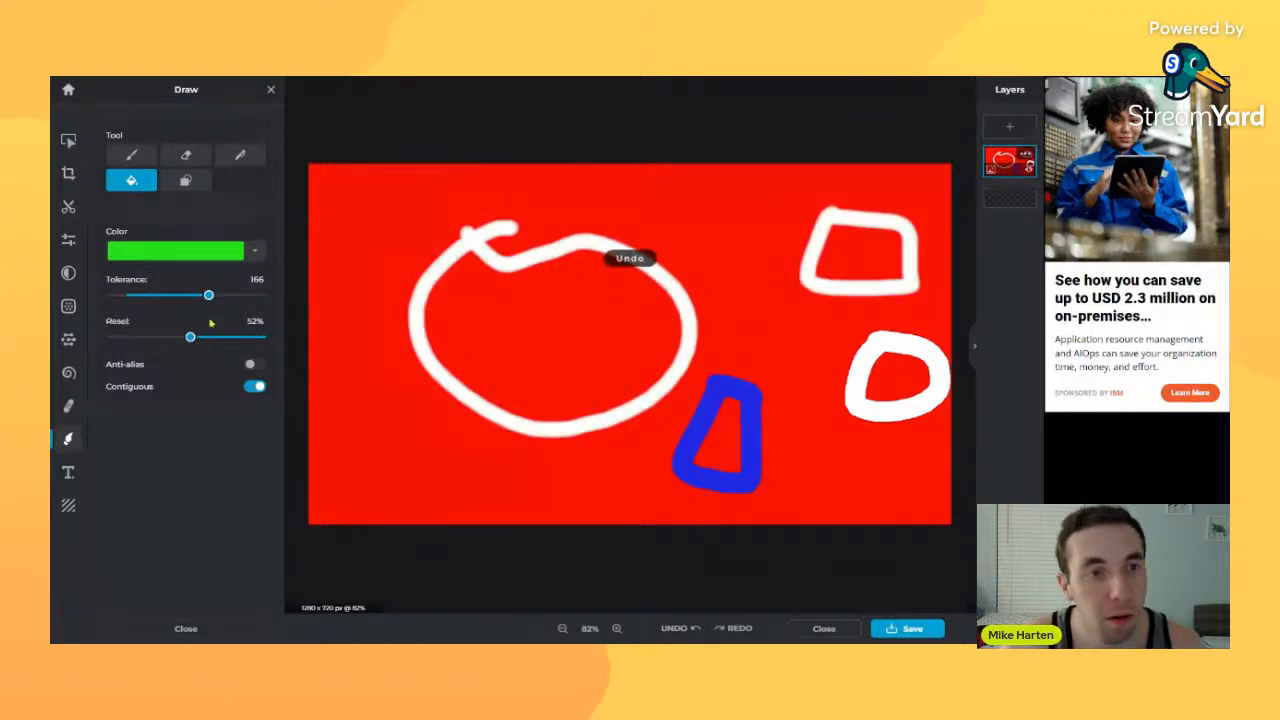
- Turn on anti-aliasing, turn off Contiguous, and test 52% green fills on the white outlines and the red background, undoing each one
click(251, 366)
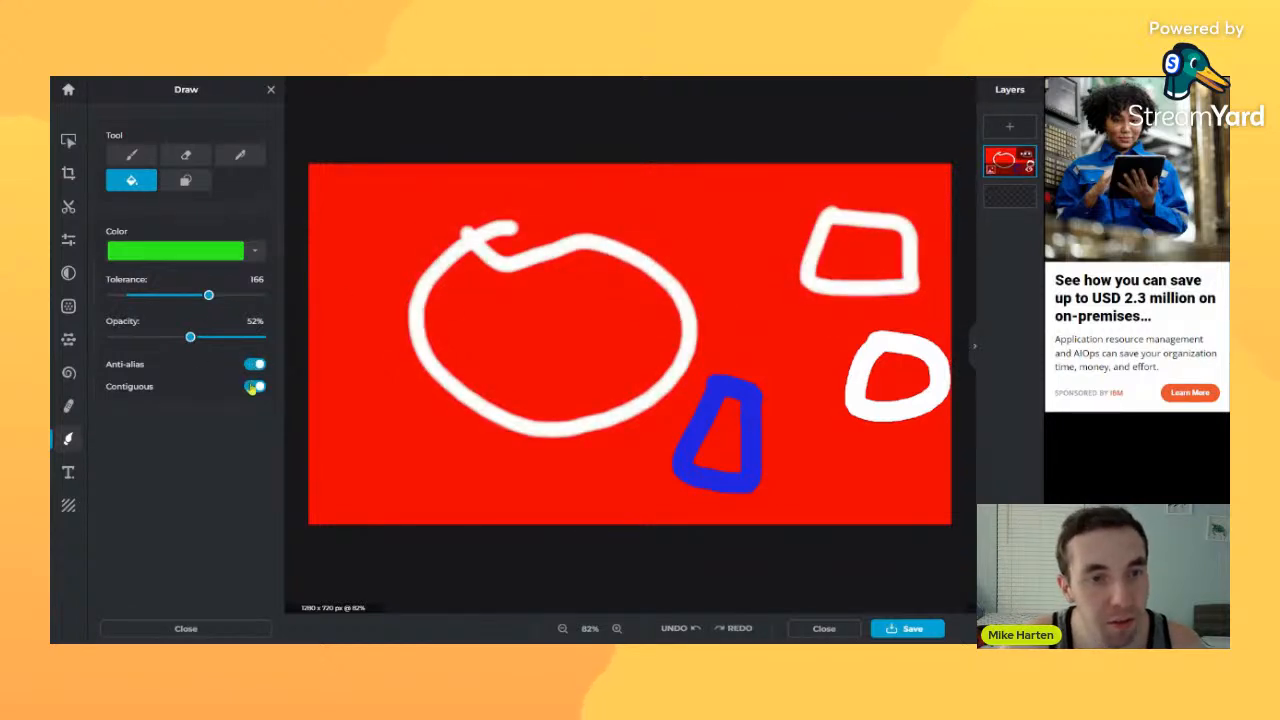
click(455, 385)
key(ctrl+z)
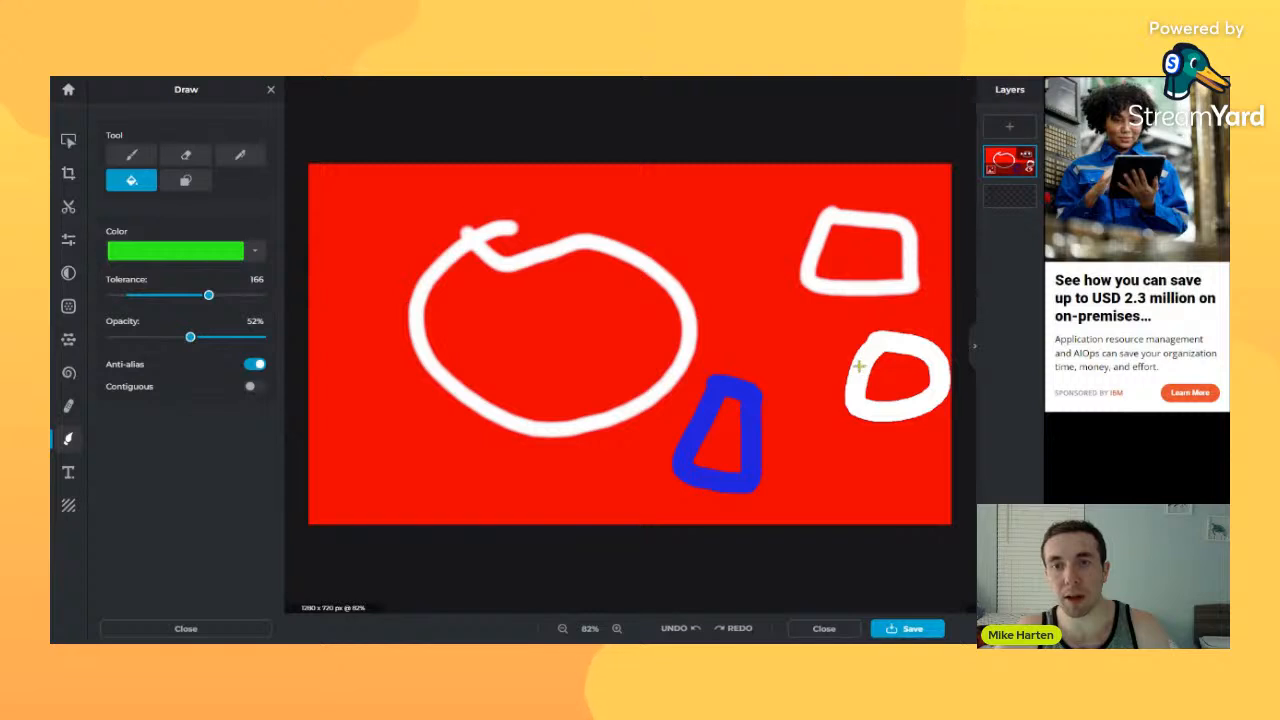
click(858, 366)
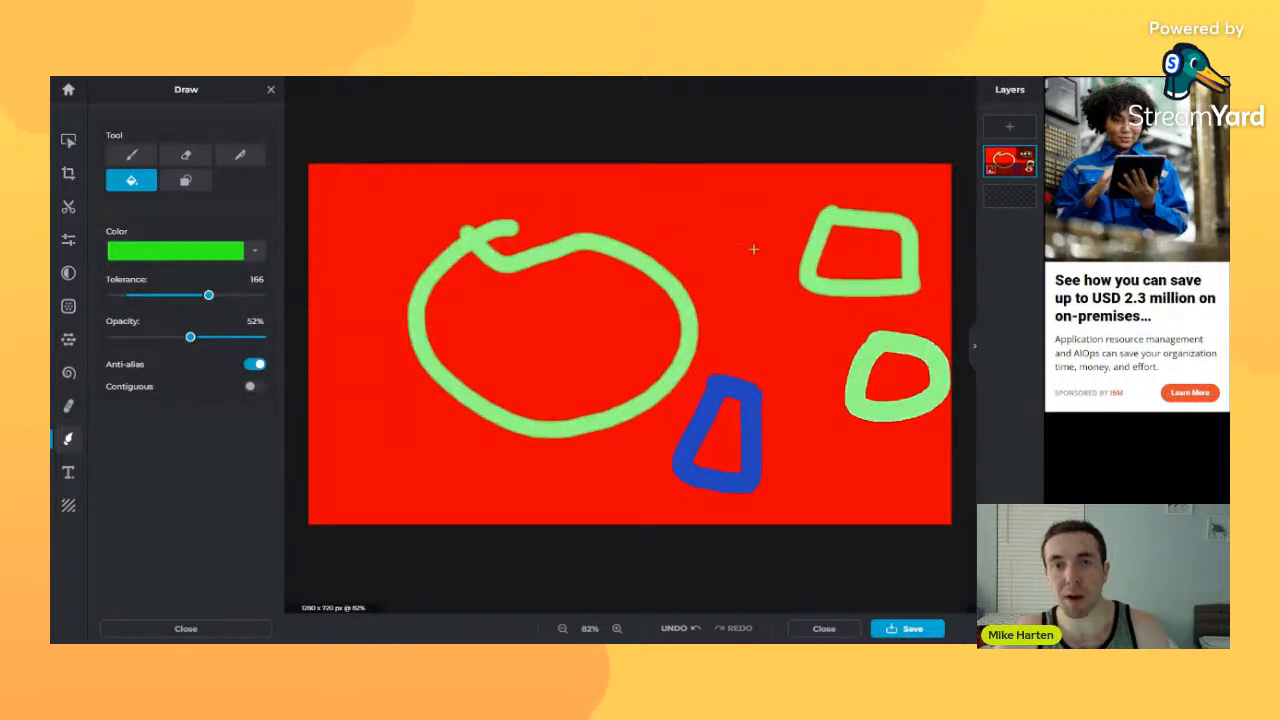
key(ctrl+z)
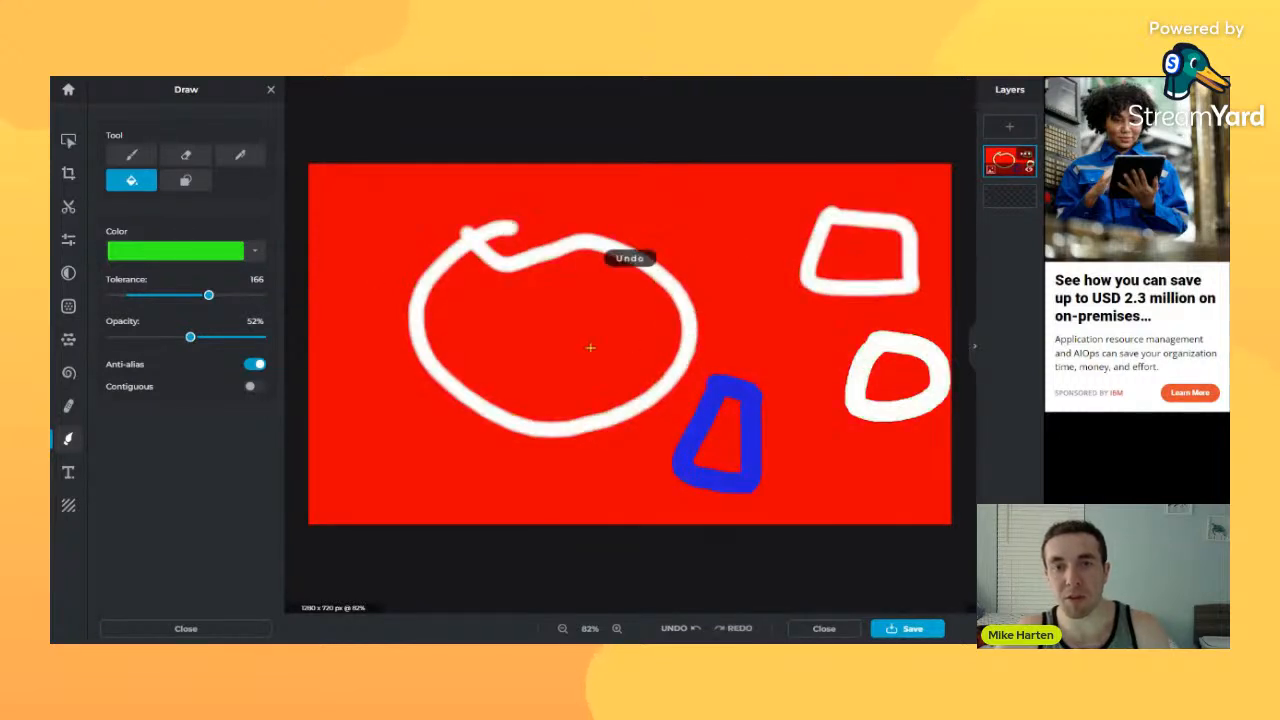
click(582, 326)
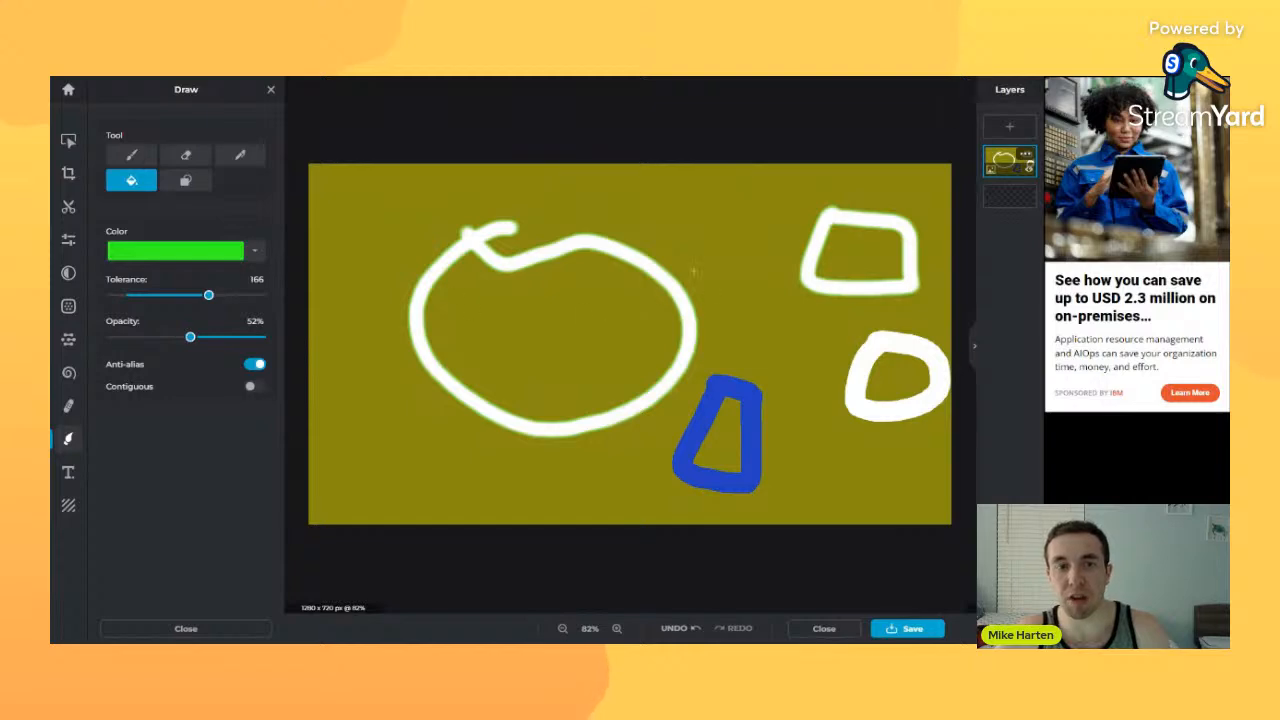
key(ctrl+z)
- Set the fill opacity to 100%, undo a green test fill, and fill only the large loop's interior with Contiguous on
drag(190, 337, 262, 338)
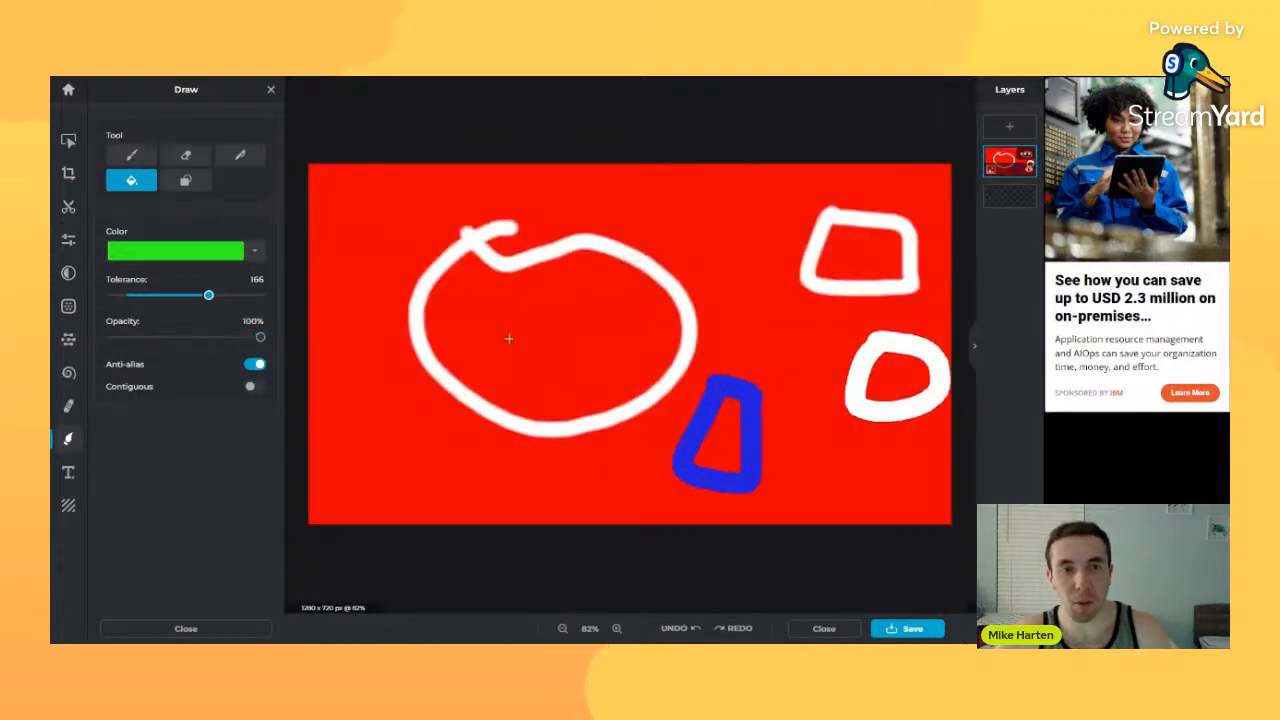
click(584, 334)
key(ctrl+z)
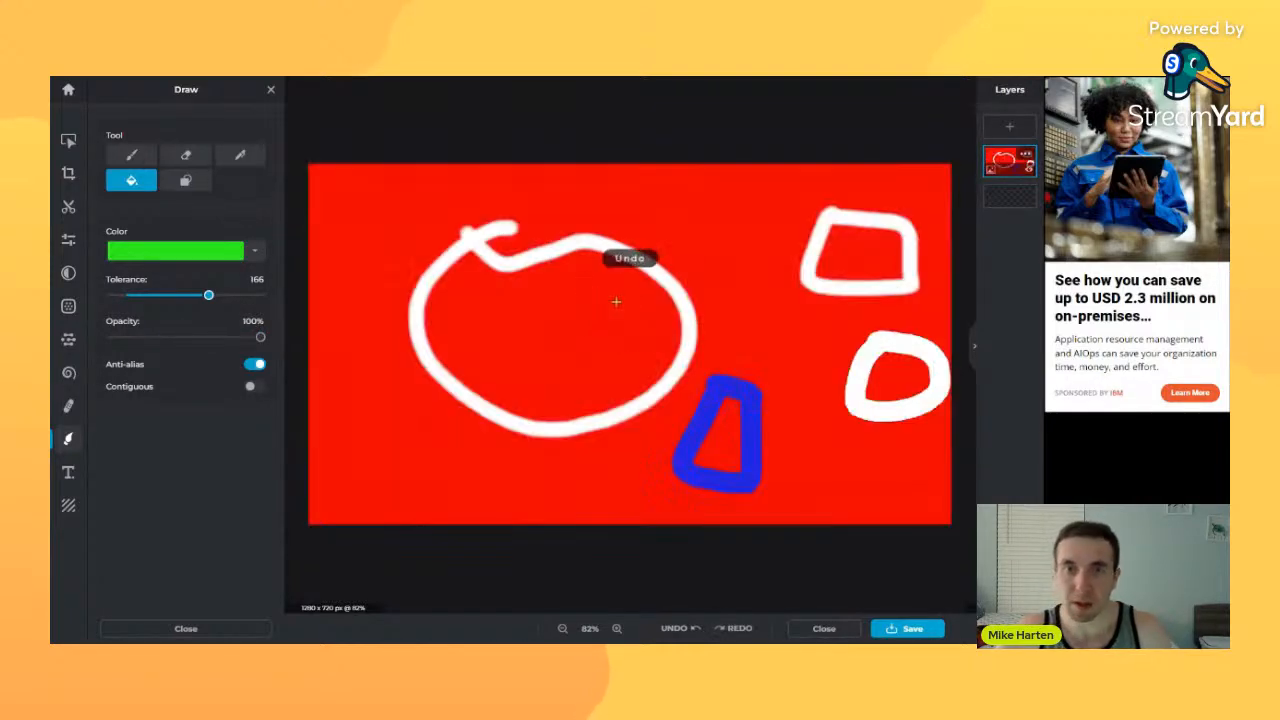
click(250, 388)
click(510, 351)
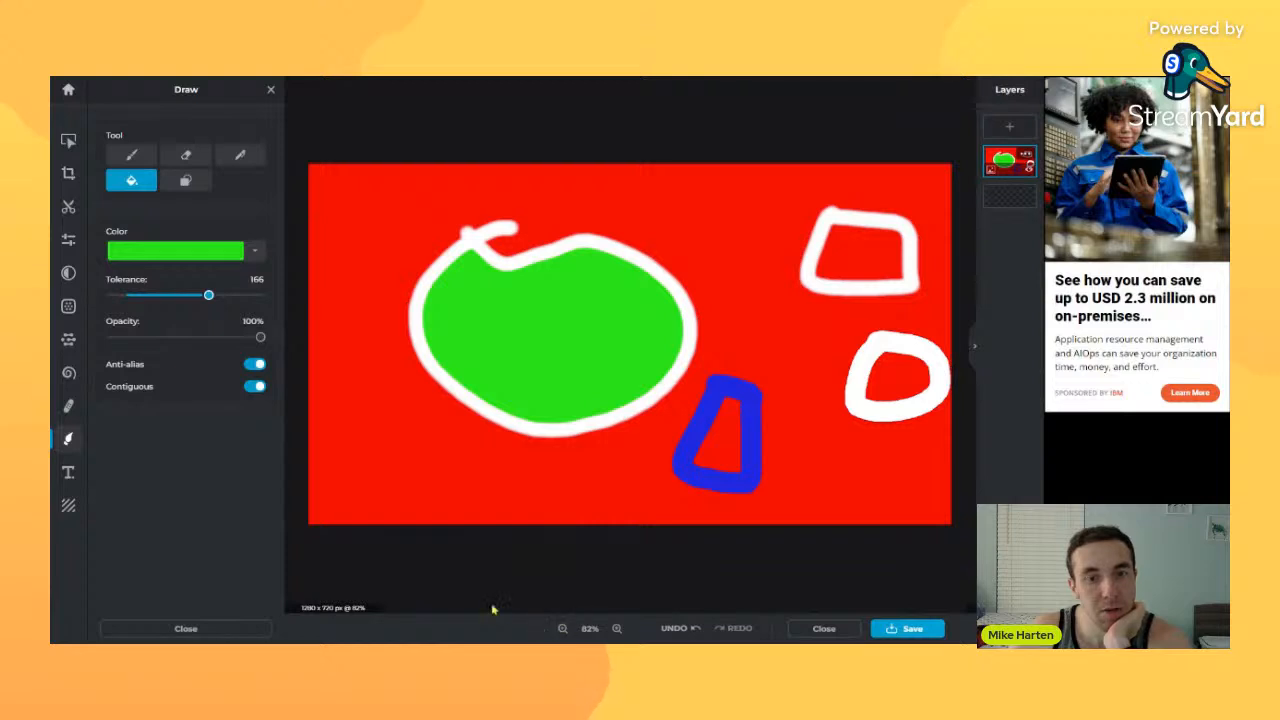
- Undo the green fill and all the drawn outlines to get back to the plain red canvas
key(ctrl+z)
key(ctrl+z)
key(ctrl+z)
key(ctrl+z)
key(ctrl+z)
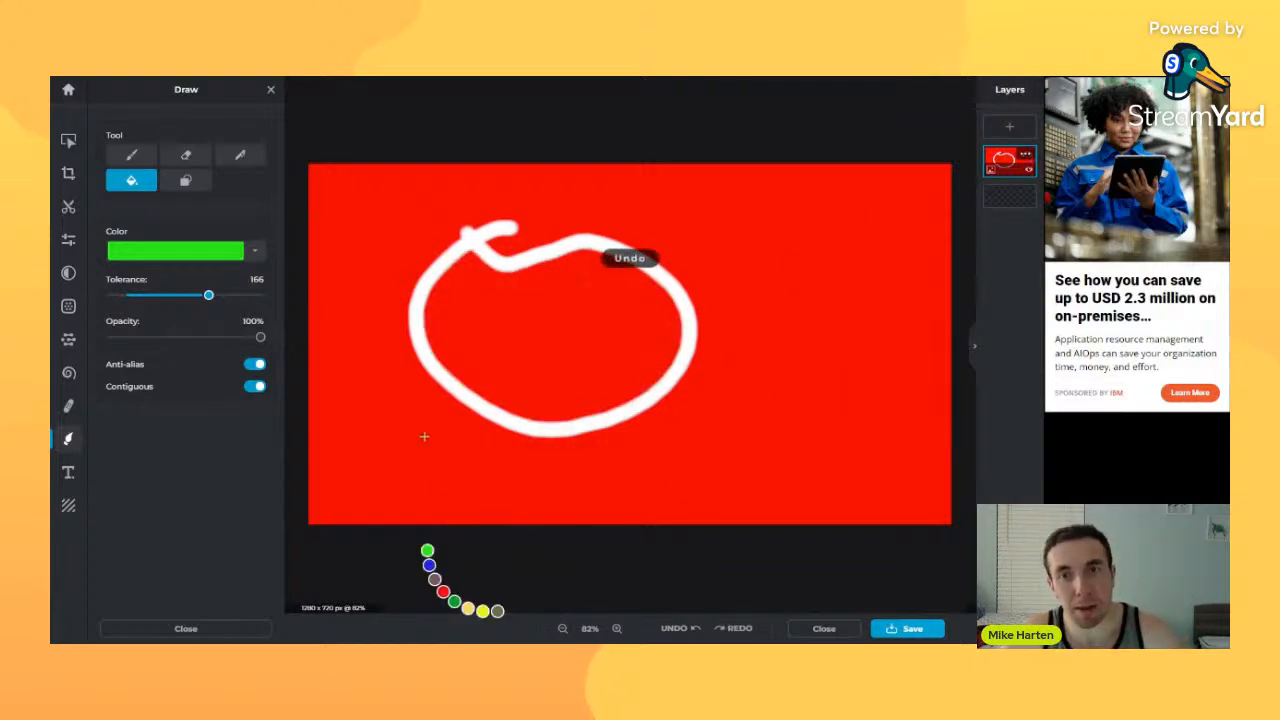
- Brush a long winding closed outline in white at 20 px and a small open U-shaped curve near the lower-right corner
click(131, 155)
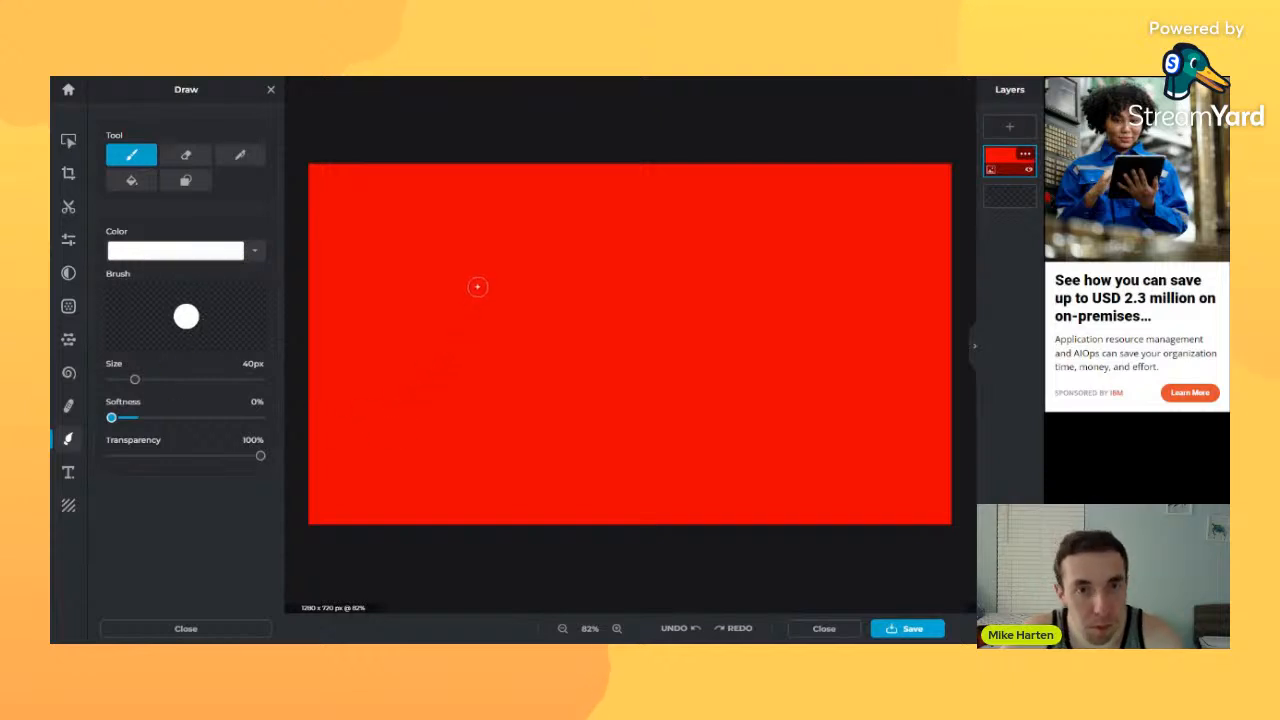
drag(135, 380, 123, 380)
mouse_move(338, 191)
mouse_down()
mouse_move(657, 199)
mouse_move(718, 216)
mouse_move(706, 256)
mouse_move(639, 264)
mouse_move(493, 242)
mouse_move(434, 261)
mouse_move(423, 307)
mouse_move(640, 309)
mouse_move(676, 354)
mouse_move(460, 415)
mouse_move(463, 465)
mouse_move(656, 427)
mouse_move(729, 439)
mouse_move(734, 292)
mouse_move(816, 334)
mouse_move(811, 270)
mouse_move(769, 235)
mouse_move(795, 211)
mouse_move(819, 228)
mouse_move(799, 242)
mouse_move(838, 260)
mouse_move(843, 296)
mouse_move(815, 371)
mouse_move(772, 380)
mouse_move(751, 469)
mouse_move(706, 491)
mouse_move(637, 462)
mouse_move(500, 510)
mouse_move(440, 498)
mouse_move(395, 466)
mouse_move(395, 385)
mouse_move(352, 354)
mouse_move(345, 316)
mouse_move(374, 352)
mouse_move(426, 369)
mouse_move(572, 360)
mouse_move(592, 348)
mouse_move(406, 346)
mouse_move(387, 318)
mouse_move(386, 260)
mouse_move(419, 232)
mouse_move(485, 220)
mouse_move(672, 241)
mouse_move(684, 231)
mouse_move(600, 222)
mouse_move(680, 243)
mouse_move(686, 226)
mouse_move(416, 217)
mouse_move(360, 236)
mouse_move(366, 258)
mouse_move(342, 264)
mouse_move(324, 226)
mouse_move(336, 190)
mouse_up()
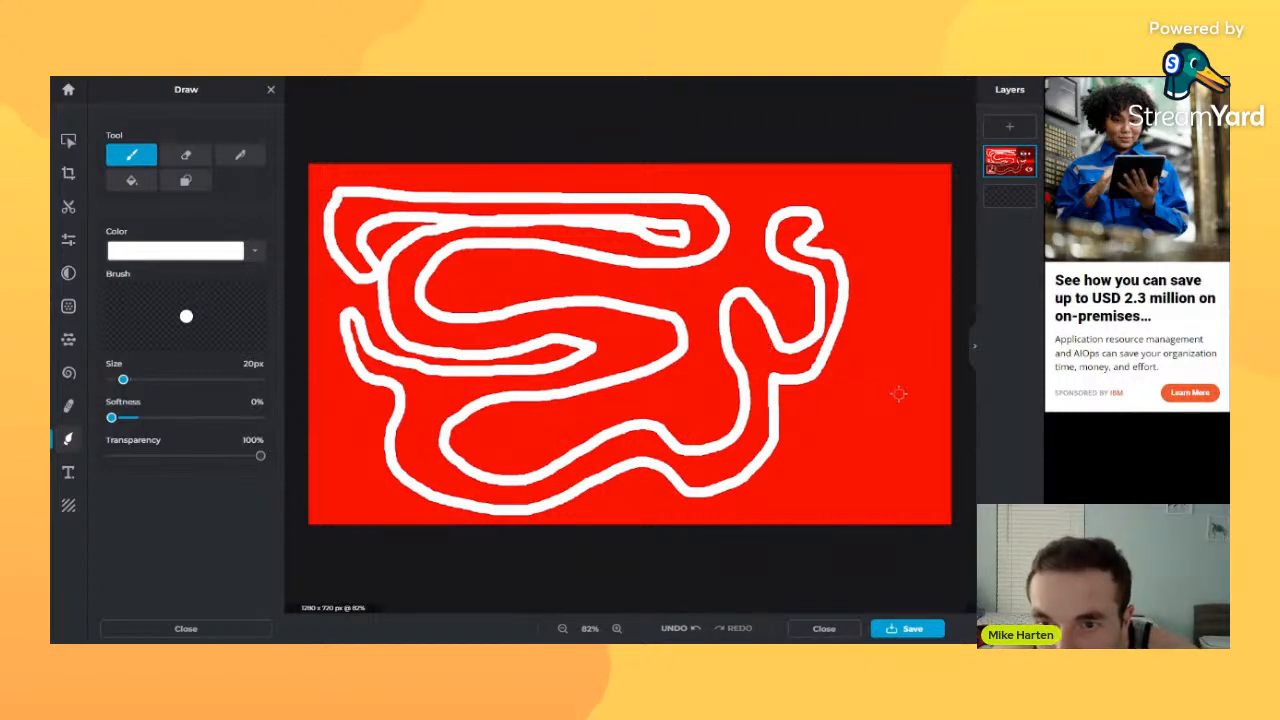
mouse_move(878, 388)
mouse_down()
mouse_move(841, 437)
mouse_move(805, 440)
mouse_move(800, 472)
mouse_move(849, 498)
mouse_move(891, 475)
mouse_move(912, 411)
mouse_up()
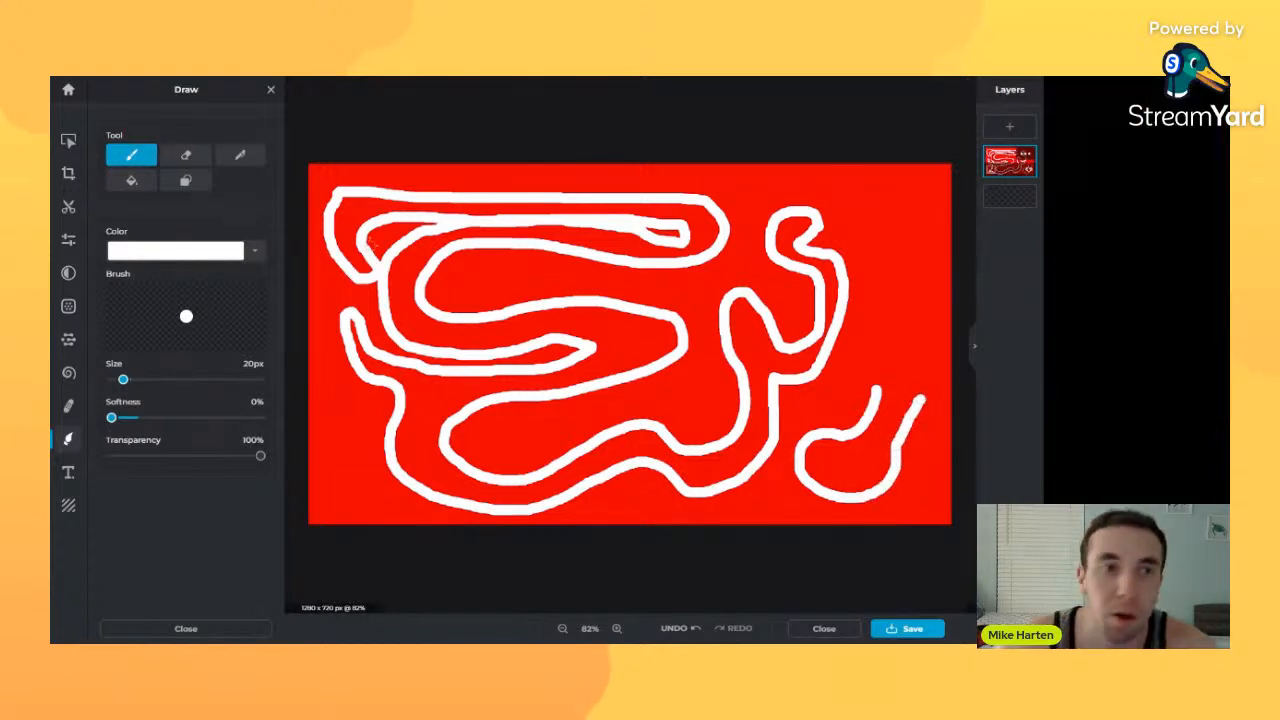
- Set the fill colour to beige #F2D395 and fill the winding outline's interior and the open U-shaped curve with Contiguous on
click(131, 180)
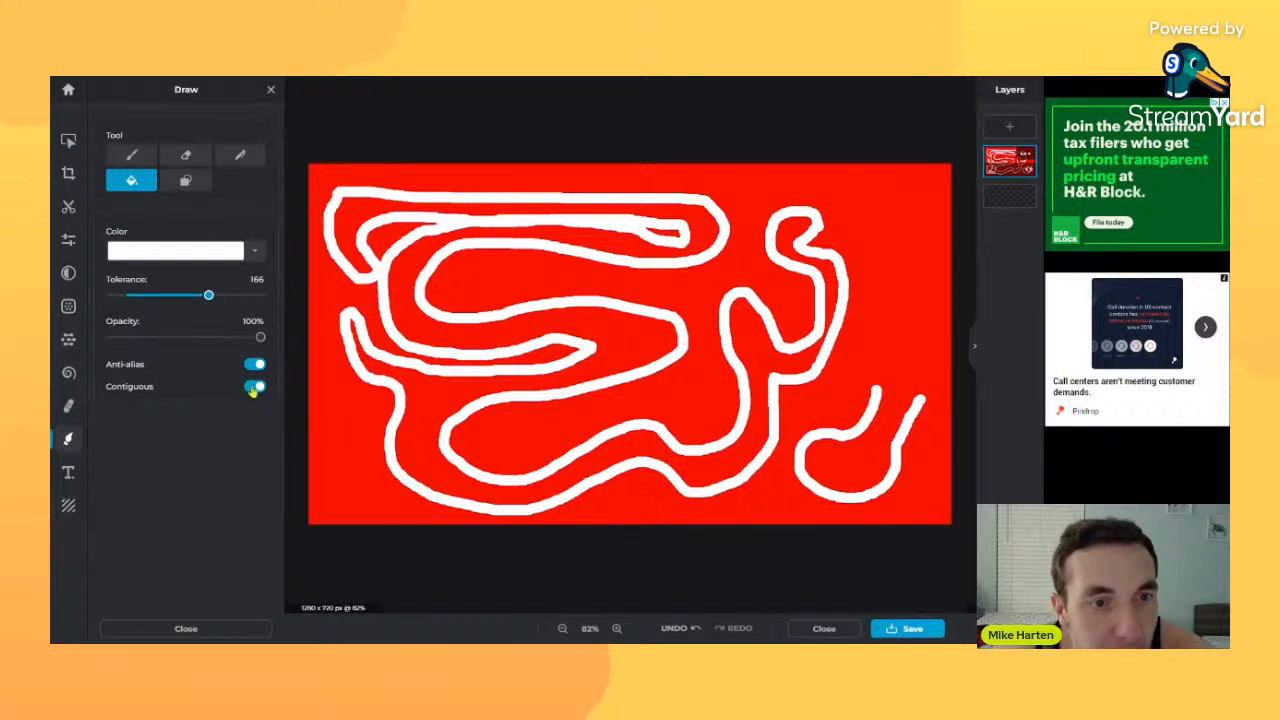
click(245, 260)
drag(298, 322, 290, 322)
drag(380, 251, 336, 238)
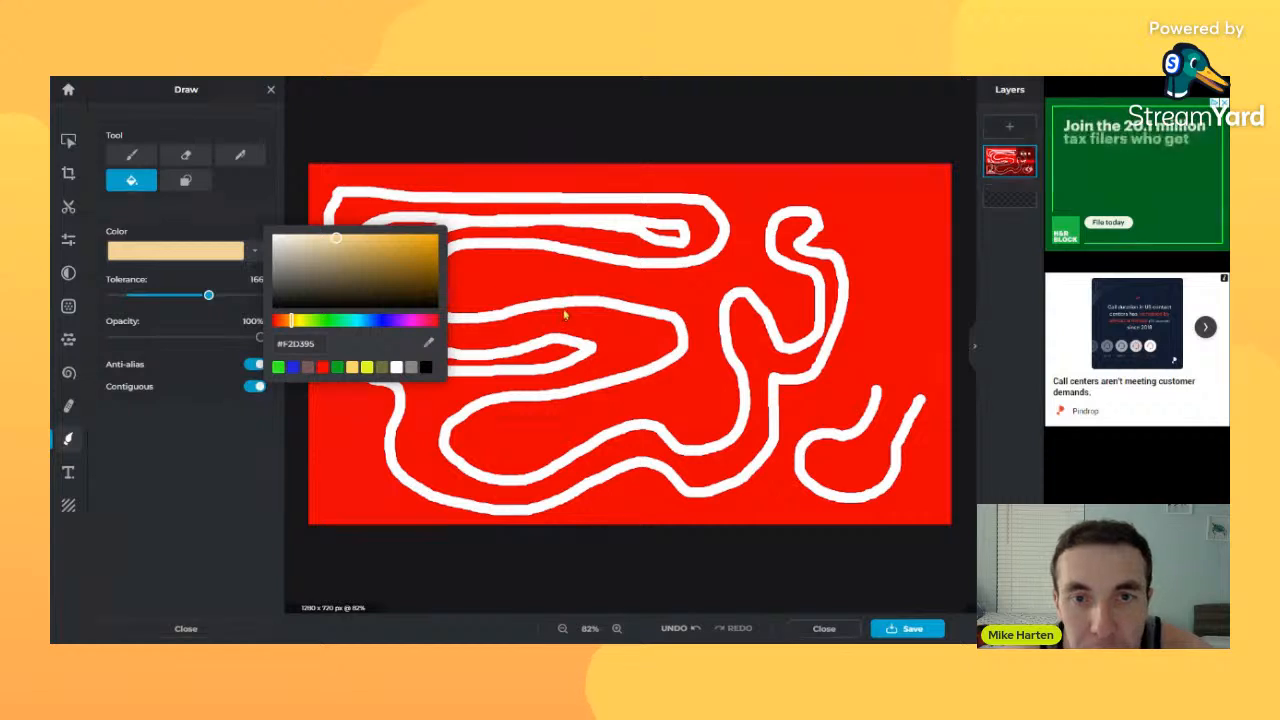
click(565, 315)
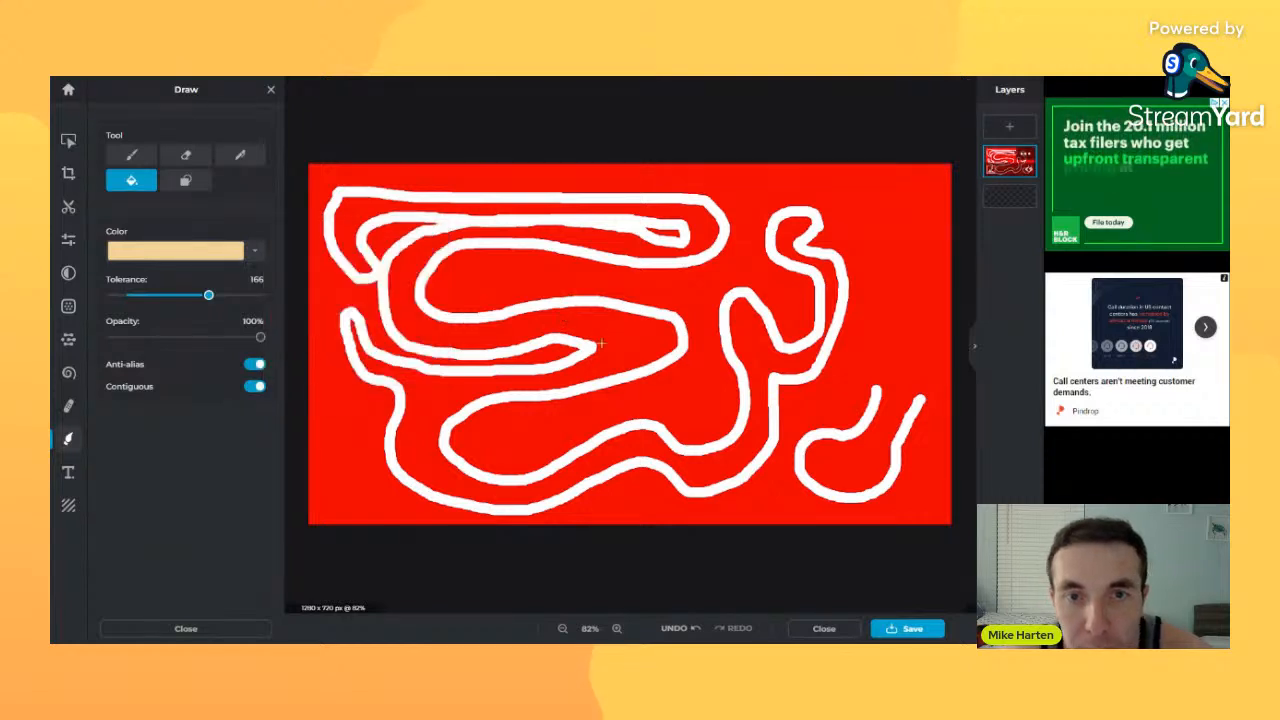
click(416, 321)
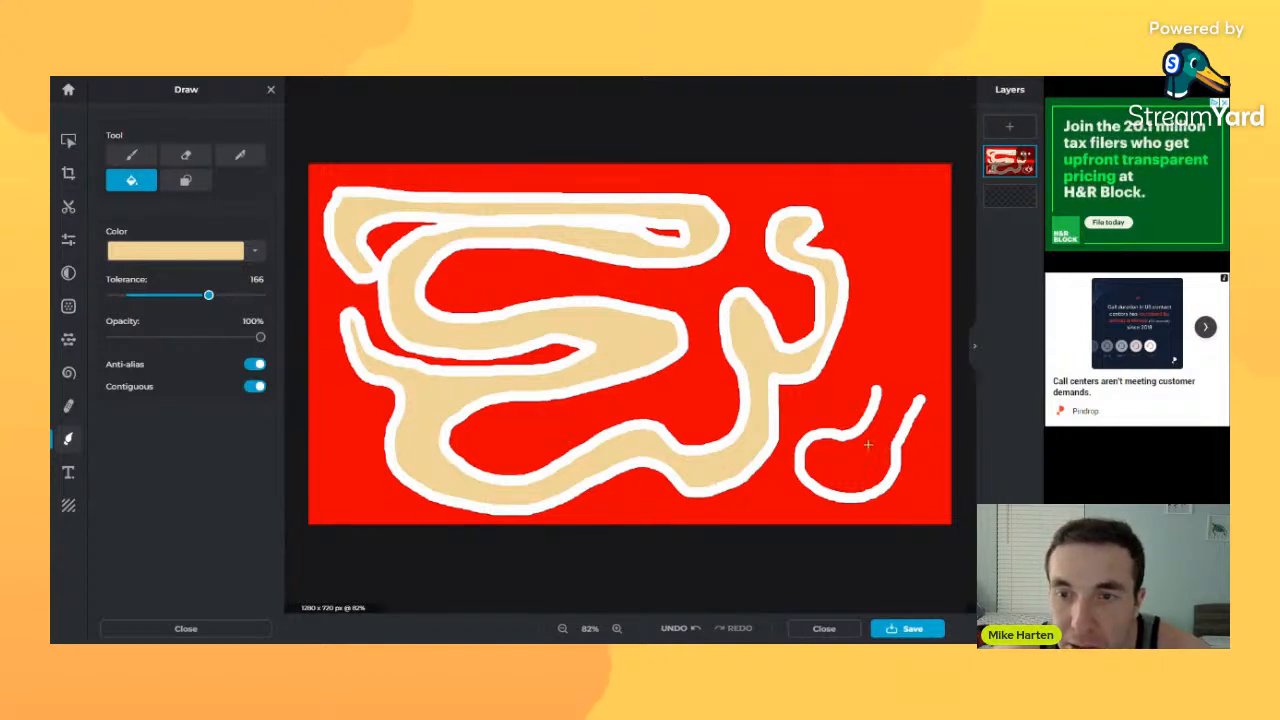
click(837, 465)
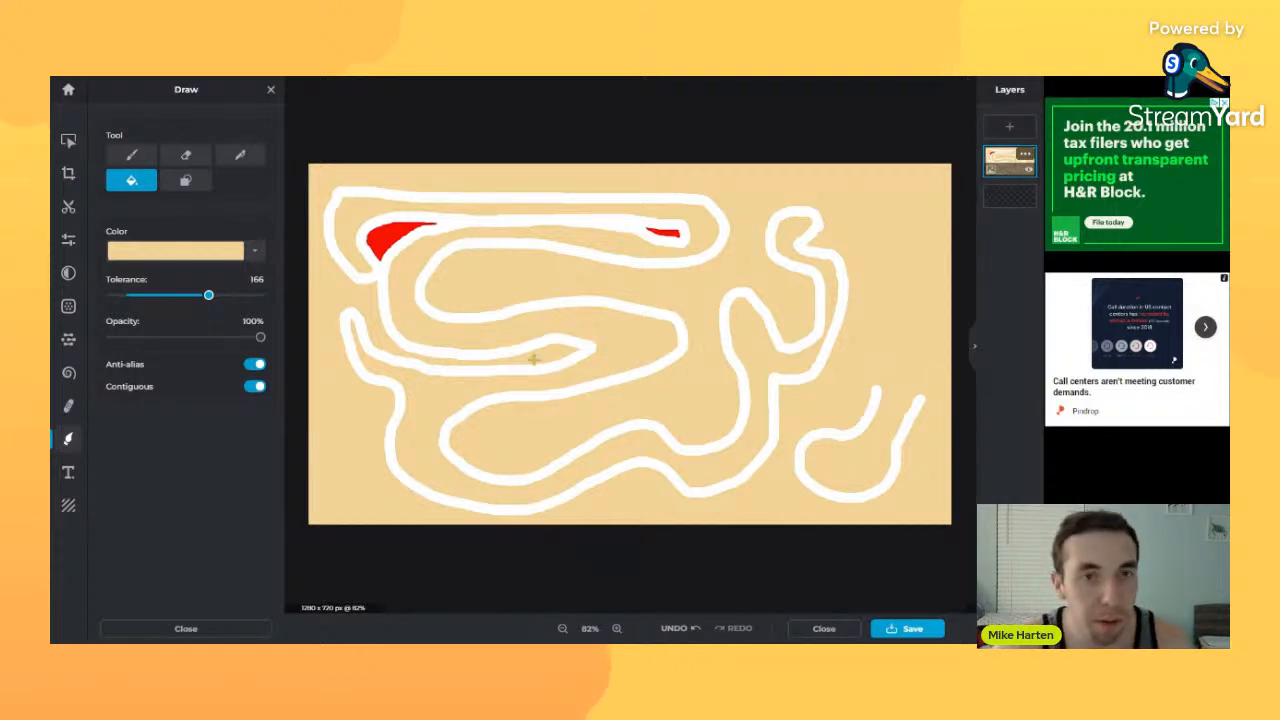
- Undo both beige fills, turn off Contiguous, test a beige fill on the red inside the winding outline, and undo it
key(ctrl+z)
key(ctrl+z)
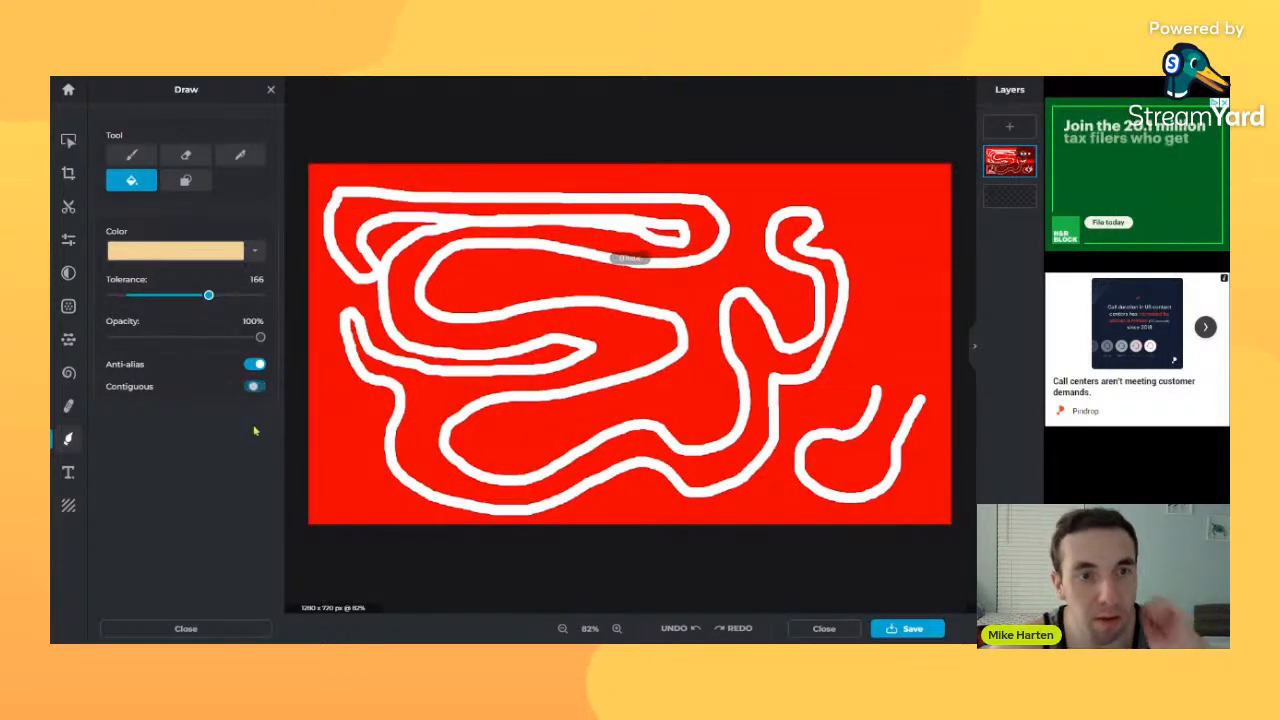
click(432, 405)
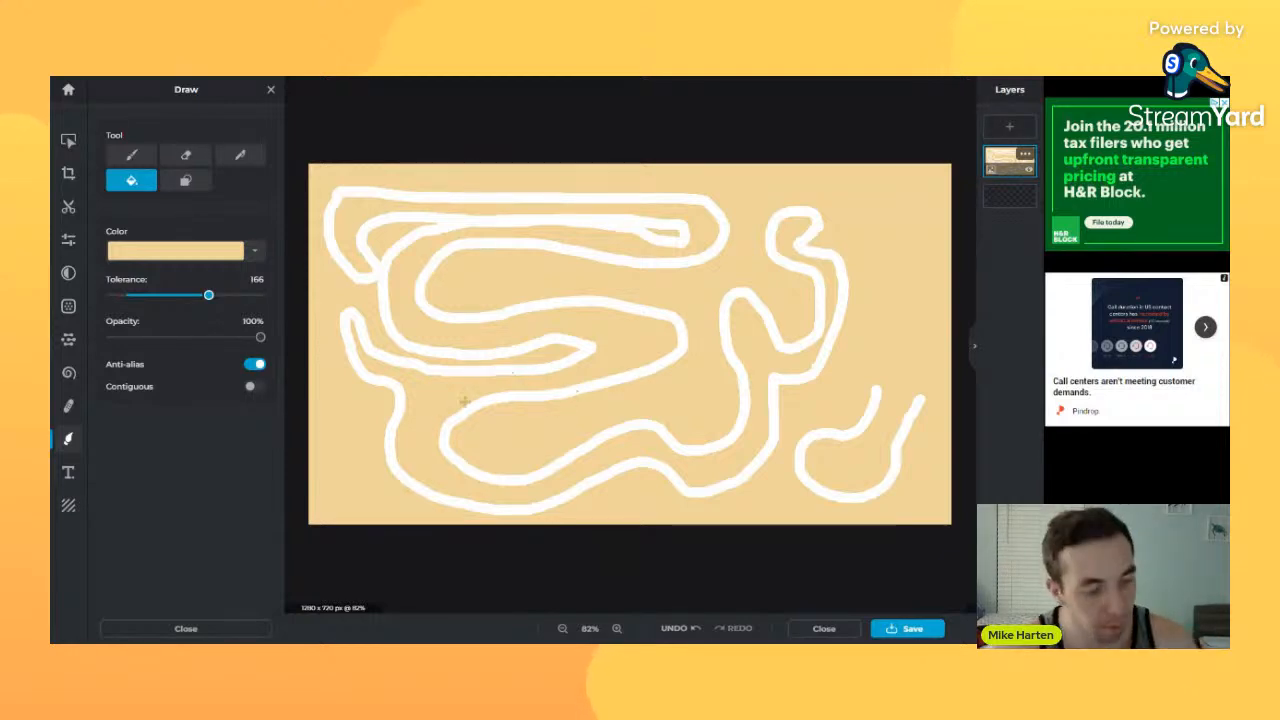
key(ctrl+z)
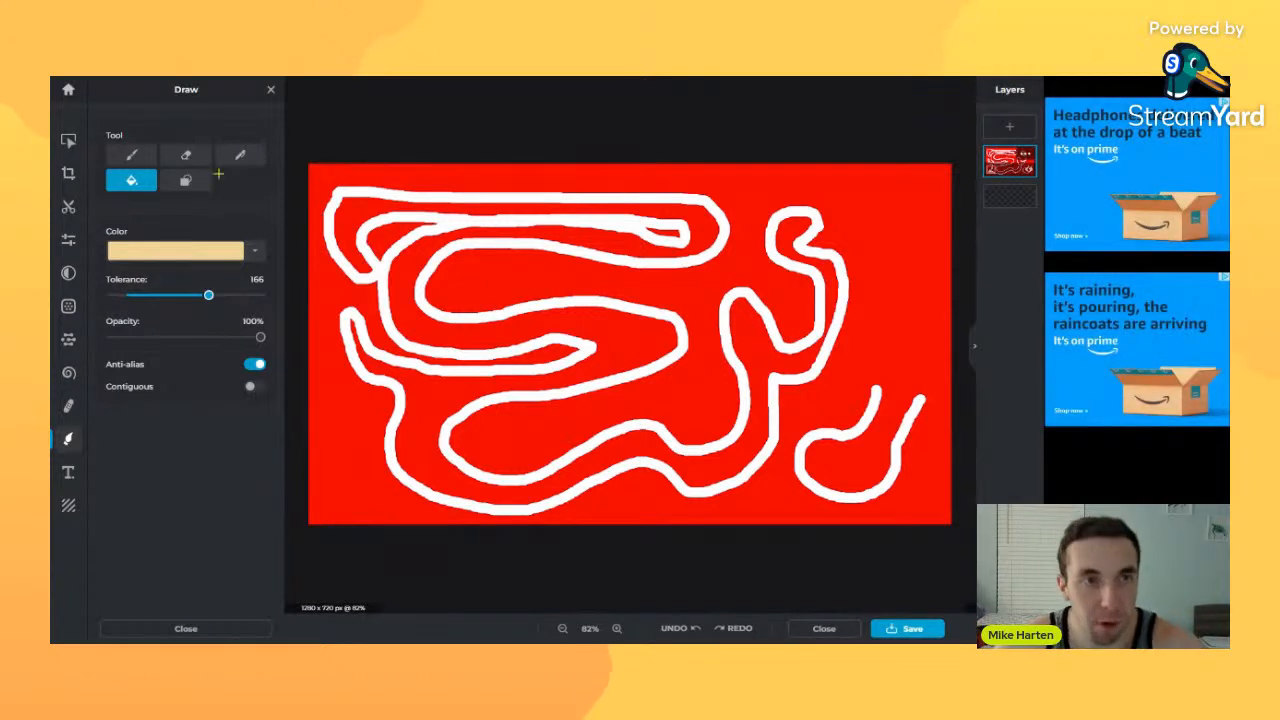
- Sample the canvas red for the brush, darken it, and paint a small dark red patch near the canvas's upper-right corner
click(131, 155)
click(256, 250)
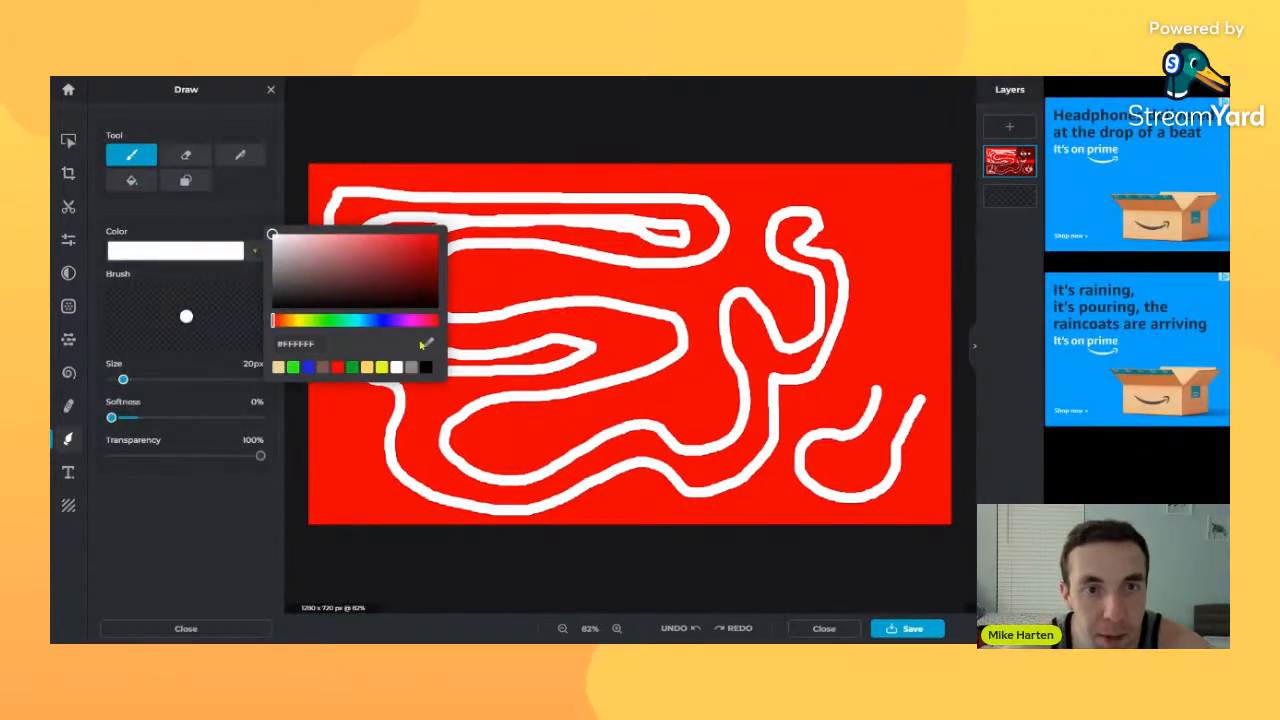
click(424, 344)
click(657, 286)
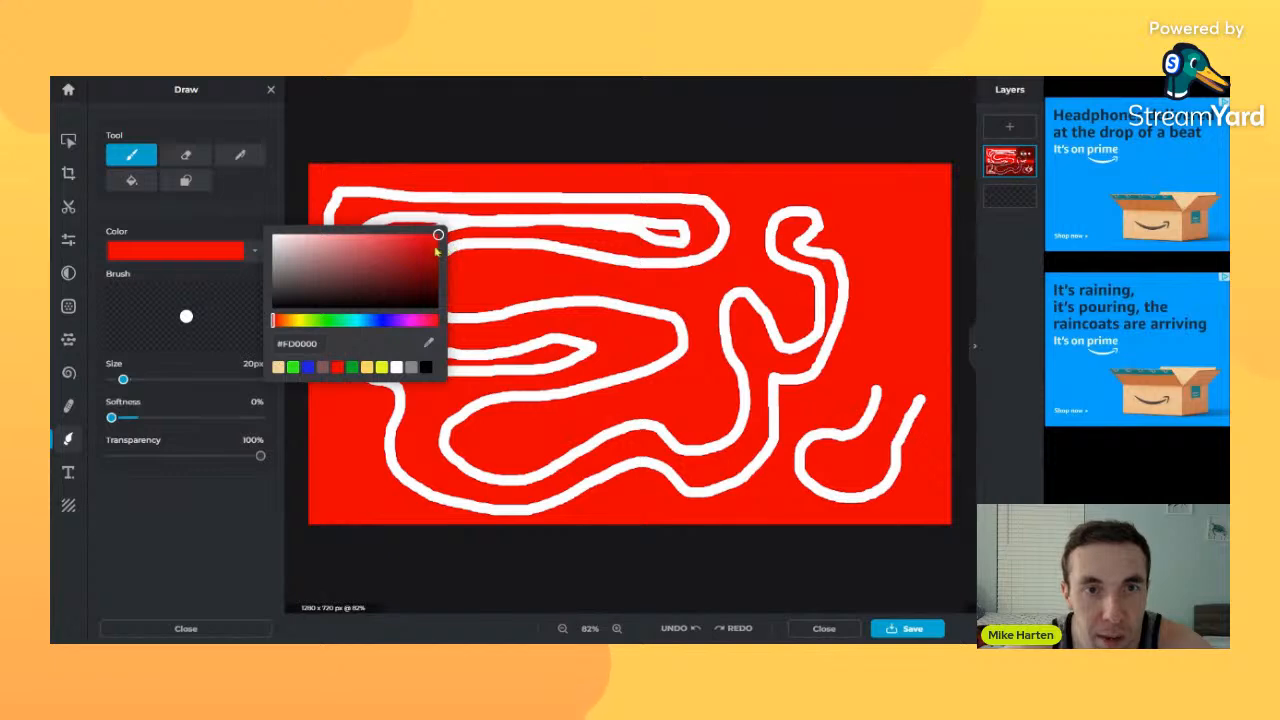
click(437, 252)
click(930, 211)
mouse_move(937, 193)
mouse_down()
mouse_move(899, 205)
mouse_move(904, 222)
mouse_move(927, 184)
mouse_up()
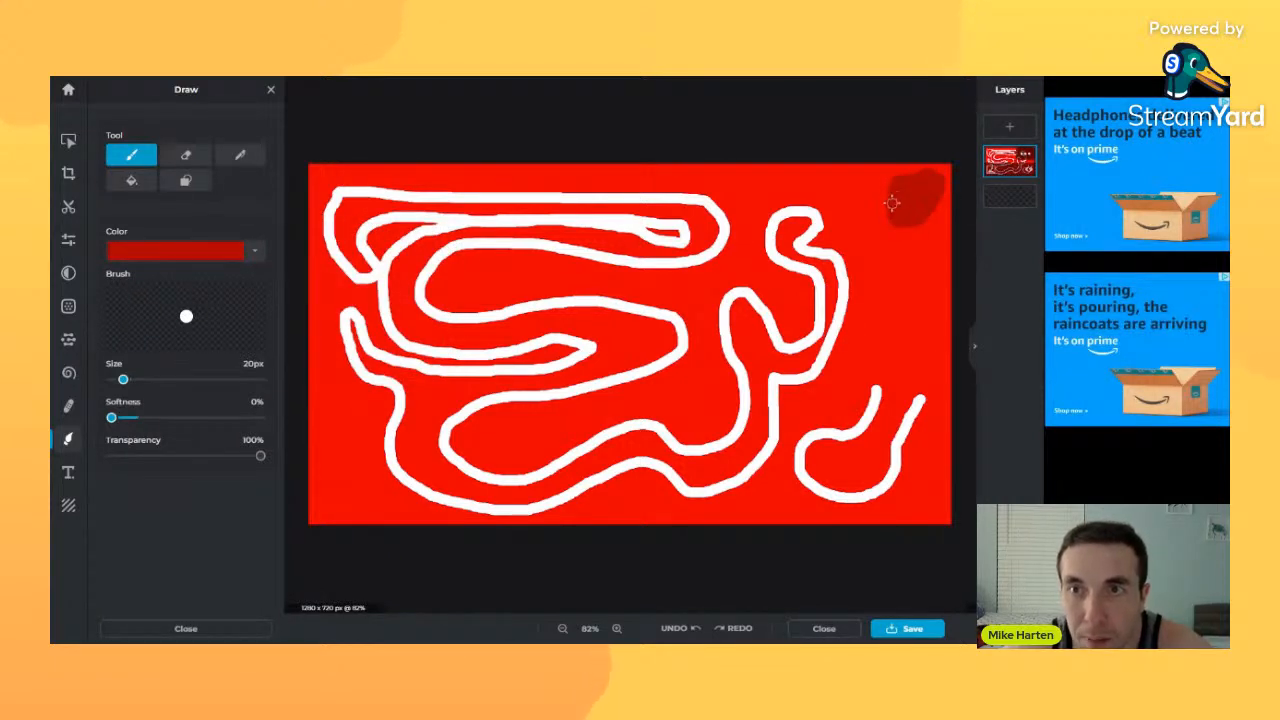
- Set the fill colour to pale yellow #FFE7AA, test it on the red at tolerance 166 with Contiguous off, and undo the fill
click(131, 180)
click(254, 251)
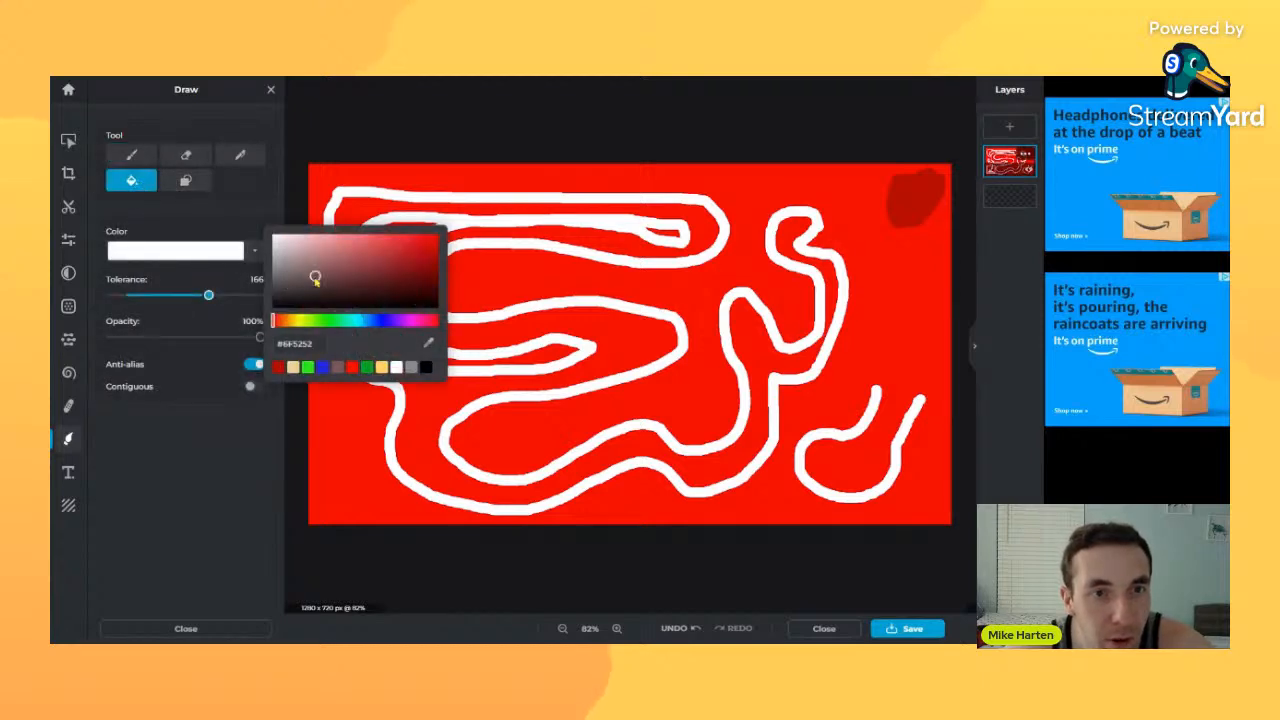
drag(316, 240, 327, 234)
drag(286, 322, 297, 322)
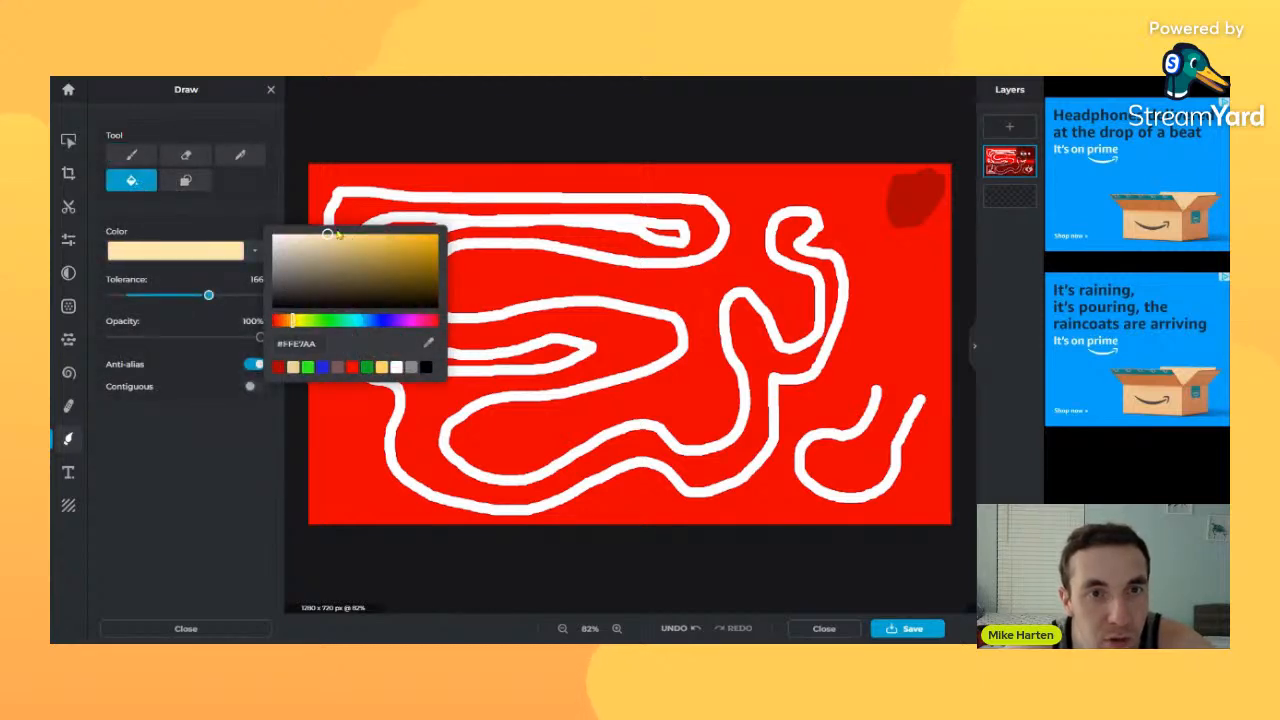
click(205, 413)
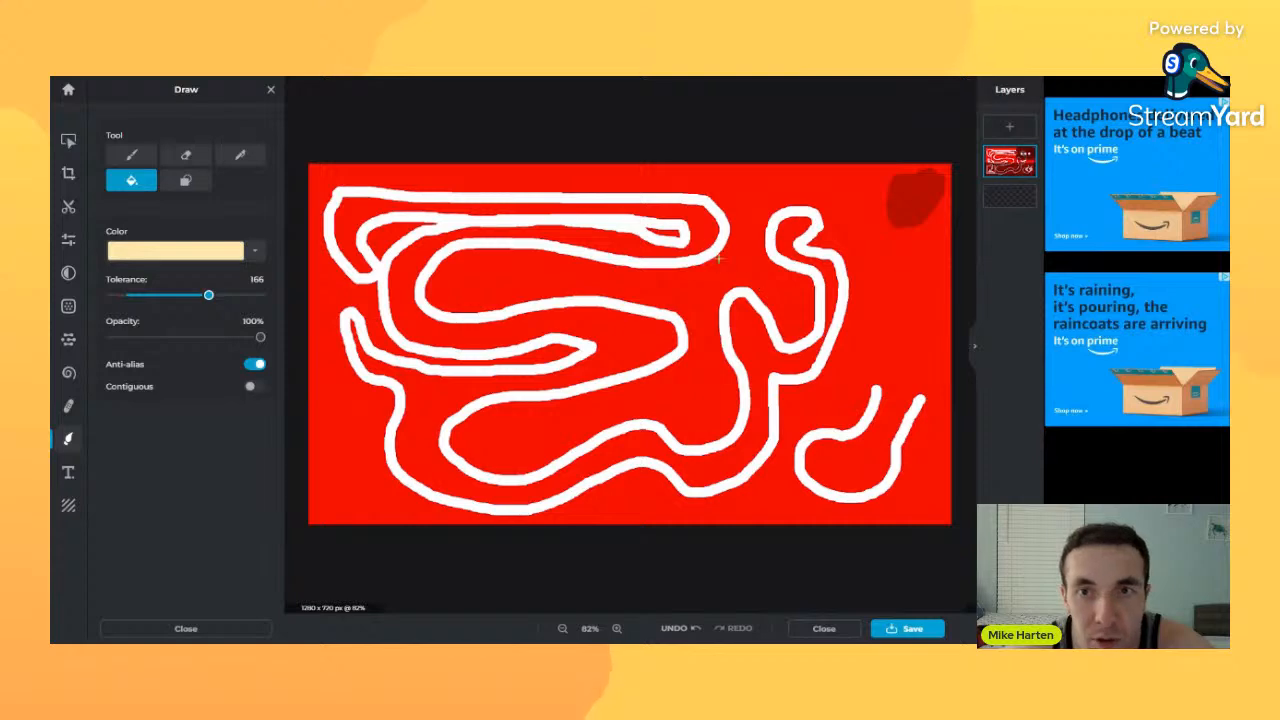
click(704, 228)
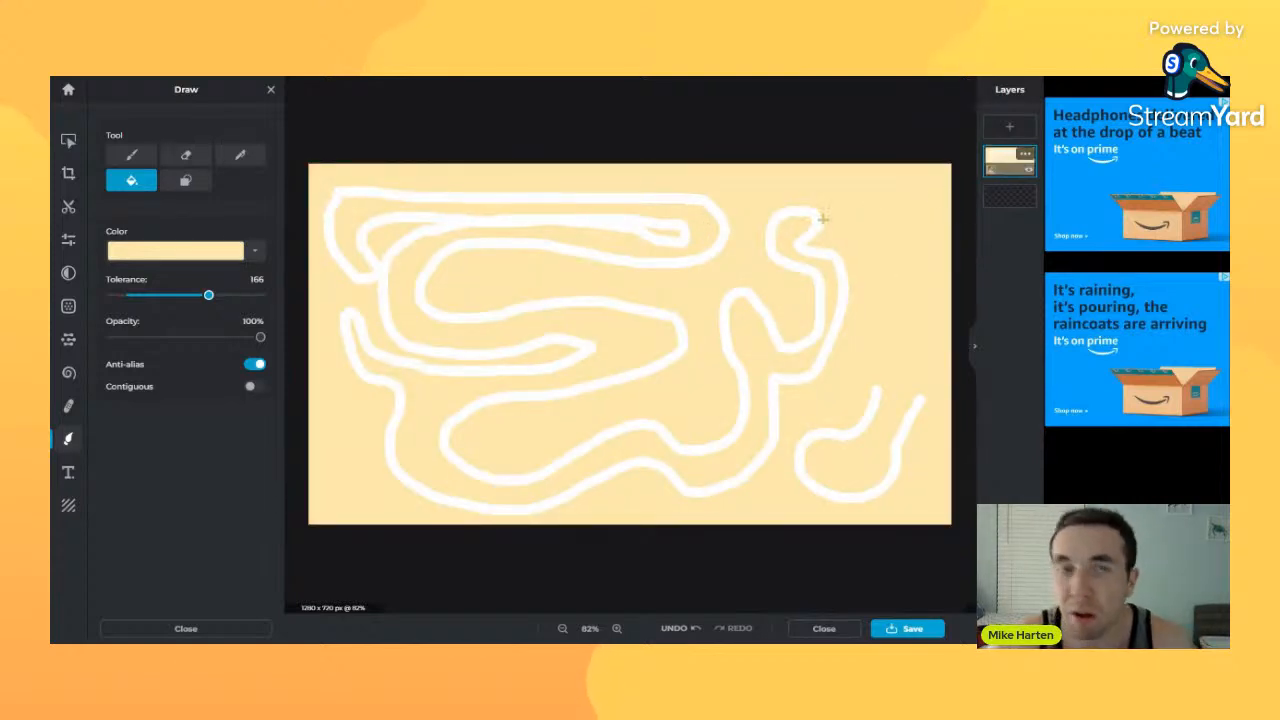
key(ctrl+z)
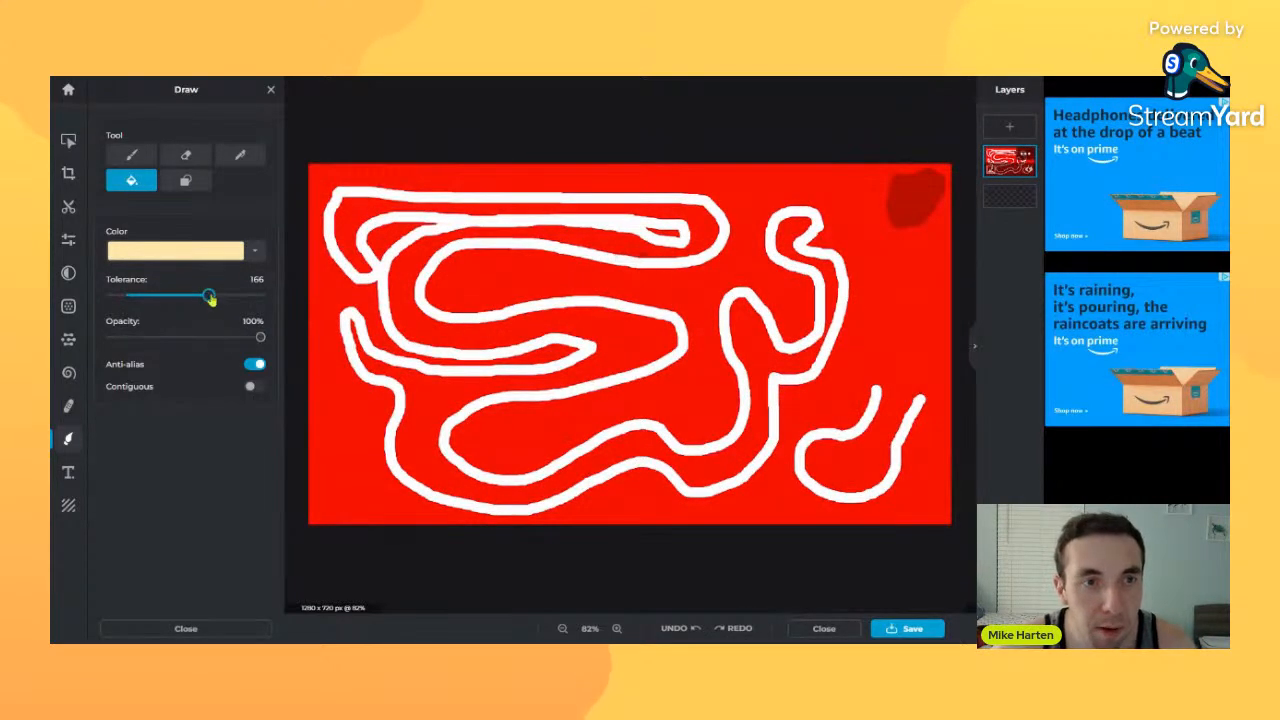
- Lower the fill tolerance to 12 and test the pale yellow fill on the bright red background around the dark red patch
drag(208, 296, 118, 298)
click(760, 191)
key(ctrl+z)
click(753, 185)
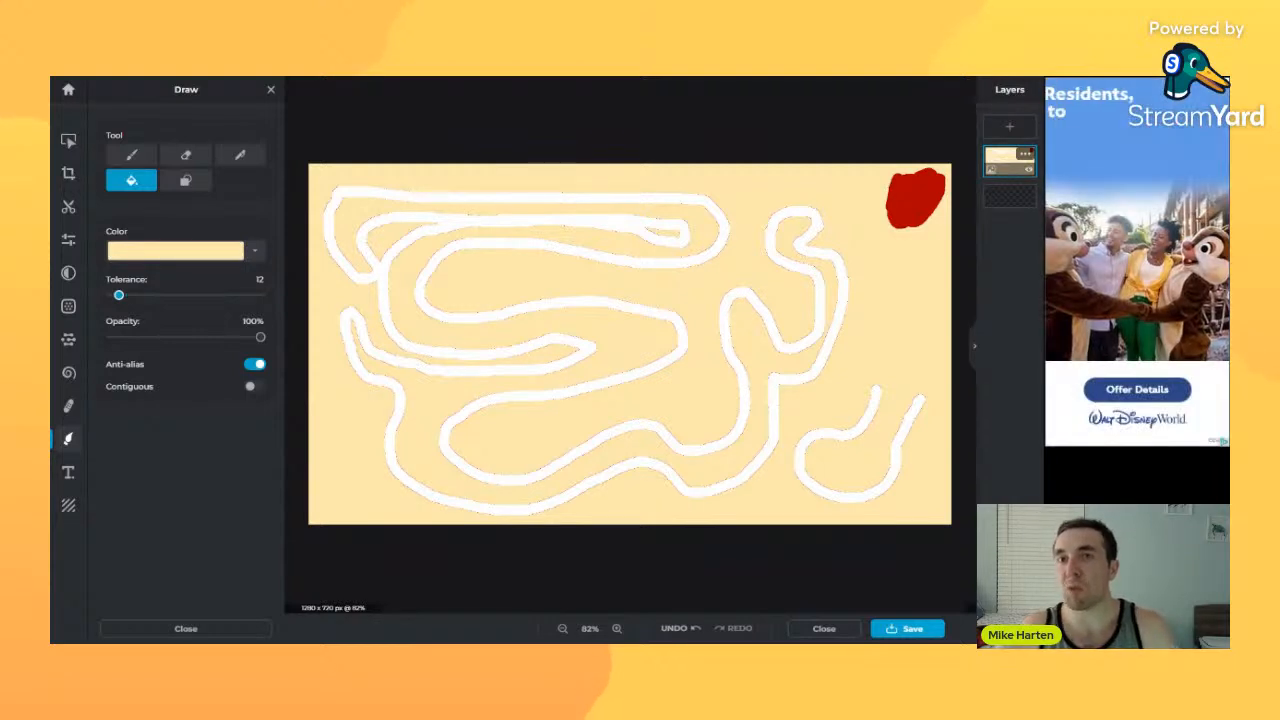
click(815, 342)
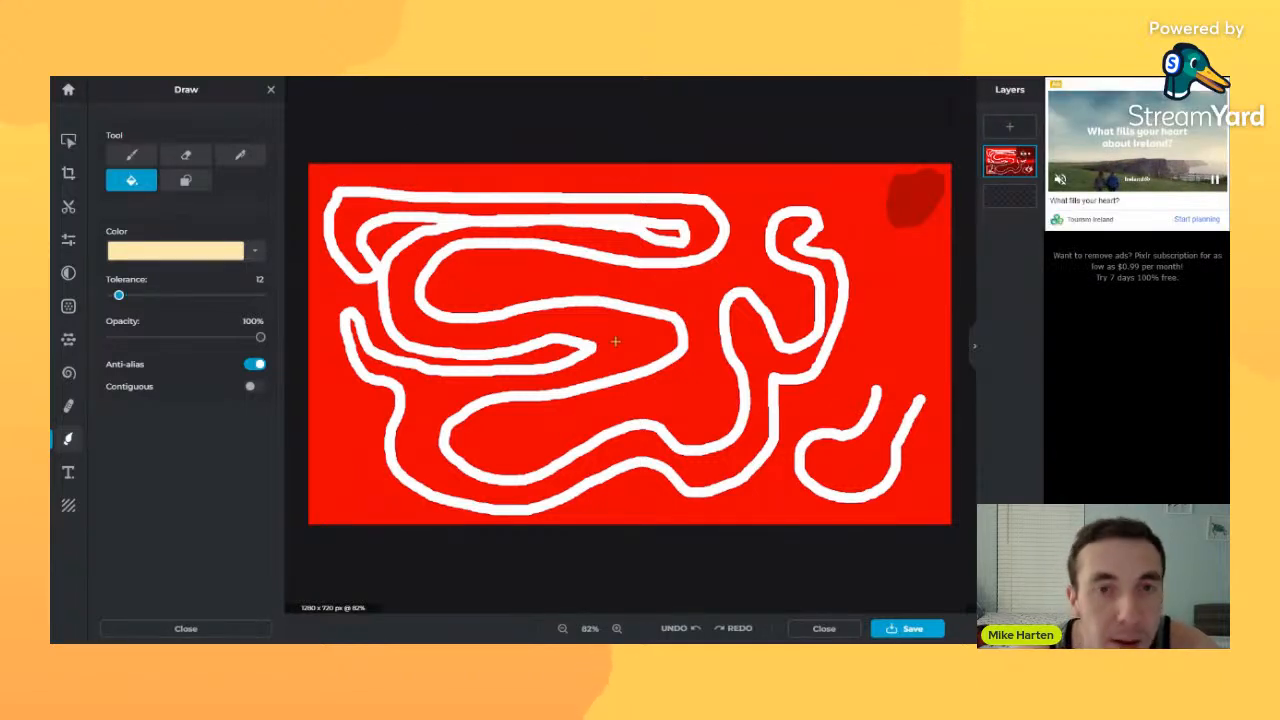
- Undo the dark red patch and the white brush outlines to clear the red canvas
key(ctrl+z)
key(ctrl+z)
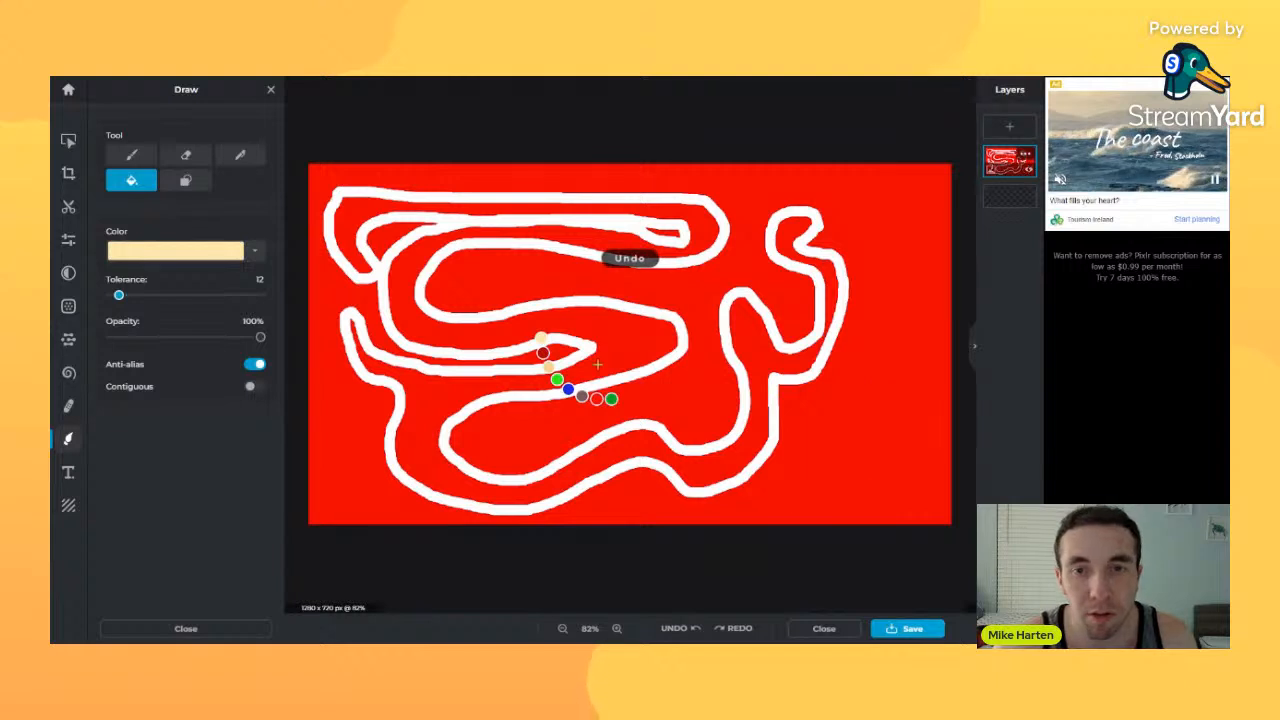
key(ctrl+z)
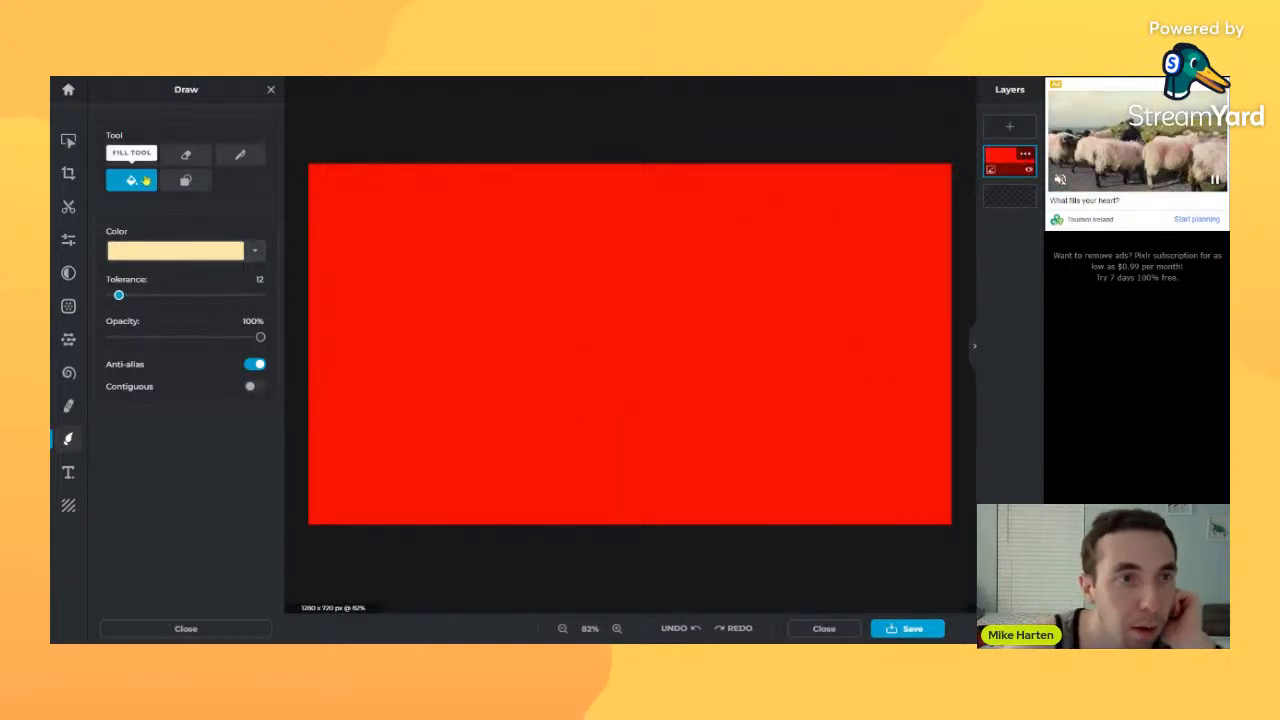
- Brush a white dot and a short diagonal stroke at 20 px, and enlarge the brush size to 830 px
click(131, 154)
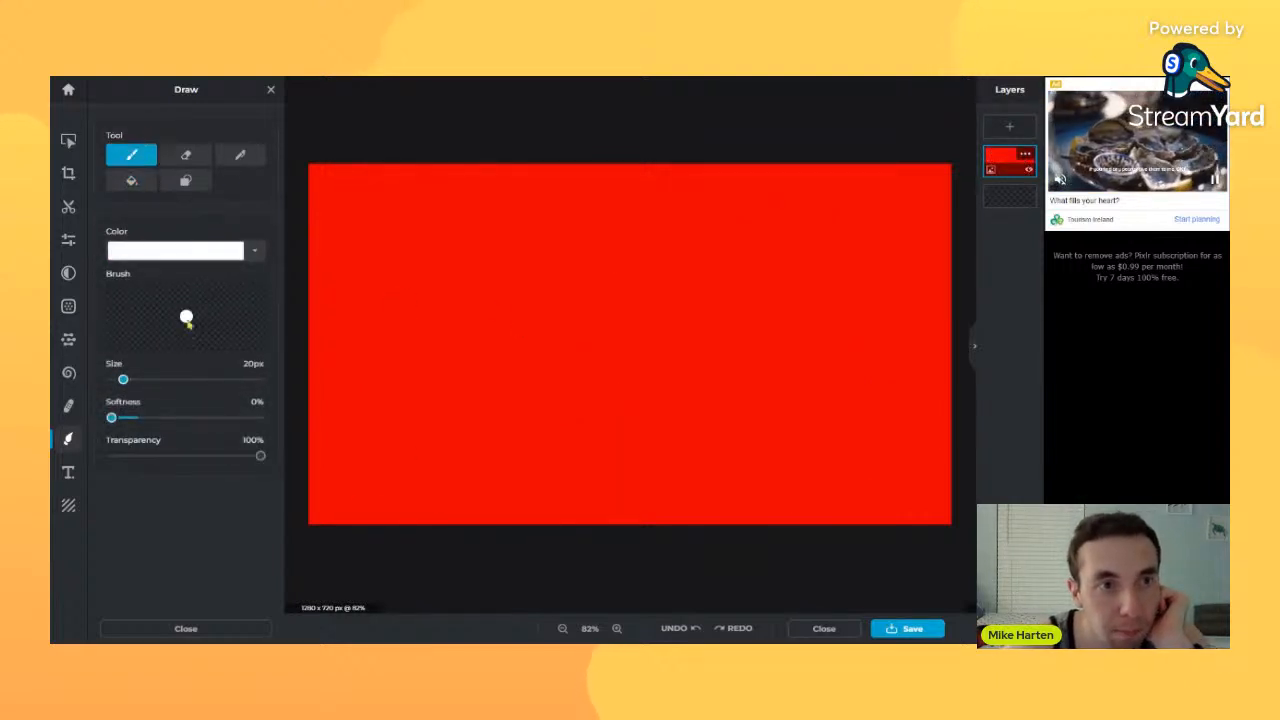
click(439, 275)
drag(402, 372, 497, 312)
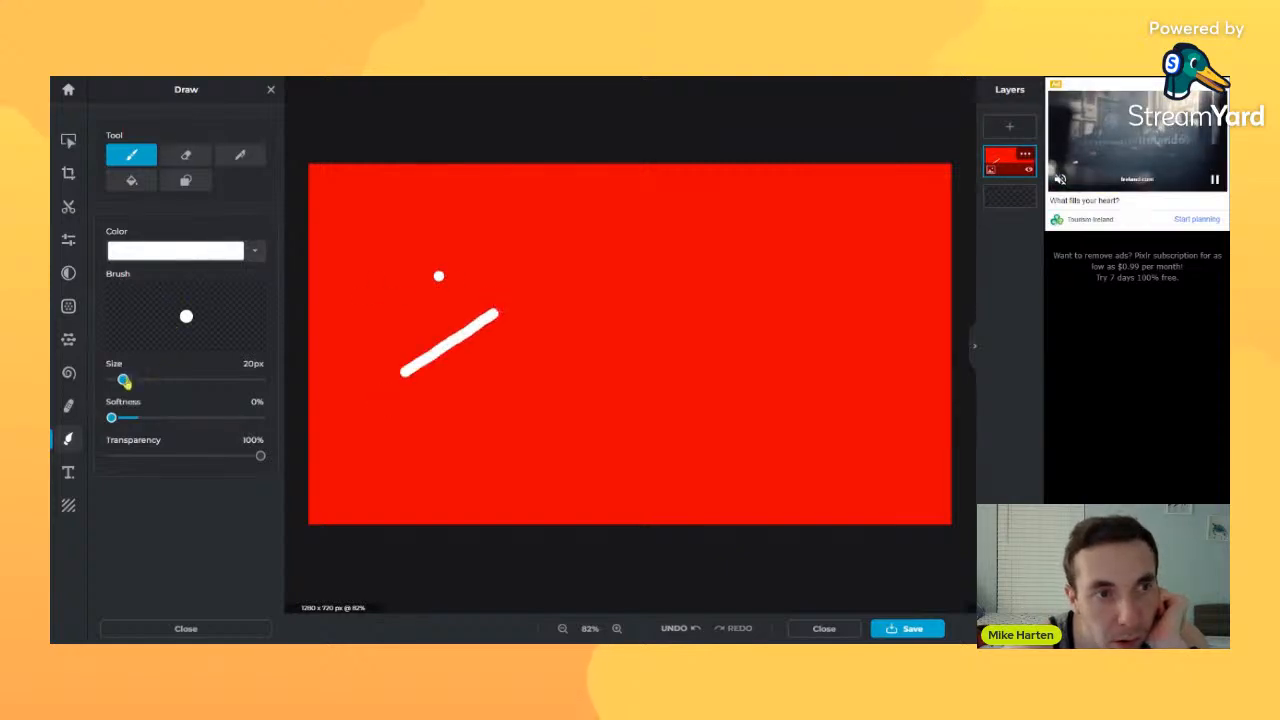
drag(123, 379, 244, 379)
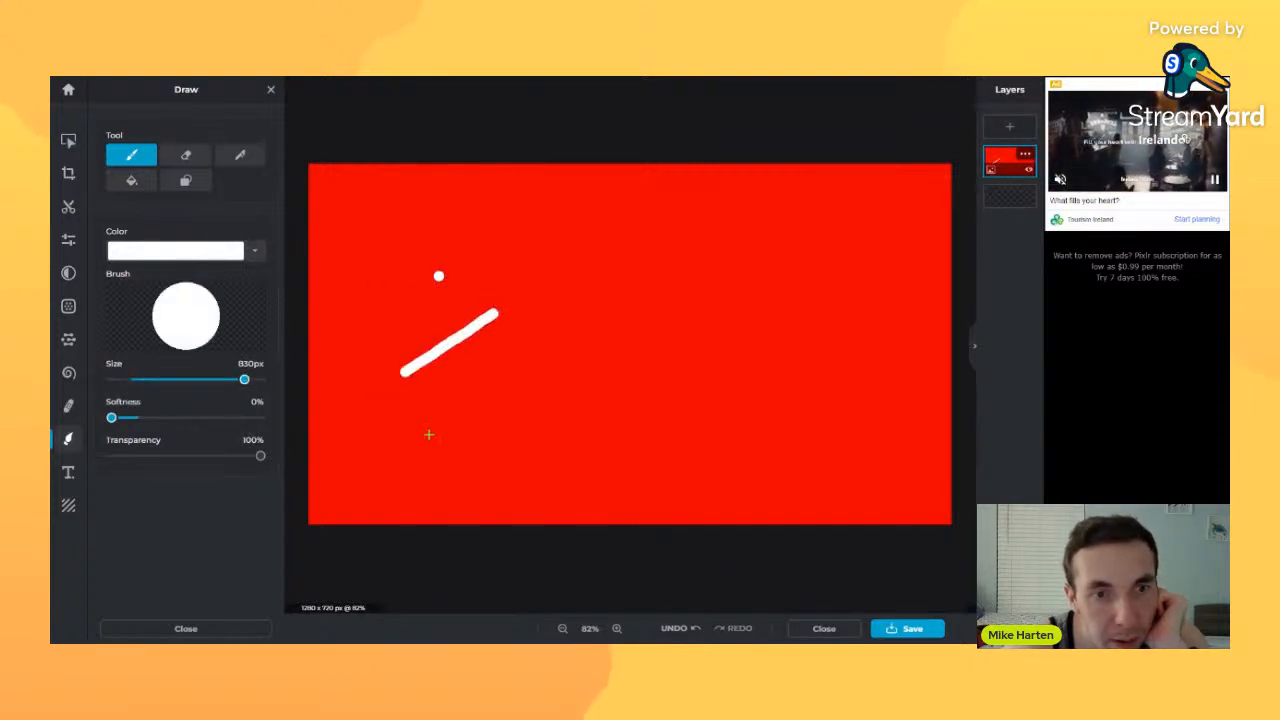
- Try an oversized white brush stroke at 830 px, undo it, and paint a wide stroke across the red canvas at 280 px
drag(428, 434, 565, 310)
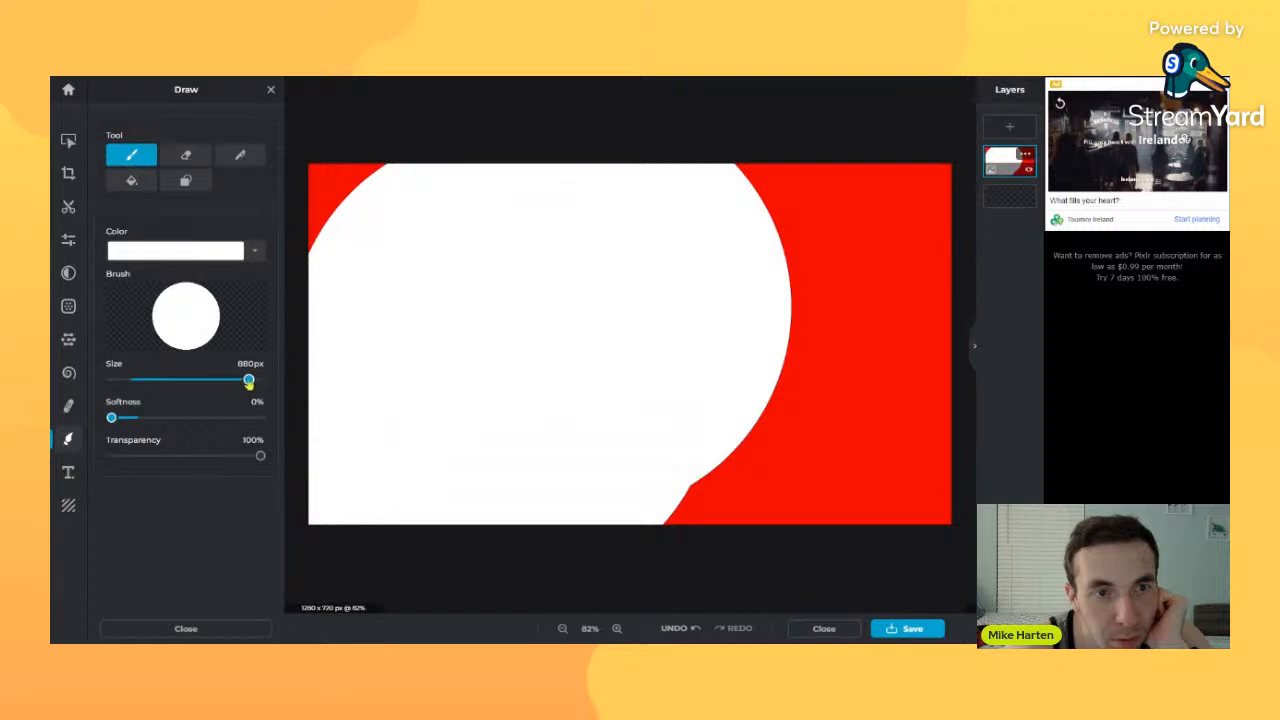
key(ctrl+z)
key(ctrl+z)
drag(248, 379, 189, 379)
mouse_move(422, 410)
mouse_down()
mouse_move(640, 343)
mouse_move(693, 373)
mouse_move(770, 343)
mouse_move(793, 283)
mouse_move(853, 276)
mouse_up()
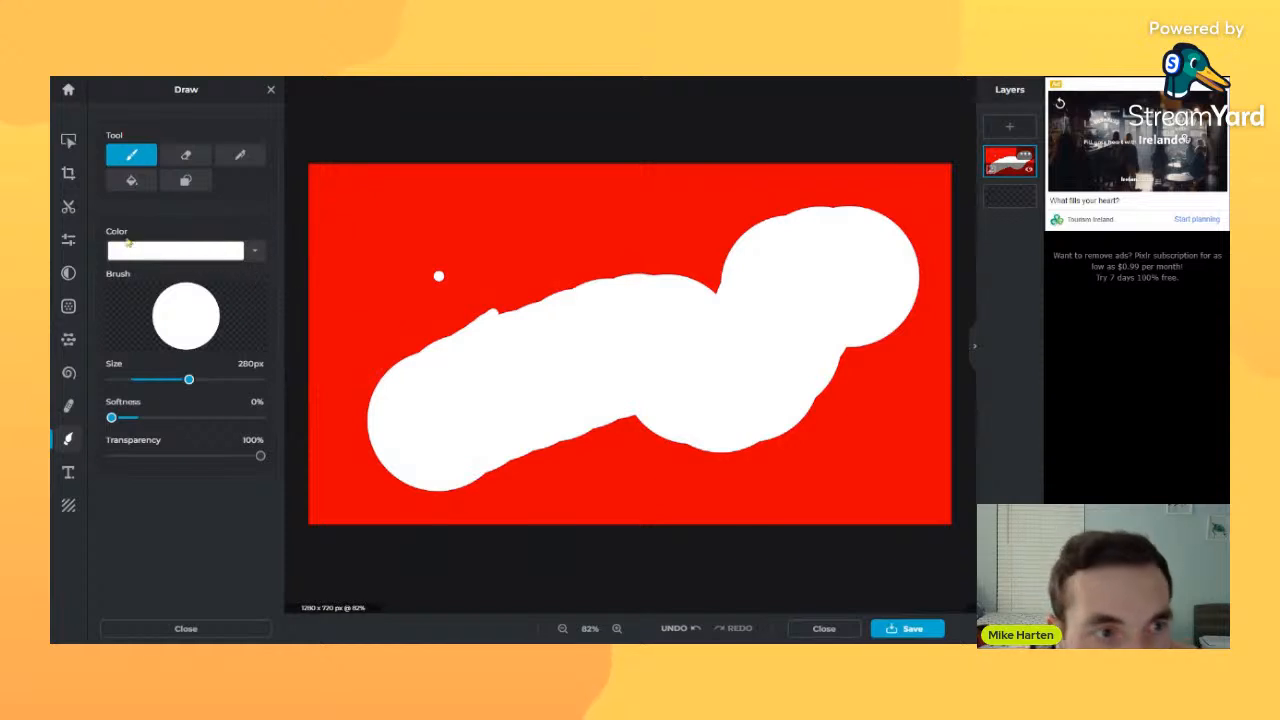
- With the Fill tool, turn on Contiguous, test pale yellow #FFF08D on the wide white stroke, and undo the fill
click(131, 180)
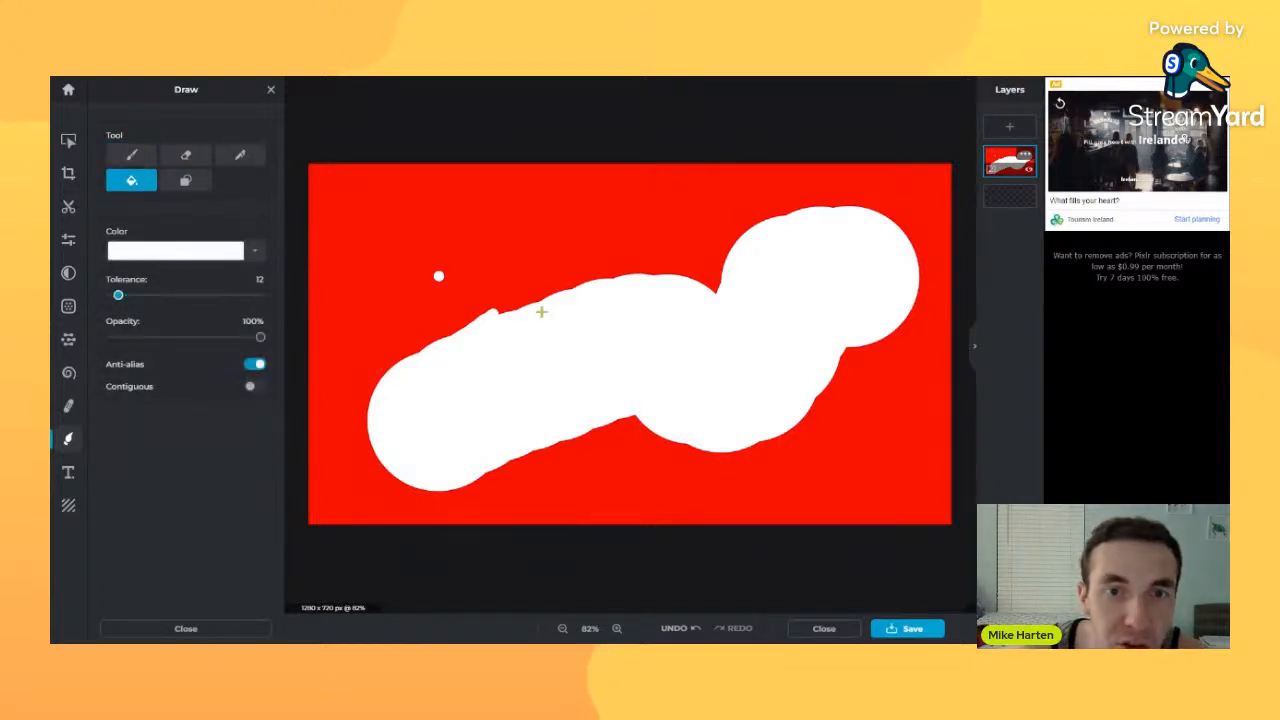
click(245, 256)
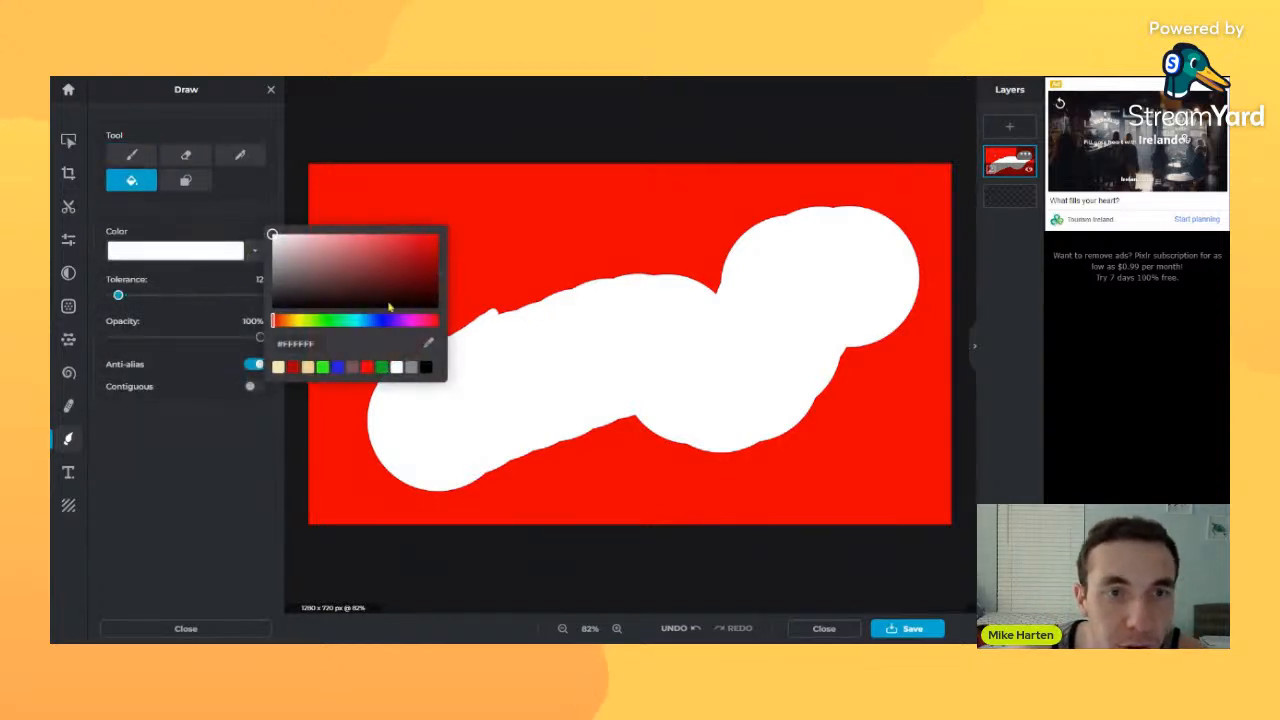
click(347, 234)
click(303, 321)
drag(303, 321, 296, 321)
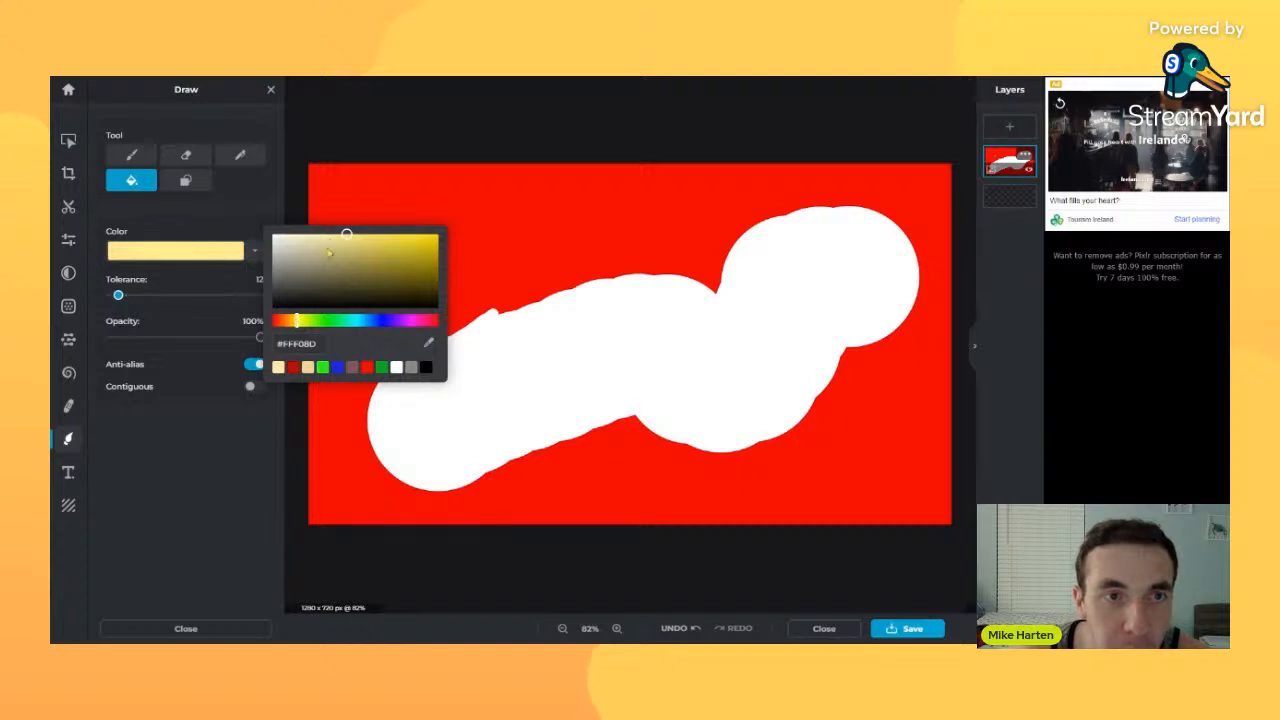
click(215, 389)
click(253, 389)
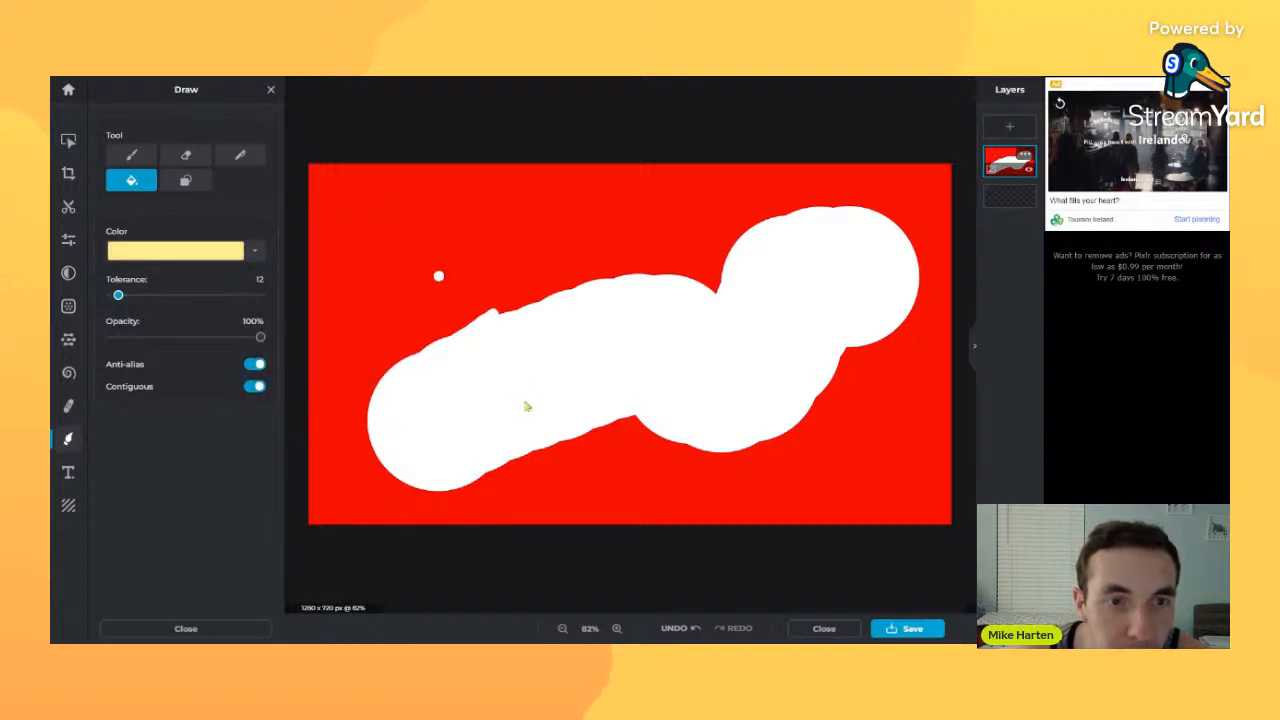
click(580, 343)
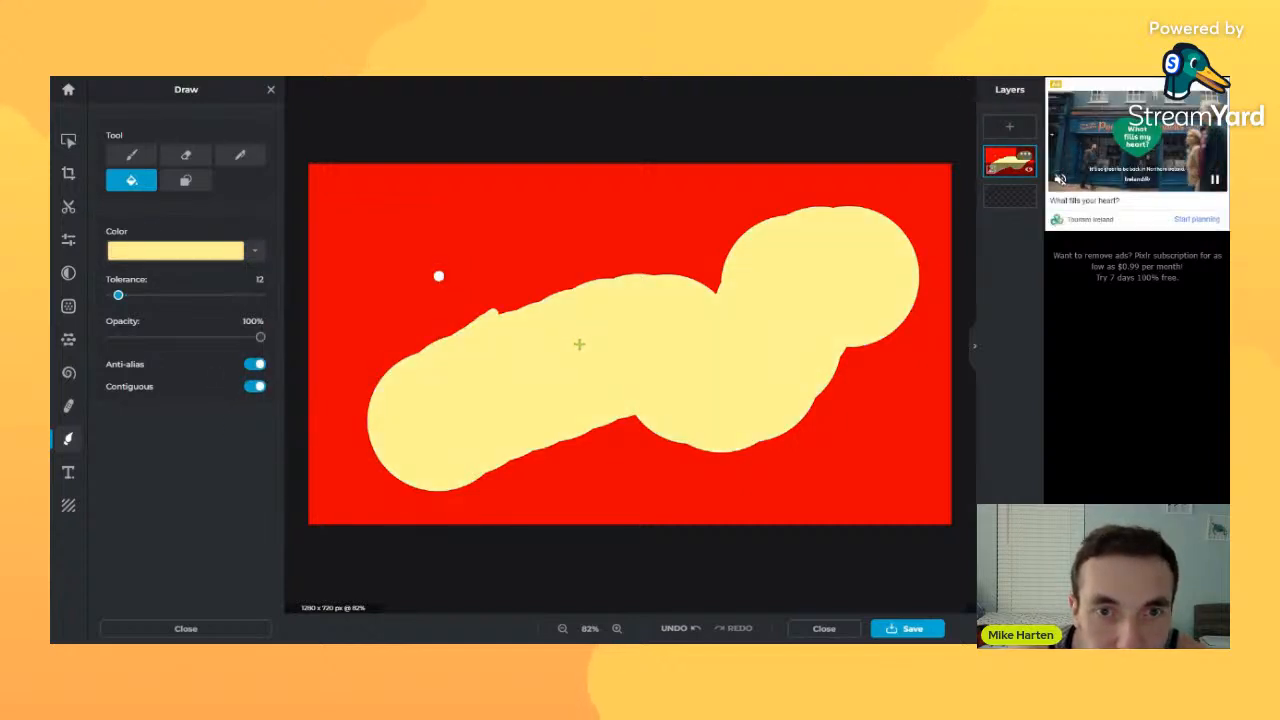
key(ctrl+z)
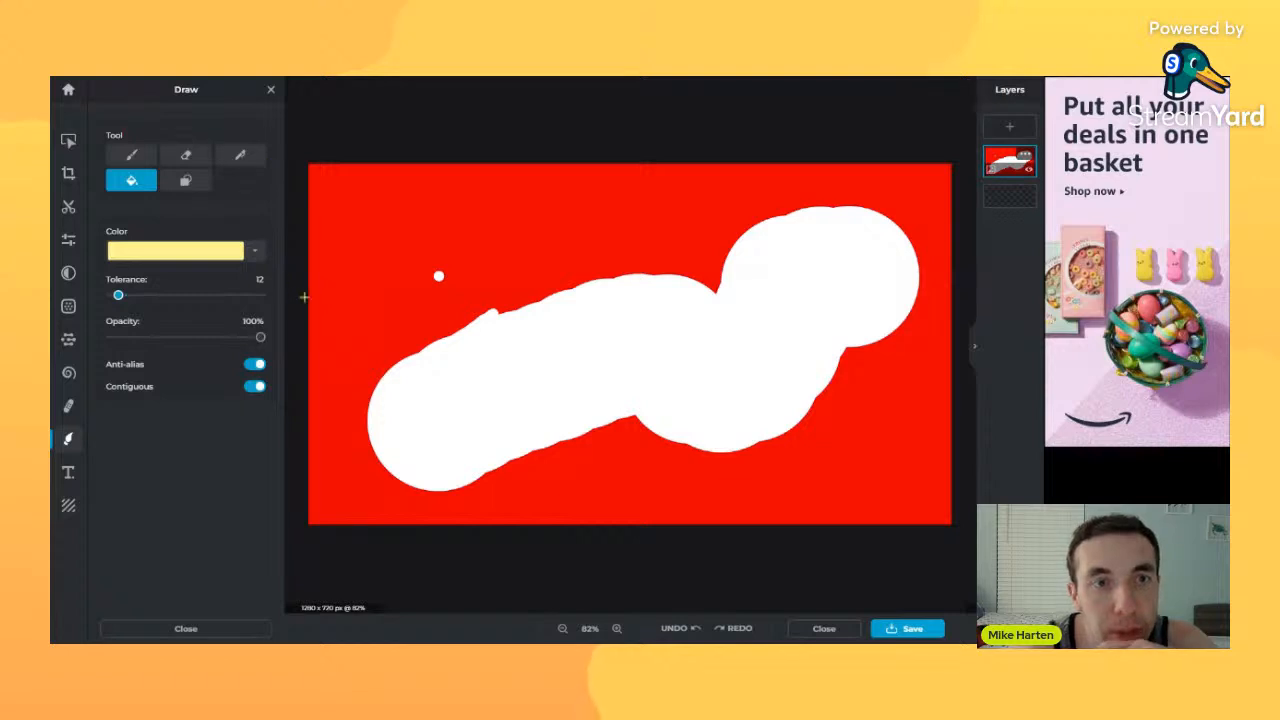
- Undo the white brush strokes and the dot to clear the red canvas
key(ctrl+z)
key(ctrl+z)
key(ctrl+z)
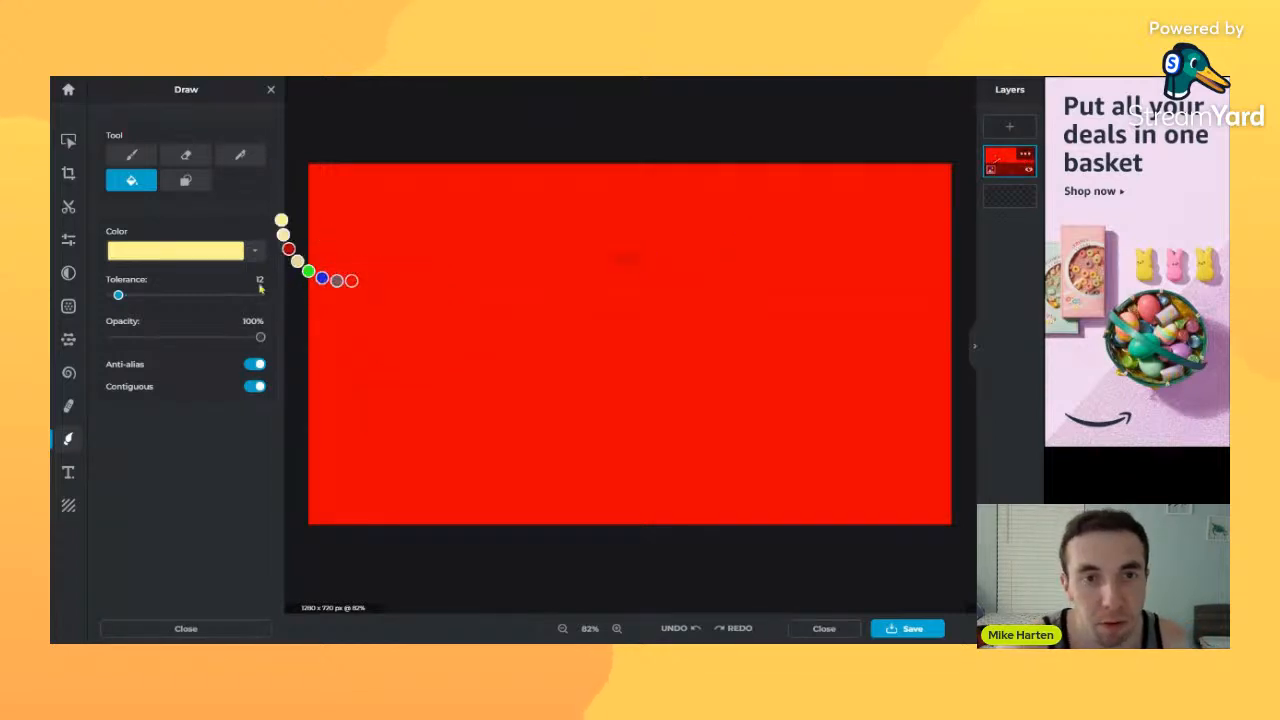
- Set the brush softness to 64% and paint a soft white zigzag stroke across the red canvas
click(131, 155)
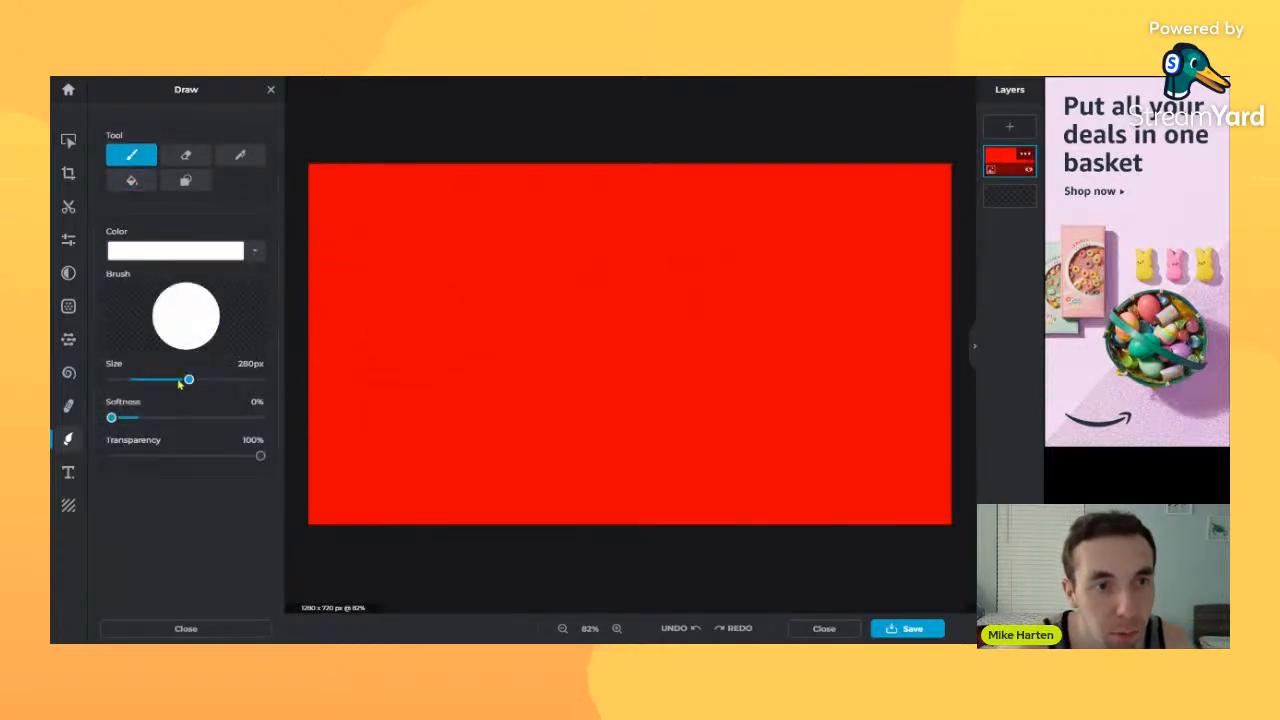
drag(111, 417, 208, 417)
mouse_move(420, 360)
mouse_down()
mouse_move(802, 240)
mouse_move(500, 400)
mouse_move(640, 440)
mouse_up()
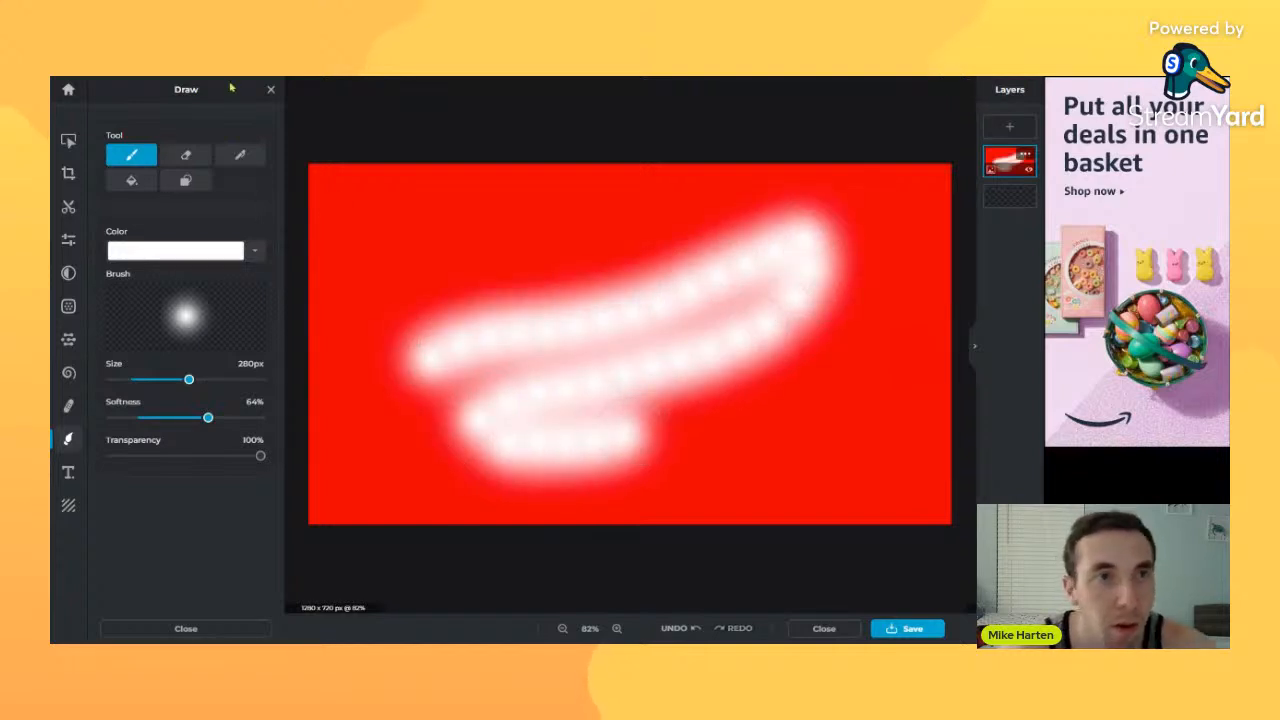
- Set the fill colour to yellow #FBFF74, test it on the lower part of the soft white stroke, and undo the fill
click(131, 180)
click(254, 251)
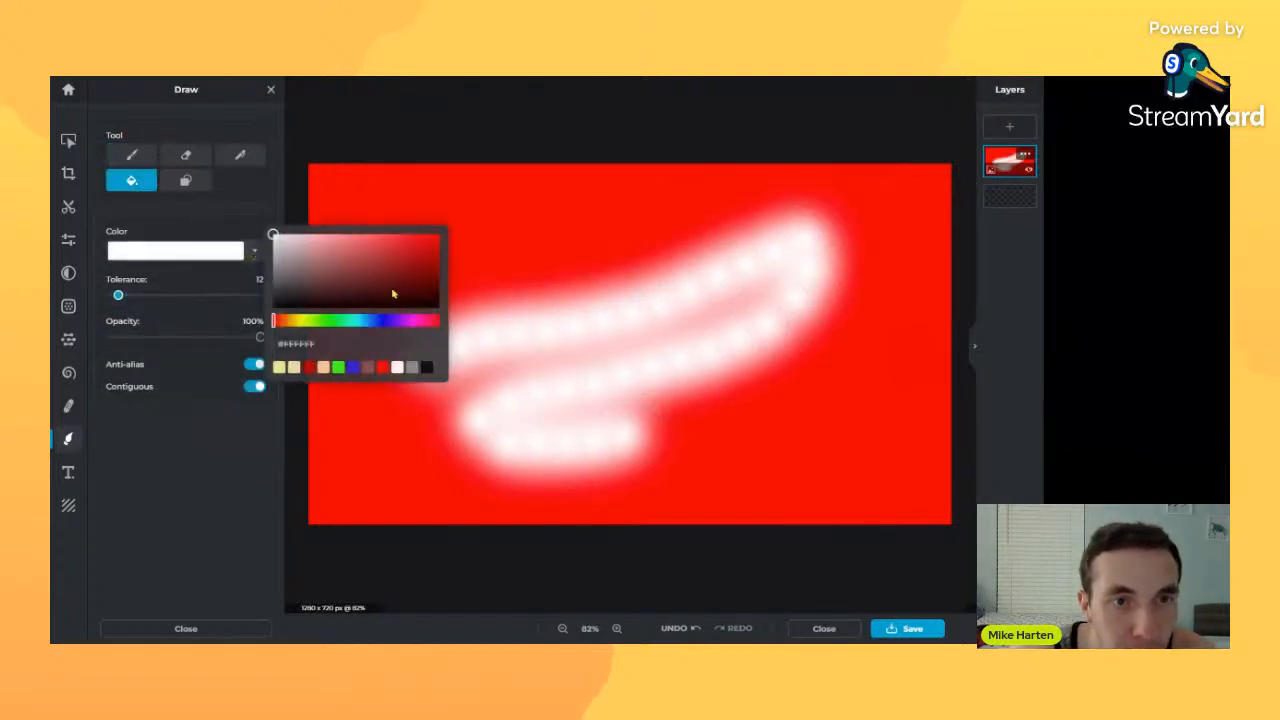
click(298, 320)
click(366, 235)
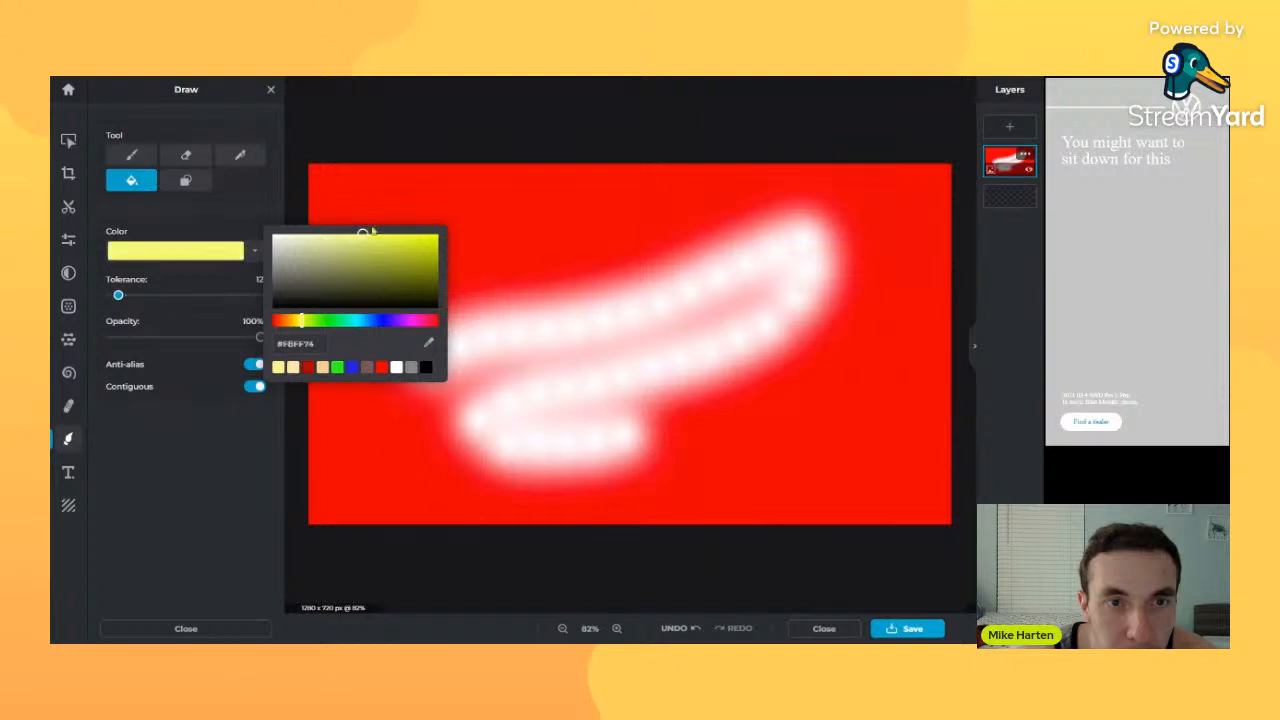
click(583, 391)
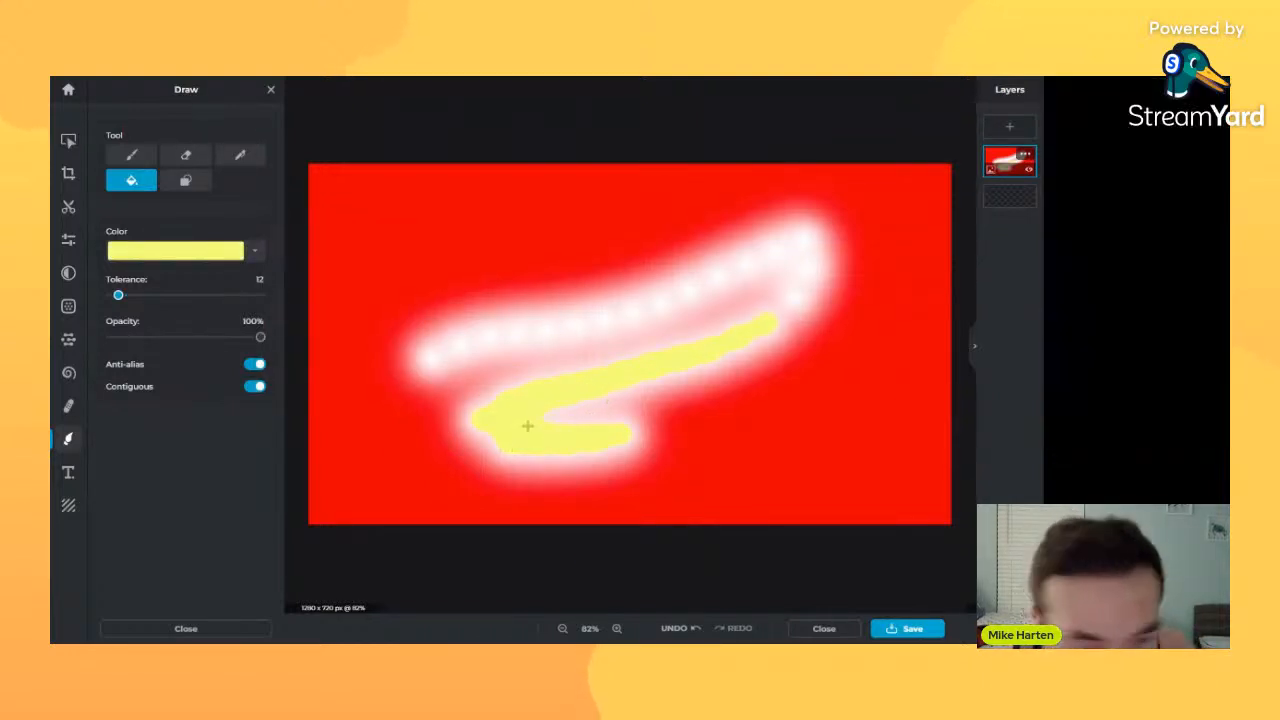
key(ctrl+z)
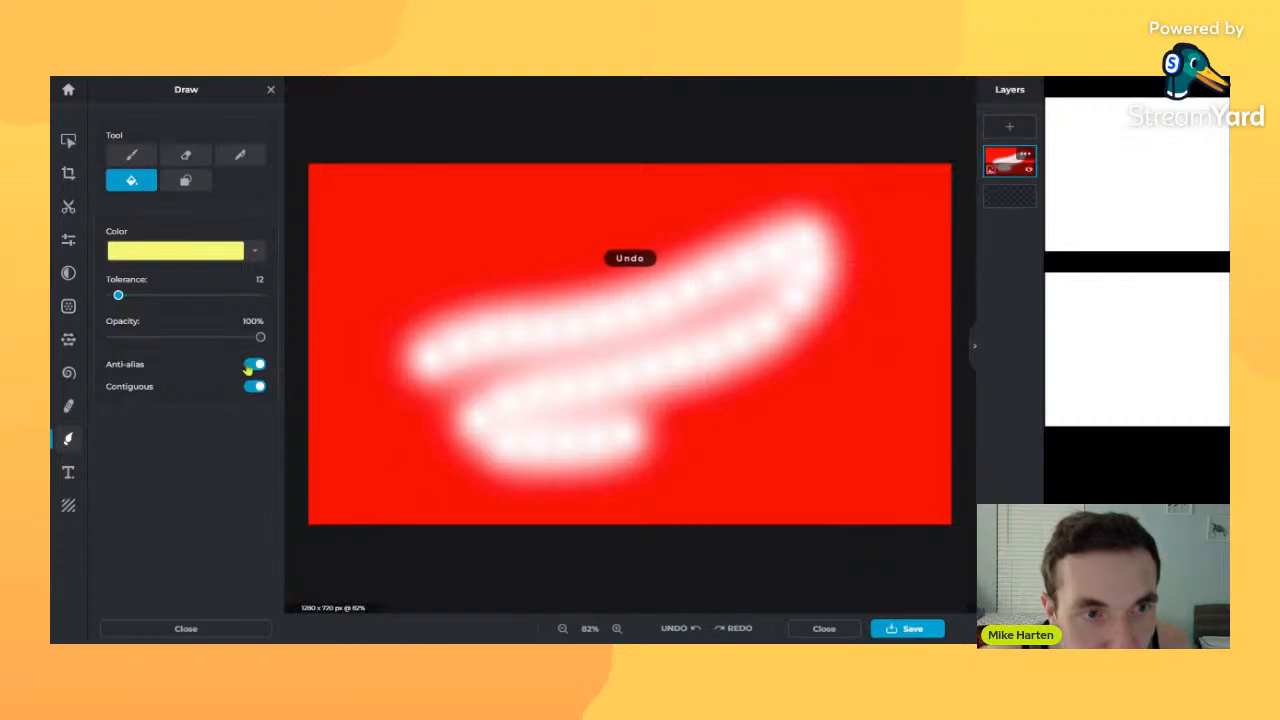
- Turn off Anti-alias and test the yellow fill on the lower and upper parts of the soft white stroke
click(514, 440)
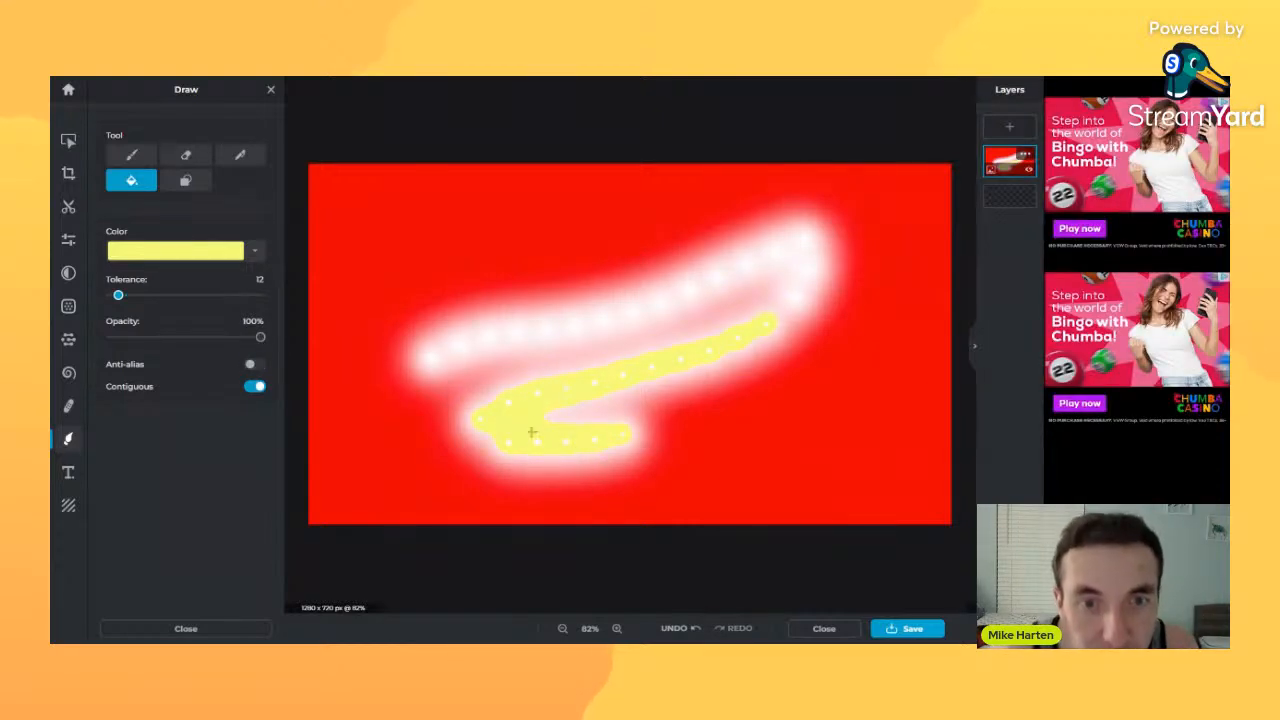
key(ctrl+z)
click(516, 340)
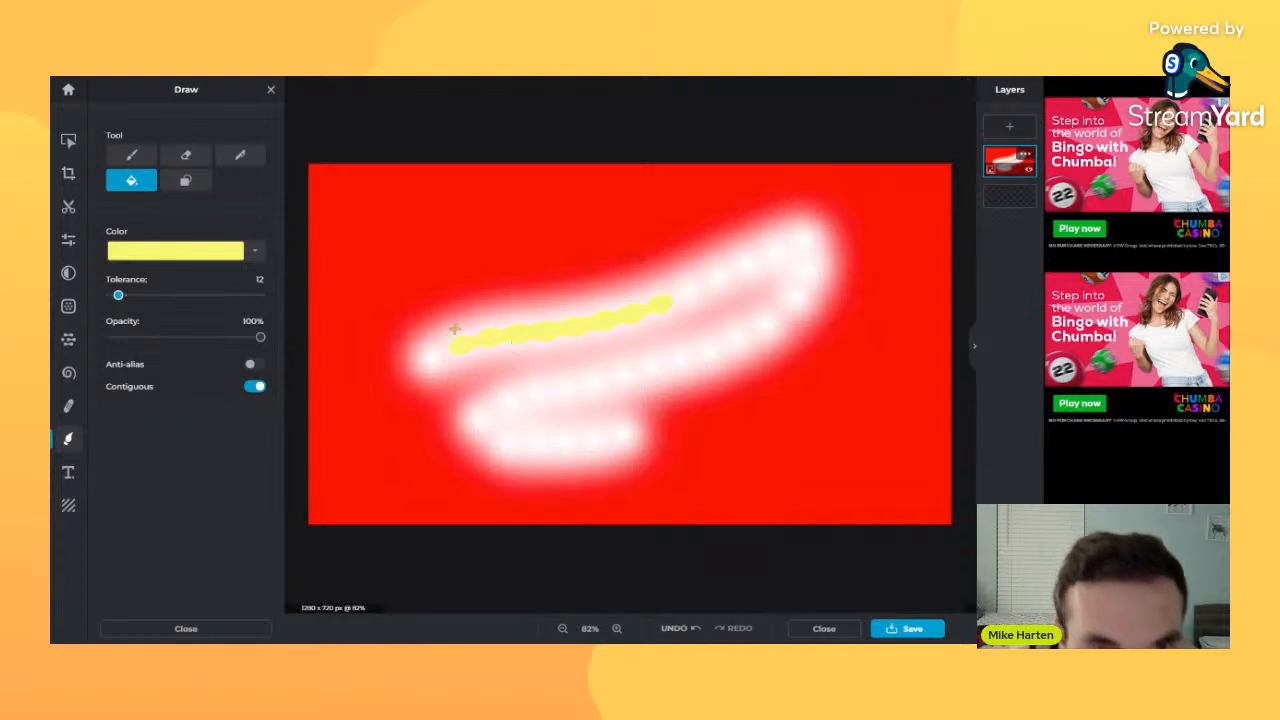
key(ctrl+z)
click(490, 338)
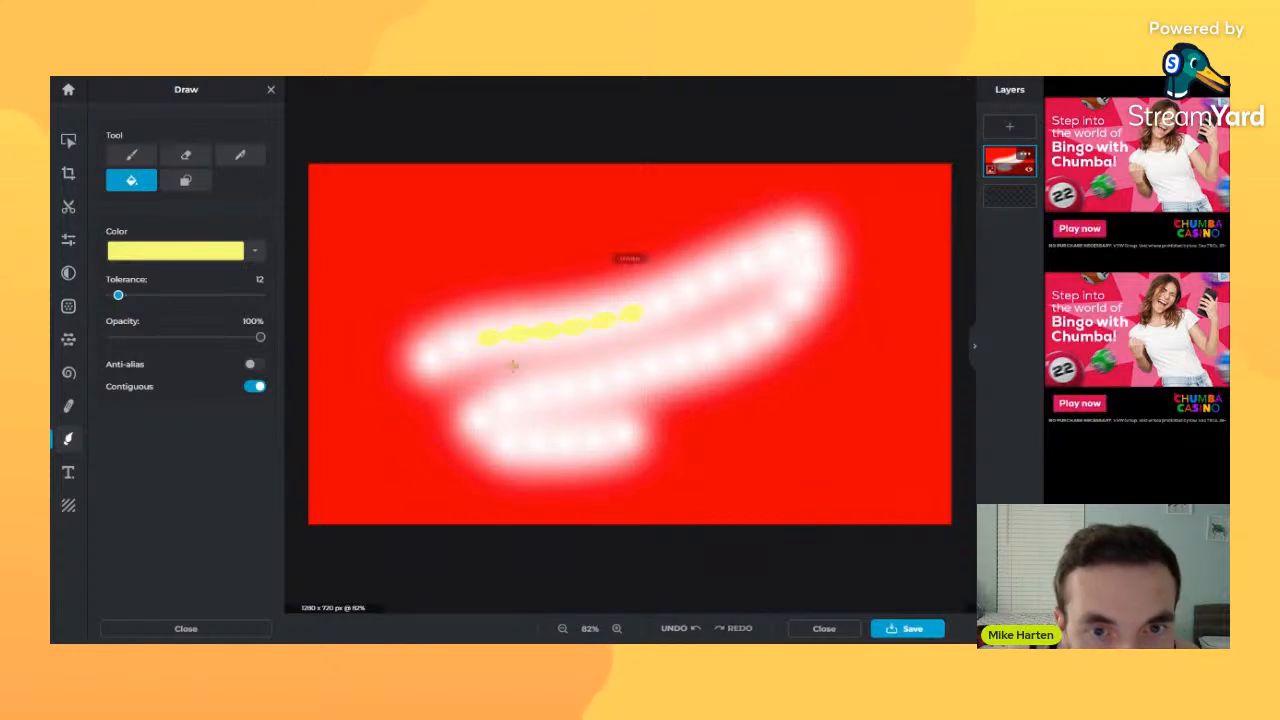
- Turn Anti-alias back on, test the yellow fill on the lower soft stroke, and undo the fills and the stroke
click(254, 364)
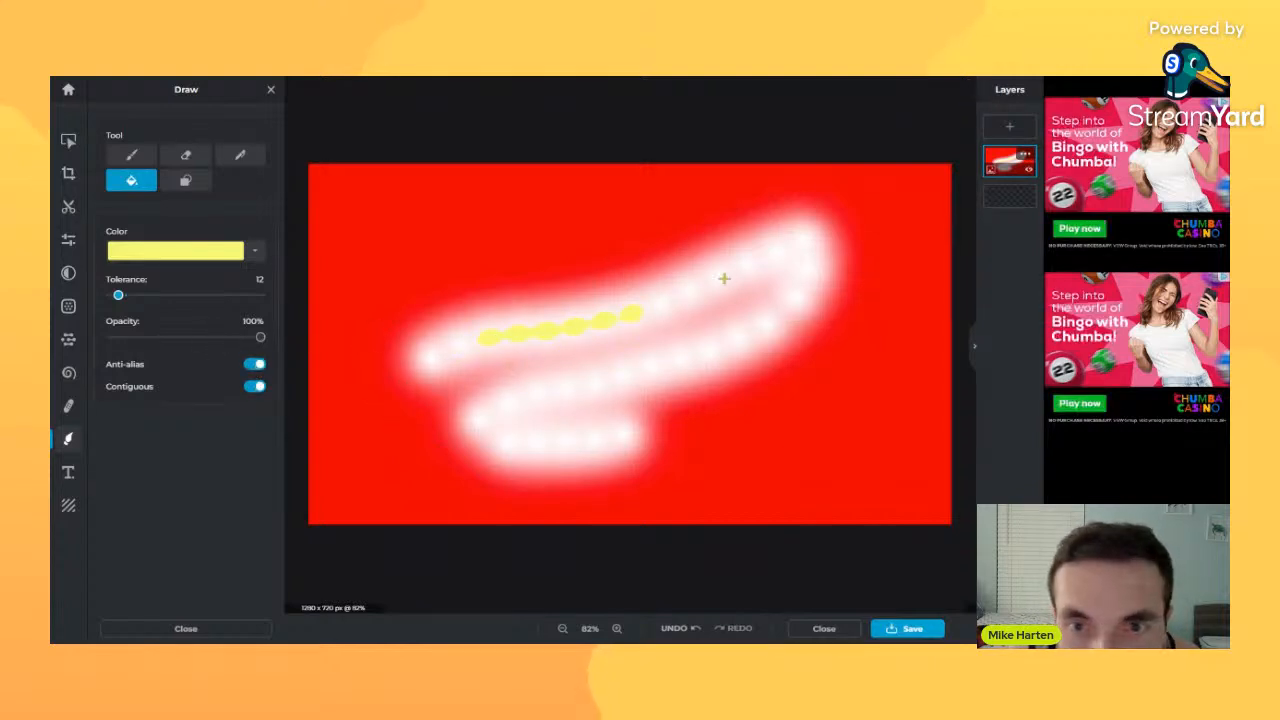
key(ctrl+z)
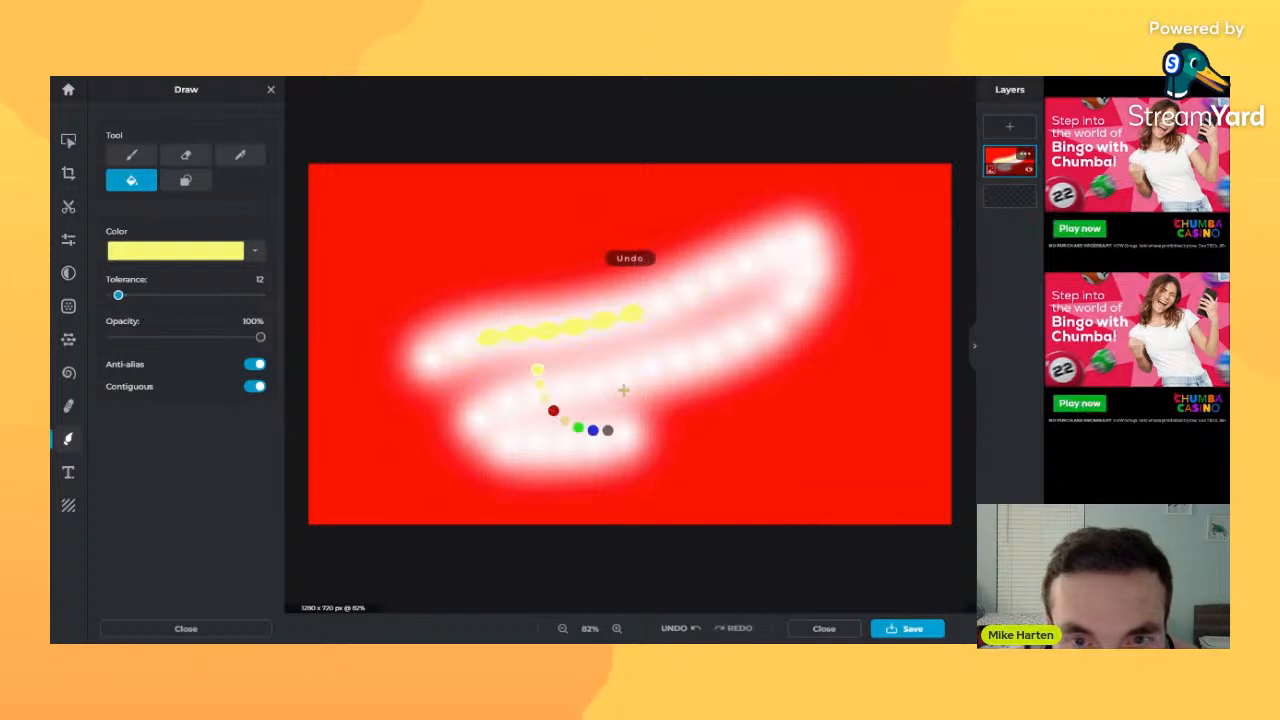
click(552, 405)
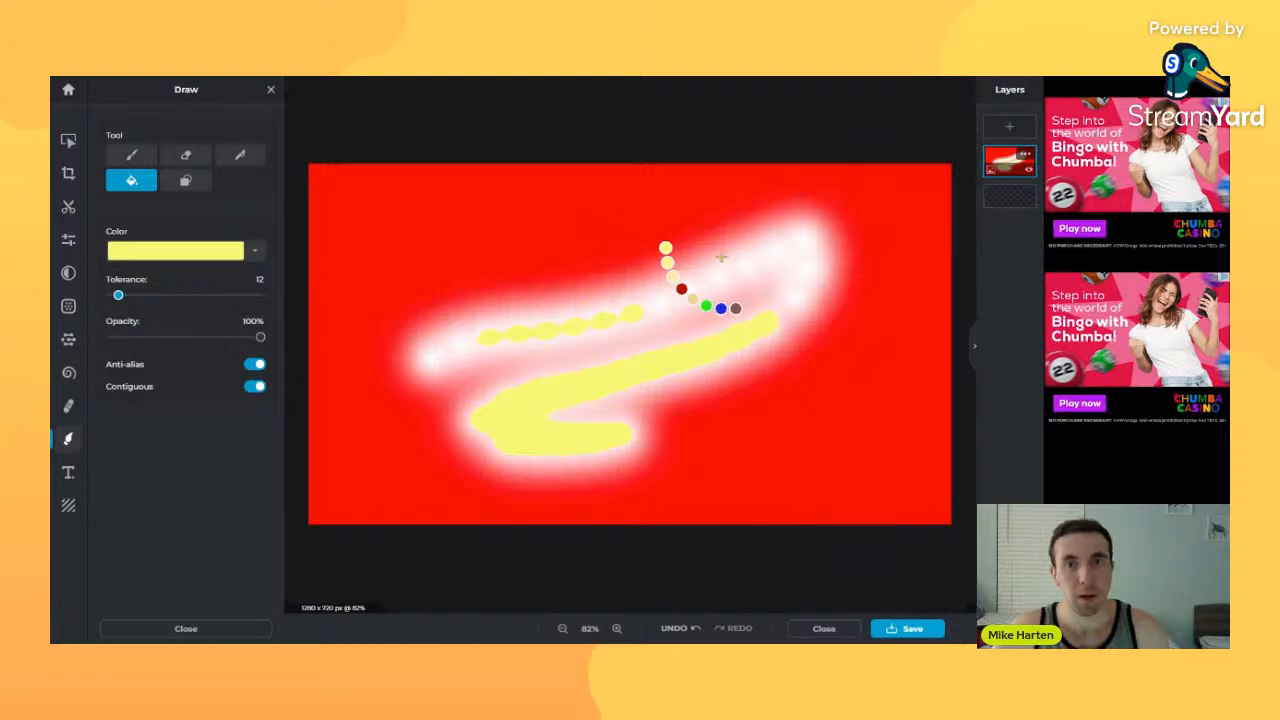
key(ctrl+z)
key(ctrl+z)
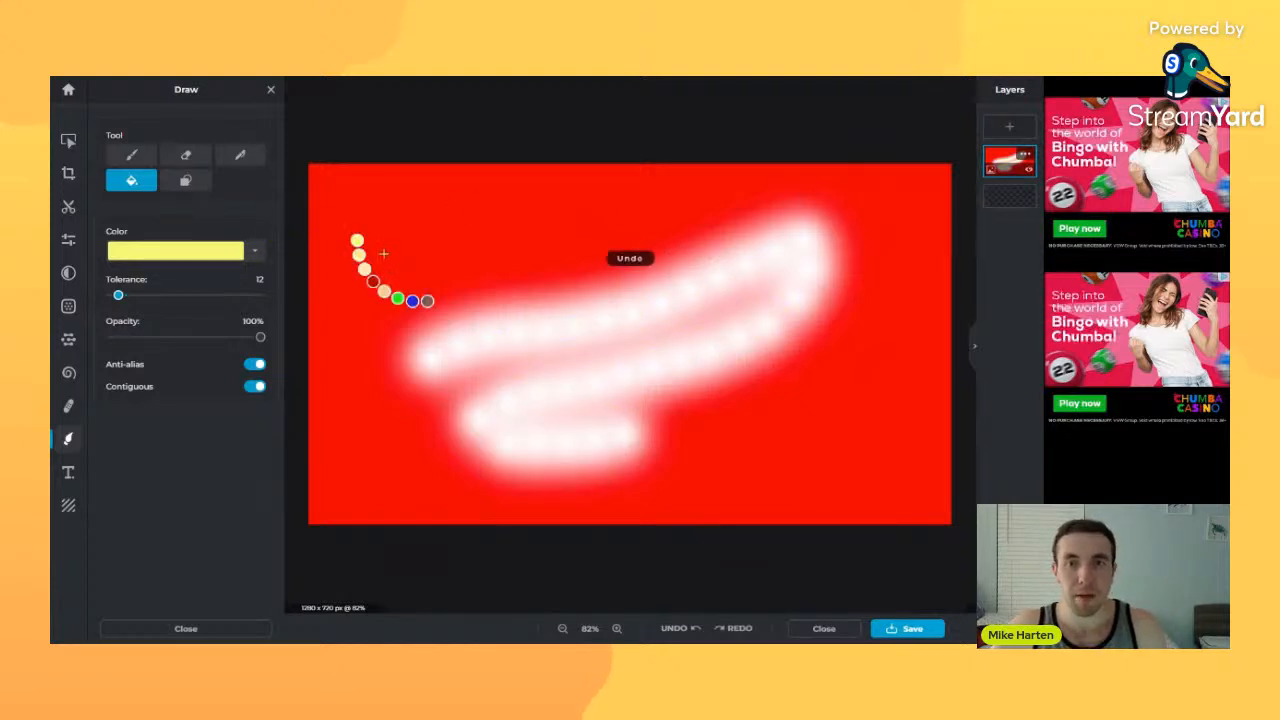
key(ctrl+z)
- With the Shape tool, draw a white square, a flat ellipse beside it and a wide triangle below on the red canvas
click(185, 180)
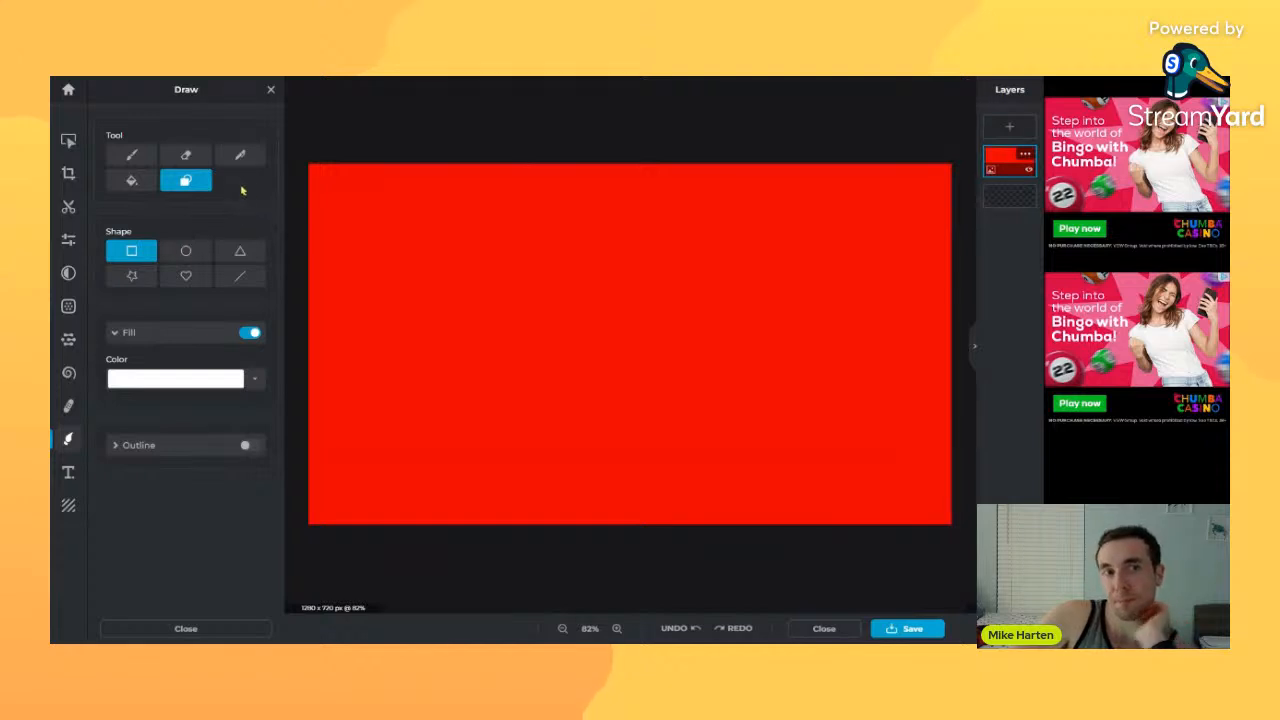
drag(420, 223, 571, 374)
click(185, 250)
drag(694, 257, 573, 283)
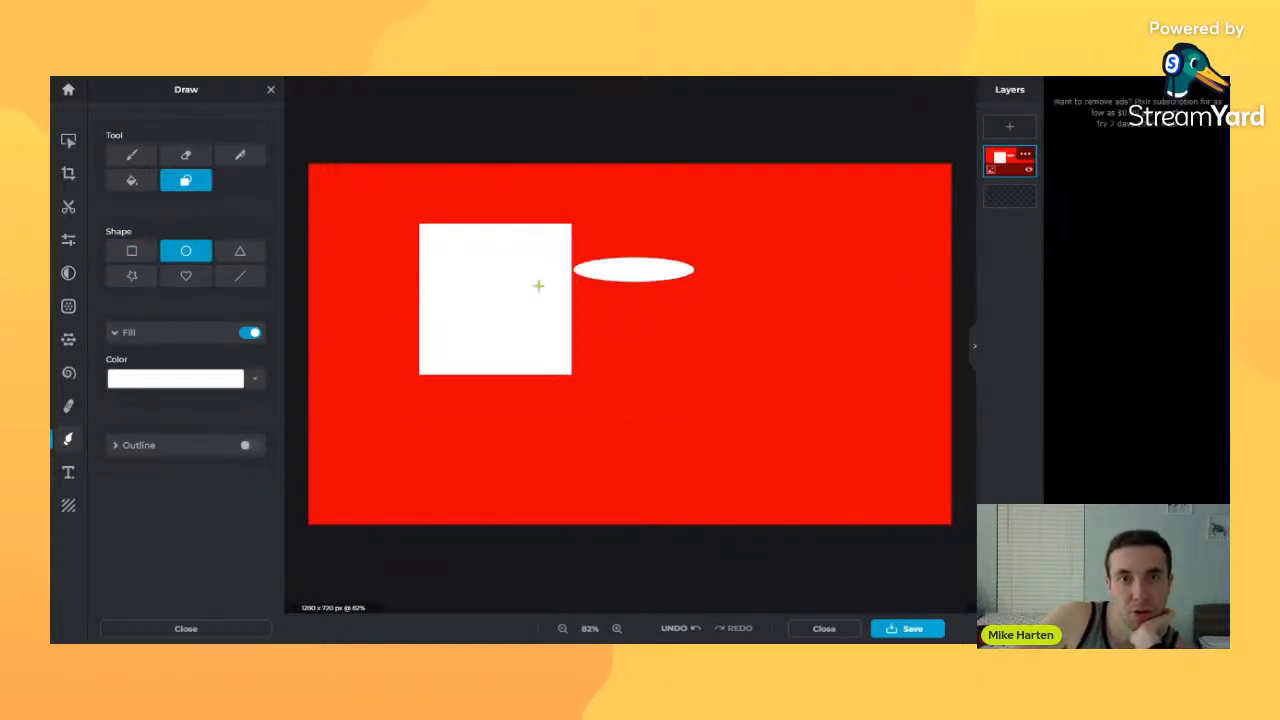
click(240, 250)
drag(535, 381, 731, 431)
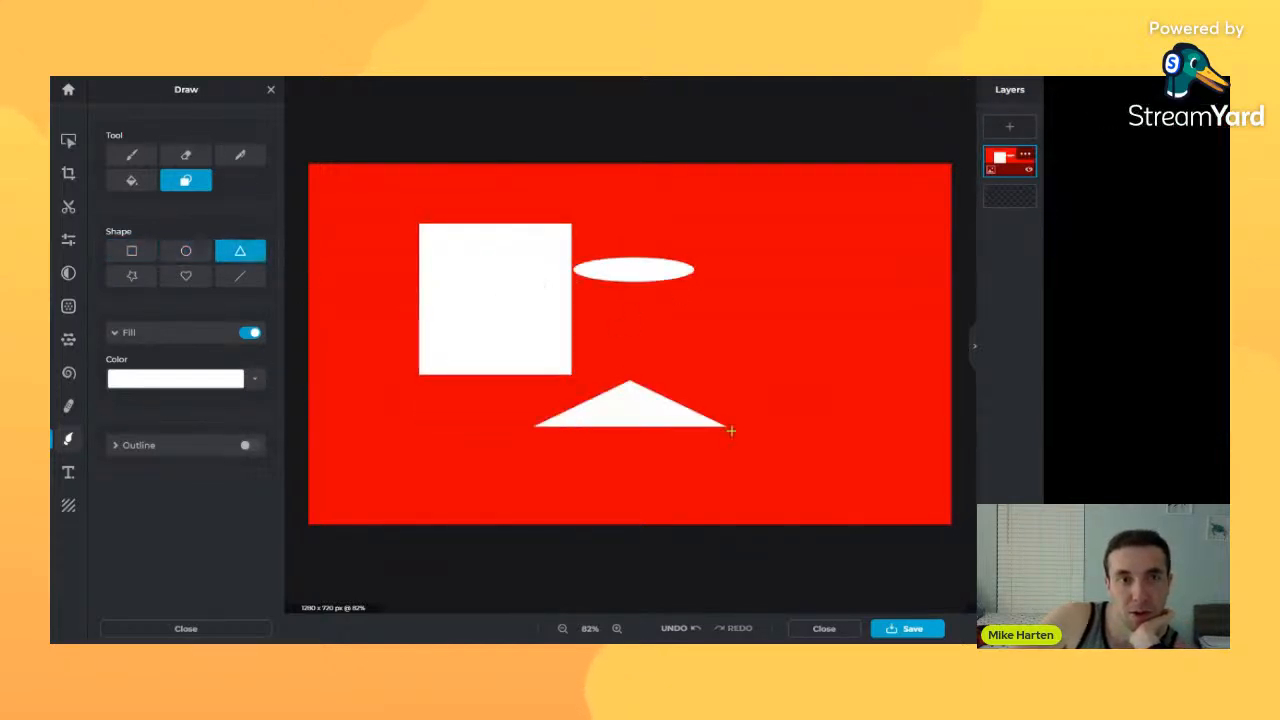
- Draw a large white star over the canvas's right half and a small heart below the square's left corner
click(131, 275)
drag(790, 262, 608, 363)
click(185, 275)
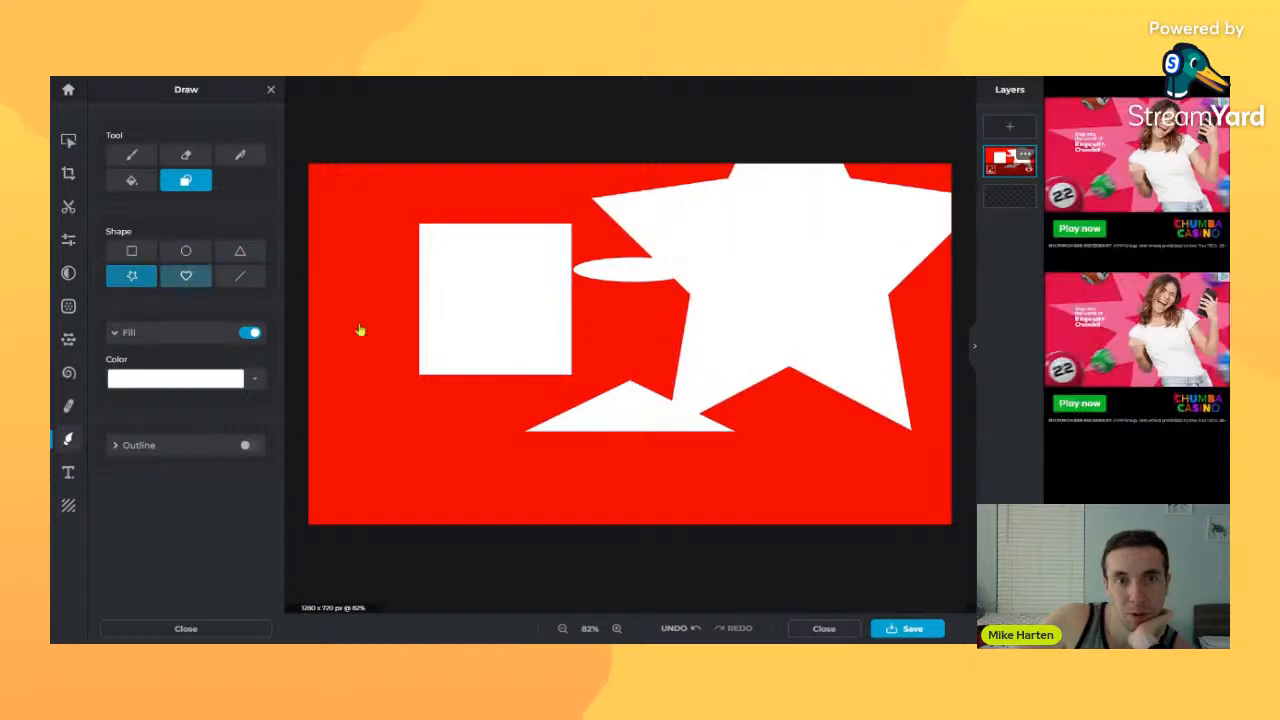
drag(414, 368, 324, 478)
- Draw a thin diagonal white line at size 1 and a thicker one below the triangle at line size 14
click(240, 275)
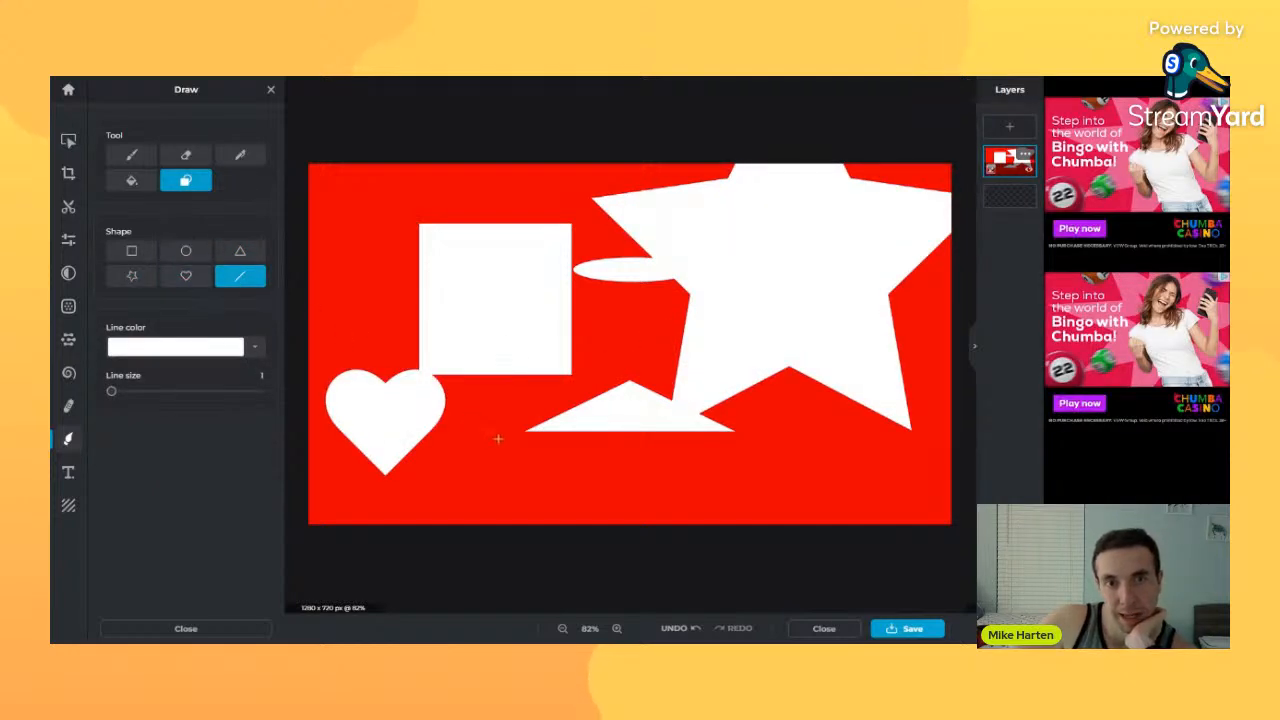
drag(490, 430, 672, 320)
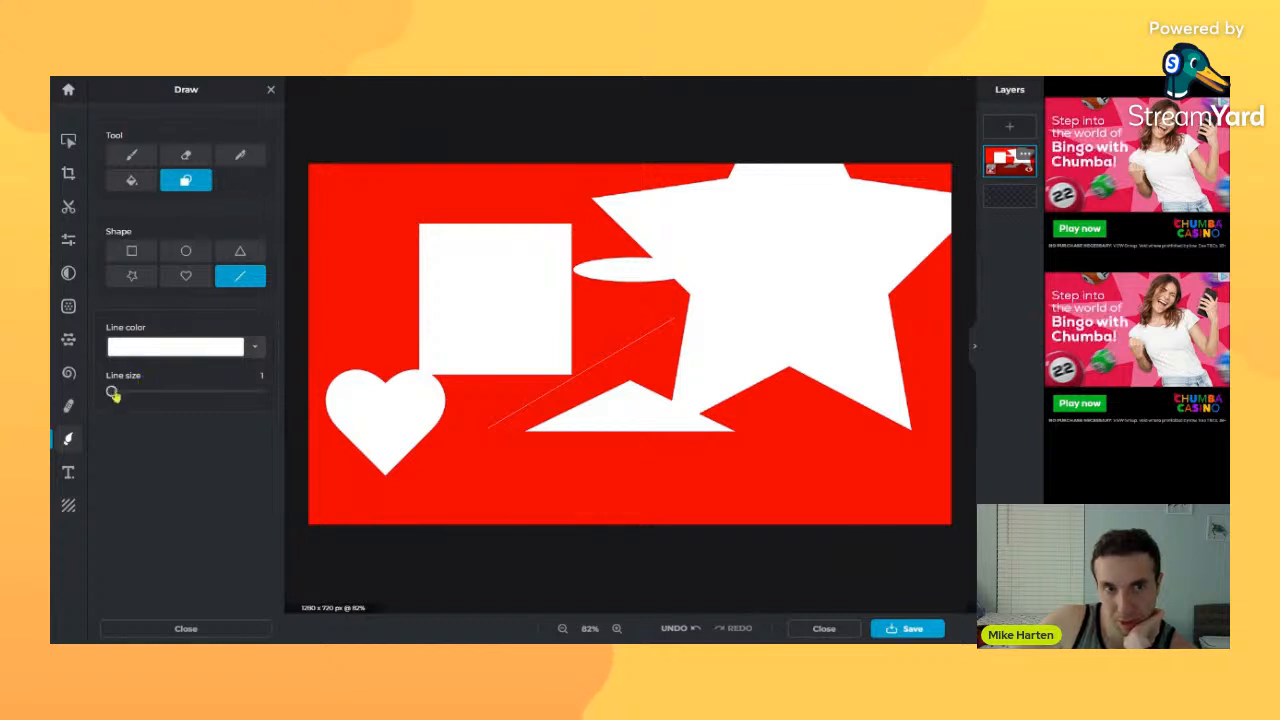
drag(112, 391, 152, 392)
drag(541, 497, 684, 440)
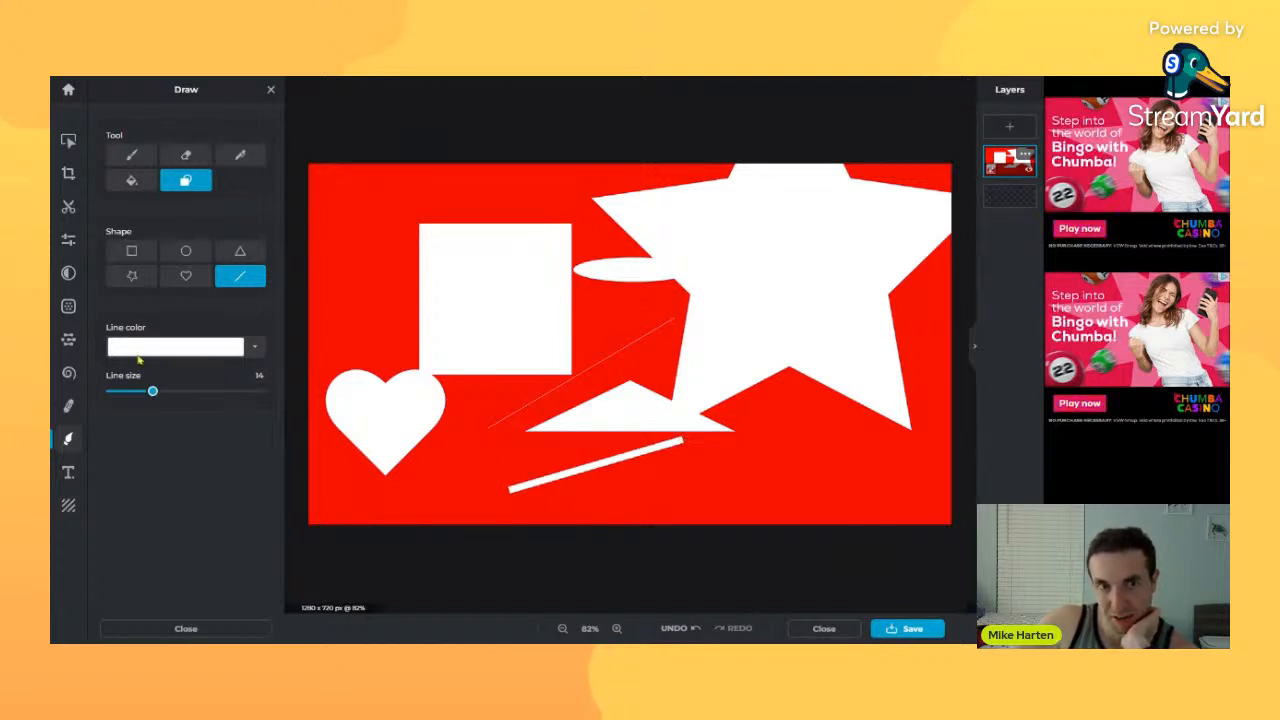
- Undo both lines, the heart, star, triangle, ellipse and square to clear the red canvas
key(ctrl+z)
key(ctrl+z)
key(ctrl+z)
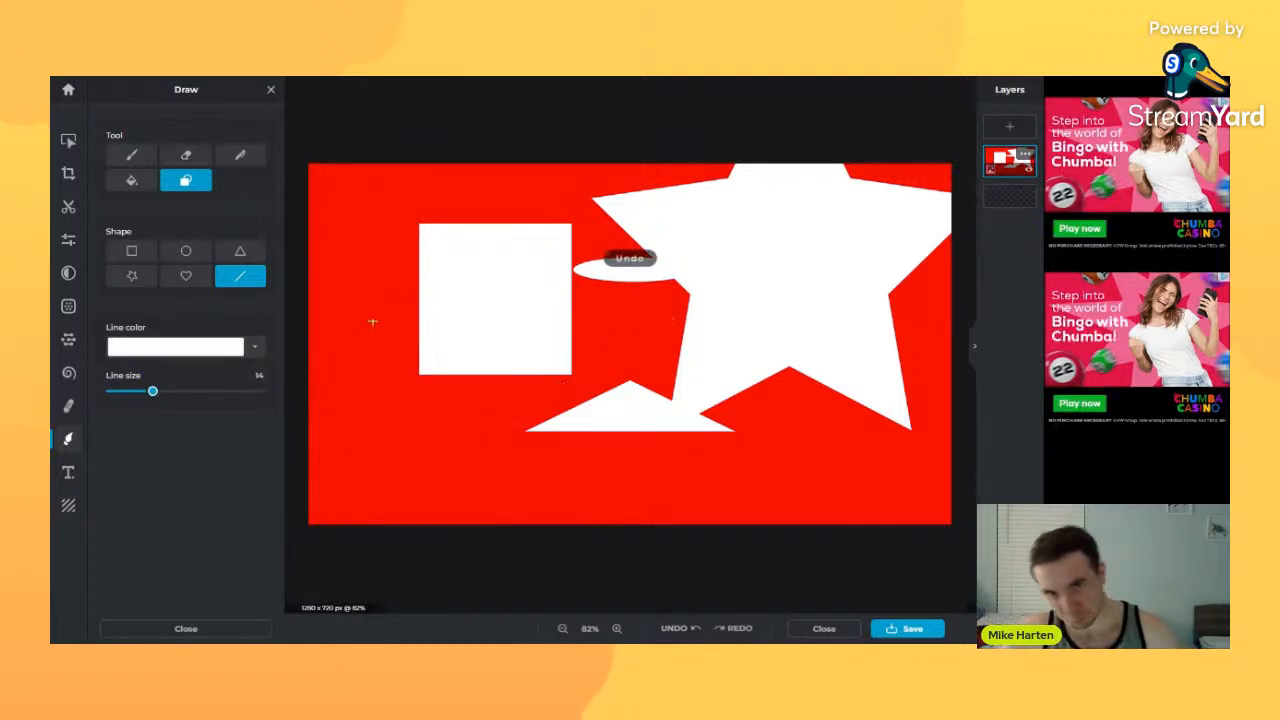
key(ctrl+z)
key(ctrl+z)
key(ctrl+z)
key(ctrl+z)
- Choose the rectangle shape, check its Fill and Outline options, and set the shape's fill colour to grey #797979
click(132, 252)
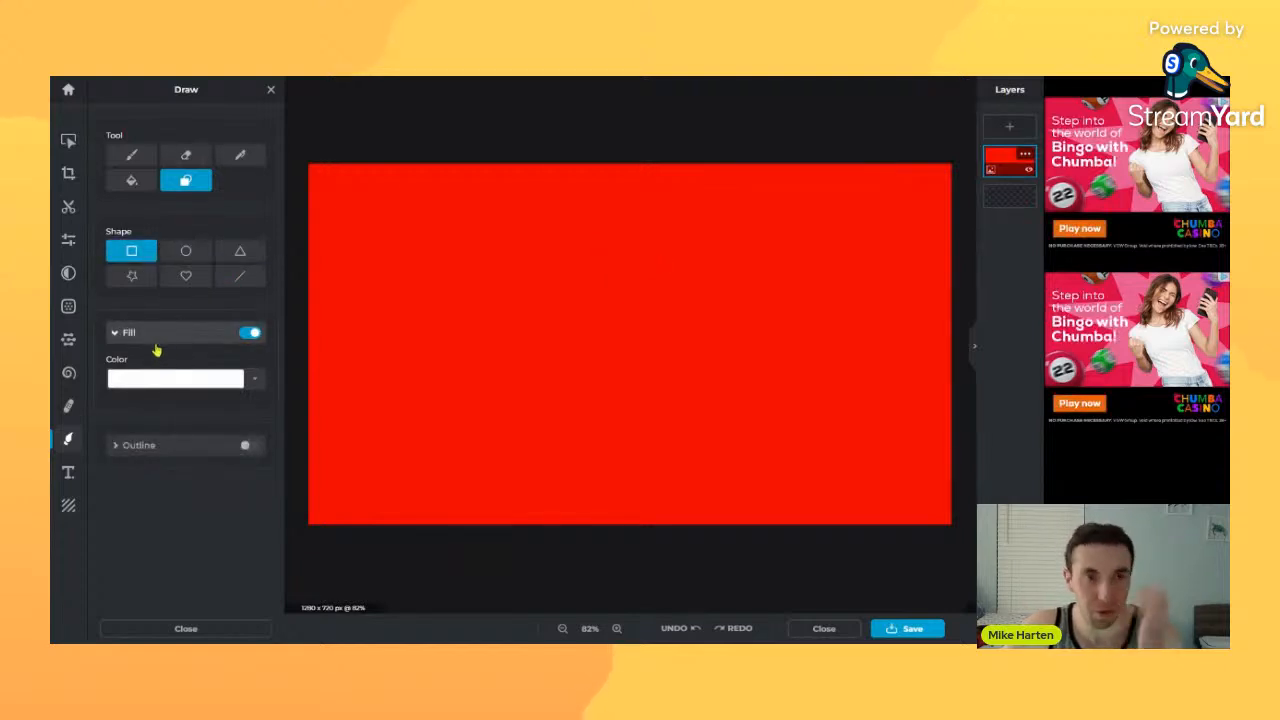
click(128, 333)
click(114, 333)
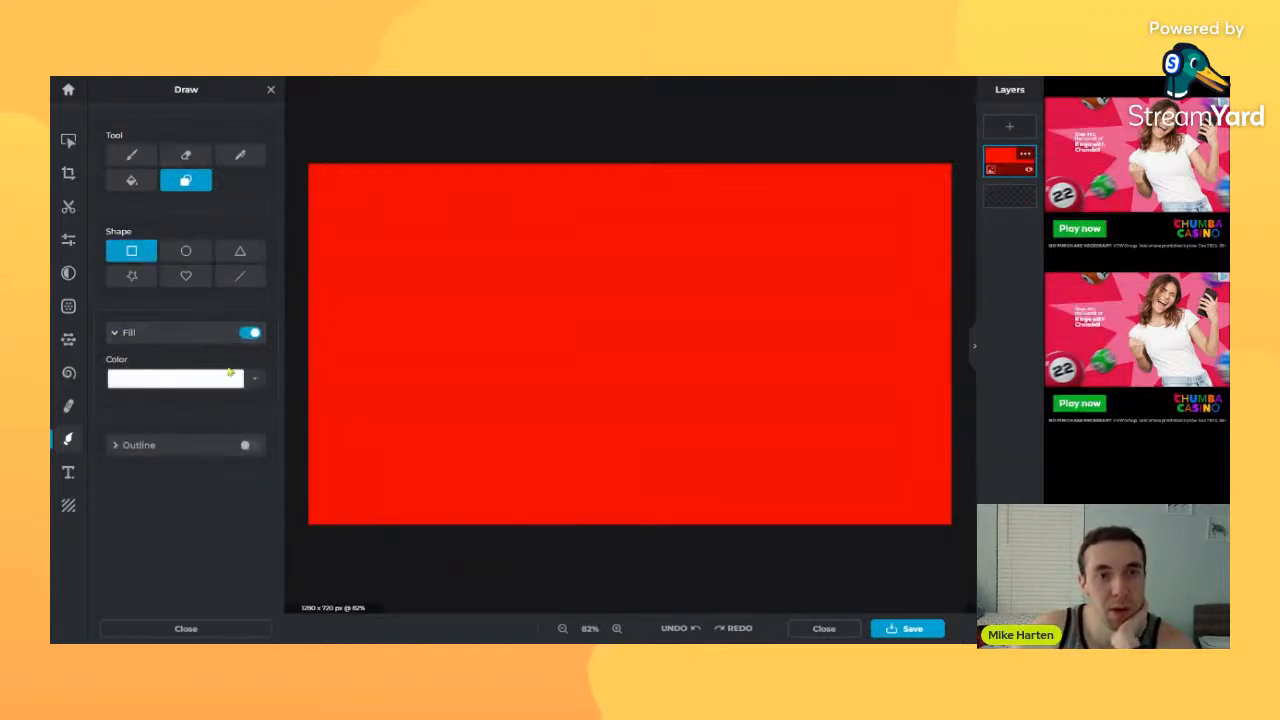
click(237, 382)
click(240, 386)
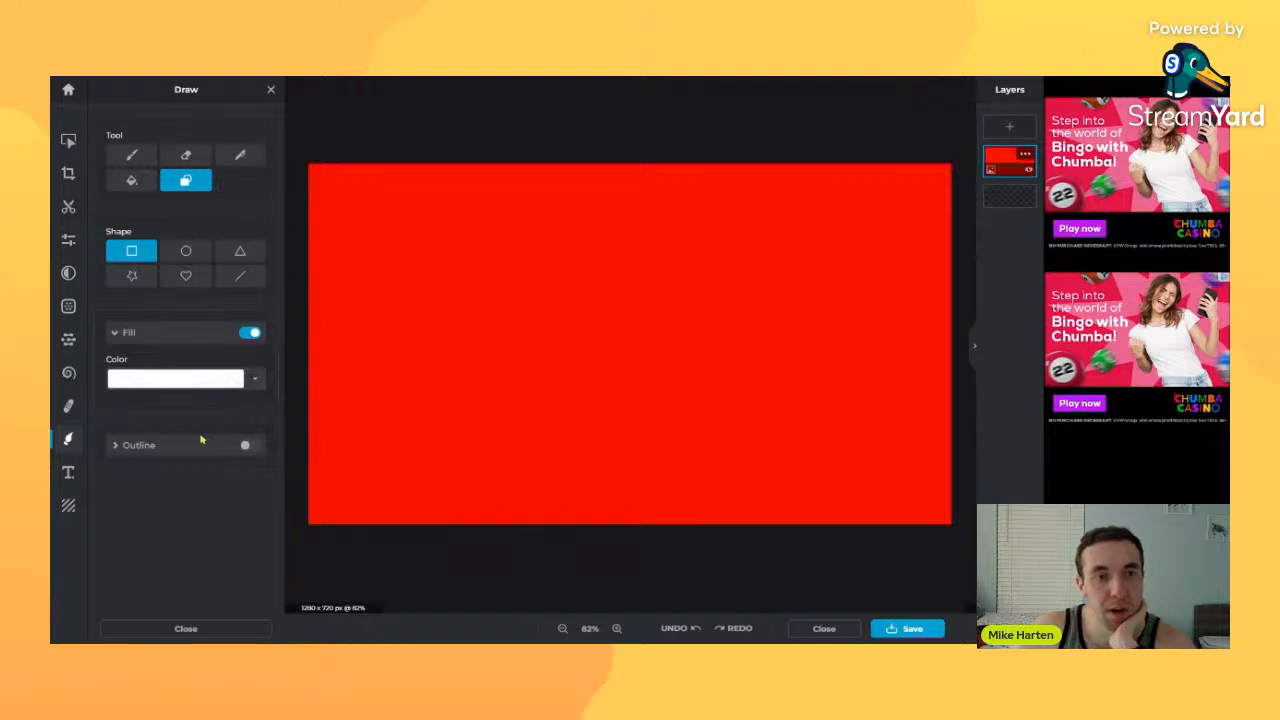
click(125, 446)
click(125, 447)
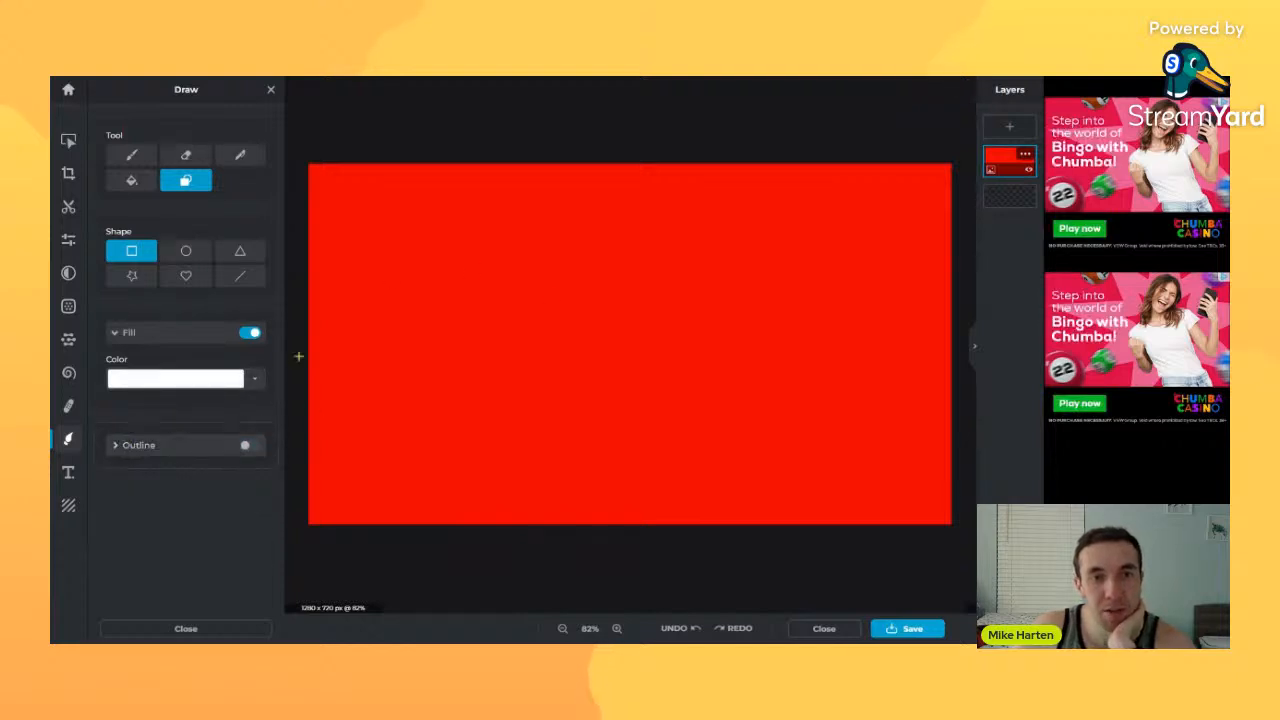
click(248, 380)
drag(332, 391, 260, 403)
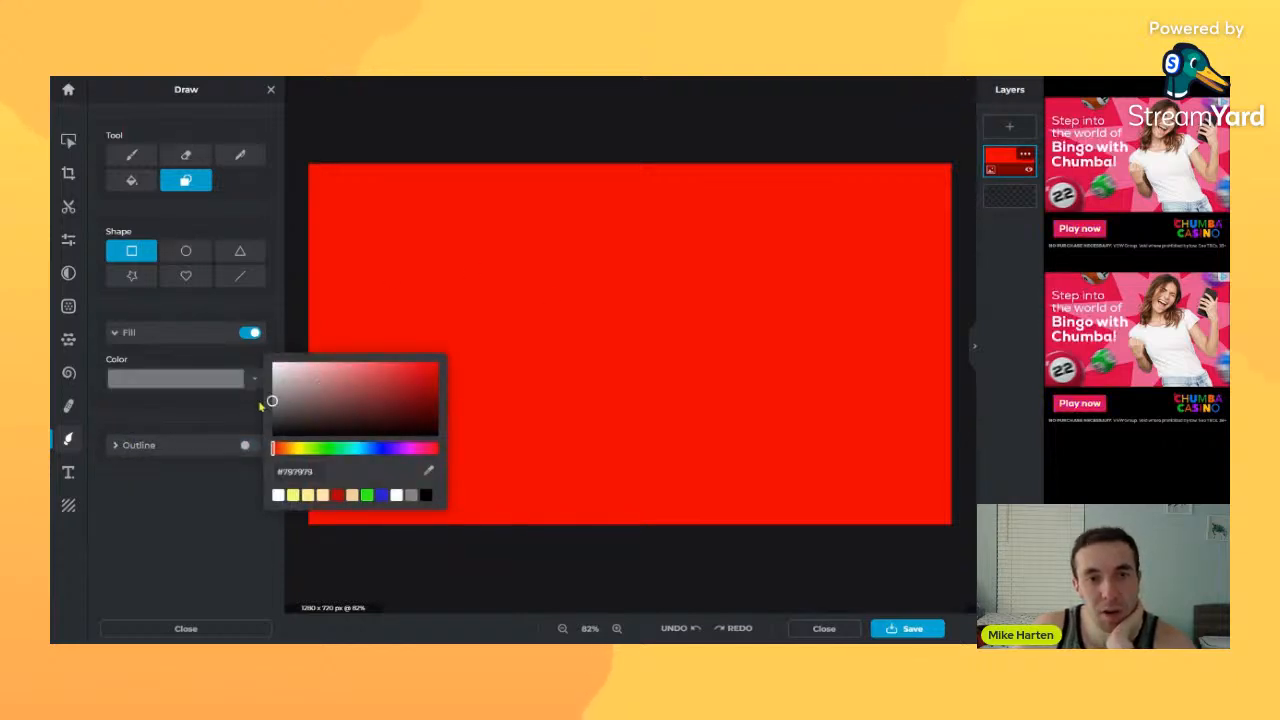
- Draw a plain grey rectangle on the canvas's left half, enable the shape outline, and undo the rectangle
drag(409, 255, 602, 428)
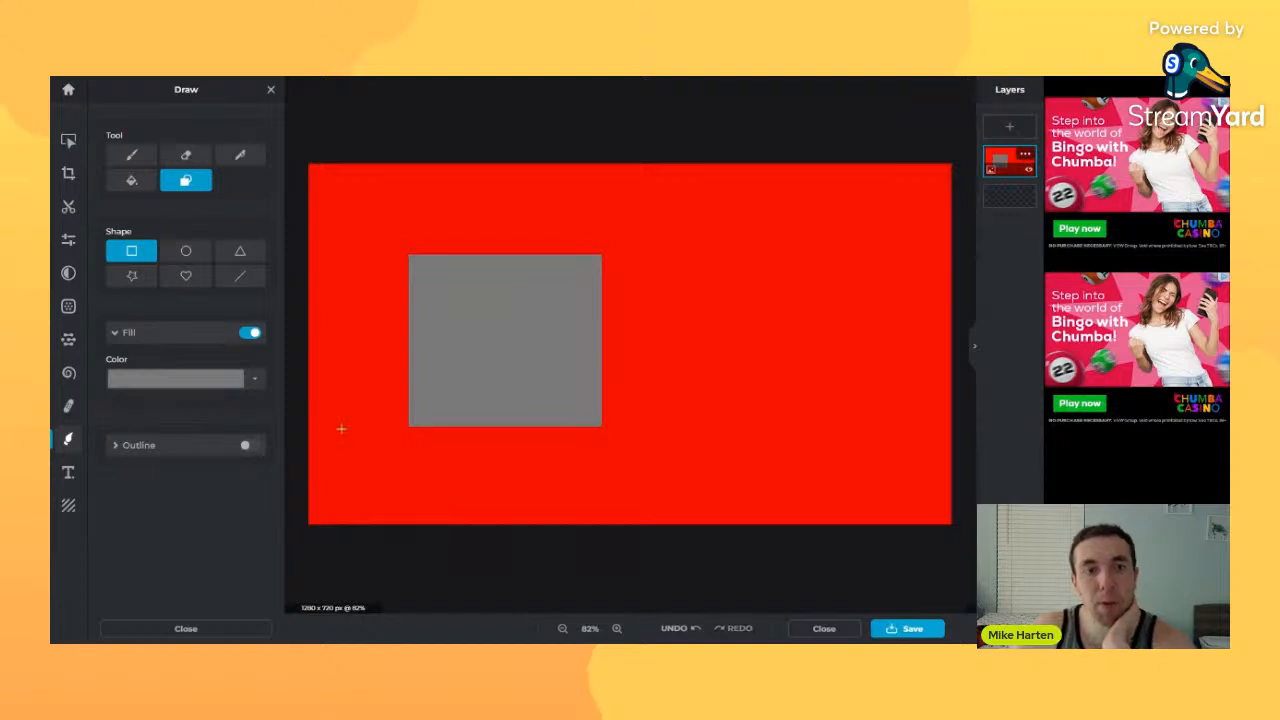
click(117, 446)
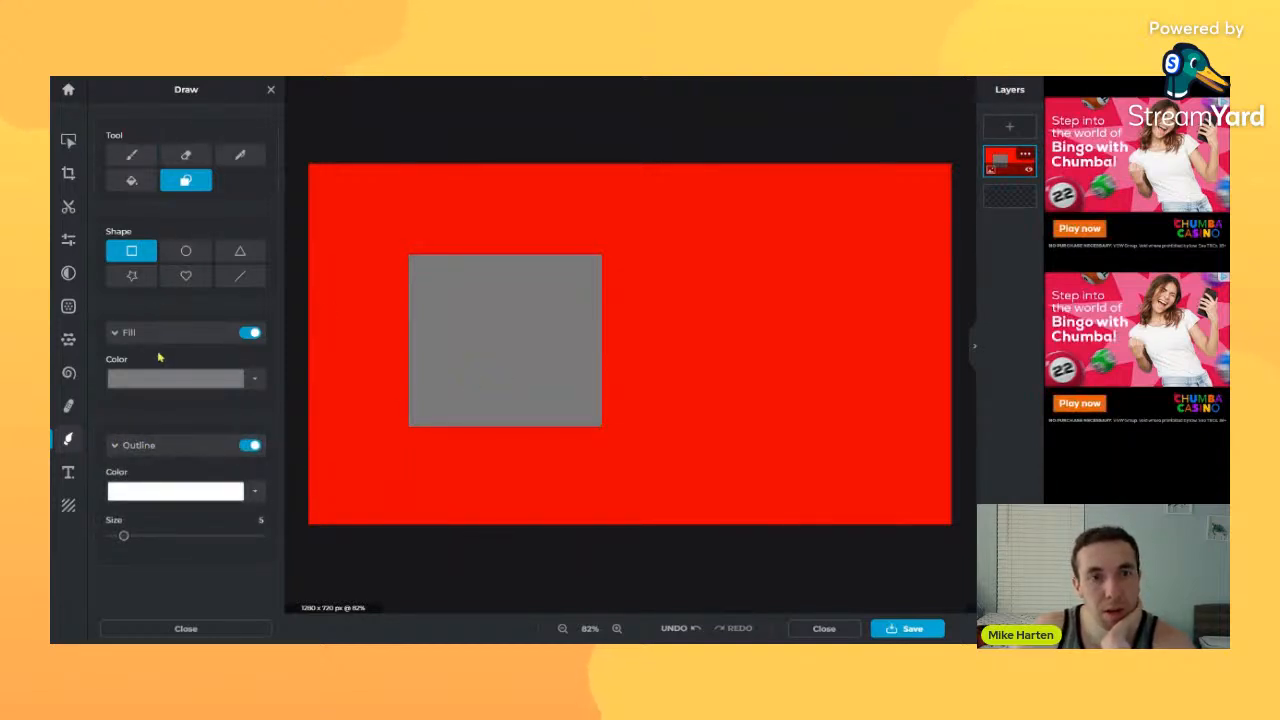
key(ctrl+z)
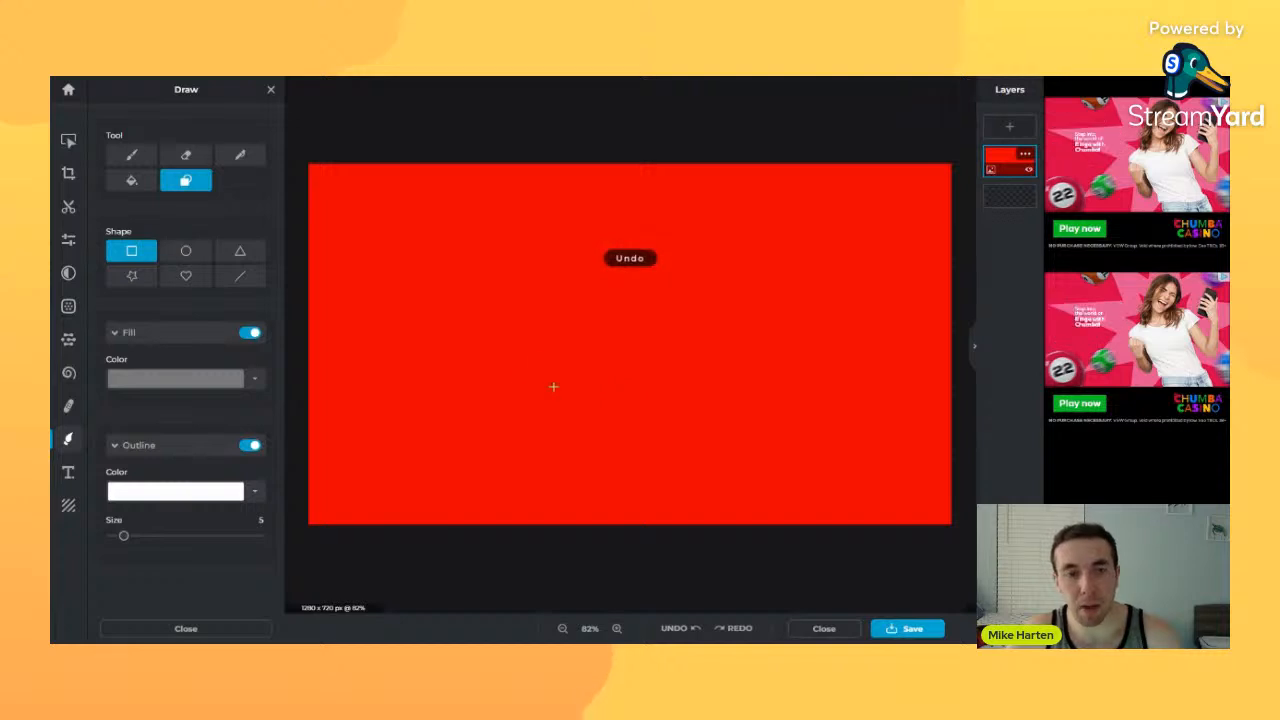
- Set the shape's white outline to size 6, draw a grey outlined rectangle left of the canvas centre, and undo it
click(253, 446)
click(250, 446)
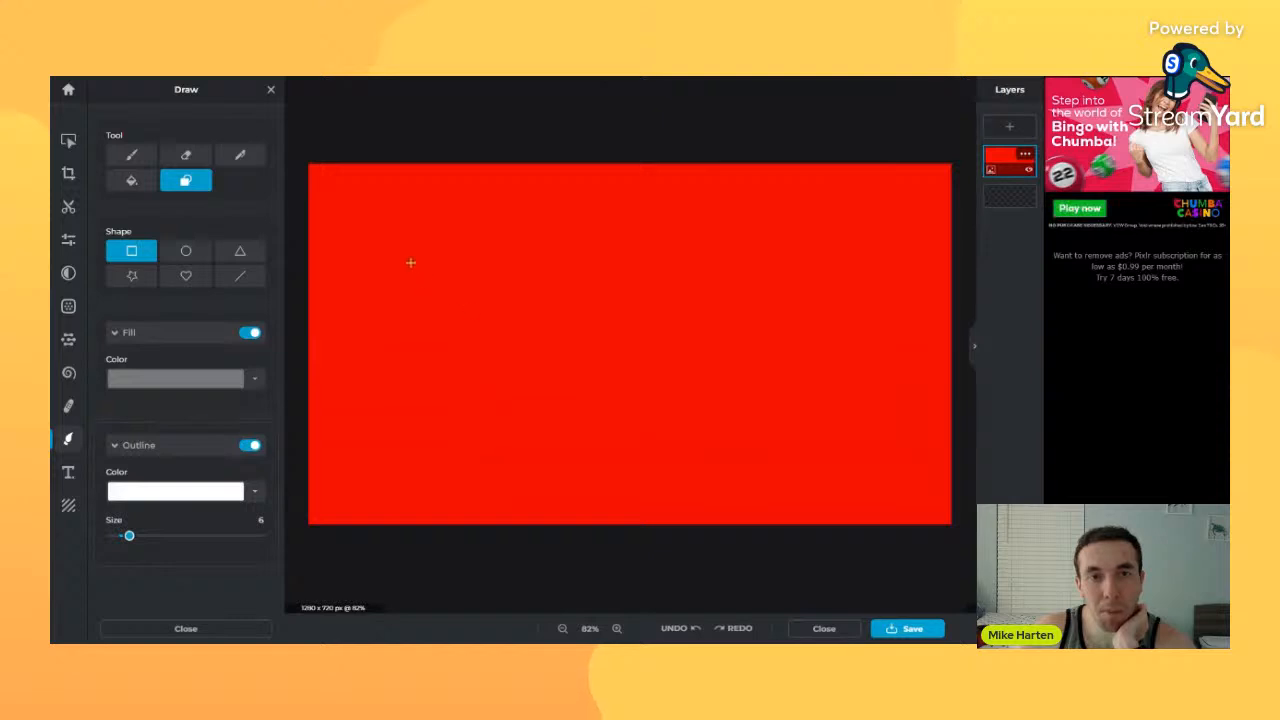
drag(415, 238, 637, 424)
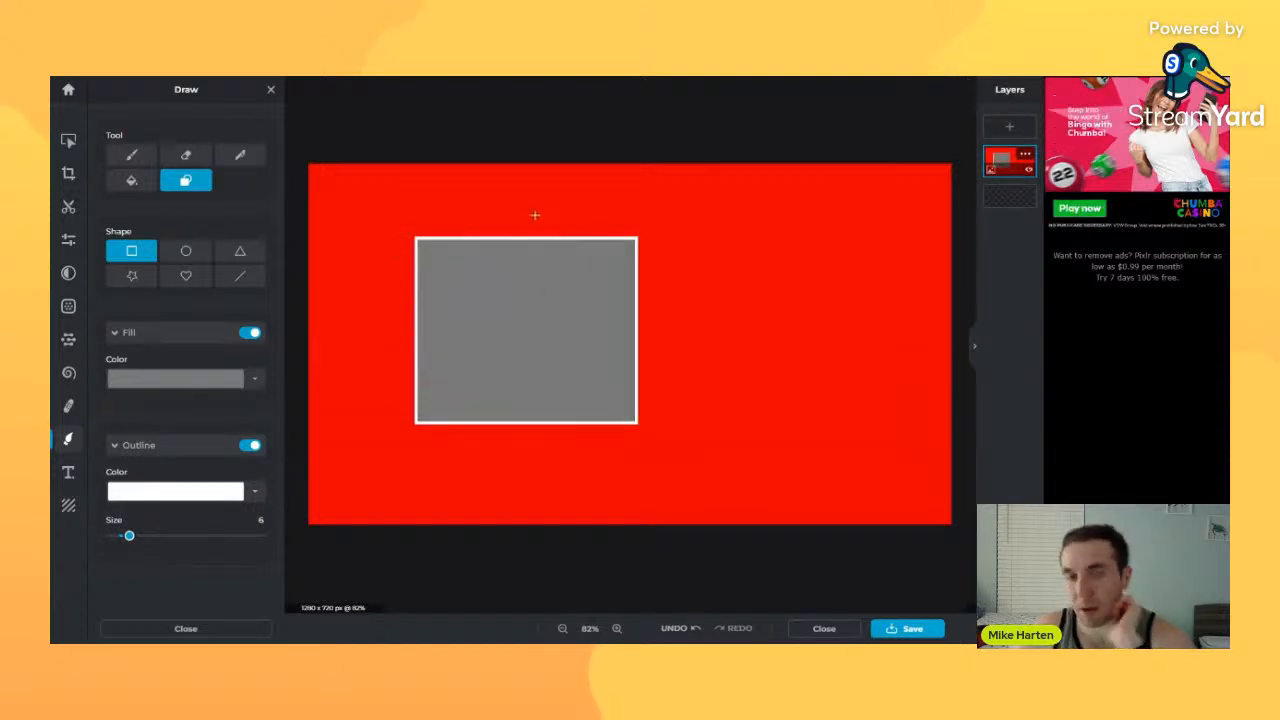
key(ctrl+z)
- Draw several outlined grey rectangles of varying proportions on the red canvas, undoing each one
drag(430, 237, 552, 420)
key(ctrl+z)
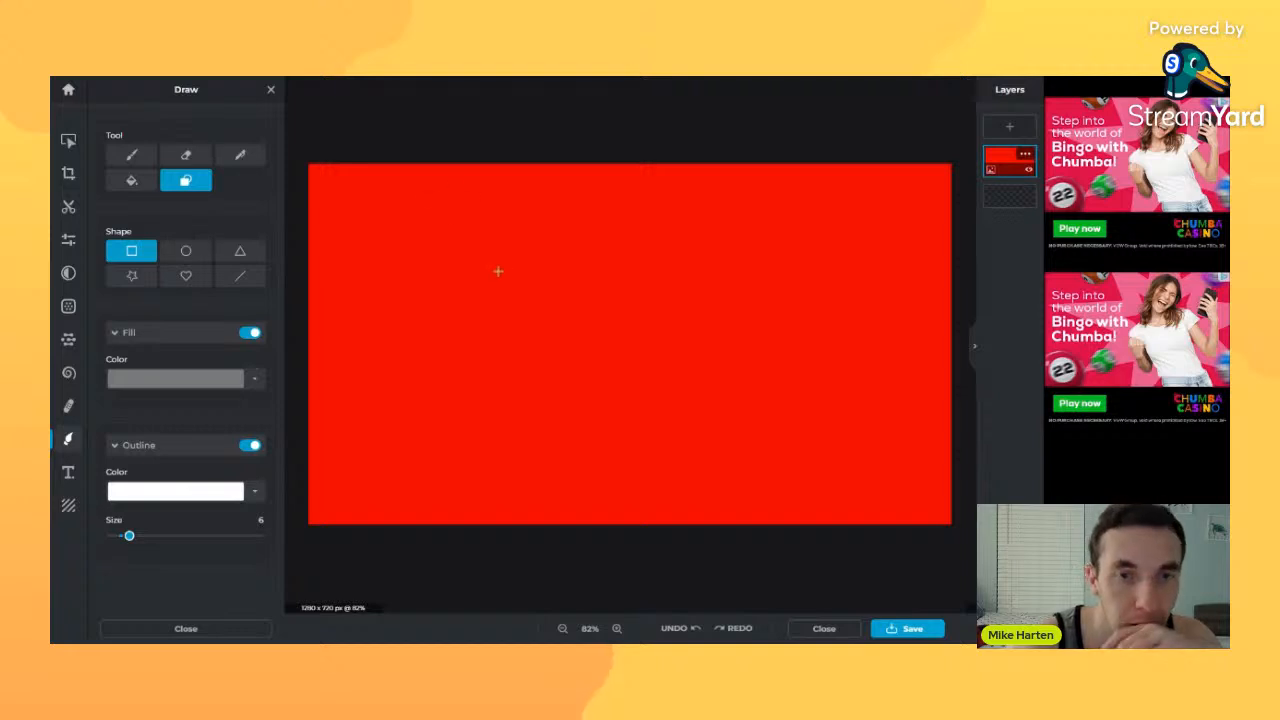
mouse_move(414, 231)
mouse_down()
mouse_move(531, 420)
mouse_move(644, 440)
mouse_move(486, 331)
mouse_move(586, 438)
mouse_move(656, 440)
mouse_move(560, 348)
mouse_up()
key(ctrl+z)
mouse_move(405, 240)
mouse_down()
mouse_move(526, 371)
mouse_move(611, 384)
mouse_move(734, 503)
mouse_move(582, 421)
mouse_up()
key(ctrl+z)
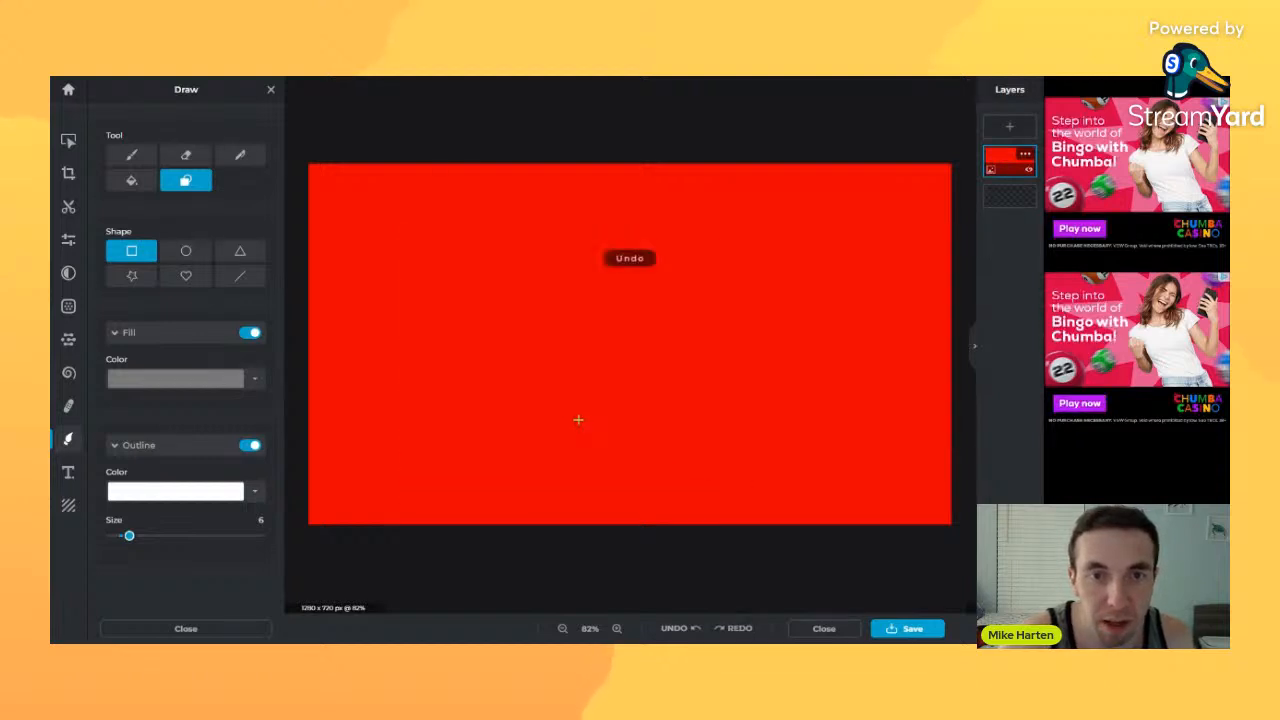
drag(356, 211, 586, 383)
key(ctrl+z)
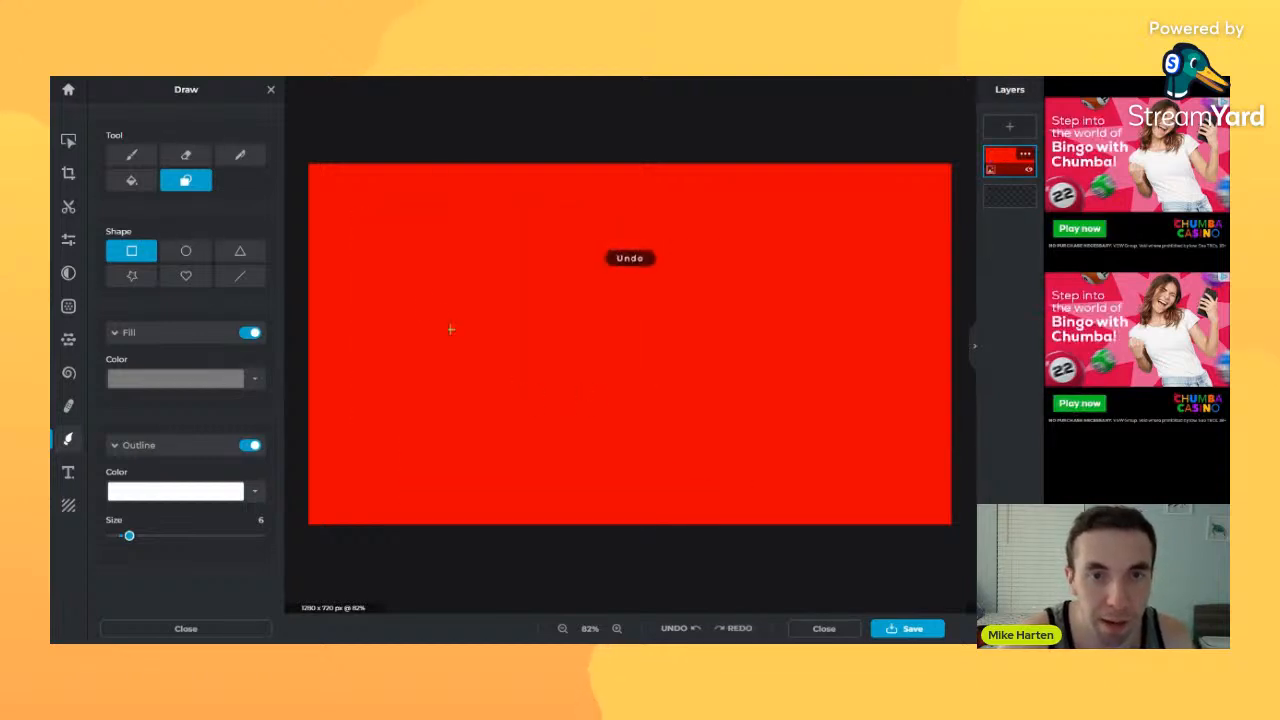
drag(463, 228, 688, 396)
drag(558, 395, 511, 359)
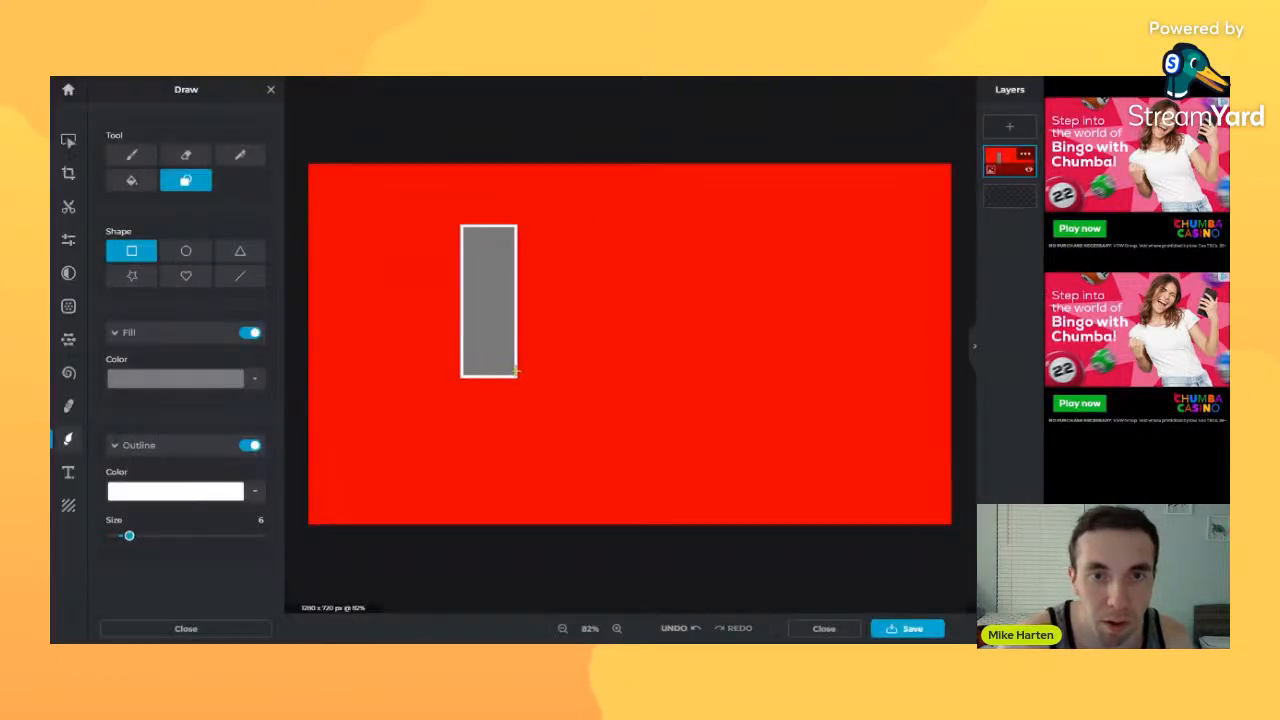
key(ctrl+z)
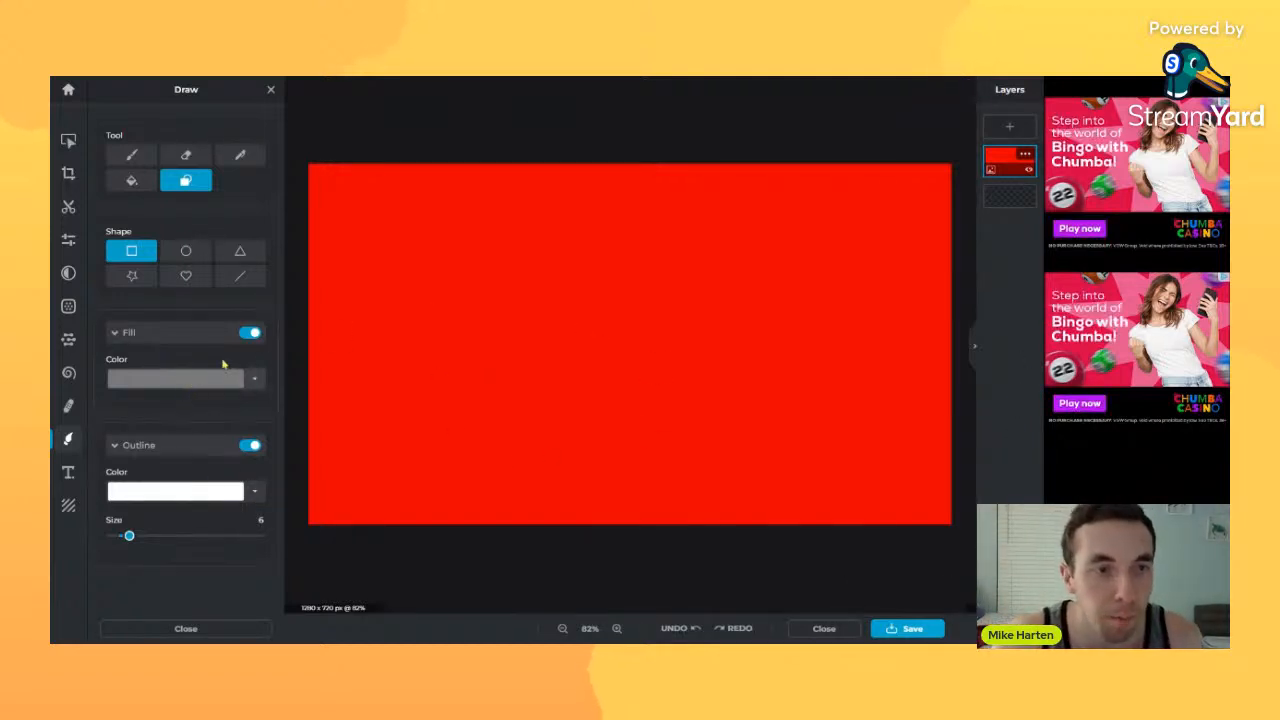
- Review the options of the circle, triangle, star, heart and line shapes in turn
click(186, 251)
click(240, 251)
click(131, 275)
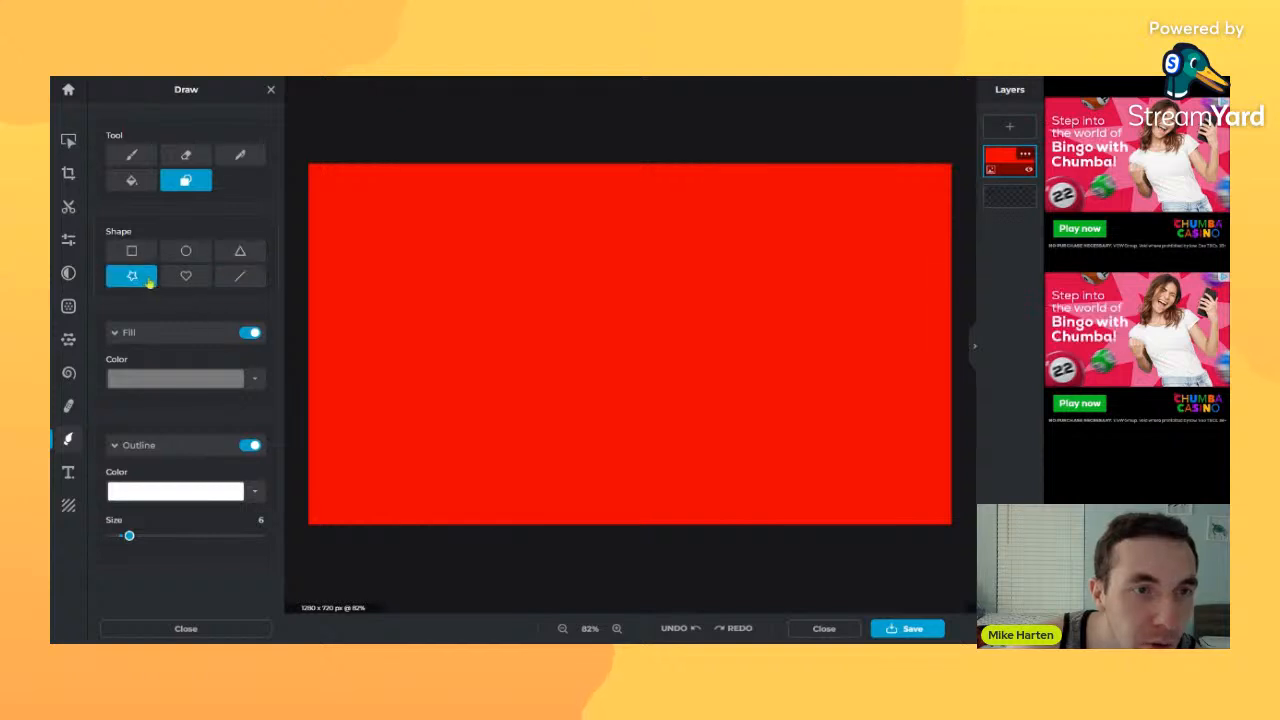
click(186, 275)
click(240, 275)
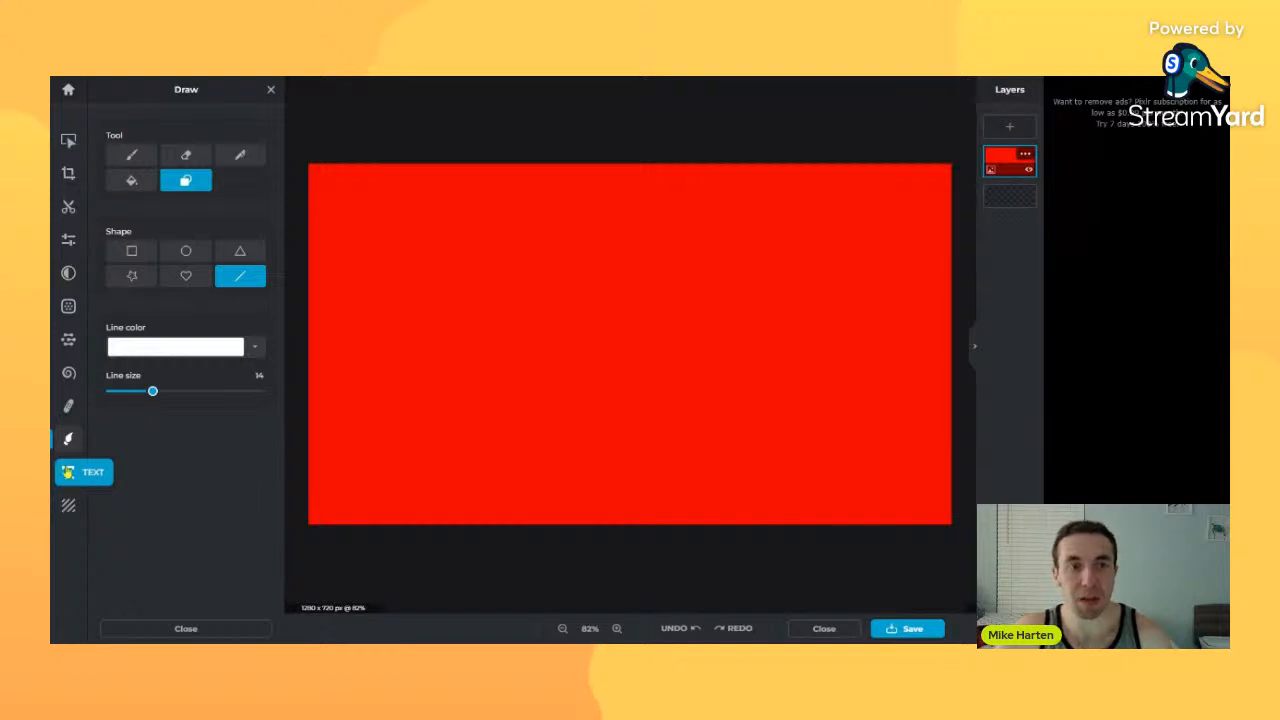
- Switch to the Text tool, undo the red fill to restore the white canvas, and deselect the layer
click(68, 471)
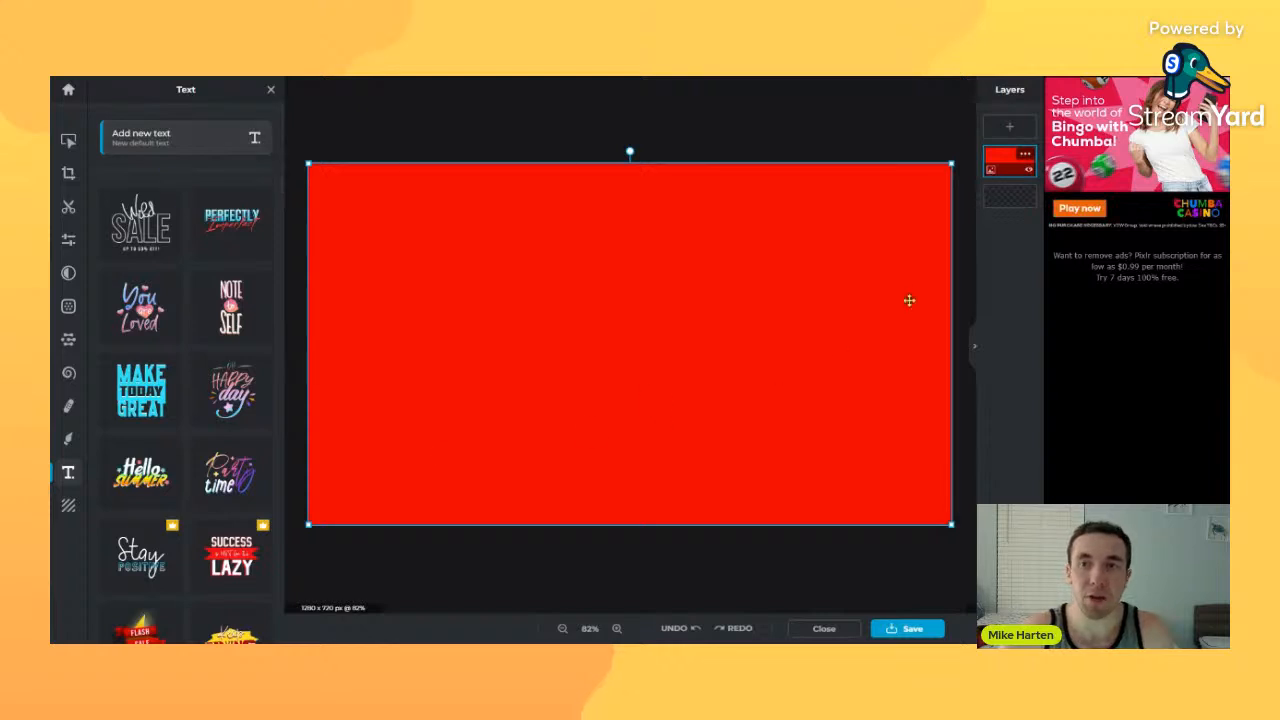
key(ctrl+z)
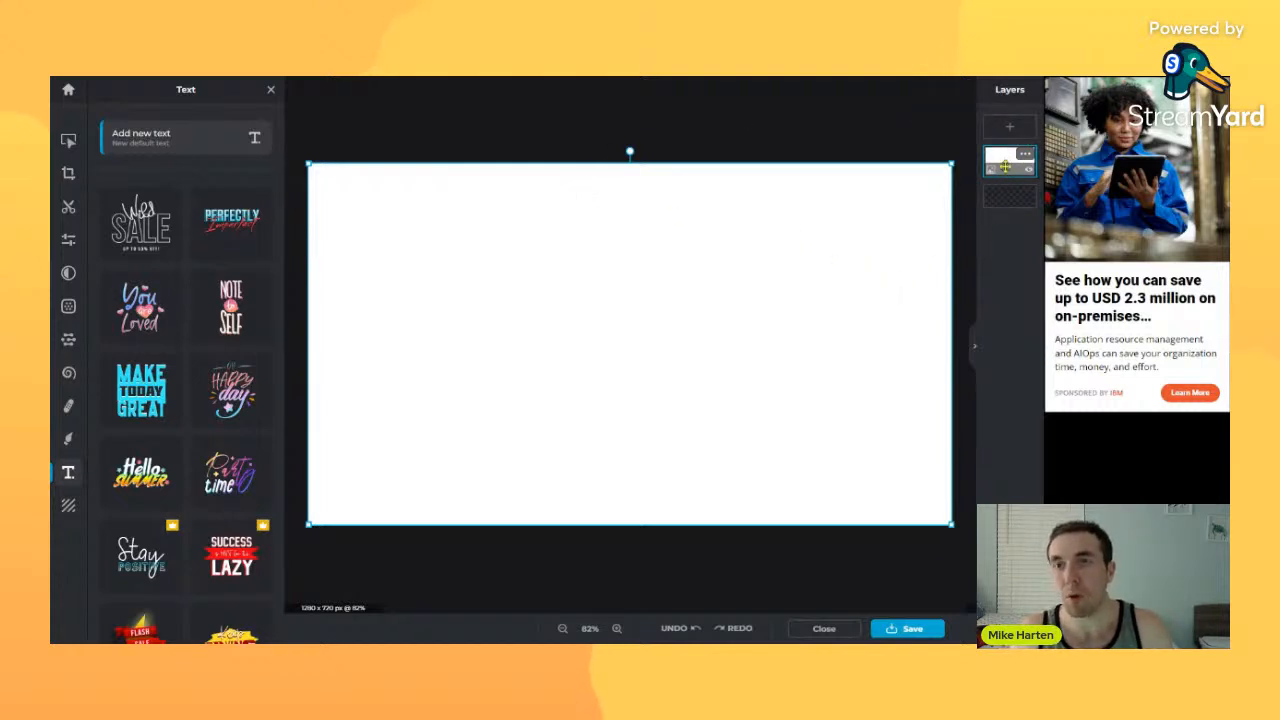
click(701, 136)
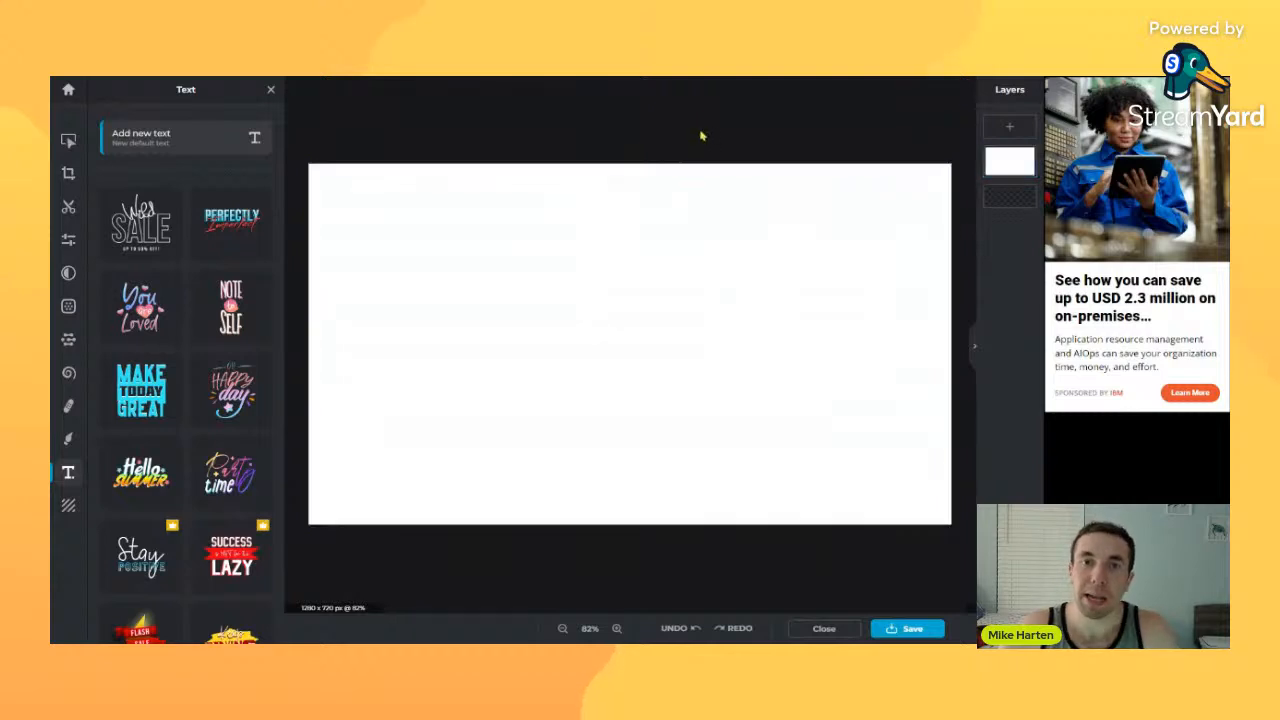
- Add an empty layer above the white background, undo the background's accidental move, and keep the empty layer selected
click(1012, 130)
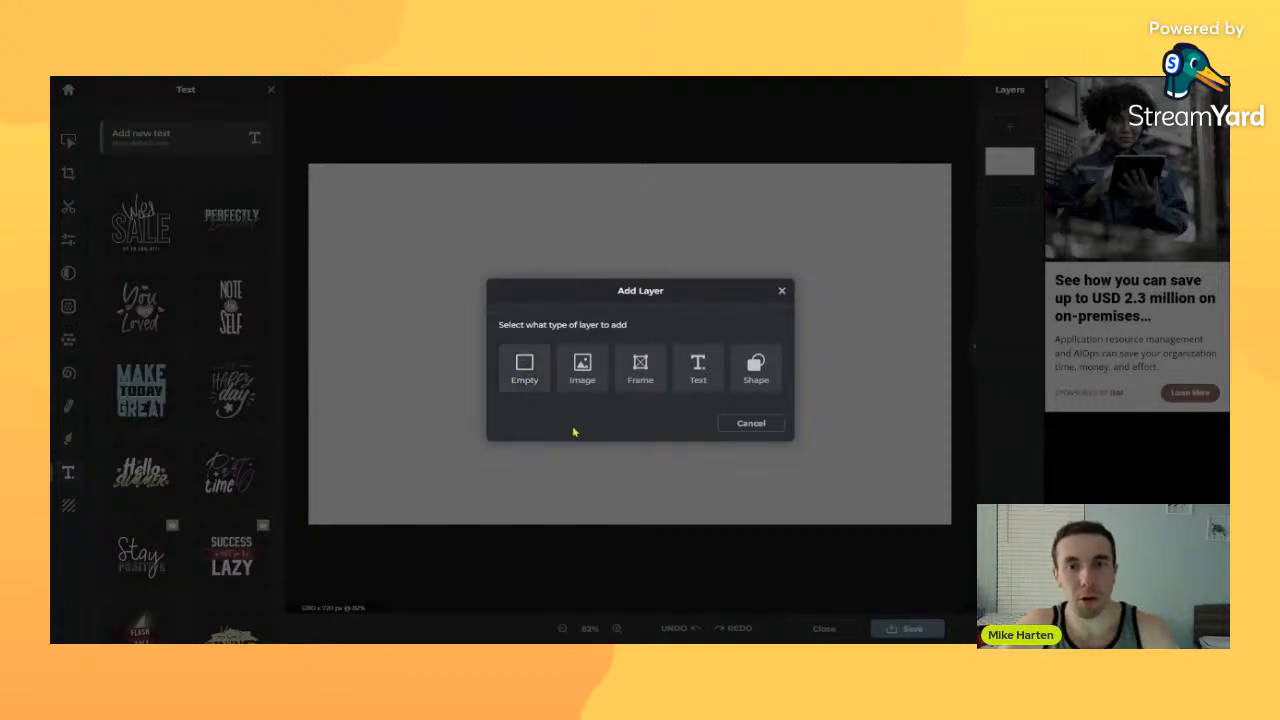
click(533, 375)
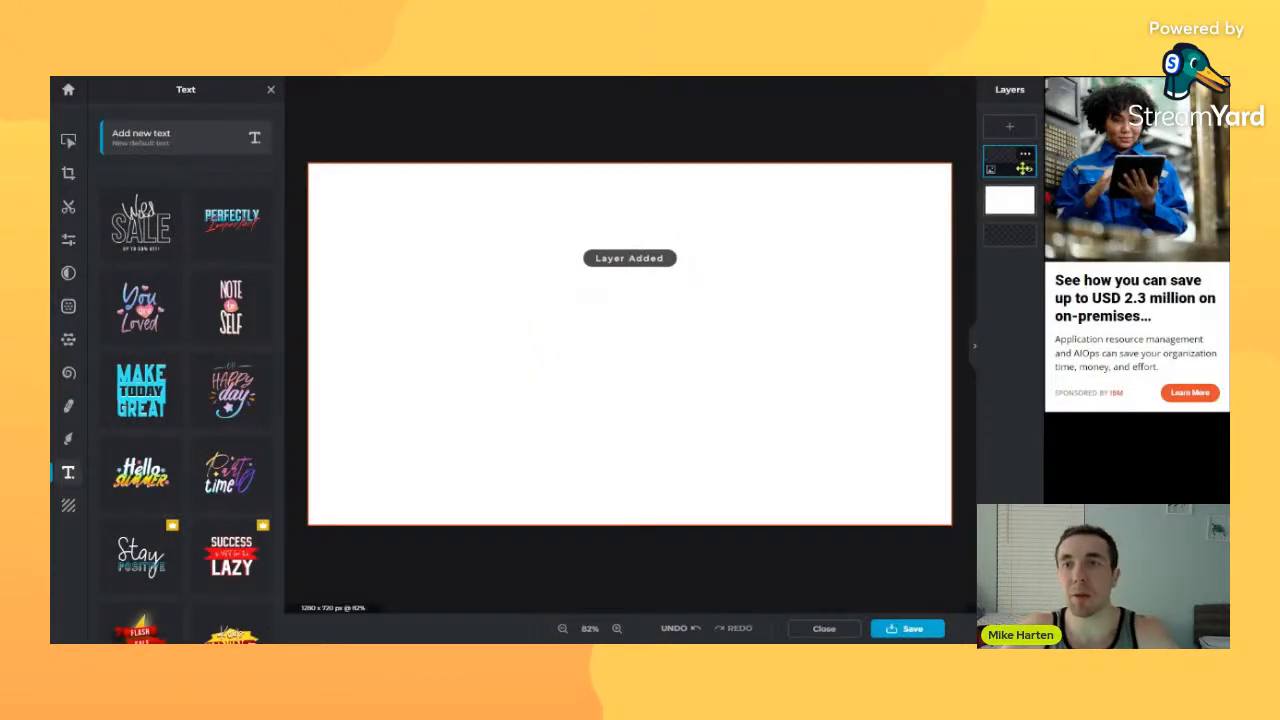
drag(657, 260, 731, 408)
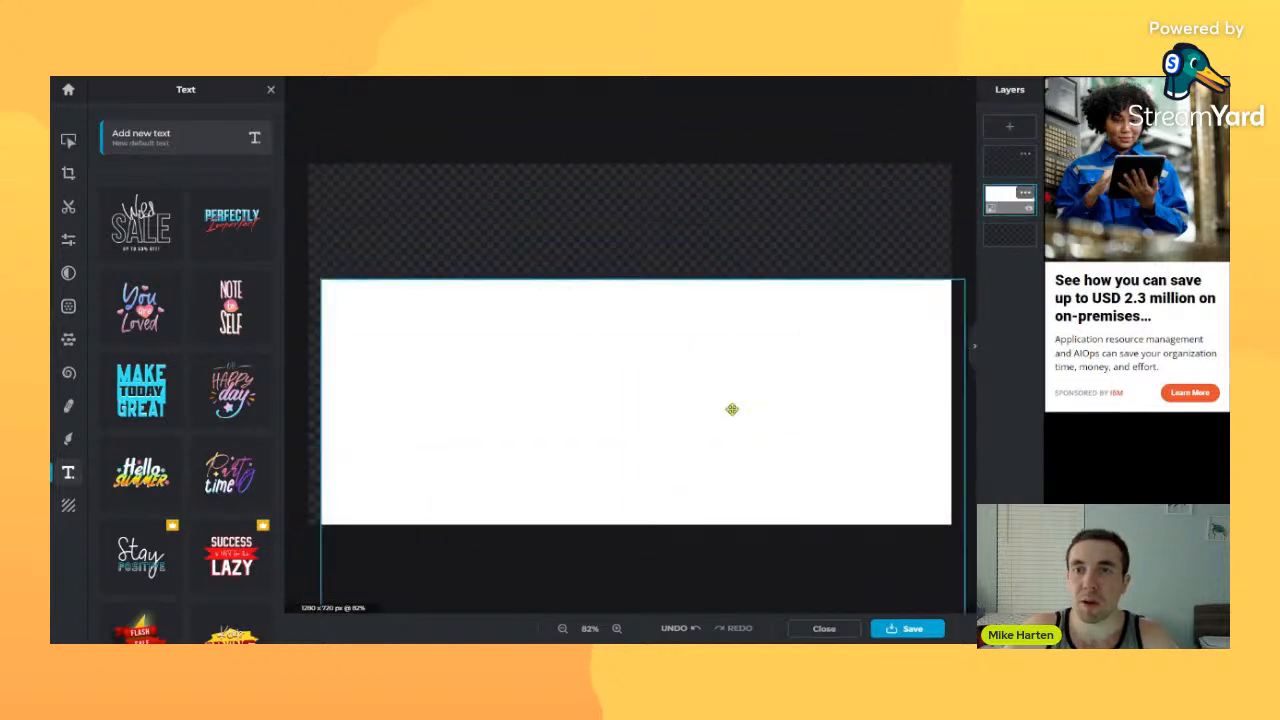
click(997, 170)
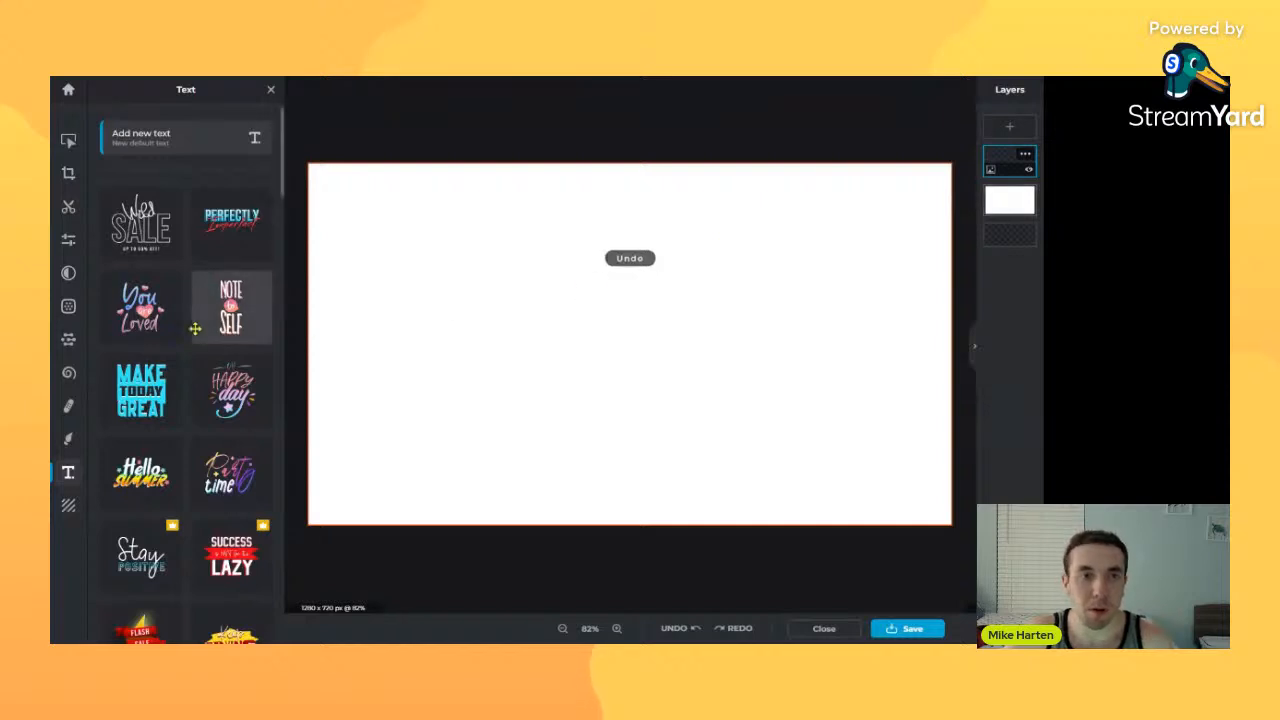
- Add a new default text box to the canvas and set its fill colour to black
click(219, 148)
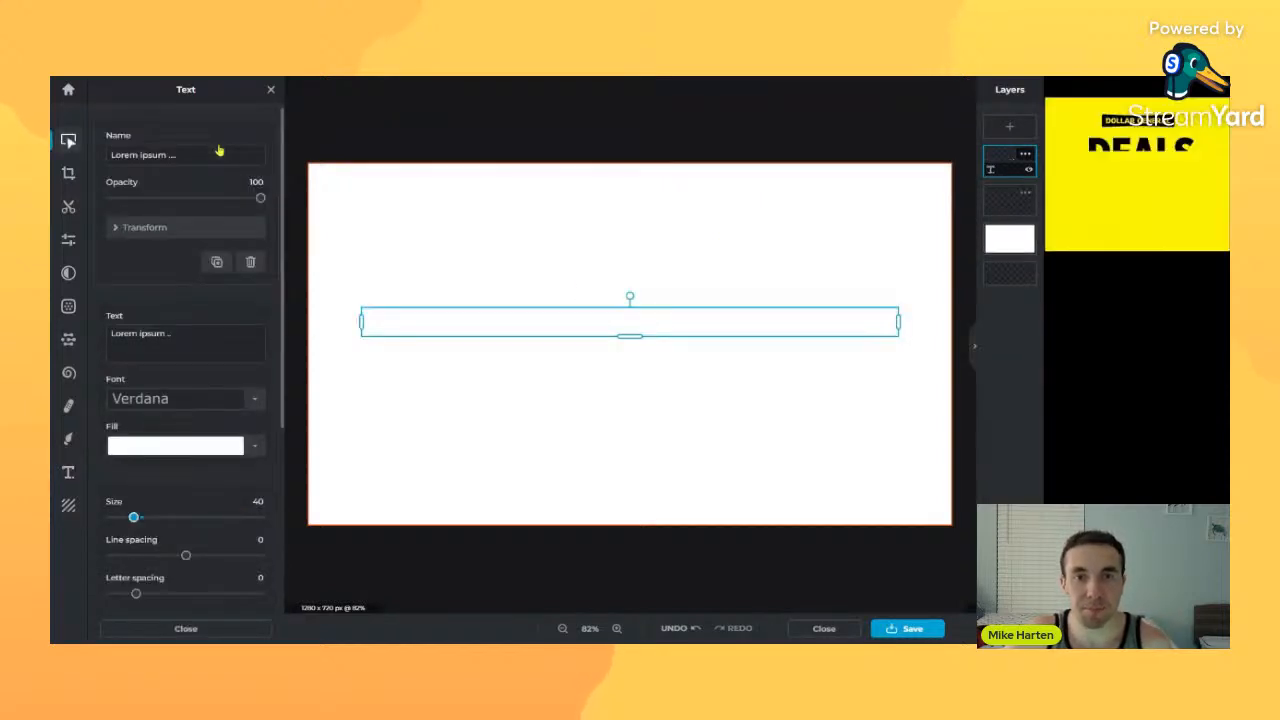
click(247, 448)
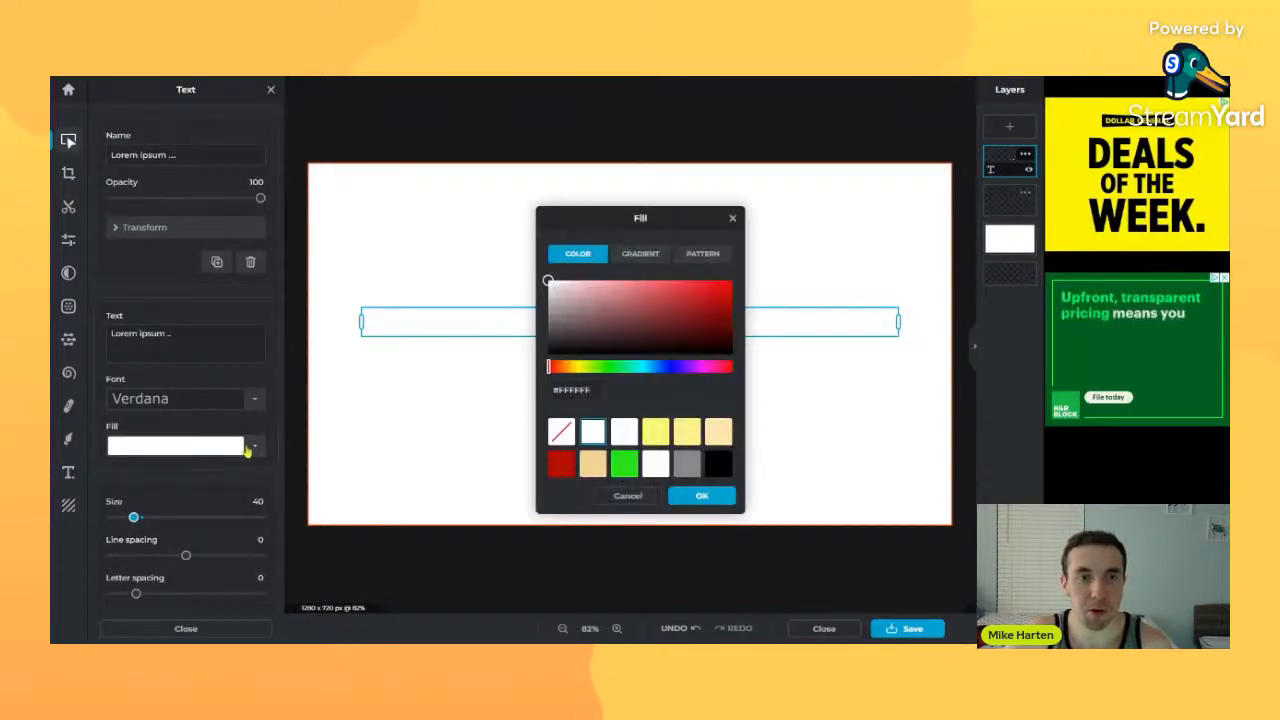
click(698, 495)
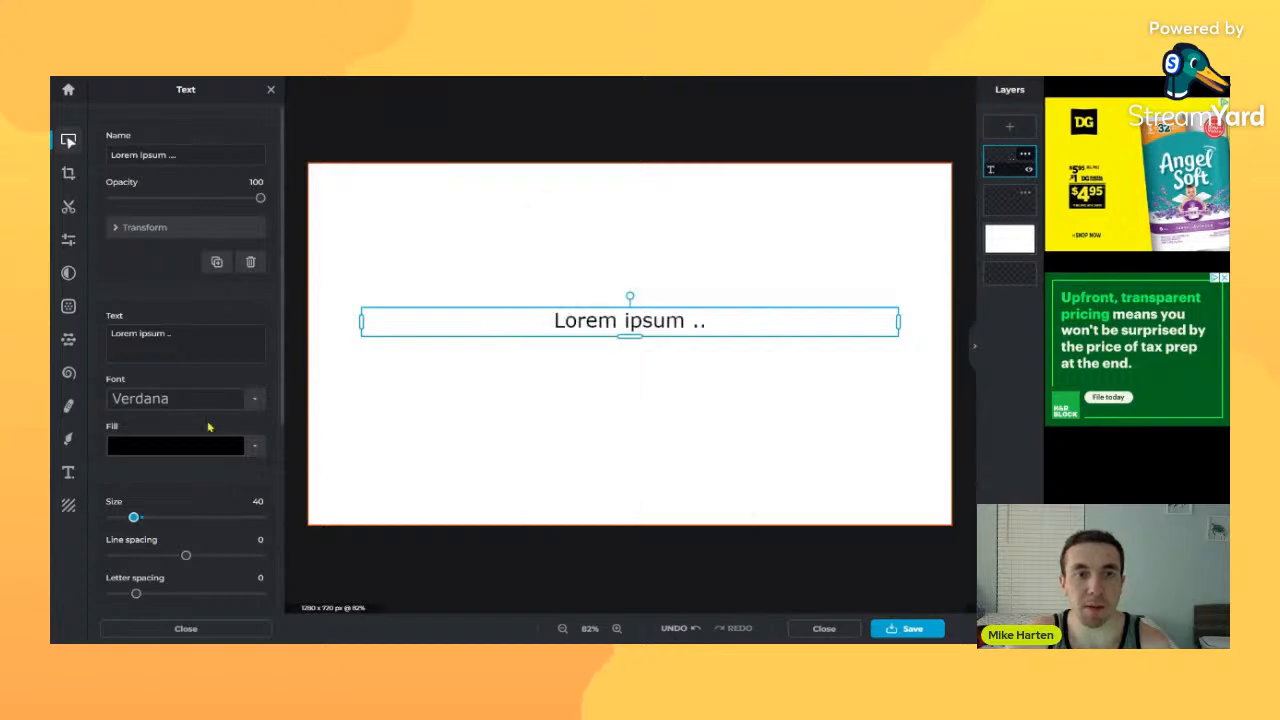
- Replace the placeholder text with "My Title" and nudge the text box slightly on the canvas
double_click(618, 322)
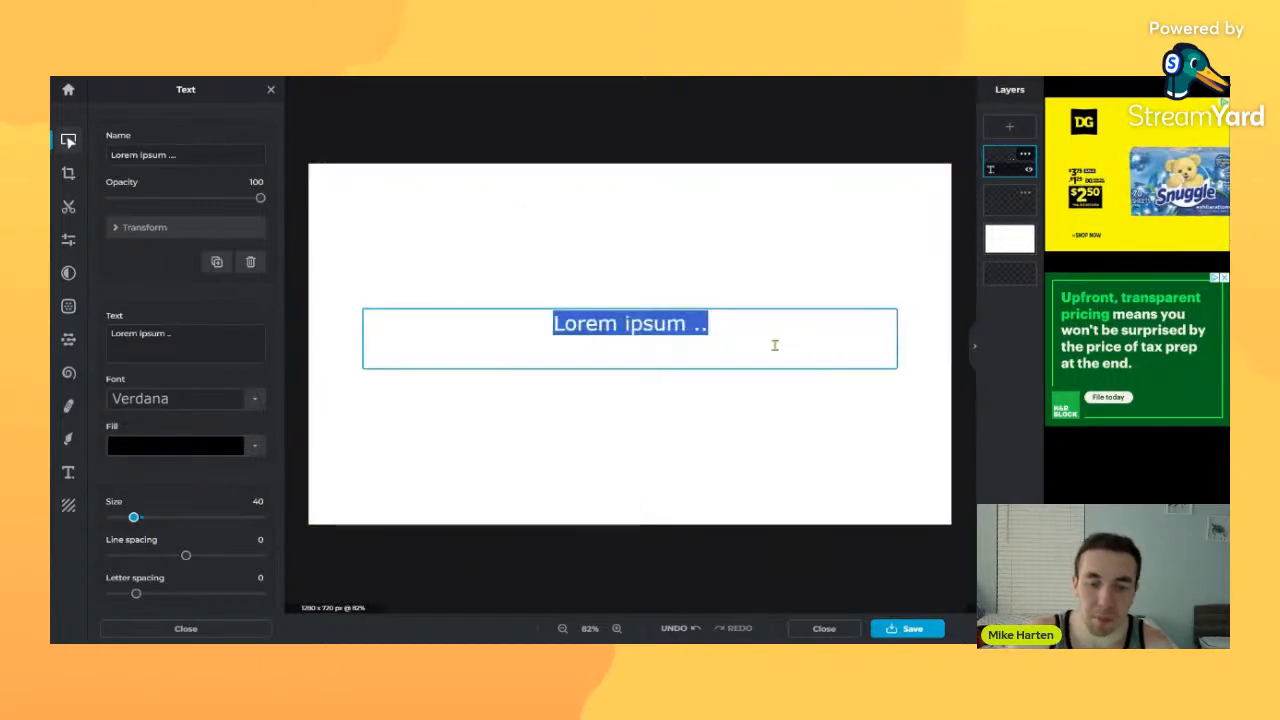
key(BackSpace)
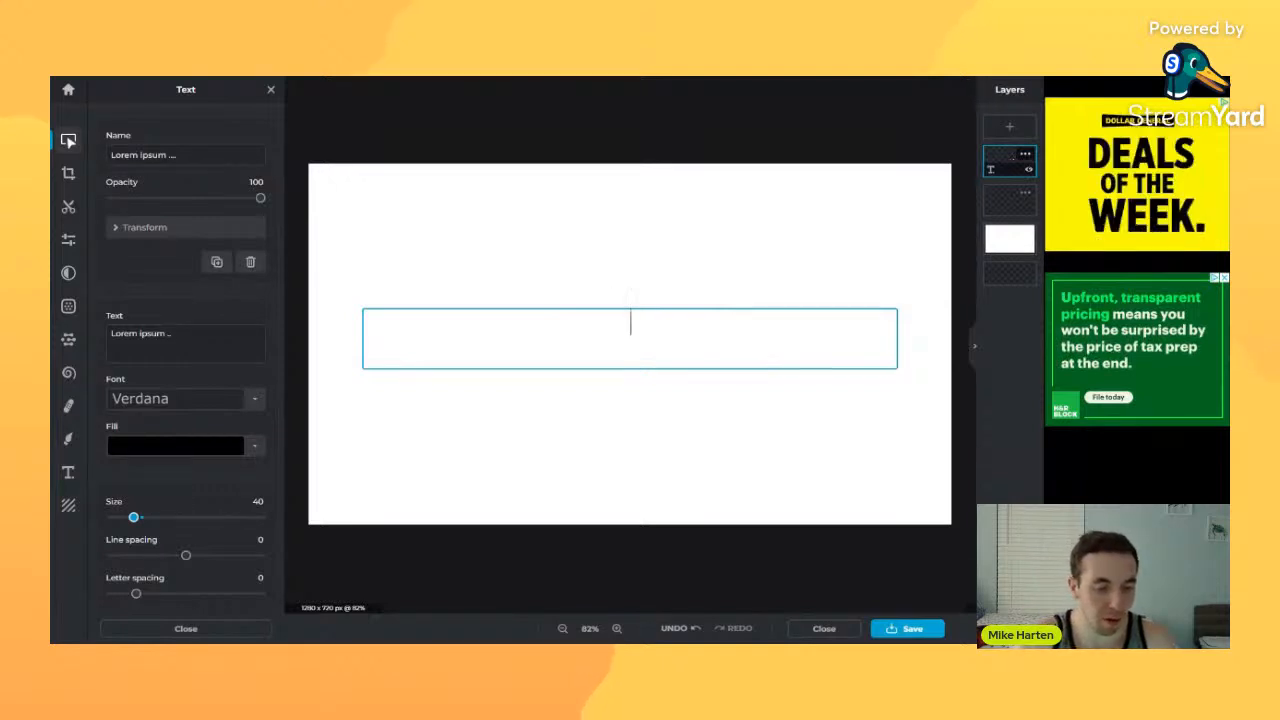
text(My Title)
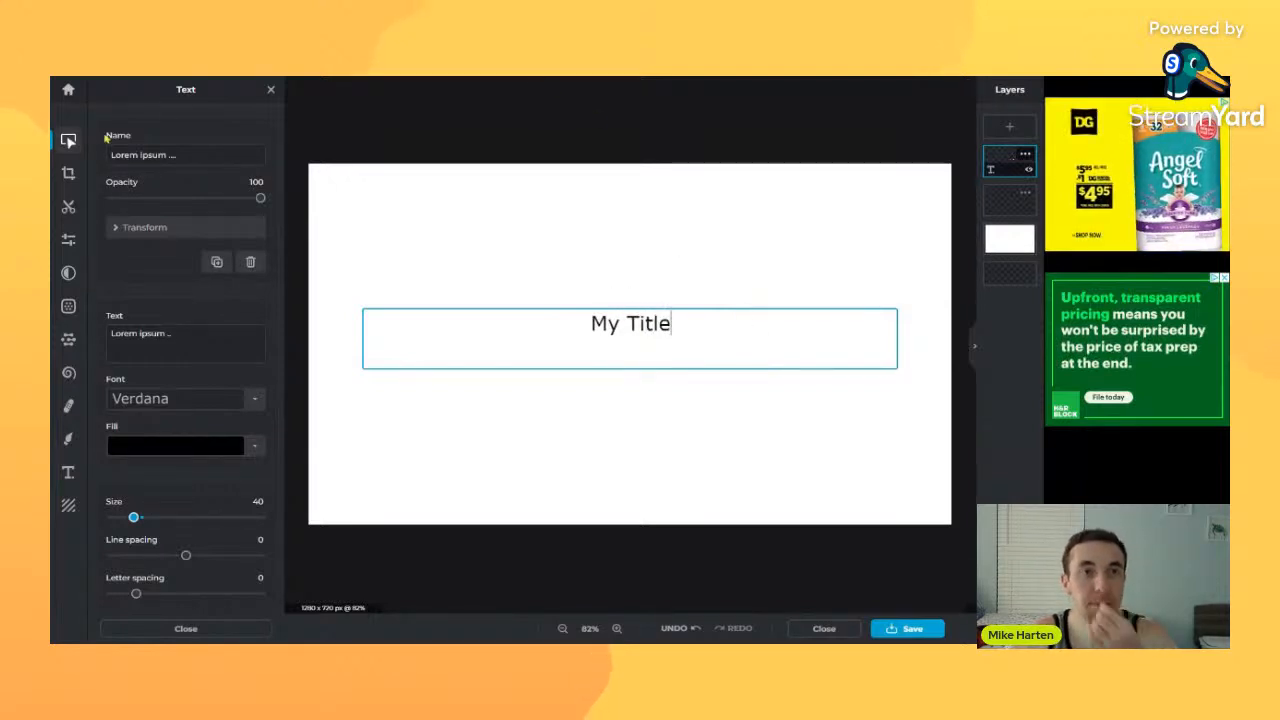
click(671, 236)
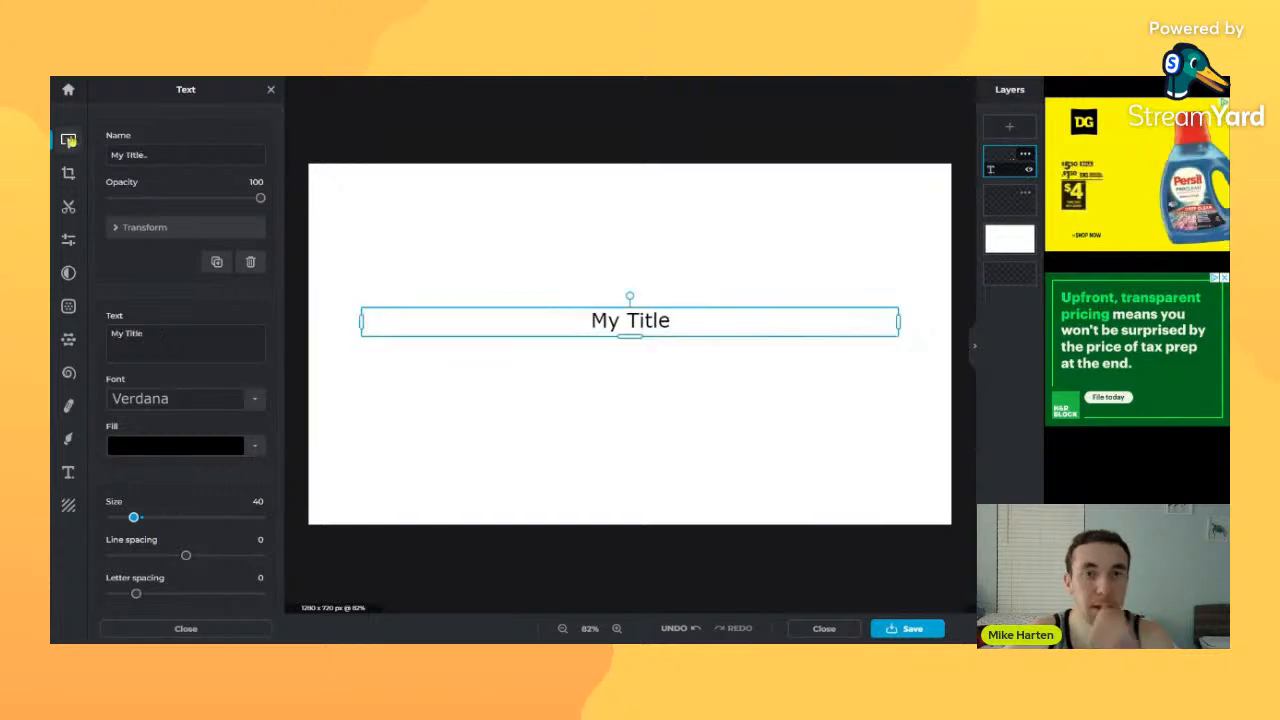
mouse_move(518, 313)
mouse_down()
mouse_move(503, 317)
mouse_move(514, 310)
mouse_up()
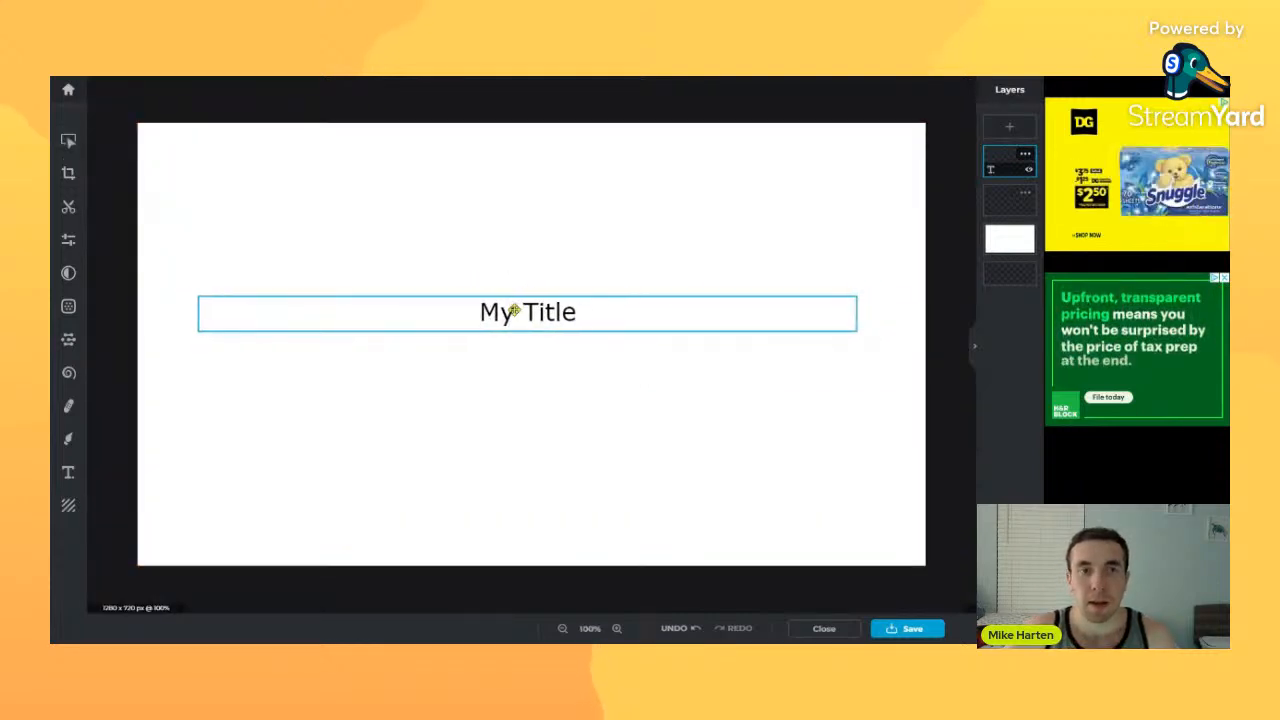
- Browse the available fonts for the "My Title" text and set its font to Arial
click(70, 141)
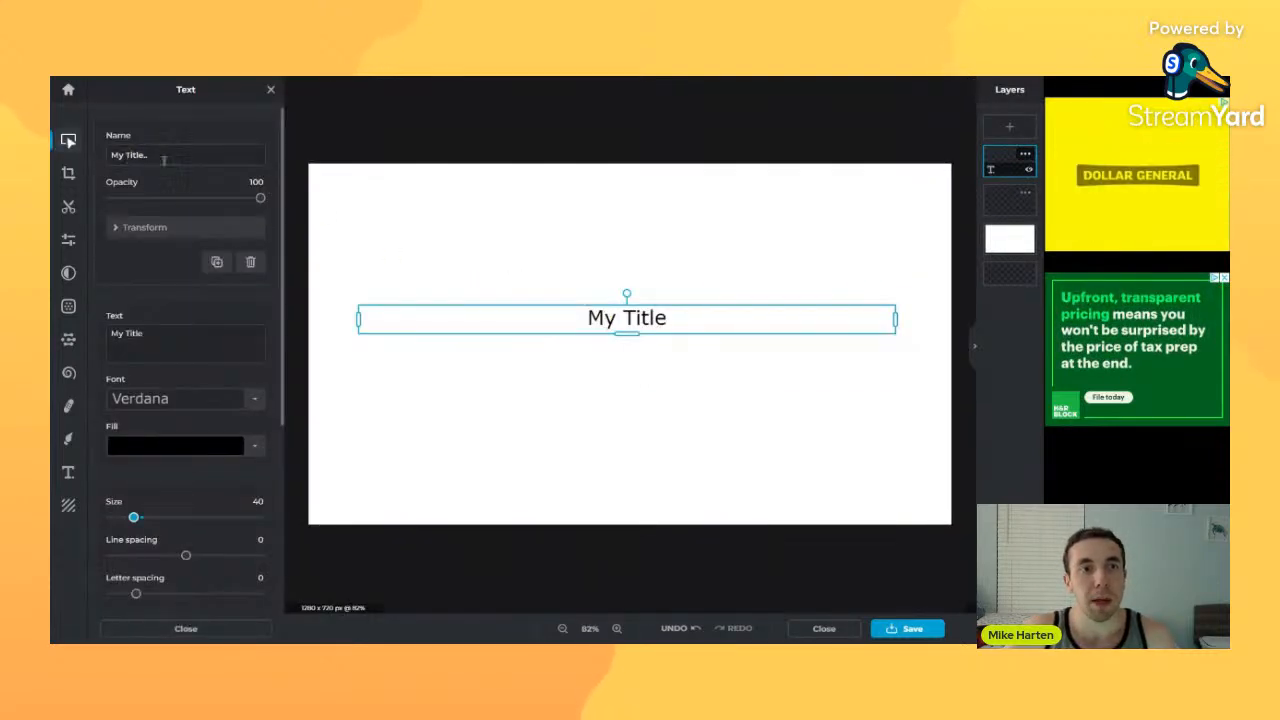
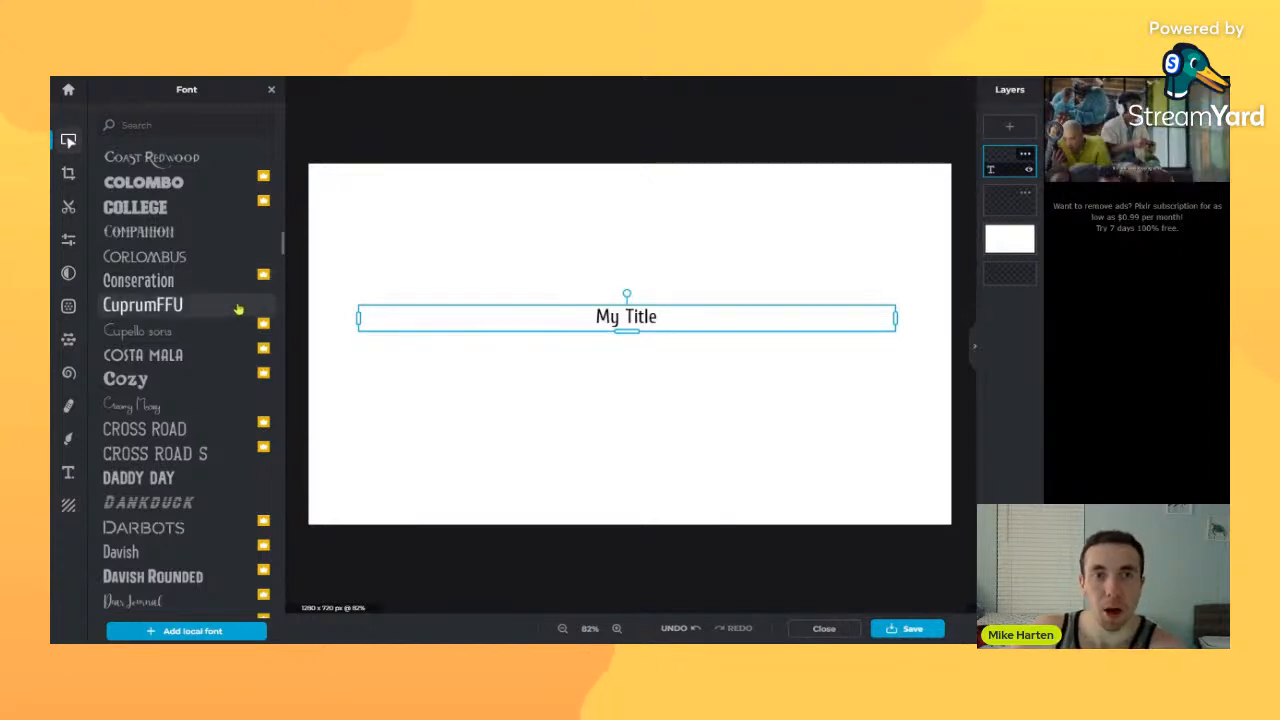
scroll(200, 320, up, 5)
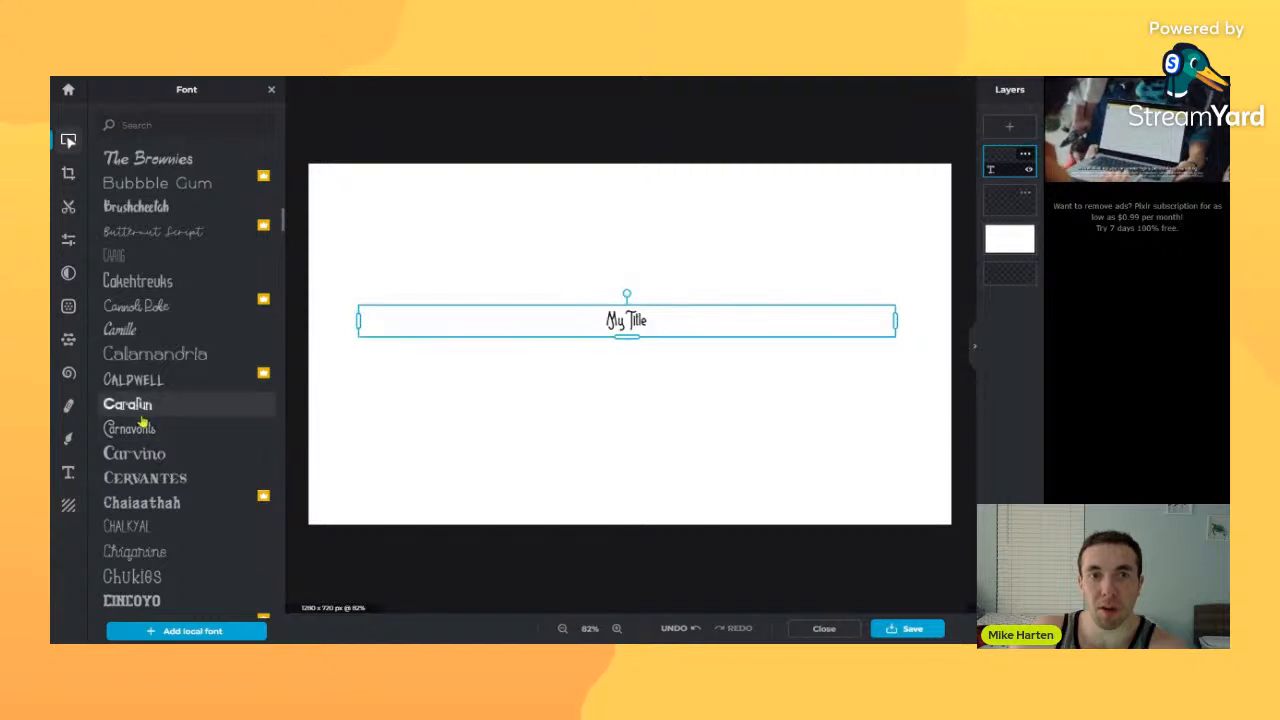
scroll(143, 425, up, 10)
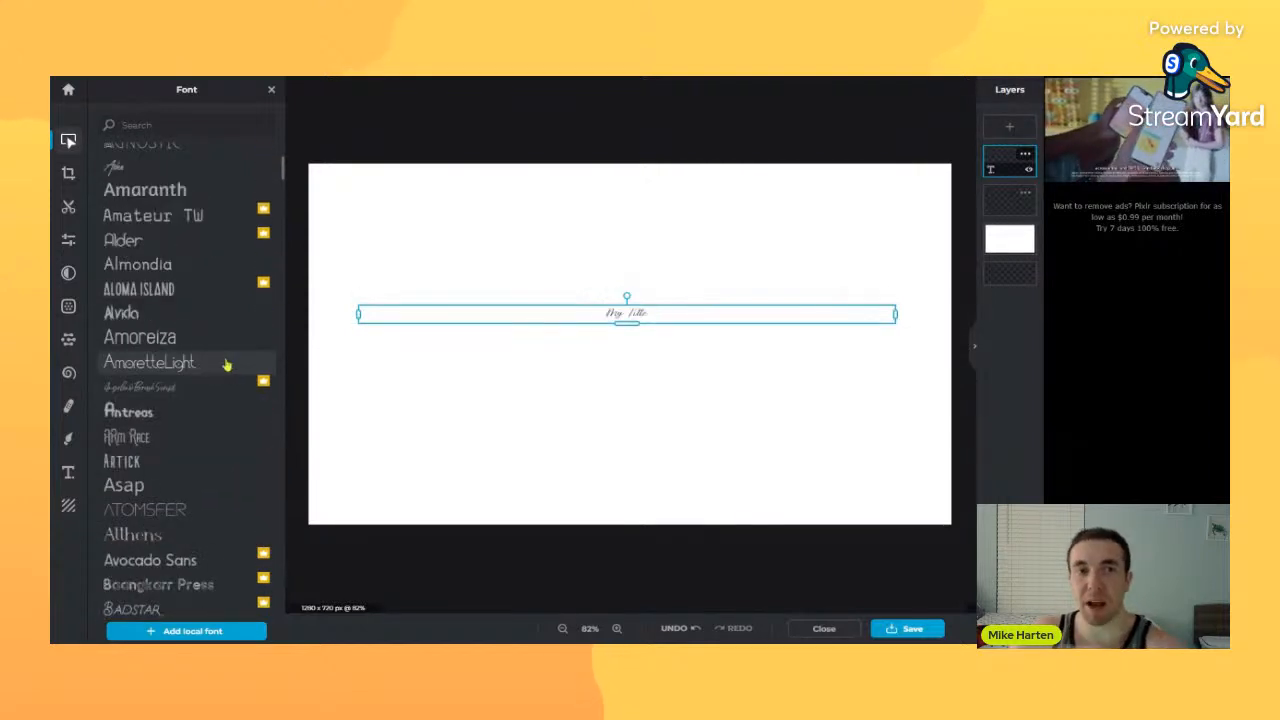
scroll(227, 366, down, 10)
click(228, 338)
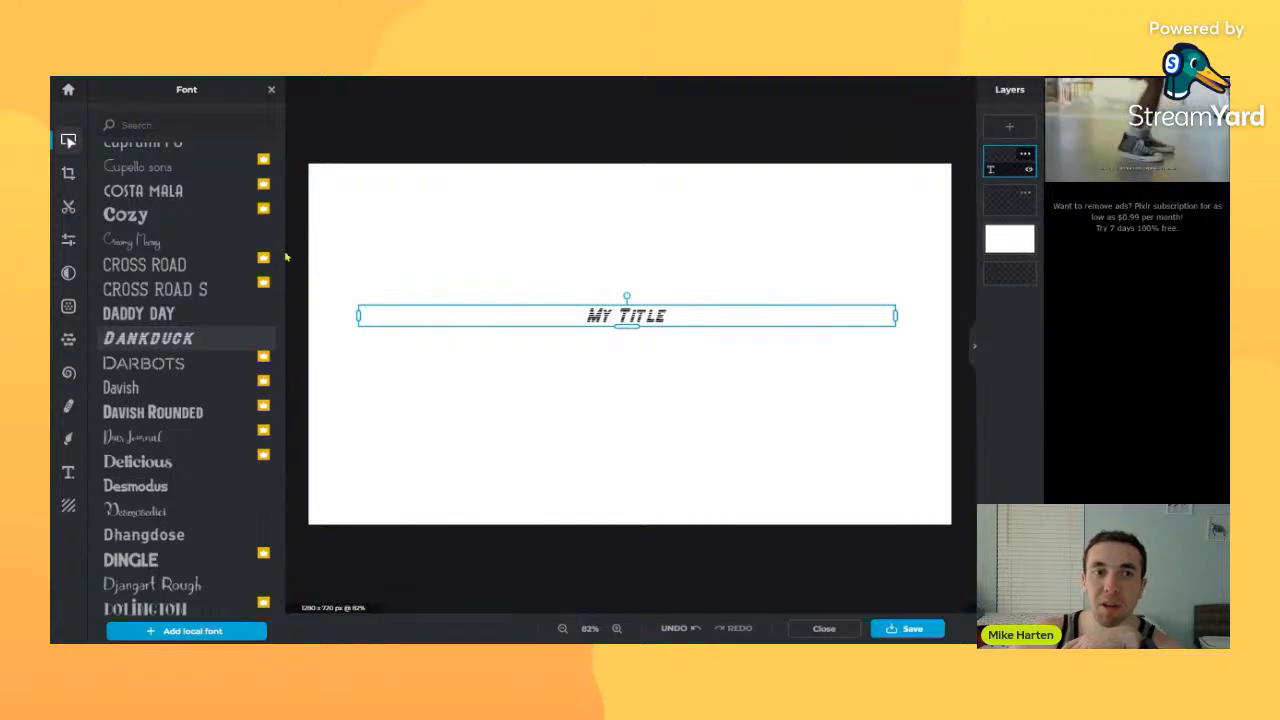
drag(284, 255, 288, 390)
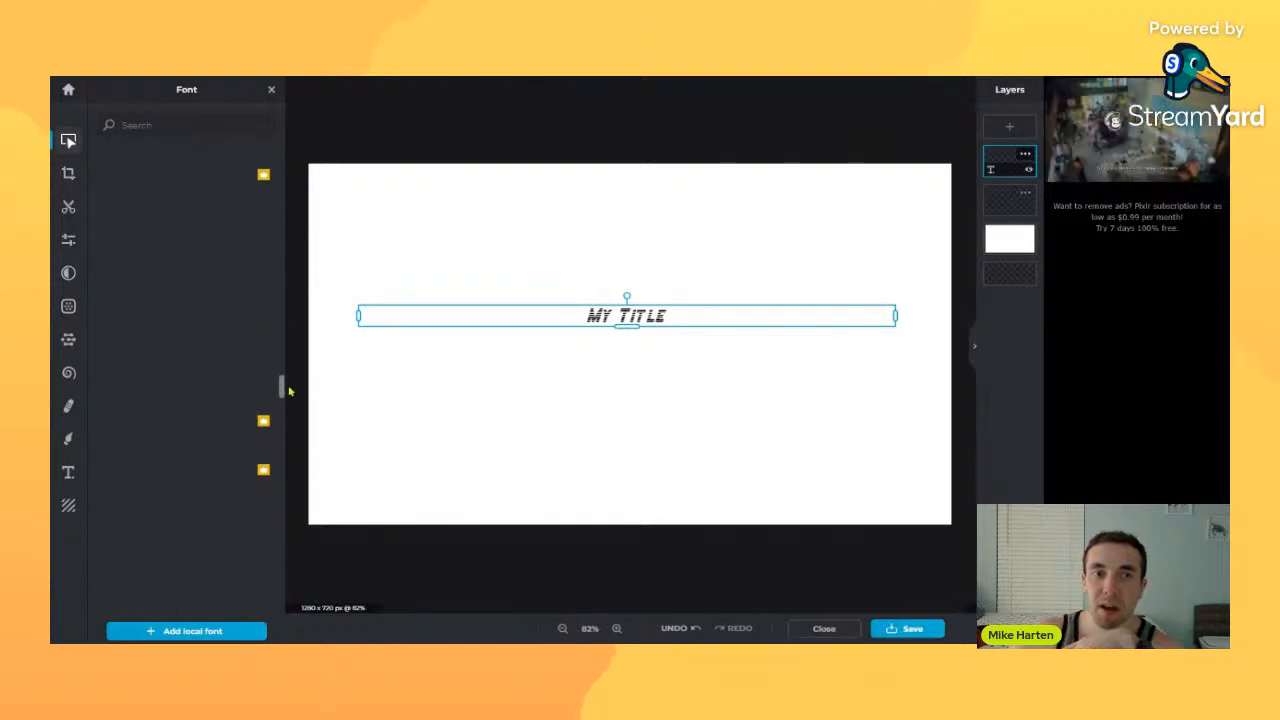
scroll(198, 332, down, 10)
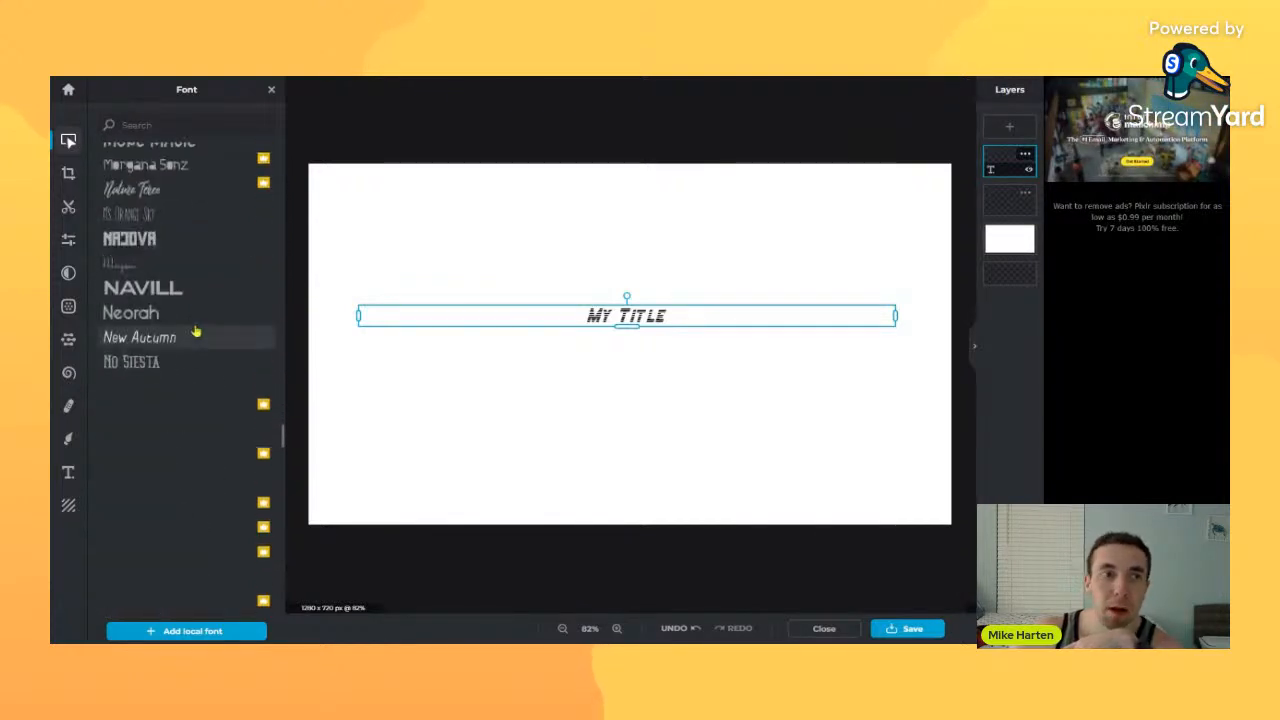
scroll(198, 332, down, 10)
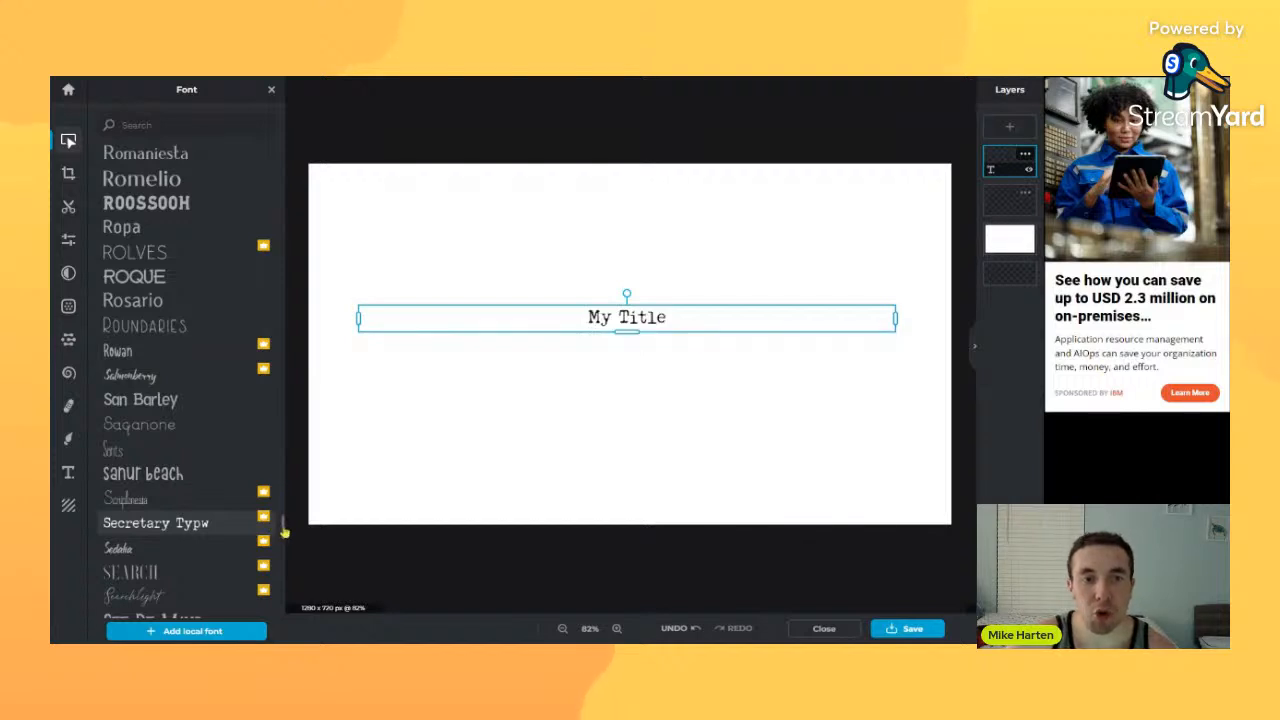
drag(283, 529, 321, 153)
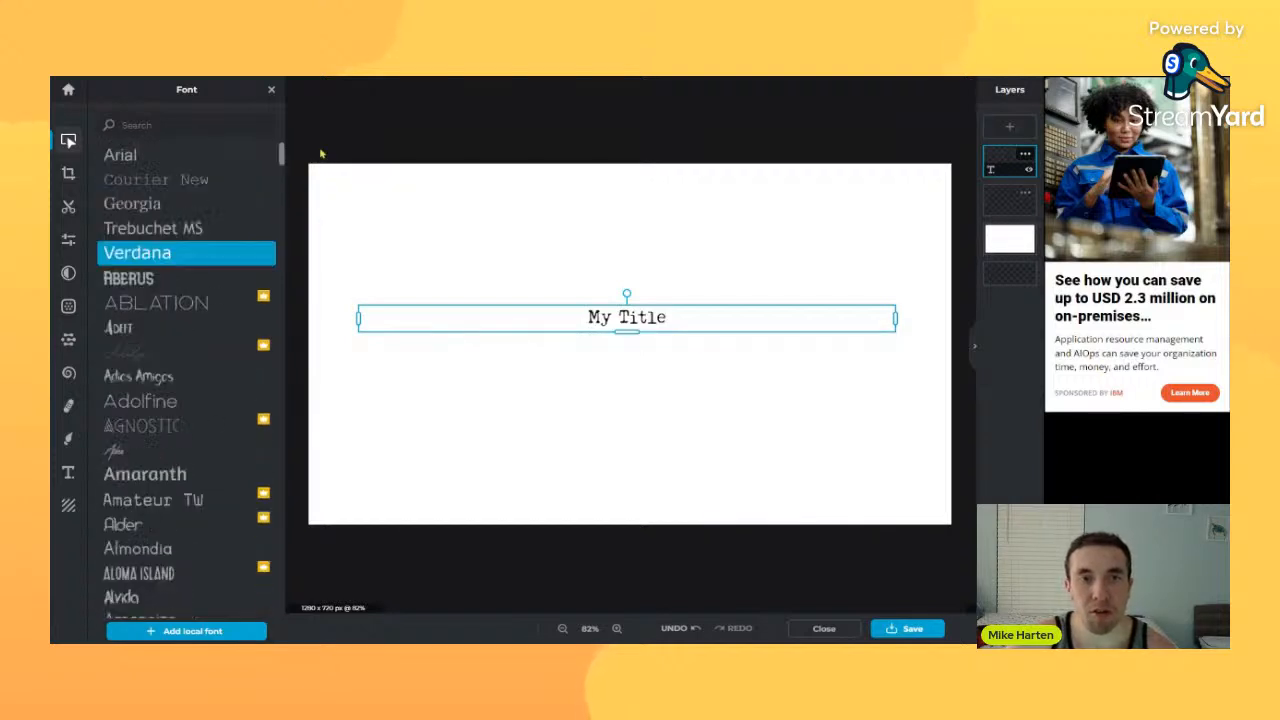
click(140, 162)
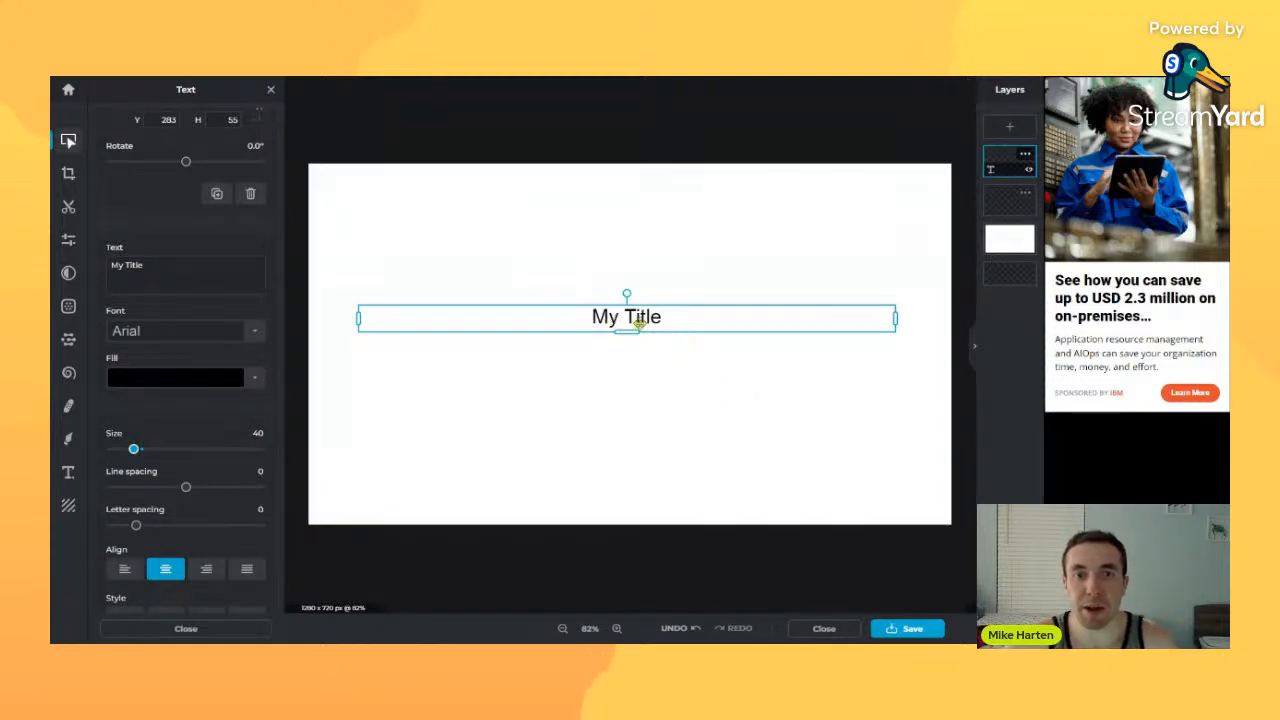
- Move the "My Title" text up to about Y 110, centred horizontally on the canvas, and deselect it
drag(638, 320, 641, 230)
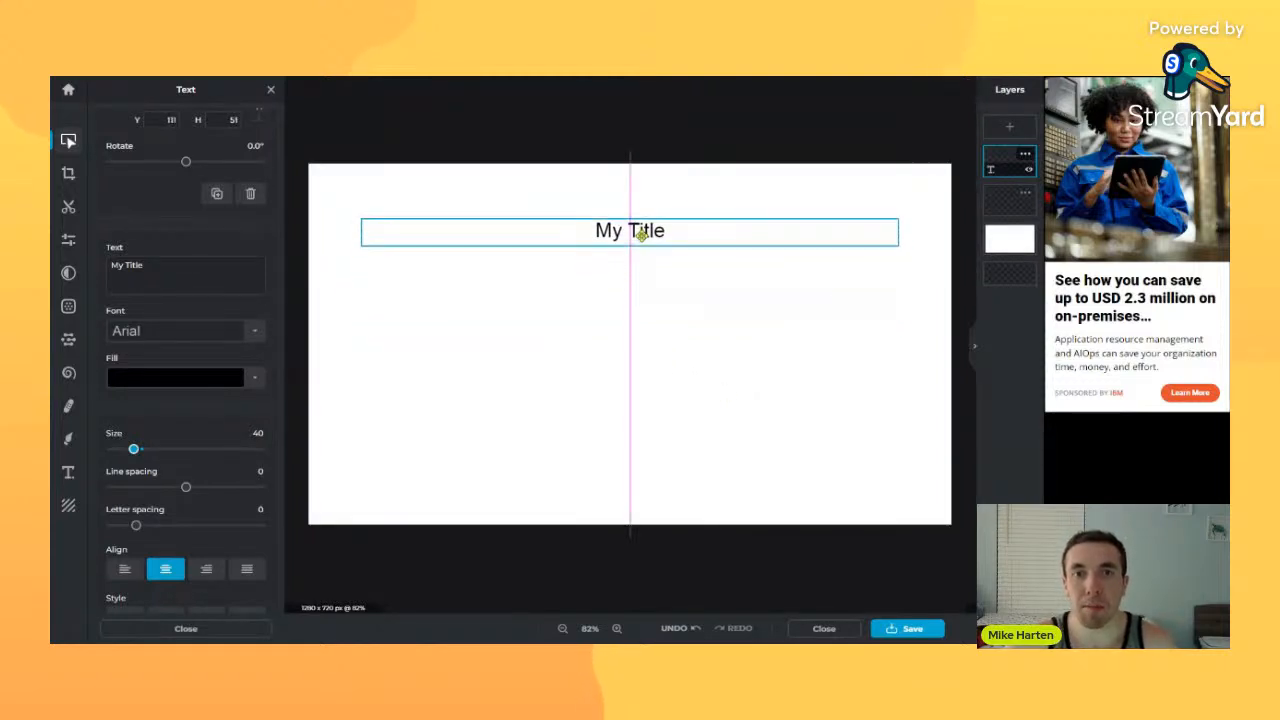
click(717, 294)
click(700, 246)
click(706, 297)
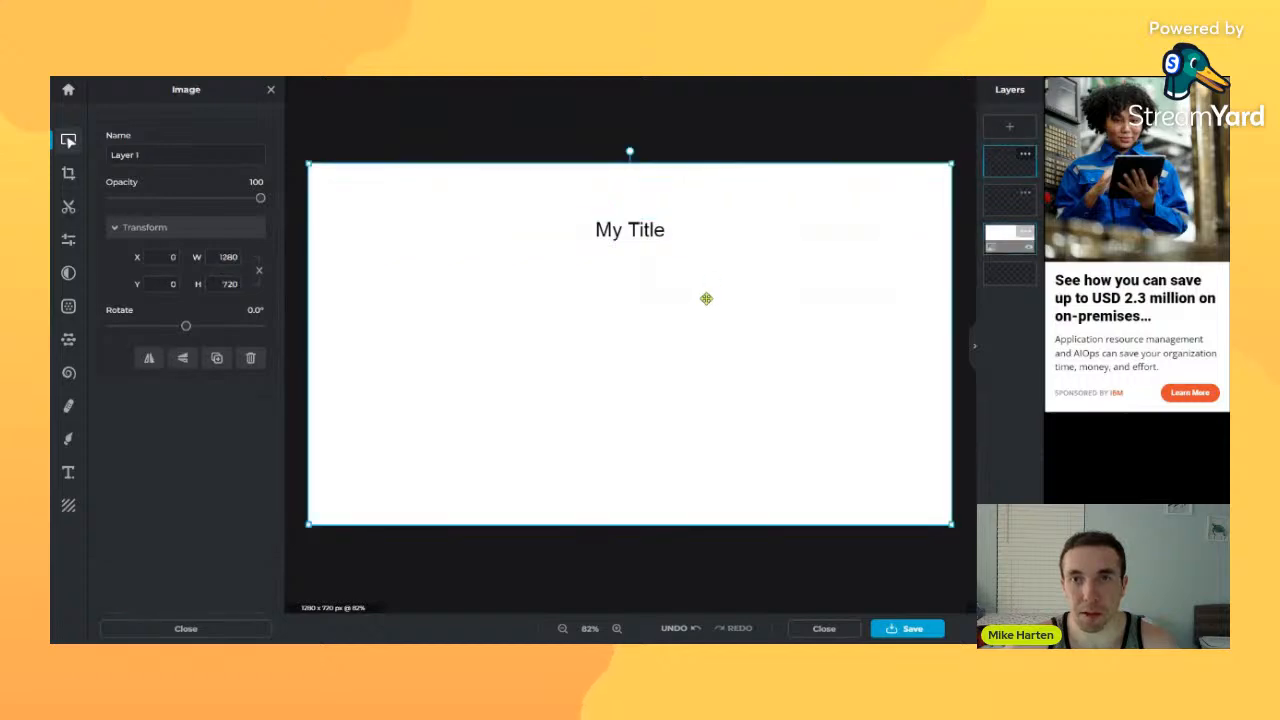
- Add a new text layer and change its fill to black
click(1008, 130)
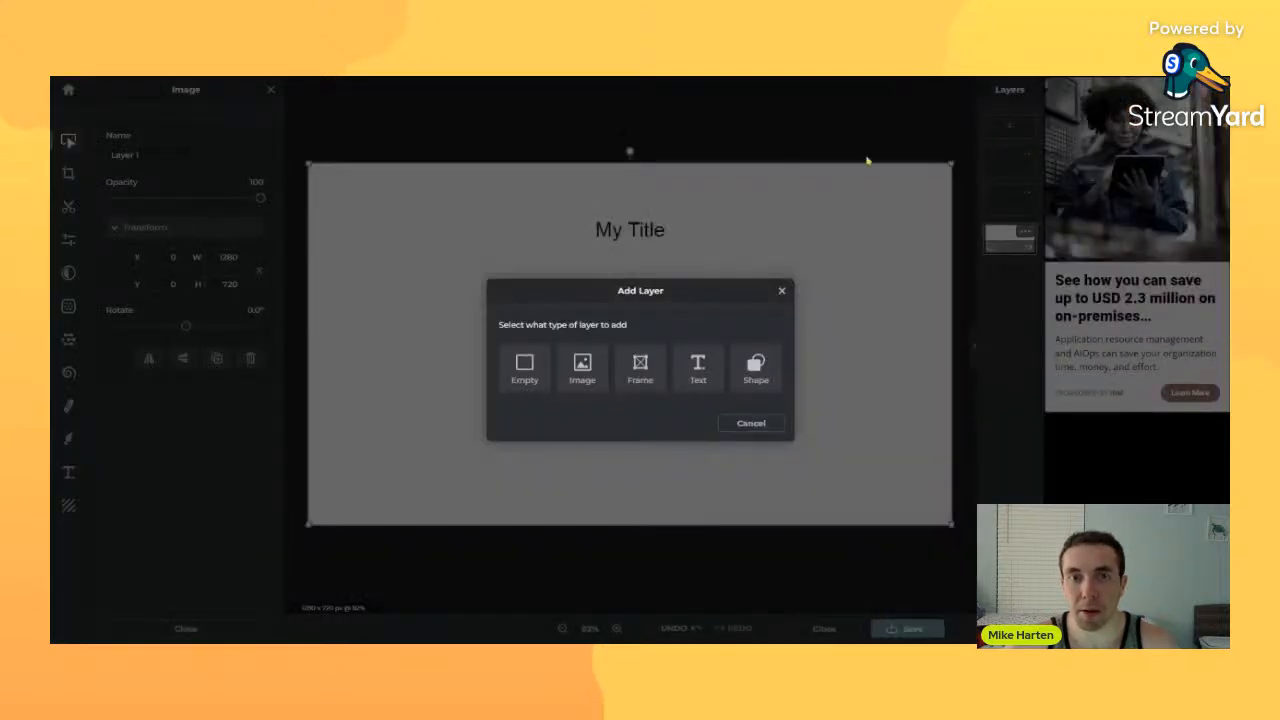
click(722, 364)
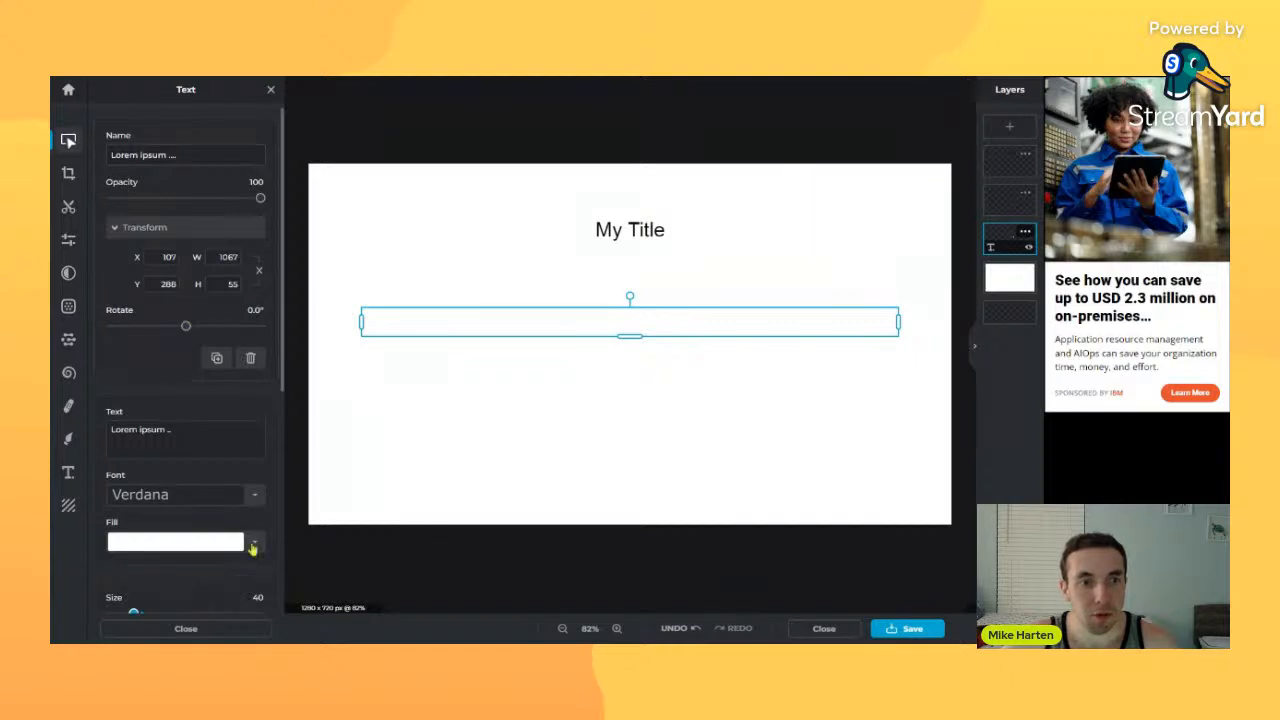
click(253, 547)
click(592, 431)
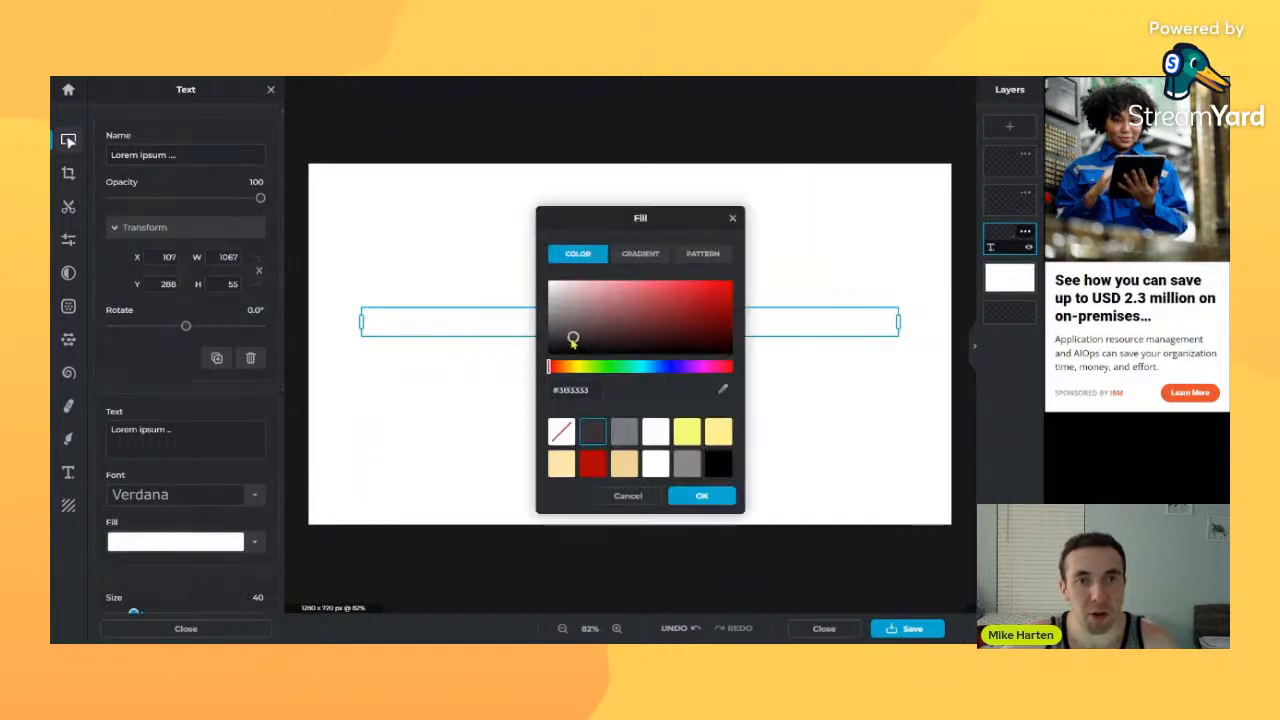
click(704, 498)
- Replace the new layer's placeholder text with "Display"
click(182, 155)
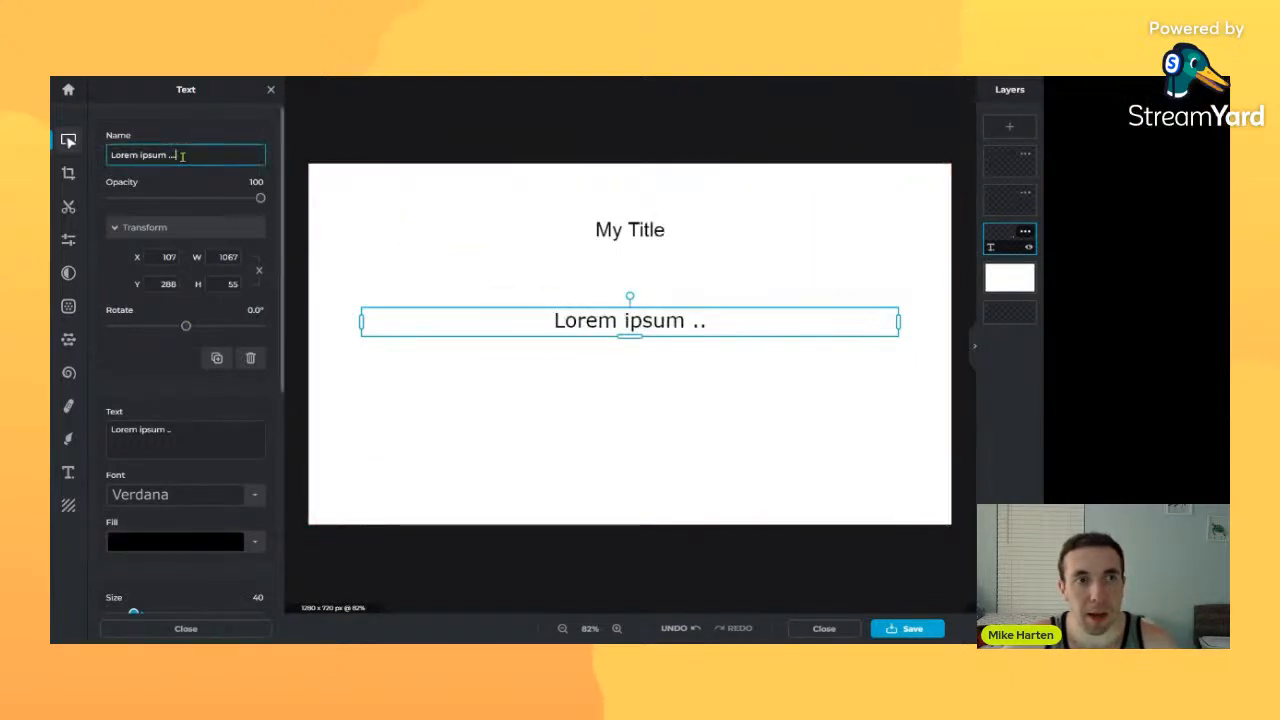
drag(196, 158, 70, 161)
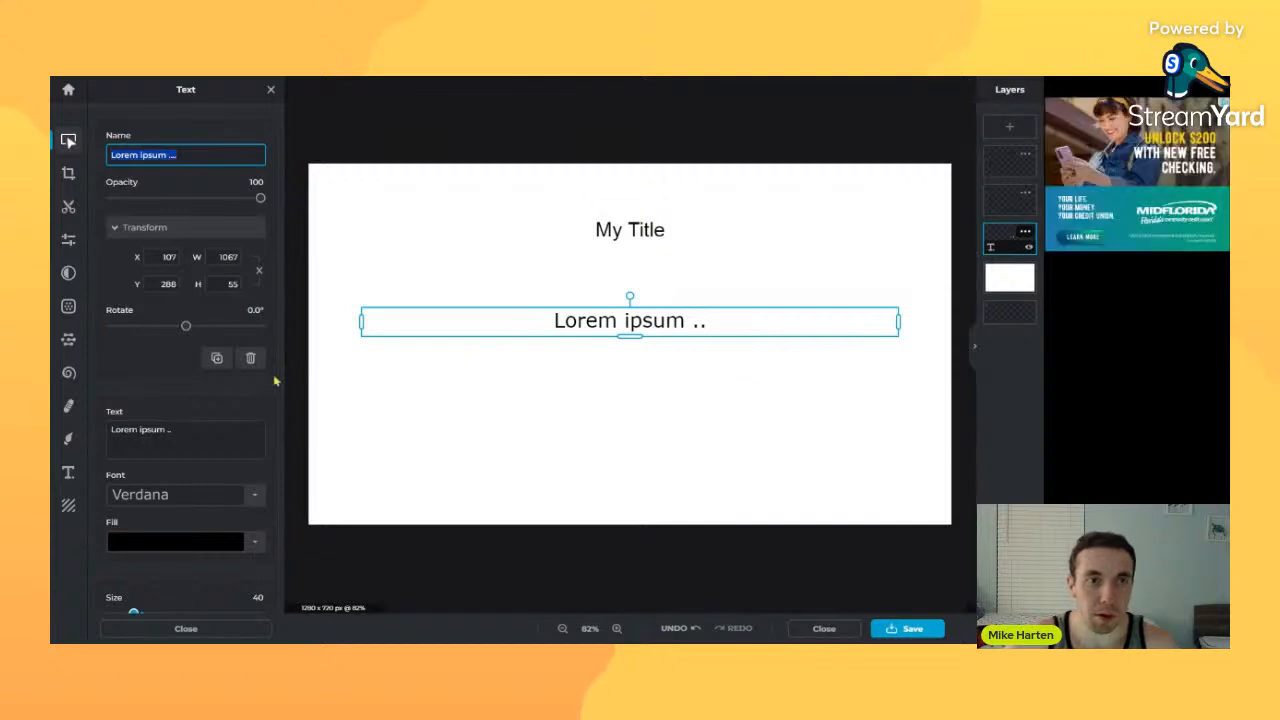
click(186, 430)
drag(186, 430, 87, 428)
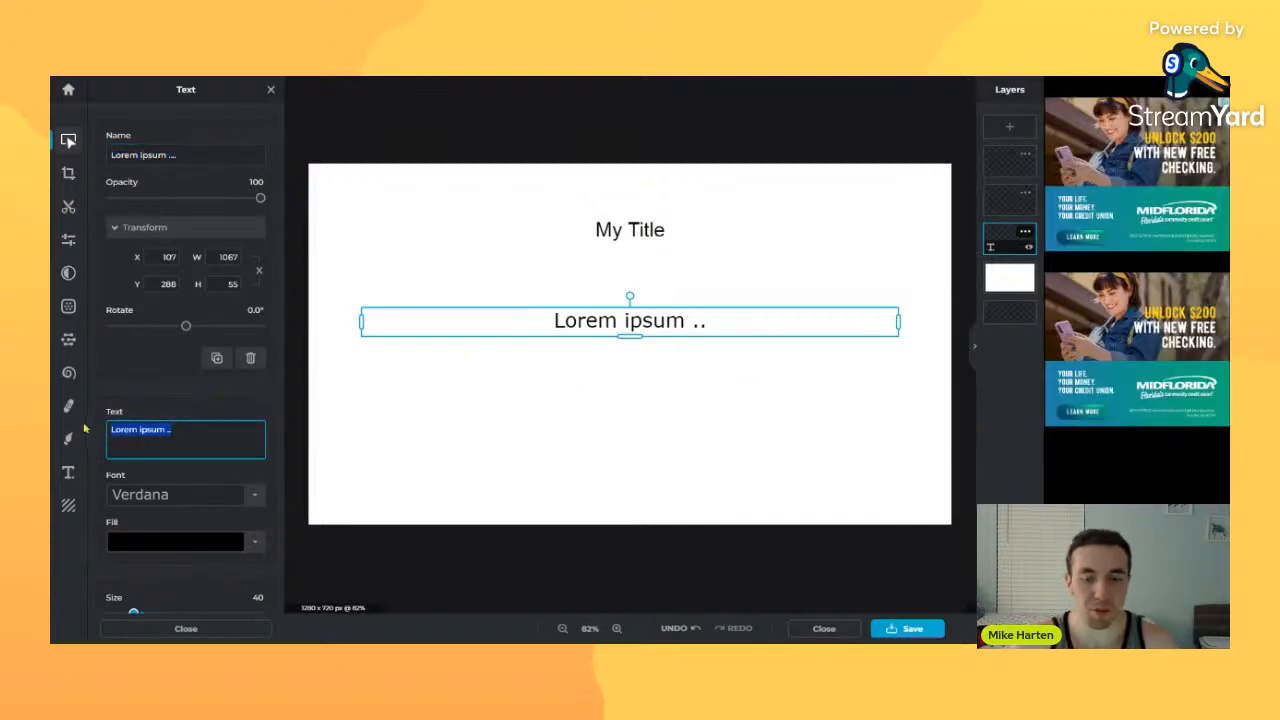
key(BackSpace)
text(Displ)
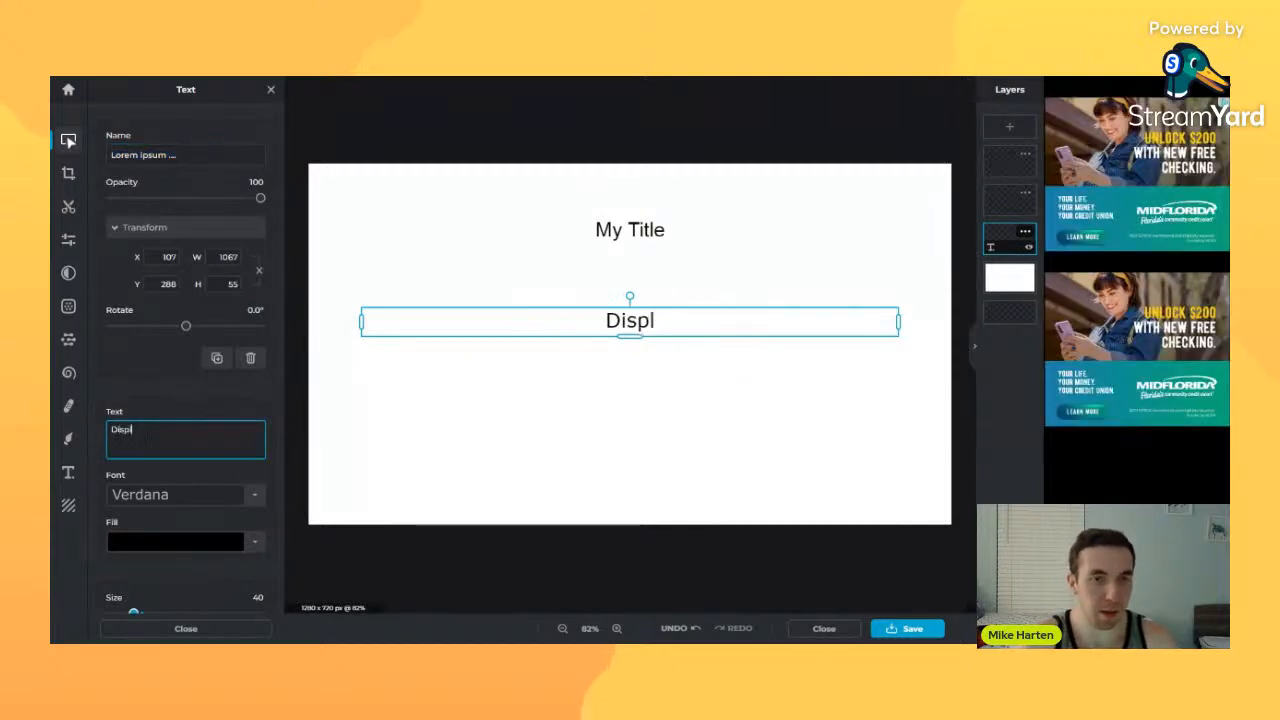
text(ay)
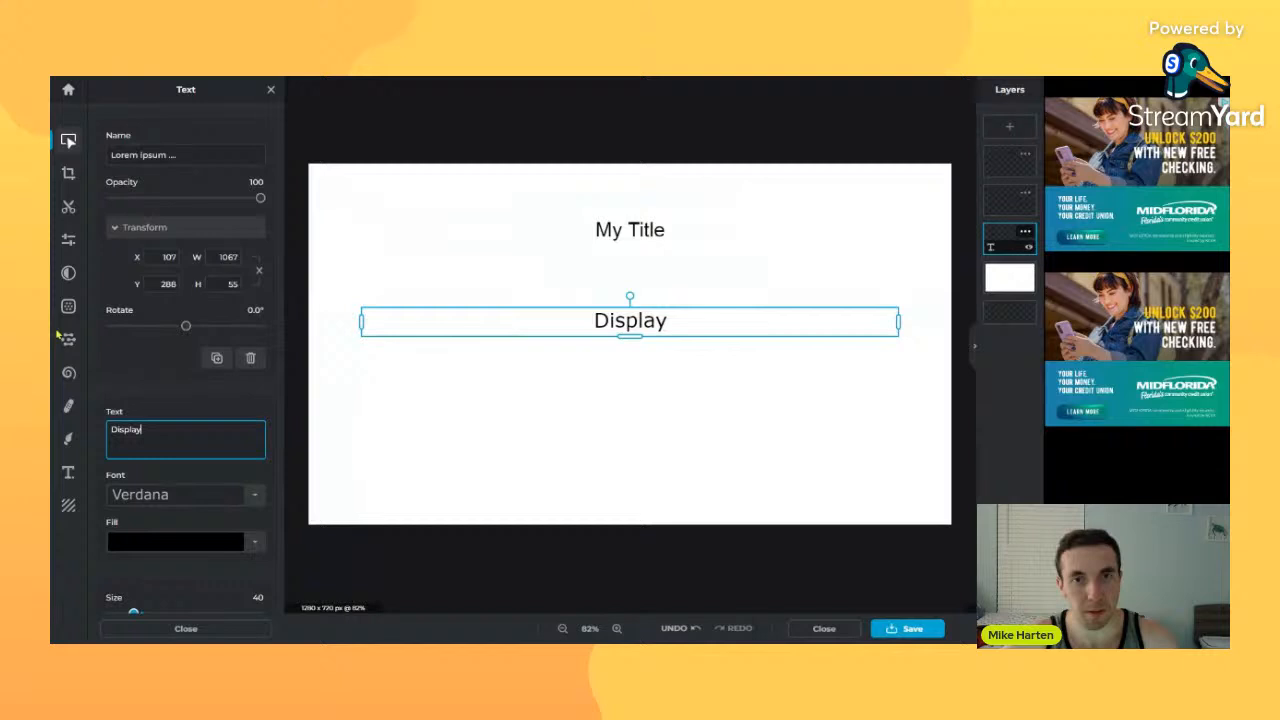
click(575, 420)
click(645, 325)
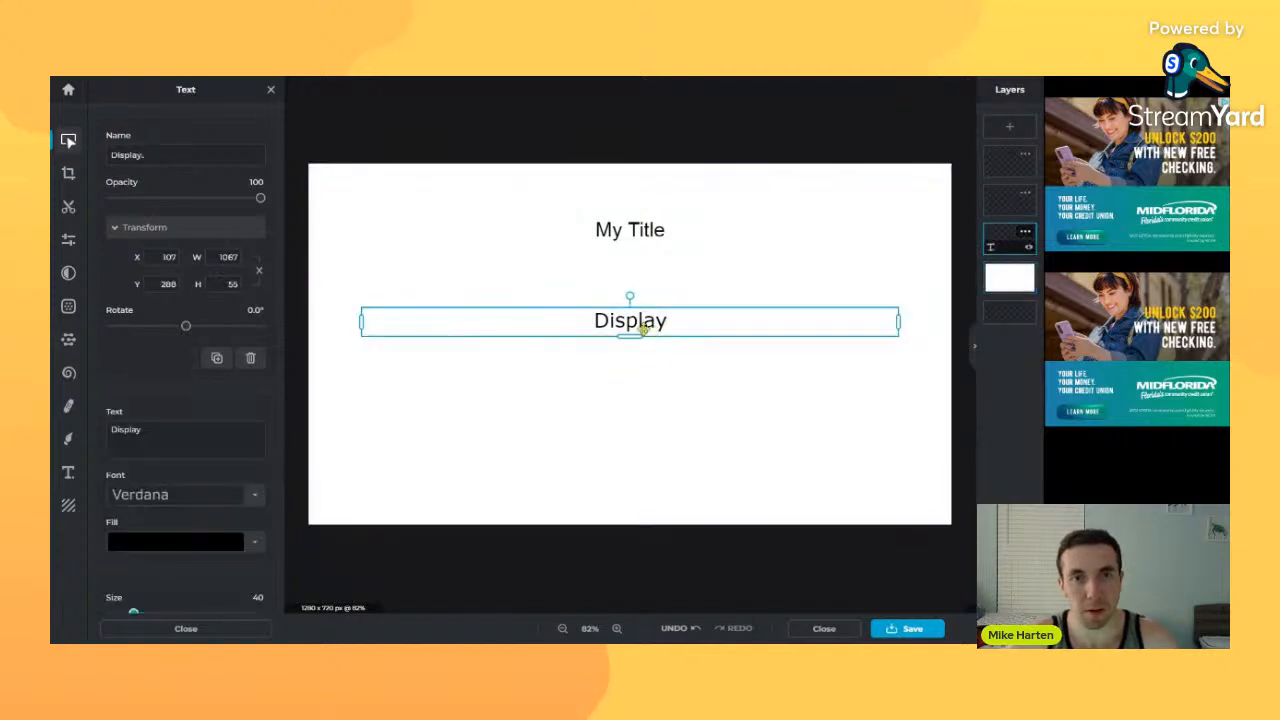
- Set the "Display" text's font to Adios Amigos
click(116, 226)
click(116, 226)
scroll(198, 327, down, 1)
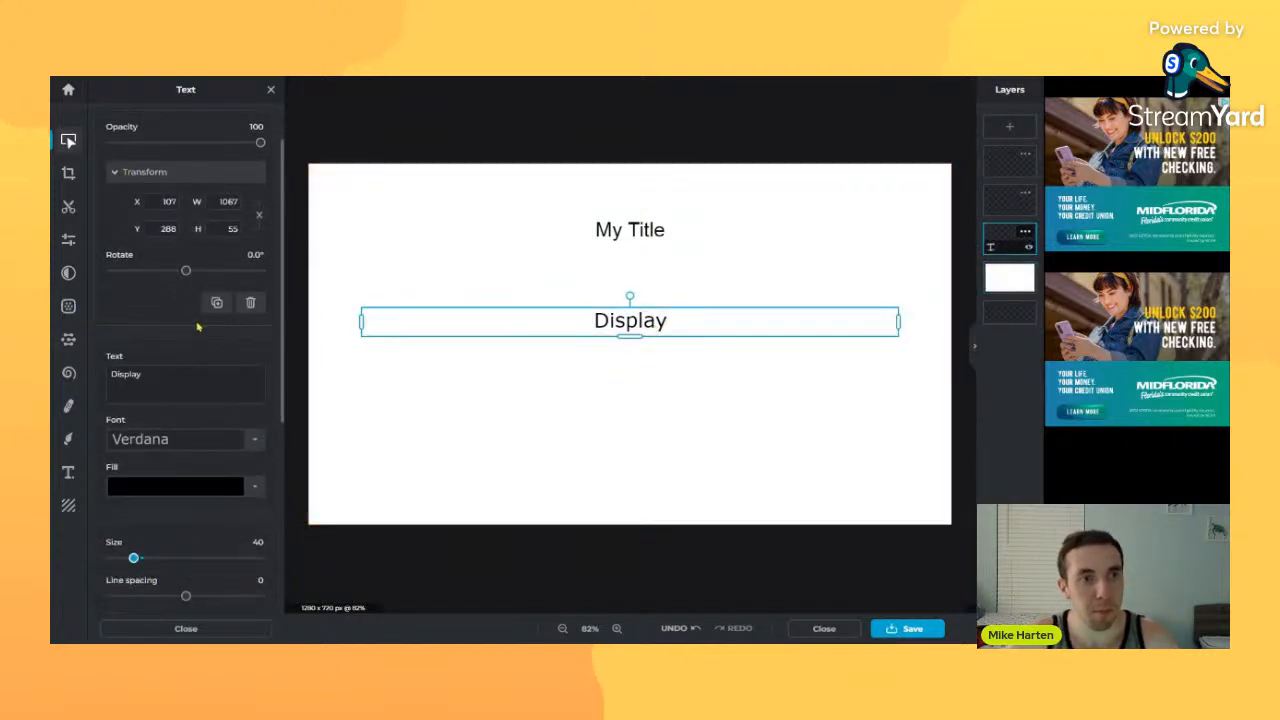
scroll(198, 327, up, 1)
click(150, 491)
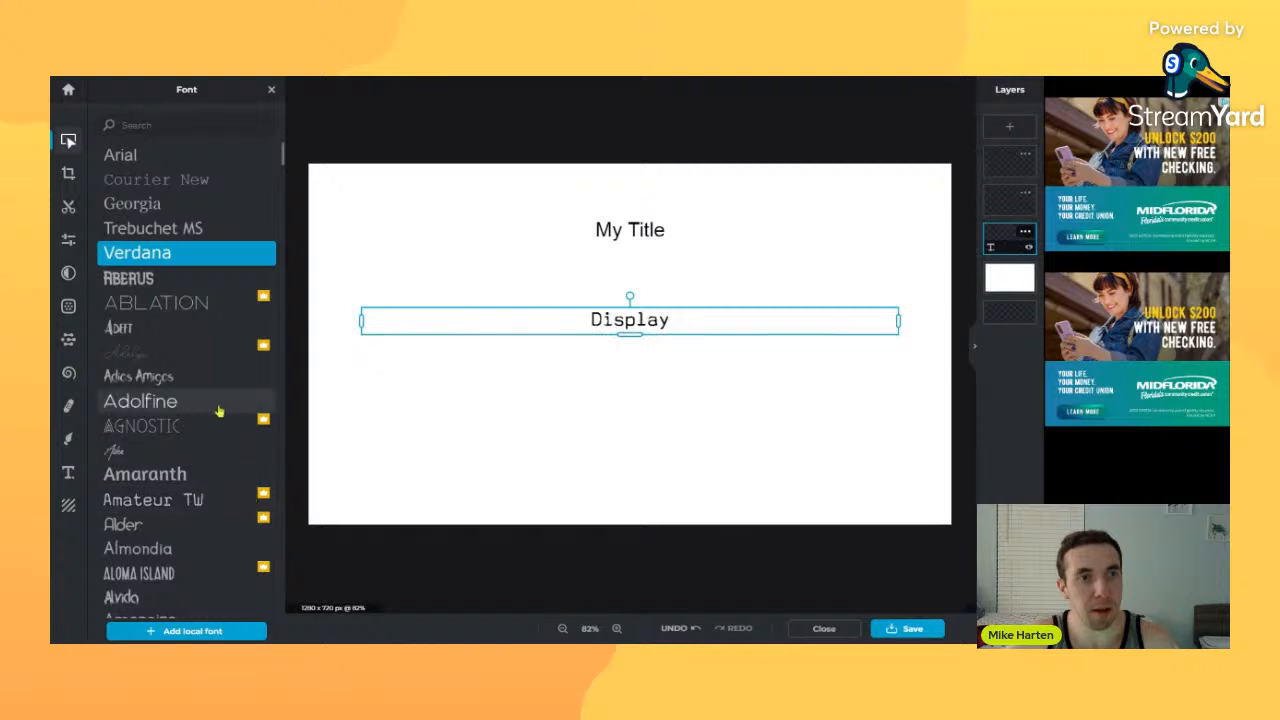
scroll(155, 355, down, 3)
click(145, 310)
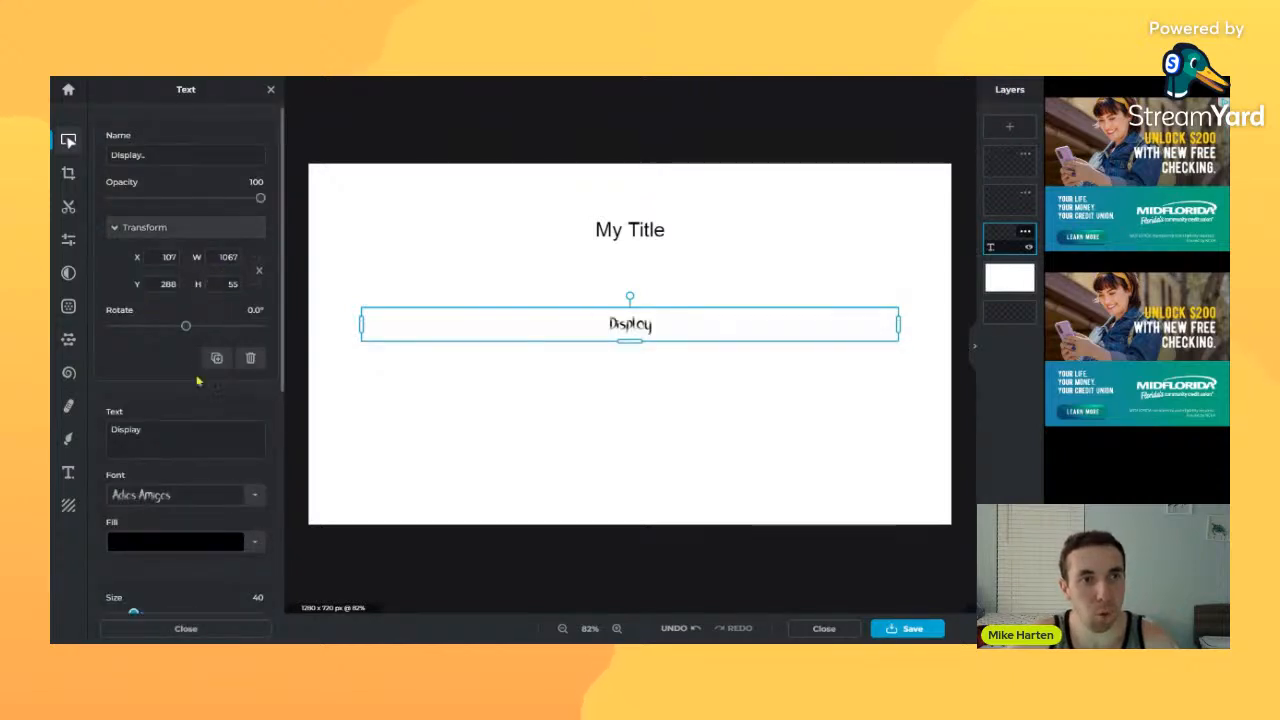
- Set the "Display" text's font to Beornheard
click(262, 495)
scroll(168, 440, down, 5)
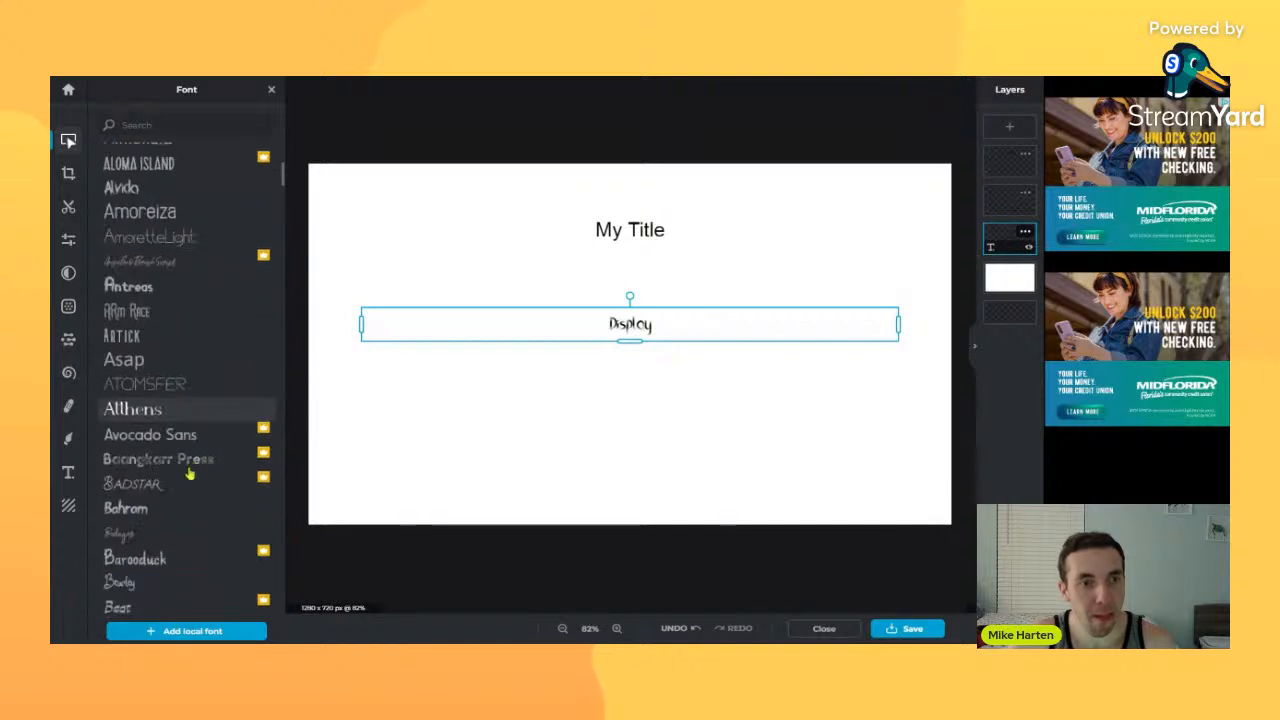
scroll(168, 440, down, 2)
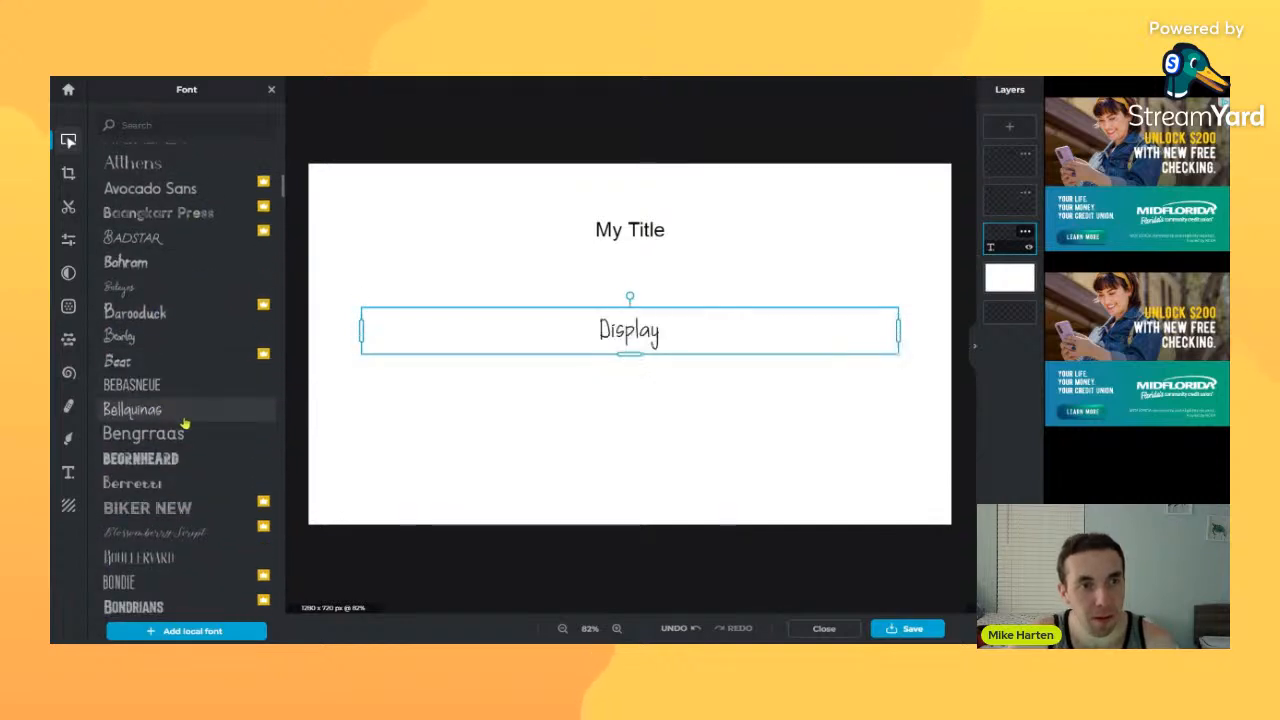
click(177, 456)
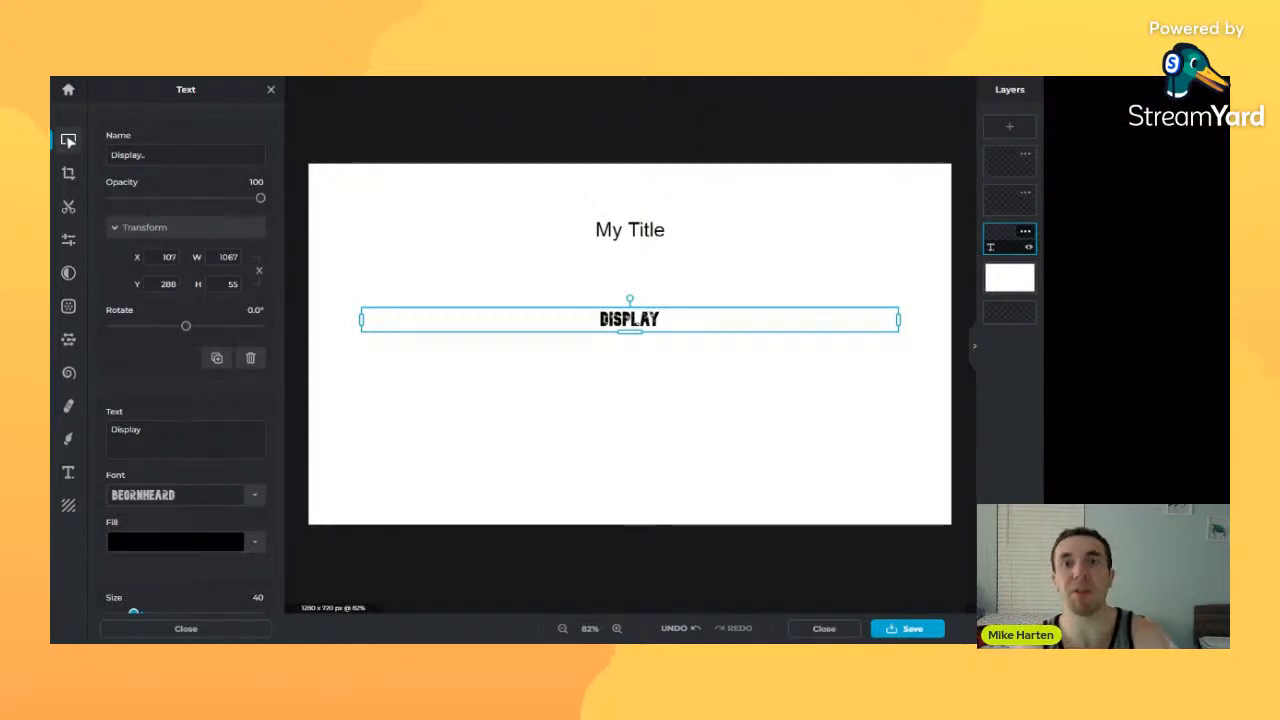
- Duplicate the "My Title" text layer and move the copy to about Y 185, between the title and "Display"
click(633, 236)
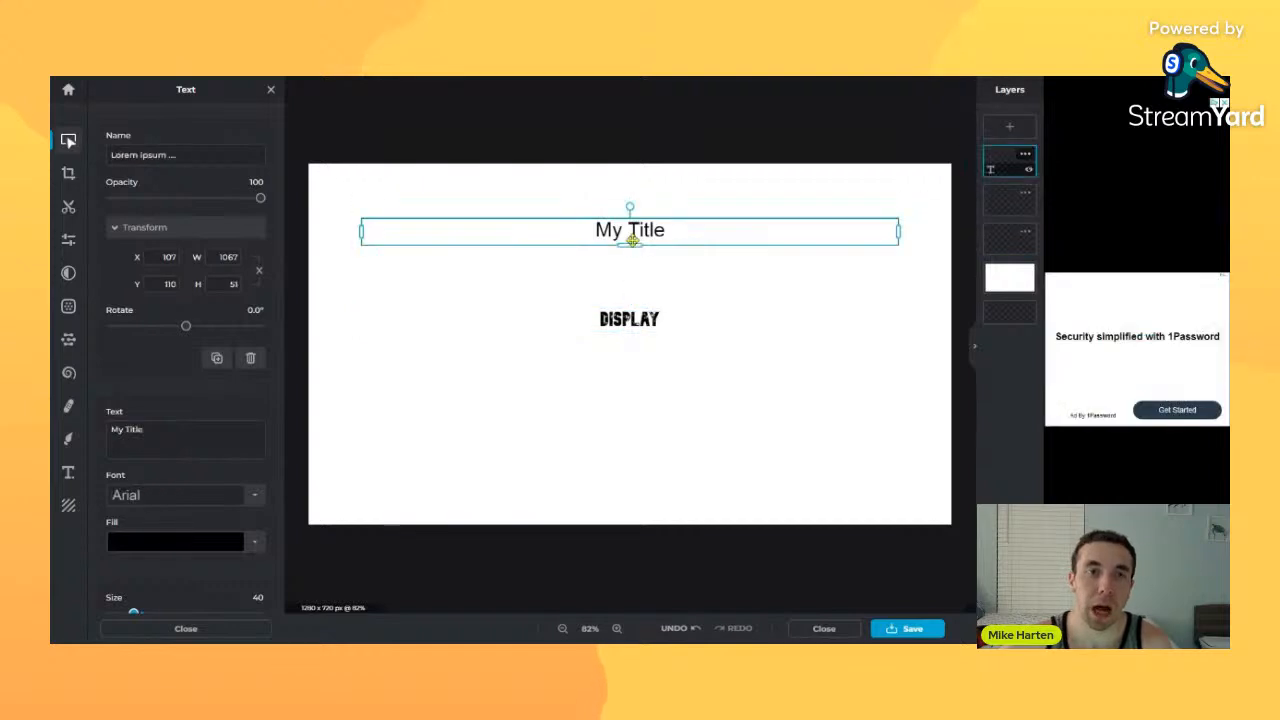
click(217, 358)
drag(634, 229, 631, 278)
- Set the duplicated title's font to Georgia and deselect it
click(252, 495)
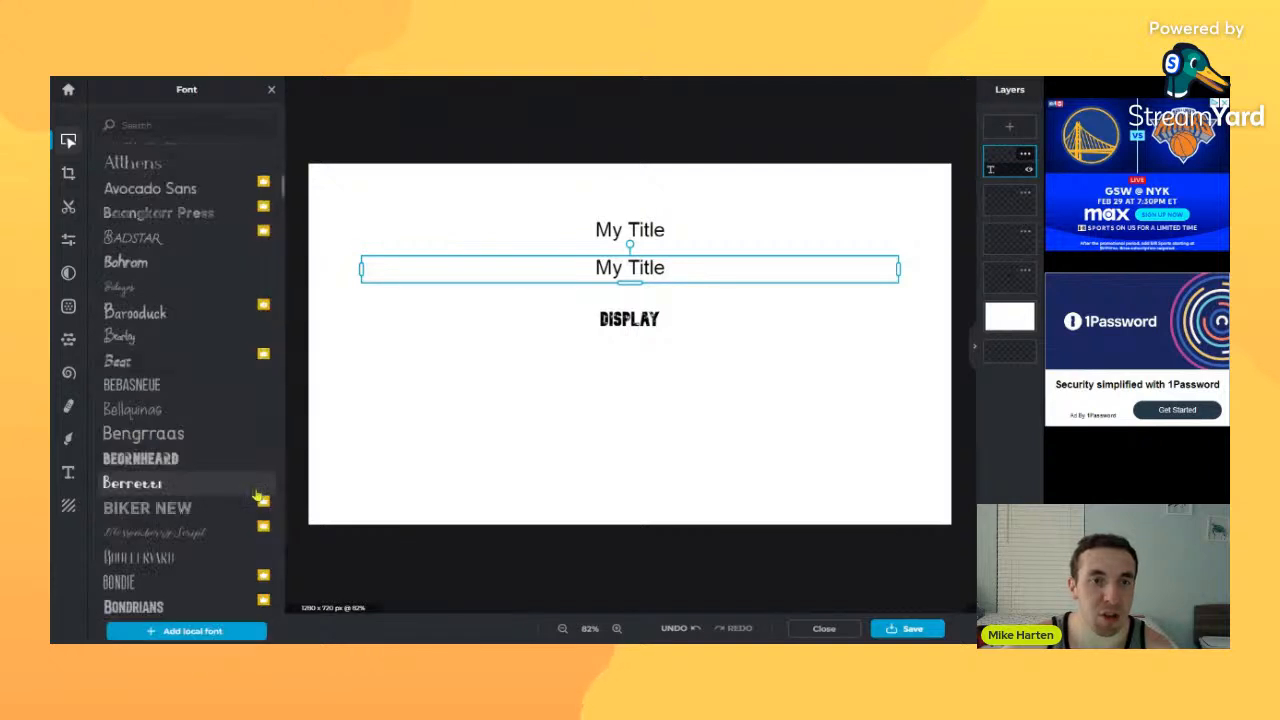
scroll(200, 353, up, 10)
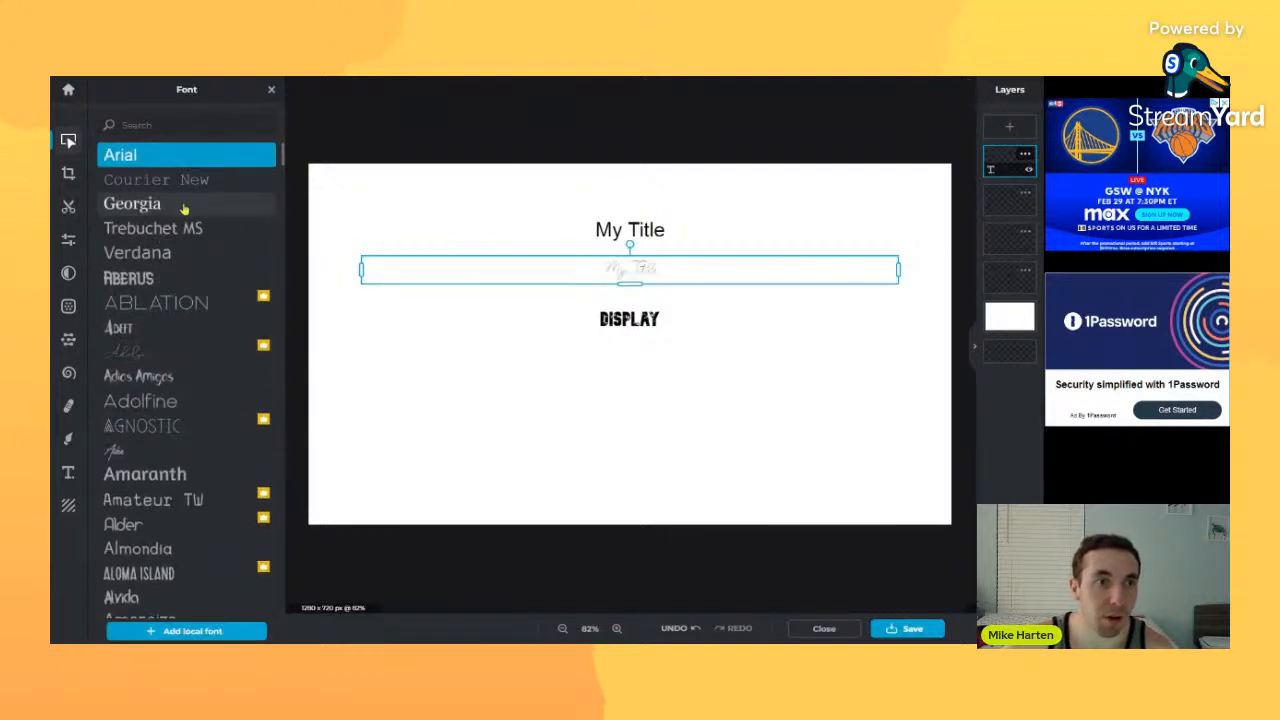
click(174, 208)
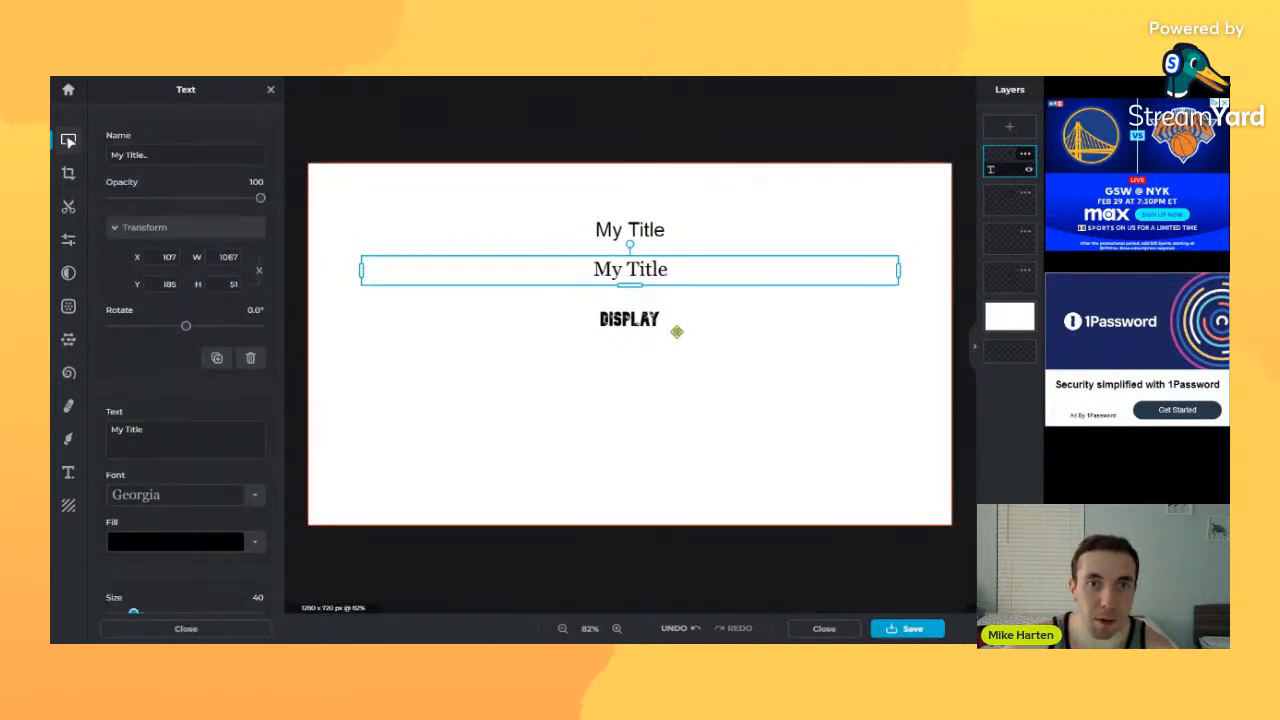
click(693, 303)
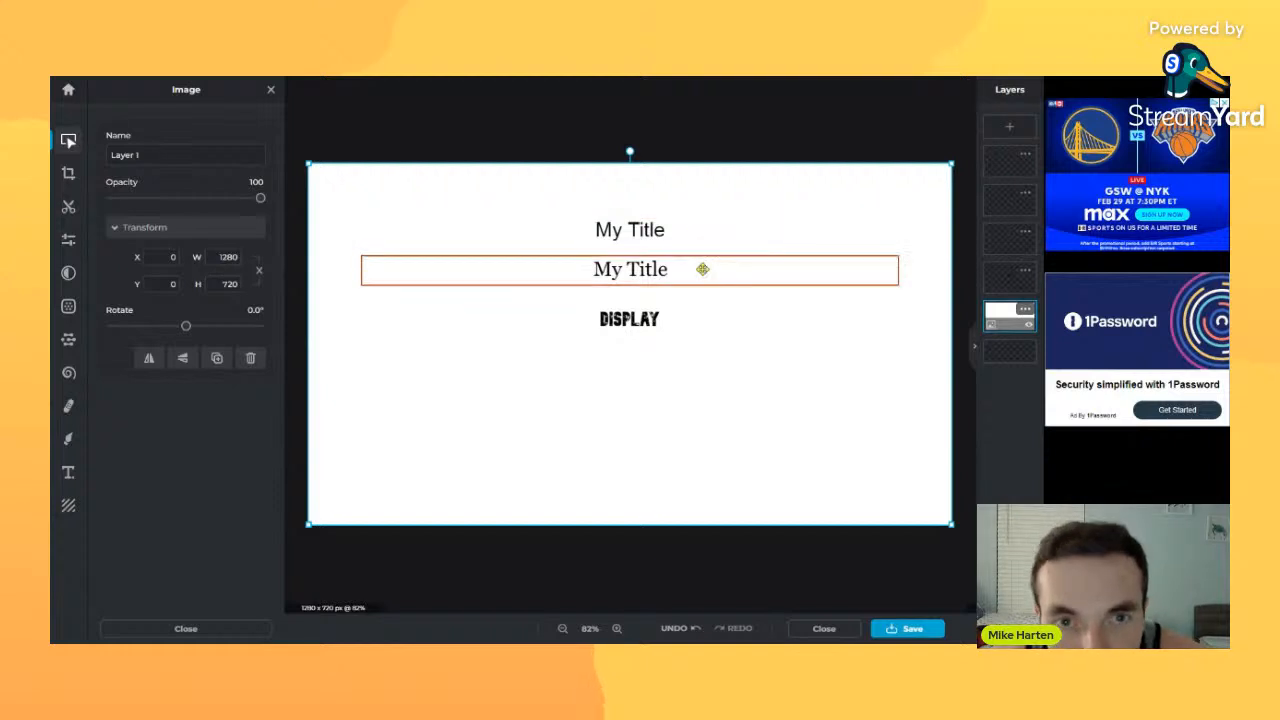
- Replace the text of the Georgia title copy with "Sans Seri"
click(647, 277)
click(190, 430)
key(ctrl+a)
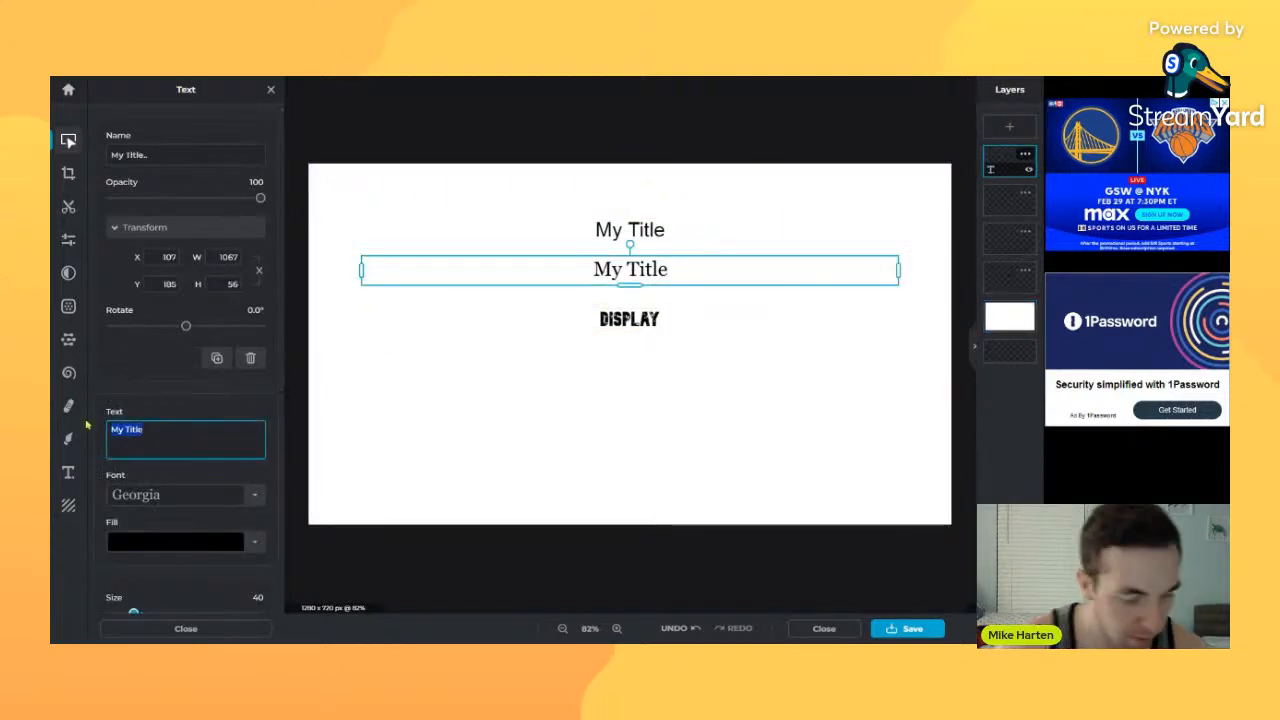
text(Sans Seri)
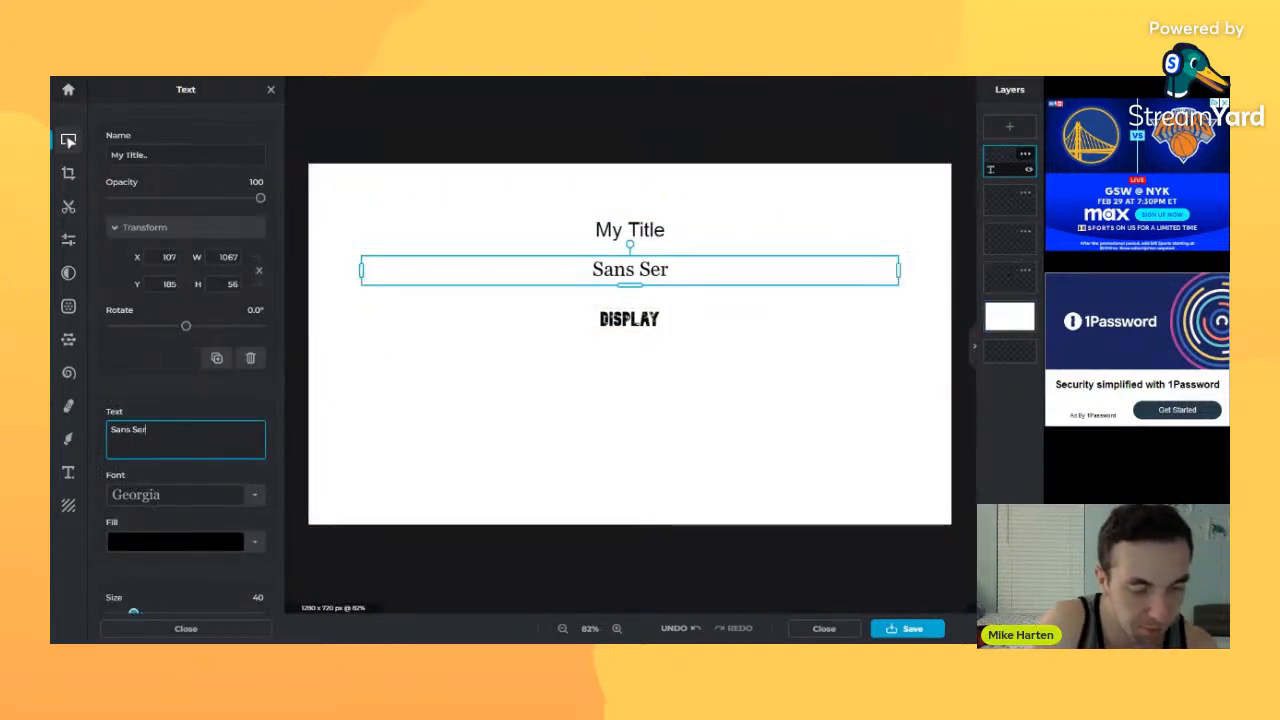
- Erase all the text from the Georgia title copy
key(BackSpace)
key(BackSpace)
key(BackSpace)
key(BackSpace)
key(BackSpace)
key(BackSpace)
key(BackSpace)
key(BackSpace)
key(BackSpace)
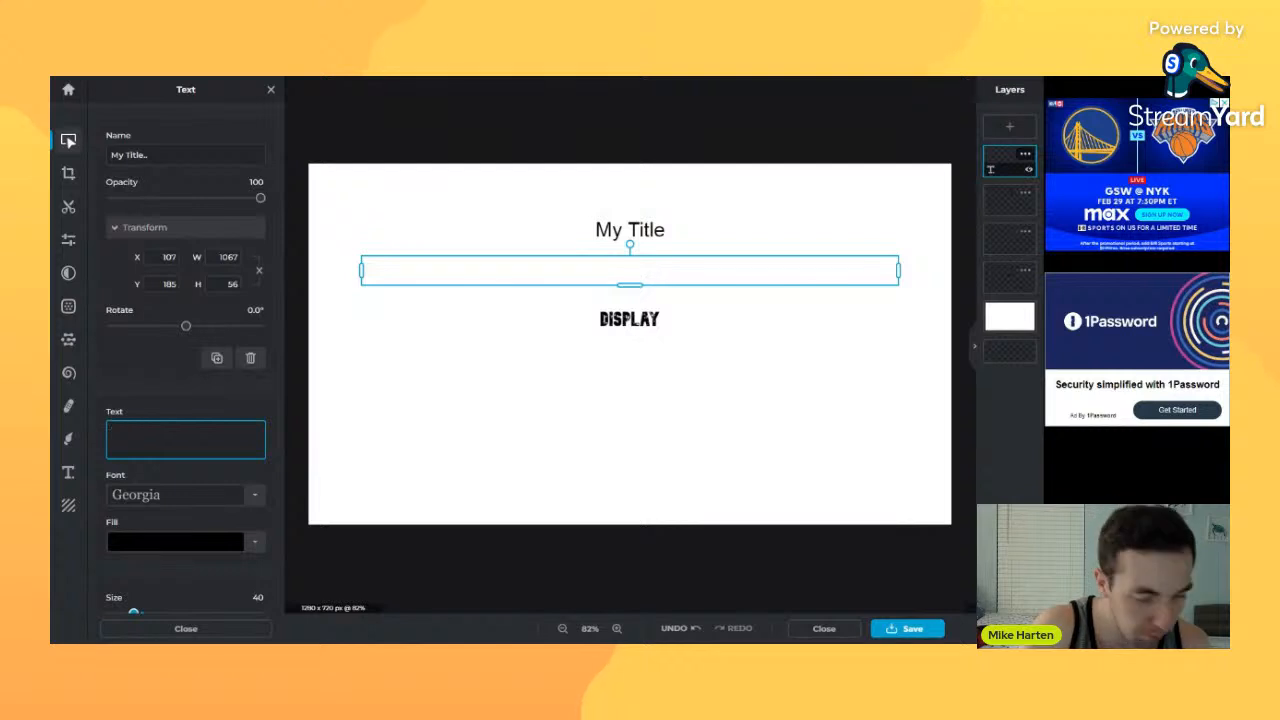
- Enter "Serif" as the text of the Georgia title copy and replace the "My Title" text with "Sans Serif"
text(Serif)
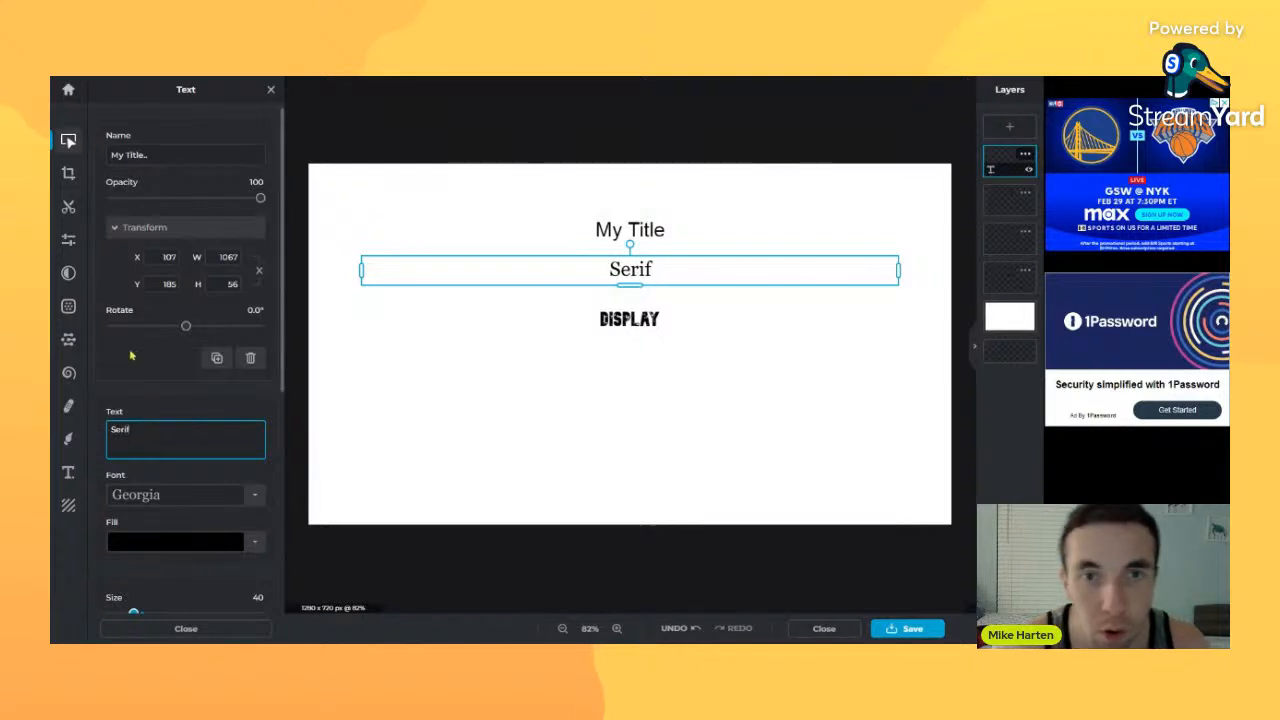
click(676, 240)
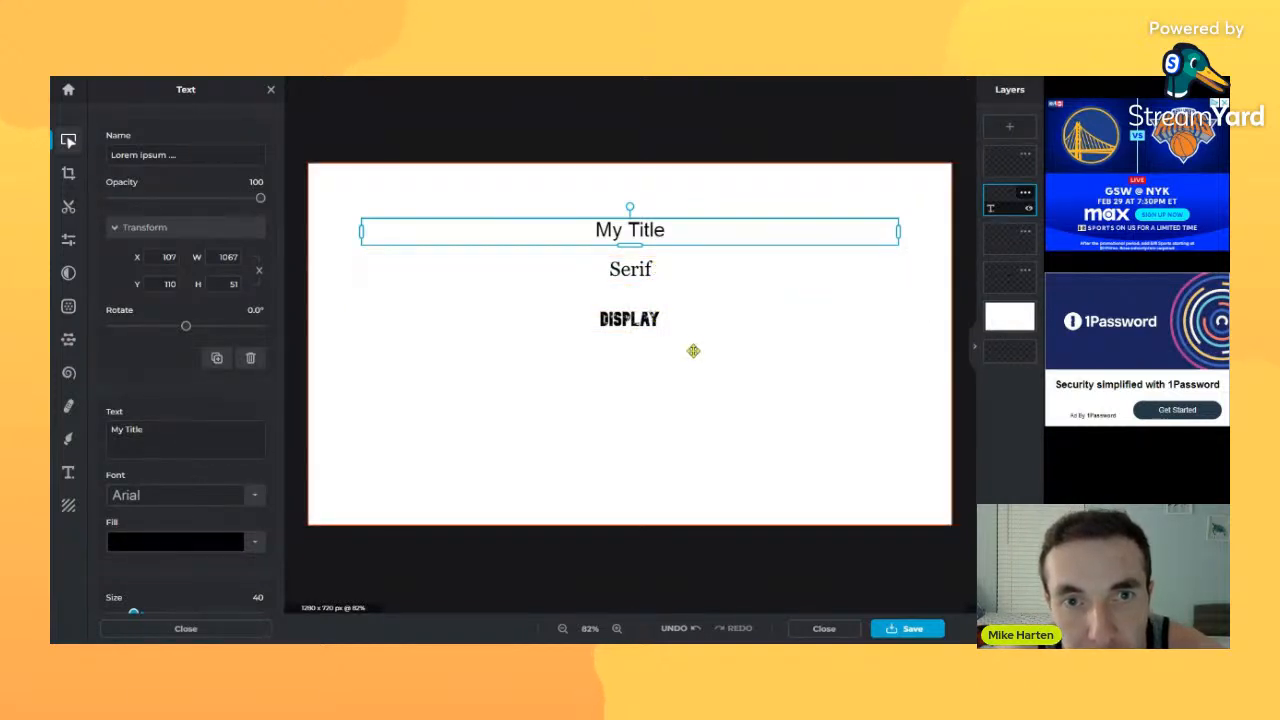
double_click(690, 222)
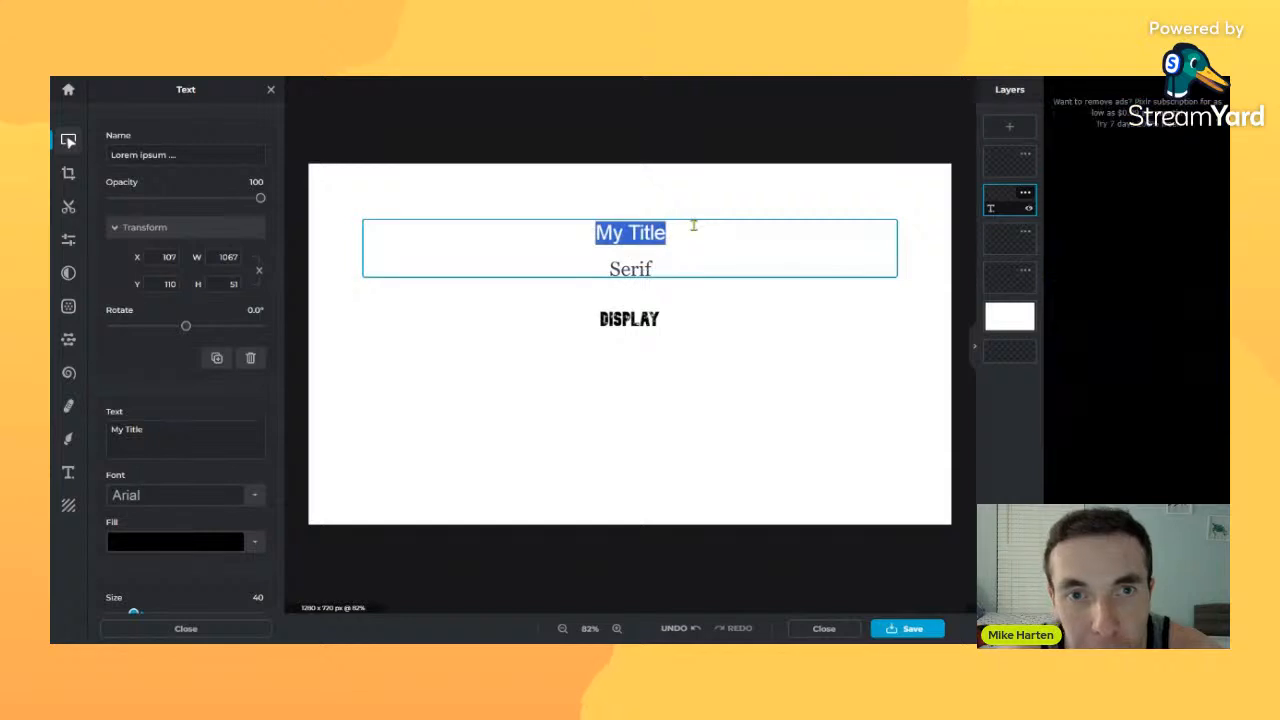
key(BackSpace)
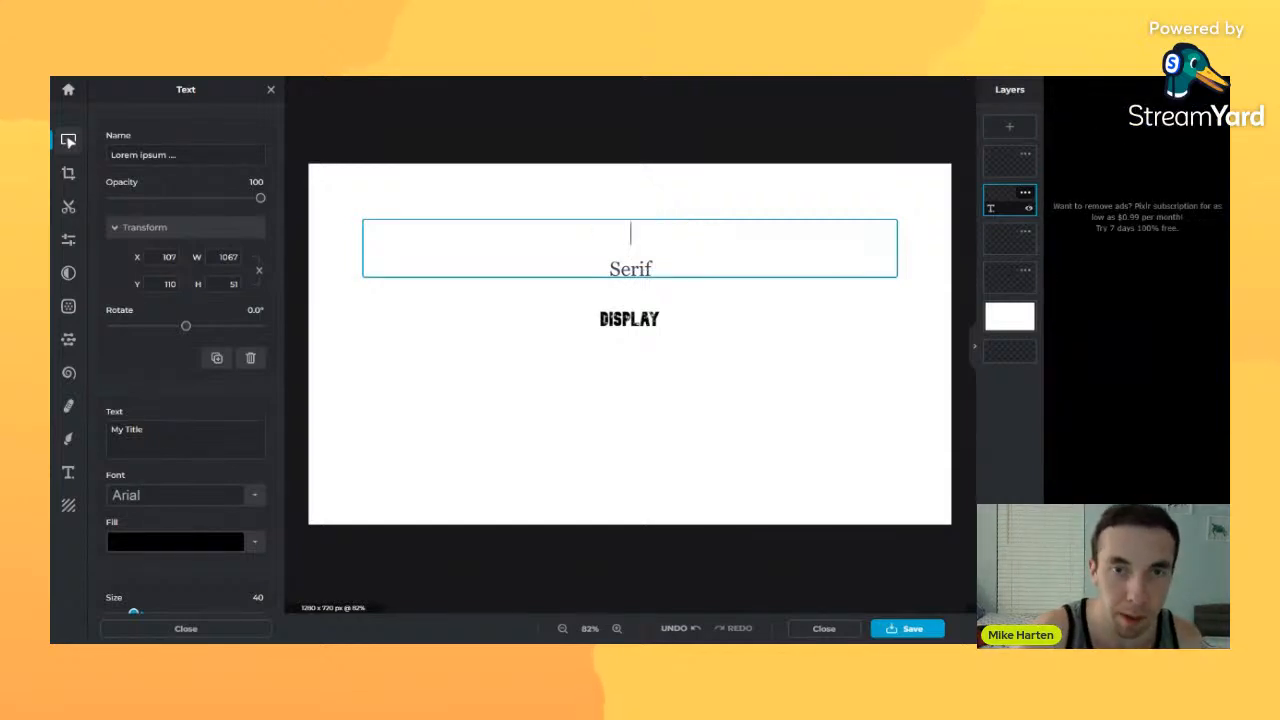
text(Sans Serif)
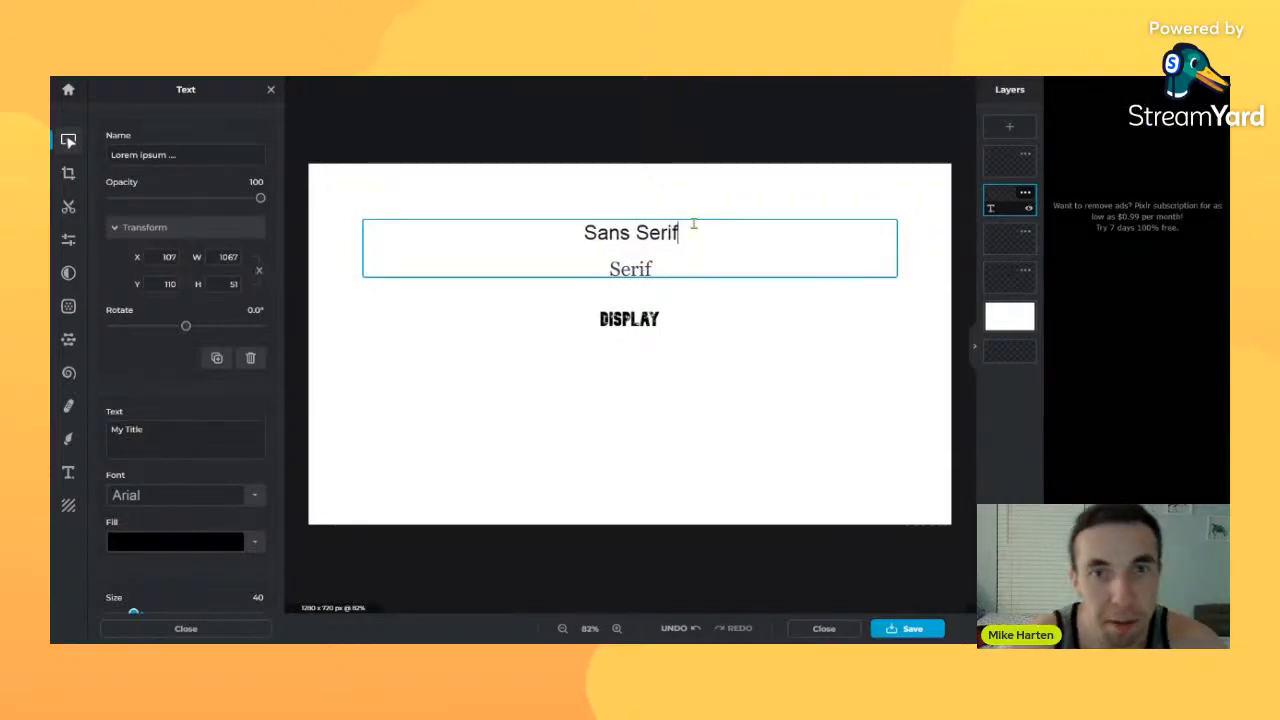
click(797, 314)
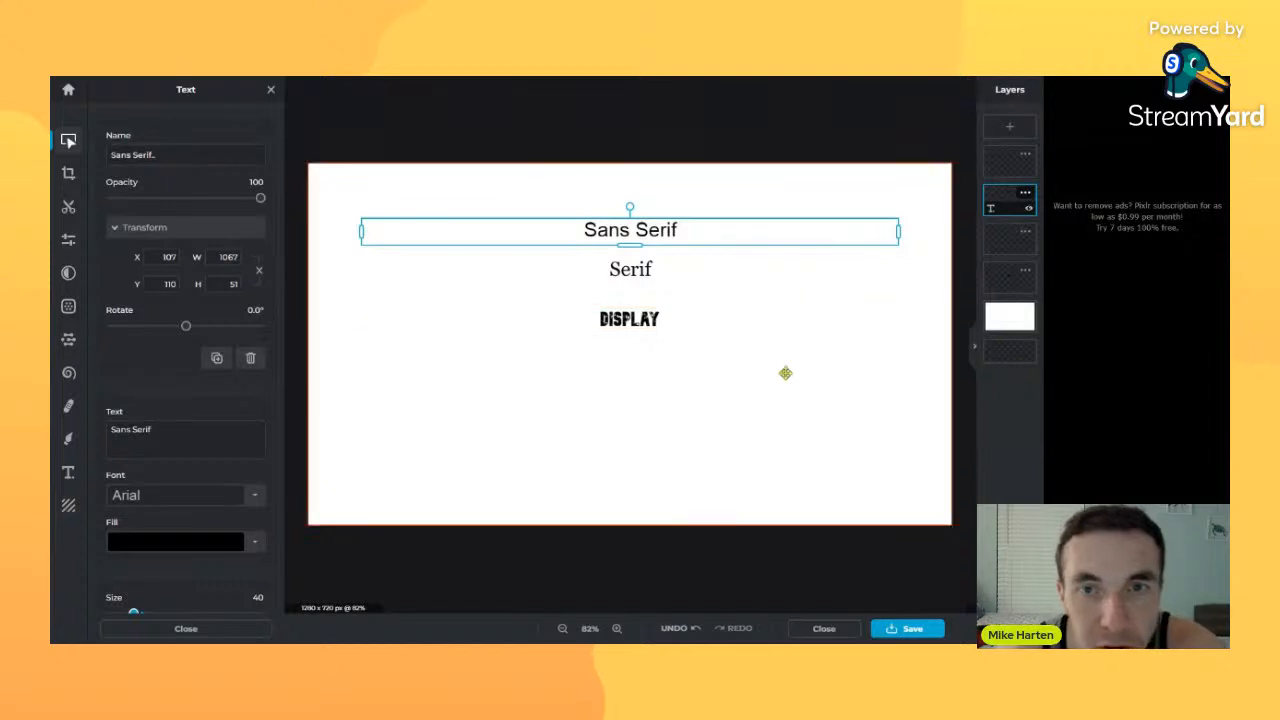
click(780, 374)
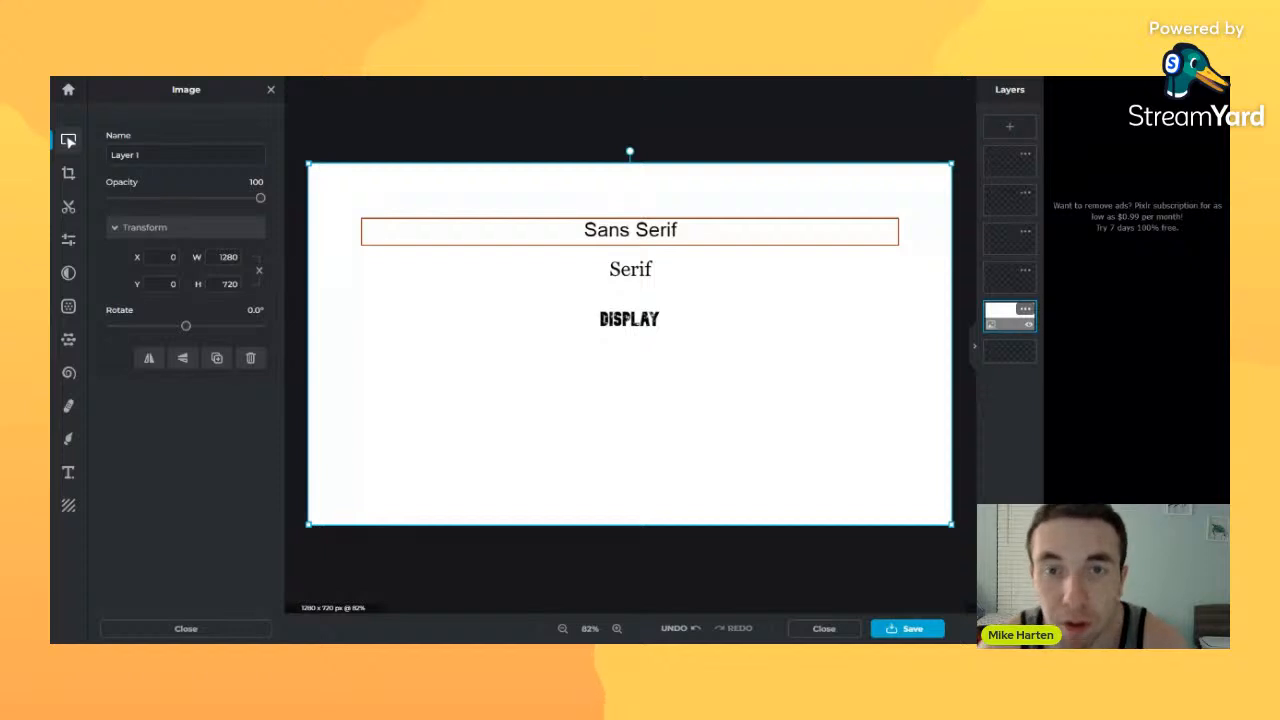
- Try several fonts on the "Display" text layer, including Desmodus, and set it to Courier New
click(642, 325)
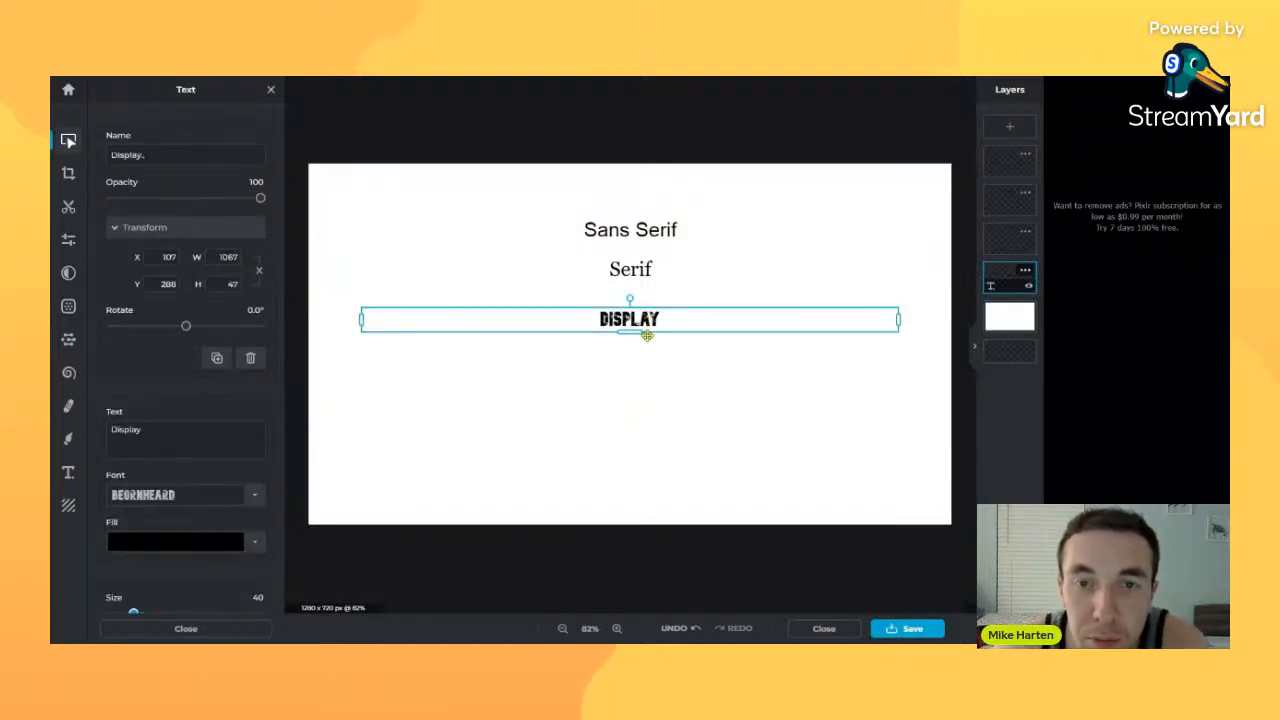
click(235, 500)
click(150, 451)
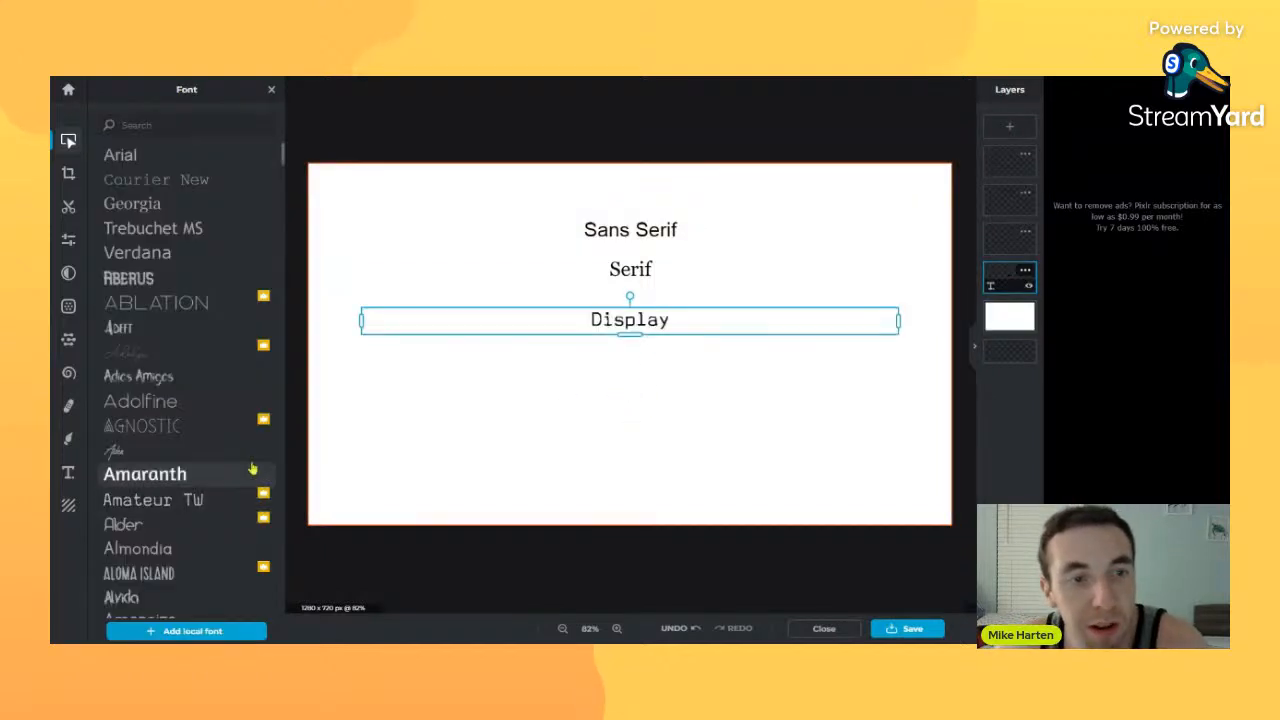
scroll(143, 391, down, 10)
scroll(141, 391, down, 5)
click(157, 409)
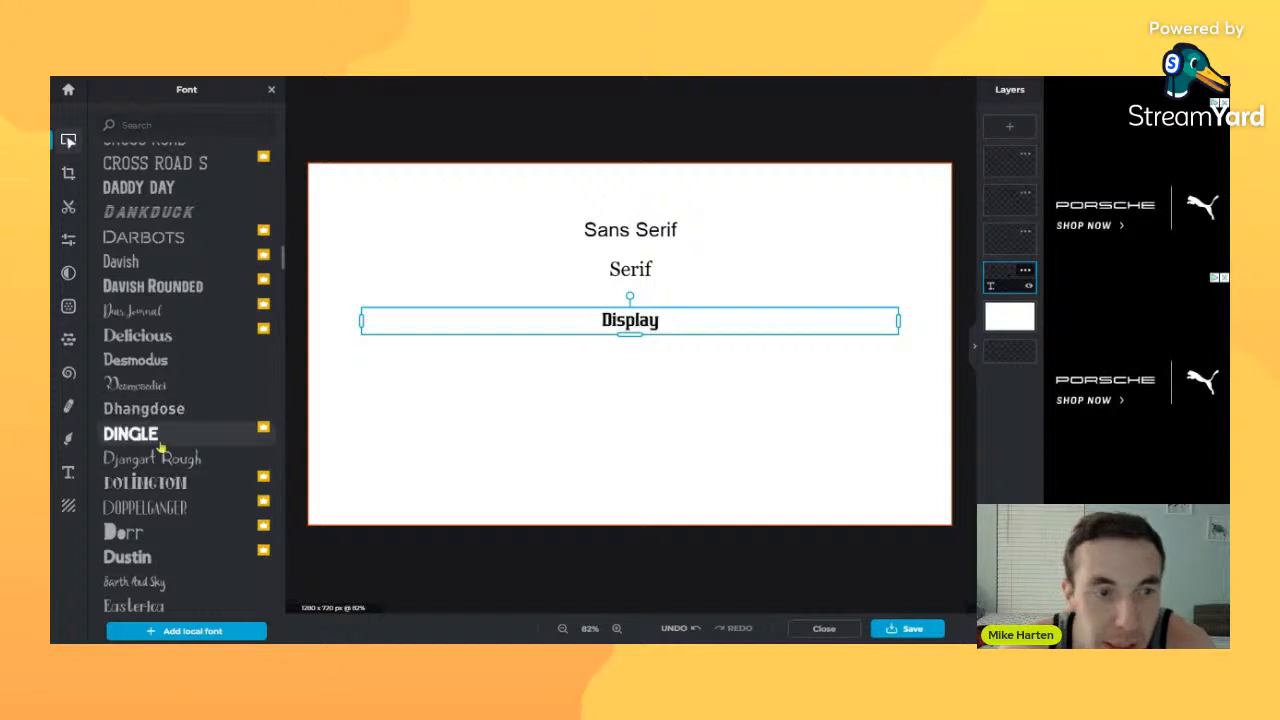
click(156, 393)
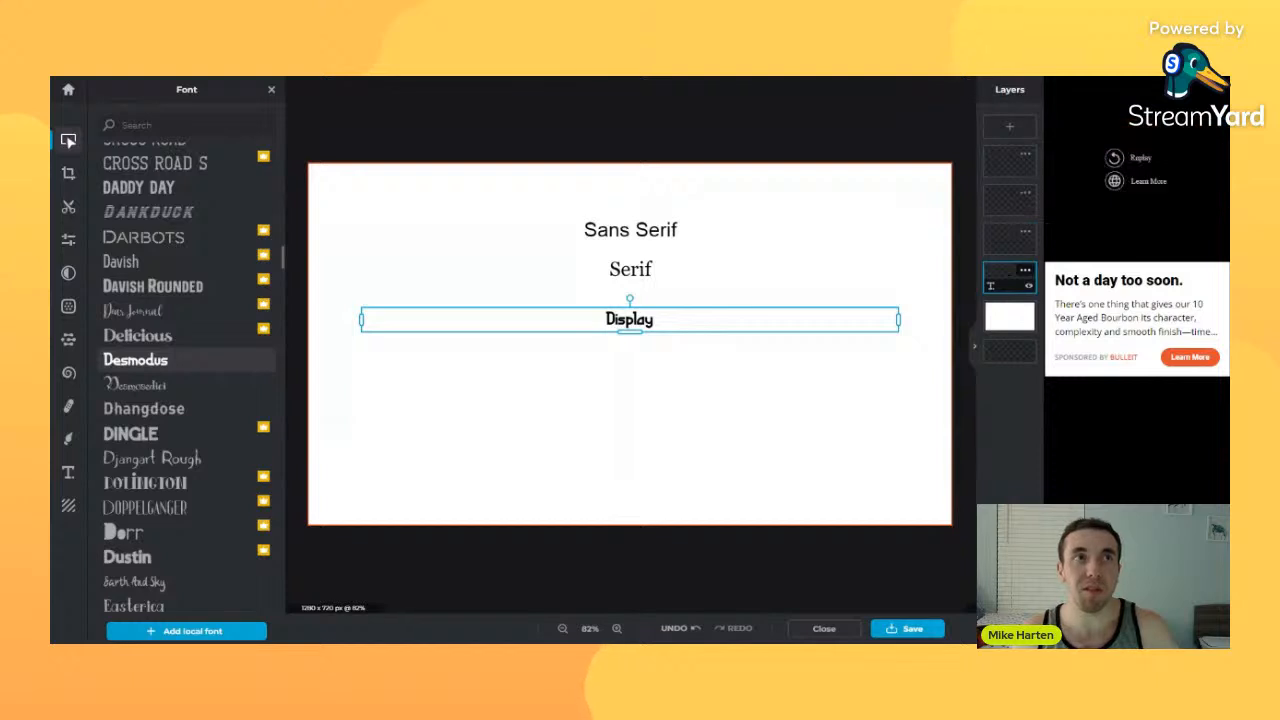
scroll(152, 179, up, 15)
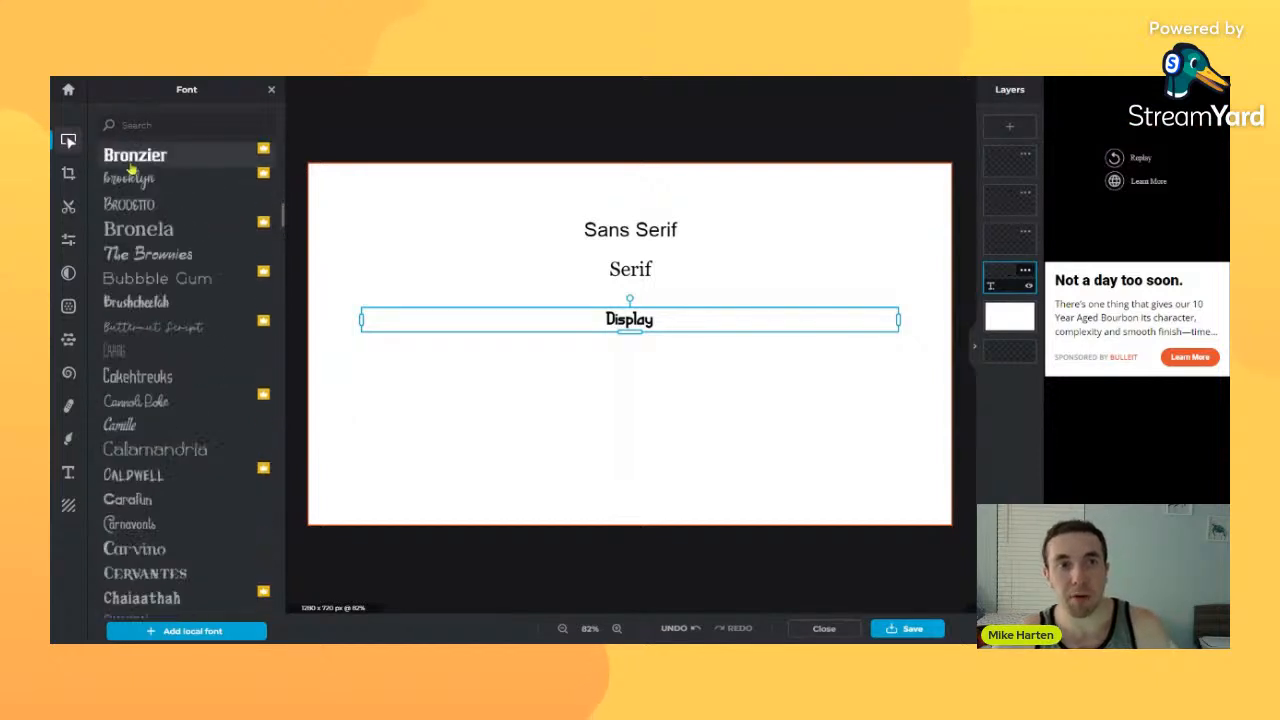
click(152, 179)
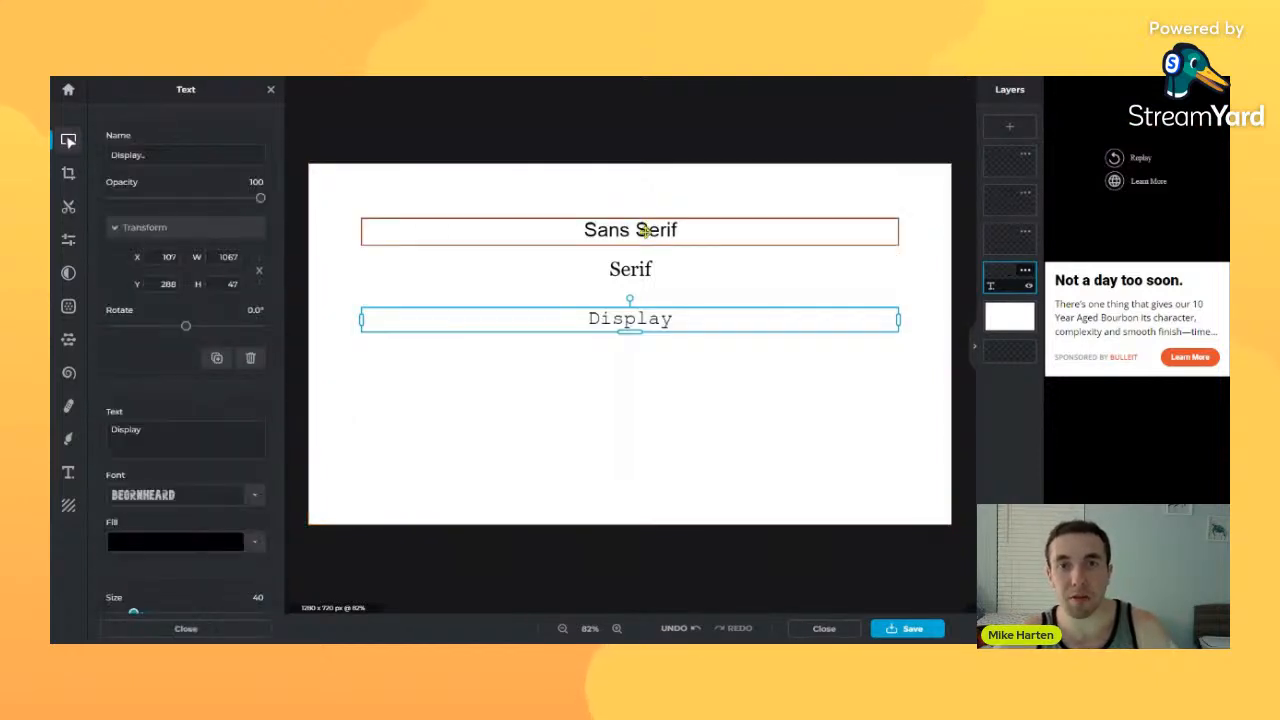
- Set the font of the "Sans Serif" text layer to Aberus
click(645, 230)
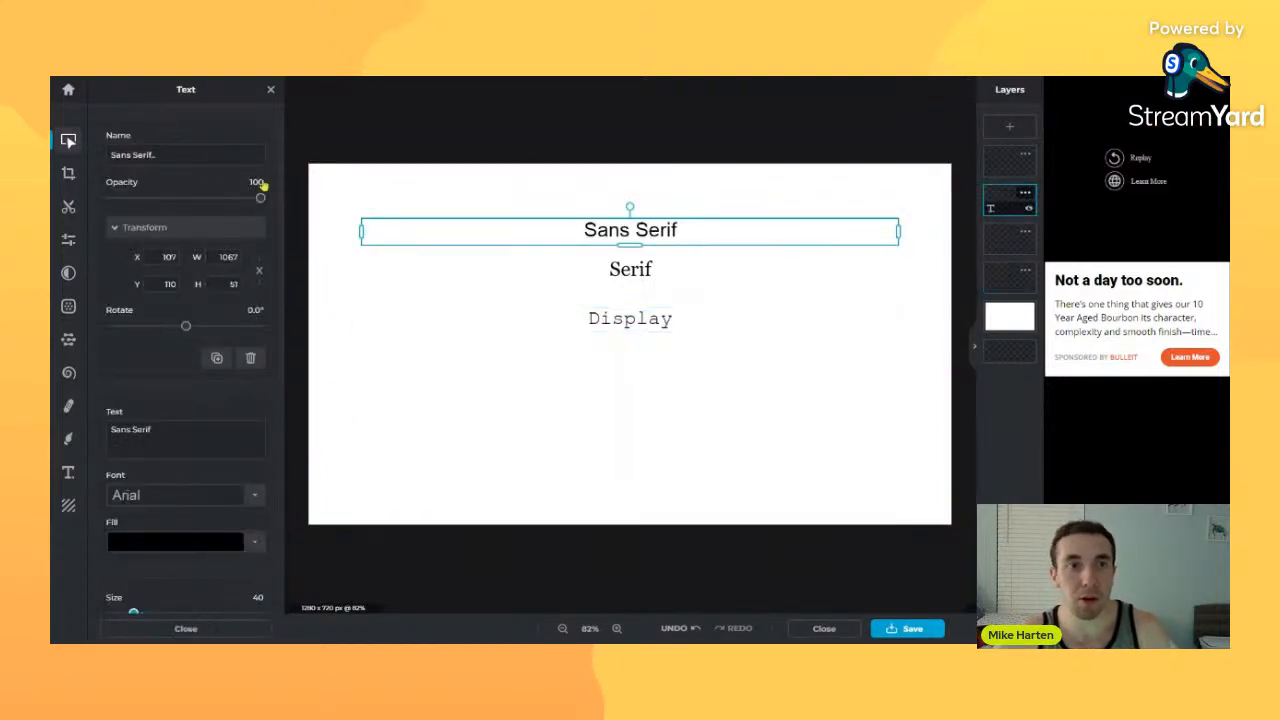
click(215, 500)
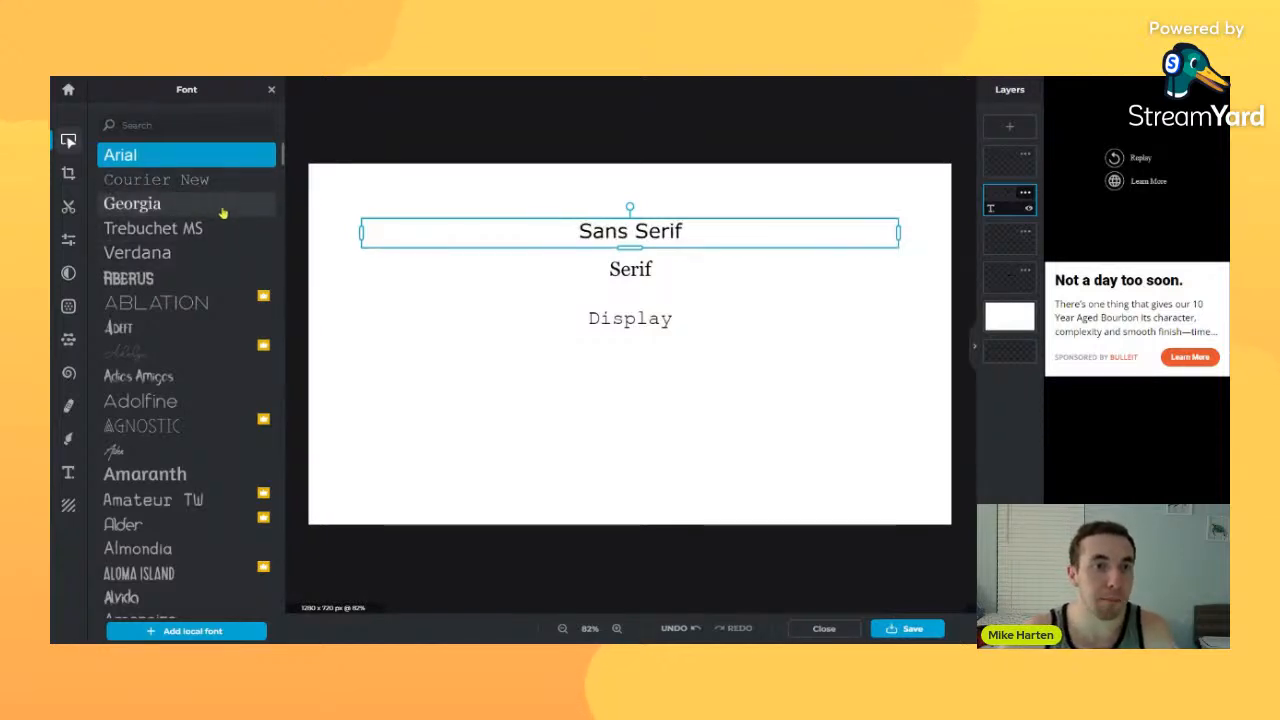
scroll(212, 308, down, 3)
scroll(218, 350, up, 3)
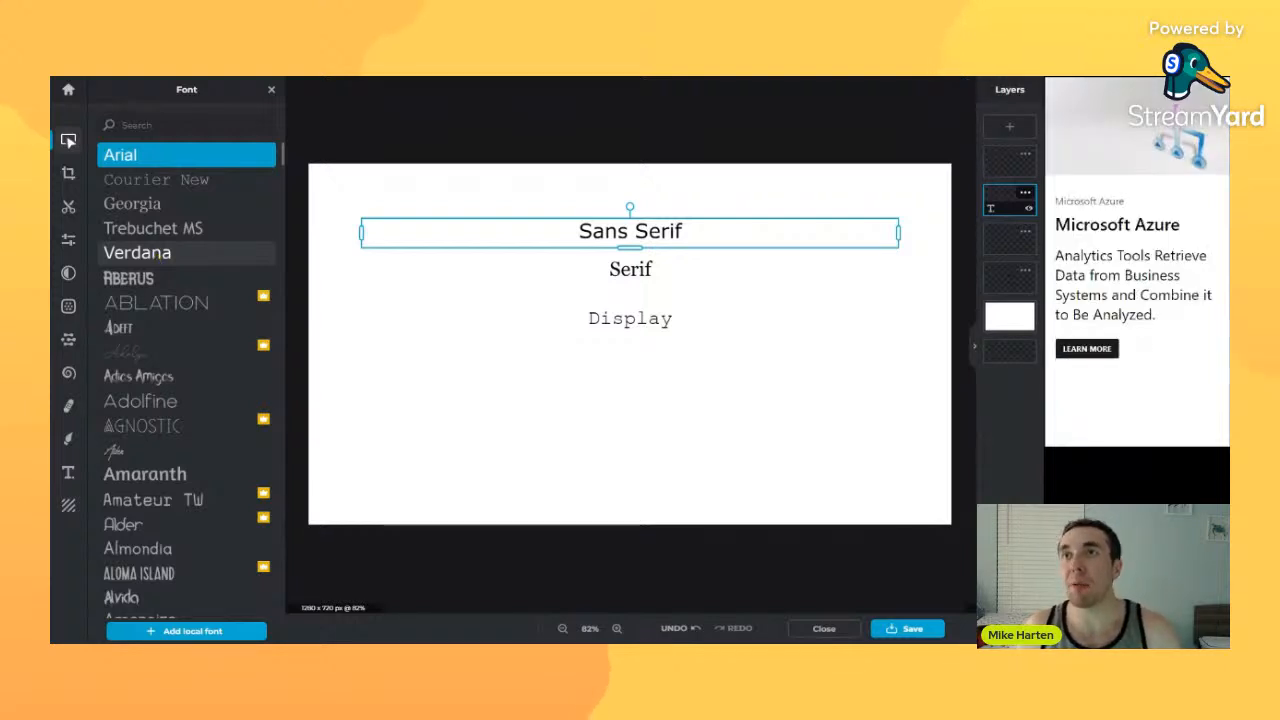
click(128, 278)
- Browse the fonts for the "Display" text layer and set it to EmpireView
click(665, 320)
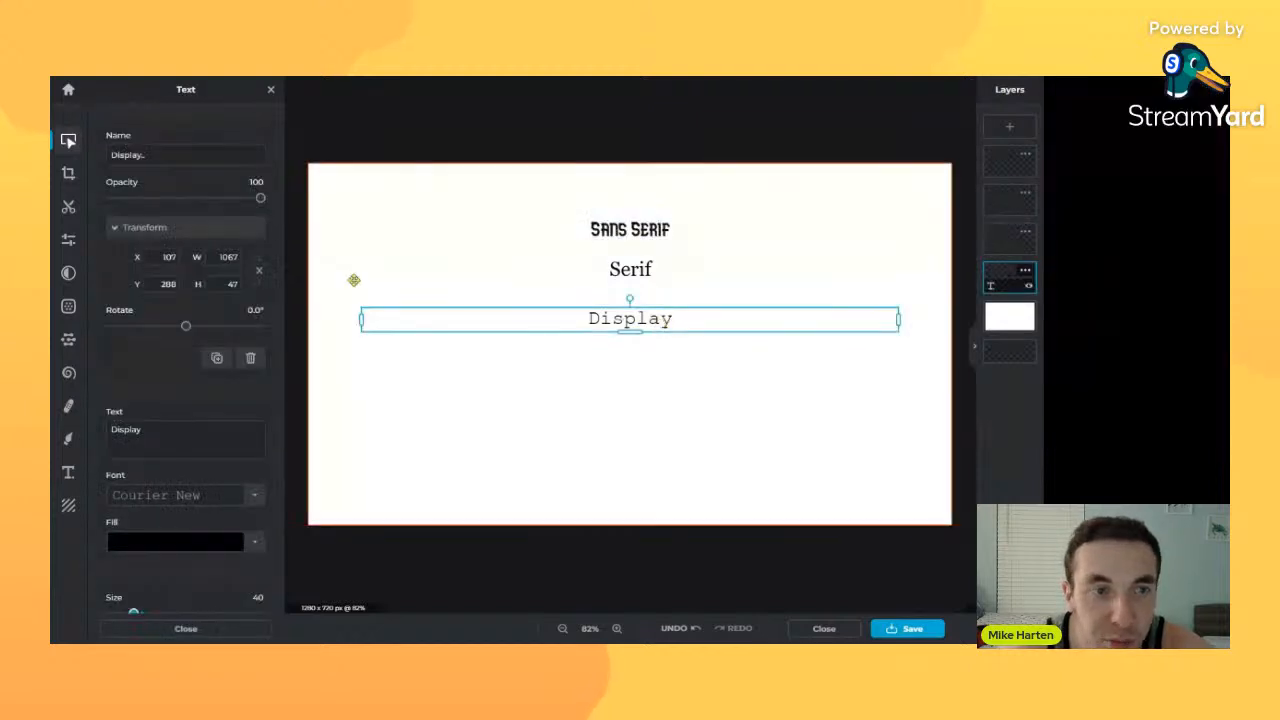
click(246, 495)
scroll(193, 366, down, 5)
scroll(193, 366, down, 5)
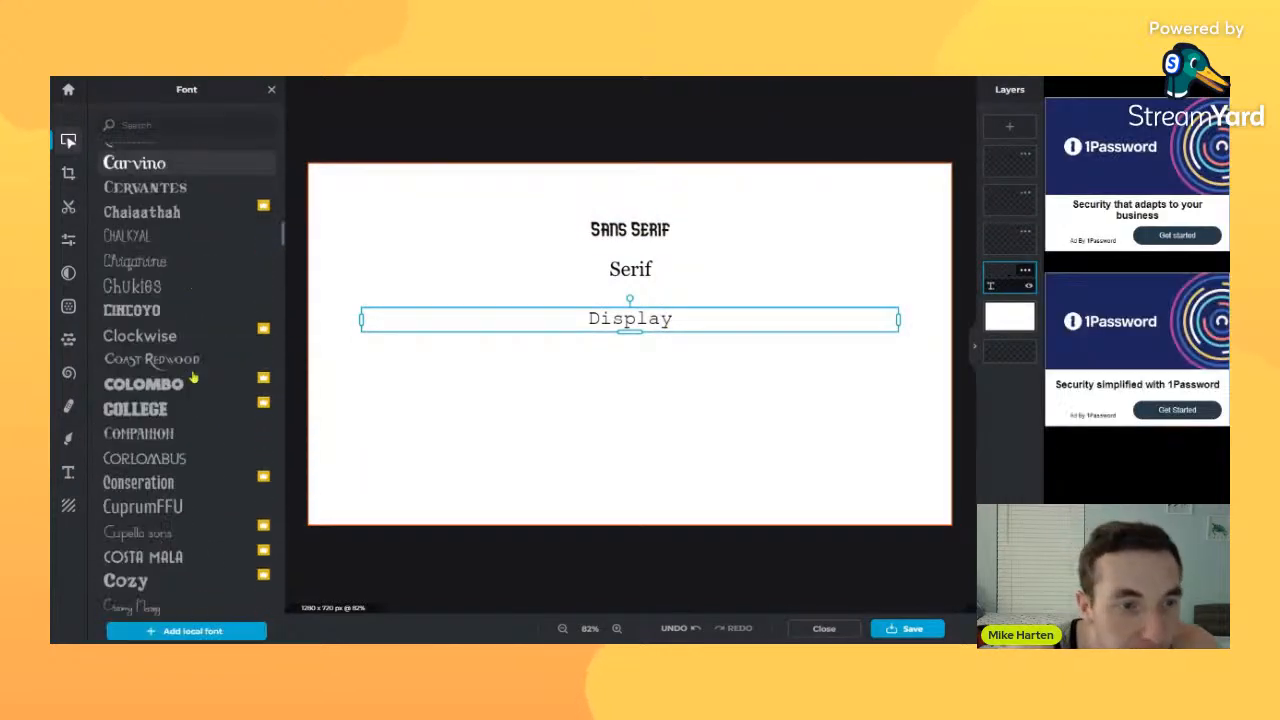
click(175, 484)
scroll(175, 484, down, 5)
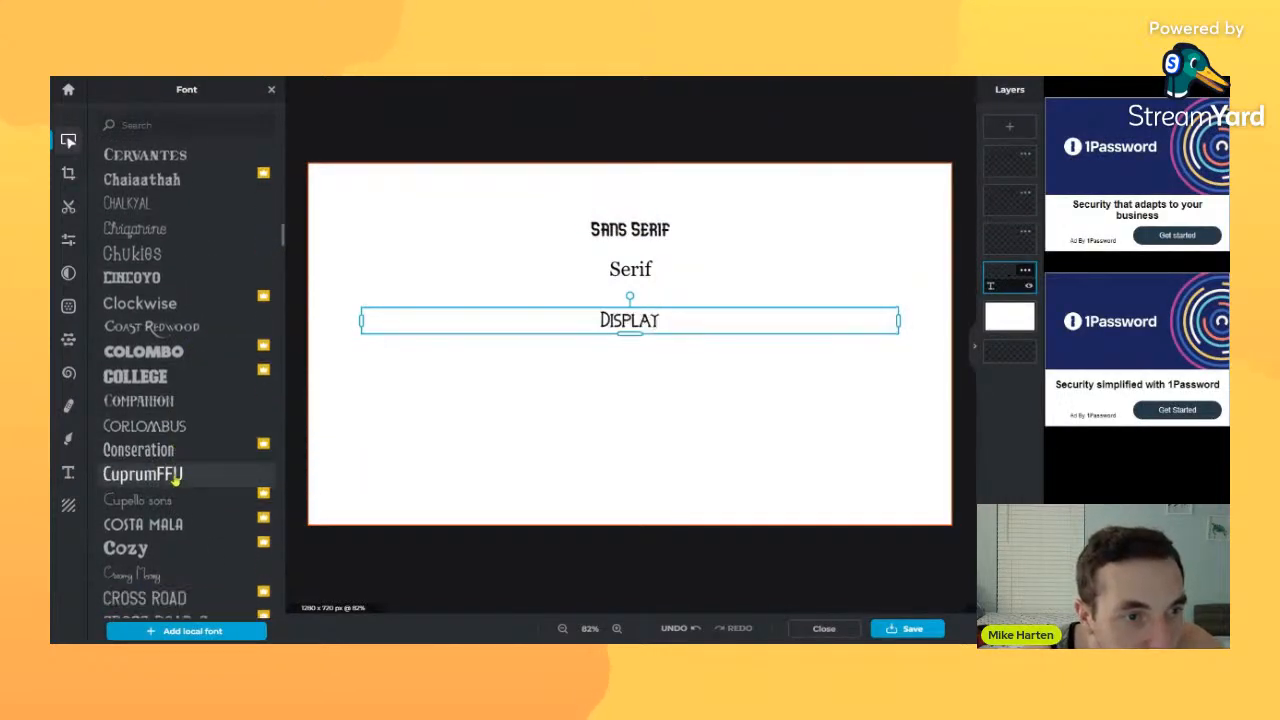
scroll(175, 524, down, 3)
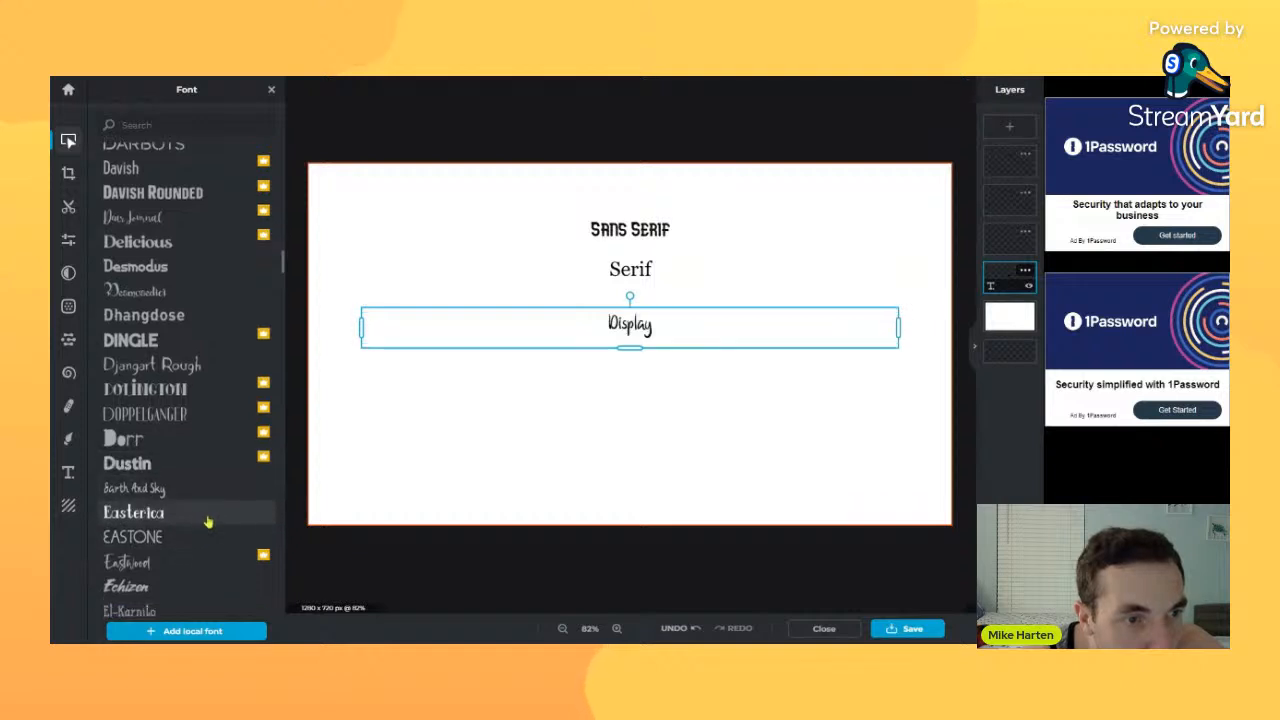
scroll(150, 482, down, 2)
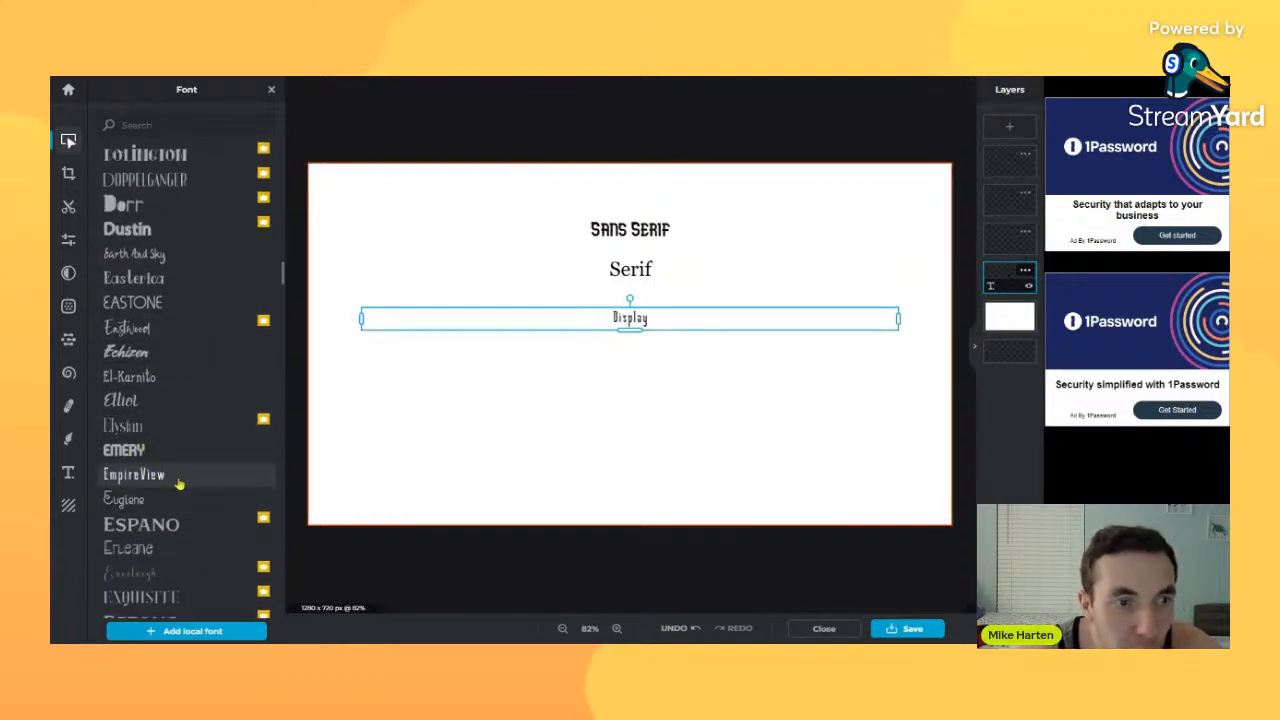
click(179, 484)
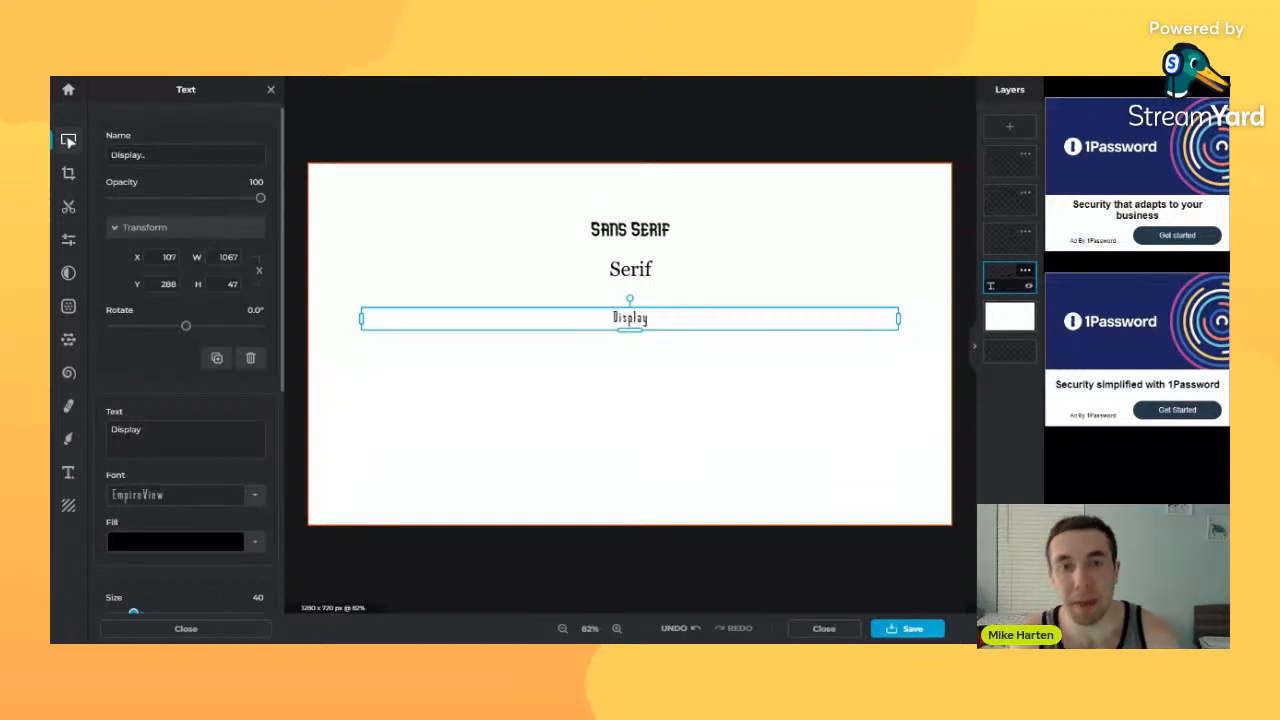
- Set the font of the "Sans Serif" text layer to Arial and deselect it
click(622, 232)
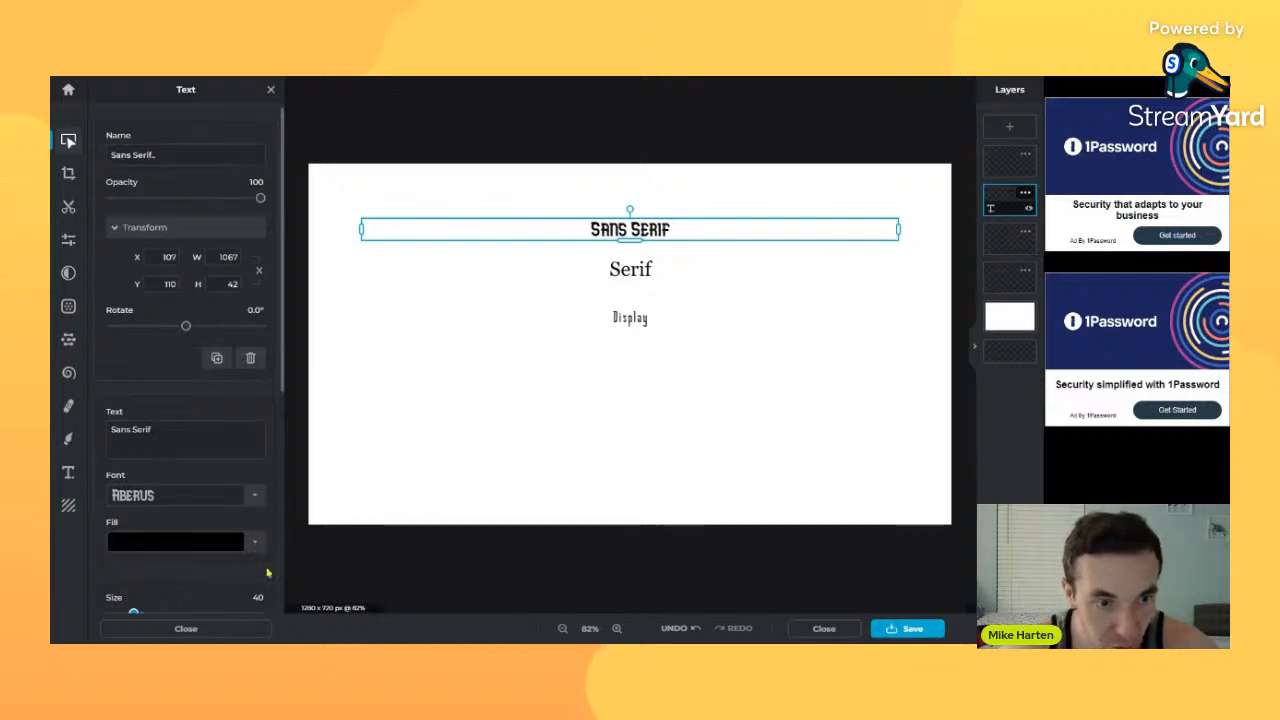
scroll(191, 486, down, 2)
click(245, 418)
scroll(158, 205, up, 3)
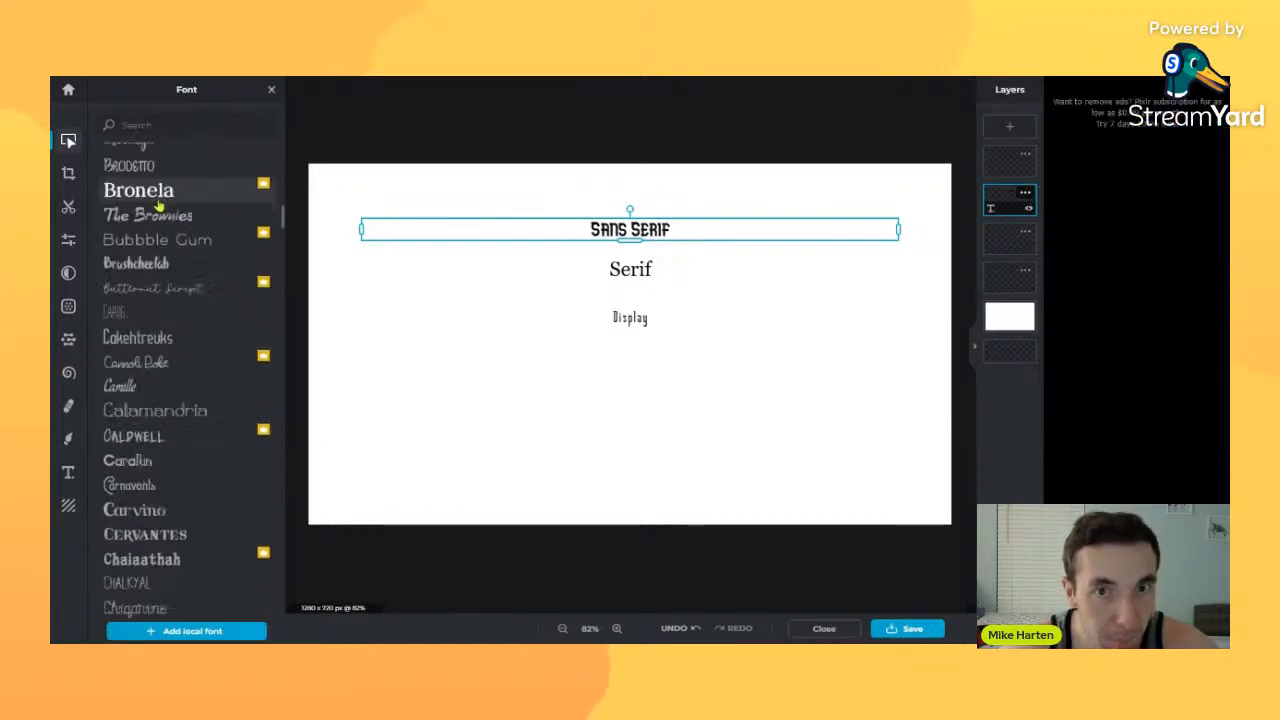
scroll(158, 205, up, 12)
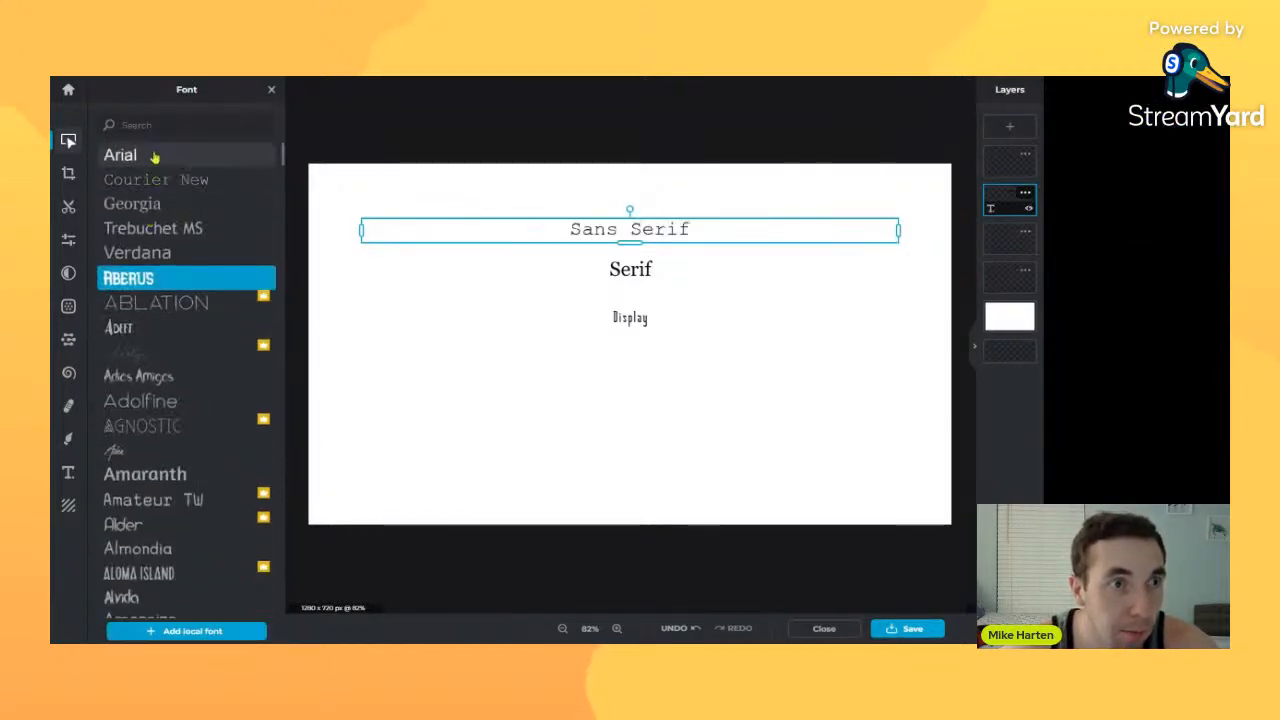
click(155, 157)
click(728, 335)
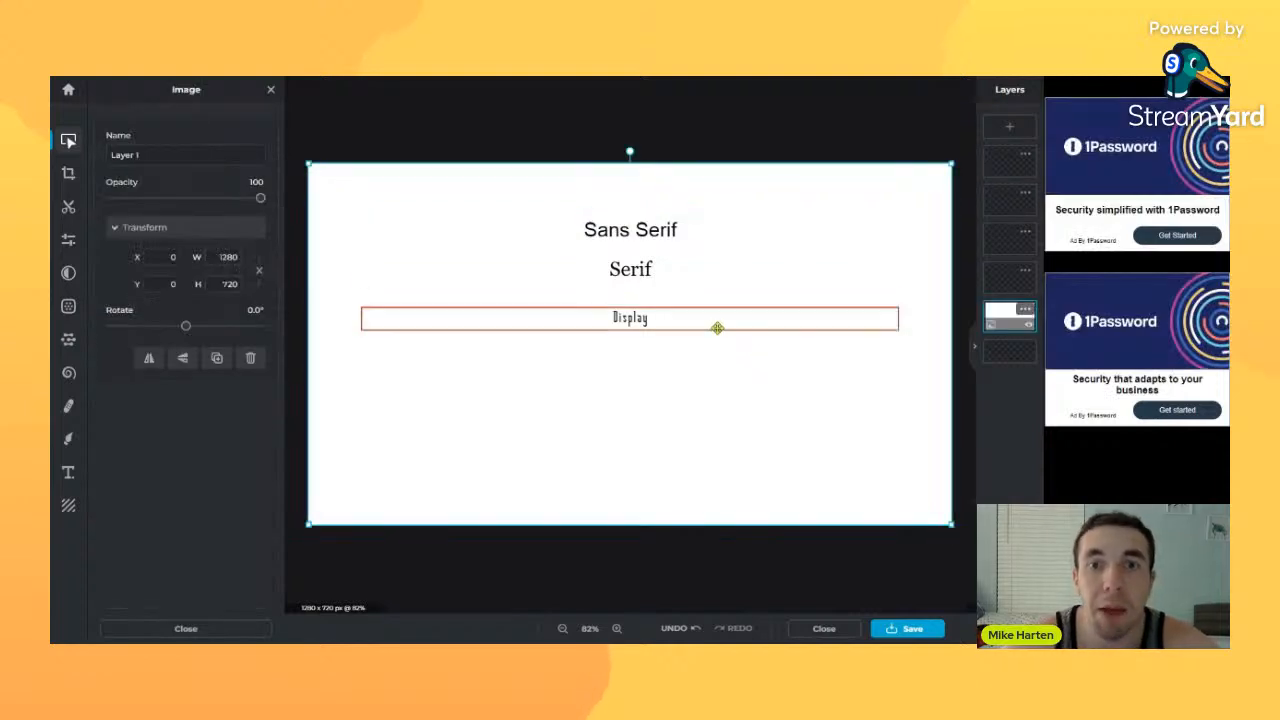
click(665, 236)
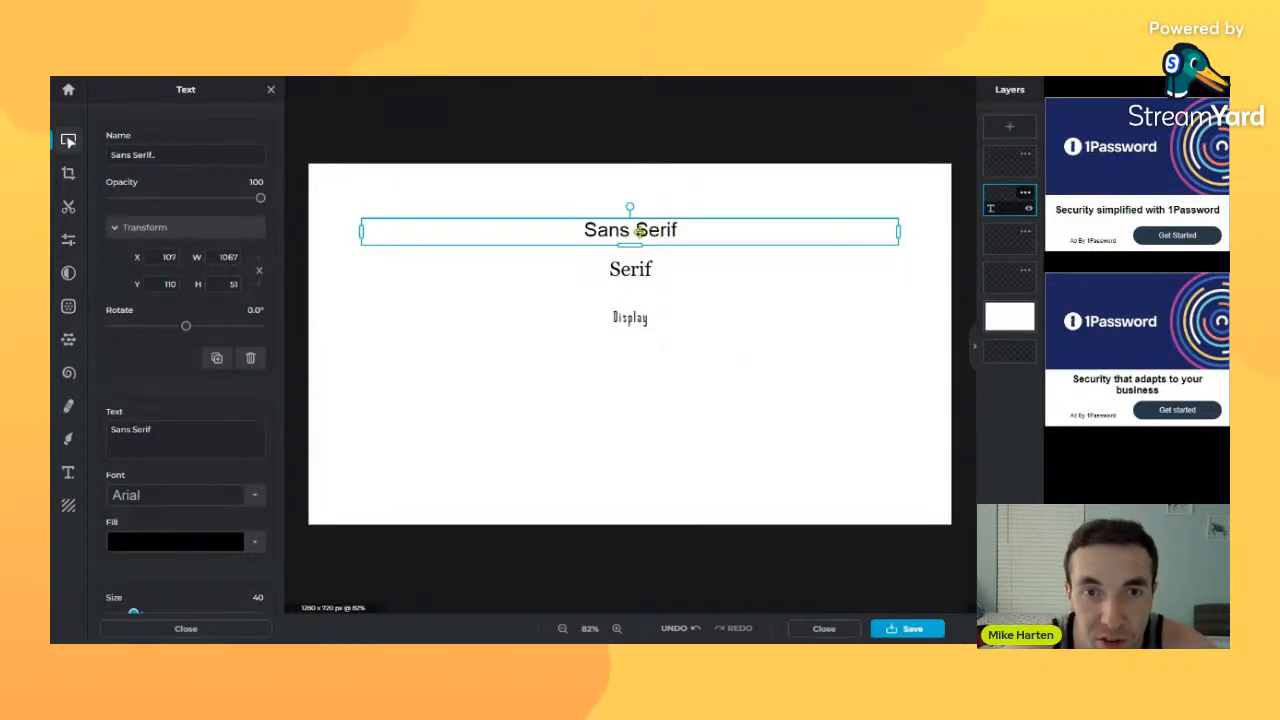
click(637, 276)
click(519, 363)
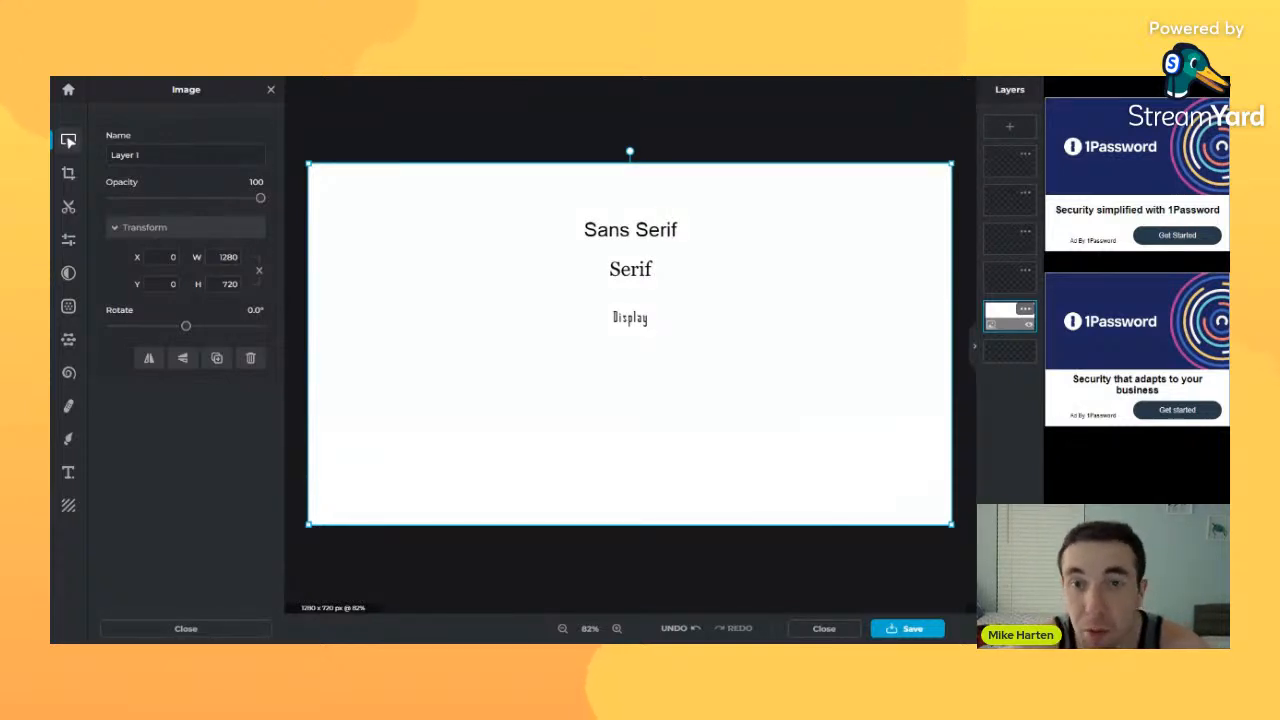
- Delete the "Display" and "Serif" text layers from the canvas
click(646, 310)
scroll(268, 376, down, 3)
scroll(268, 376, up, 5)
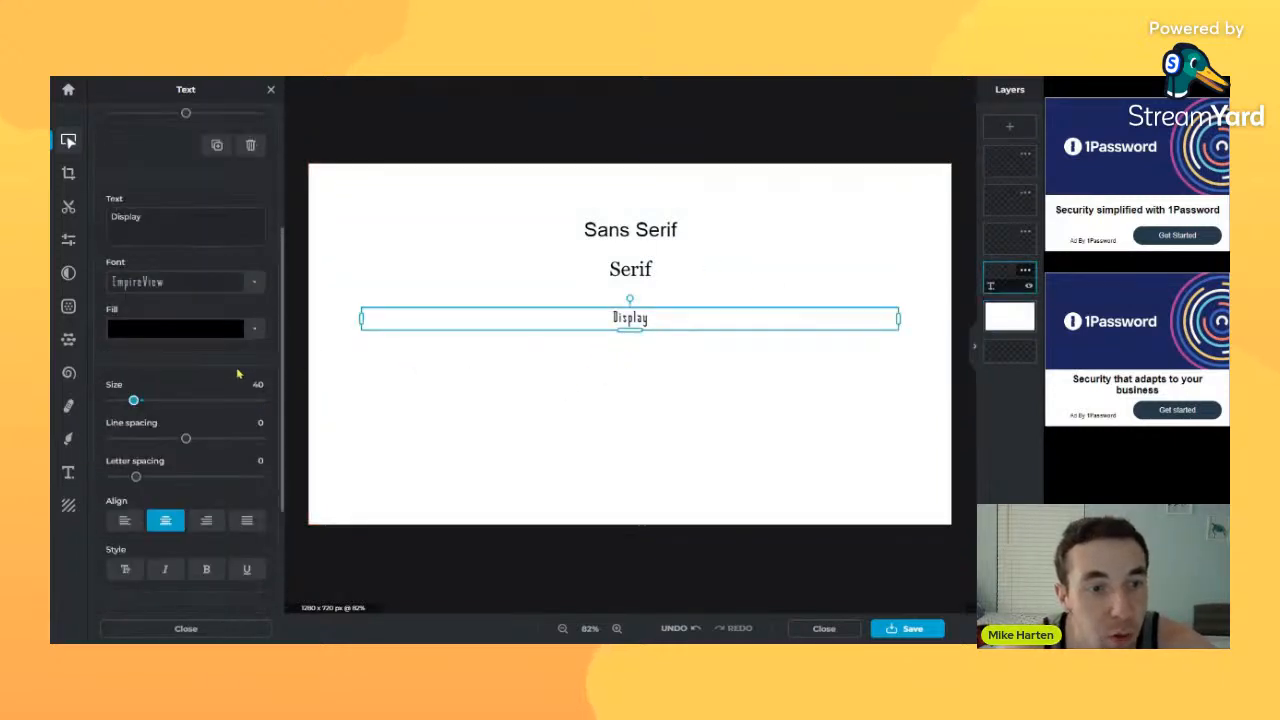
key(Delete)
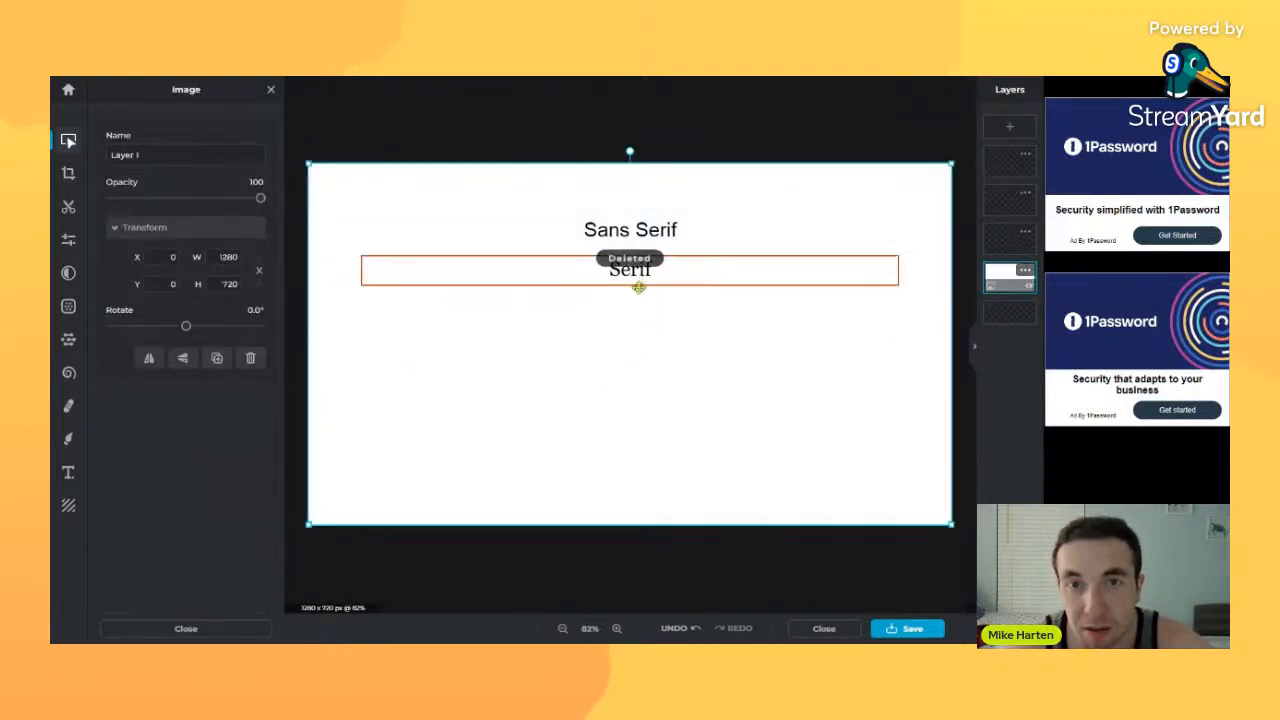
click(651, 277)
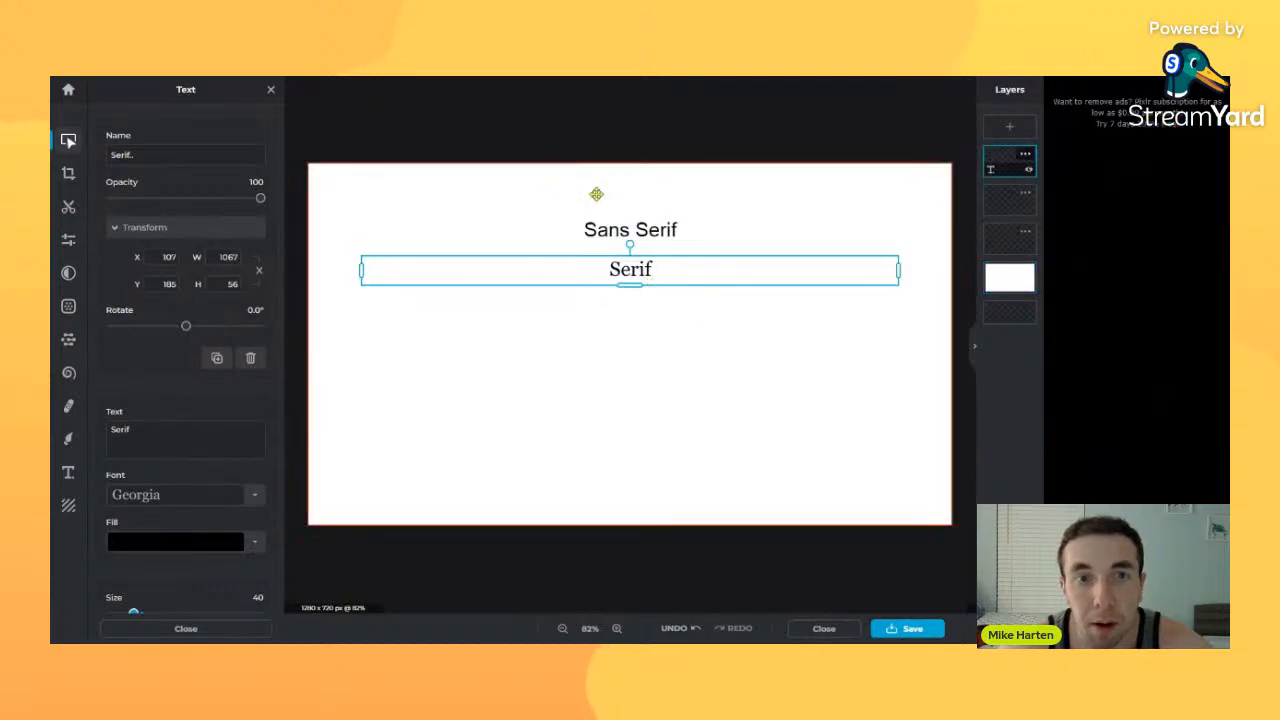
key(Delete)
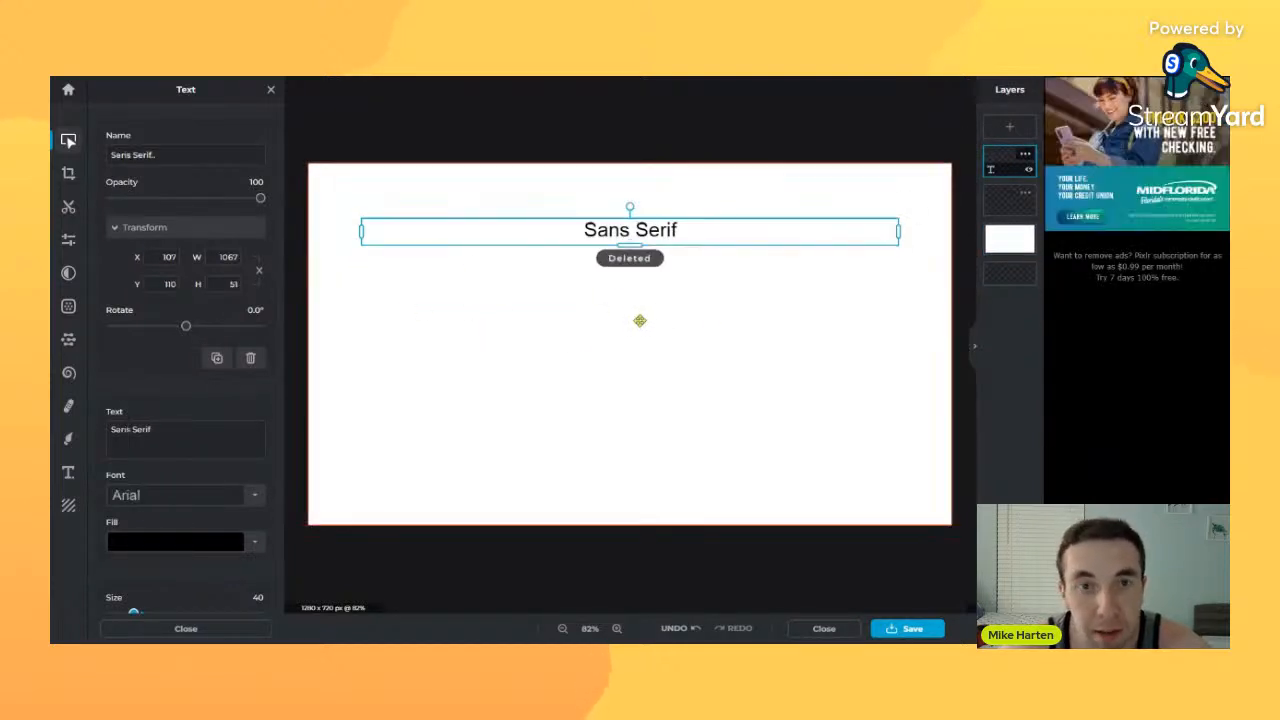
- Increase the text size of the "Sans Serif" layer to 58
click(640, 318)
click(640, 240)
scroll(163, 392, down, 3)
scroll(163, 392, down, 1)
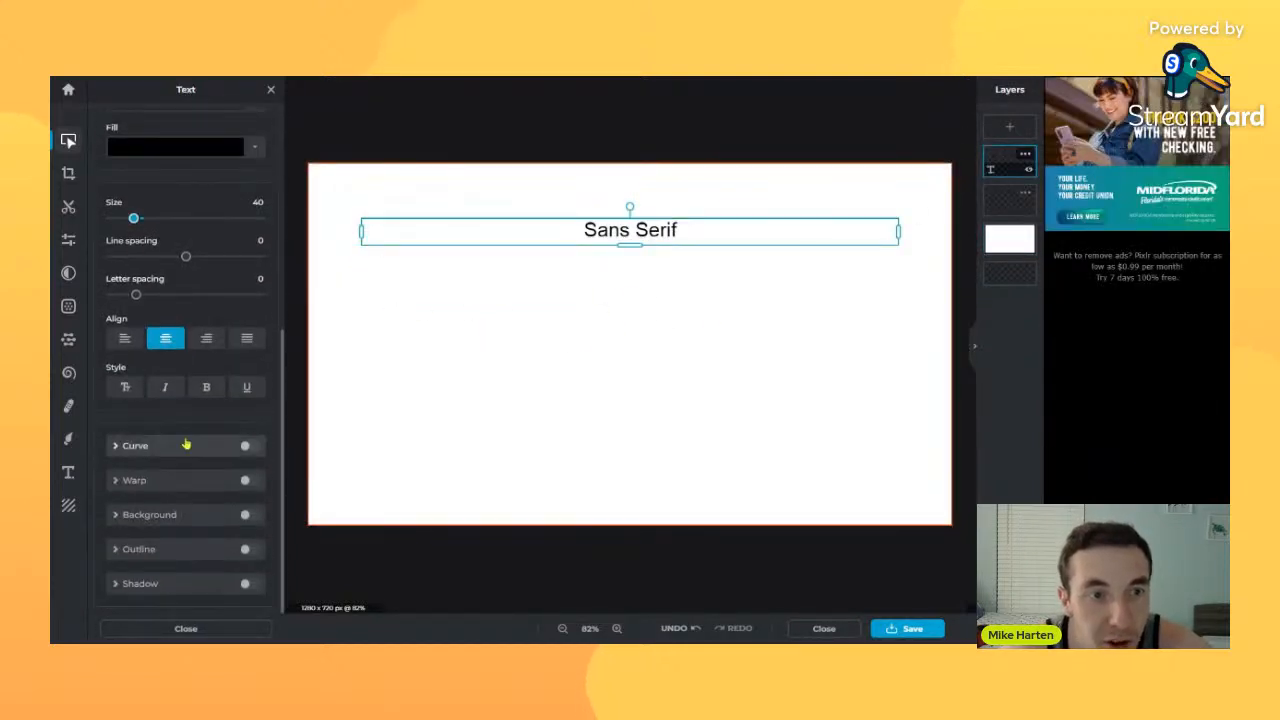
scroll(214, 200, up, 5)
scroll(212, 246, down, 5)
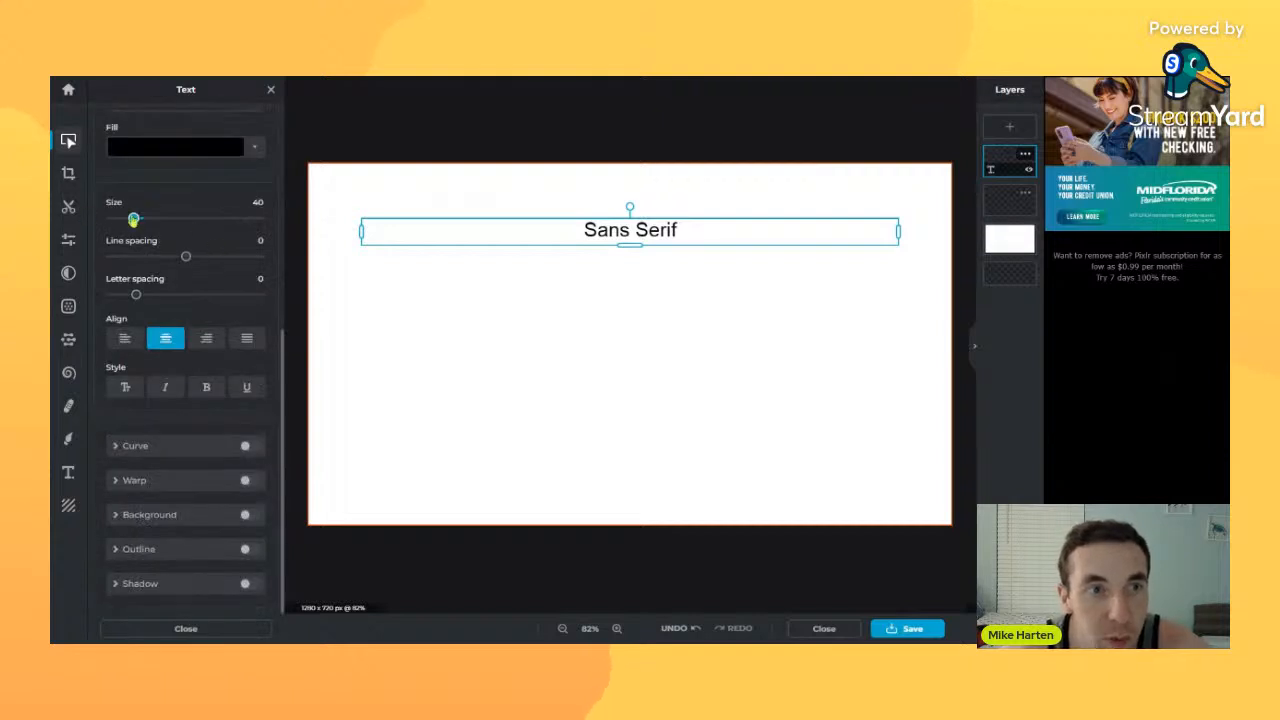
mouse_move(133, 218)
mouse_down()
mouse_move(202, 219)
mouse_move(148, 232)
mouse_up()
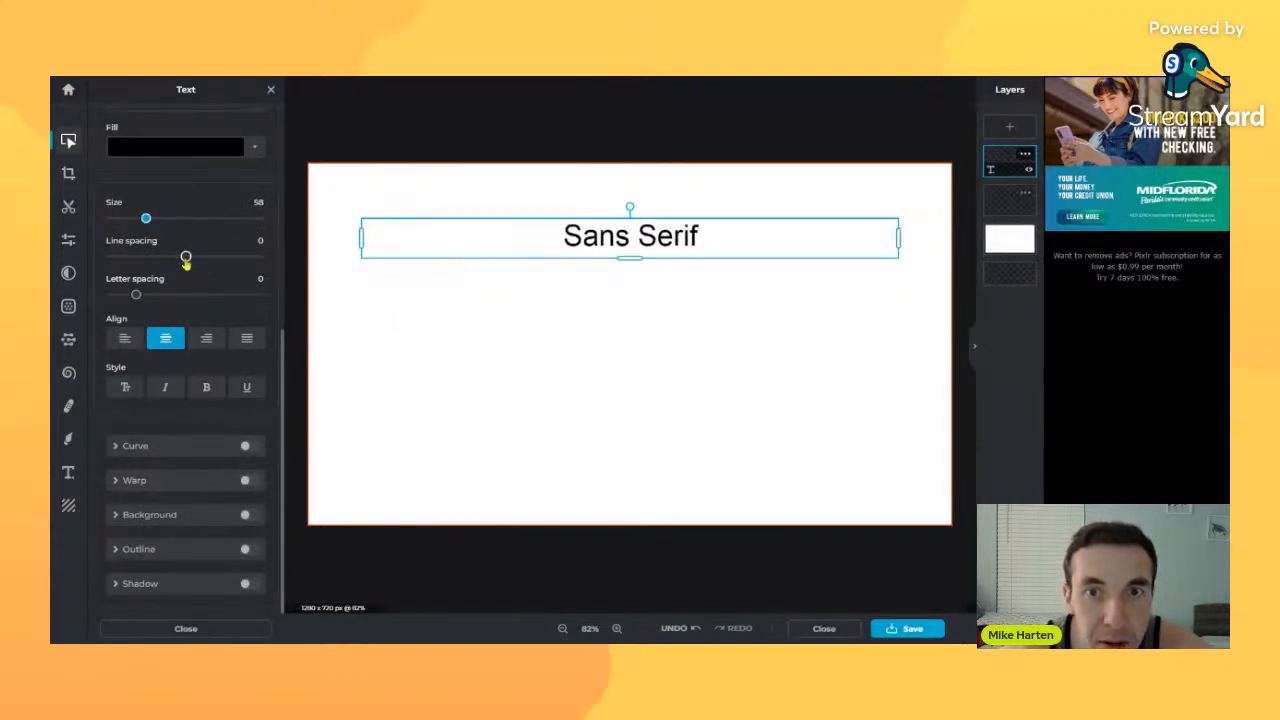
- Split the "Sans Serif" text onto two lines, with "Serif" below "Sans", and finish editing it
double_click(714, 236)
click(684, 238)
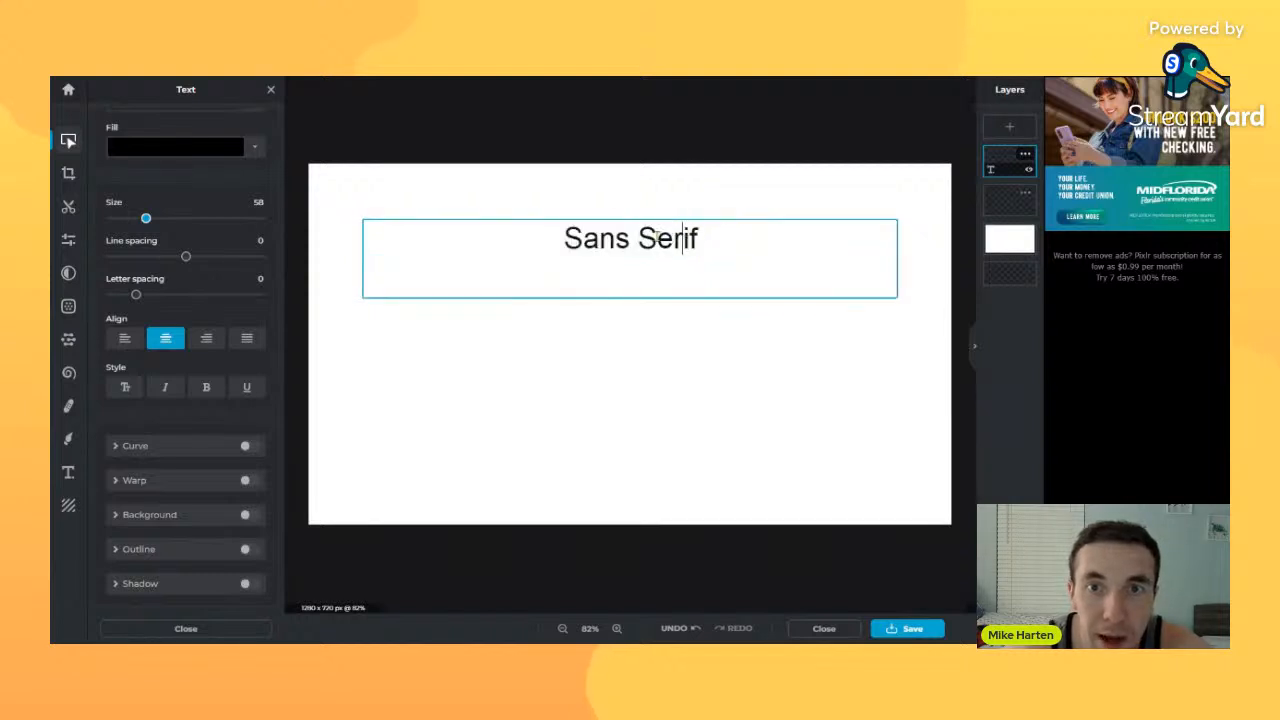
click(640, 237)
key(Return)
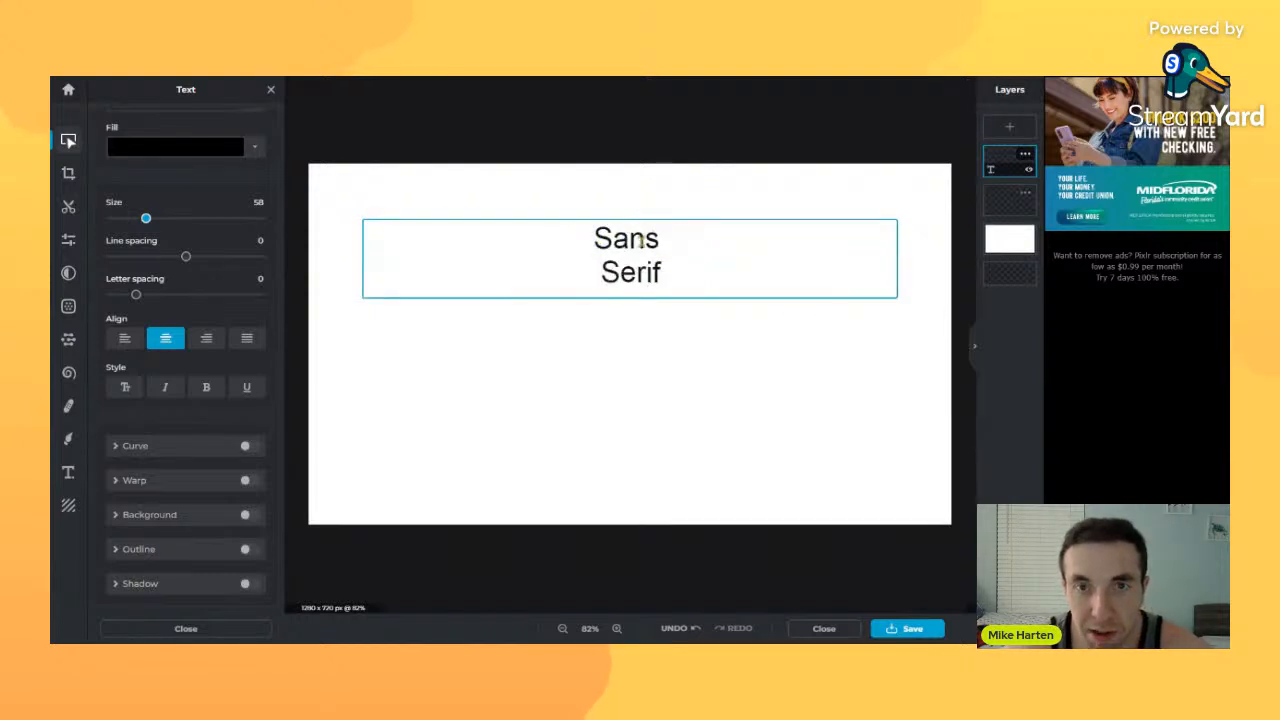
key(BackSpace)
key(BackSpace)
key(Return)
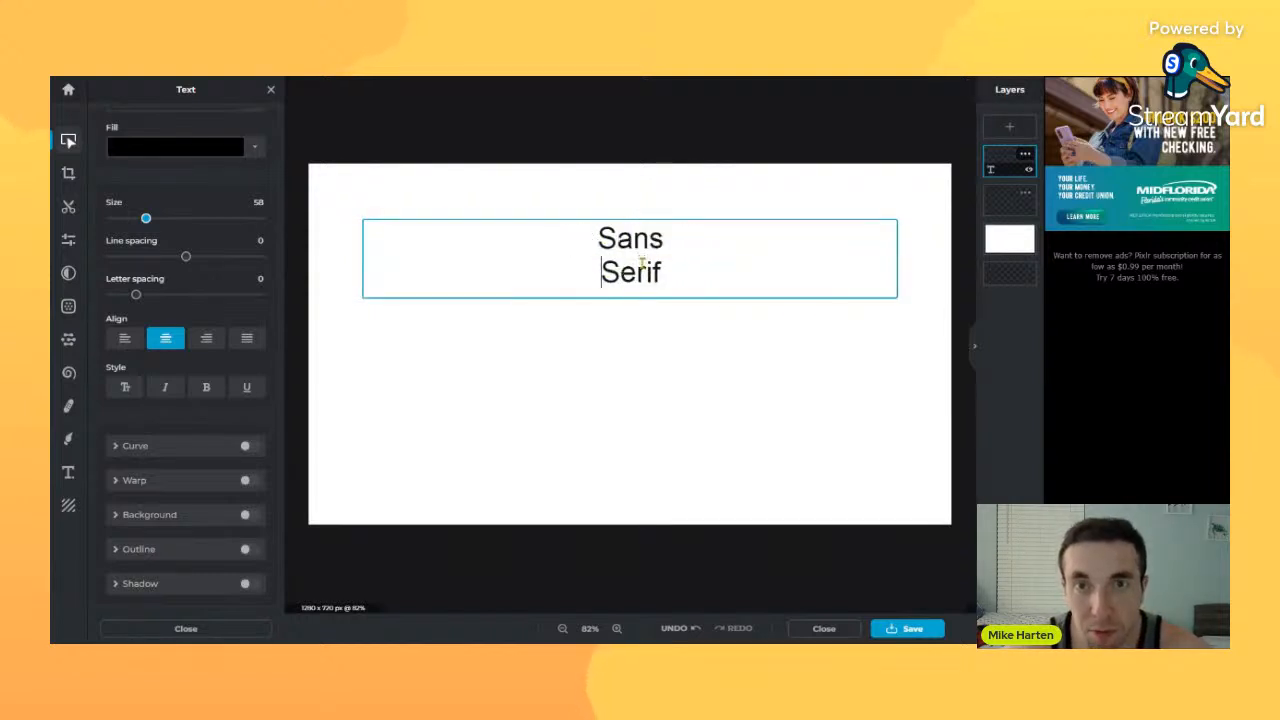
click(650, 426)
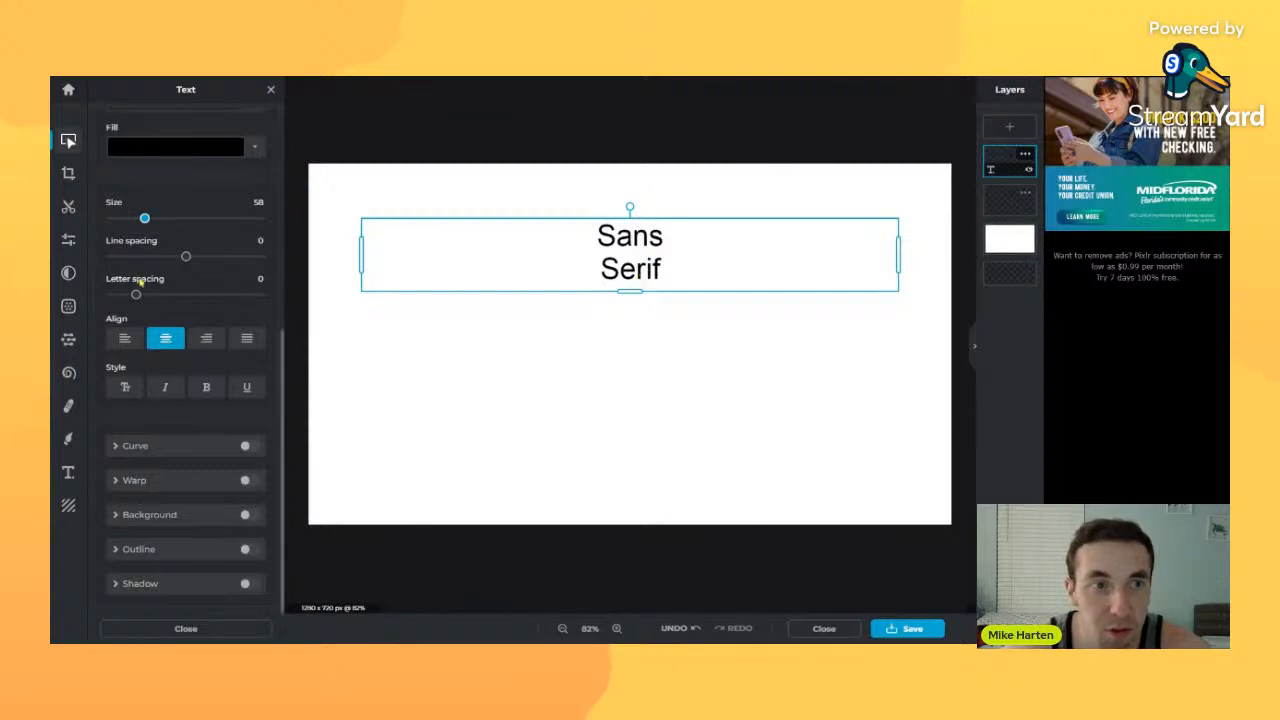
- Try tighter and looser spacing on the two-line text, setting line spacing to 4 and letter spacing to 60
mouse_move(185, 257)
mouse_down()
mouse_move(220, 260)
mouse_move(156, 259)
mouse_move(175, 257)
mouse_up()
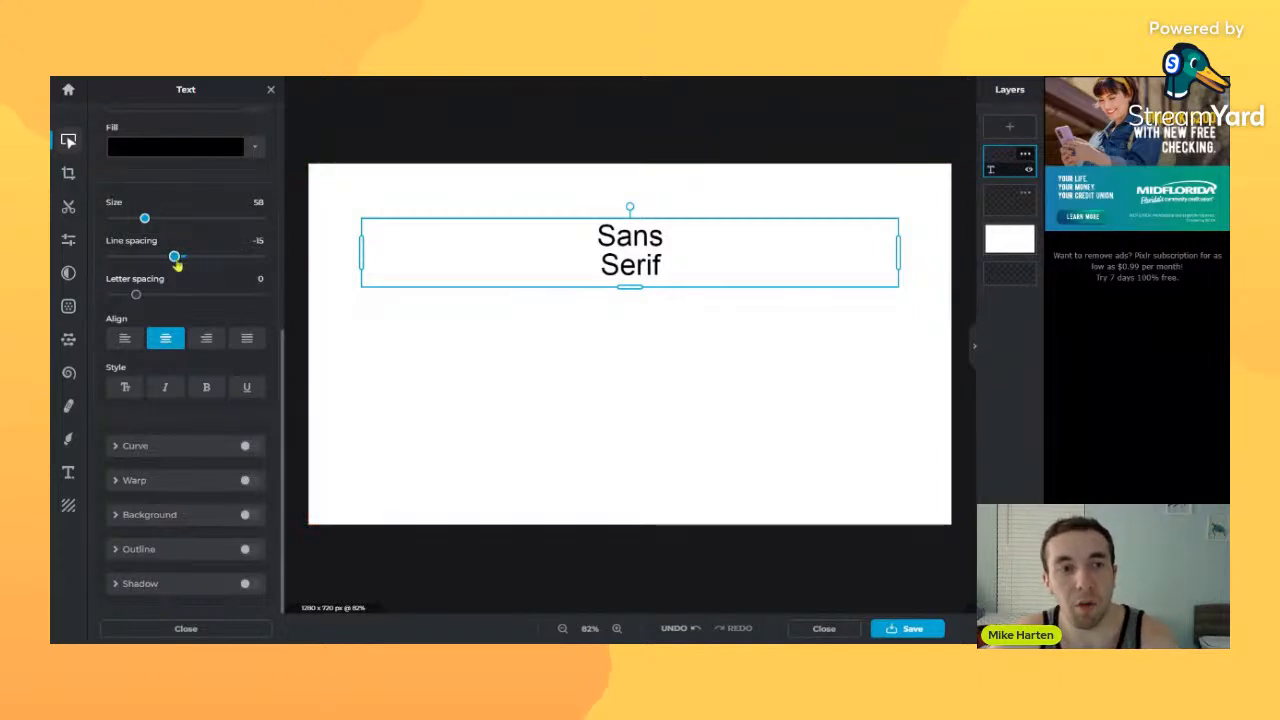
drag(175, 257, 189, 257)
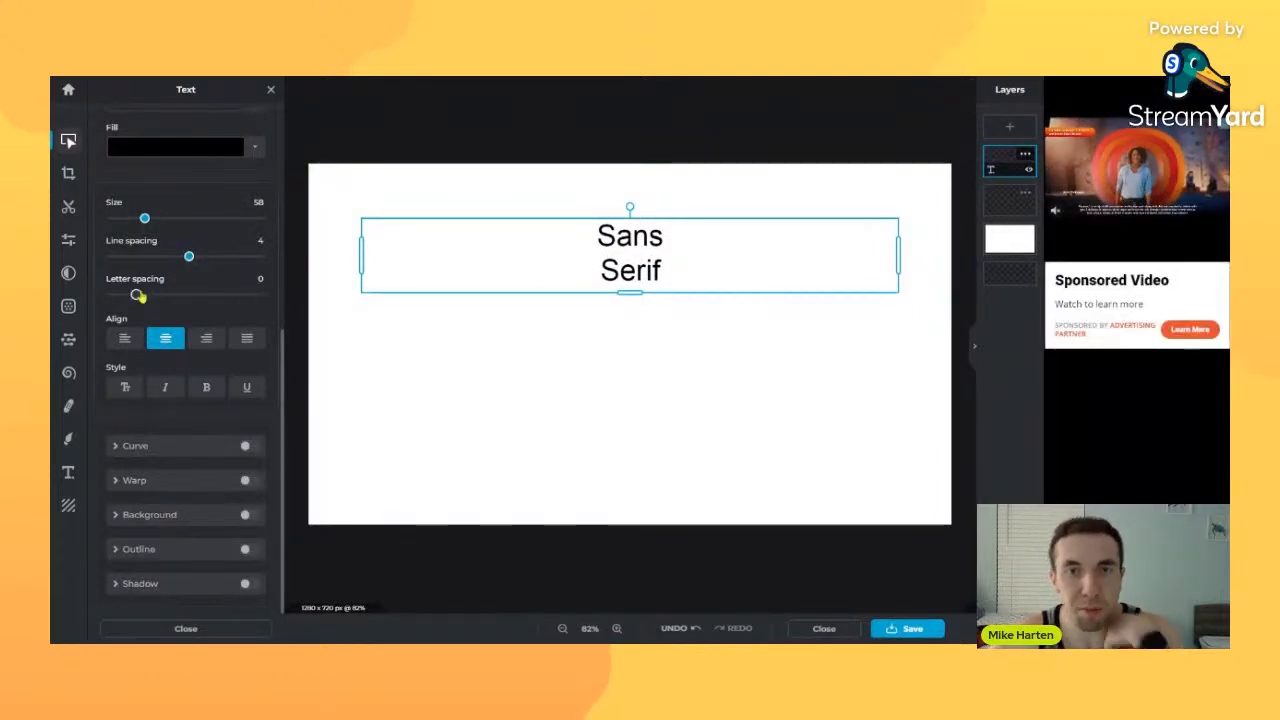
drag(137, 294, 184, 295)
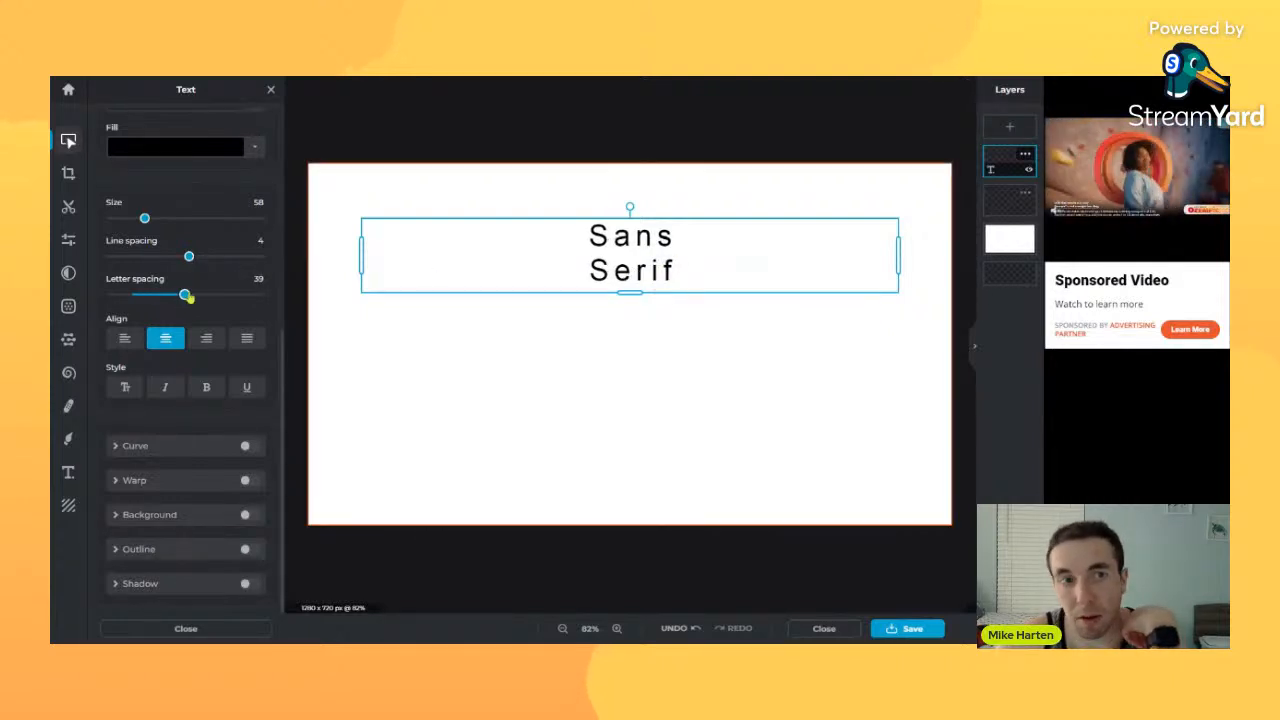
drag(187, 298, 113, 316)
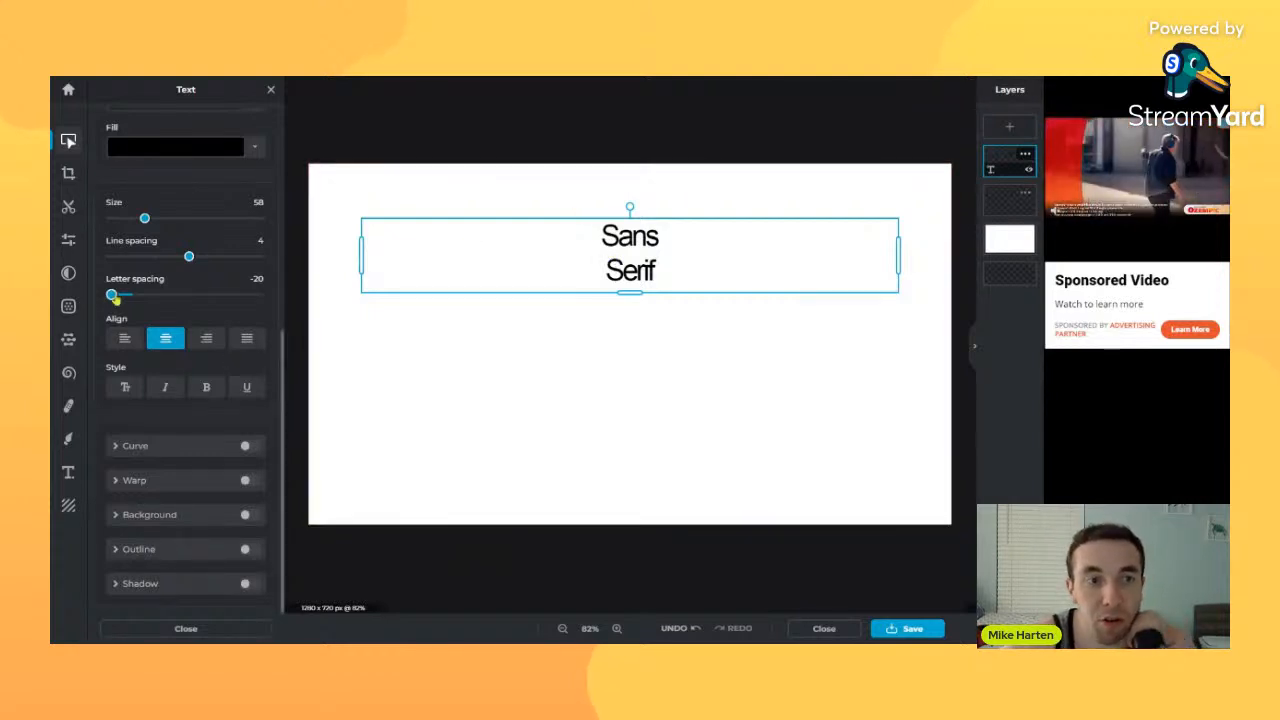
drag(112, 294, 211, 294)
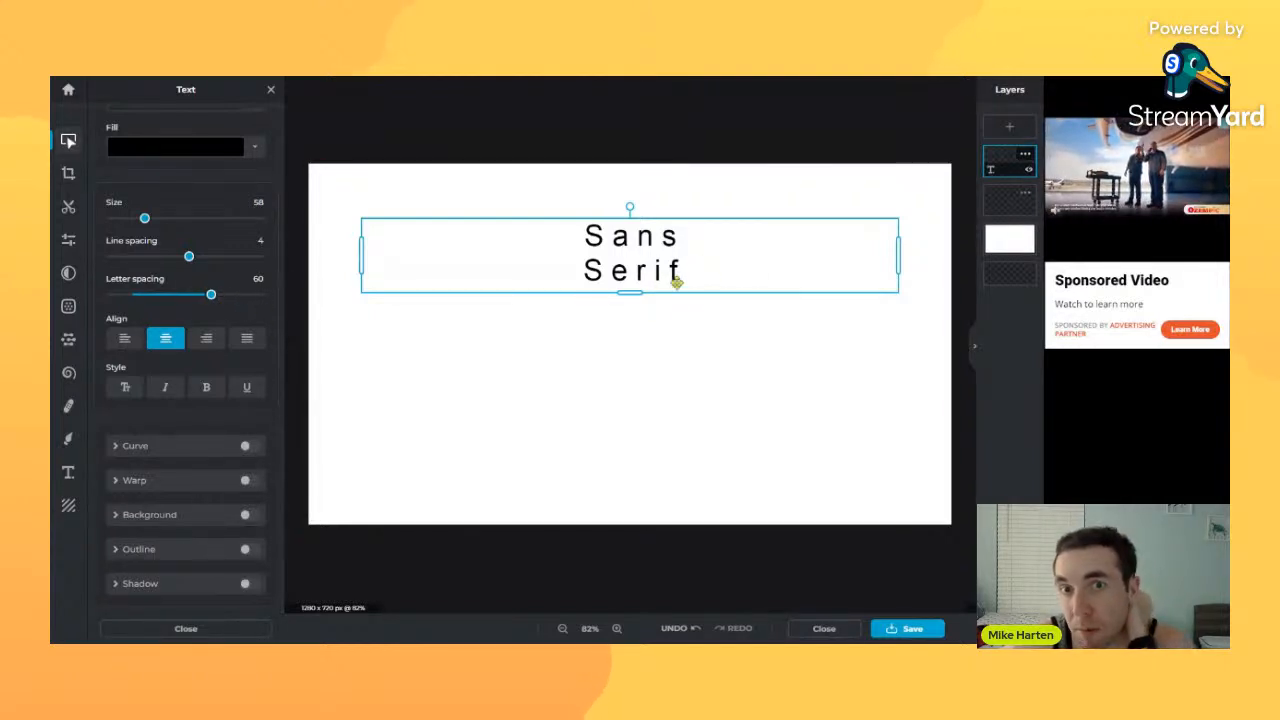
- Try left, right and justify alignment on the two-line text, ending on center alignment
click(125, 339)
click(207, 339)
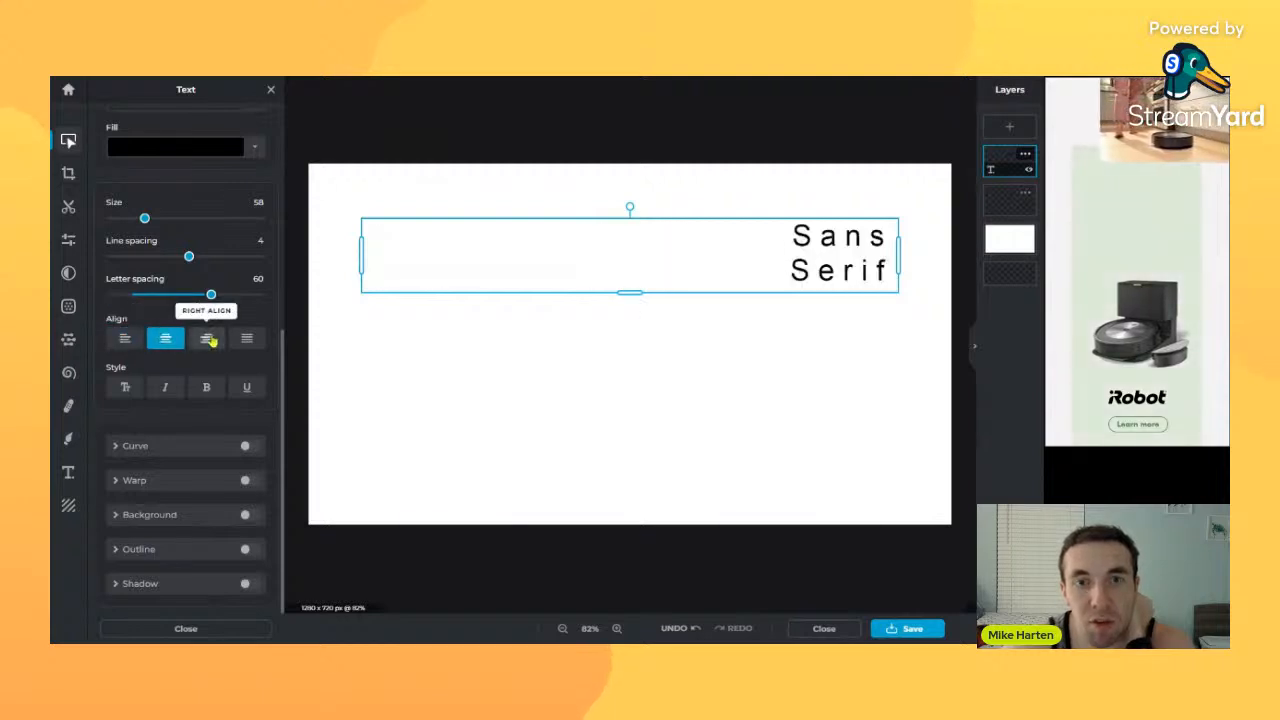
click(247, 338)
click(207, 338)
click(165, 338)
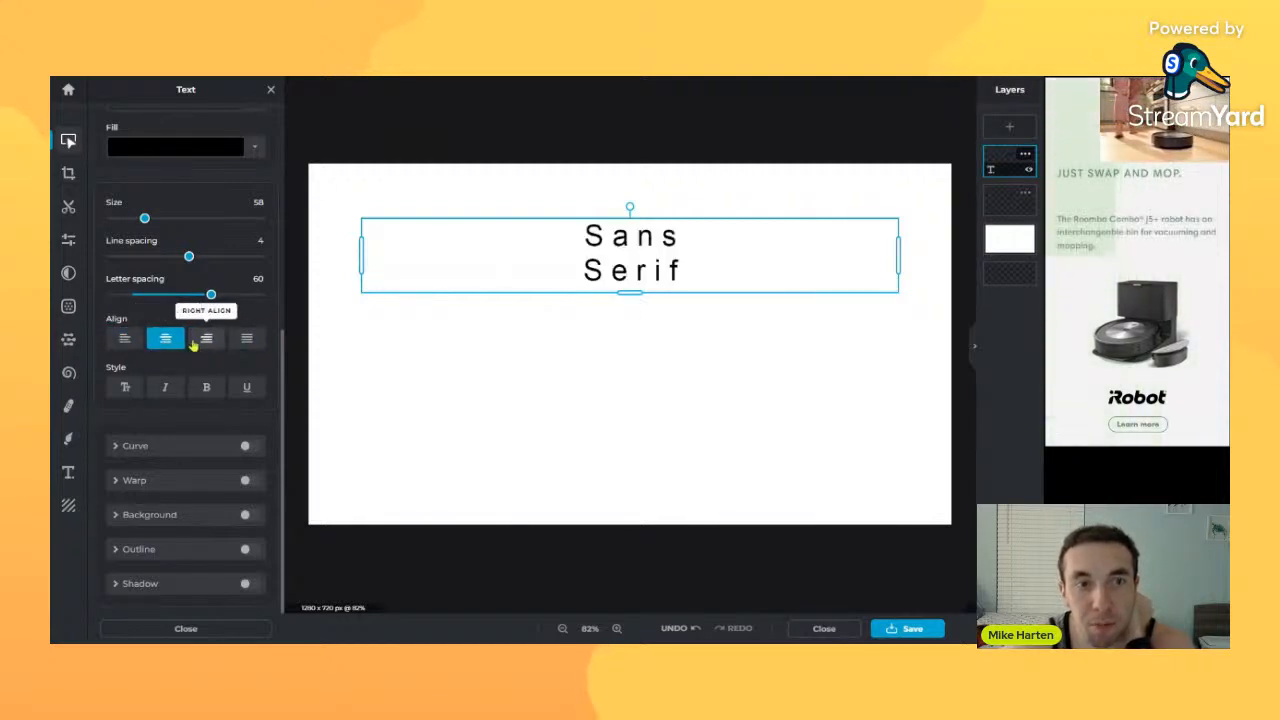
click(206, 338)
click(165, 338)
click(247, 338)
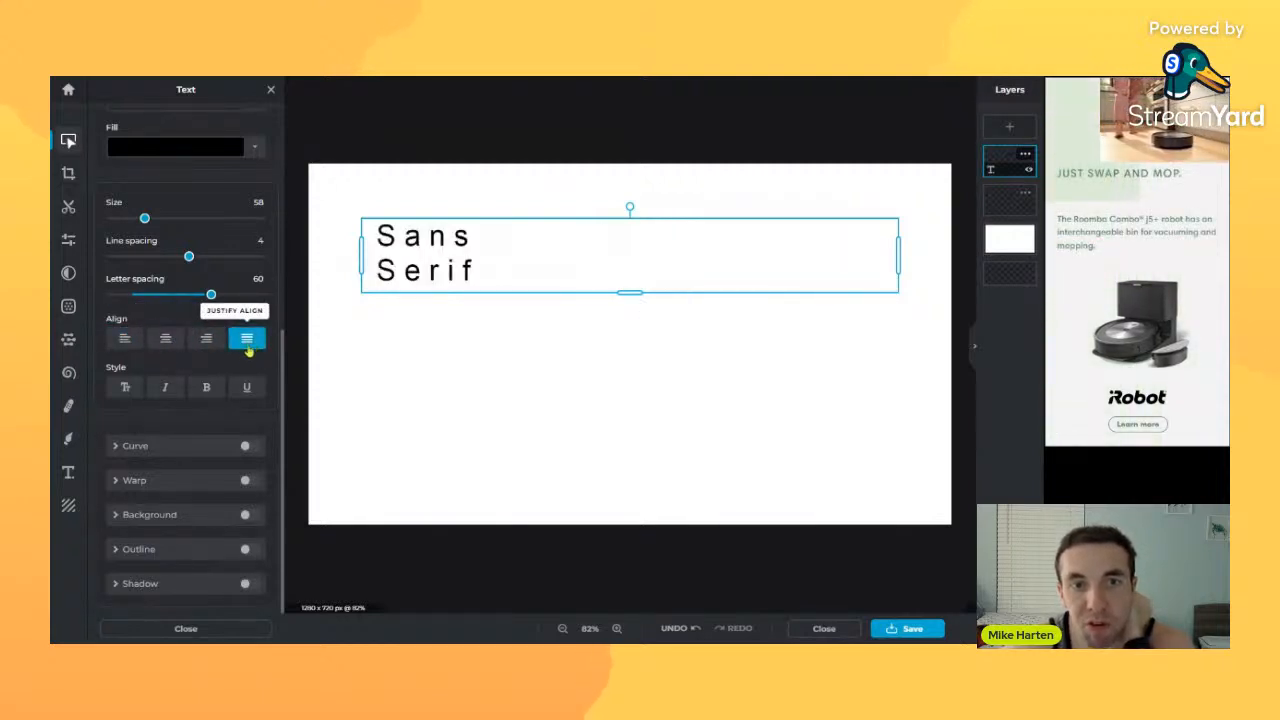
click(125, 340)
click(162, 342)
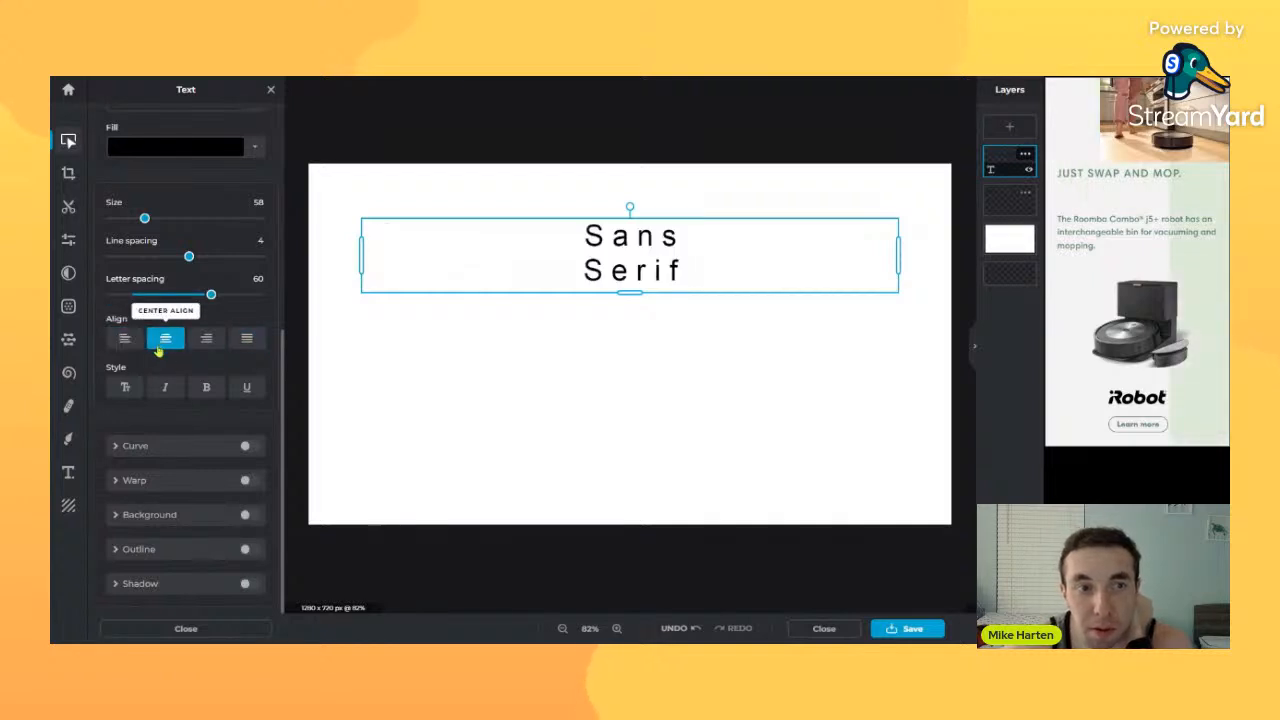
- Toggle the uppercase style on the "Sans Serif" text several times, leaving it off
click(126, 389)
click(126, 389)
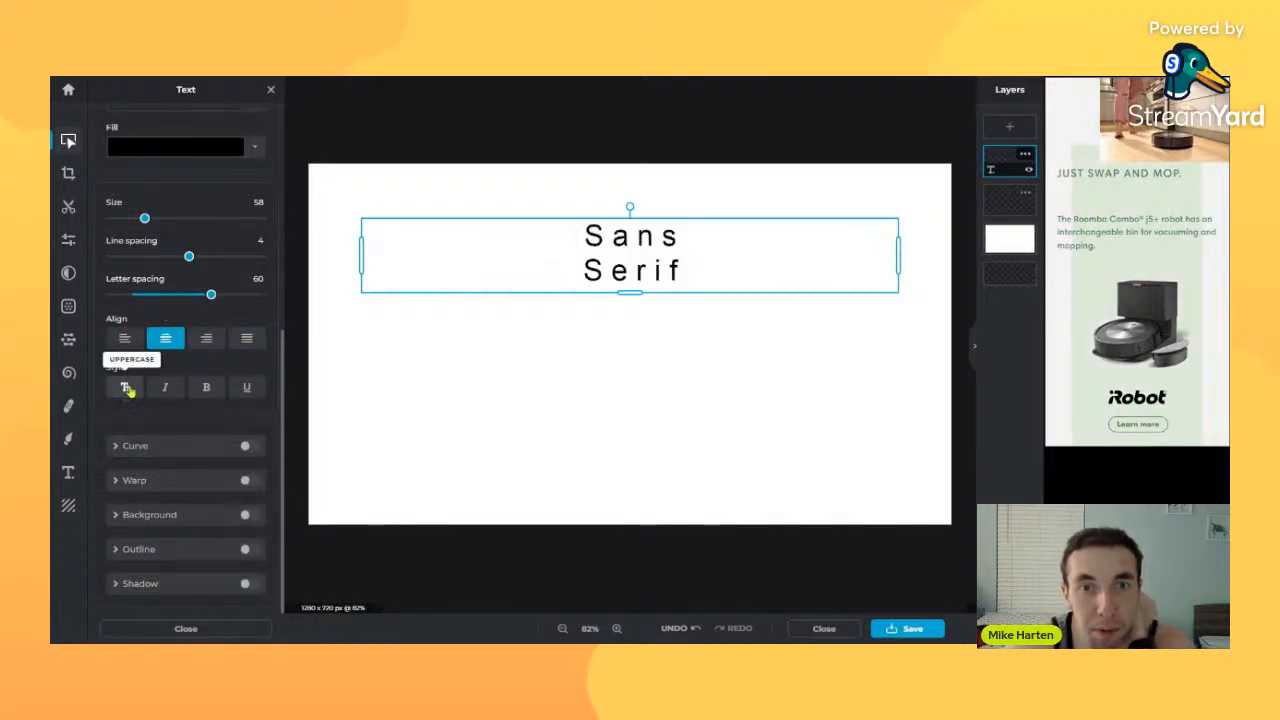
click(126, 389)
click(126, 389)
click(126, 389)
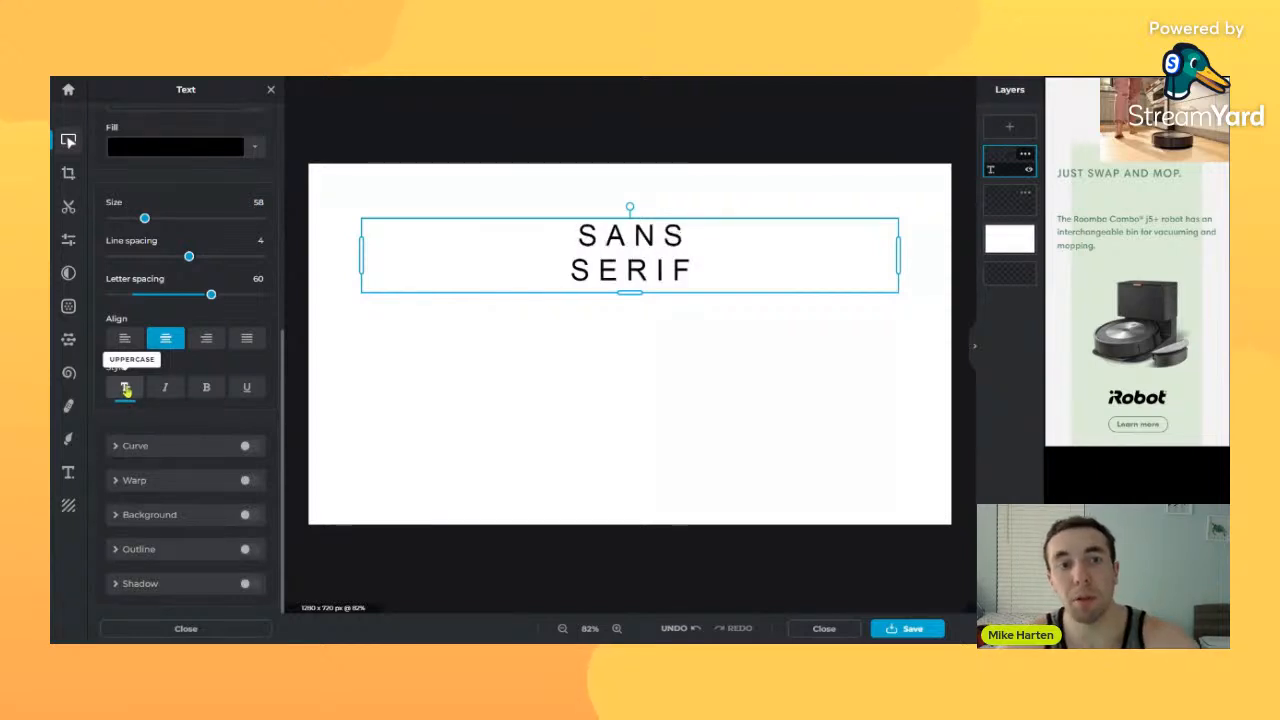
click(126, 389)
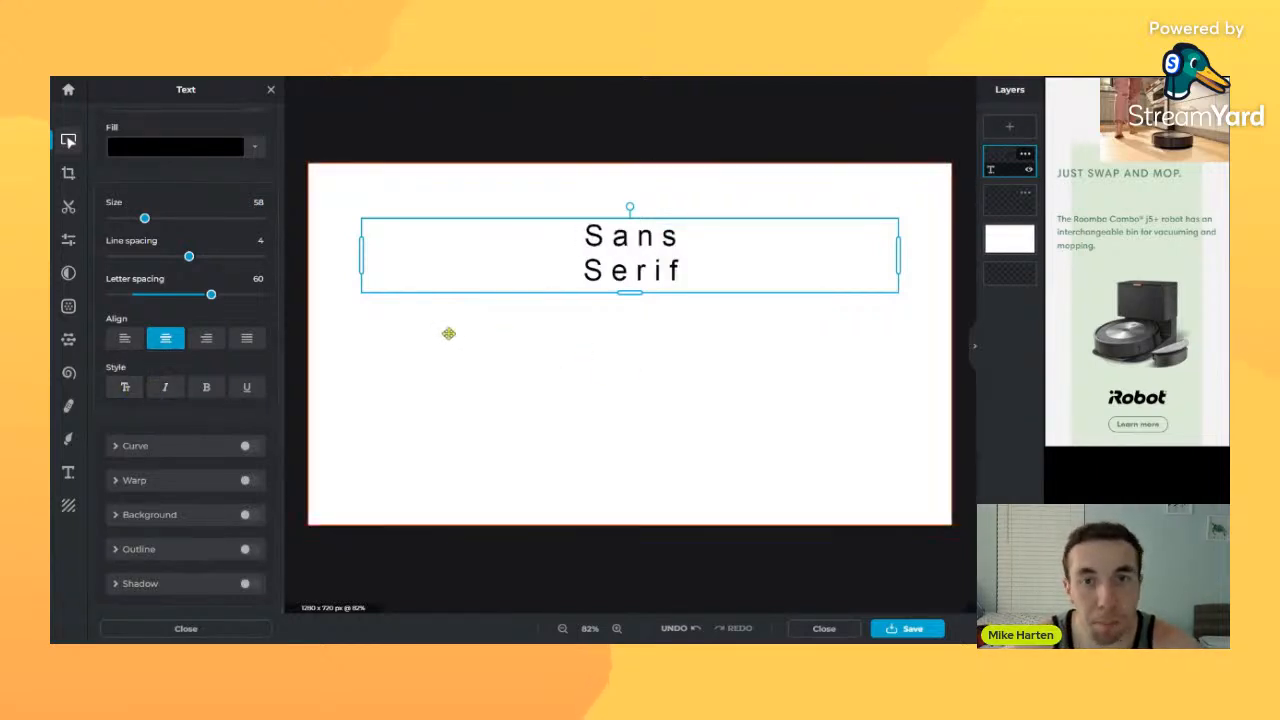
- Try the italic, bold and underline styles on the text one at a time, turning each off again
click(164, 390)
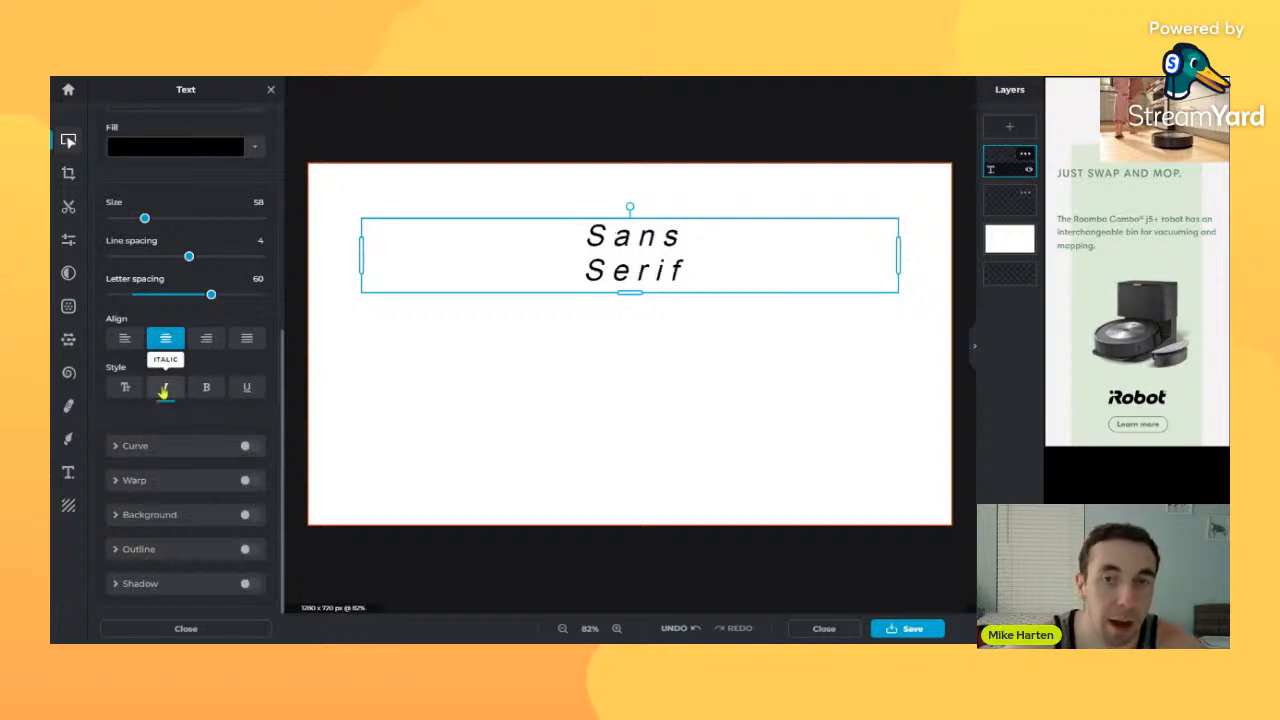
click(164, 390)
click(197, 392)
click(197, 392)
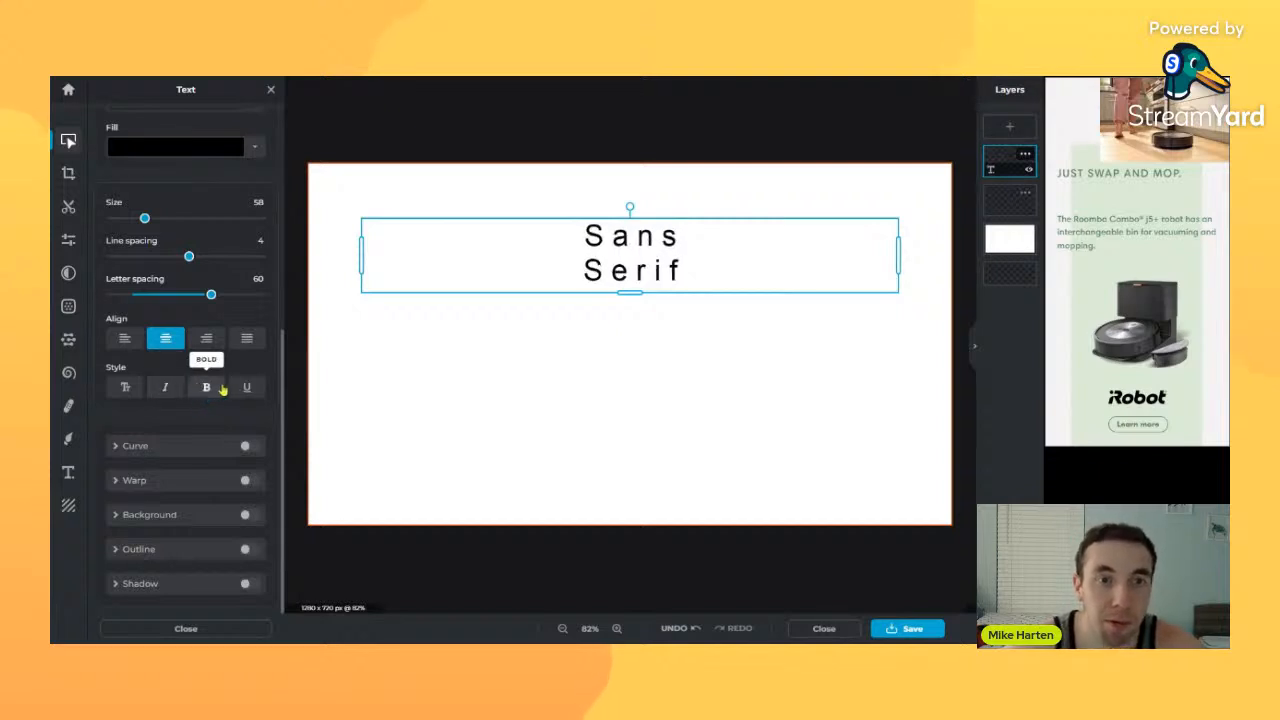
click(246, 388)
click(246, 388)
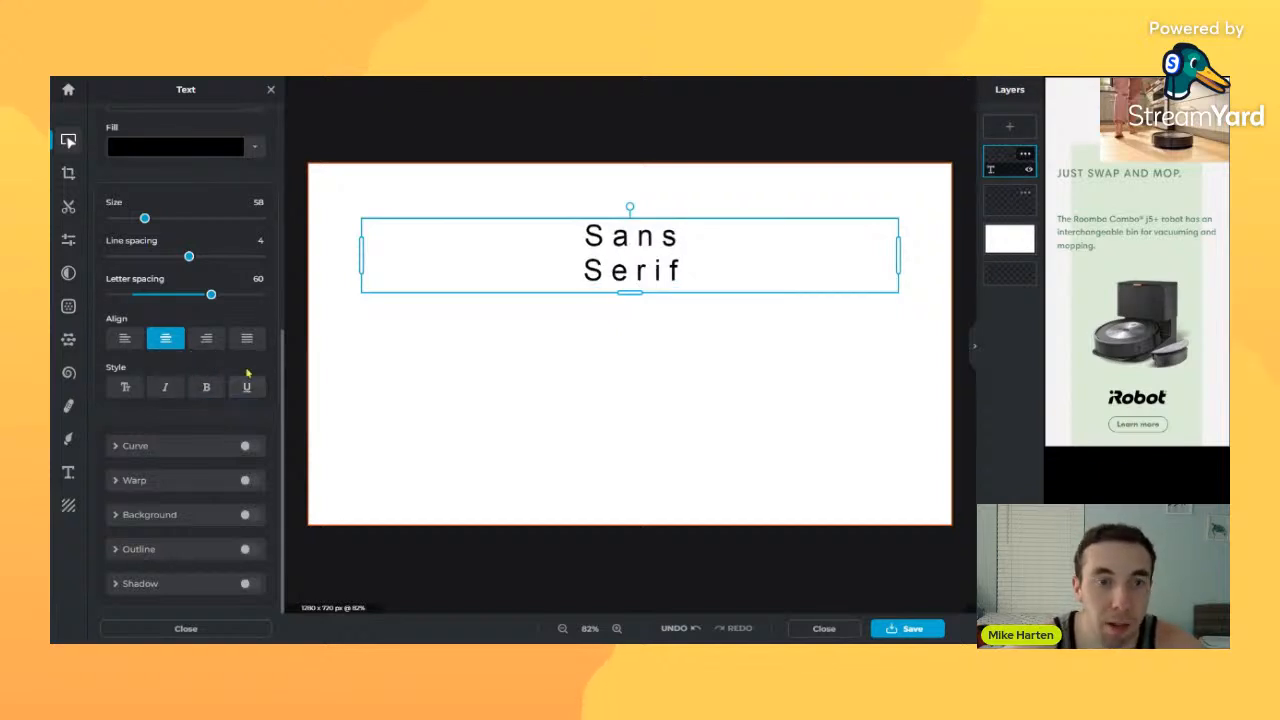
- Turn on an Arc curve for the text, trying an amount of 100 before setting it to 41
click(126, 449)
scroll(126, 449, down, 1)
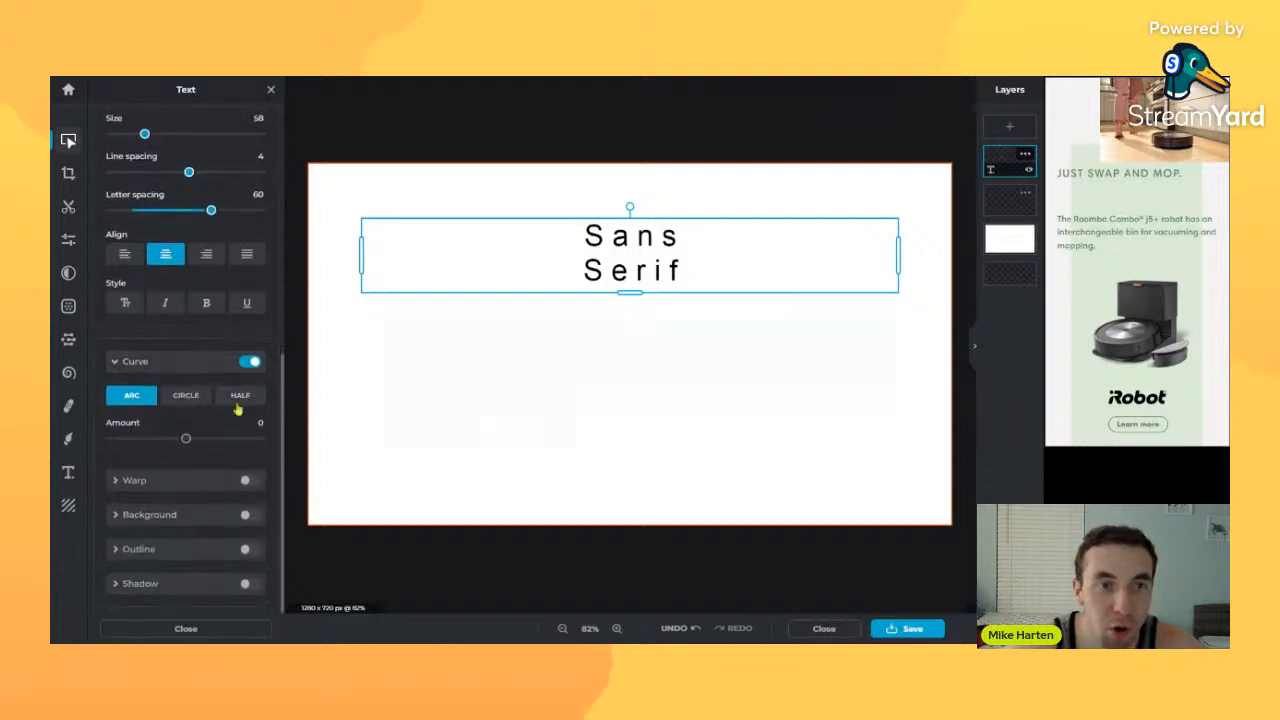
drag(186, 439, 351, 437)
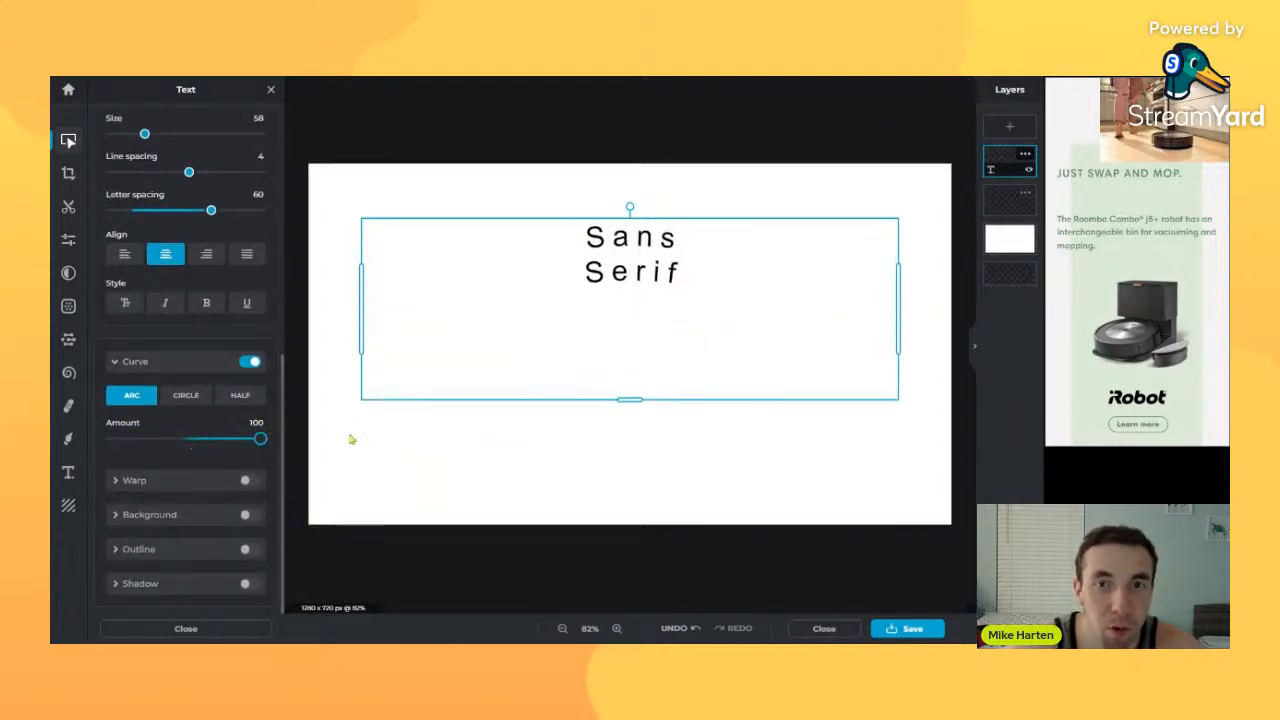
drag(242, 440, 187, 439)
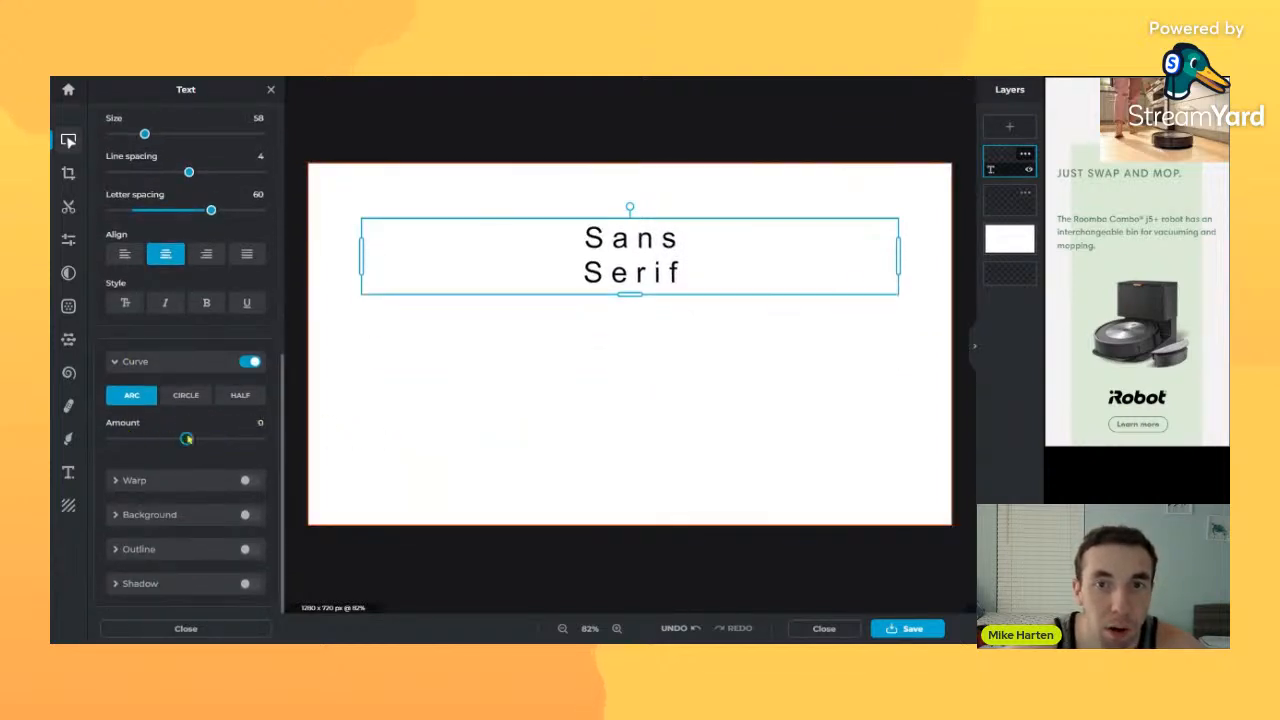
- Rejoin the text onto a single line so that it reads "Sans Serif"
double_click(584, 272)
click(582, 281)
key(Delete)
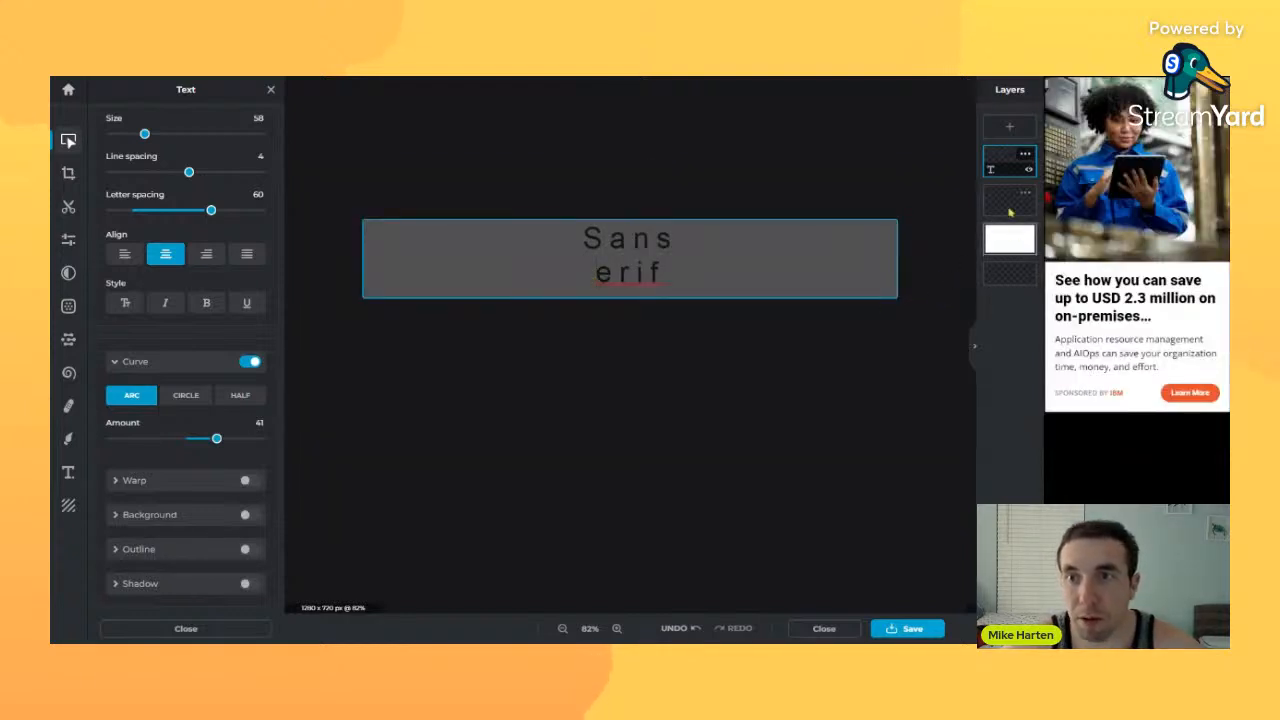
click(1001, 166)
double_click(620, 270)
click(595, 272)
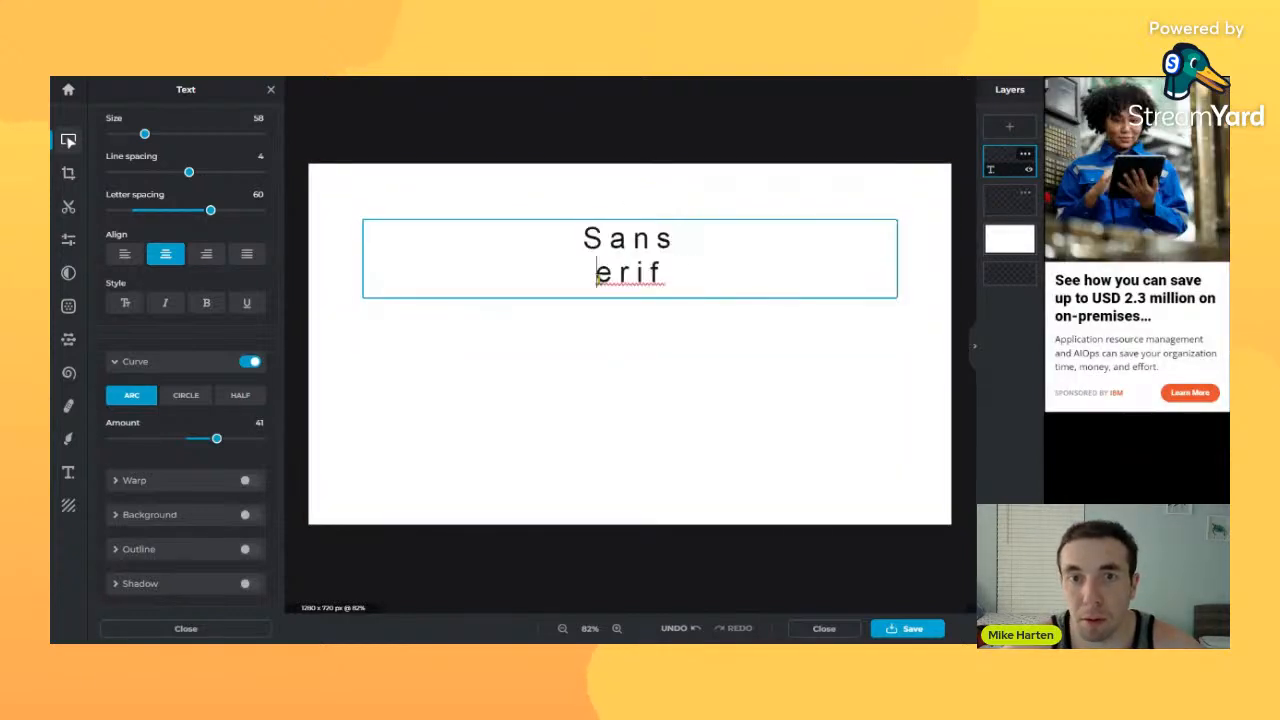
key(BackSpace)
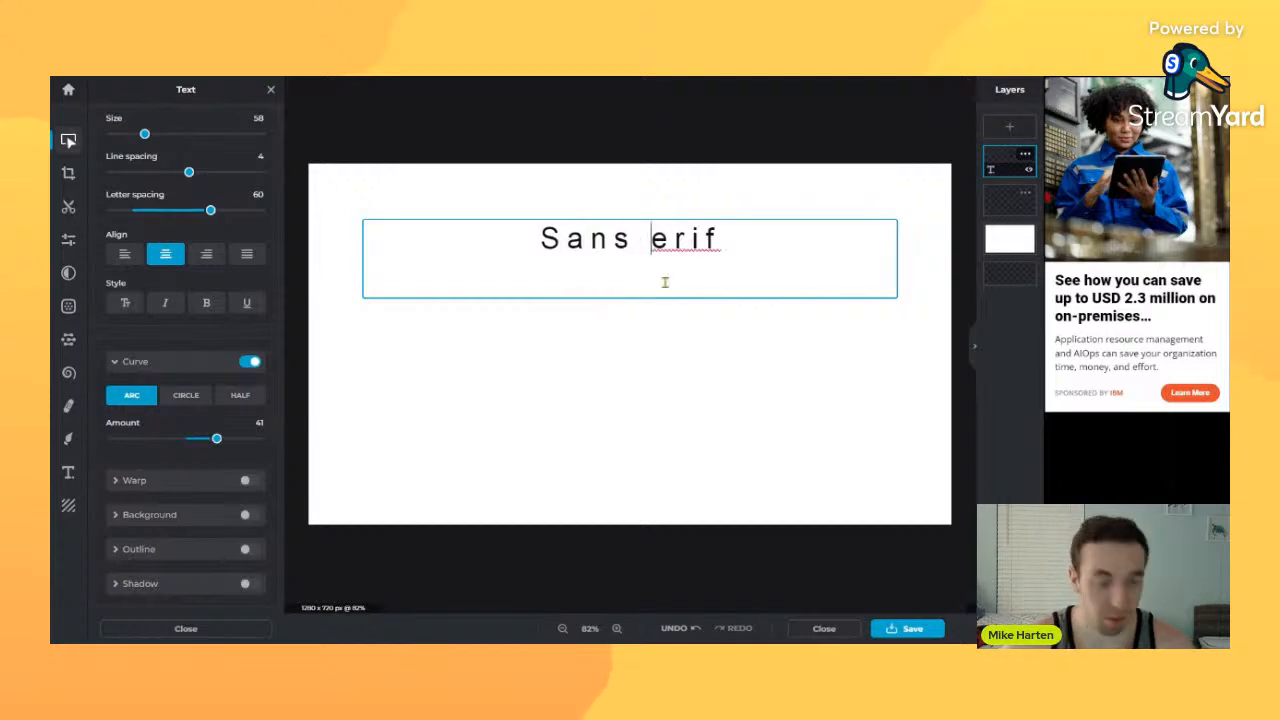
text(S)
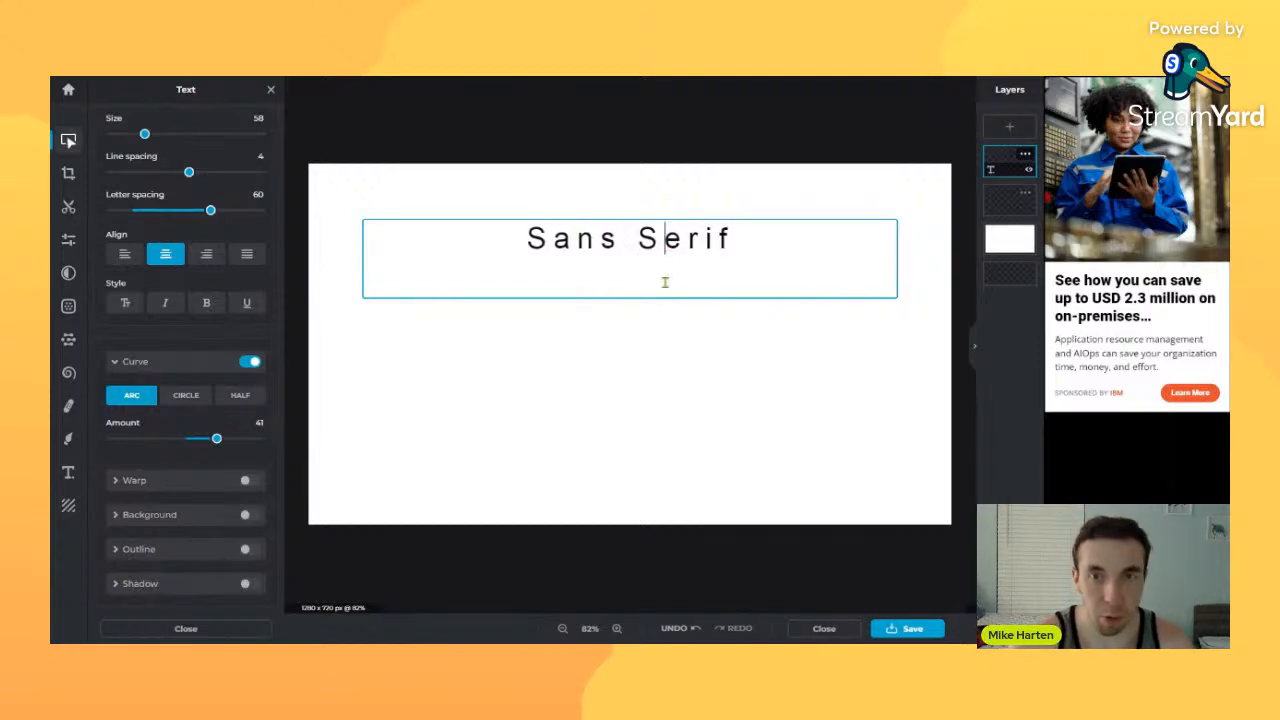
- Extend the text to read "Sans Serif Font" and finish editing it
click(755, 242)
text(Fop)
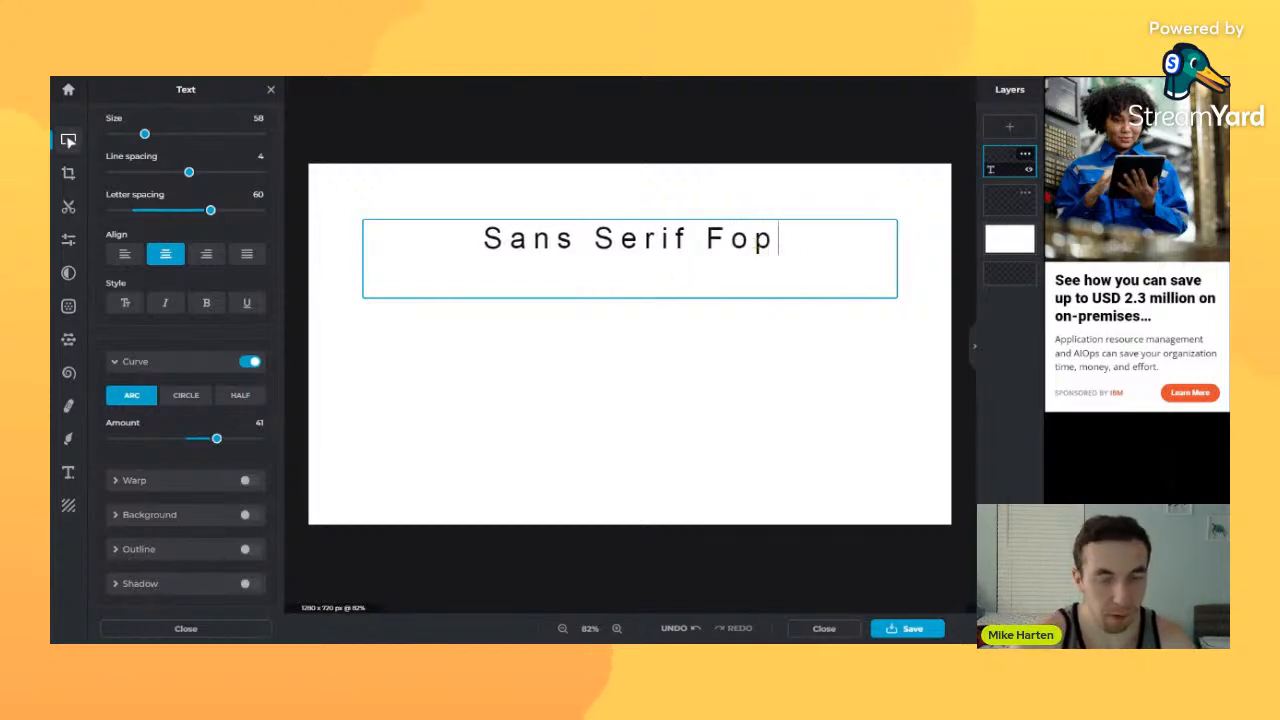
key(BackSpace)
text(ny)
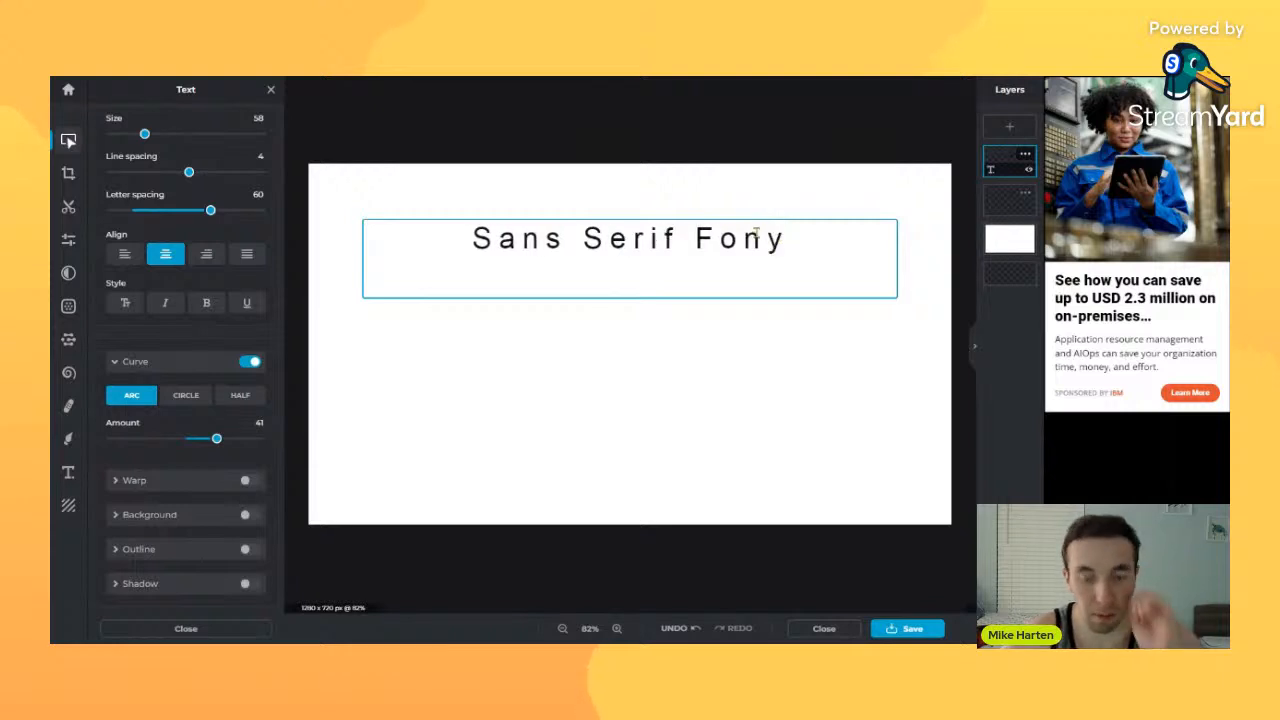
key(BackSpace)
text(t)
click(746, 340)
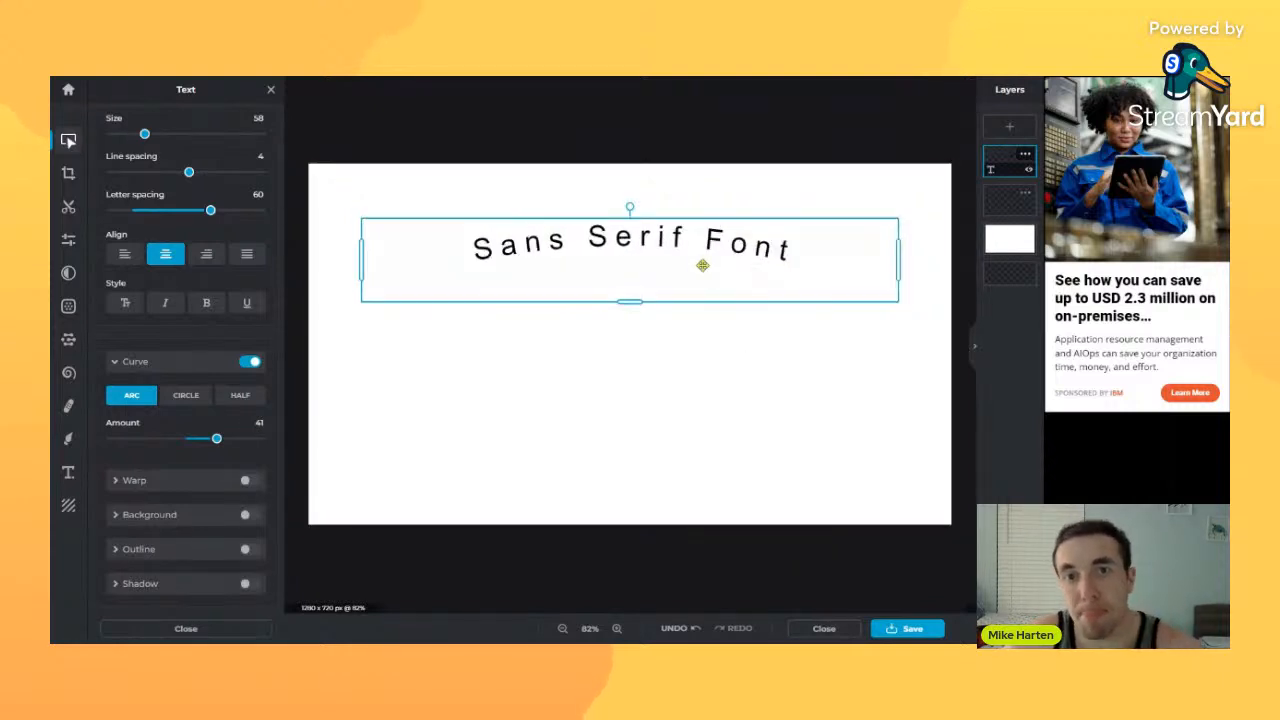
- Set the letter spacing of "Sans Serif Font" to -2 and its arc curve amount to -12
scroll(160, 223, up, 2)
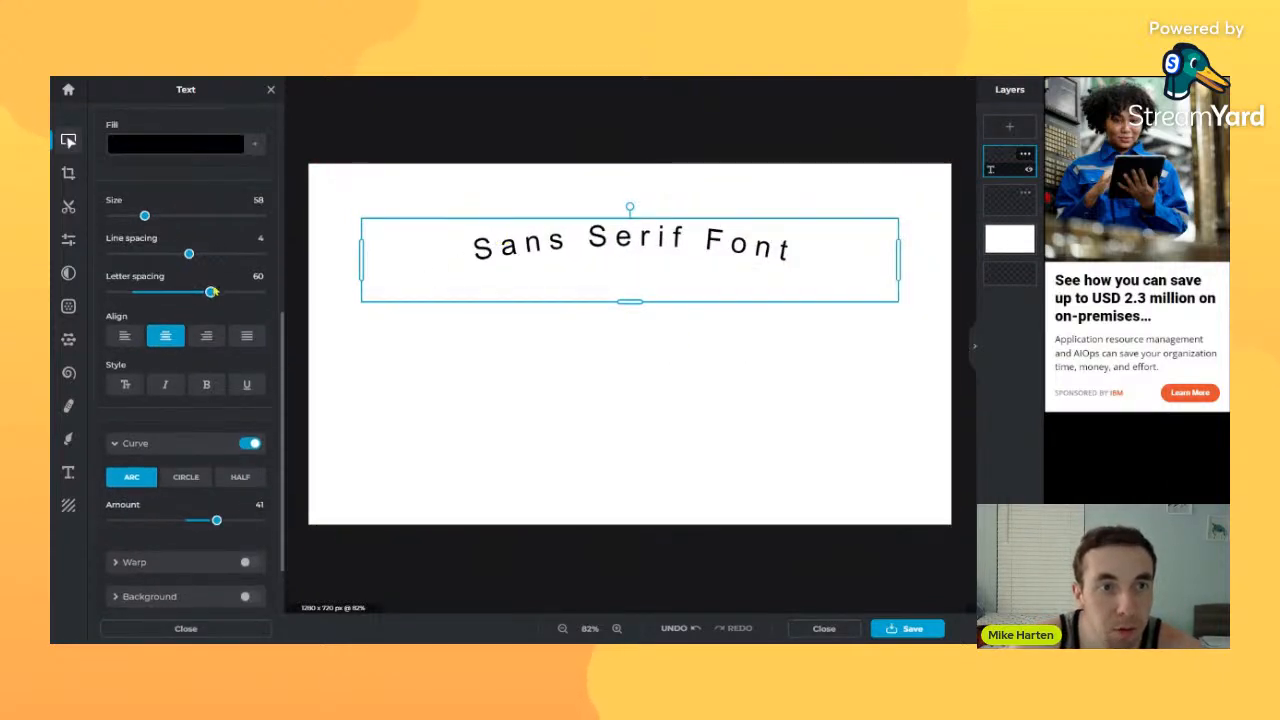
drag(211, 291, 133, 292)
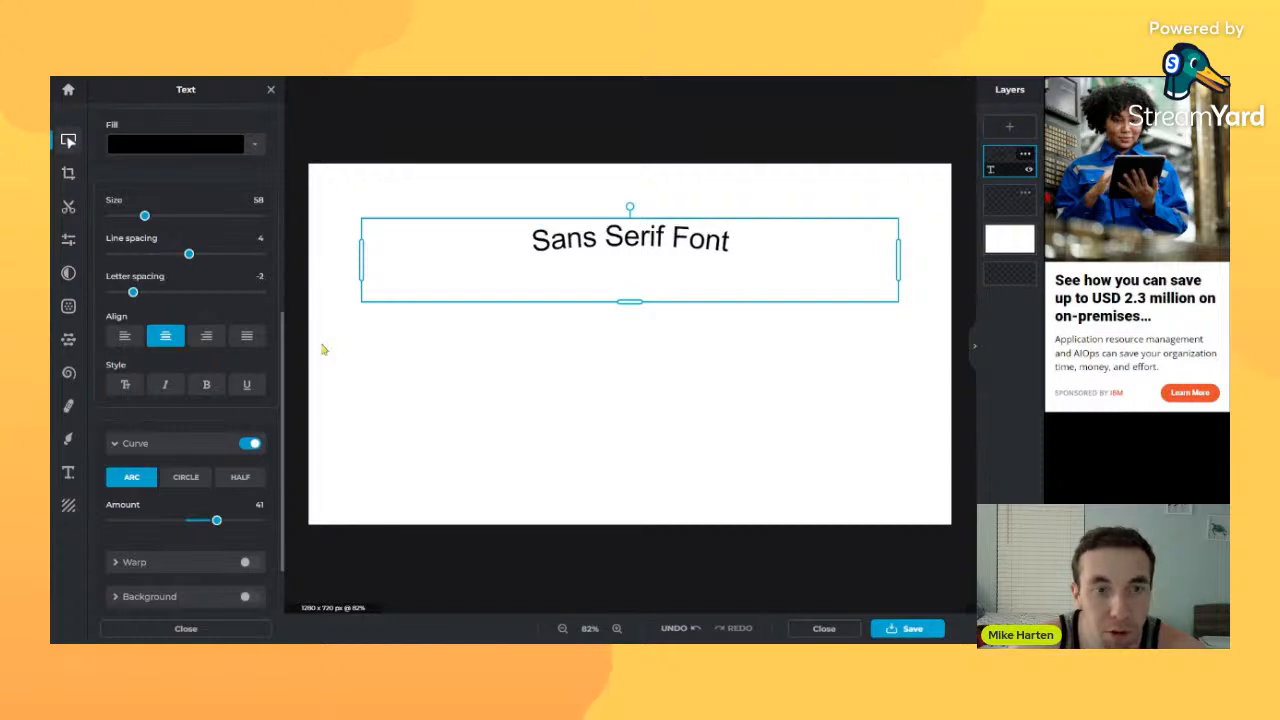
drag(216, 520, 177, 524)
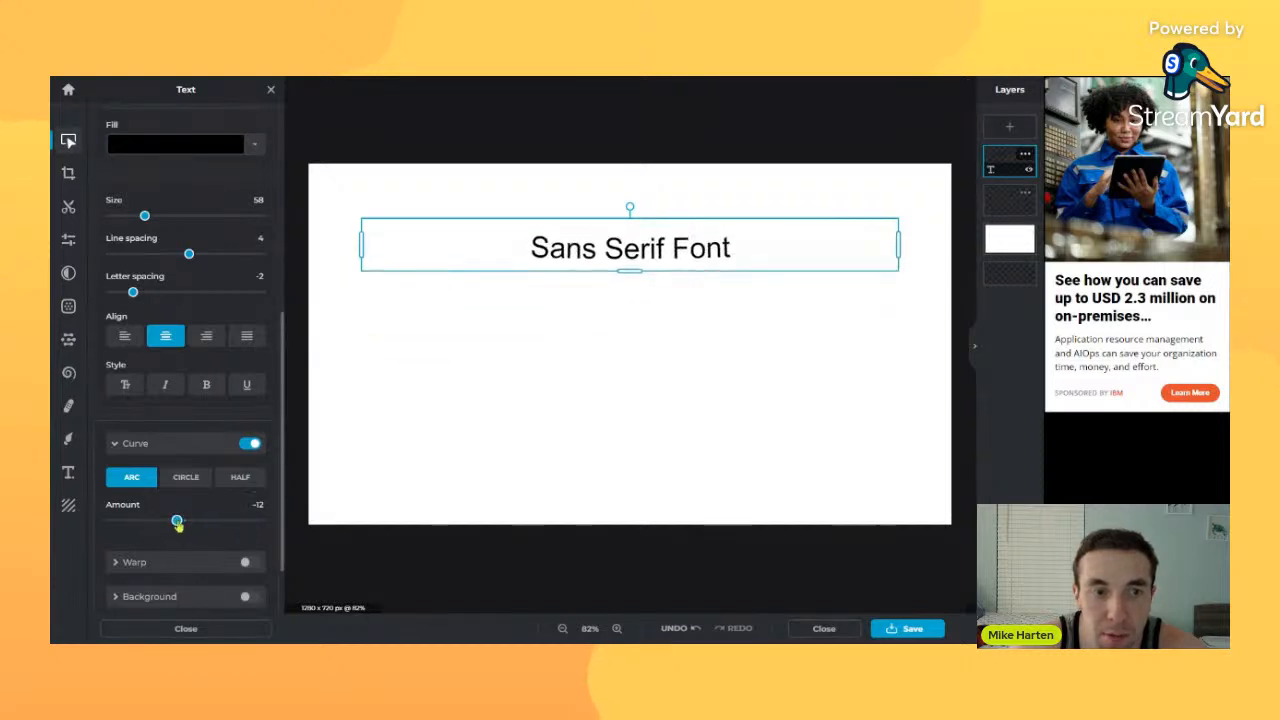
- Switch the text's curve to Circle and try the Spread and Flip options, leaving both off
click(186, 479)
scroll(179, 523, down, 2)
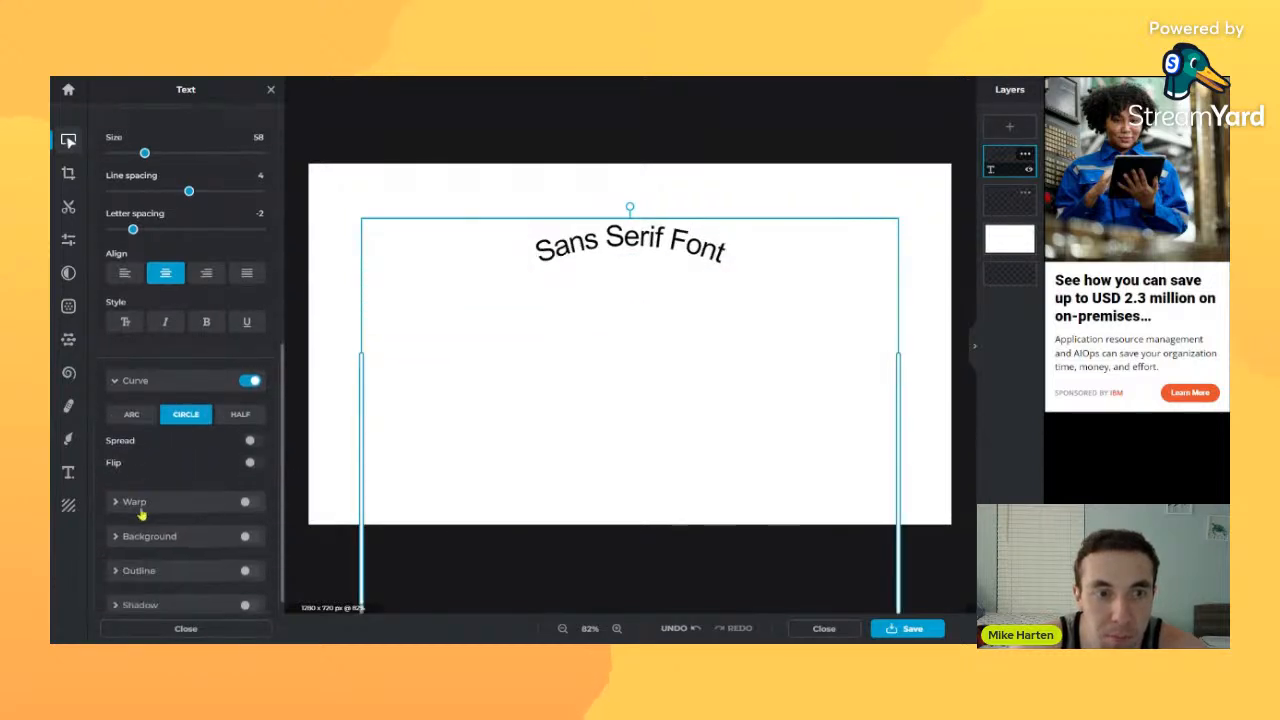
click(250, 420)
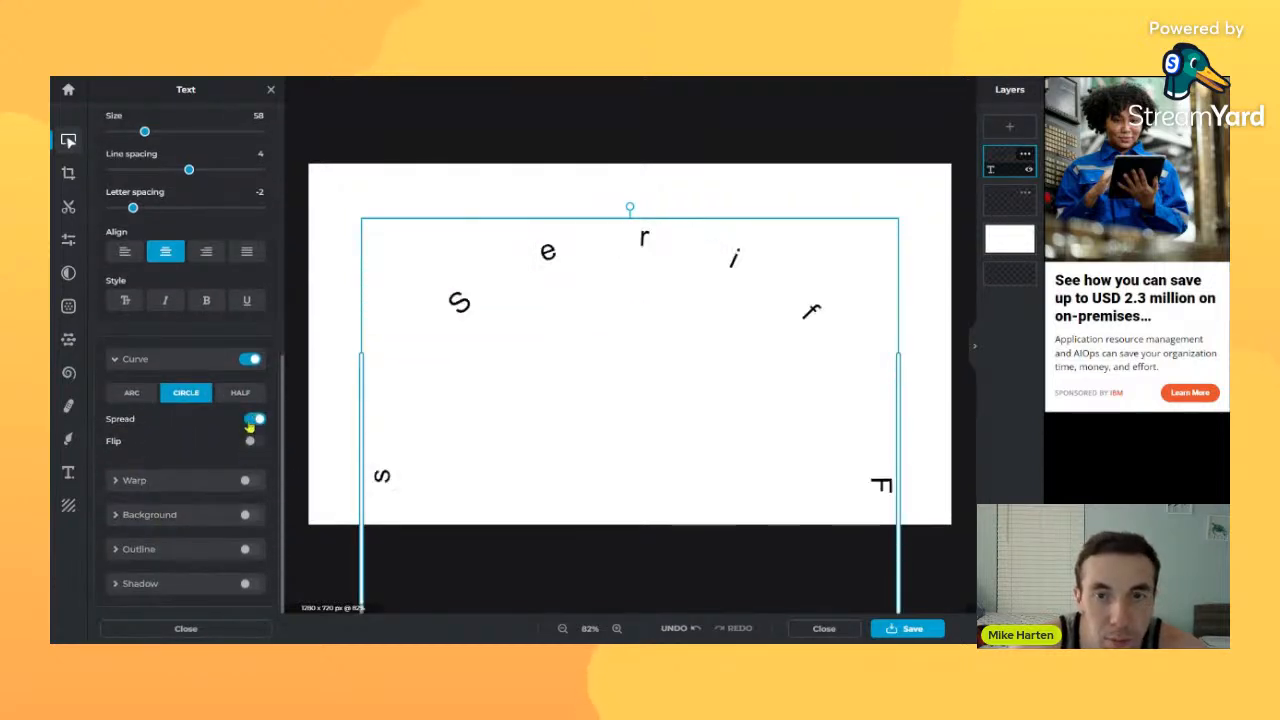
click(252, 420)
click(252, 441)
click(252, 441)
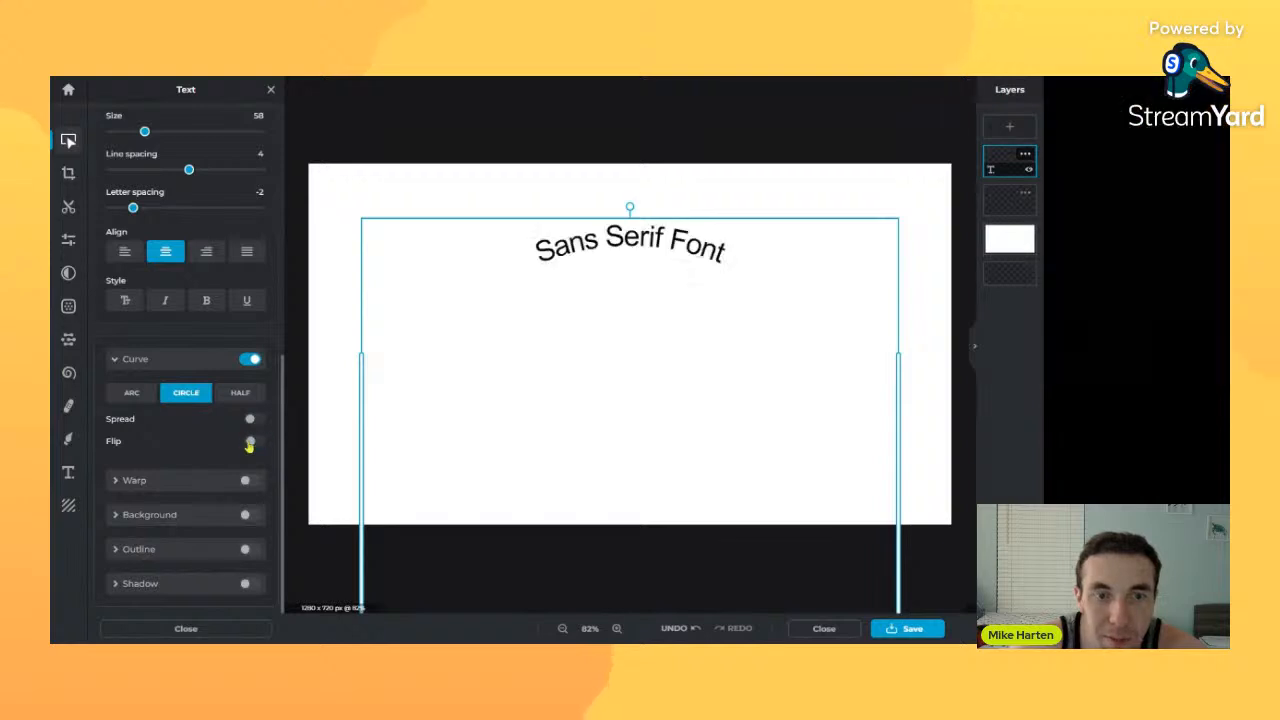
- Switch the text's curve to Half and try the Spread and Flip options, leaving both off
click(240, 392)
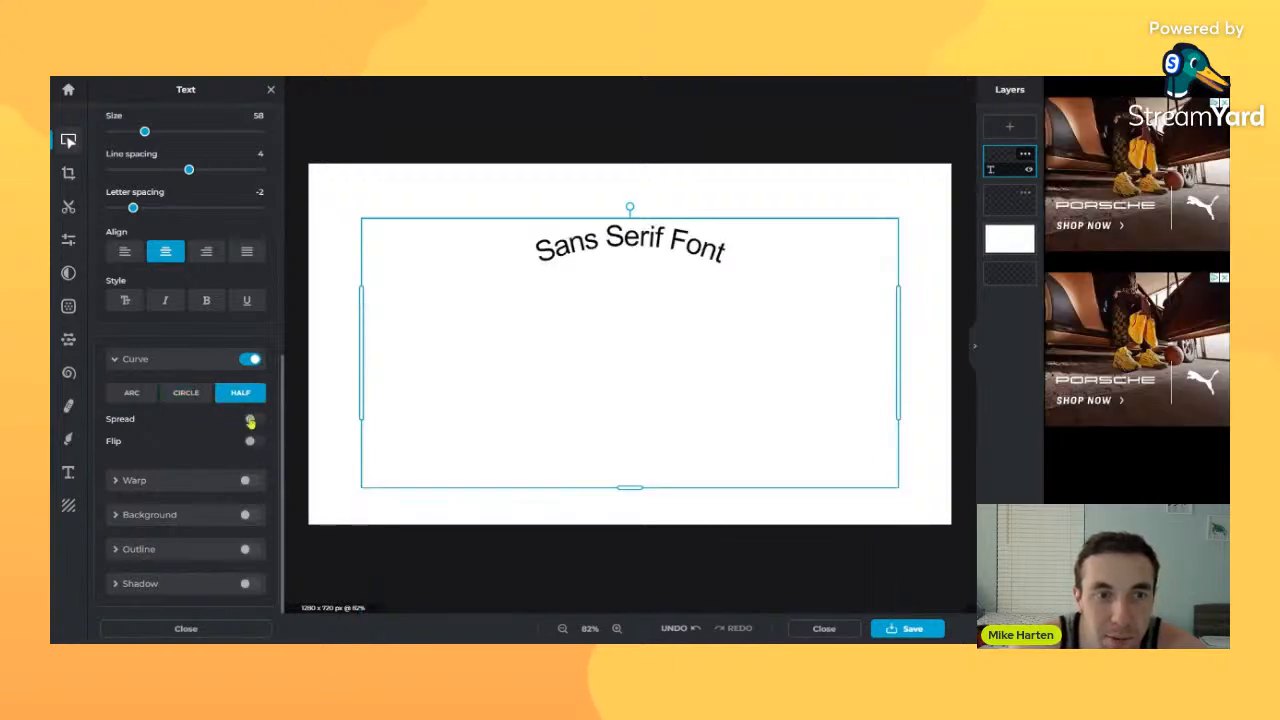
click(251, 420)
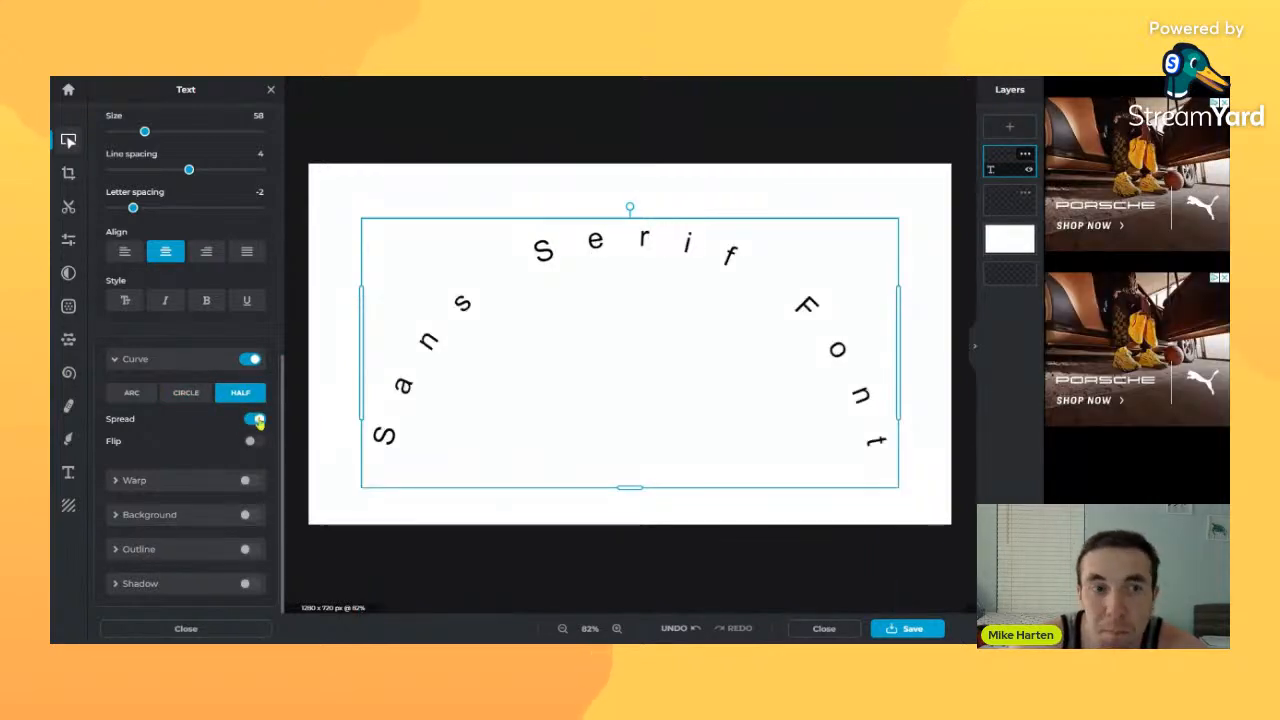
click(255, 420)
click(252, 441)
click(252, 441)
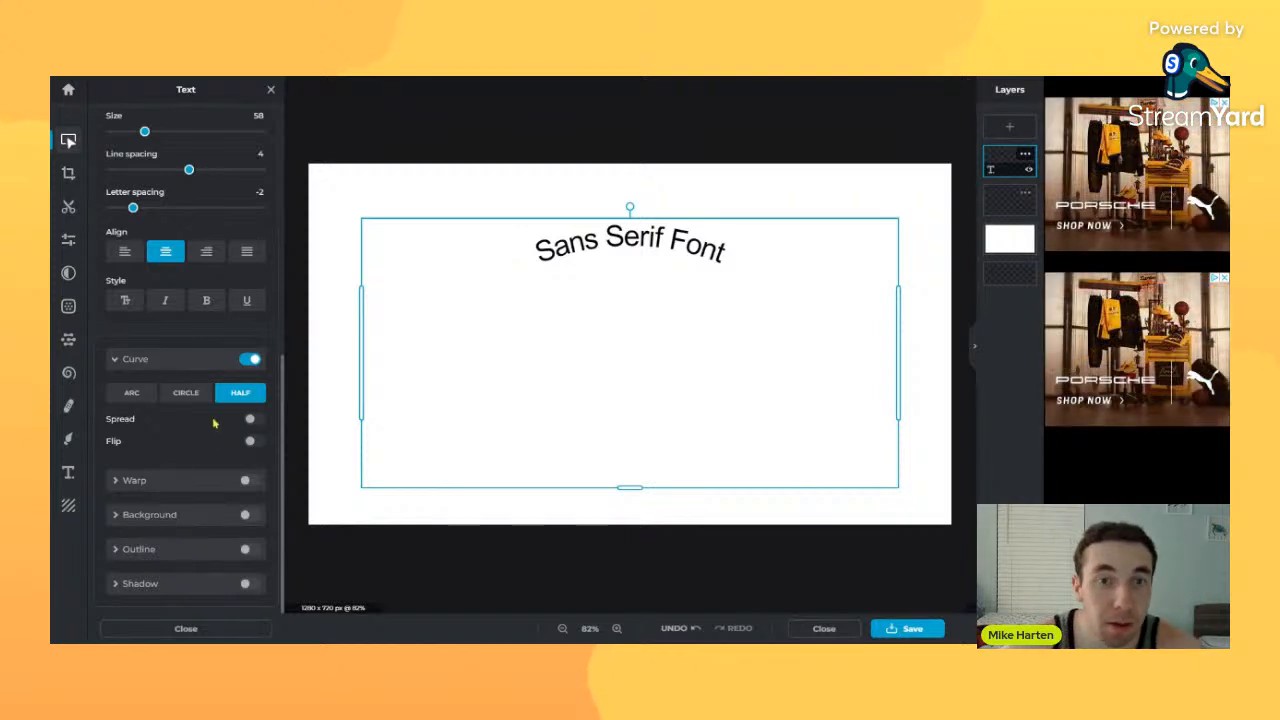
- Turn on Warp for the "Sans Serif Font" text and turn off its curve
click(164, 483)
scroll(177, 425, down, 2)
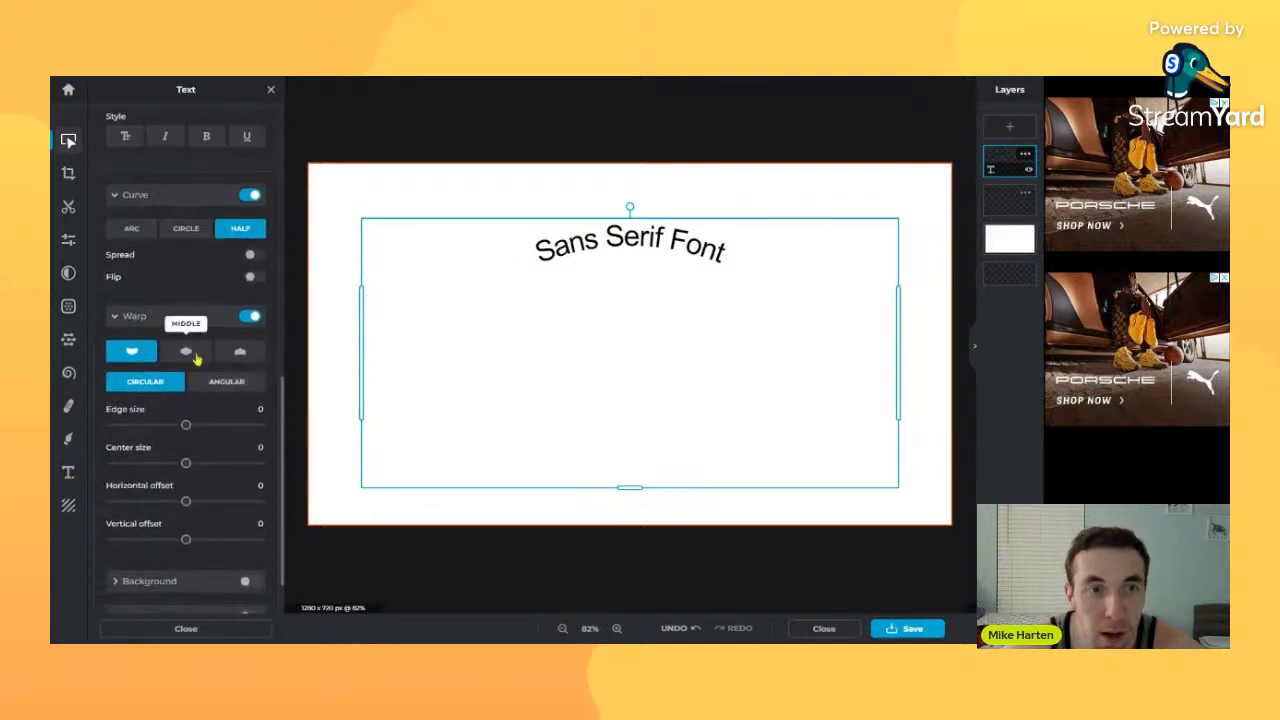
click(250, 195)
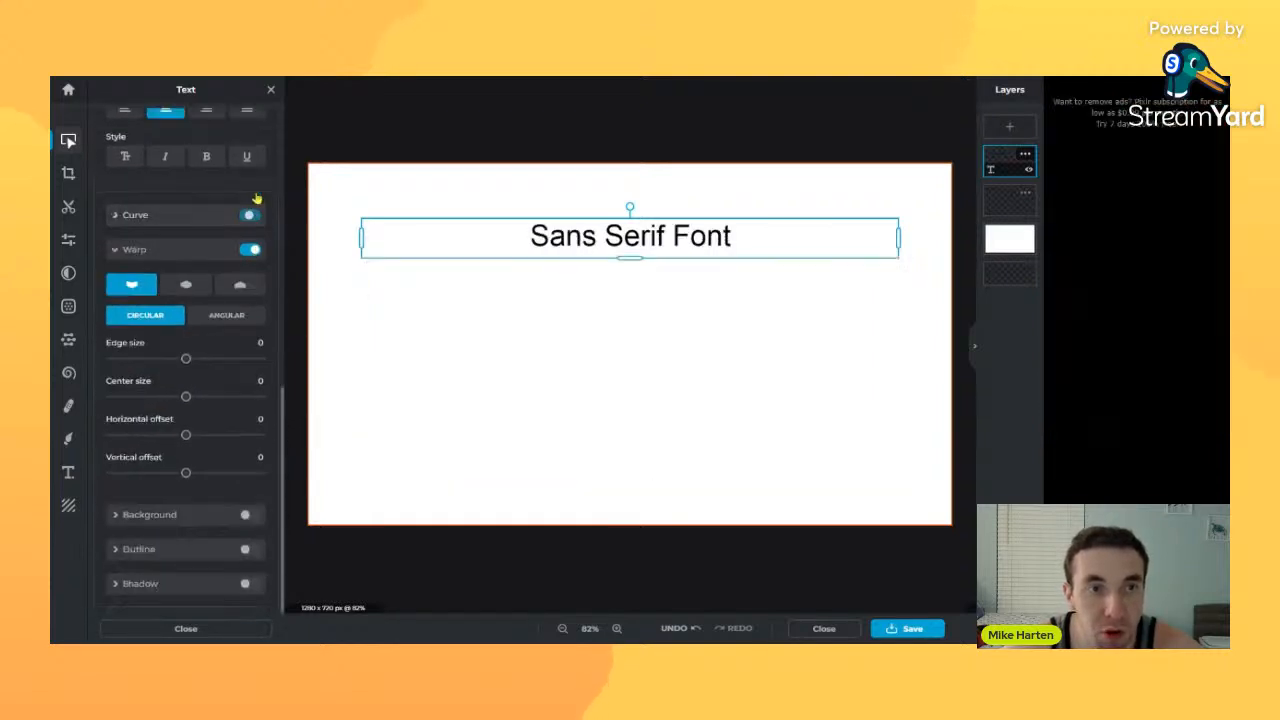
- Try the circular warp's edge size at 100 and its center size and offsets, returning every value to 0
drag(185, 360, 328, 356)
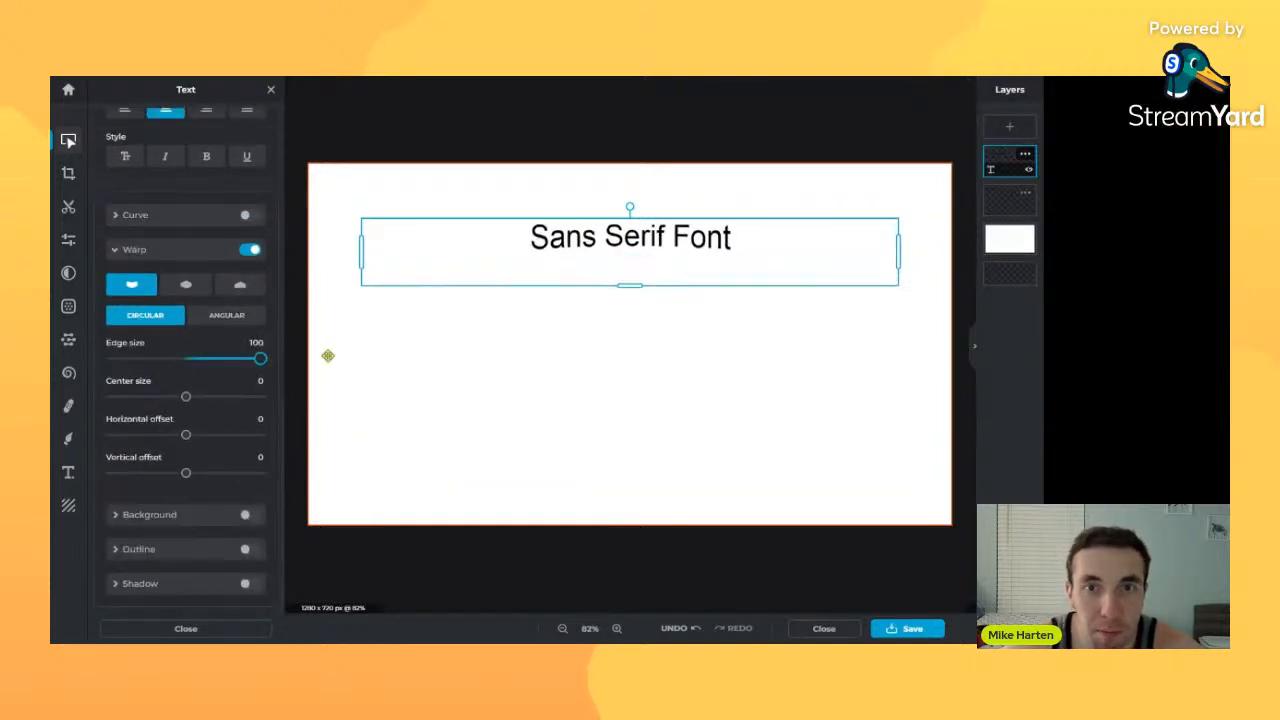
drag(103, 362, 183, 369)
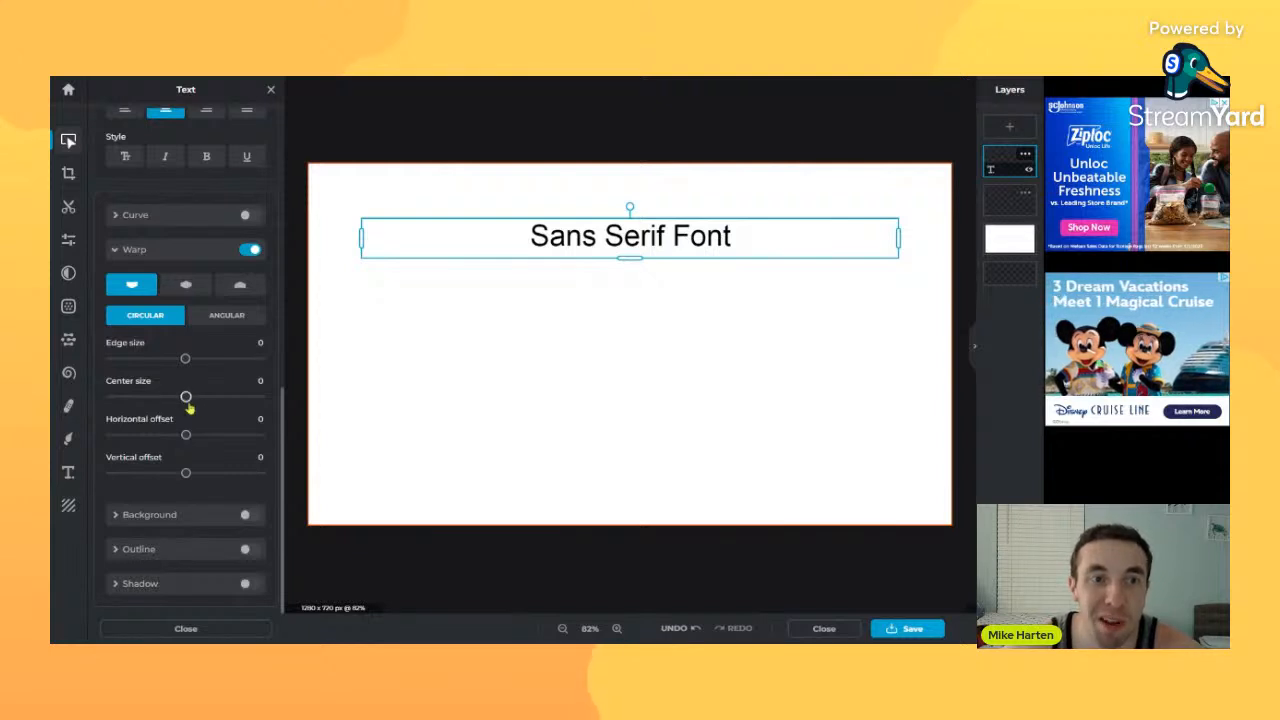
drag(186, 400, 251, 450)
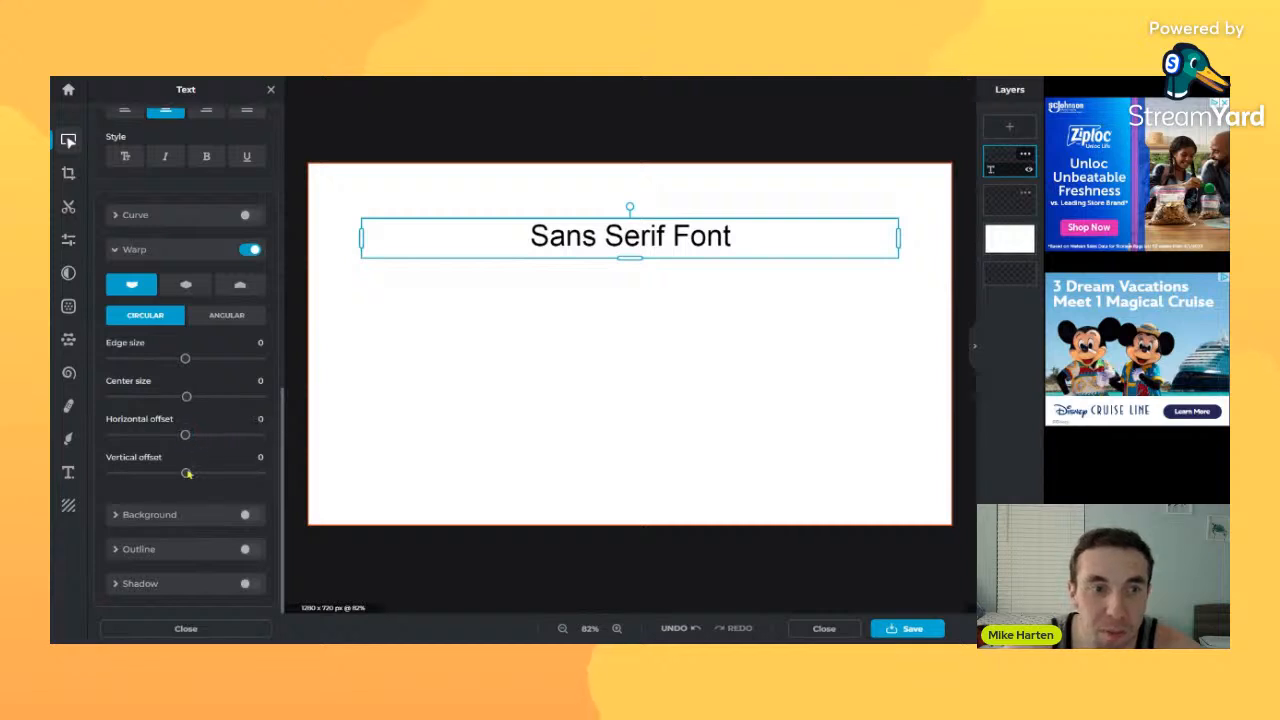
mouse_move(187, 474)
mouse_down()
mouse_move(111, 472)
mouse_move(257, 474)
mouse_move(186, 476)
mouse_up()
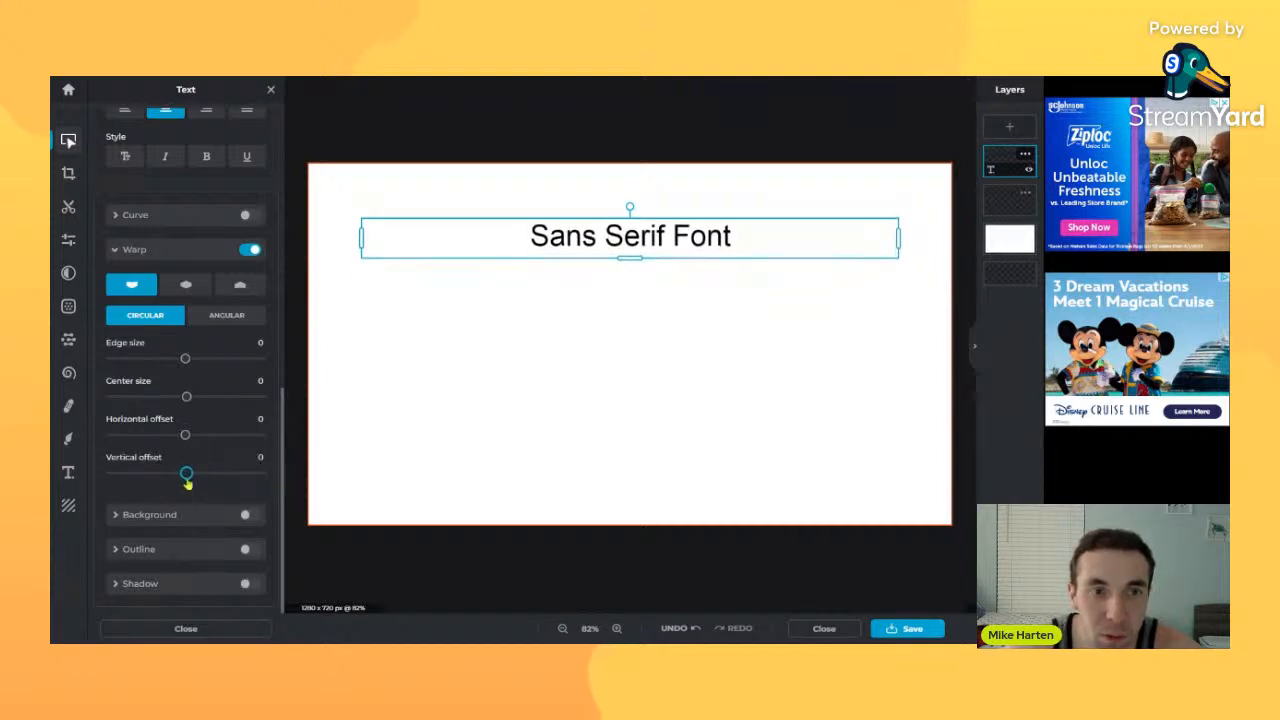
- Try the Angular warp with center size -51 and horizontal offset 1 in the middle, lower and upper shapes, and turn Warp off
click(230, 315)
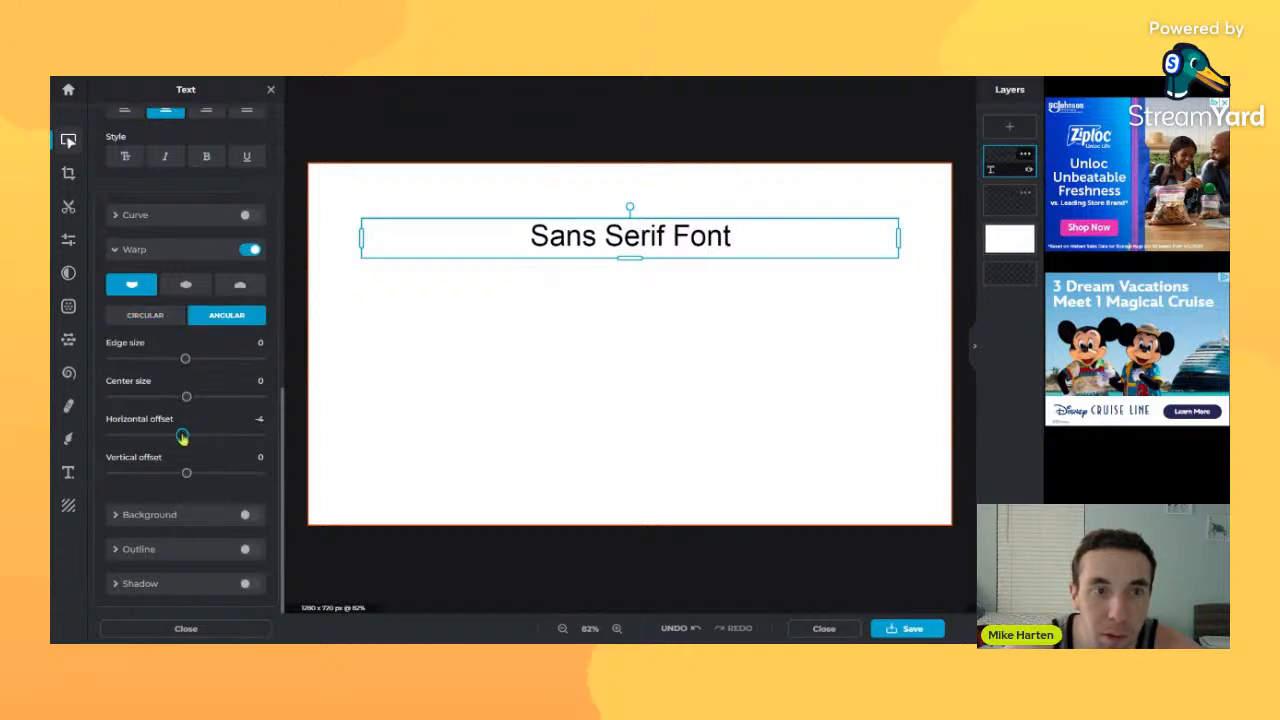
drag(182, 436, 147, 397)
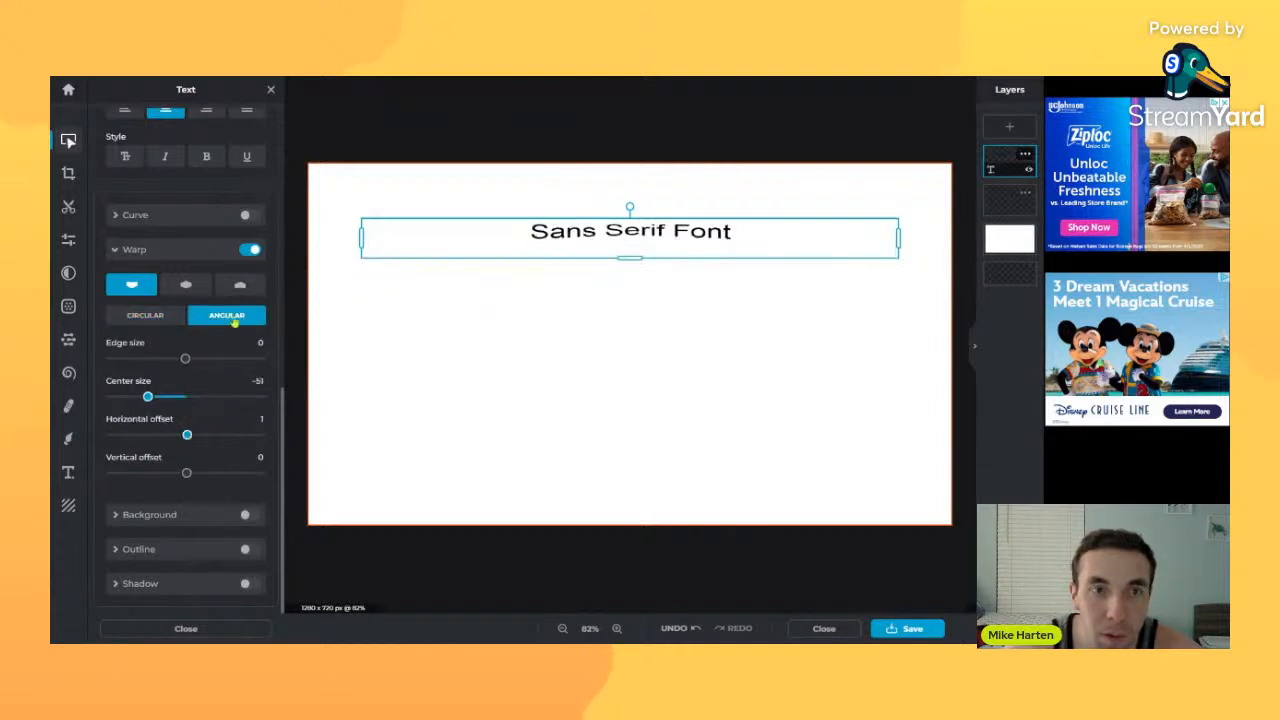
click(186, 288)
click(241, 286)
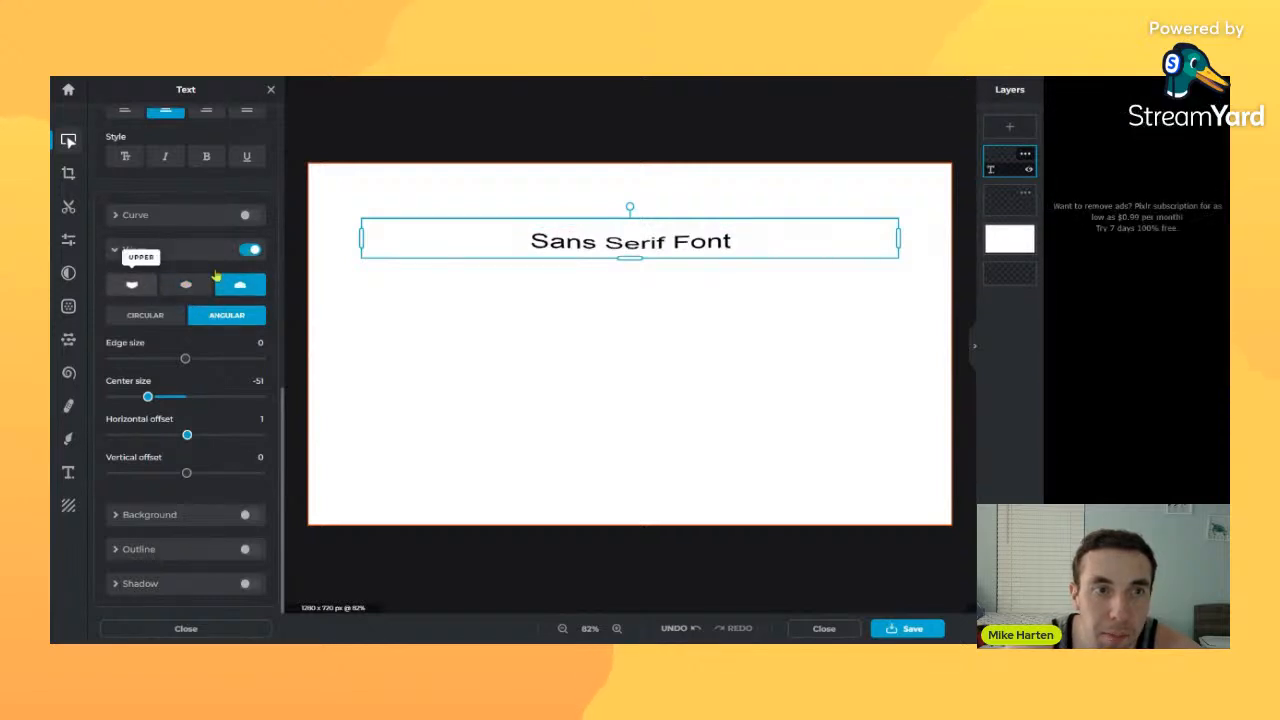
click(132, 285)
click(252, 254)
- Add a Full background to the text and toggle Punch out, leaving it on
click(212, 514)
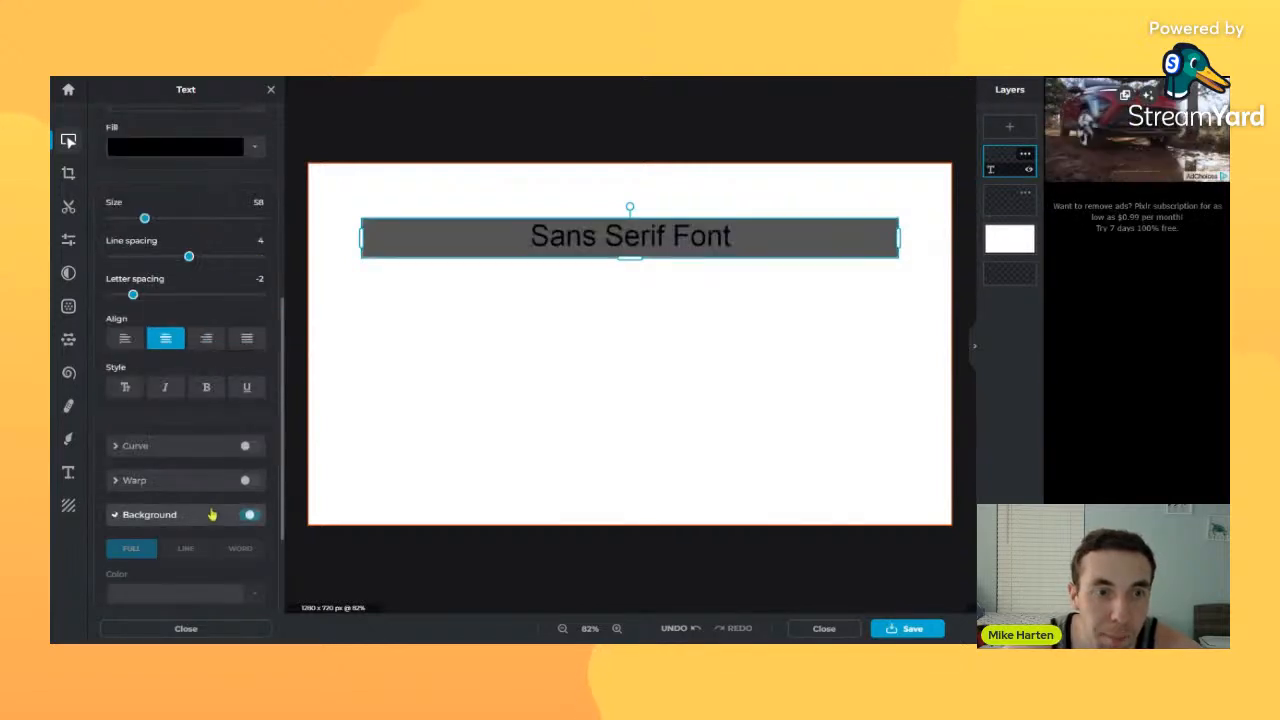
scroll(212, 500, down, 2)
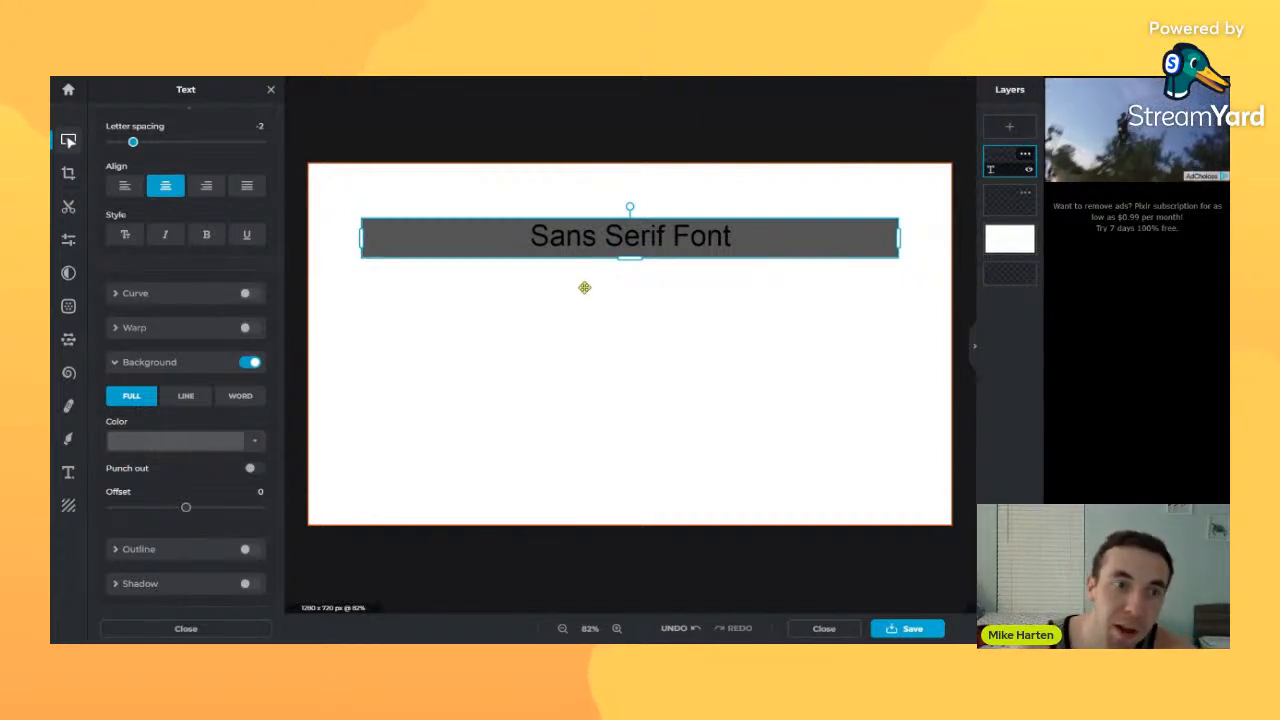
click(252, 468)
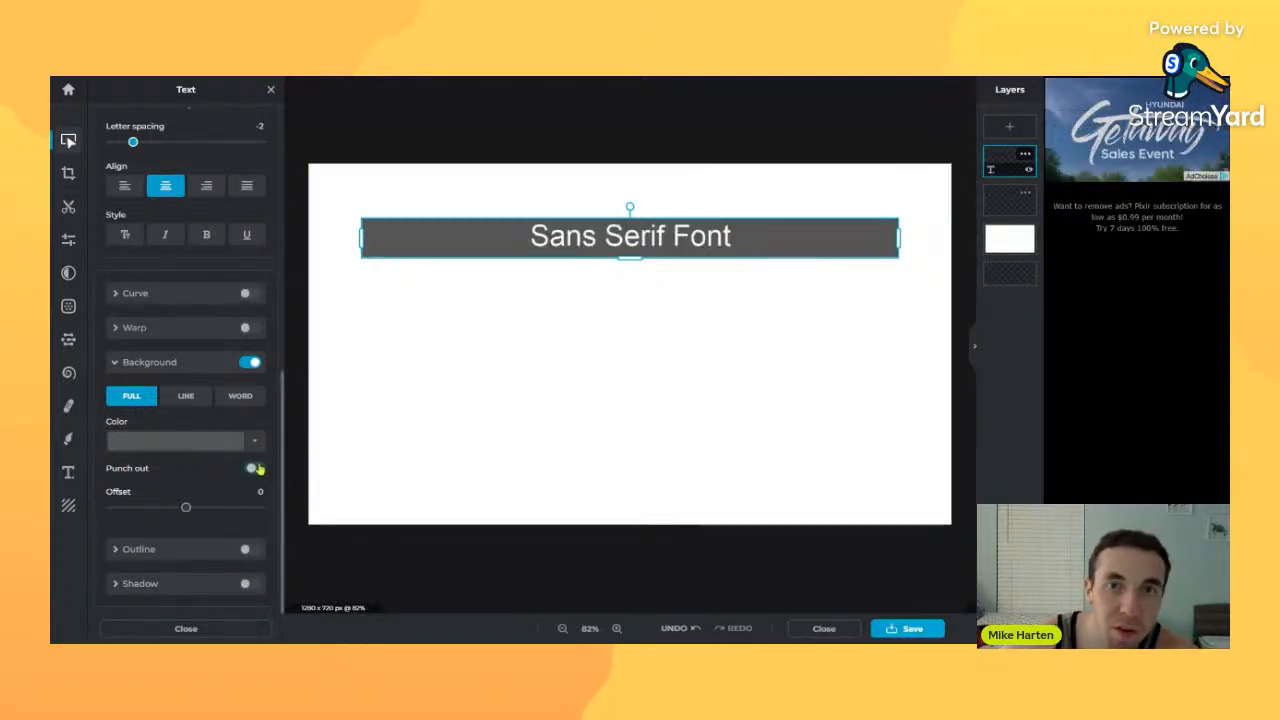
click(258, 468)
click(258, 468)
click(258, 468)
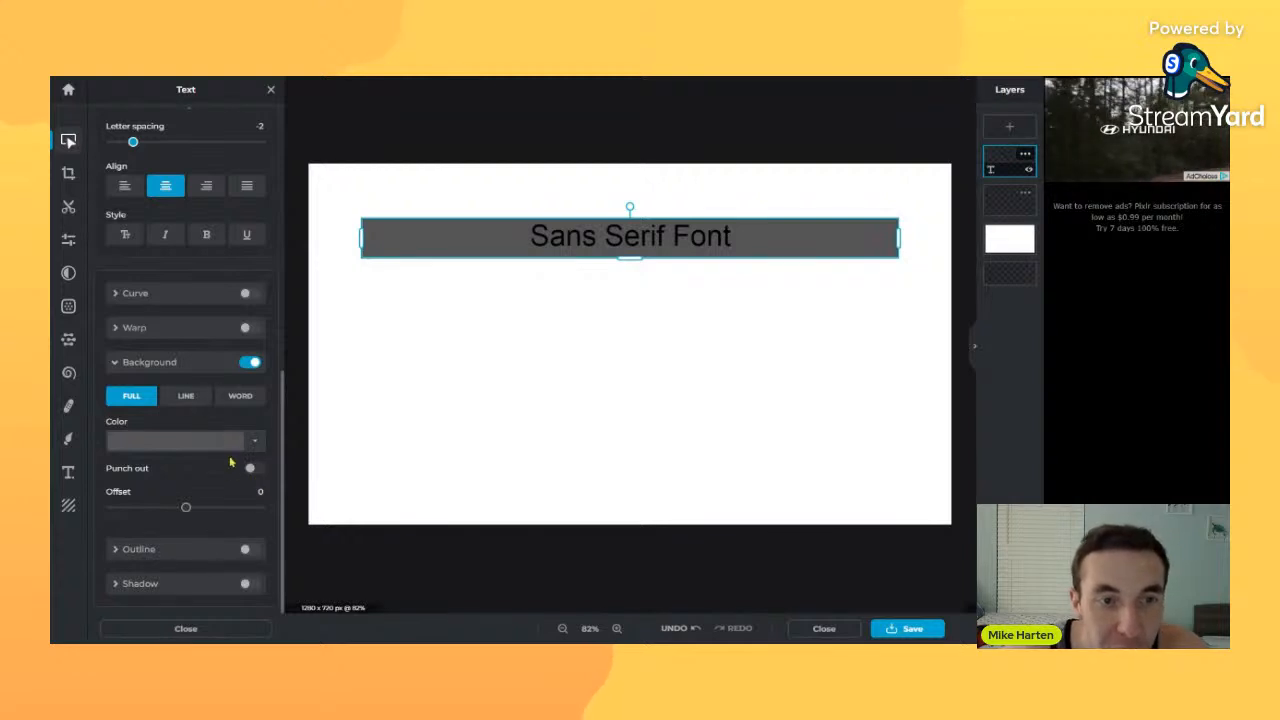
click(250, 468)
- Reselect the punched-out text and move it to X 97, Y 144
click(600, 289)
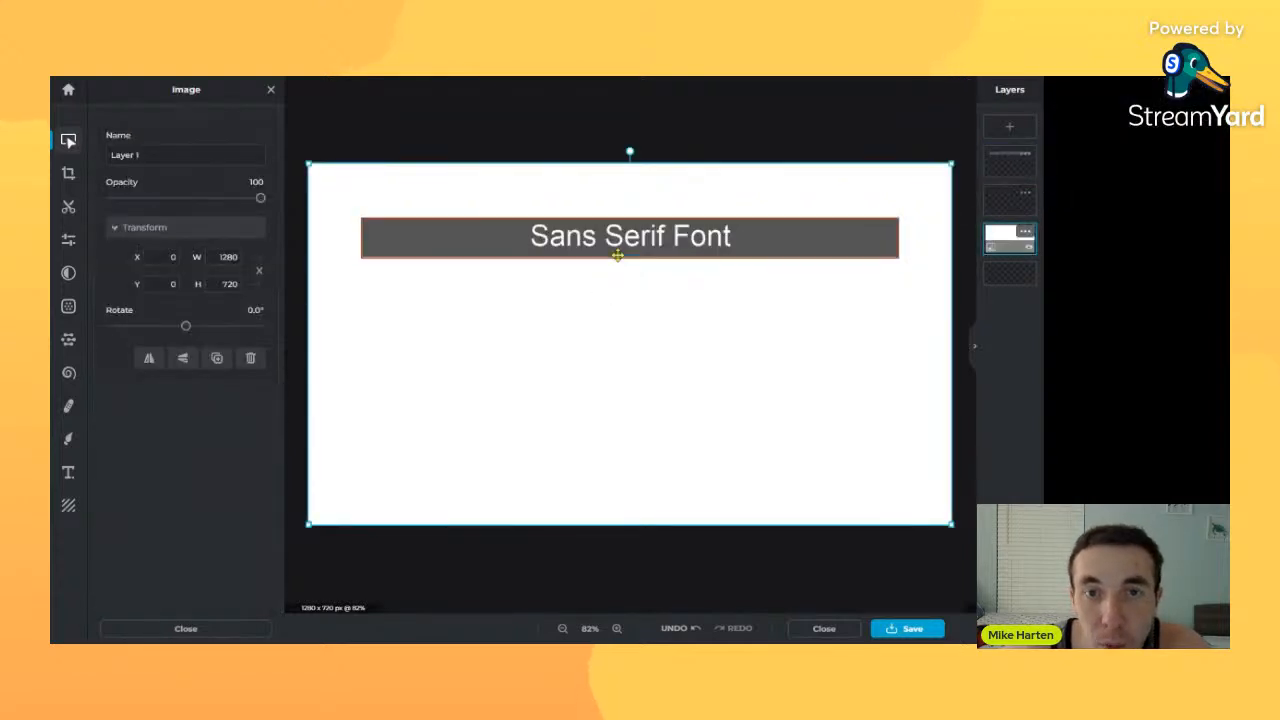
click(618, 255)
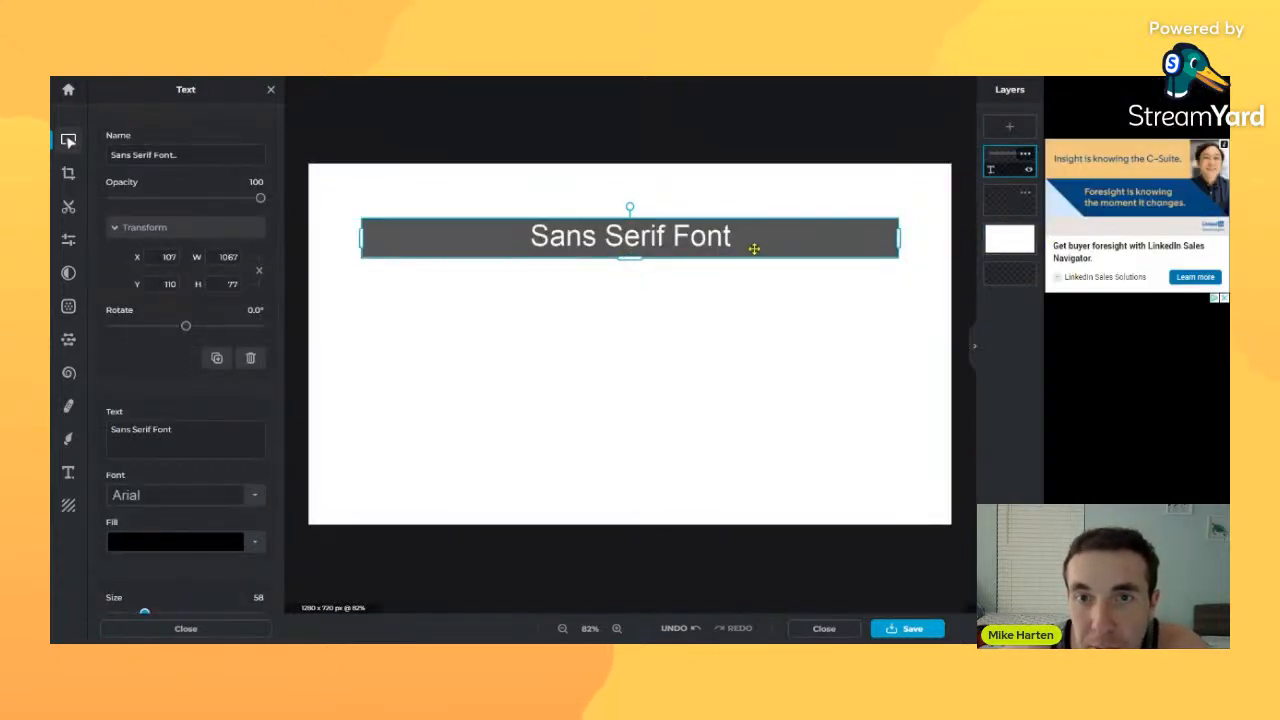
mouse_move(754, 249)
mouse_down()
mouse_move(765, 289)
mouse_move(746, 280)
mouse_move(752, 264)
mouse_up()
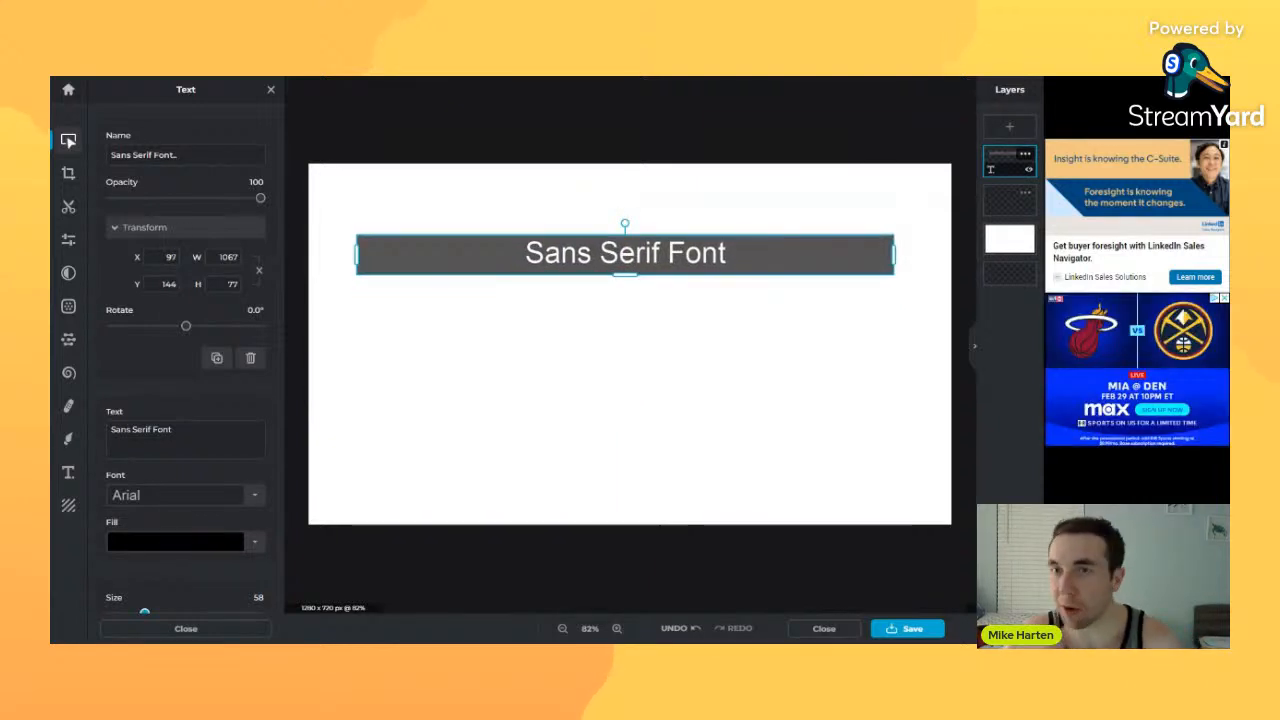
- Hide the white Layer 1 and move the punched-out text to X 107, Y 195
click(1027, 257)
click(613, 342)
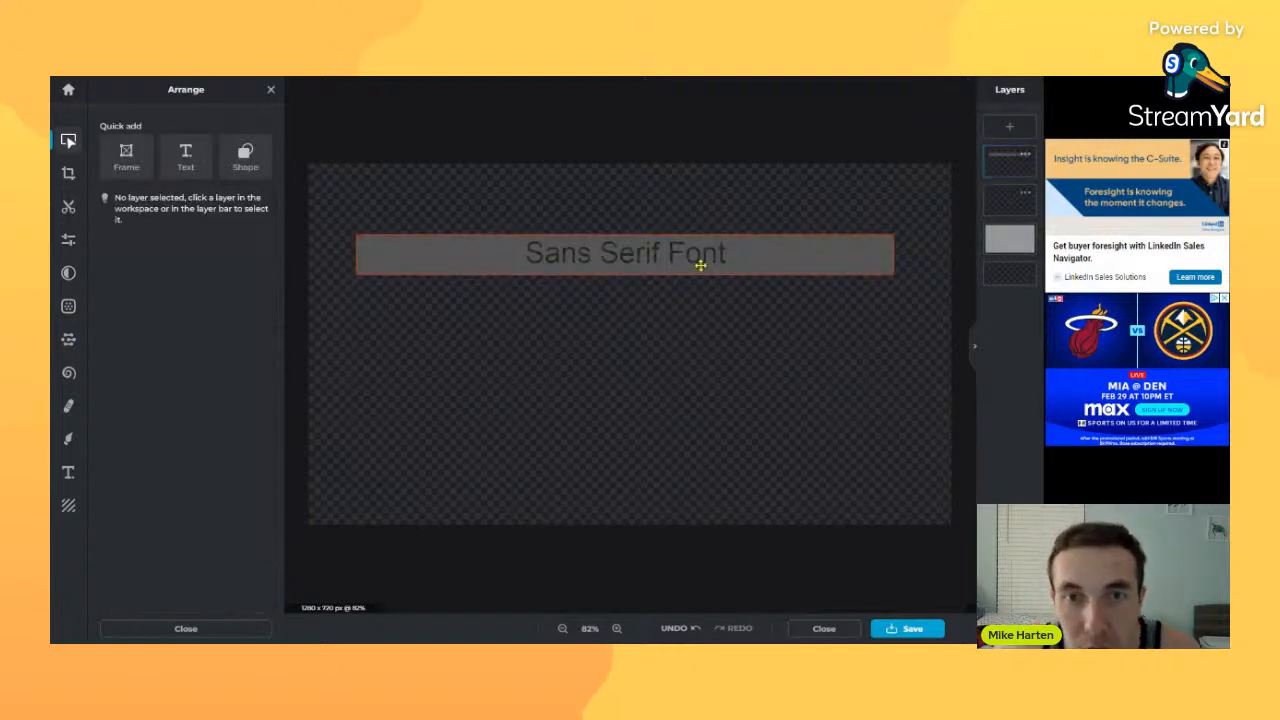
drag(700, 257, 695, 289)
scroll(614, 306, up, 8)
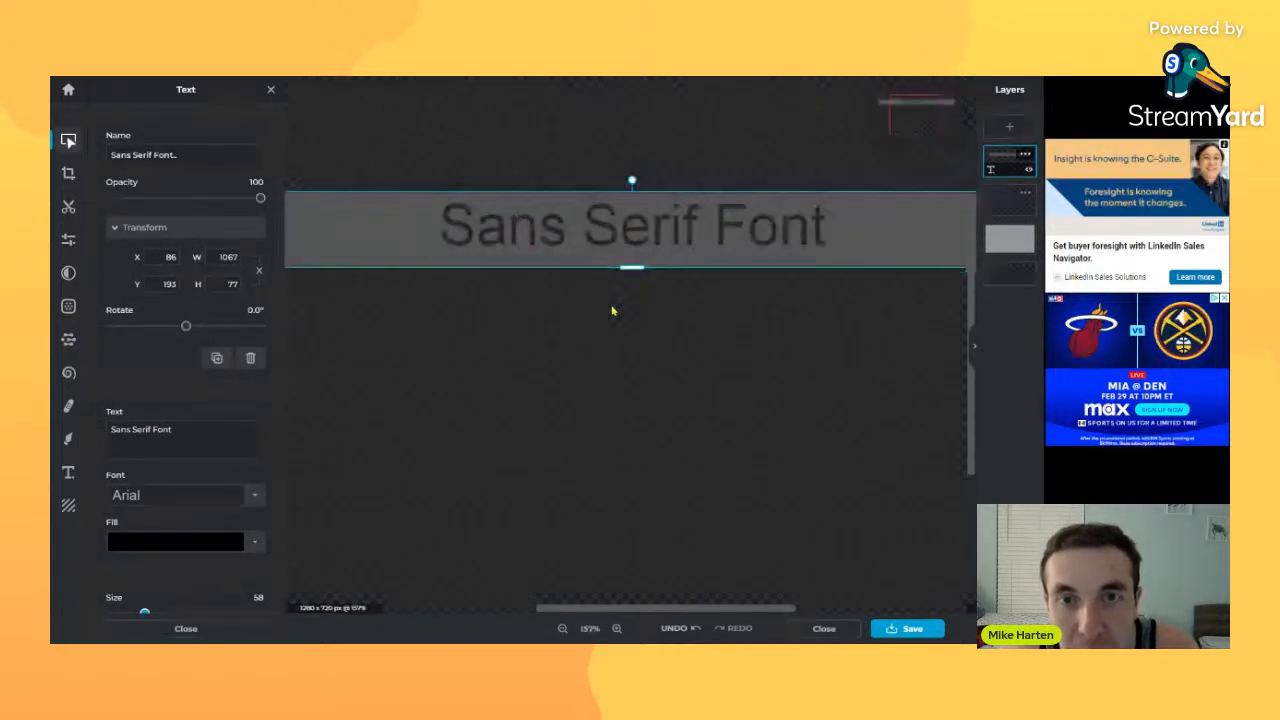
drag(662, 236, 824, 277)
scroll(771, 302, down, 8)
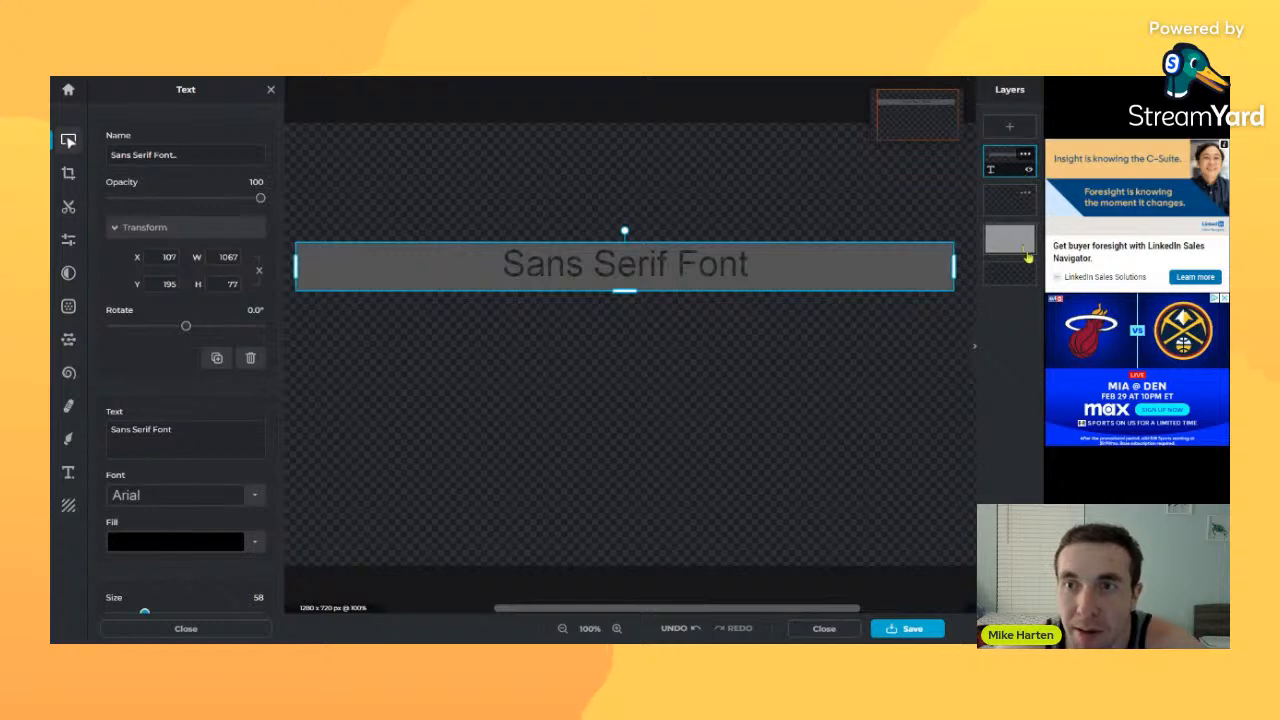
- Show the white Layer 1 again and turn off the background of the "Sans Serif Font" text
click(959, 329)
click(1021, 251)
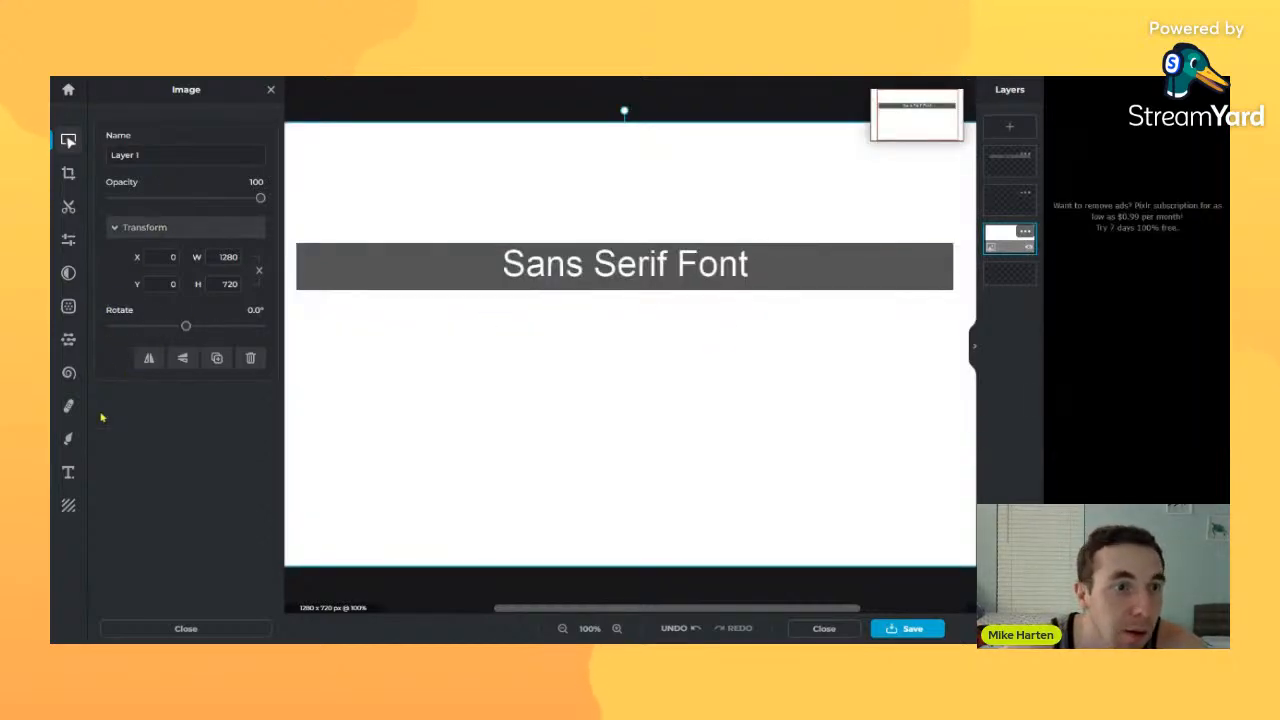
click(514, 268)
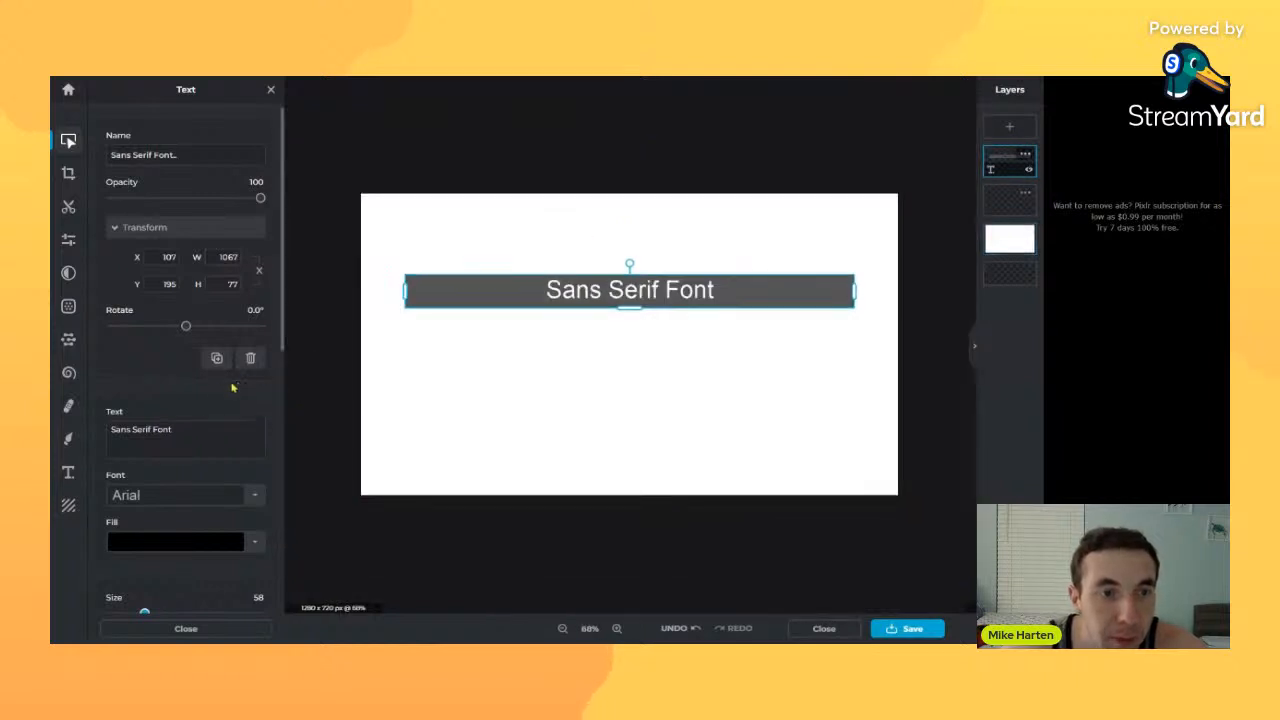
scroll(232, 388, down, 6)
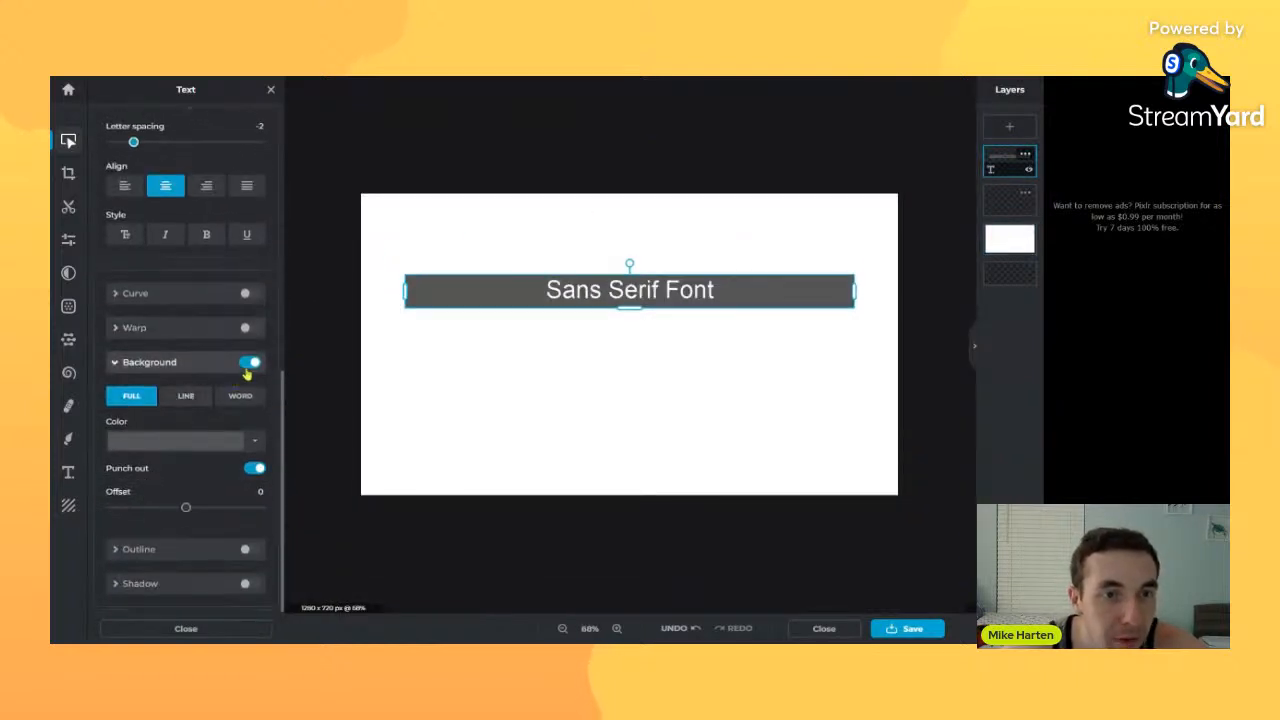
click(252, 364)
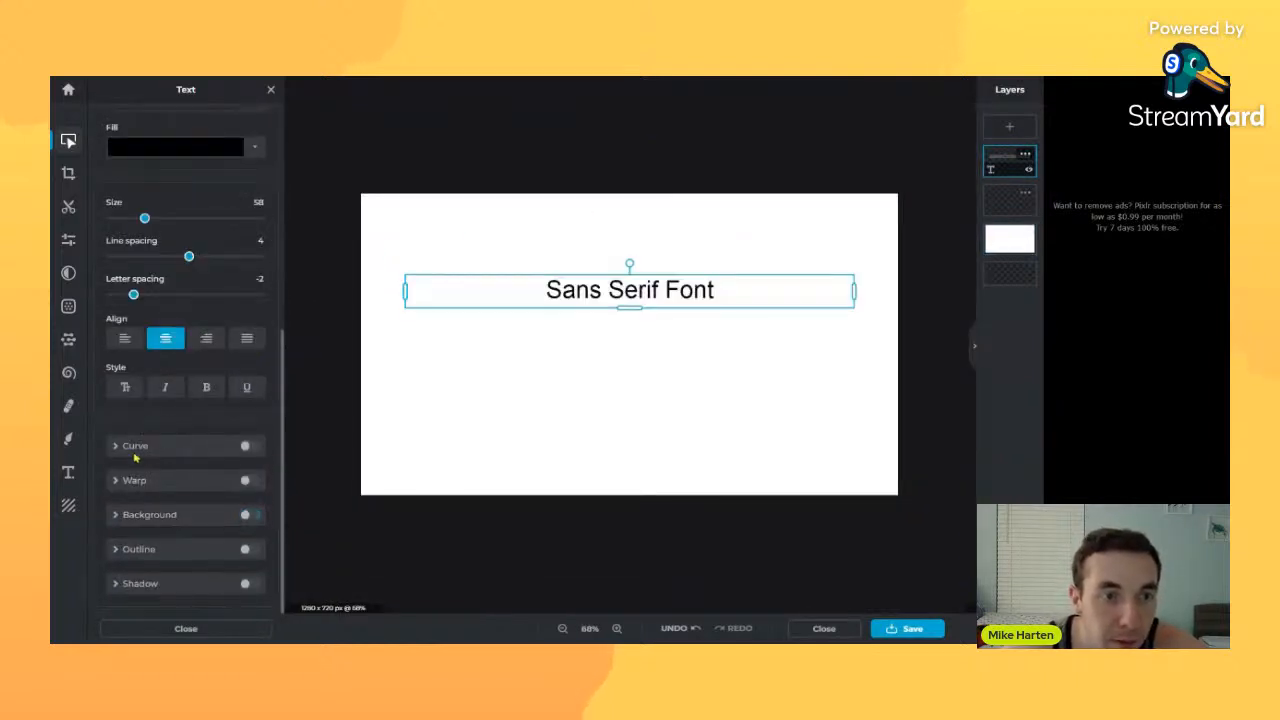
- Add an outline of size 44 to the text and color it red (#F40000)
click(142, 553)
scroll(150, 550, down, 3)
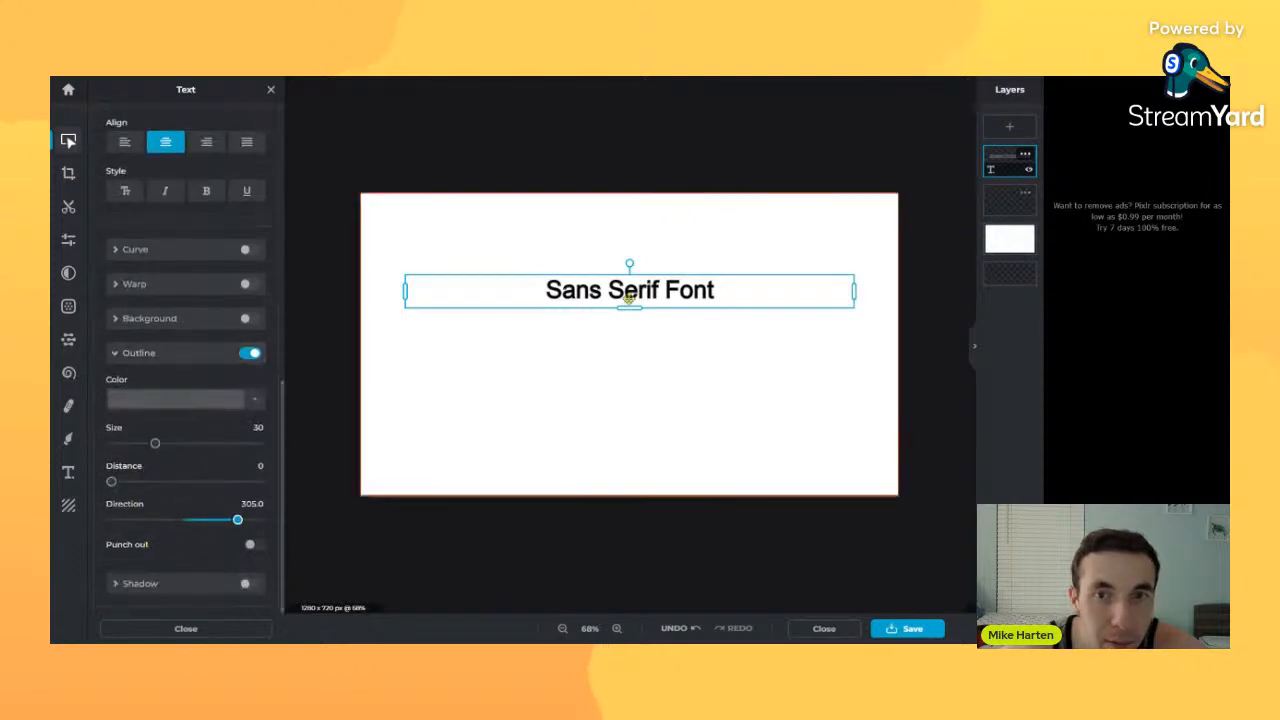
scroll(628, 297, up, 5)
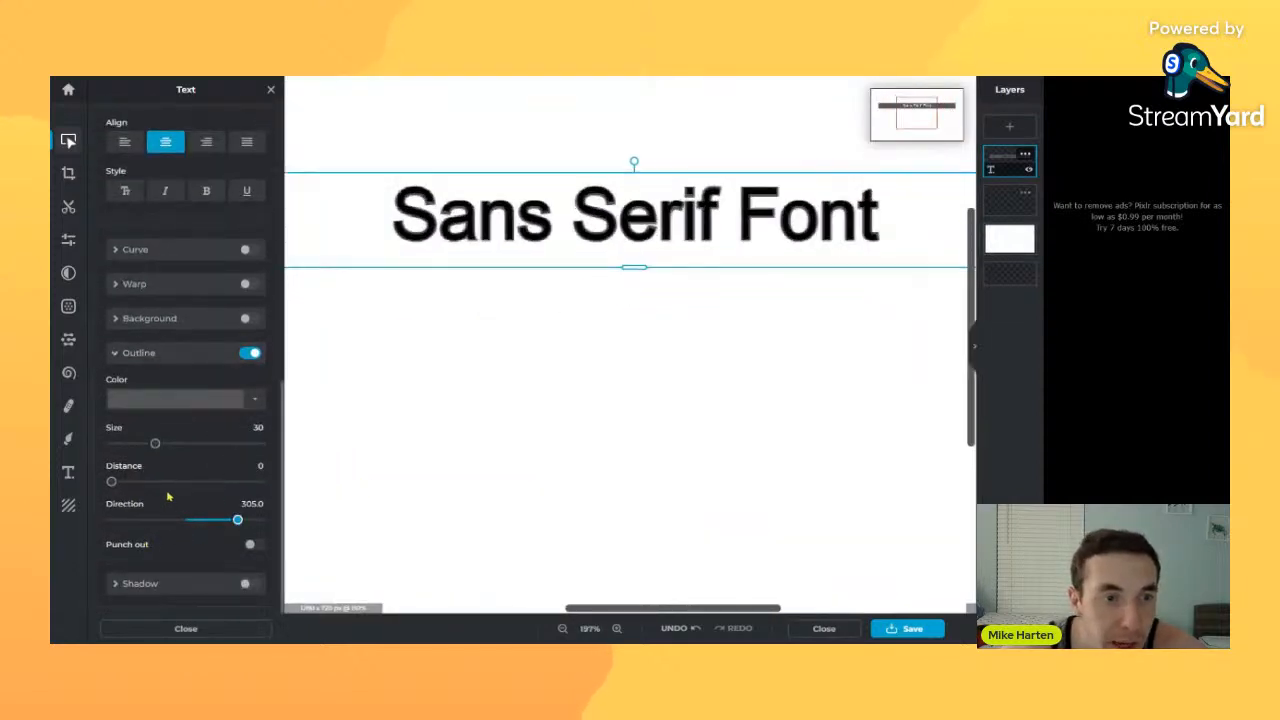
mouse_move(155, 445)
mouse_down()
mouse_move(111, 443)
mouse_move(249, 446)
mouse_move(151, 448)
mouse_move(178, 455)
mouse_up()
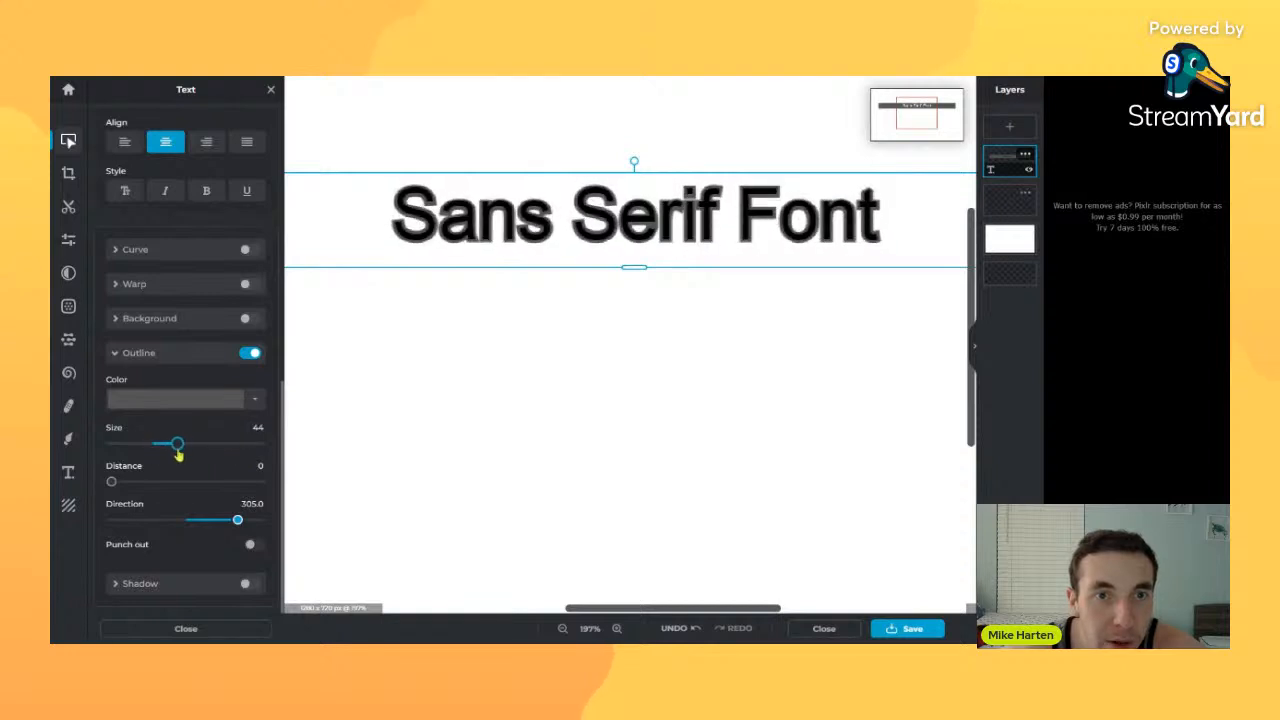
click(250, 400)
drag(400, 400, 462, 391)
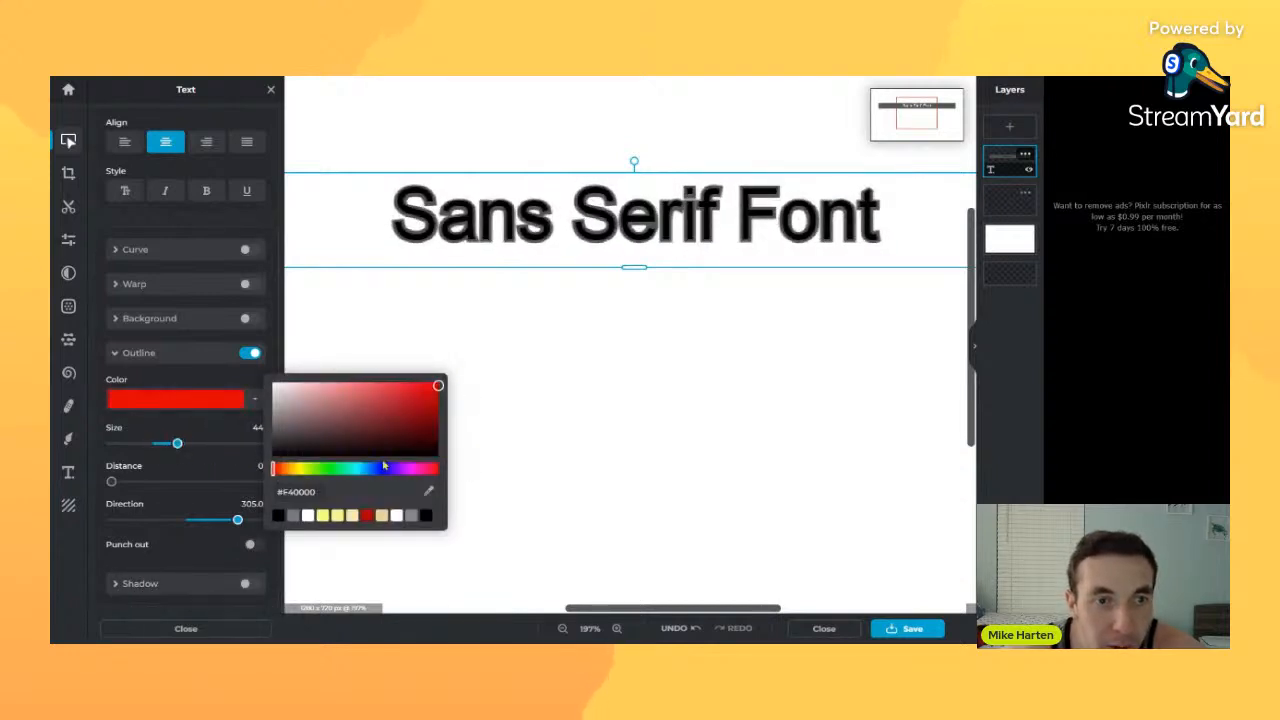
key(Return)
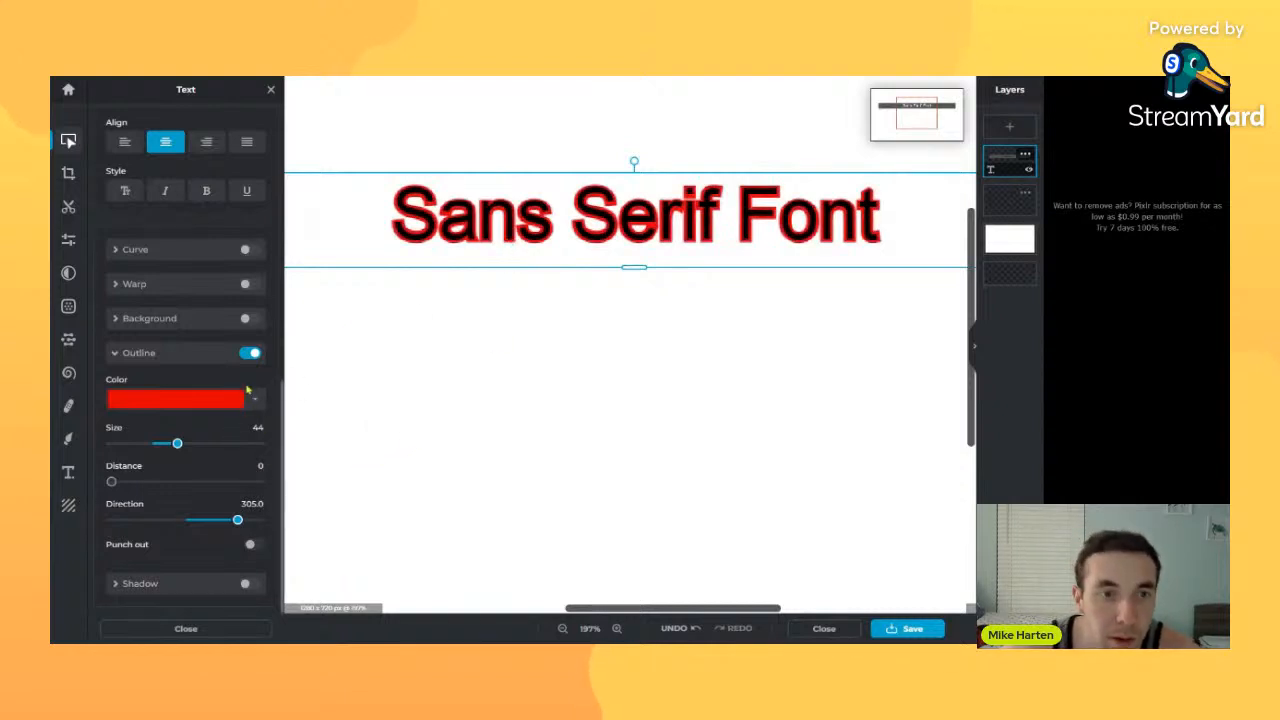
- Change the text's fill color to white
scroll(194, 240, up, 5)
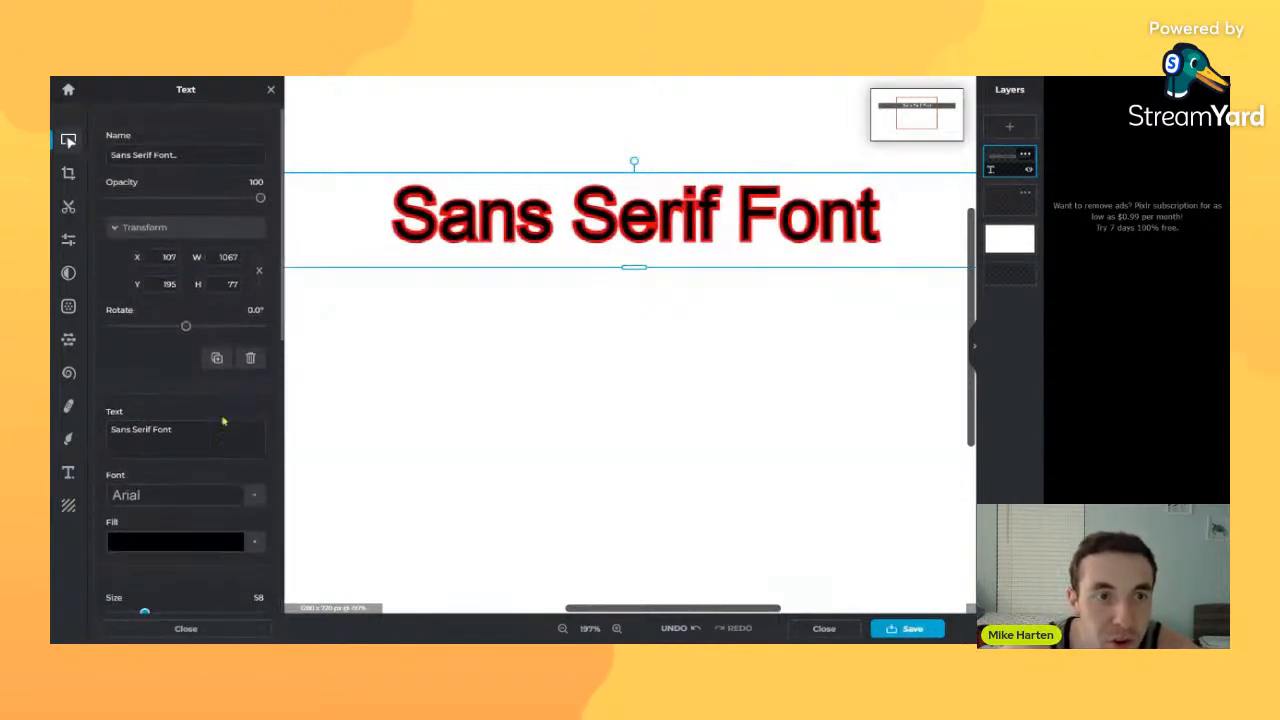
scroll(240, 410, down, 2)
click(256, 388)
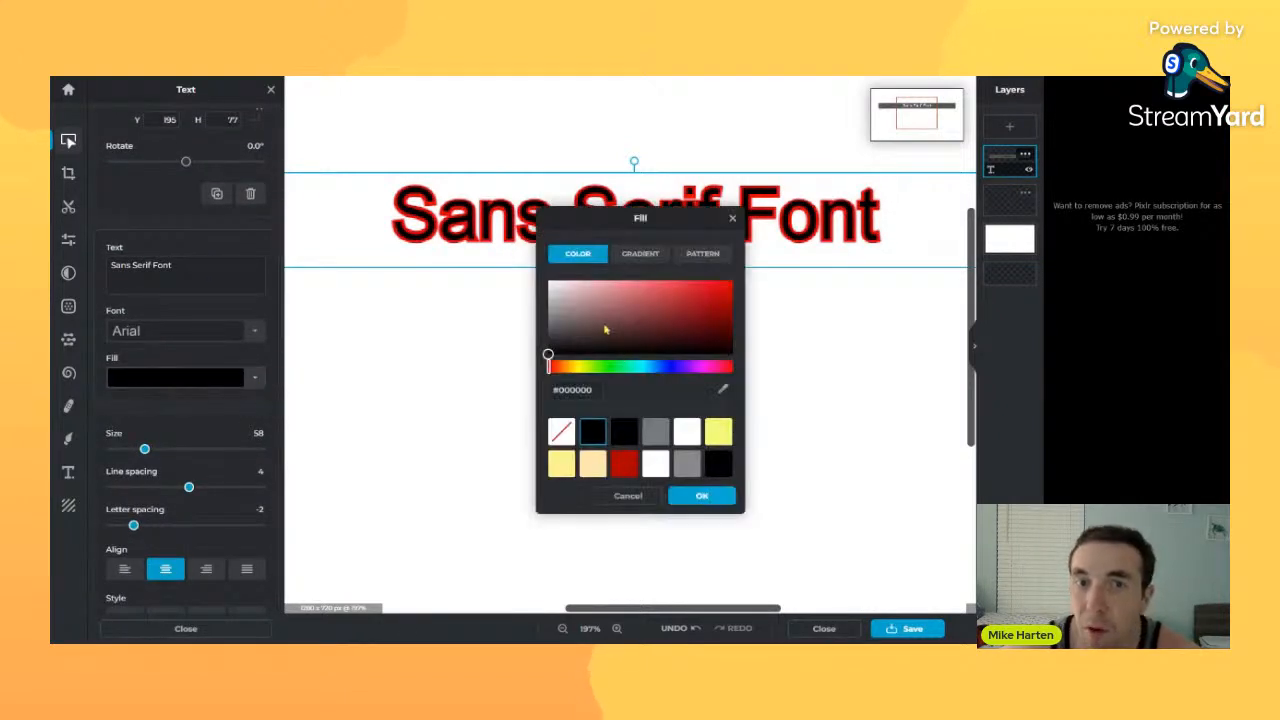
drag(605, 329, 545, 284)
click(703, 497)
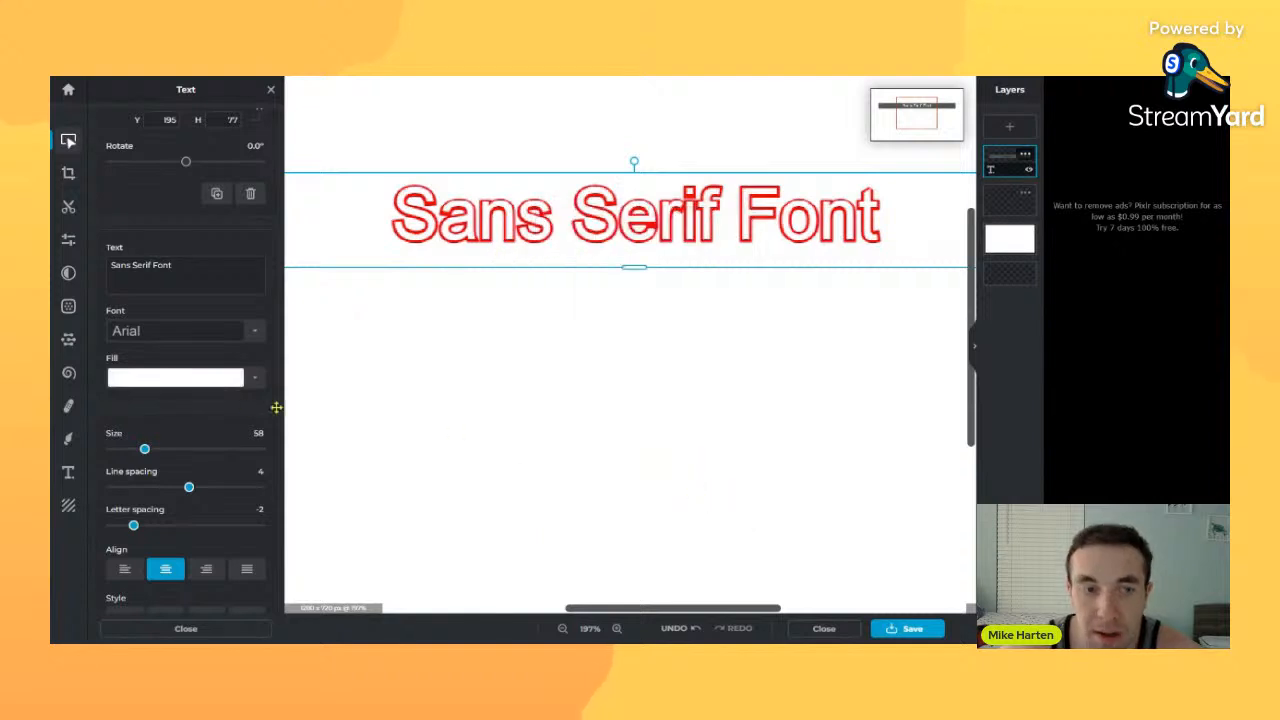
- Change the text outline's color to black and set its size to 57
scroll(227, 485, down, 3)
click(256, 500)
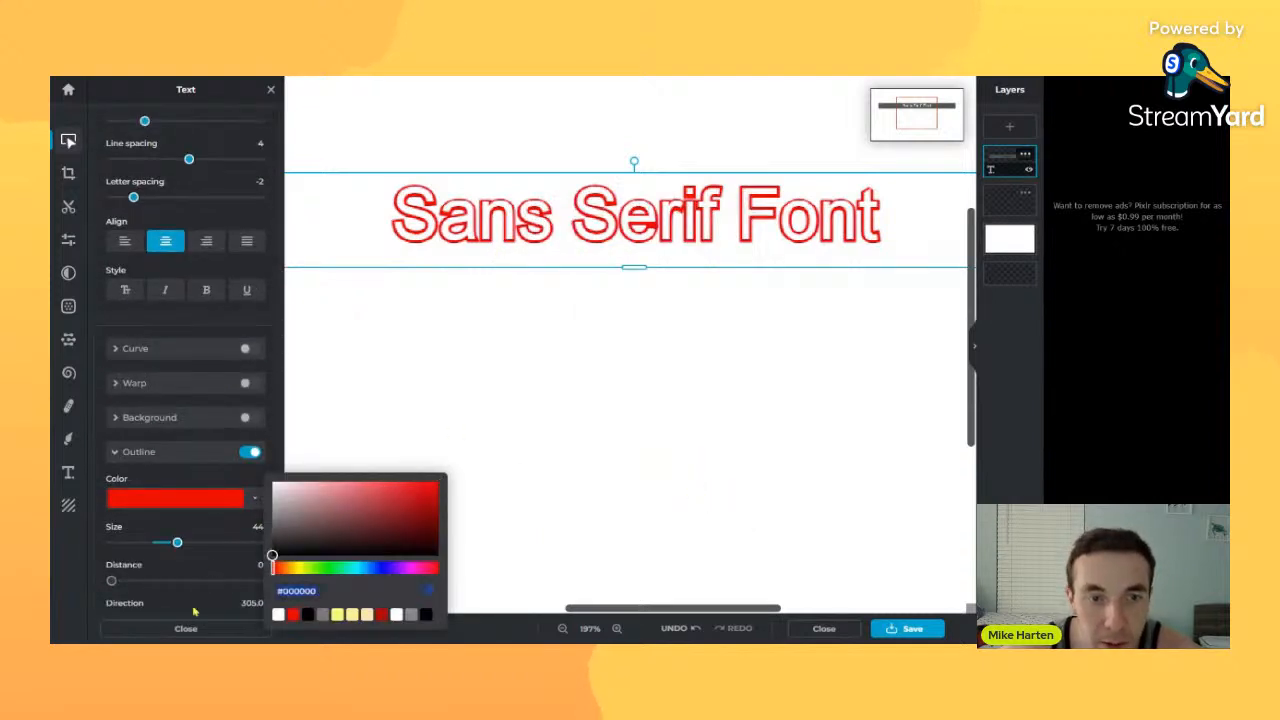
click(300, 506)
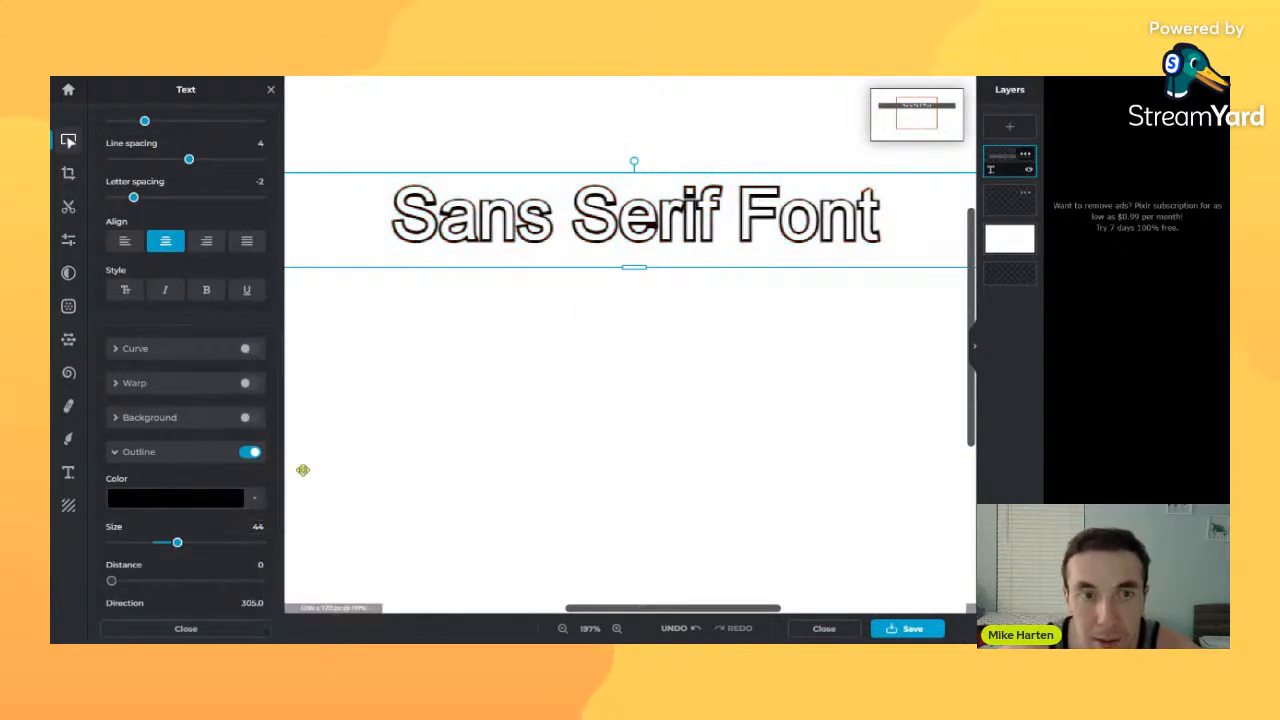
drag(177, 542, 196, 542)
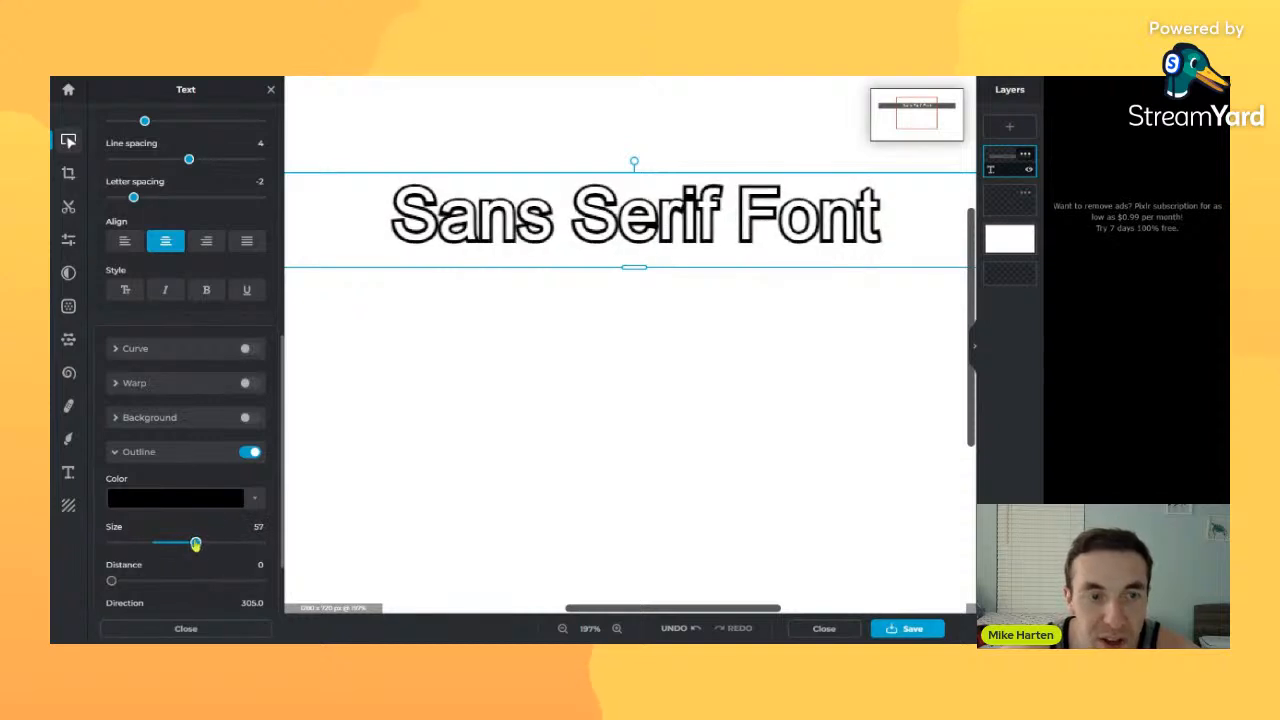
- Set the outline's direction to 181.5 and turn on its punch out
scroll(162, 528, down, 1)
drag(120, 505, 57, 502)
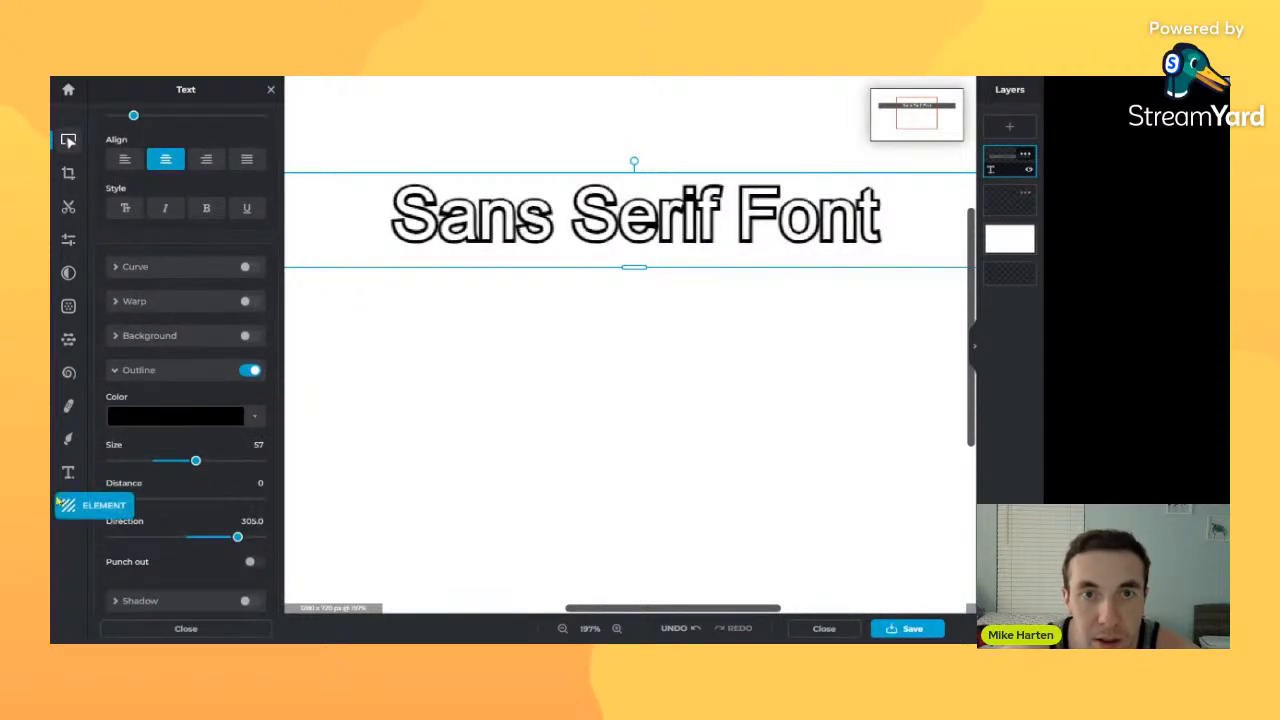
scroll(180, 519, down, 1)
drag(237, 526, 188, 522)
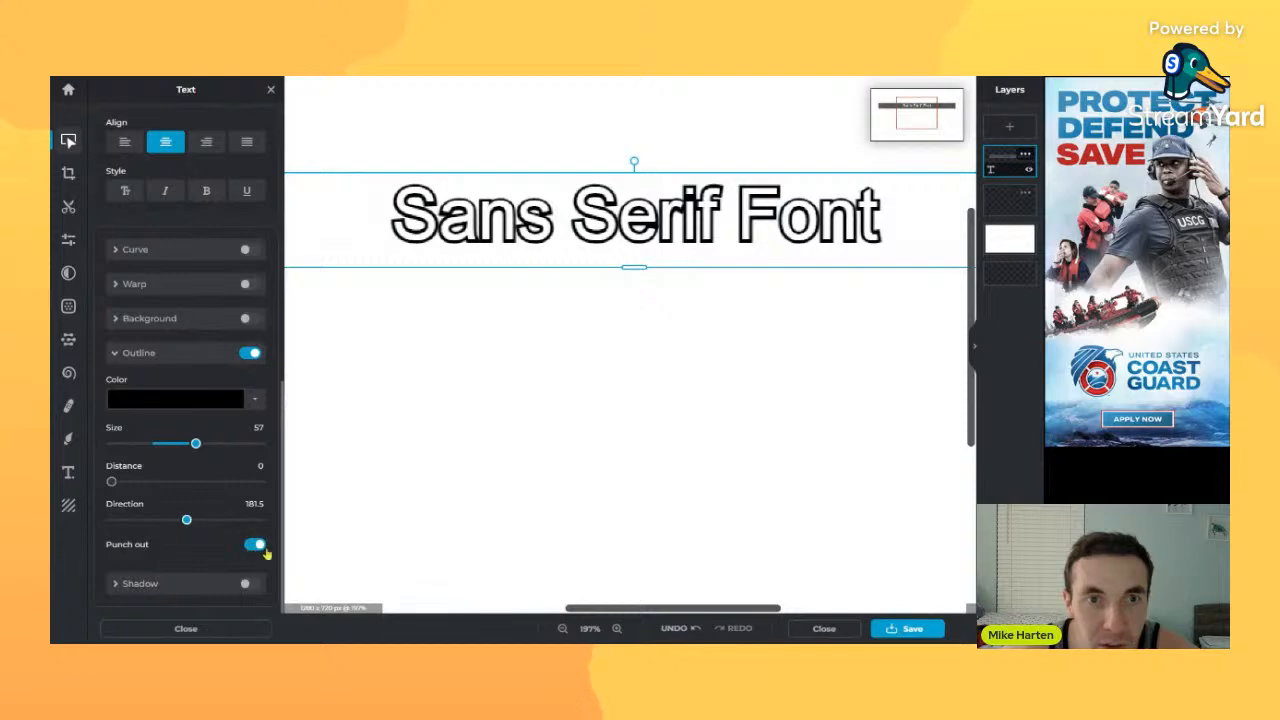
- Hide the white Layer 1 and move the punched-out text to X 124, Y 196
click(1026, 233)
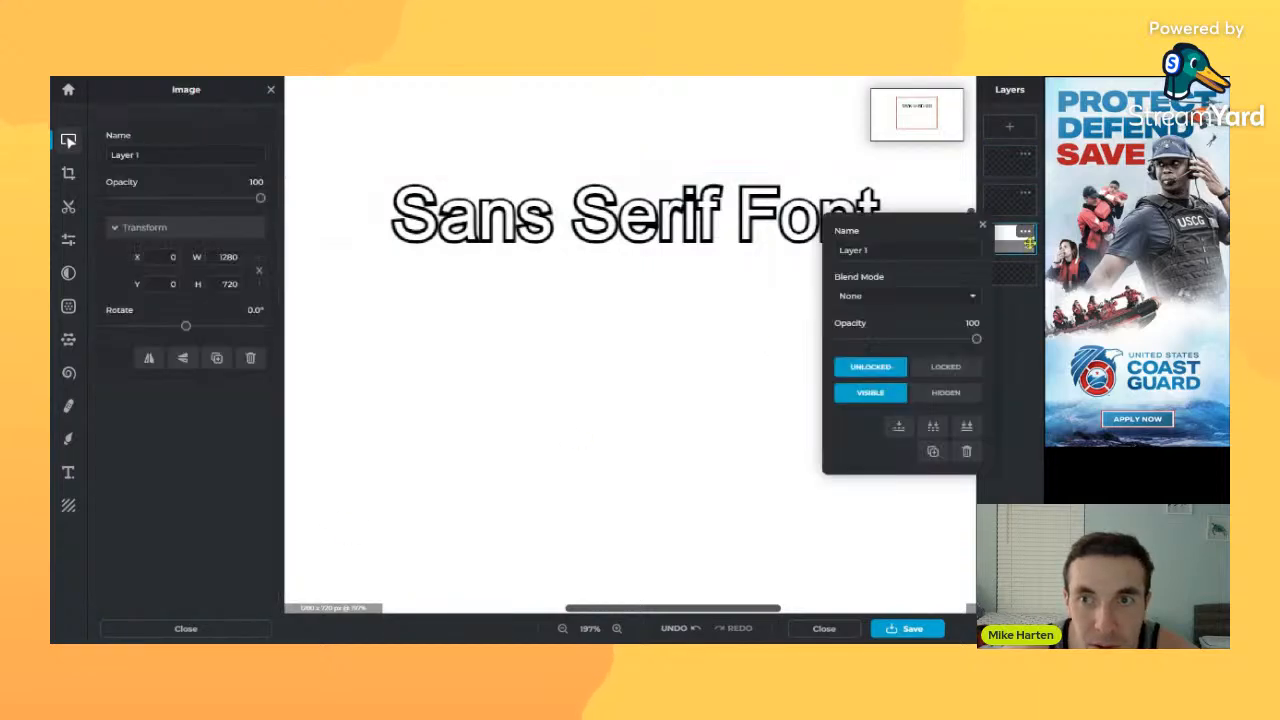
click(1029, 248)
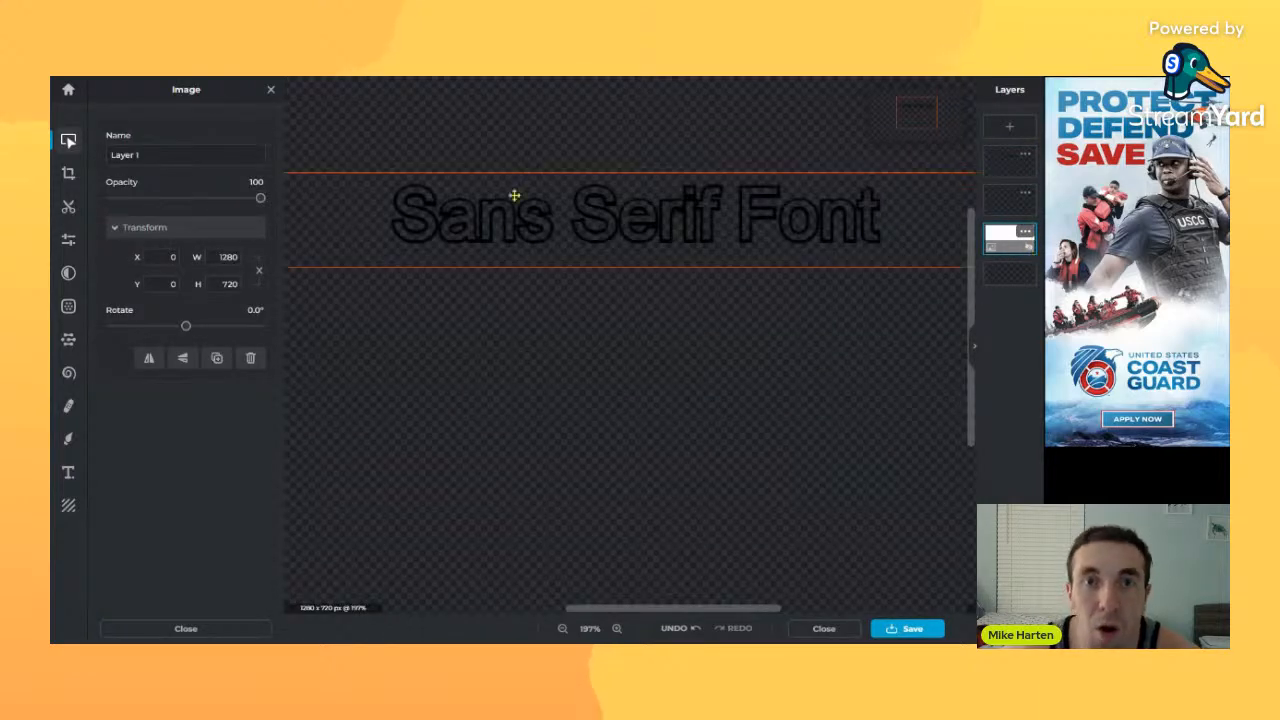
click(649, 354)
mouse_move(649, 246)
mouse_down()
mouse_move(673, 223)
mouse_move(670, 246)
mouse_up()
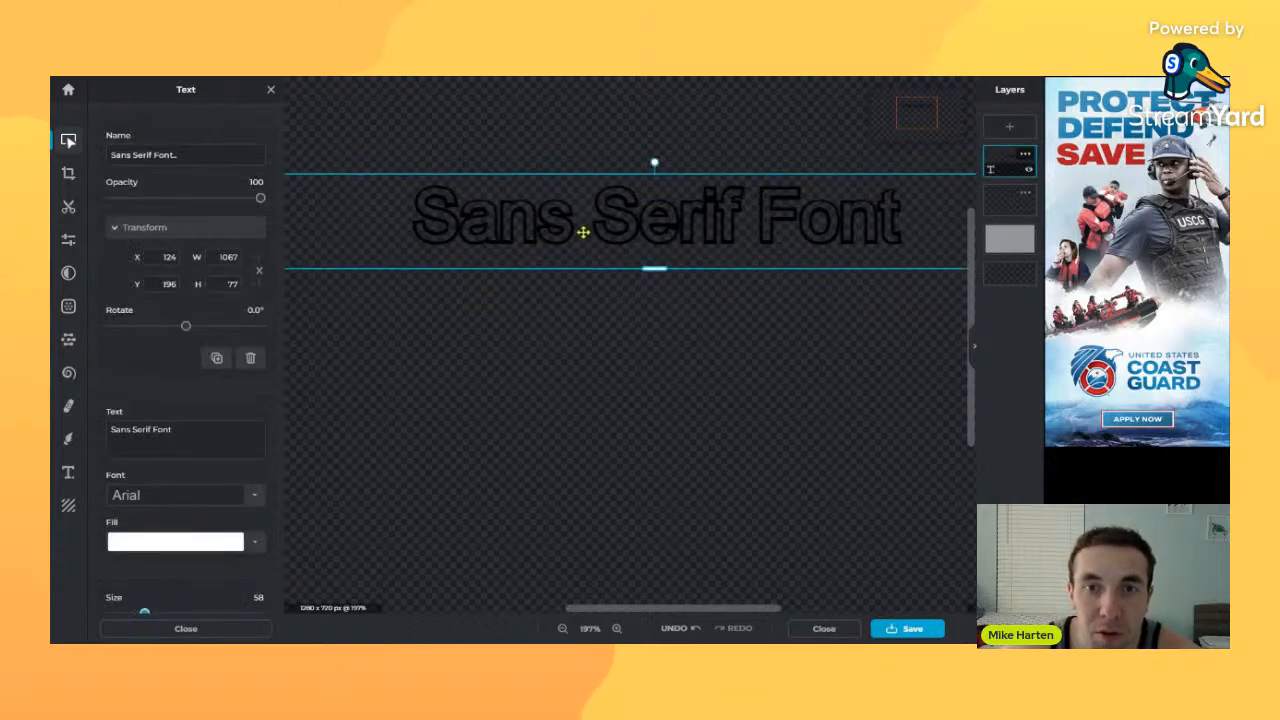
- Show the white Layer 1 again and turn off the outline's punch out
click(1028, 249)
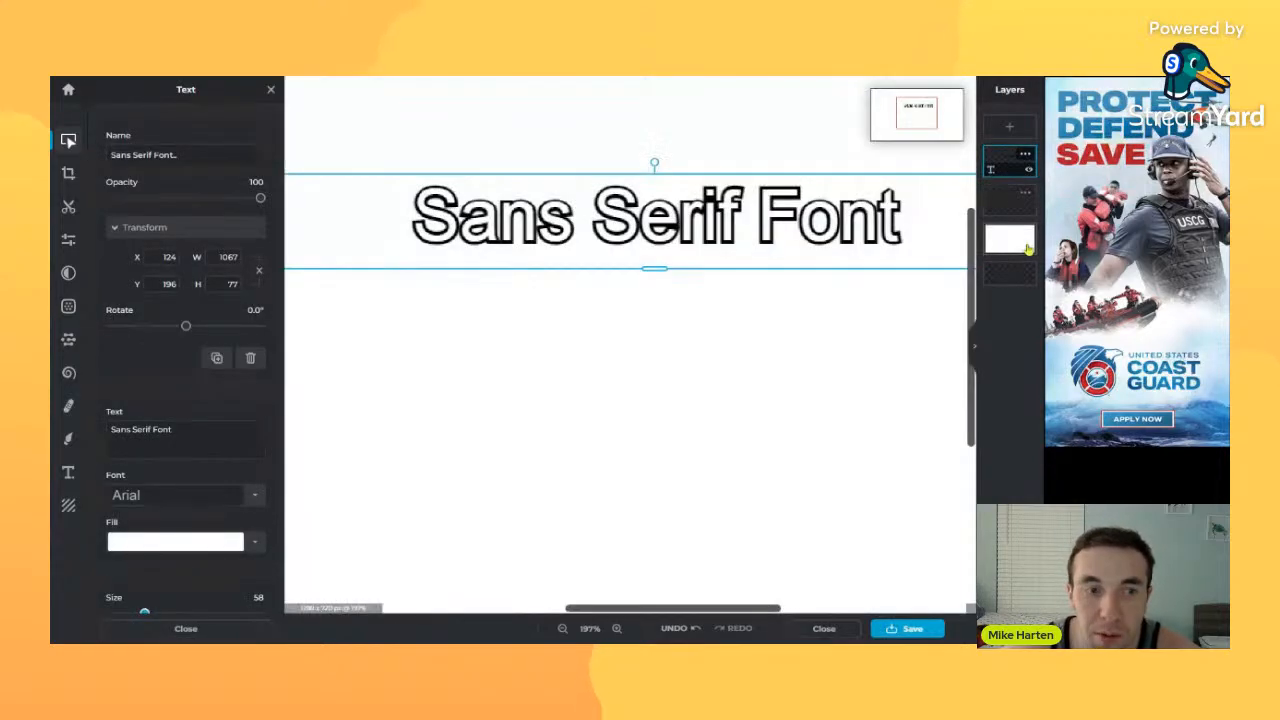
scroll(212, 484, down, 10)
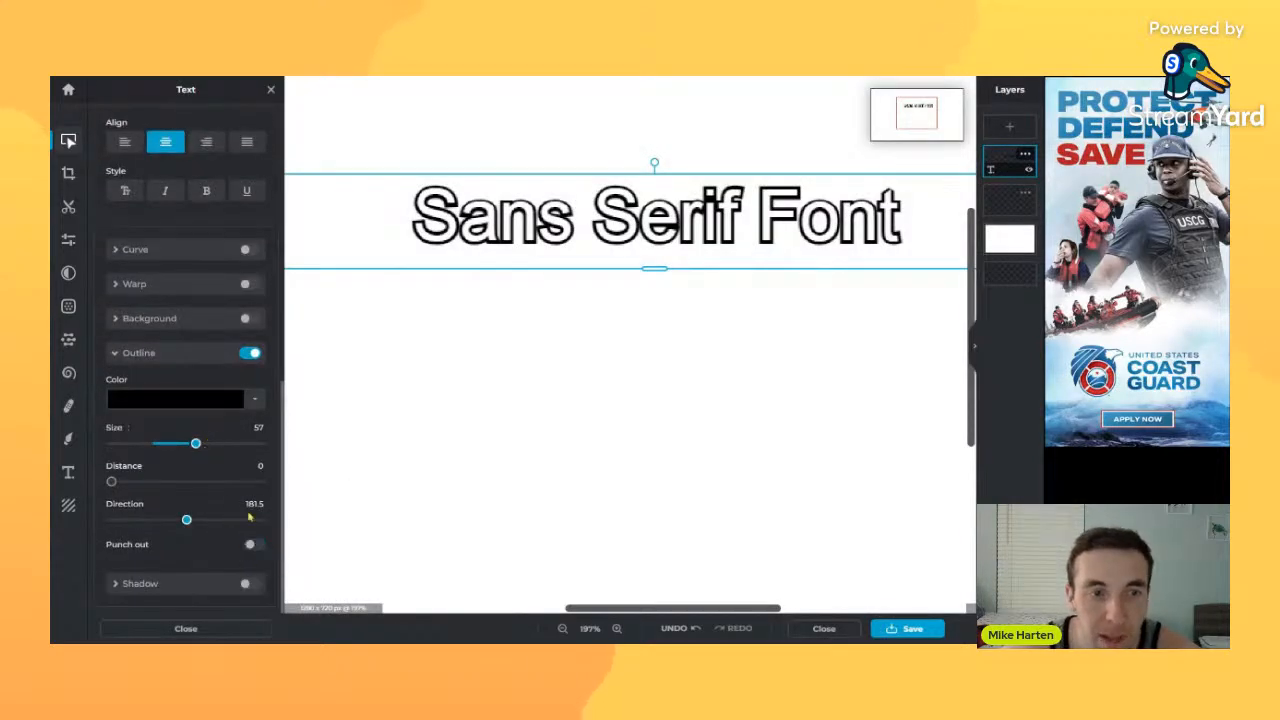
- Turn off the text's outline, turn on its shadow and inspect the shadow up close
click(139, 352)
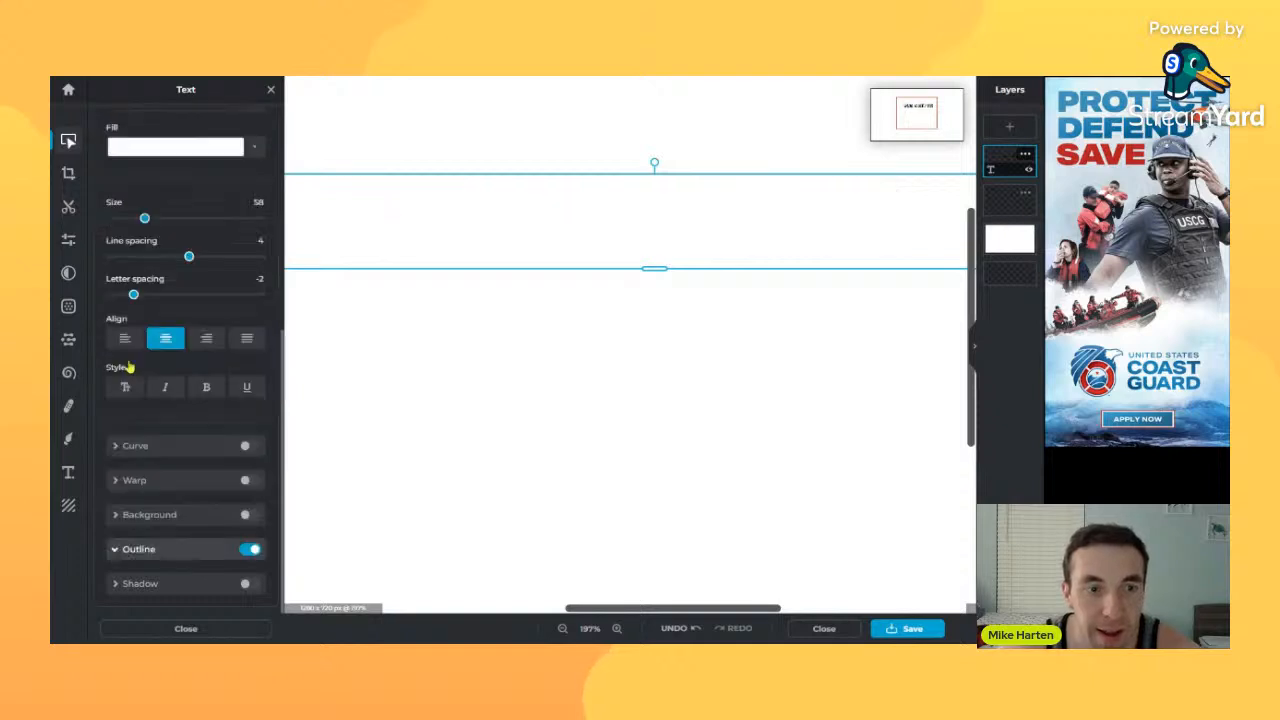
click(135, 583)
scroll(140, 530, down, 1)
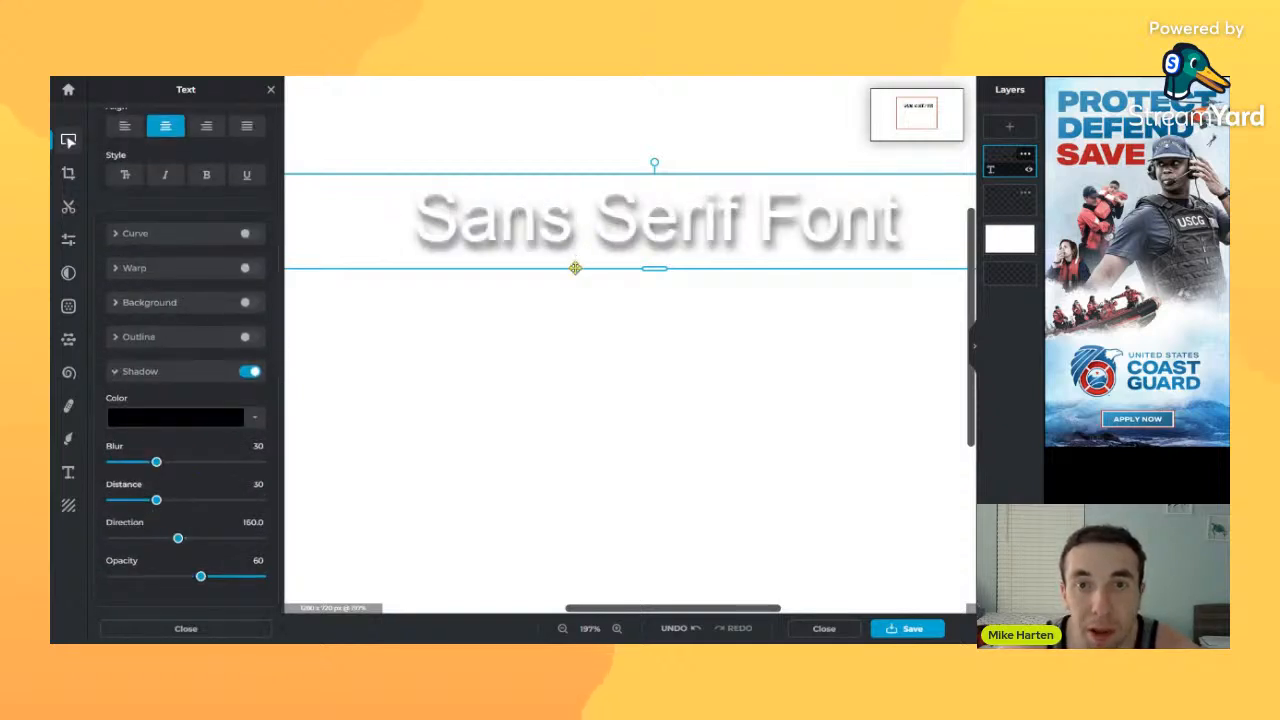
scroll(758, 232, down, 1)
scroll(758, 232, up, 8)
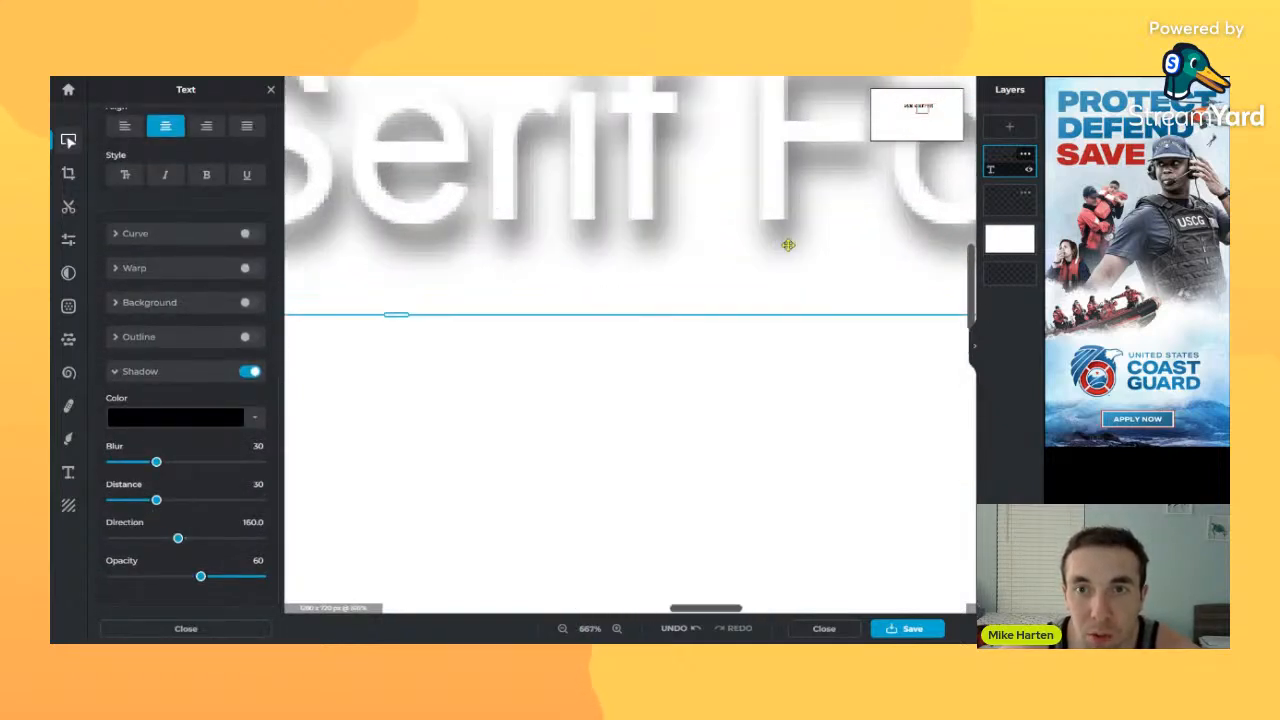
scroll(813, 262, down, 6)
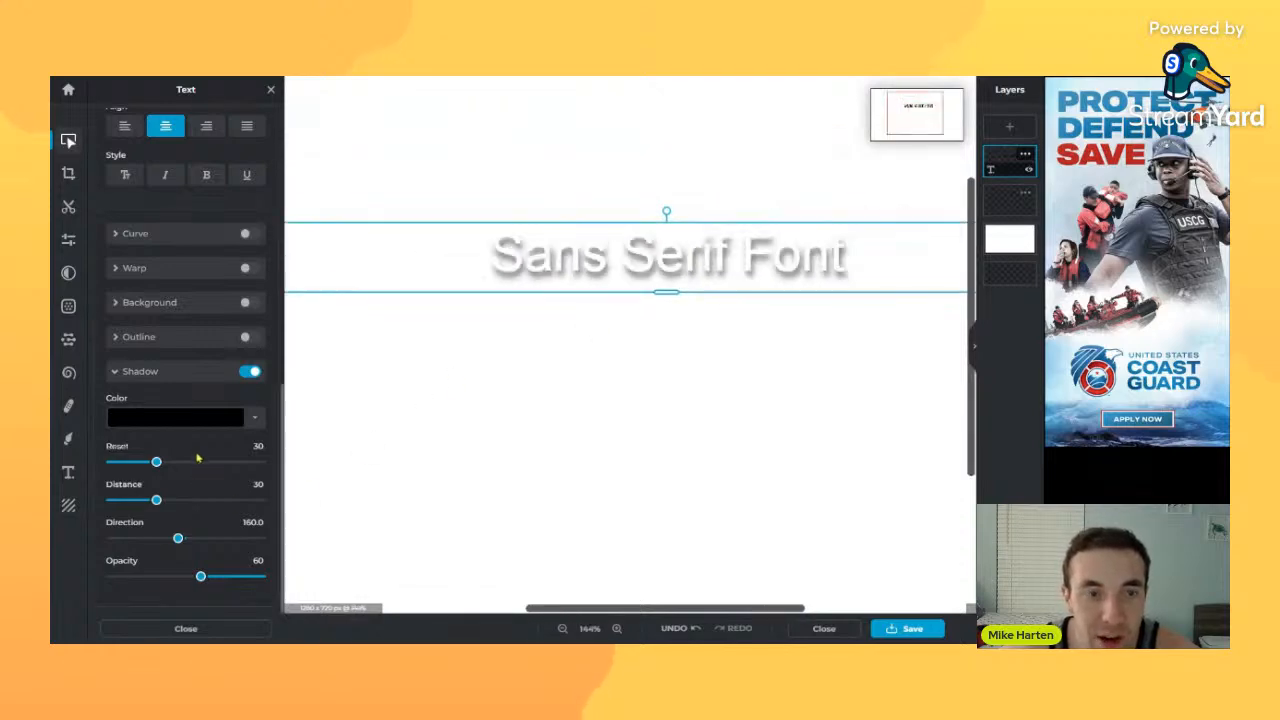
scroll(190, 450, up, 8)
scroll(185, 338, down, 8)
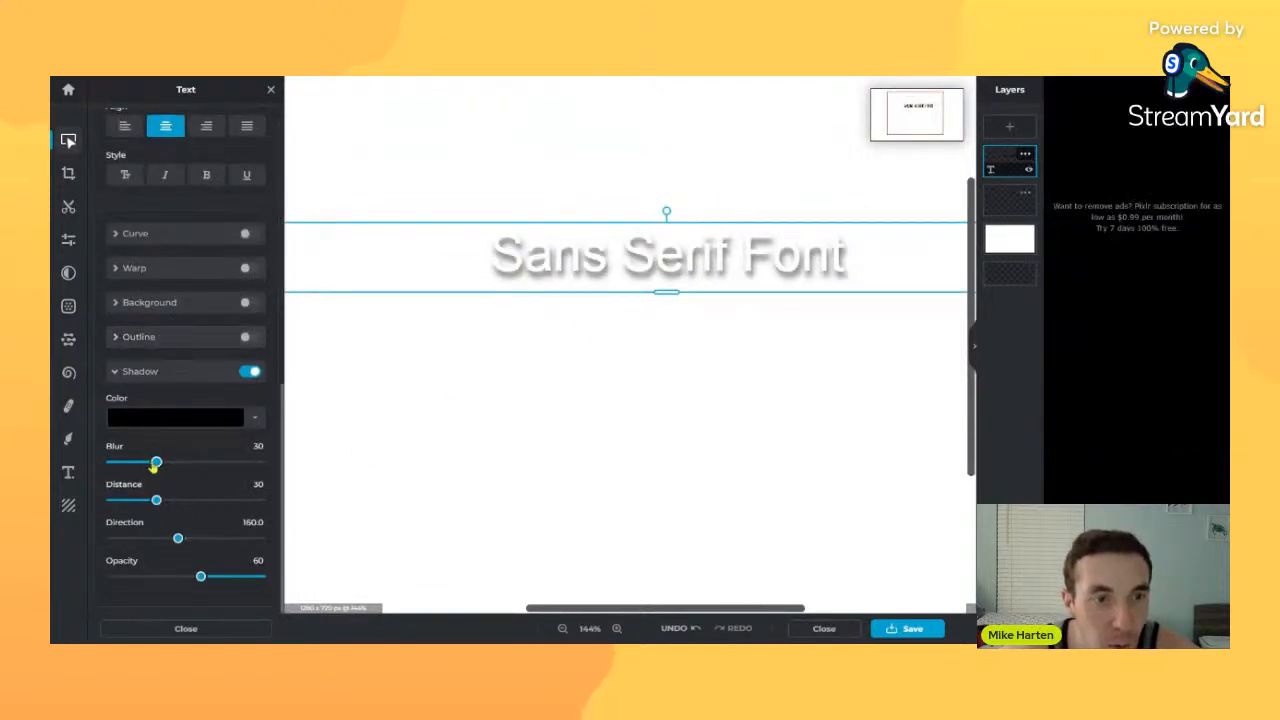
- Set the text shadow's blur to 38 and its distance to 100
drag(155, 465, 285, 503)
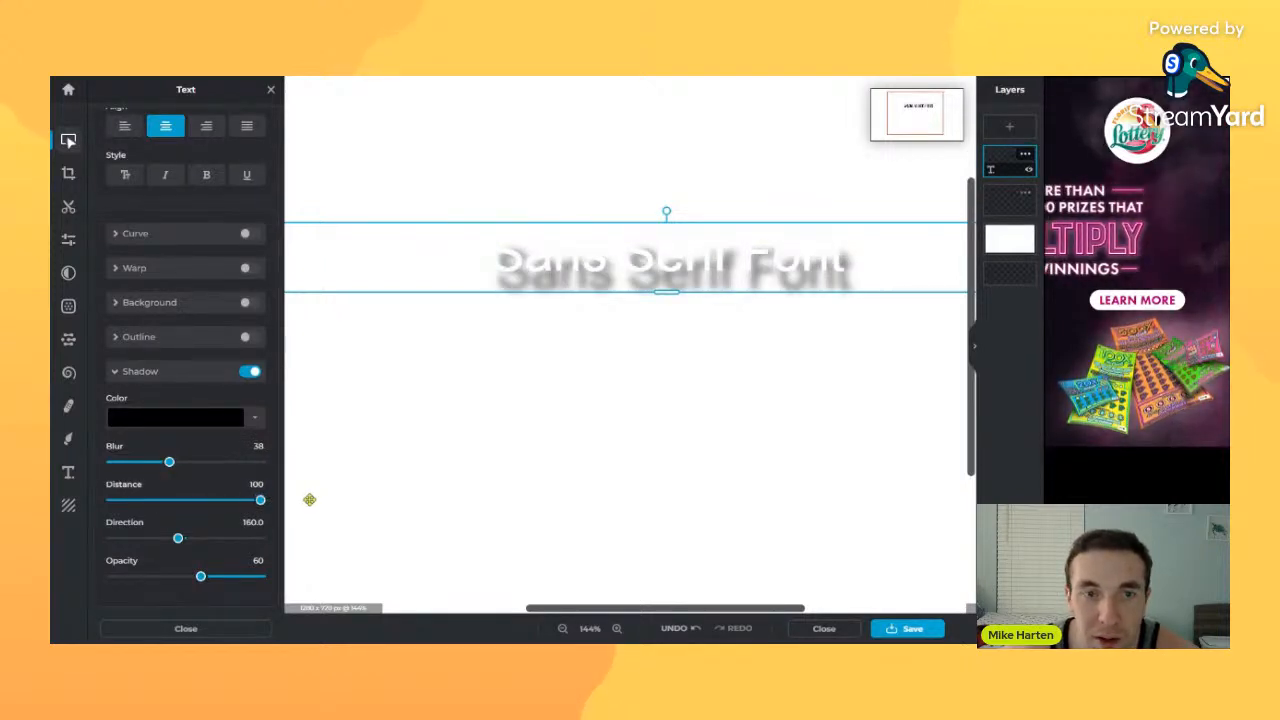
scroll(515, 328, up, 4)
scroll(569, 251, down, 2)
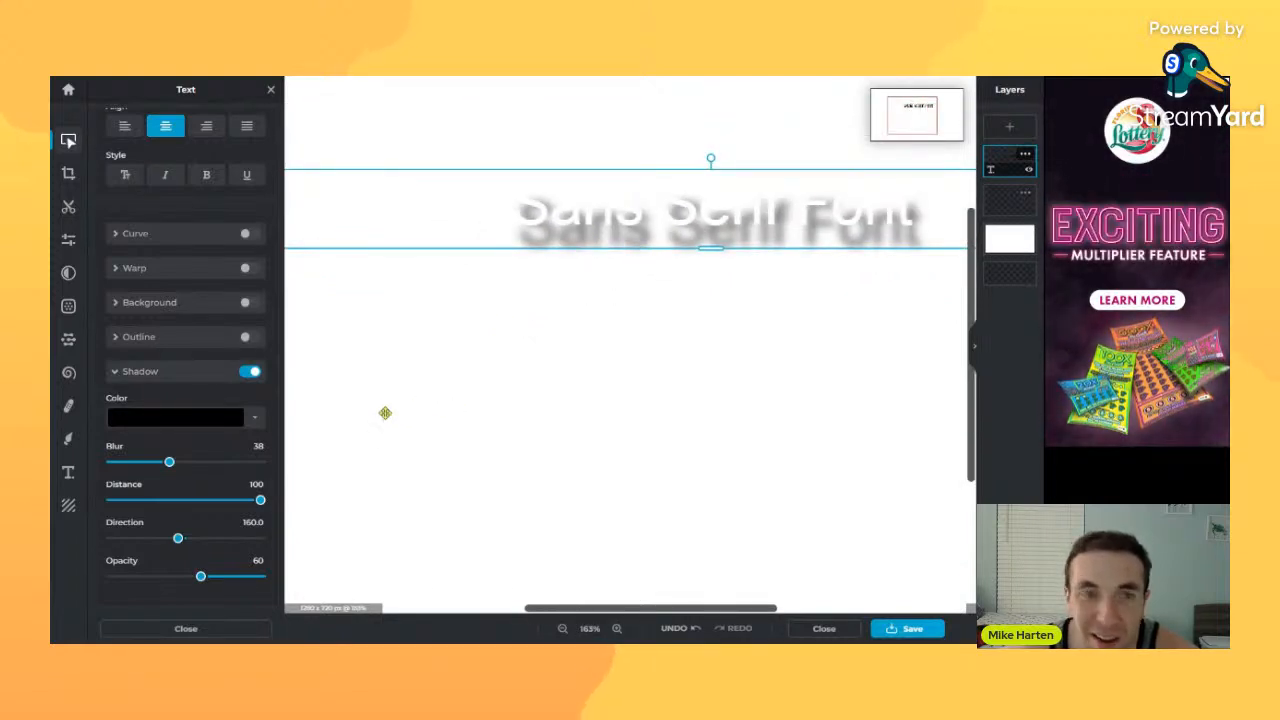
- Set the text shadow's distance to 52, direction to 117.5 and opacity to 76
drag(258, 500, 109, 500)
drag(228, 540, 178, 538)
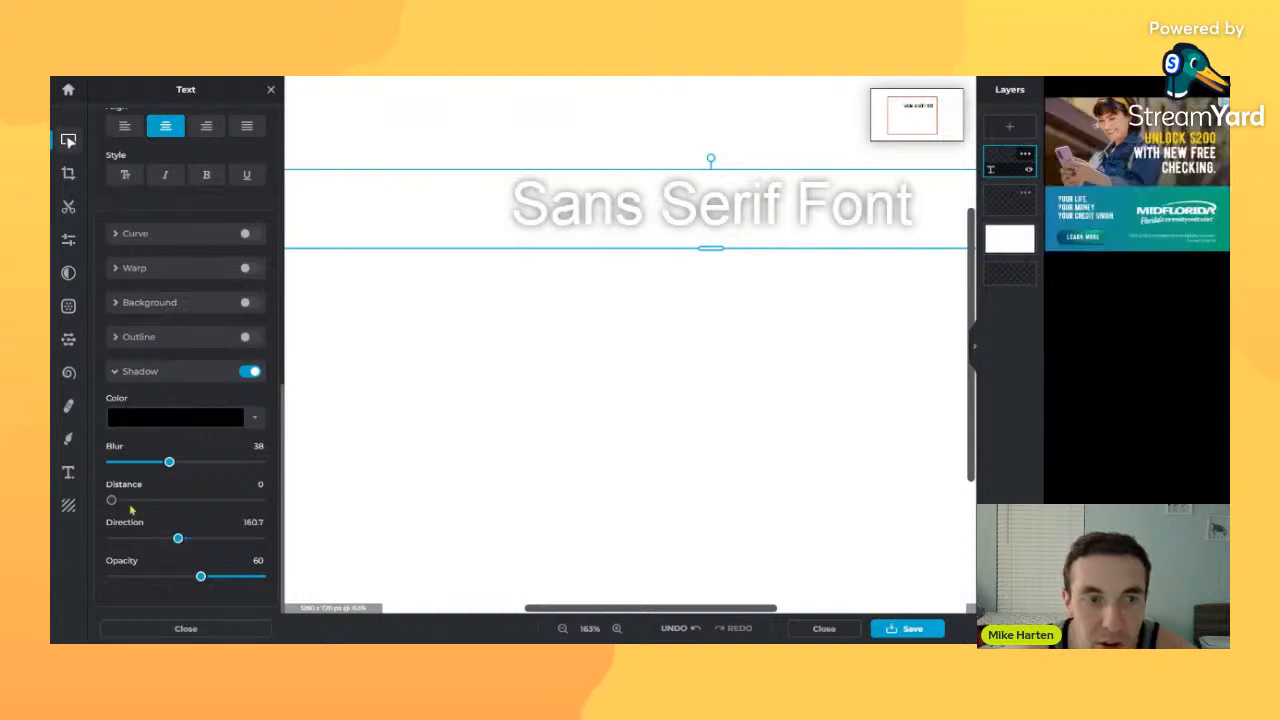
drag(130, 503, 190, 500)
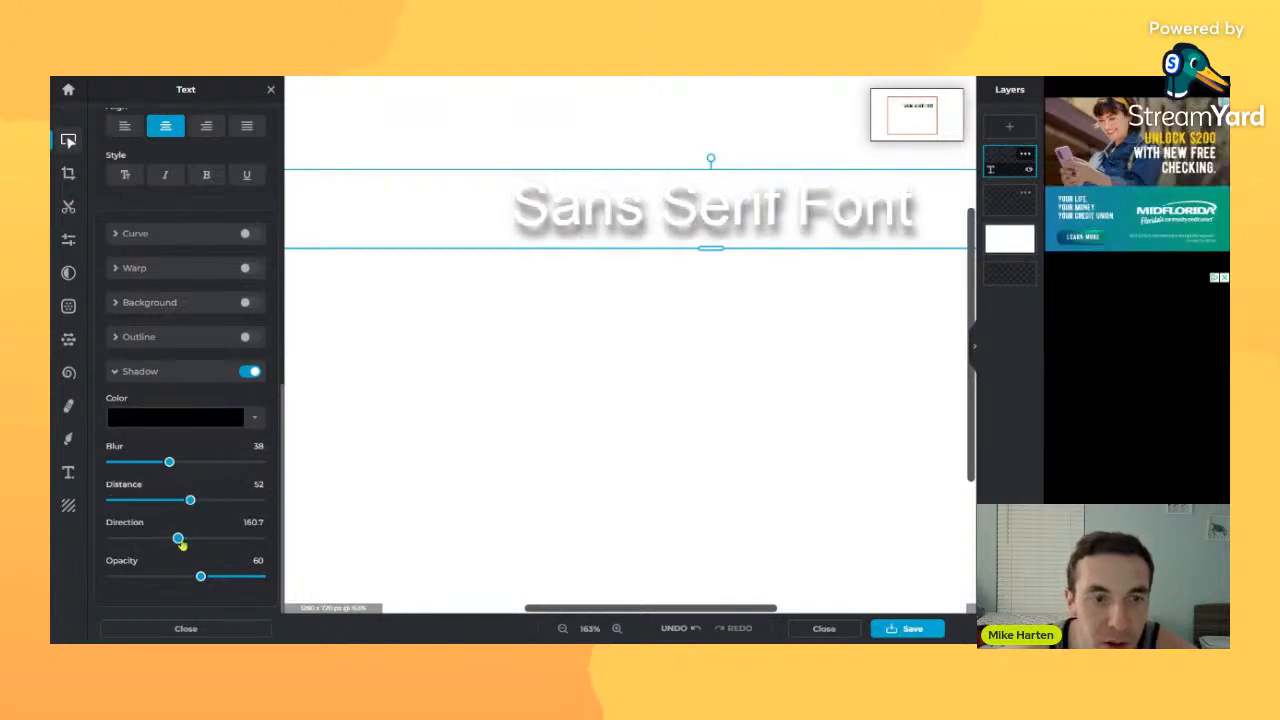
mouse_move(180, 543)
mouse_down()
mouse_move(109, 540)
mouse_move(259, 540)
mouse_move(114, 537)
mouse_move(206, 535)
mouse_move(160, 538)
mouse_up()
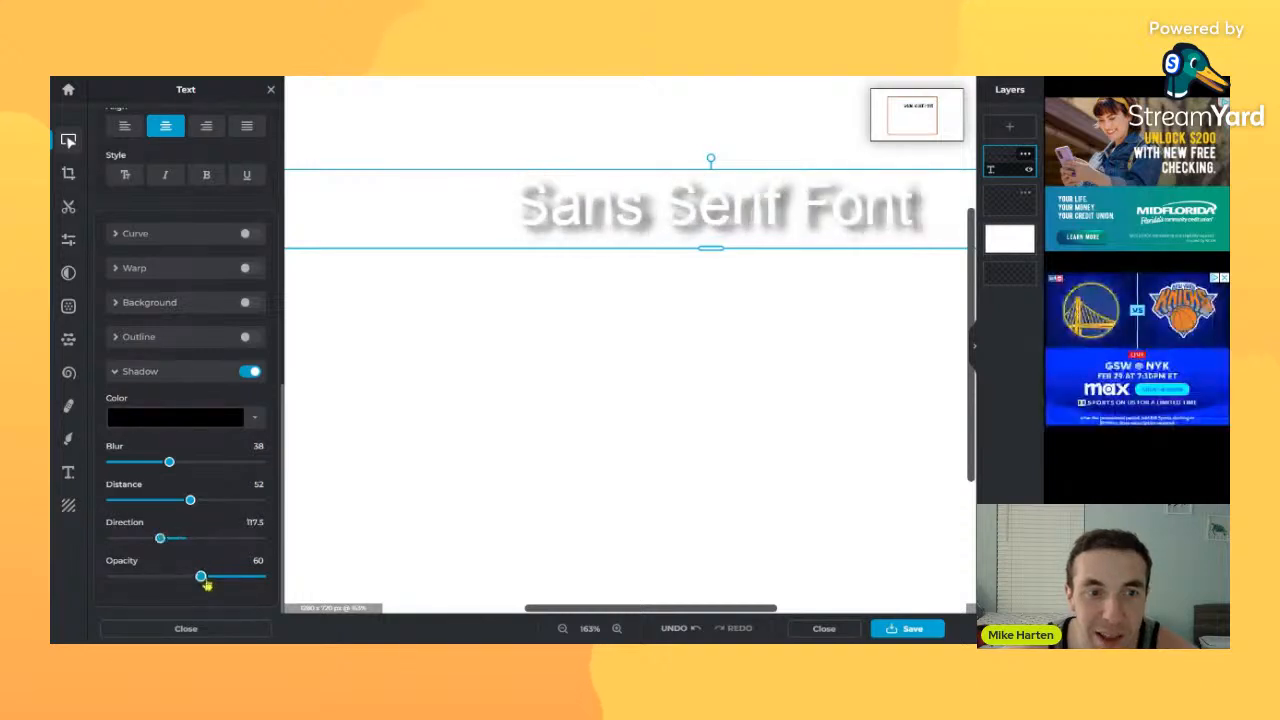
mouse_move(205, 584)
mouse_down()
mouse_move(248, 580)
mouse_move(112, 578)
mouse_move(240, 578)
mouse_move(227, 578)
mouse_up()
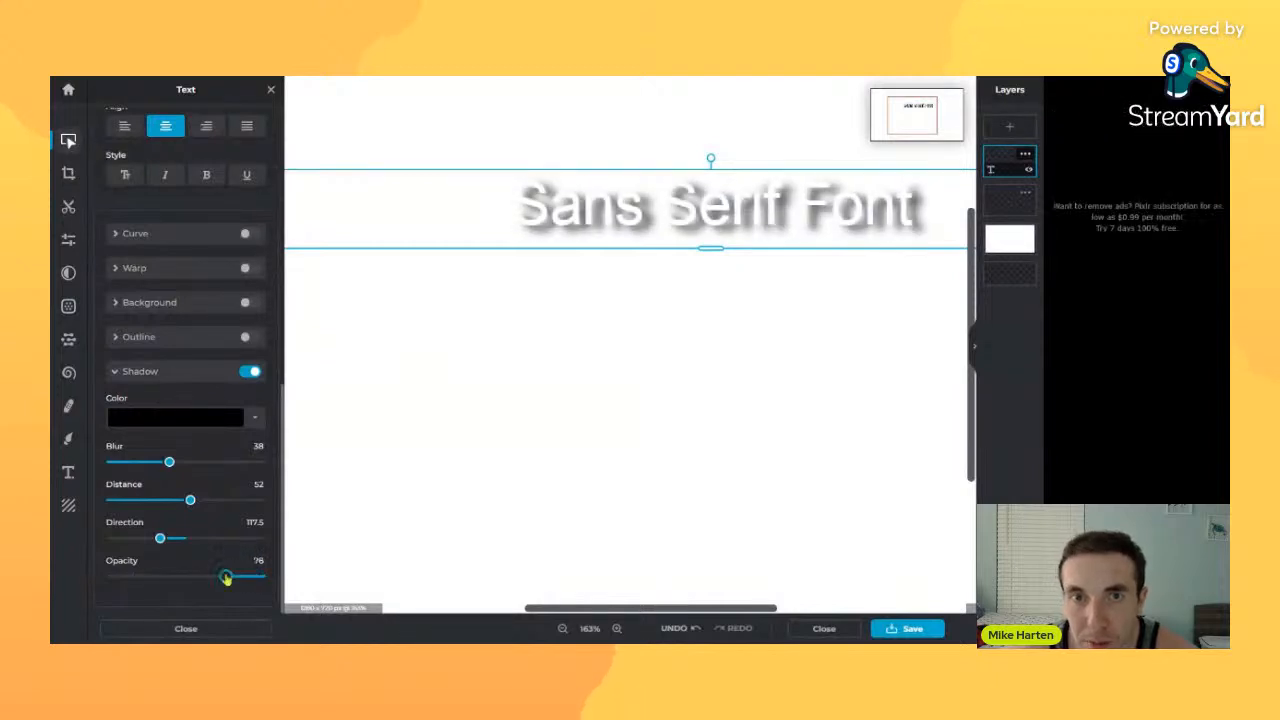
mouse_move(168, 465)
mouse_down()
mouse_move(254, 462)
mouse_move(90, 485)
mouse_move(246, 490)
mouse_move(168, 490)
mouse_up()
- Move the shadowed "Sans Serif Font" text to X 114, Y 220
scroll(168, 491, up, 8)
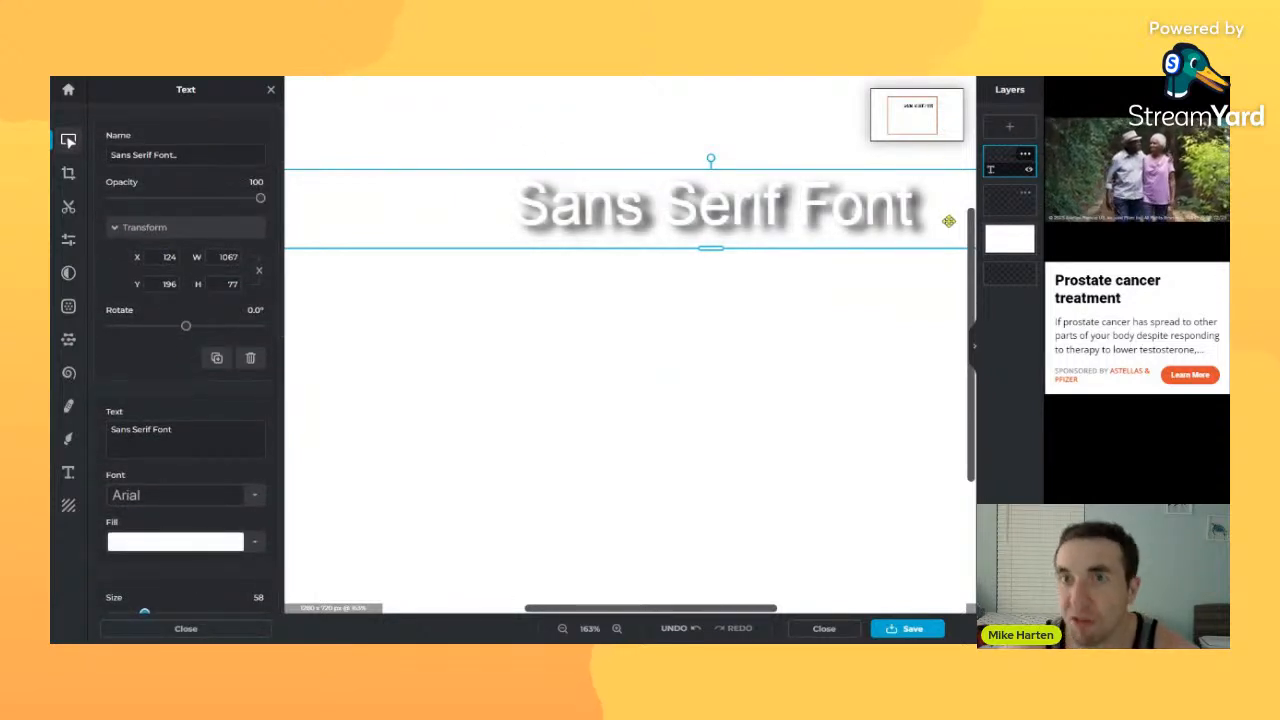
scroll(806, 286, down, 5)
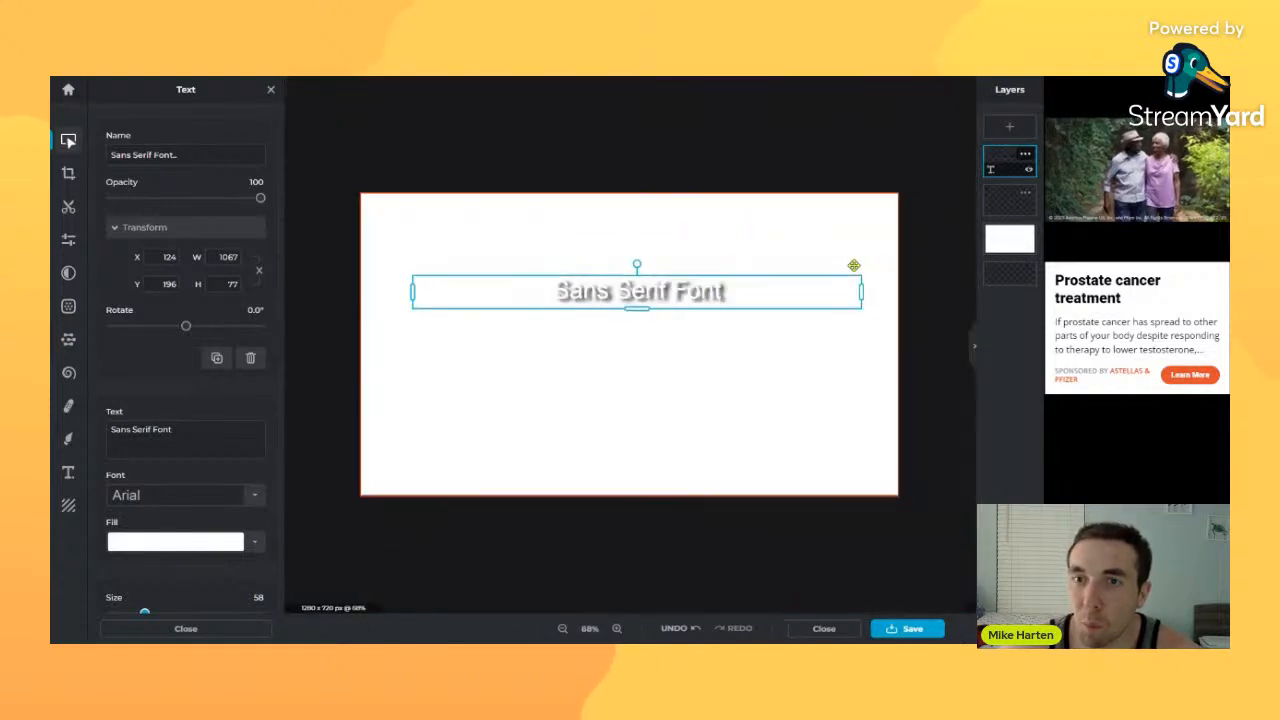
scroll(692, 273, up, 2)
click(783, 345)
click(706, 273)
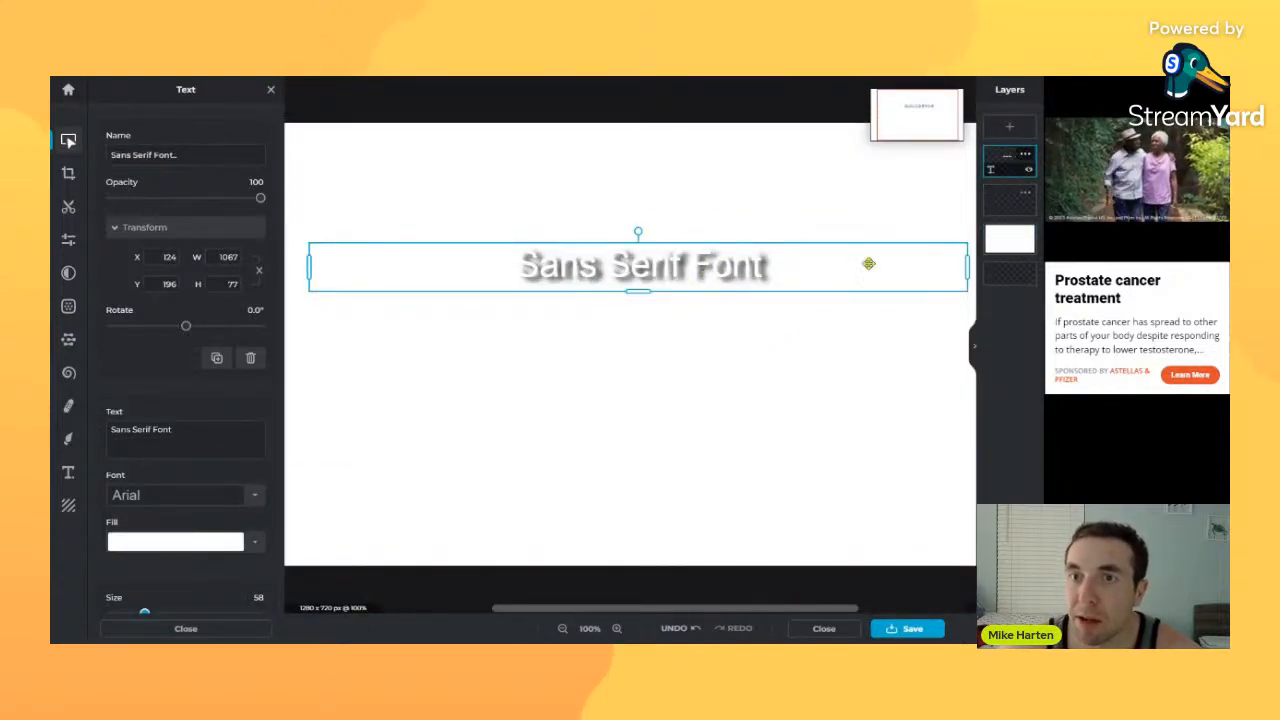
click(708, 282)
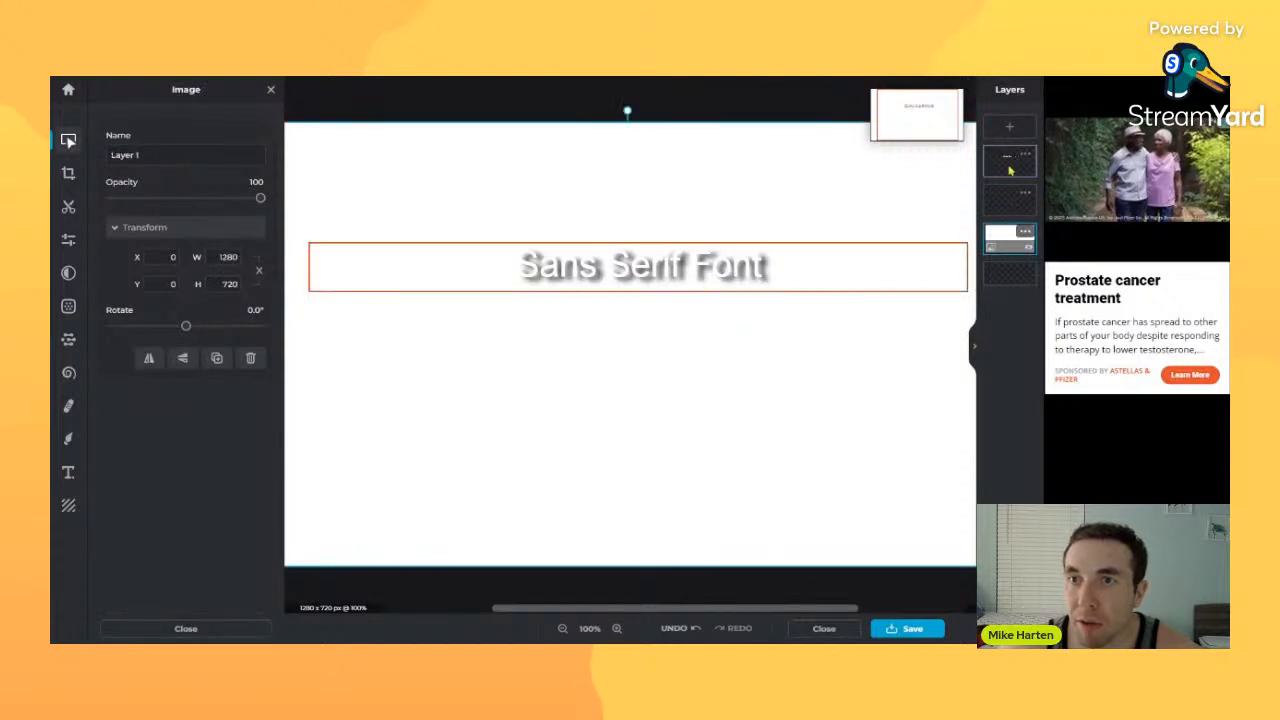
click(708, 275)
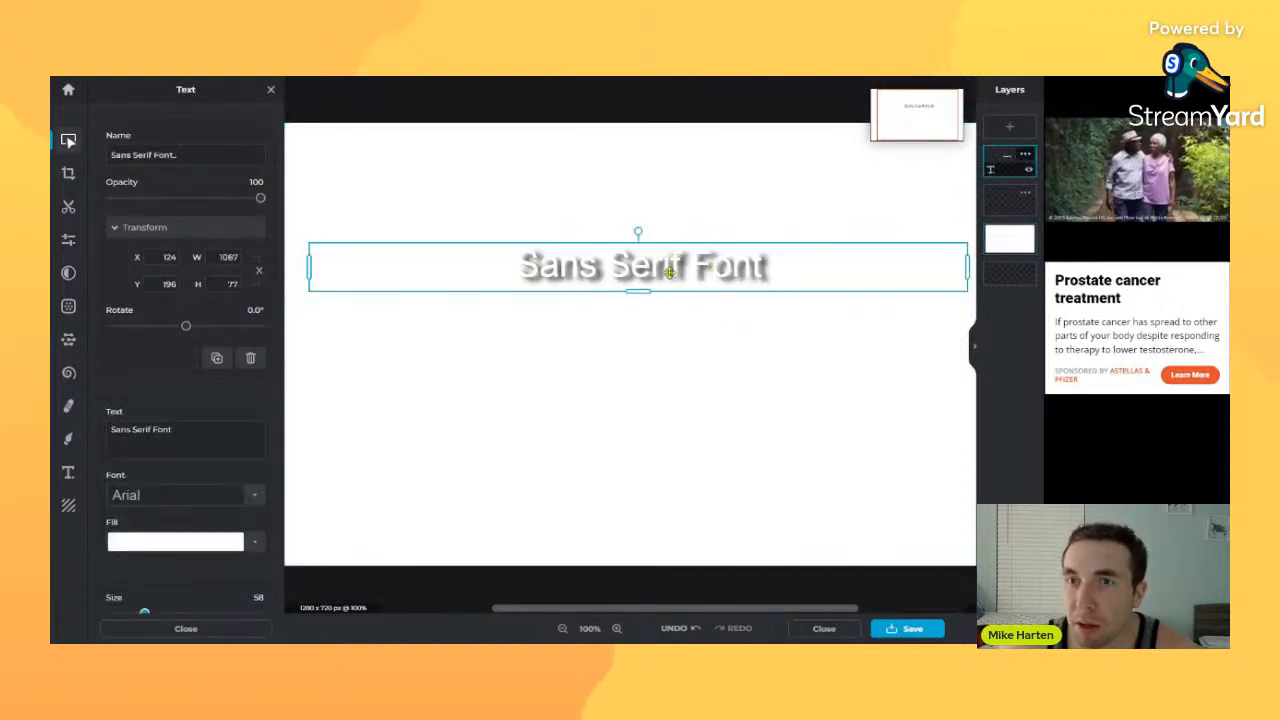
drag(670, 272, 664, 287)
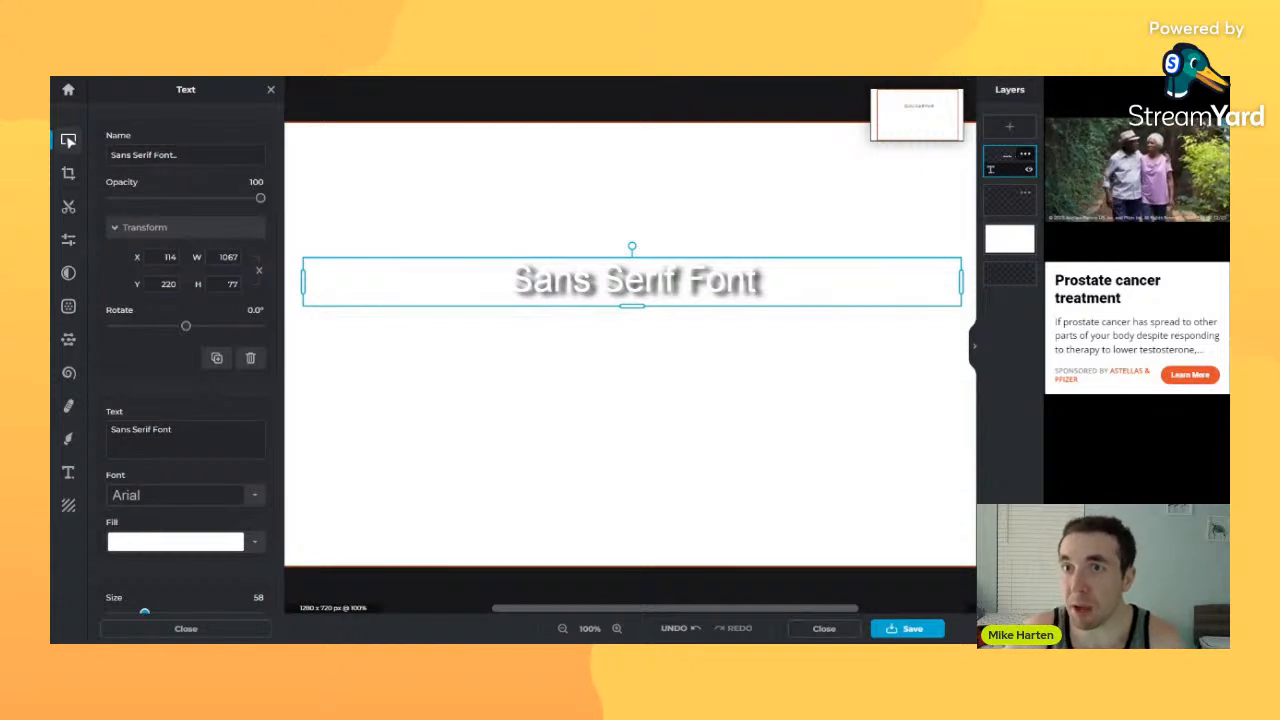
- Toggle the "Sans Serif Font" text layer's visibility off and back on
click(1029, 172)
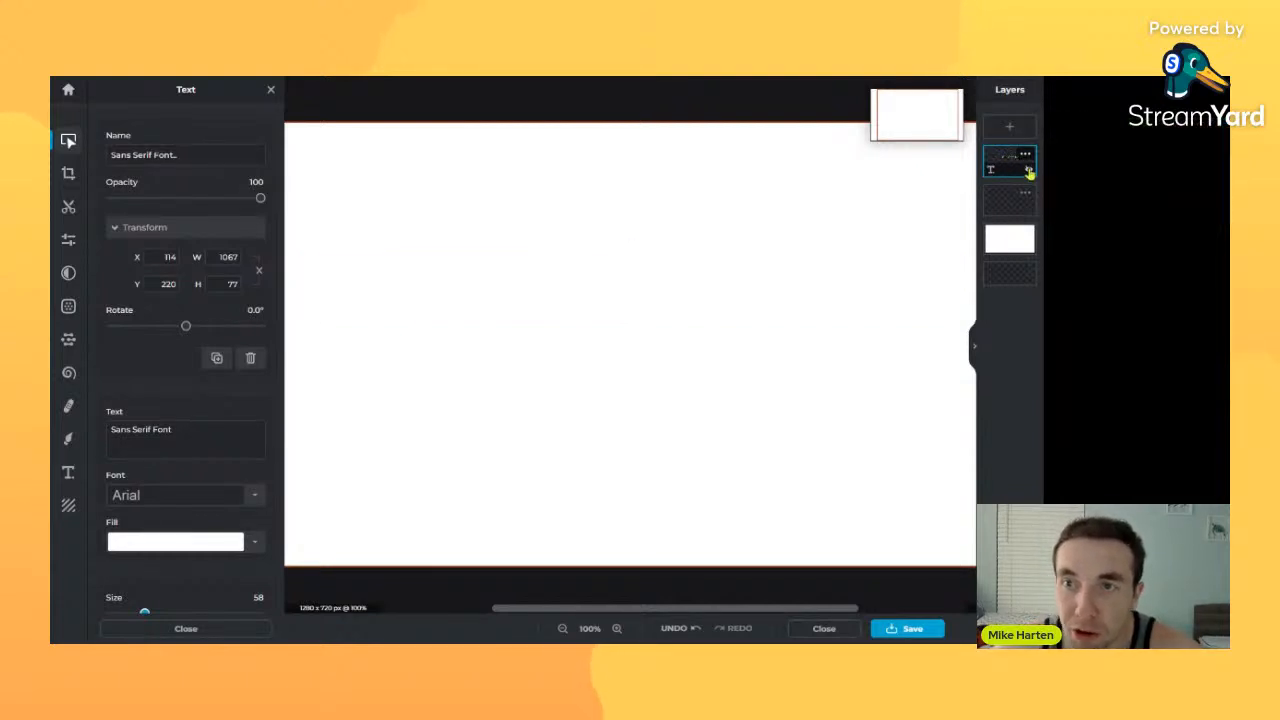
click(1029, 172)
click(1029, 172)
click(1029, 172)
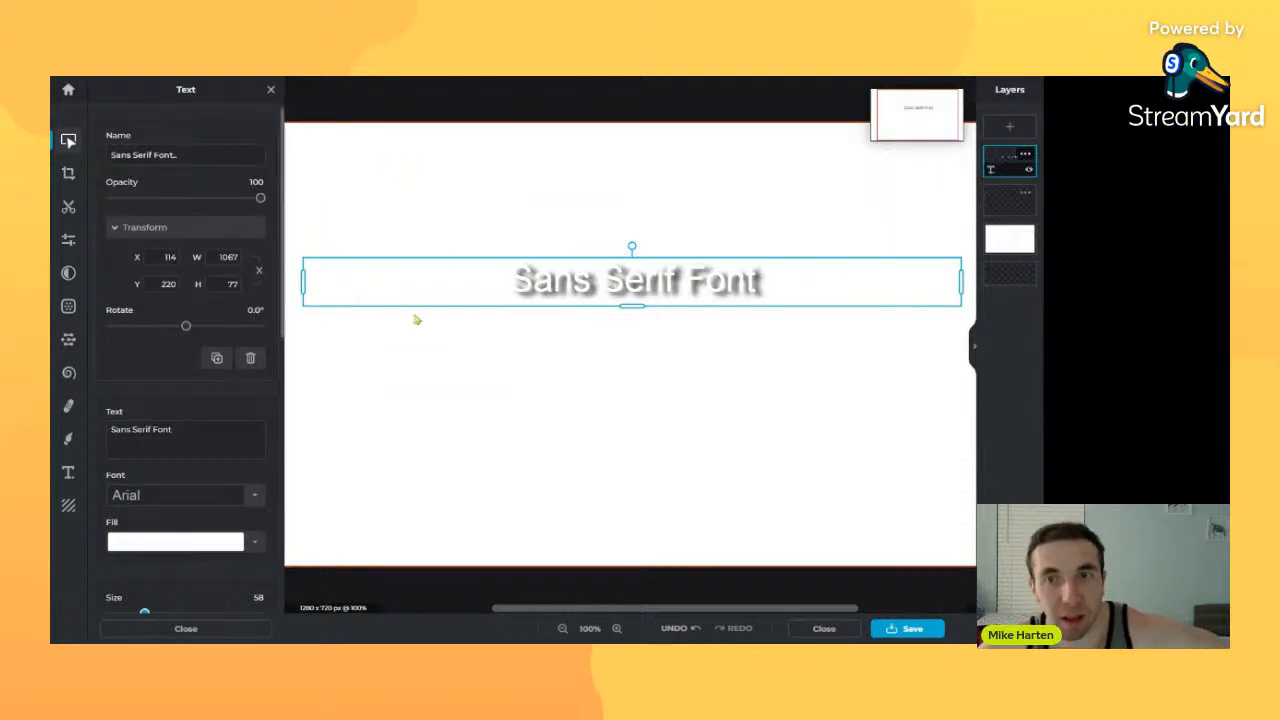
- Add a dark rectangle shape layer directly above the white Layer 1
click(647, 391)
click(998, 131)
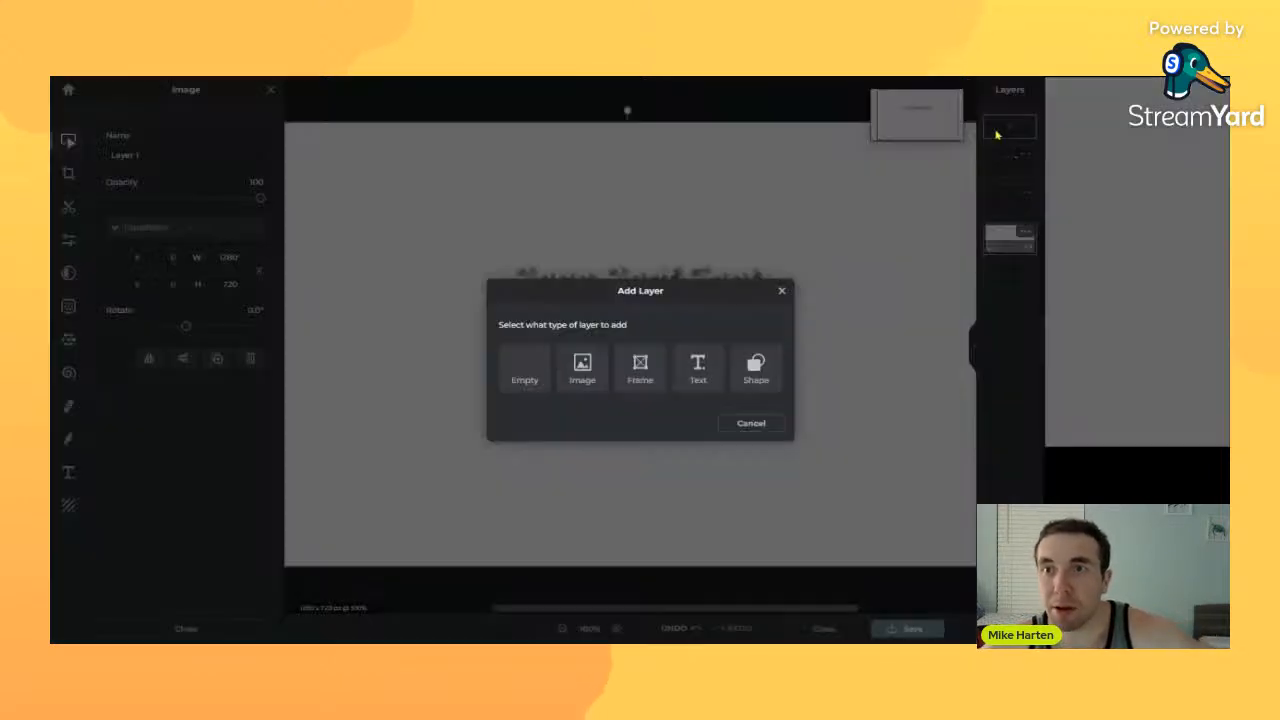
click(757, 368)
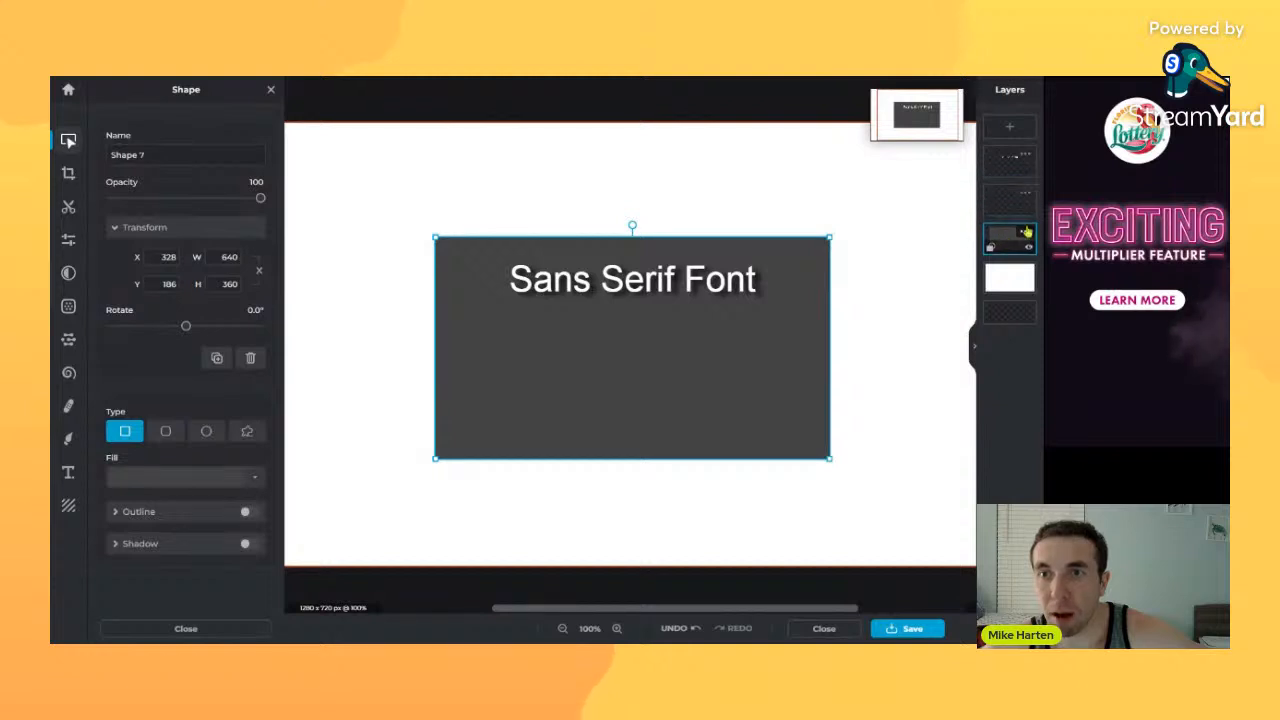
click(903, 331)
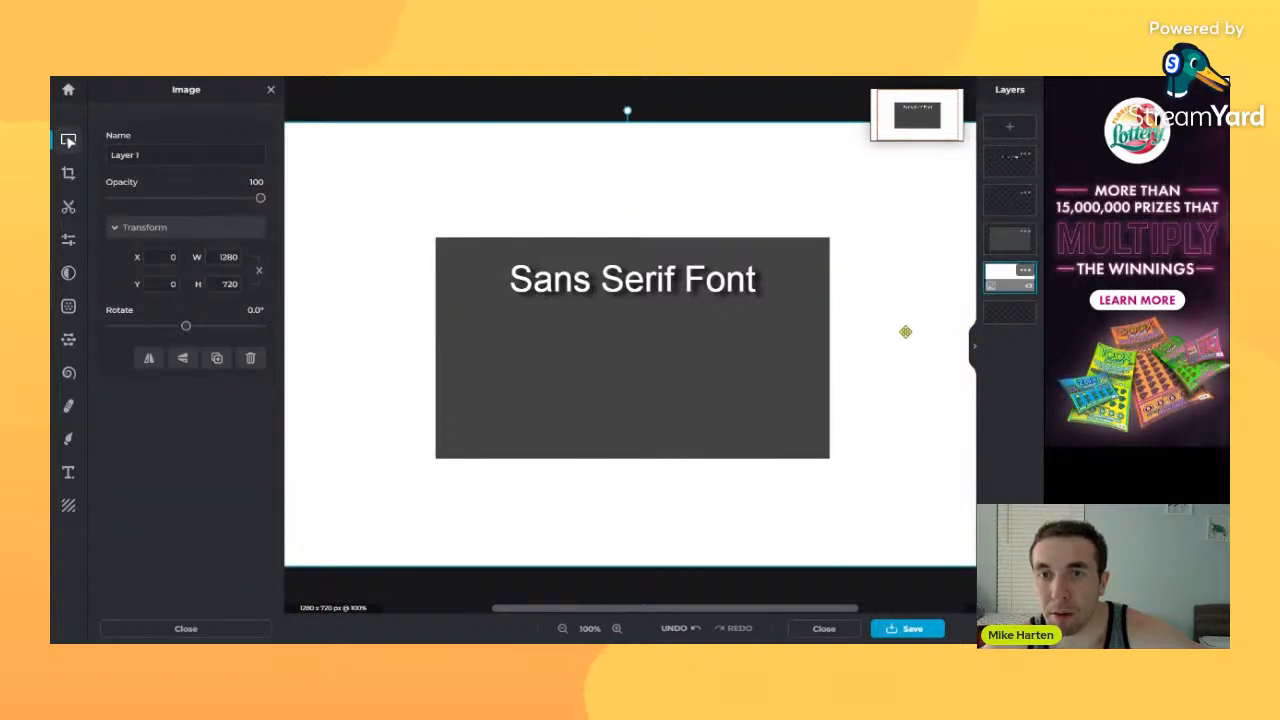
- Reorder the rectangle layer above the "Sans Serif Font" text layer and move the rectangle to X 313, Y 129
click(713, 290)
click(749, 357)
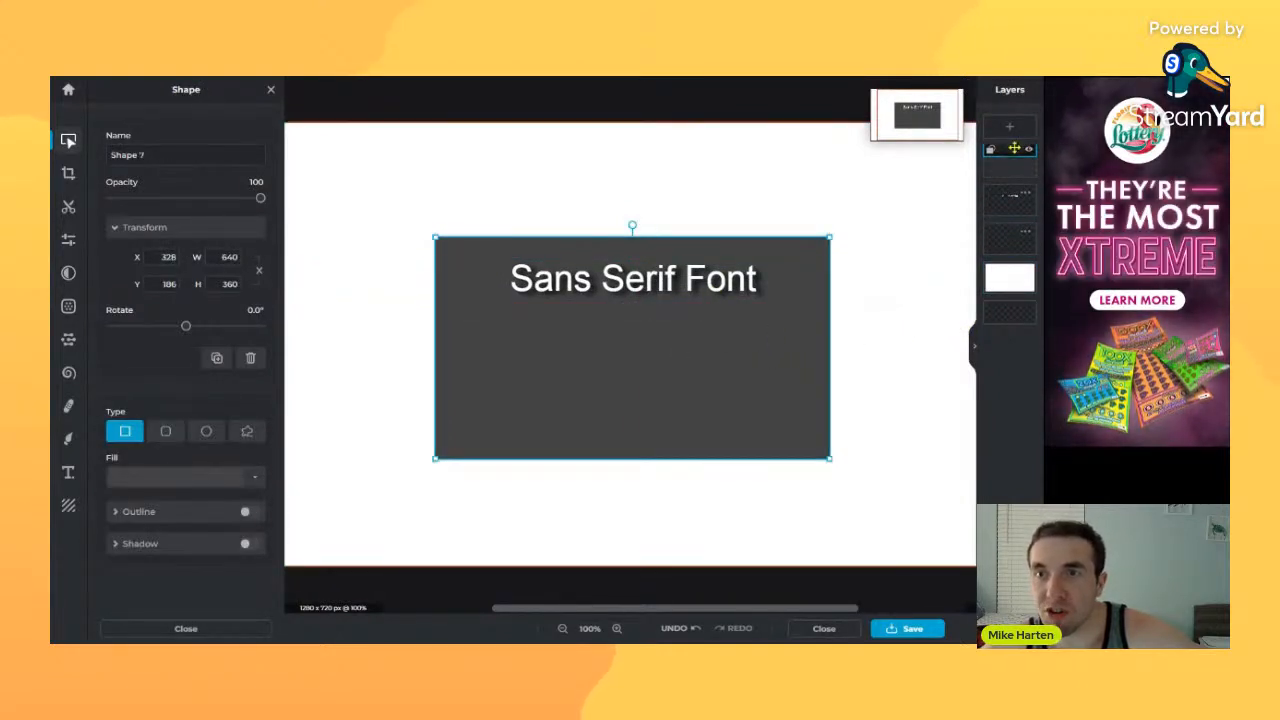
drag(1014, 148, 1013, 150)
drag(683, 386, 673, 350)
click(851, 266)
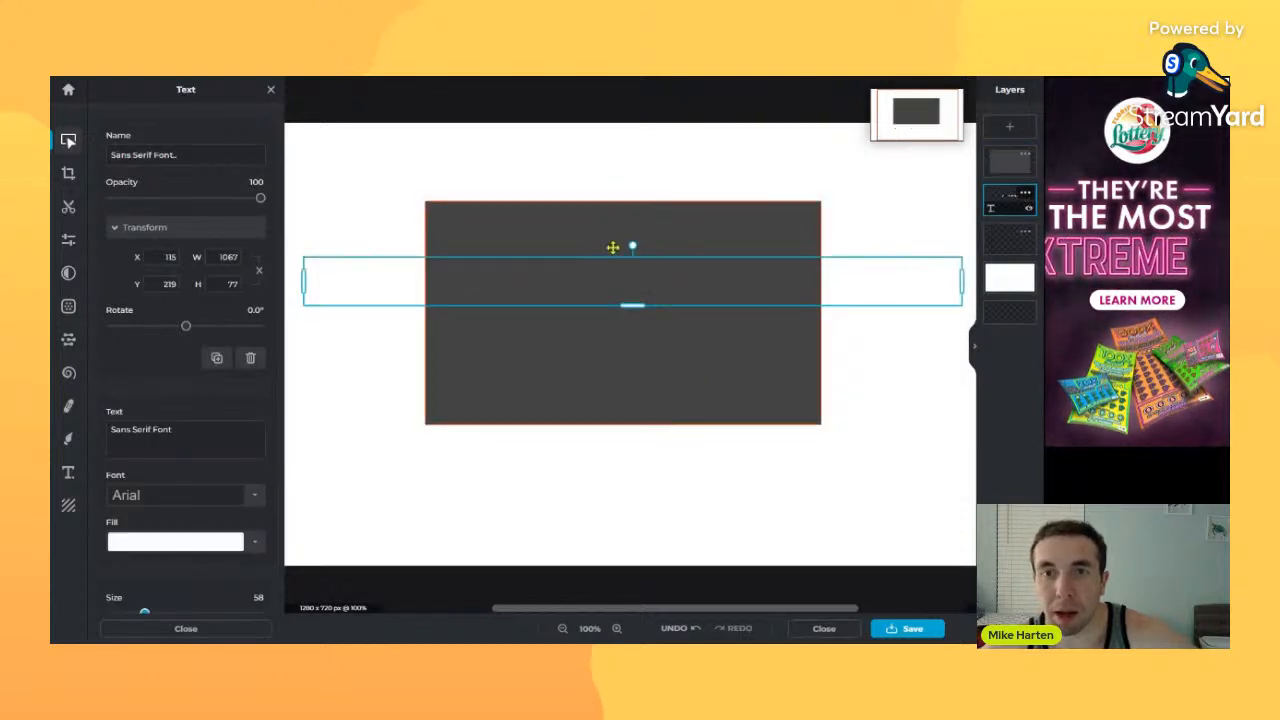
click(894, 391)
click(596, 381)
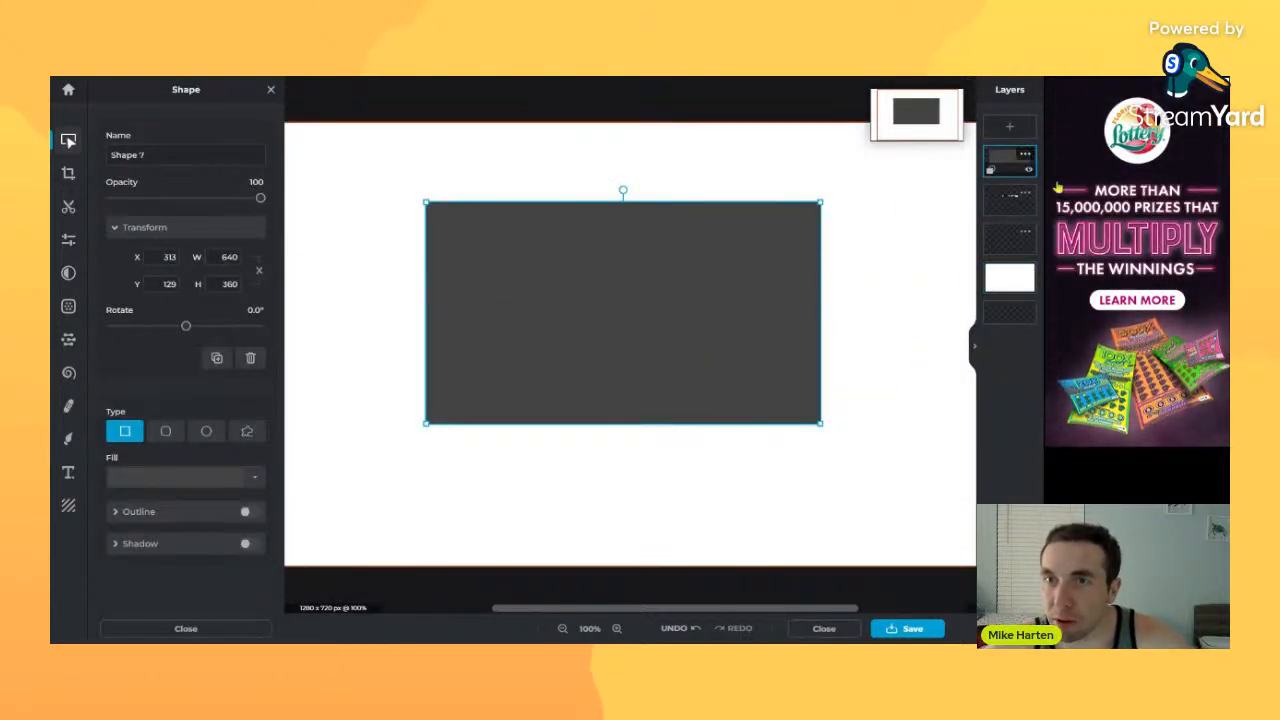
- Toggle the rectangle layer's visibility, leave it hidden, and move the "Sans Serif Font" text to X 82, Y 530
click(1029, 170)
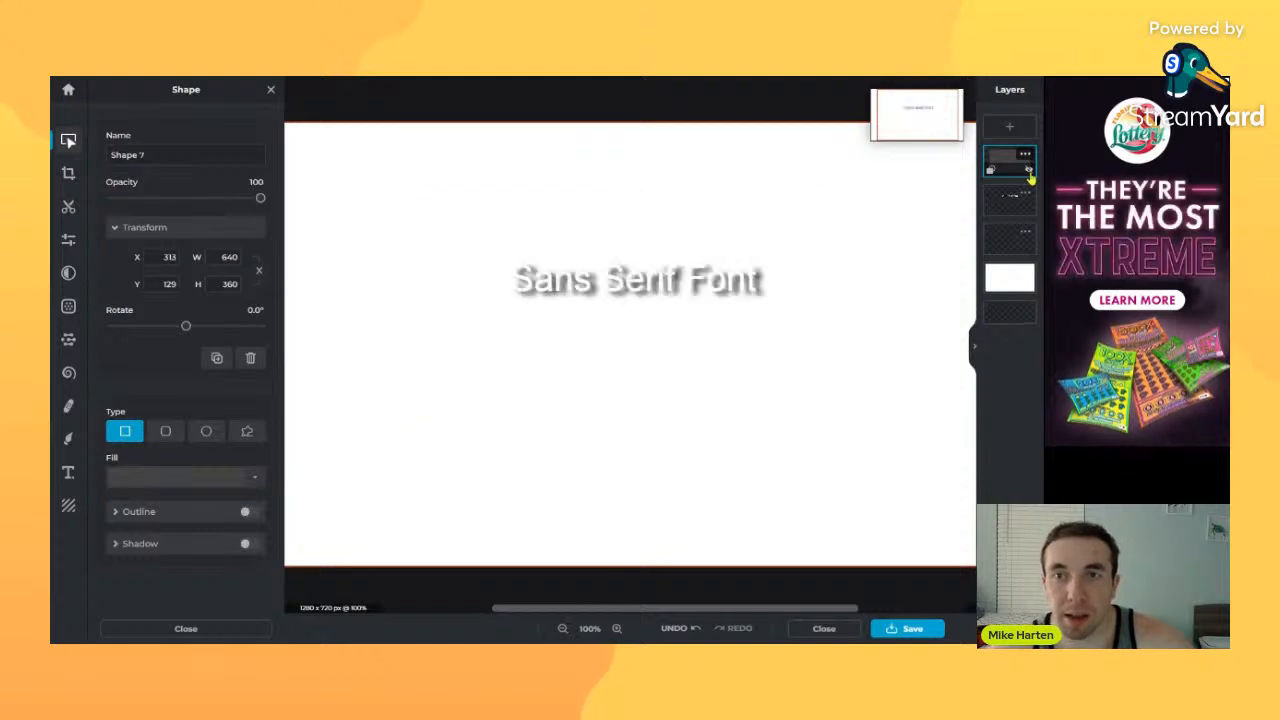
click(1030, 171)
click(1030, 172)
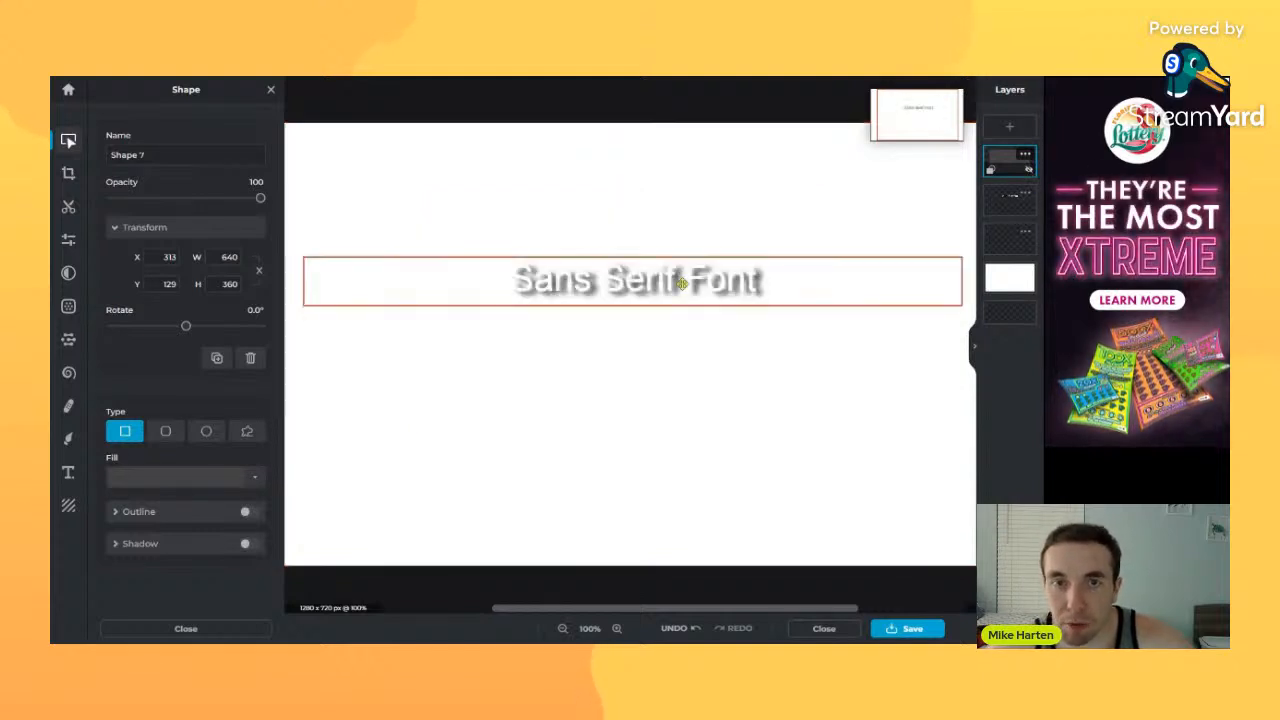
click(1030, 172)
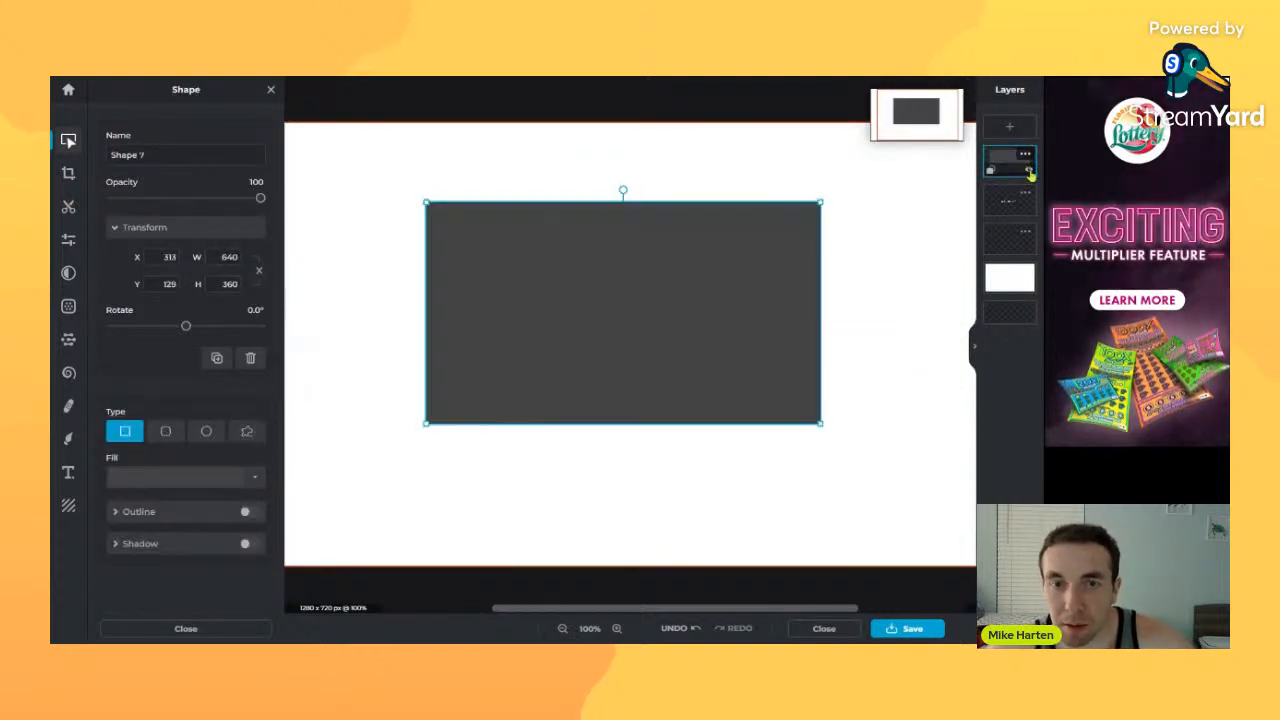
click(1030, 172)
click(634, 376)
drag(634, 376, 649, 473)
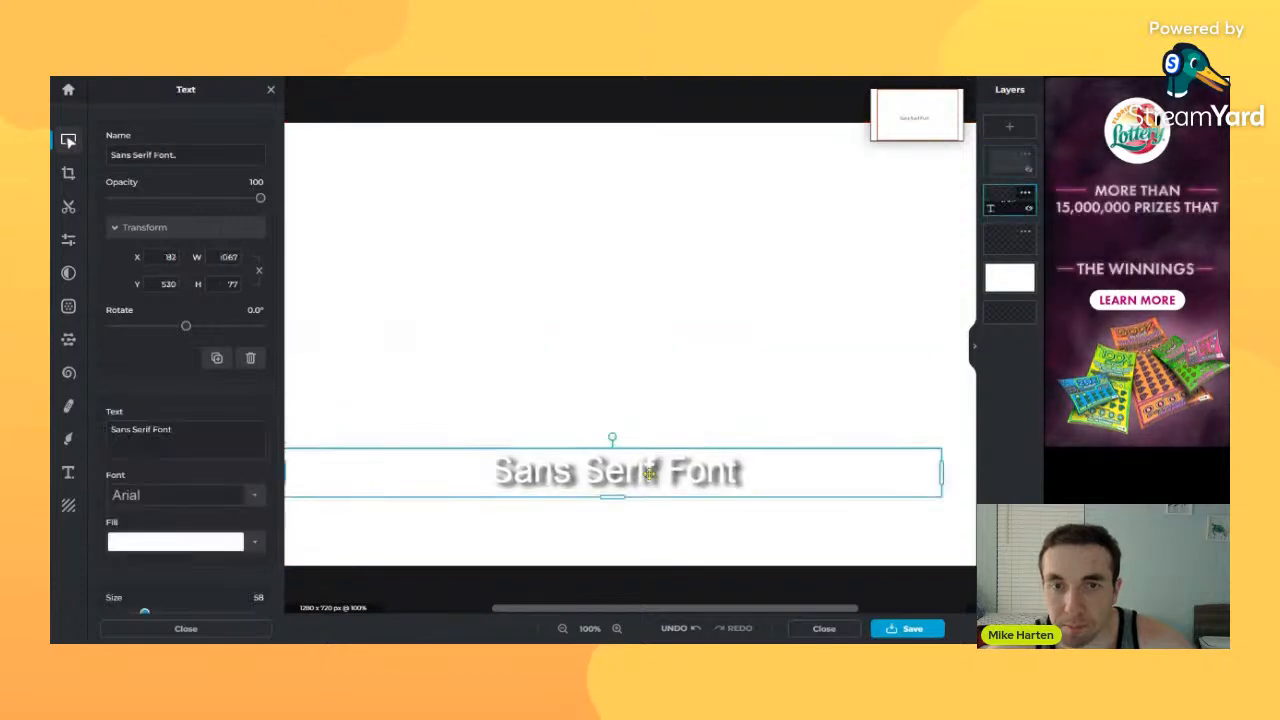
- Show the rectangle layer again and reorder it directly beneath the "Sans Serif Font" text layer
click(1029, 170)
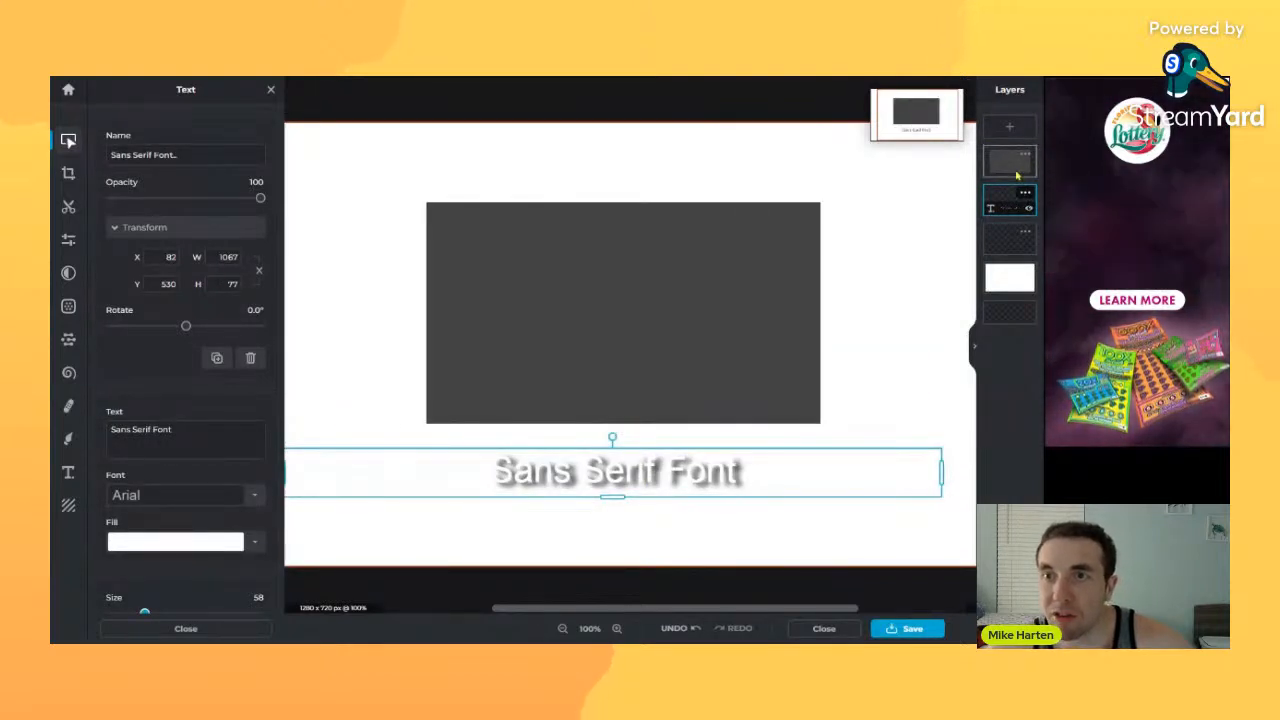
drag(1014, 174, 1013, 237)
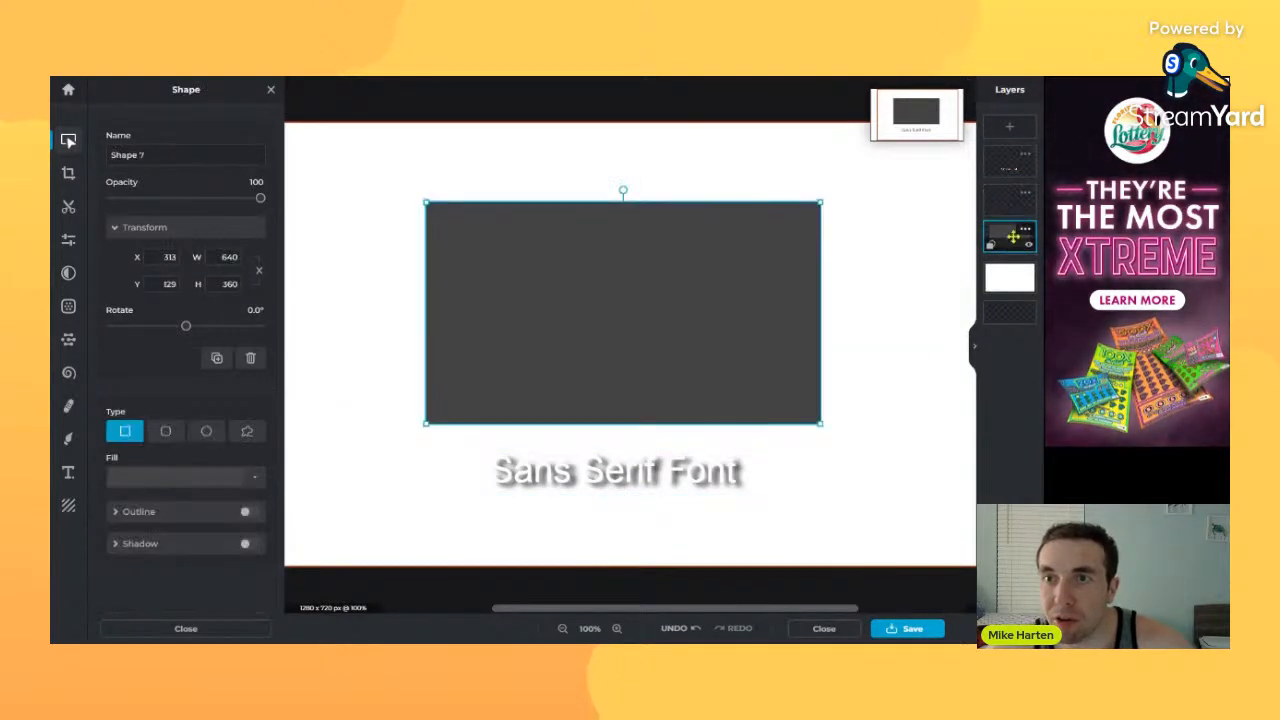
click(1010, 162)
- Delete the dark rectangle and move the "Sans Serif Font" text to X 107, Y 154
click(767, 348)
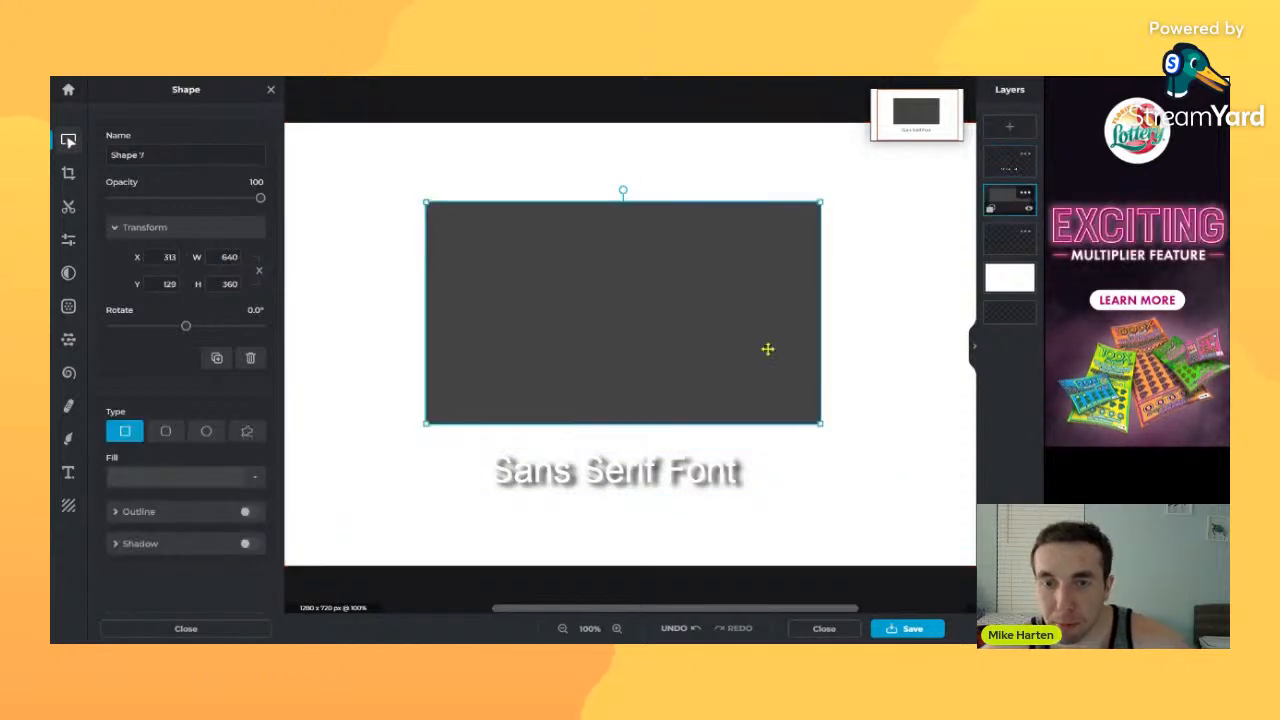
key(Delete)
drag(704, 484, 714, 253)
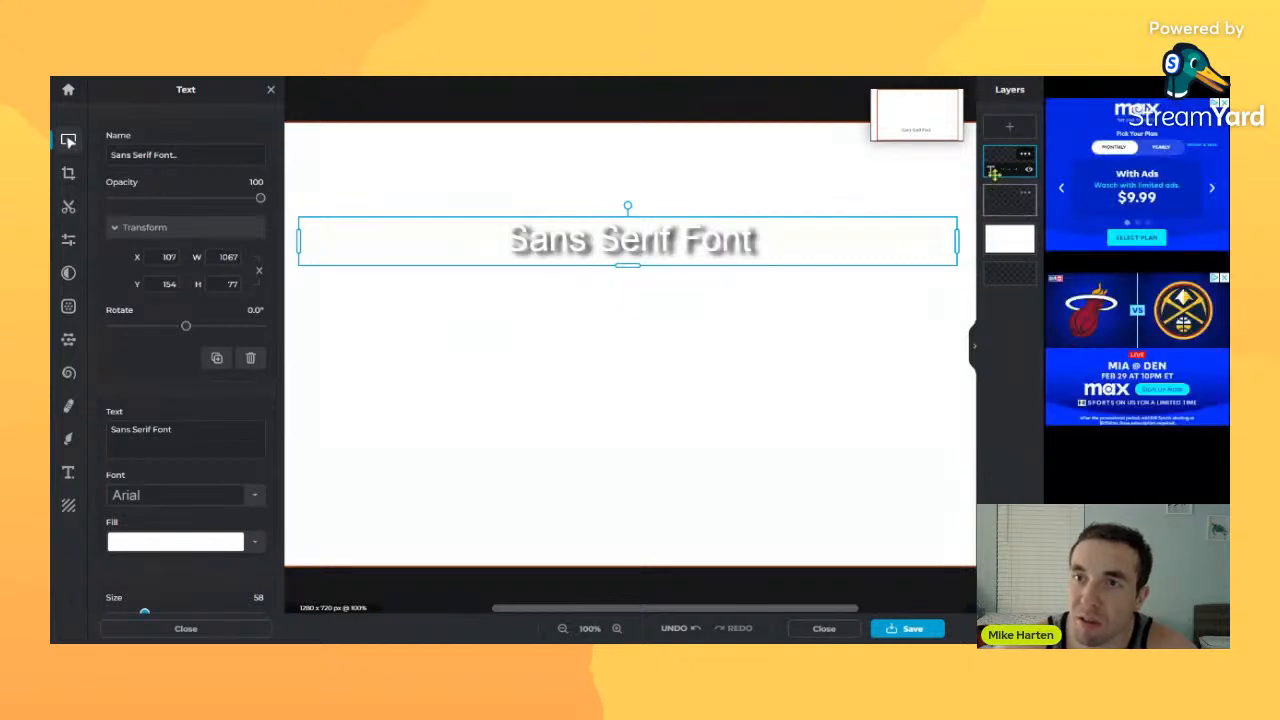
click(70, 140)
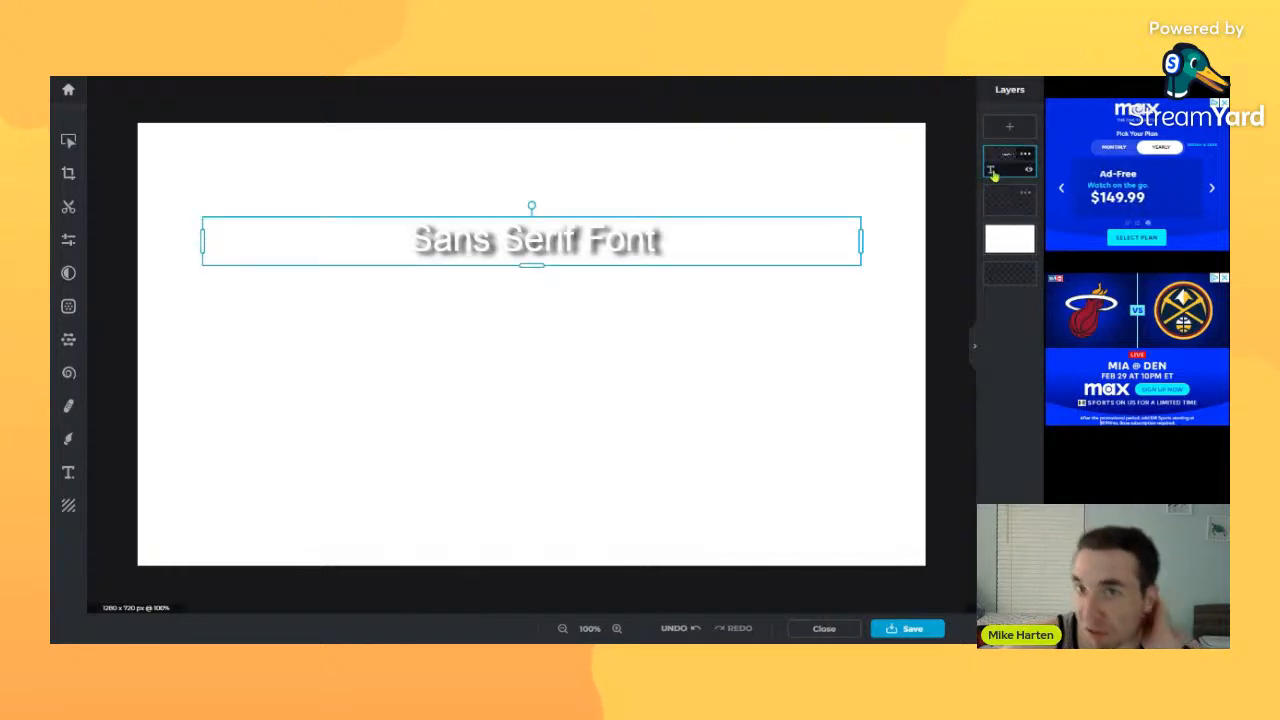
- Set the blend mode of the "Sans Serif Font" text layer to Lighter
click(1022, 204)
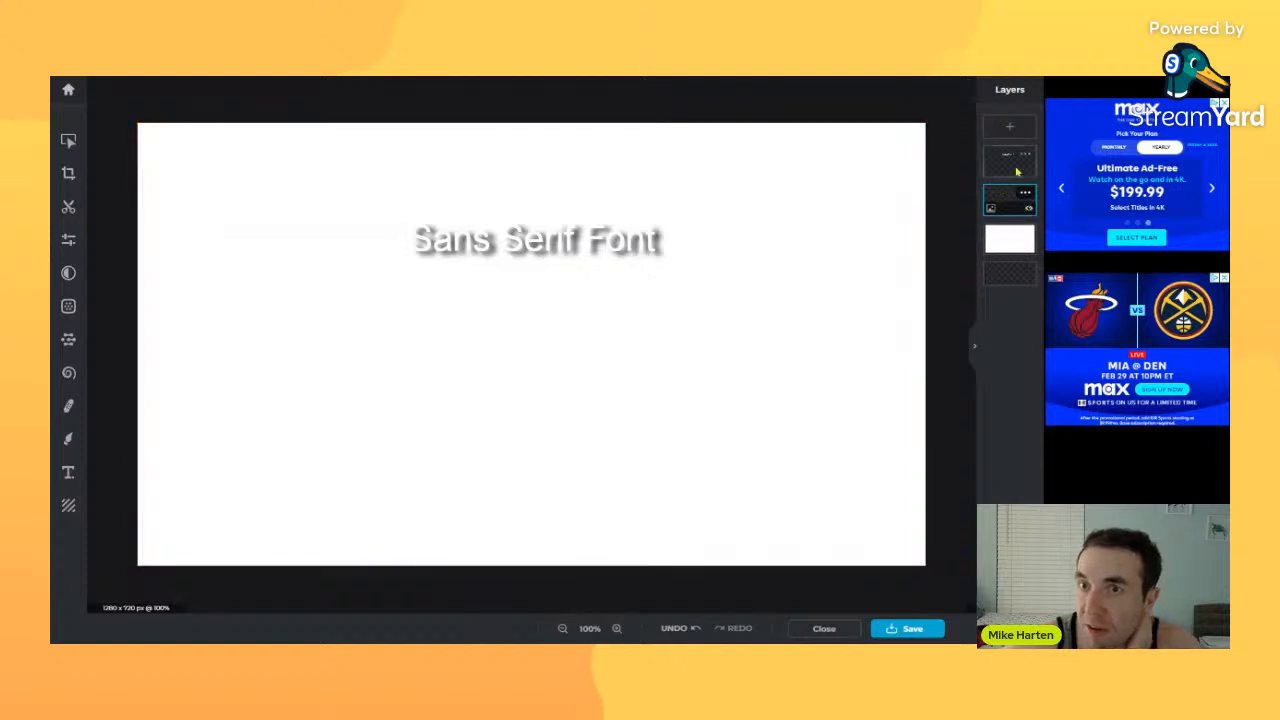
click(1017, 165)
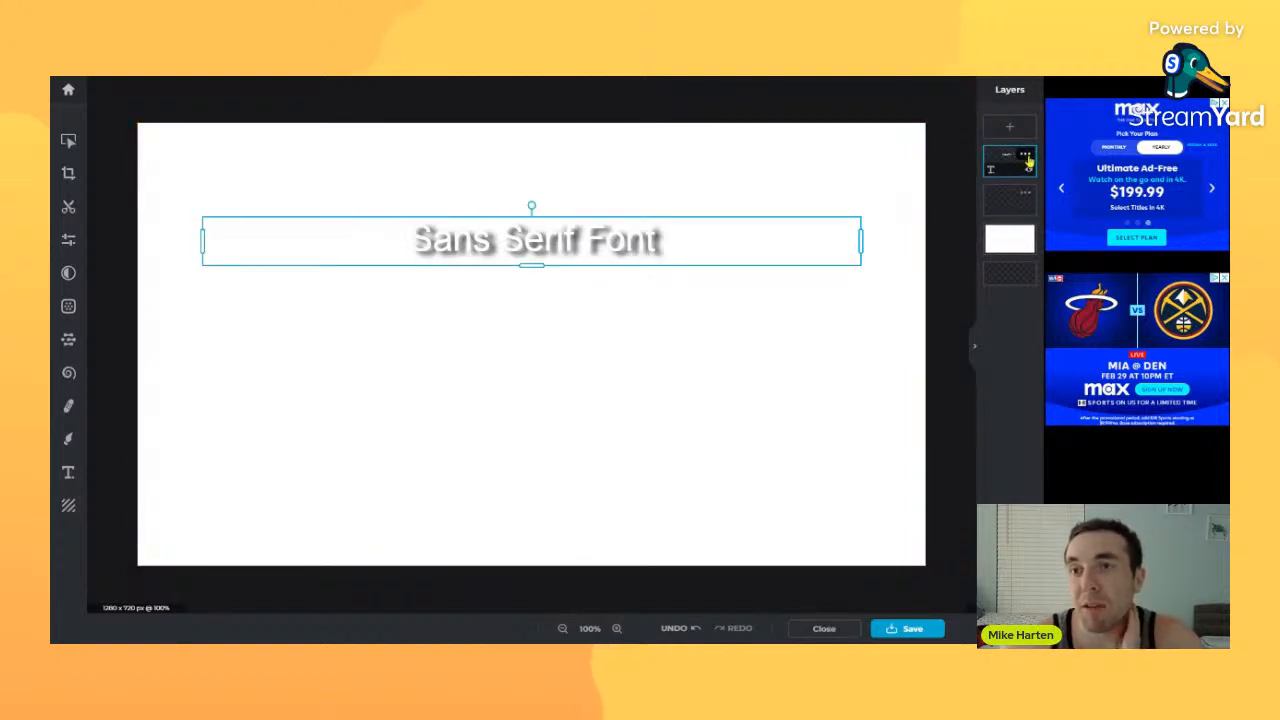
click(1026, 157)
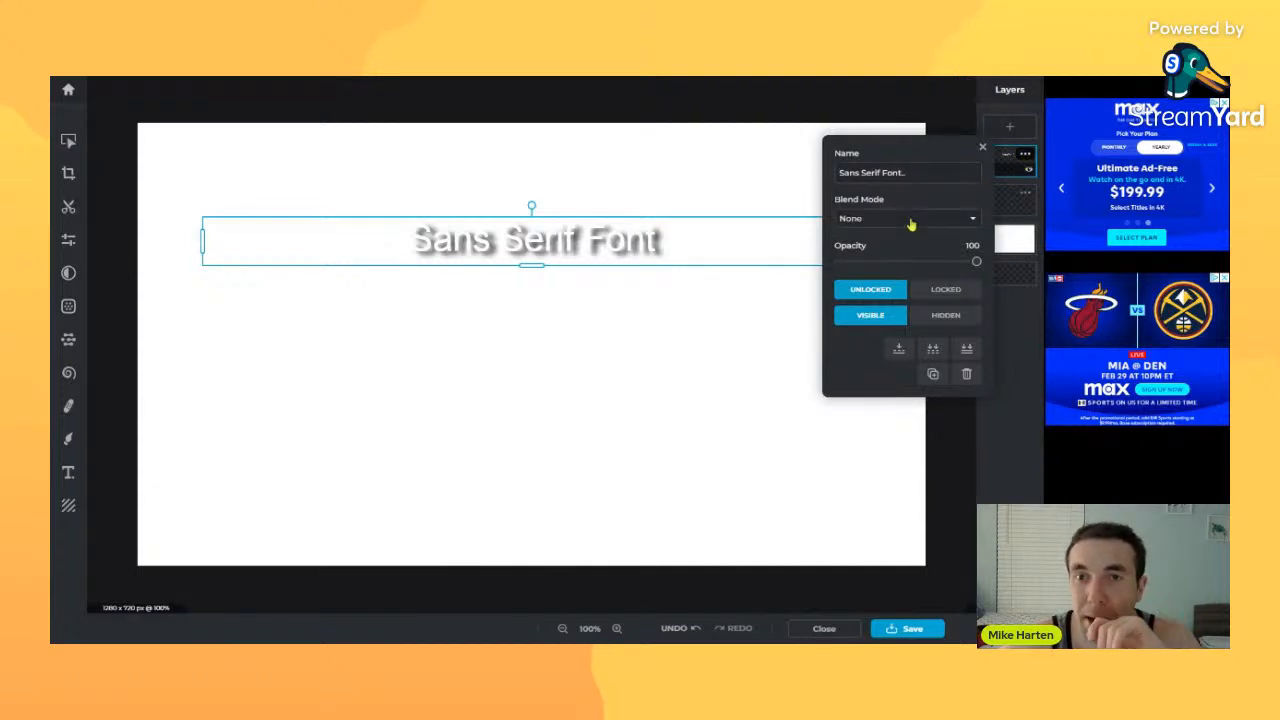
click(911, 232)
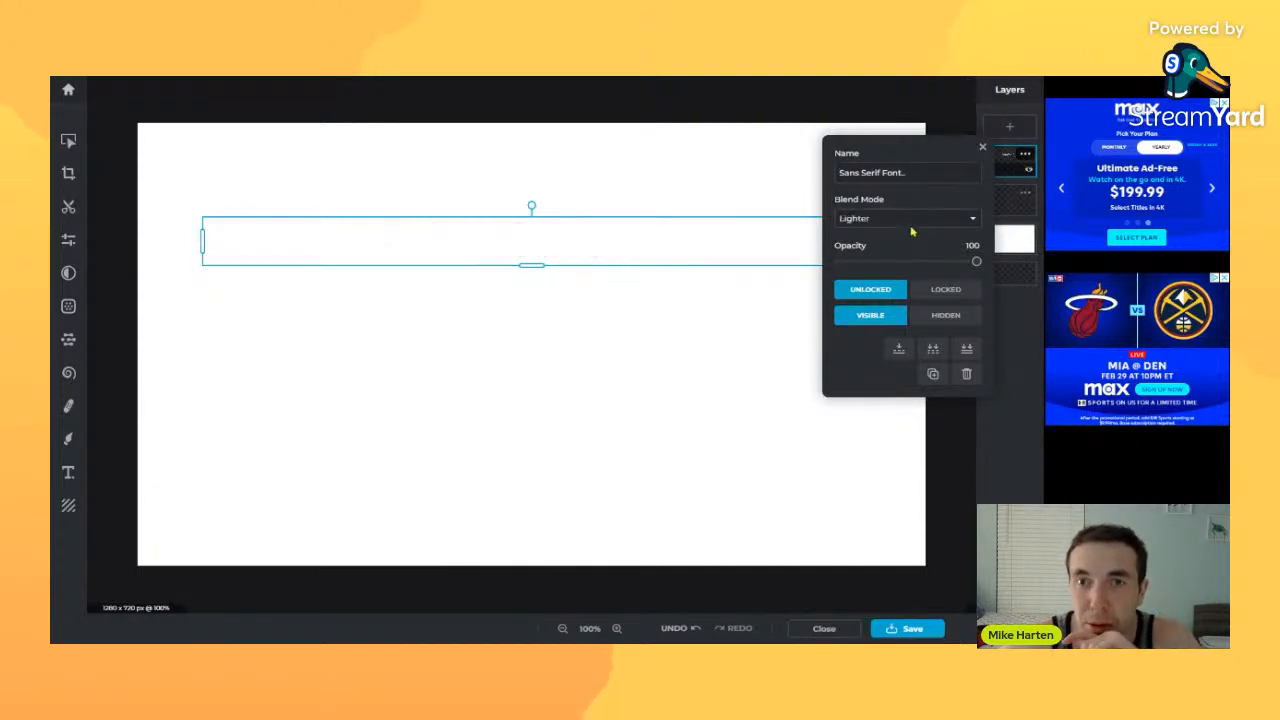
- Fill the white Layer 1 with dark gray using the Fill tool of the Draw tools
click(1012, 240)
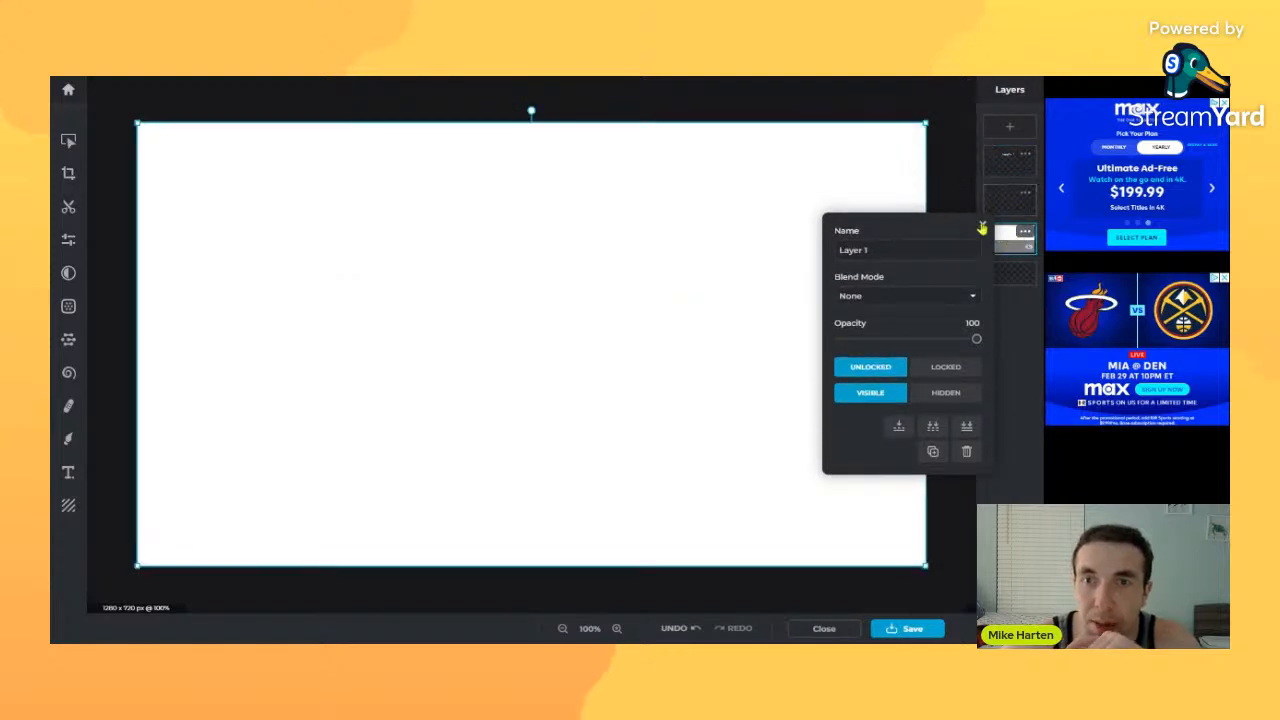
click(982, 228)
click(69, 473)
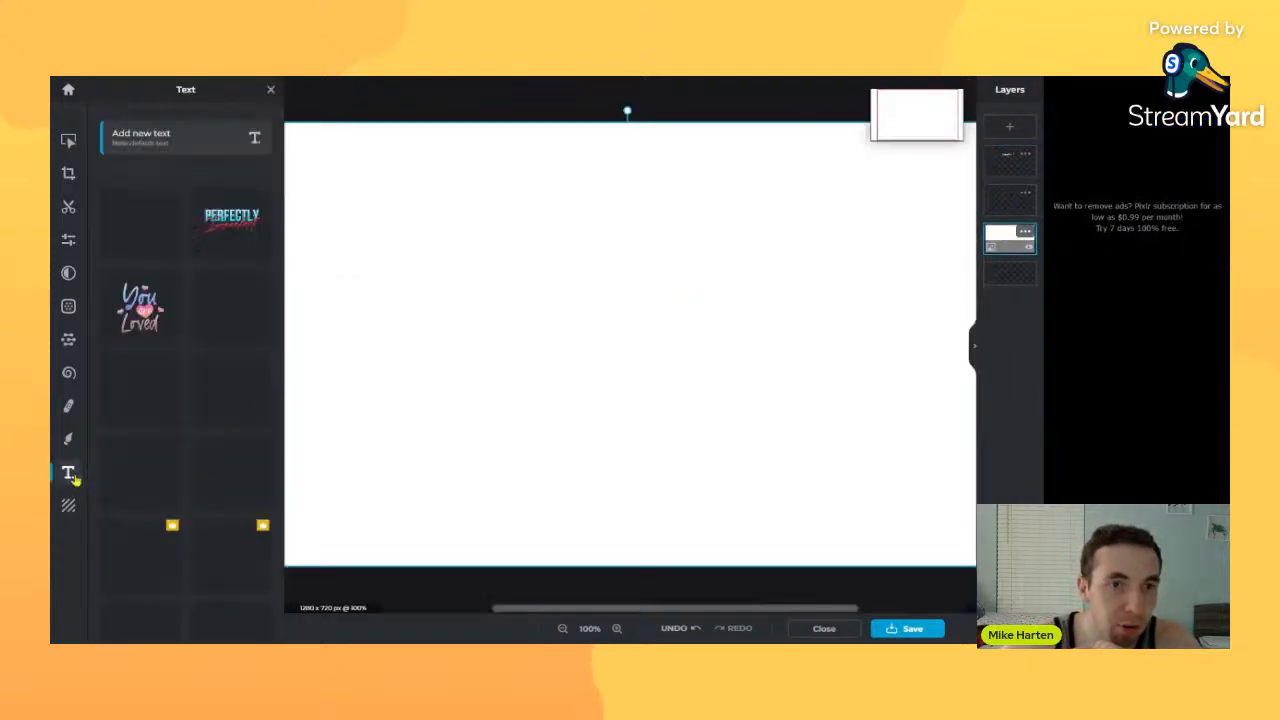
click(69, 438)
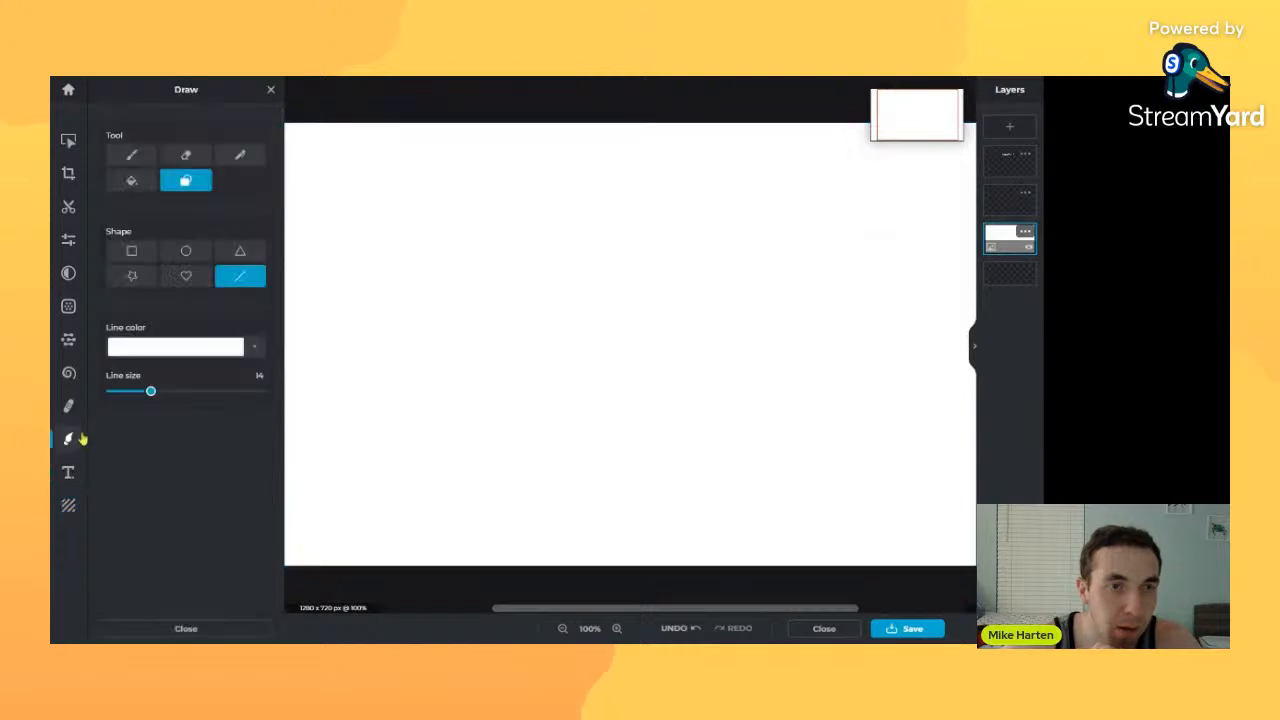
click(131, 180)
click(222, 251)
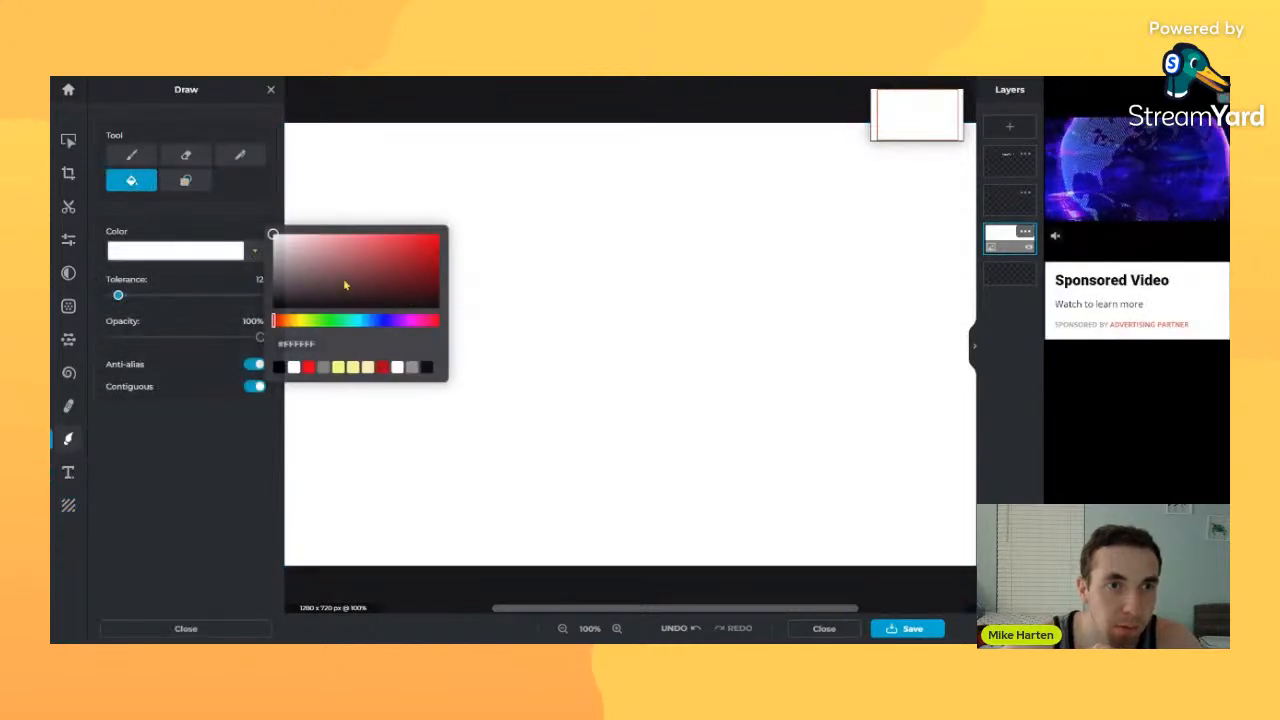
click(559, 376)
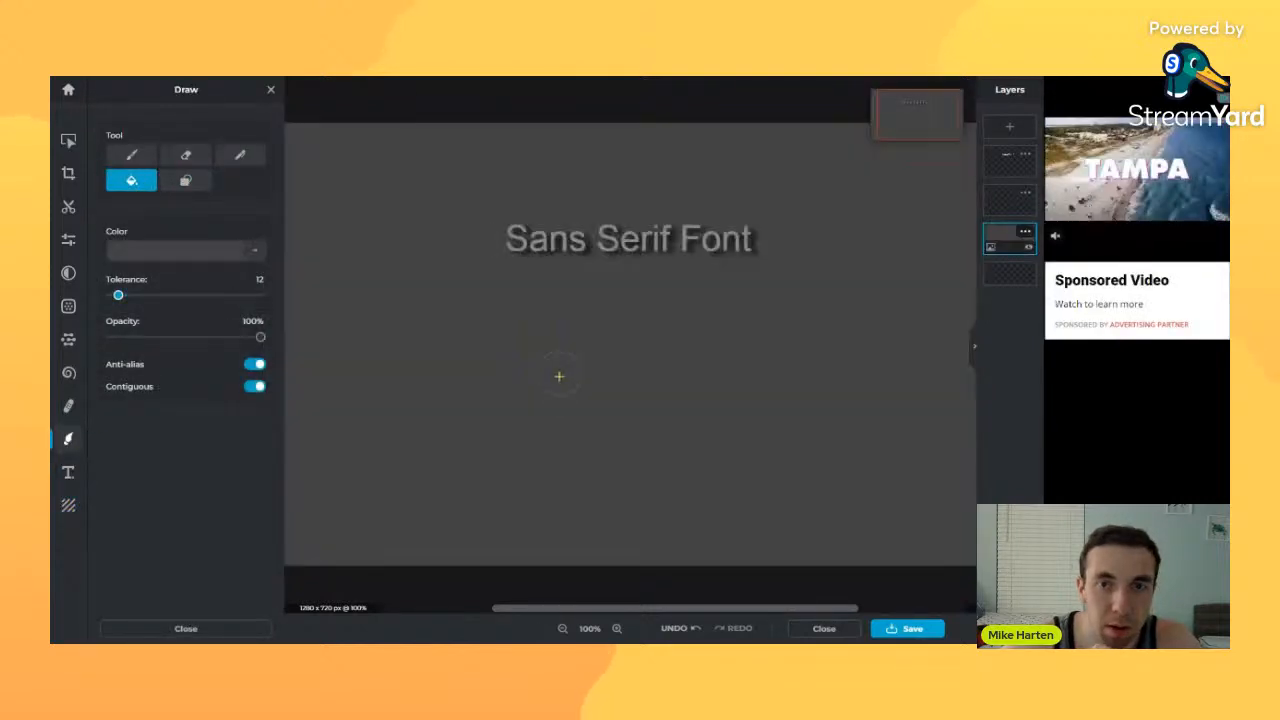
- Select the "Sans Serif Font" text layer, look through its text settings, and move the text to X 112, Y 192
click(68, 140)
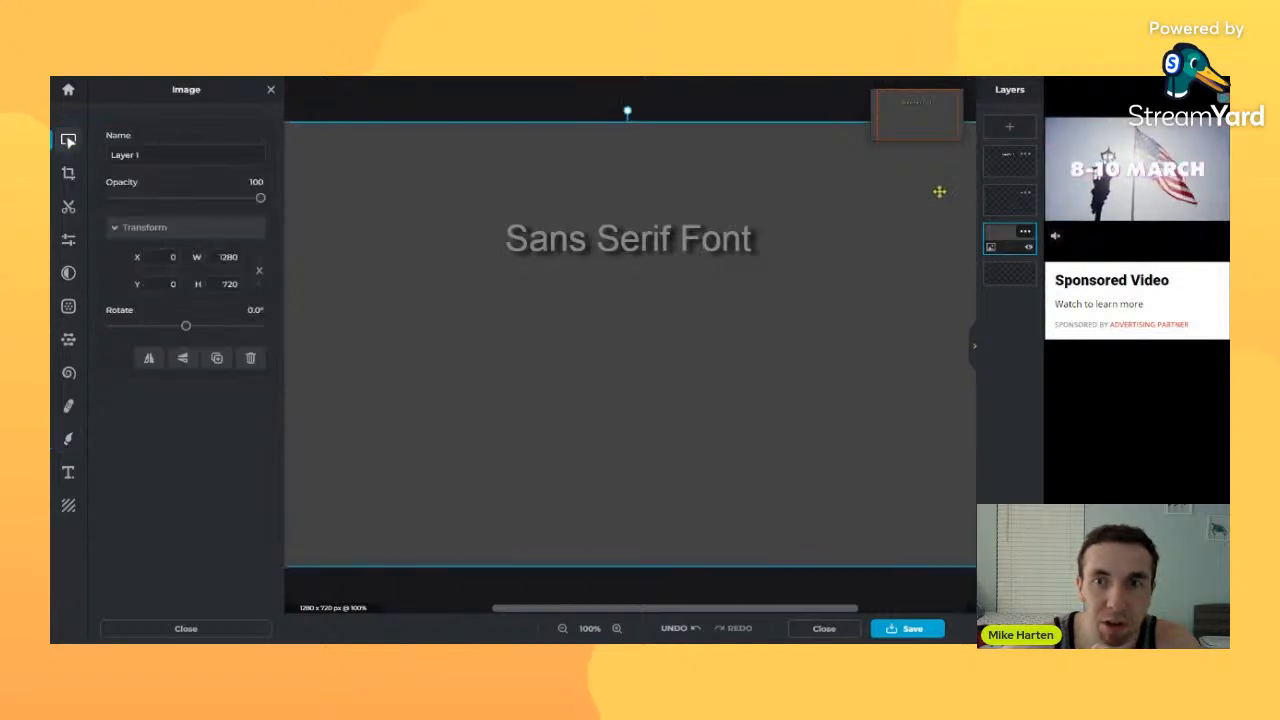
click(1003, 157)
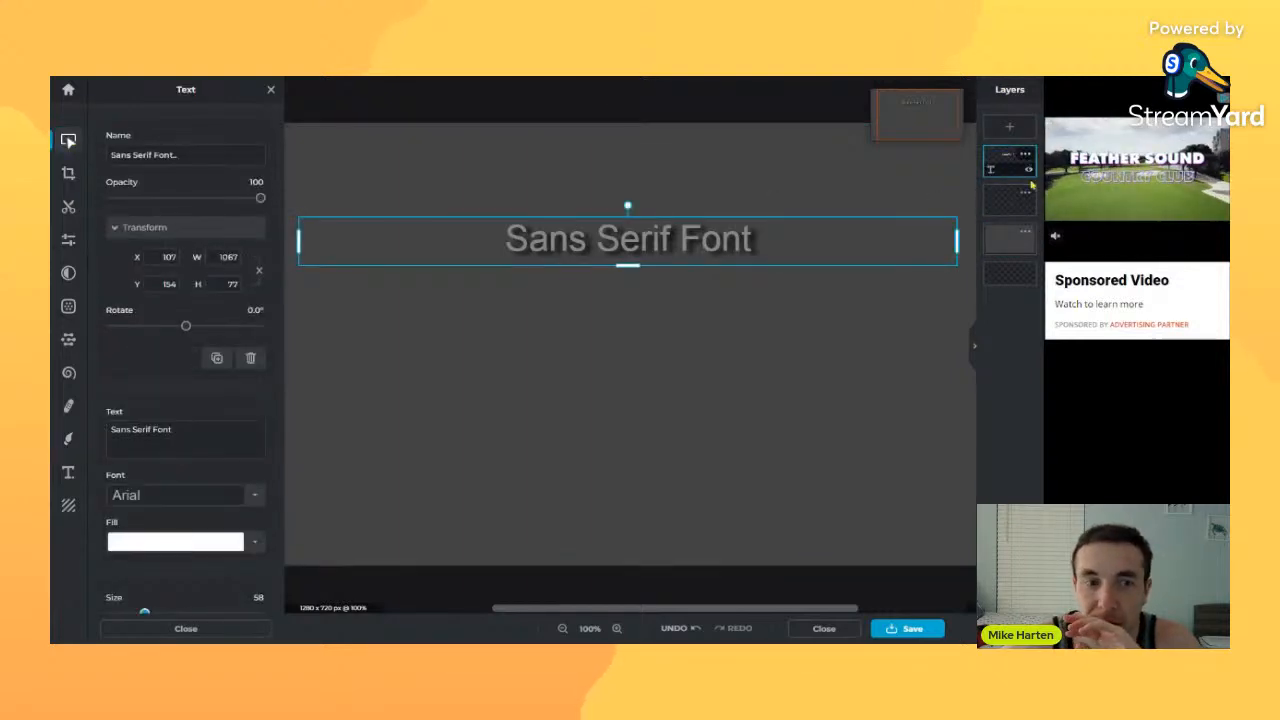
scroll(197, 578, down, 10)
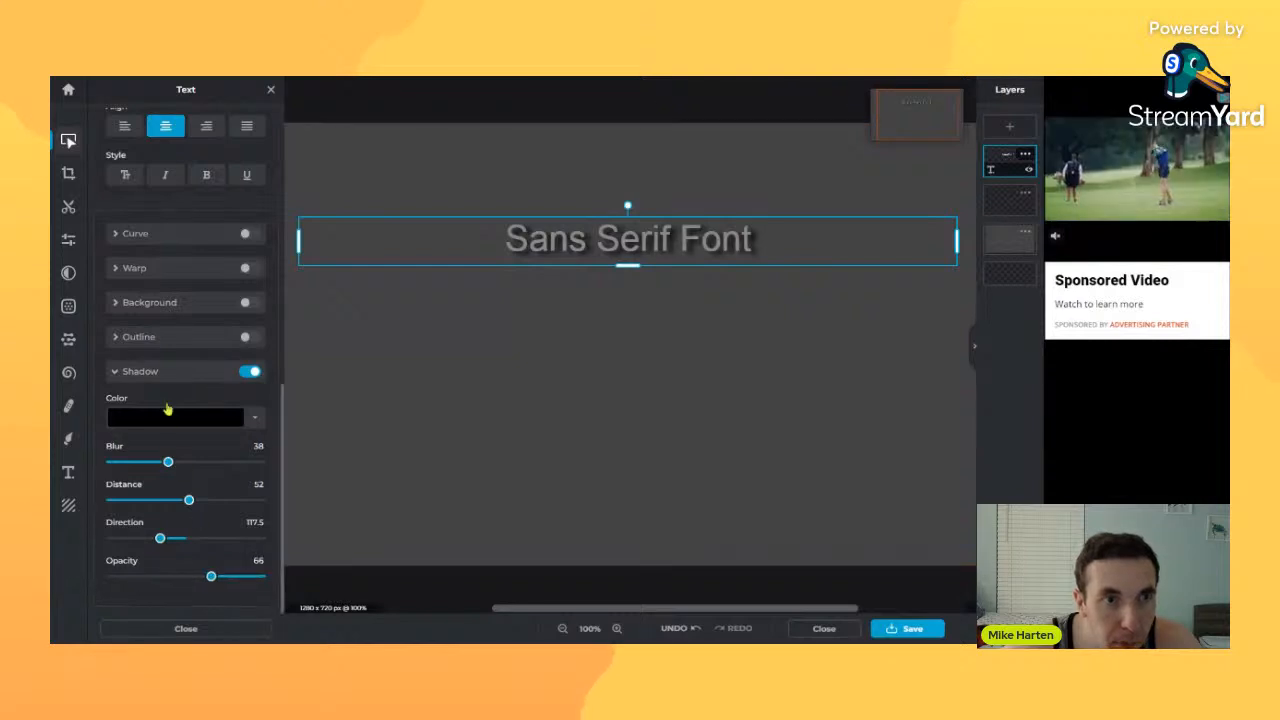
scroll(165, 407, up, 10)
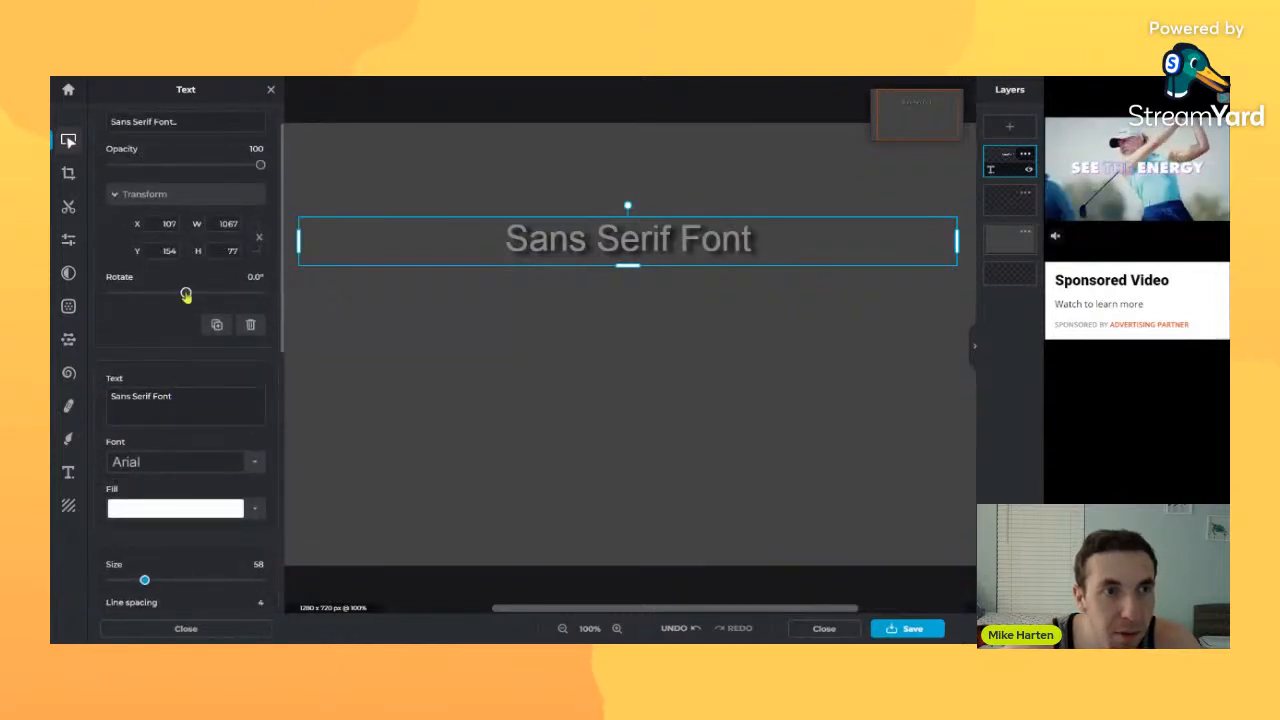
scroll(185, 294, down, 3)
scroll(186, 297, up, 4)
mouse_move(605, 257)
mouse_down()
mouse_move(595, 269)
mouse_move(608, 281)
mouse_up()
- Toggle the "Sans Serif Font" text's shadow off and back on, and check its opacity setting
scroll(197, 440, down, 5)
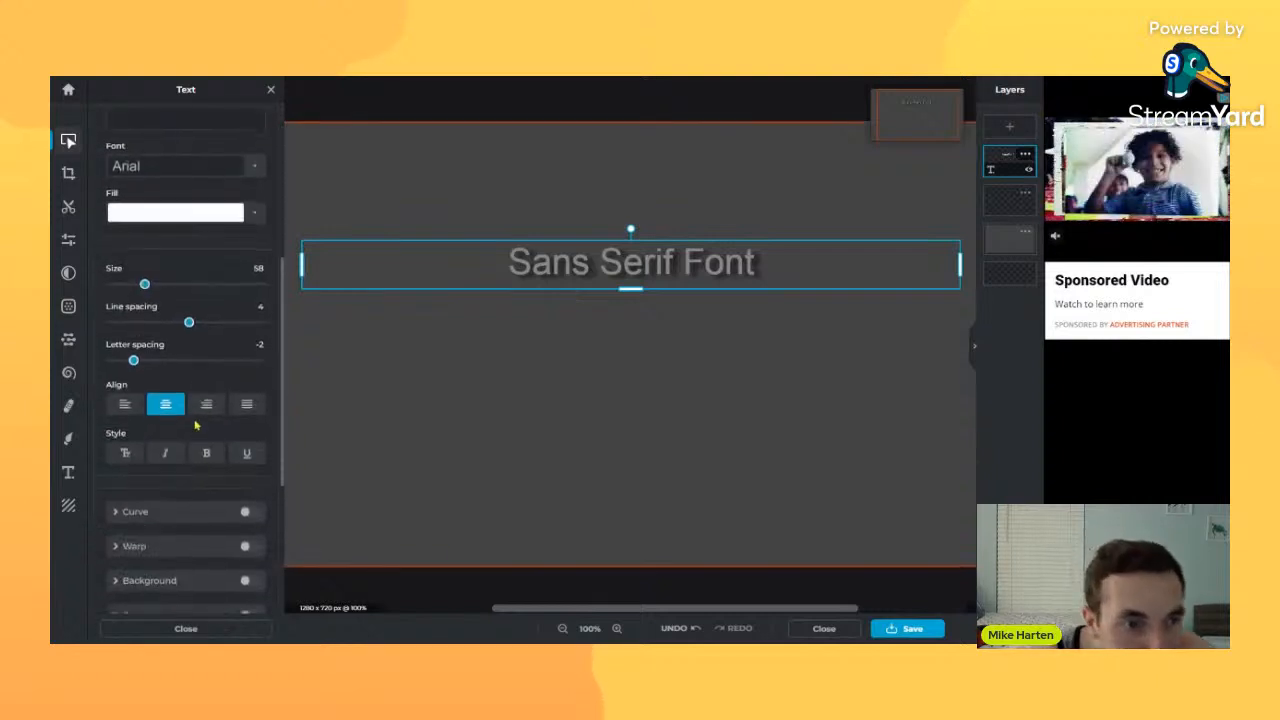
scroll(195, 425, down, 5)
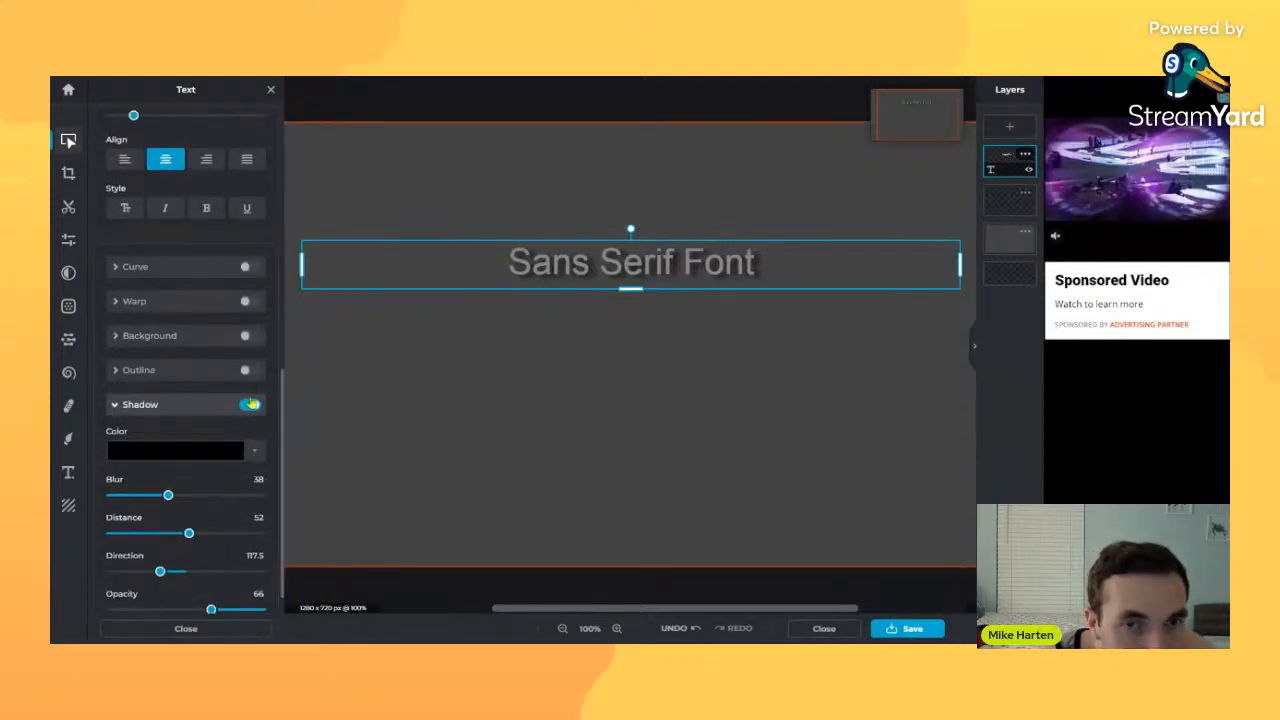
click(250, 404)
click(247, 584)
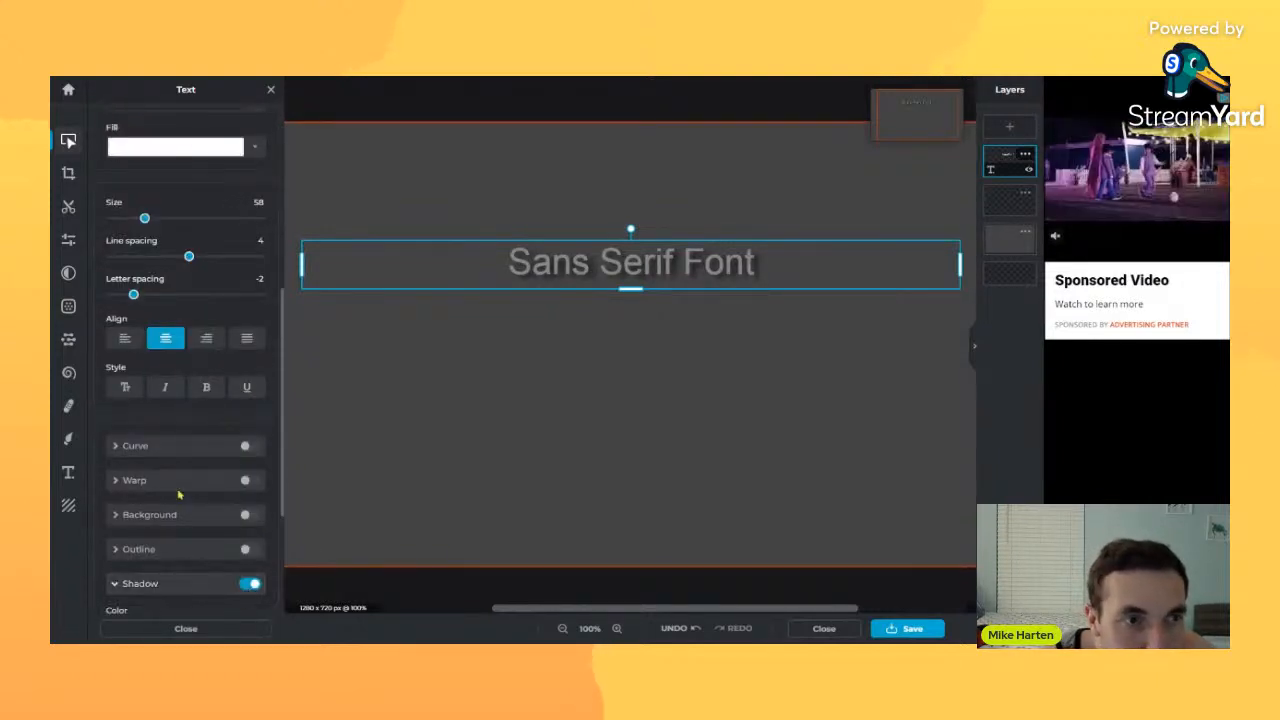
scroll(169, 517, up, 2)
scroll(167, 520, up, 4)
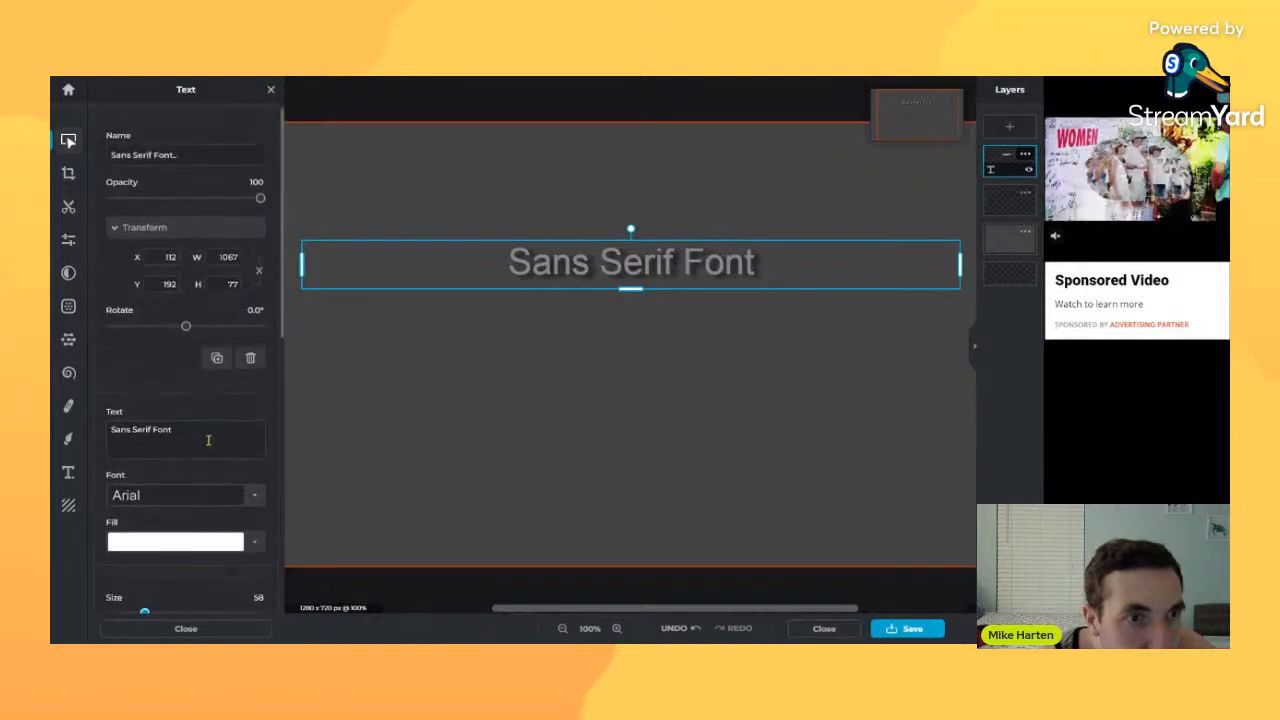
click(260, 198)
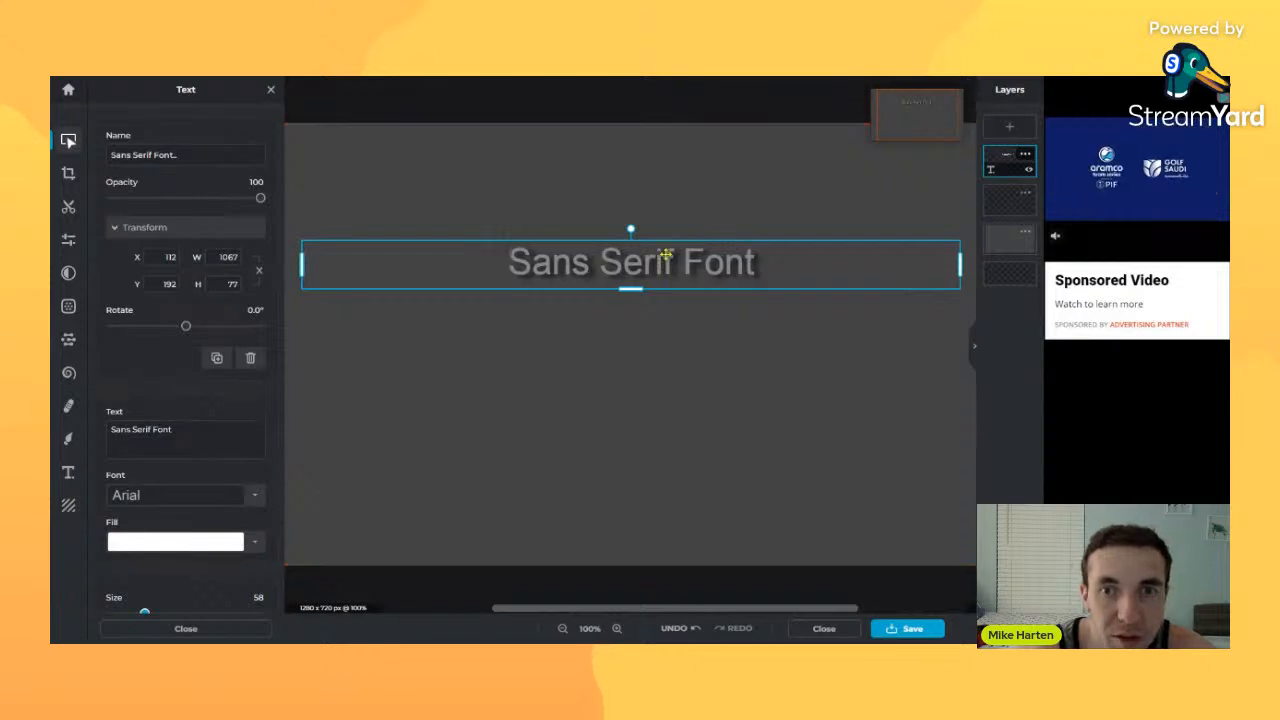
- Hide the dark gray Layer 1 and turn off the shadow on the "Sans Serif Font" text
click(995, 243)
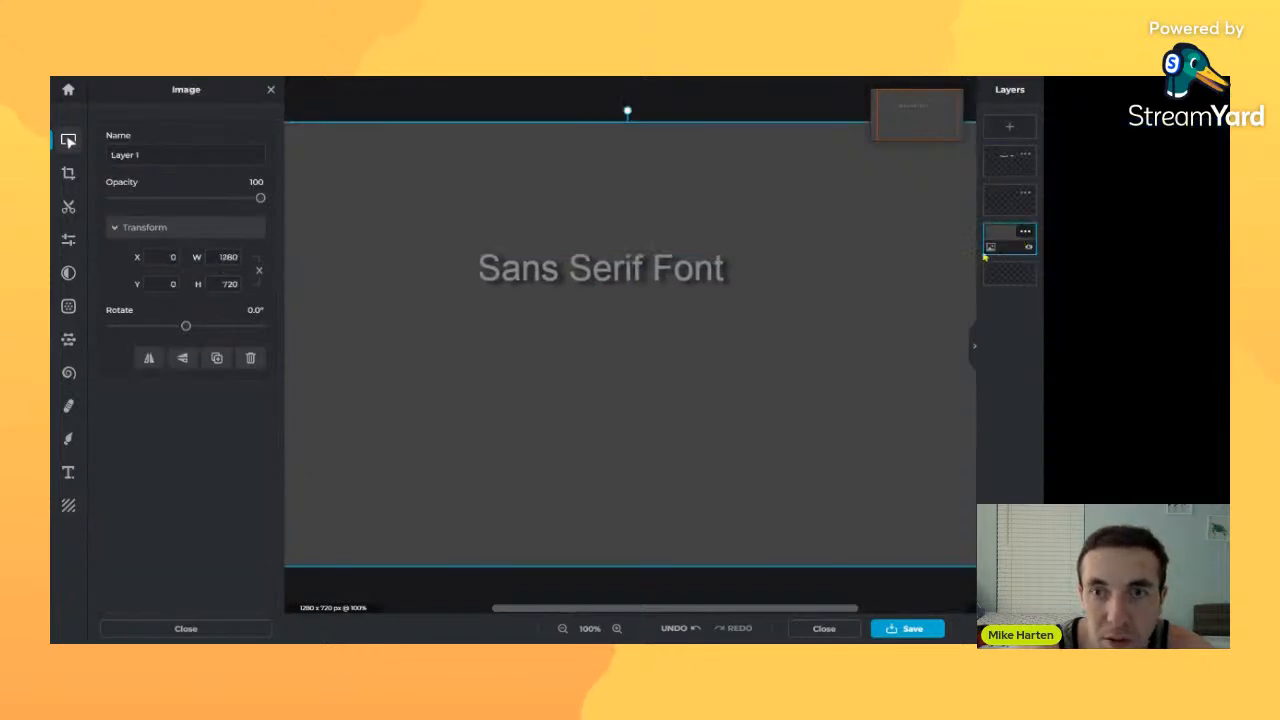
click(1025, 246)
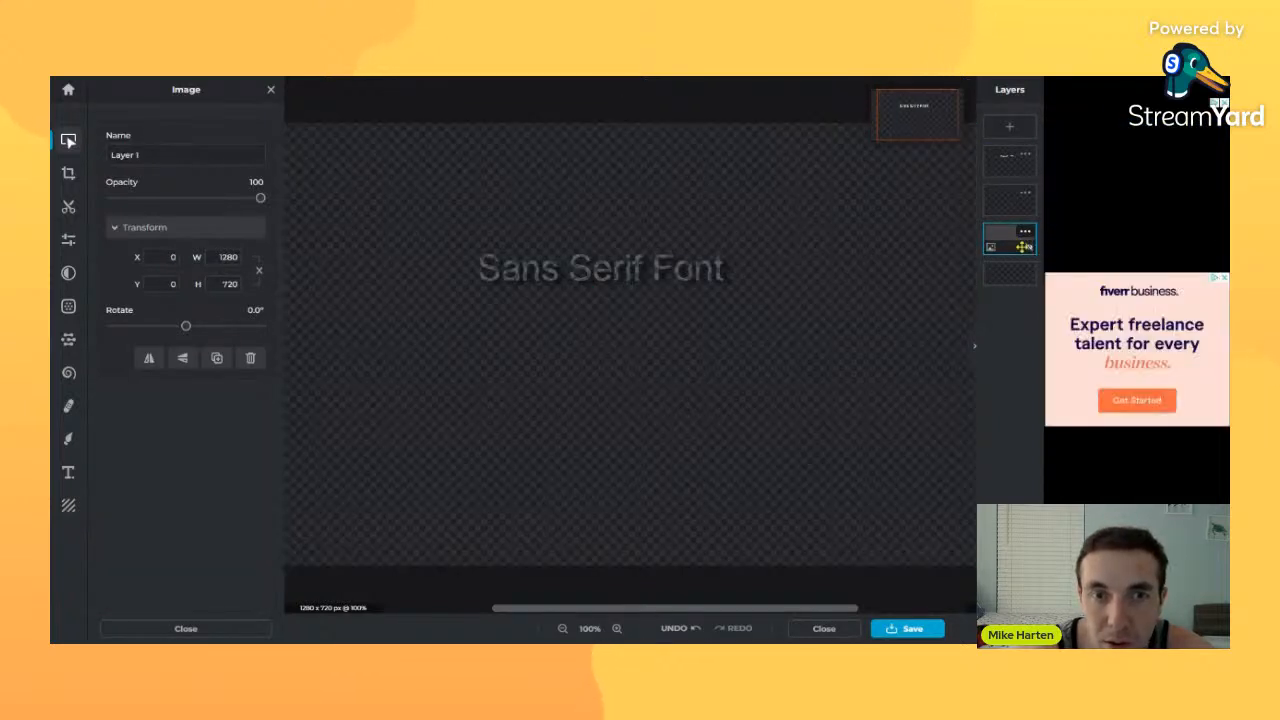
click(543, 262)
scroll(160, 400, down, 10)
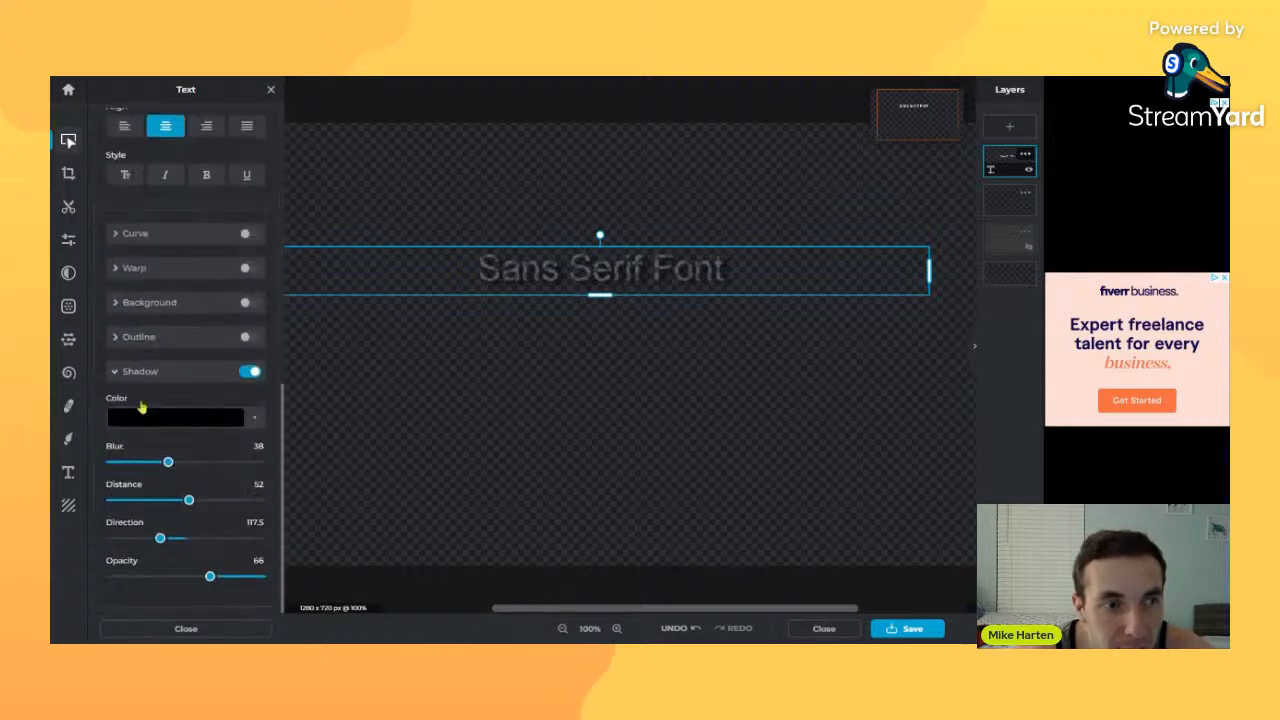
scroll(200, 390, up, 8)
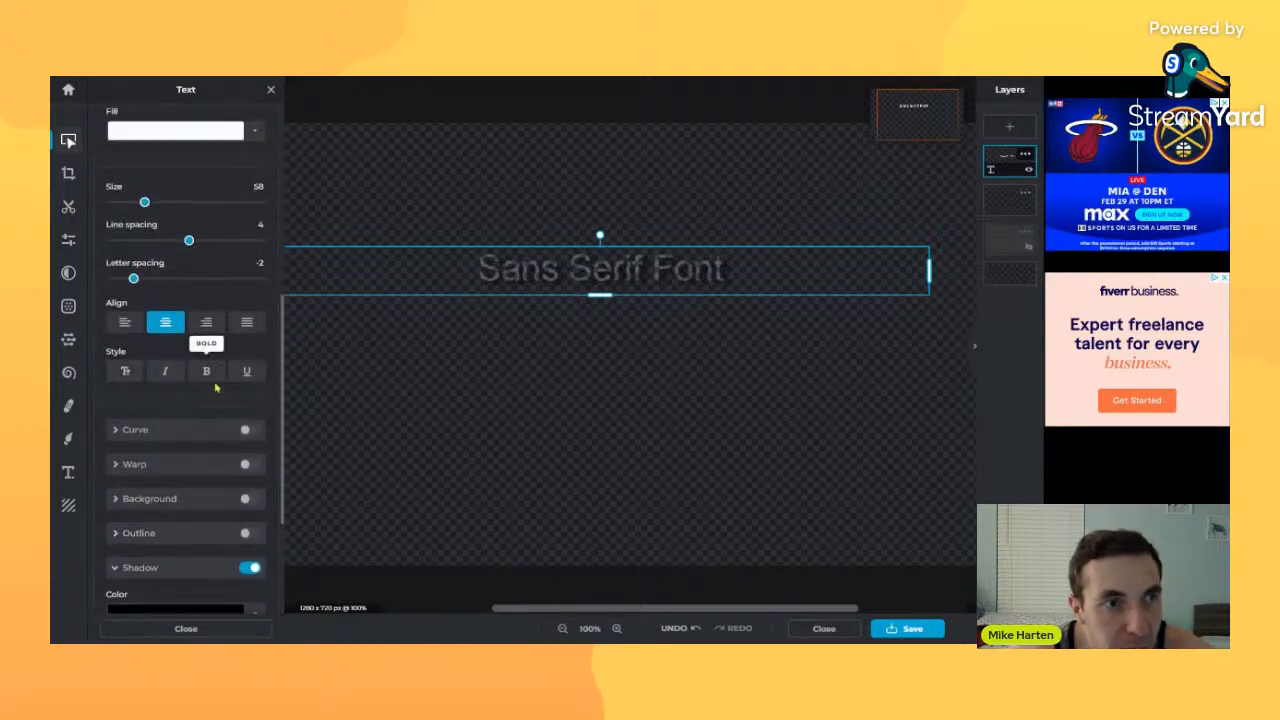
scroll(210, 388, up, 5)
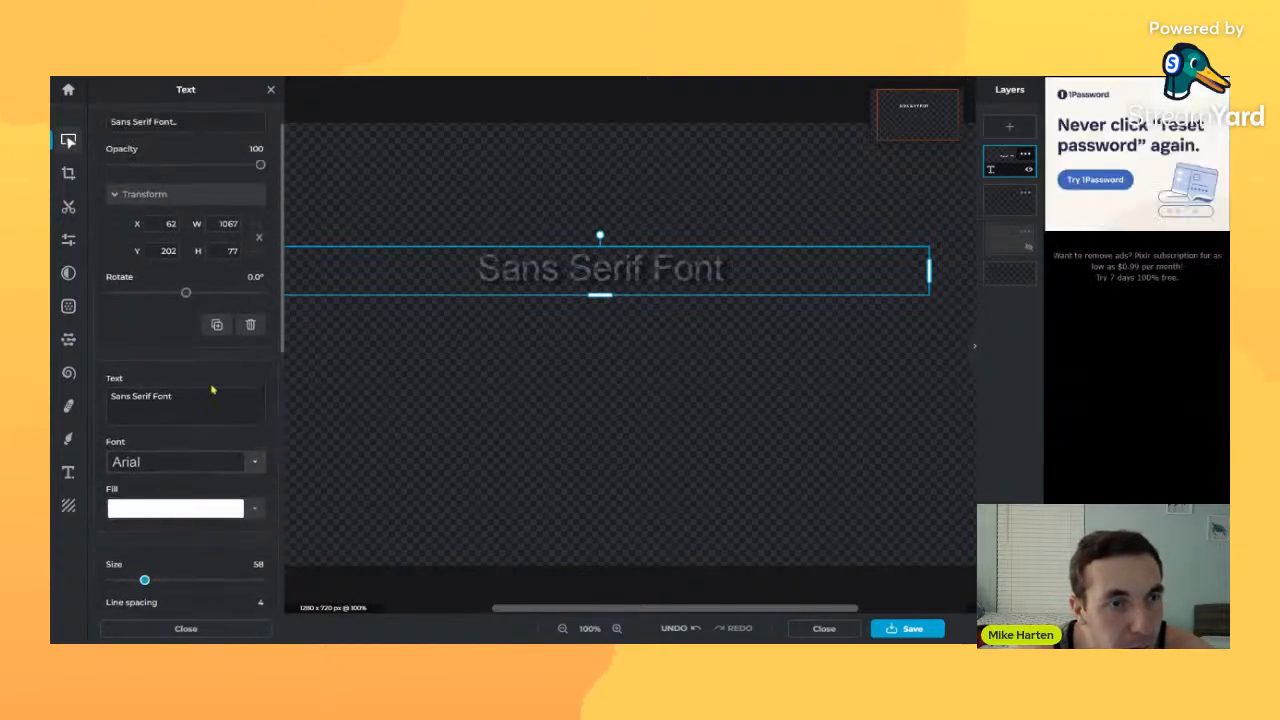
scroll(212, 389, down, 12)
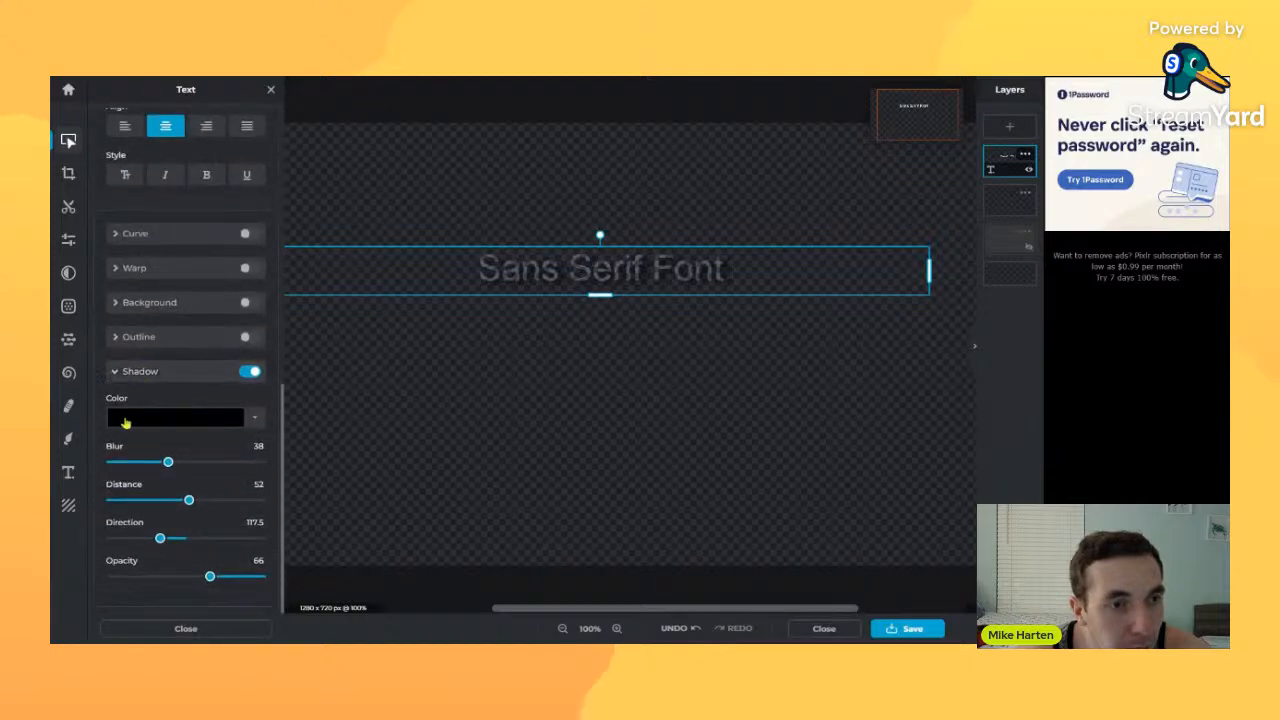
click(249, 371)
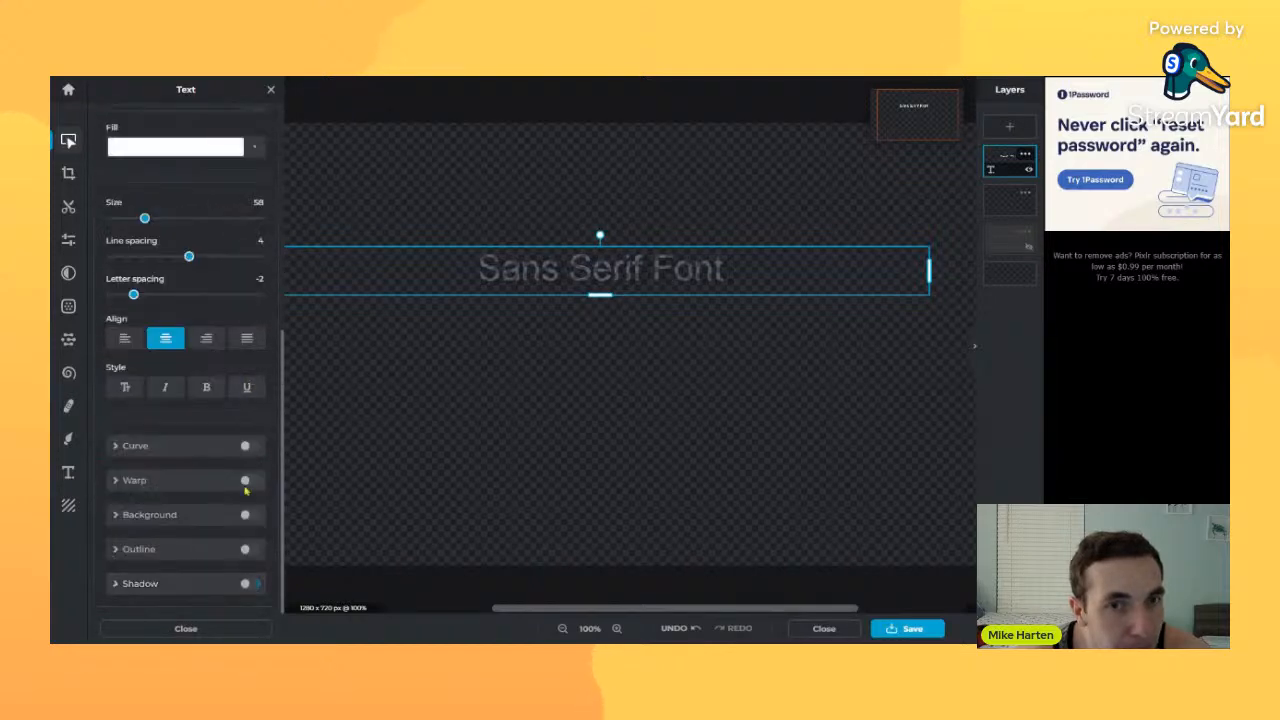
- Shift the "Sans Serif Font" text slightly to the right and turn on its Curve effect with the Half type
mouse_move(612, 281)
mouse_down()
mouse_move(594, 323)
mouse_move(594, 306)
mouse_move(632, 285)
mouse_up()
click(145, 447)
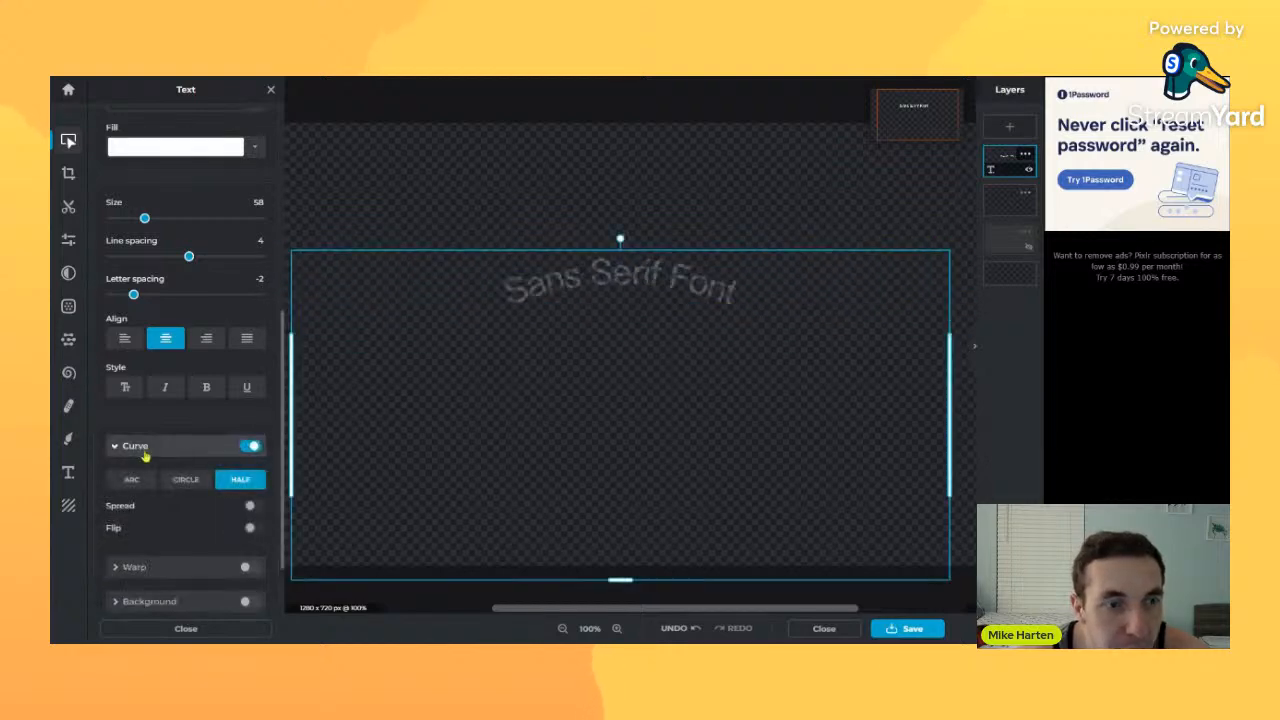
- Turn off the Curve effect on the "Sans Serif Font" text and try its angular Warp effect, turning it back off
click(138, 362)
click(151, 479)
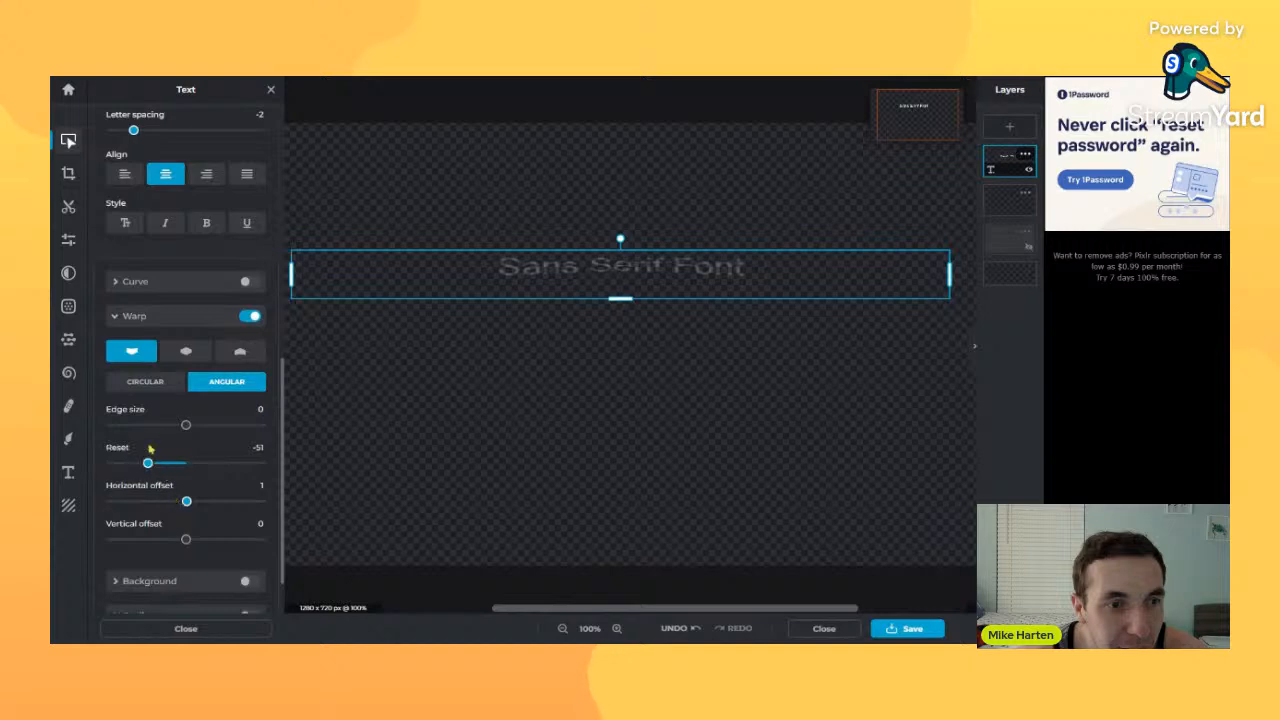
click(185, 318)
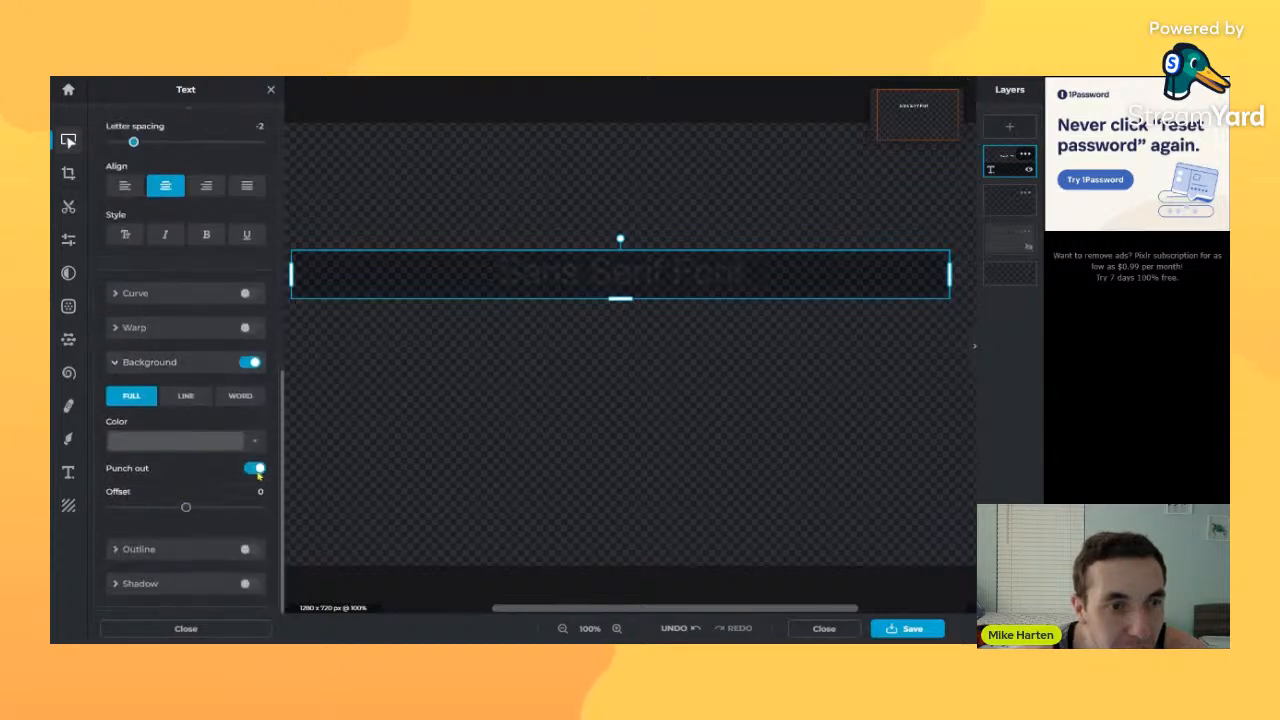
- Try the "Sans Serif Font" text's full background without punch out and in white, and turn the background off
click(257, 469)
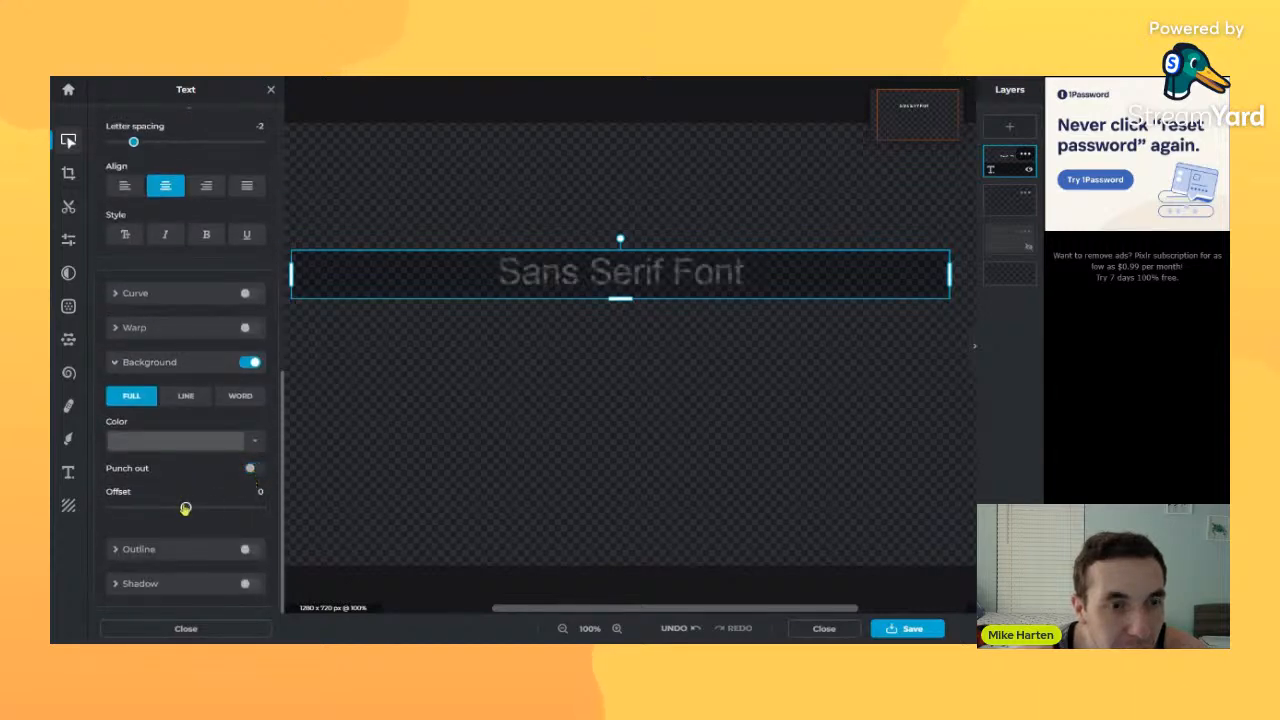
click(202, 442)
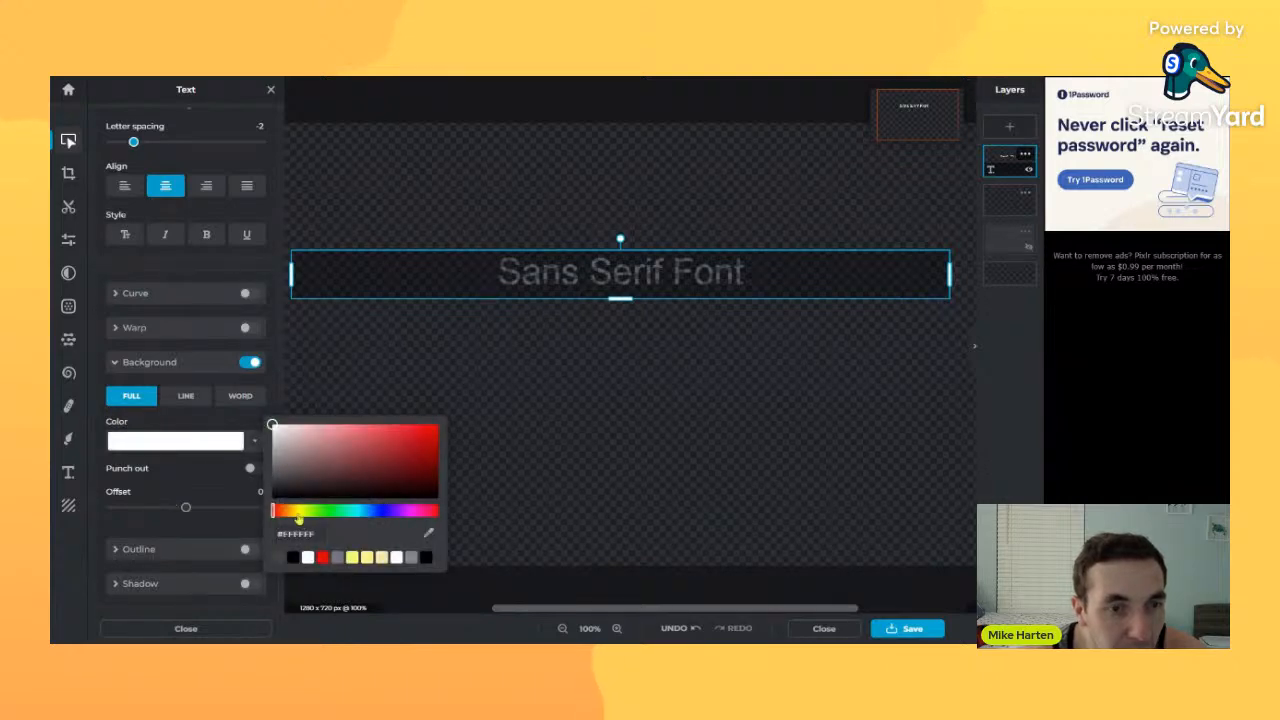
click(190, 472)
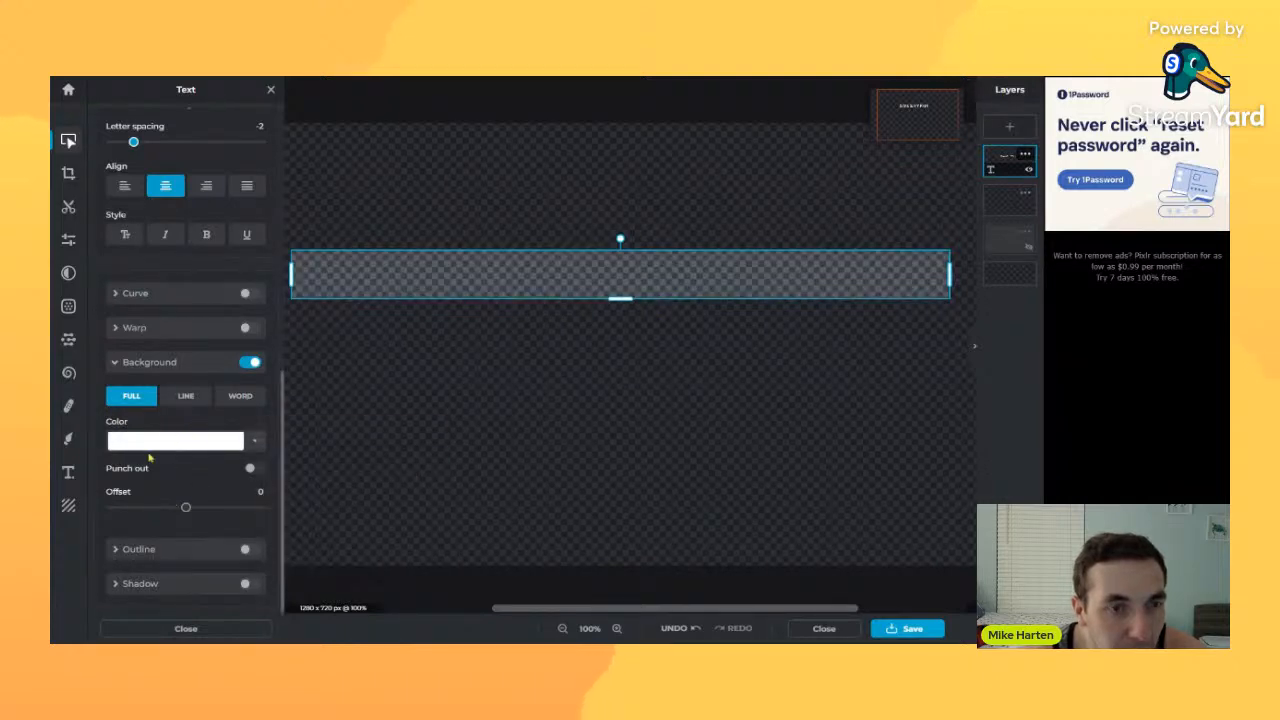
click(250, 362)
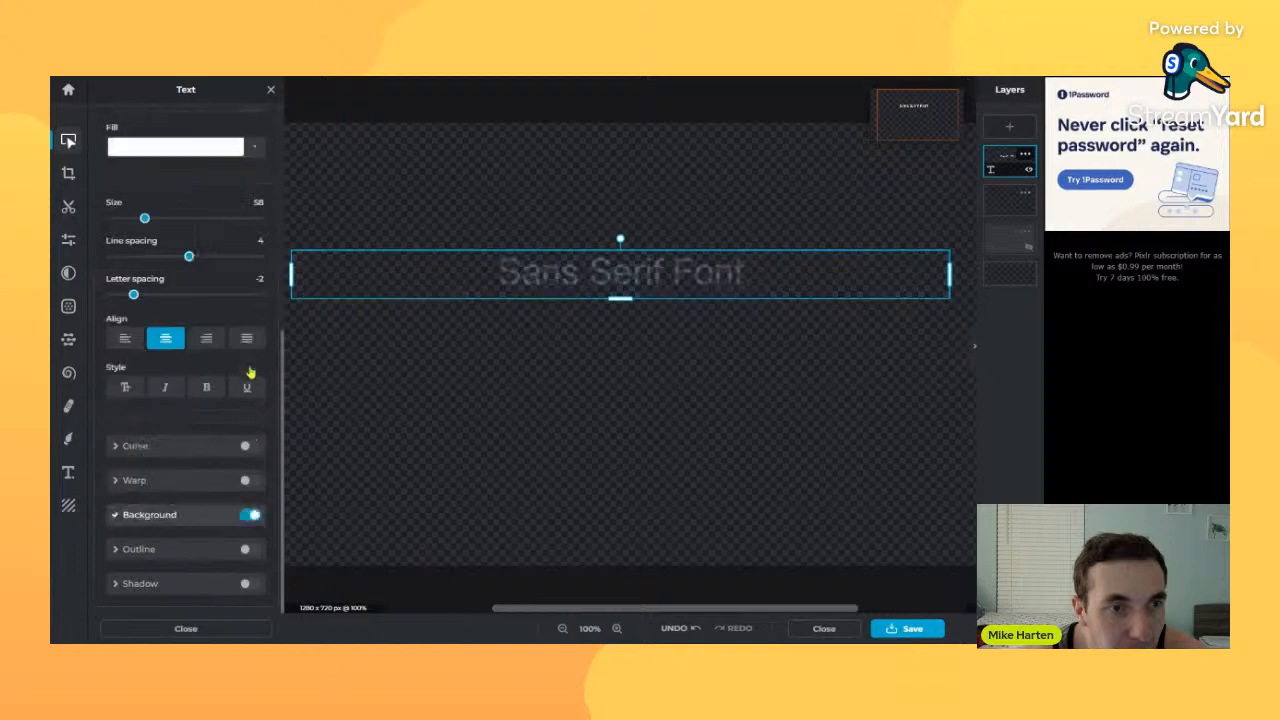
- Try a black outline on the "Sans Serif Font" text, toggling its punch out on and off, and turn the outline off
click(190, 553)
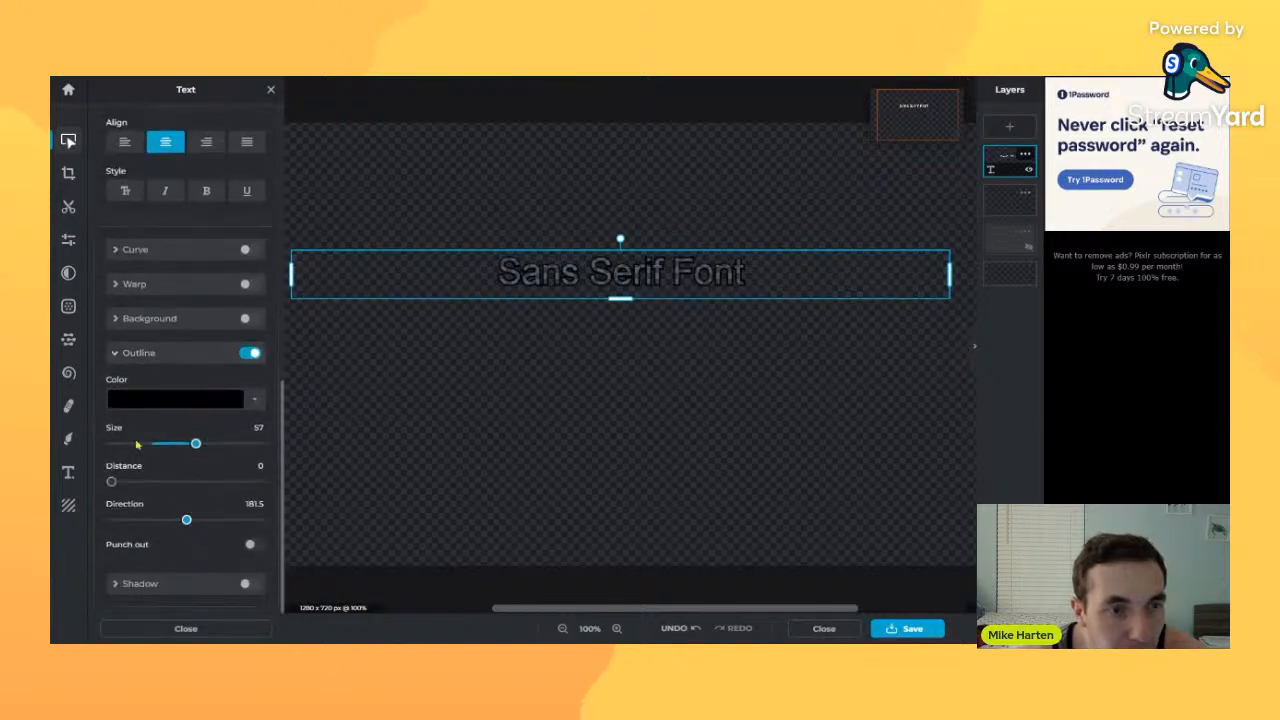
click(251, 545)
click(251, 545)
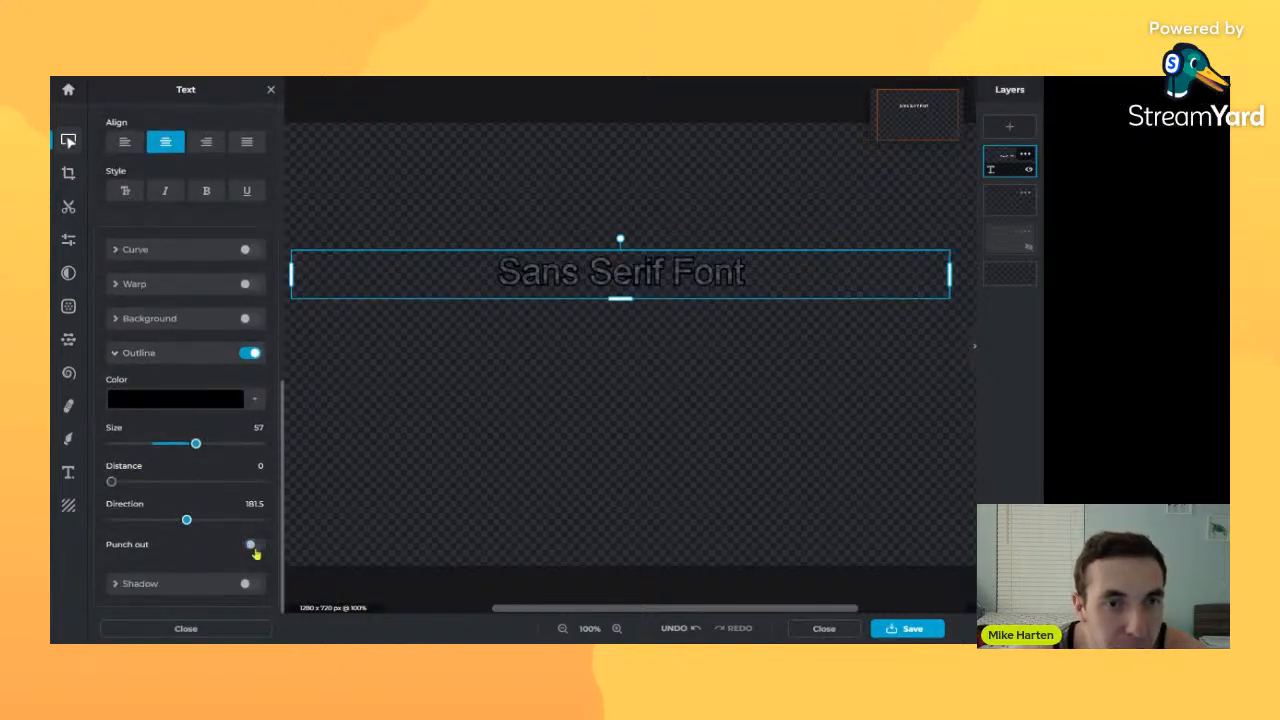
scroll(200, 450, up, 10)
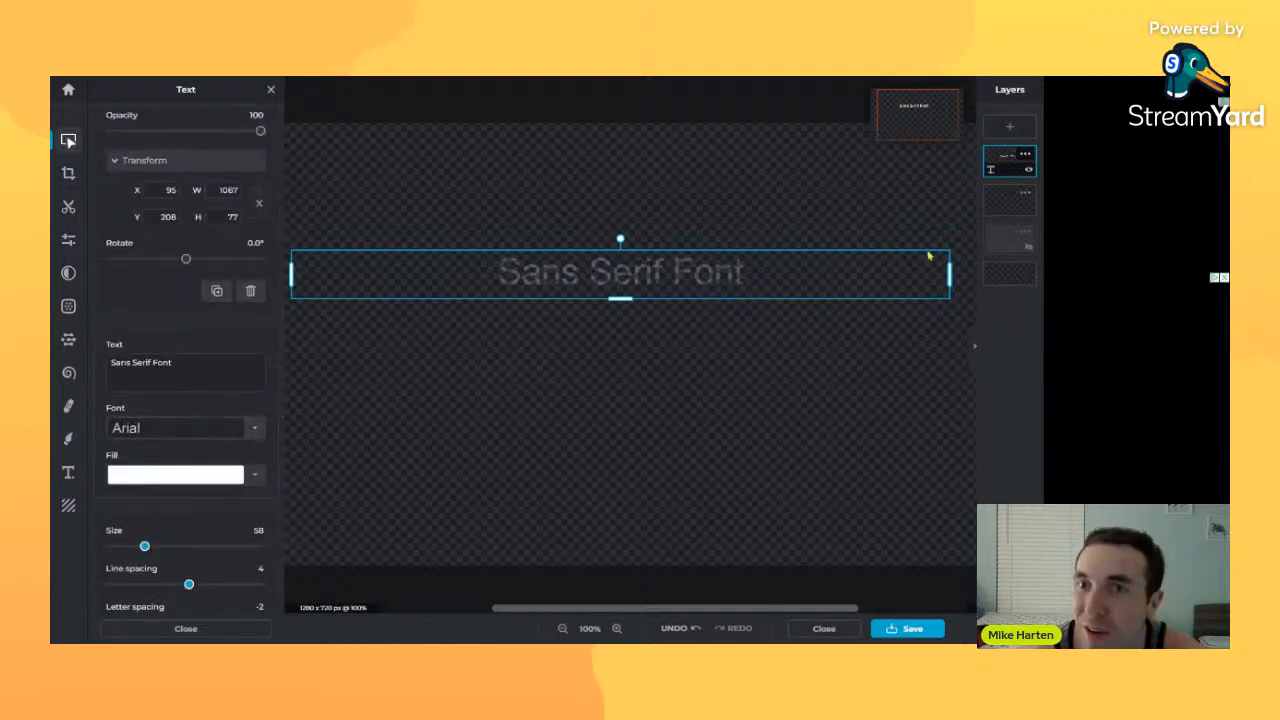
- Check the "Sans Serif Font" layer's blend mode and opacity settings, and move the text to about X 107, Y 322
click(814, 349)
click(1010, 163)
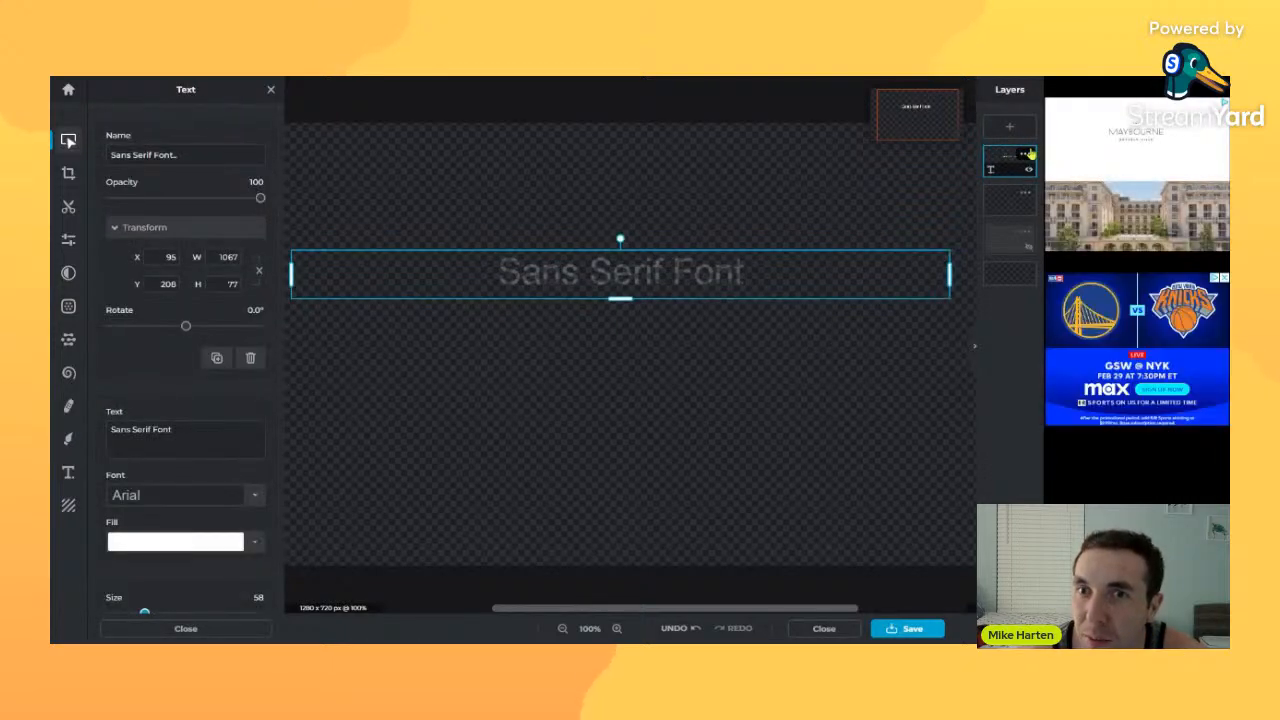
click(1027, 154)
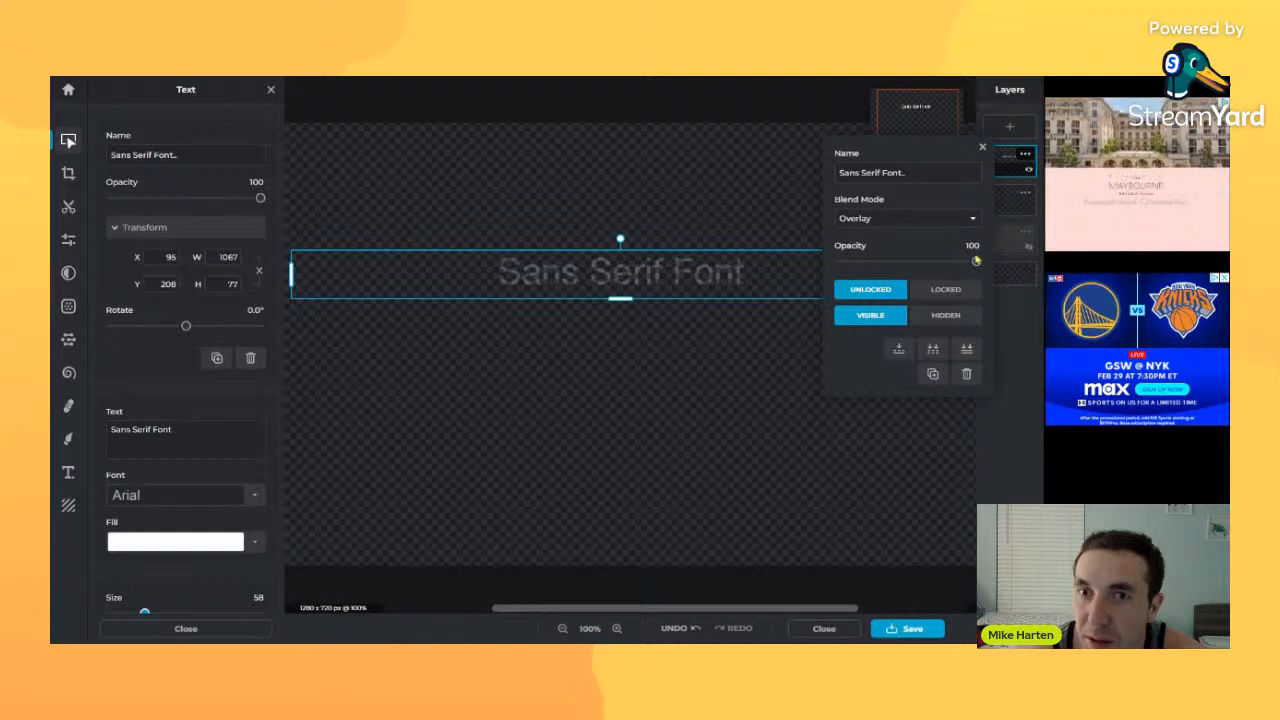
mouse_move(976, 260)
mouse_down()
mouse_move(879, 262)
mouse_move(974, 261)
mouse_up()
click(680, 350)
drag(632, 278, 654, 352)
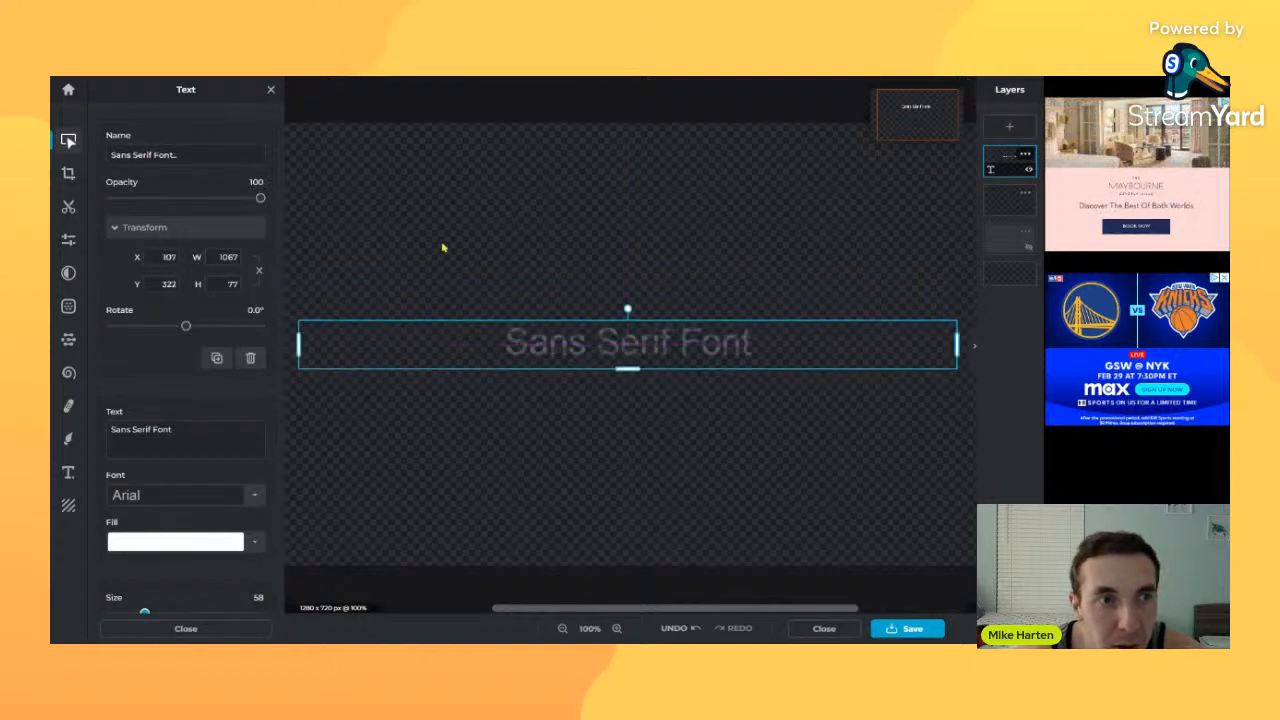
- Delete the "Sans Serif Font" text layer
click(170, 229)
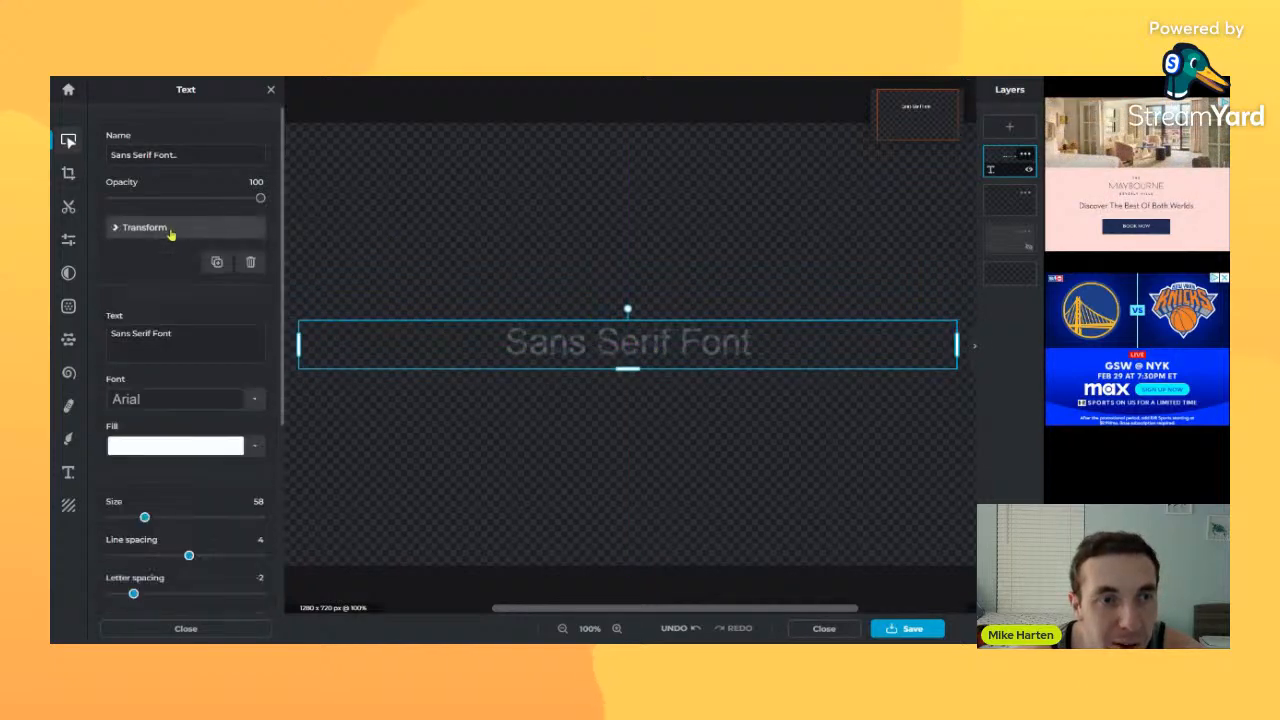
click(170, 229)
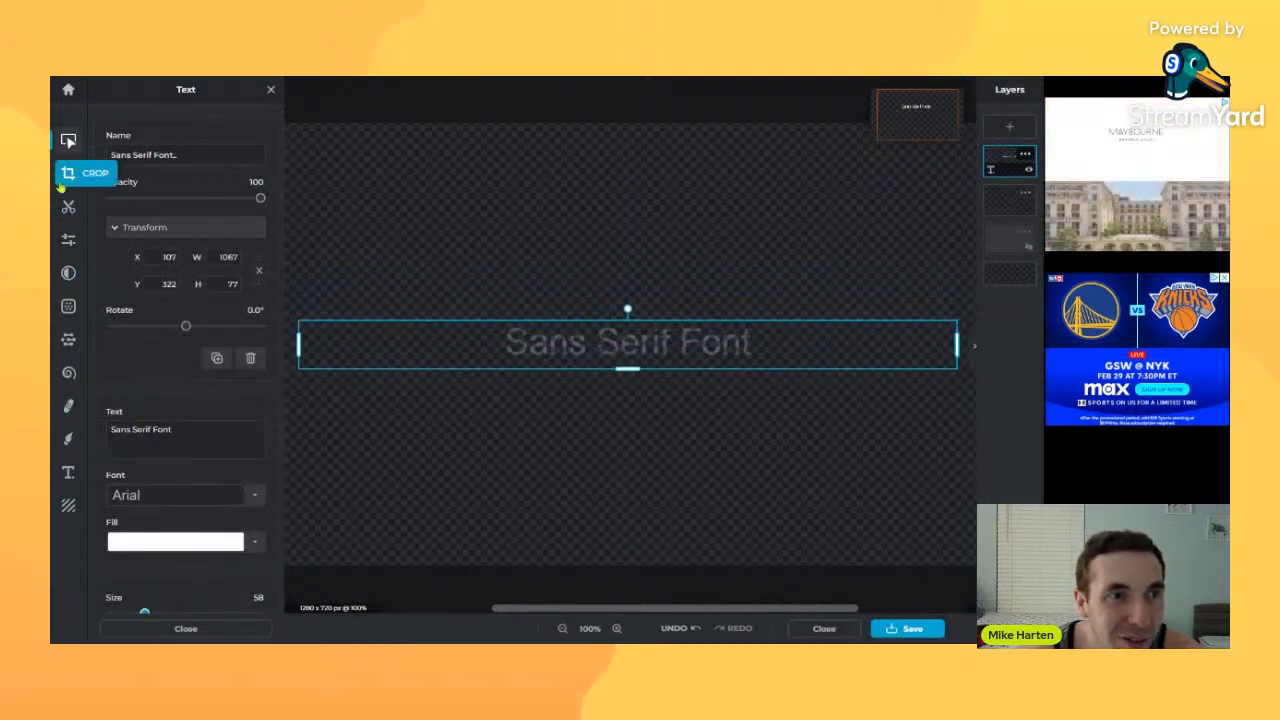
click(725, 426)
click(631, 331)
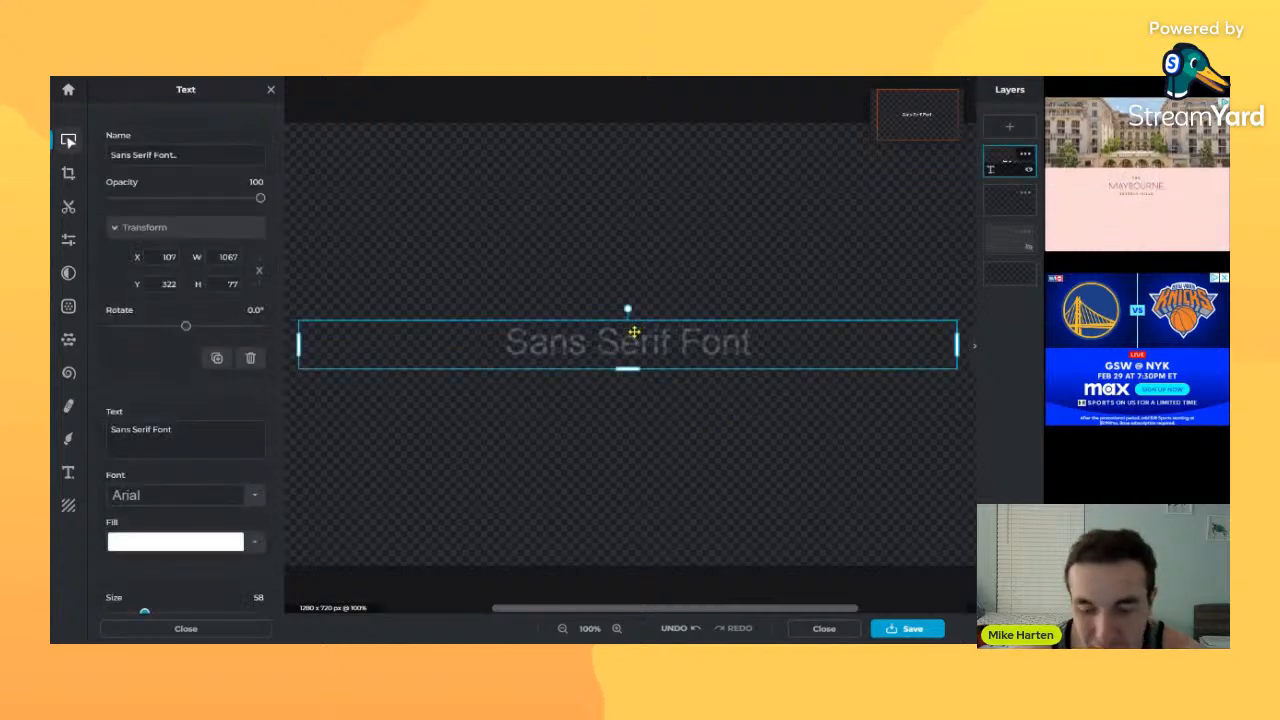
key(Delete)
- Add a new text layer and replace its placeholder text with "Our Title"
click(1009, 126)
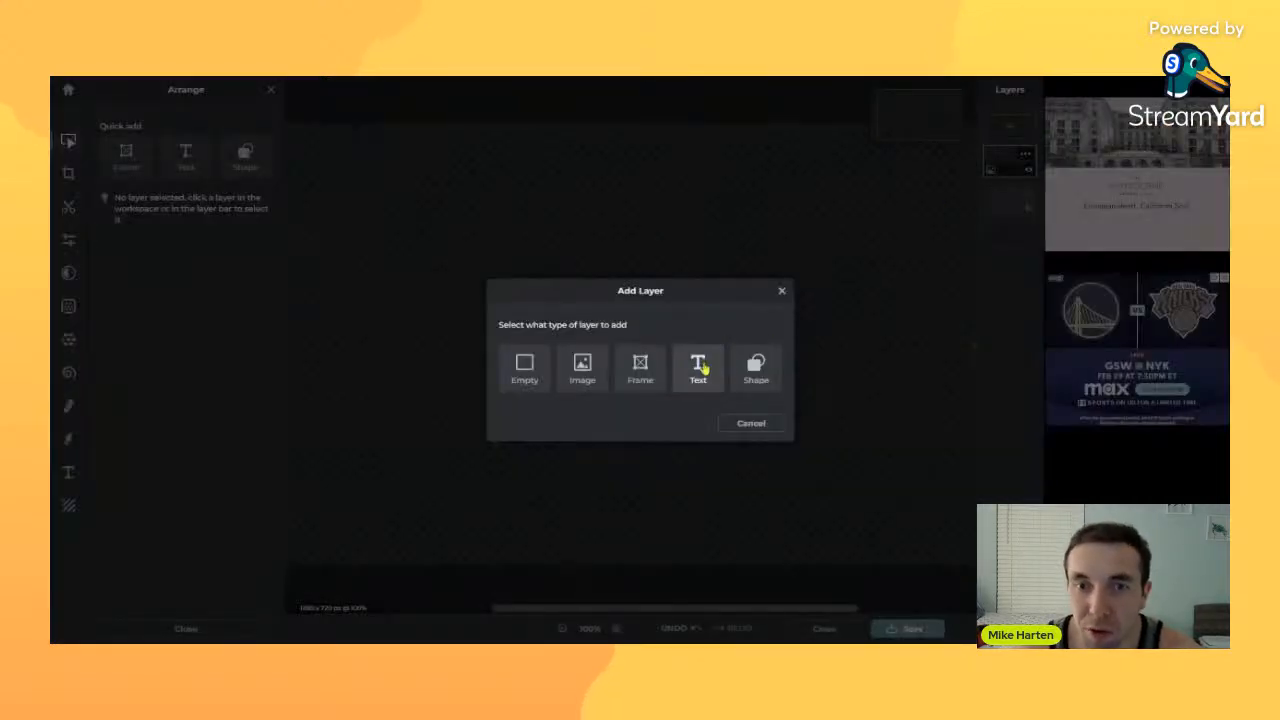
click(698, 368)
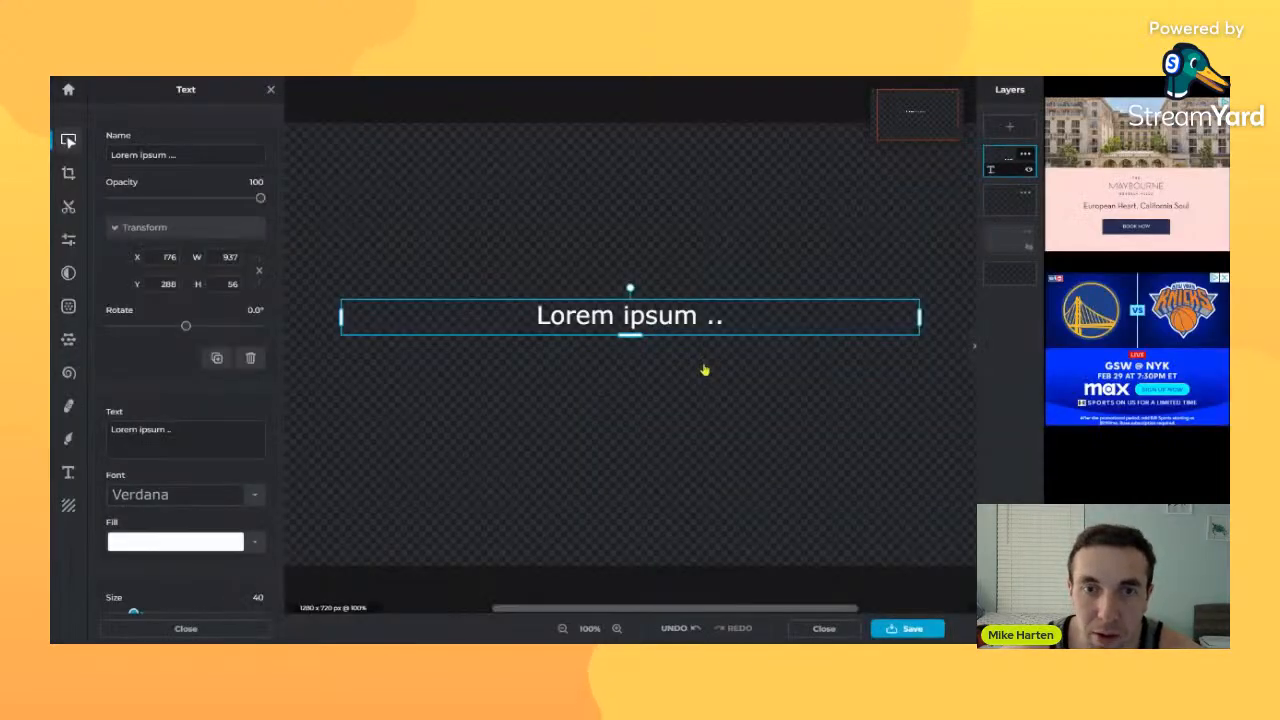
double_click(660, 319)
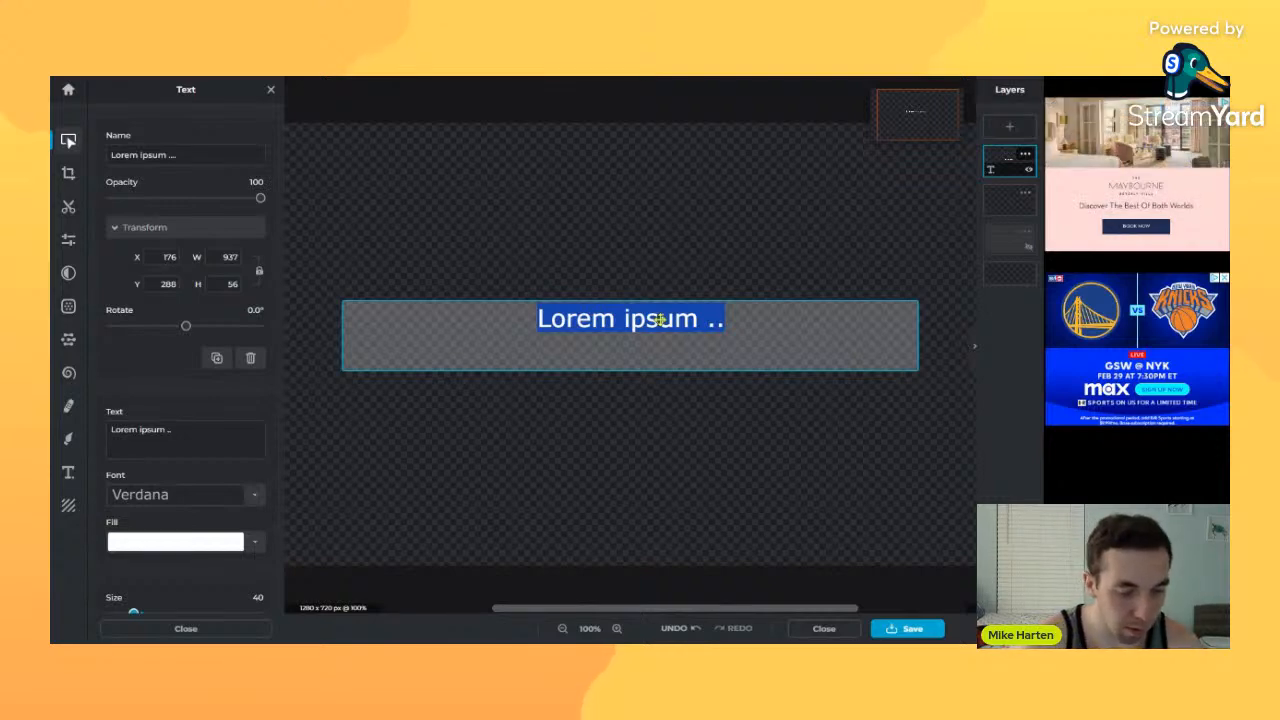
text(Our Title)
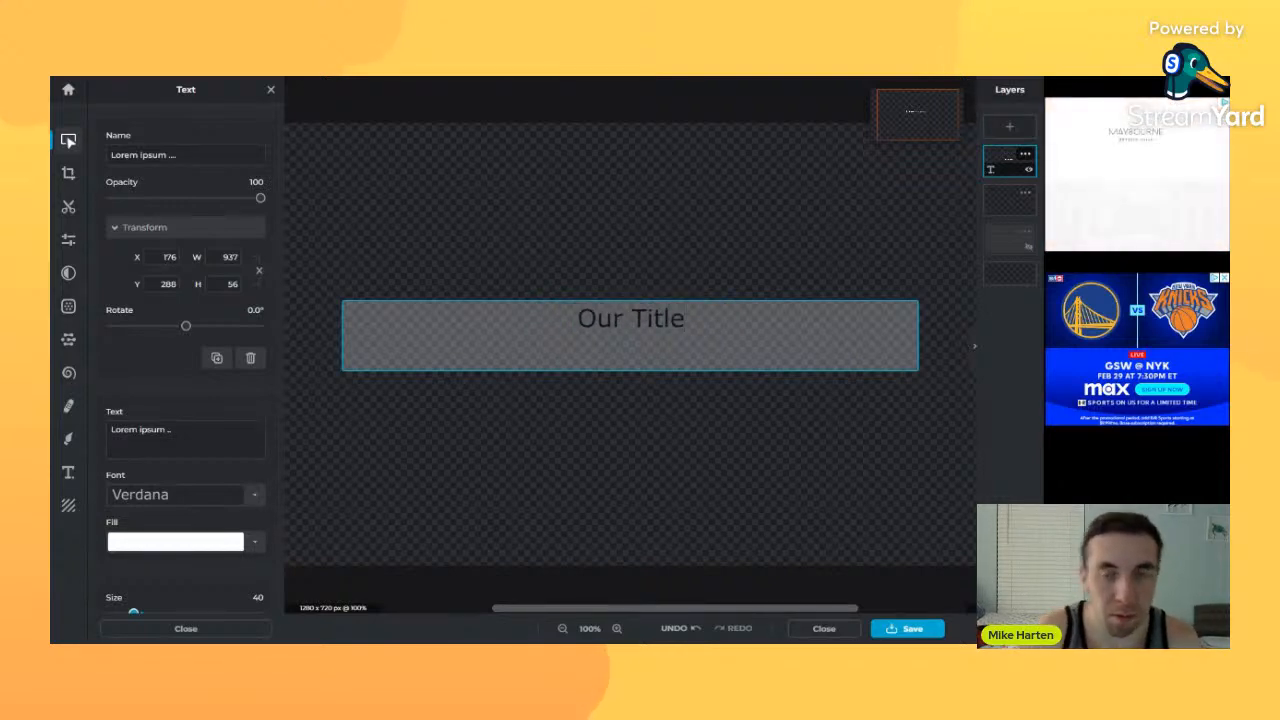
click(610, 424)
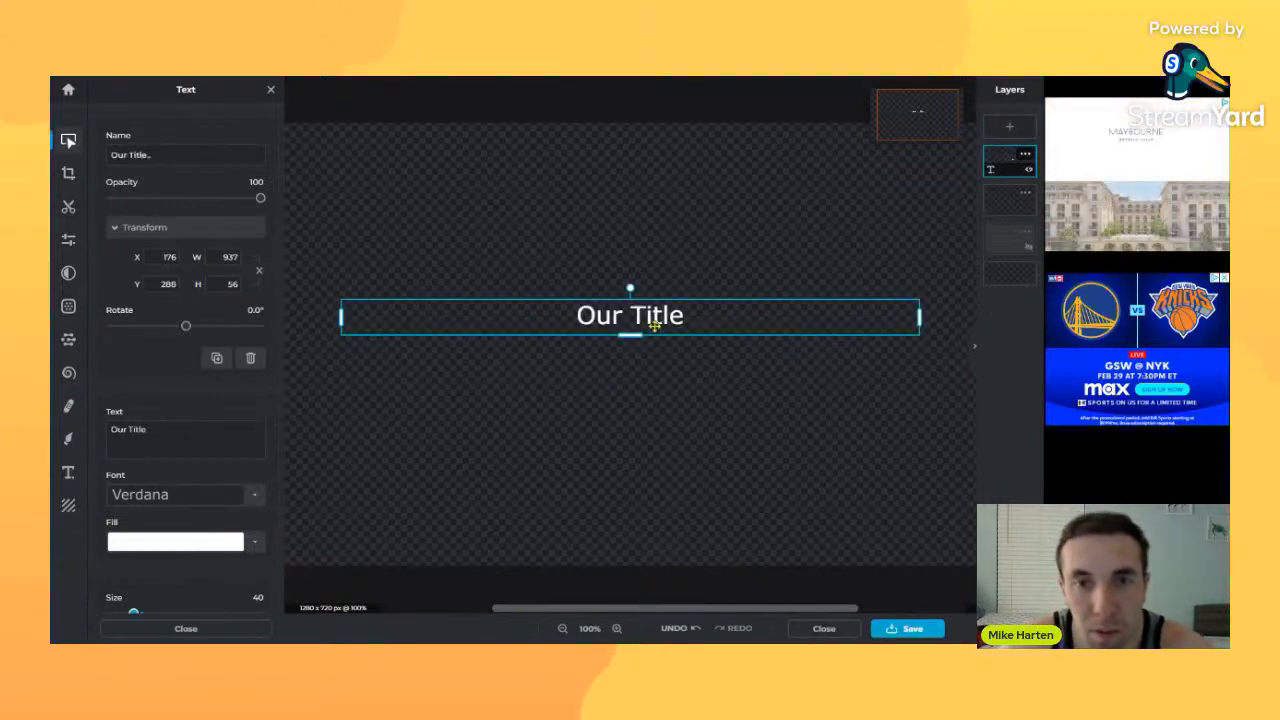
- Move the "Our Title" text to about X 165, Y 278 and keep its layer selected
drag(653, 323, 644, 314)
click(997, 194)
click(1008, 160)
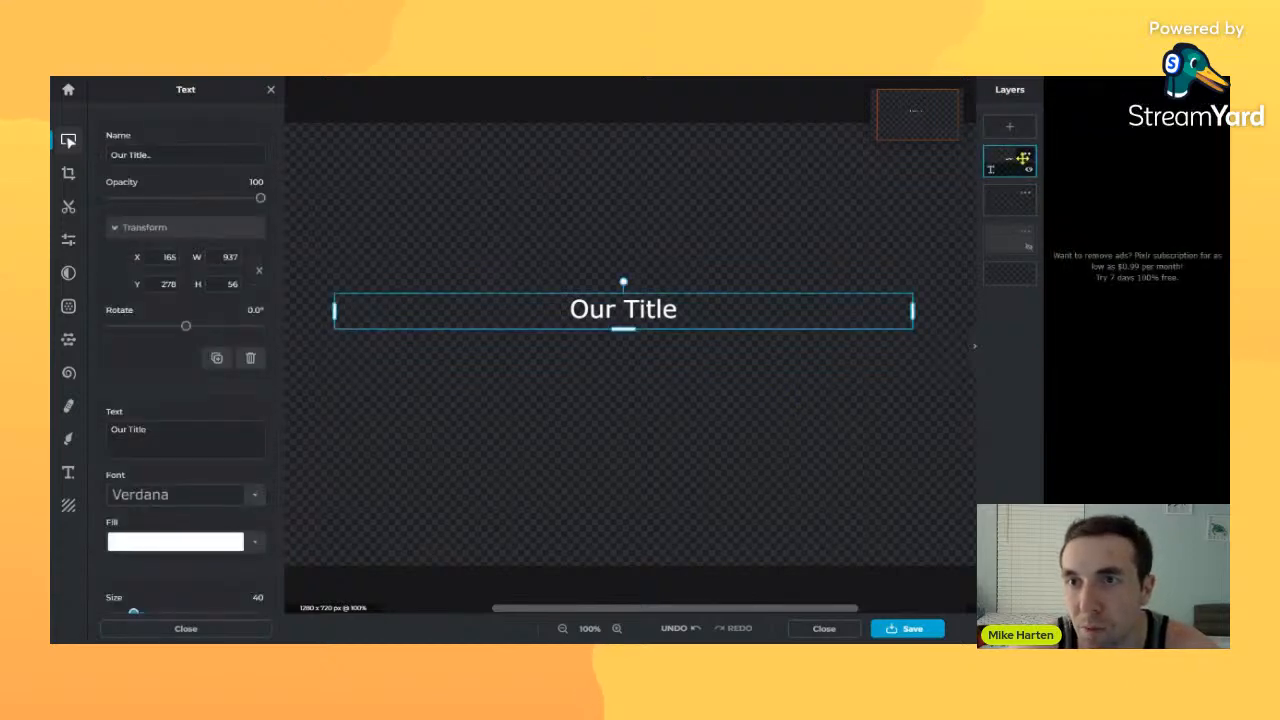
- In the "Our Title" layer settings, lower the opacity to 43 and restore it to 100
click(1024, 157)
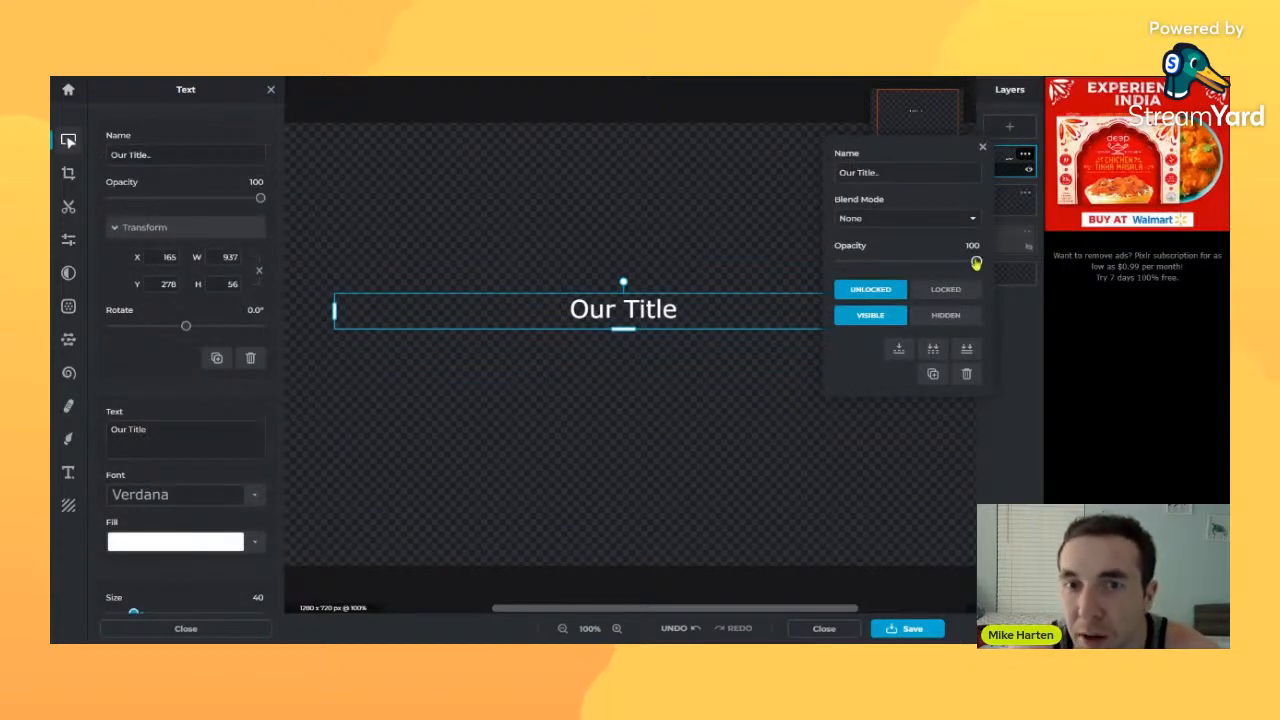
drag(975, 263, 899, 268)
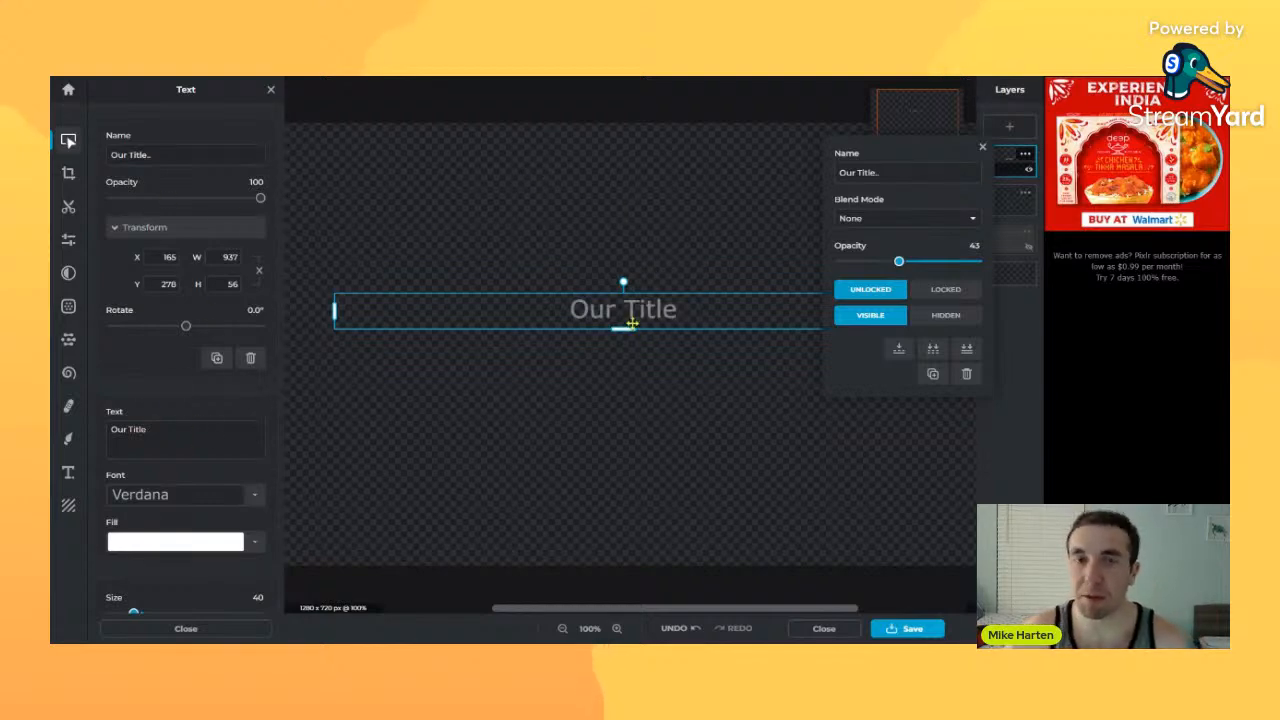
drag(900, 268, 976, 264)
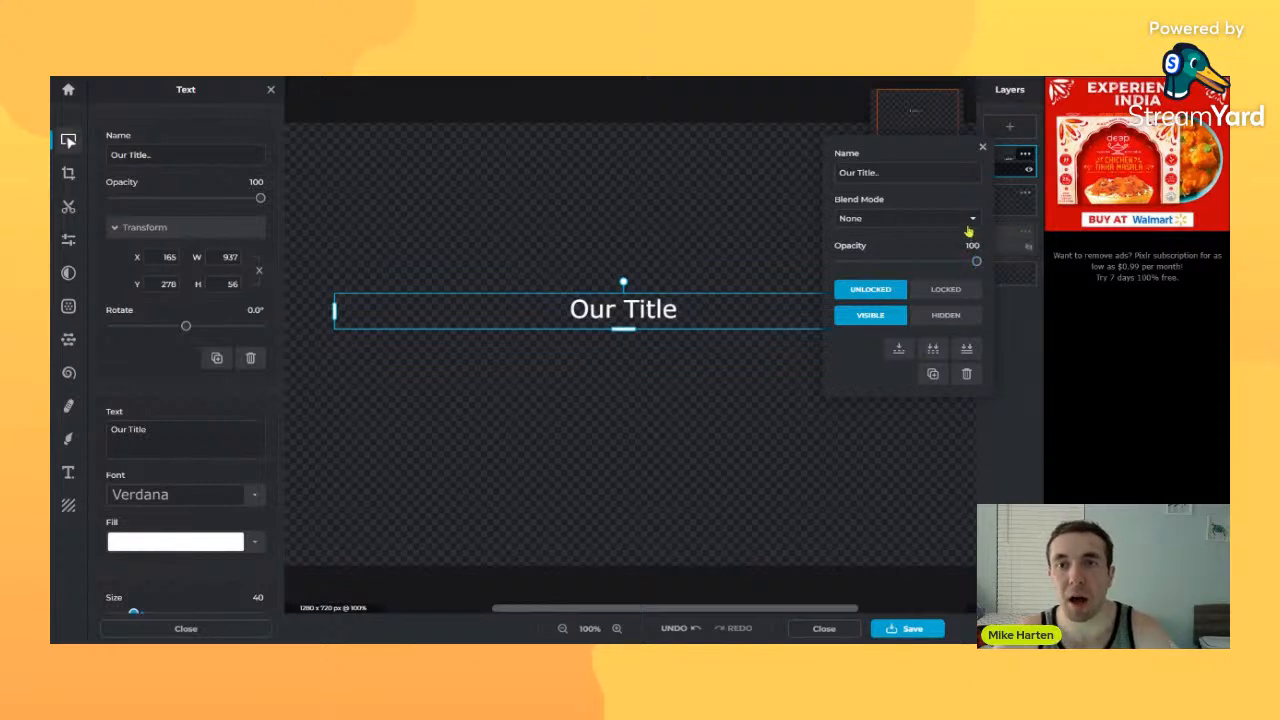
- Try the Multiply, Lighter, Saturation, Hue, Soft-light, Color-dodge and Darken blend modes on the "Our Title" layer and return it to None
click(919, 250)
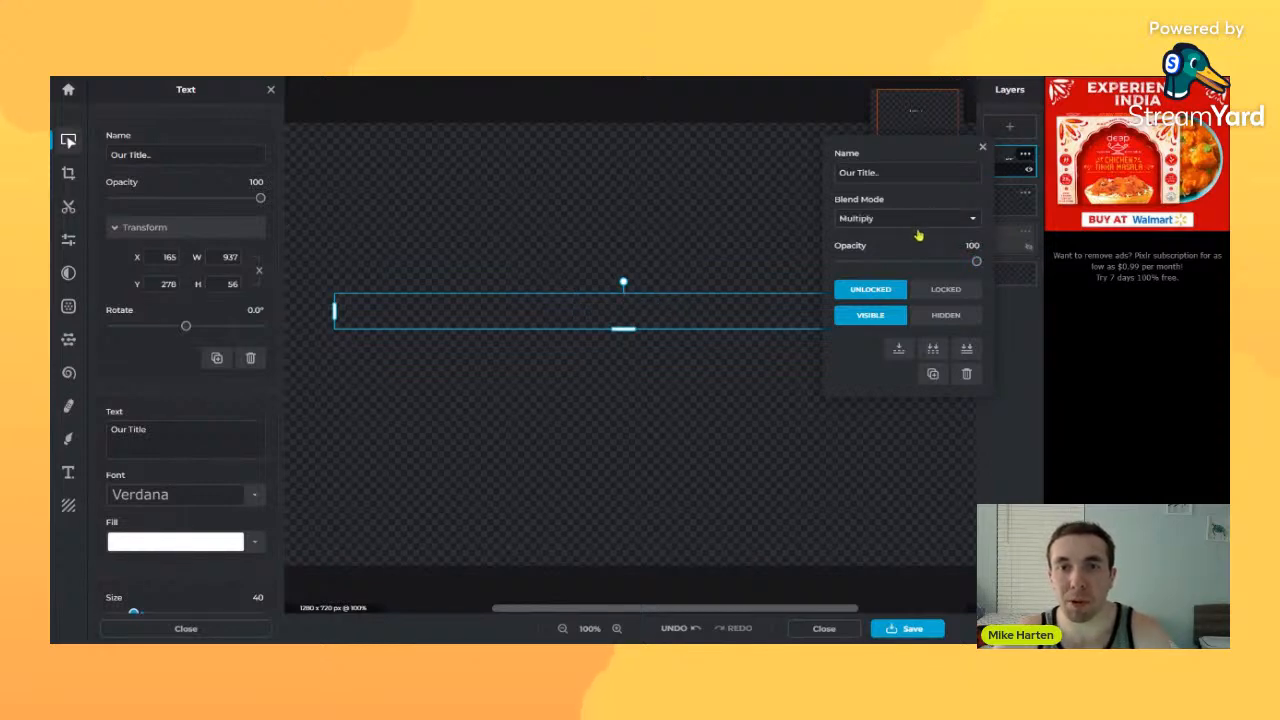
click(892, 270)
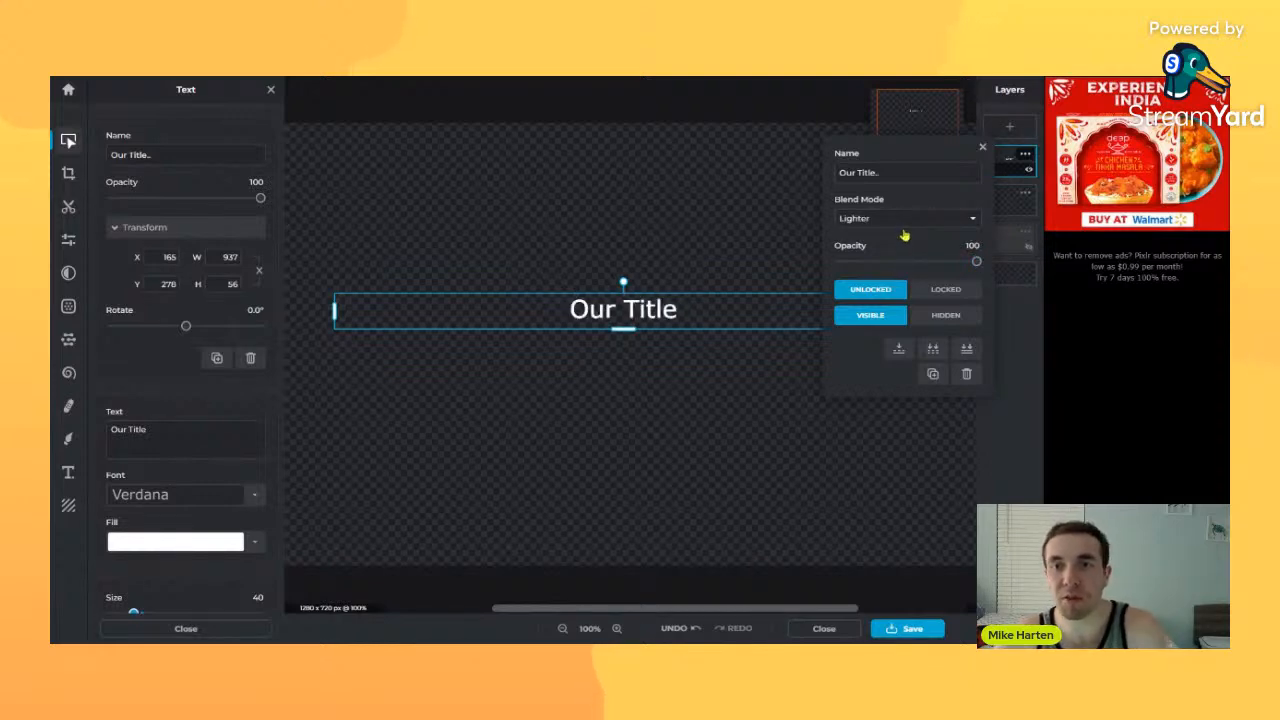
click(910, 382)
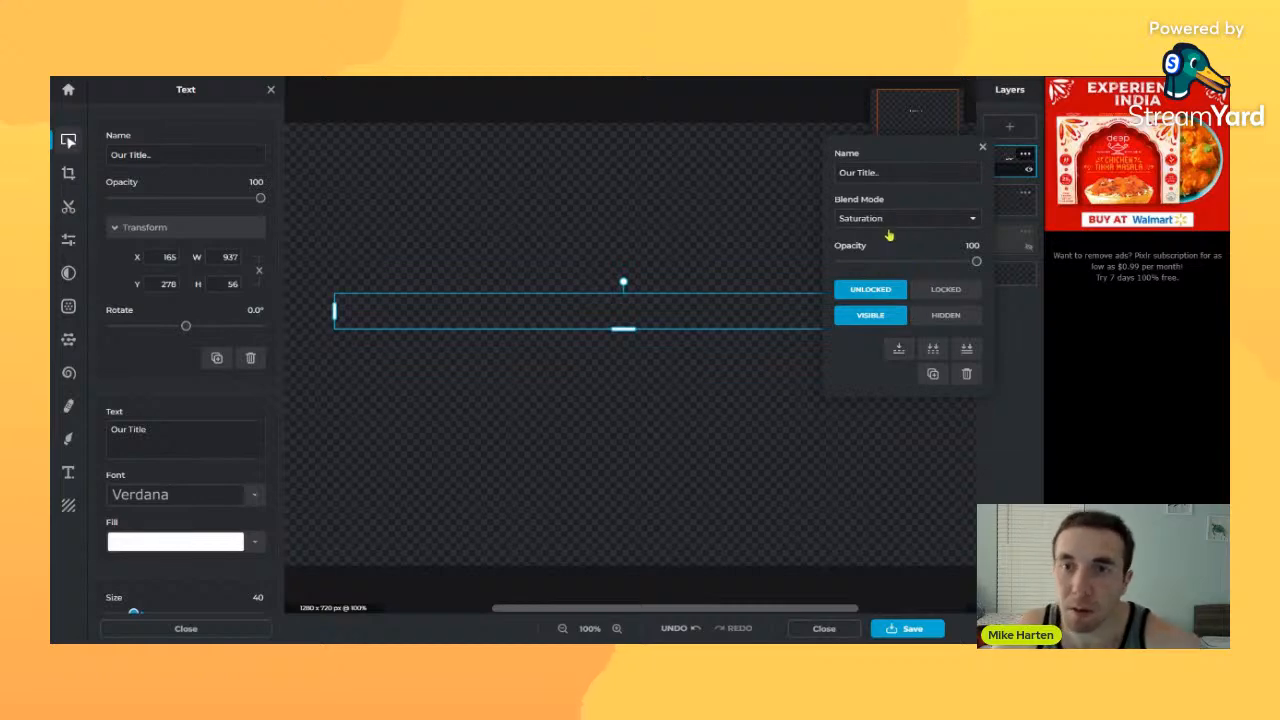
click(899, 357)
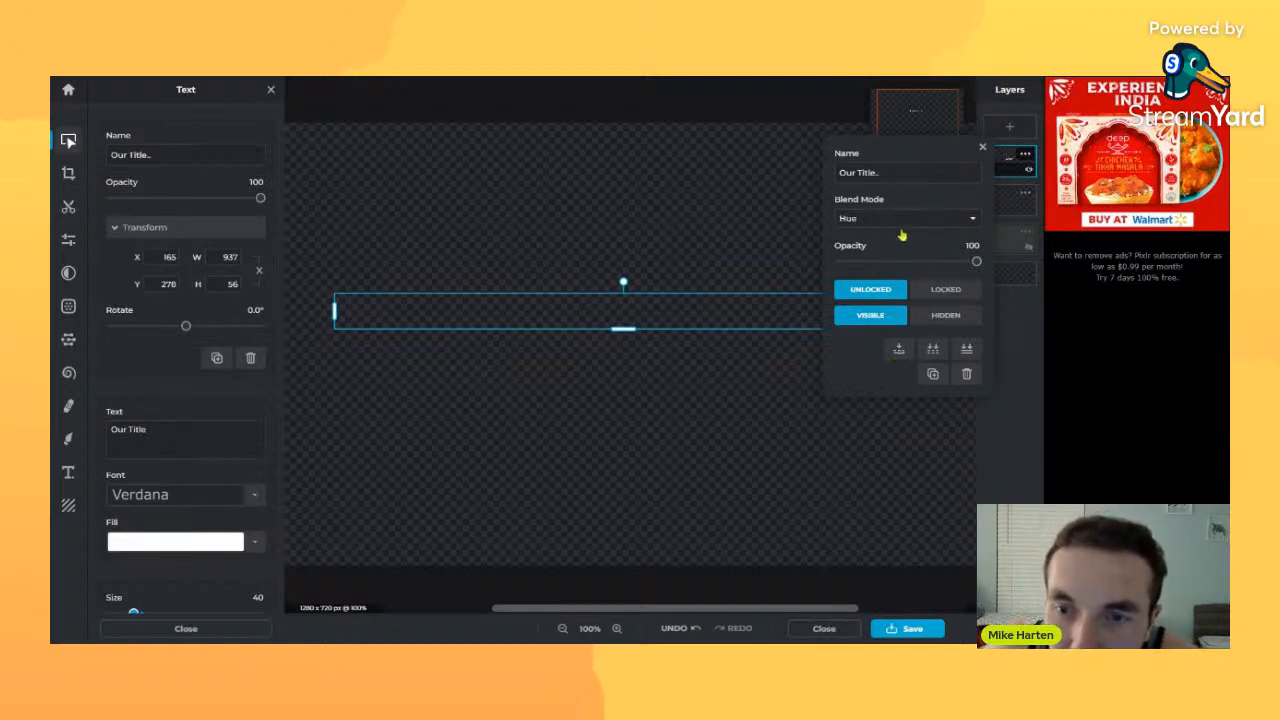
click(898, 367)
click(878, 337)
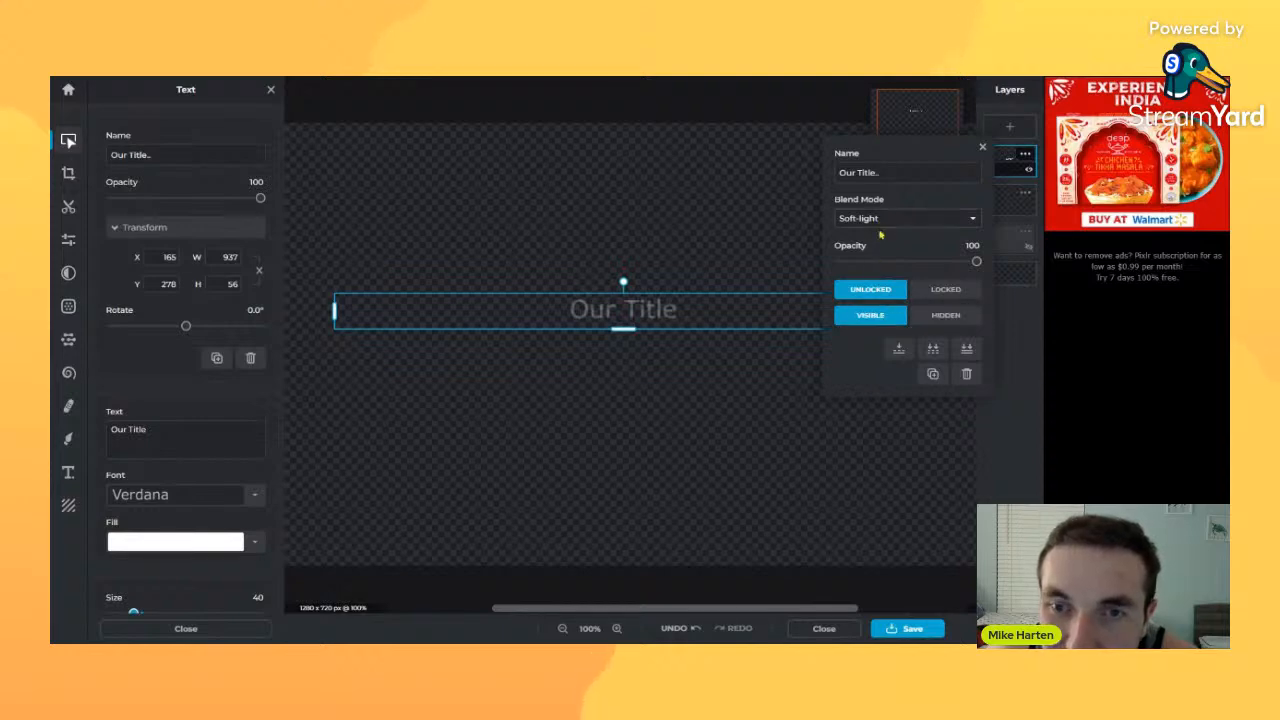
click(866, 306)
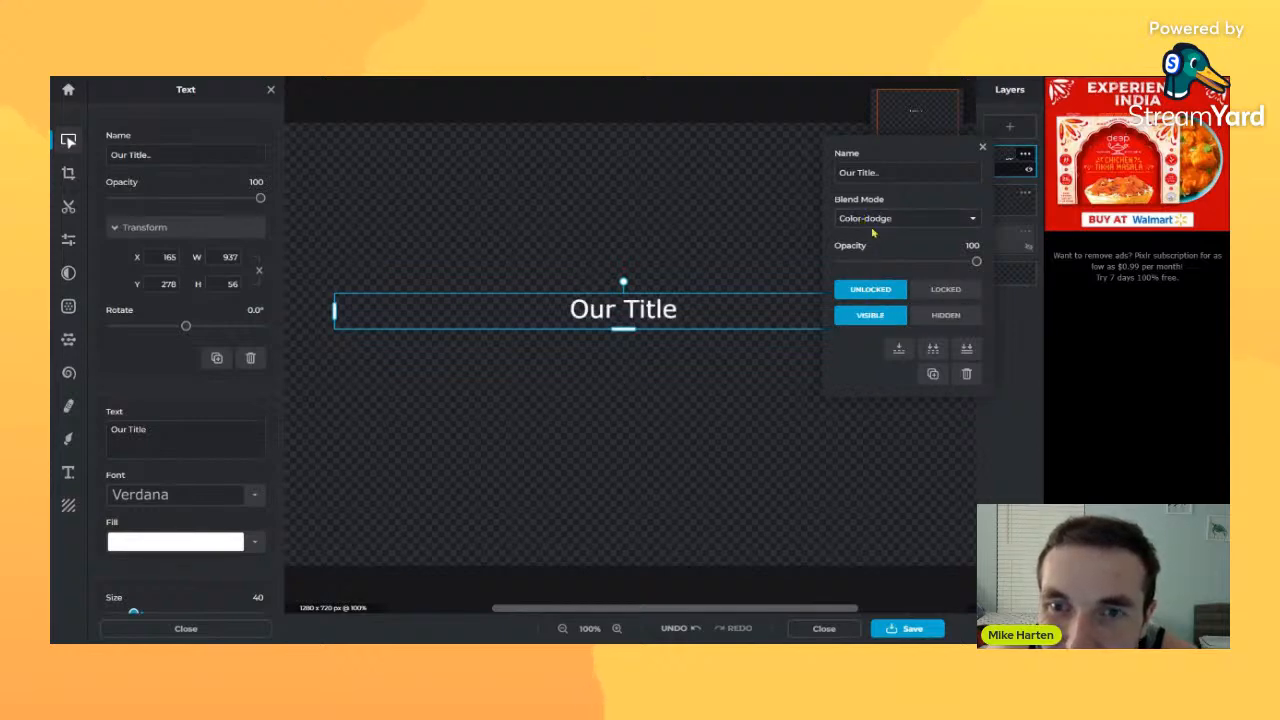
click(860, 289)
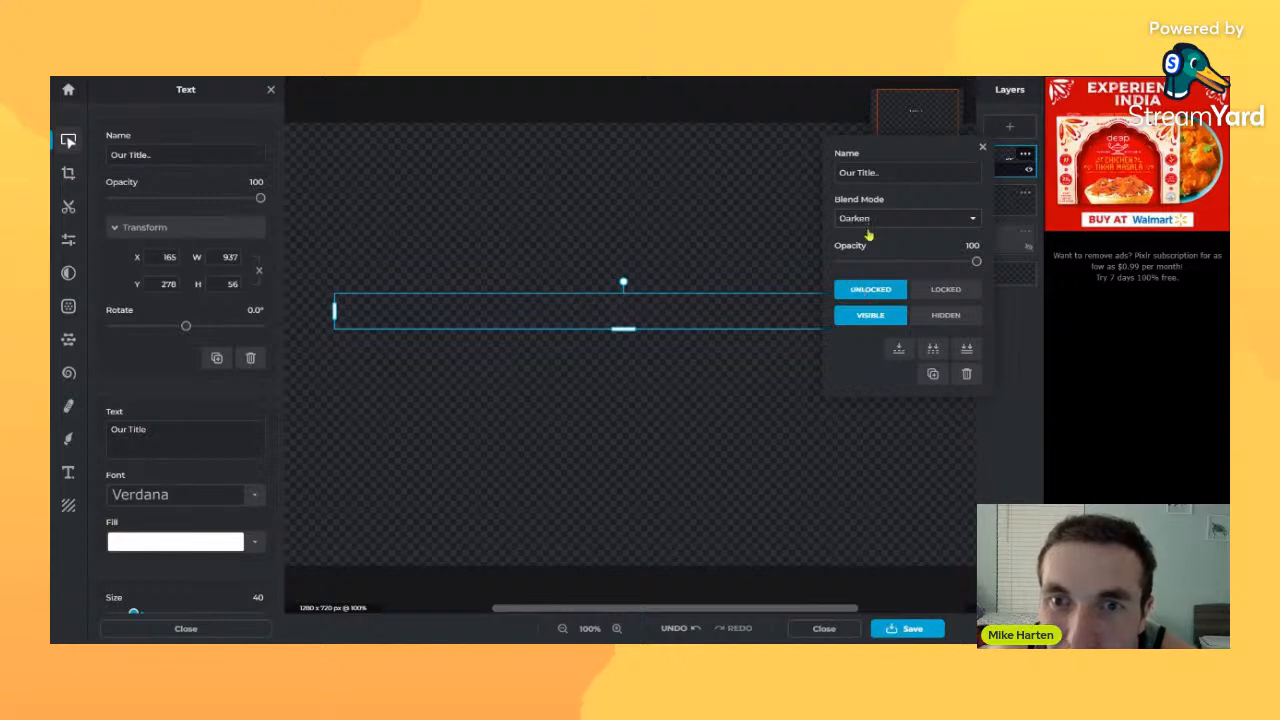
click(868, 236)
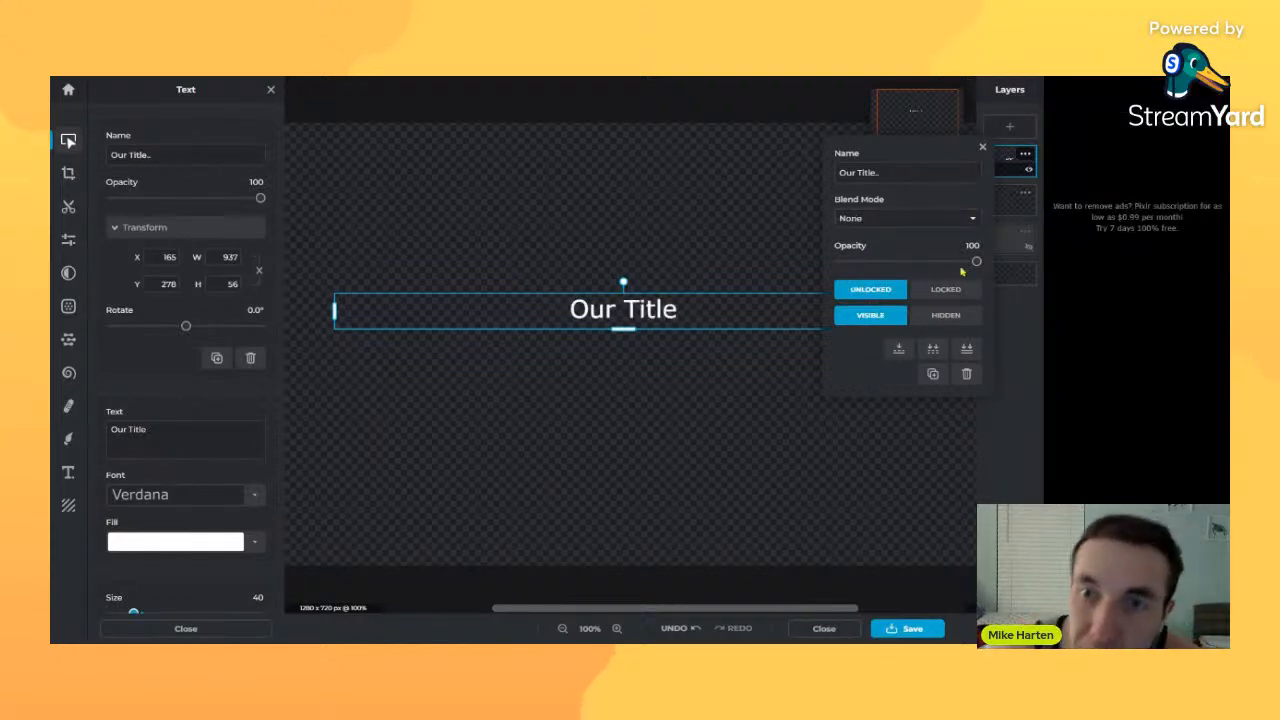
- Switch the "Our Title" layer between hidden and visible several times, leaving it visible
click(940, 316)
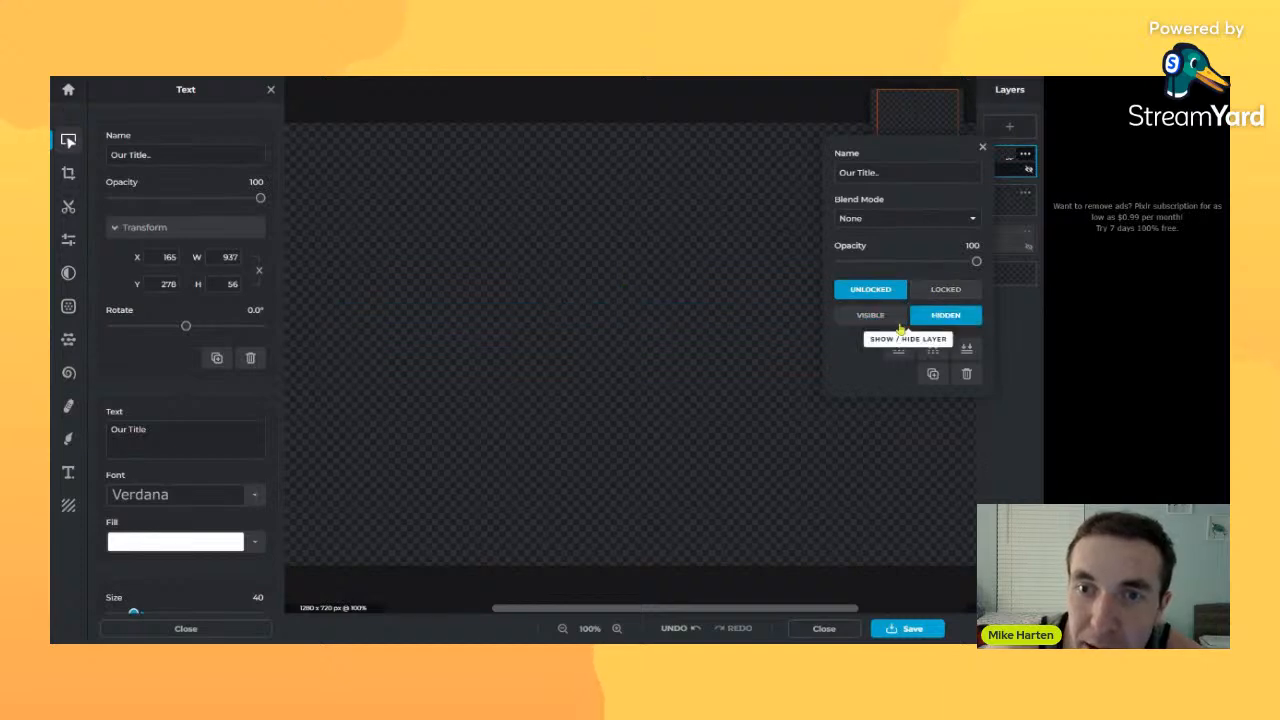
click(893, 317)
click(918, 317)
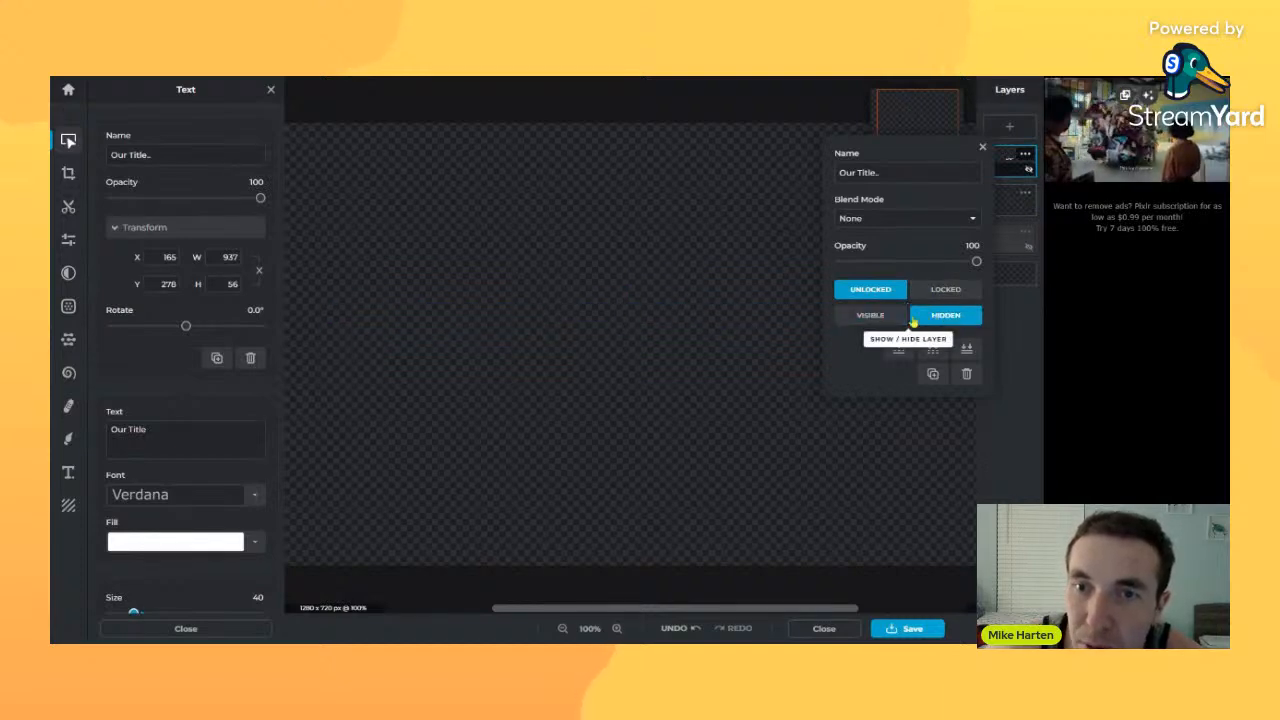
click(898, 317)
click(914, 317)
click(900, 317)
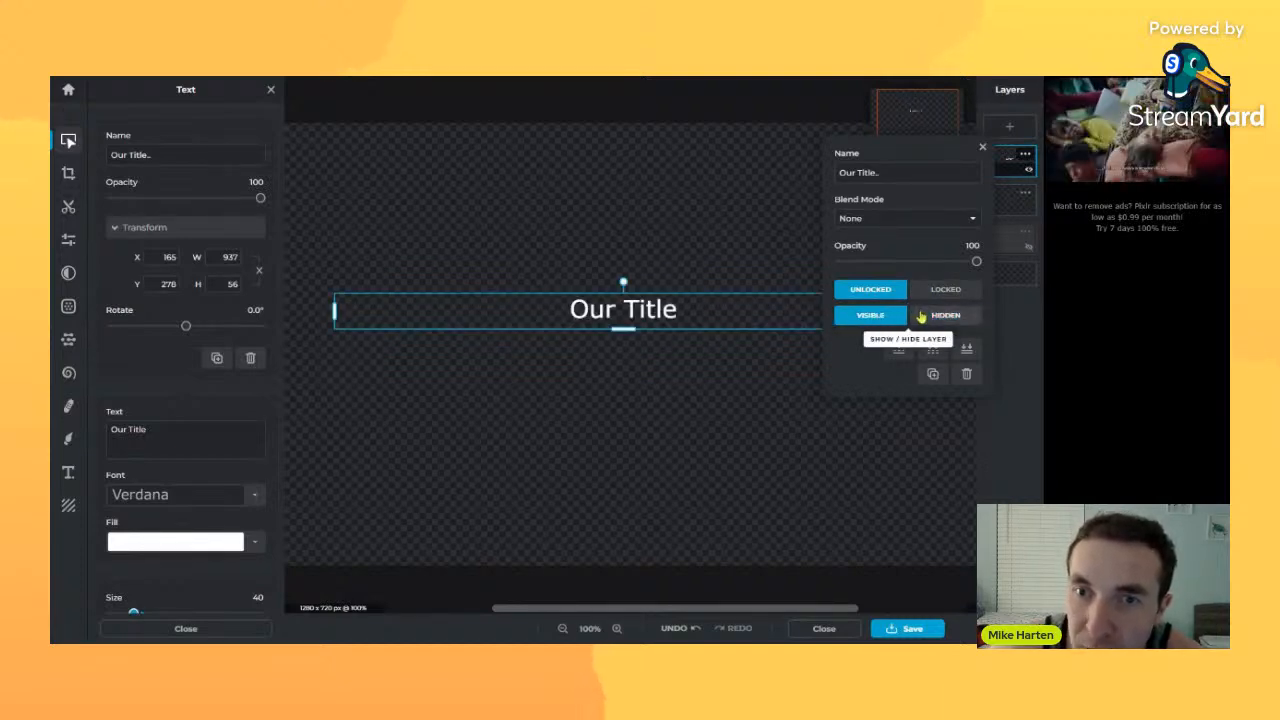
- Make the grey Layer 1 visible and move the "Our Title" text to about X 123, Y 248
click(920, 317)
click(888, 317)
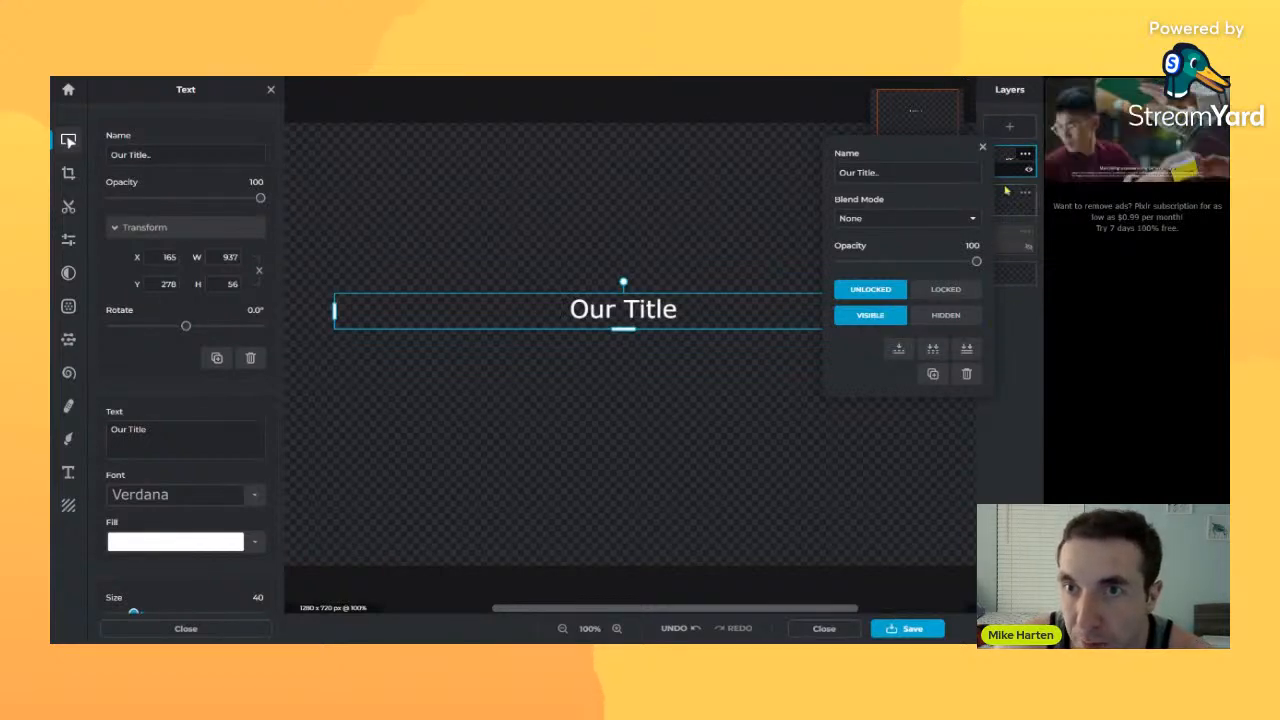
click(1026, 245)
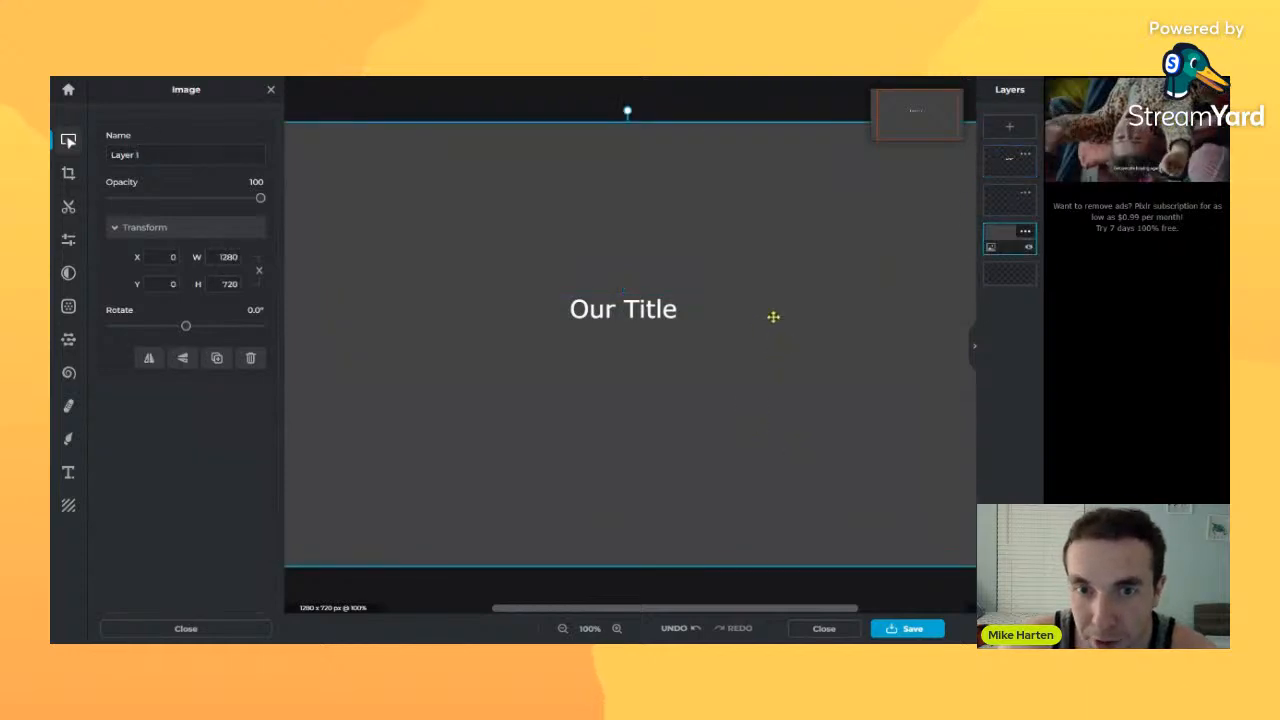
click(663, 309)
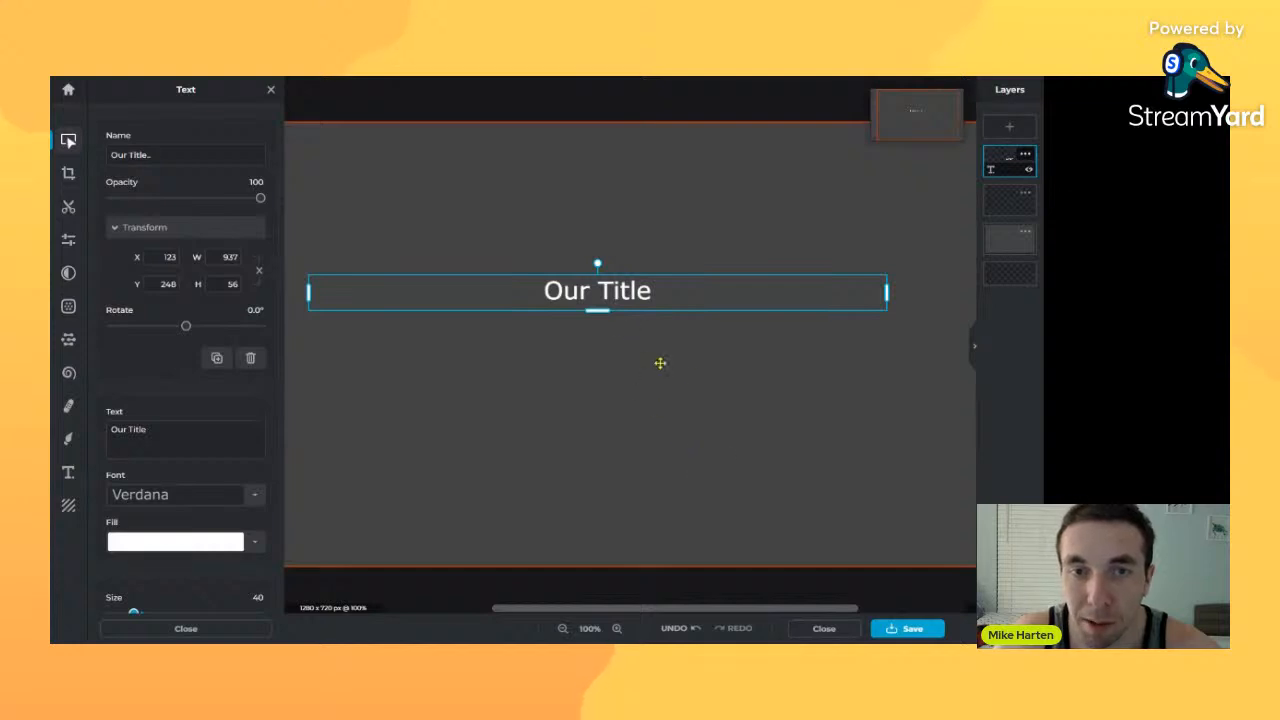
- Move the grey Layer 1 to about X -283, Y -187 and undo the move
click(663, 400)
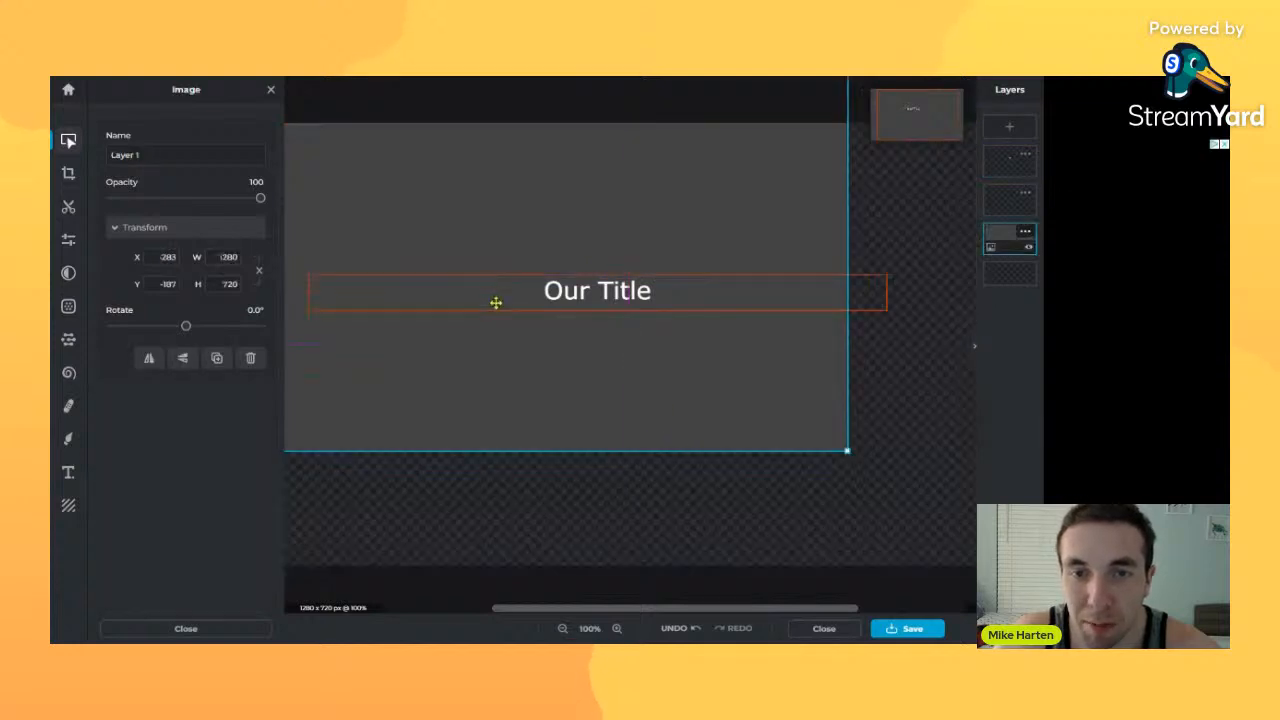
click(894, 400)
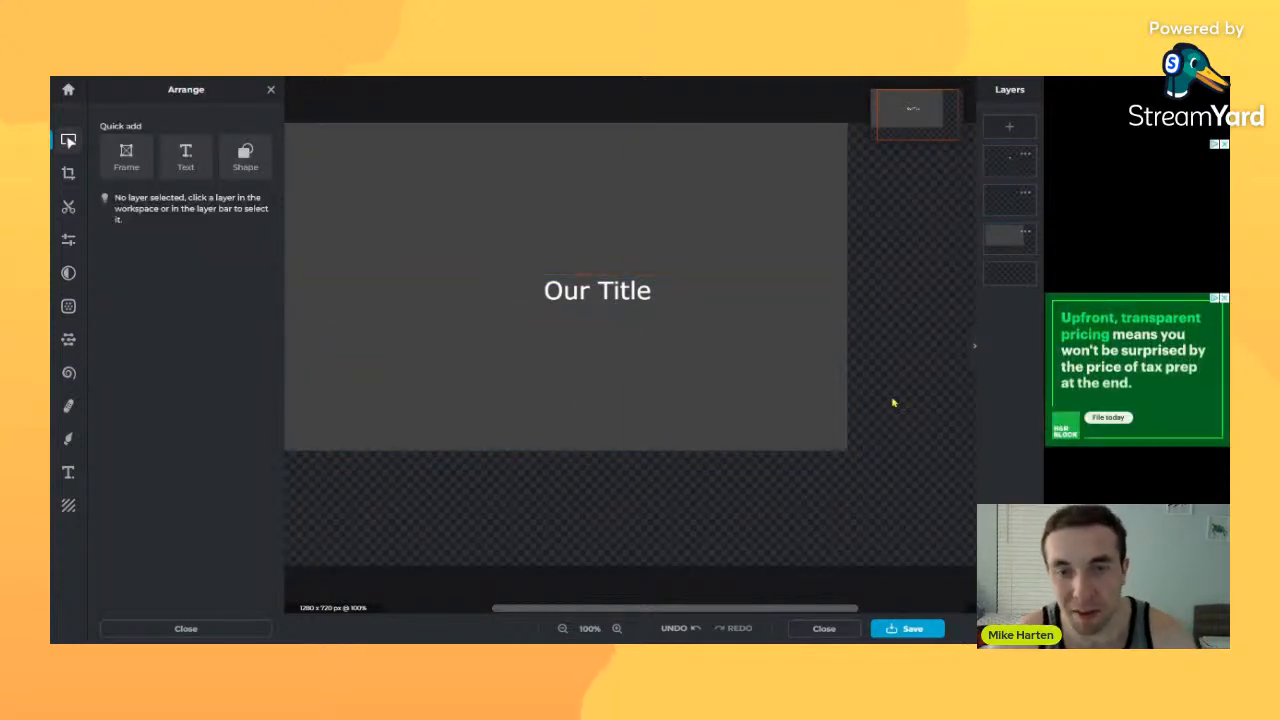
key(ctrl+z)
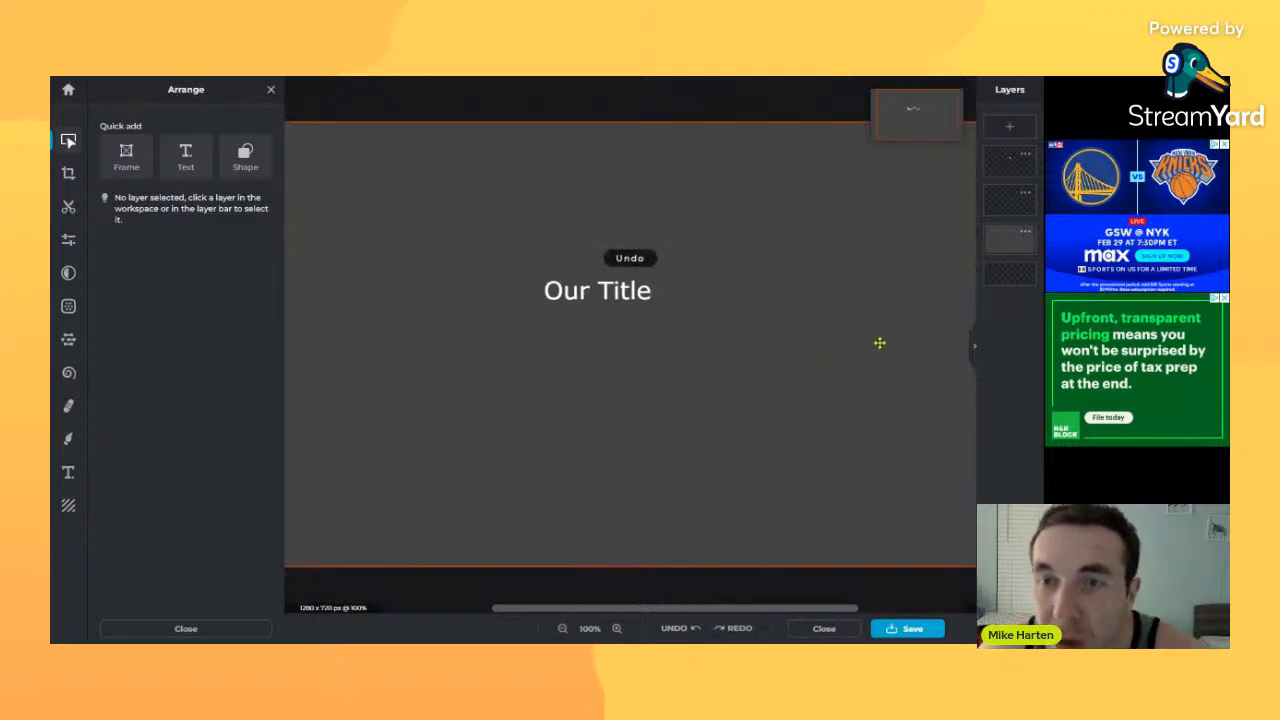
- Set the grey Layer 1 to locked in its layer settings and close the settings
click(1027, 256)
click(1025, 233)
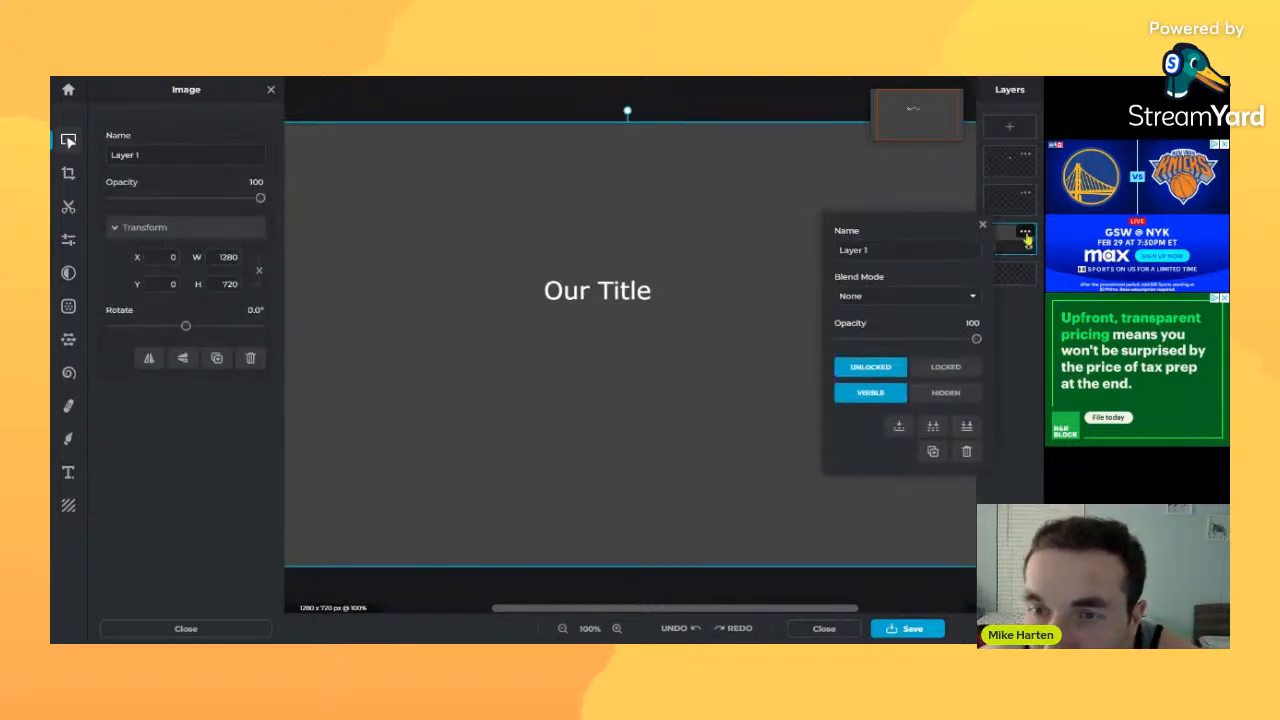
click(944, 368)
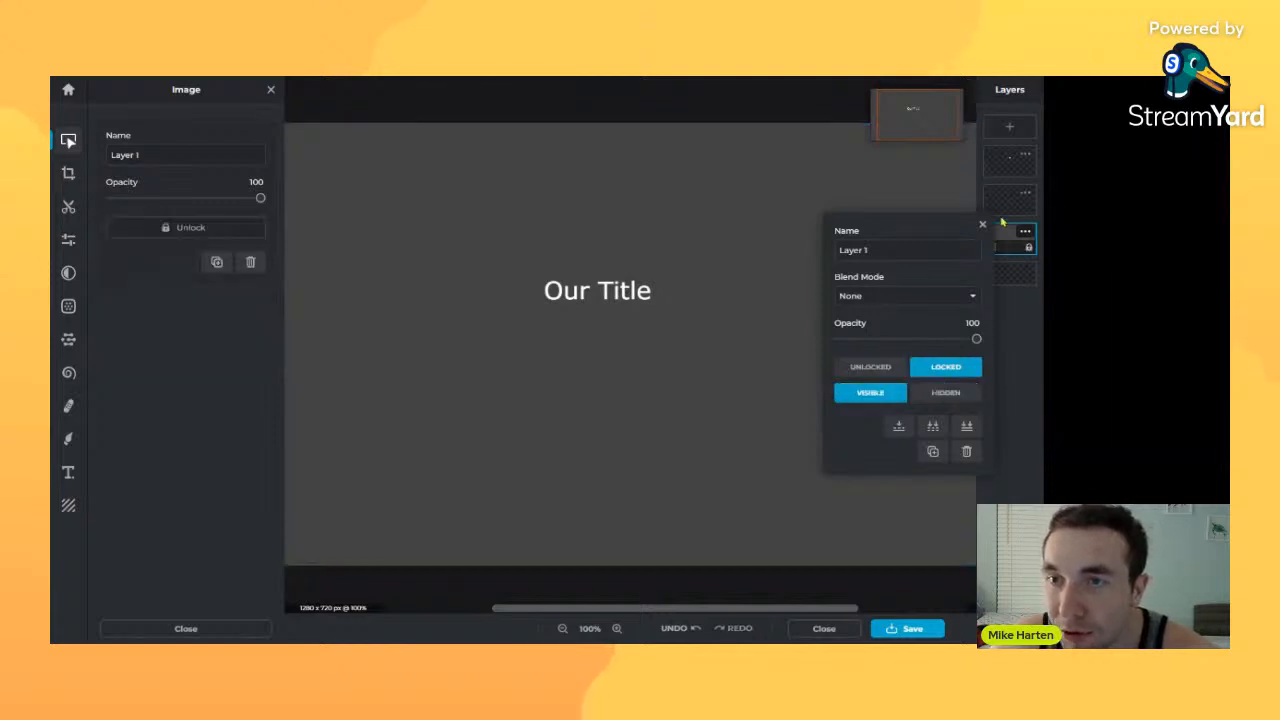
click(983, 225)
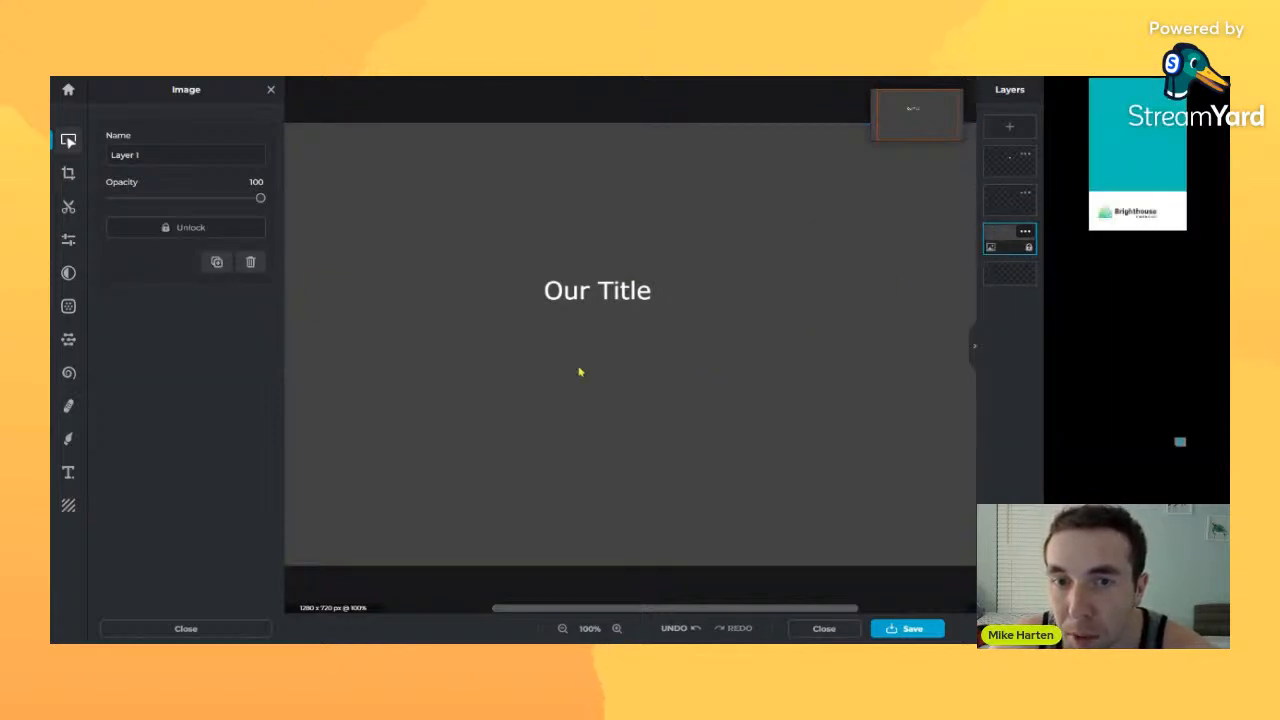
- Try moving the locked Layer 1 on the canvas, keep its opacity at 100, and unlock the layer
click(806, 312)
click(947, 261)
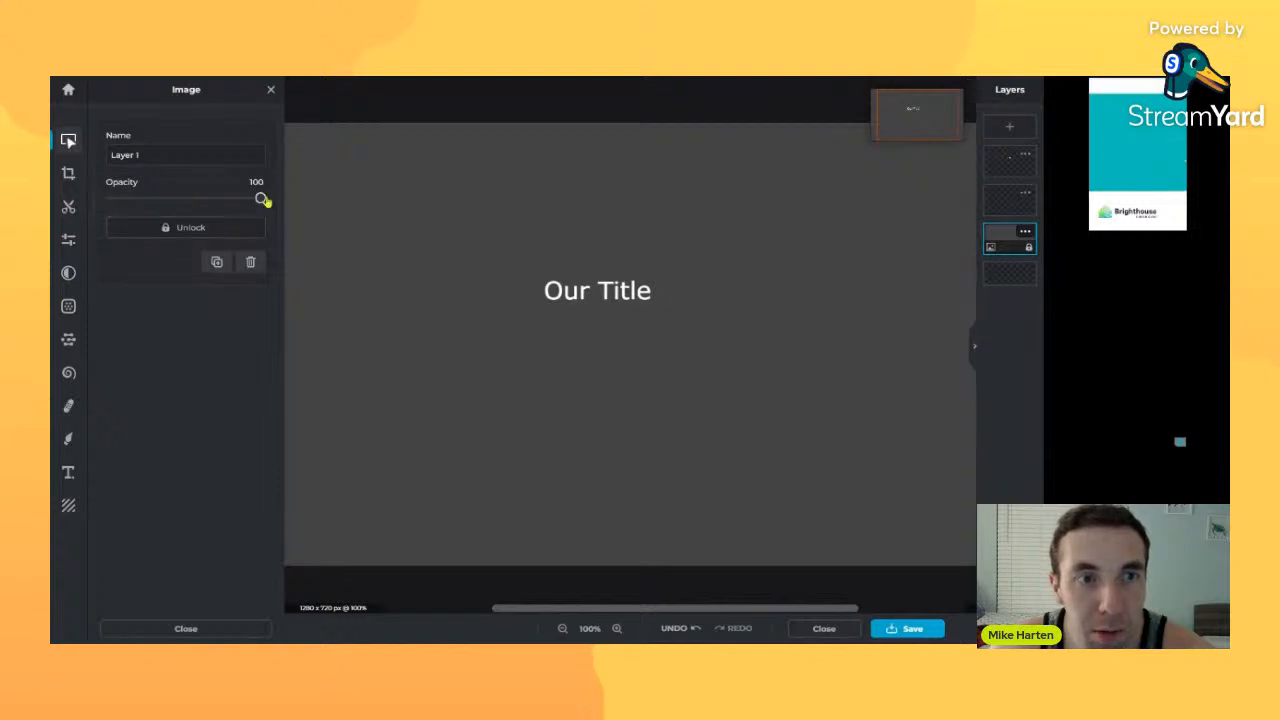
mouse_move(260, 198)
mouse_down()
mouse_move(229, 199)
mouse_move(275, 200)
mouse_up()
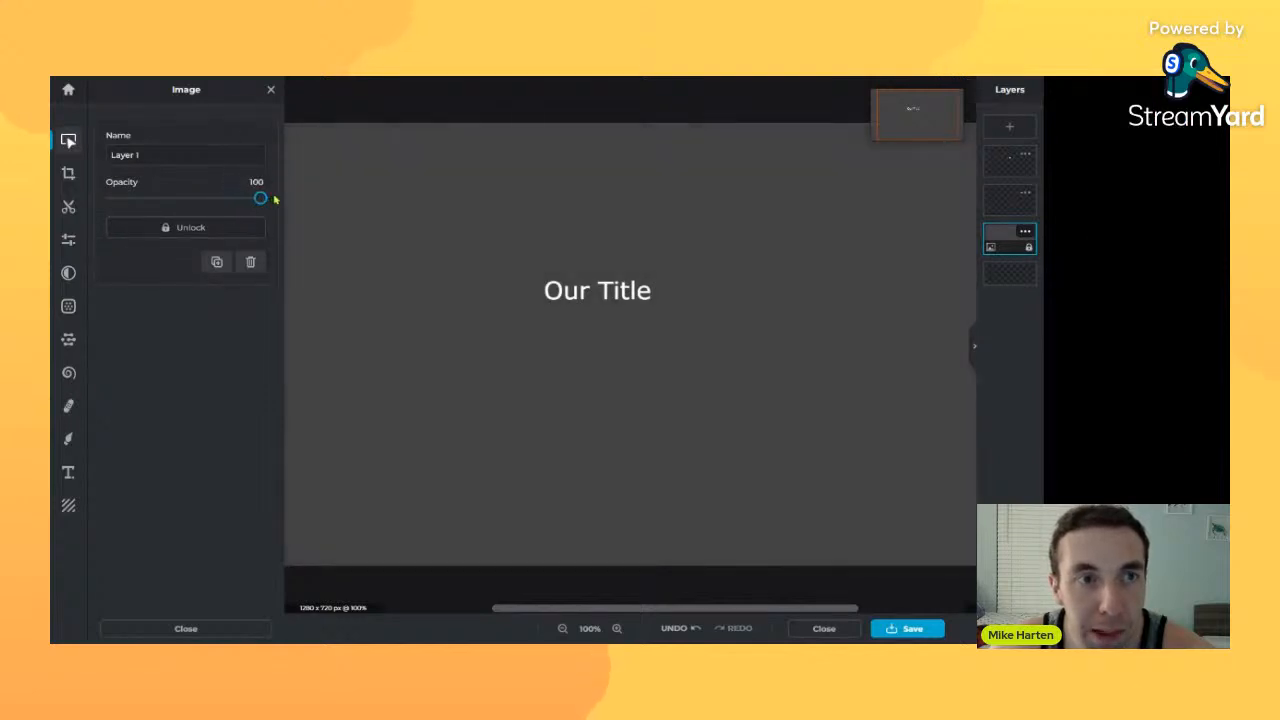
click(1029, 248)
drag(673, 247, 798, 391)
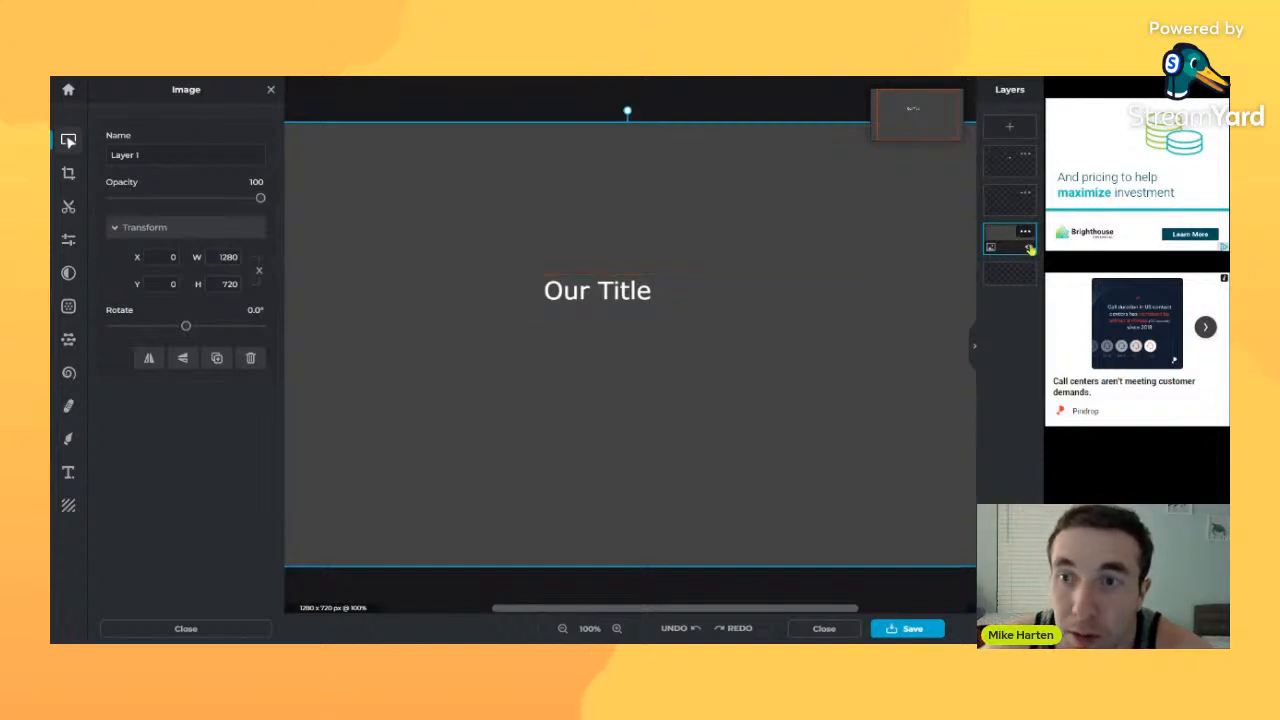
- View the layer settings of the "Our Title" text layer and close them
click(1005, 160)
click(1024, 155)
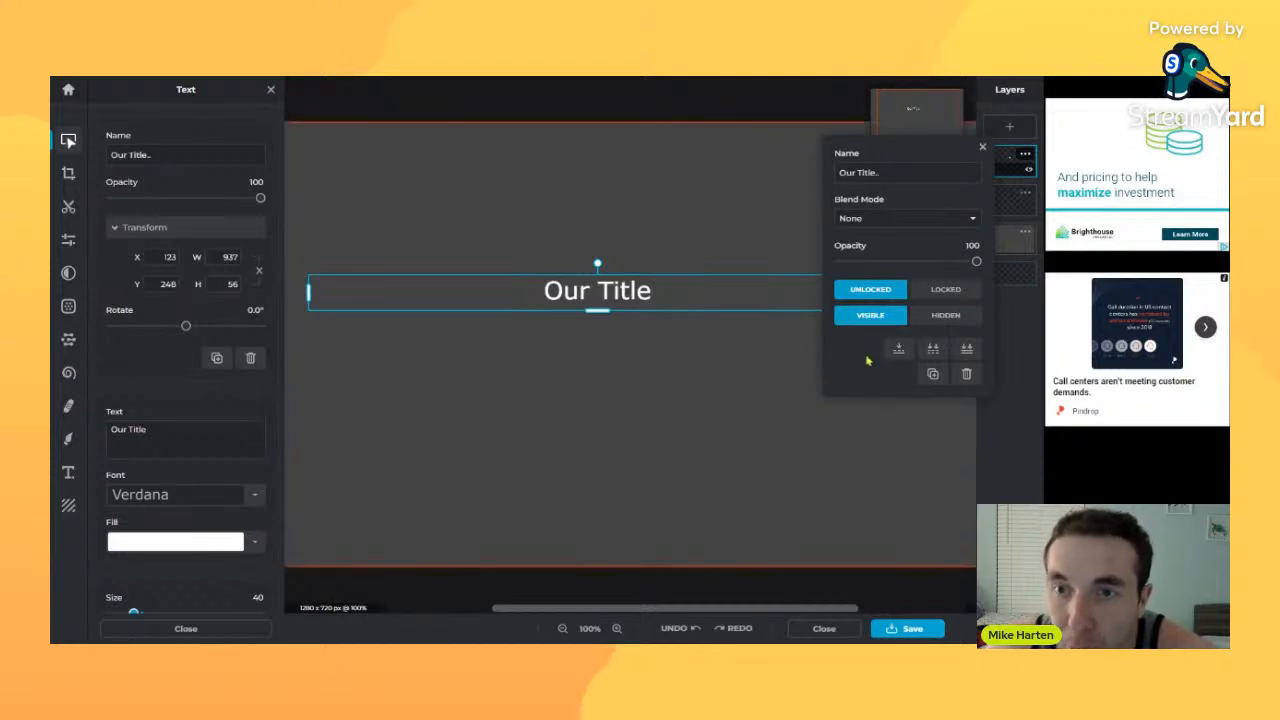
click(800, 346)
click(995, 162)
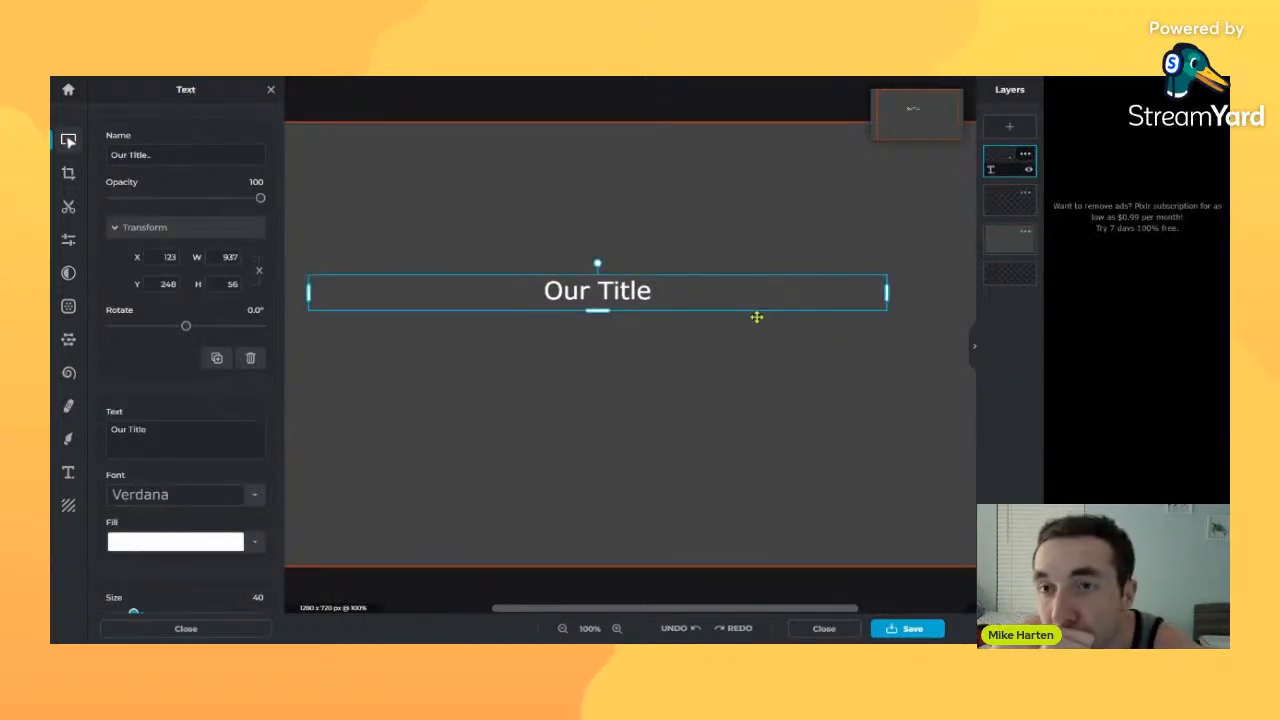
- Add an empty layer above the "Our Title" text and switch to the Draw tools
click(1009, 126)
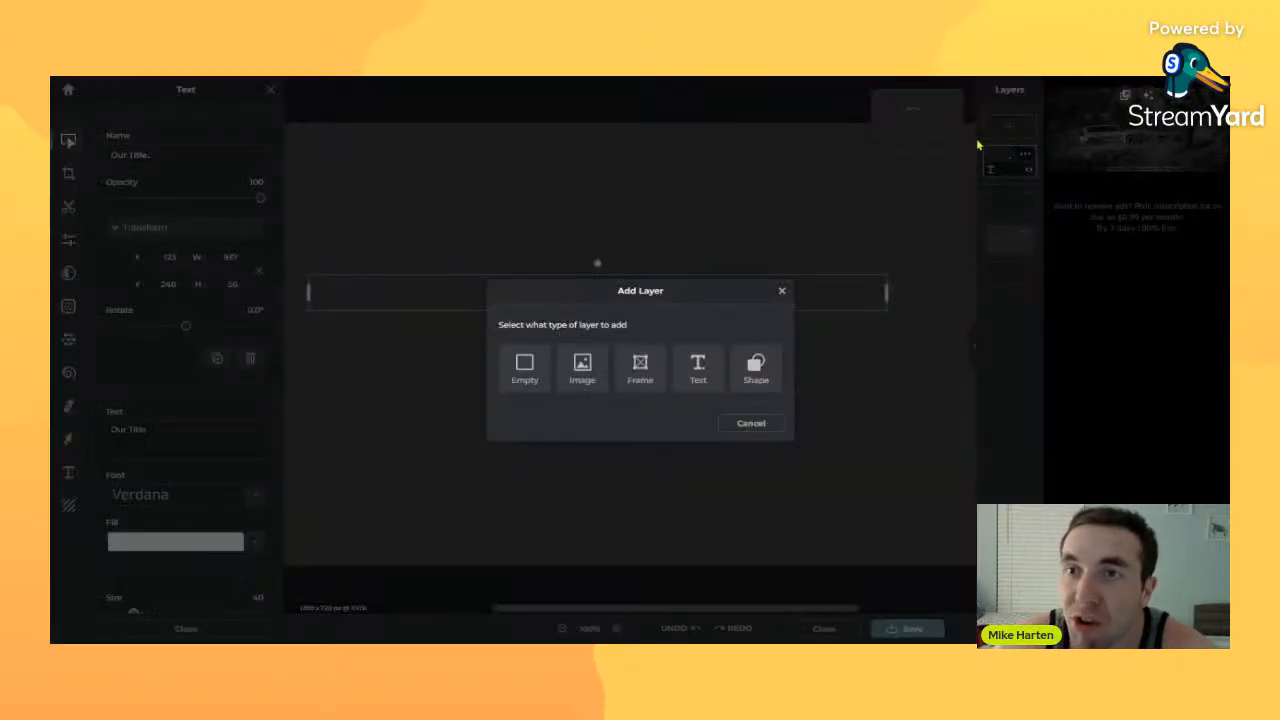
click(532, 380)
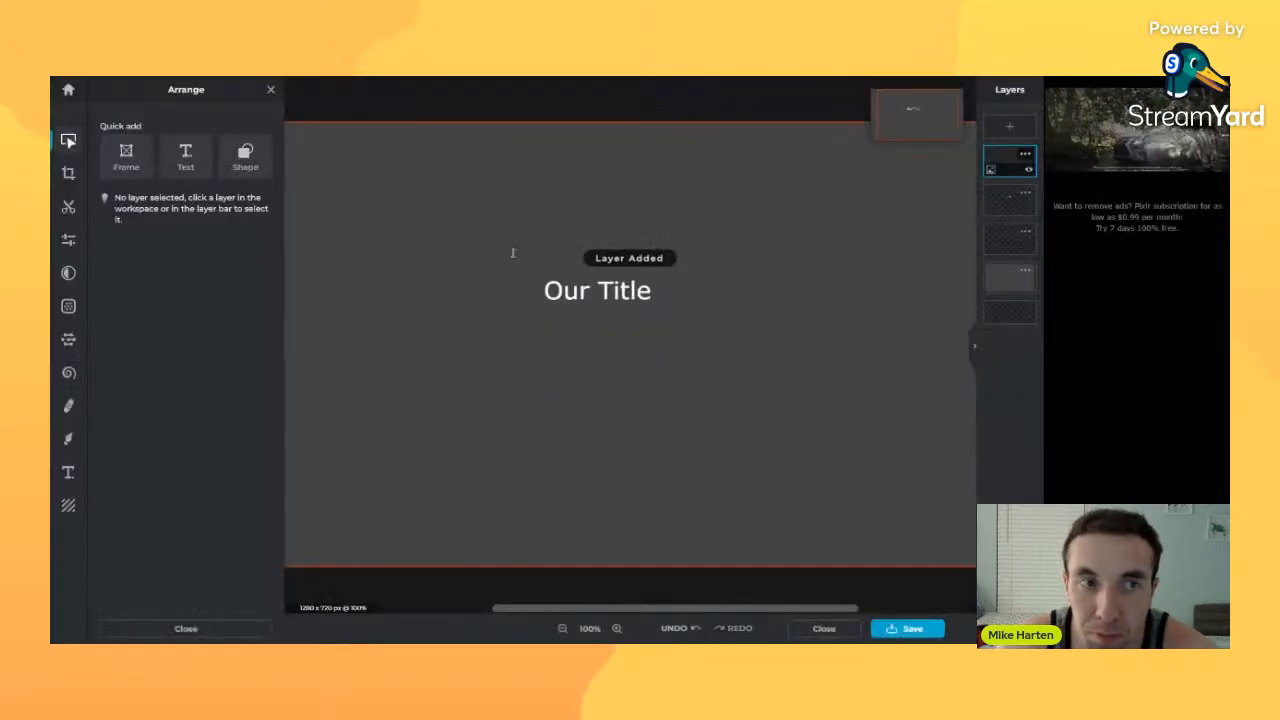
click(68, 438)
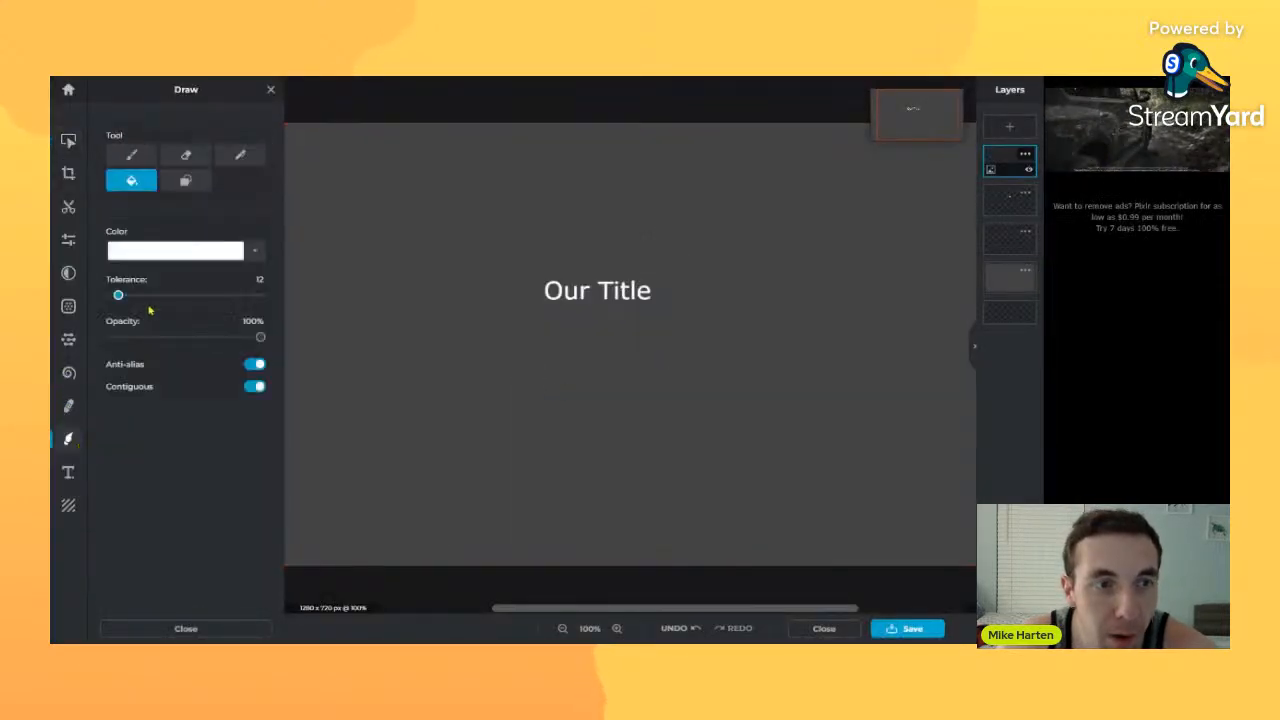
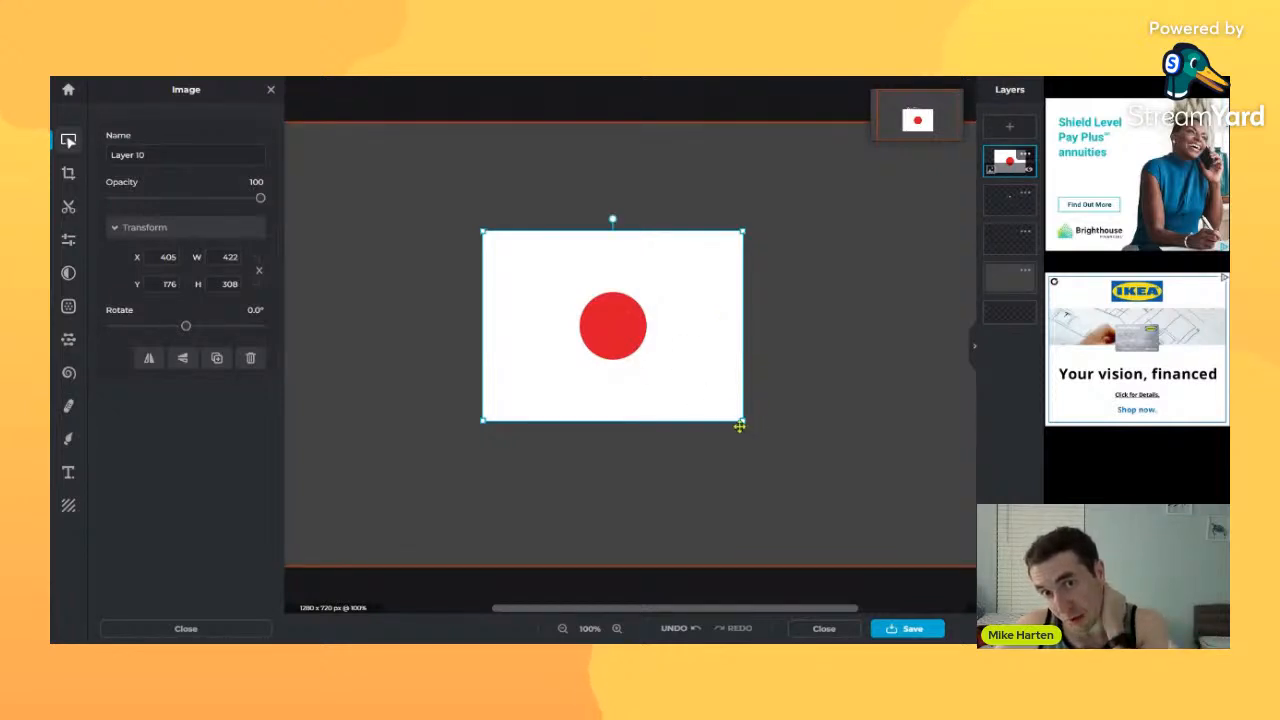
- Enlarge the white rectangle with the red circle on Layer 10 from its corner and undo the resize
drag(743, 423, 817, 449)
key(ctrl+z)
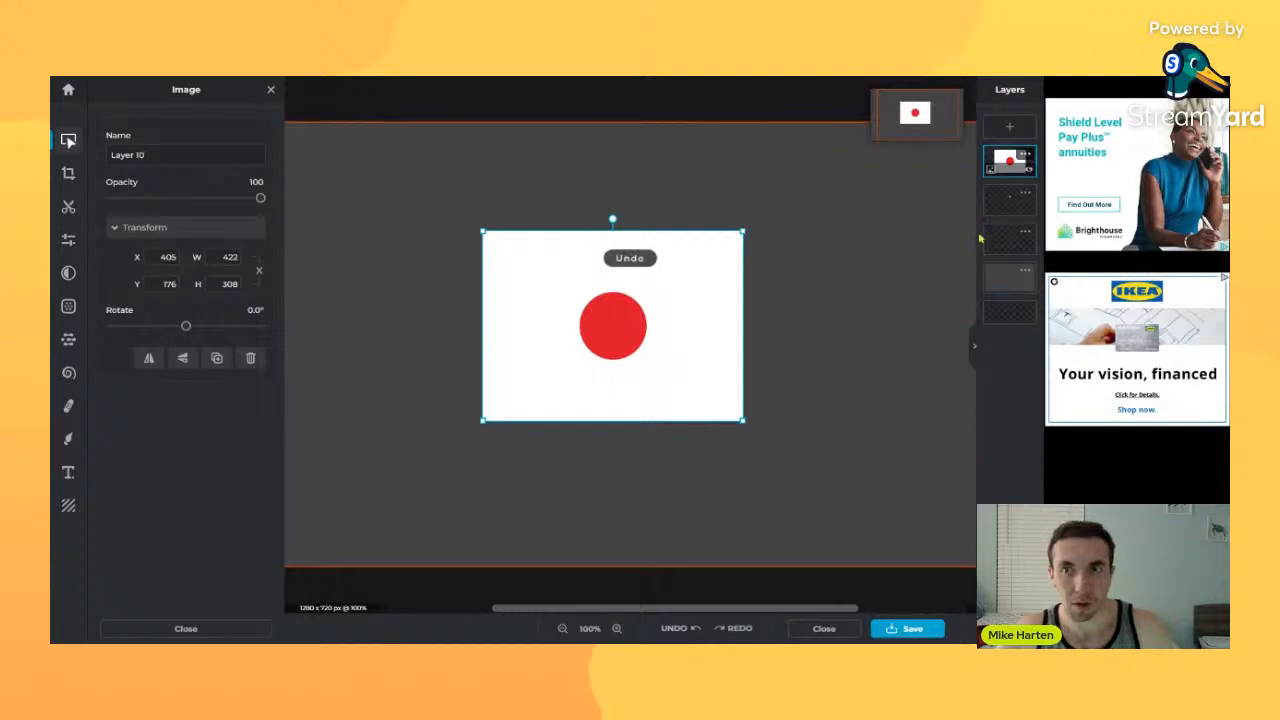
- Merge all layers into a single Background layer, try moving the red circle on it, and undo the merge
click(1025, 153)
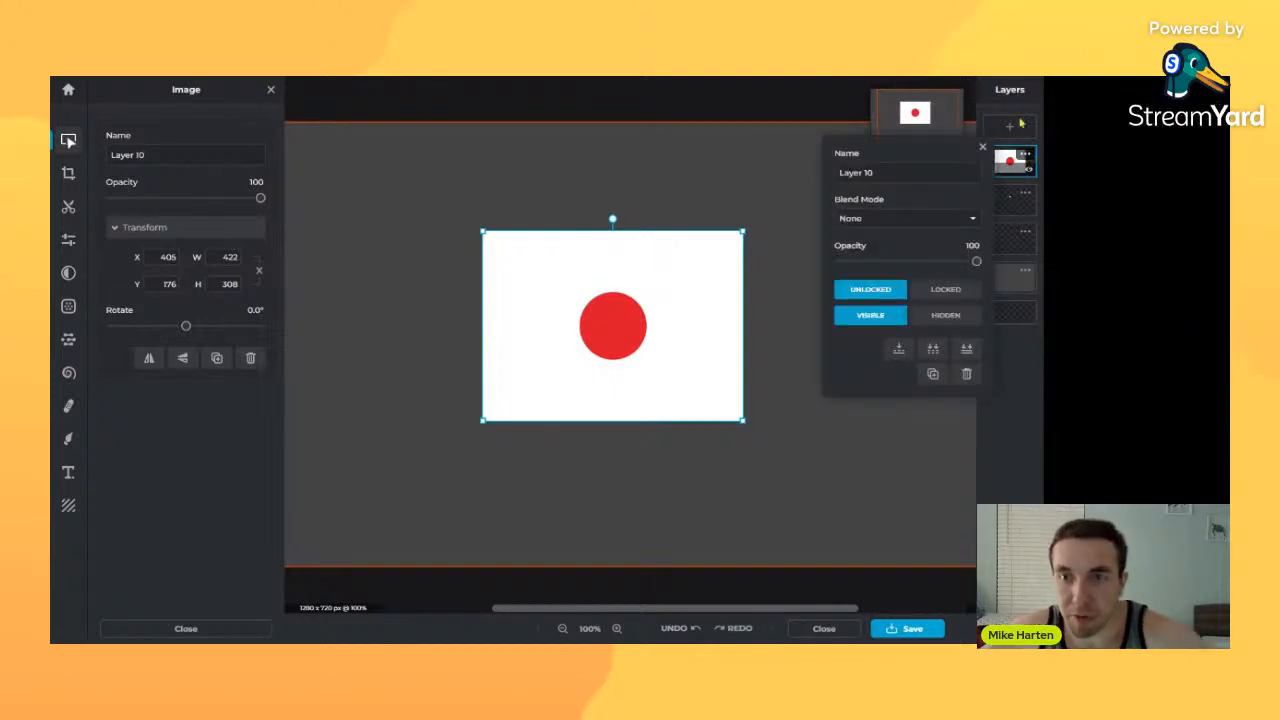
click(968, 349)
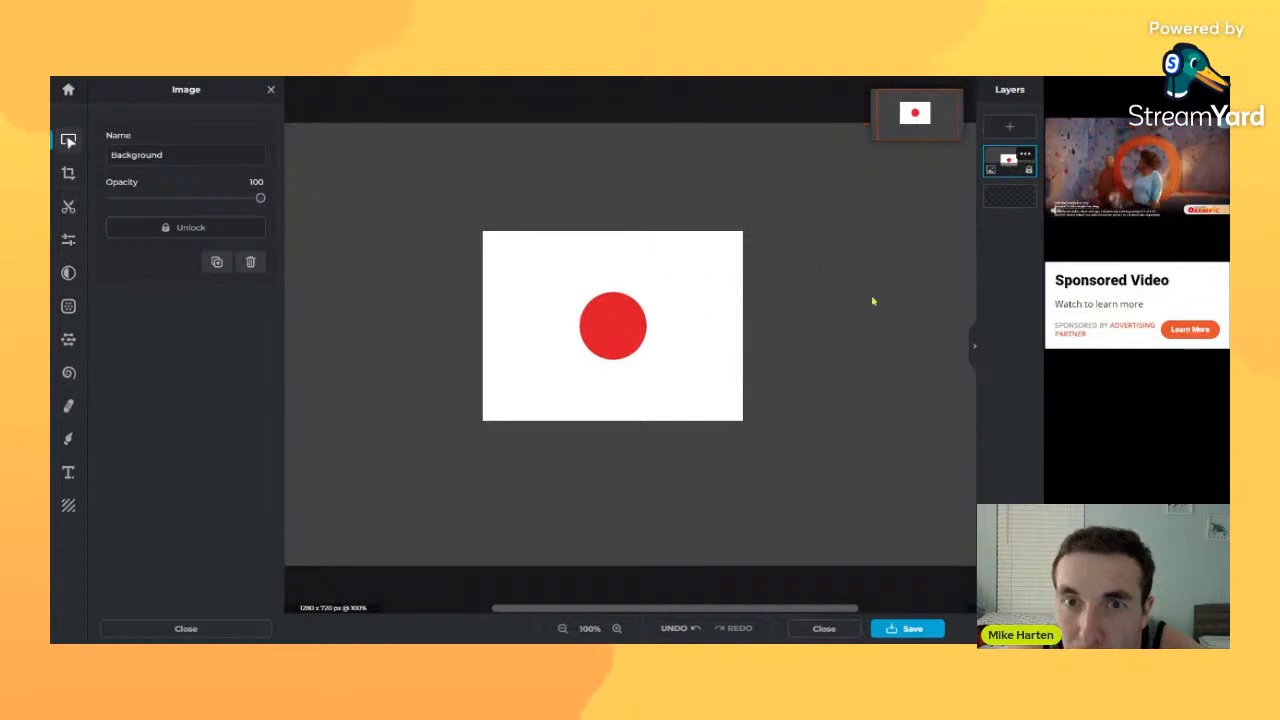
mouse_move(619, 309)
mouse_down()
mouse_move(675, 358)
mouse_move(636, 308)
mouse_up()
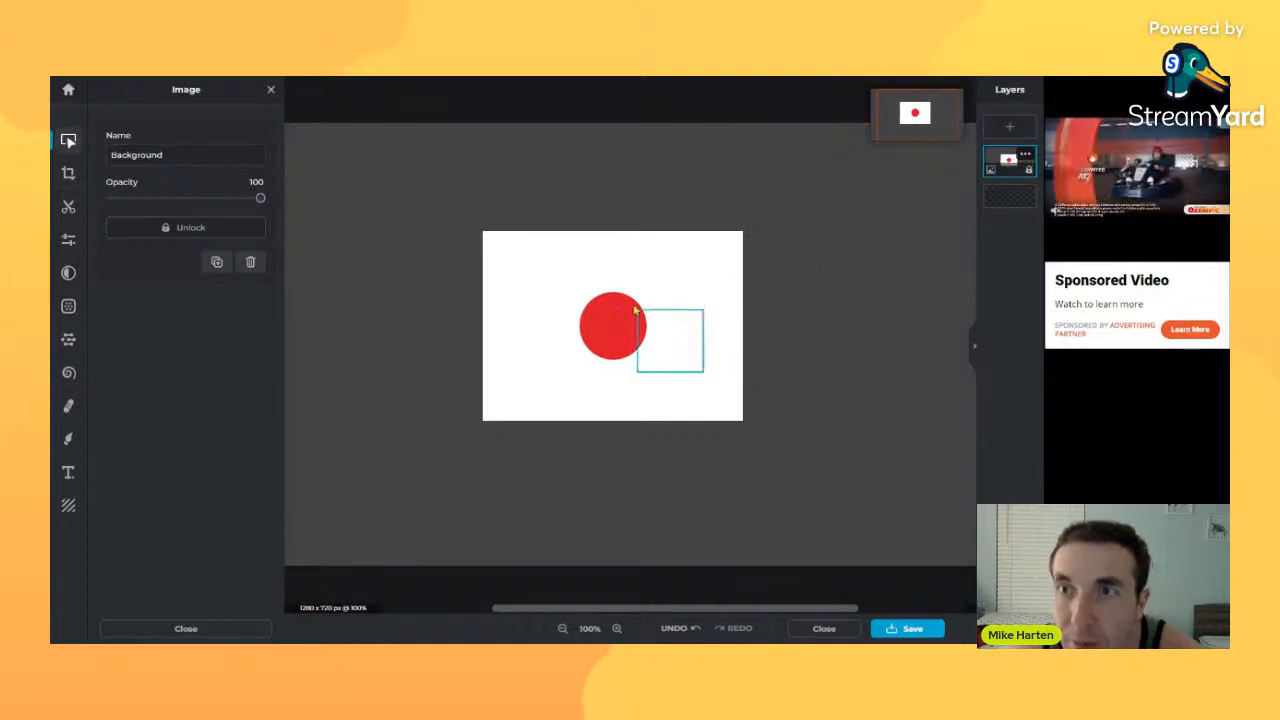
click(1029, 176)
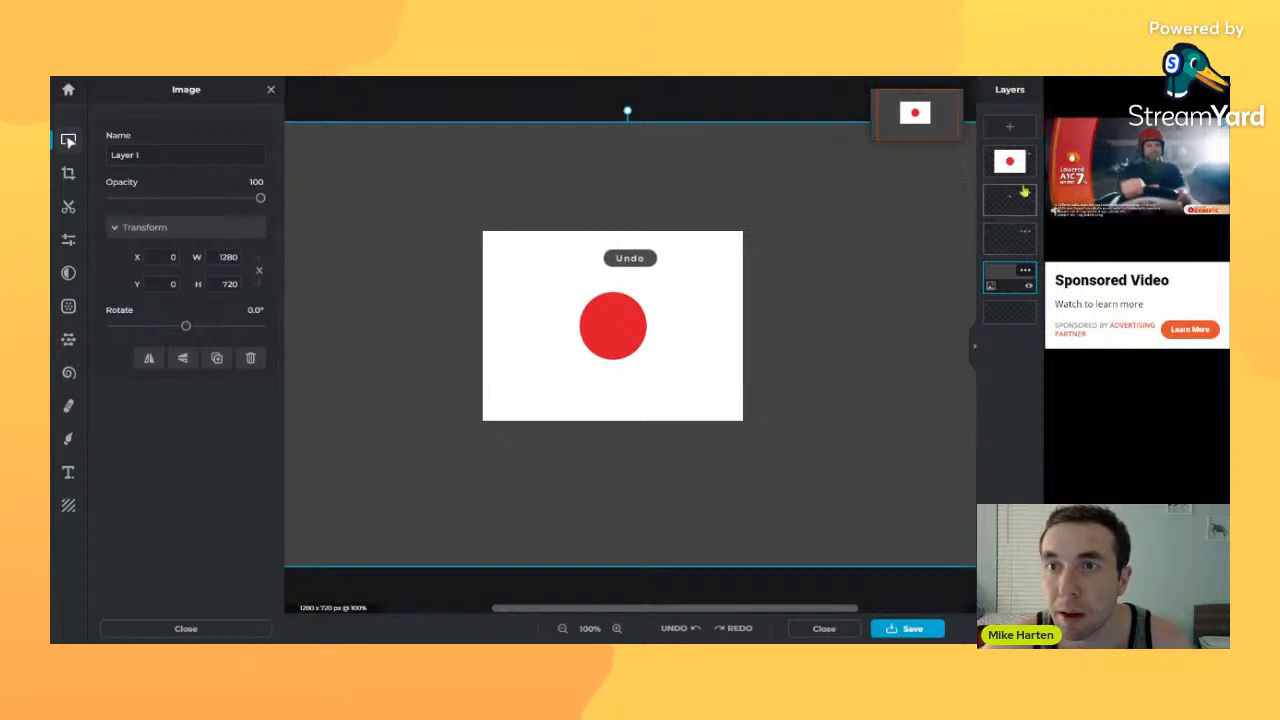
- Duplicate the Layer 10 flag image from its layer settings and separate the two copies, moving the lower-layer copy to about X 134, Y 206
click(1026, 158)
click(1027, 157)
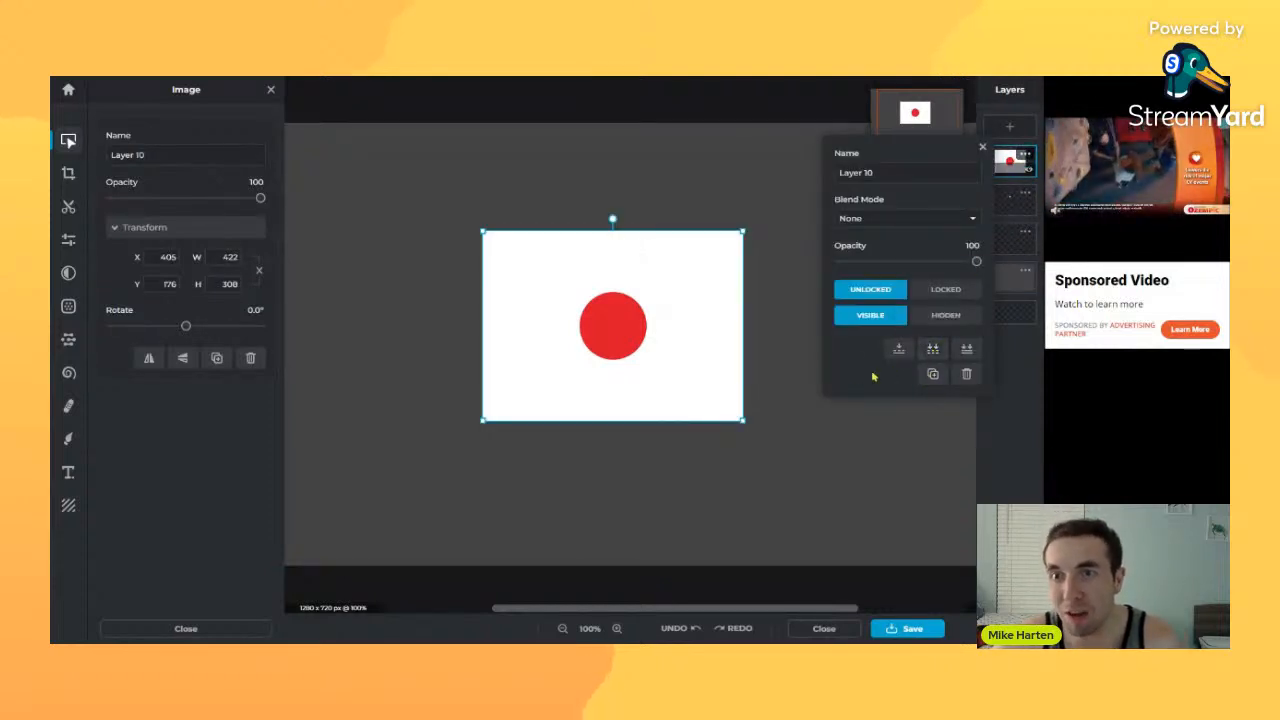
click(984, 148)
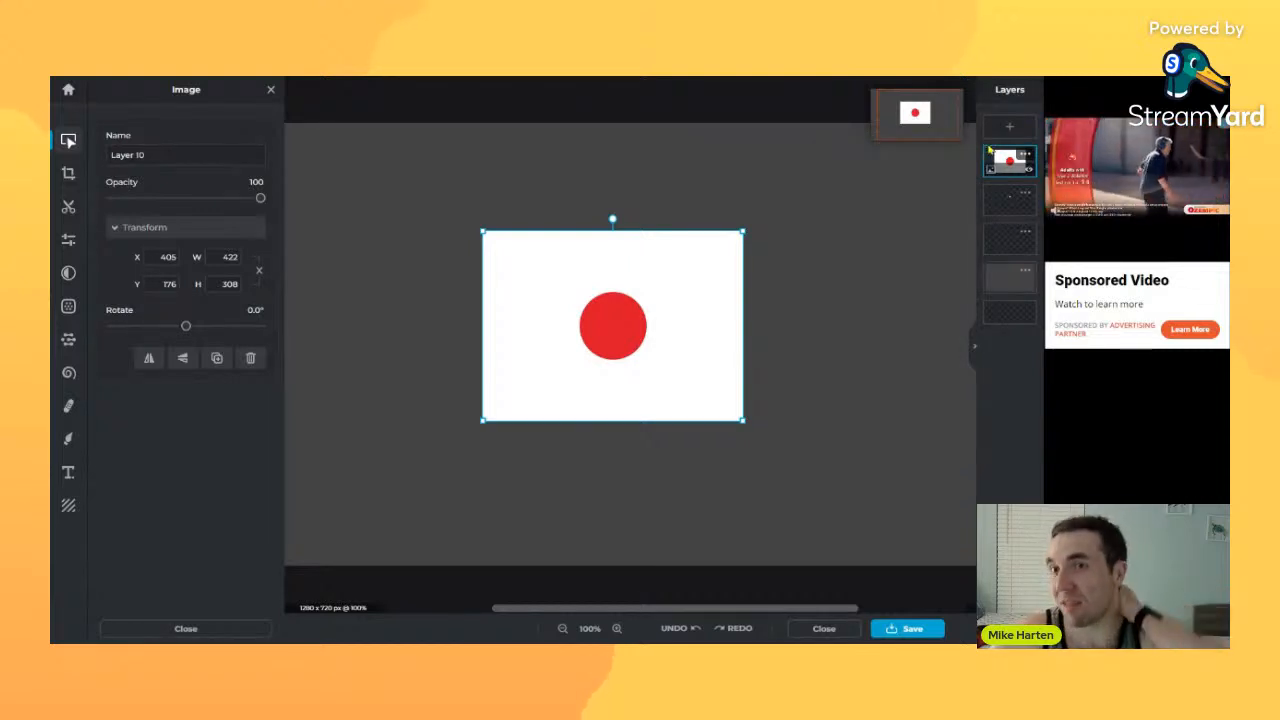
click(1024, 153)
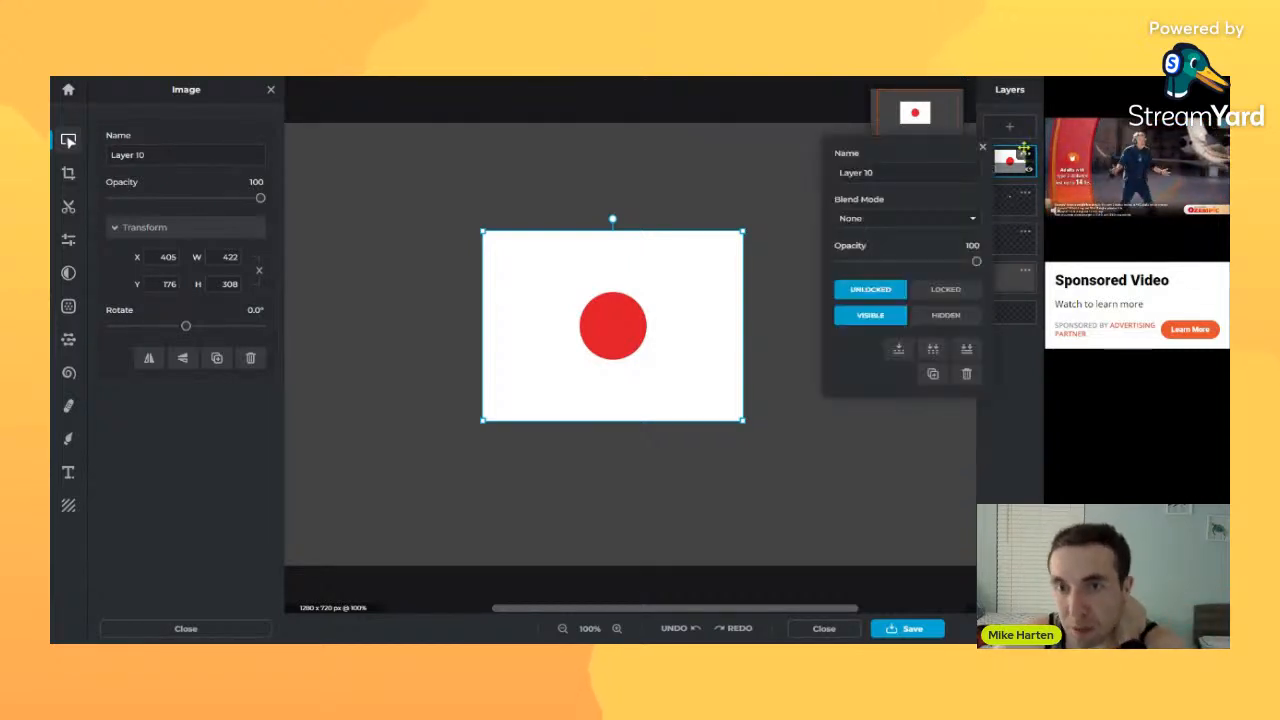
click(932, 375)
drag(671, 337, 520, 362)
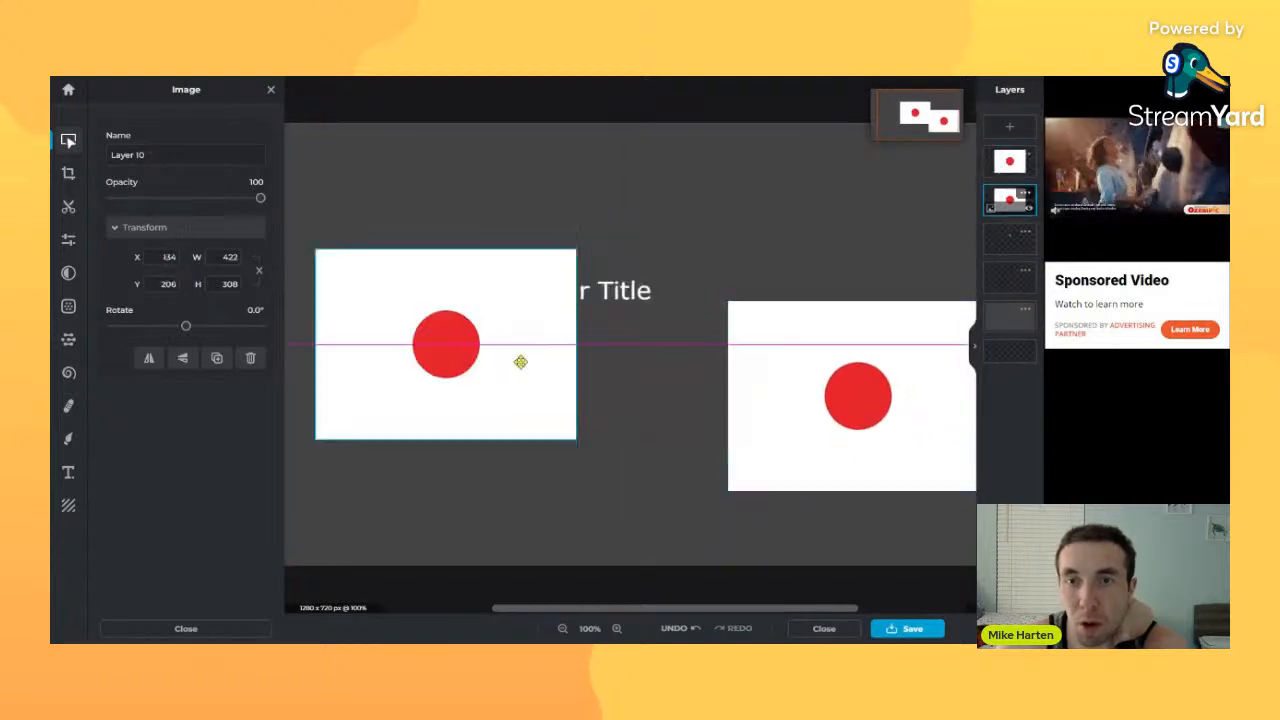
- Delete the duplicate flag layer (Layer 10 Copy) and move the remaining flag beside the title, to about X 731, Y 154
drag(819, 378, 797, 334)
click(1024, 153)
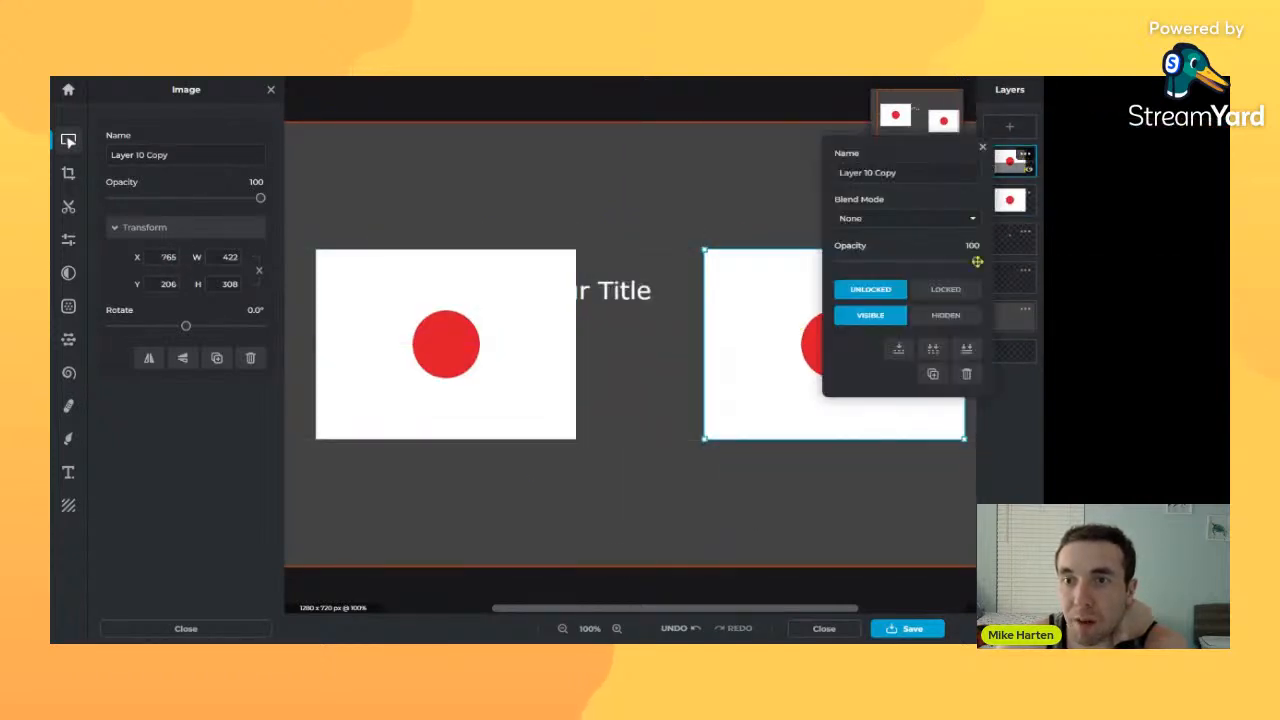
click(966, 373)
drag(554, 348, 871, 297)
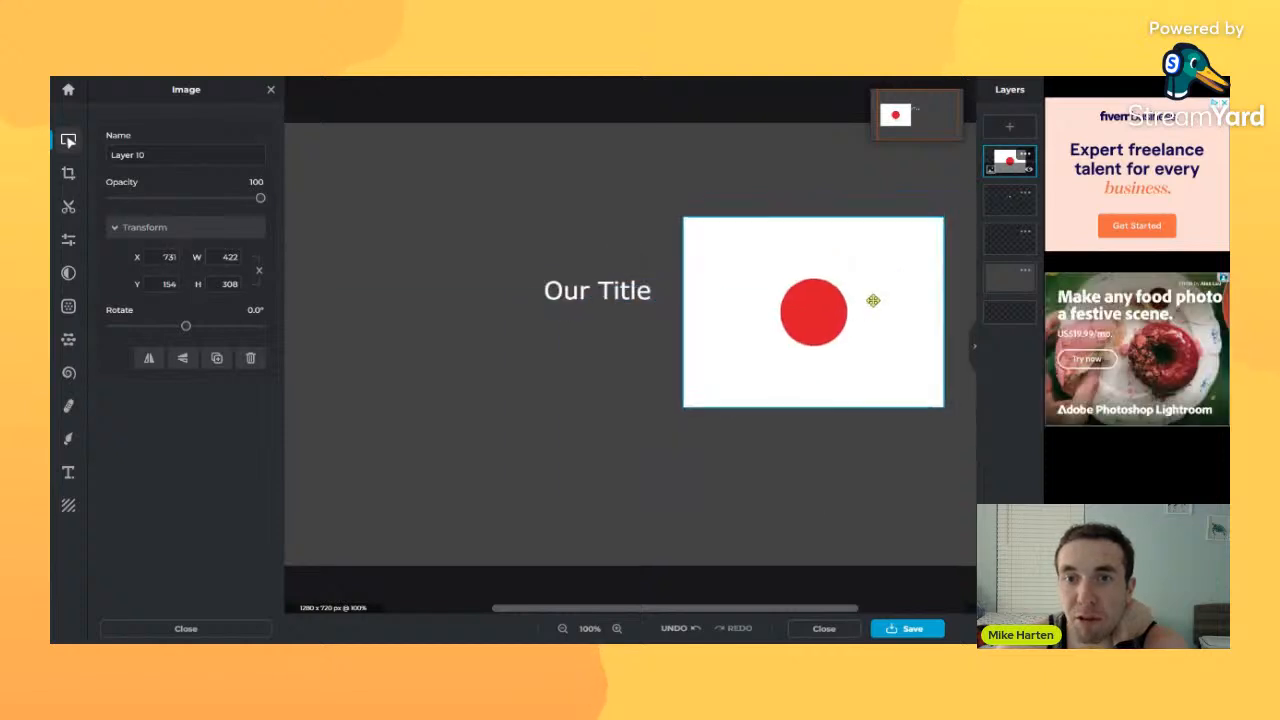
- Move the "Our Title" text away from the flag, to about X 0, Y 252
click(571, 428)
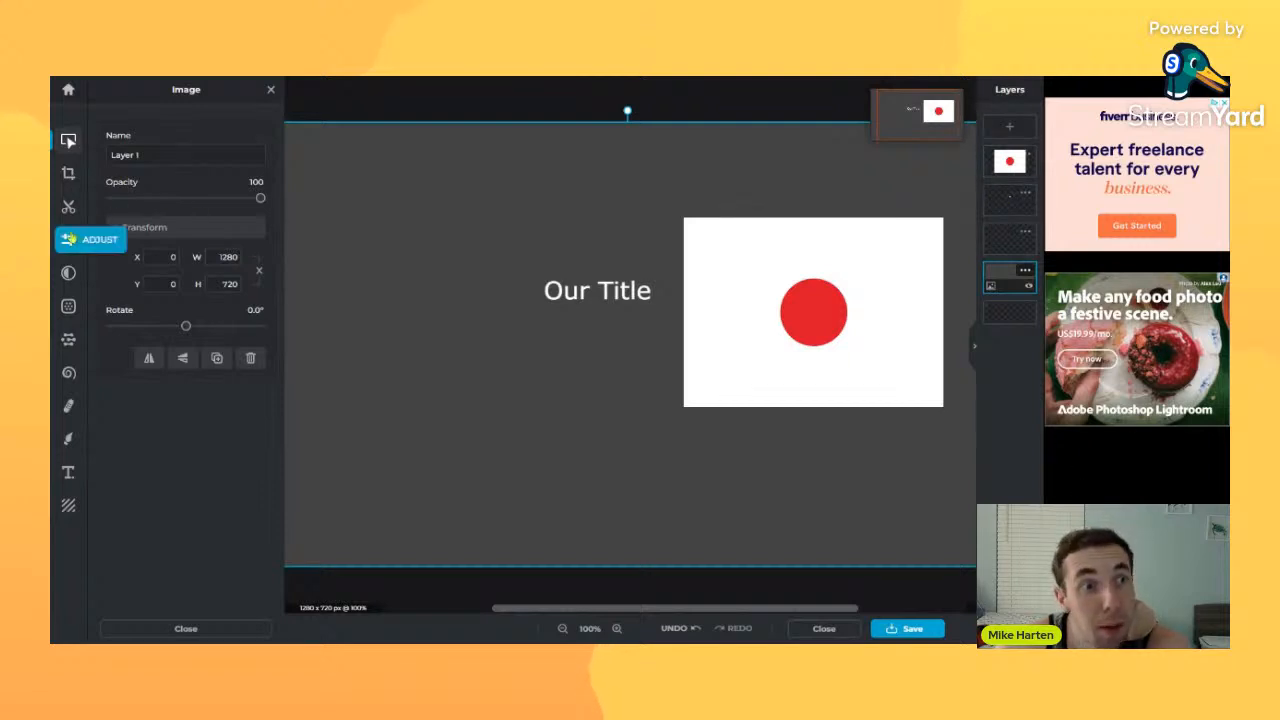
click(620, 297)
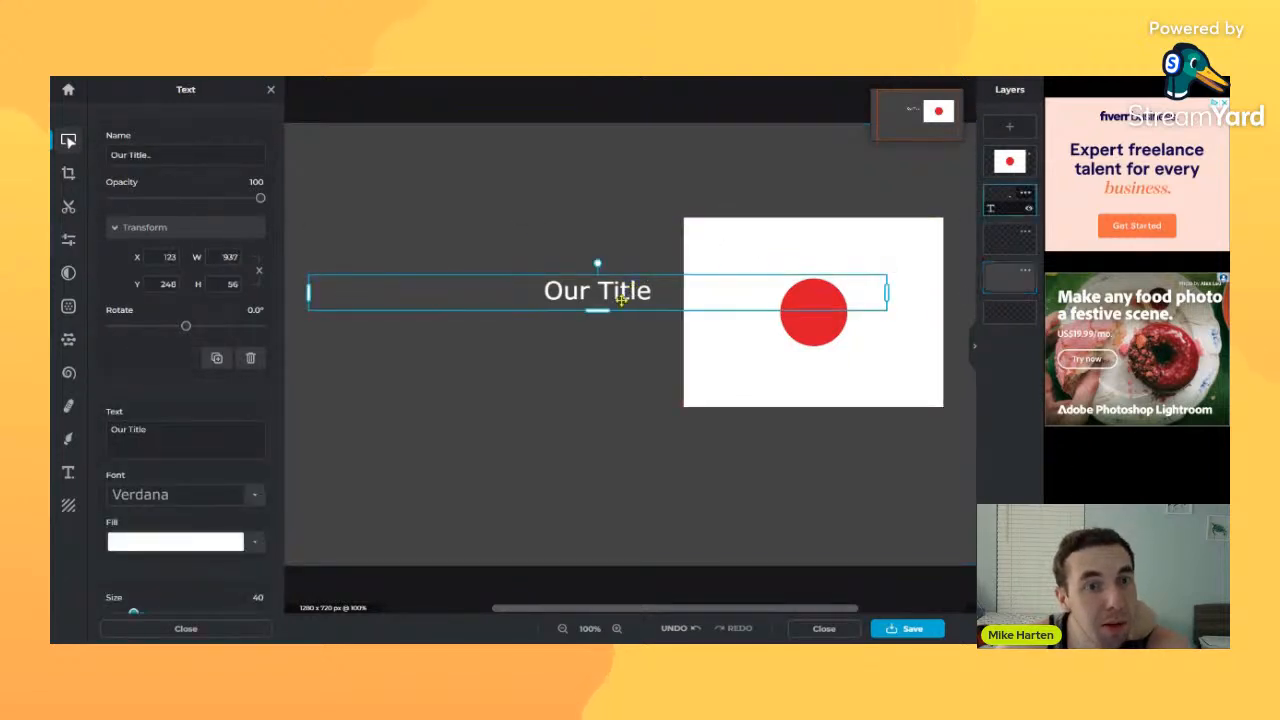
drag(620, 297, 530, 306)
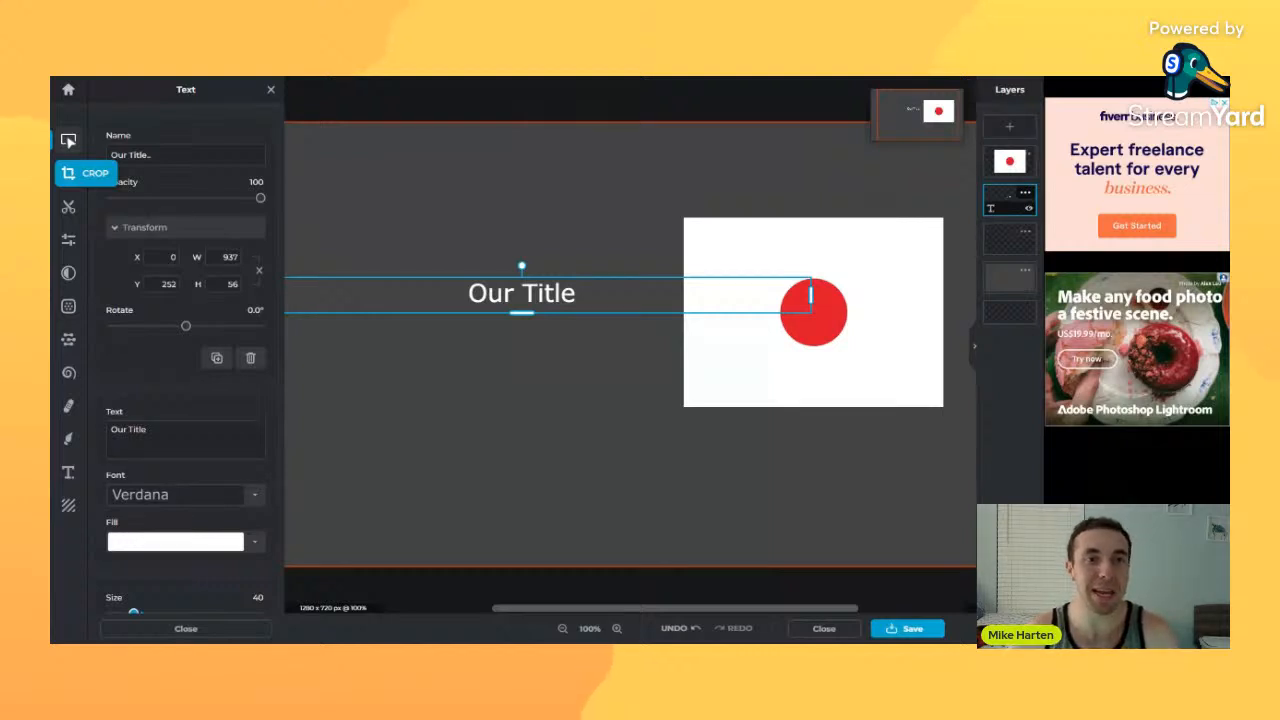
- Examine the options of the Cutout and Crop tools and return to the Arrange tool
click(68, 206)
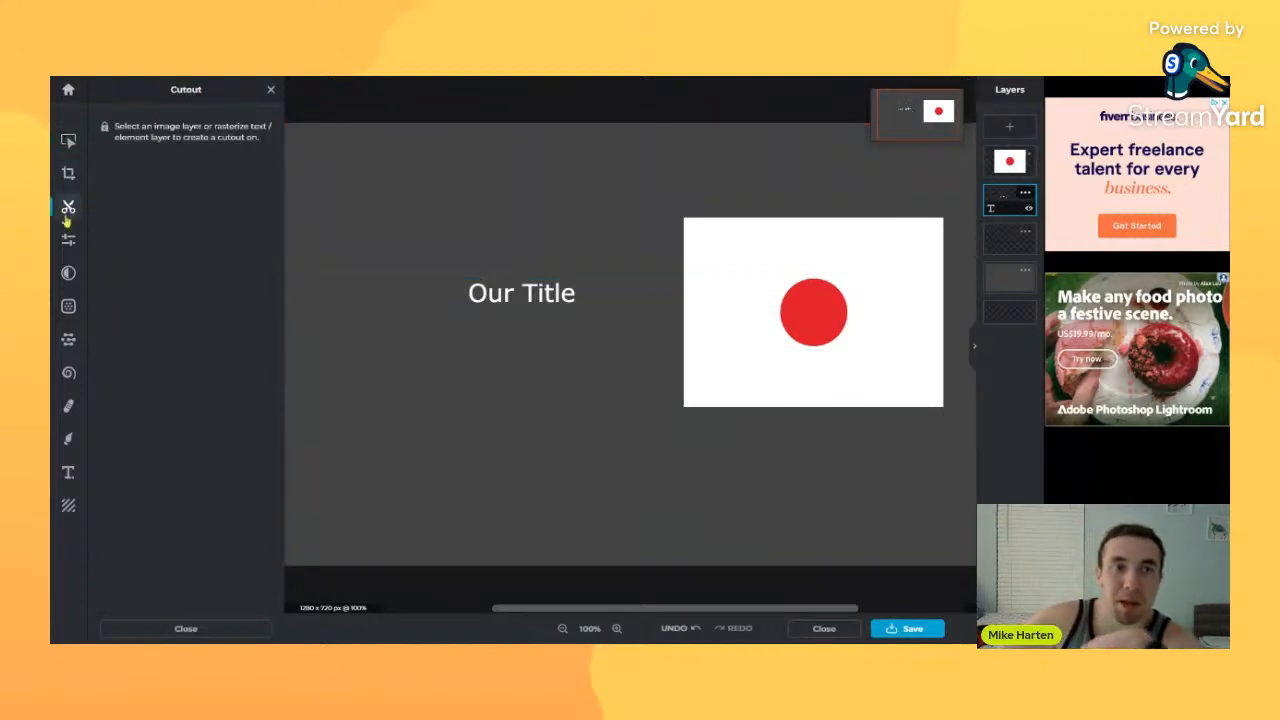
click(68, 173)
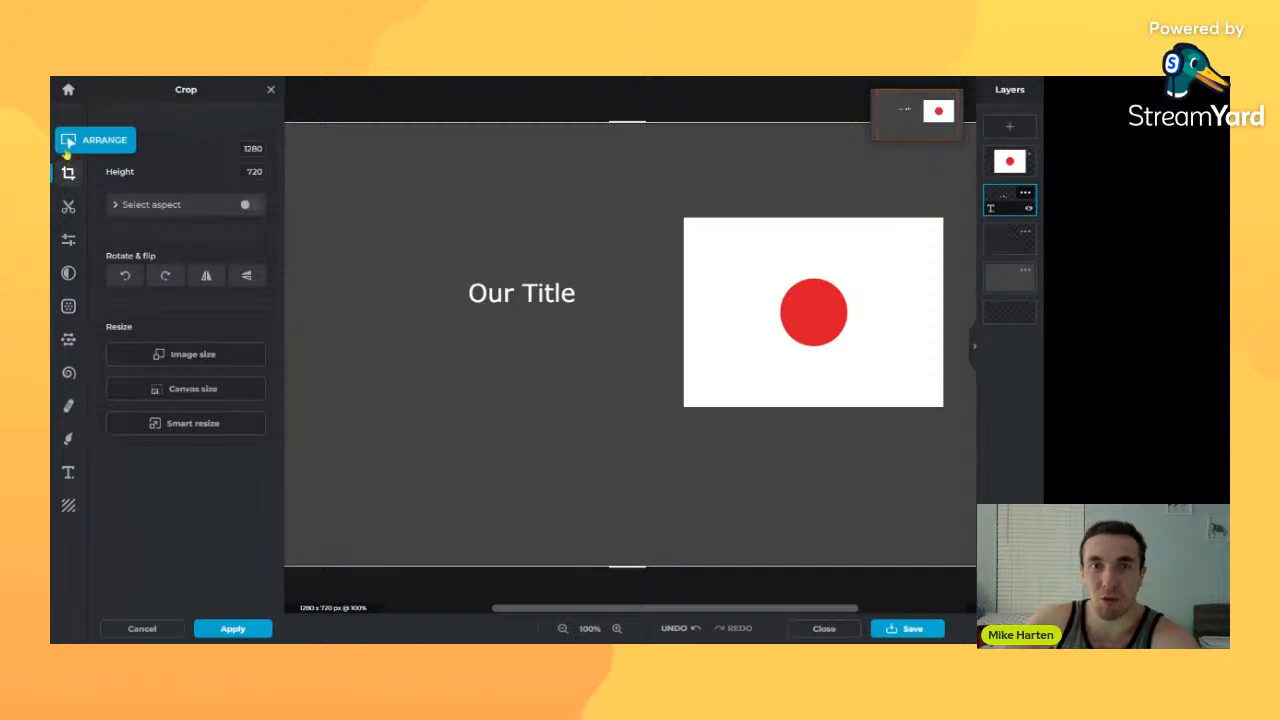
click(67, 141)
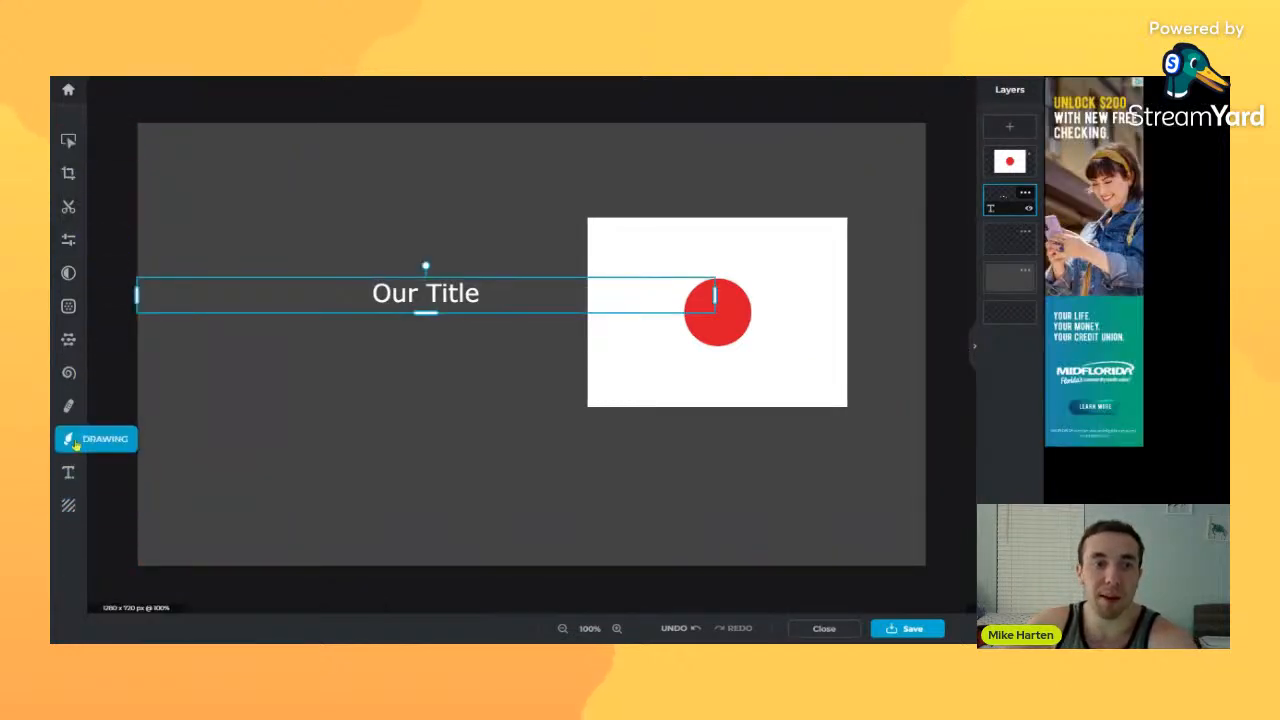
click(68, 141)
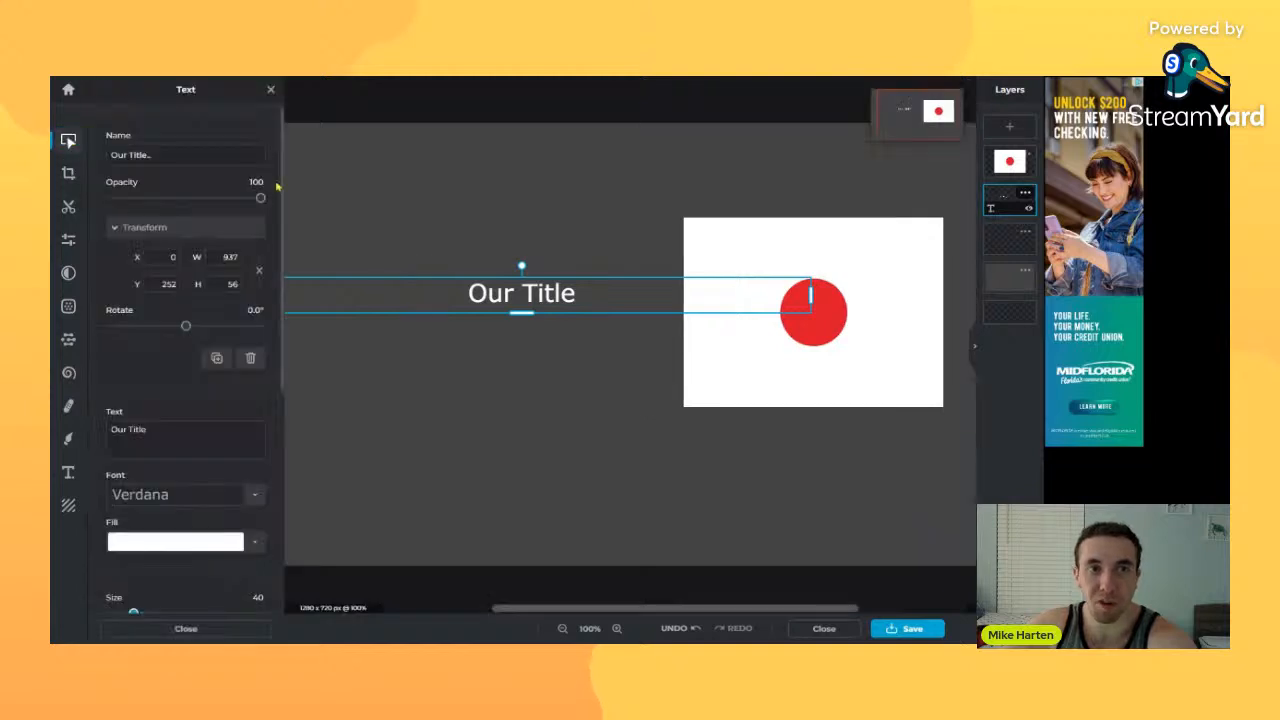
- Select the flag image and try its opacity and rotation settings
click(840, 325)
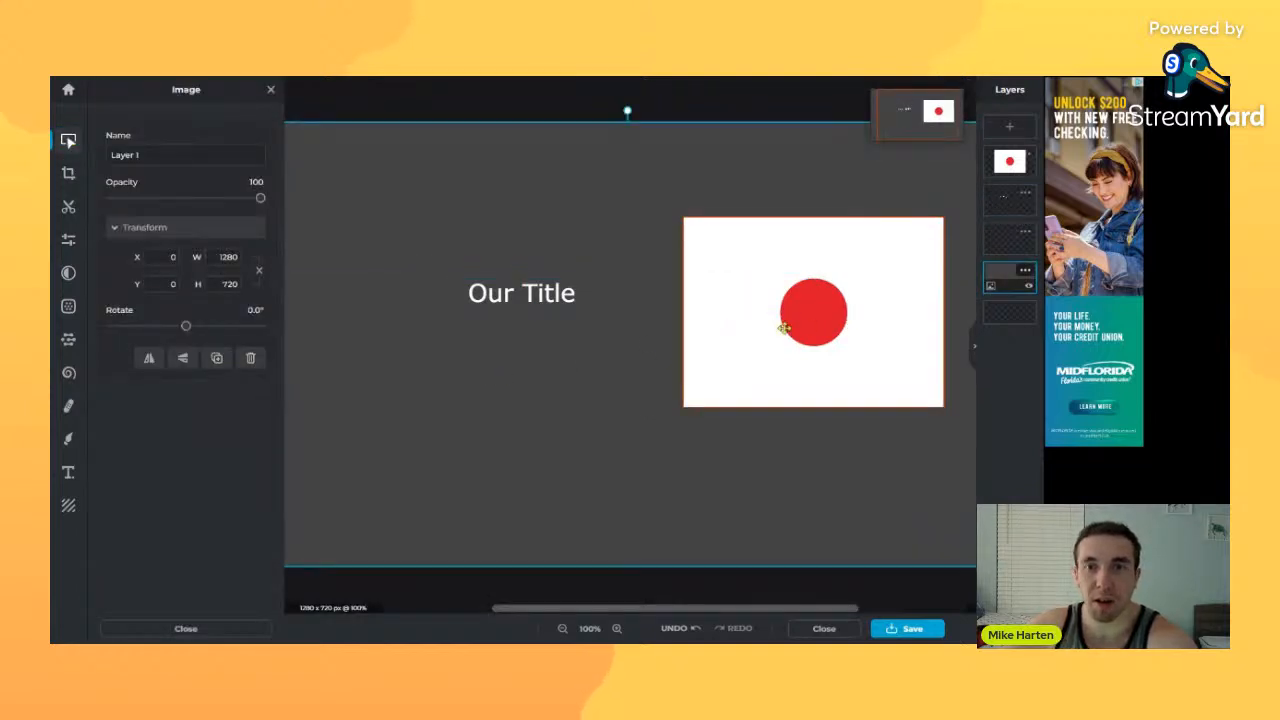
click(734, 280)
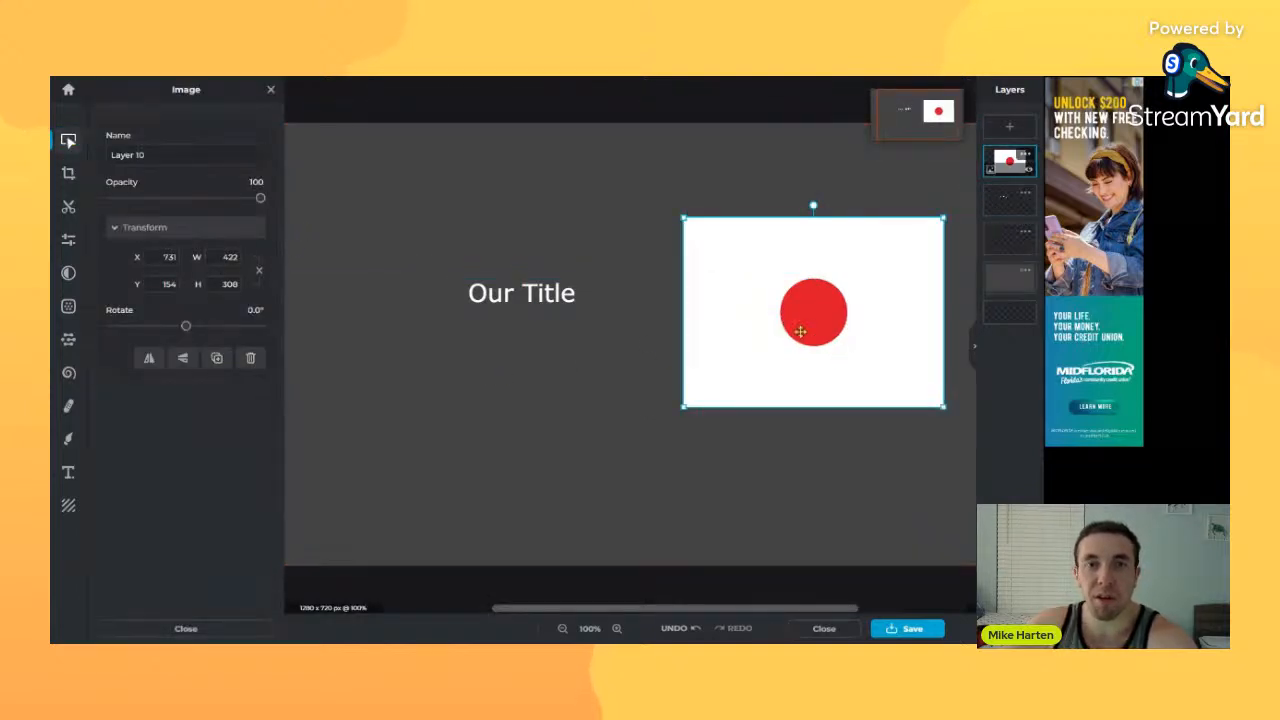
click(537, 292)
click(766, 316)
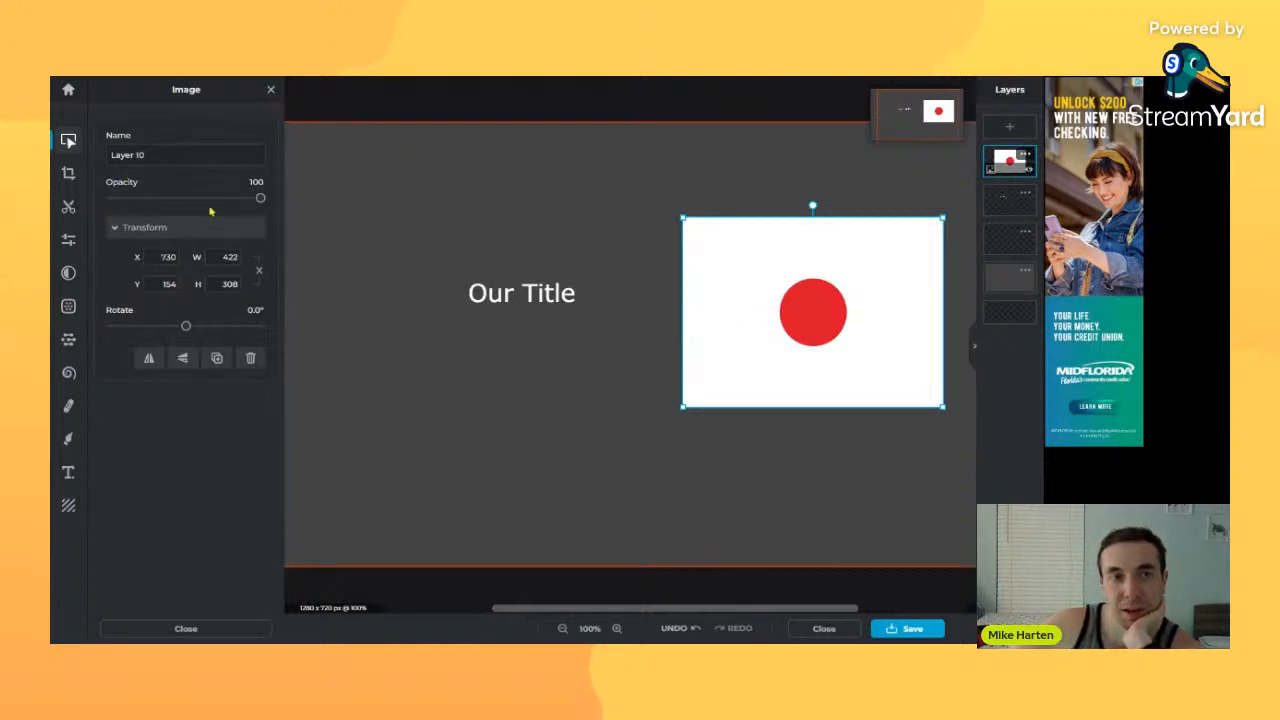
drag(258, 200, 343, 203)
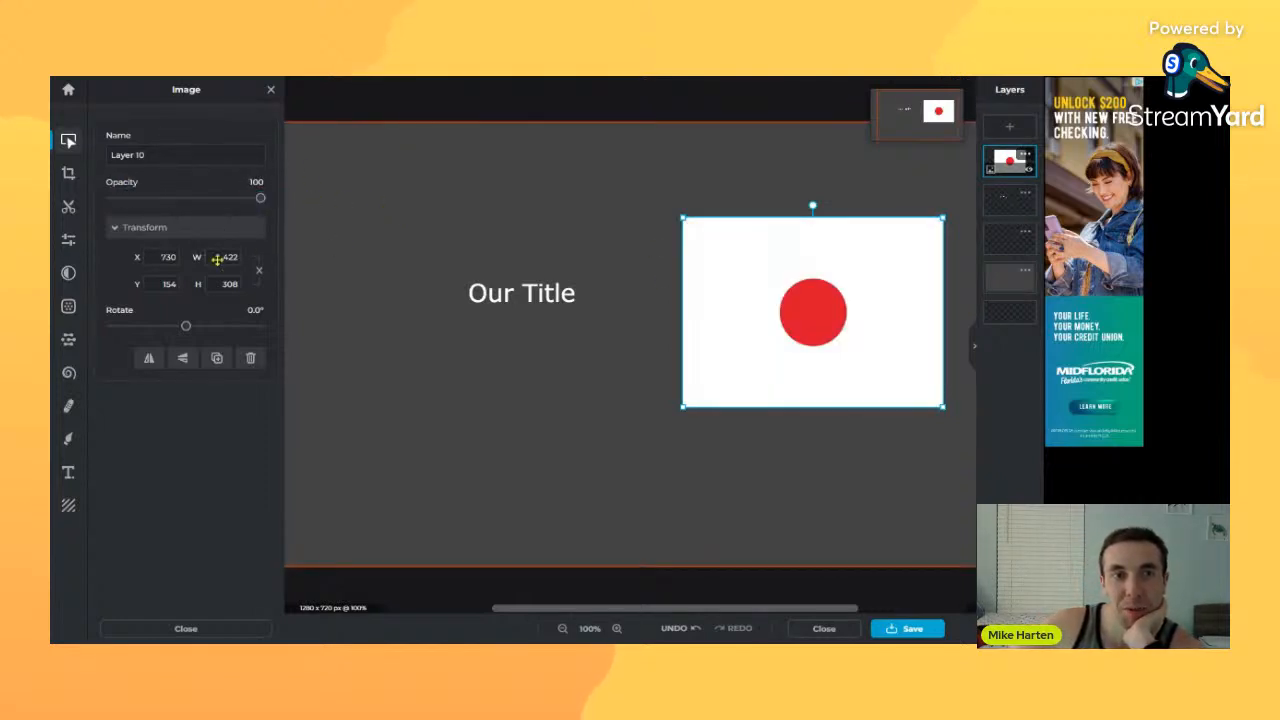
mouse_move(187, 332)
mouse_down()
mouse_move(128, 331)
mouse_move(186, 338)
mouse_up()
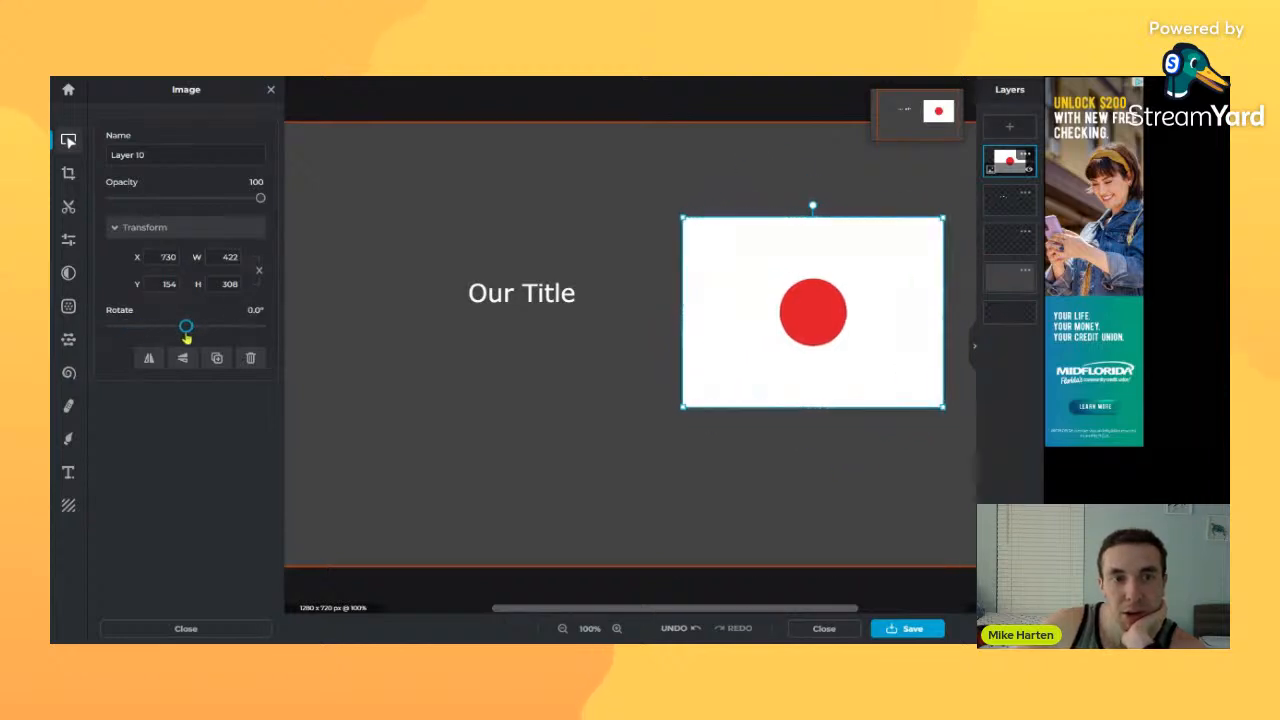
- Flip the flag horizontally and move it to about X 685, Y 196
click(139, 363)
click(148, 359)
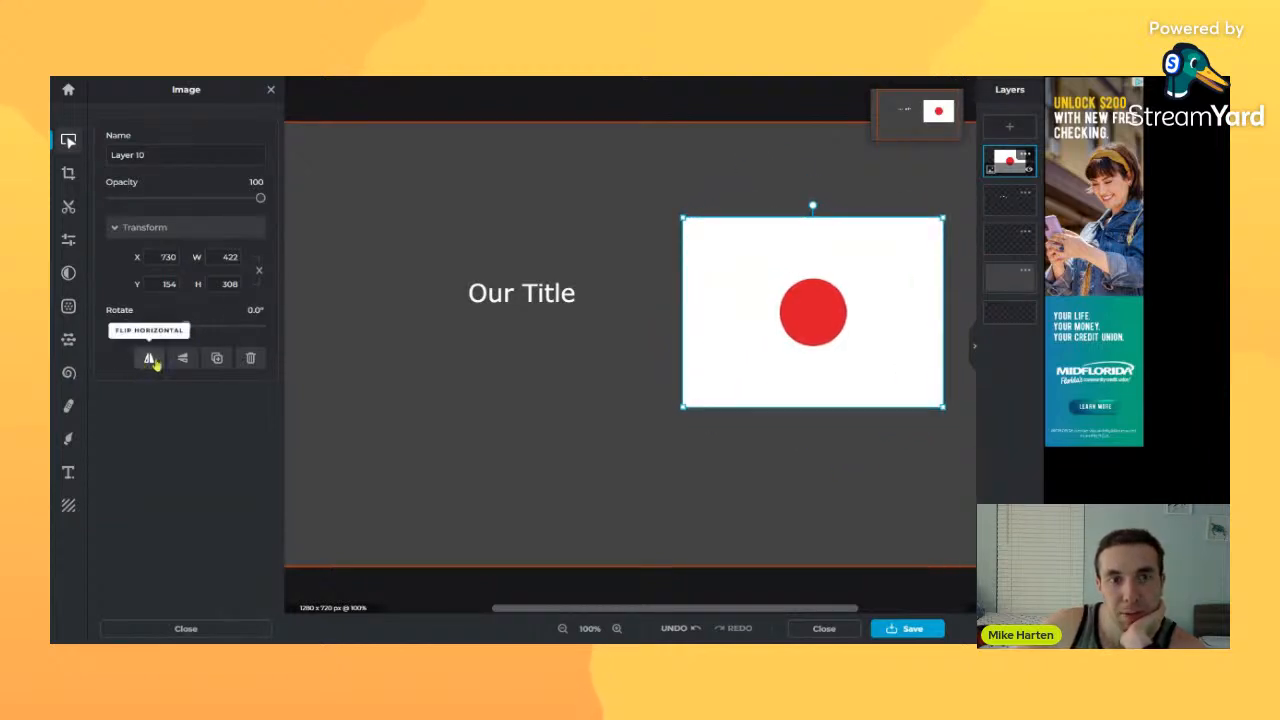
click(149, 357)
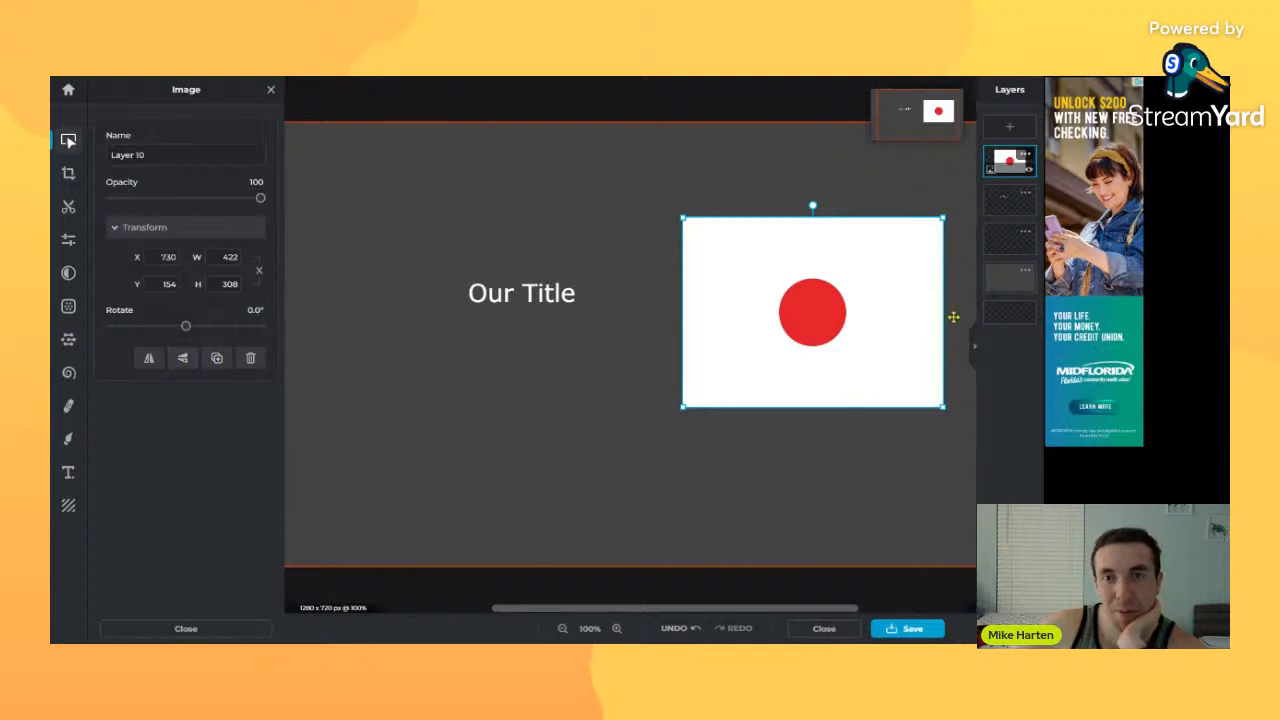
drag(863, 319, 835, 345)
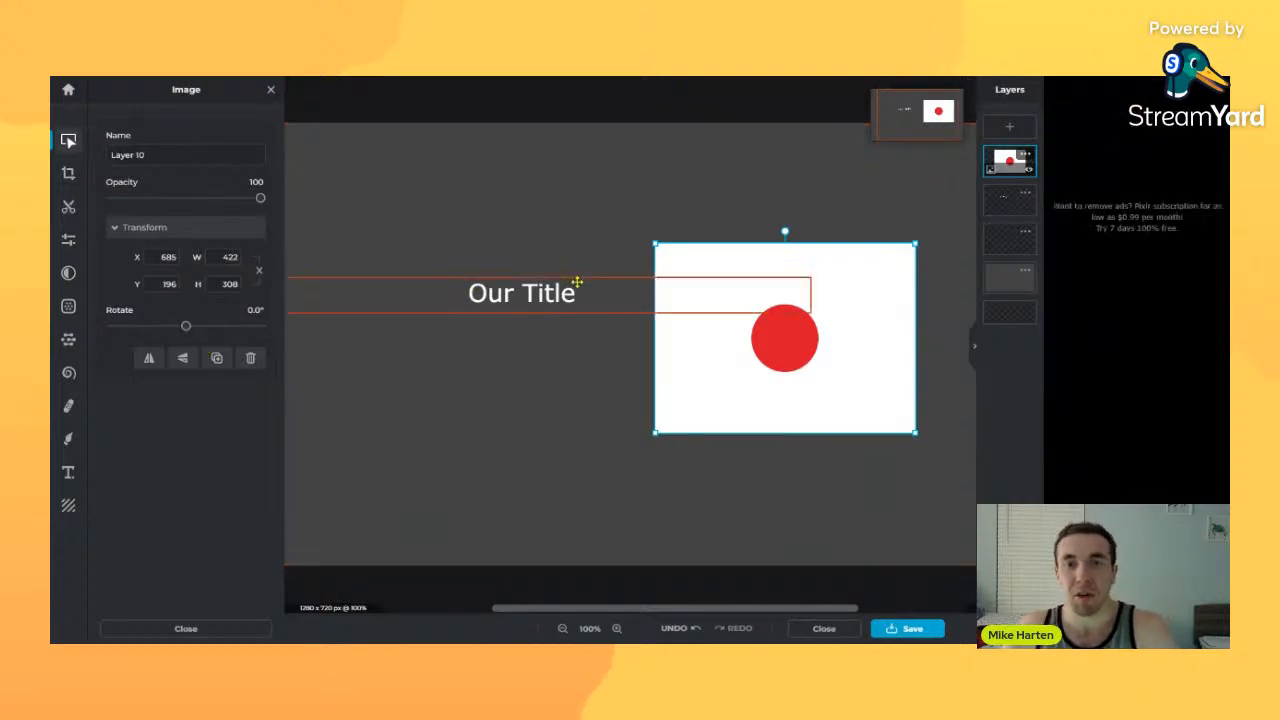
- Try the 1:1 (Square) and 16:9 (Widescreen) crop presets, placing the square frame over the flag, and switch the aspect constraint off
click(68, 173)
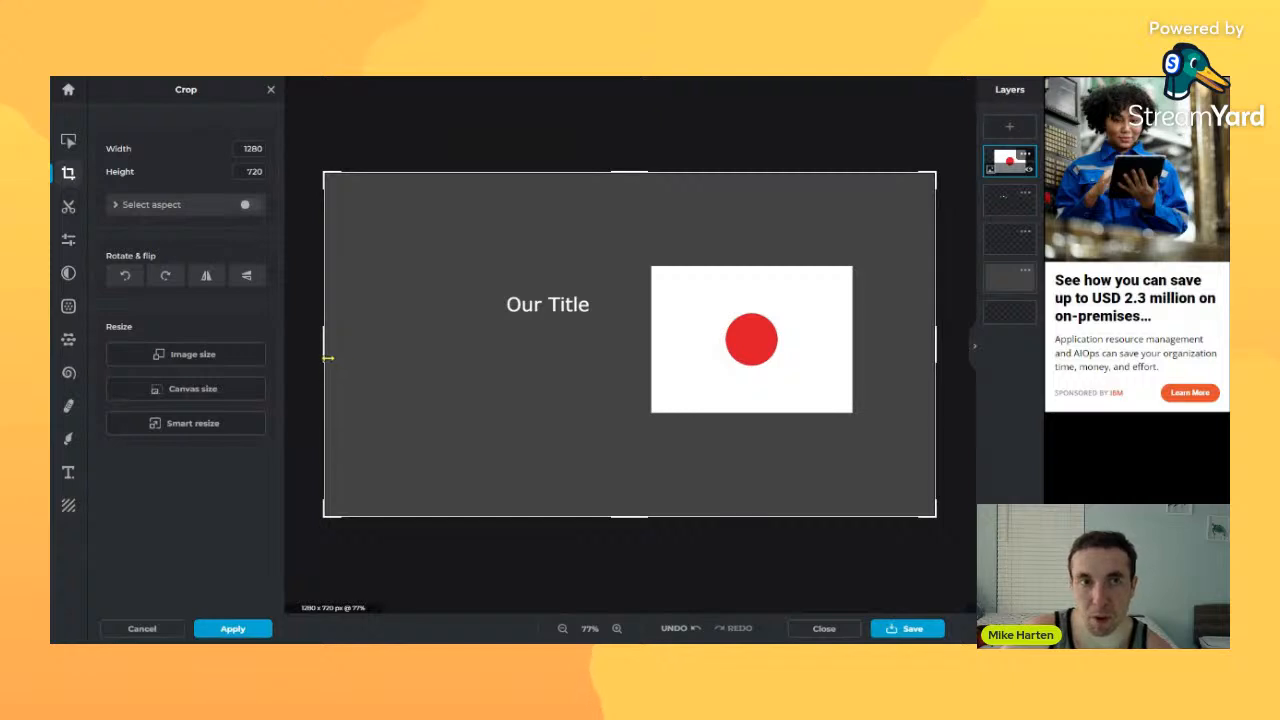
mouse_move(327, 355)
mouse_down()
mouse_move(586, 357)
mouse_move(432, 362)
mouse_move(548, 354)
mouse_move(310, 340)
mouse_up()
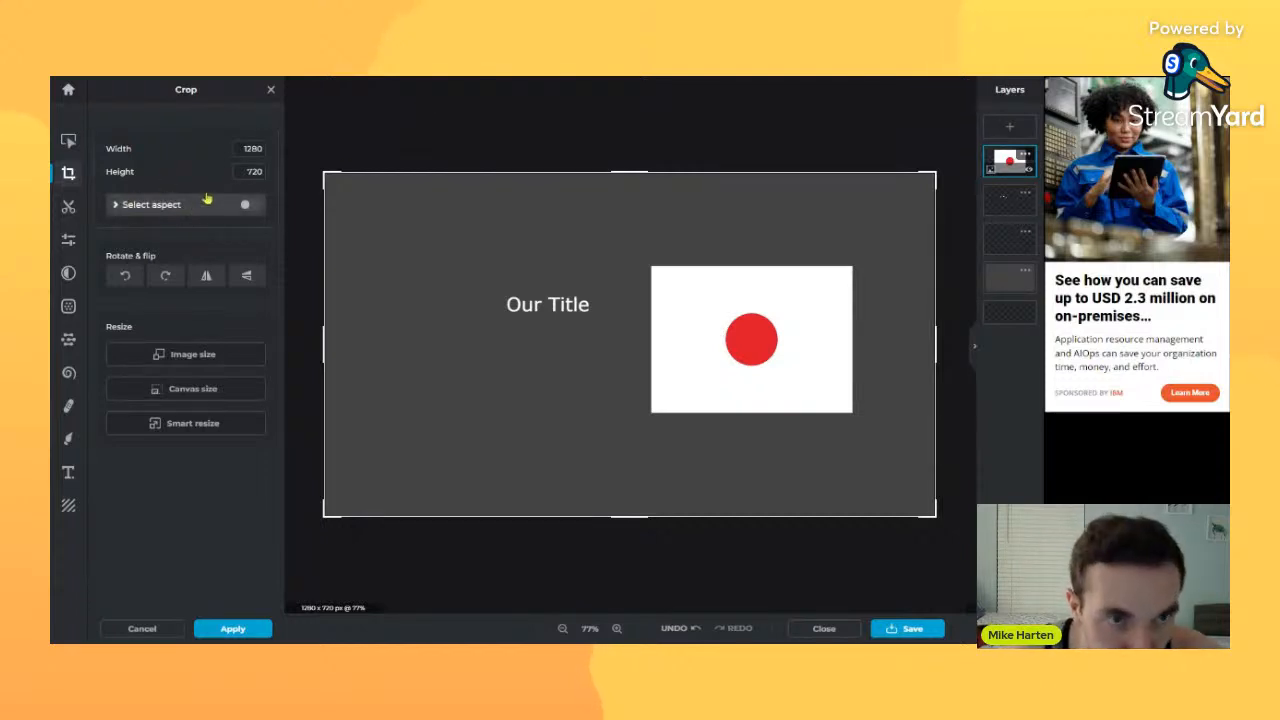
click(249, 205)
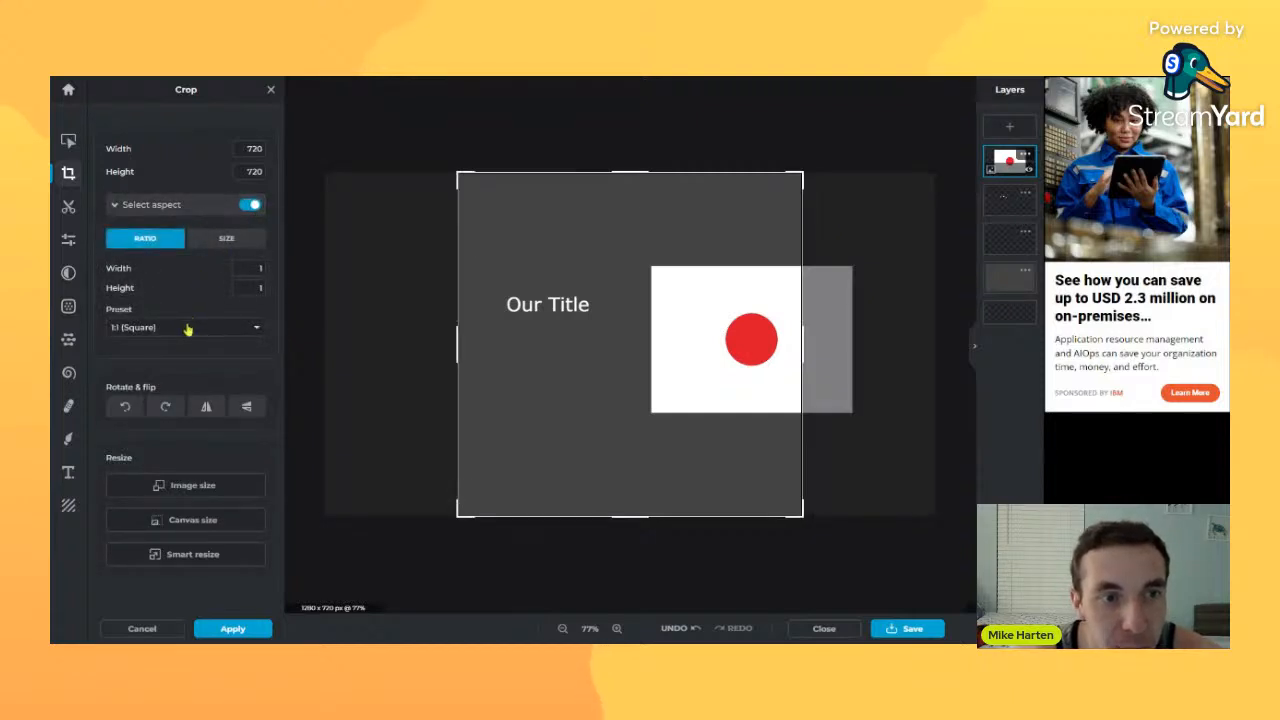
drag(640, 306, 784, 329)
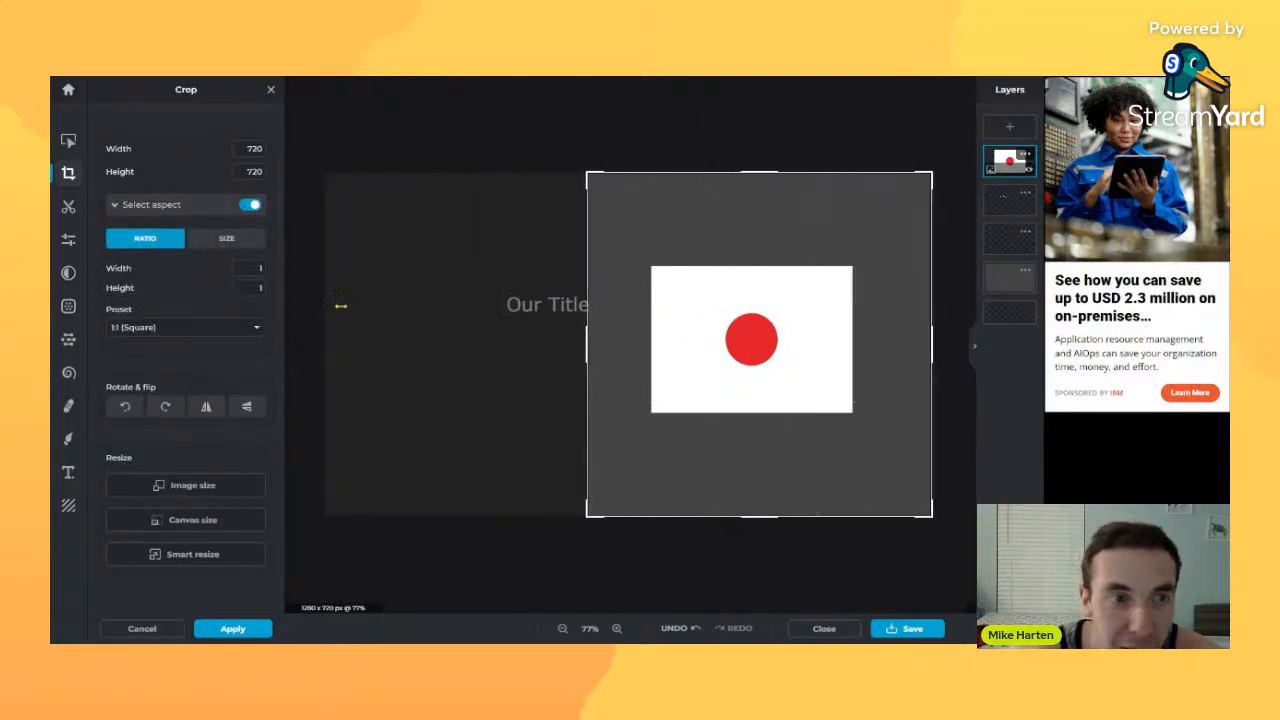
click(220, 329)
click(180, 416)
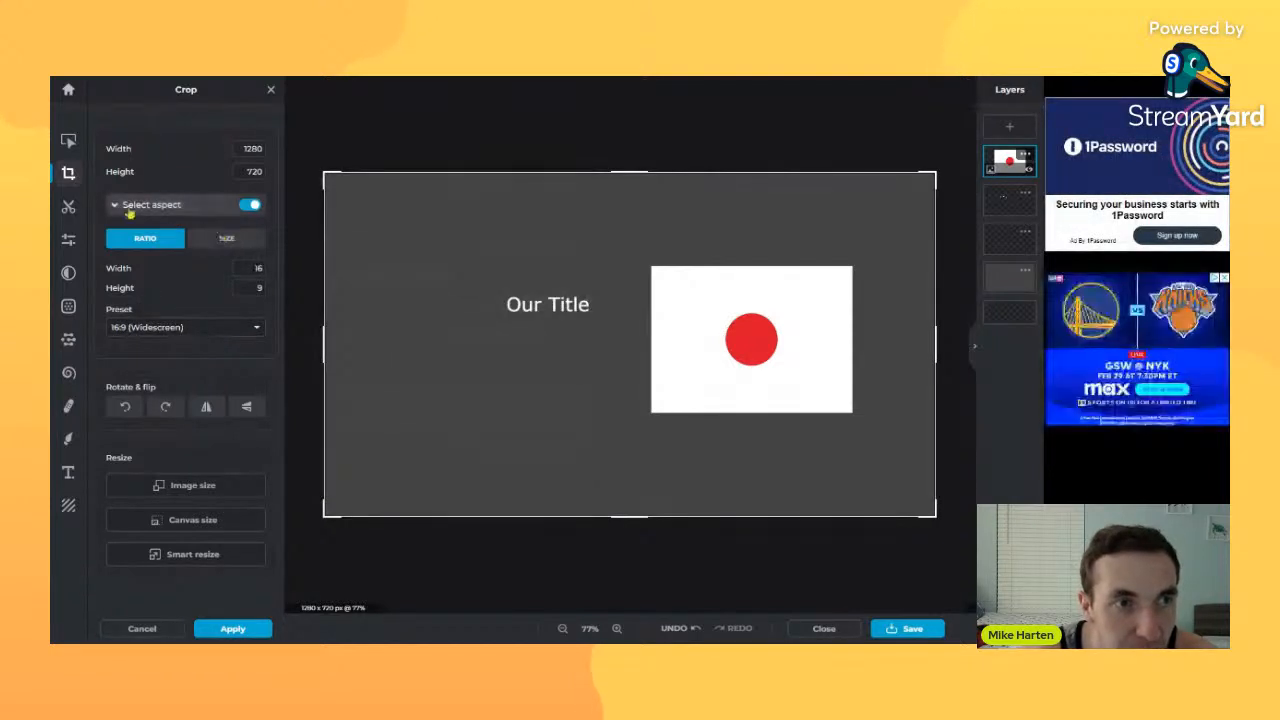
click(213, 208)
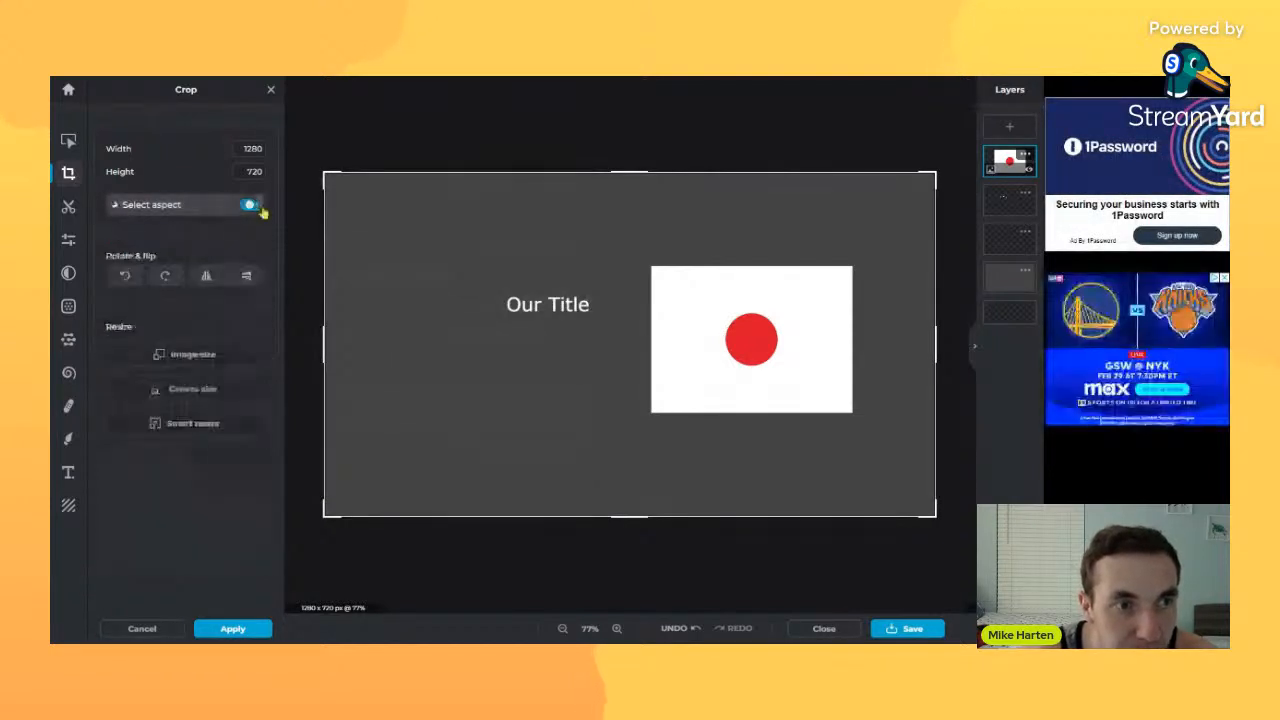
- Try rotating the whole canvas to the right and turn it back to landscape
click(165, 276)
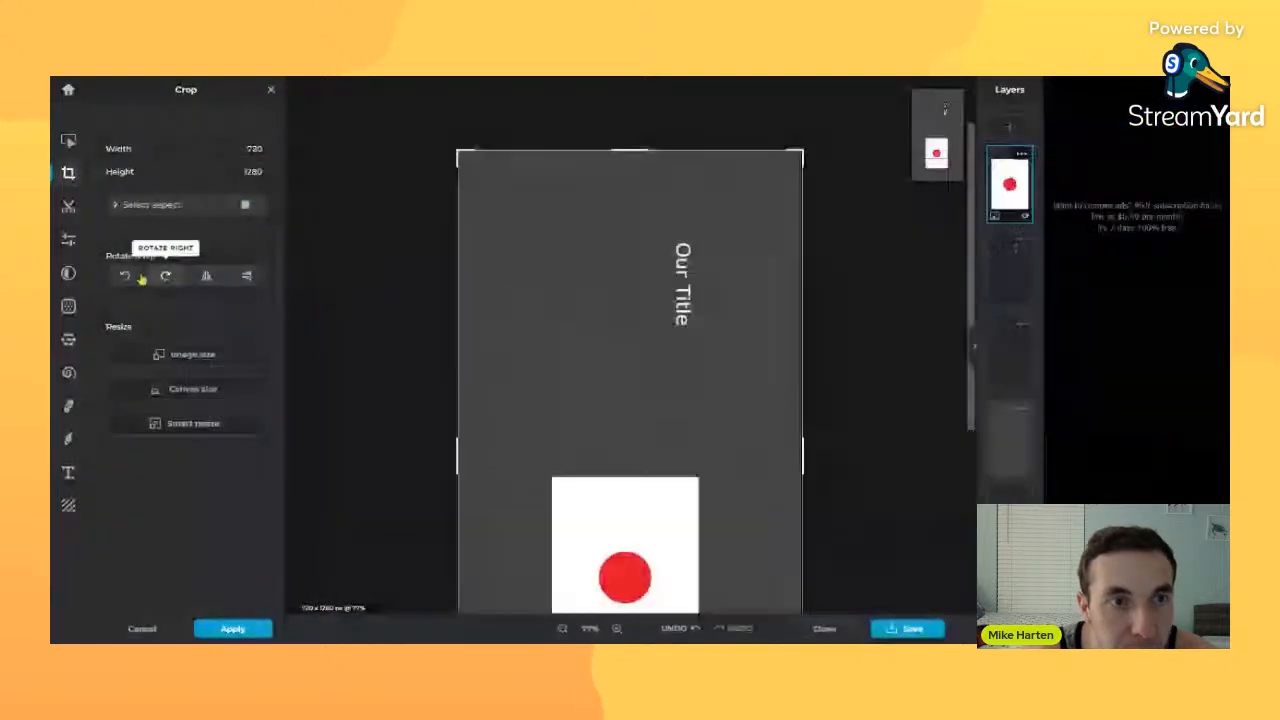
click(126, 277)
click(165, 276)
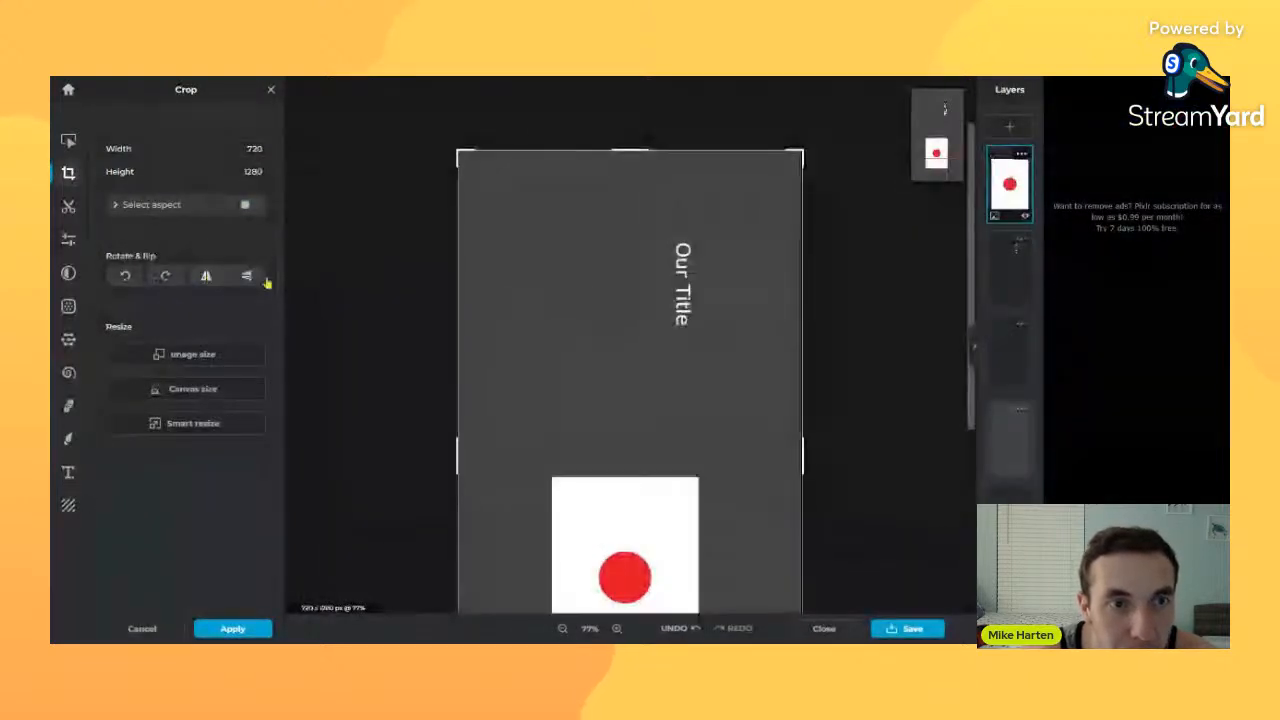
click(165, 277)
click(128, 280)
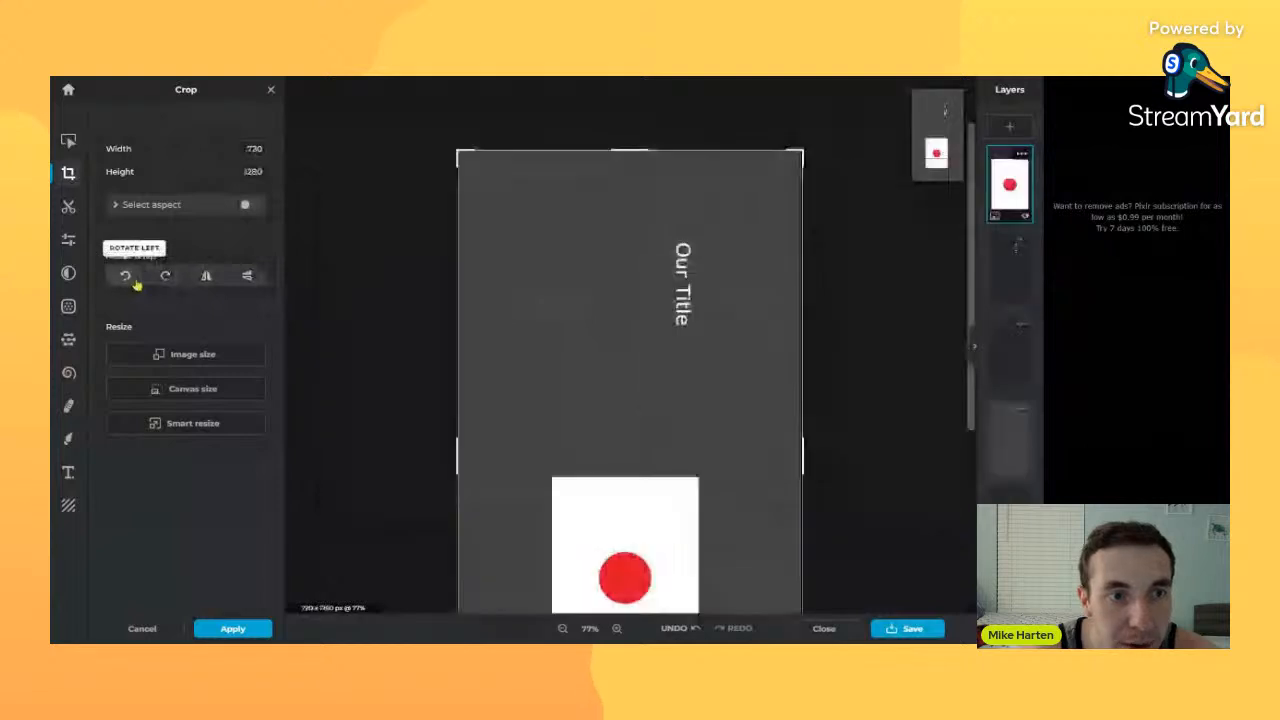
click(128, 280)
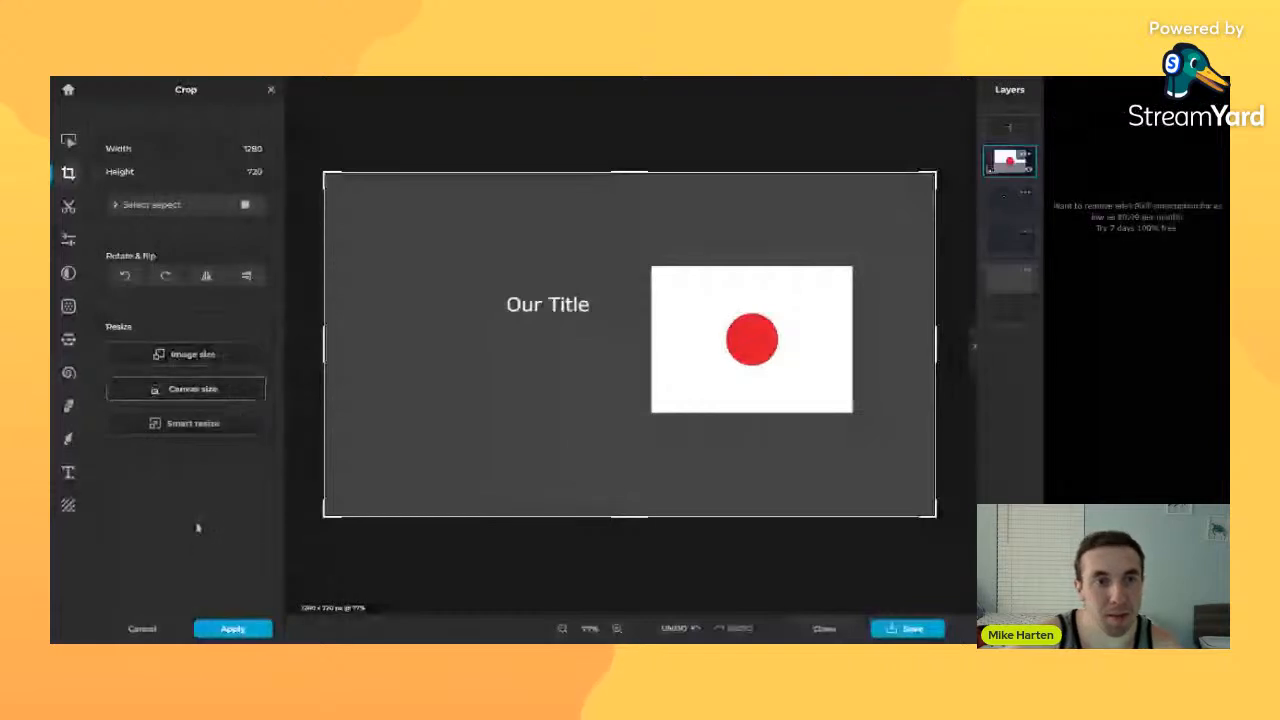
- Set the canvas size to 1280 by 1280, keeping the existing content anchored at the centre
click(197, 391)
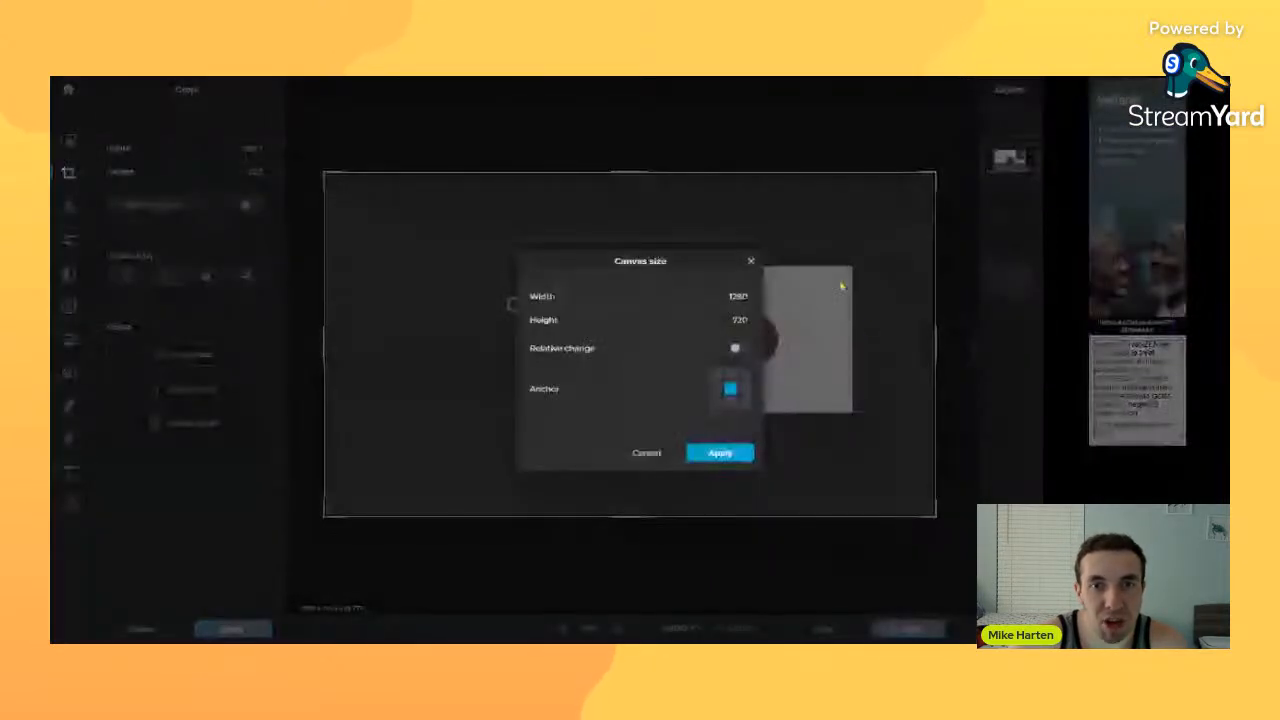
click(751, 261)
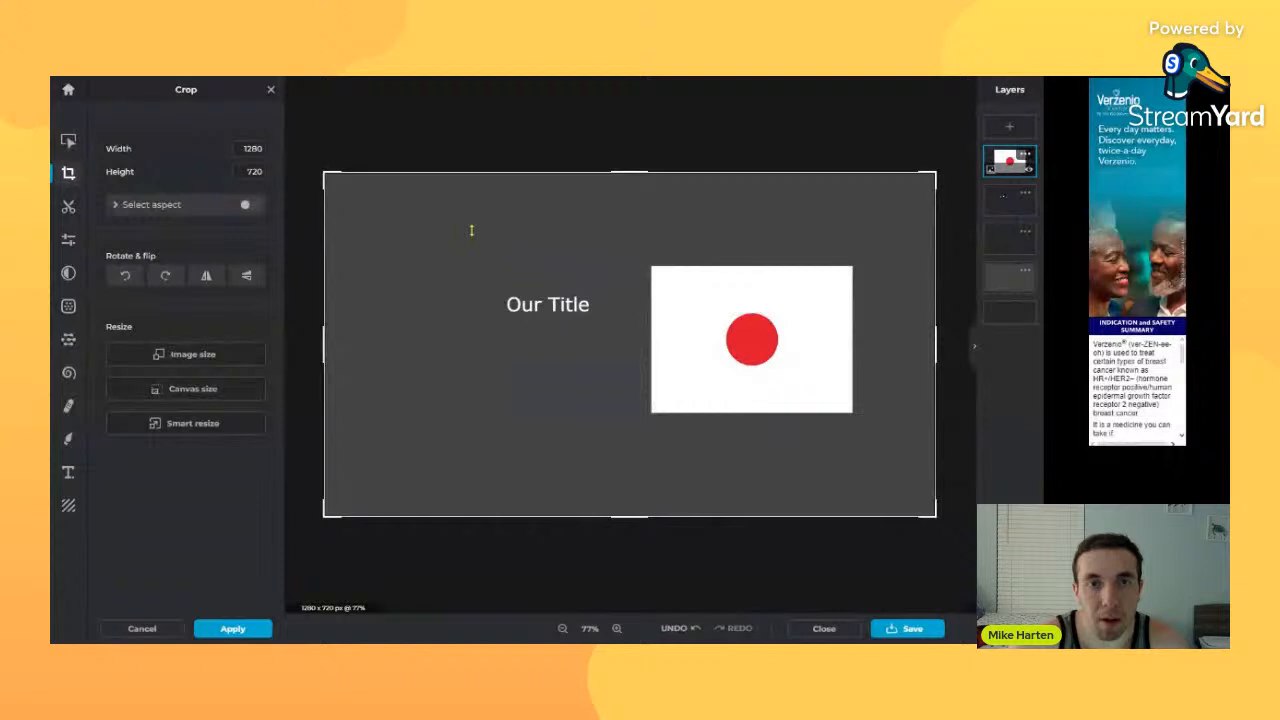
click(205, 390)
click(745, 322)
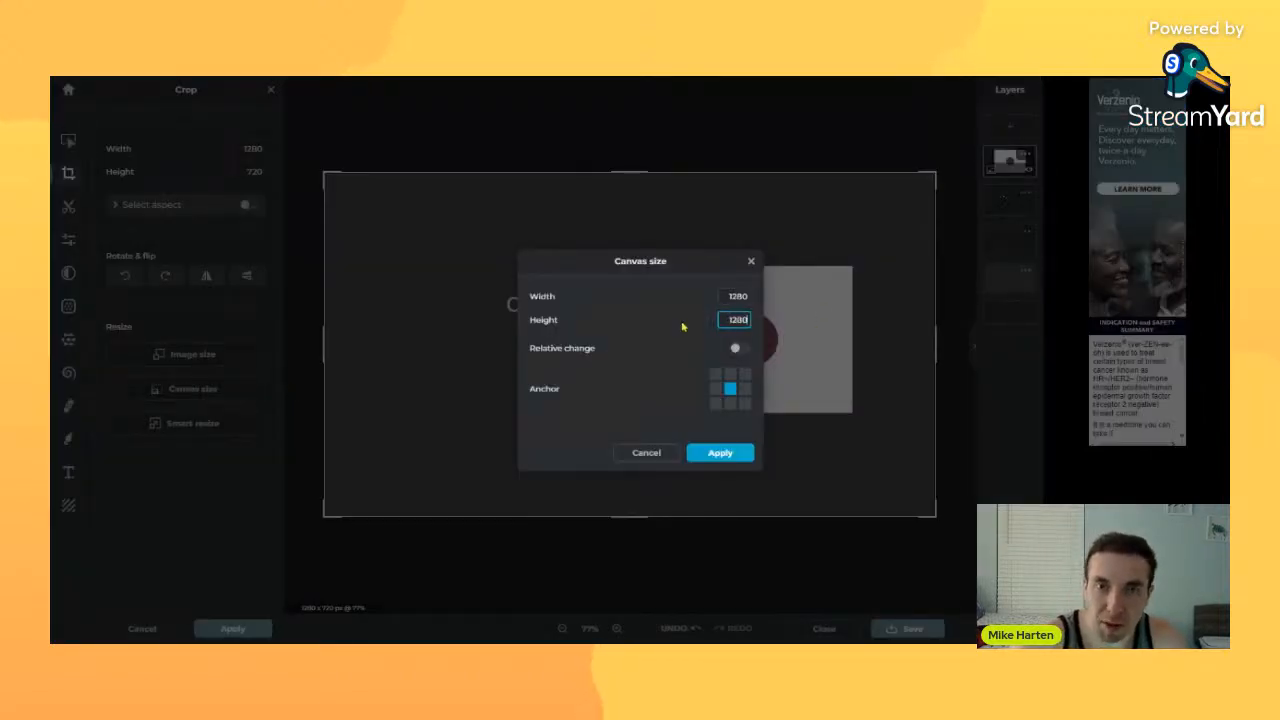
click(716, 454)
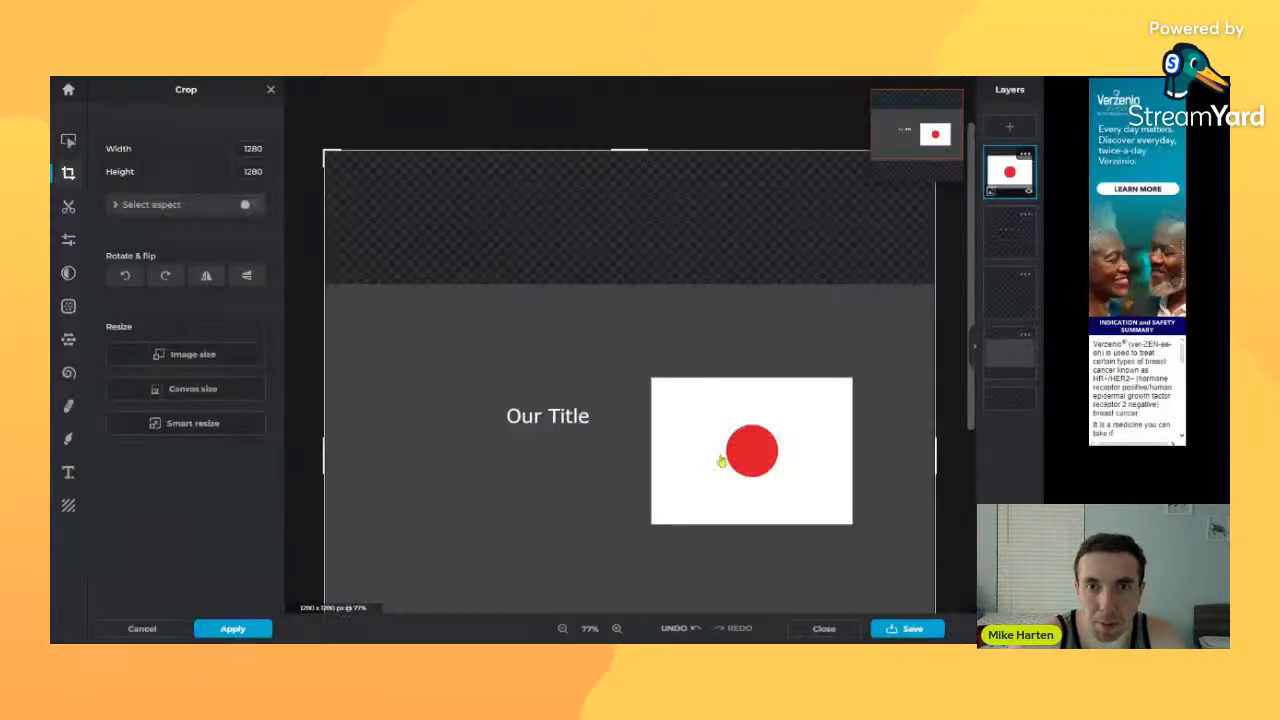
scroll(688, 415, up, 1)
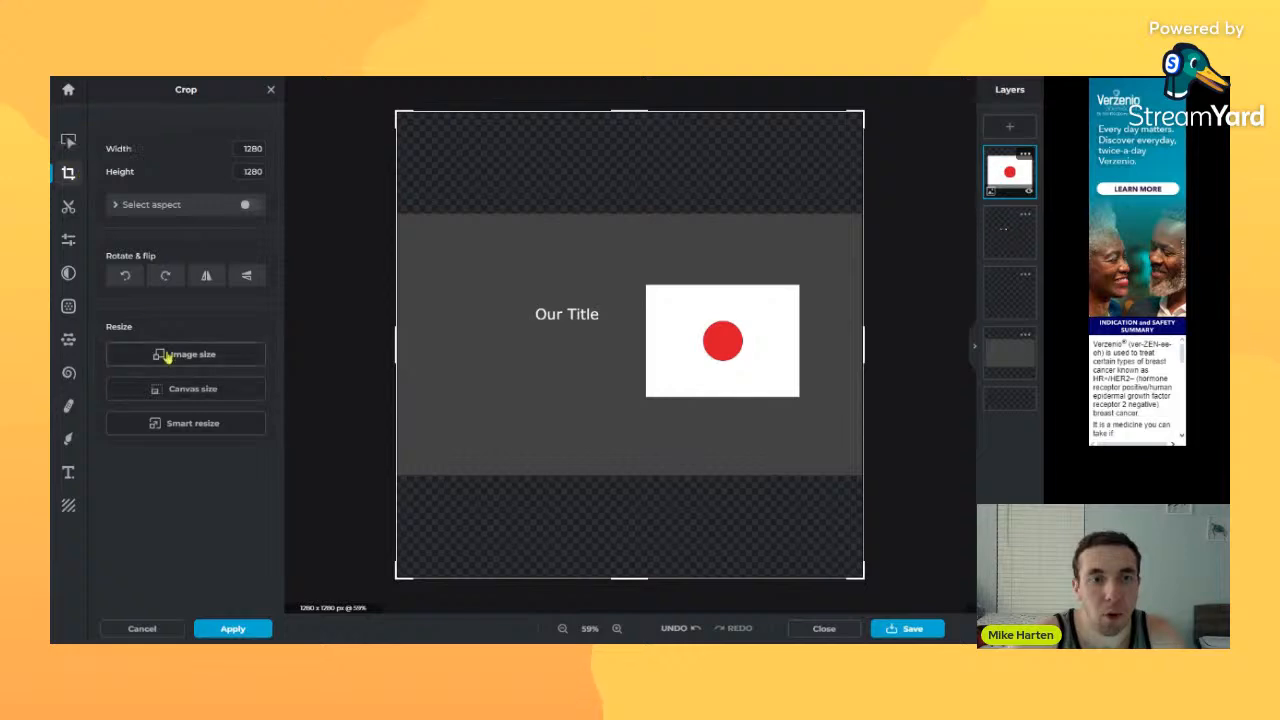
- Move the flag image lower on the enlarged canvas, to about X 700, Y 547
click(68, 141)
drag(680, 334, 680, 369)
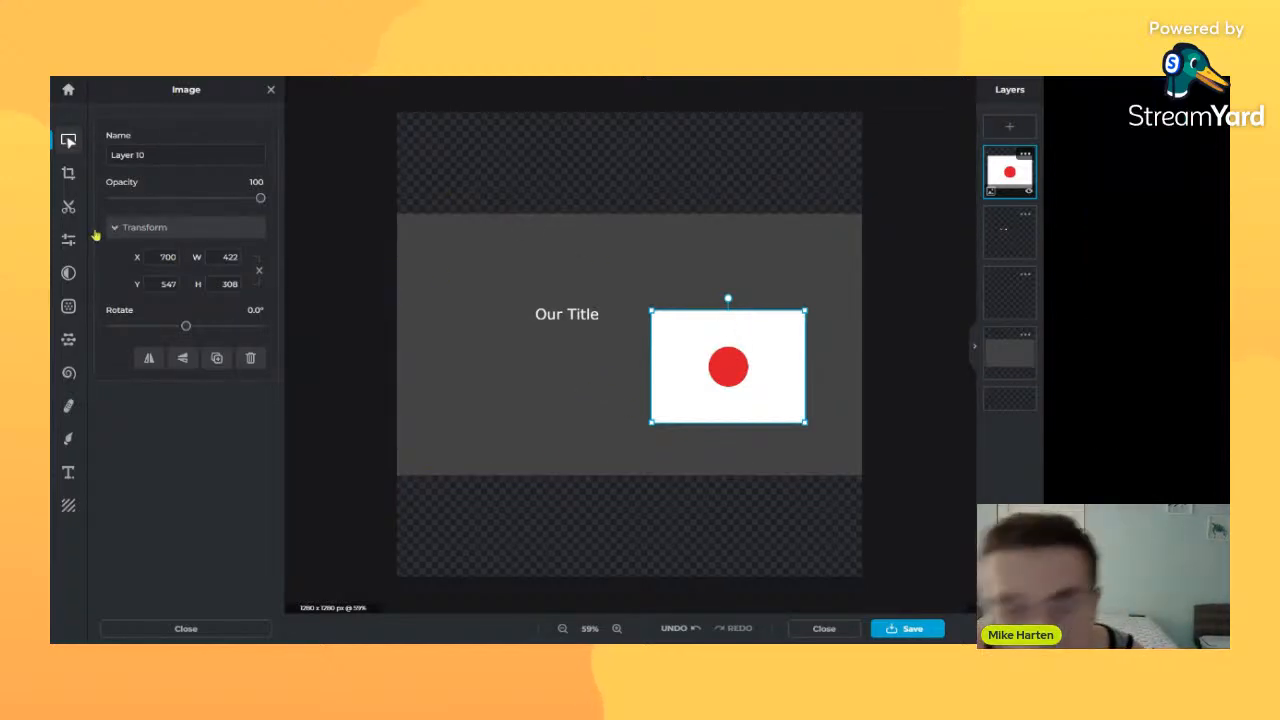
click(117, 241)
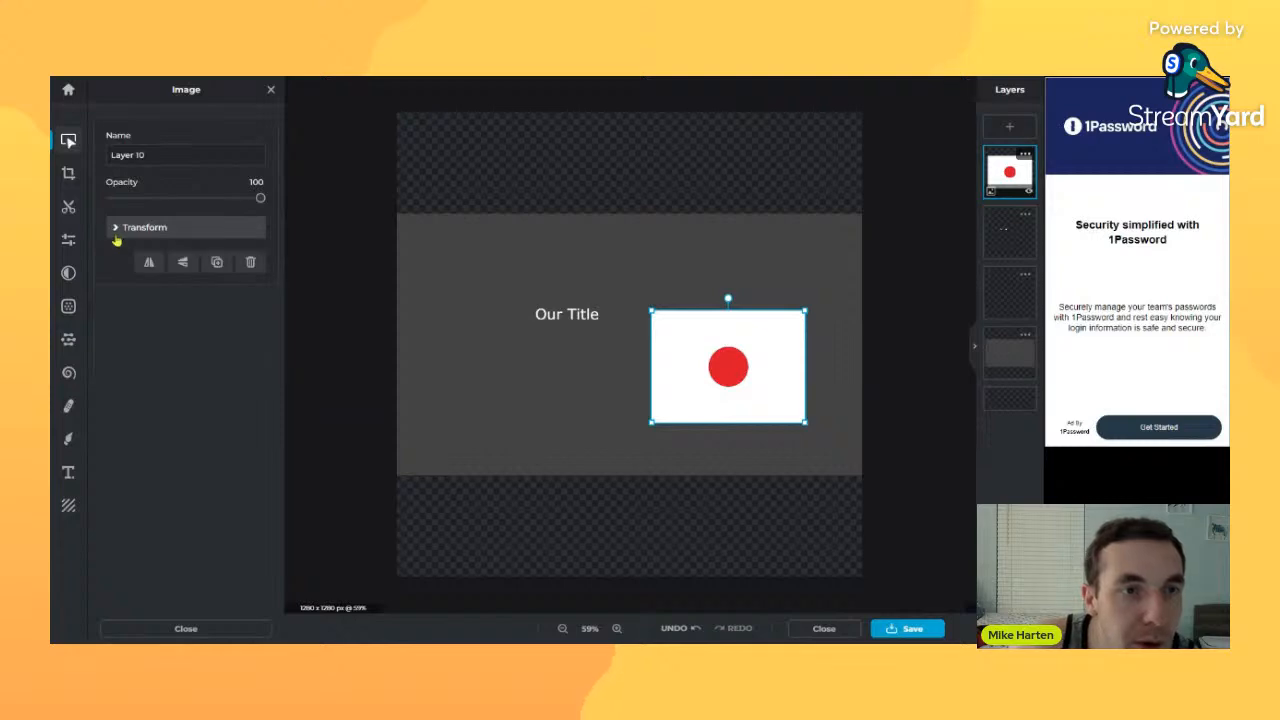
click(117, 241)
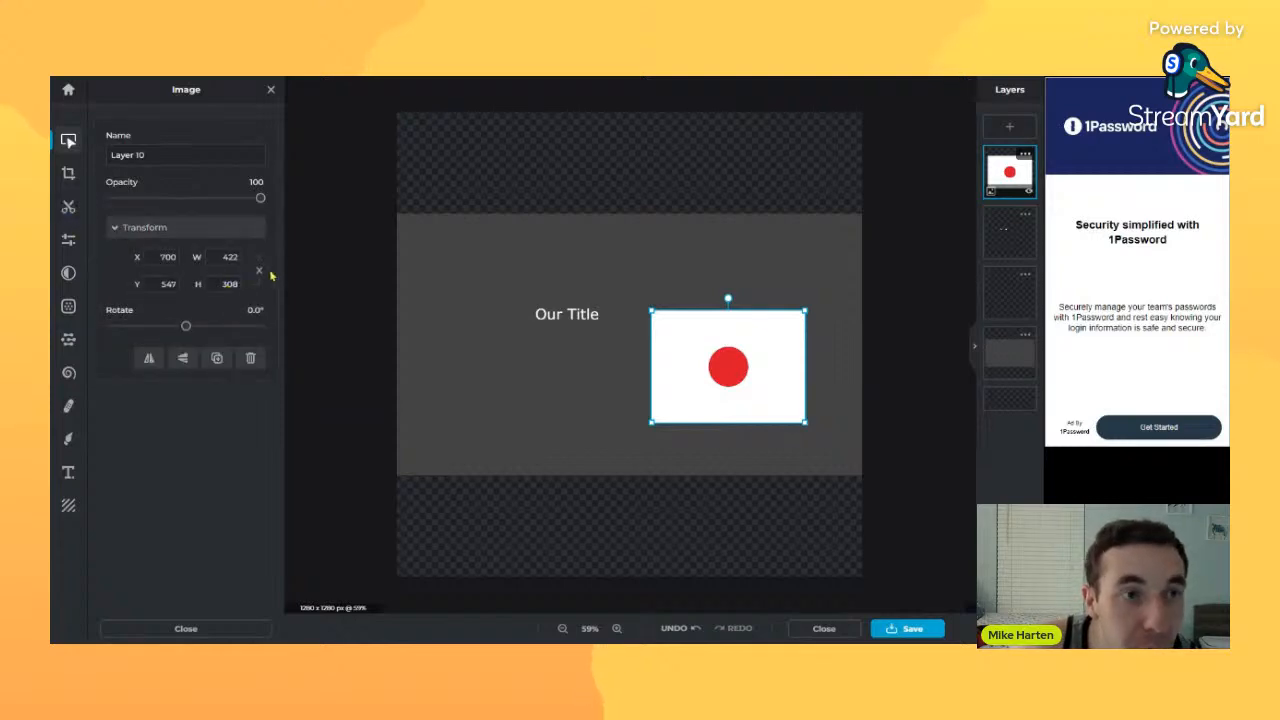
- Try the Cutout tool's rectangle shape in Keep mode on the flag, once as a thin strip and once around the red circle, undoing each
click(68, 206)
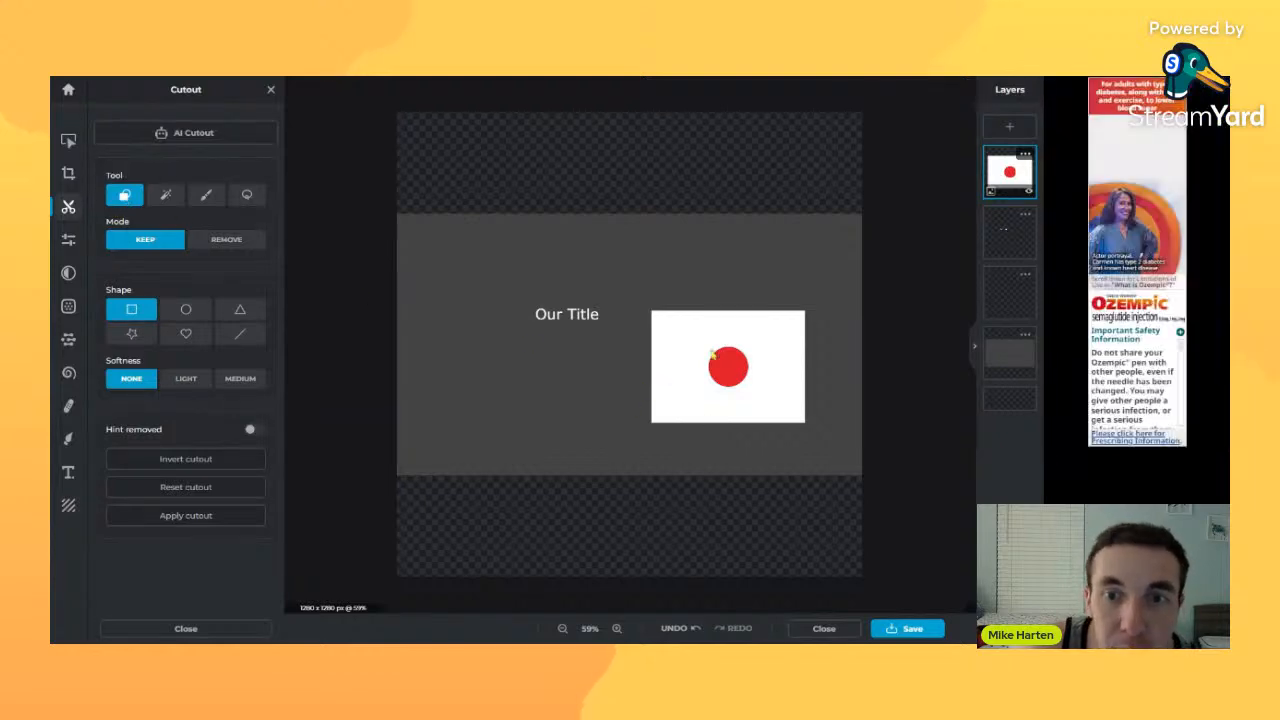
scroll(720, 360, up, 5)
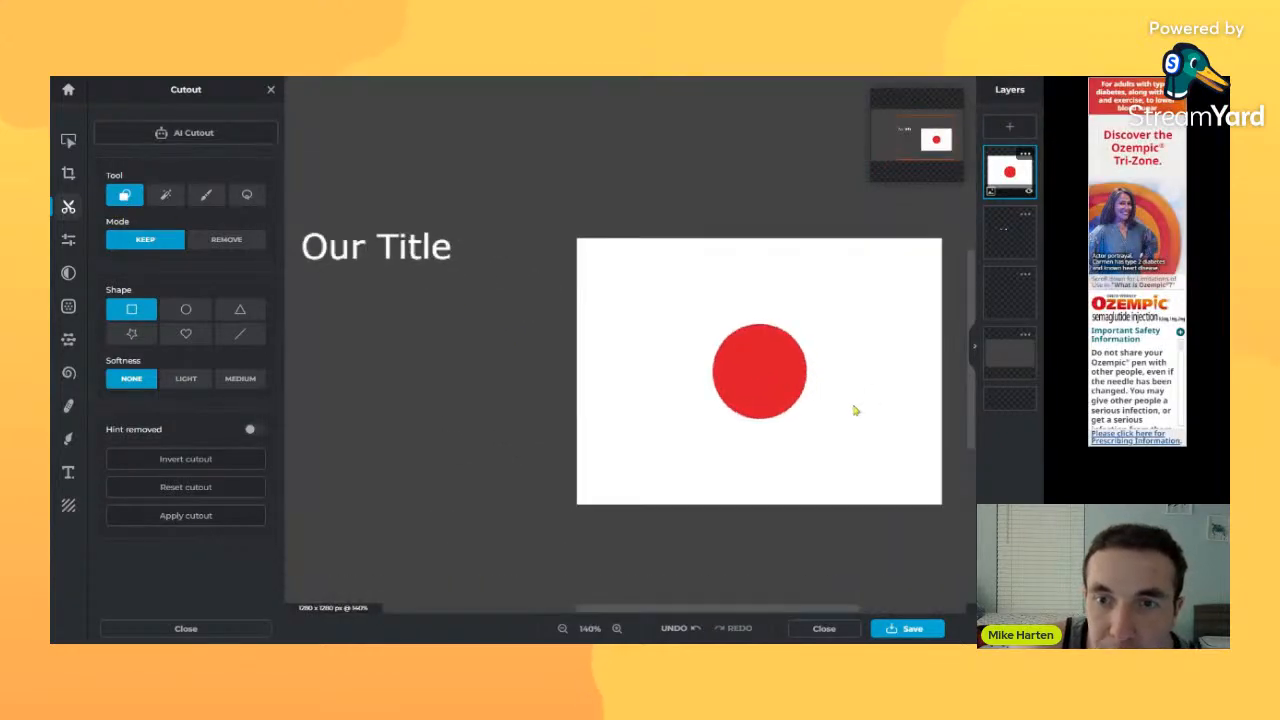
drag(717, 390, 858, 406)
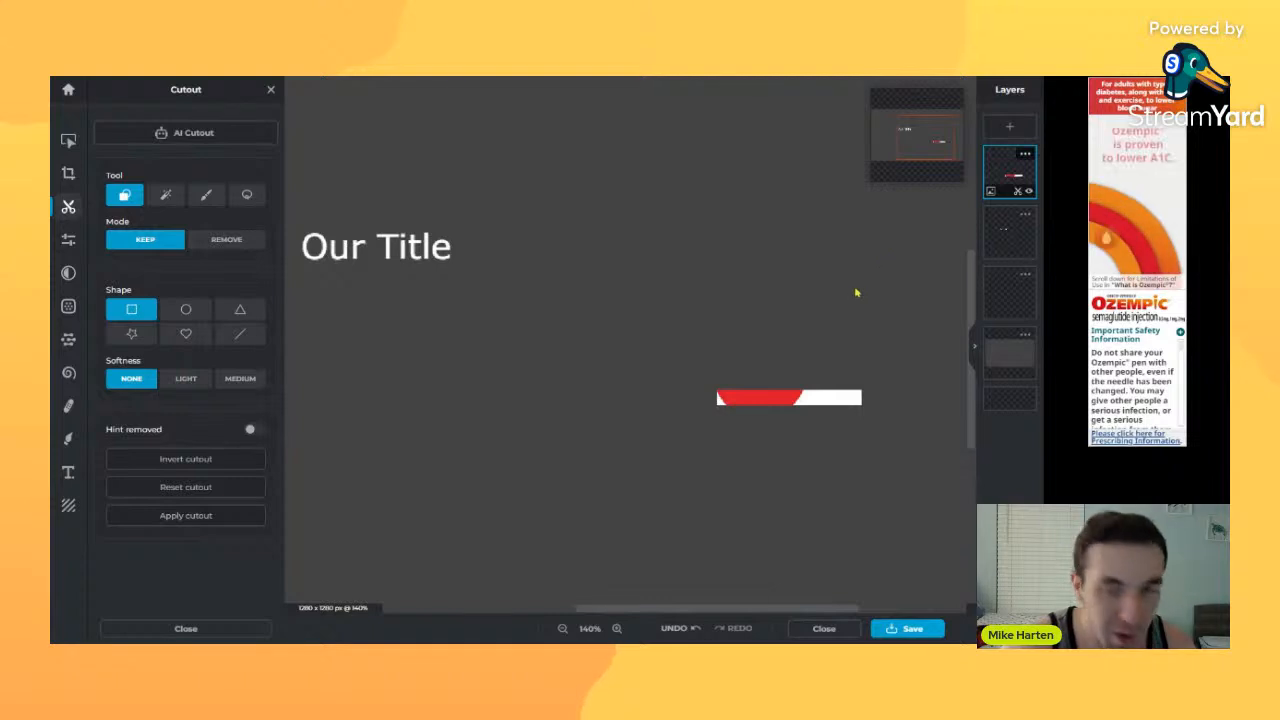
key(ctrl+z)
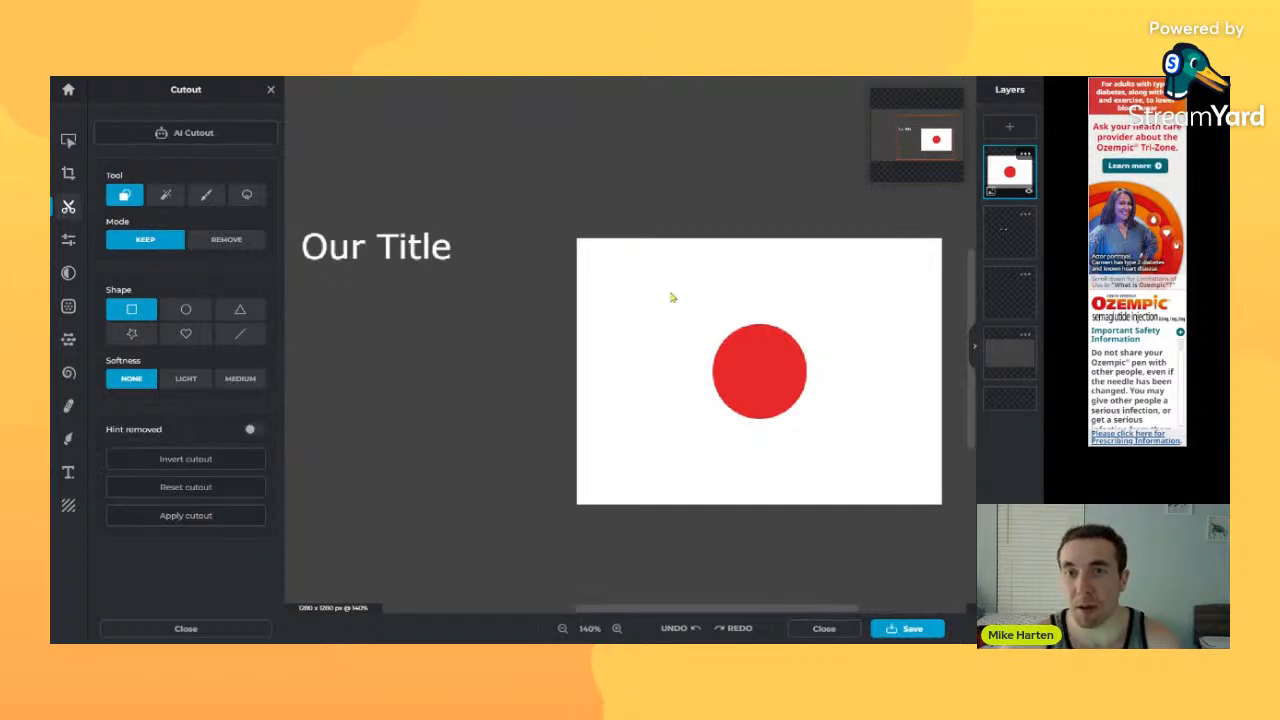
drag(651, 294, 876, 454)
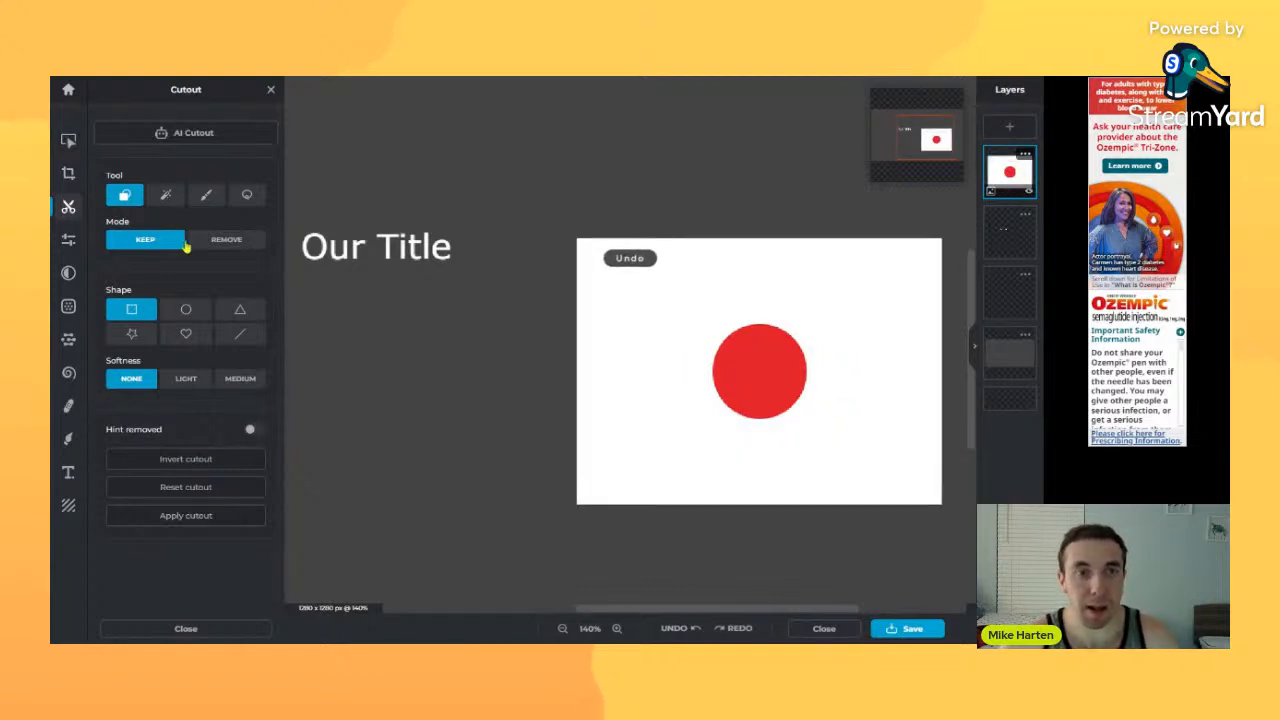
- Try removing a rectangle and an ellipse over the flag's red circle in Remove mode, undoing each cutout
click(205, 242)
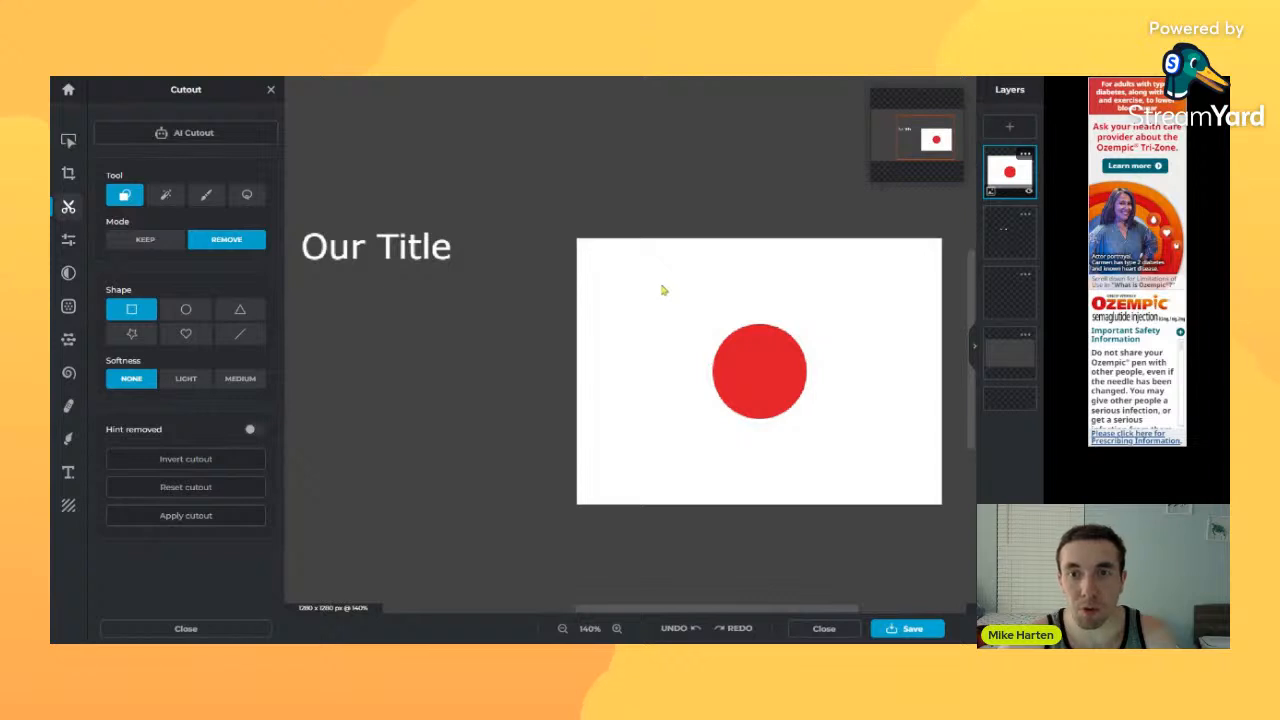
drag(661, 288, 874, 453)
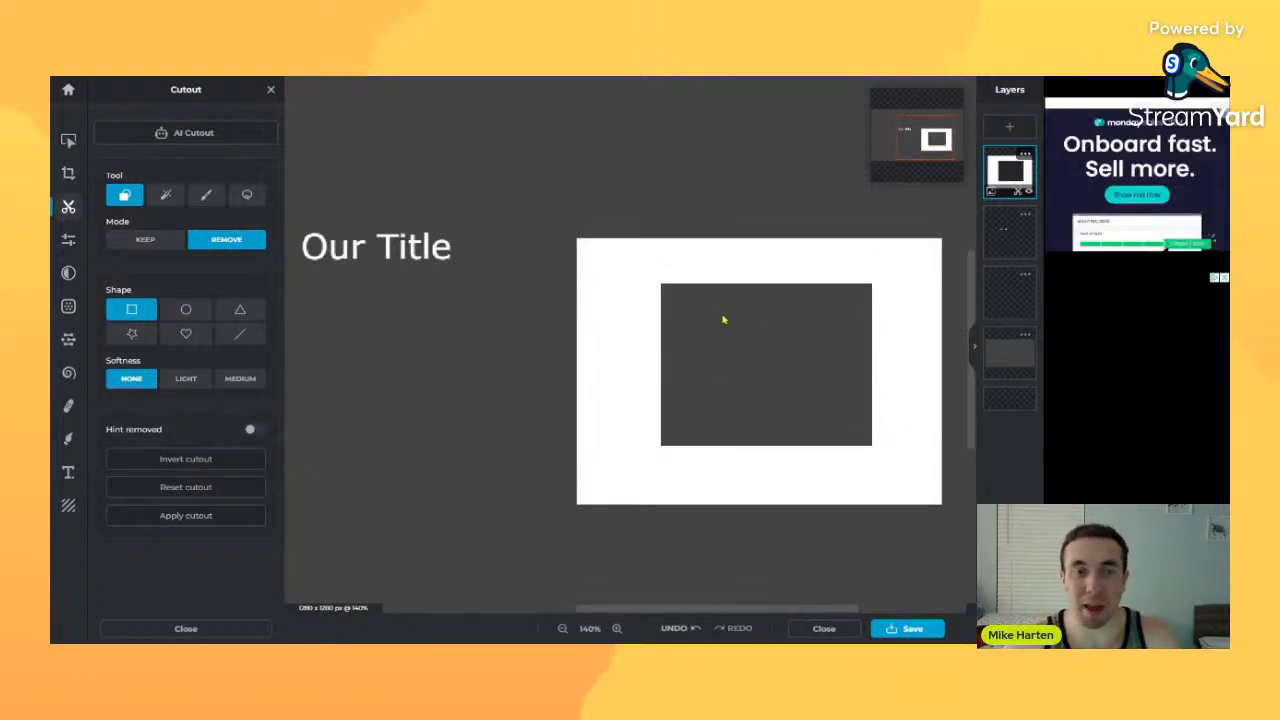
key(ctrl+z)
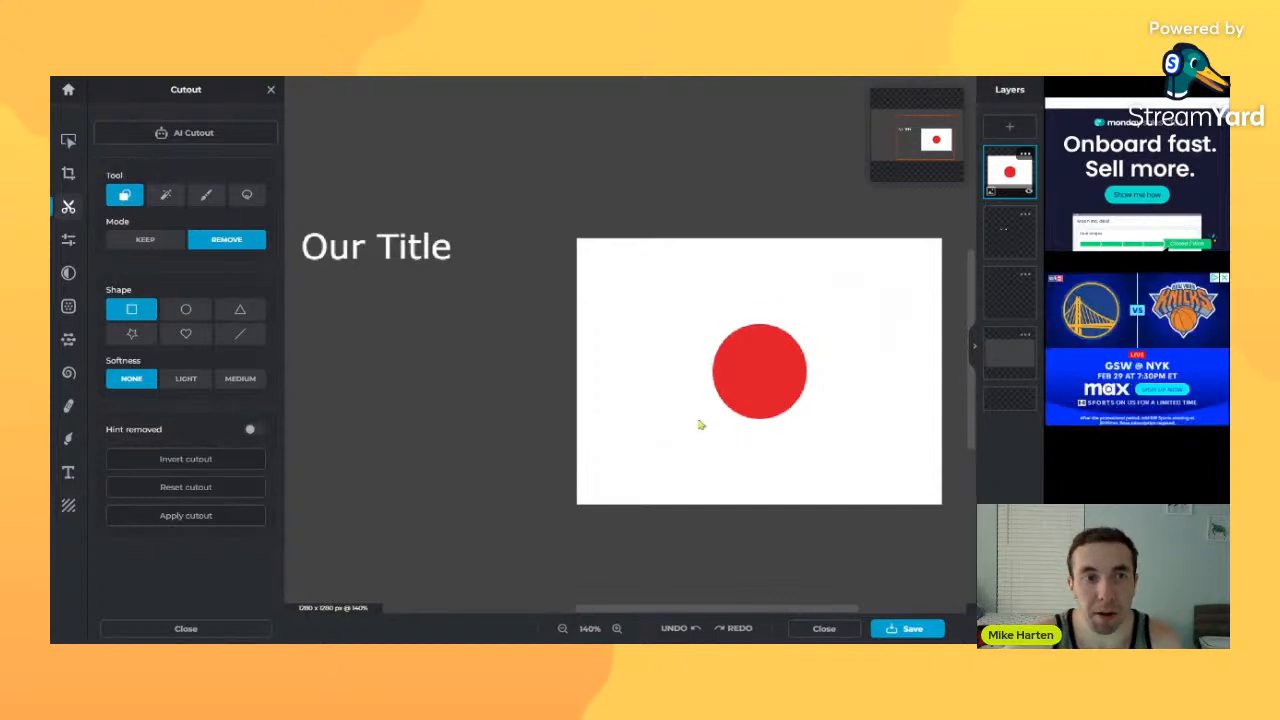
click(185, 309)
drag(703, 312, 891, 443)
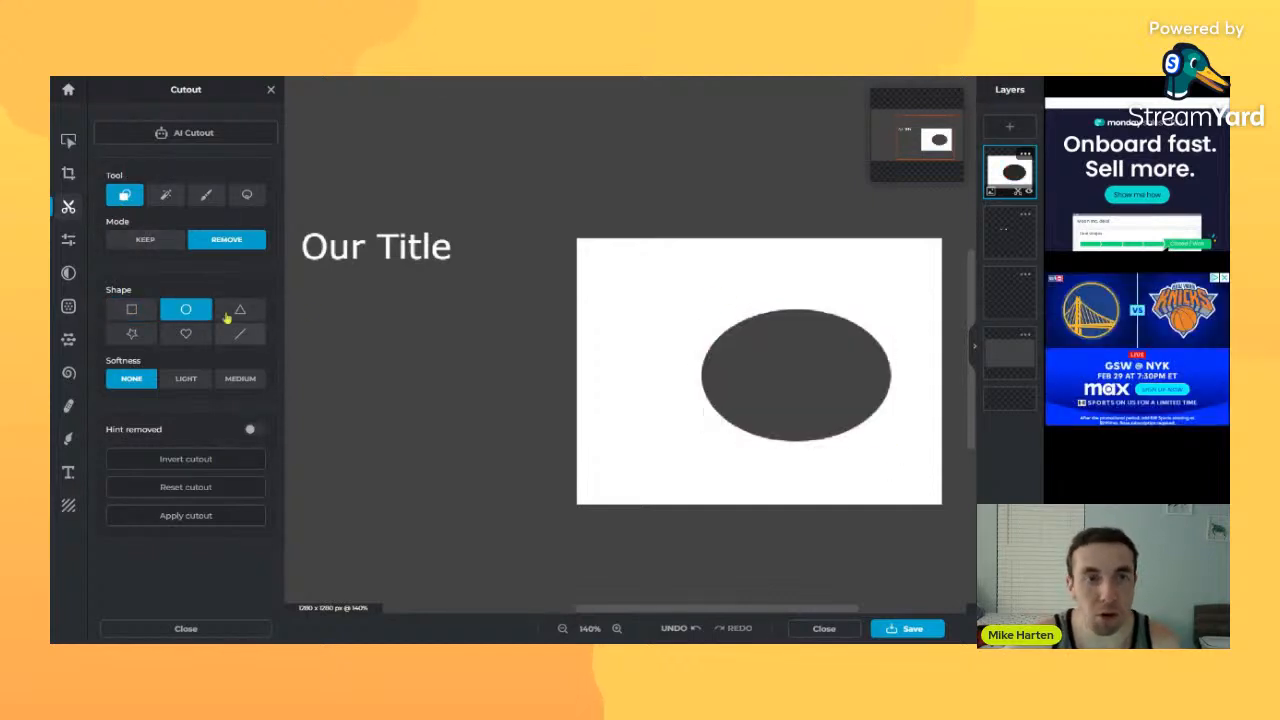
key(ctrl+z)
- Try elliptical cutouts with Light softness over the red circle in Remove mode, try inverting the cutout, and undo the cutouts
click(178, 380)
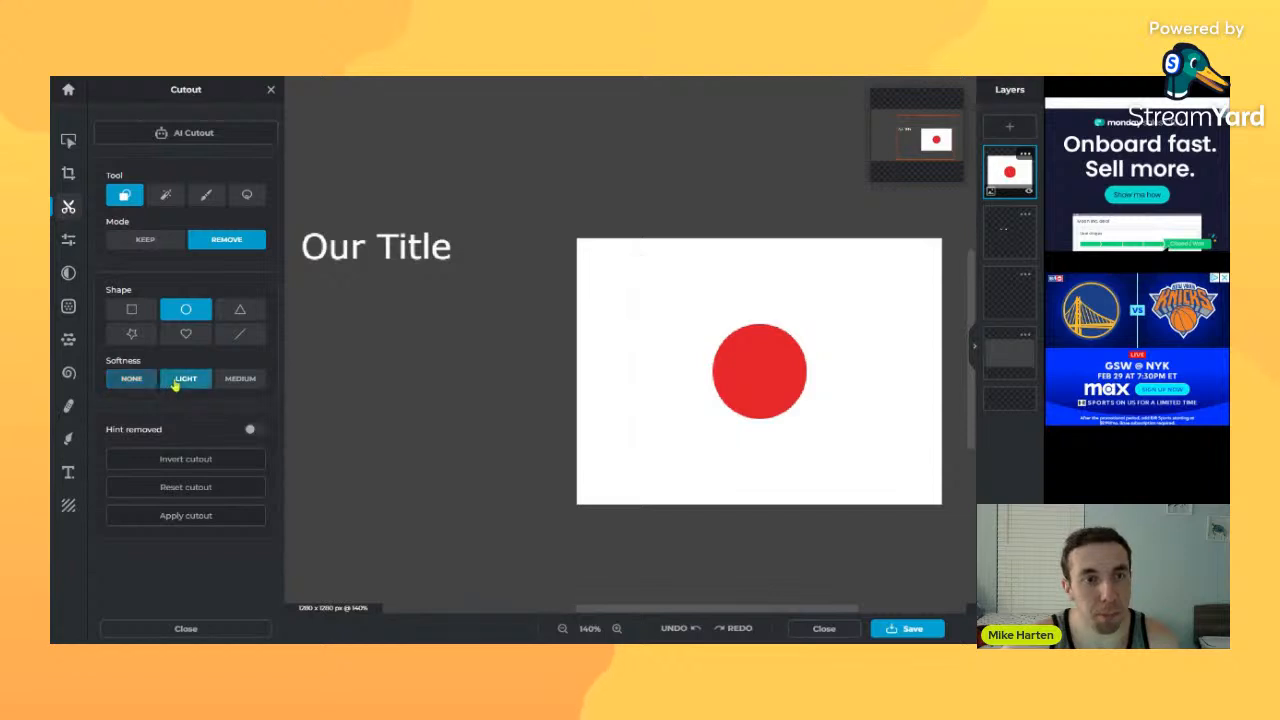
drag(726, 362, 862, 432)
key(ctrl+z)
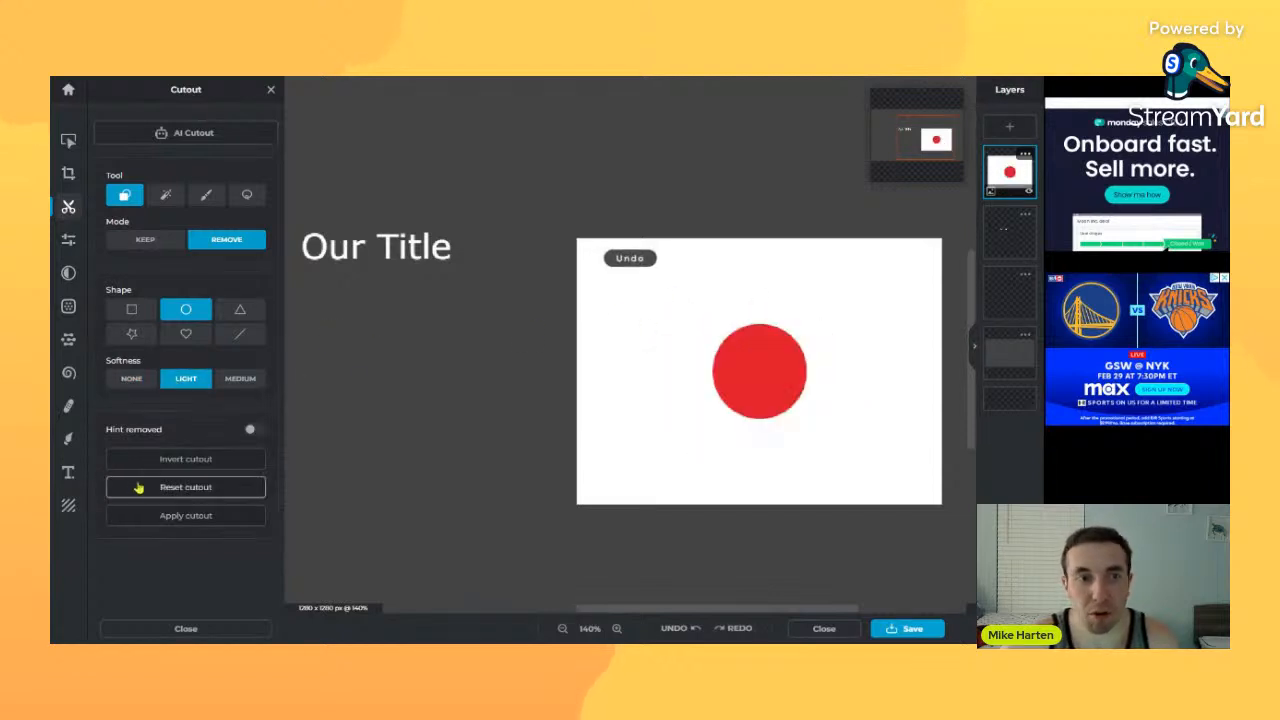
click(135, 459)
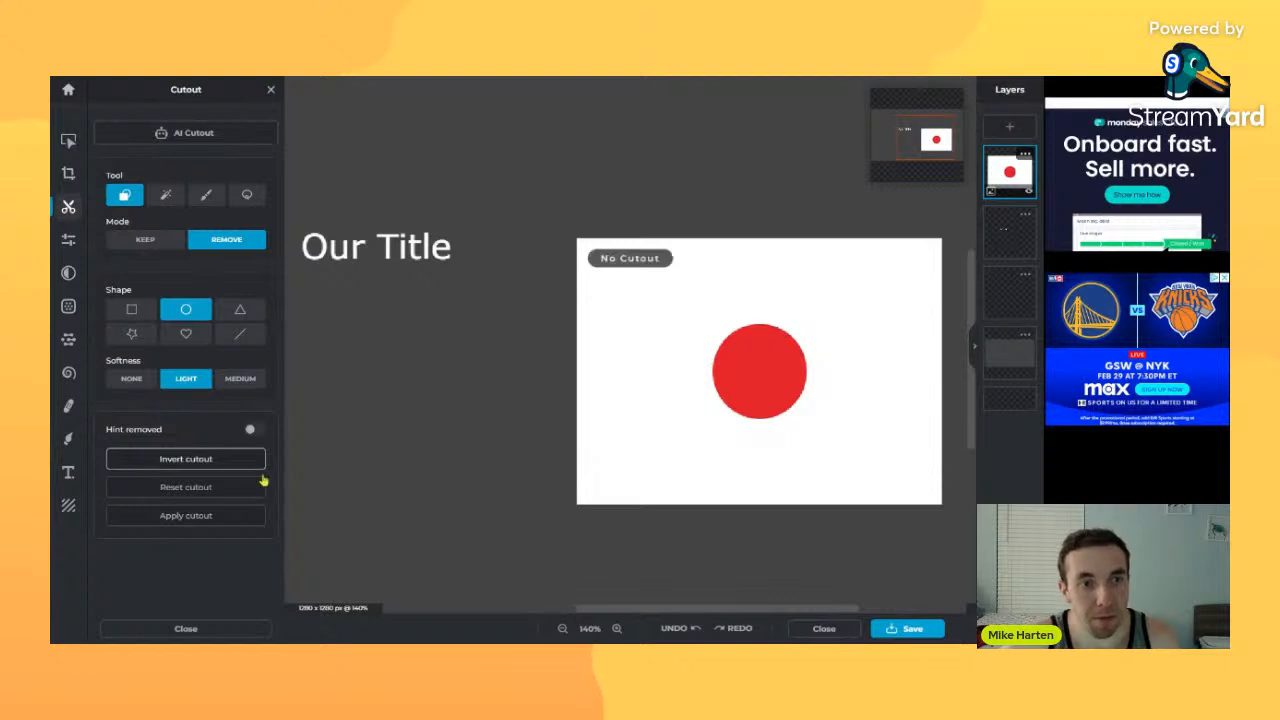
drag(718, 355, 849, 457)
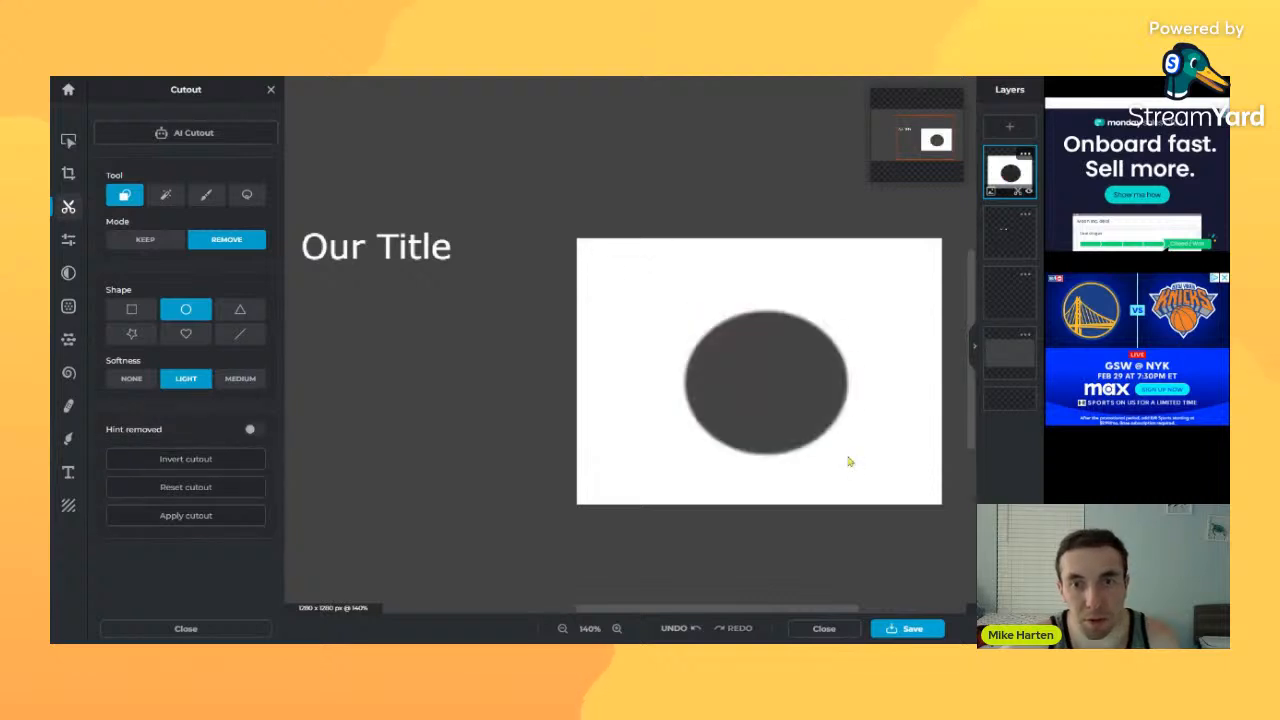
key(ctrl+z)
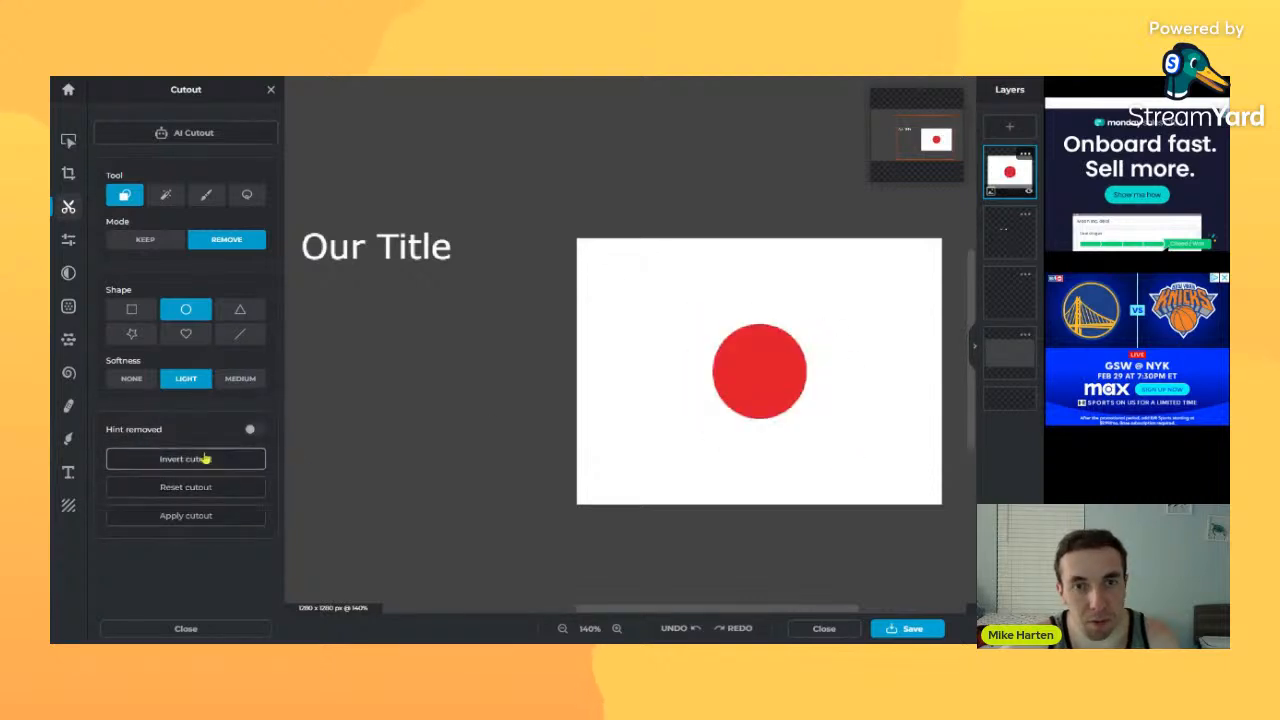
- Try the magic wand cutout in Keep mode on the flag's white area and undo it
click(137, 243)
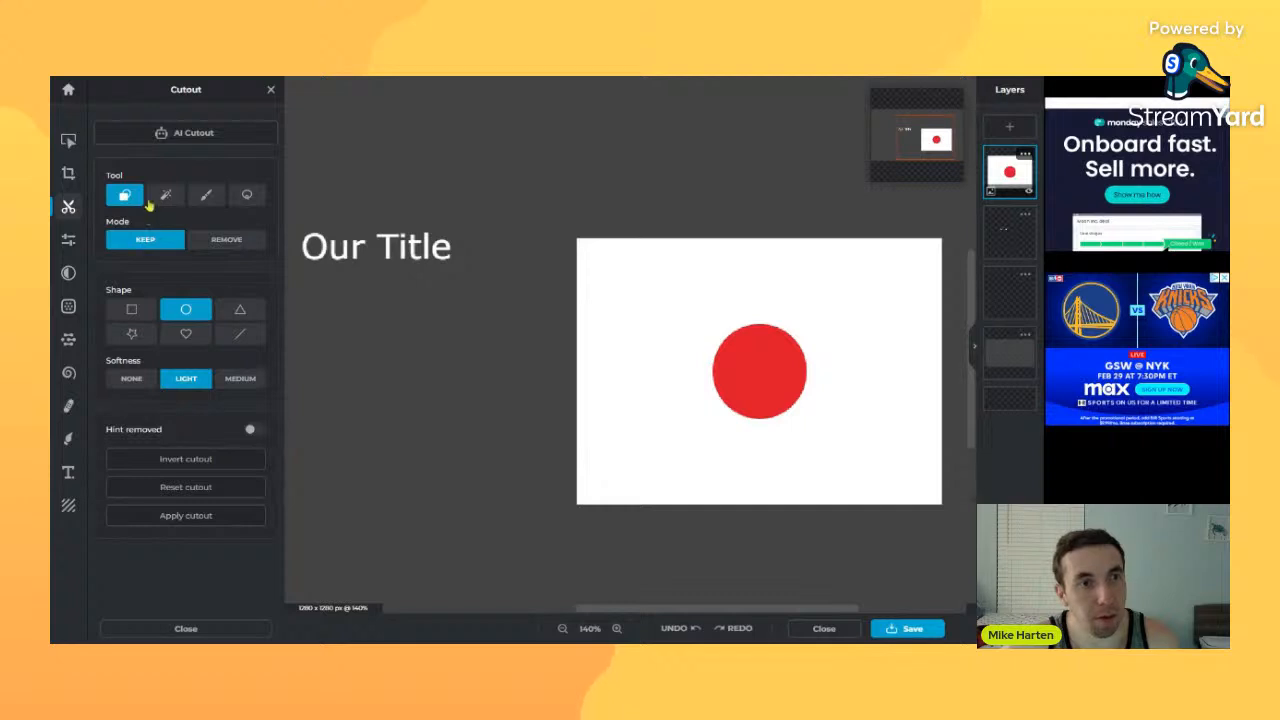
click(164, 196)
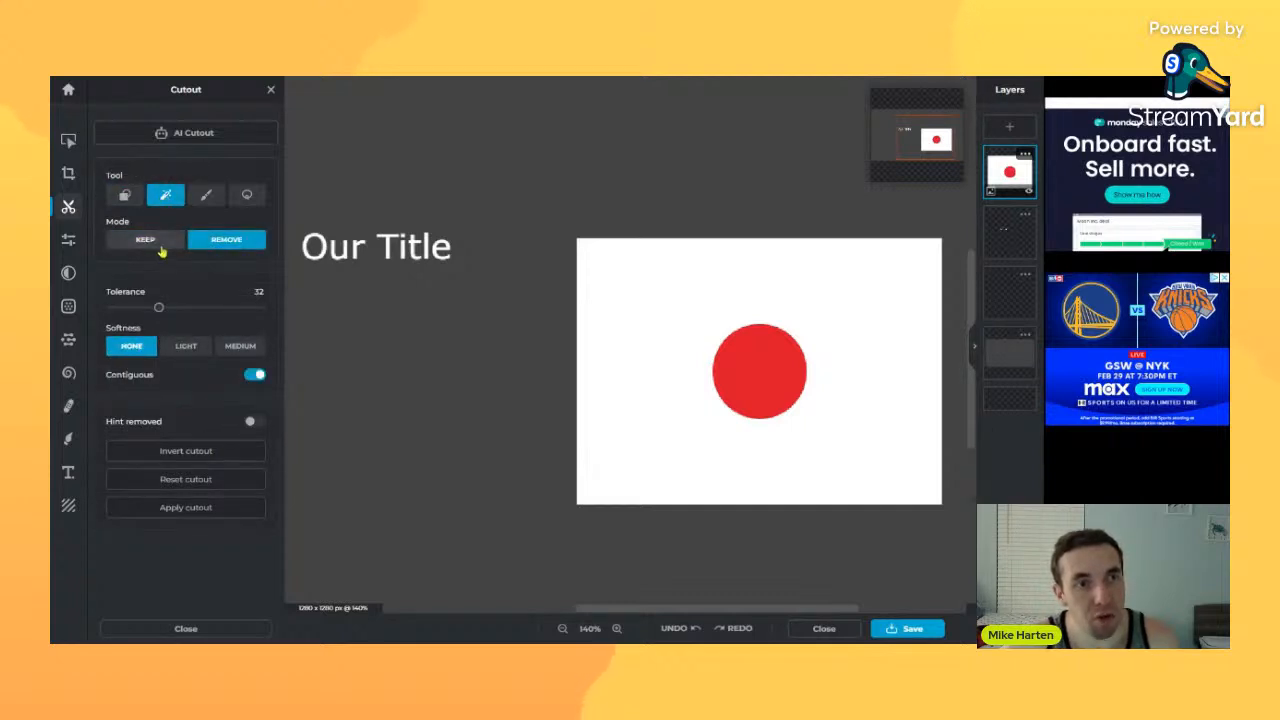
click(158, 244)
click(646, 293)
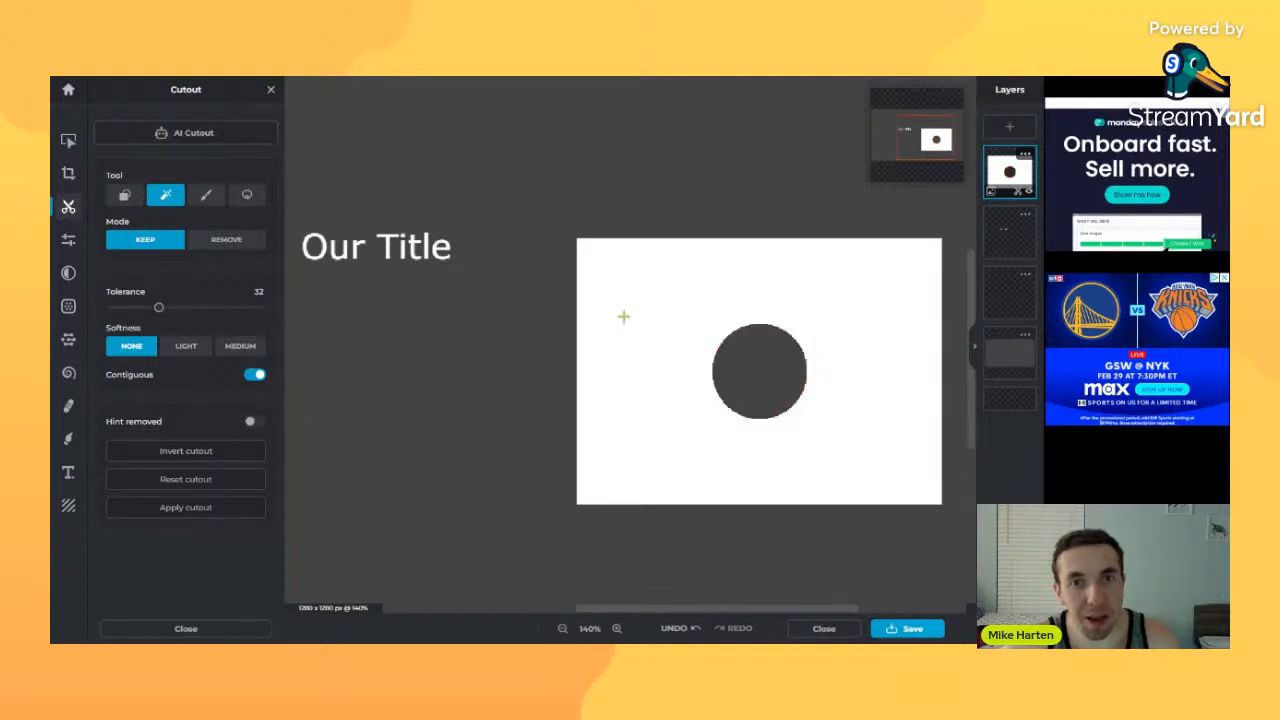
key(ctrl+z)
- Try removing the flag's white area with the magic wand at tolerance 32, undoing the result each time
click(226, 239)
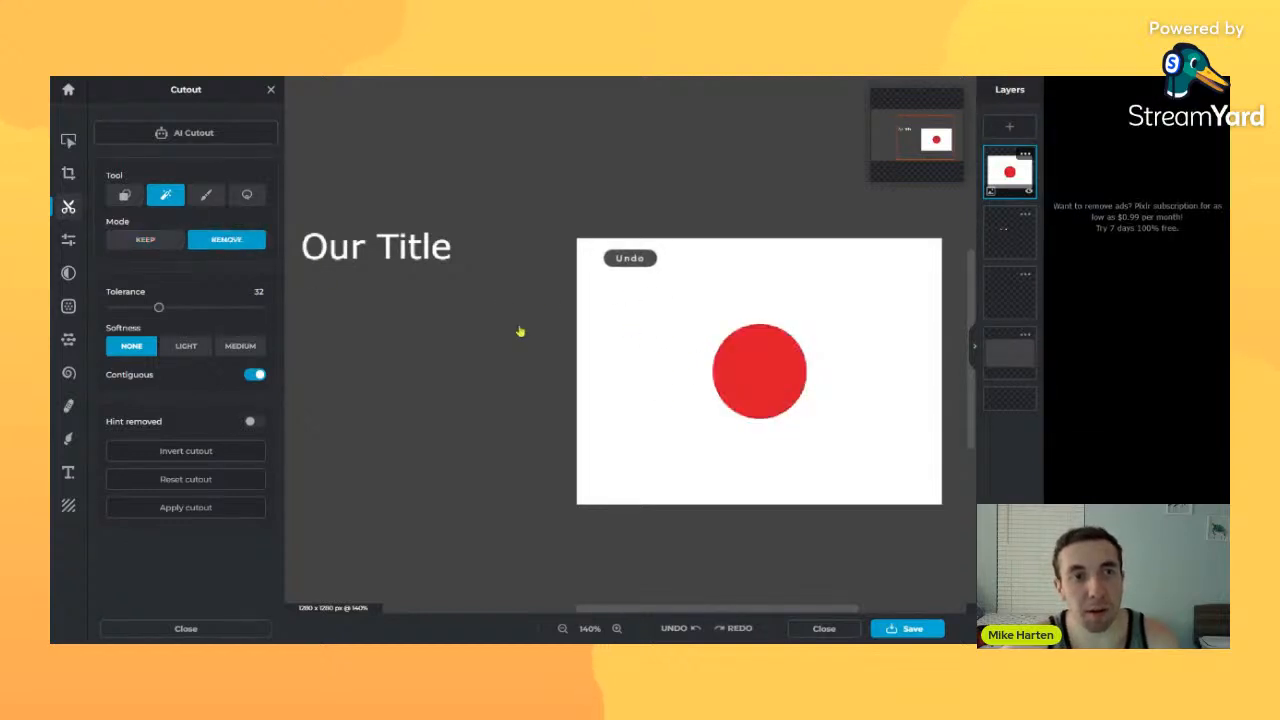
click(646, 308)
key(ctrl+z)
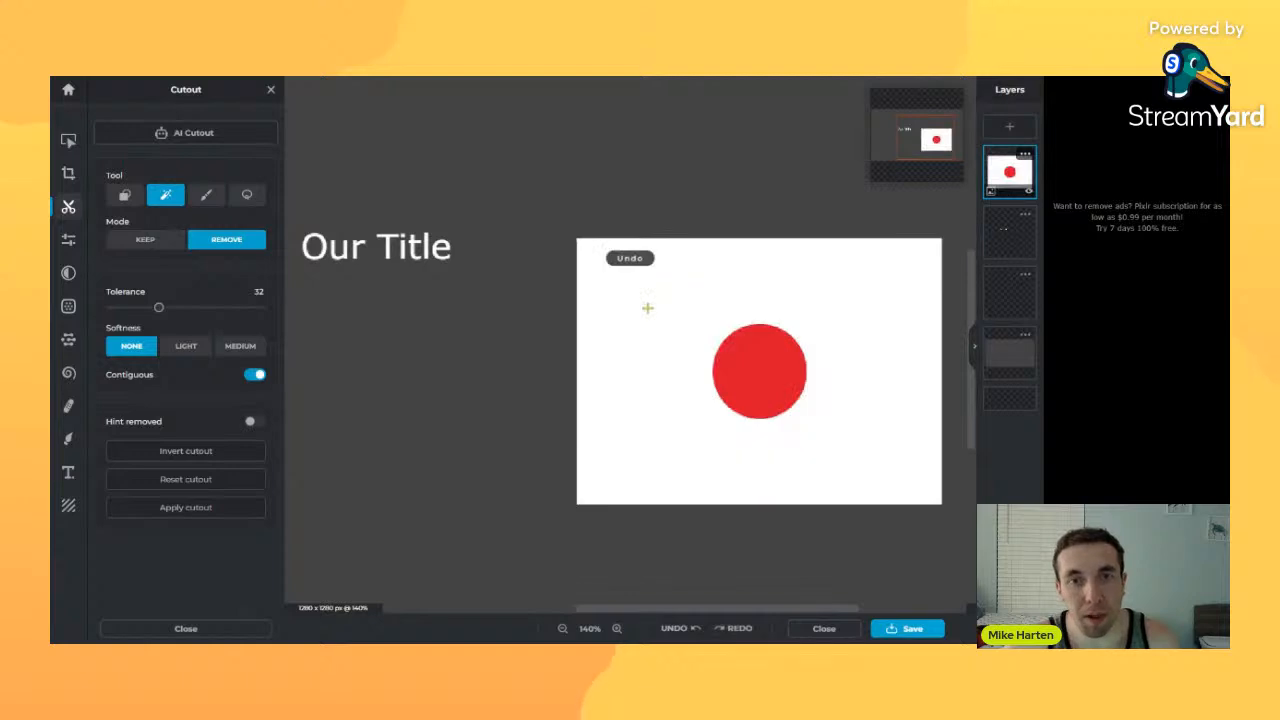
click(648, 305)
key(ctrl+z)
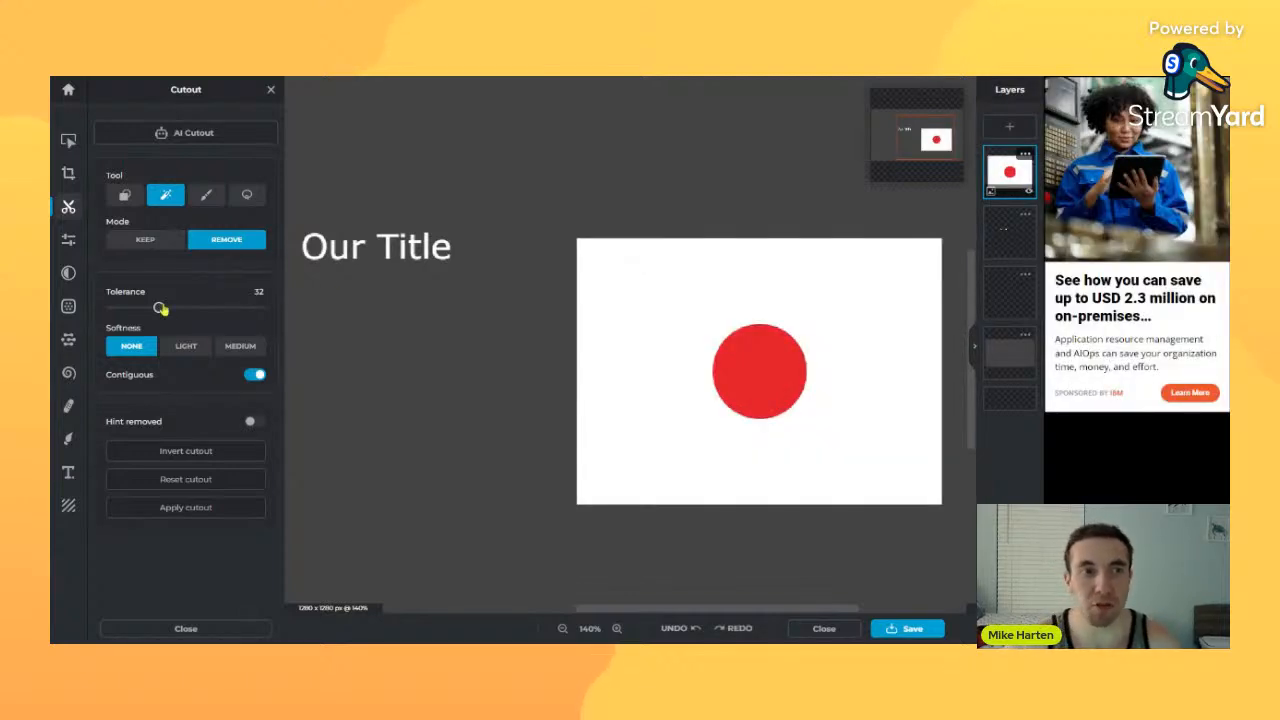
- Raise the wand tolerance to 95, try removing the flag's white area with it, and undo the cutout
drag(160, 309, 257, 314)
click(609, 307)
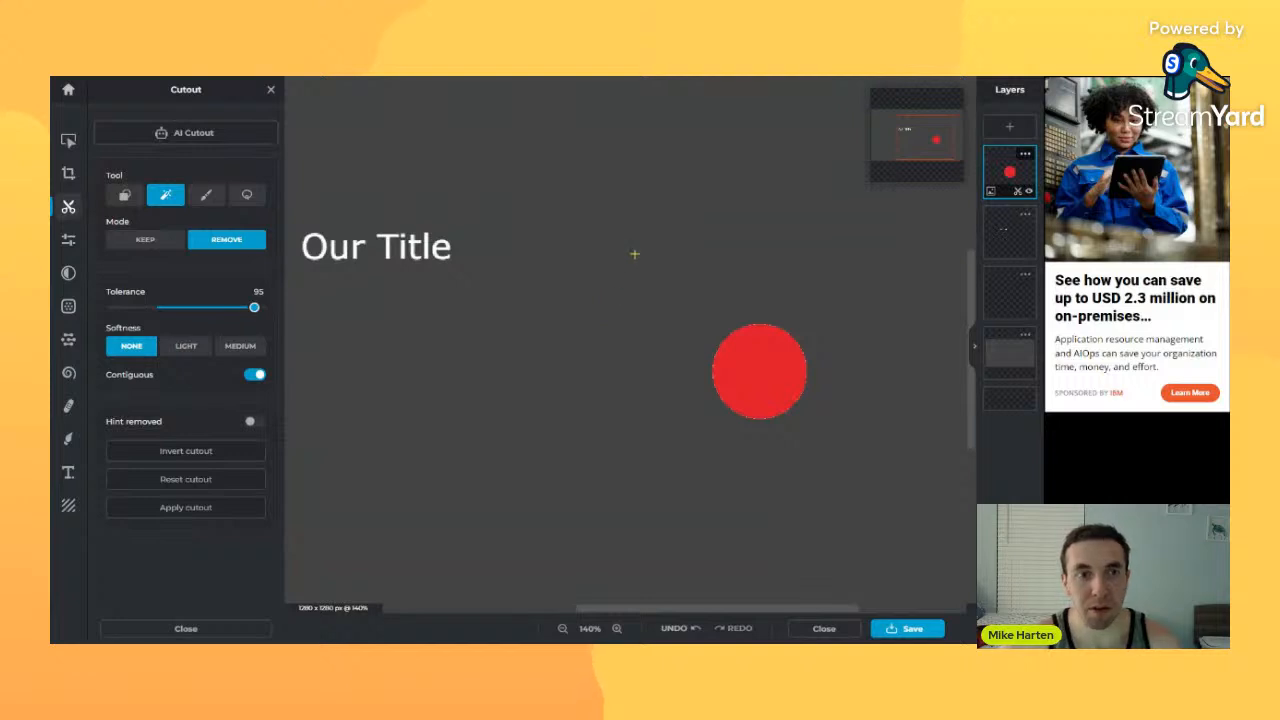
key(ctrl+z)
- Try a wand removal of the white area with Contiguous off, undo it, switch Contiguous back on and set the tolerance to 40
click(255, 374)
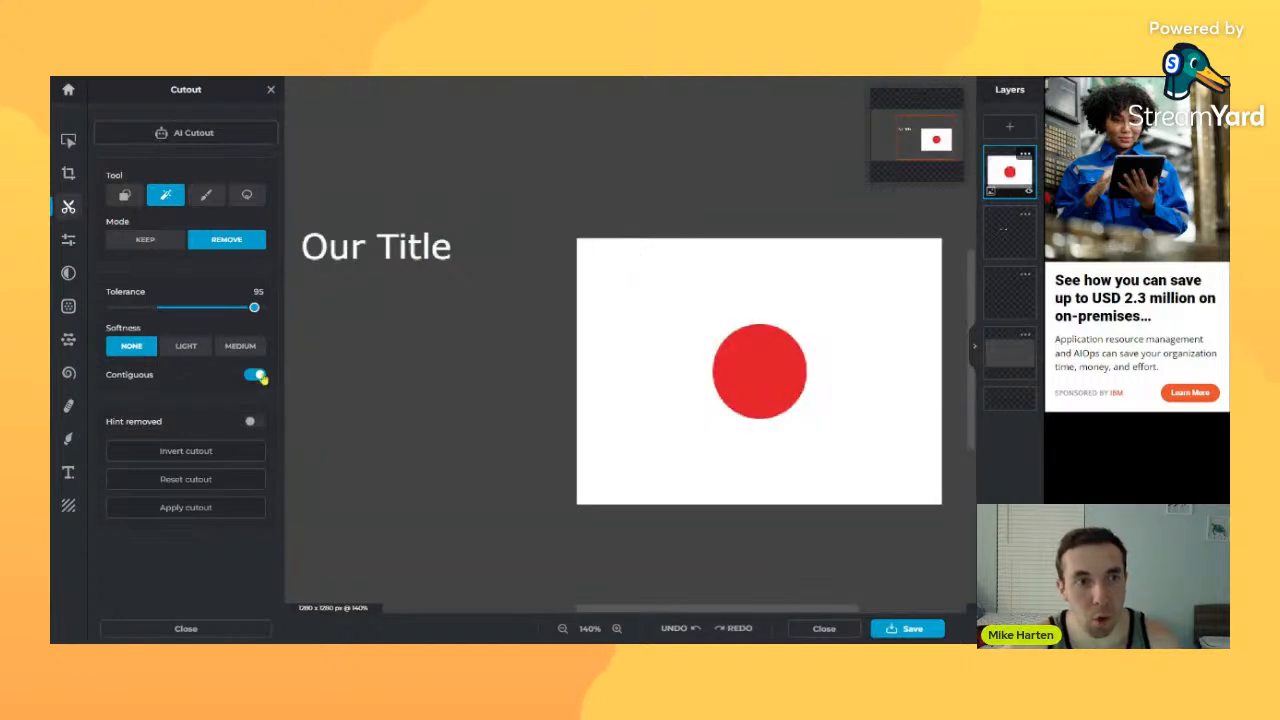
click(641, 339)
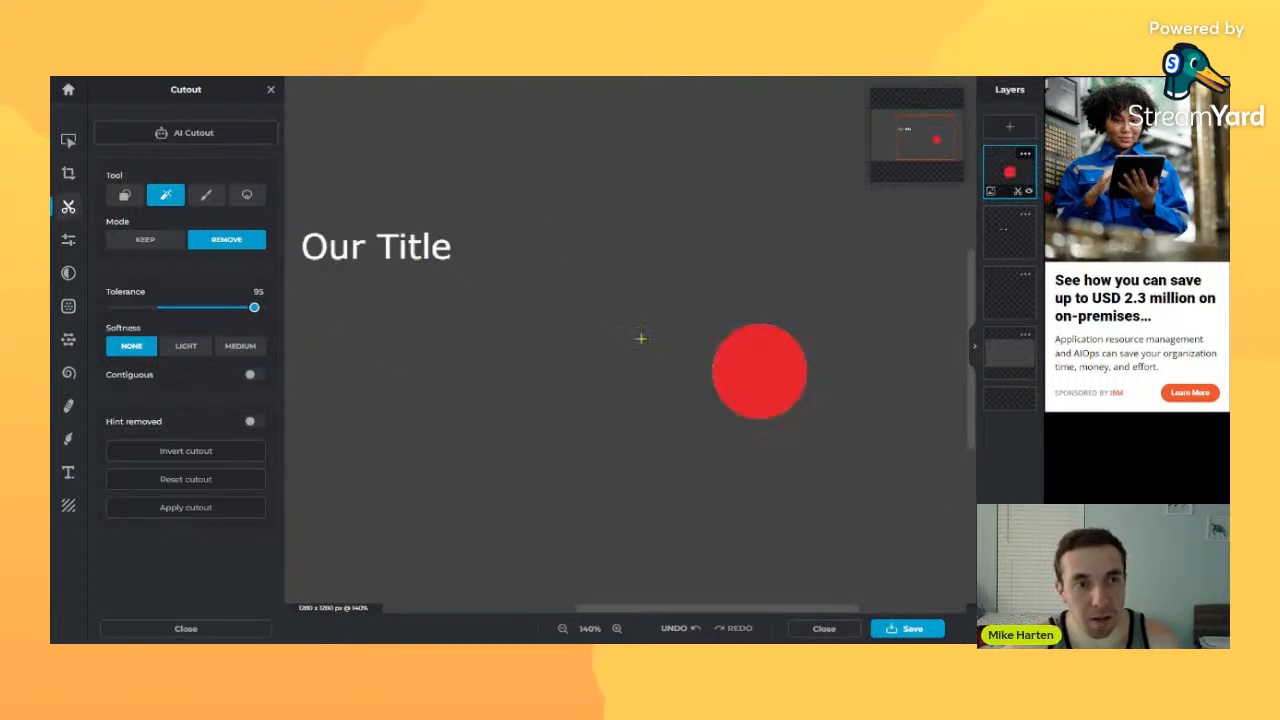
key(ctrl+z)
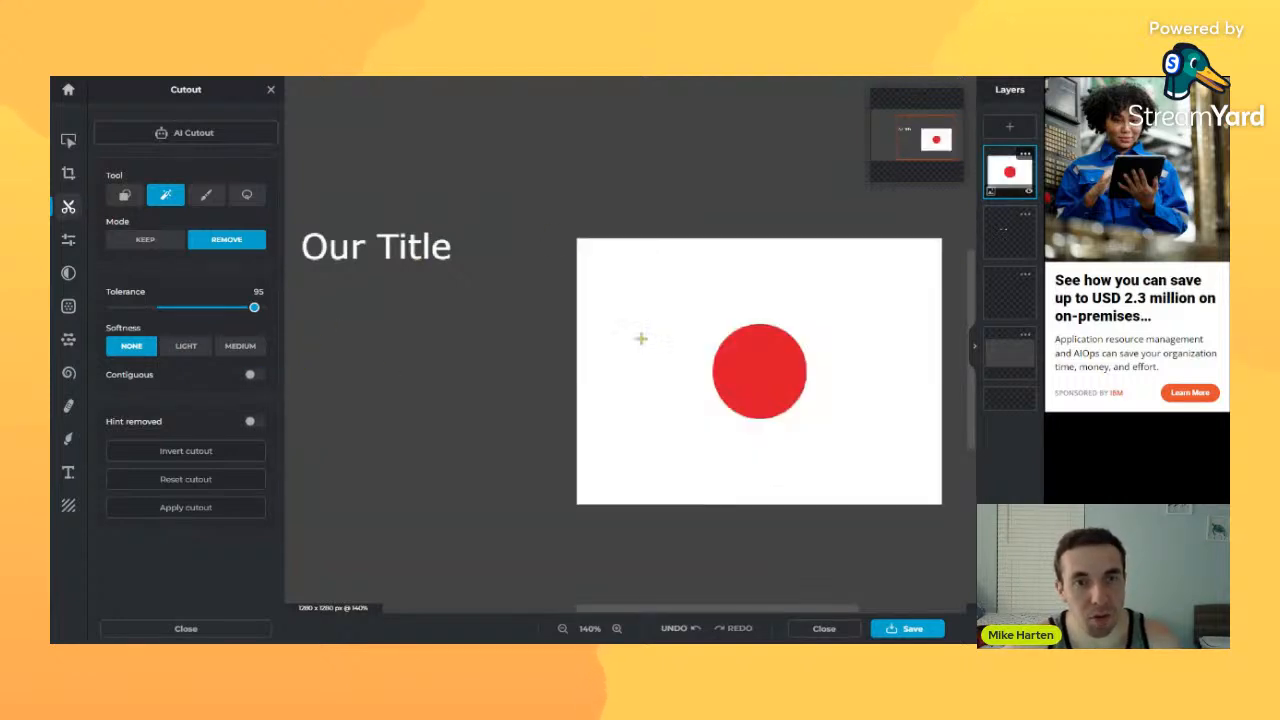
click(253, 377)
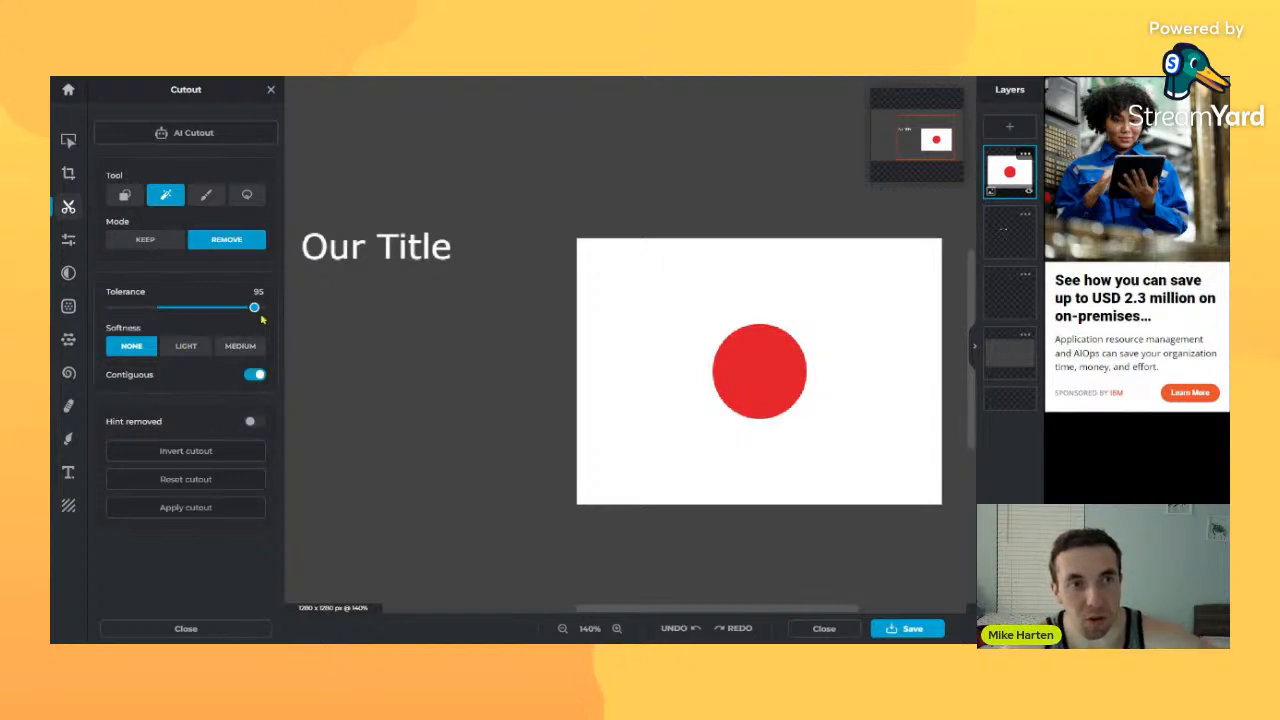
drag(254, 307, 171, 307)
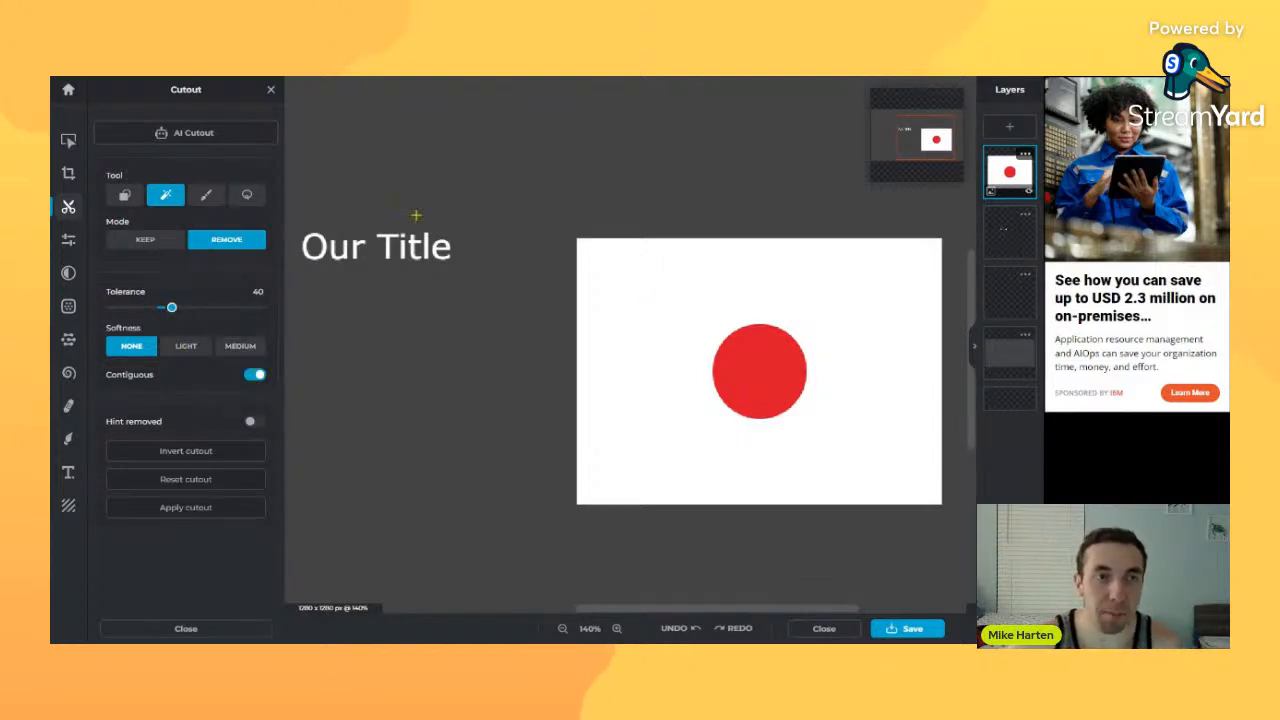
- Try erasing freehand strokes across the flag with the cutout brush at 50 px in Remove mode, and undo all of them
click(205, 197)
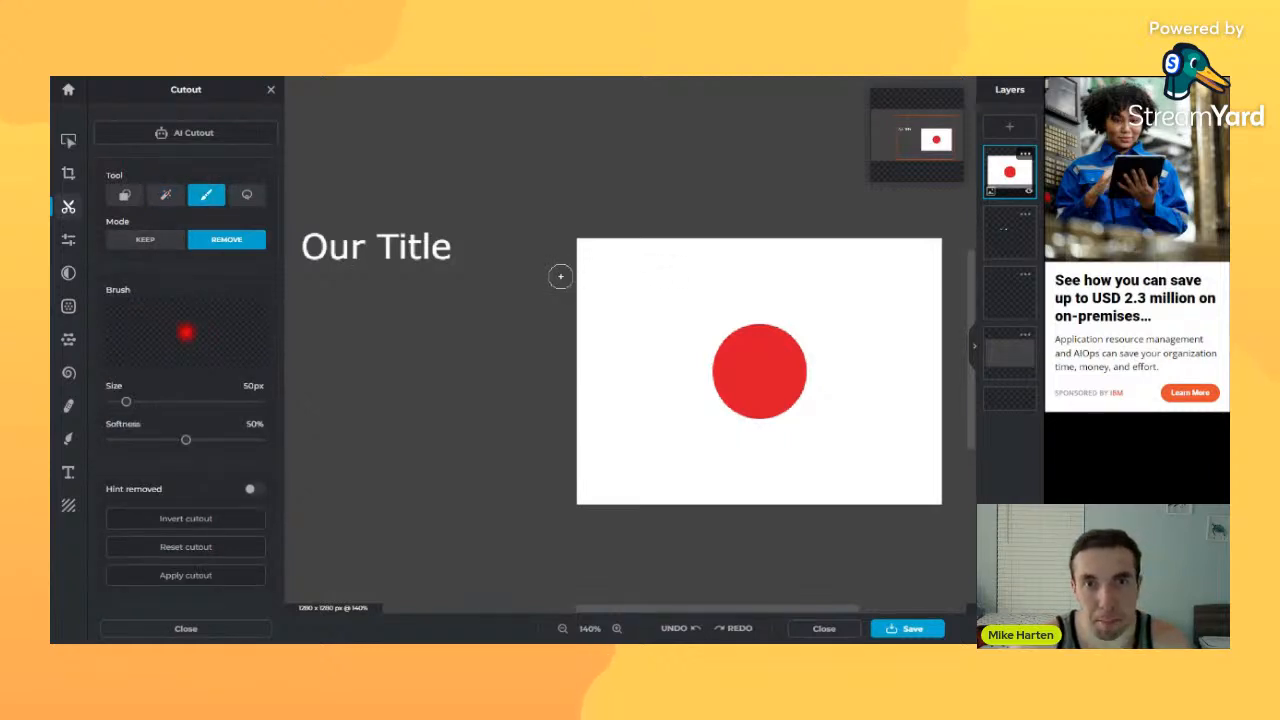
mouse_move(562, 274)
mouse_down()
mouse_move(800, 318)
mouse_move(862, 300)
mouse_up()
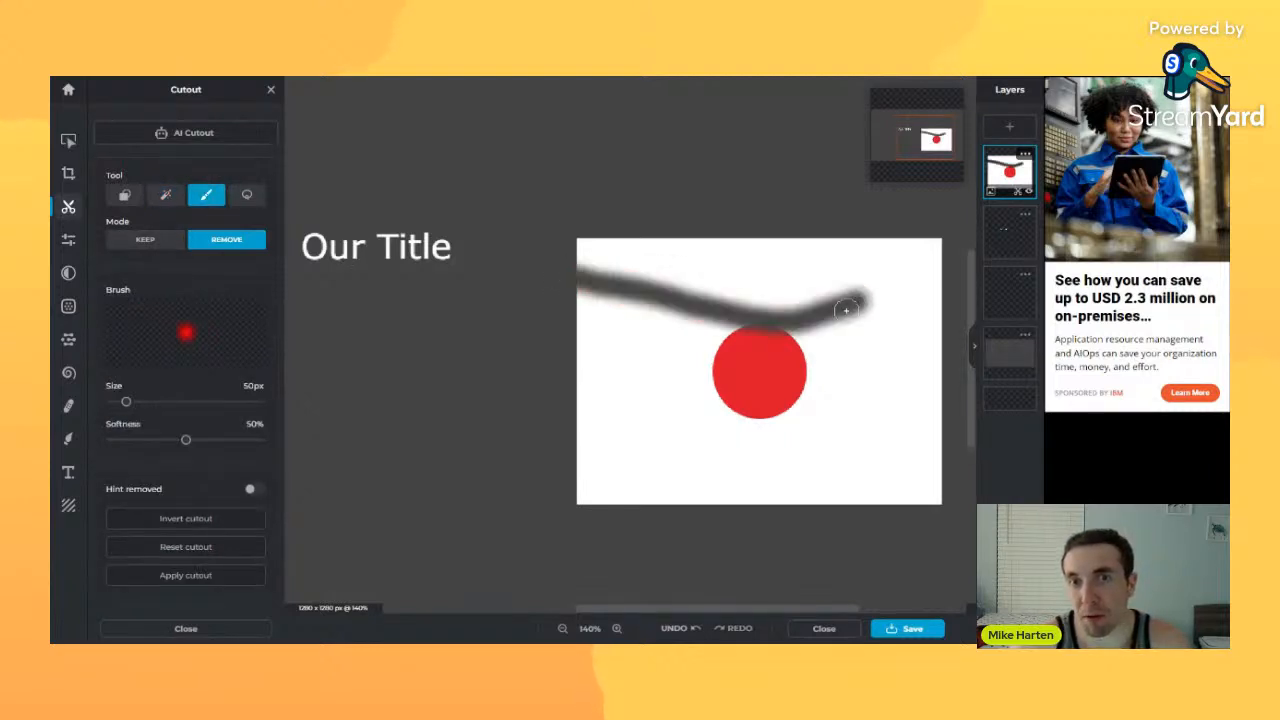
mouse_move(539, 293)
mouse_down()
mouse_move(655, 368)
mouse_move(811, 402)
mouse_up()
drag(800, 446, 570, 393)
mouse_move(600, 382)
mouse_down()
mouse_move(817, 435)
mouse_move(679, 312)
mouse_up()
mouse_move(562, 328)
mouse_down()
mouse_move(623, 355)
mouse_move(688, 352)
mouse_up()
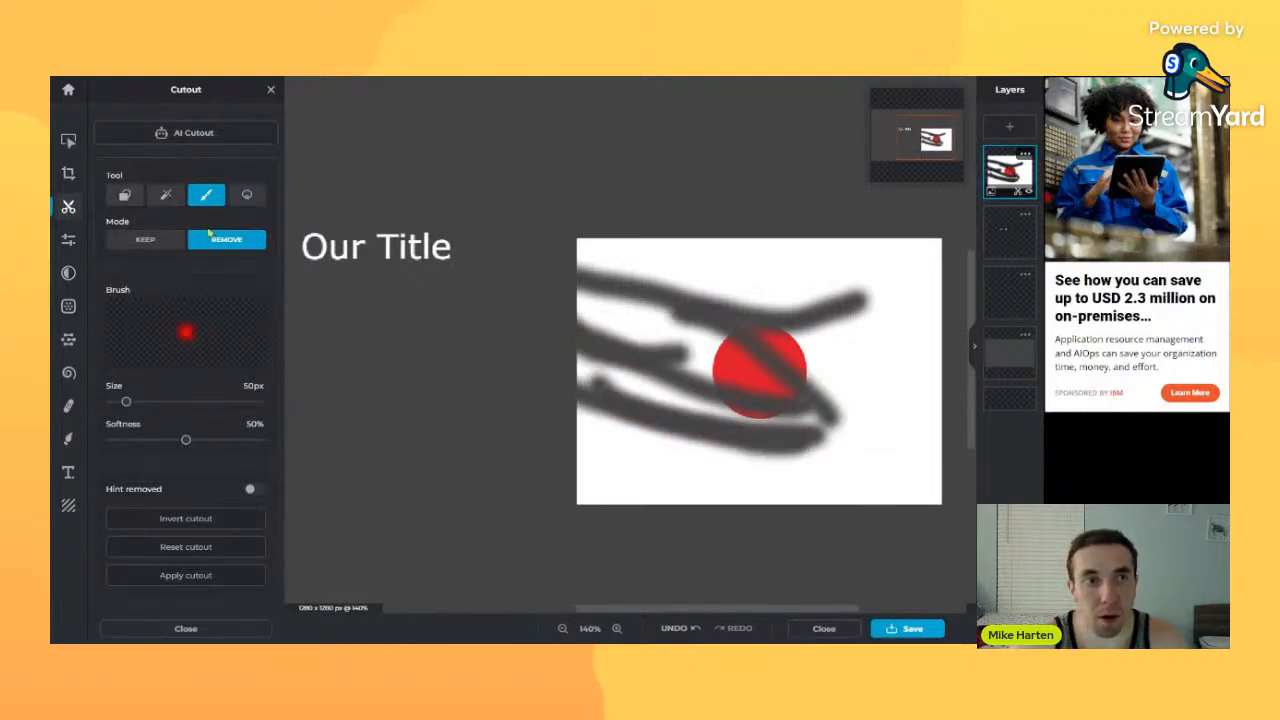
key(ctrl+z)
key(ctrl+z)
key(ctrl+z)
key(ctrl+z)
key(ctrl+z)
key(ctrl+z)
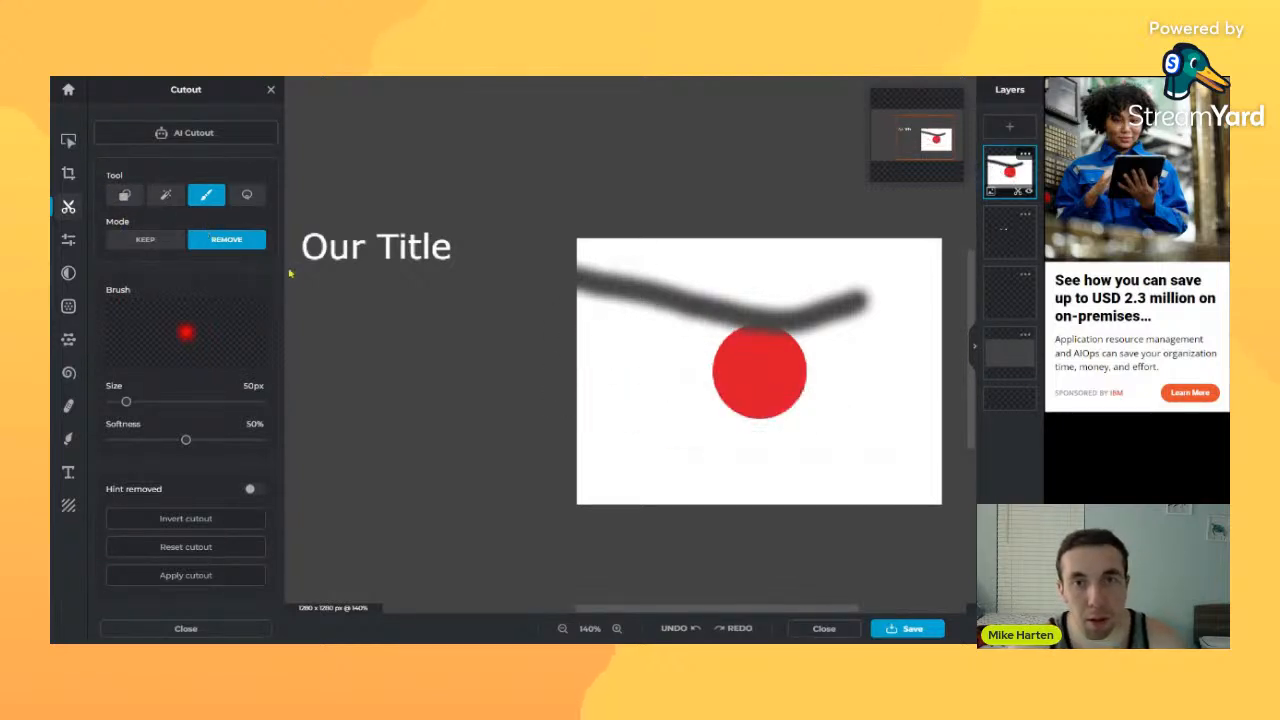
- Set the cutout brush size to 275 px, try a diagonal Keep stroke across the flag, and undo it
drag(127, 404, 193, 401)
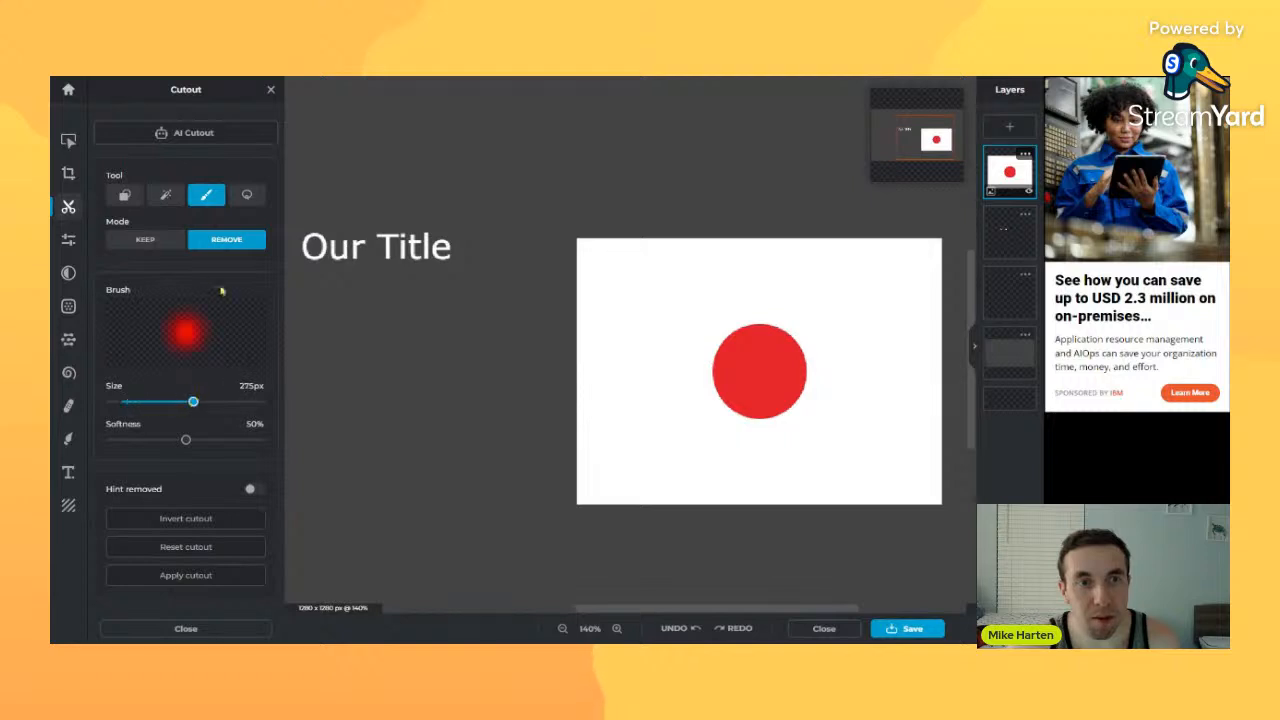
click(147, 242)
drag(615, 288, 836, 393)
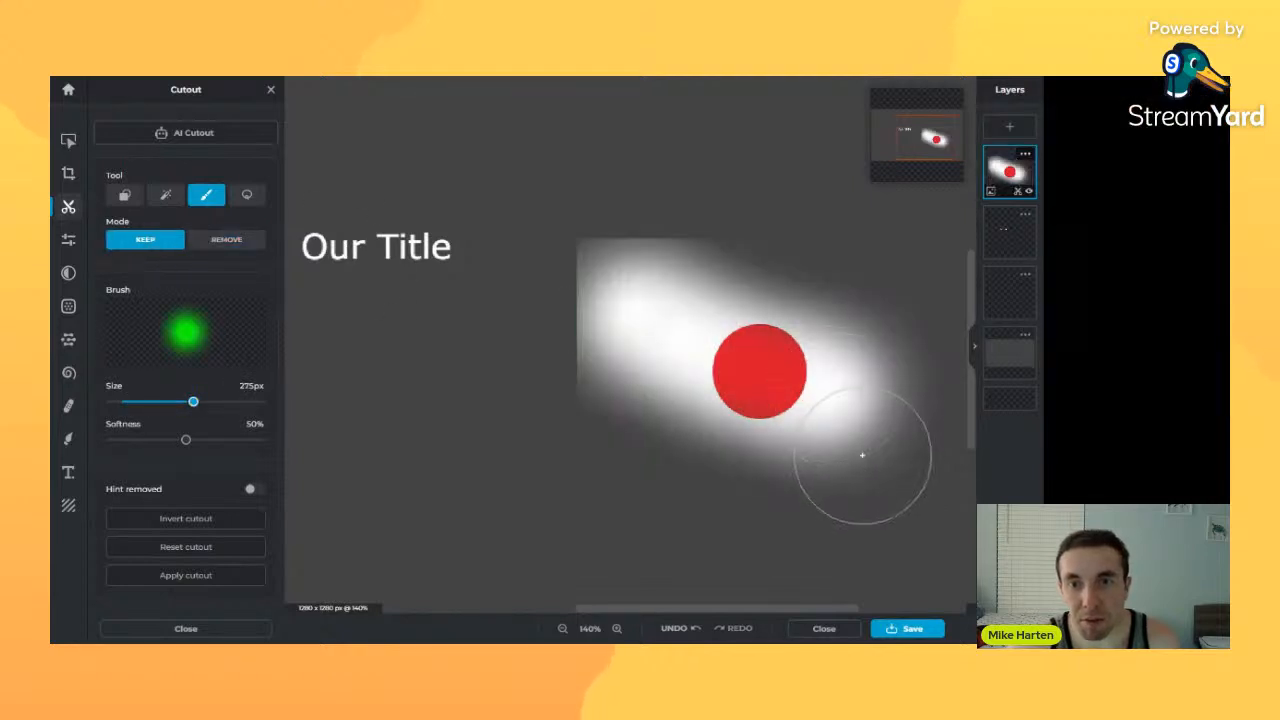
key(ctrl+z)
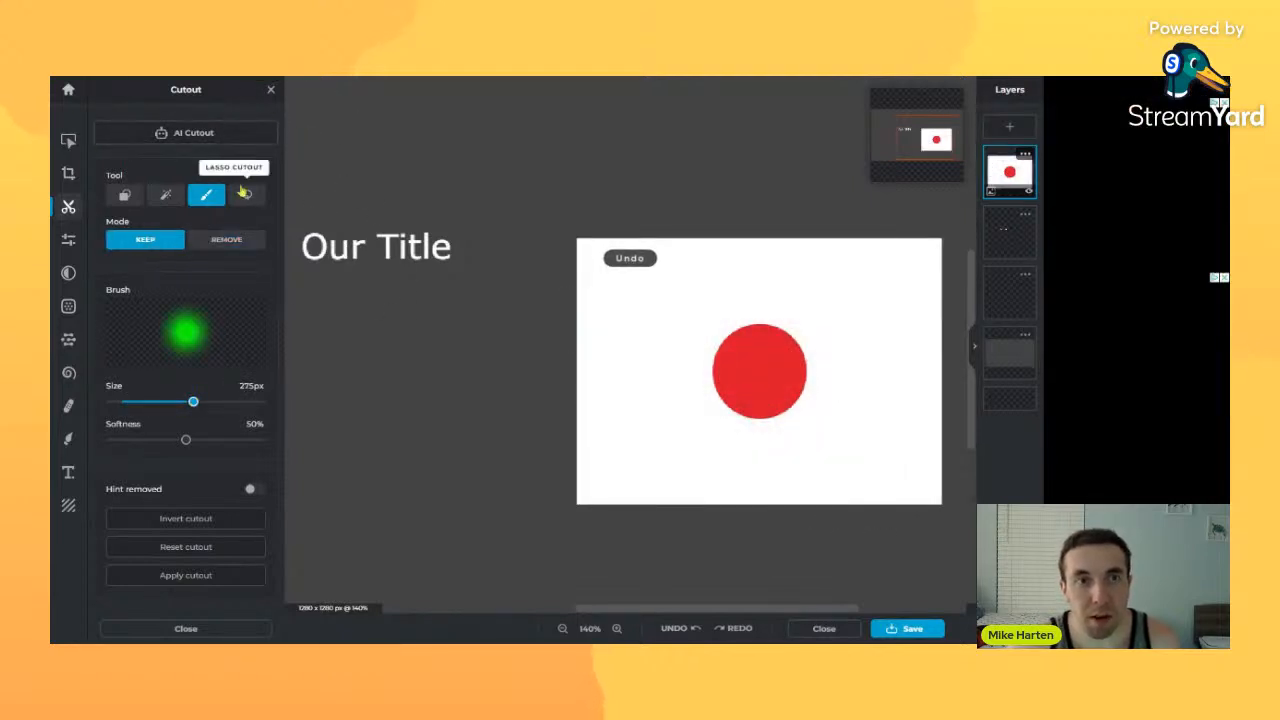
- Remove a freehand area around the flag's red circle with the lasso cutout in Remove mode
click(247, 194)
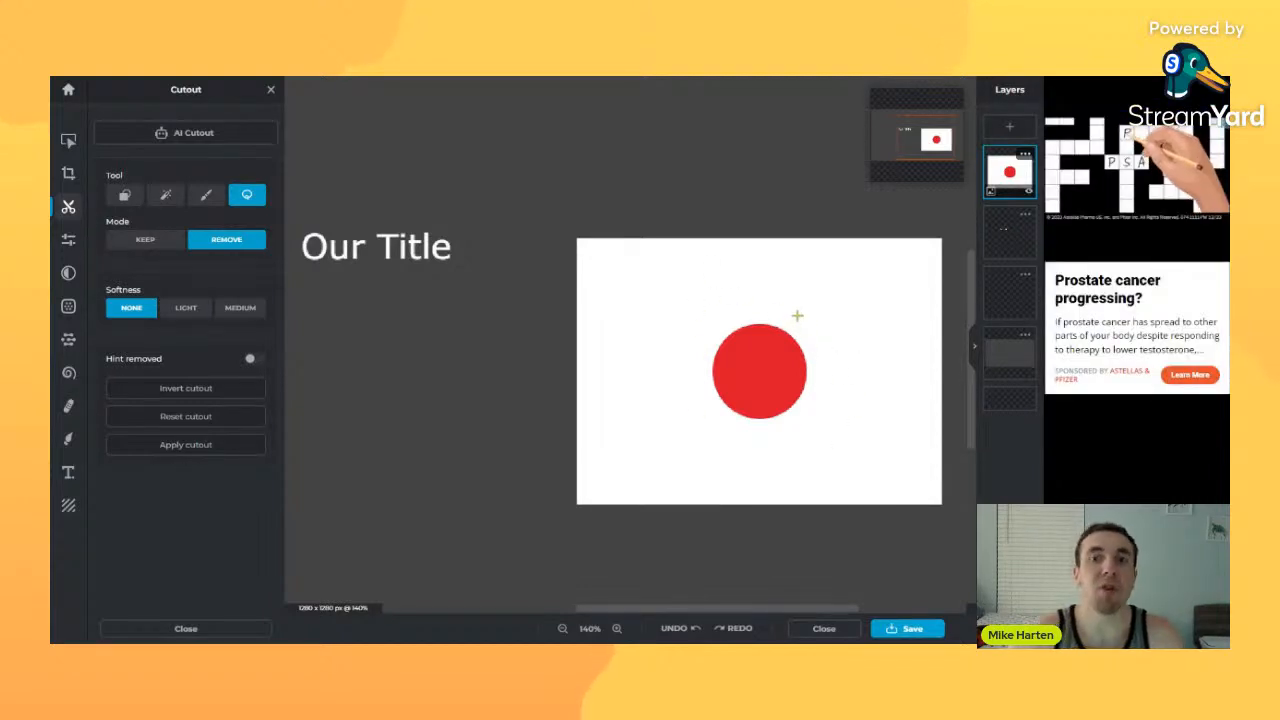
mouse_move(784, 278)
mouse_down()
mouse_move(718, 275)
mouse_move(657, 355)
mouse_move(646, 398)
mouse_move(672, 458)
mouse_move(738, 487)
mouse_move(815, 472)
mouse_move(859, 406)
mouse_move(838, 342)
mouse_move(781, 275)
mouse_up()
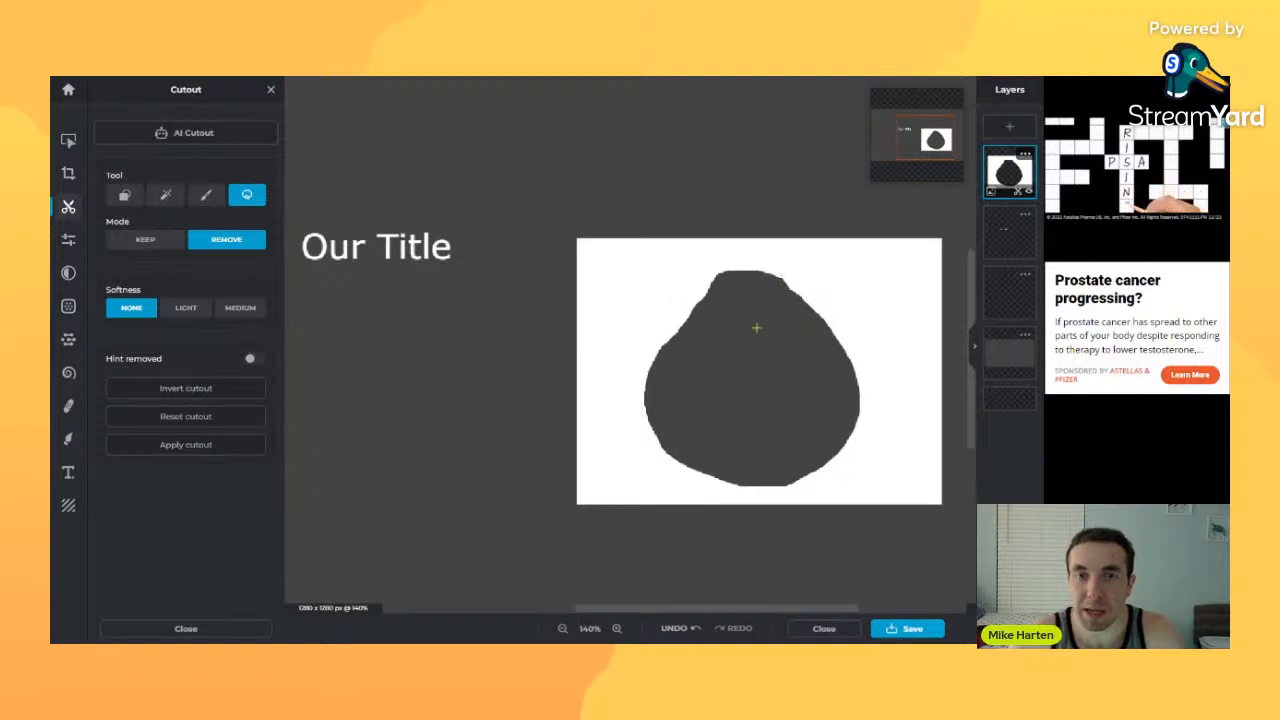
- Undo the lasso removal, try a freehand lasso around the flag's red circle in Keep mode, and undo it
key(ctrl+z)
click(176, 244)
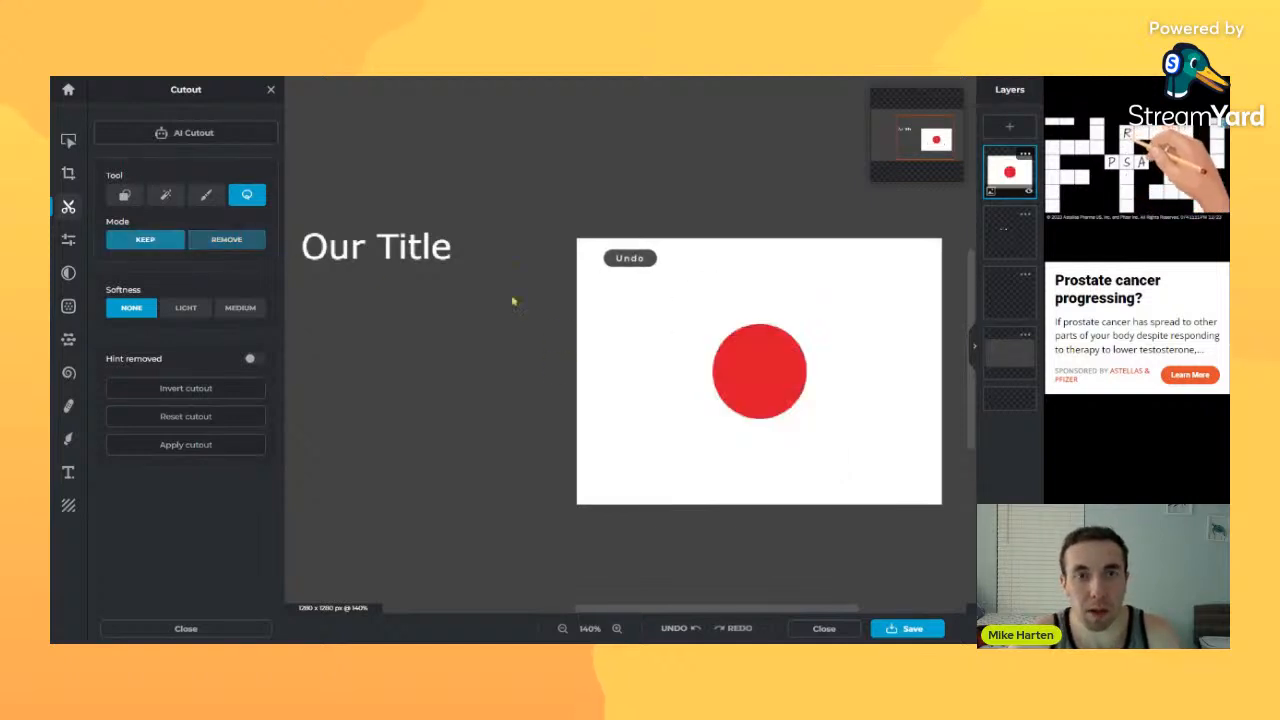
mouse_move(736, 292)
mouse_down()
mouse_move(684, 314)
mouse_move(670, 417)
mouse_move(797, 454)
mouse_move(838, 364)
mouse_move(730, 290)
mouse_up()
key(ctrl+z)
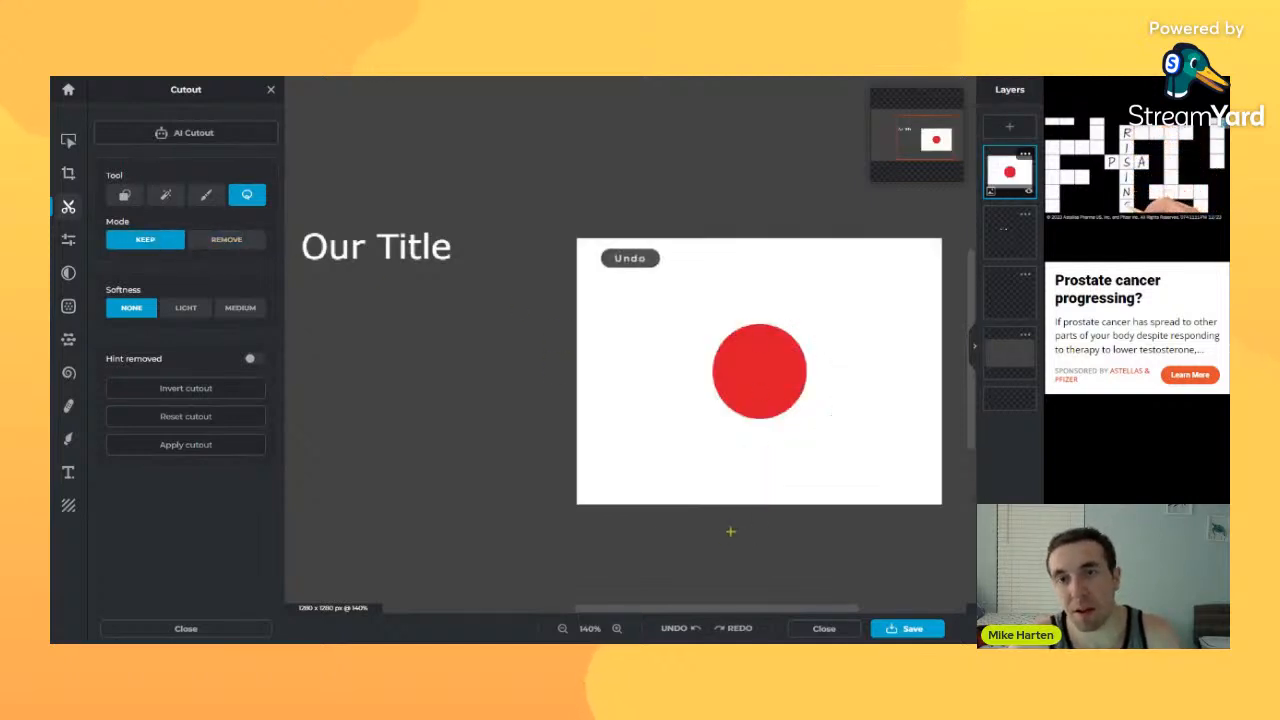
- Try the AI Cutout on the flag image and undo it
click(238, 133)
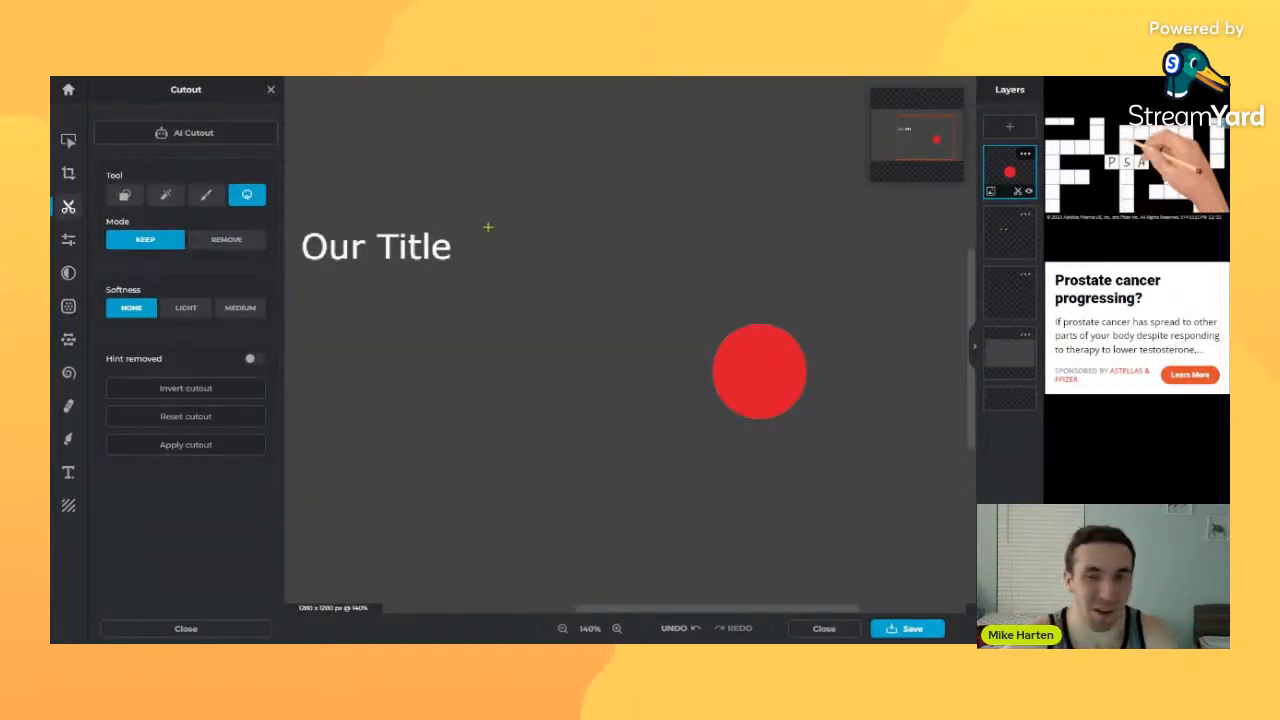
key(ctrl+z)
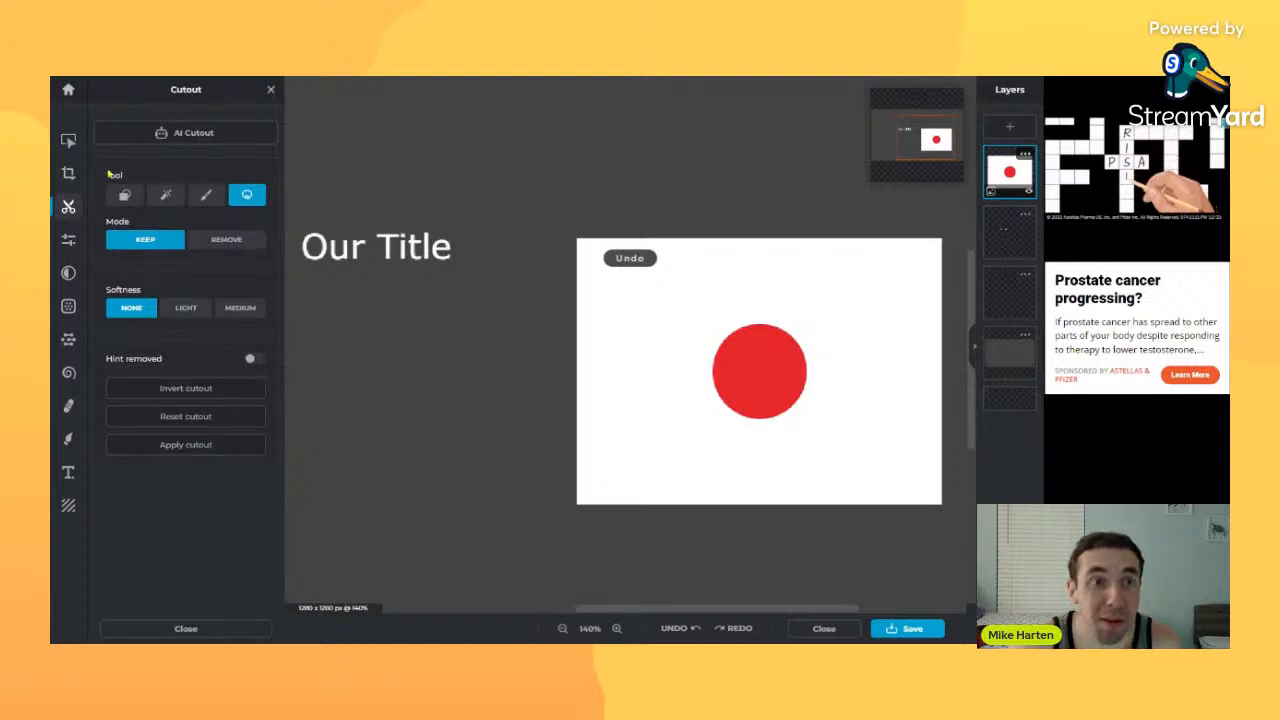
- Add the cartoon dog picture as a new image layer and resize it to about 576 by 311 px
click(74, 243)
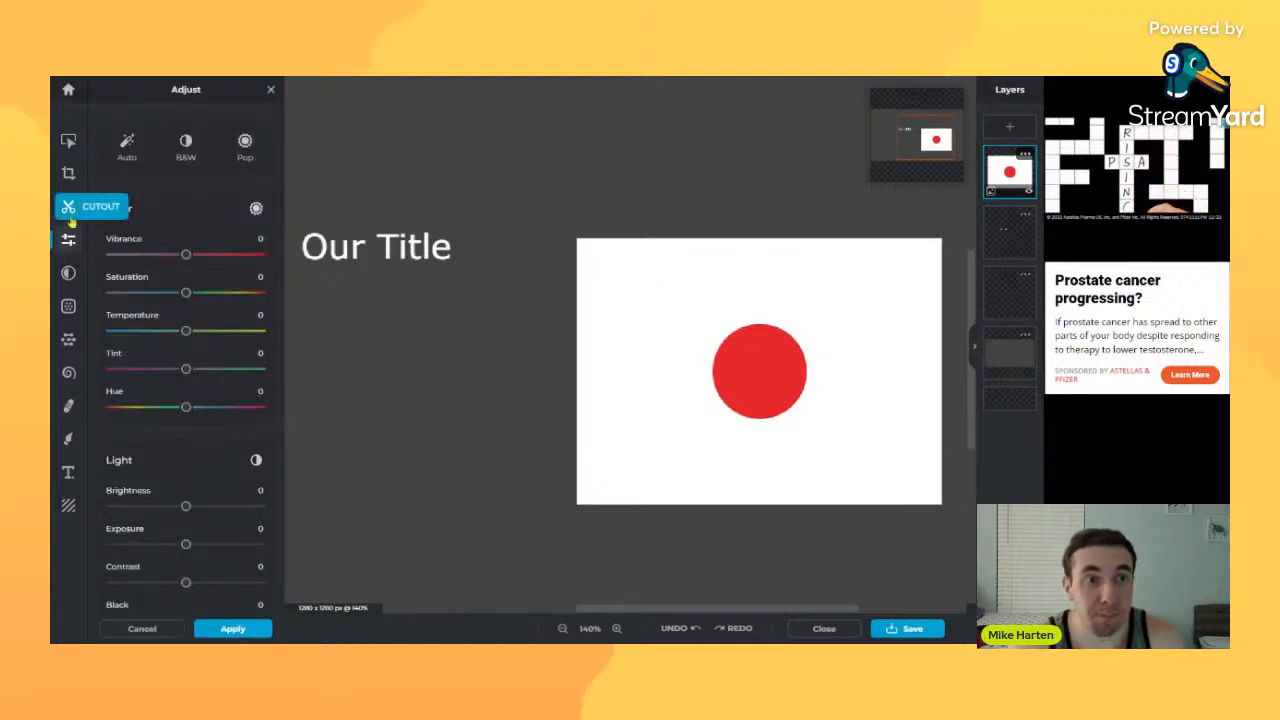
scroll(610, 290, down, 5)
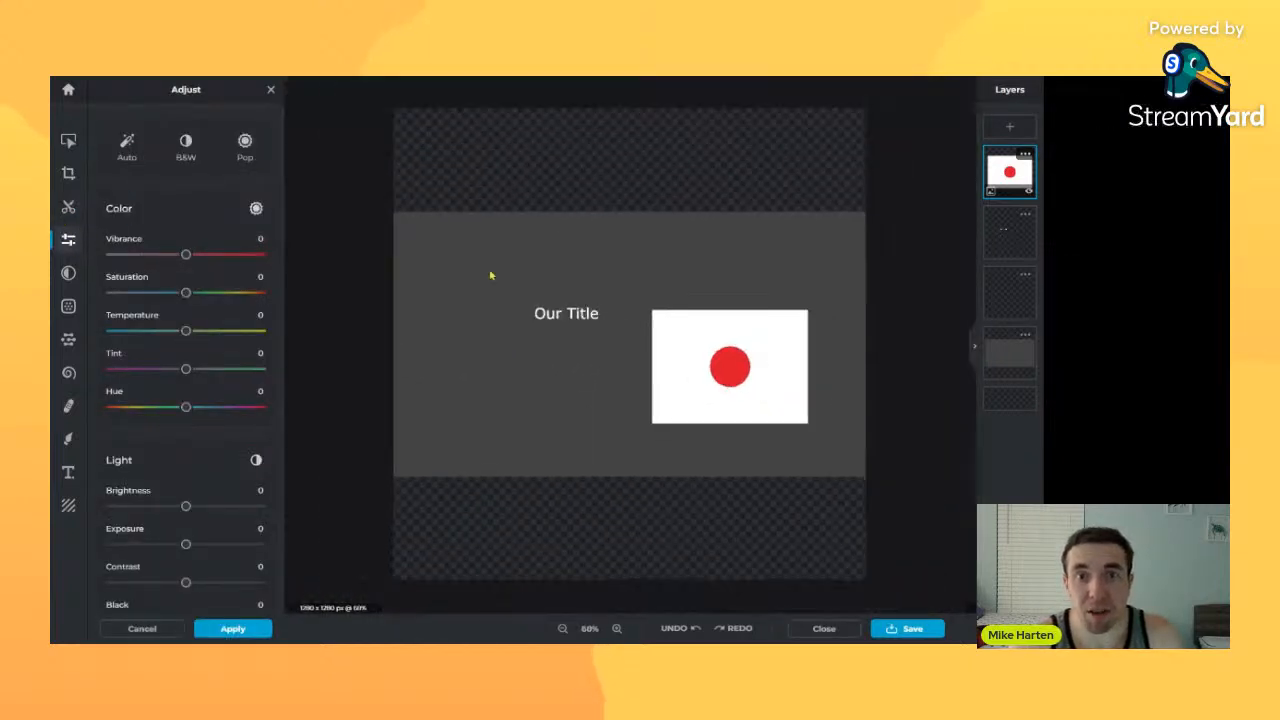
scroll(494, 276, up, 1)
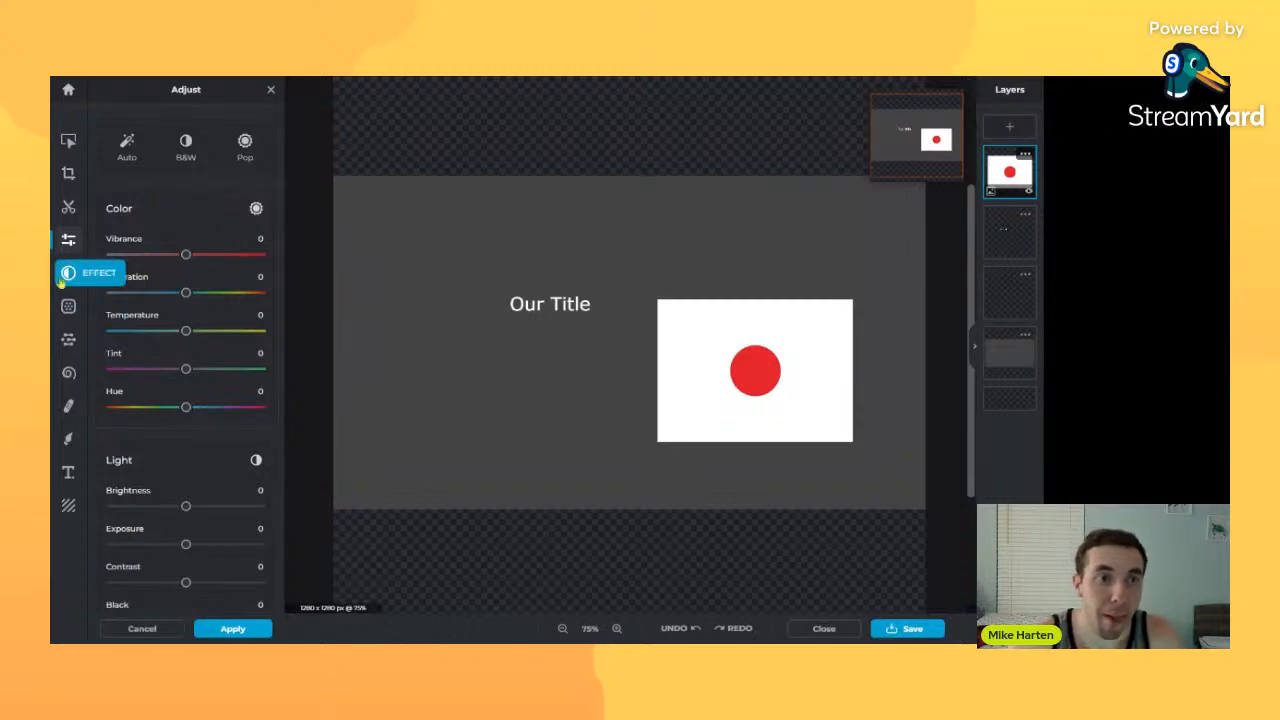
click(1008, 130)
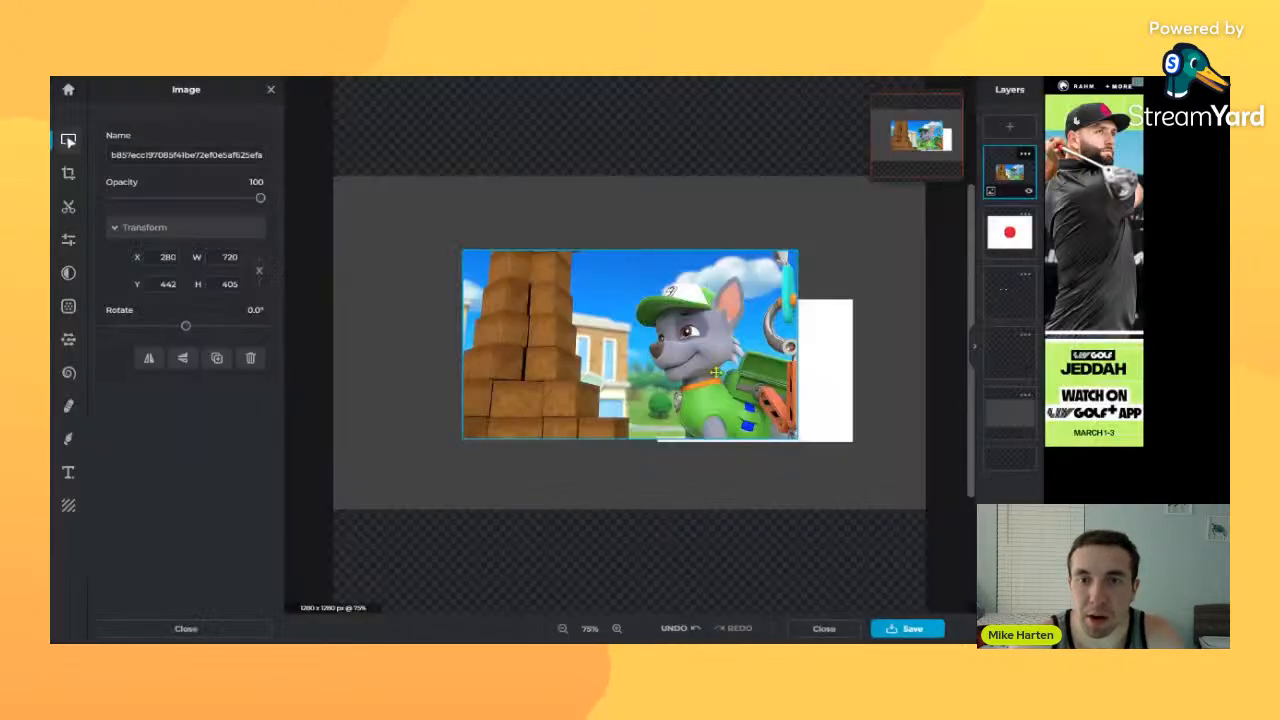
drag(724, 368, 690, 341)
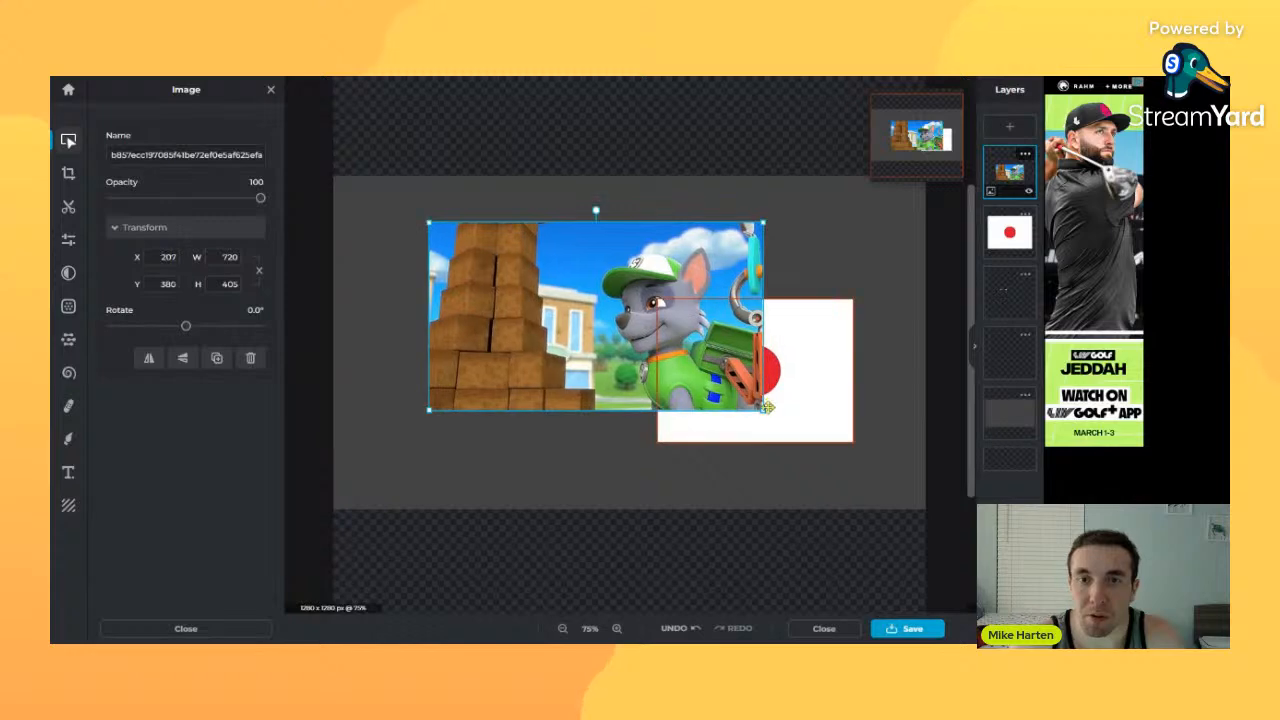
drag(767, 411, 727, 396)
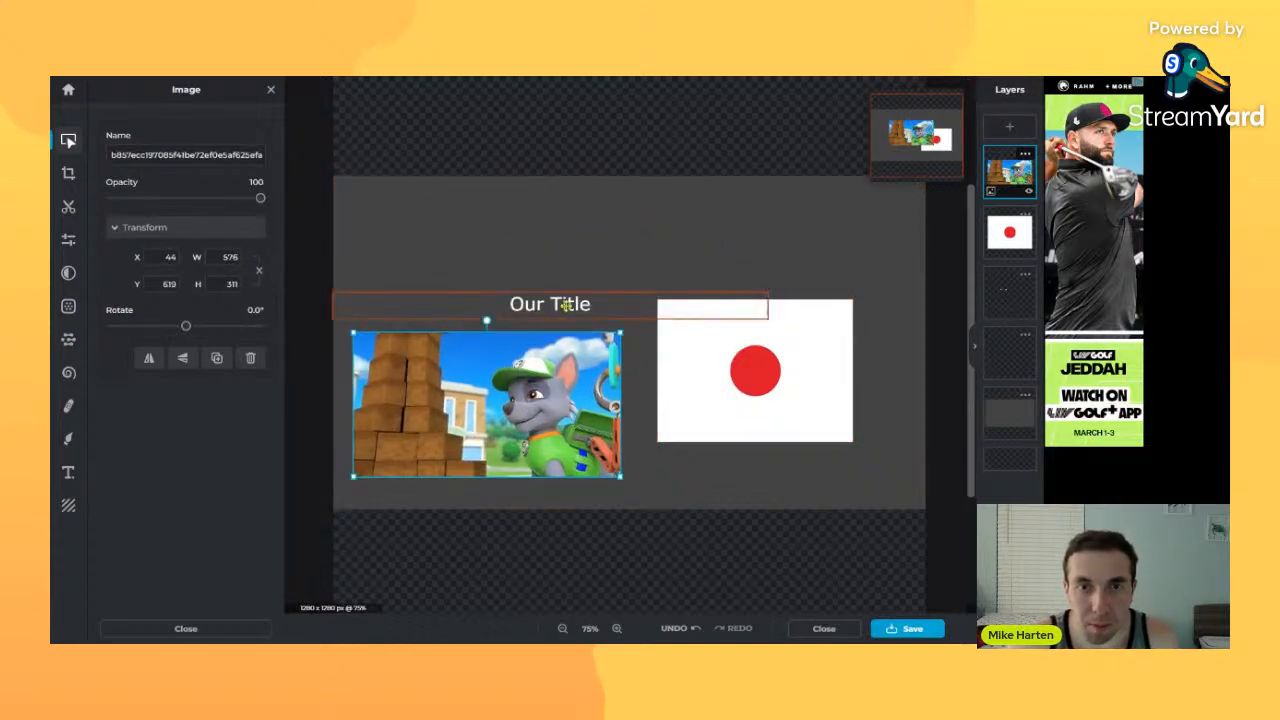
- Move the title above and between the two images, and align the cartoon picture level with the flag at about X 68, Y 546
drag(570, 303, 636, 250)
drag(560, 410, 572, 376)
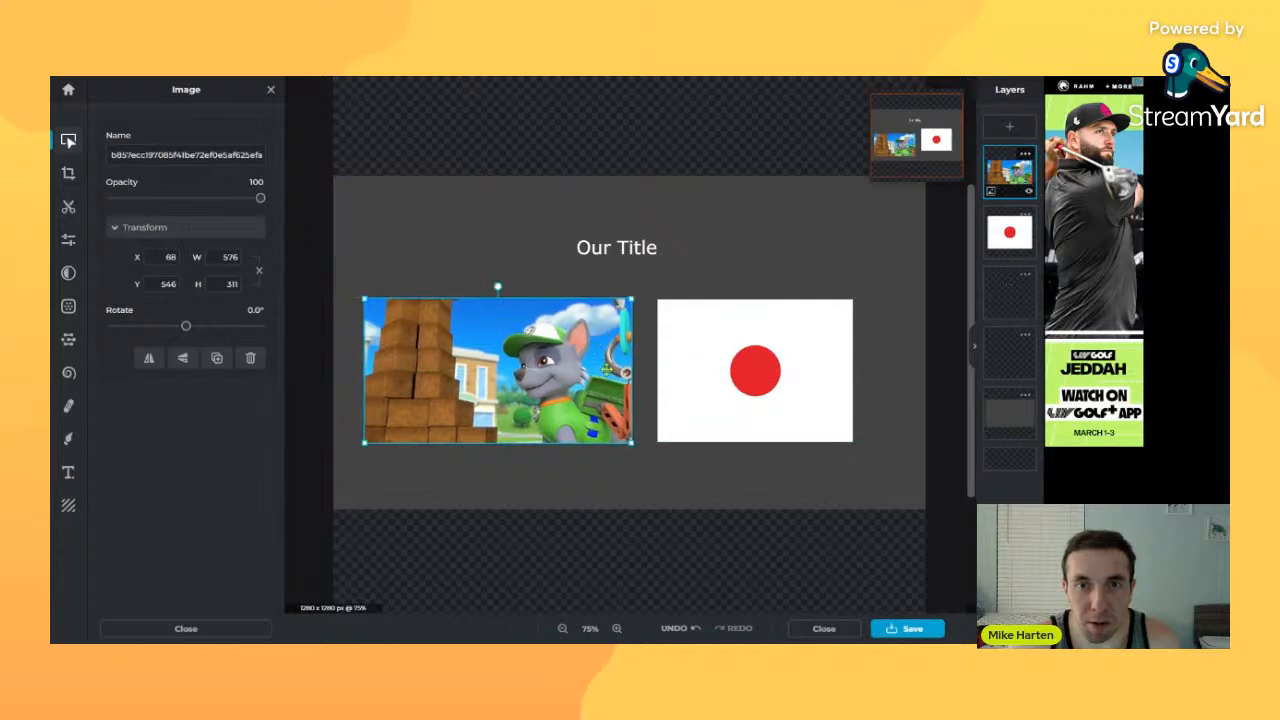
click(632, 476)
click(553, 401)
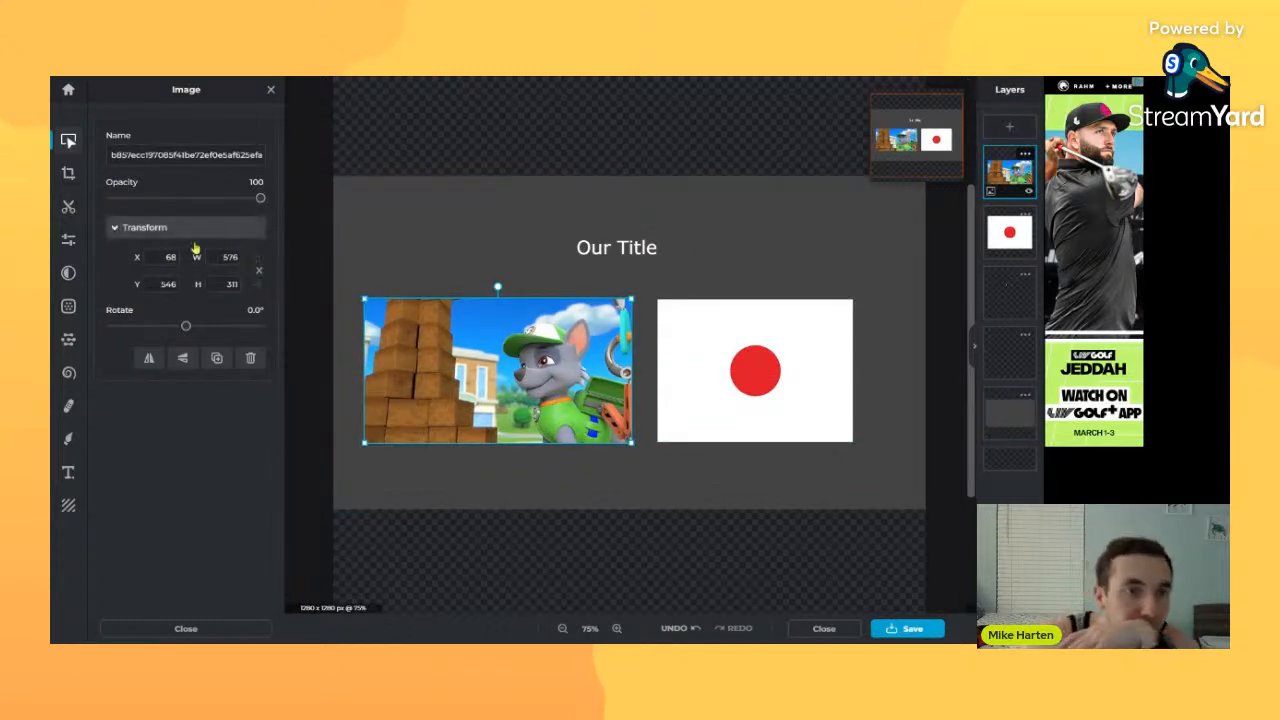
- Open the Adjust settings for the cartoon picture, try Vibrance at -100, and undo it
click(68, 240)
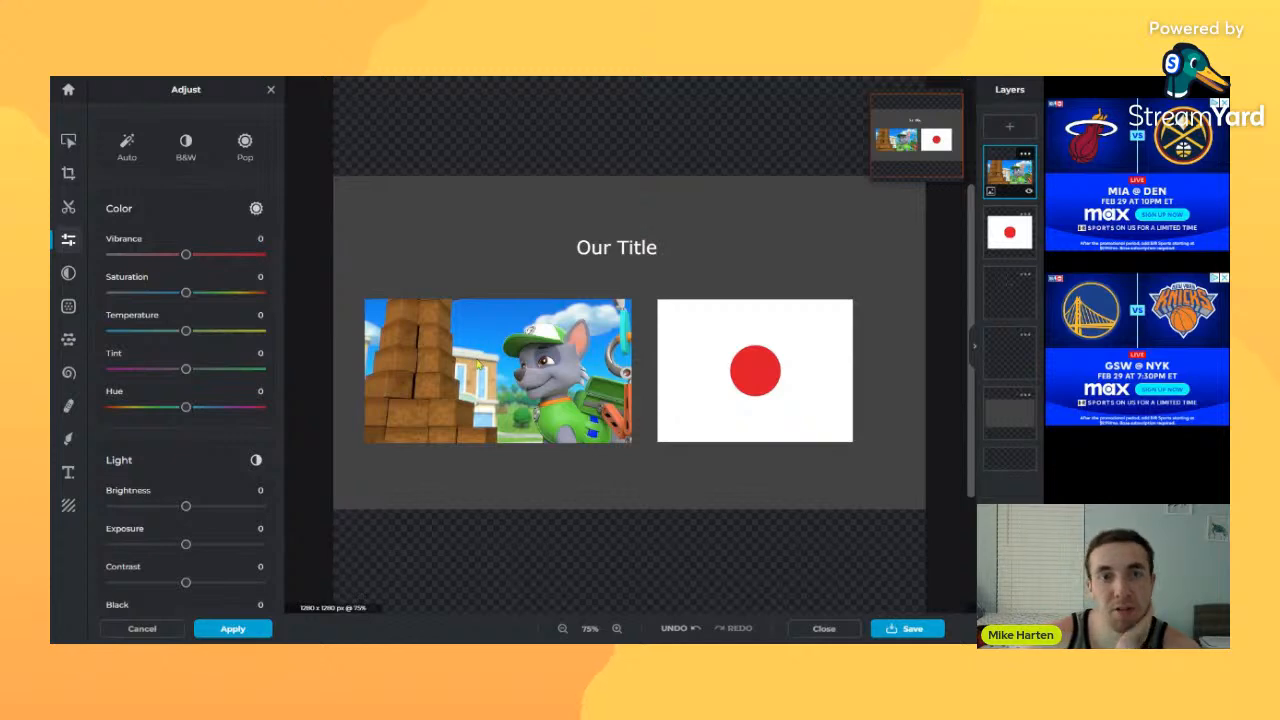
drag(186, 254, 110, 254)
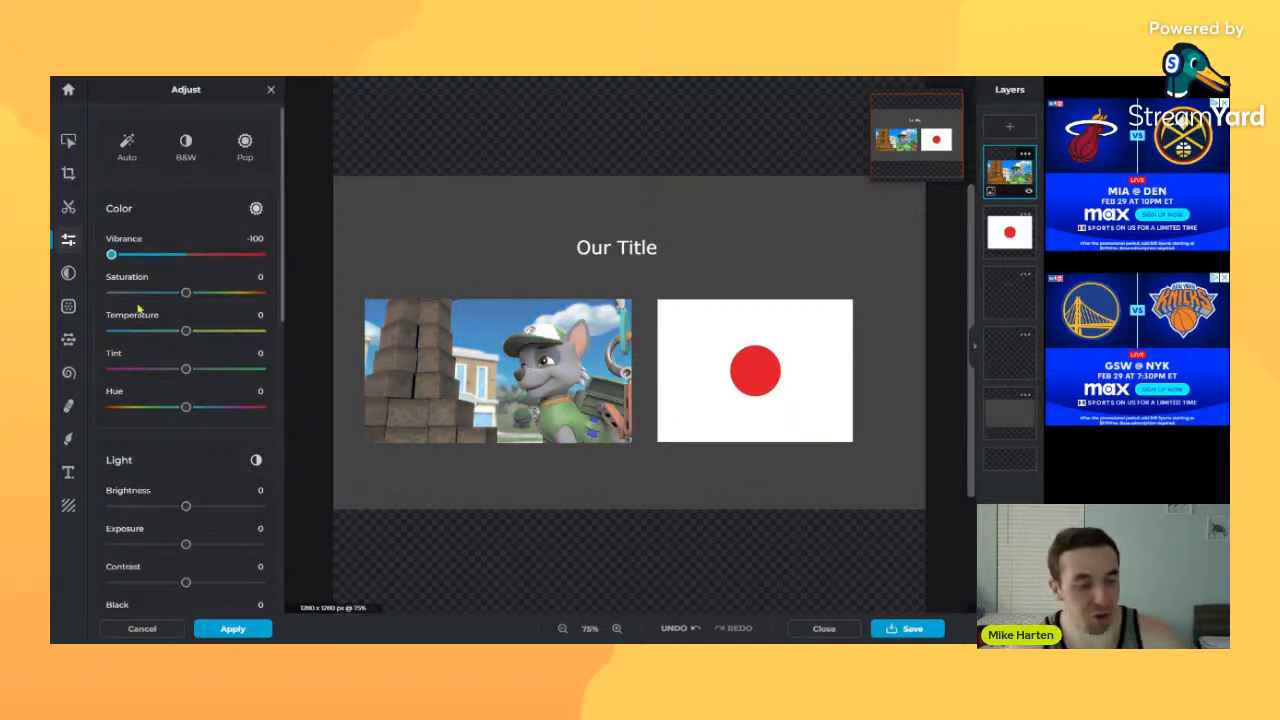
key(ctrl+z)
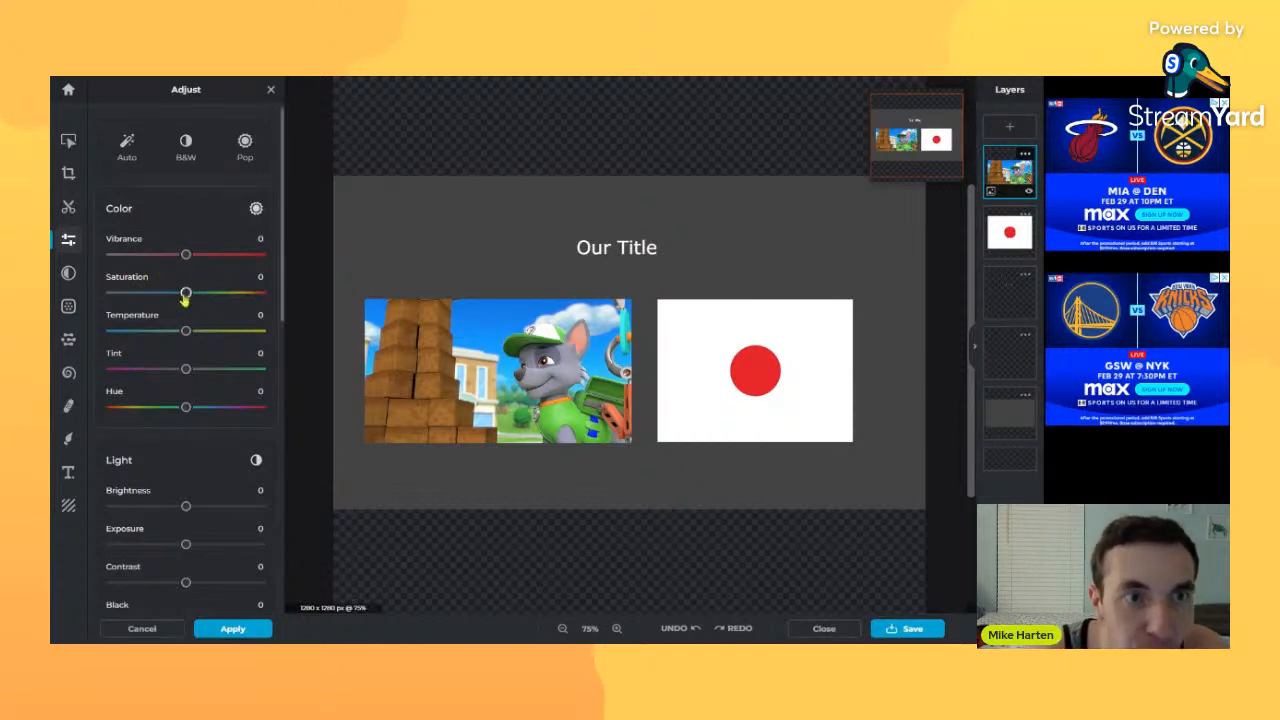
- Try Saturation at -100 and 100 and a Vibrance of 73 on the cartoon picture, returning both to 0
scroll(185, 300, down, 10)
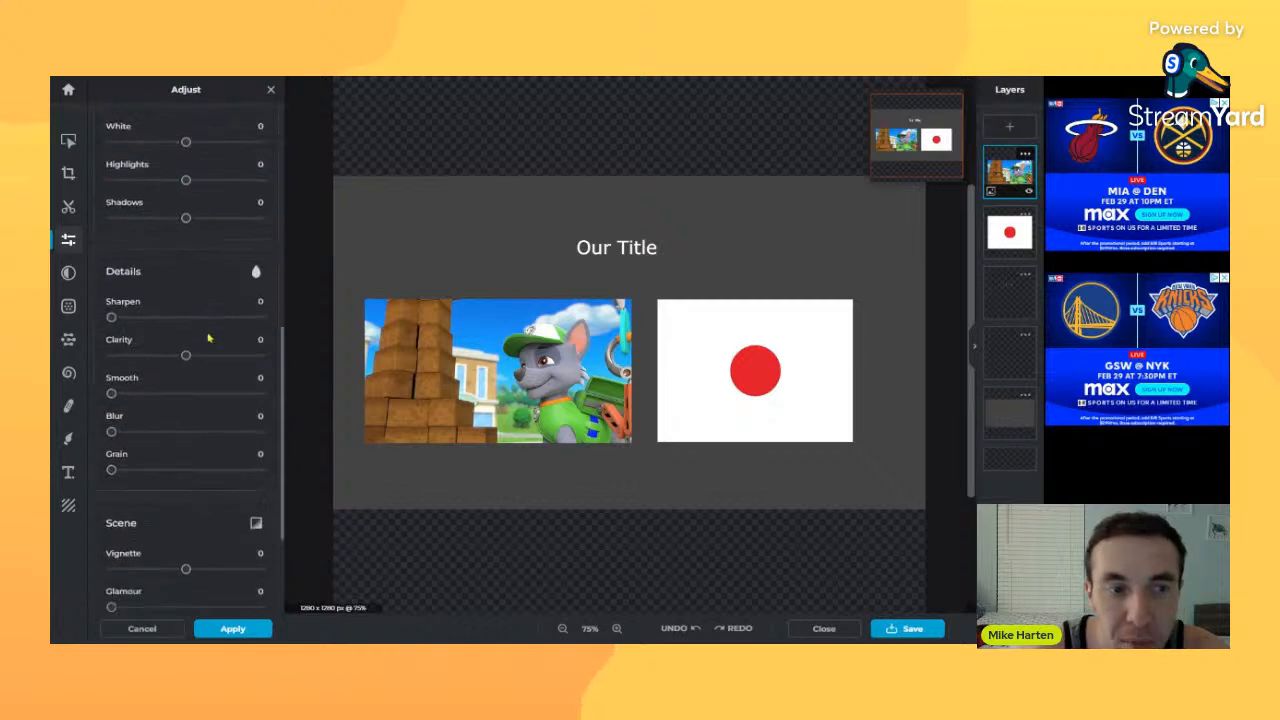
scroll(131, 370, up, 10)
scroll(131, 370, up, 1)
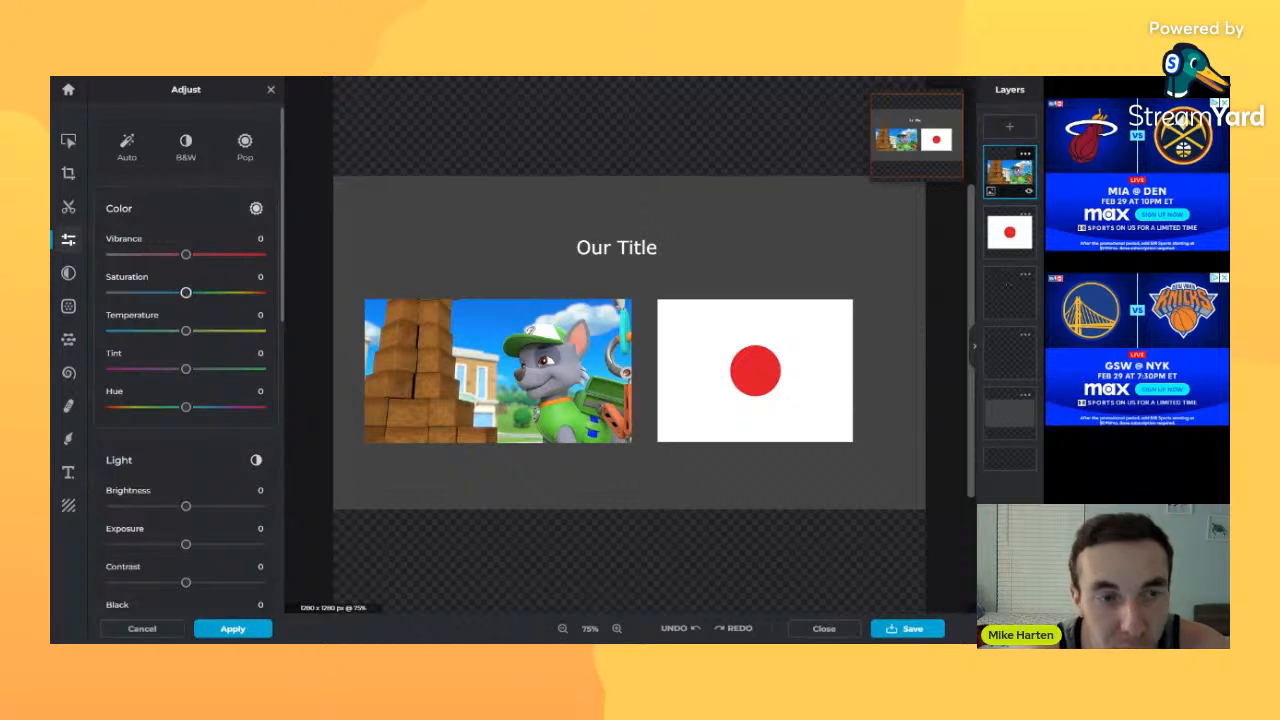
drag(185, 293, 54, 330)
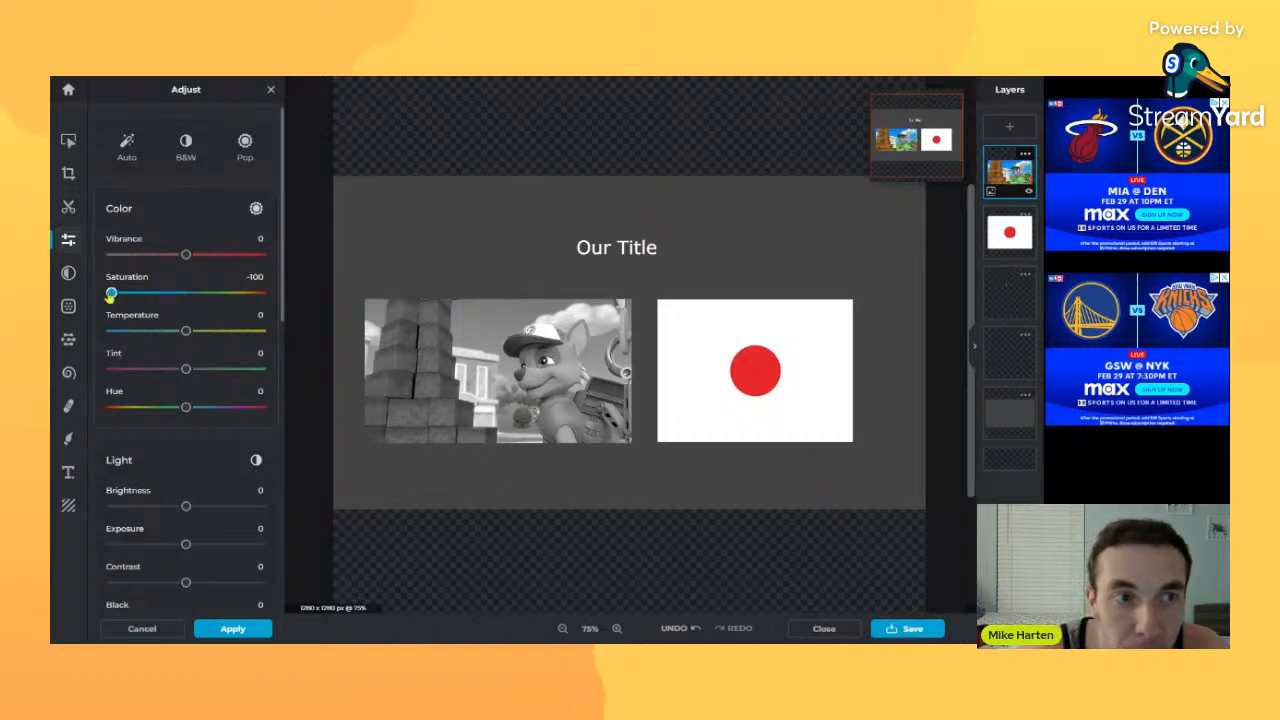
drag(111, 294, 158, 301)
drag(200, 305, 289, 317)
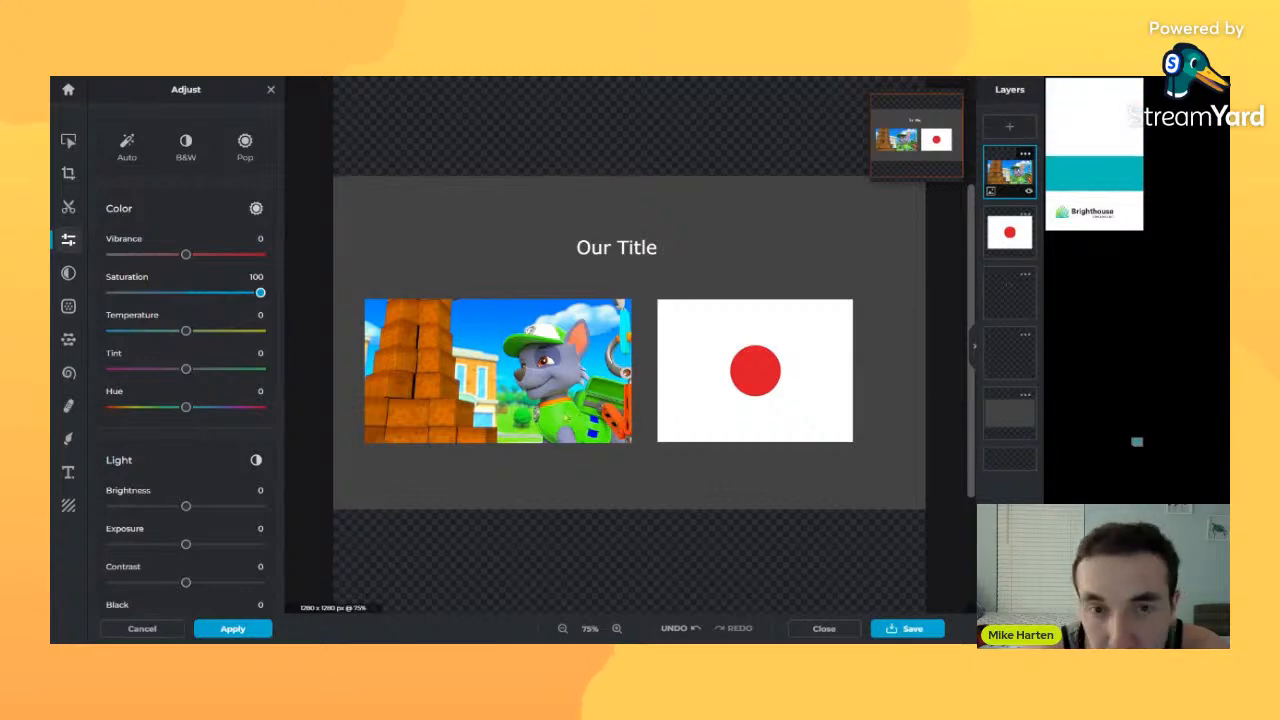
drag(257, 300, 192, 305)
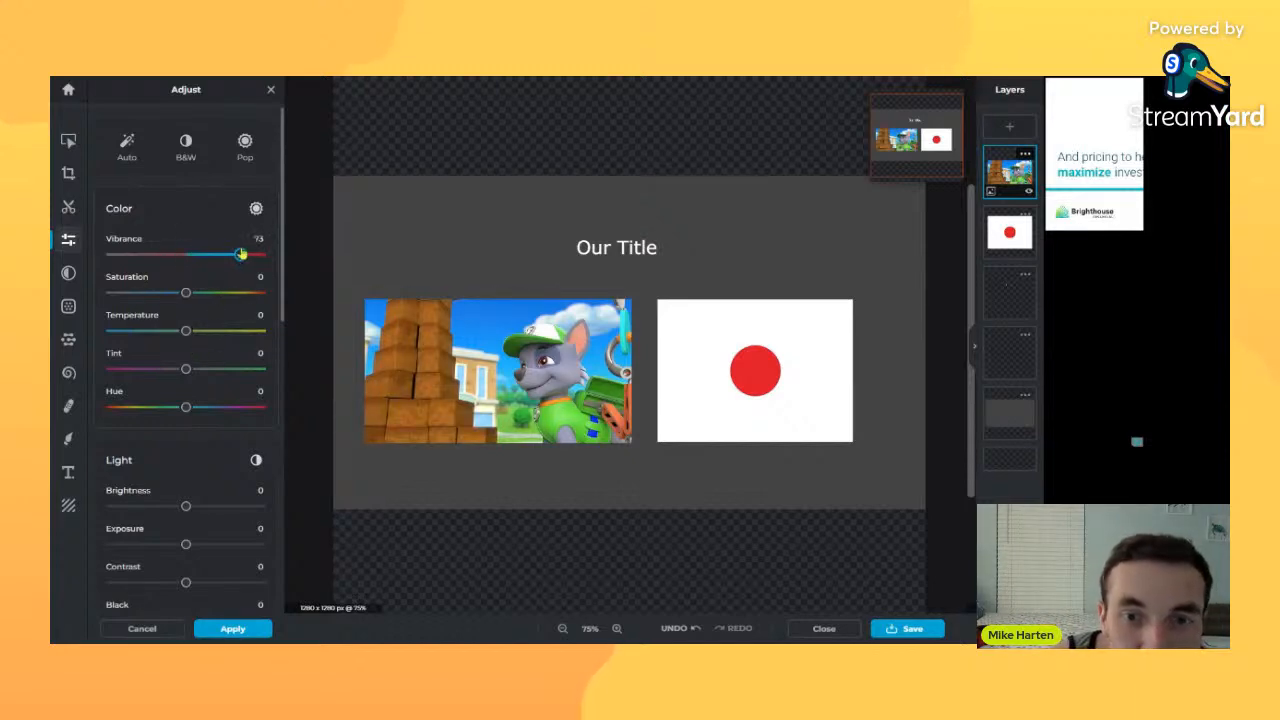
drag(270, 257, 189, 277)
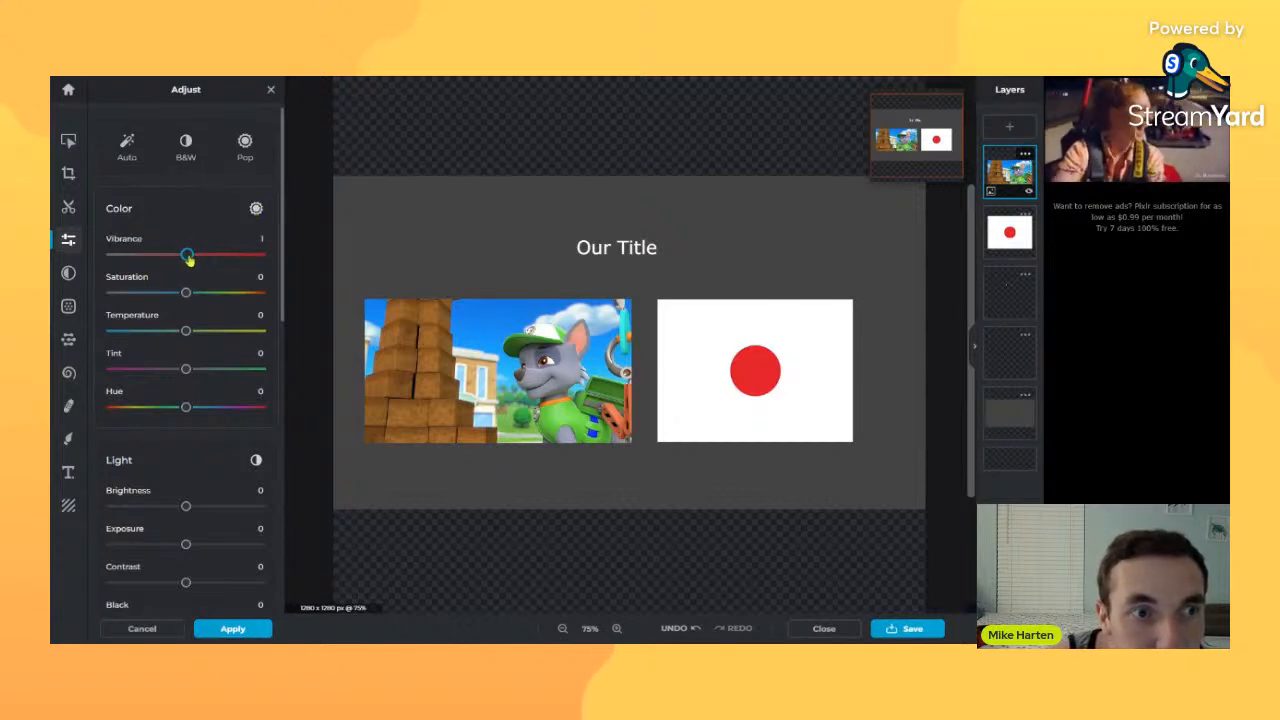
drag(189, 259, 187, 259)
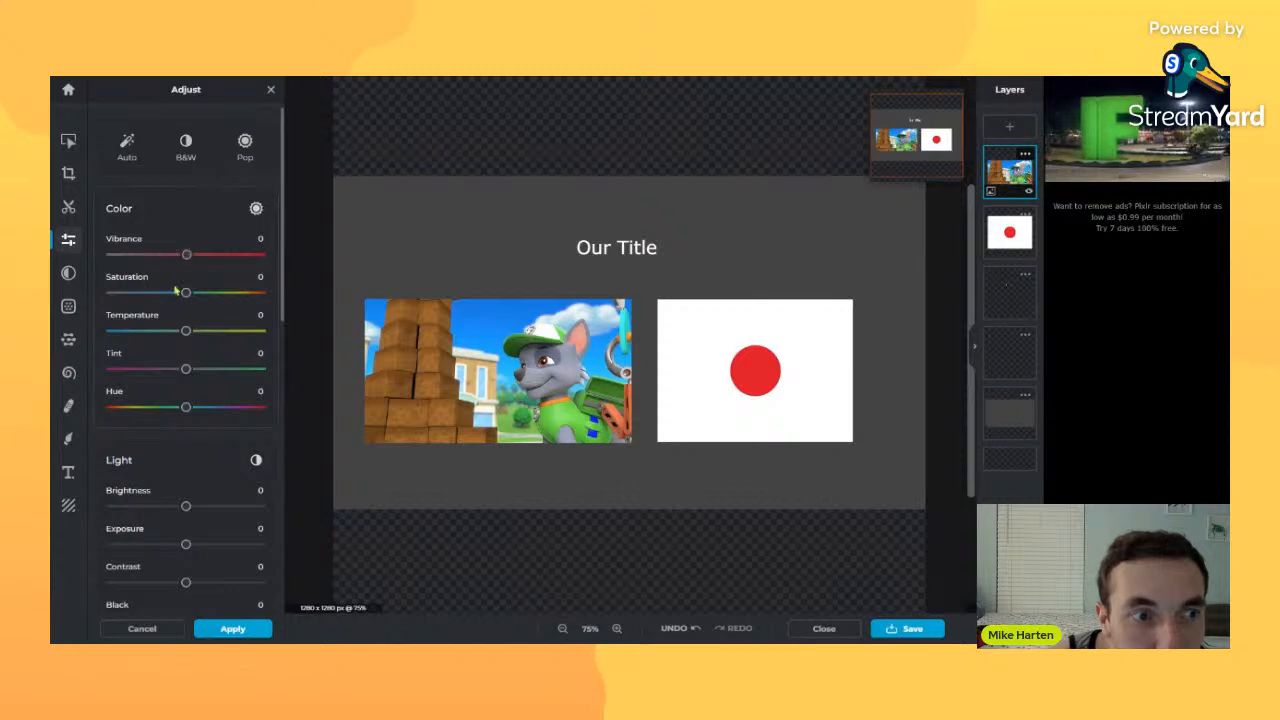
- Try the Brightness, Exposure, Contrast, Highlights and Shadows adjustments on the cartoon picture, returning each to 0
scroll(175, 285, down, 3)
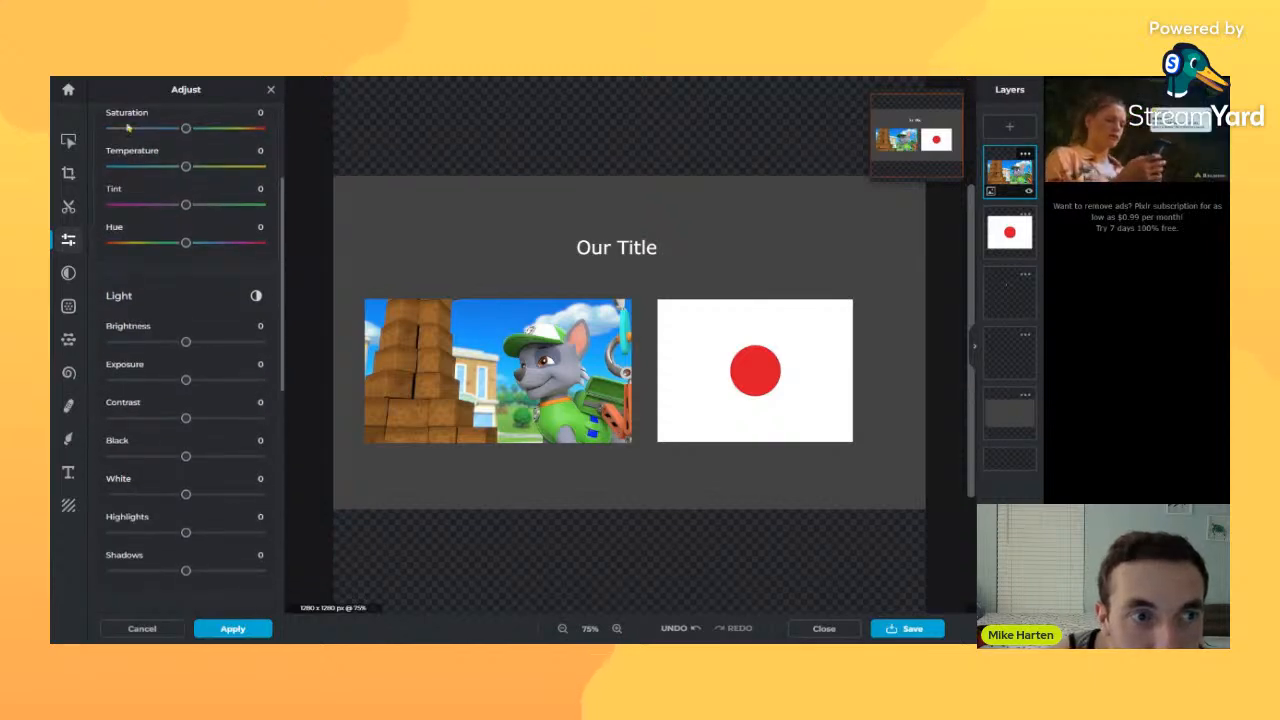
scroll(127, 127, down, 3)
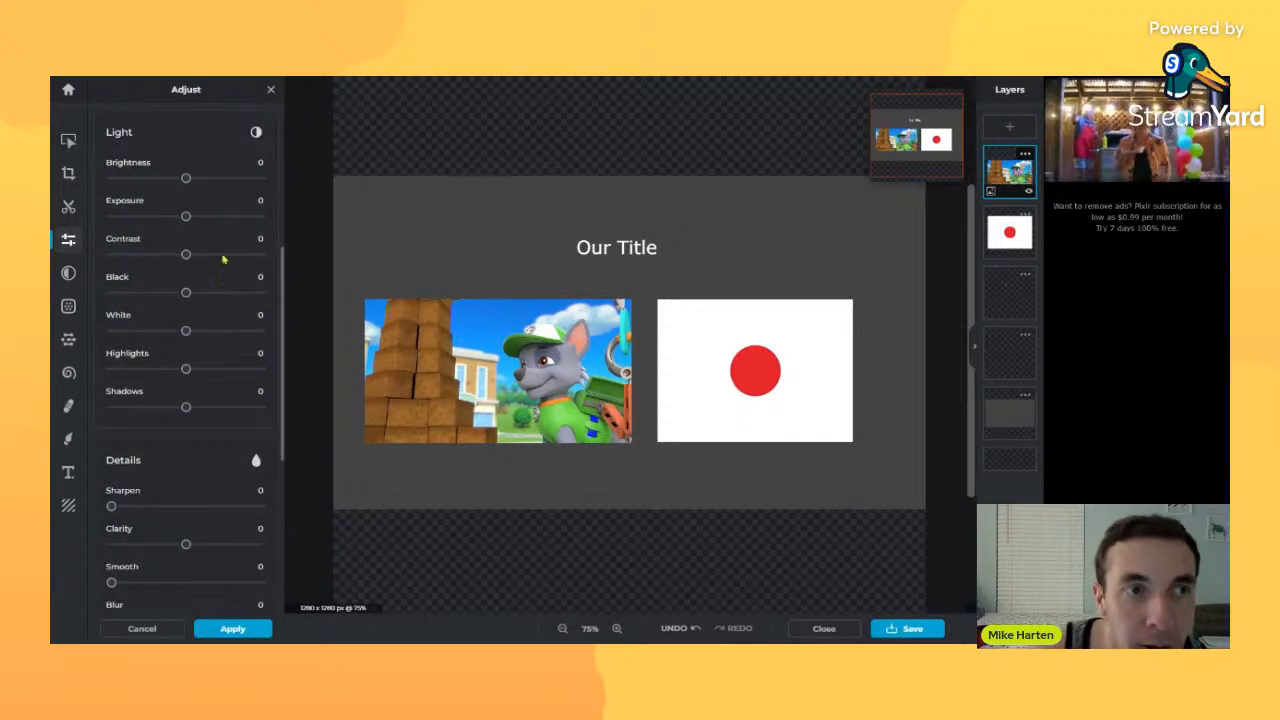
mouse_move(185, 178)
mouse_down()
mouse_move(111, 186)
mouse_move(272, 187)
mouse_move(187, 197)
mouse_up()
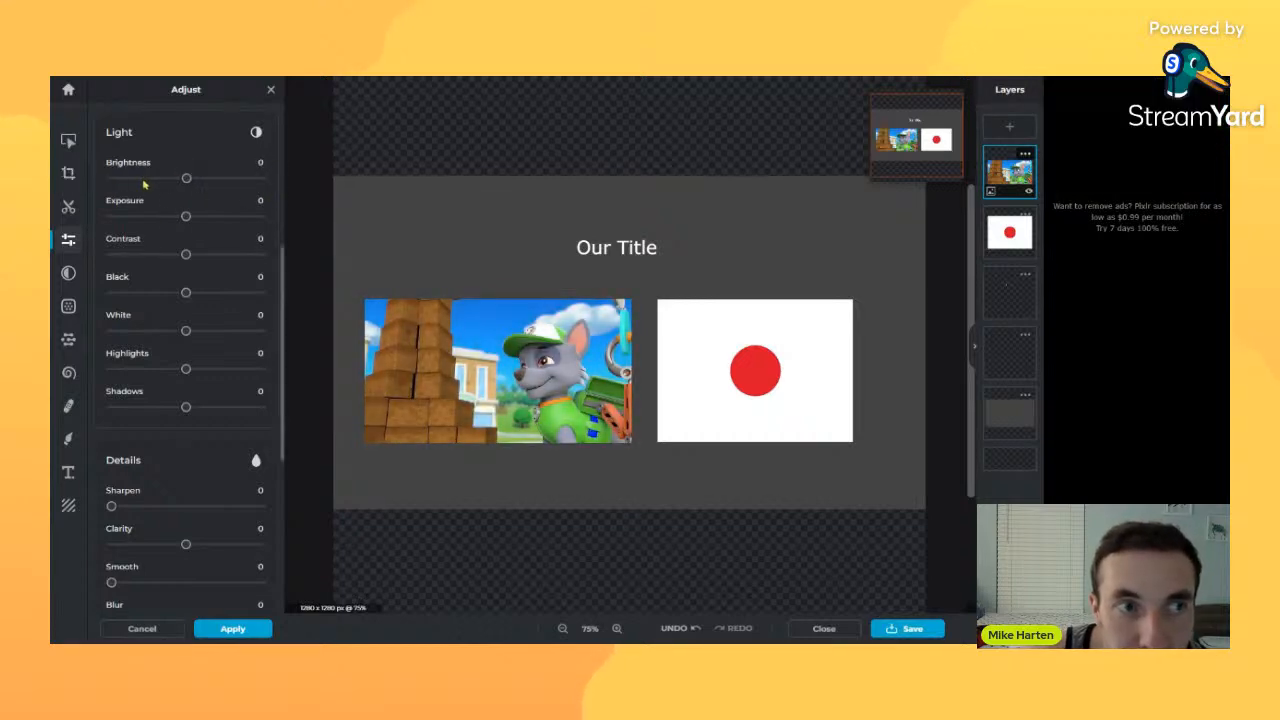
mouse_move(186, 217)
mouse_down()
mouse_move(223, 231)
mouse_move(122, 240)
mouse_move(235, 230)
mouse_move(186, 222)
mouse_up()
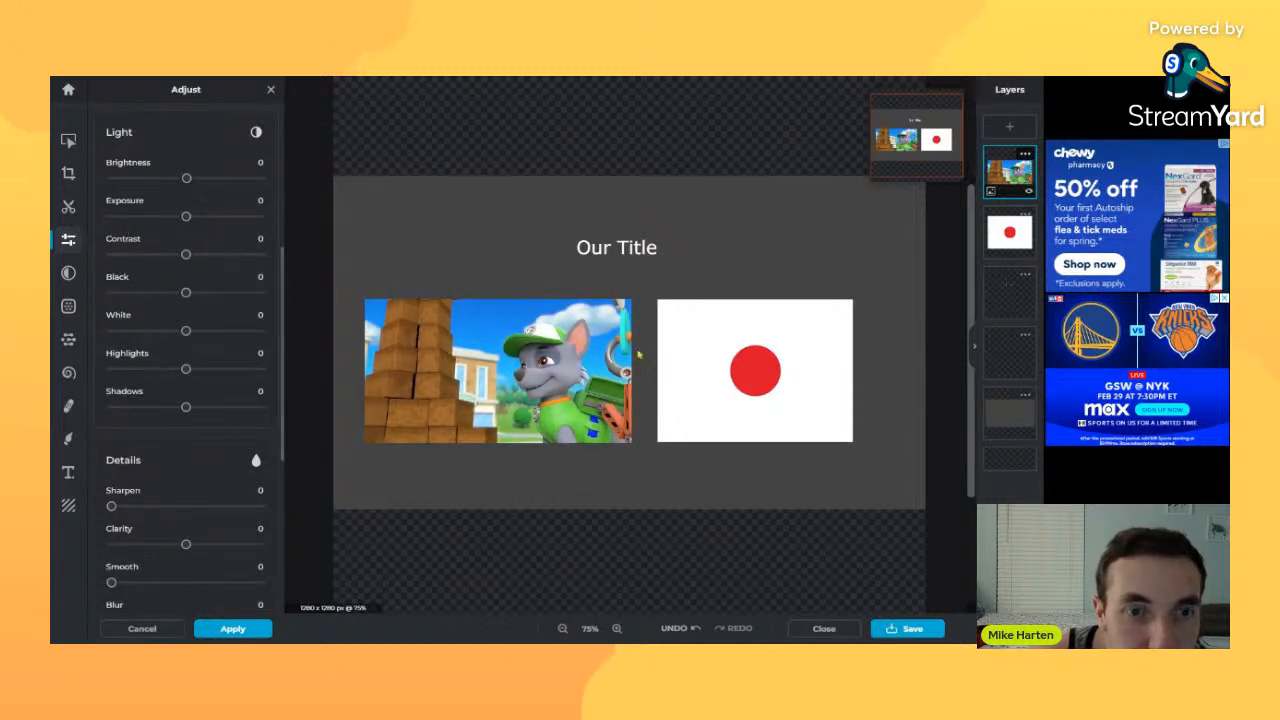
scroll(200, 262, up, 1)
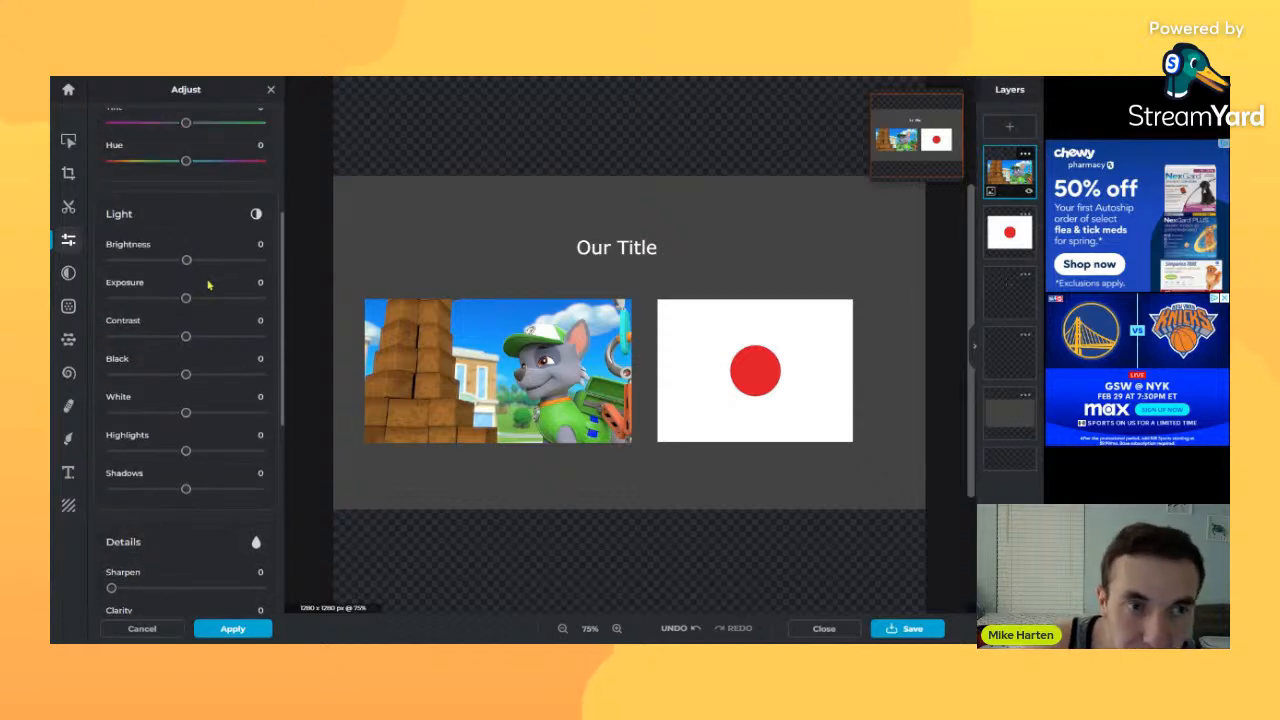
mouse_move(189, 342)
mouse_down()
mouse_move(256, 342)
mouse_move(126, 342)
mouse_move(181, 342)
mouse_up()
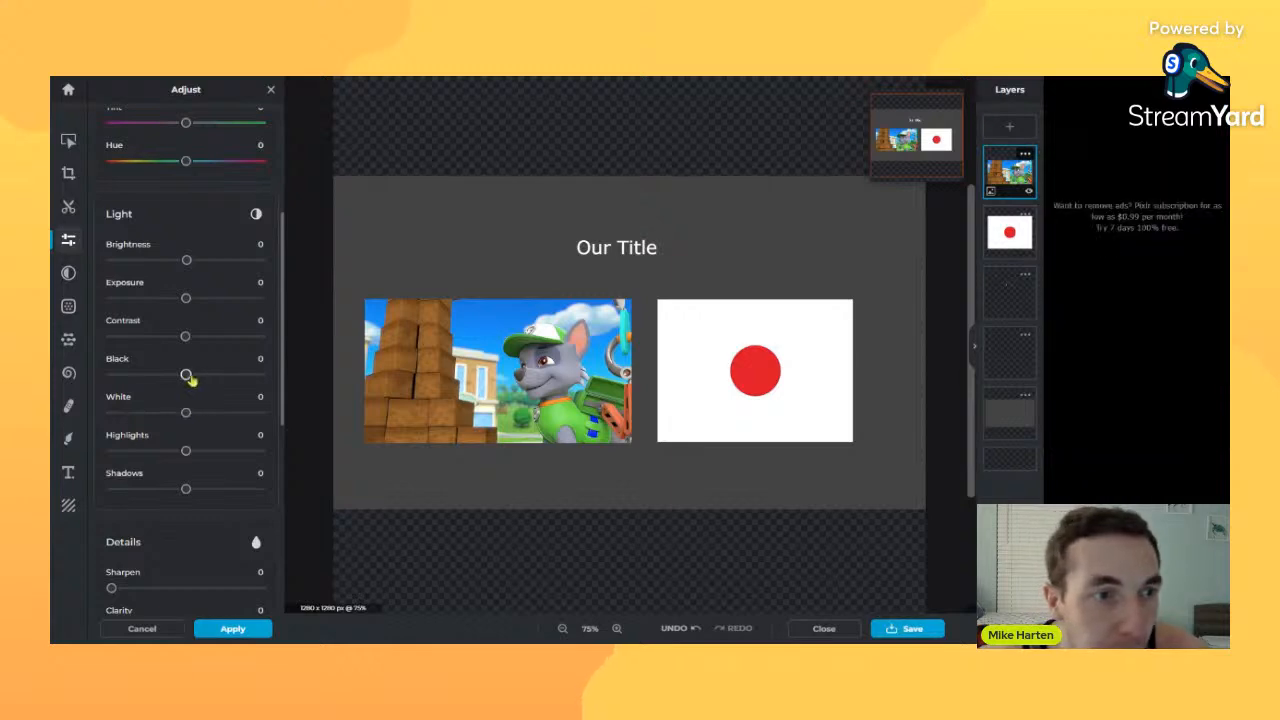
scroll(188, 376, down, 2)
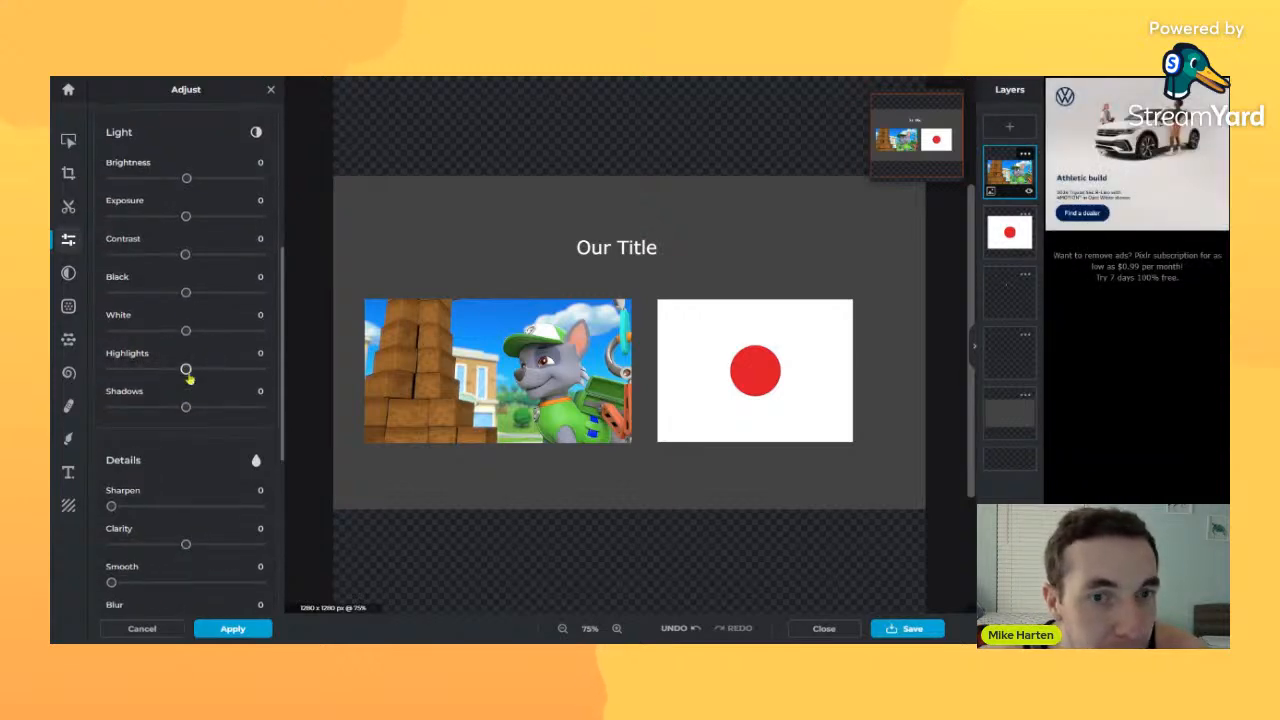
drag(155, 381, 219, 423)
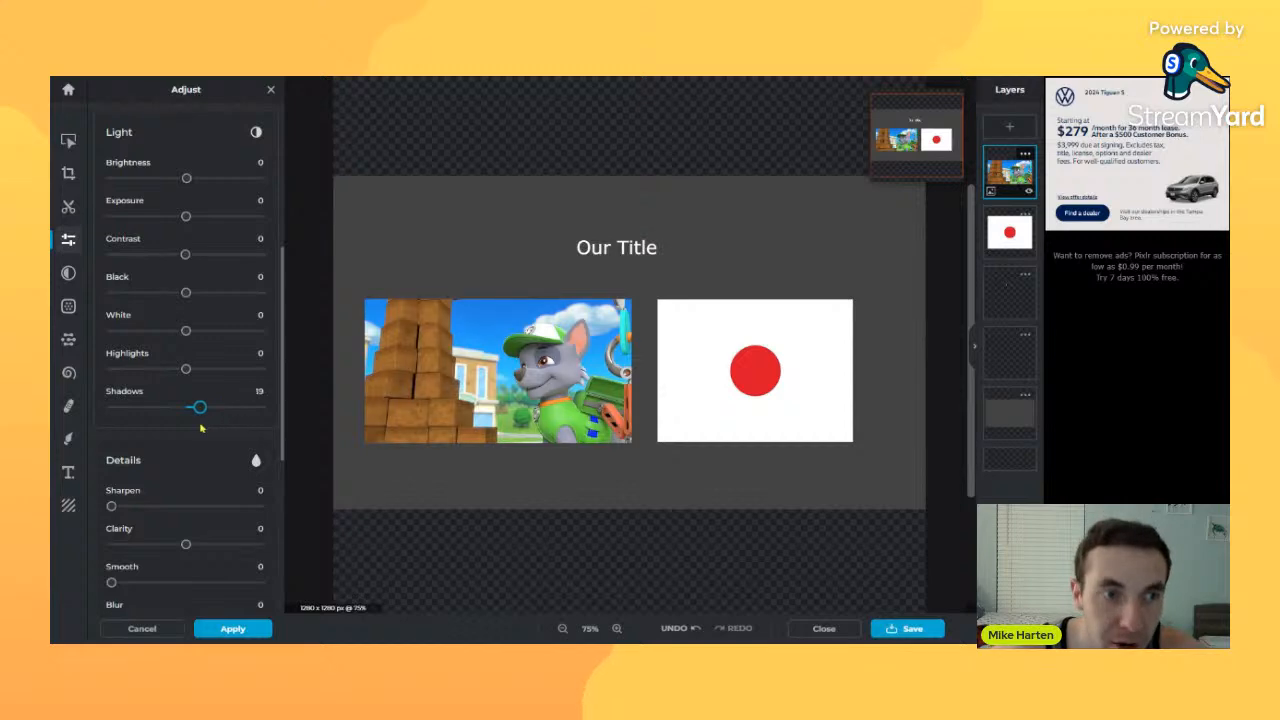
- Try the Sharpen adjustment and a Blur of 14 on the cartoon picture, returning both to 0
scroll(171, 366, down, 5)
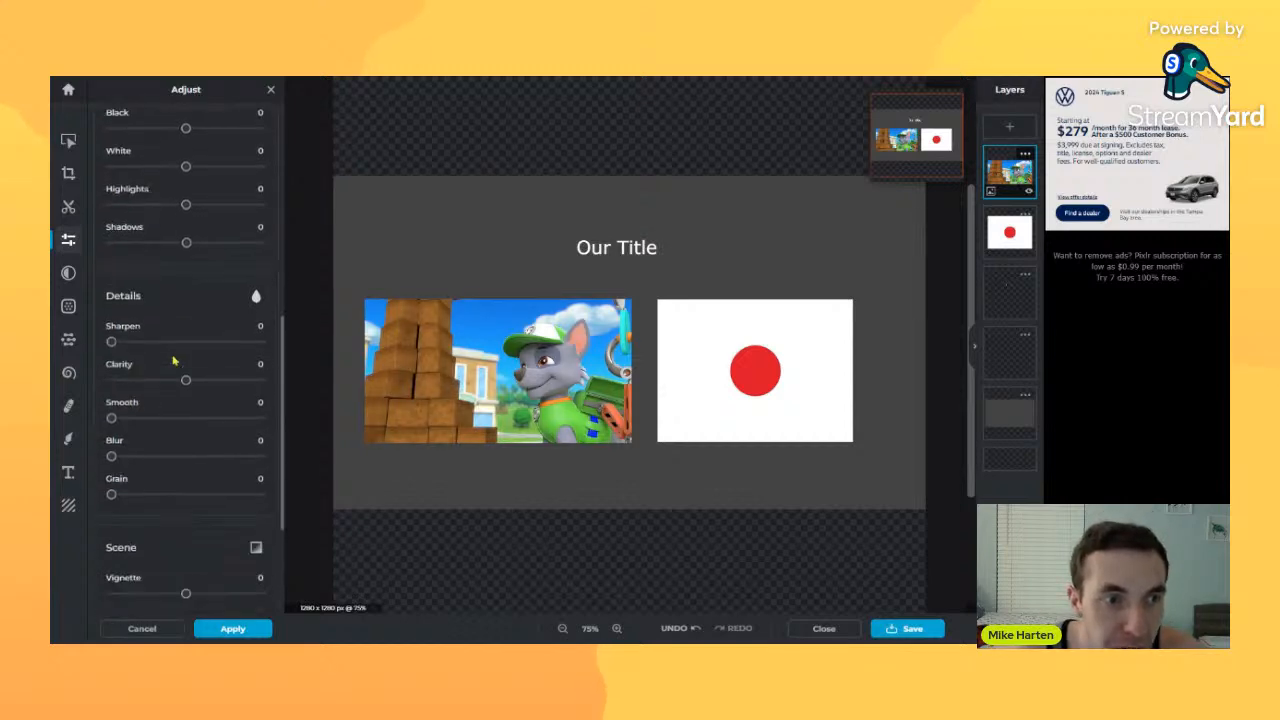
scroll(171, 363, up, 2)
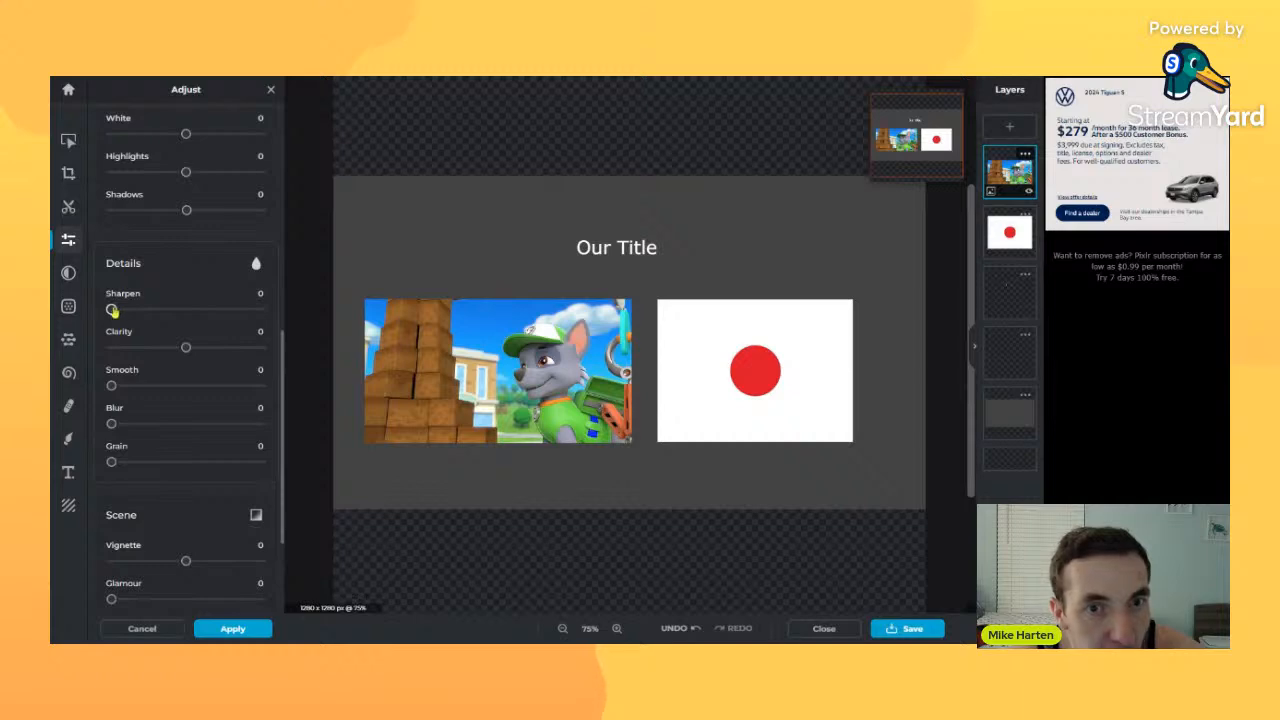
drag(193, 311, 110, 309)
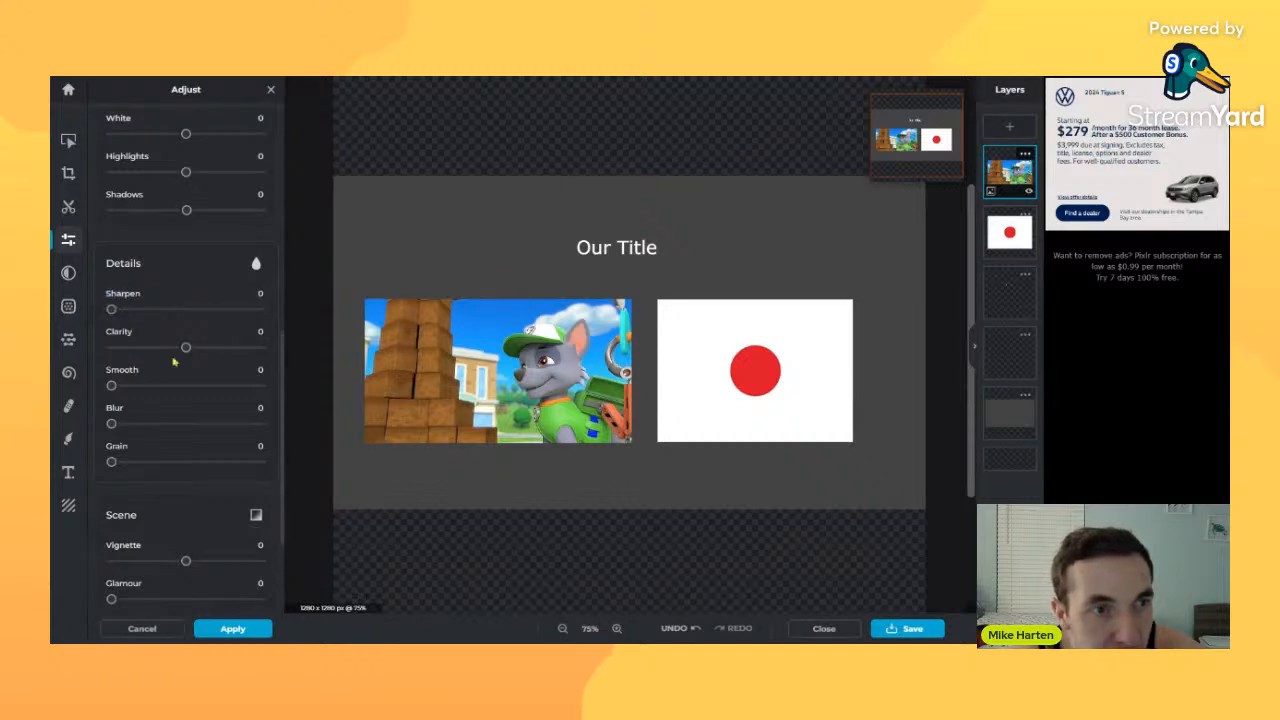
drag(111, 425, 137, 426)
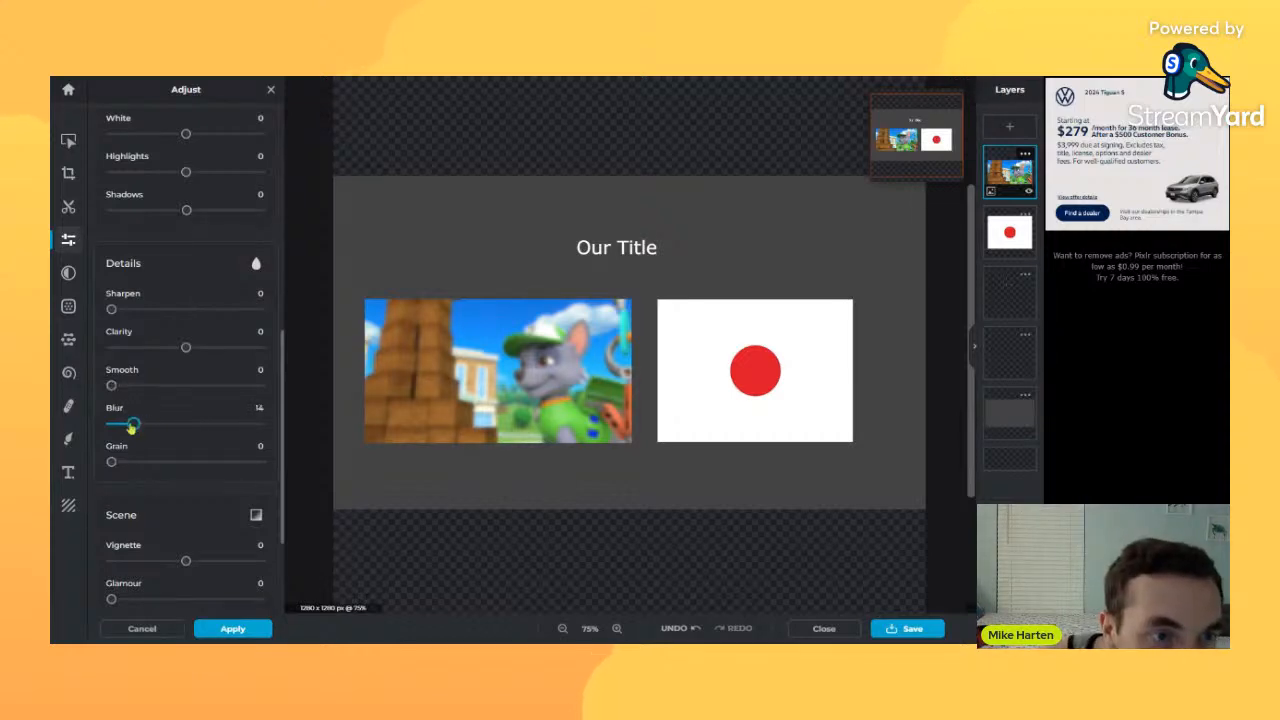
drag(131, 427, 94, 406)
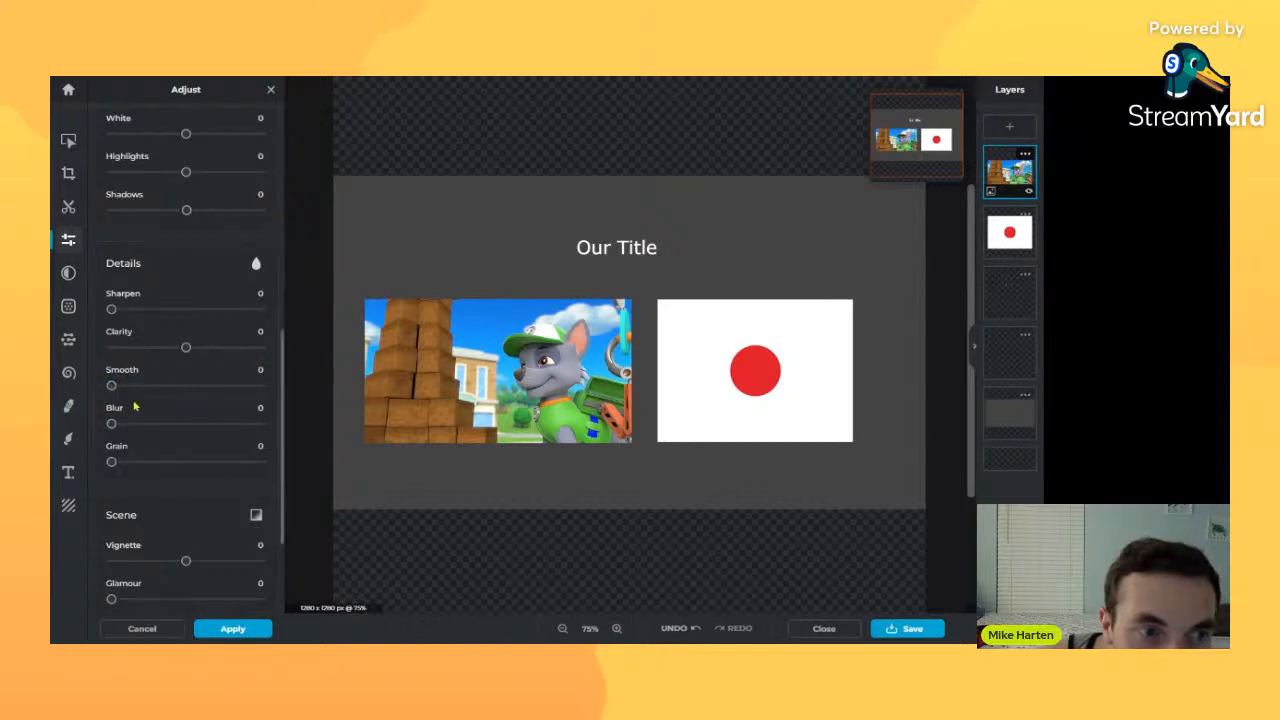
- Look through the remaining Adjust settings and the B & W effect previews for the cartoon picture
scroll(150, 430, down, 3)
scroll(180, 530, up, 5)
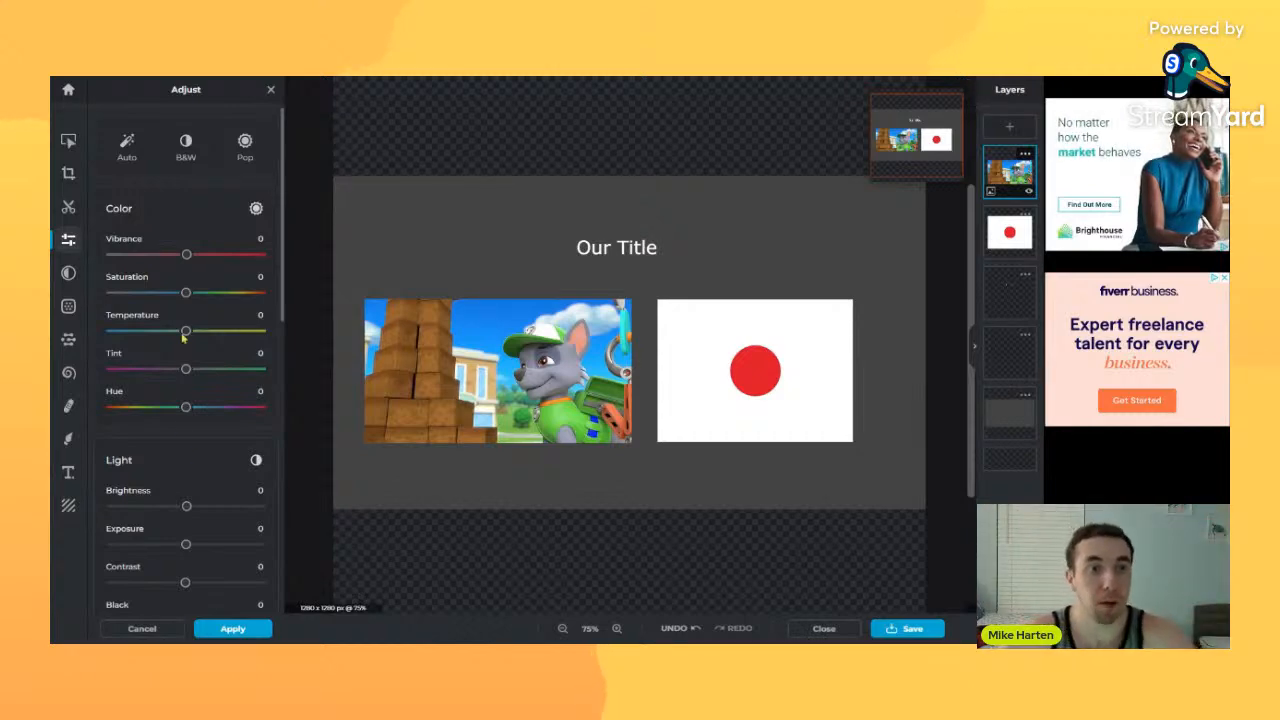
click(68, 273)
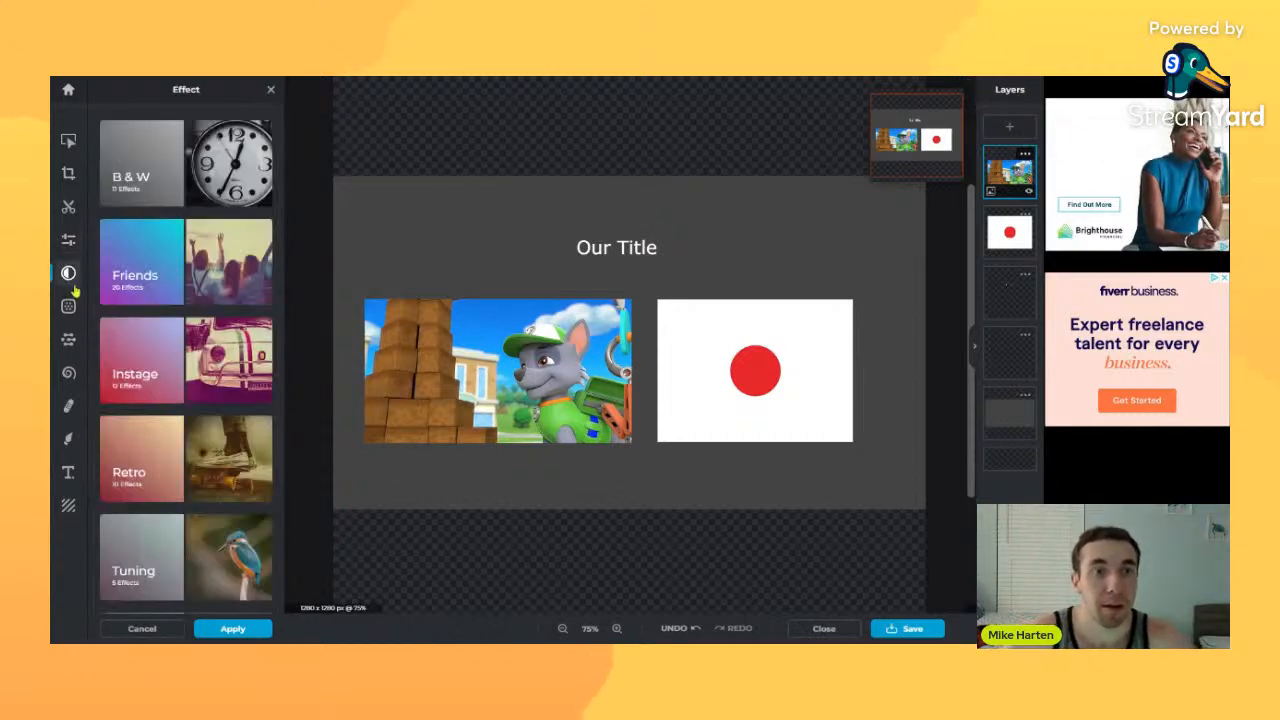
click(168, 181)
scroll(176, 330, down, 8)
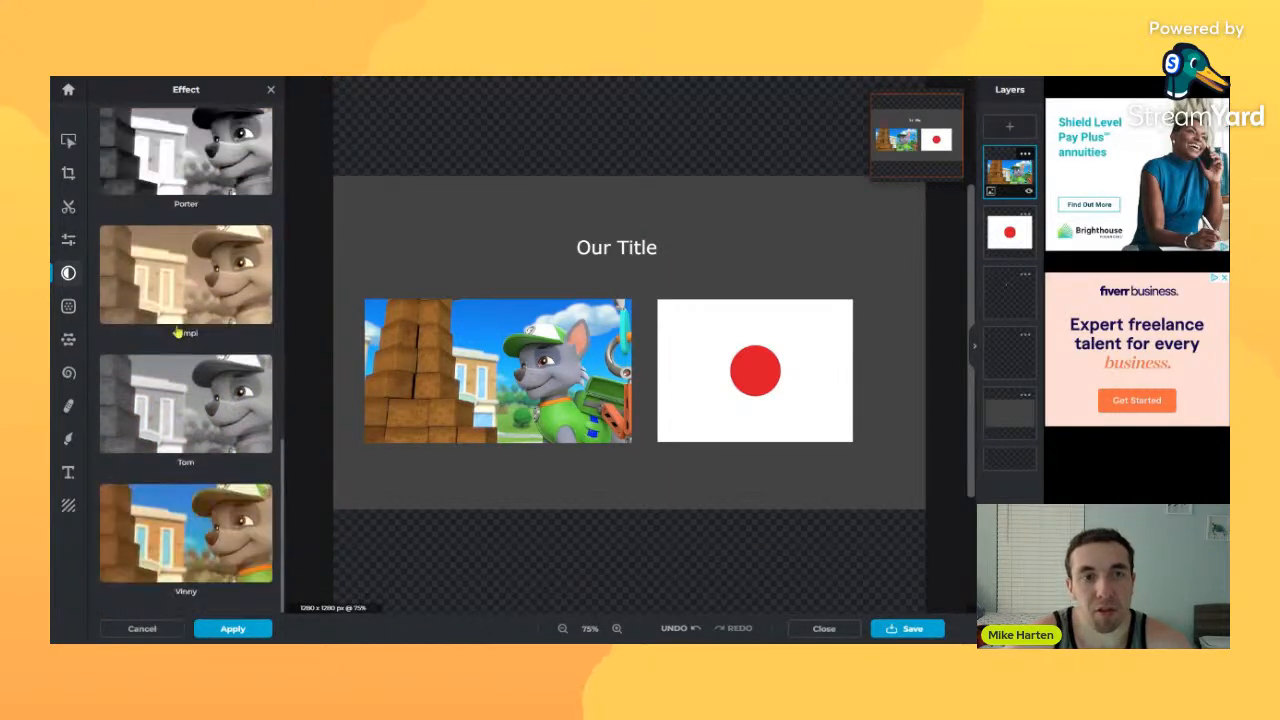
scroll(177, 333, up, 6)
scroll(176, 336, down, 6)
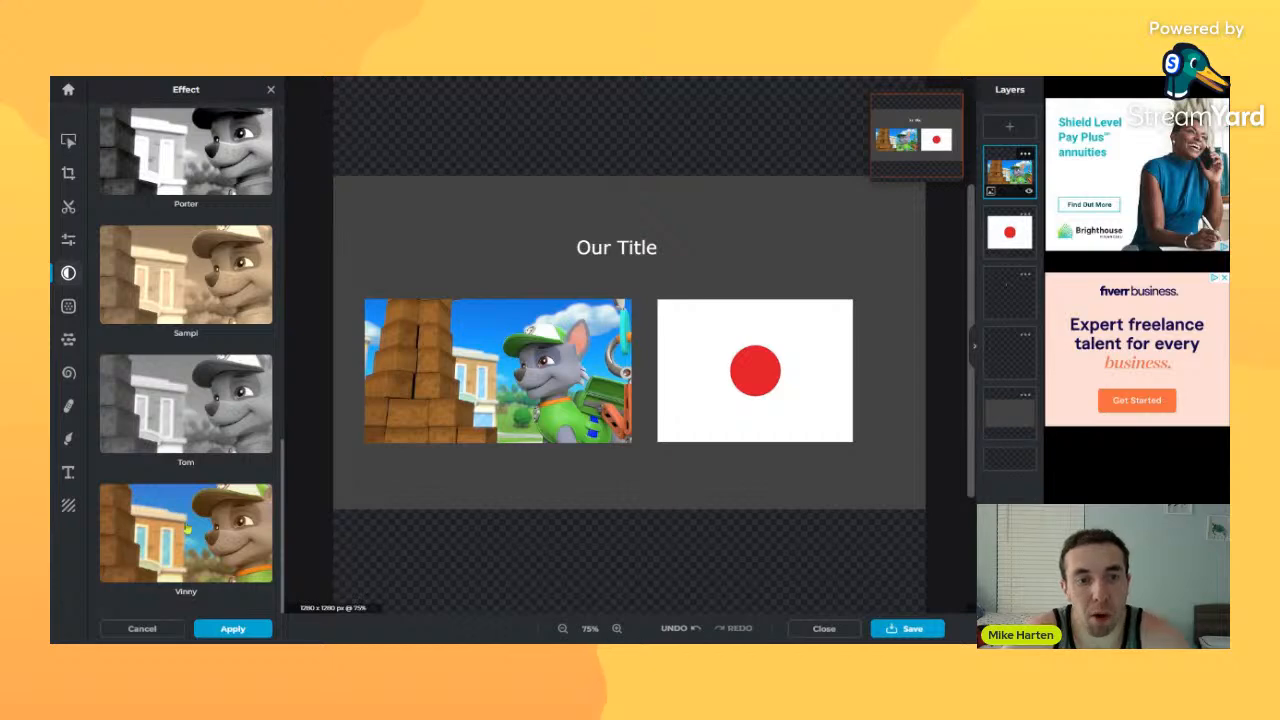
- Try the Nature effects Beach, Flower and Forest on the cartoon picture, ending on Beach
click(68, 239)
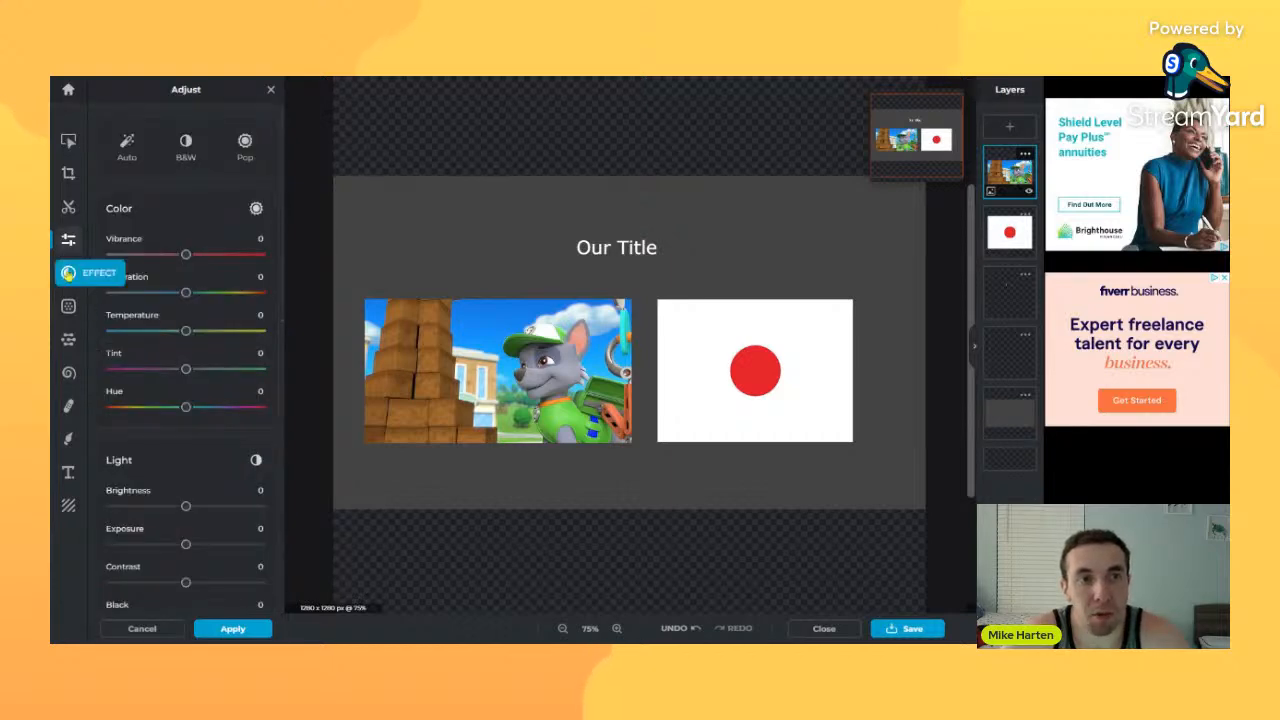
click(70, 274)
scroll(212, 464, down, 6)
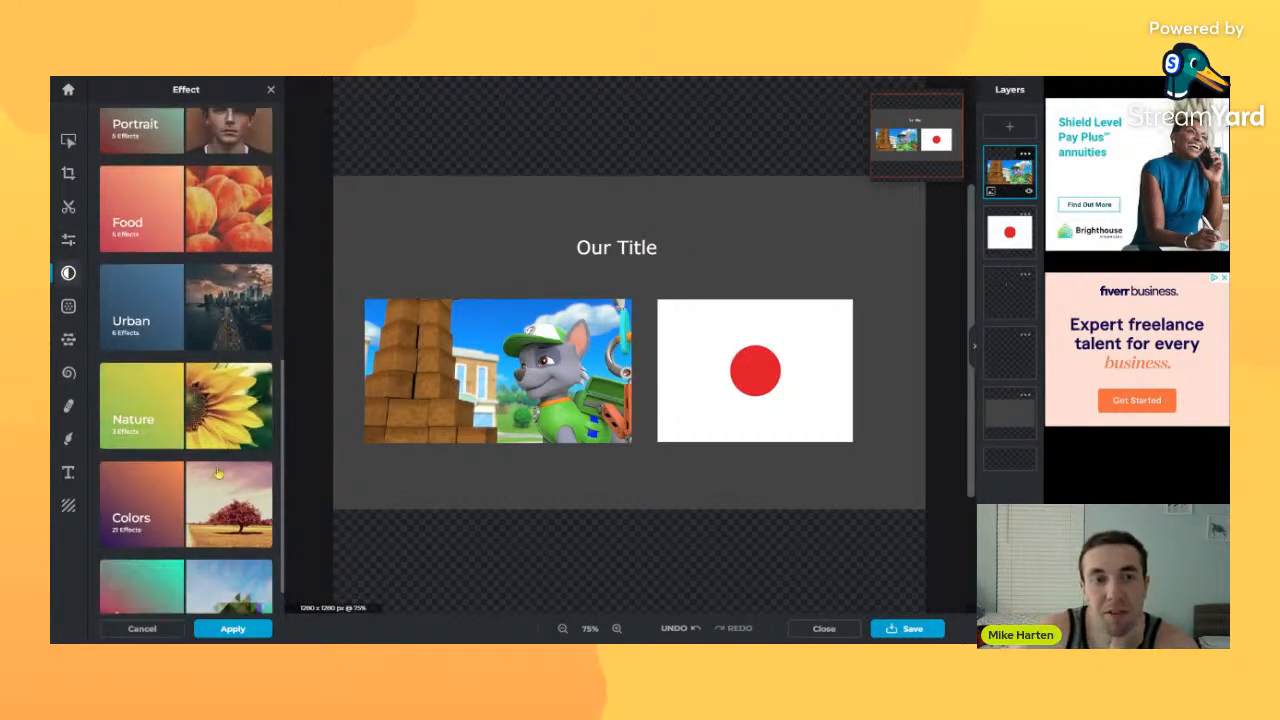
click(205, 385)
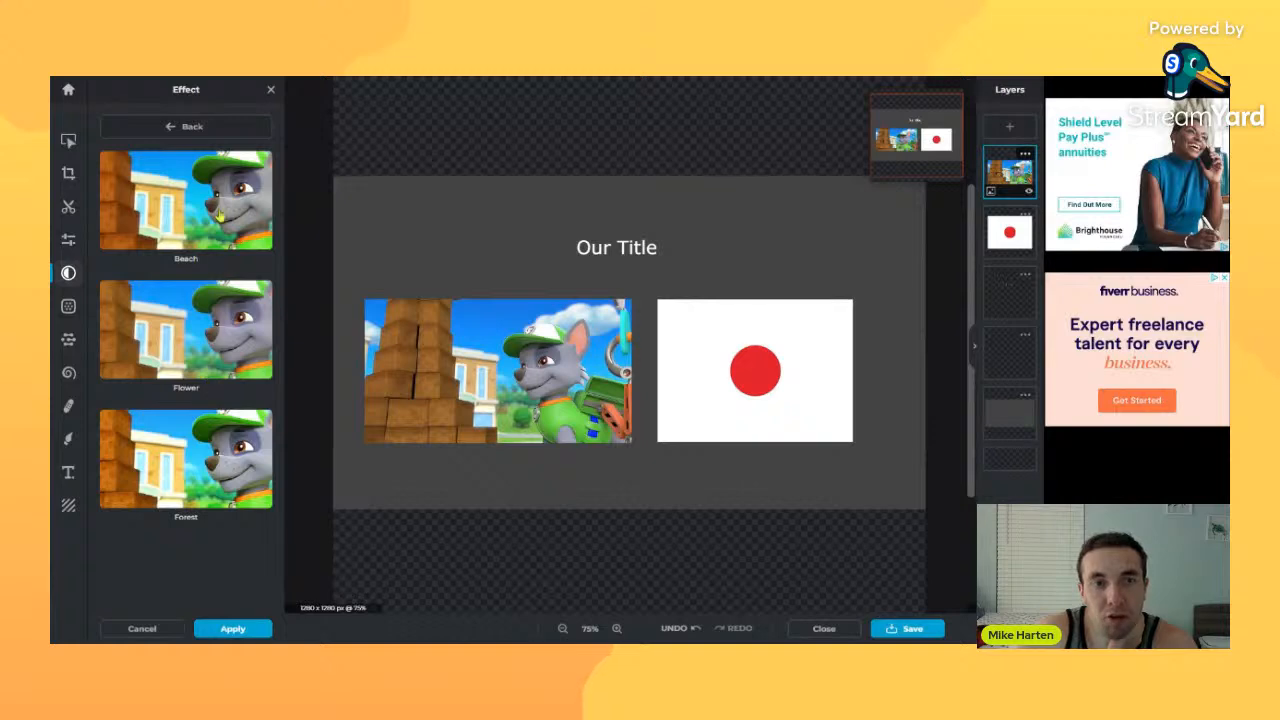
click(219, 215)
click(225, 325)
click(245, 446)
click(222, 330)
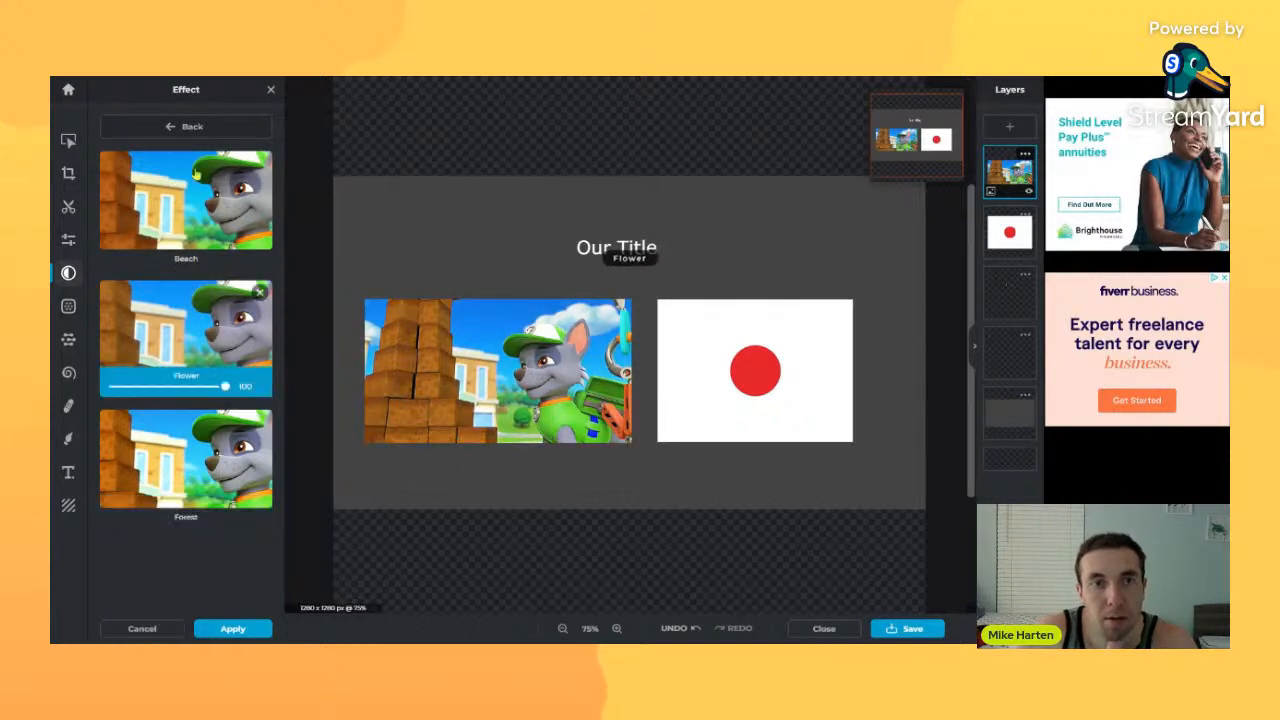
click(185, 200)
- Try the Dispersion filter on the cartoon picture with a 30px mask stroke from the boxes to the character's cap
click(68, 306)
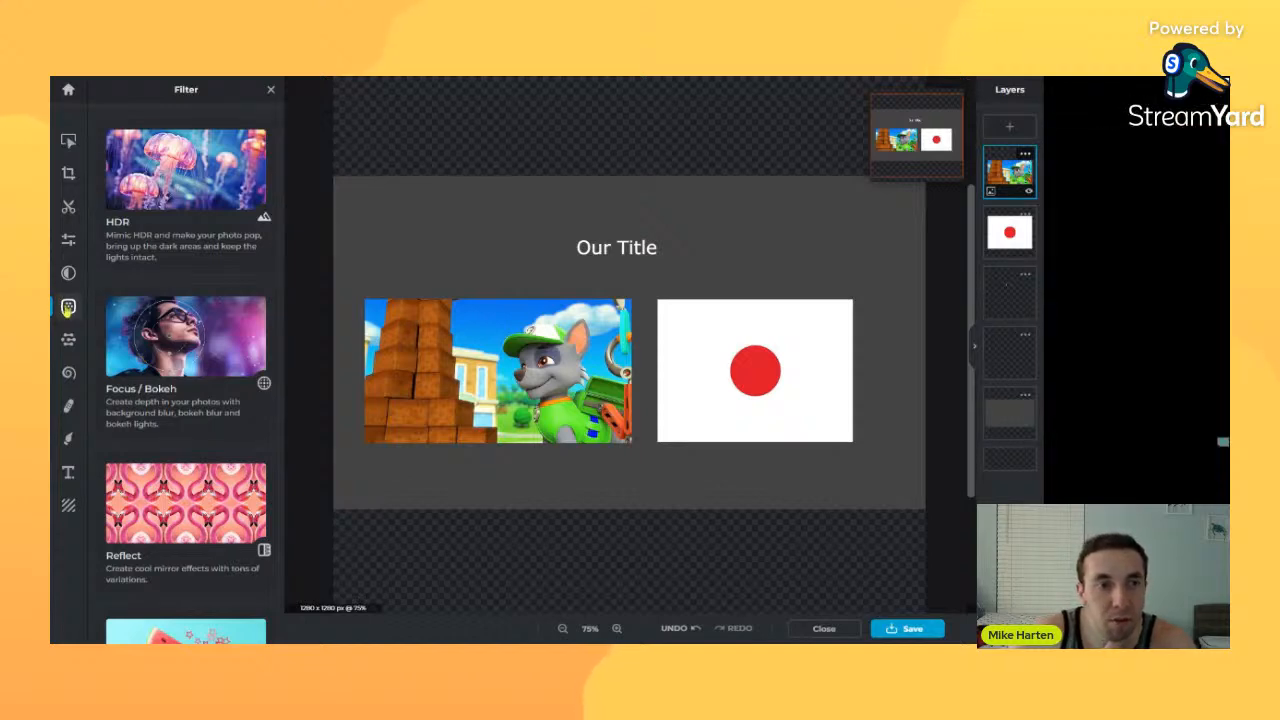
click(68, 273)
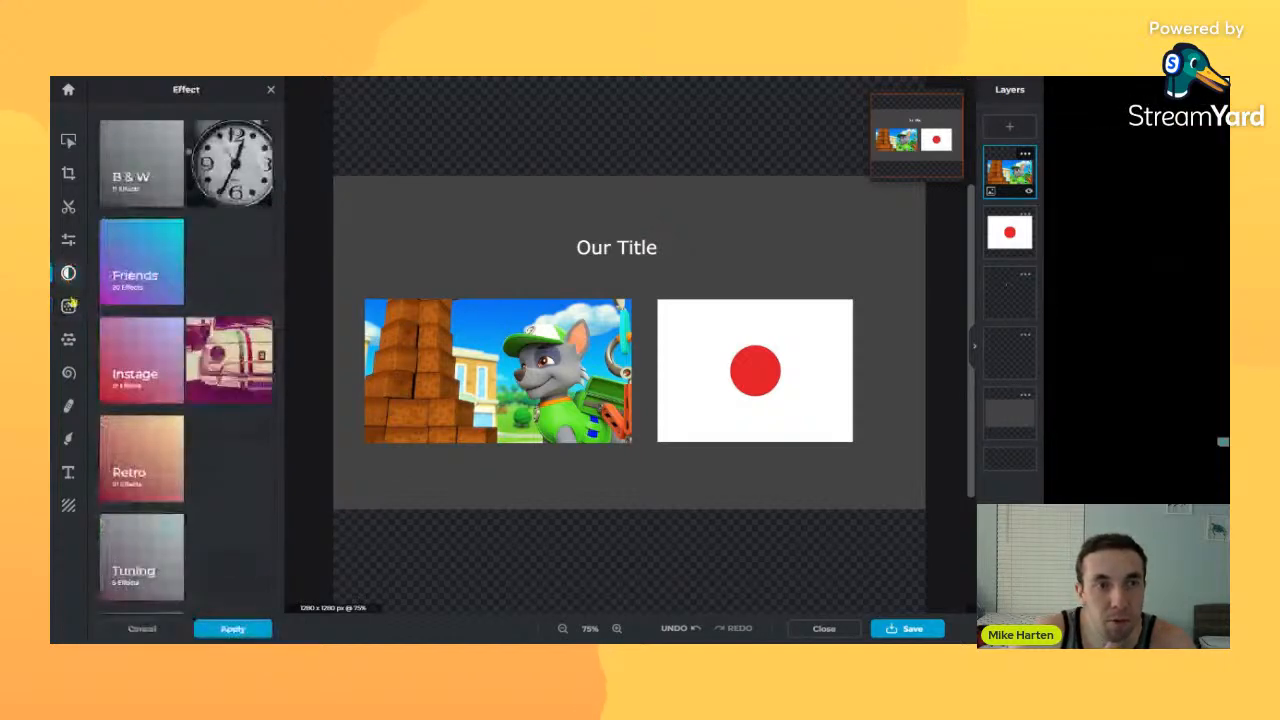
click(69, 307)
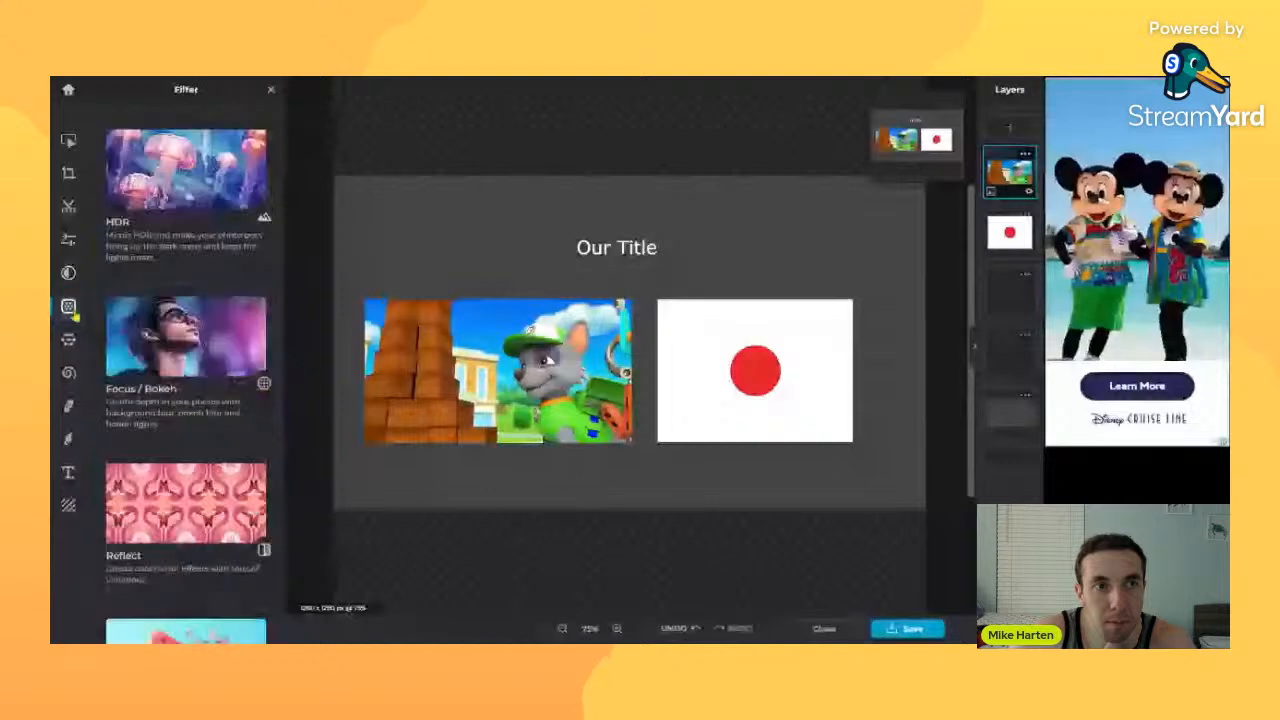
scroll(171, 329, down, 7)
click(171, 328)
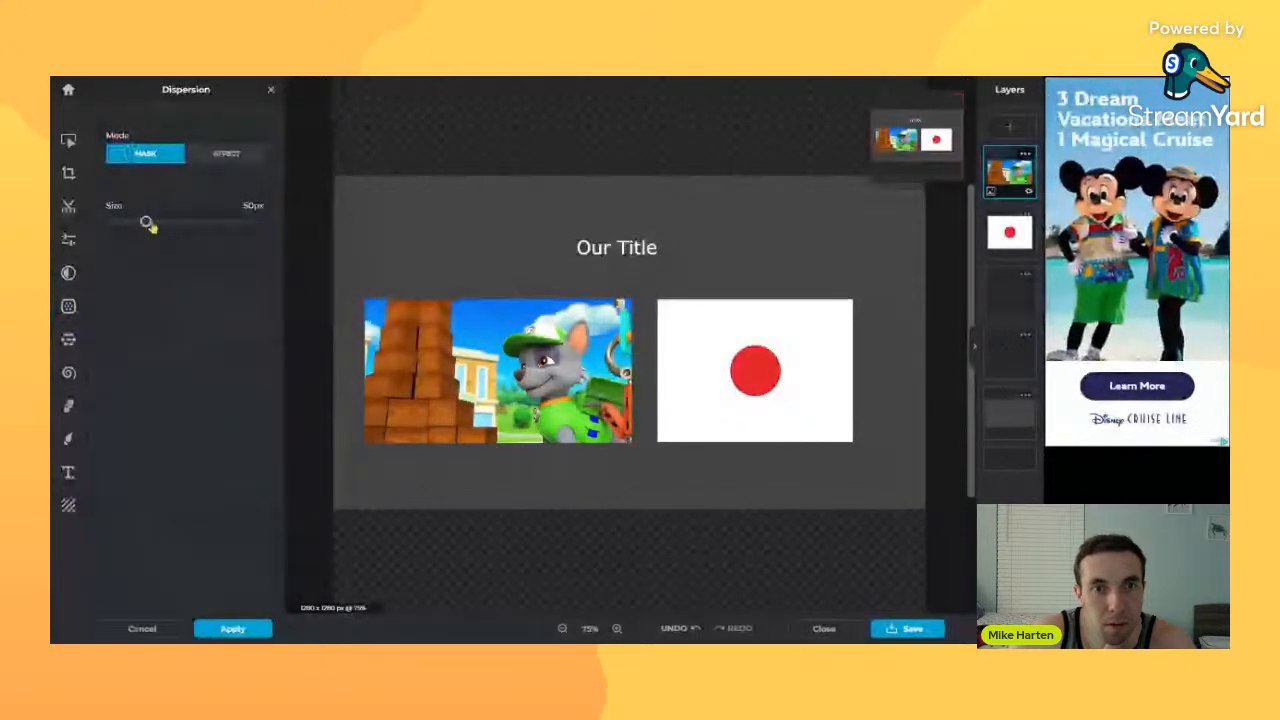
mouse_move(146, 222)
mouse_down()
mouse_move(300, 238)
mouse_move(107, 241)
mouse_move(131, 221)
mouse_up()
drag(430, 320, 530, 372)
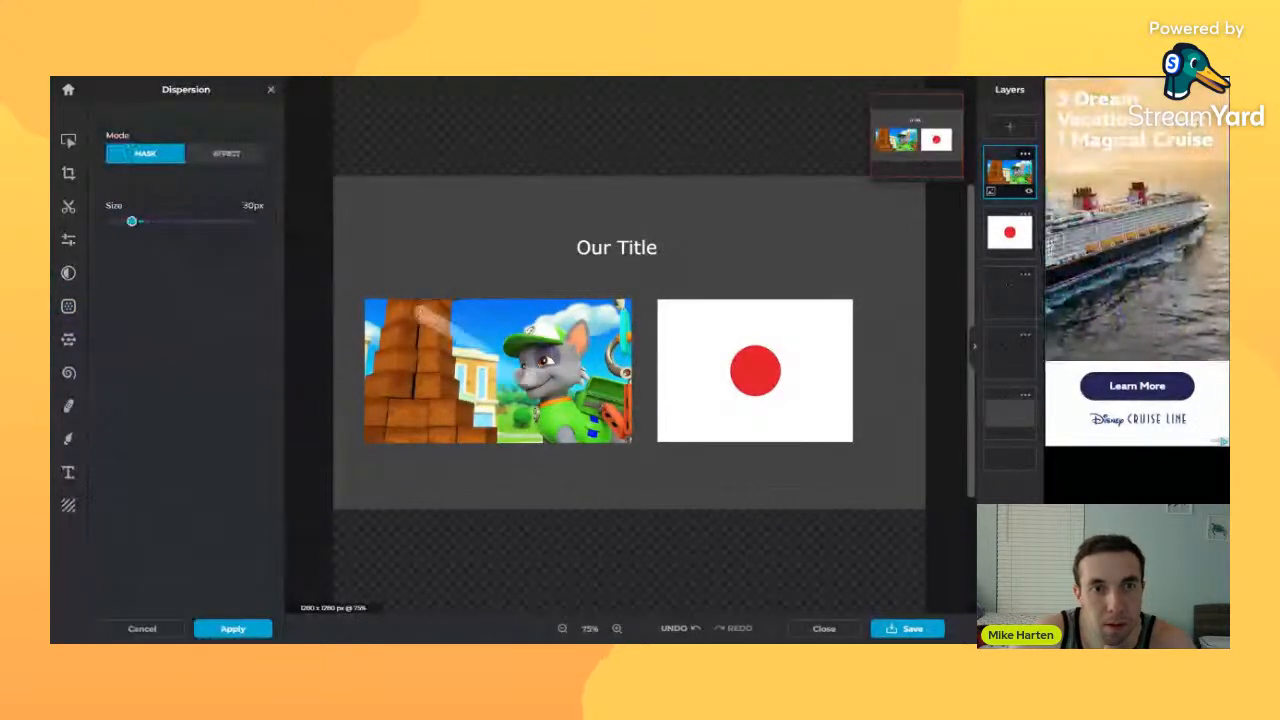
click(227, 154)
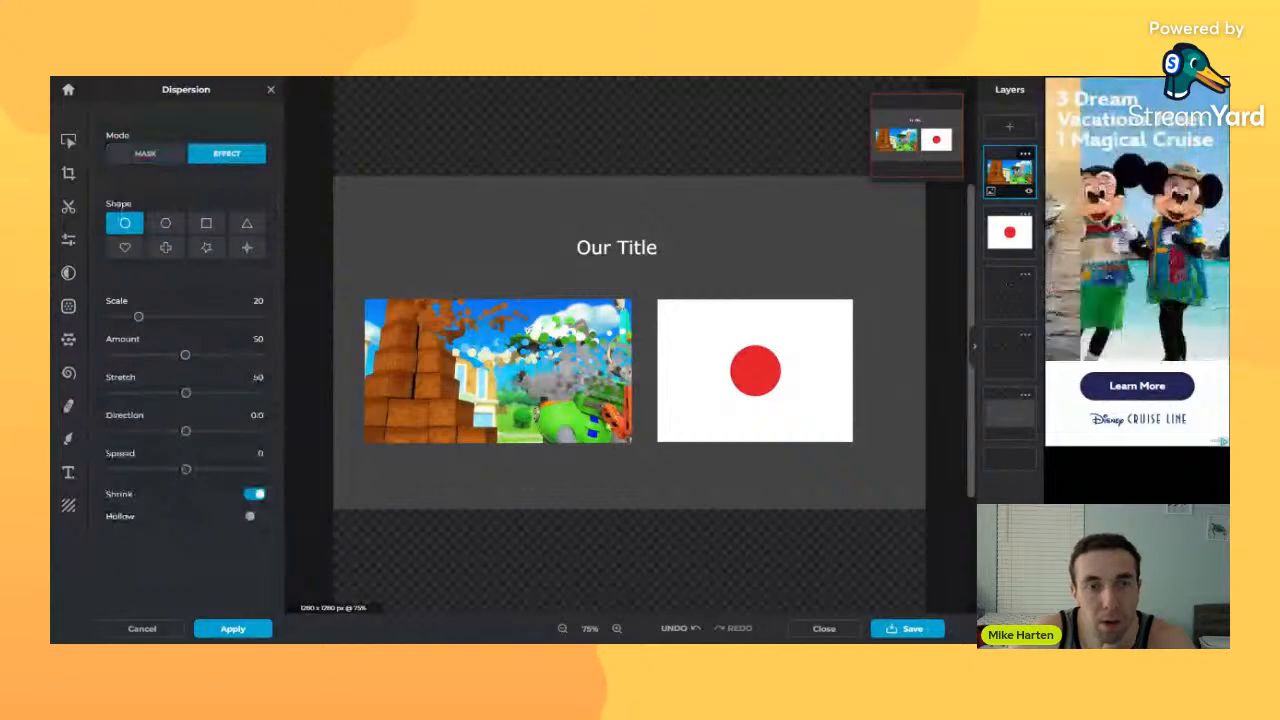
- Undo the recent edits back past the earlier moves of the cartoon picture and the title
key(ctrl+z)
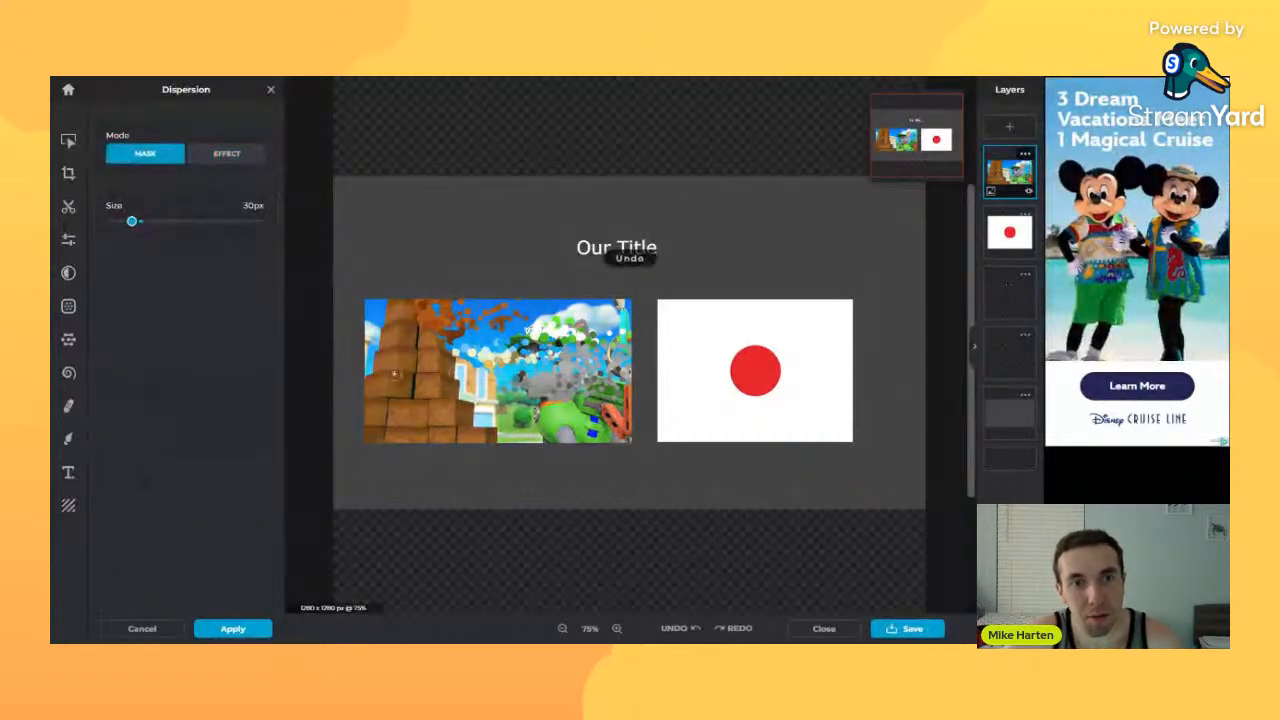
key(ctrl+z)
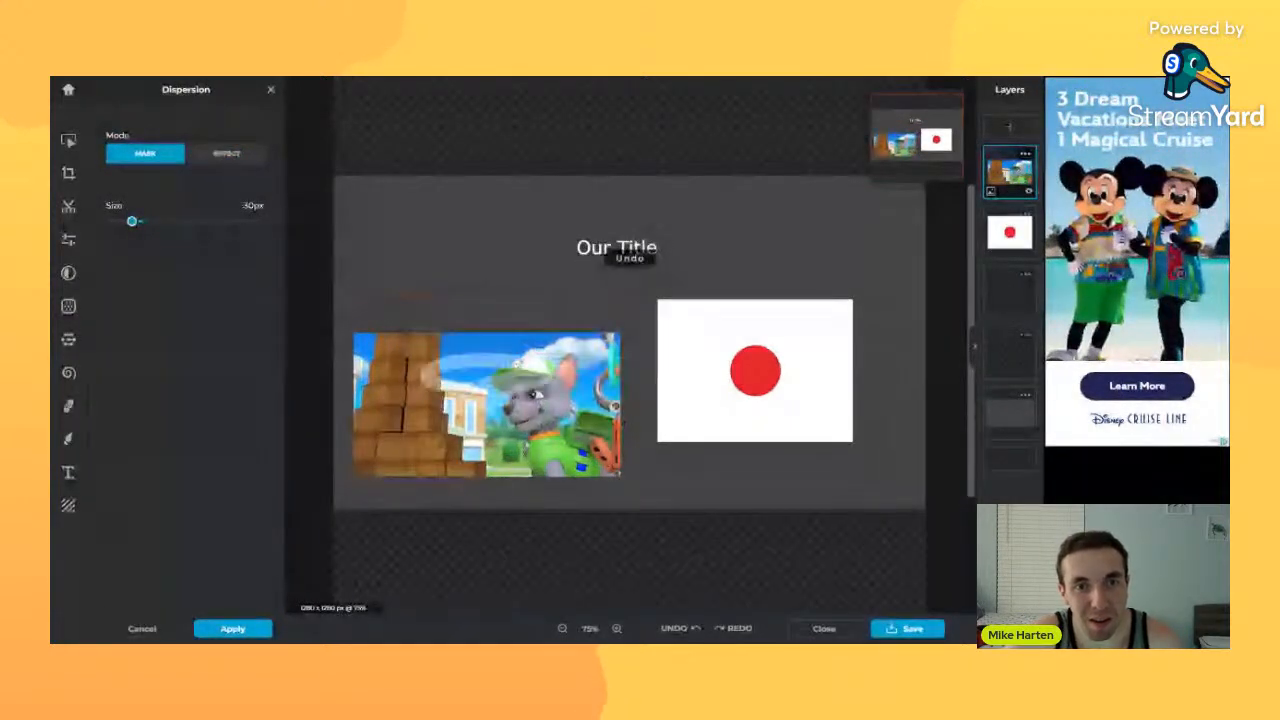
click(227, 153)
key(ctrl+z)
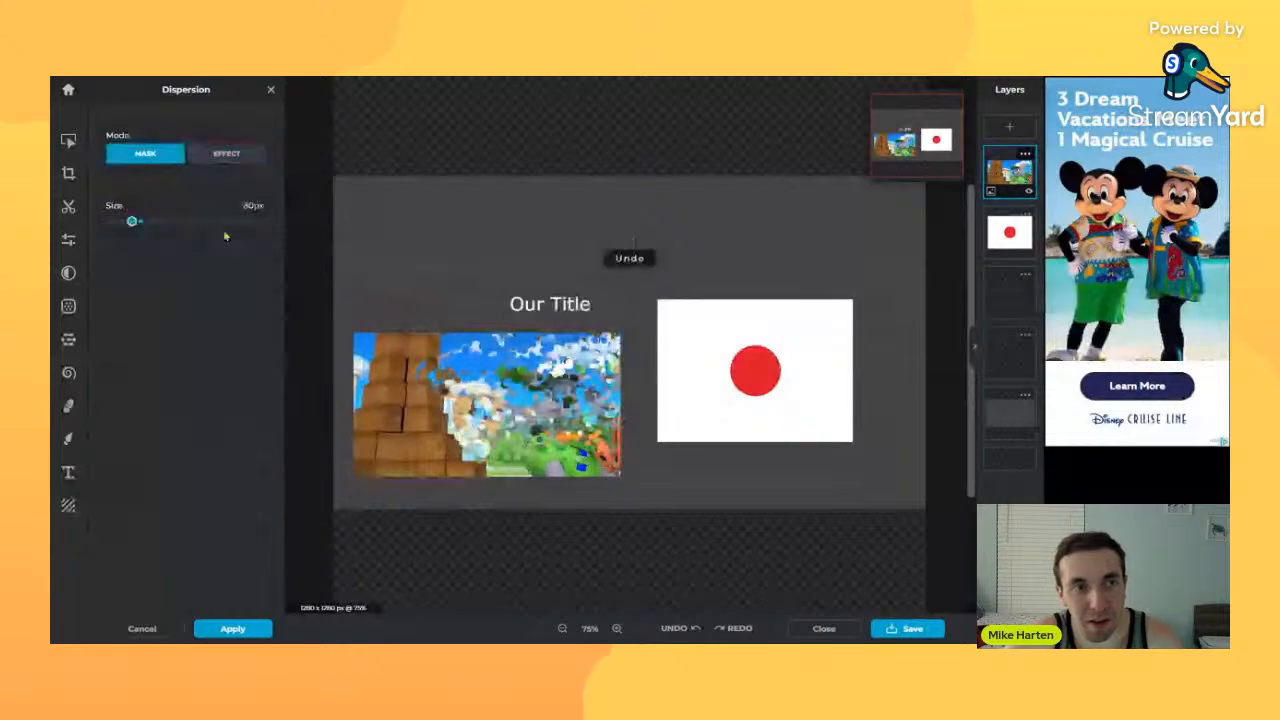
- Open the Glitch filter for the cartoon picture, try the RND and GL1 presets, and undo them
click(68, 306)
scroll(200, 380, up, 5)
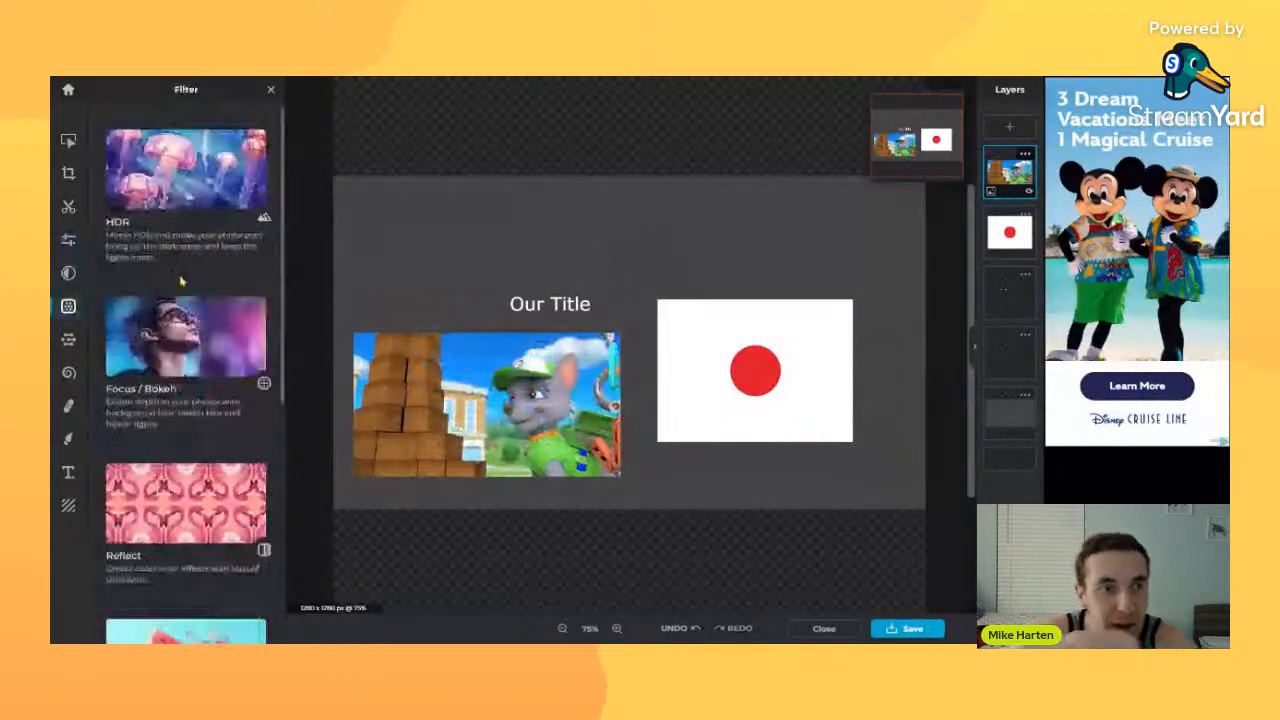
scroll(210, 385, down, 2)
scroll(205, 420, down, 2)
click(190, 503)
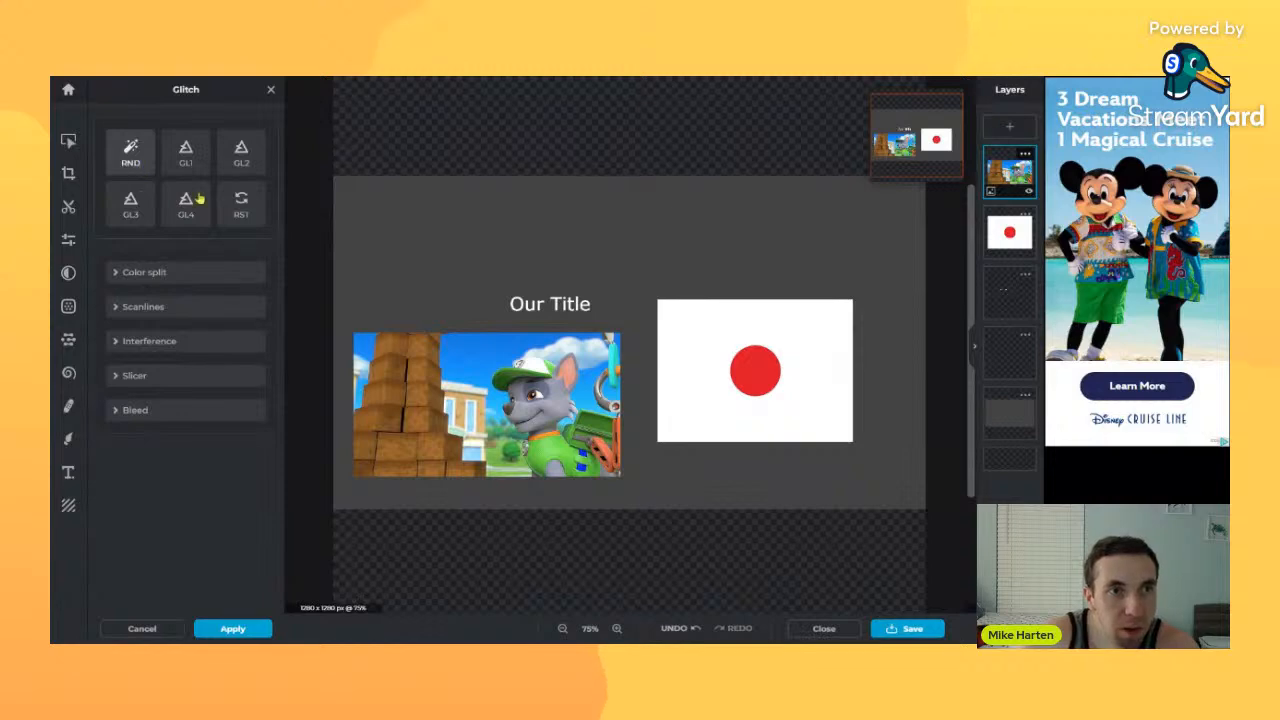
click(130, 152)
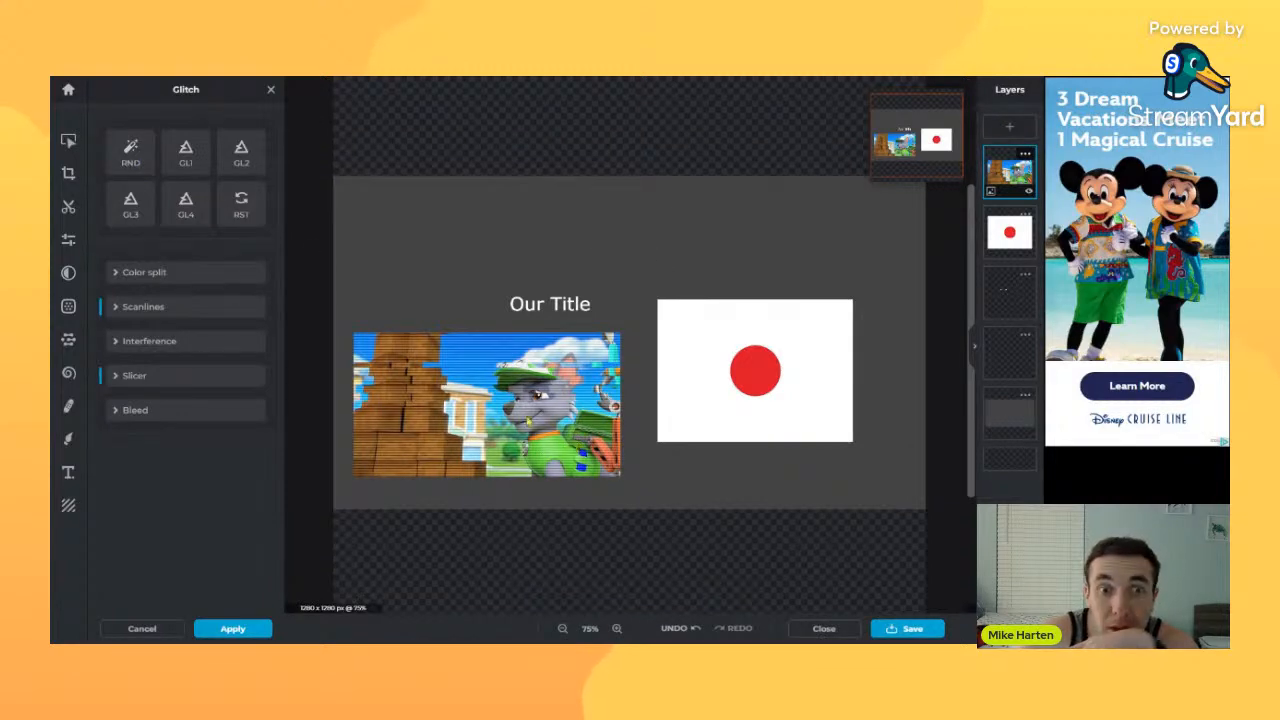
click(185, 152)
key(ctrl+z)
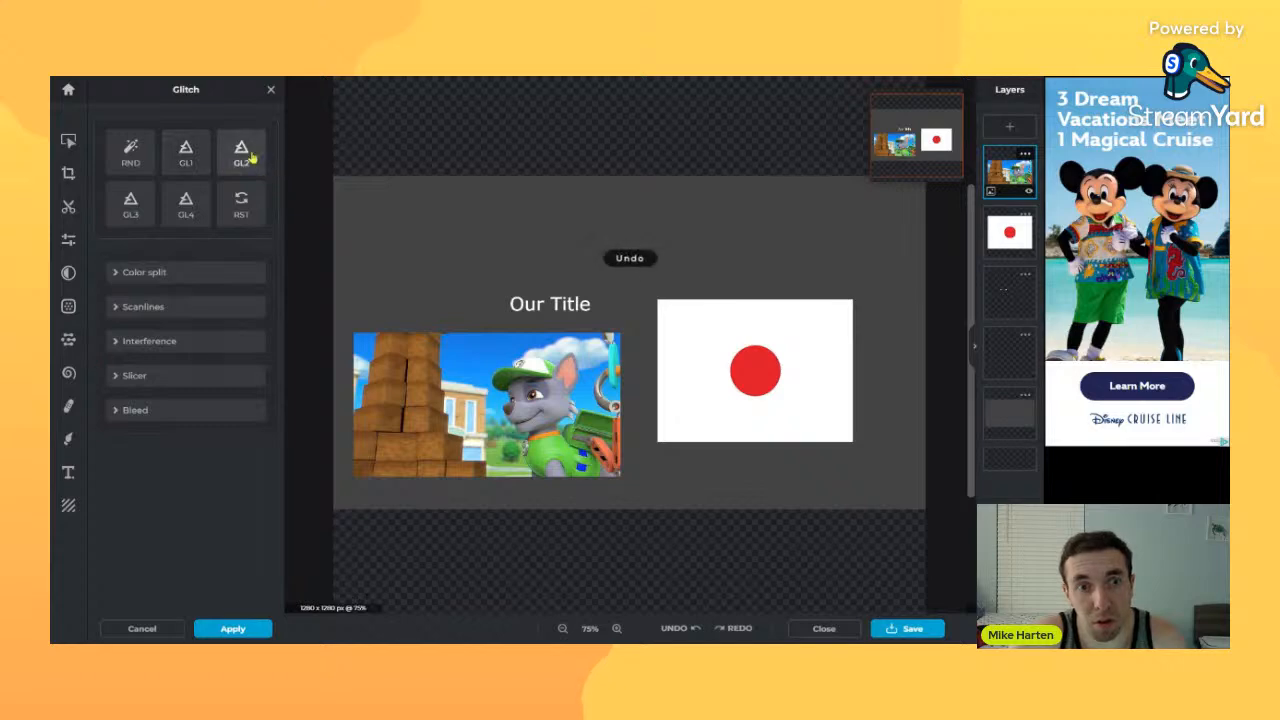
- Try the GL2, GL4 and GL3 glitch presets on the cartoon picture, resetting after GL2
click(251, 157)
click(243, 222)
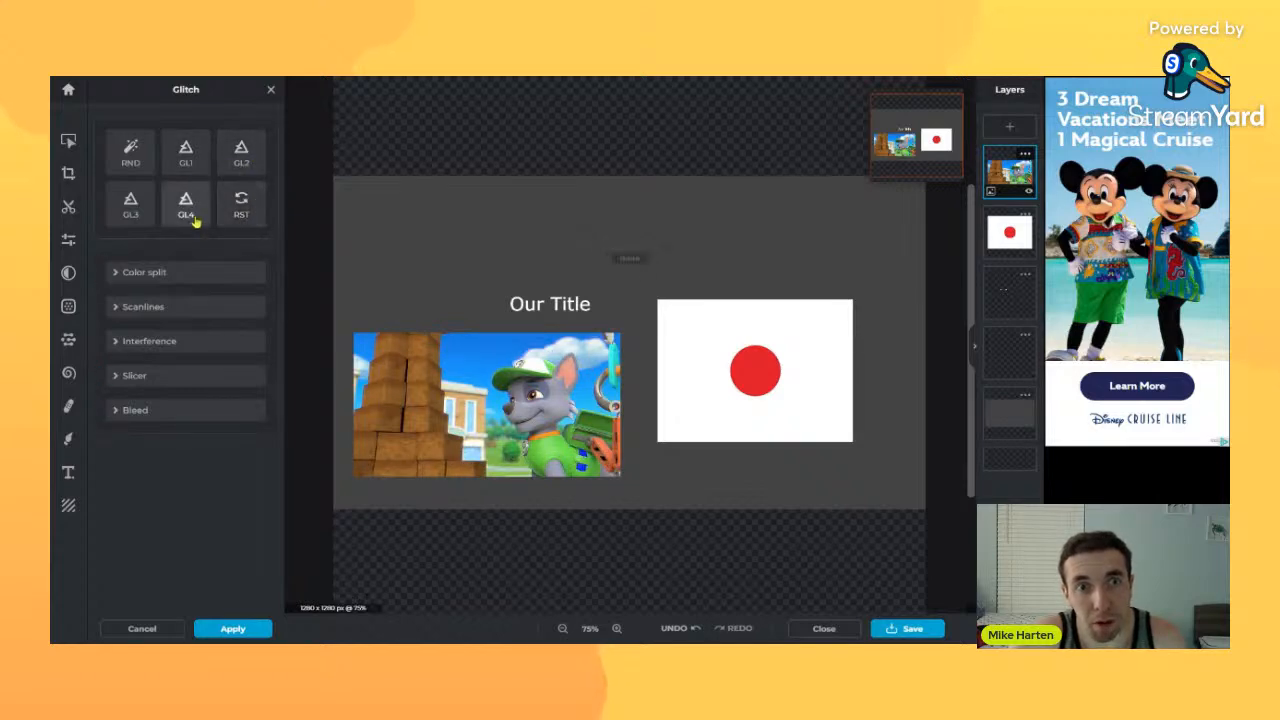
click(195, 220)
click(132, 218)
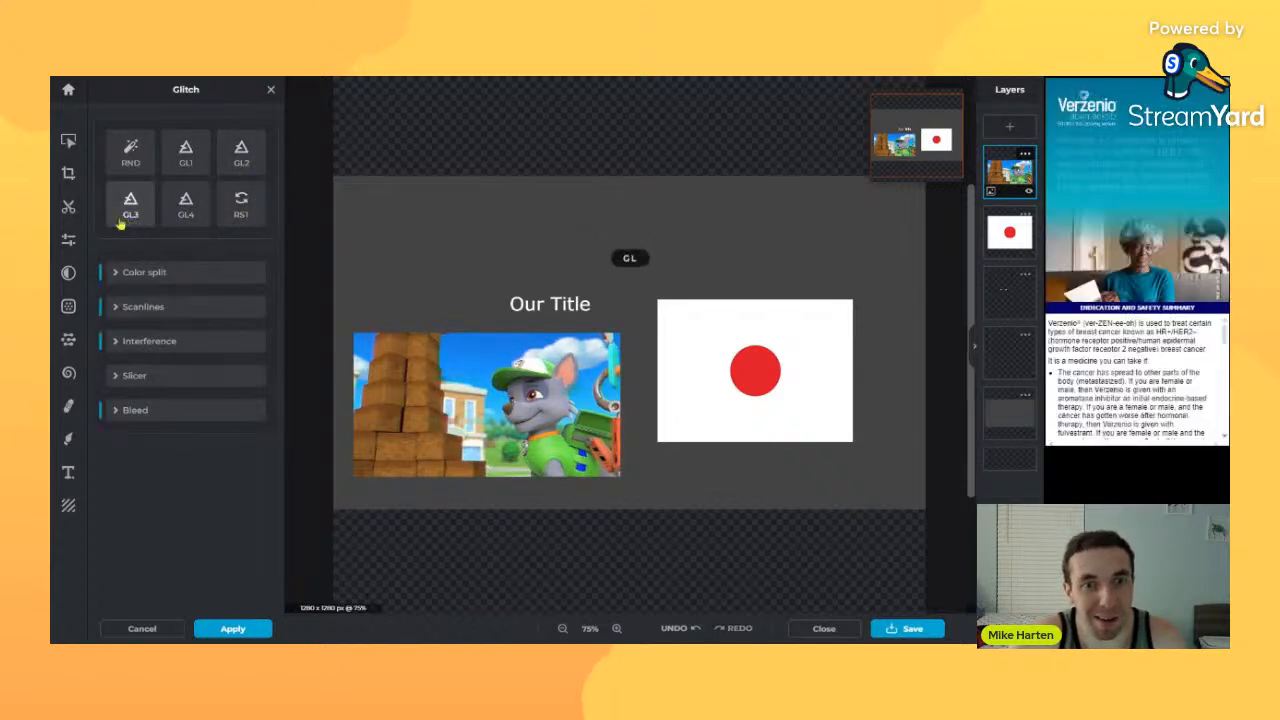
- Set the glitch color split to the green and red pair with a Direction of 294
click(128, 272)
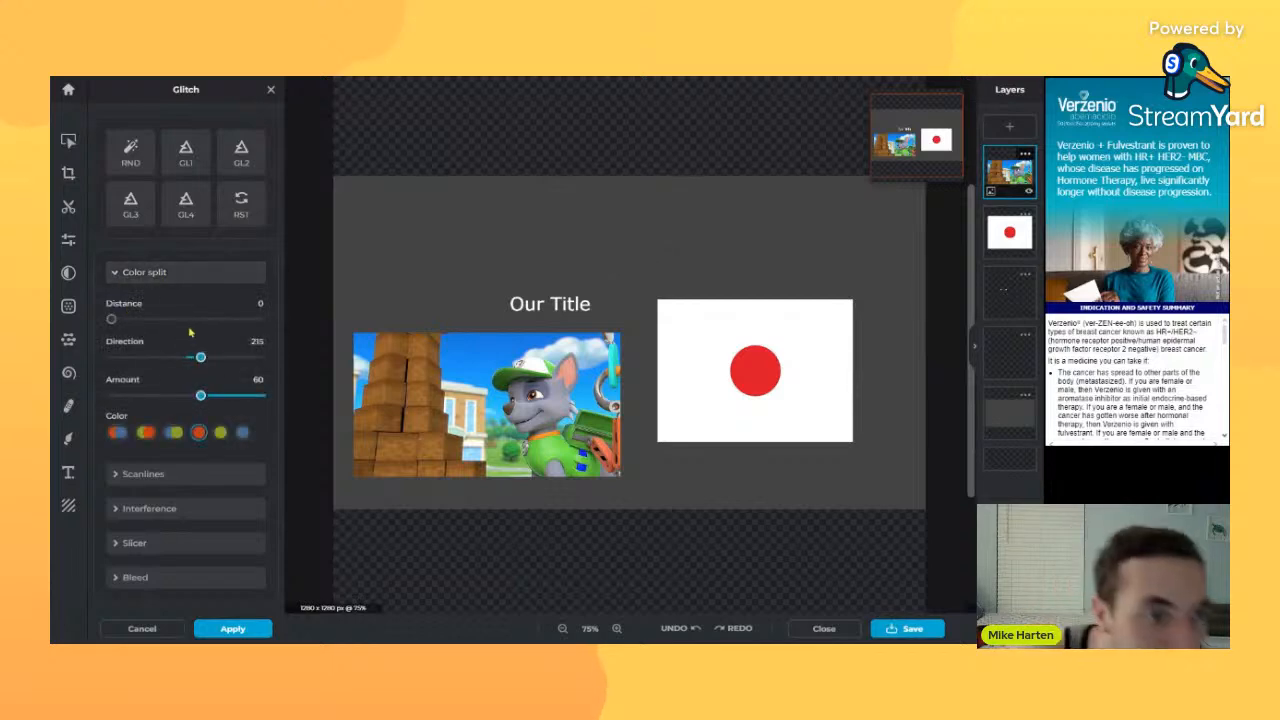
click(149, 437)
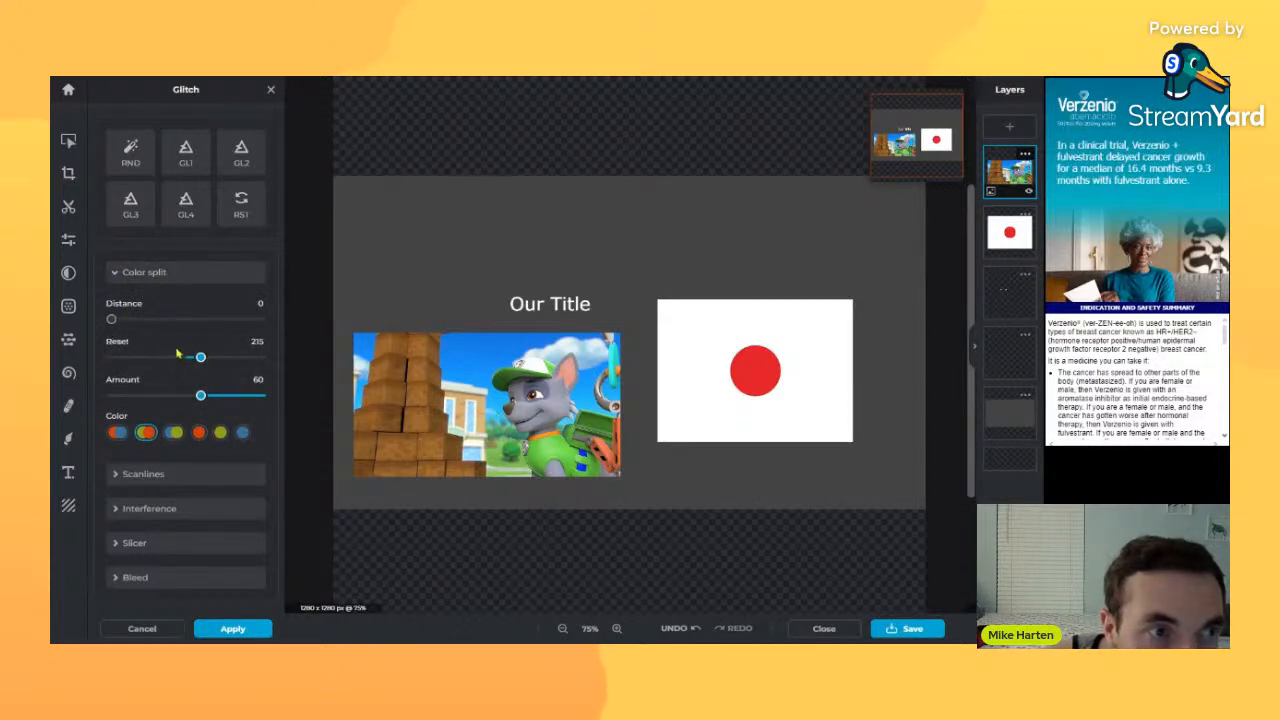
drag(200, 366, 235, 358)
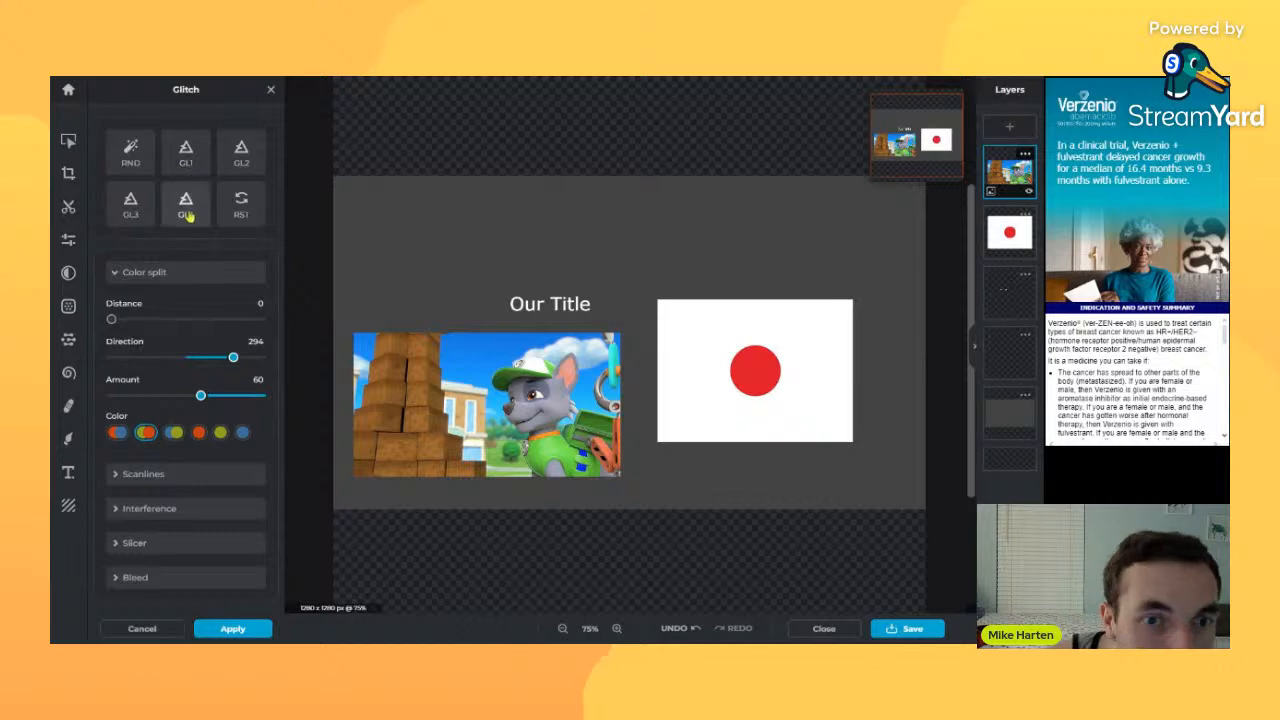
- Try the GL4 preset and two random glitches on the cartoon picture, undo them, and cancel the Glitch filter
click(186, 210)
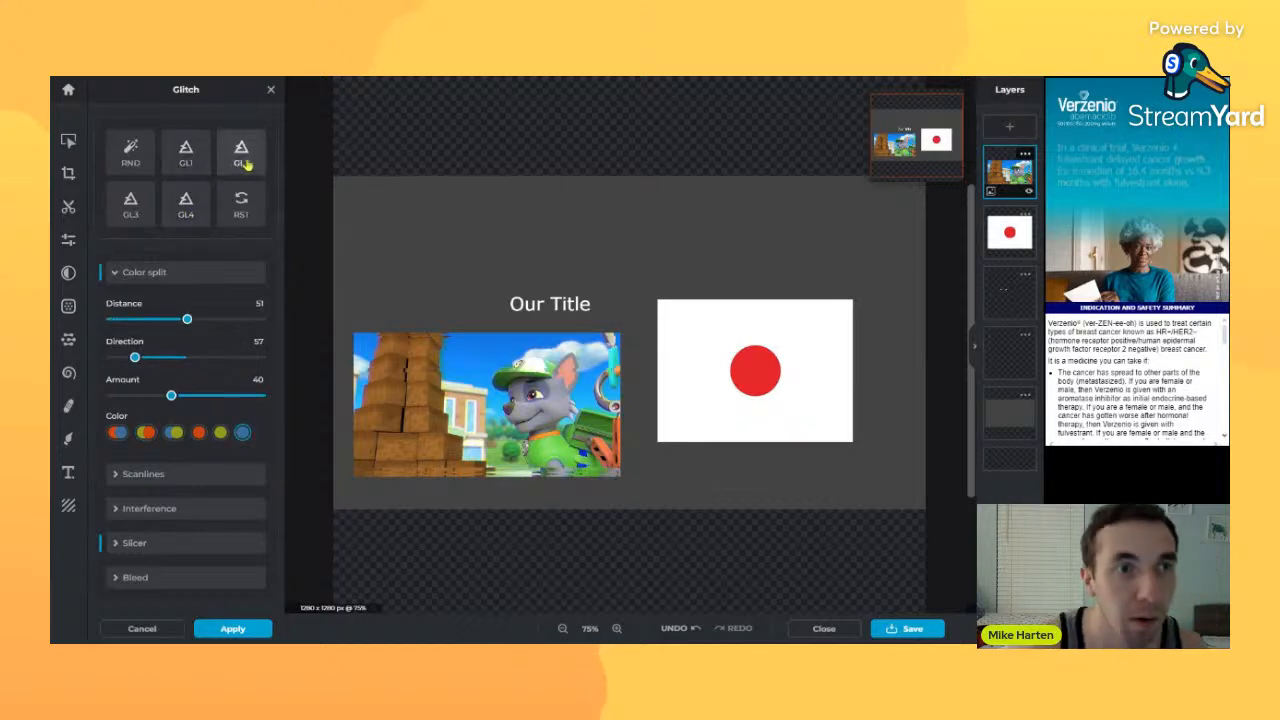
click(143, 154)
click(143, 154)
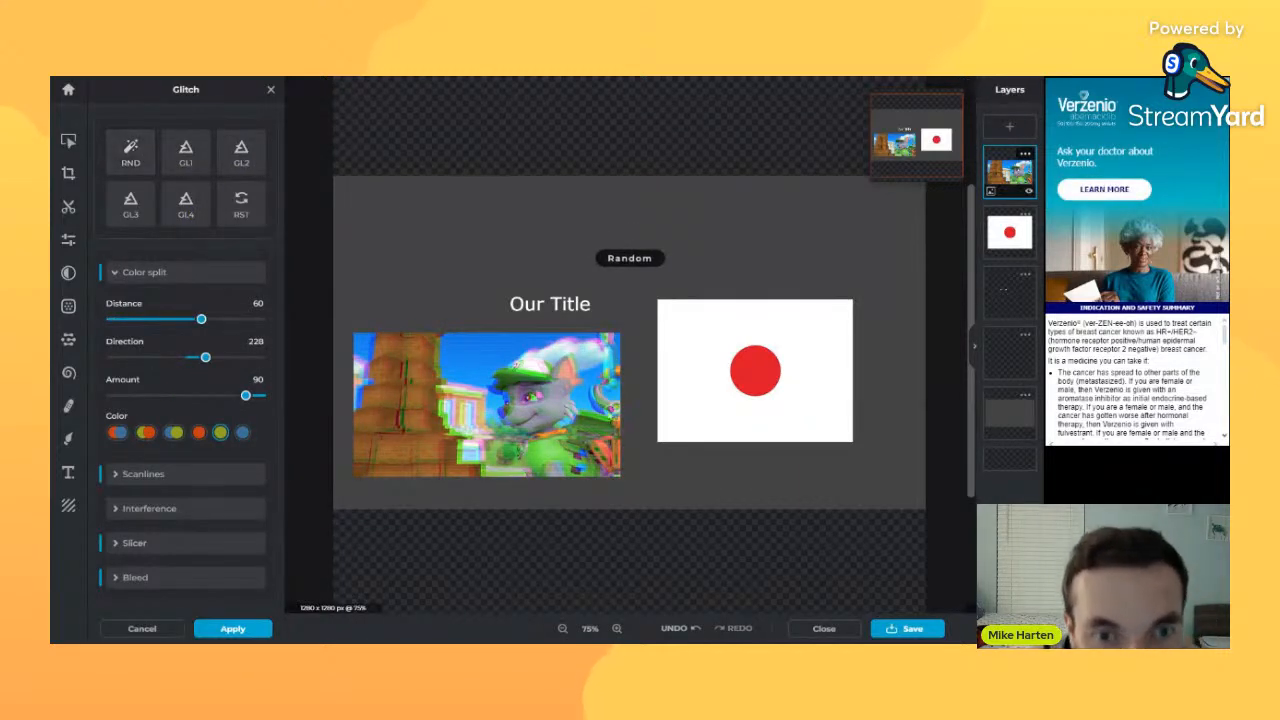
key(ctrl+z)
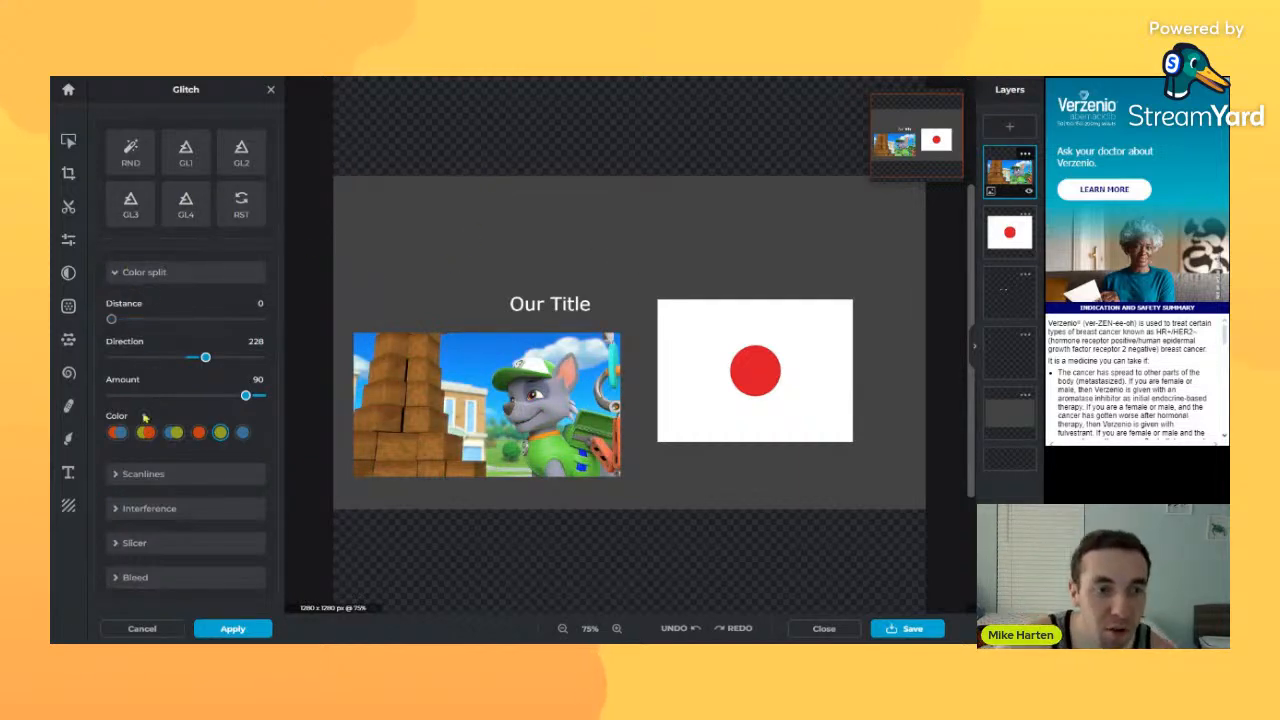
click(142, 629)
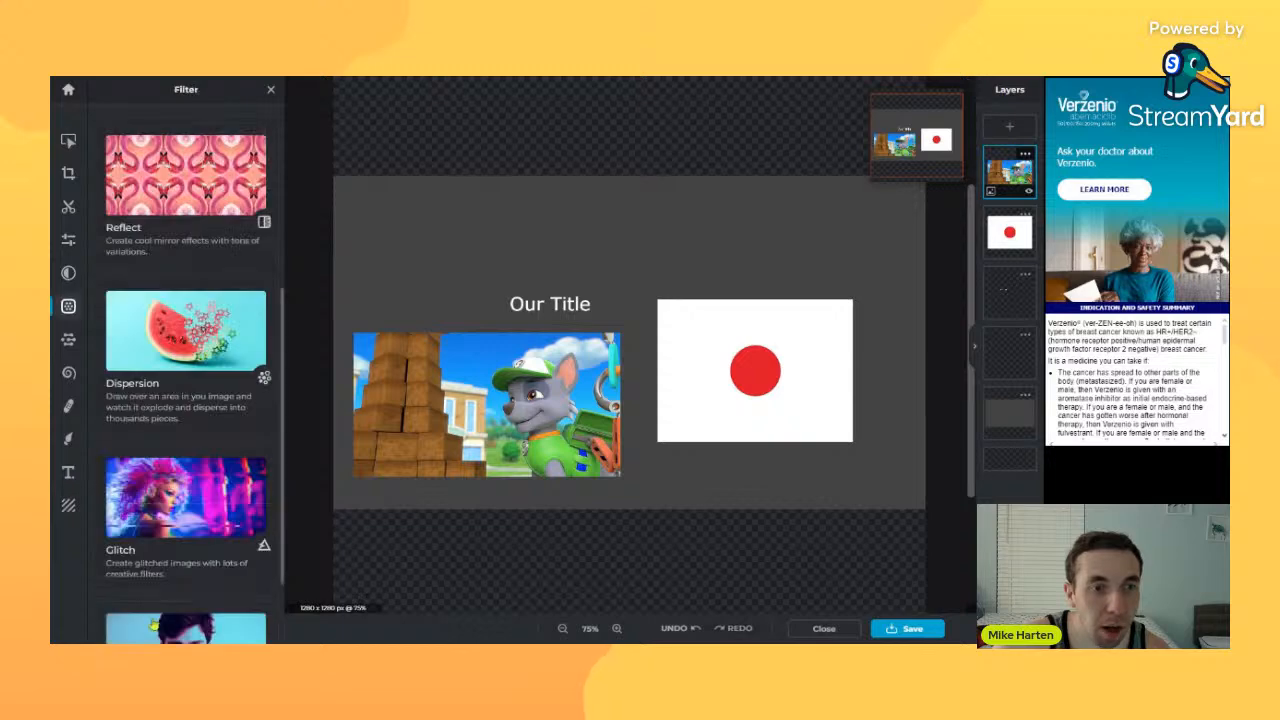
- Open the Focus / Bokeh filter for the cartoon picture and switch it to the radial mode
scroll(200, 495, down, 1)
scroll(198, 490, up, 4)
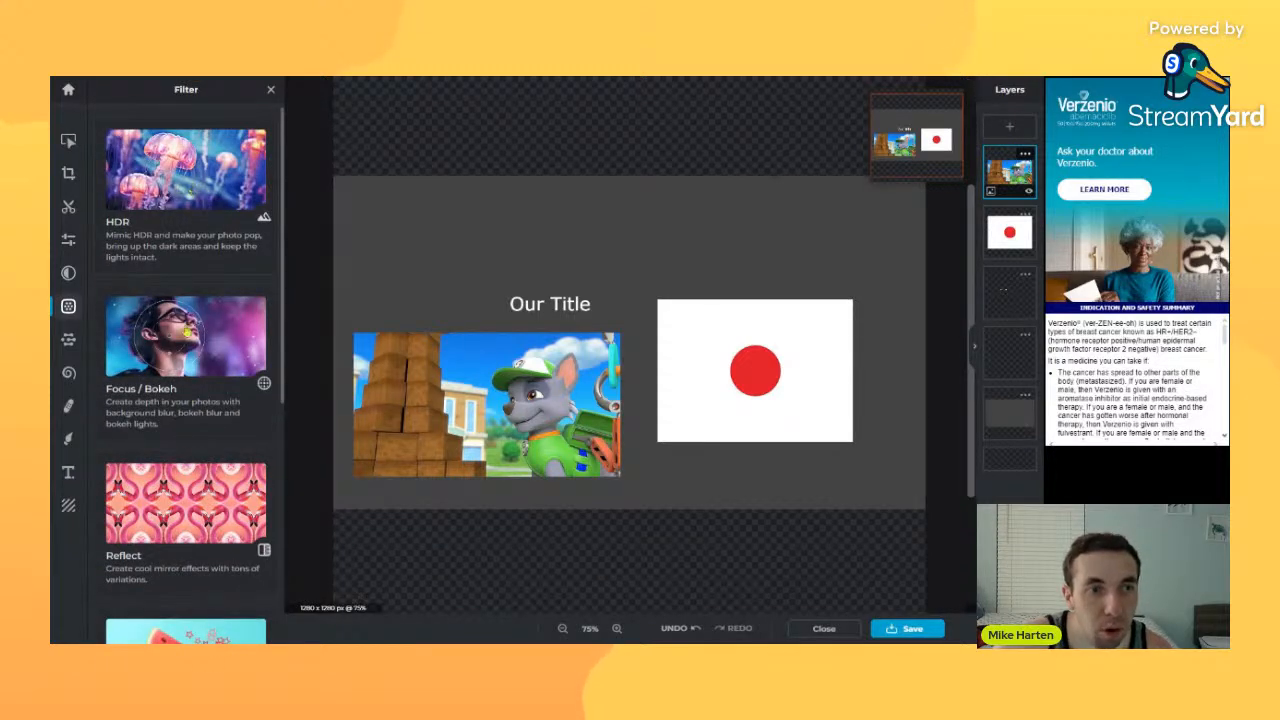
click(185, 329)
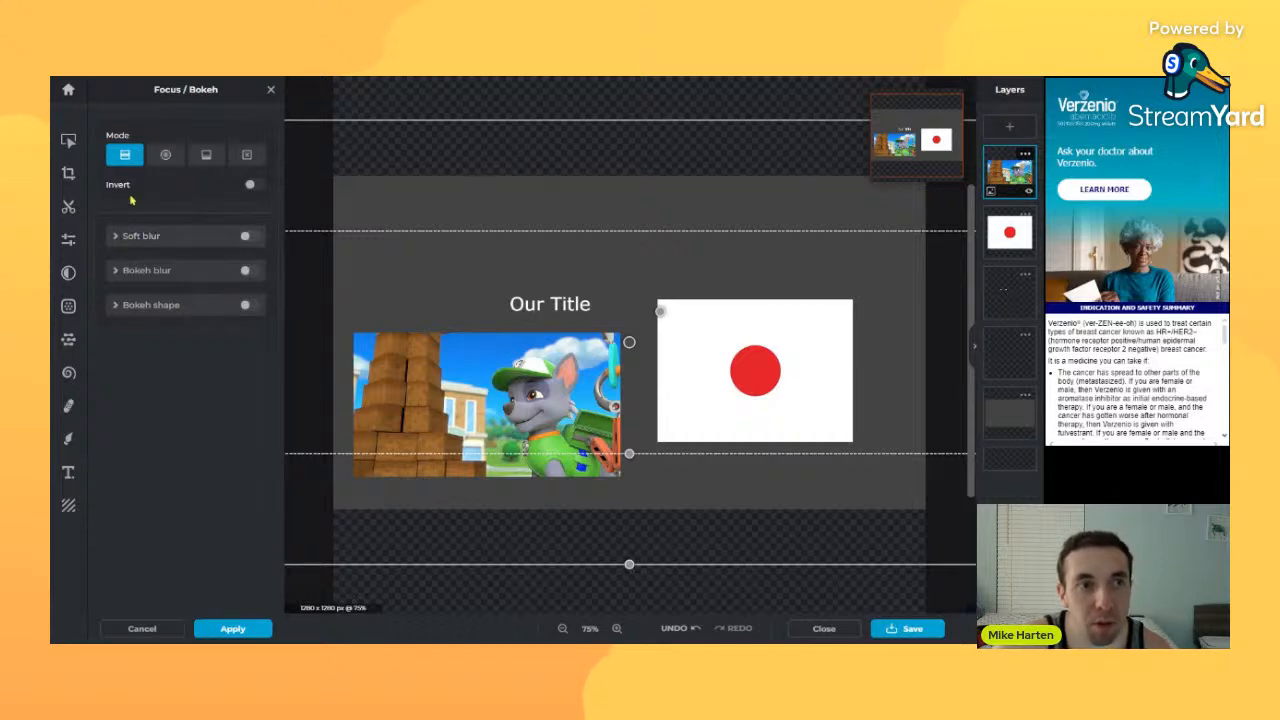
click(166, 156)
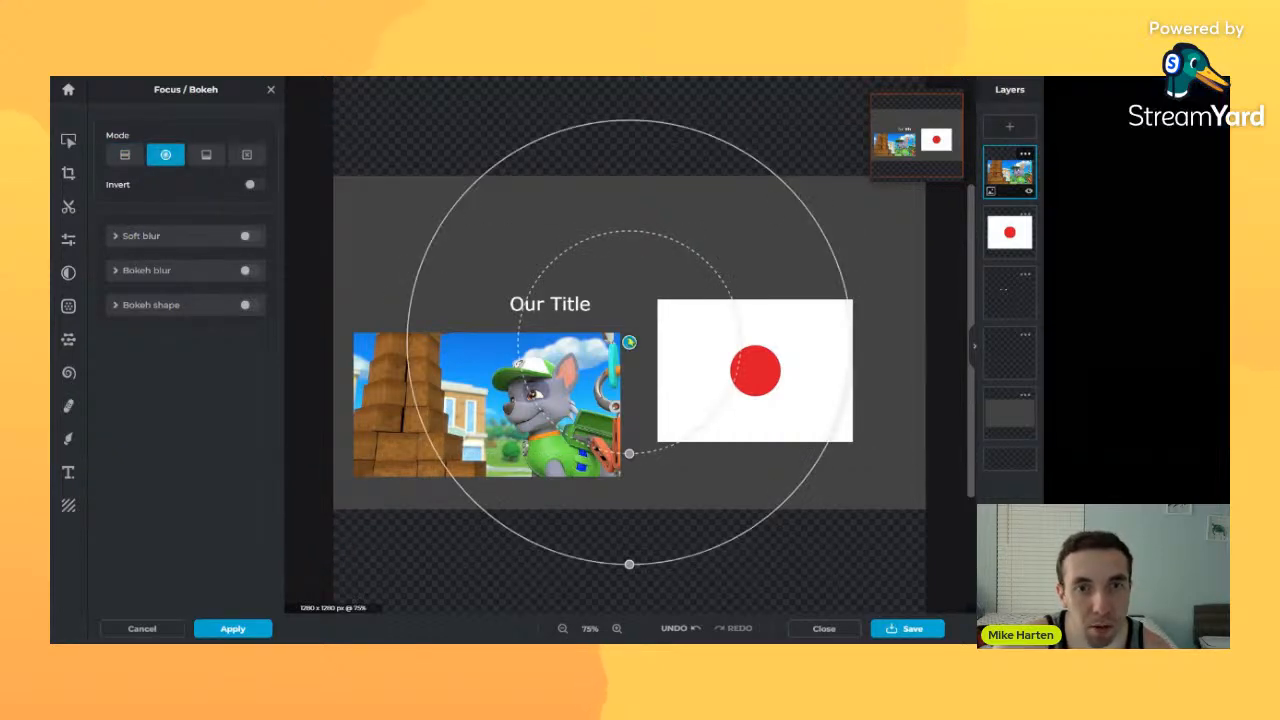
mouse_move(629, 343)
mouse_down()
mouse_move(566, 400)
mouse_move(526, 397)
mouse_up()
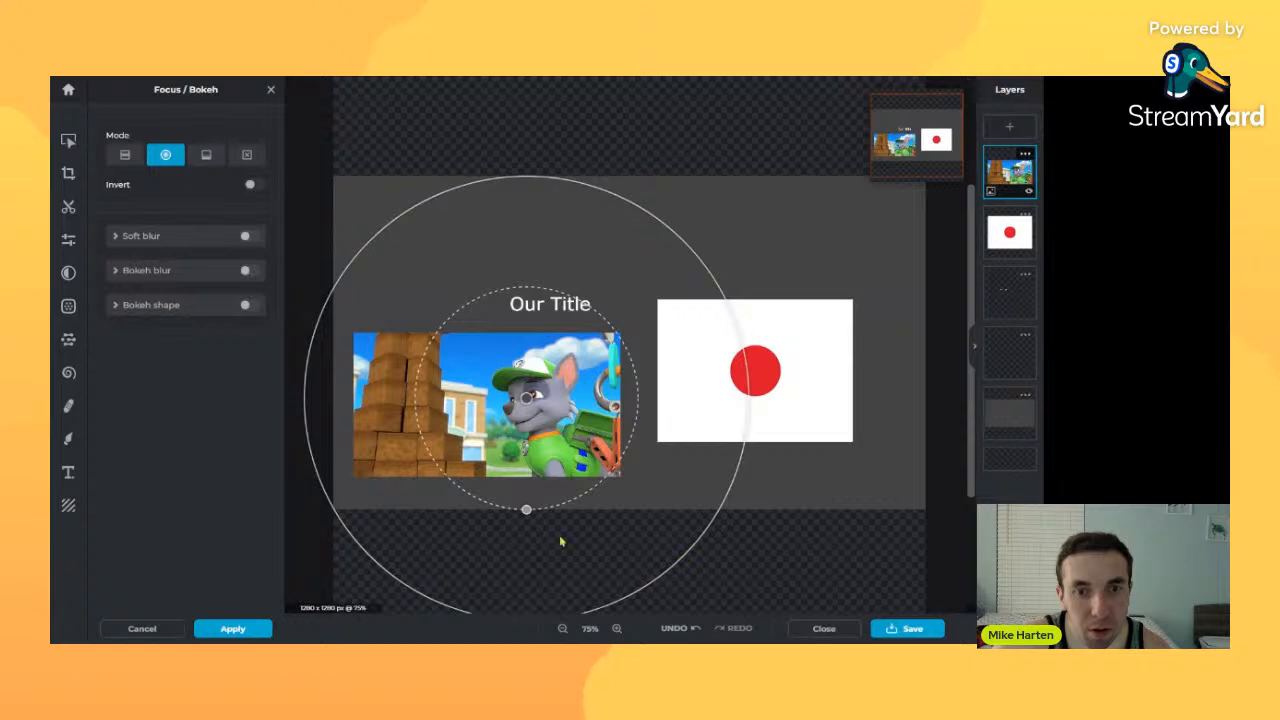
drag(526, 509, 518, 459)
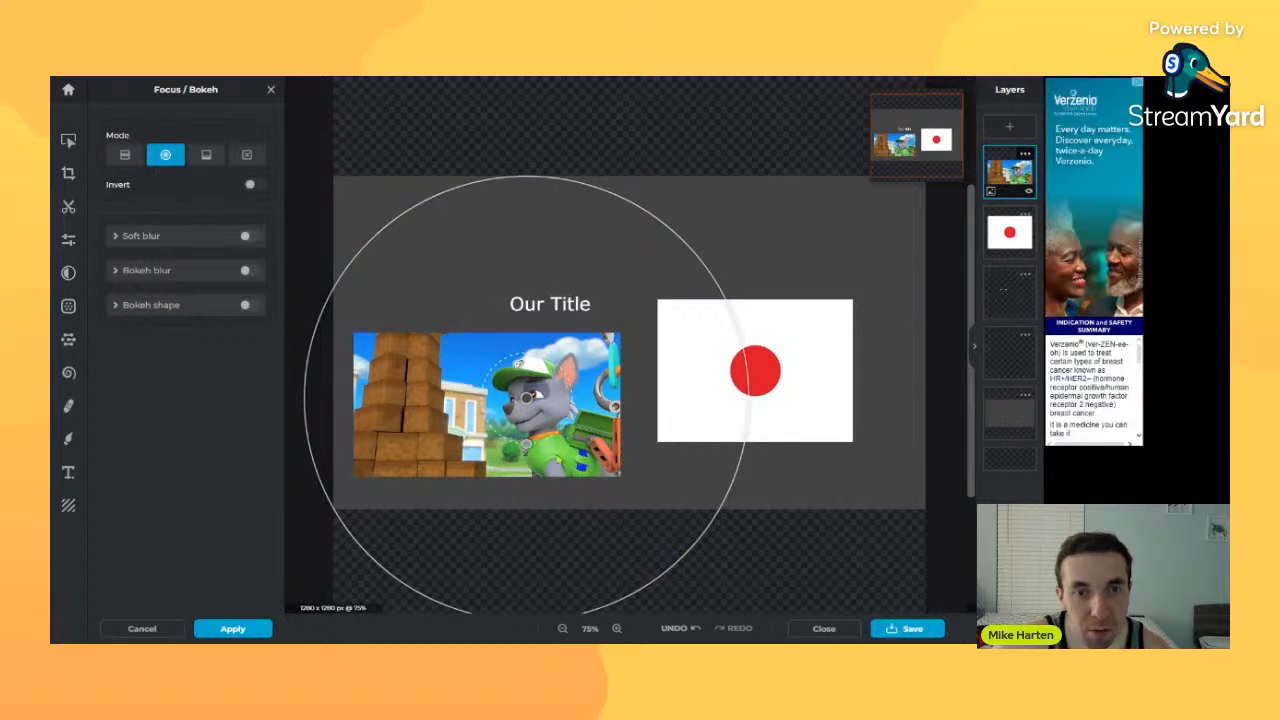
drag(516, 574, 516, 463)
drag(516, 350, 532, 400)
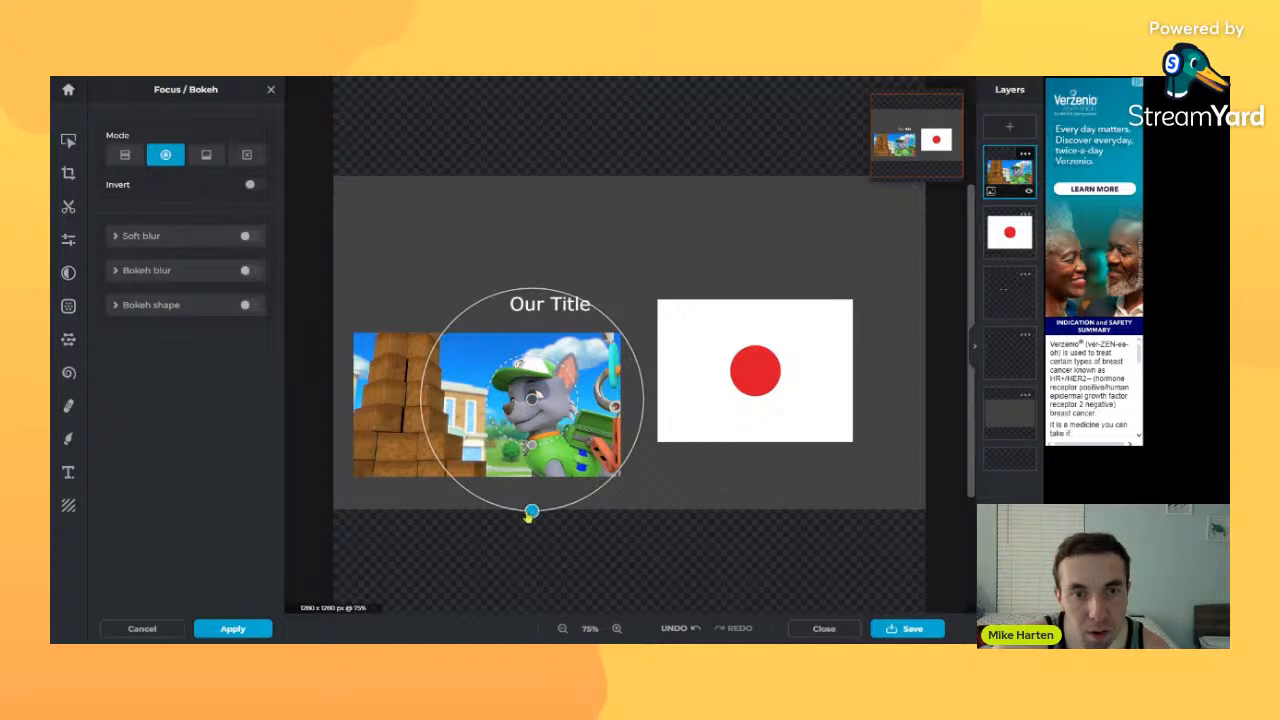
drag(532, 512, 532, 492)
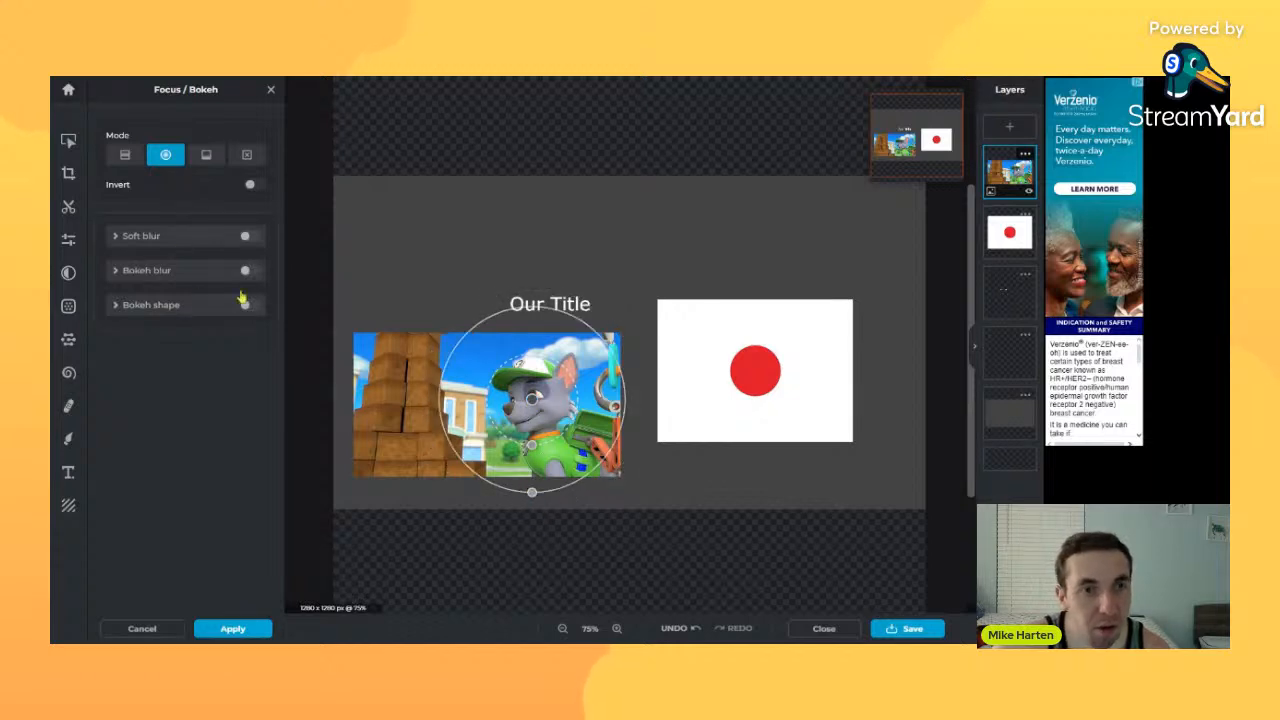
key(Escape)
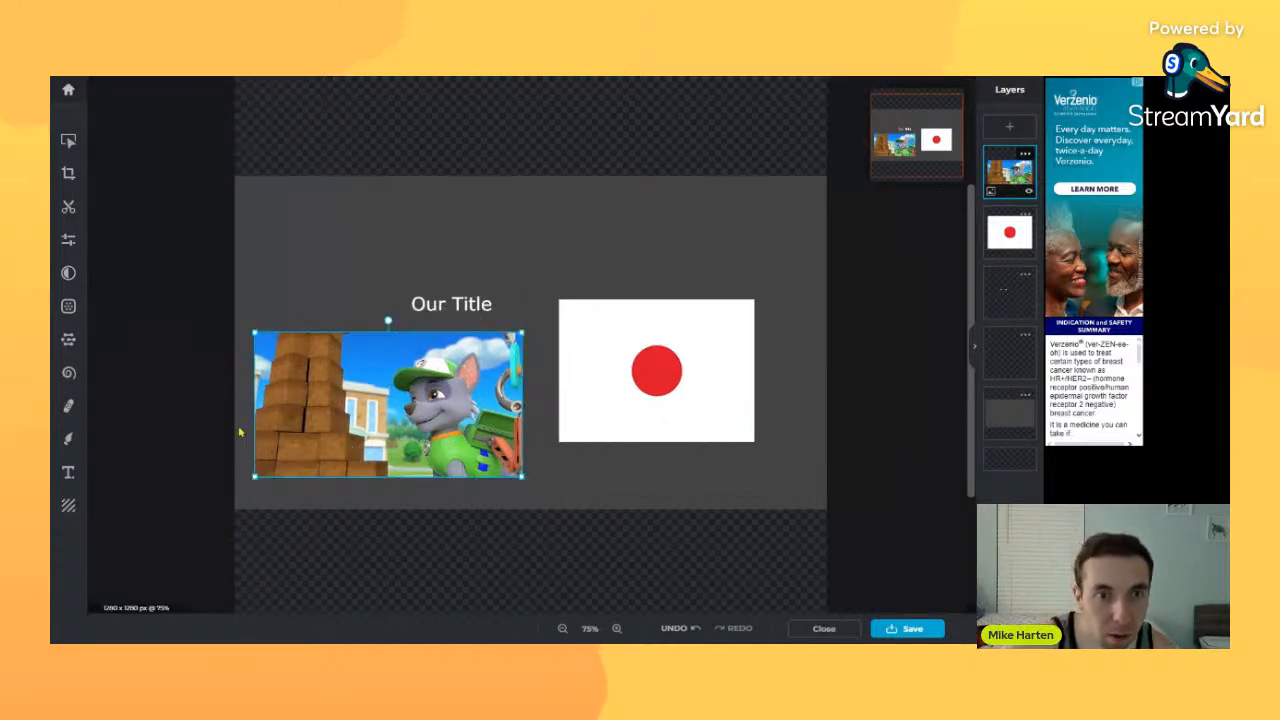
- Reopen Focus / Bokeh, center a small radial focus area on the dog's head, and apply Soft blur with an Amount of 30
click(68, 306)
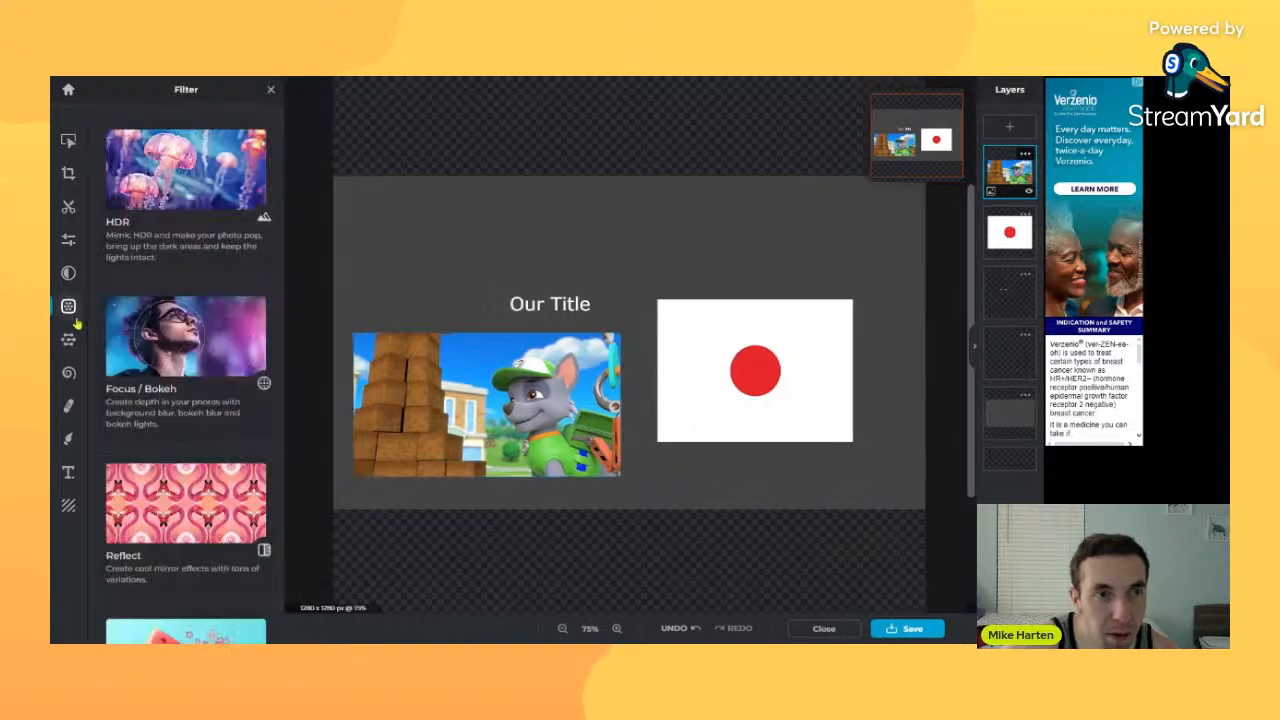
click(253, 371)
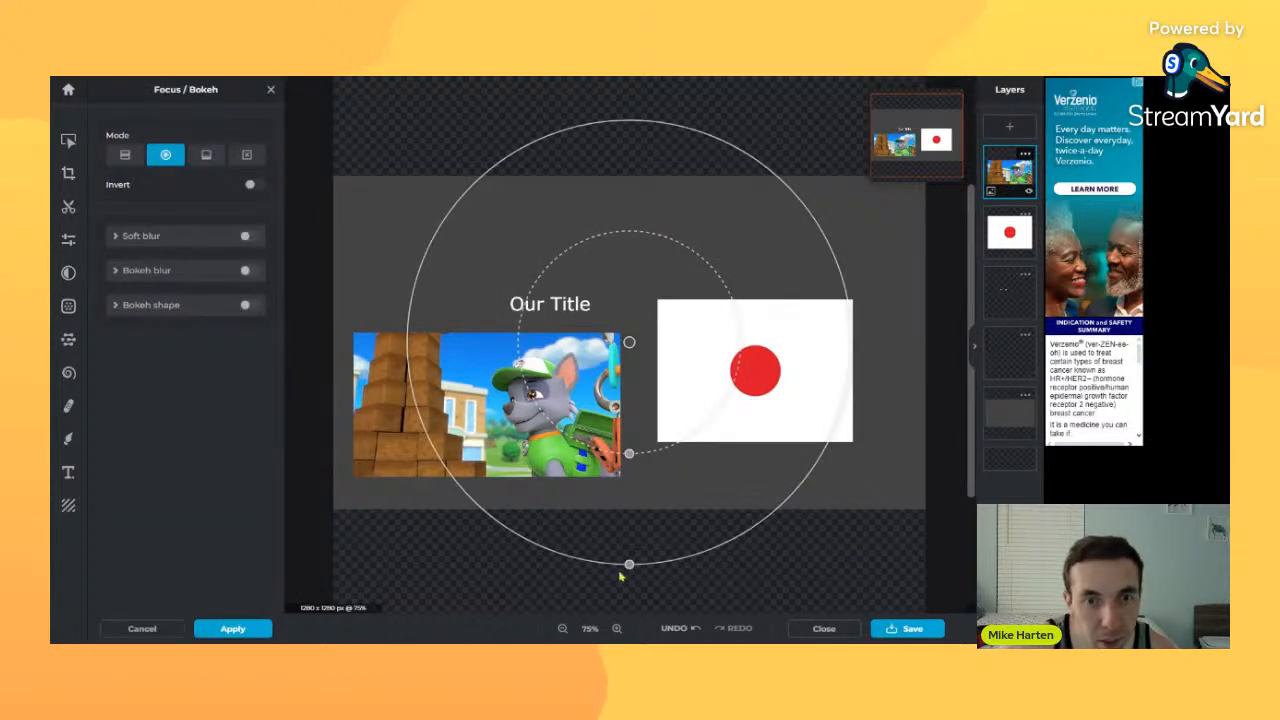
drag(629, 565, 630, 397)
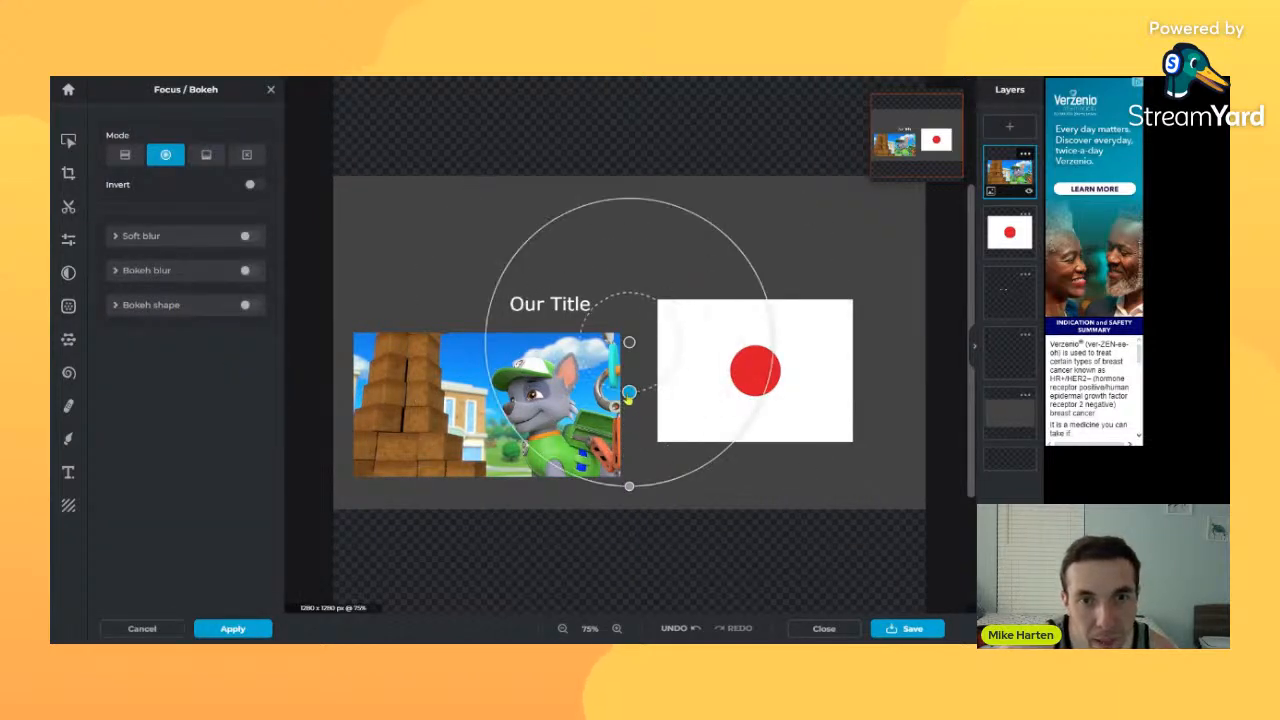
drag(632, 346, 530, 396)
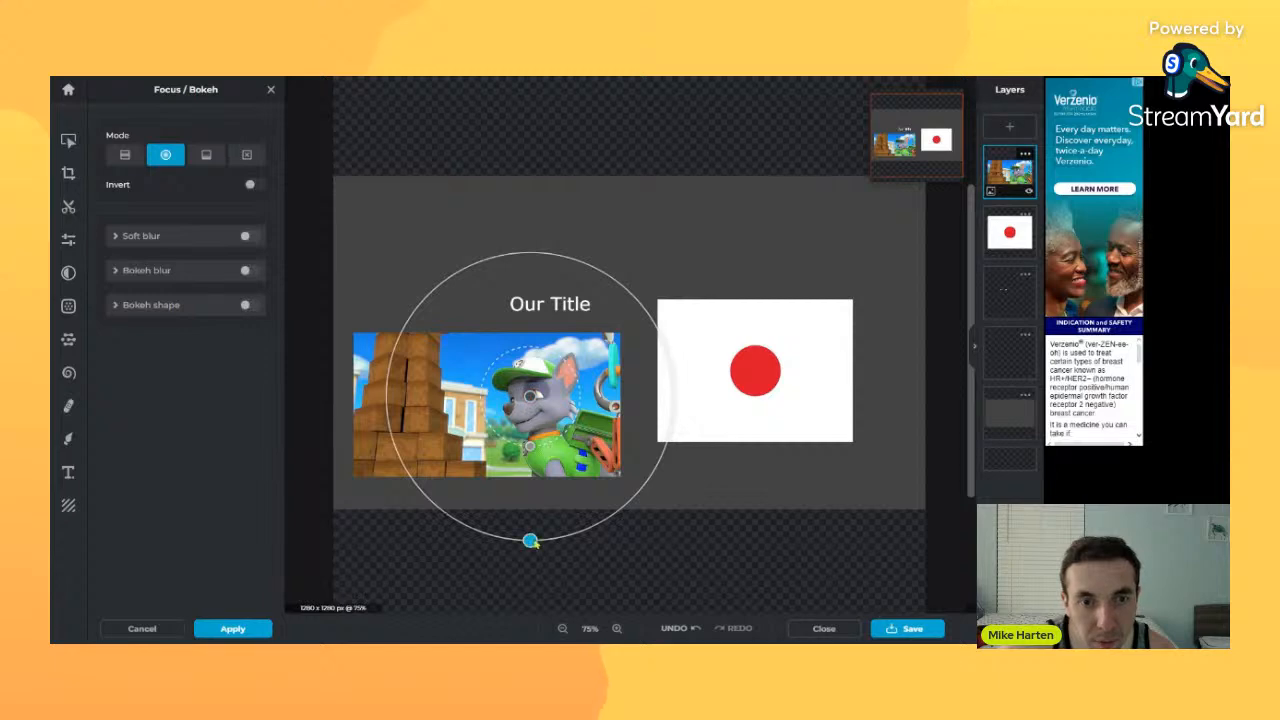
drag(530, 541, 530, 487)
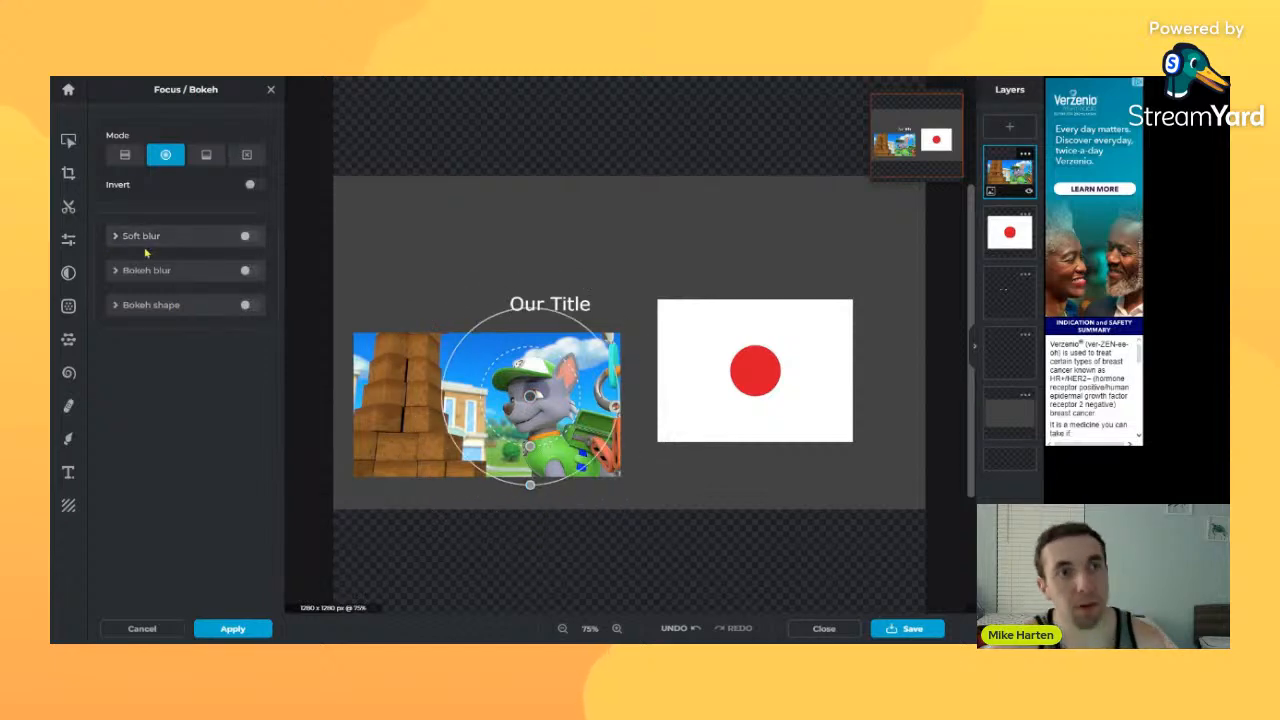
click(247, 239)
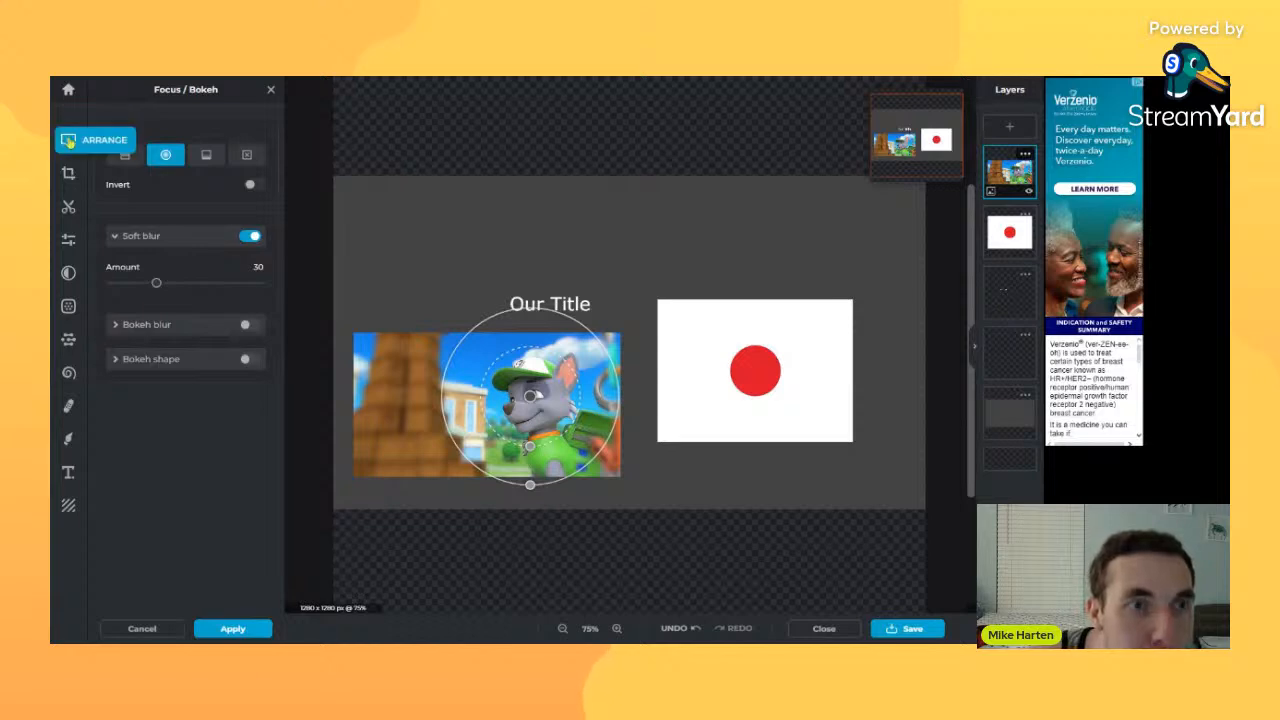
click(68, 141)
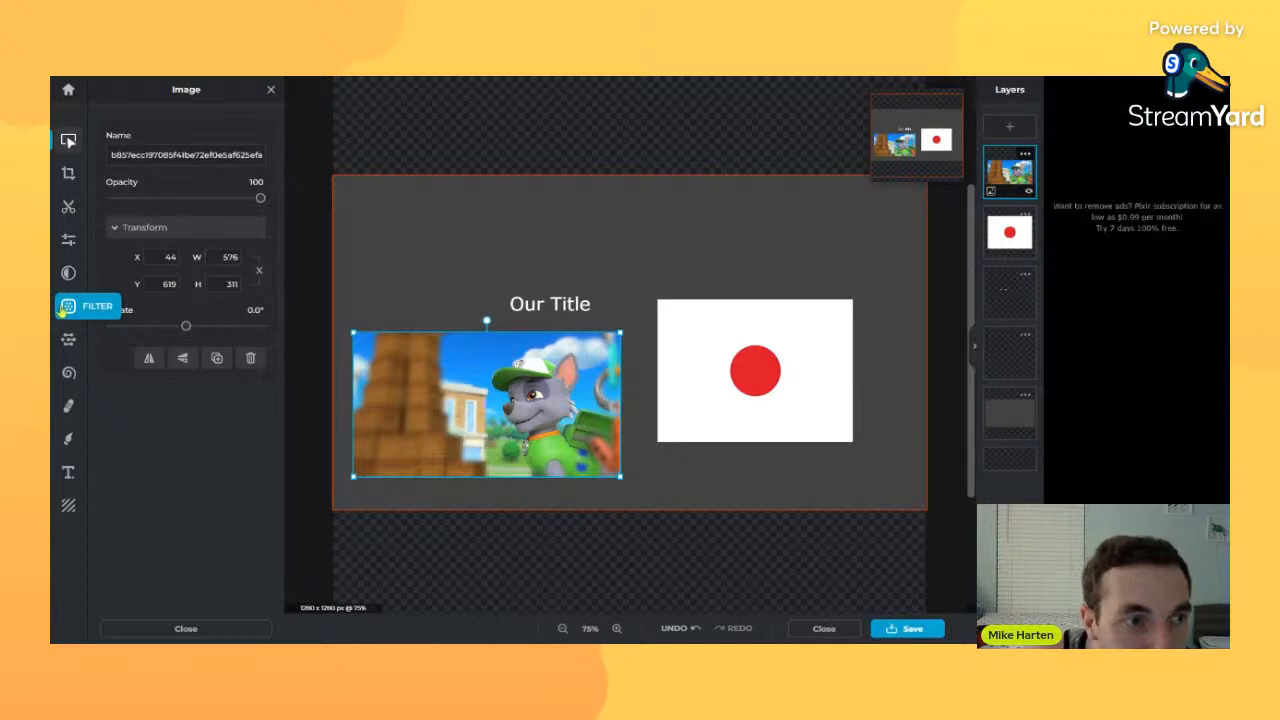
- Try a Liquify push on the dog's face with a 150 px brush and undo it
click(68, 338)
click(68, 372)
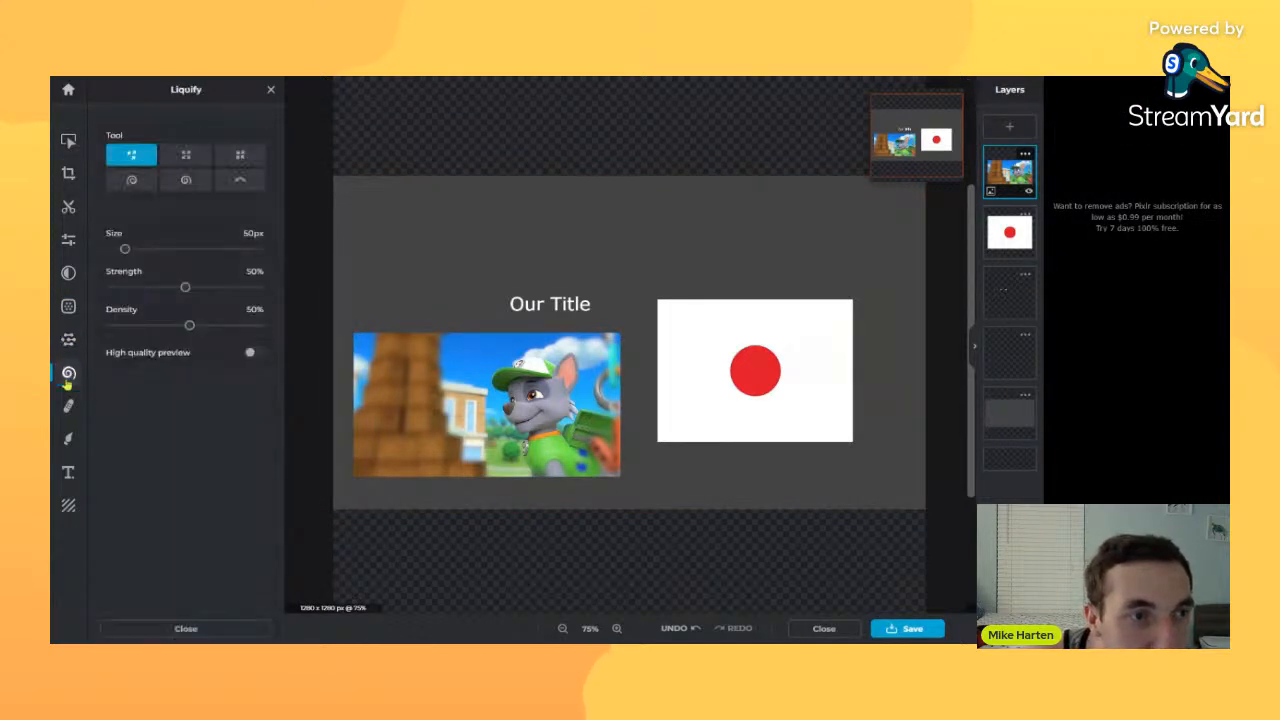
click(69, 345)
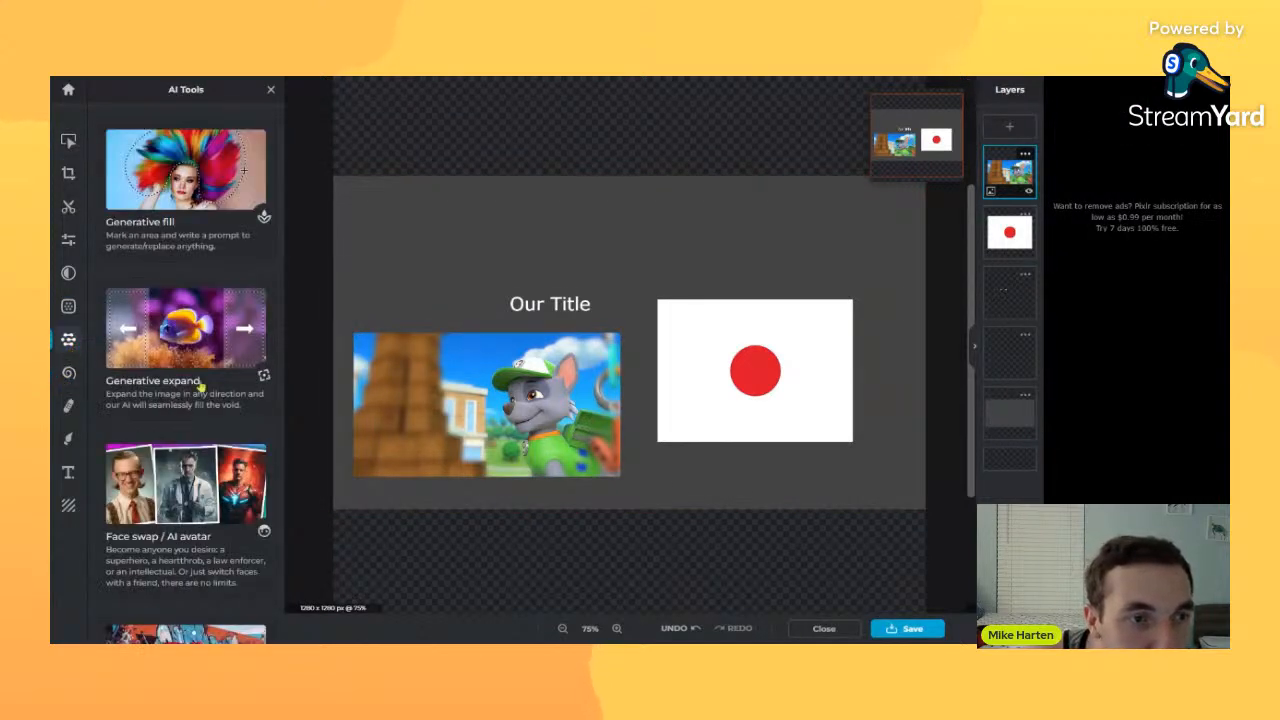
click(72, 372)
drag(125, 248, 155, 248)
mouse_move(541, 407)
mouse_down()
mouse_move(469, 395)
mouse_move(512, 412)
mouse_up()
key(ctrl+z)
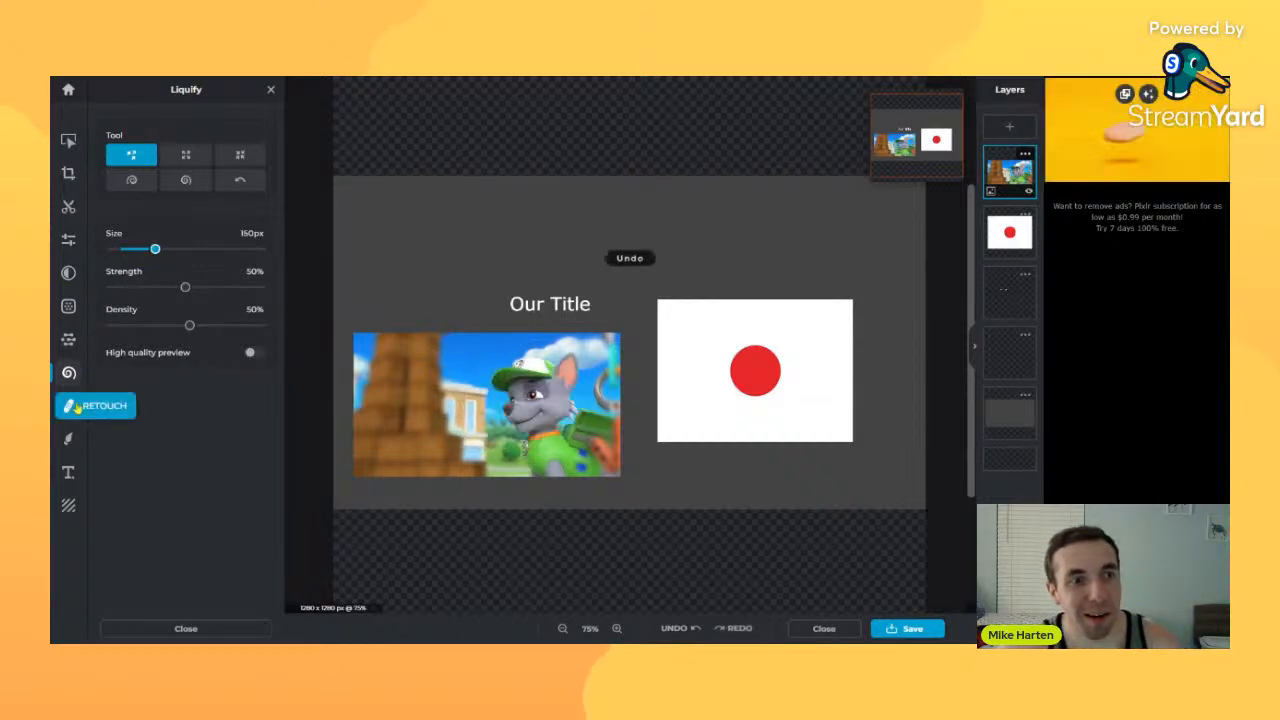
- Activate the Retouch tool, zoom in on the dog, and undo the soft blur
click(68, 405)
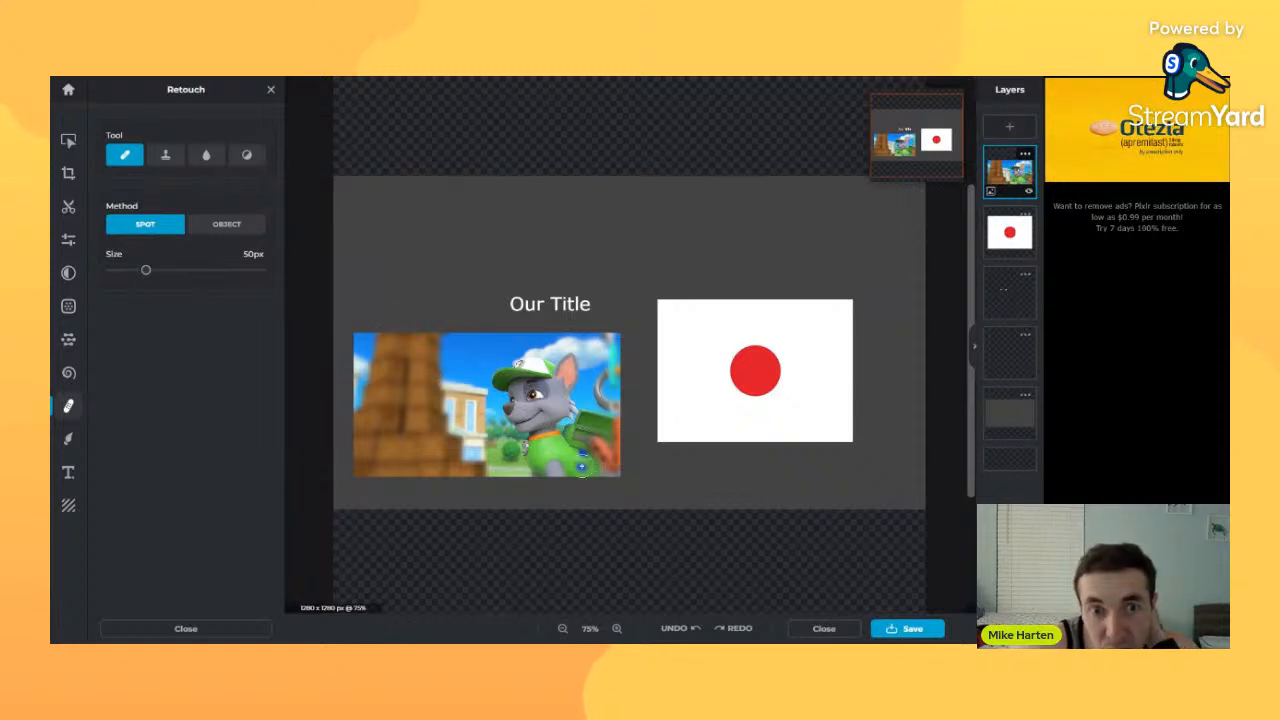
scroll(505, 445, up, 5)
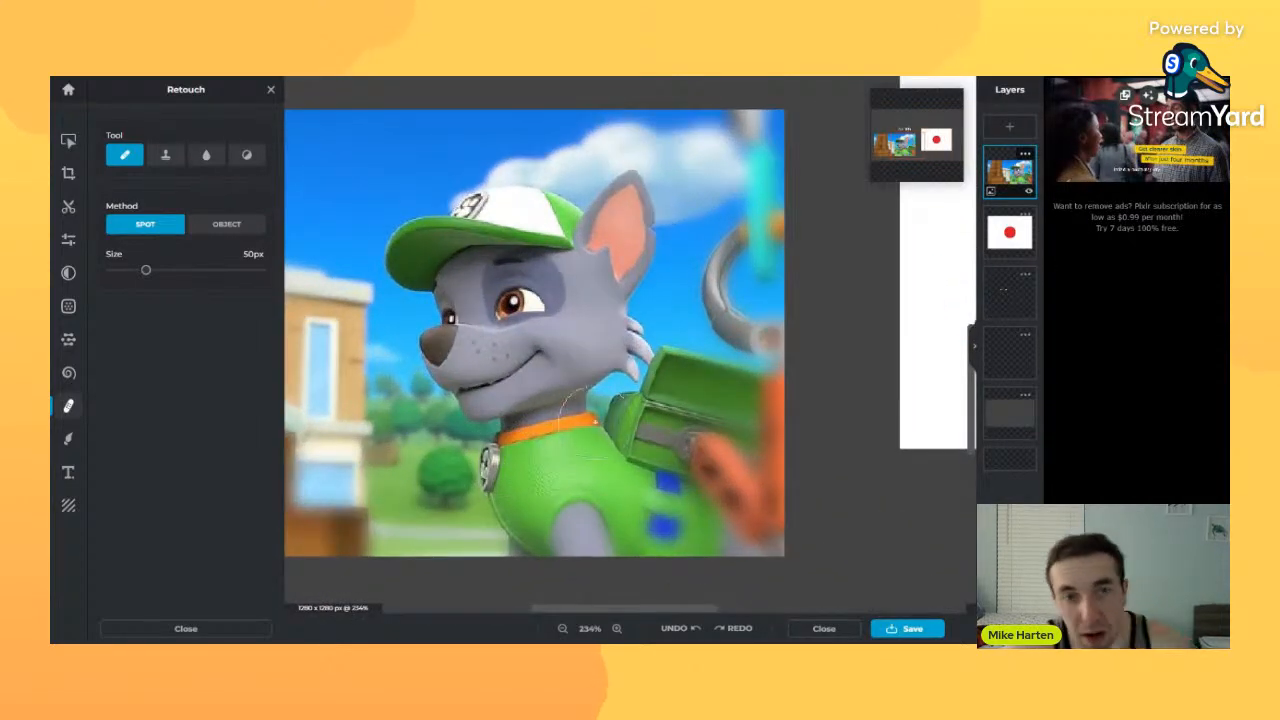
key(ctrl+z)
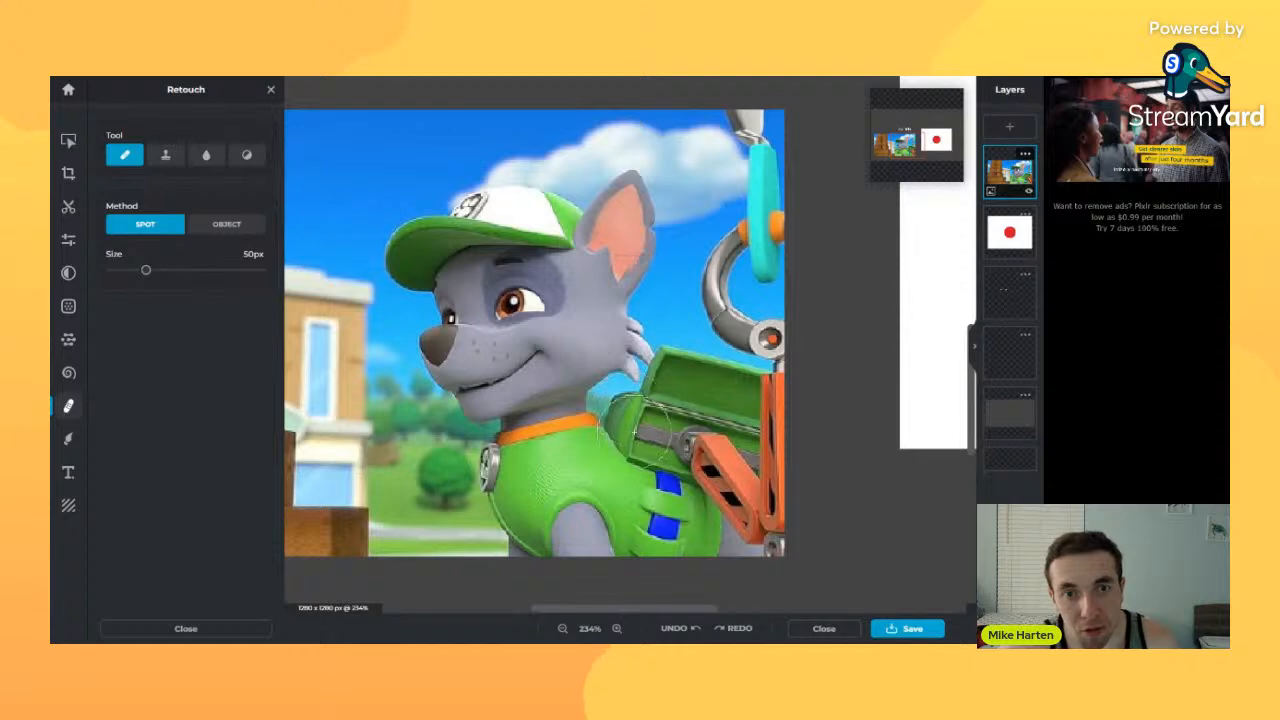
- Try a 50 px spot heal on the orange mechanical arm behind the dog and undo it
click(712, 453)
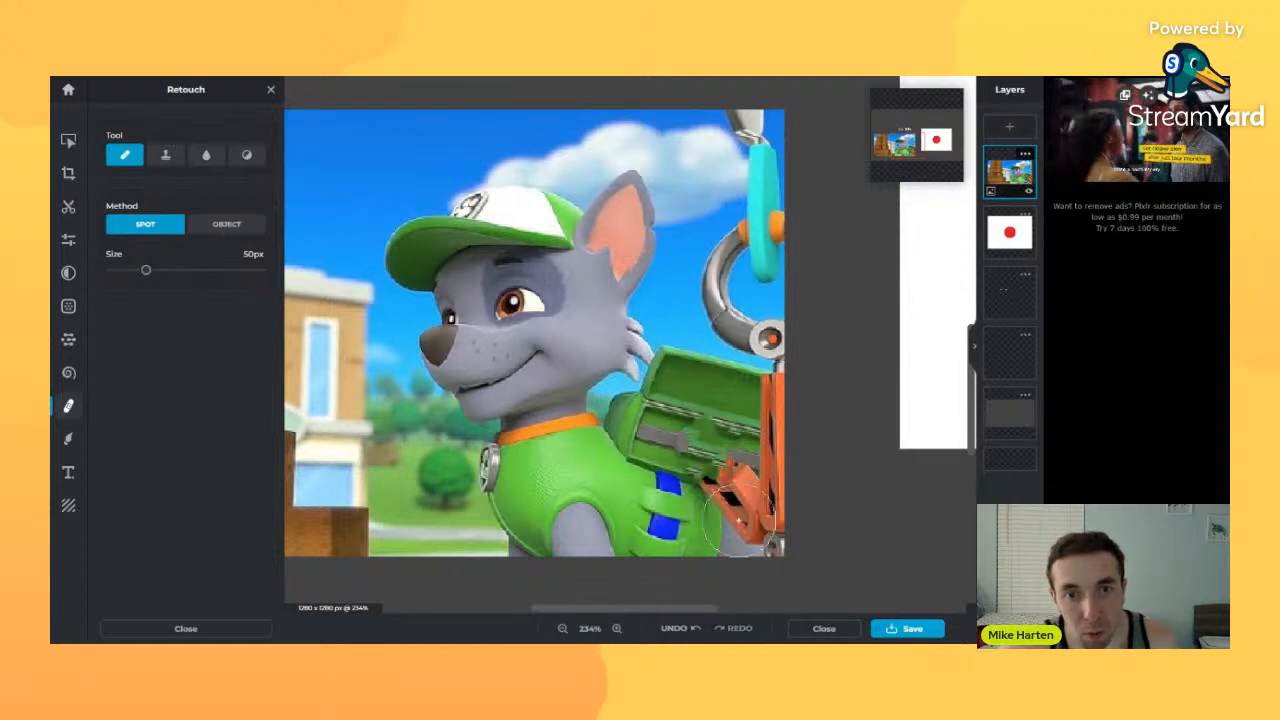
key(ctrl+z)
scroll(455, 410, down, 5)
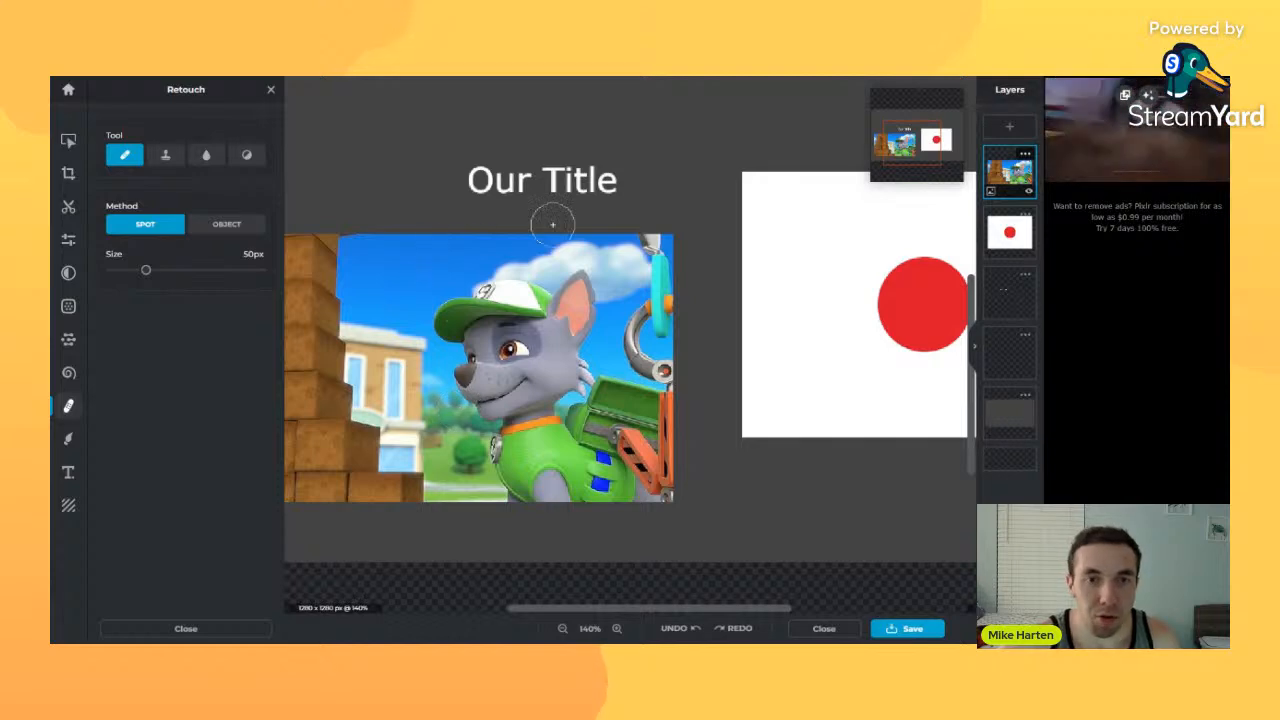
- Remove the logo from the dog's cap with repeated spot heals, using a 10 px brush
scroll(552, 224, up, 6)
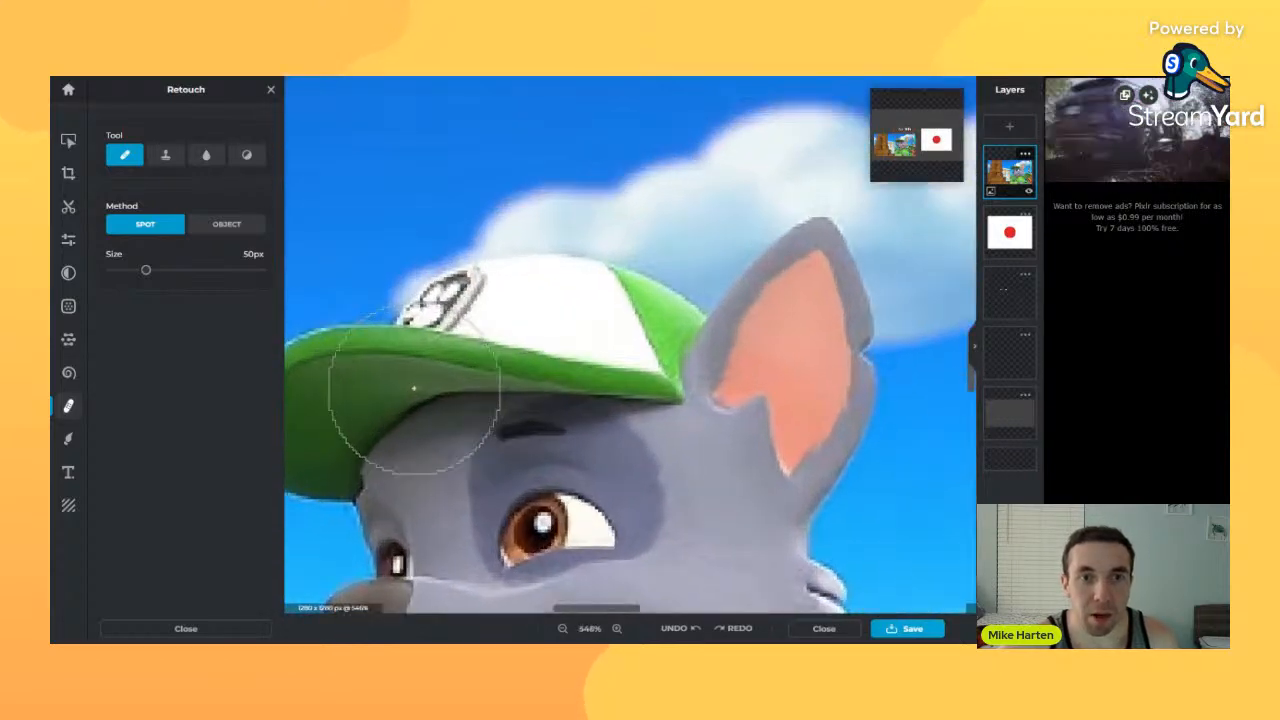
scroll(620, 295, up, 2)
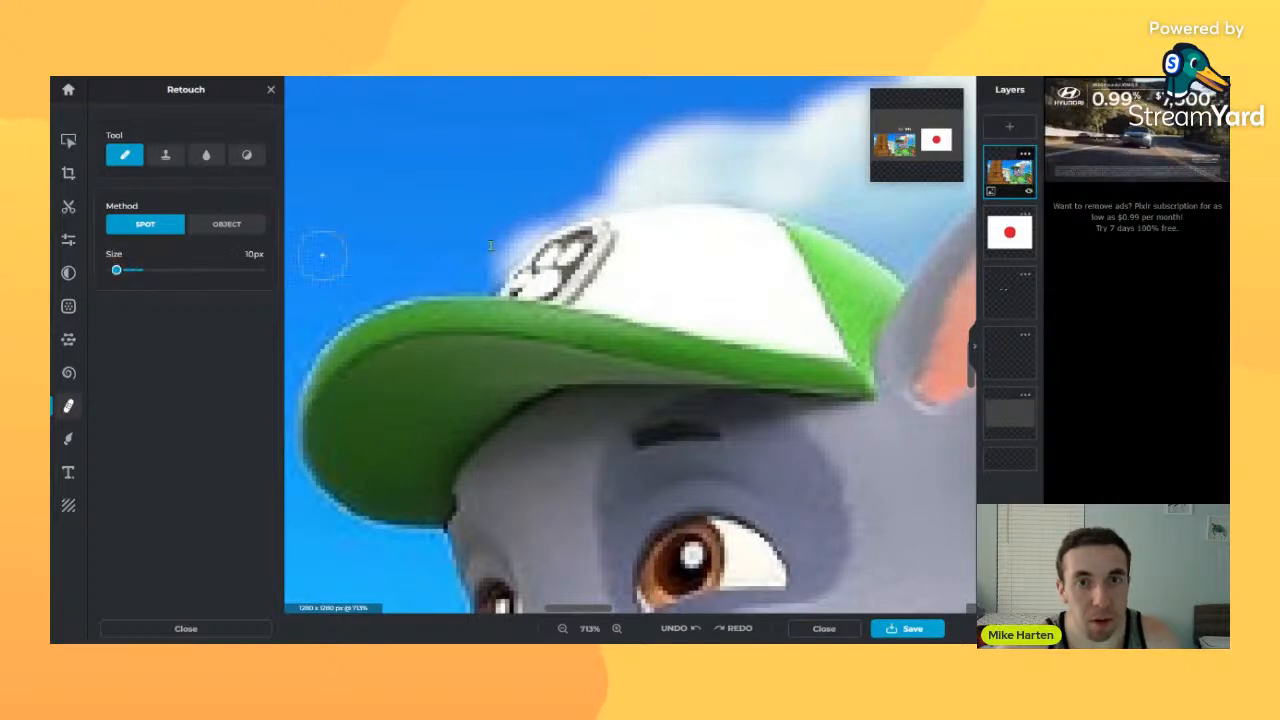
click(612, 242)
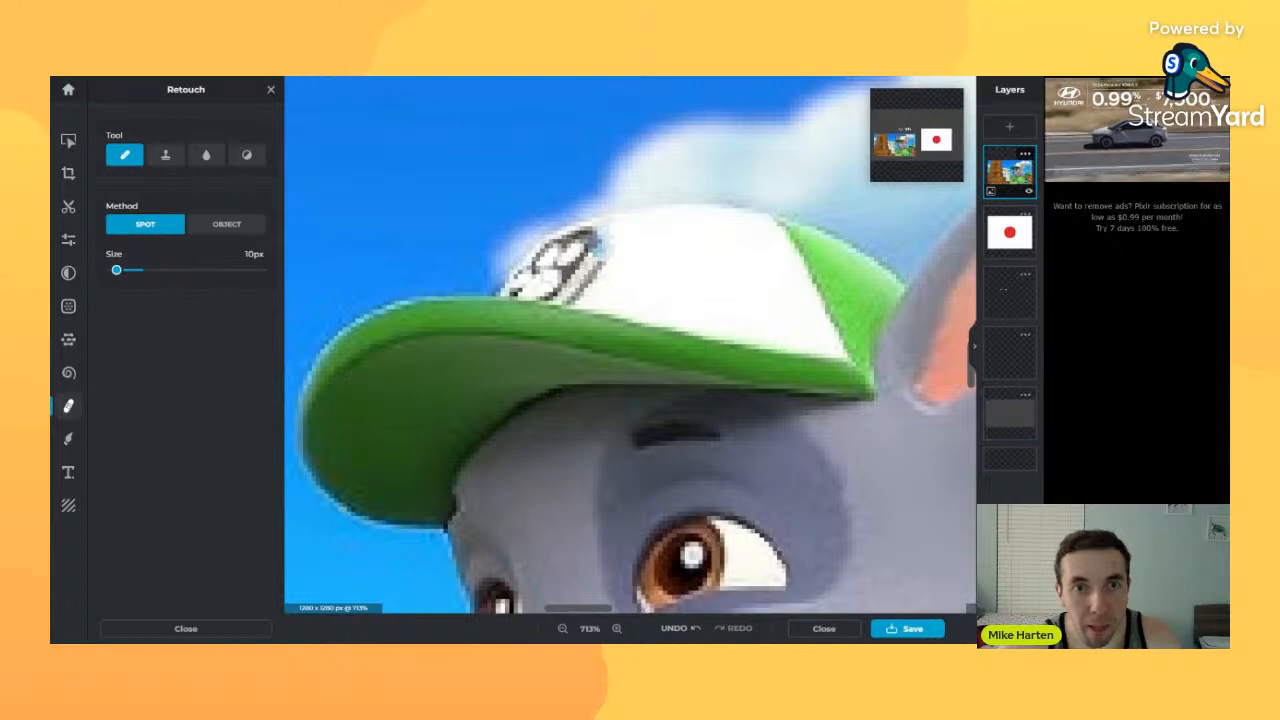
click(590, 257)
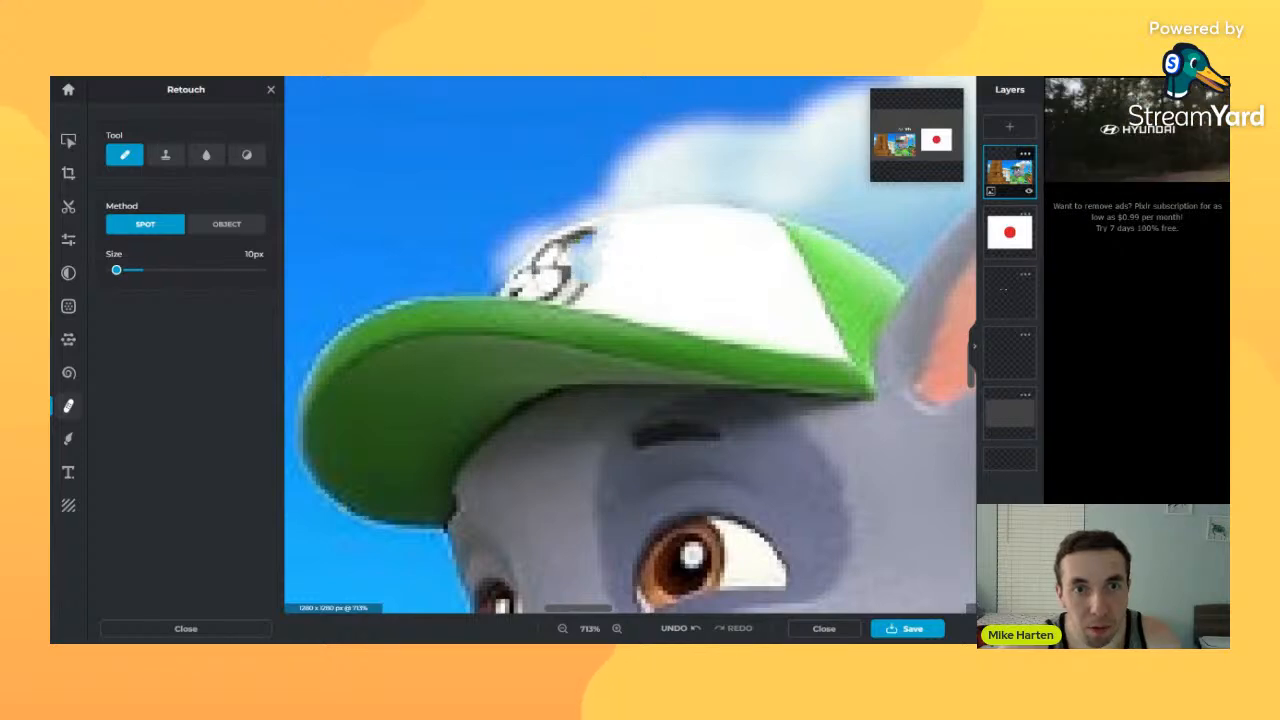
click(567, 261)
click(543, 265)
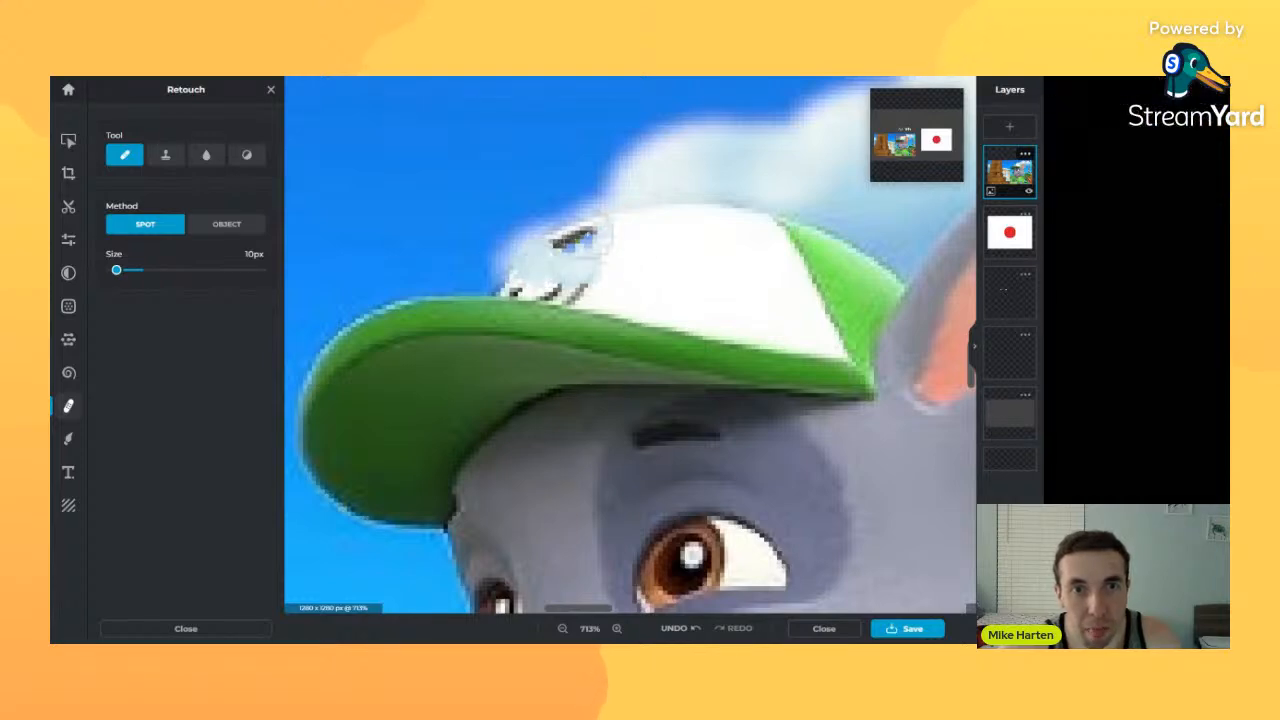
click(592, 237)
click(561, 245)
click(522, 268)
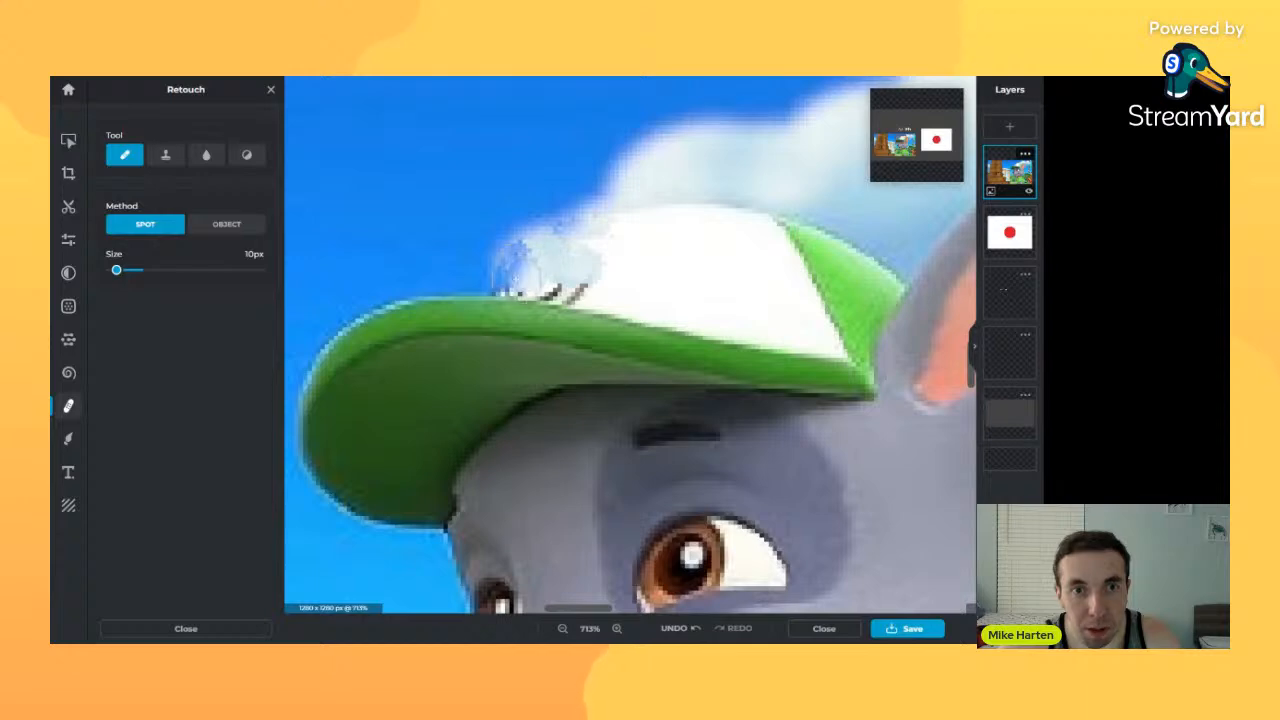
click(517, 280)
click(542, 289)
click(575, 283)
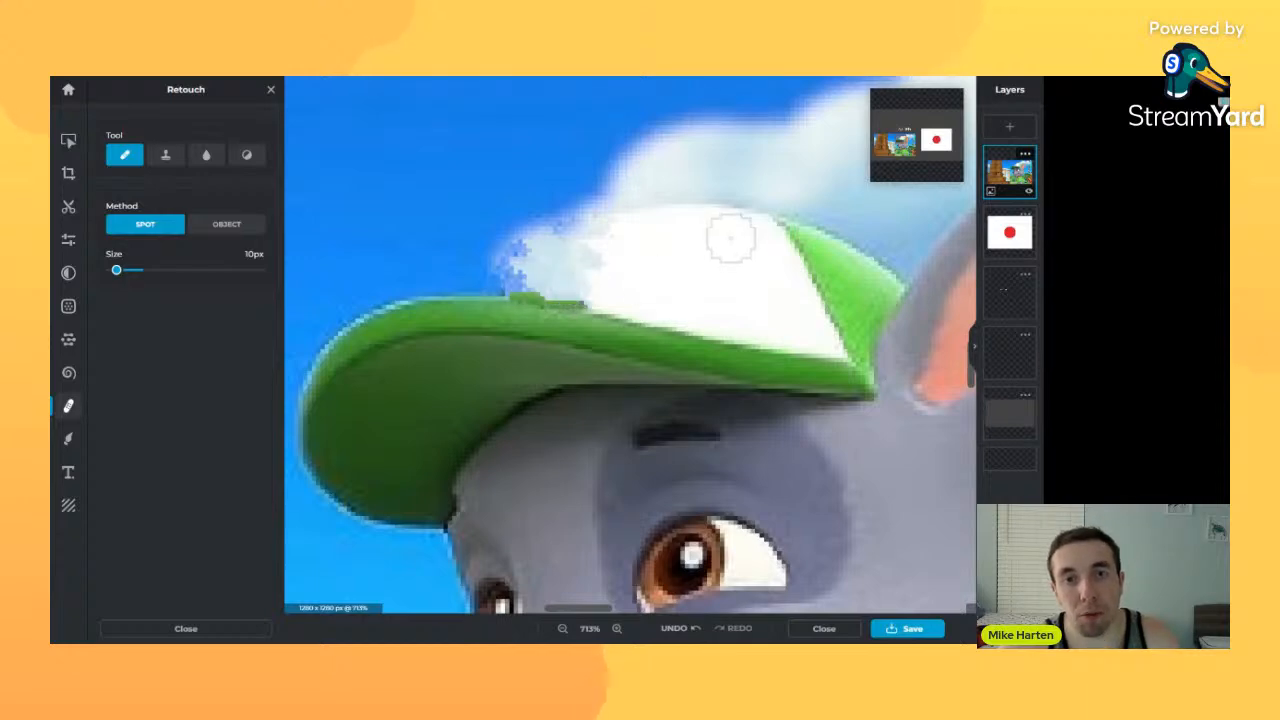
- Undo the spot heals on the cap's logo
key(ctrl+z)
key(ctrl+z)
key(ctrl+z)
key(ctrl+z)
key(ctrl+z)
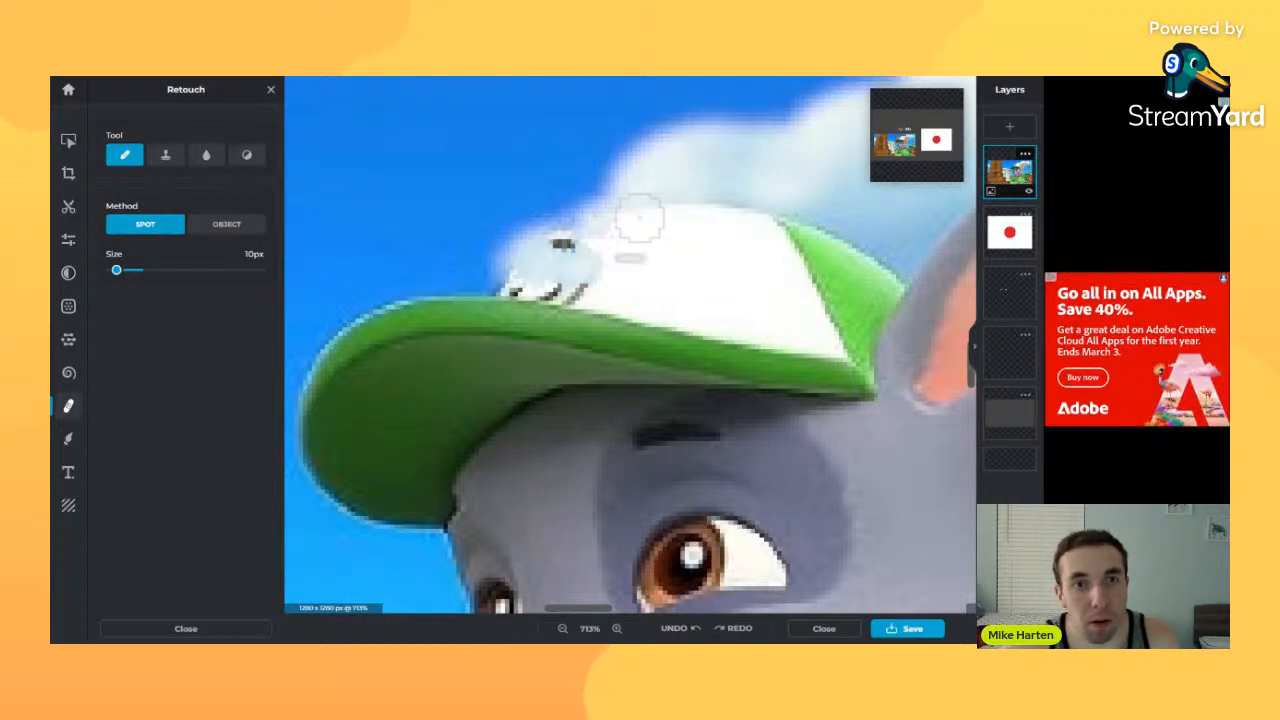
key(ctrl+z)
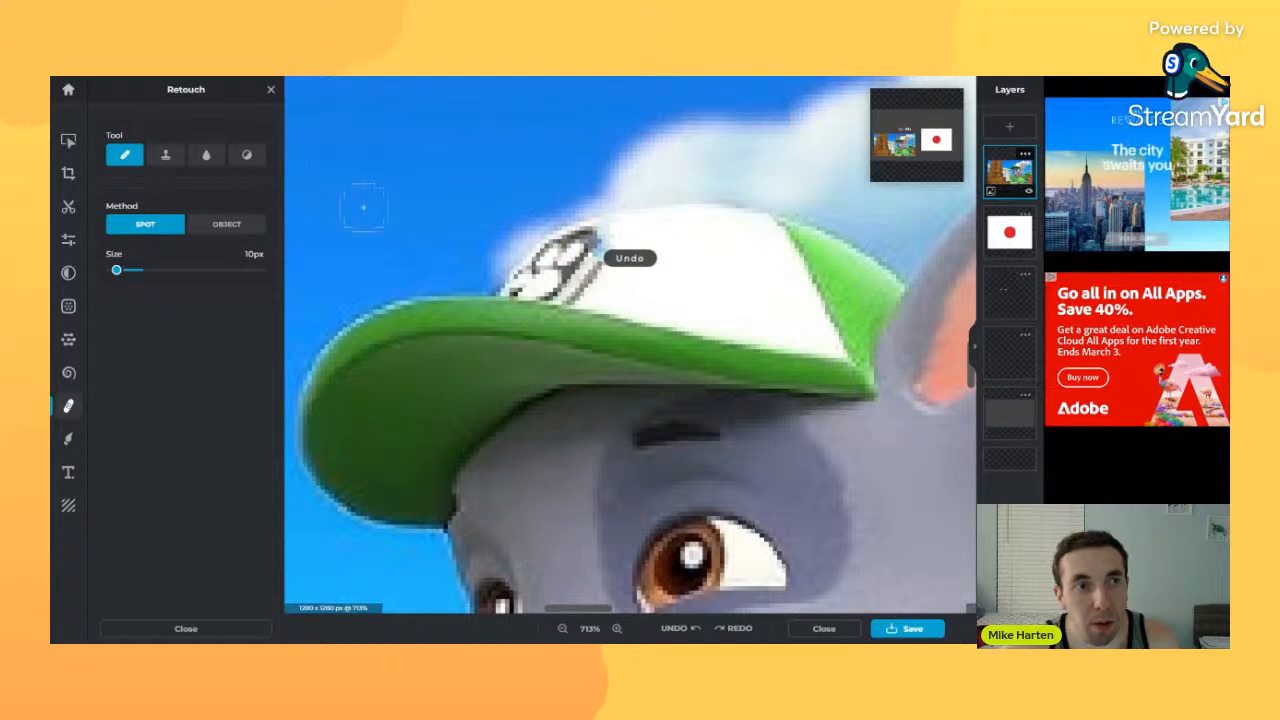
- Try removing the cap's logo with the Object heal method at Balanced resolve and undo it
click(212, 224)
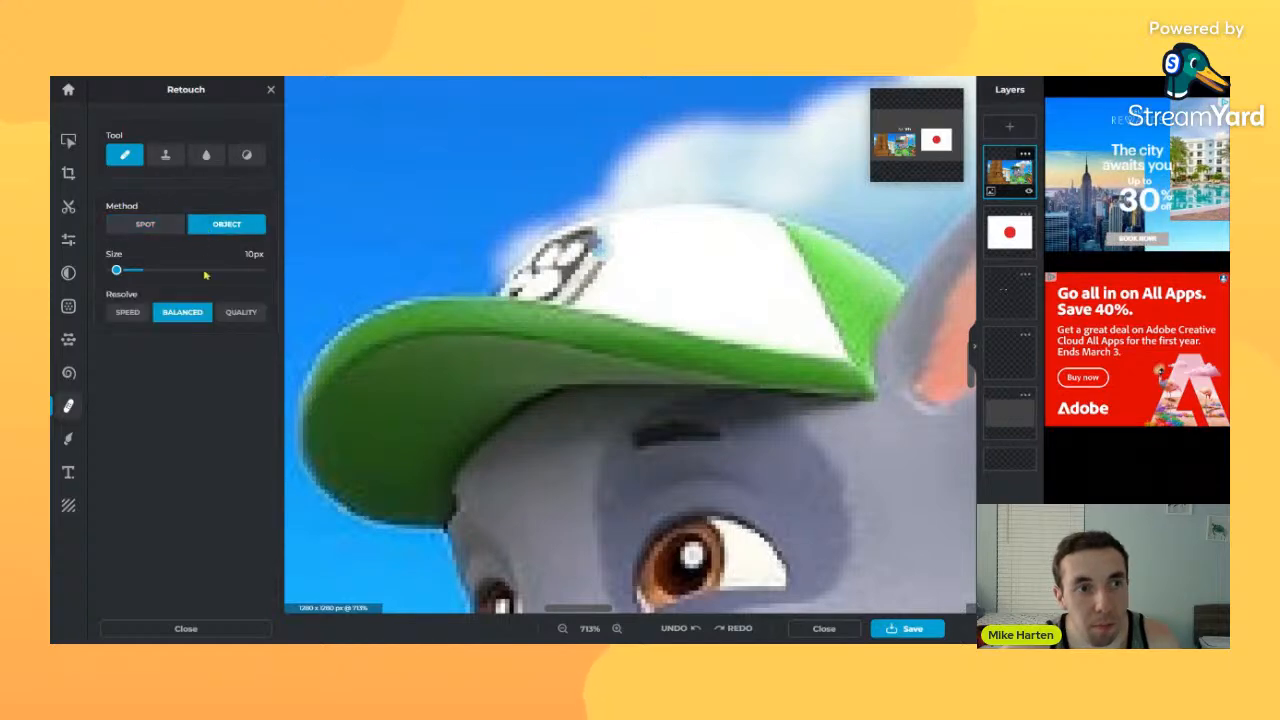
mouse_move(595, 245)
mouse_down()
mouse_move(550, 272)
mouse_move(525, 232)
mouse_move(495, 290)
mouse_up()
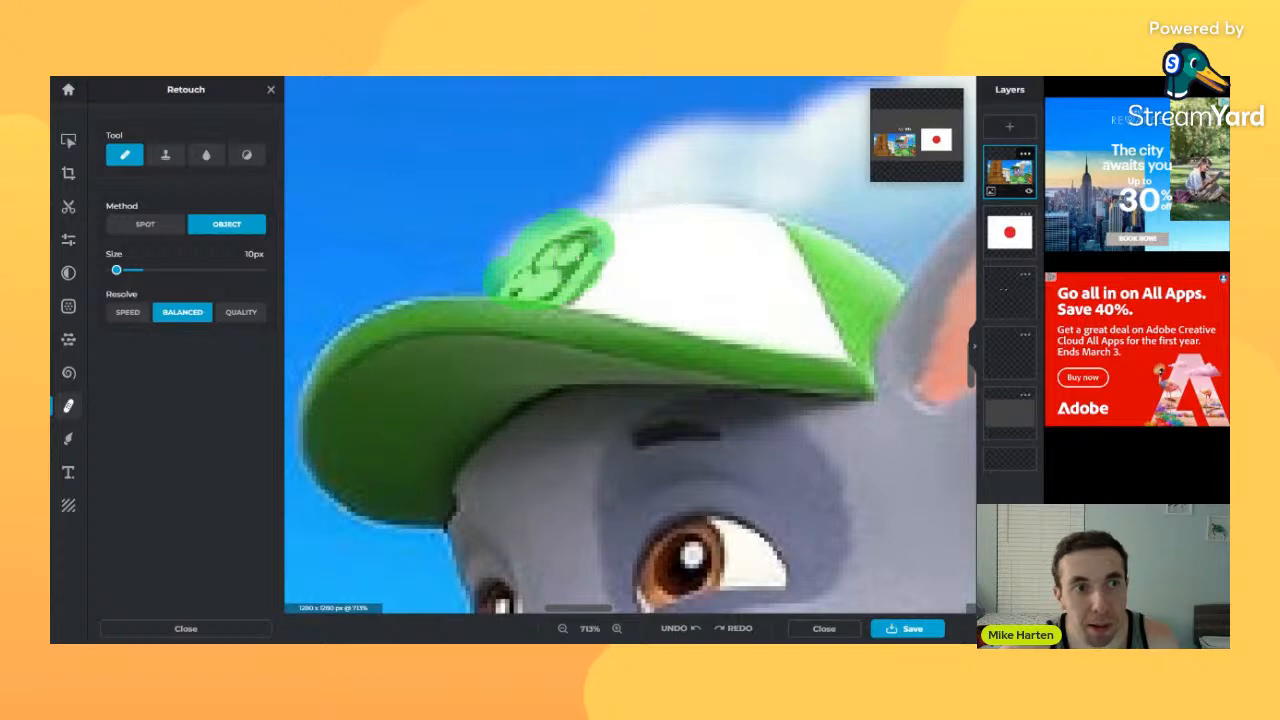
key(ctrl+z)
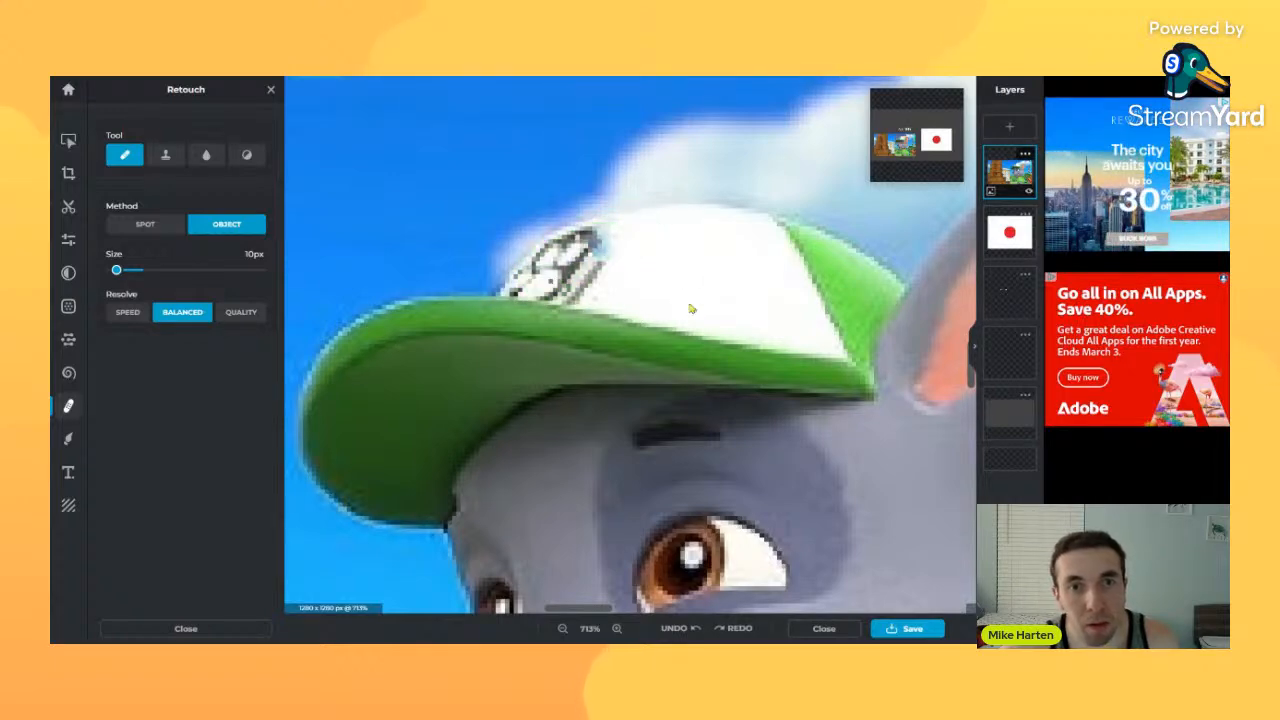
- Remove the logo from the dog's cap with repeated 10 px Object heals at Balanced resolve and inspect the result
key(ctrl+y)
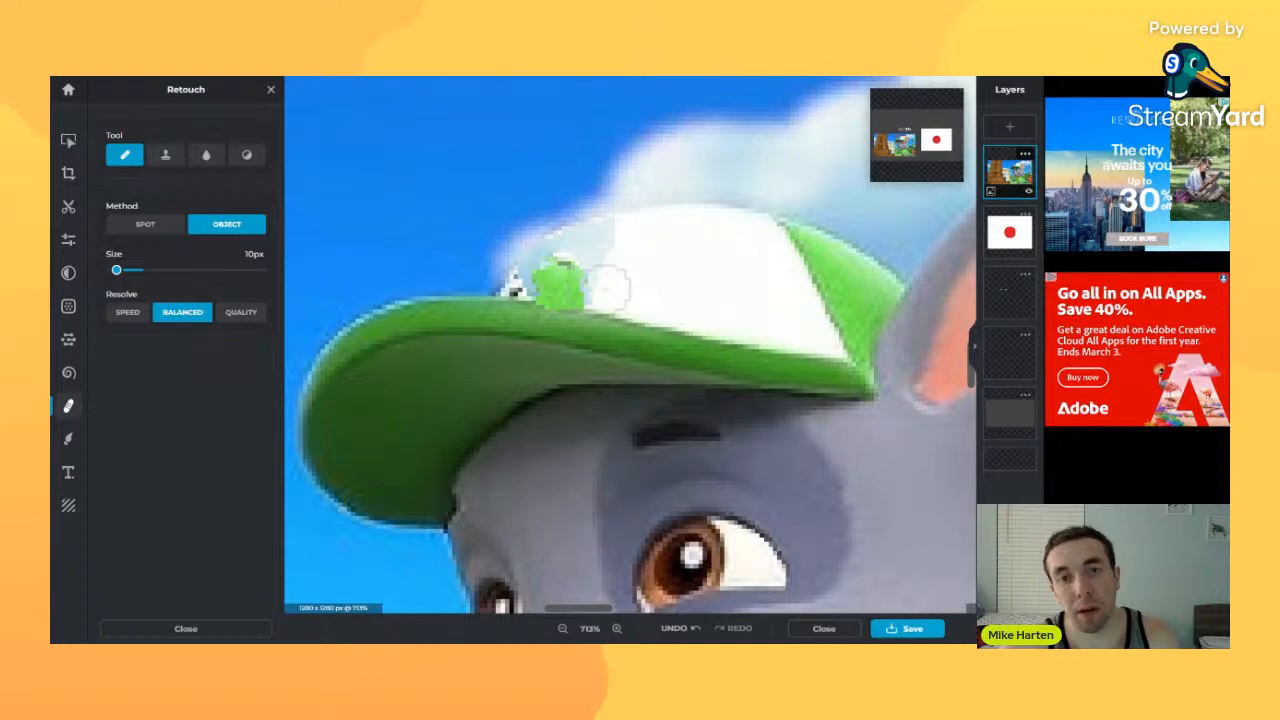
mouse_move(609, 289)
mouse_down()
mouse_move(563, 281)
mouse_move(588, 259)
mouse_move(554, 271)
mouse_up()
drag(611, 239, 574, 245)
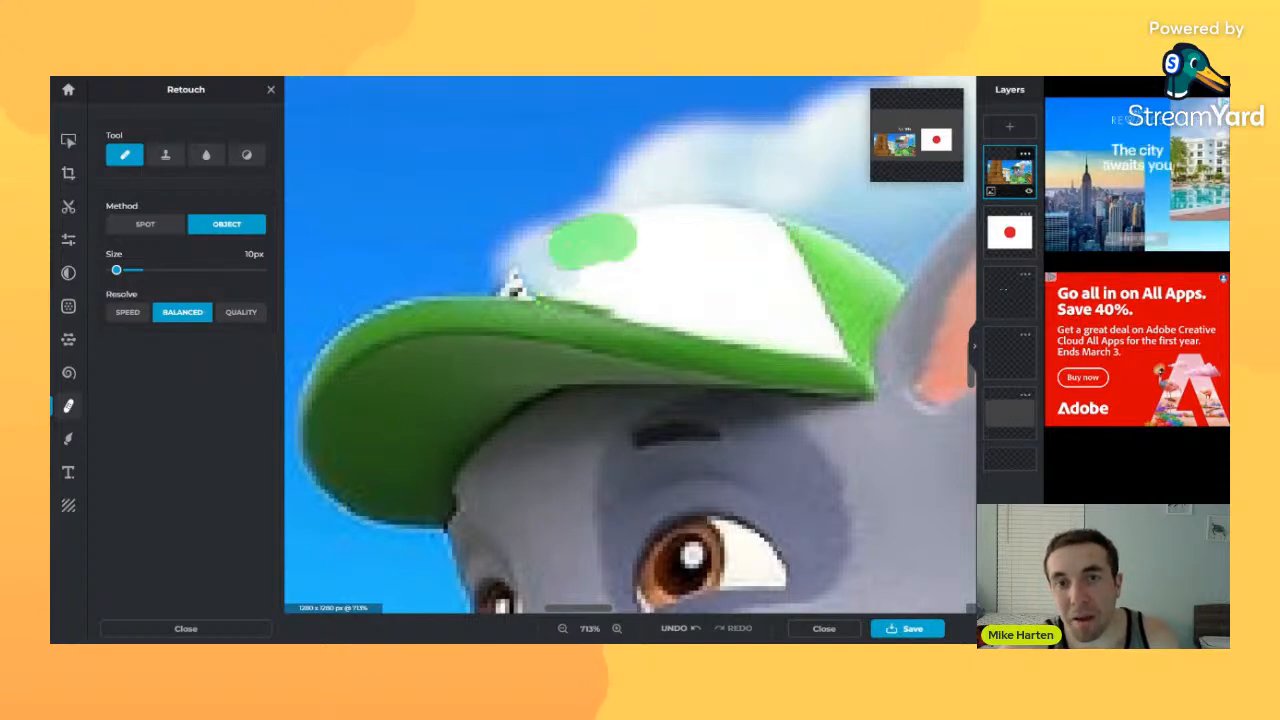
scroll(651, 253, down, 5)
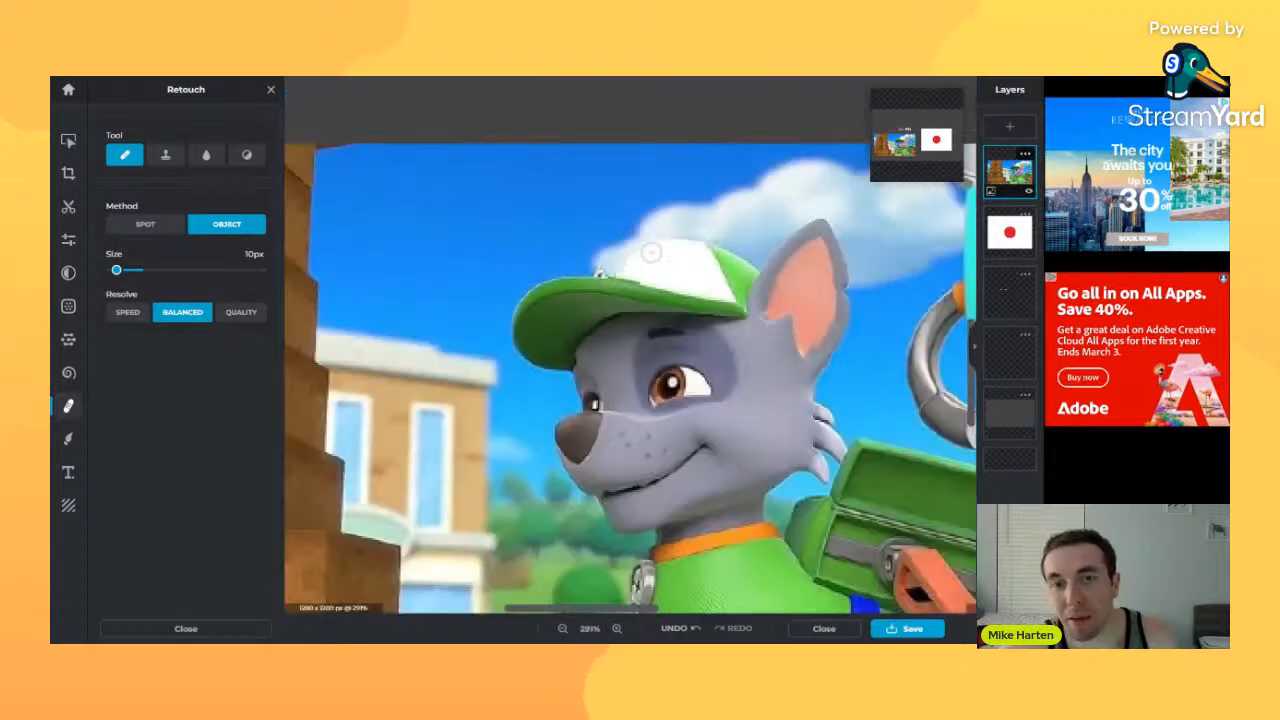
scroll(651, 253, up, 5)
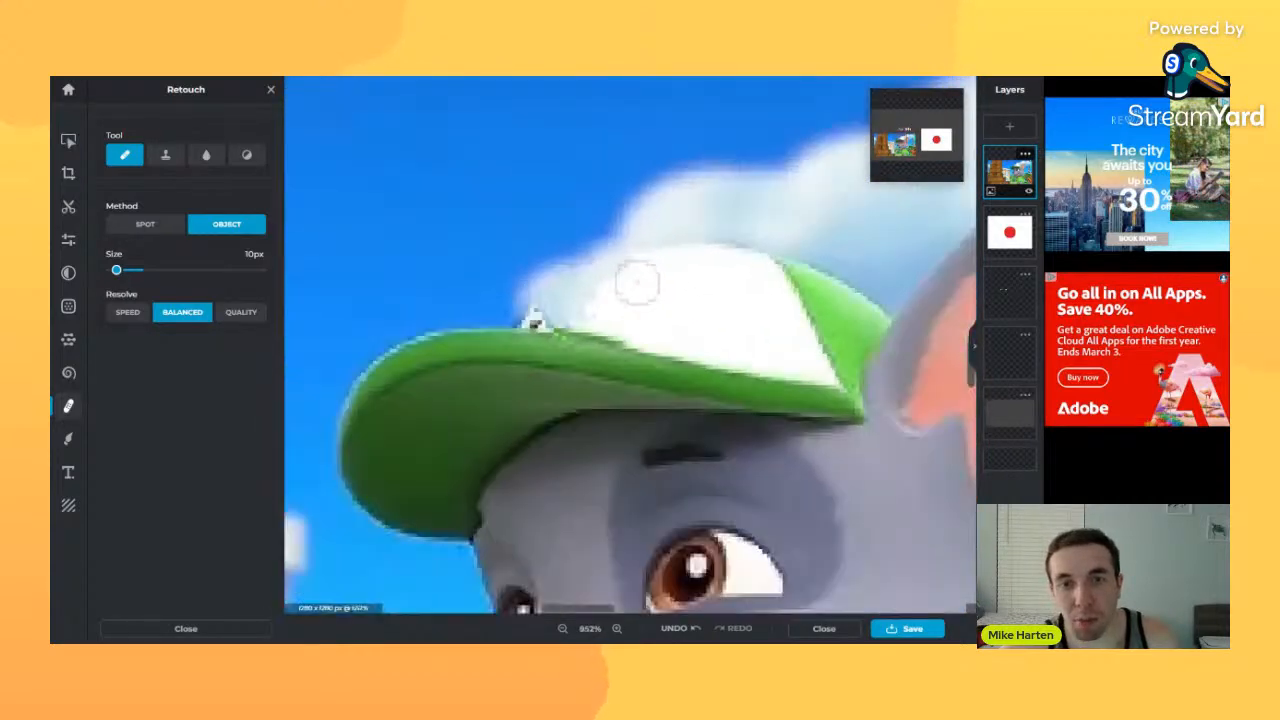
scroll(637, 284, down, 8)
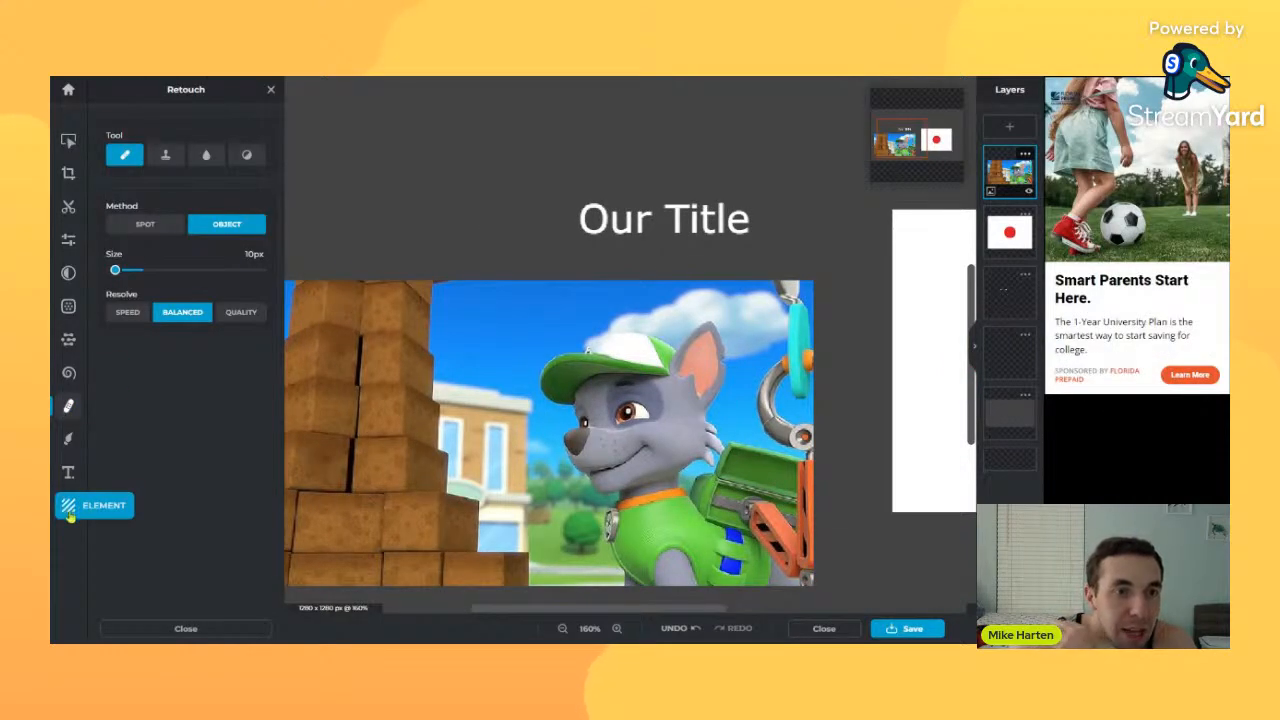
- Browse the ready-made element collections
click(68, 505)
scroll(155, 335, down, 10)
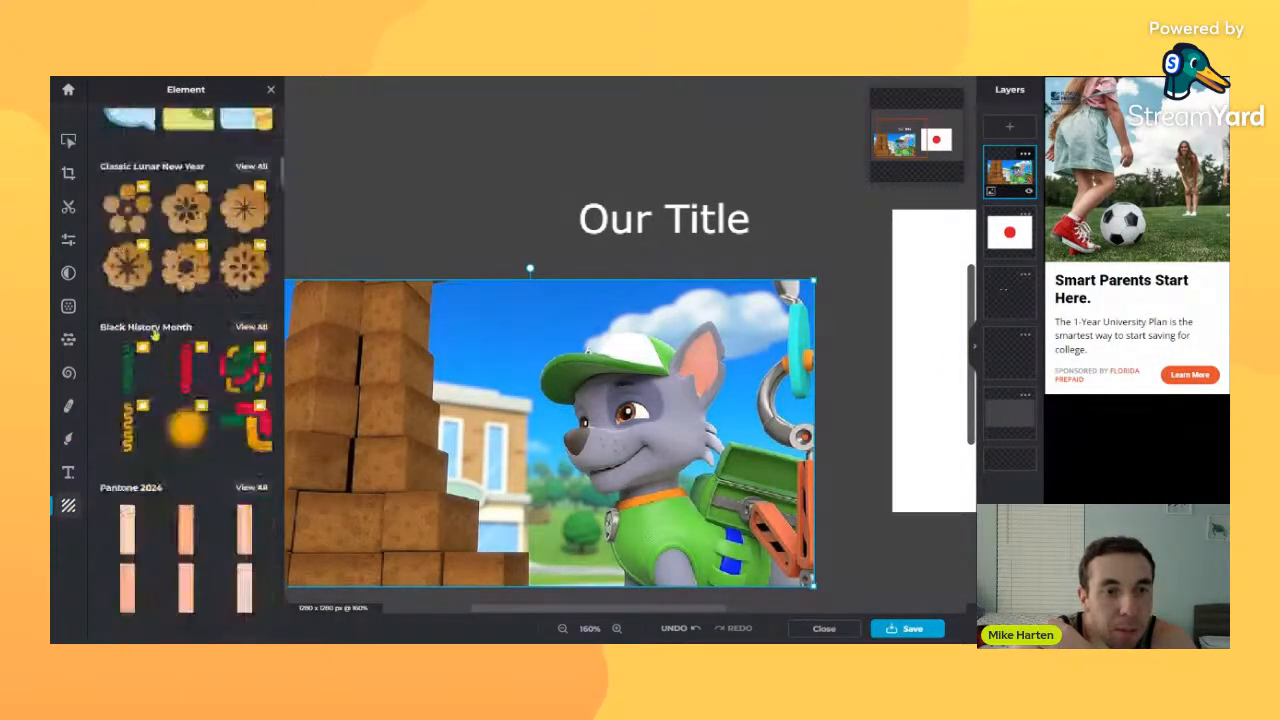
scroll(155, 335, down, 10)
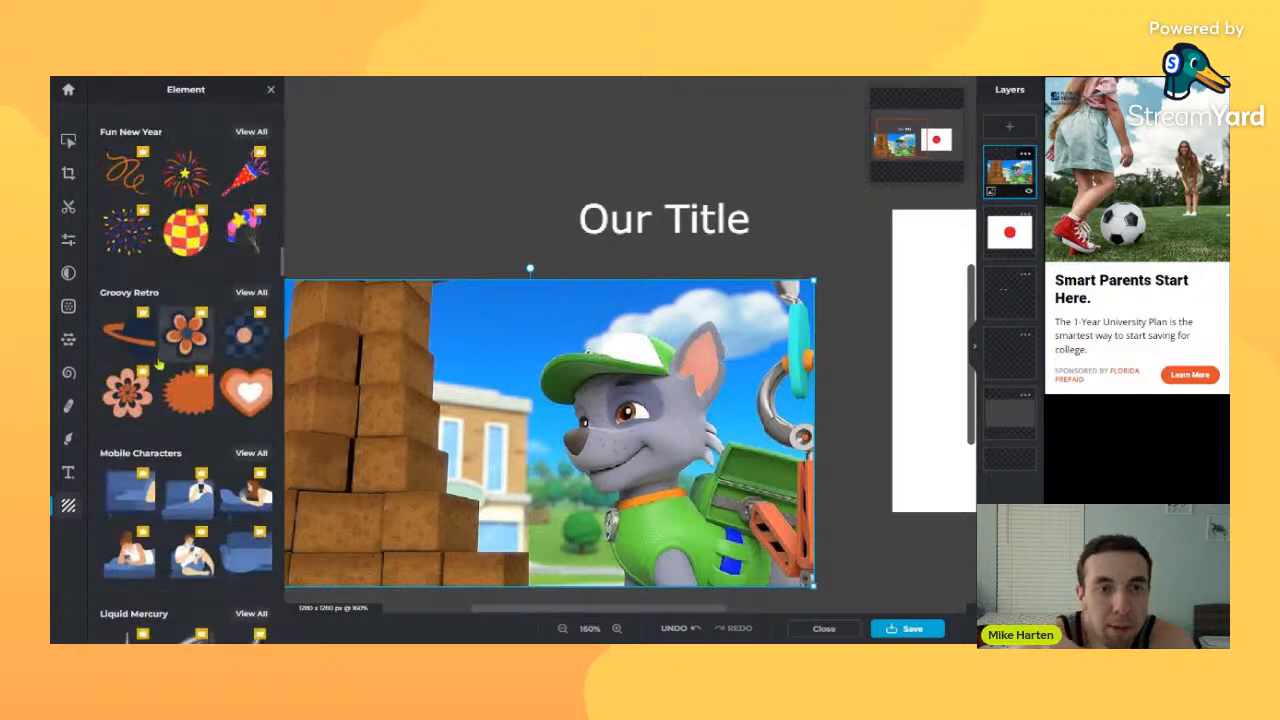
scroll(158, 367, down, 10)
scroll(160, 435, up, 10)
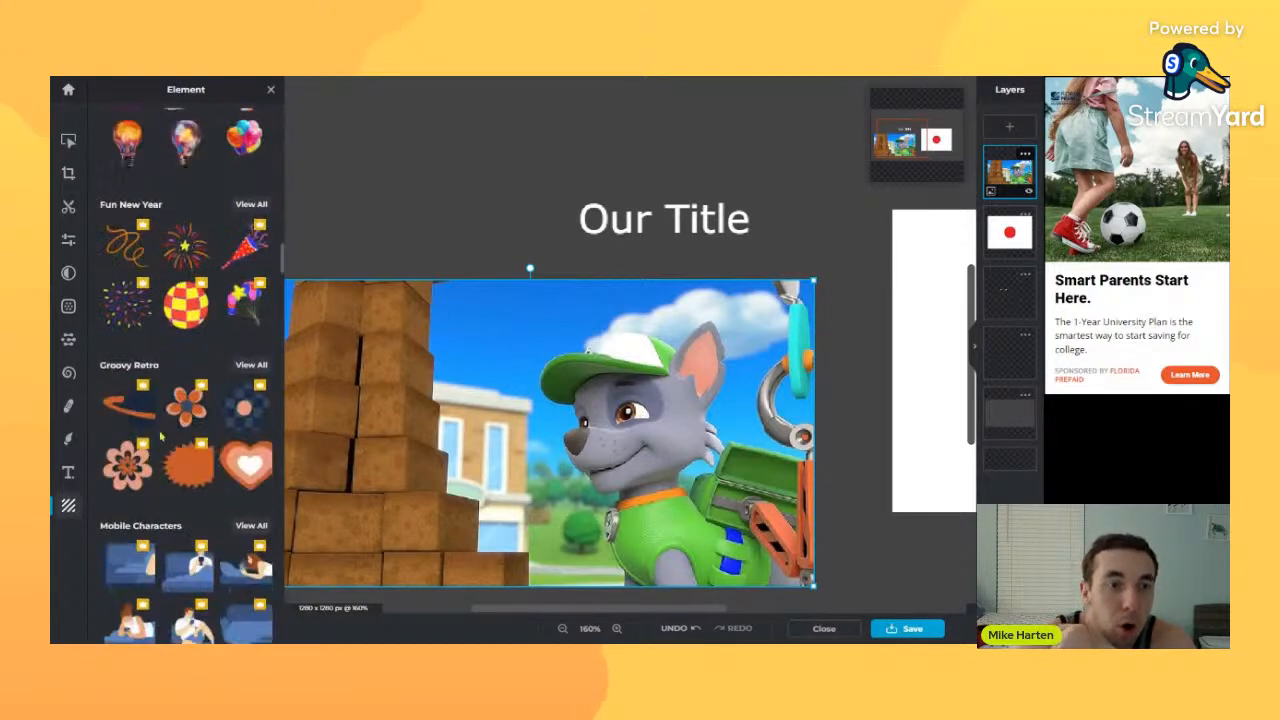
- Insert the "SEE THE GOOD" text template and move its group over the cartoon picture, to X 271, Y 359
click(68, 472)
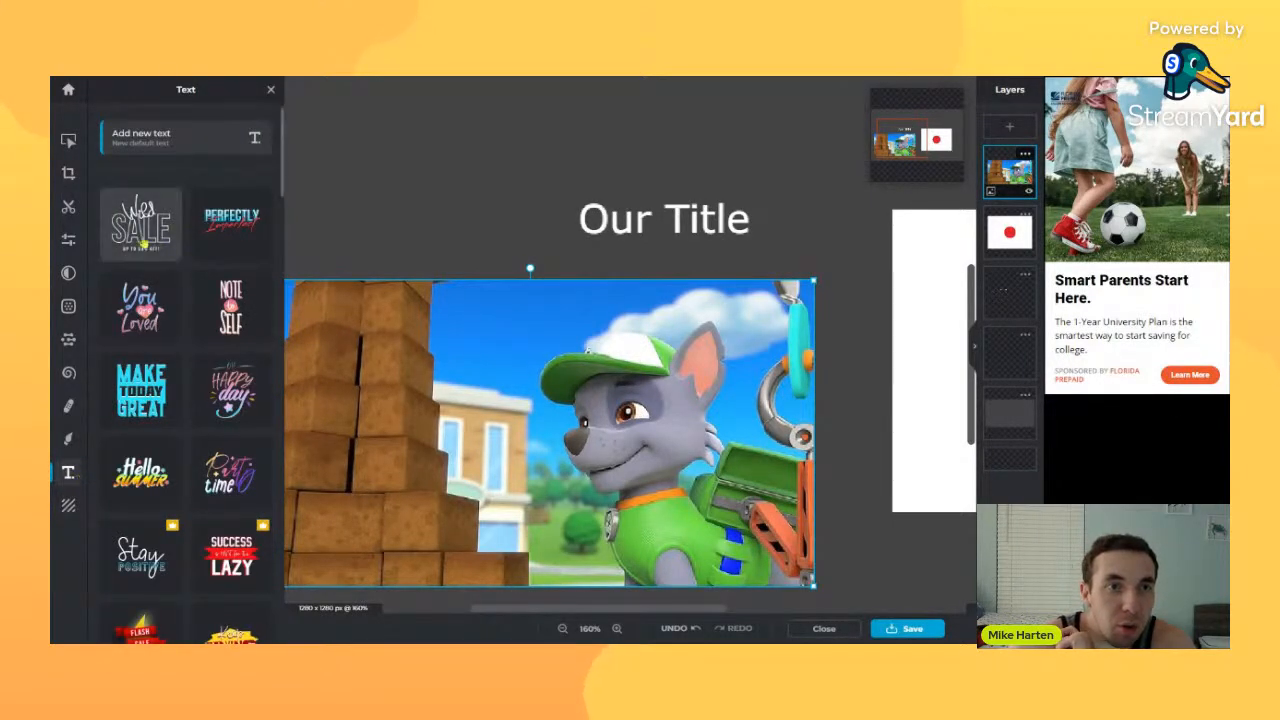
scroll(188, 395, down, 10)
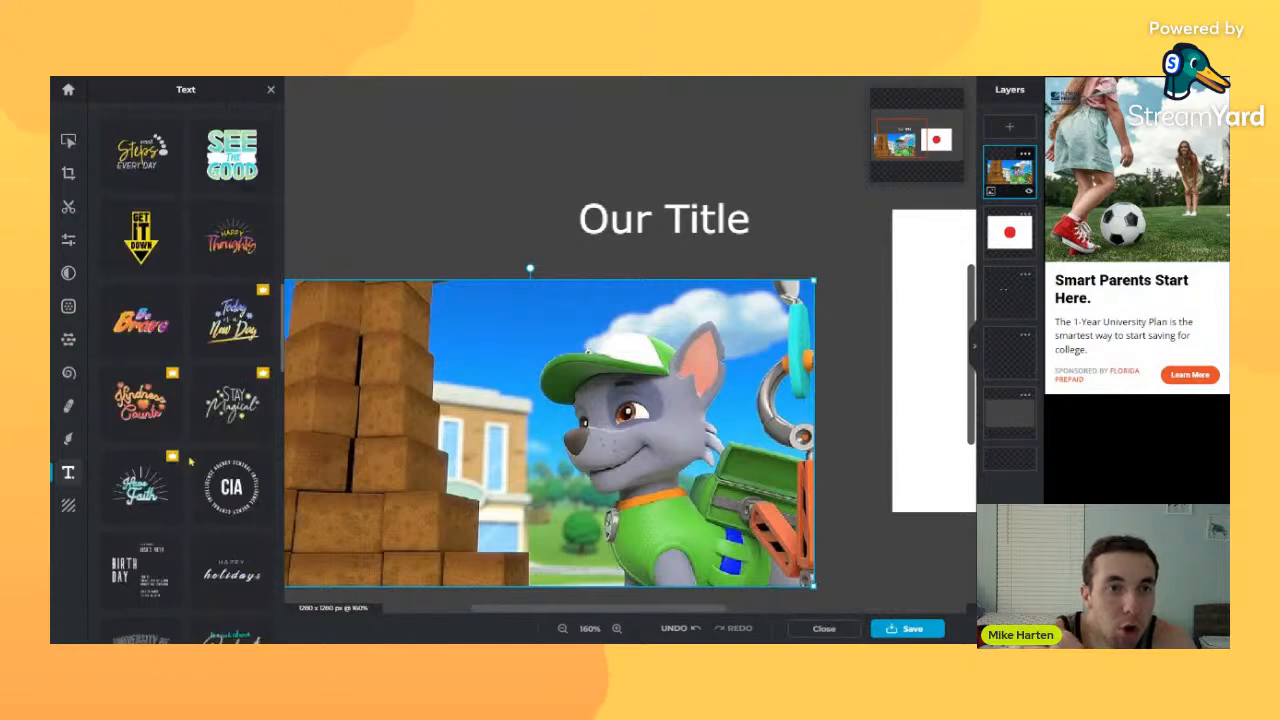
scroll(190, 457, down, 15)
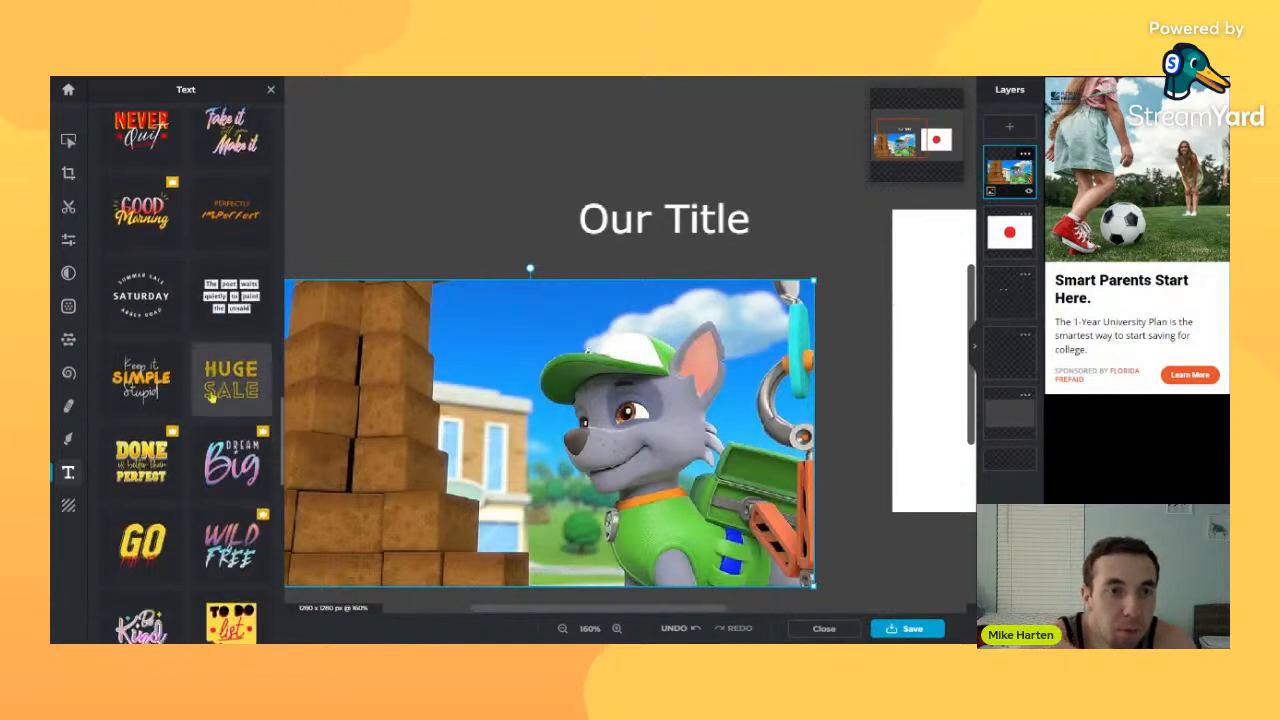
scroll(205, 405, down, 15)
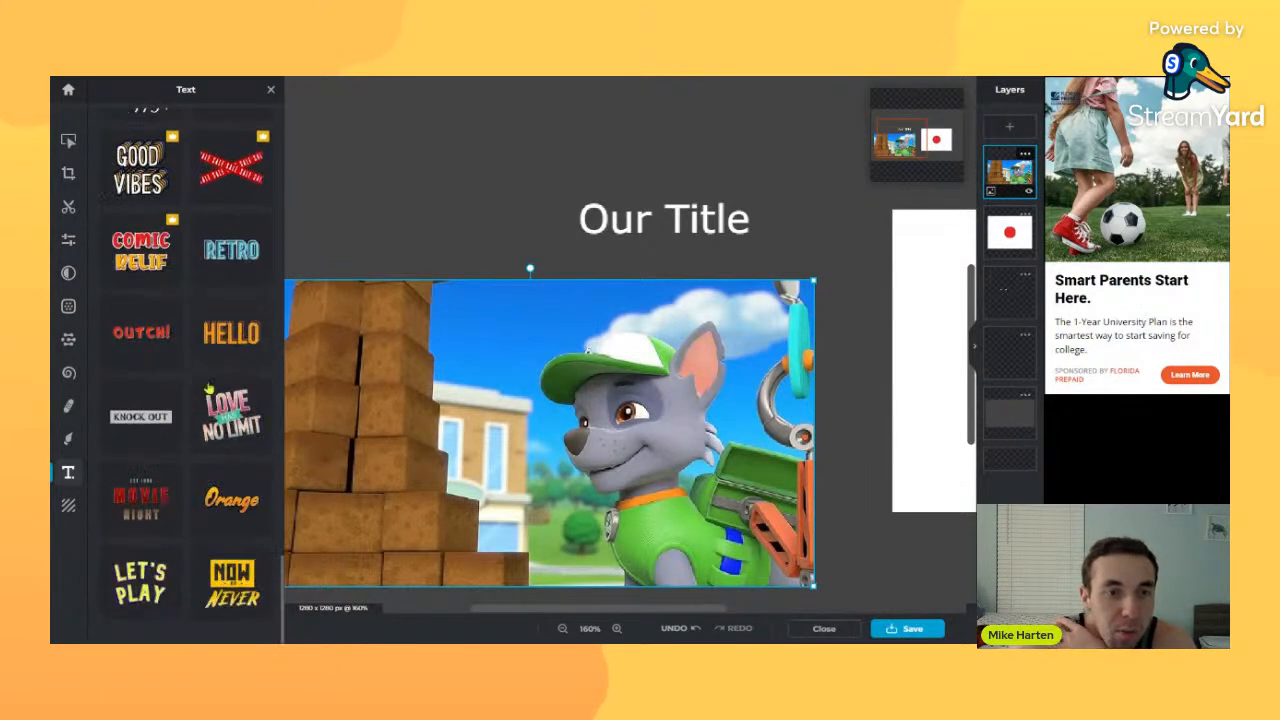
scroll(201, 419, up, 3)
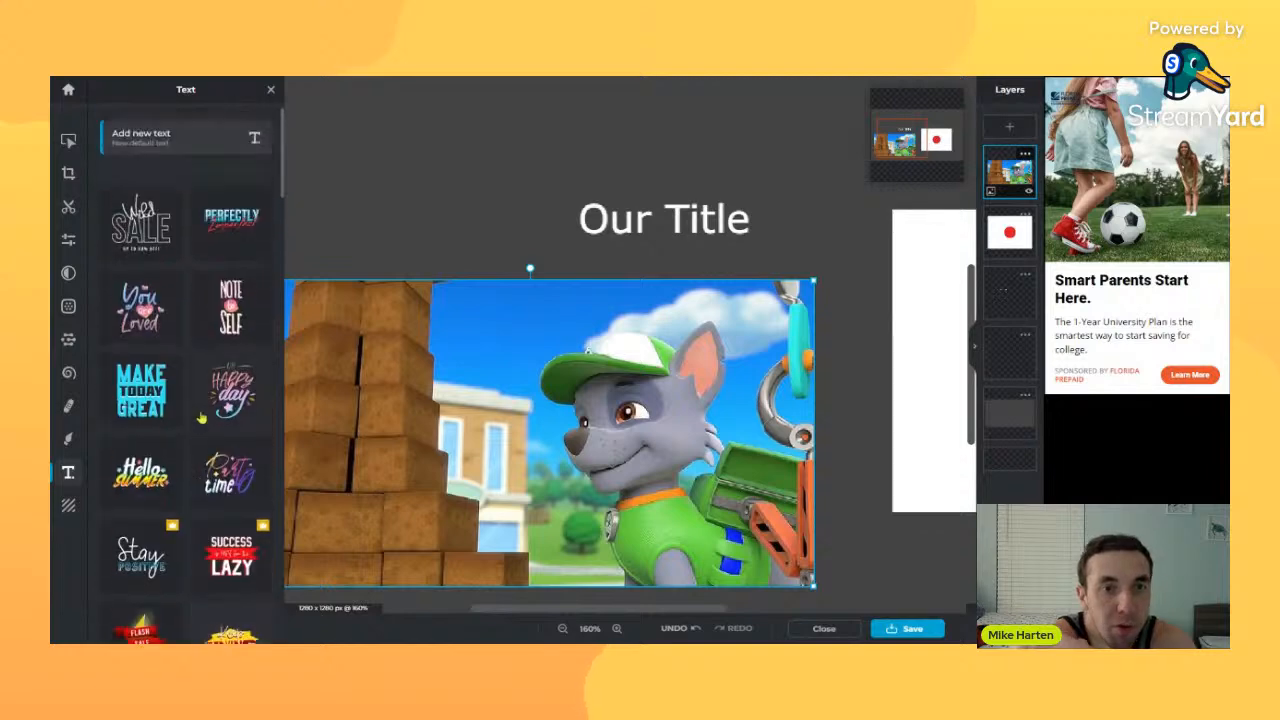
scroll(200, 440, down, 6)
scroll(210, 470, down, 4)
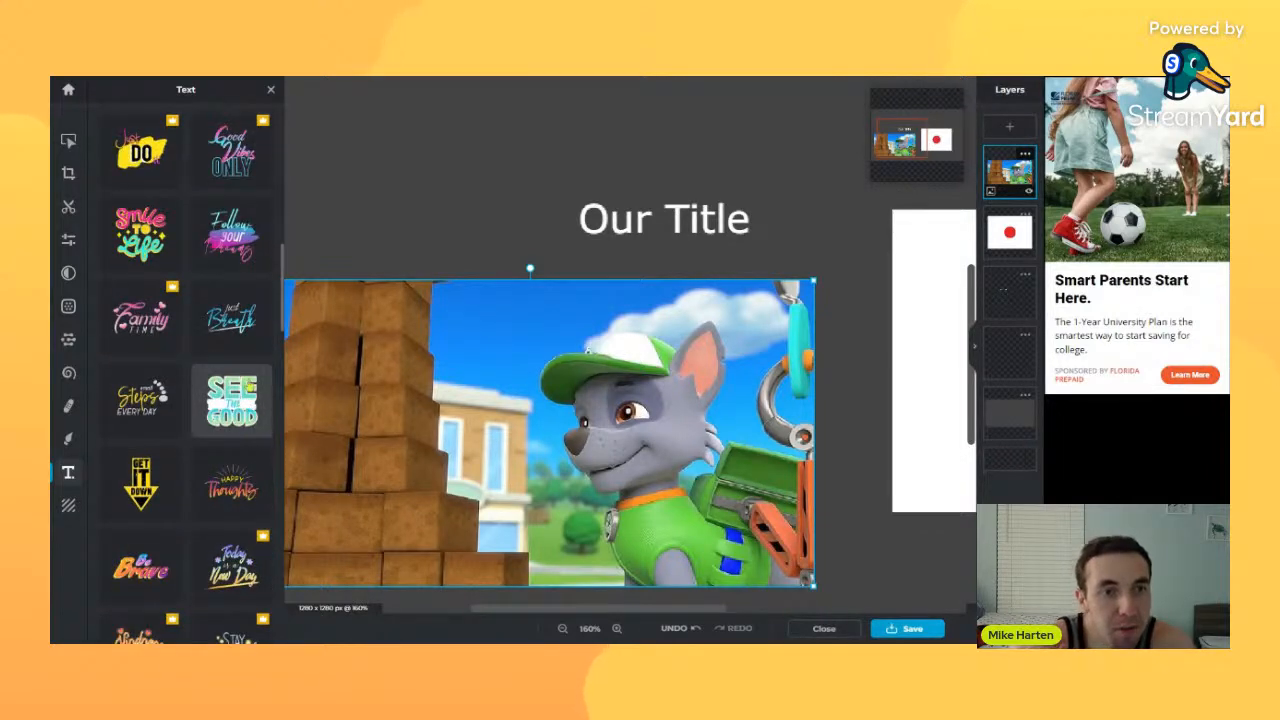
scroll(360, 400, down, 3)
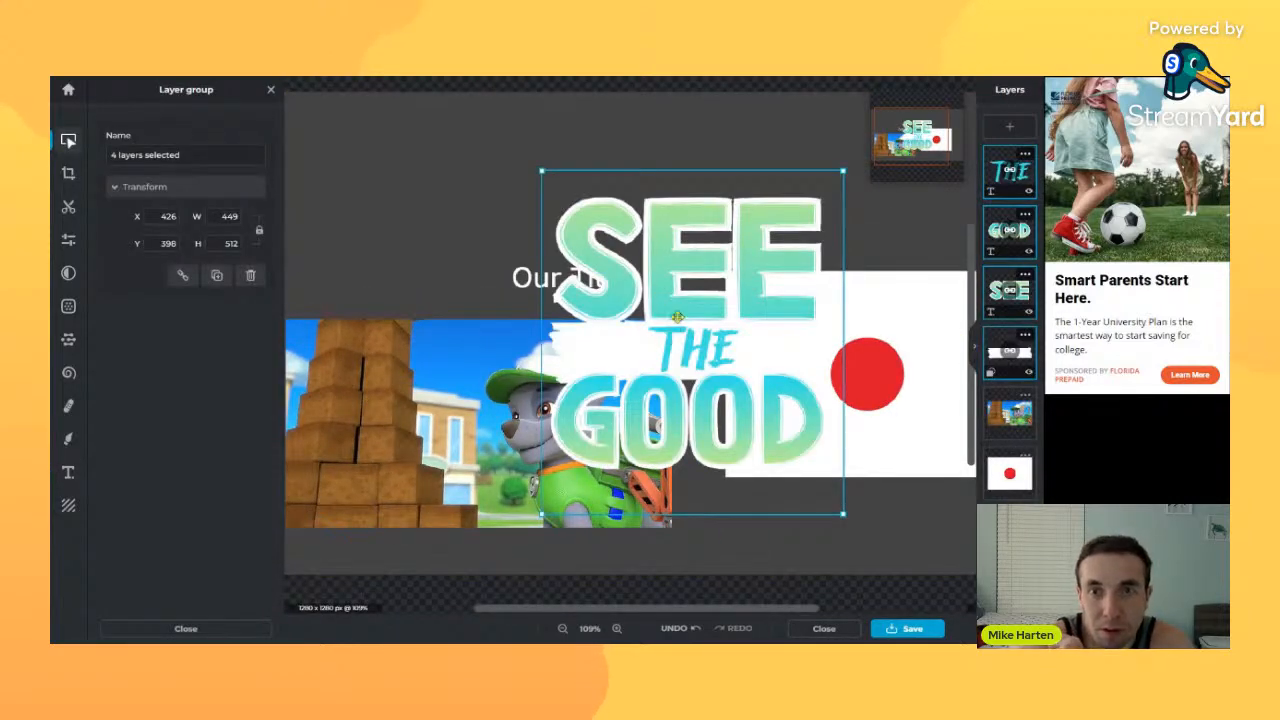
drag(677, 316, 573, 290)
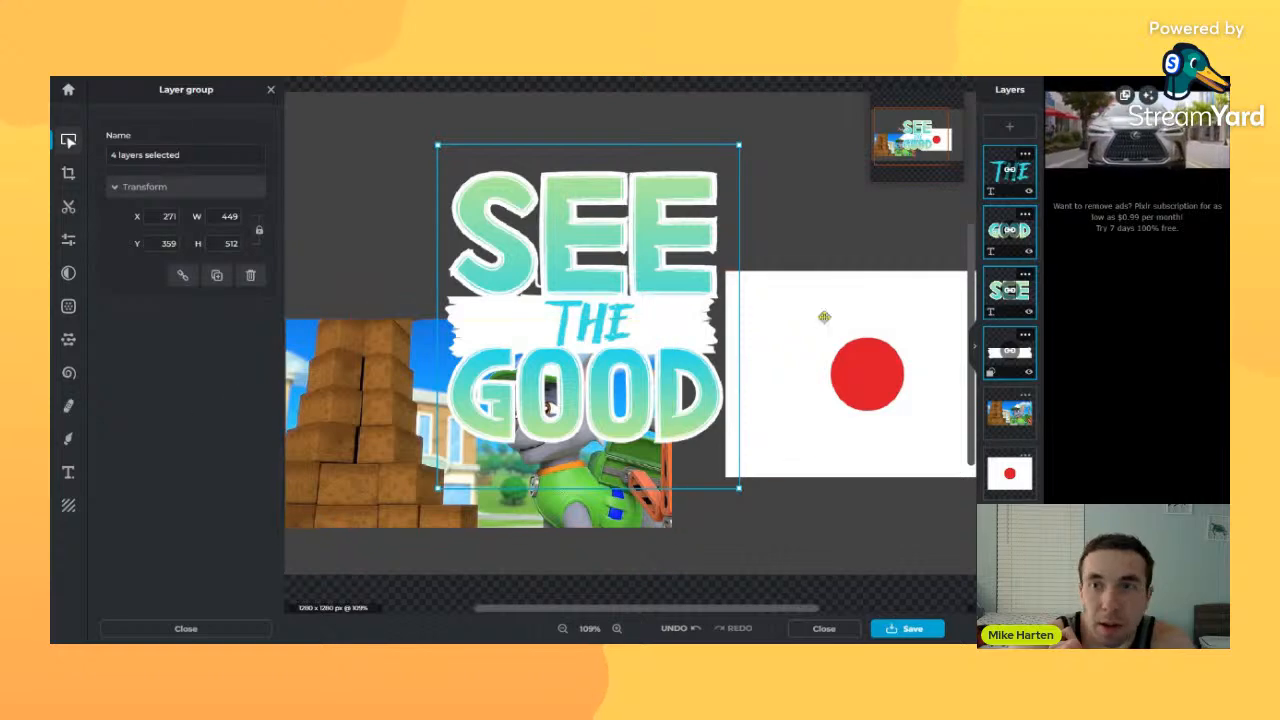
- Change the template's SEE text to "FREE"
click(993, 178)
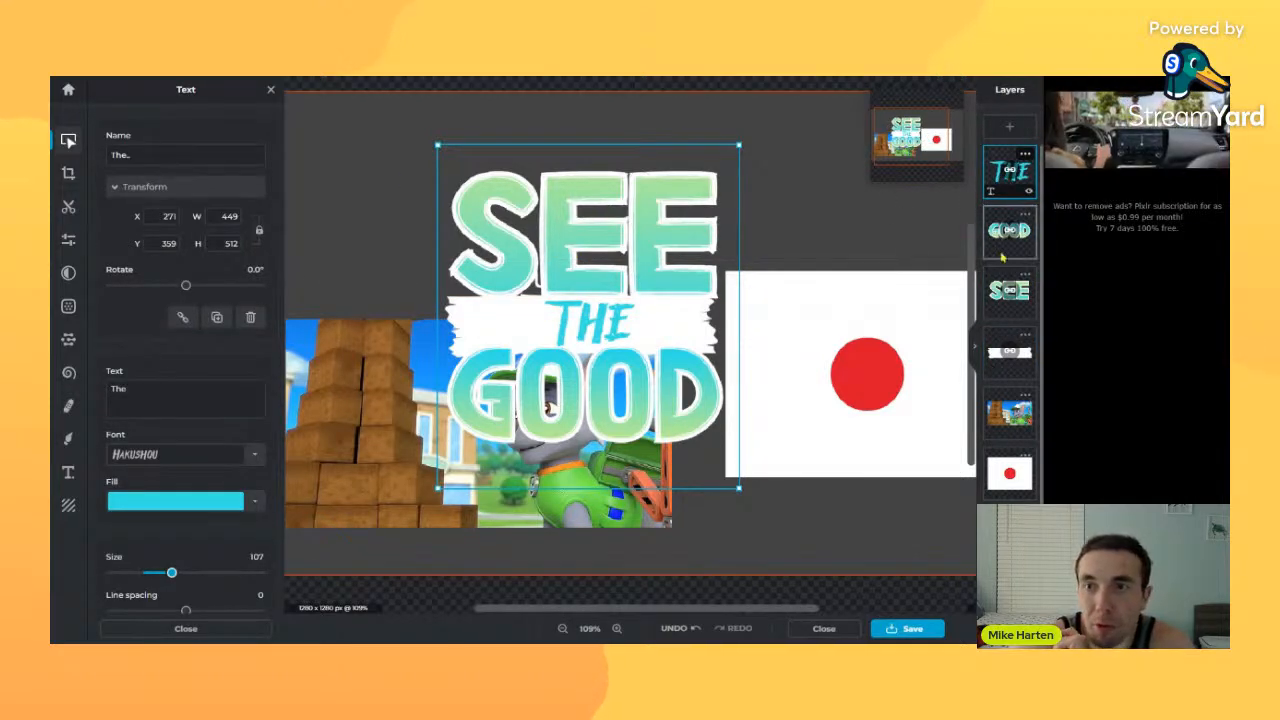
click(1002, 312)
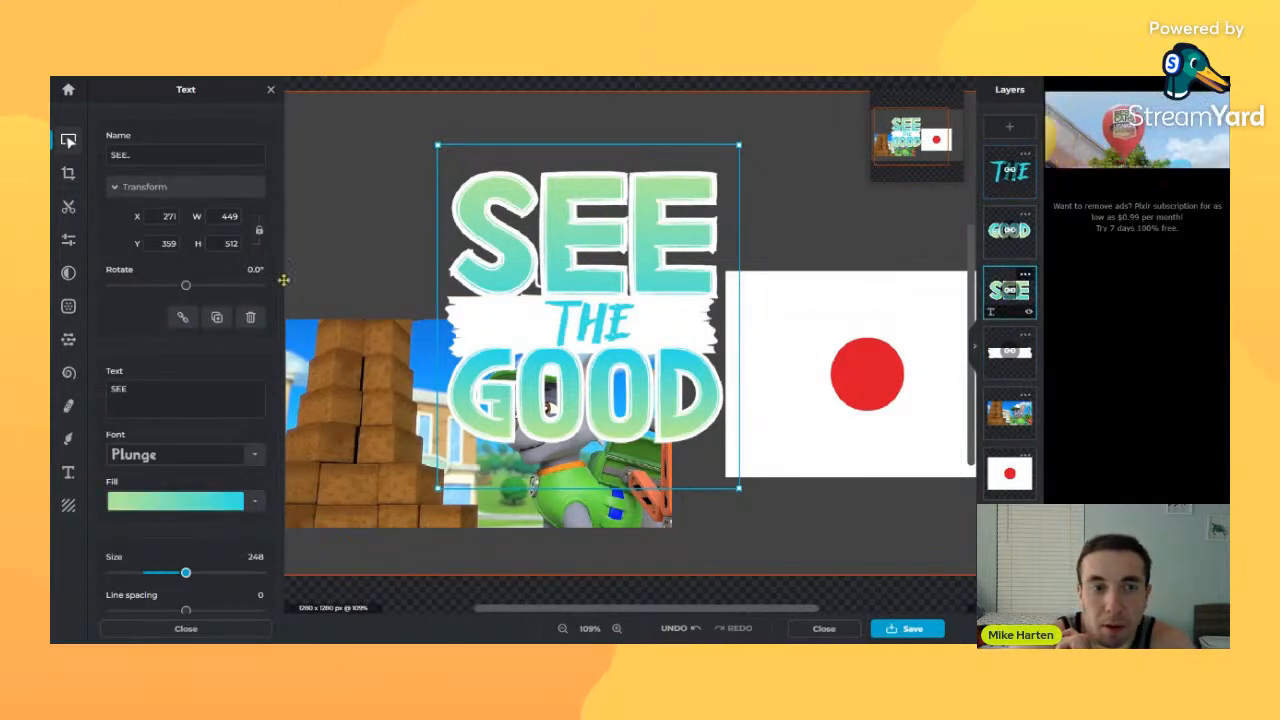
click(175, 401)
key(BackSpace)
key(BackSpace)
key(BackSpace)
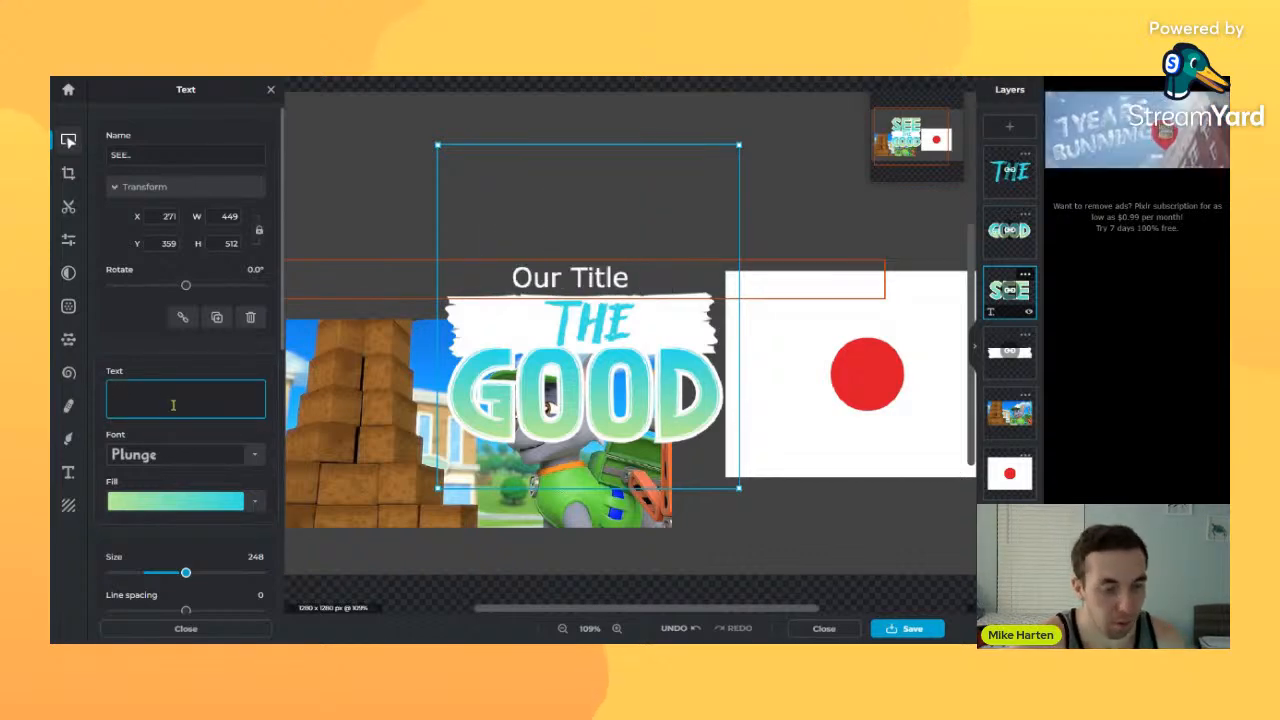
text(FREE)
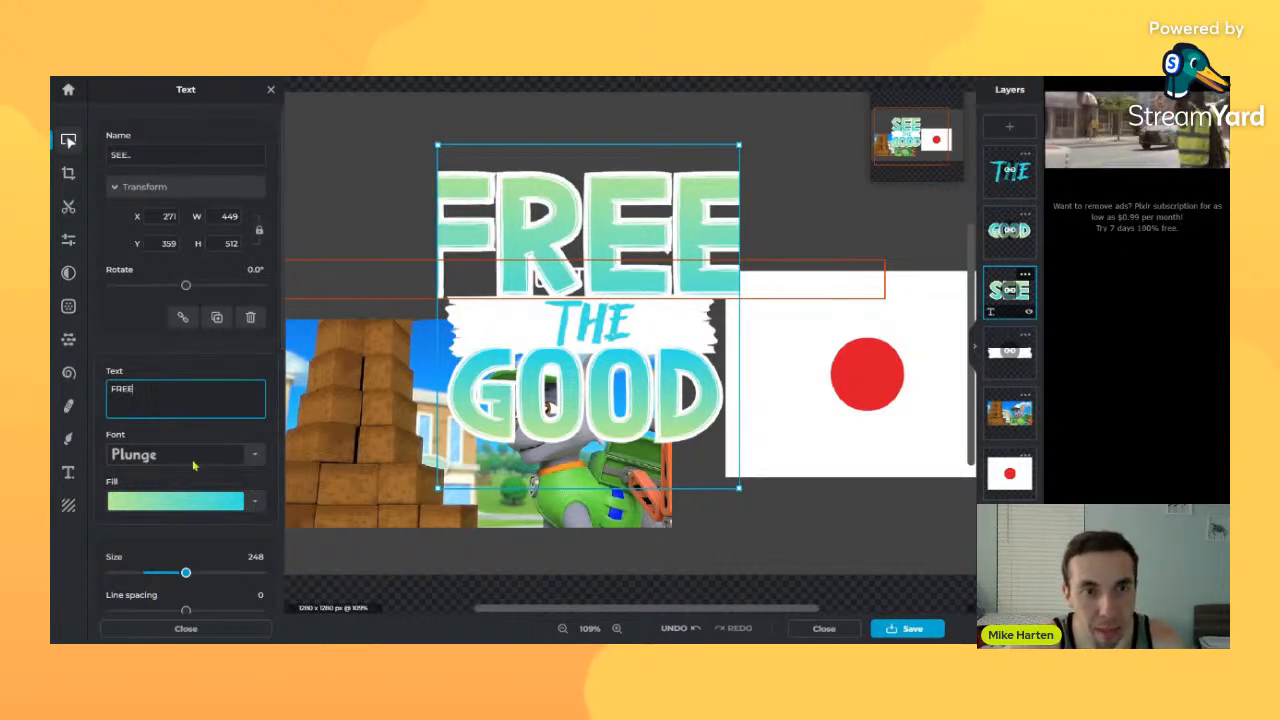
- Change the template's "The" text to "tech"
click(1016, 370)
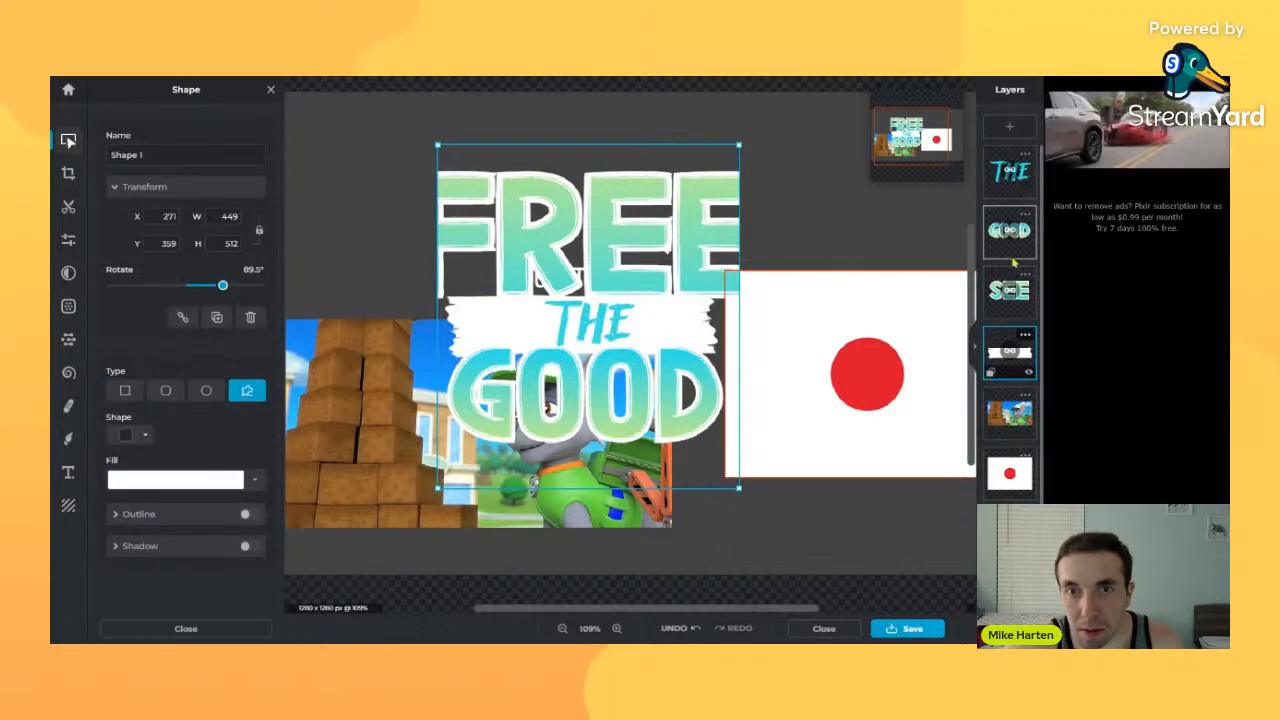
click(1010, 170)
click(160, 387)
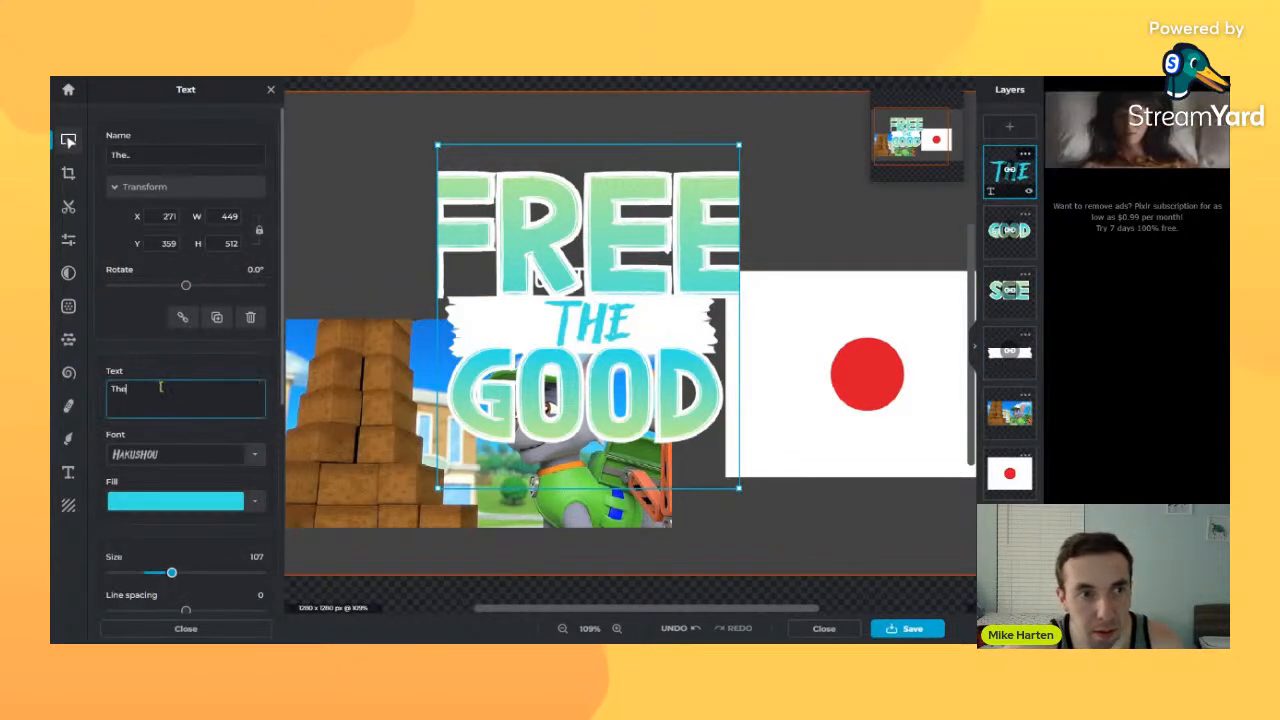
key(BackSpace)
key(BackSpace)
key(BackSpace)
text(tech)
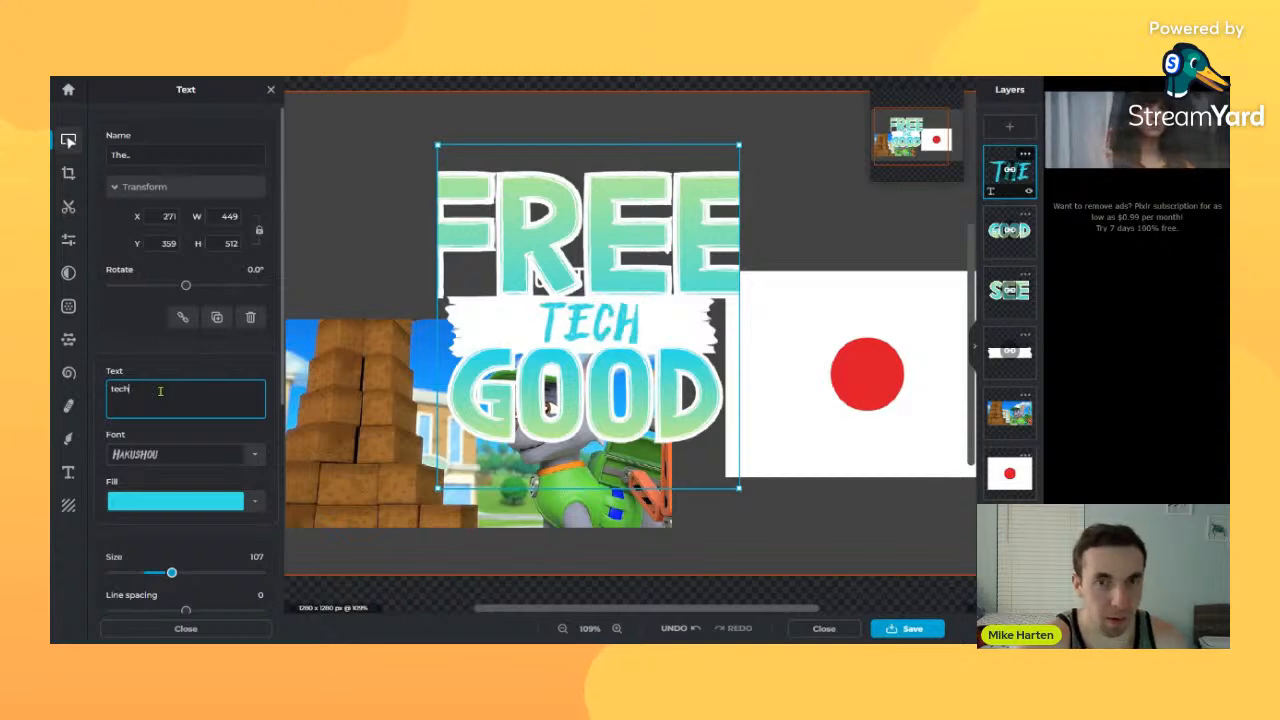
- Change the template's GOOD text to lowercase "workshop"
click(1010, 290)
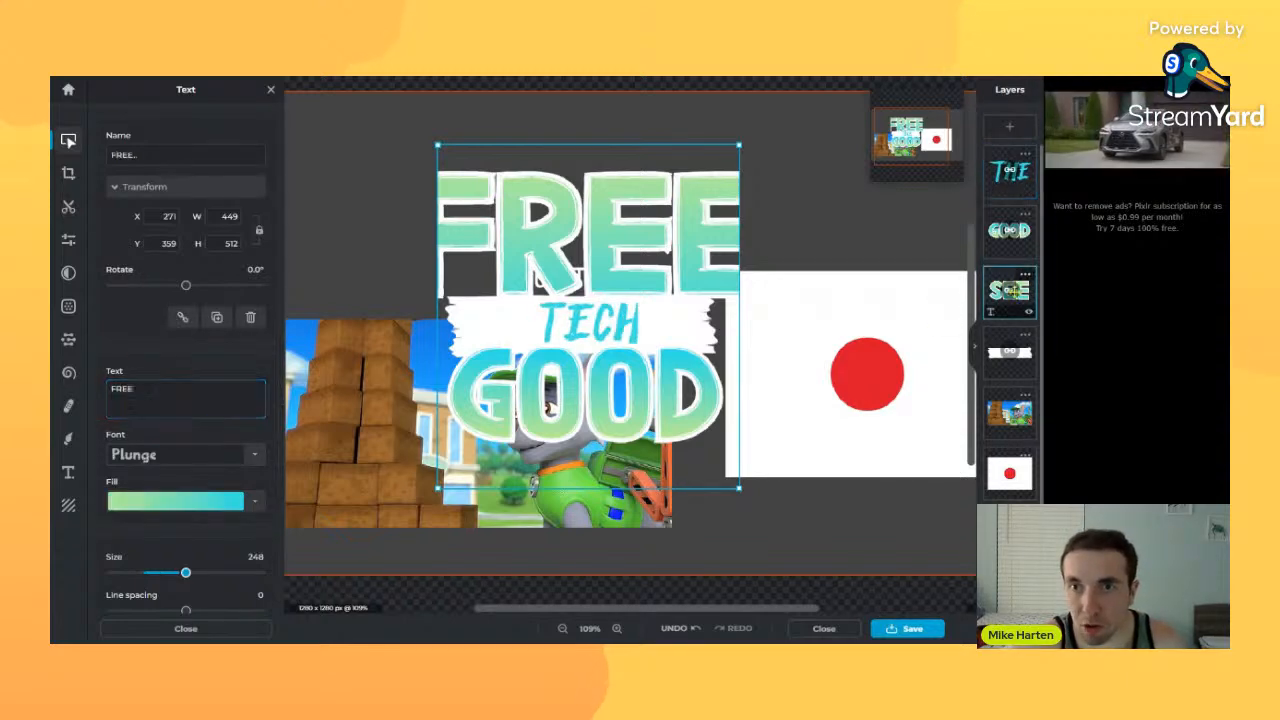
click(1024, 237)
drag(145, 389, 87, 372)
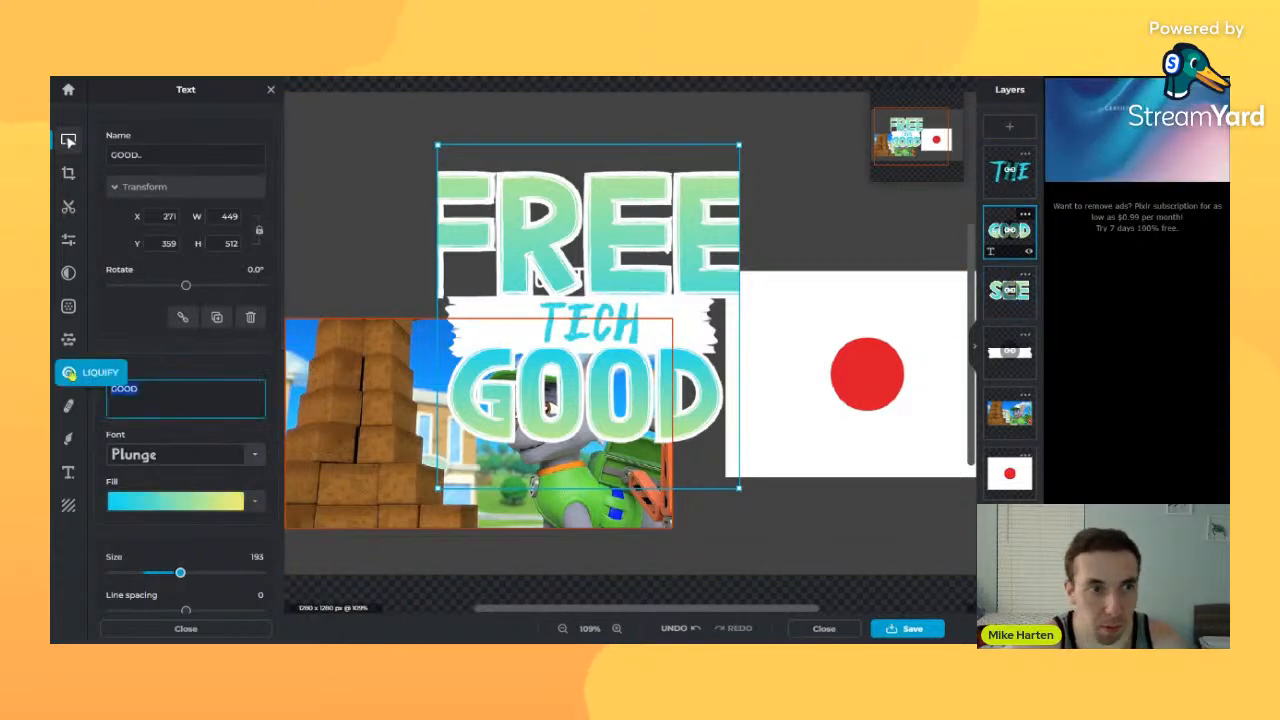
text(woo)
key(BackSpace)
text(rk)
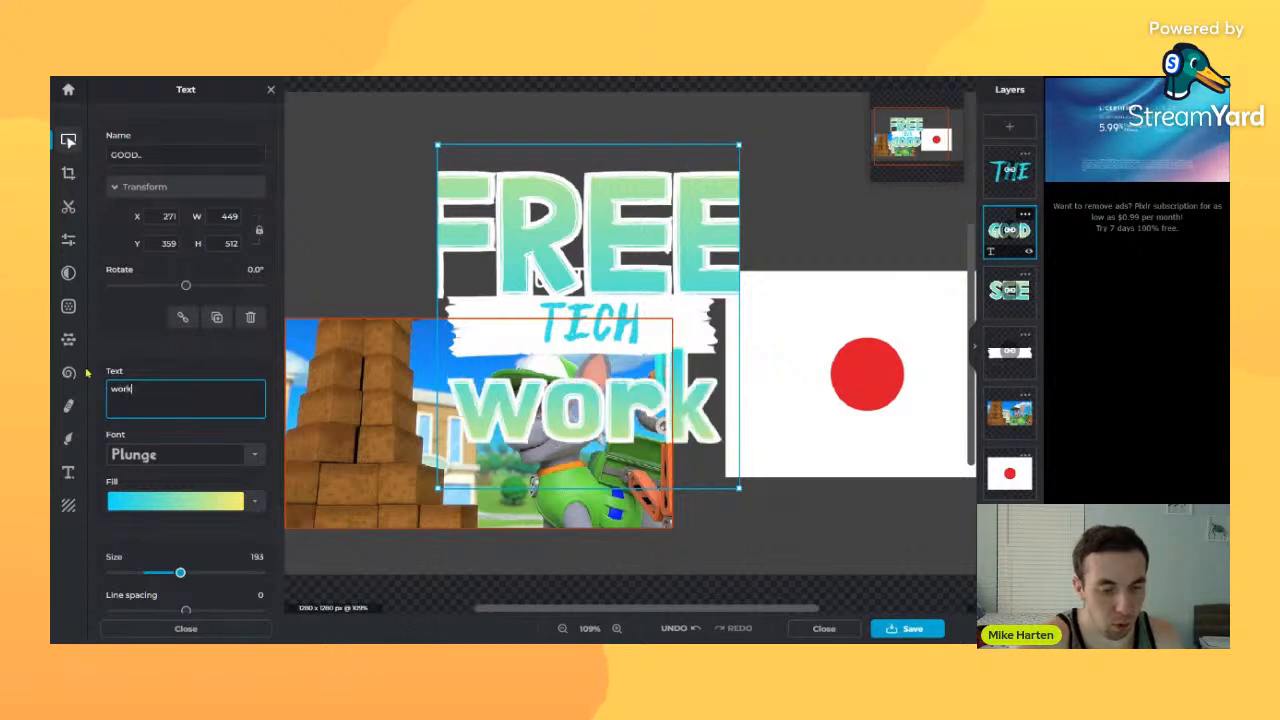
text(shop)
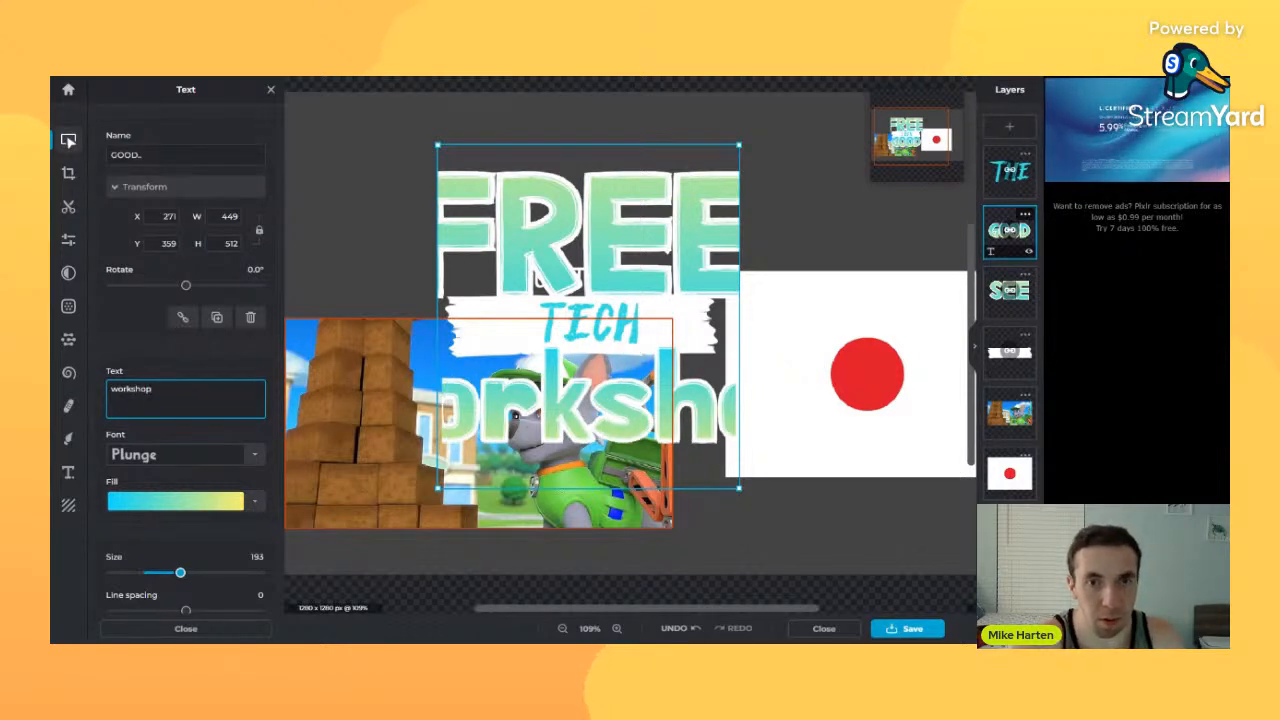
- Replace the lowercase word with "WORKSHOP" in capitals
key(BackSpace)
key(BackSpace)
key(BackSpace)
key(BackSpace)
key(BackSpace)
key(BackSpace)
key(BackSpace)
key(BackSpace)
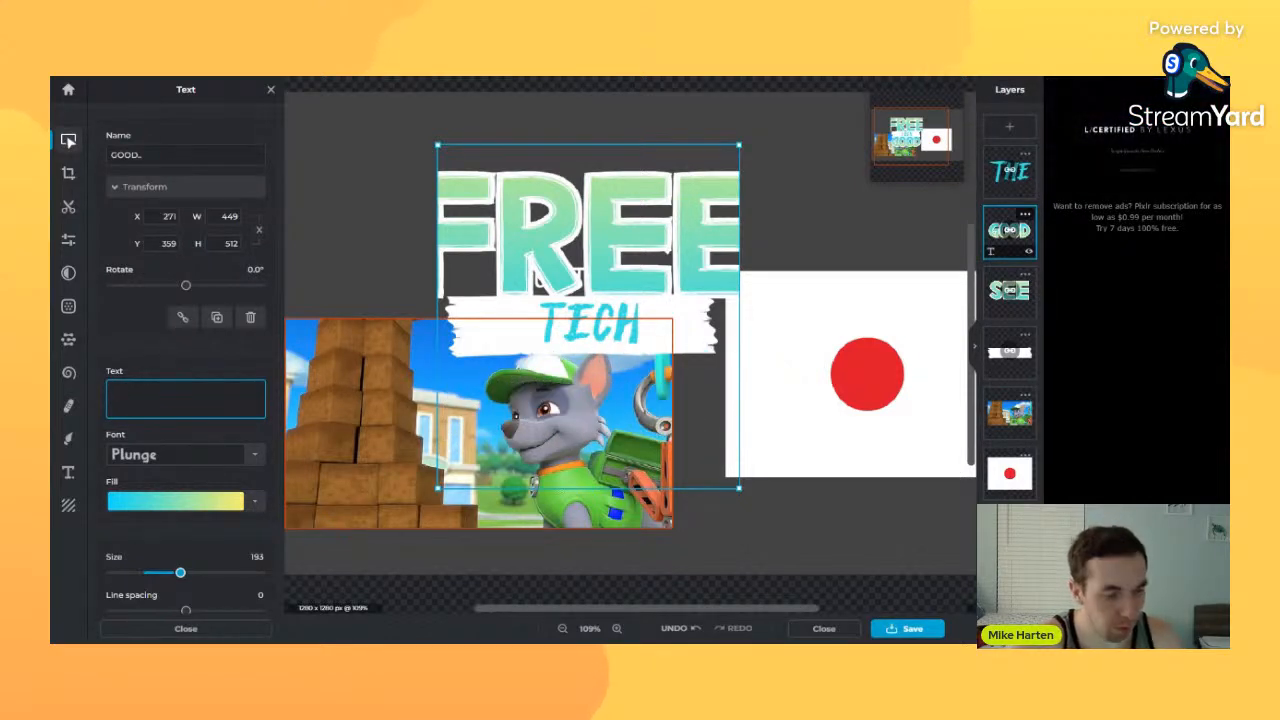
text(WORK)
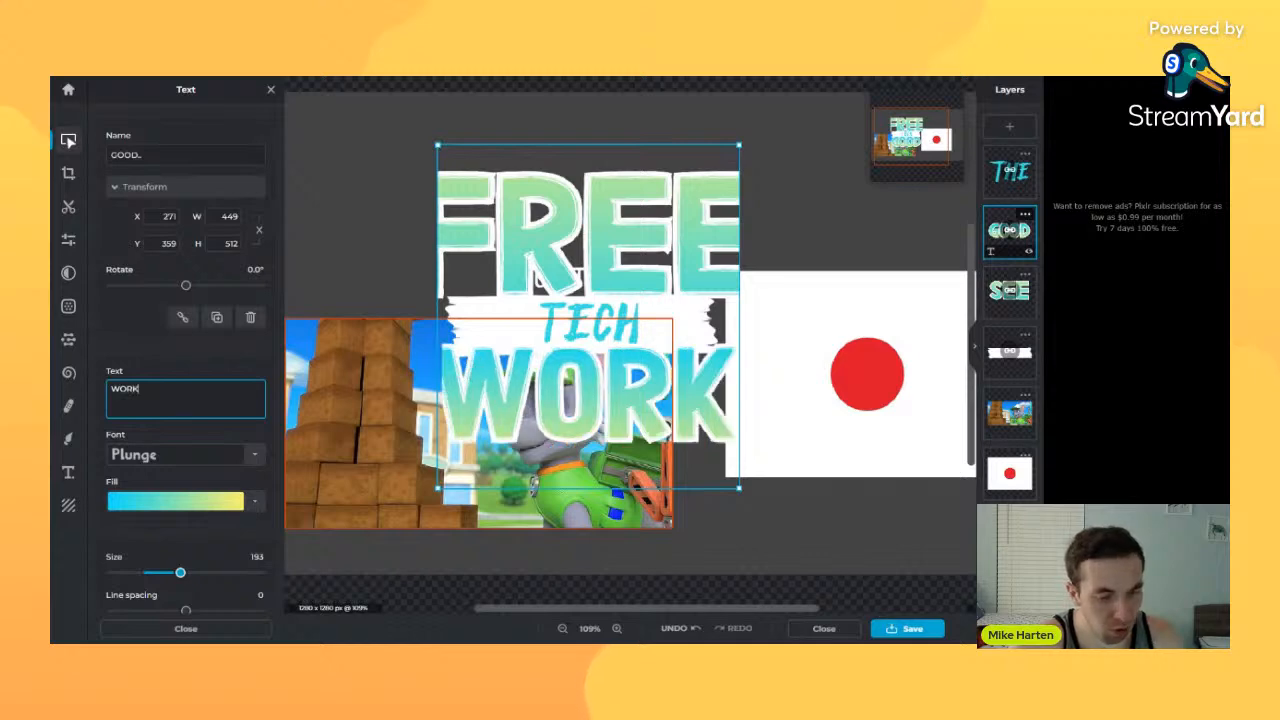
text(SHOP)
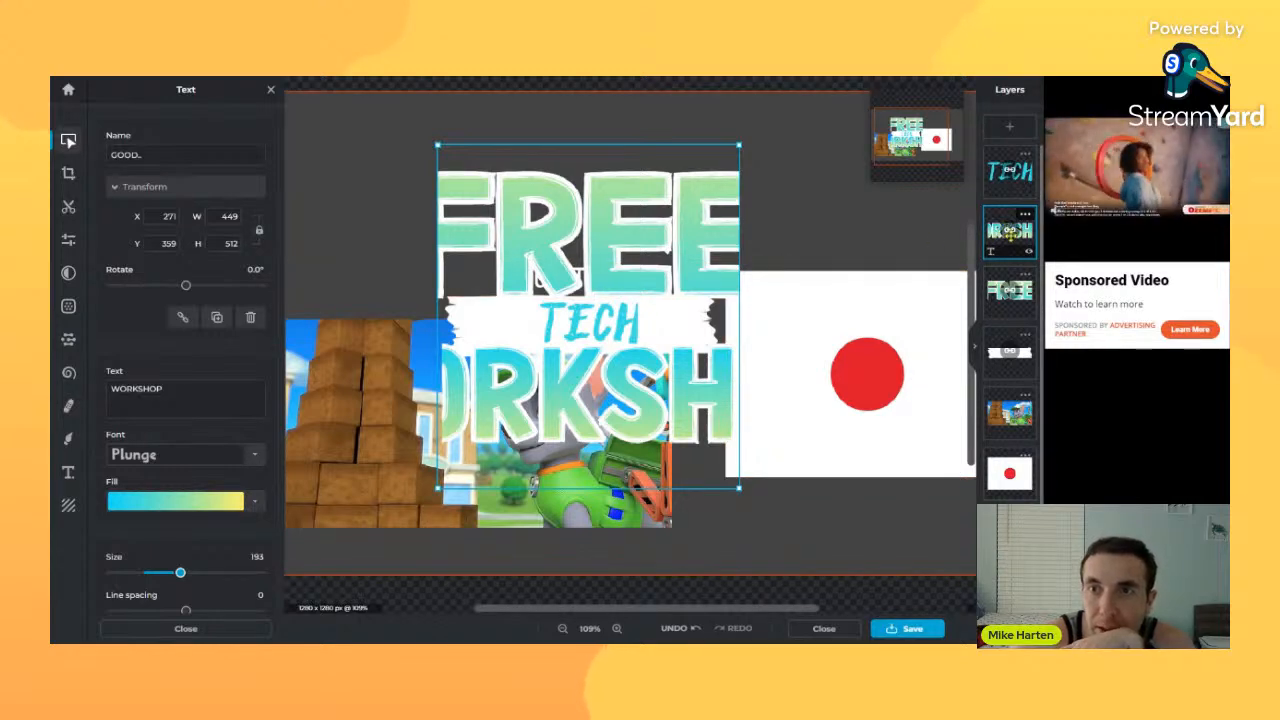
- Unlink the WORKSHOP text from the template group, widen its box to about 1012 px and move it to X -23, Y 682
click(180, 319)
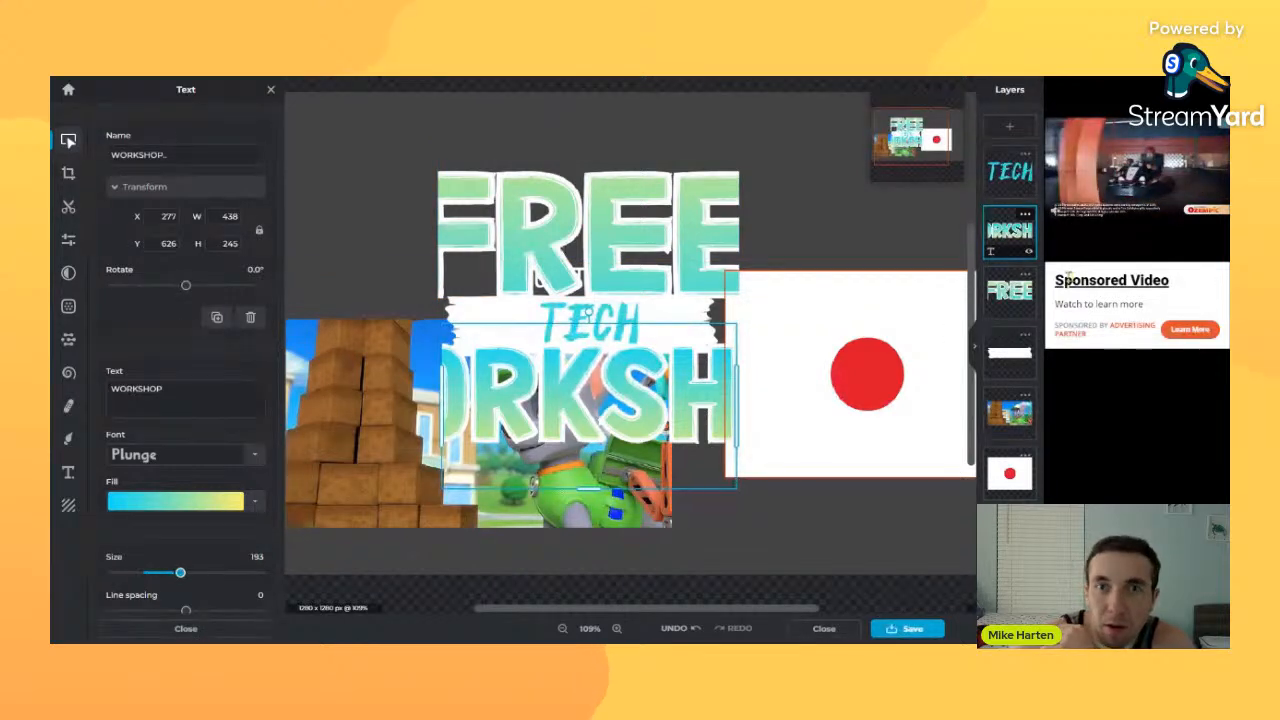
drag(734, 409, 950, 404)
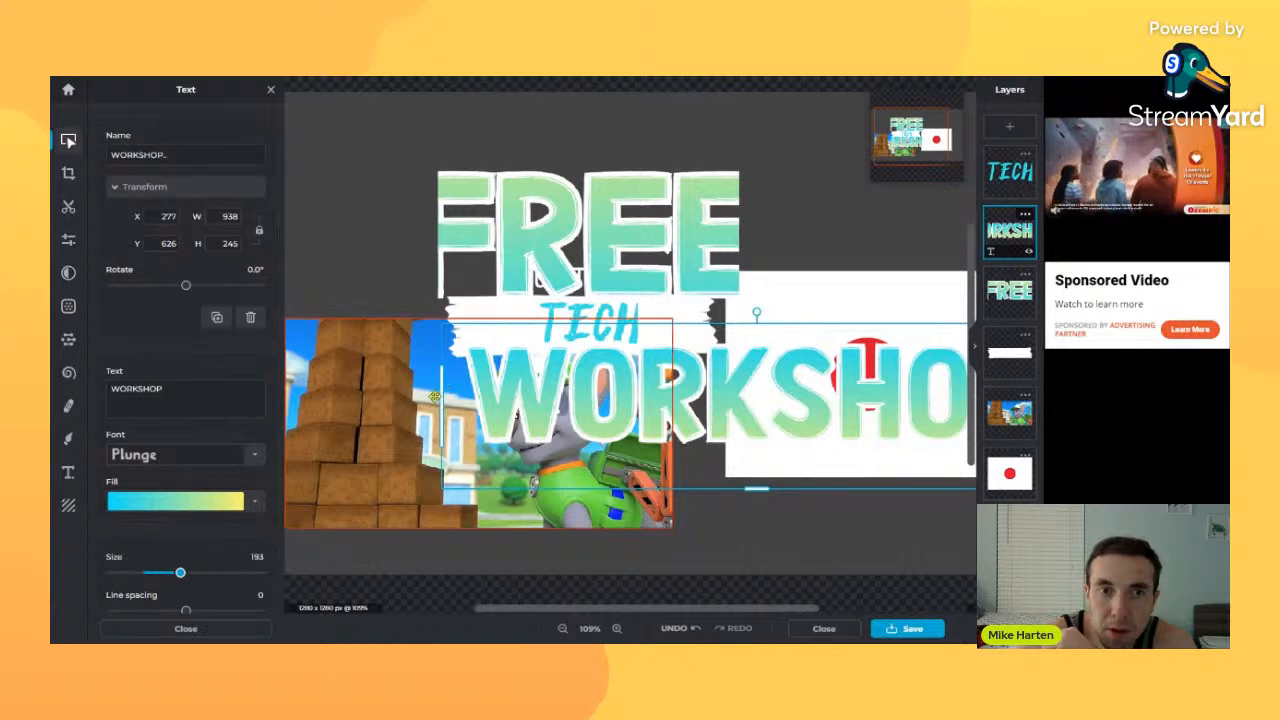
drag(441, 396, 391, 399)
drag(654, 398, 502, 436)
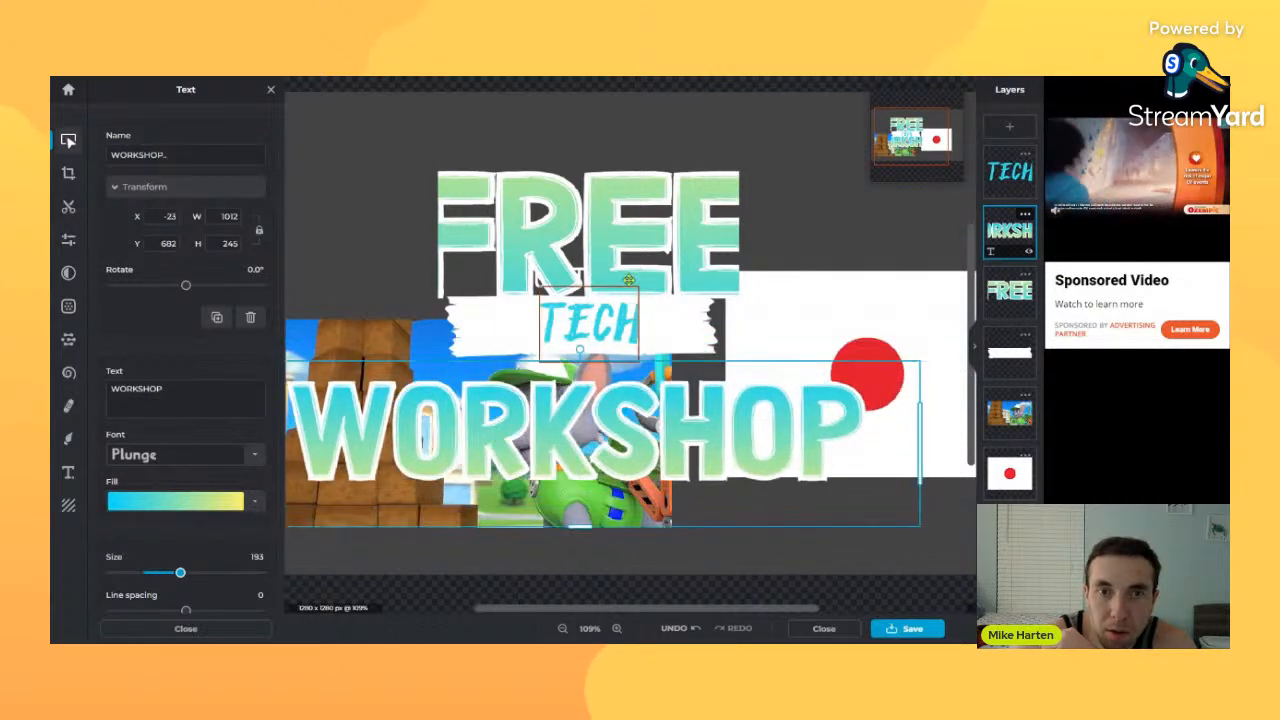
- Unlink the FREE text from the template group, widen its box to about 718 px and move it to X 53, Y 330
click(628, 280)
drag(738, 360, 822, 340)
key(ctrl+z)
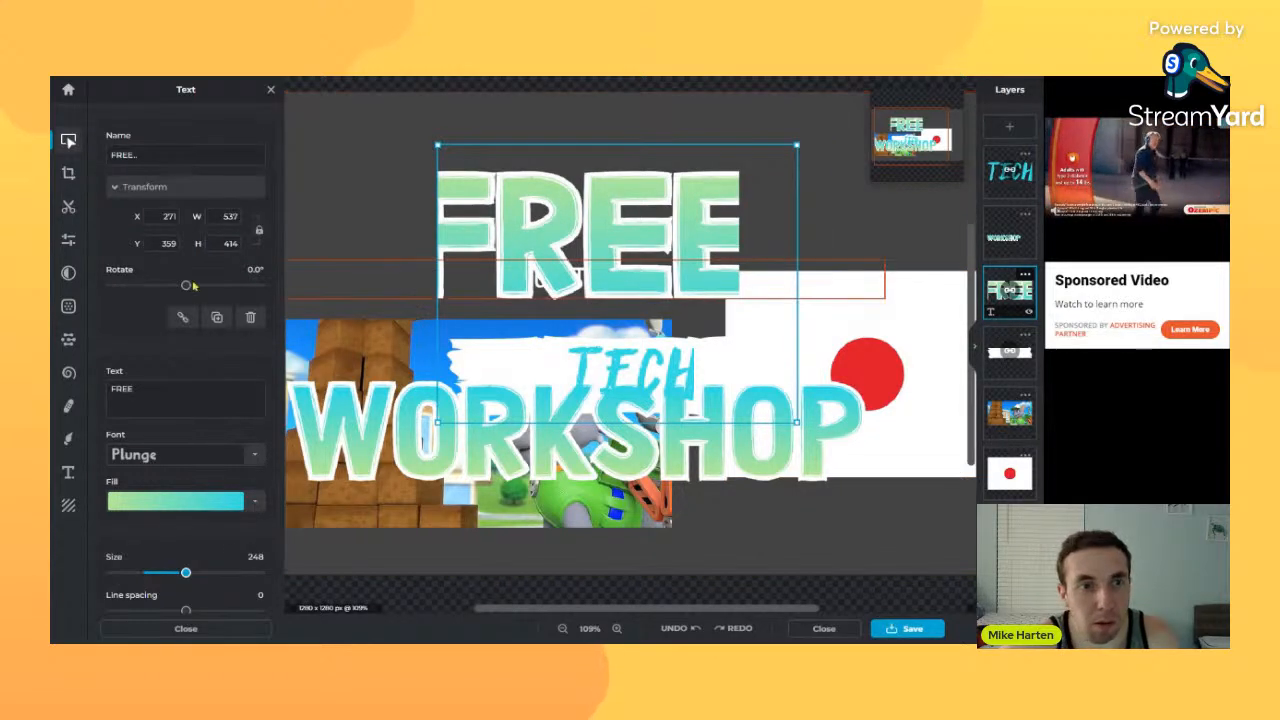
click(186, 317)
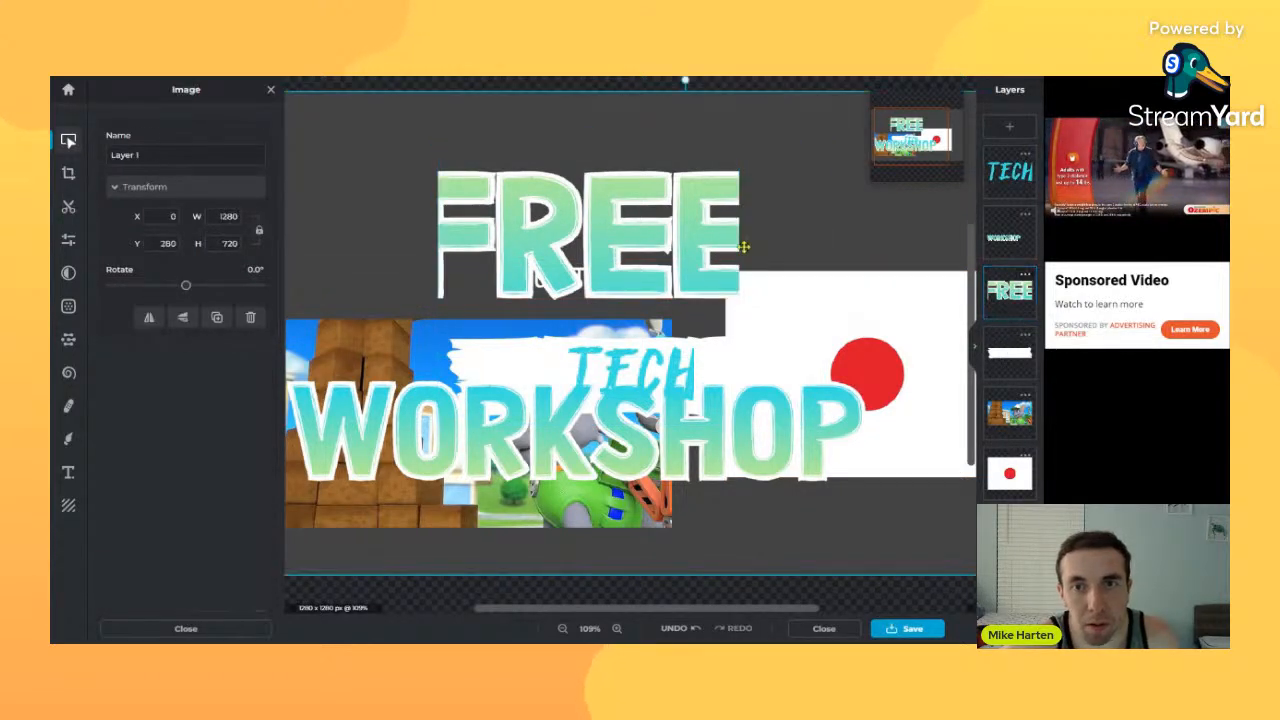
drag(742, 247, 599, 241)
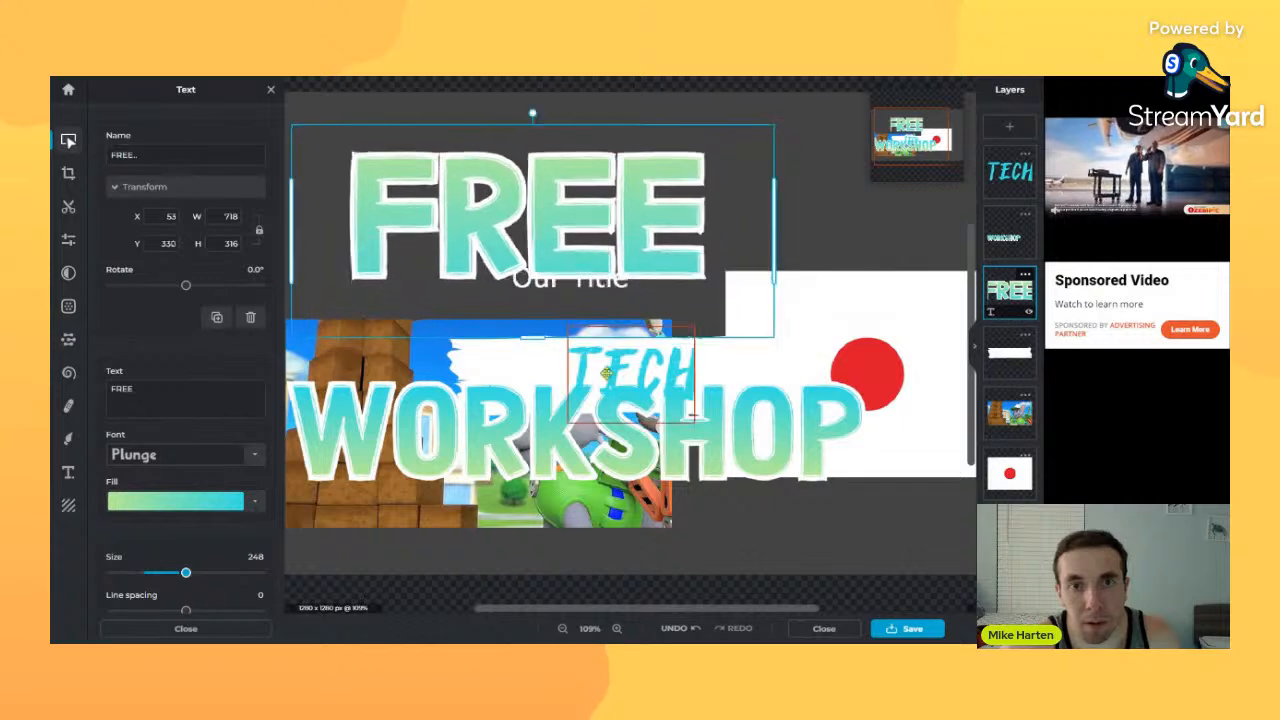
- Hide the game picture layer and the red circle layer
click(995, 488)
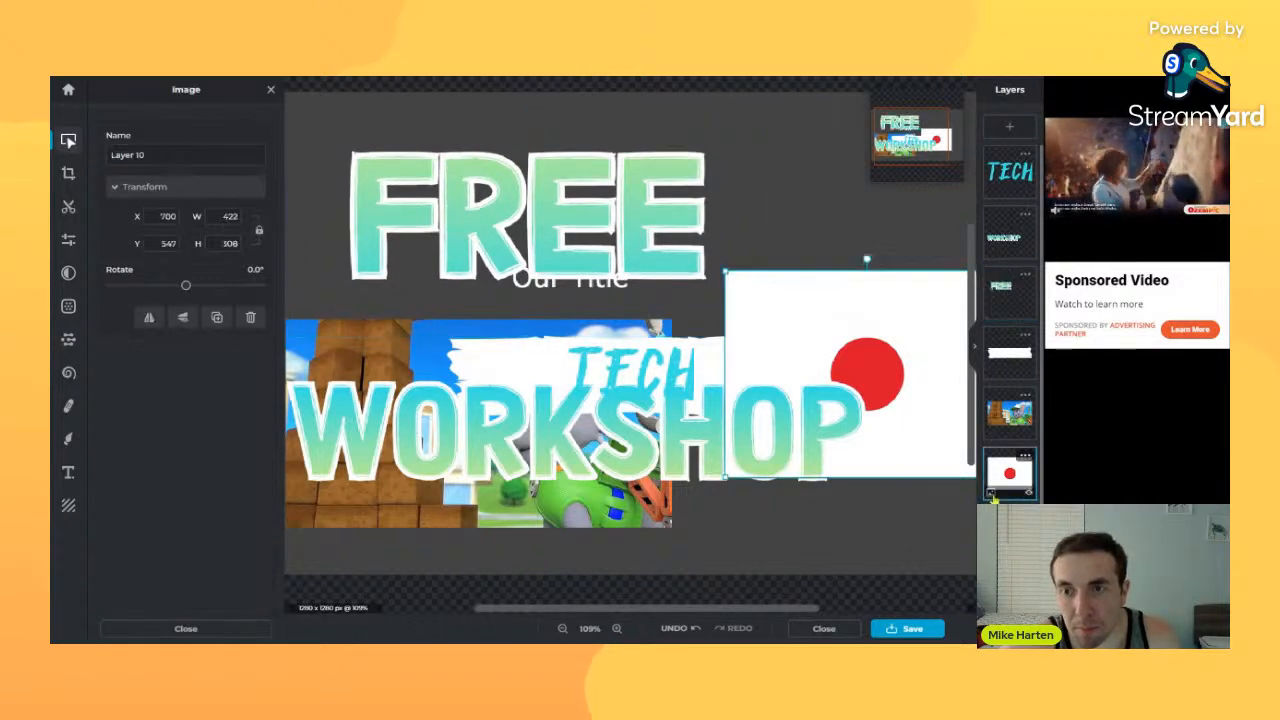
click(991, 438)
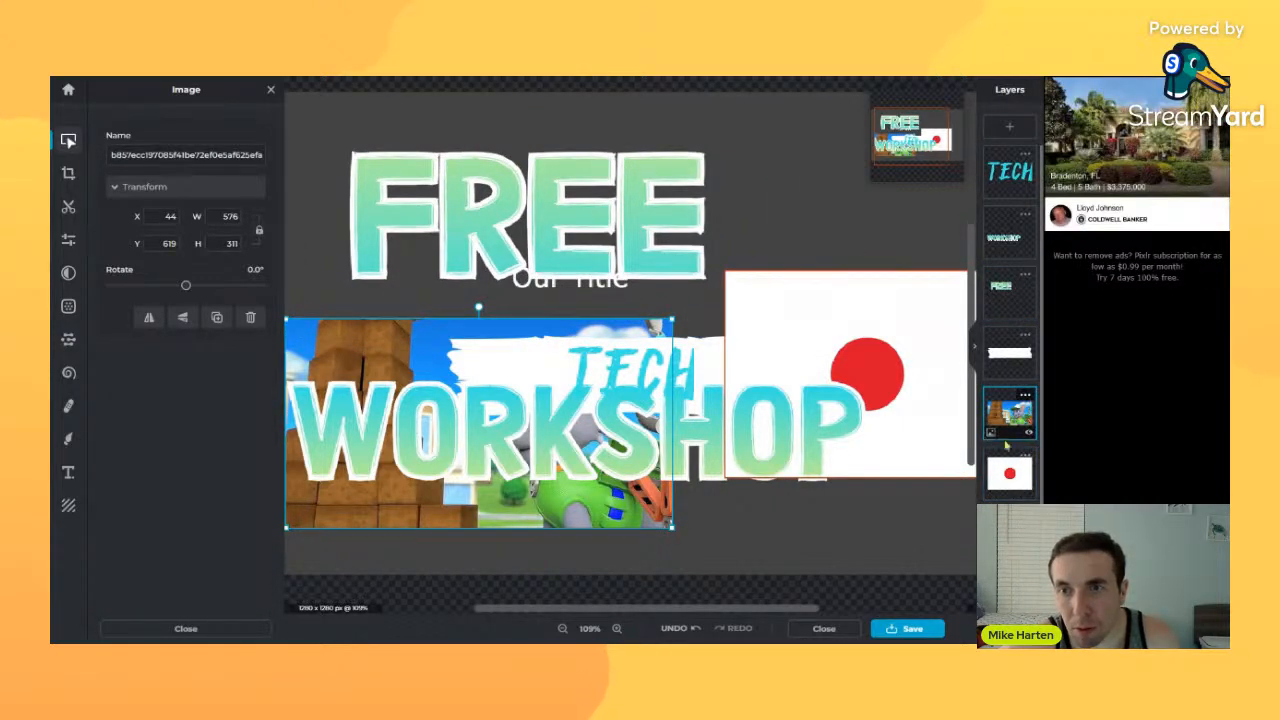
click(1030, 432)
click(1028, 488)
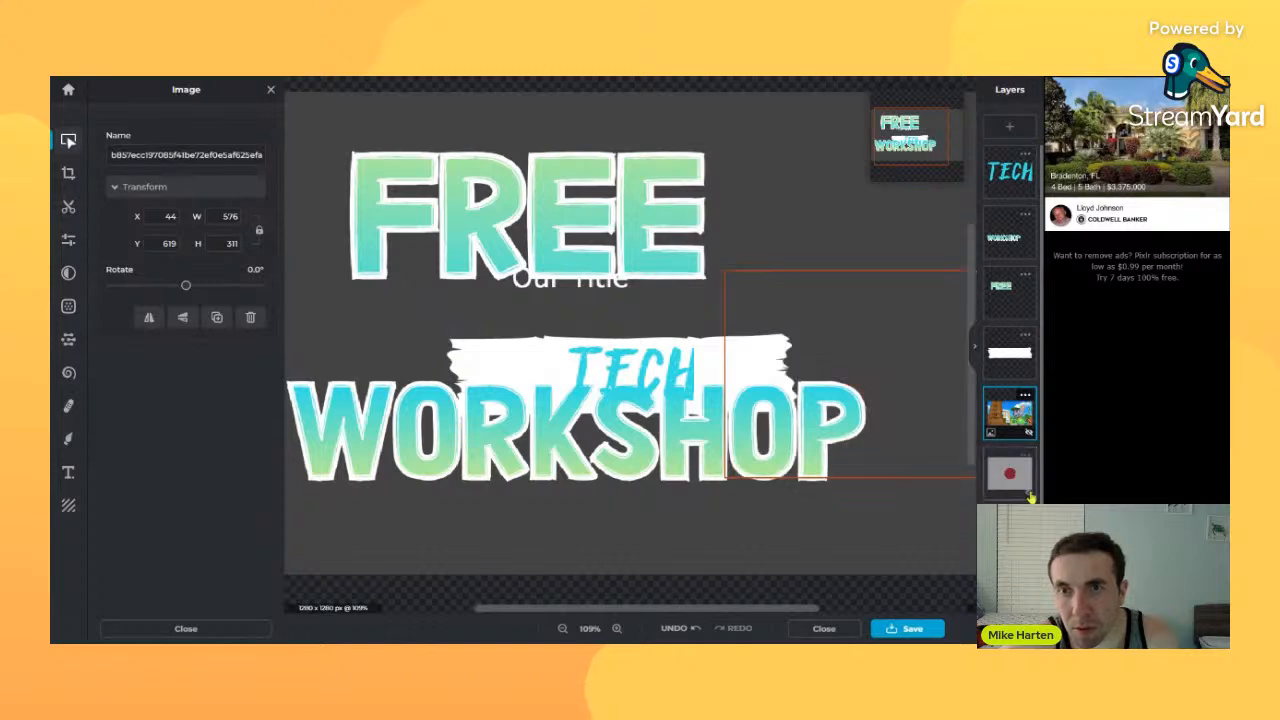
- Stack the words: fit TECH and its white banner between the other two, nudge WORKSHOP slightly, and place FREE at X 77, Y 365
click(583, 306)
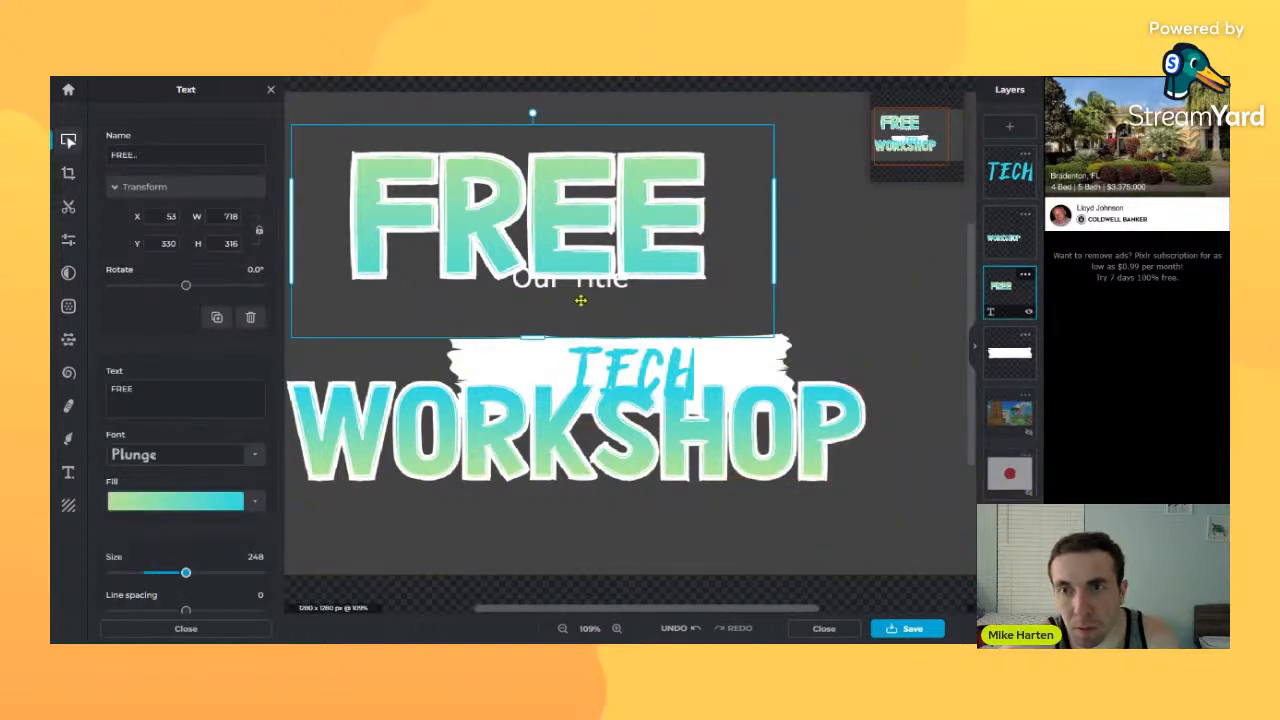
click(1010, 248)
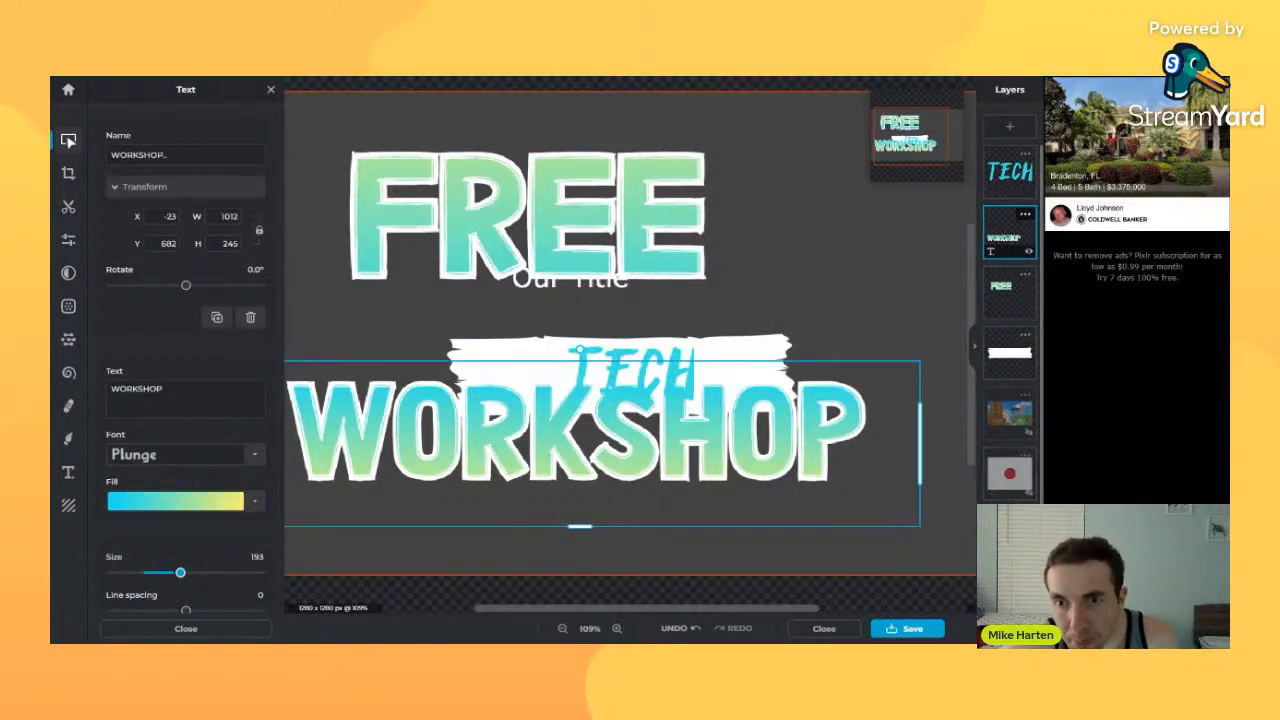
click(606, 354)
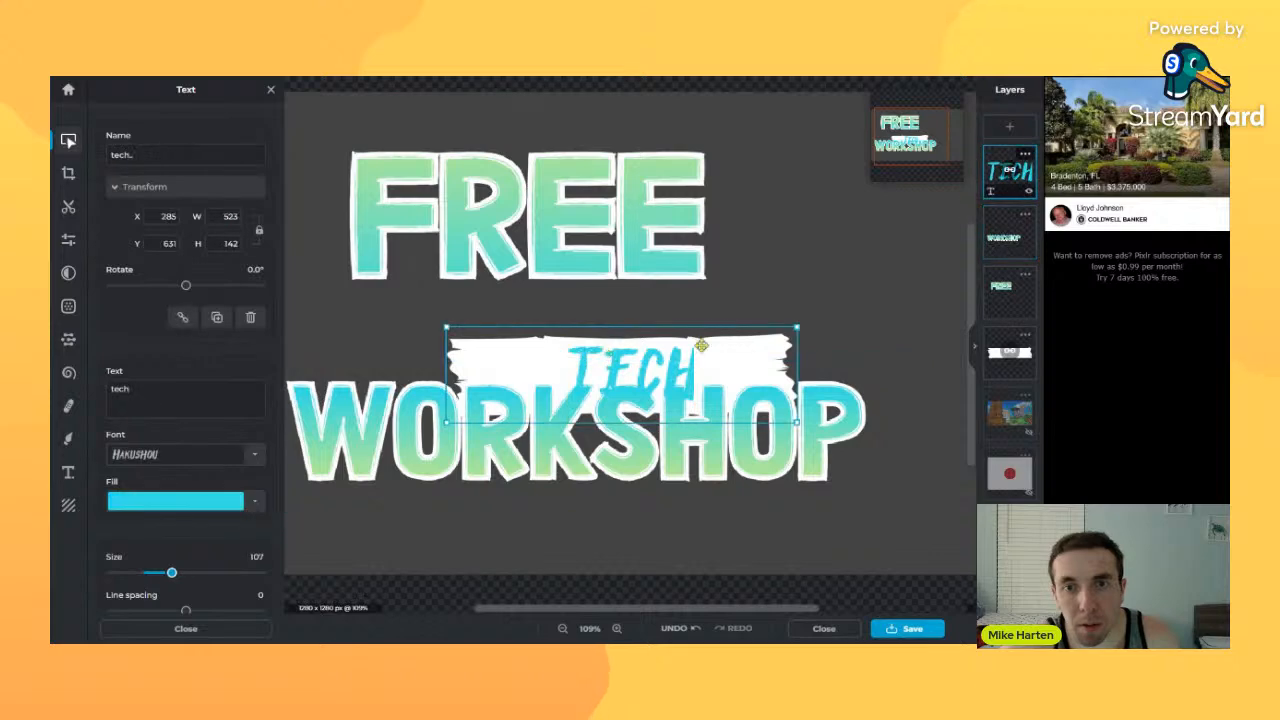
mouse_move(670, 358)
mouse_down()
mouse_move(584, 325)
mouse_move(632, 324)
mouse_up()
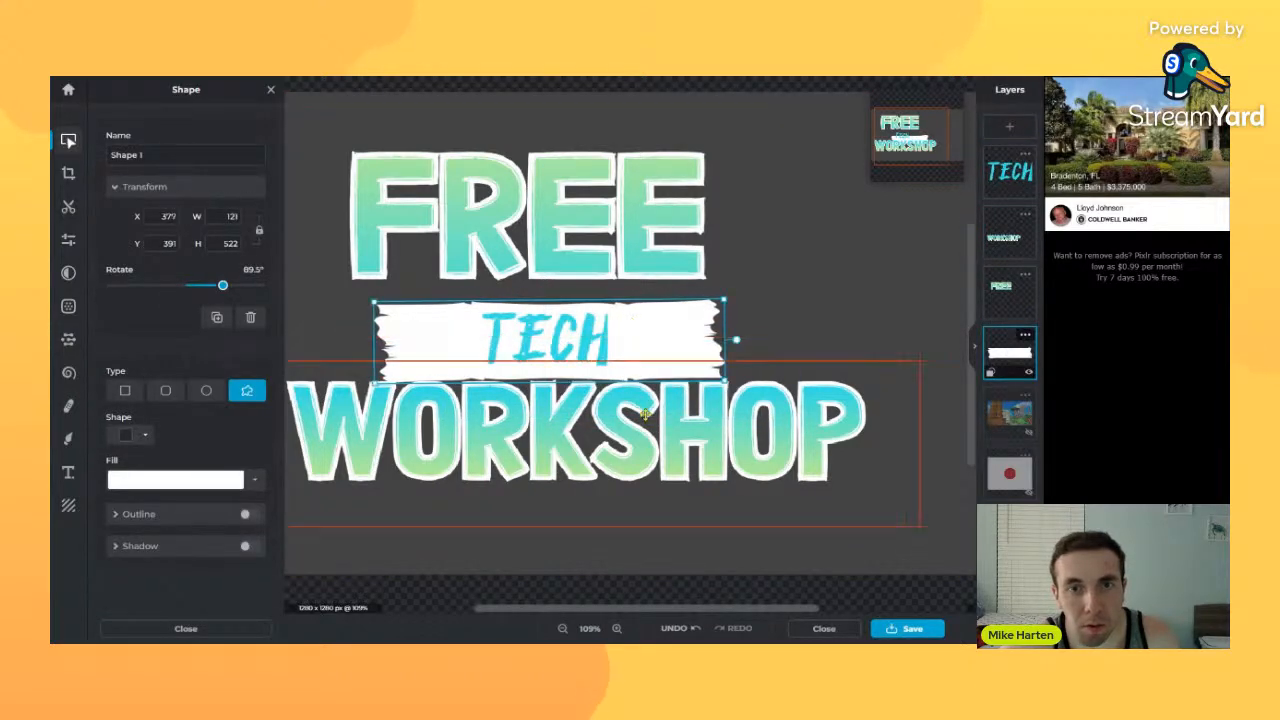
drag(590, 430, 577, 430)
drag(553, 267, 570, 289)
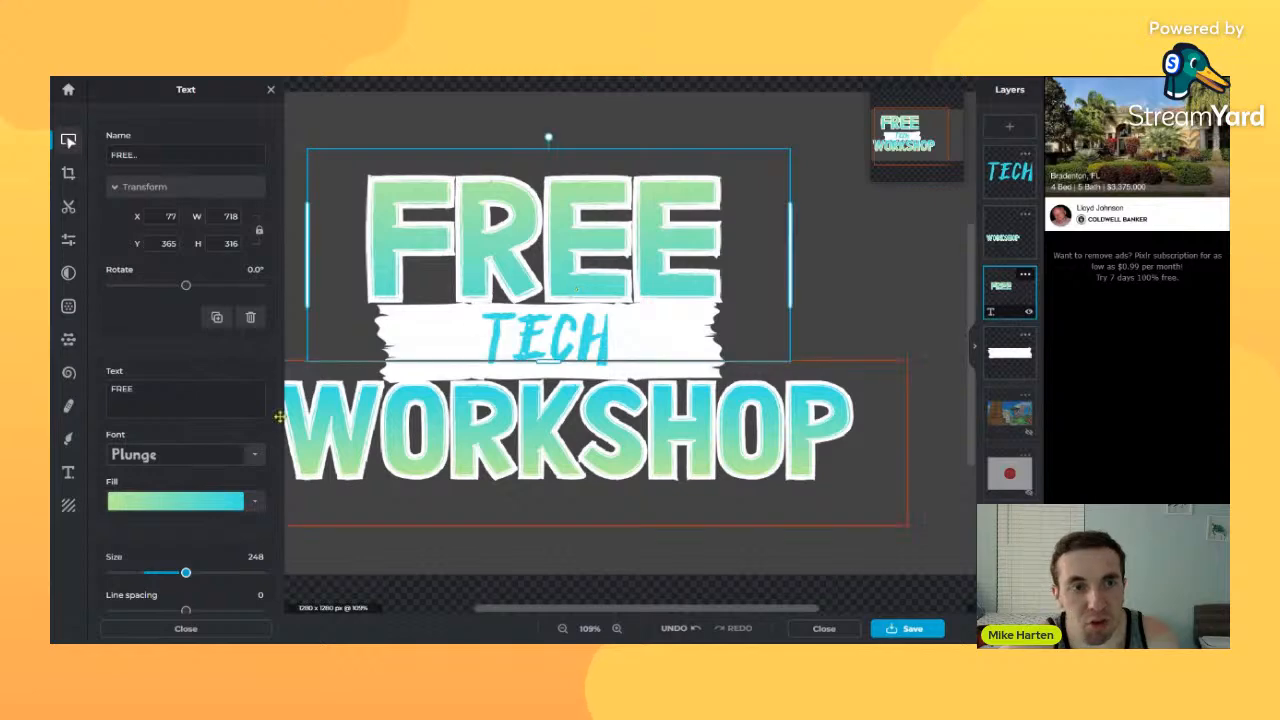
- Apply the rainbow gradient preset as the fill of the FREE text
scroll(190, 340, down, 4)
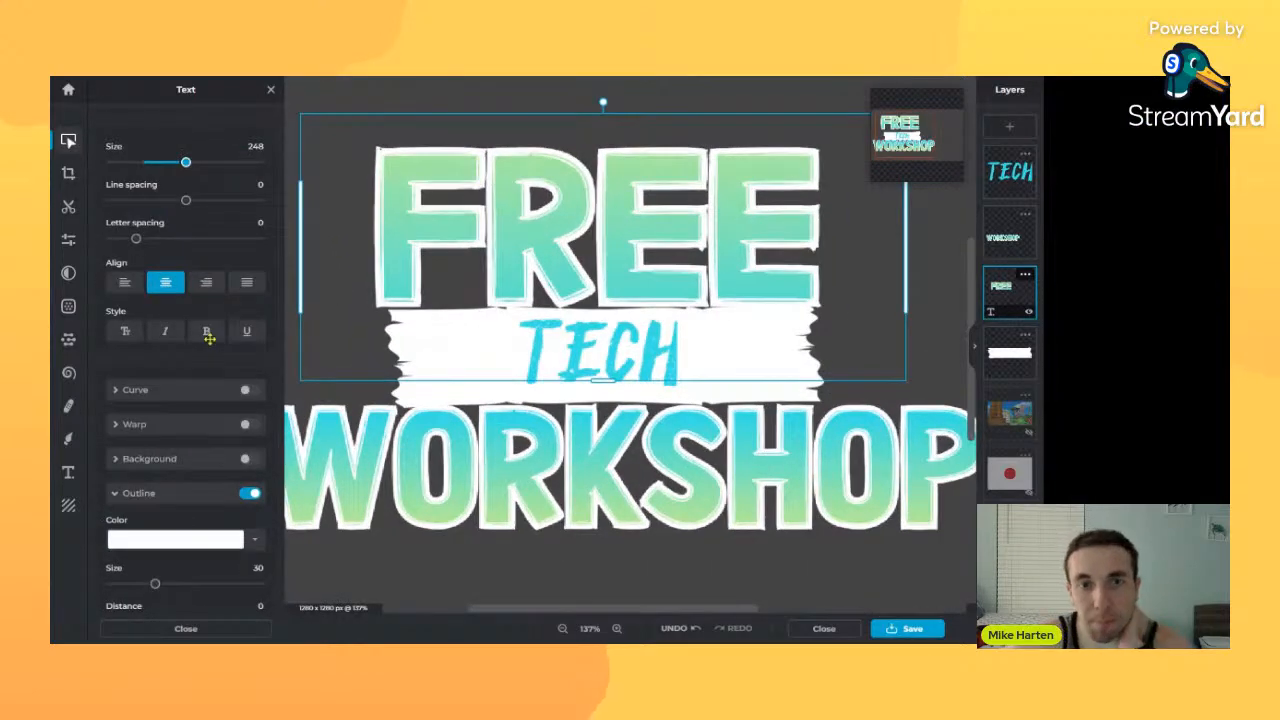
scroll(209, 339, up, 3)
scroll(346, 274, down, 3)
scroll(220, 280, up, 2)
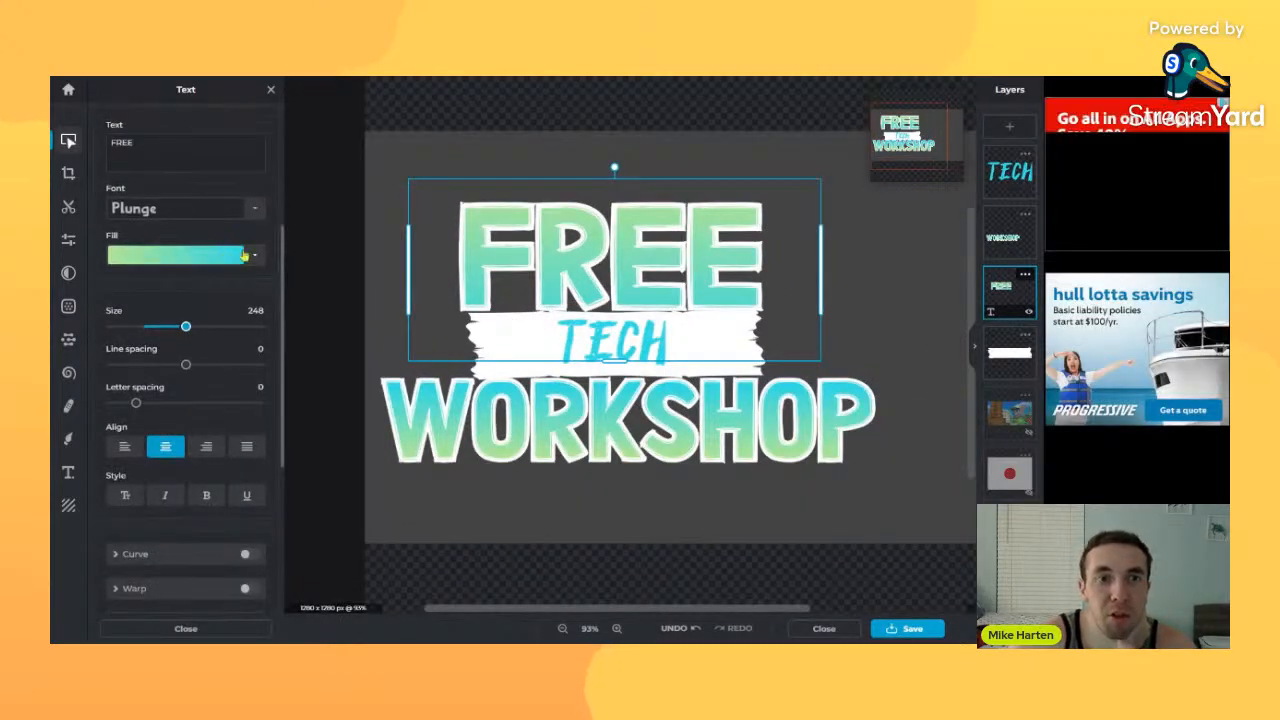
click(244, 256)
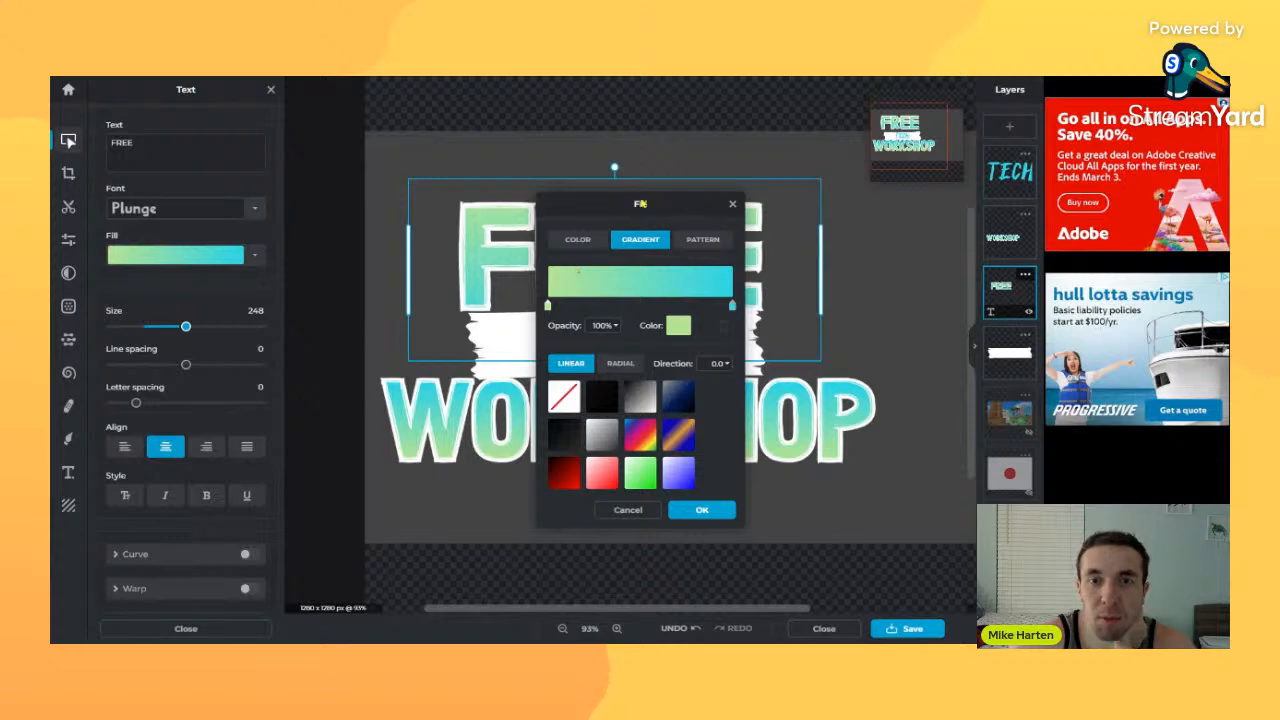
drag(640, 203, 527, 211)
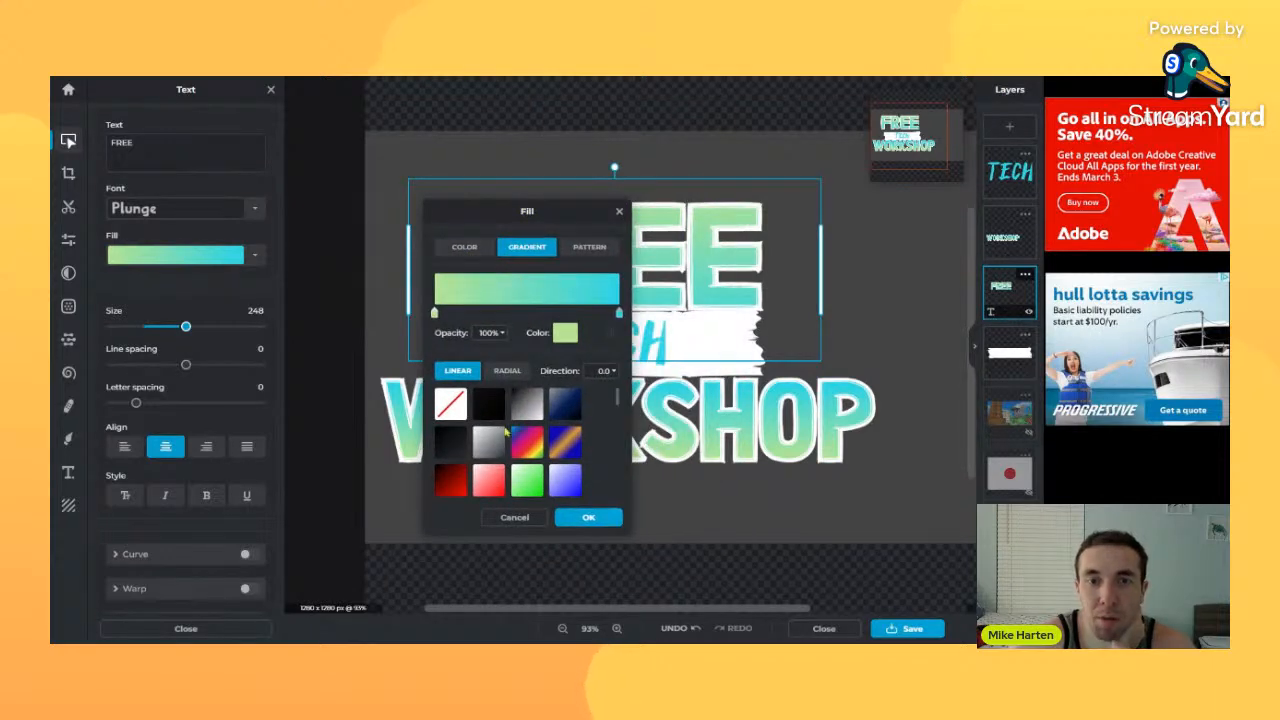
click(526, 443)
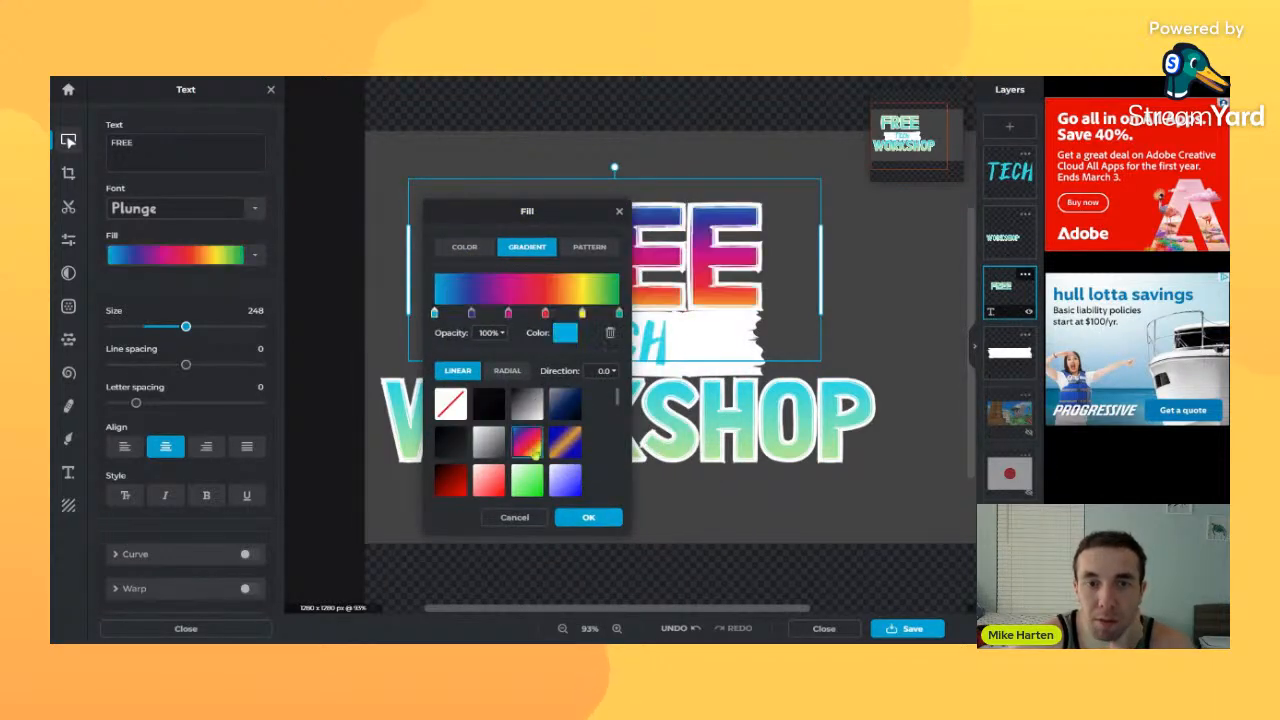
click(589, 517)
- Try other gradient presets on the FREE text and choose the white-to-red one, keeping the word in view
click(254, 258)
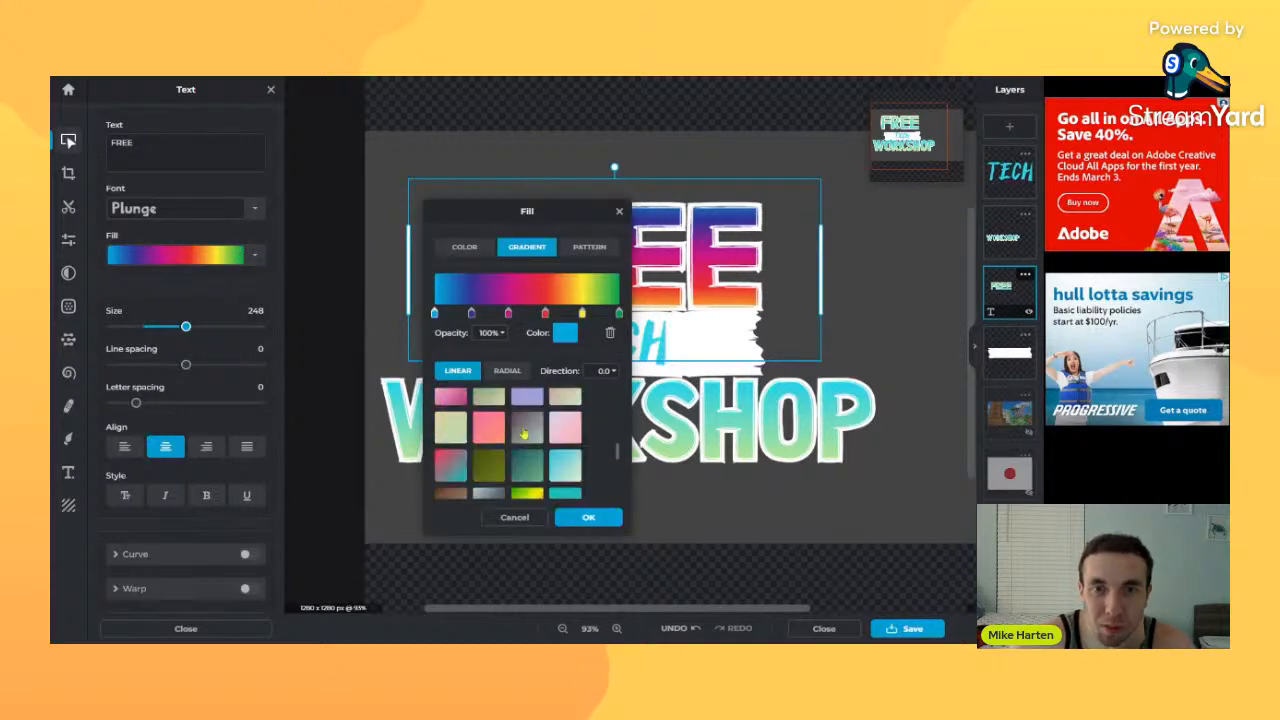
click(490, 410)
click(527, 405)
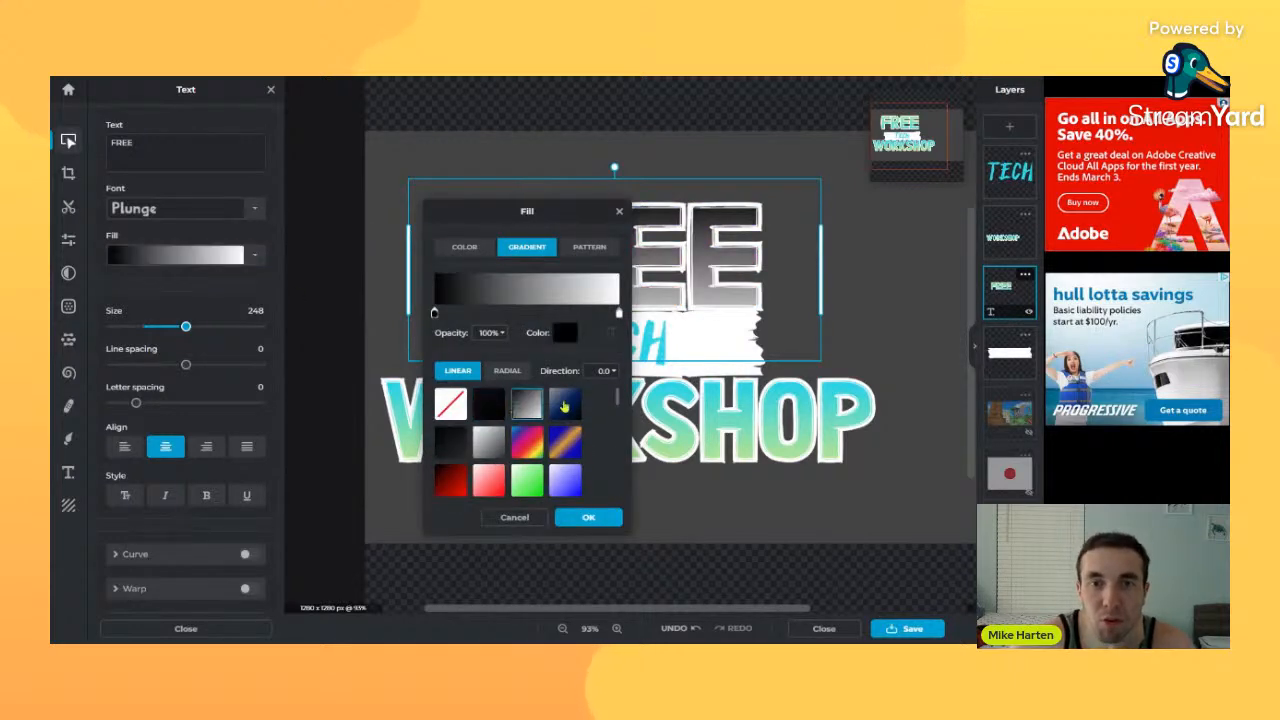
click(562, 405)
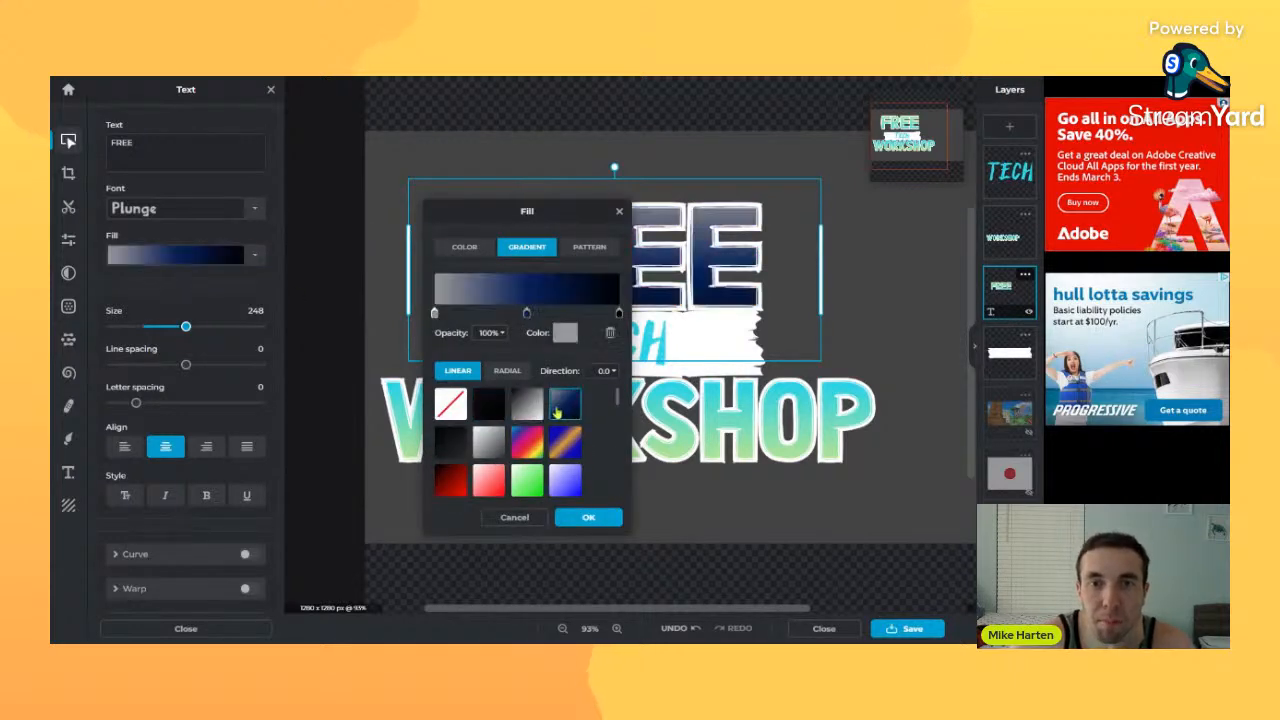
click(489, 482)
drag(531, 222, 347, 220)
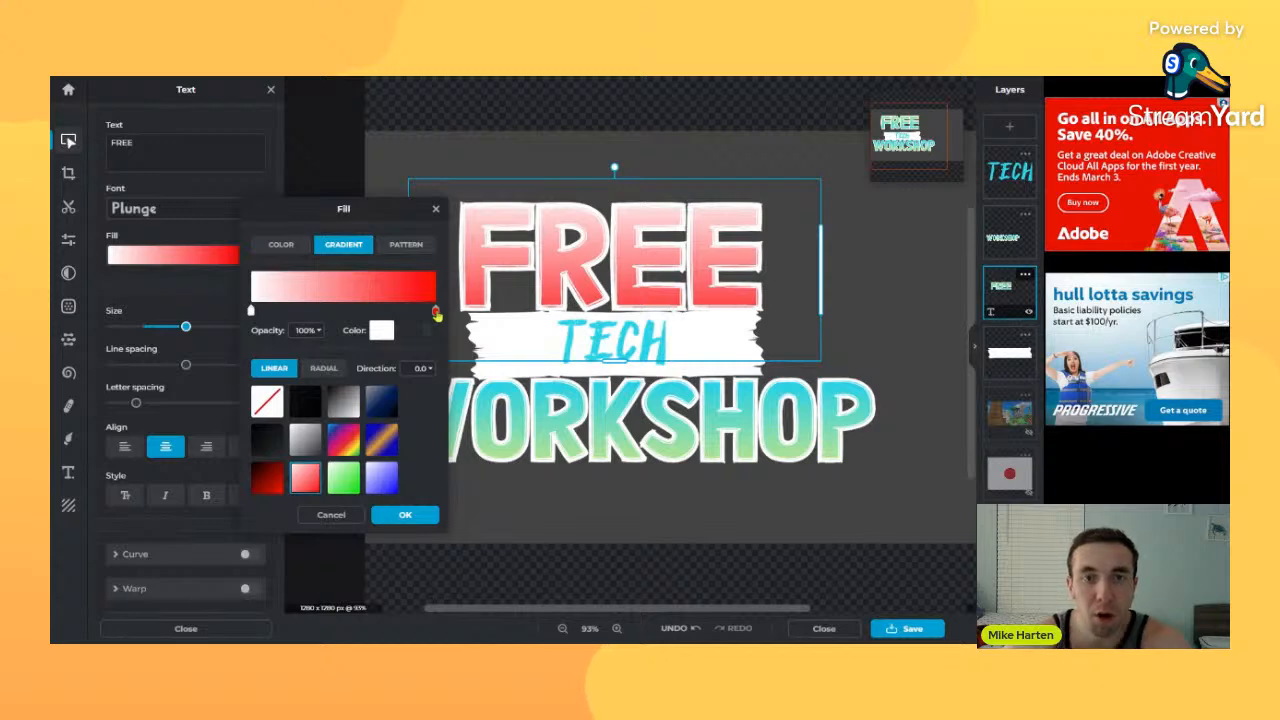
- Change the red end of the FREE text's gradient to a light blue-violet
click(436, 313)
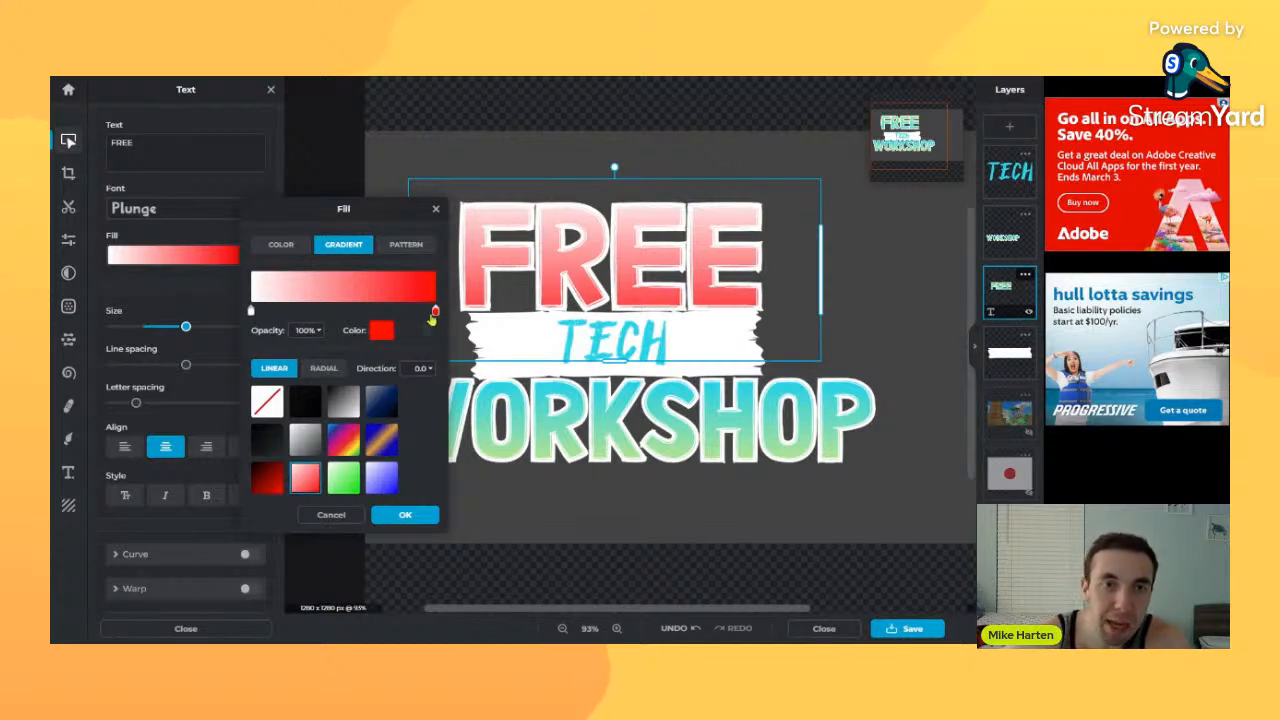
click(380, 332)
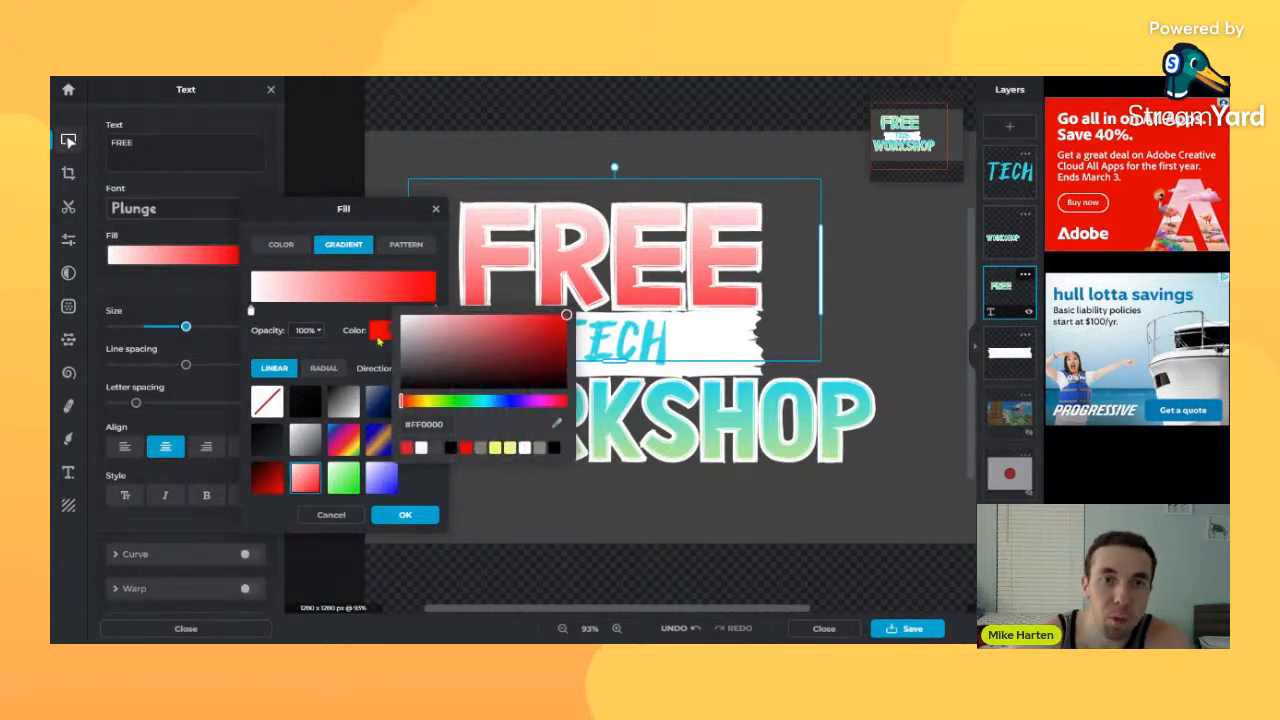
drag(488, 403, 513, 401)
click(501, 315)
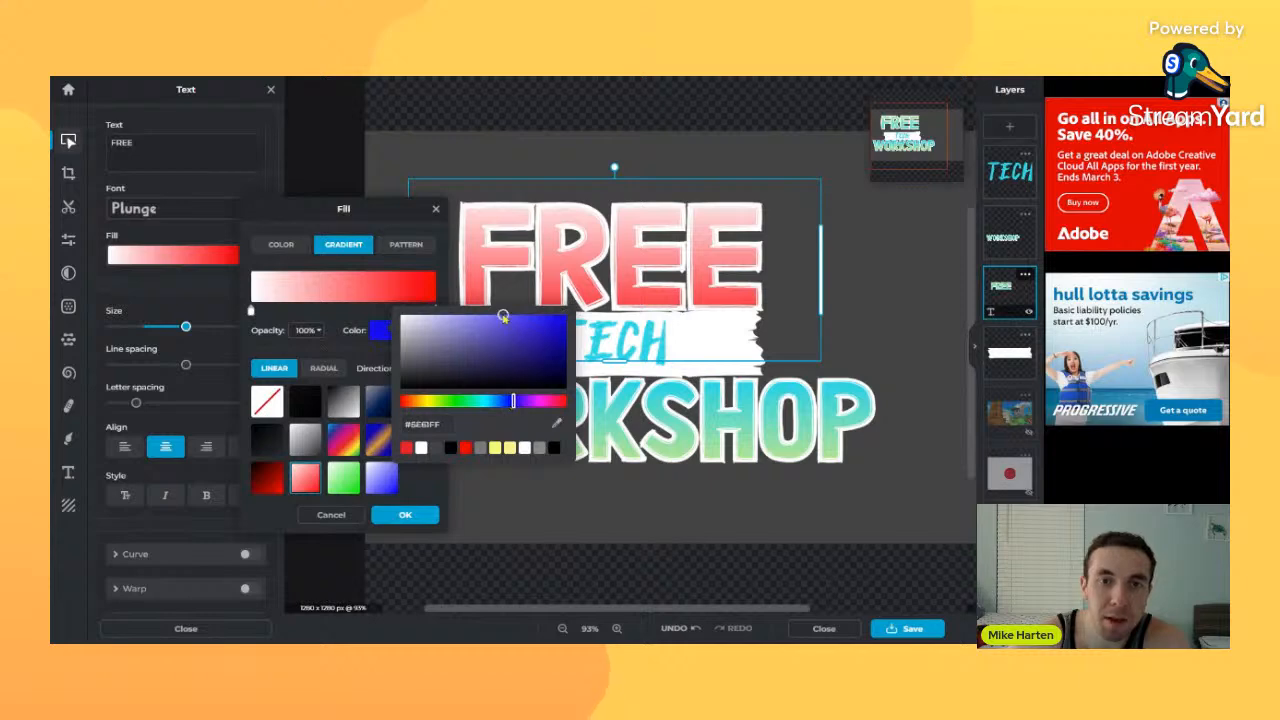
click(401, 310)
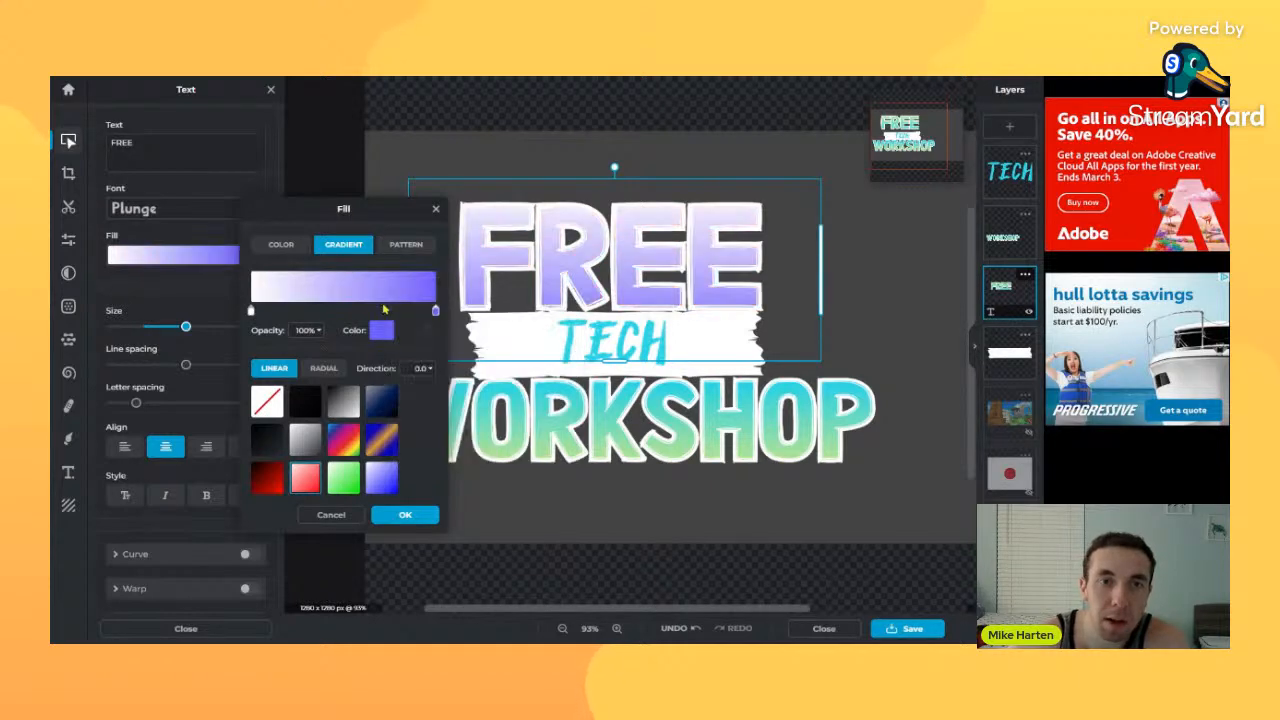
- Try to change the white end of the FREE text's gradient to the dark blue #101019 and close the fill settings
click(251, 311)
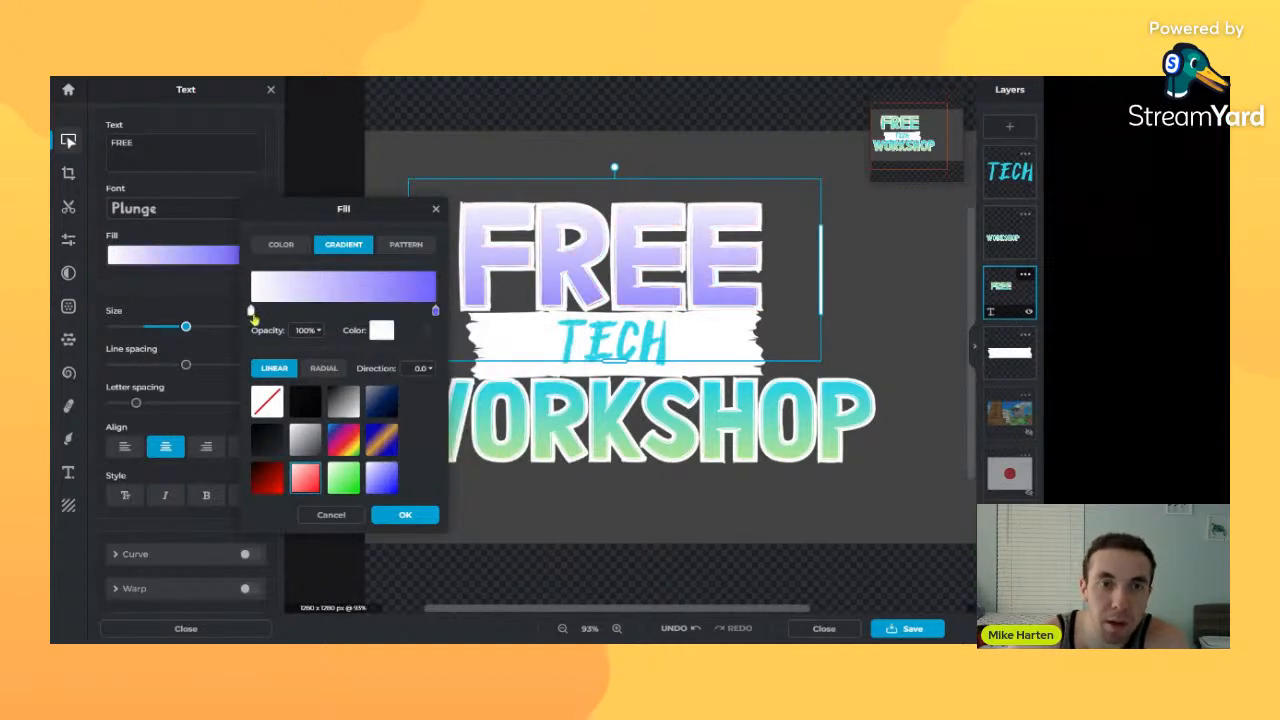
click(381, 330)
click(471, 363)
click(445, 357)
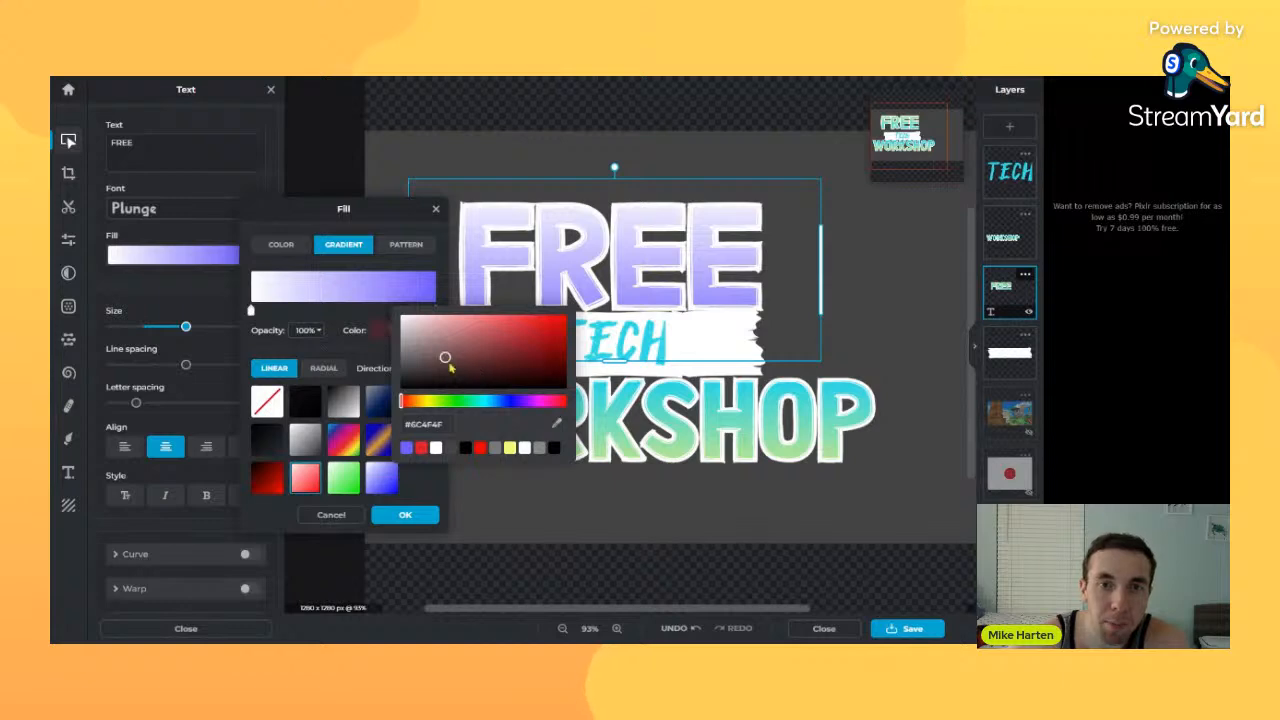
click(512, 401)
drag(436, 365, 463, 383)
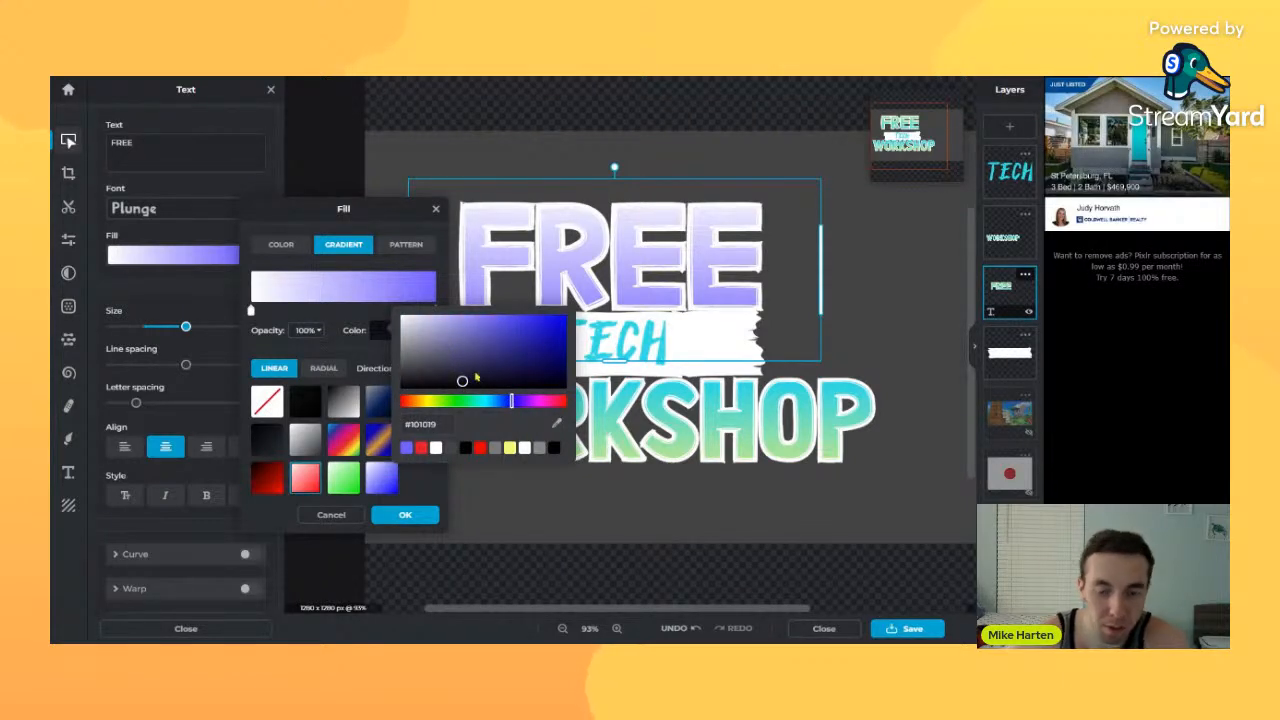
key(Return)
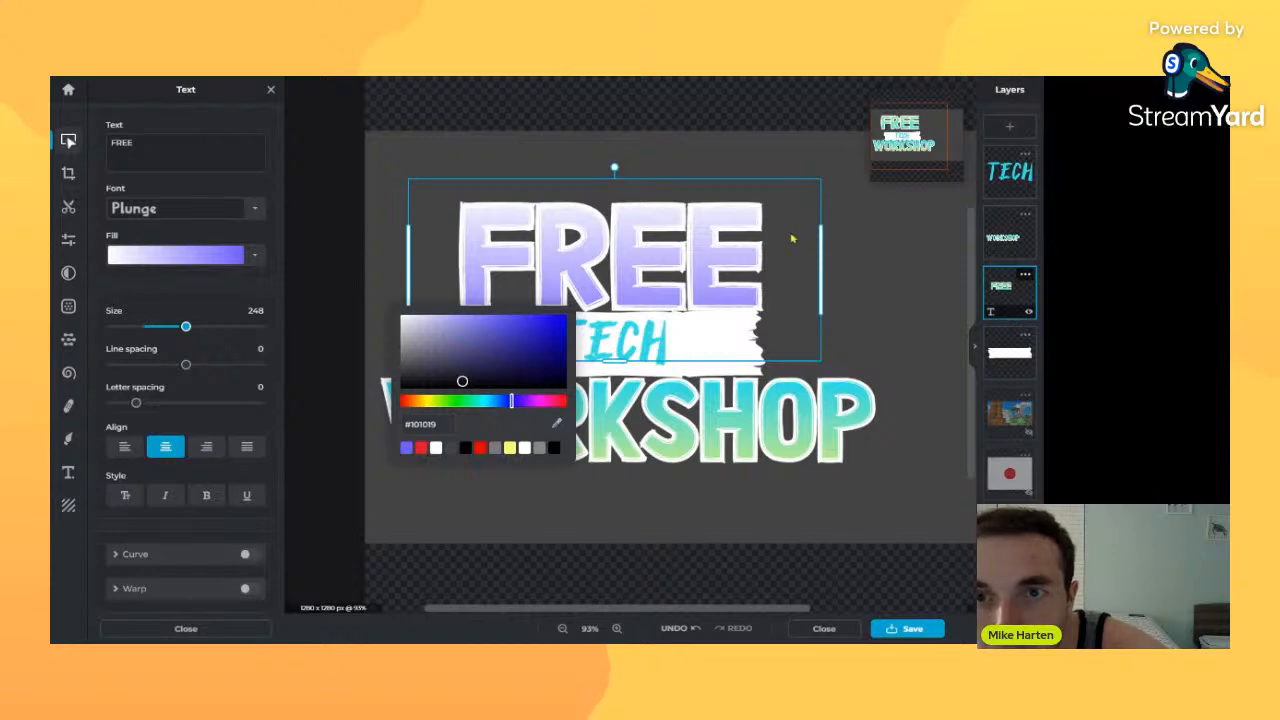
- Leave the editor, return to the Pixlr Express start screen and reopen the FREE TECH WORKSHOP design
click(70, 86)
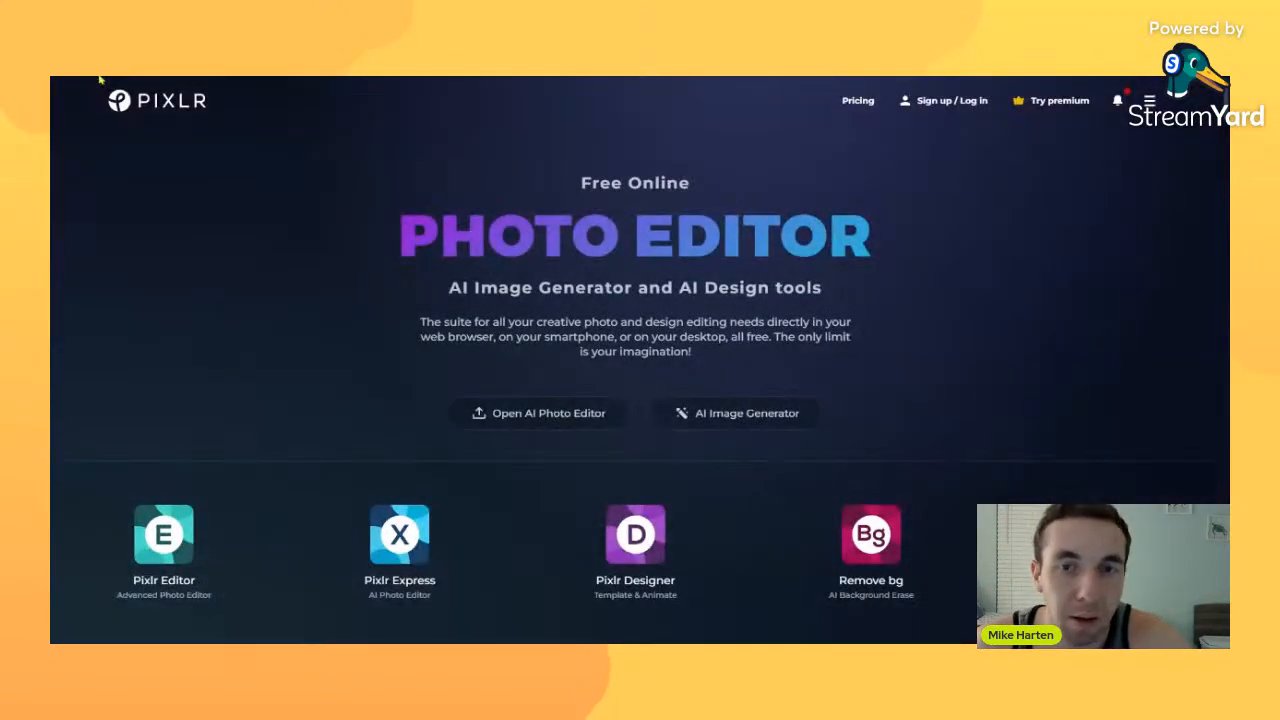
key(alt+Left)
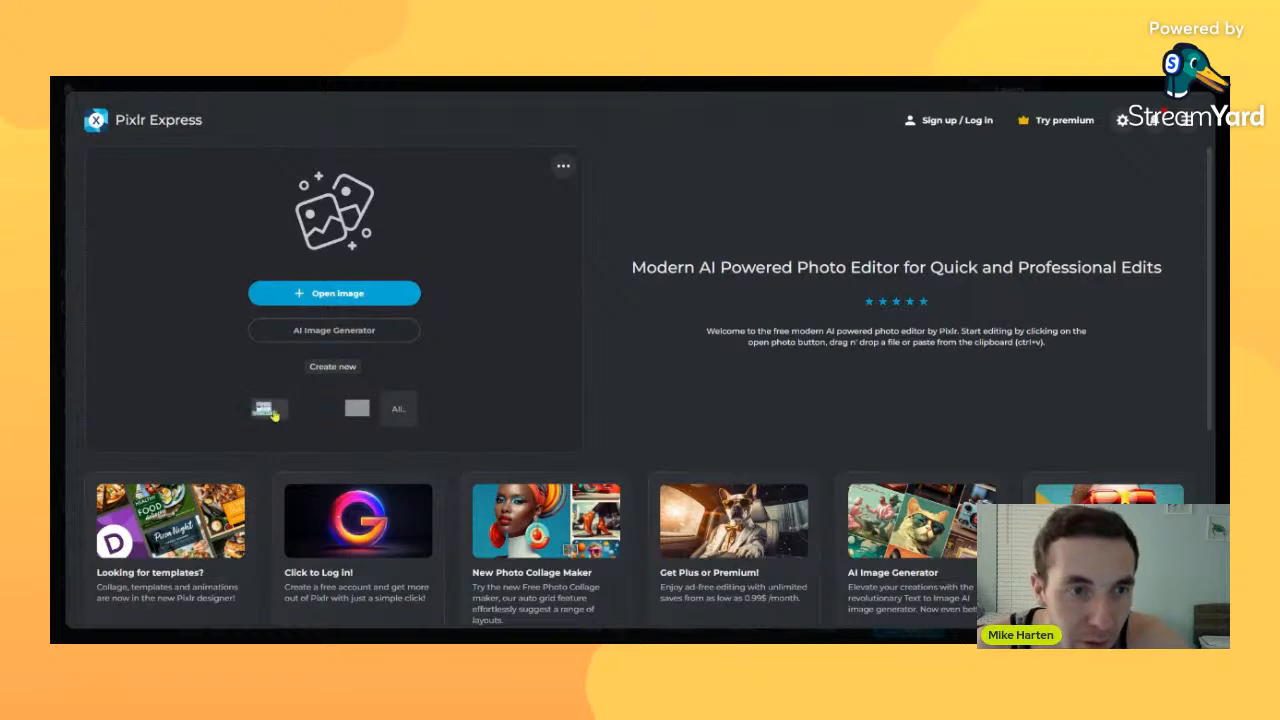
click(268, 410)
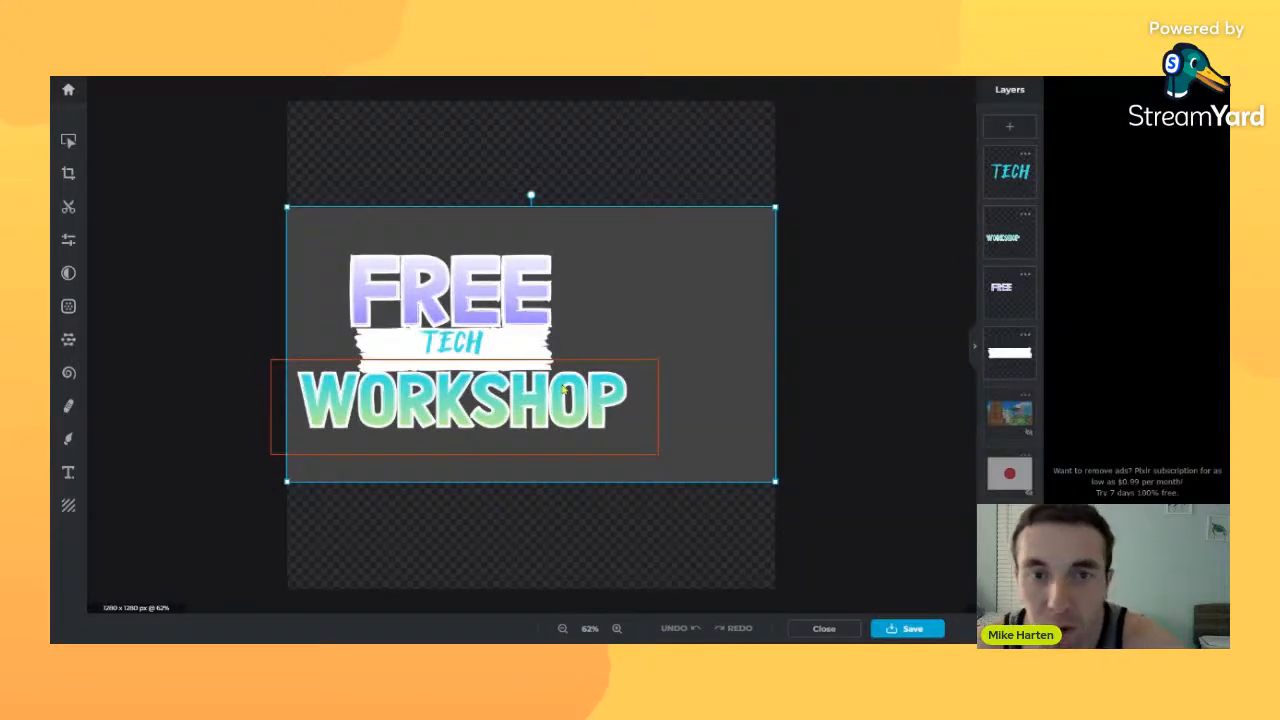
- Move WORKSHOP to X 109, Y 691, and shift the white banner and TECH to sit above its middle, with TECH at X 602, Y 609
click(515, 400)
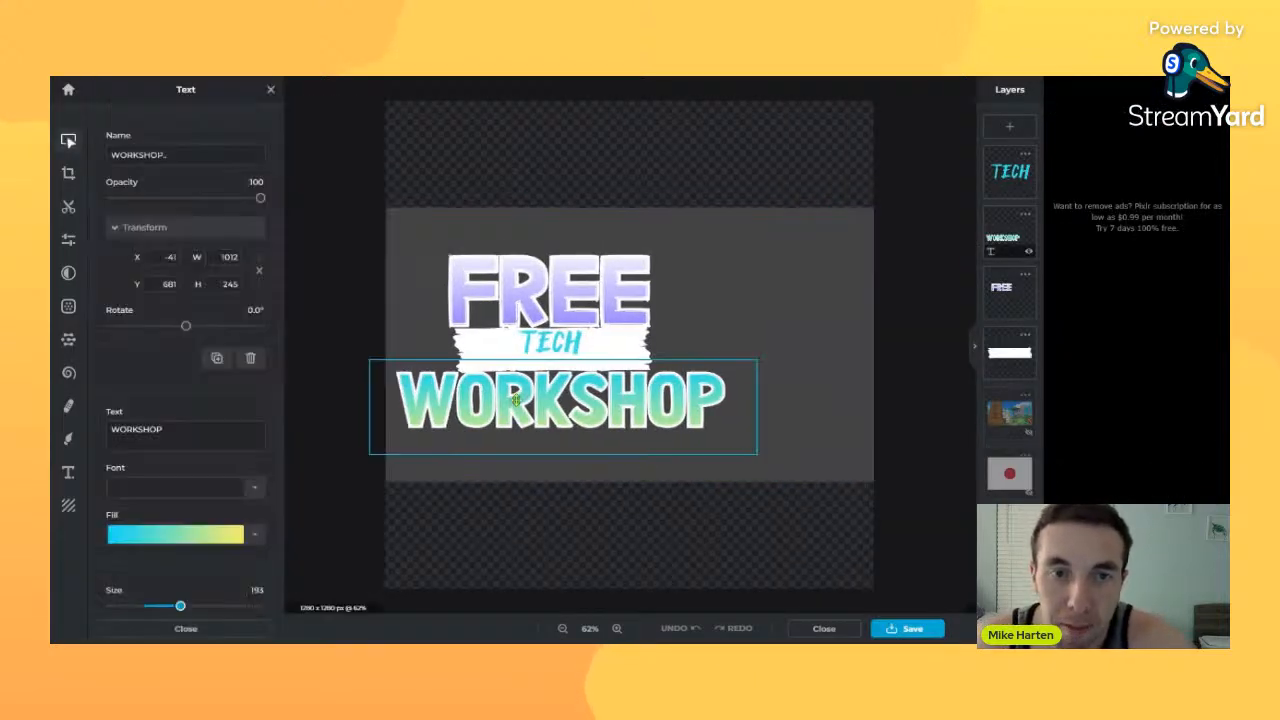
drag(515, 400, 572, 404)
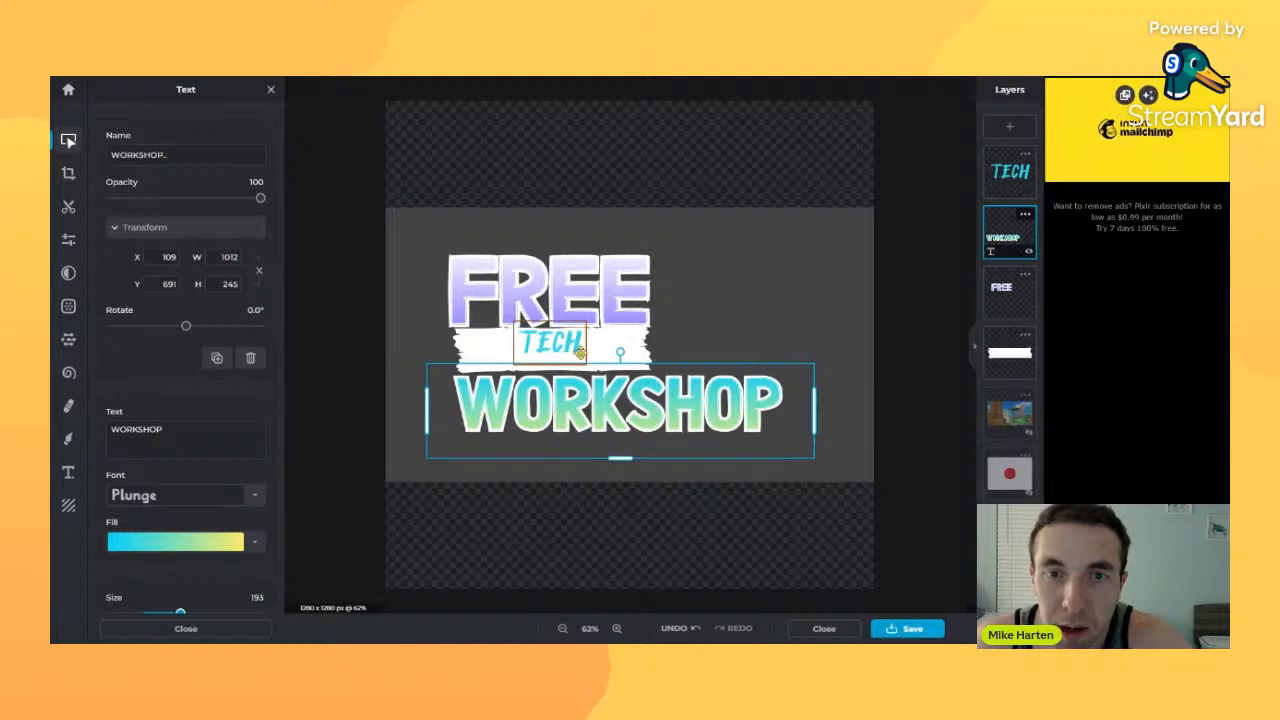
click(737, 331)
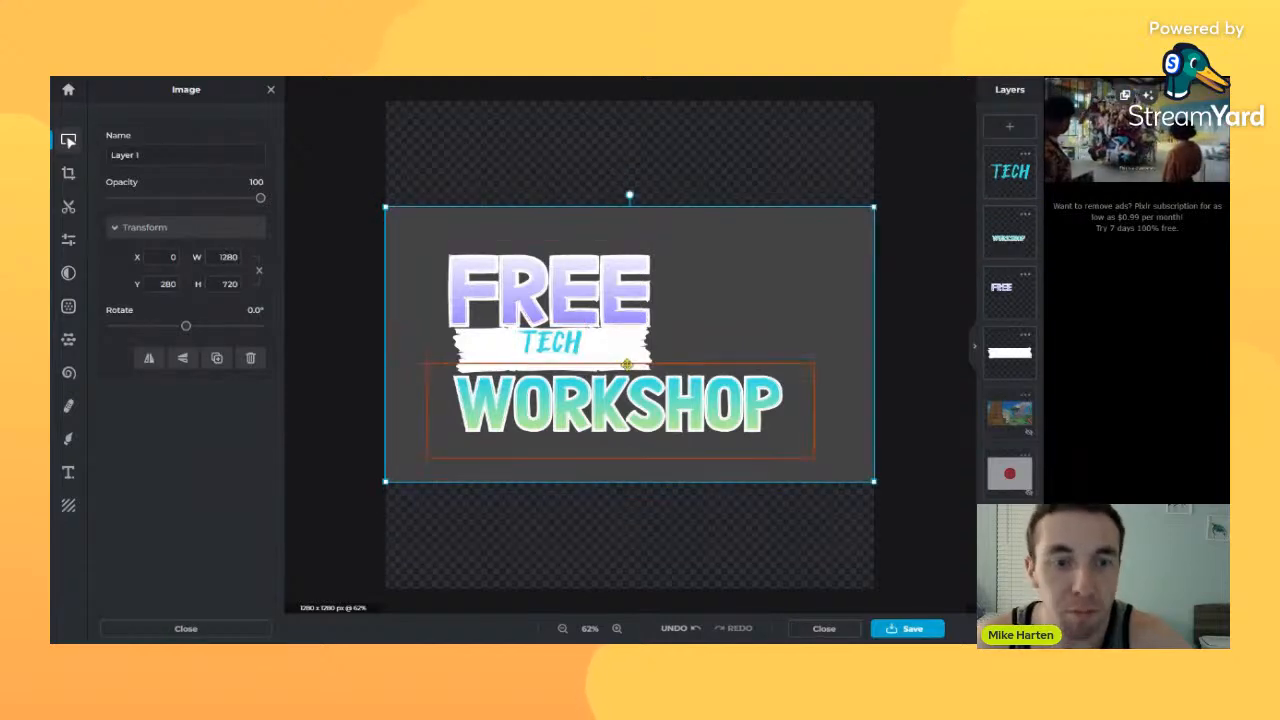
drag(632, 361, 695, 361)
click(632, 356)
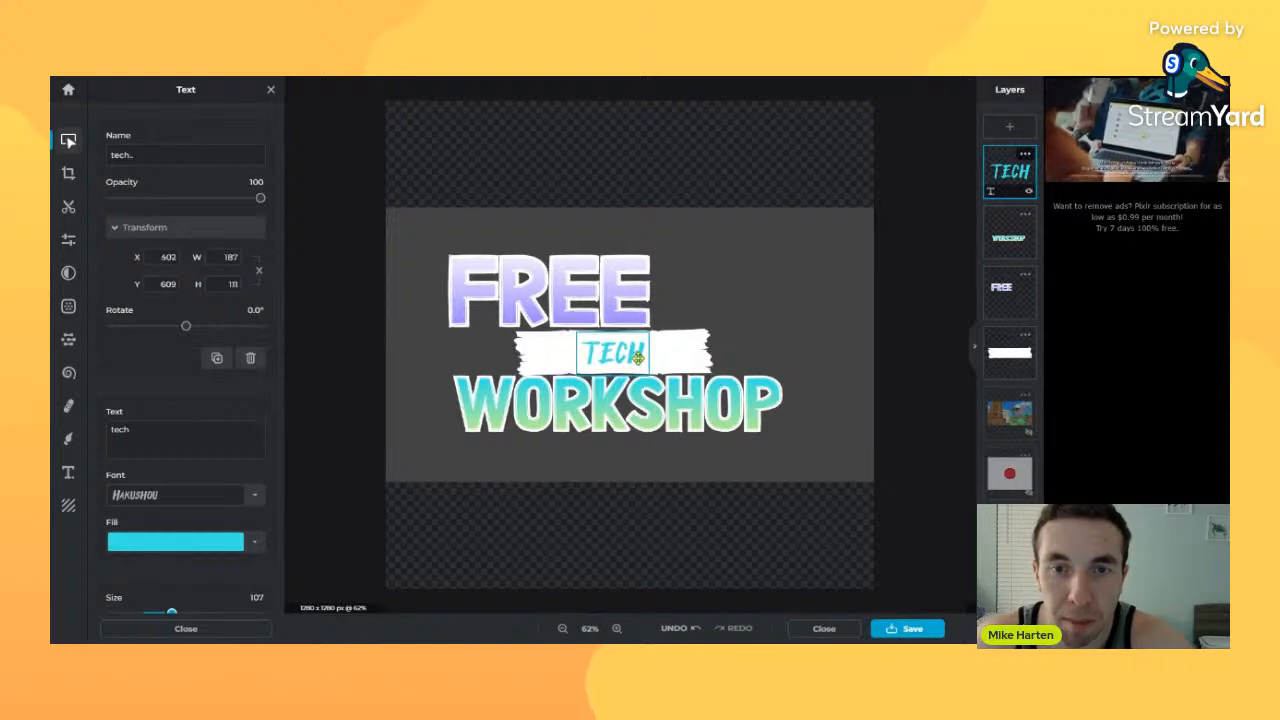
- Undo the accidental rotation of TECH and centre the FREE text above the white banner at X 241, Y 375
drag(637, 358, 643, 318)
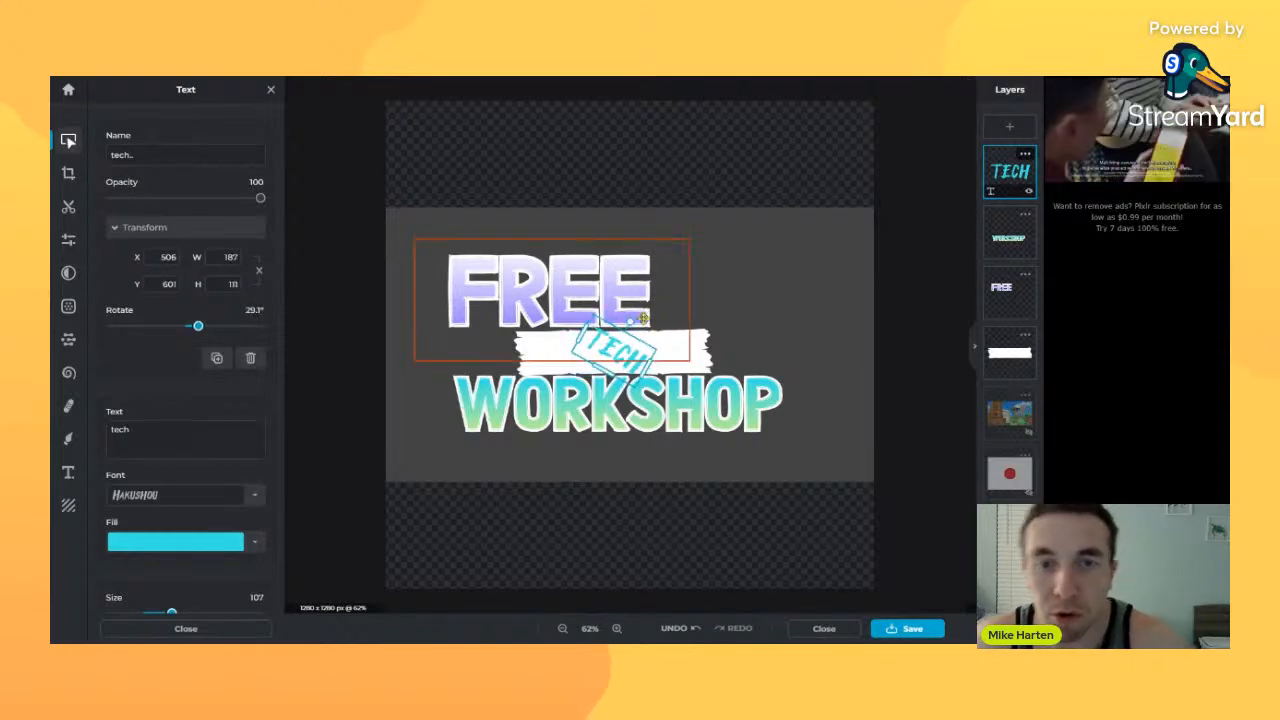
key(ctrl+z)
drag(582, 291, 643, 295)
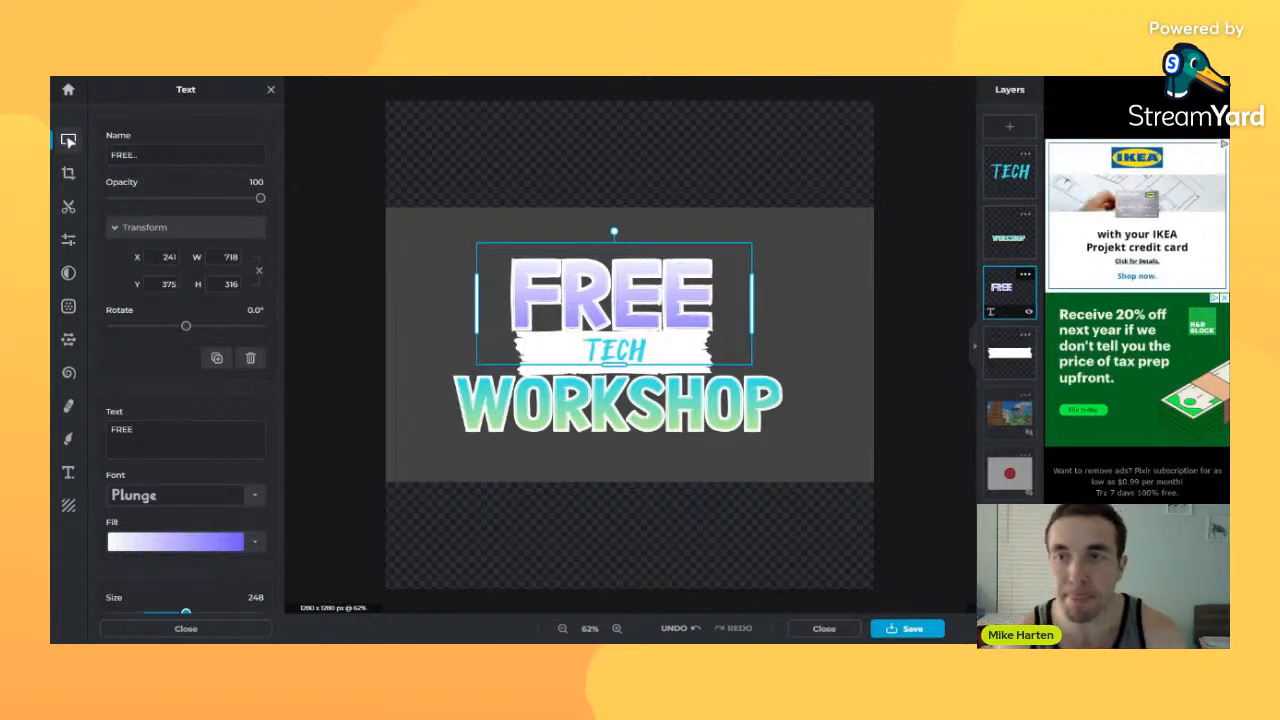
click(903, 337)
scroll(757, 314, down, 4)
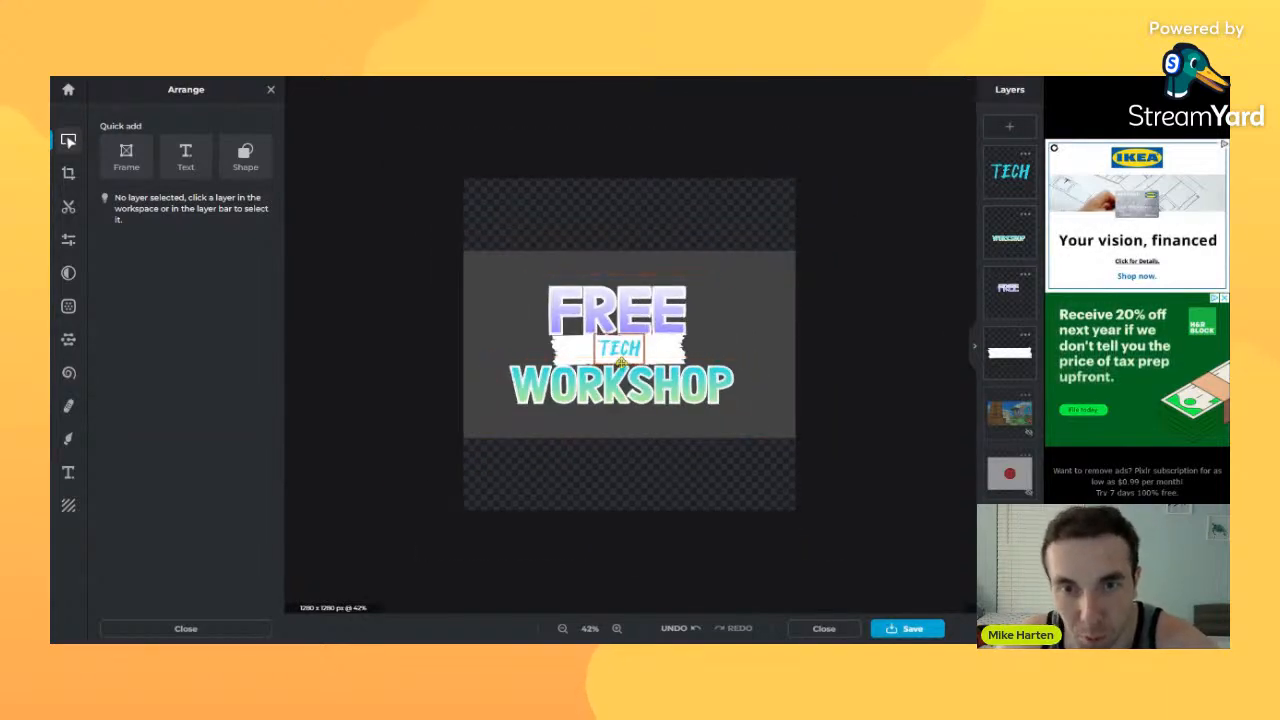
- Compare the save preview as a JPG at 100% quality with the transparent PNG, and cancel saving
click(910, 630)
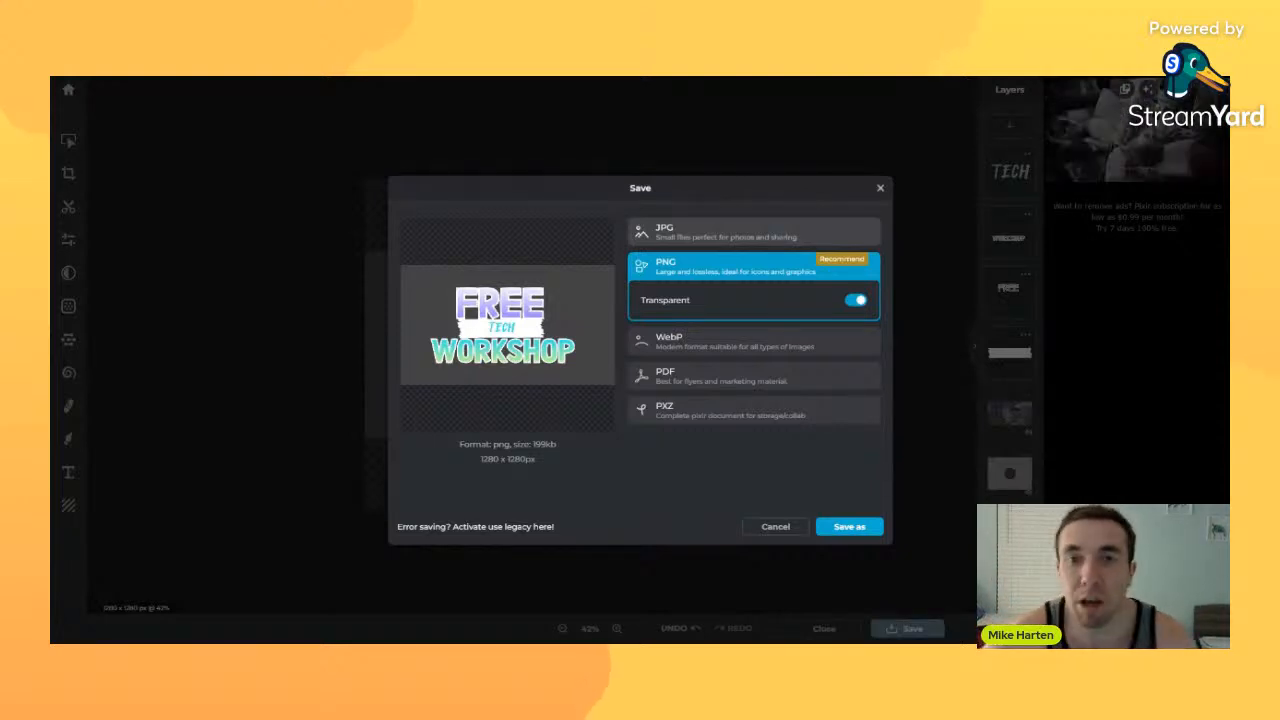
click(700, 240)
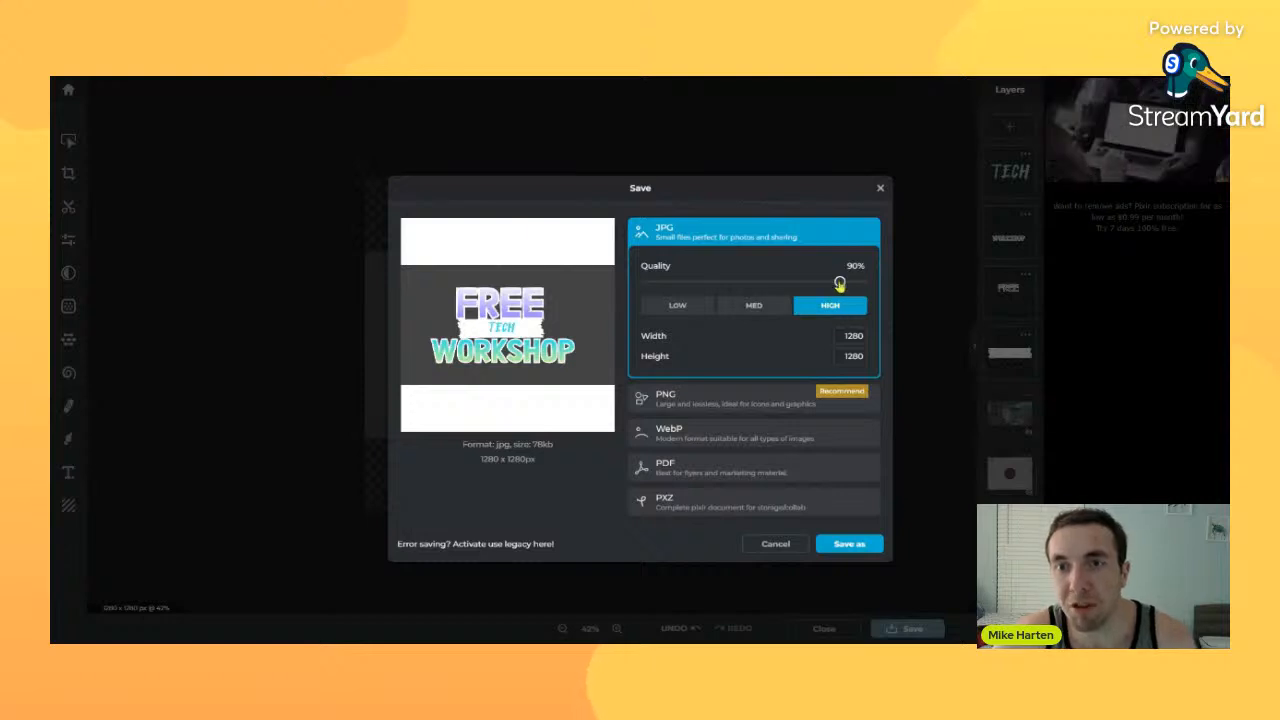
drag(840, 282, 897, 287)
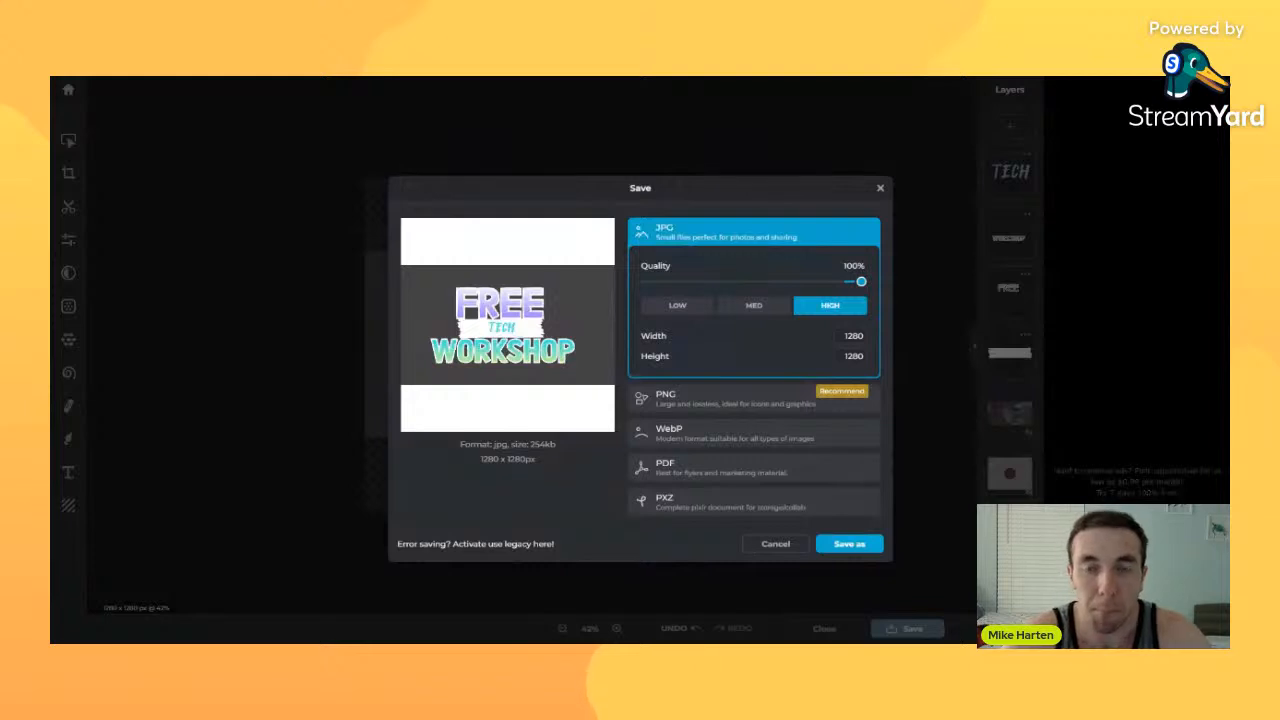
click(676, 400)
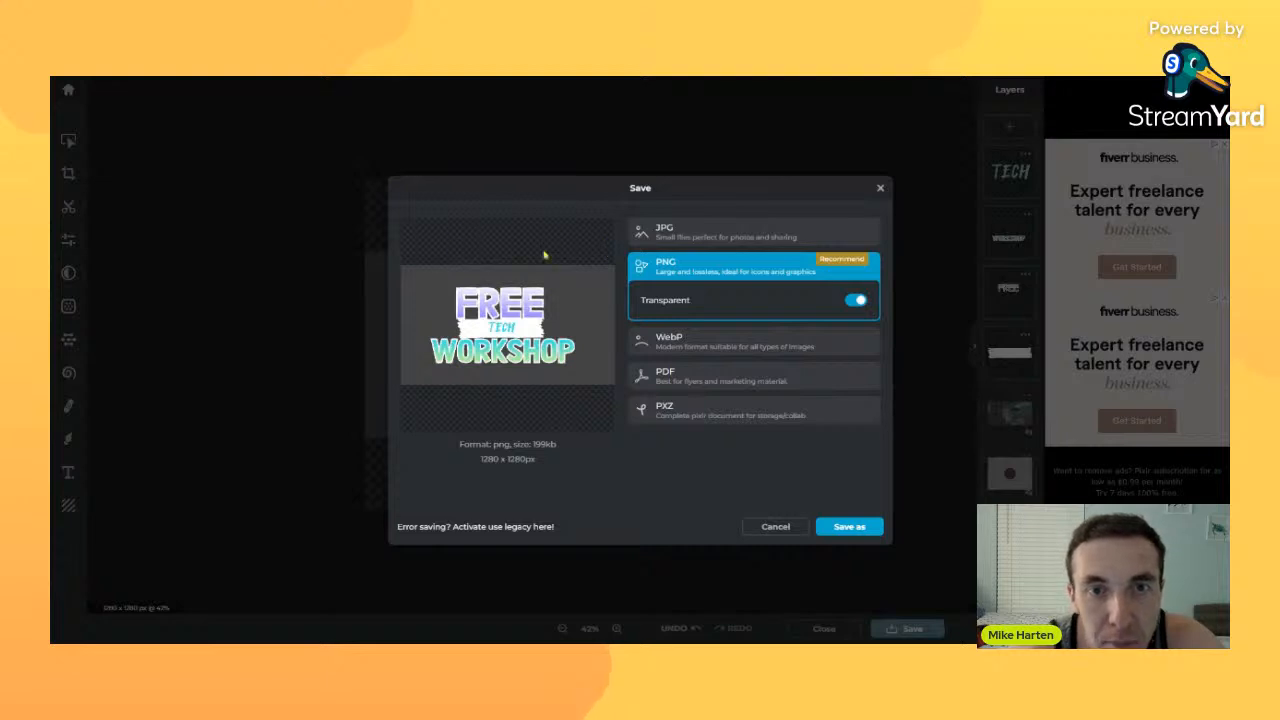
click(765, 242)
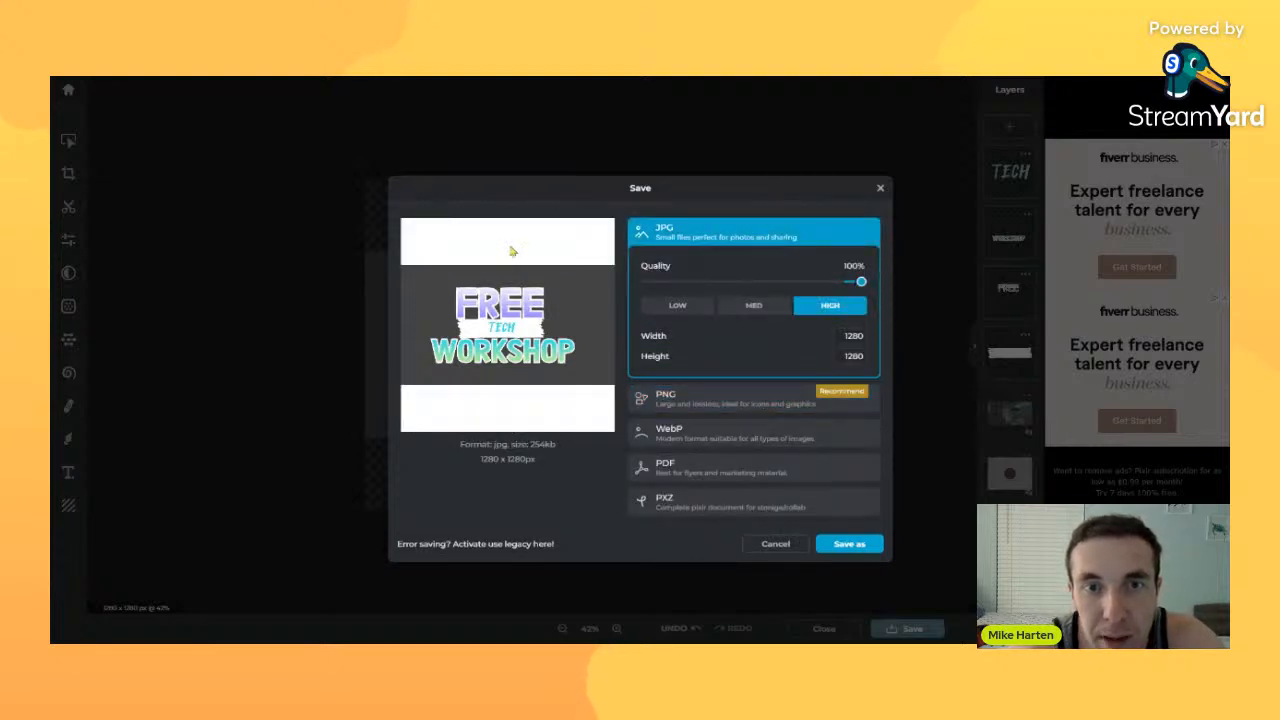
click(745, 405)
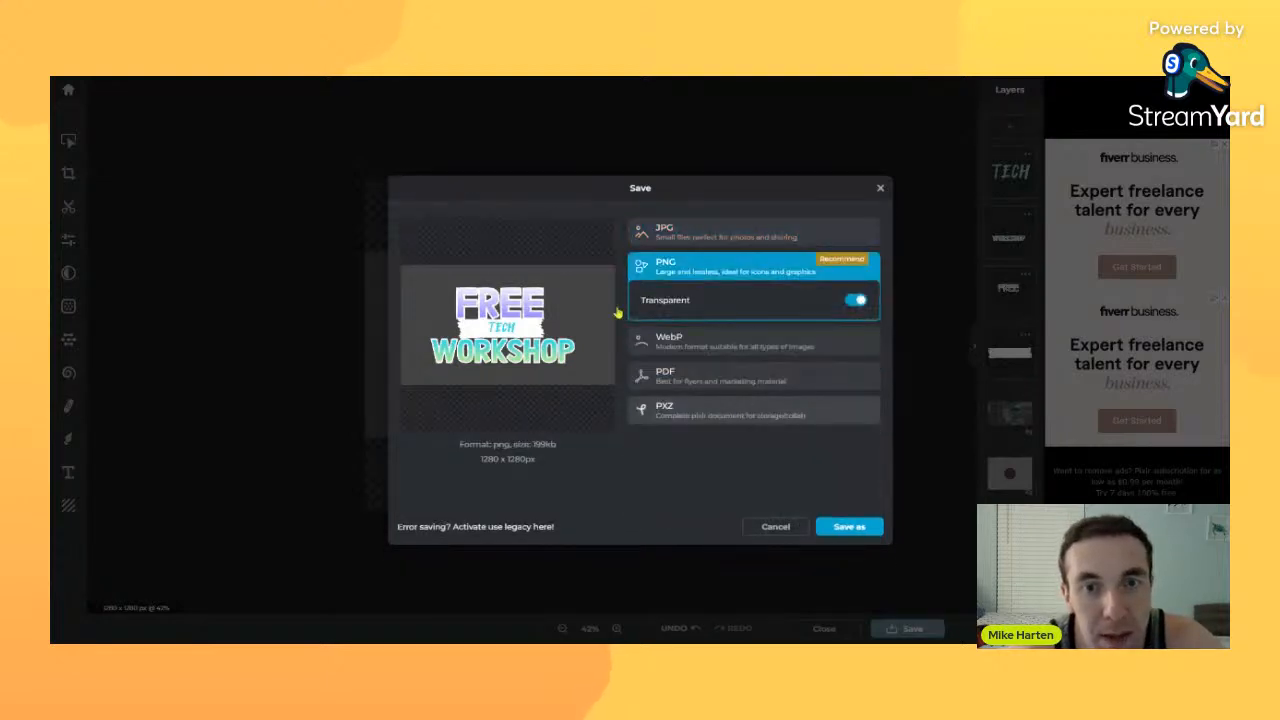
click(795, 532)
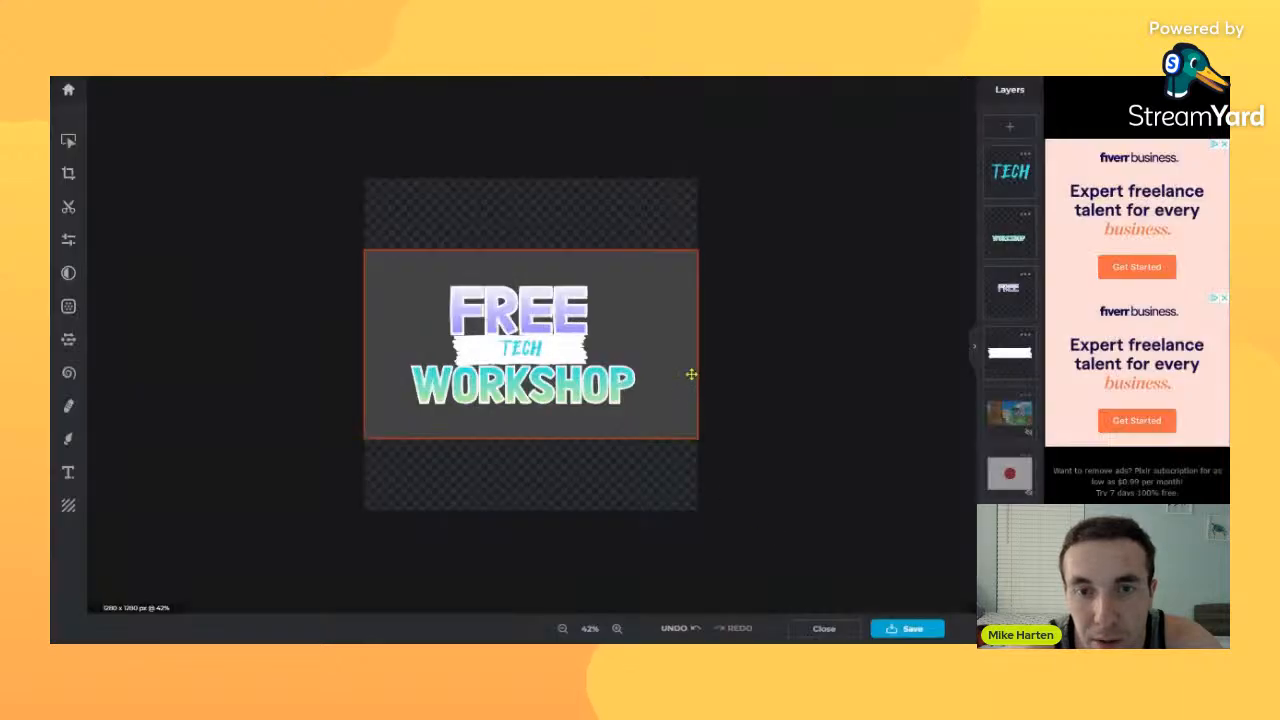
- Delete the grey background rectangle and check the transparent PNG save preview without saving
click(689, 371)
key(Delete)
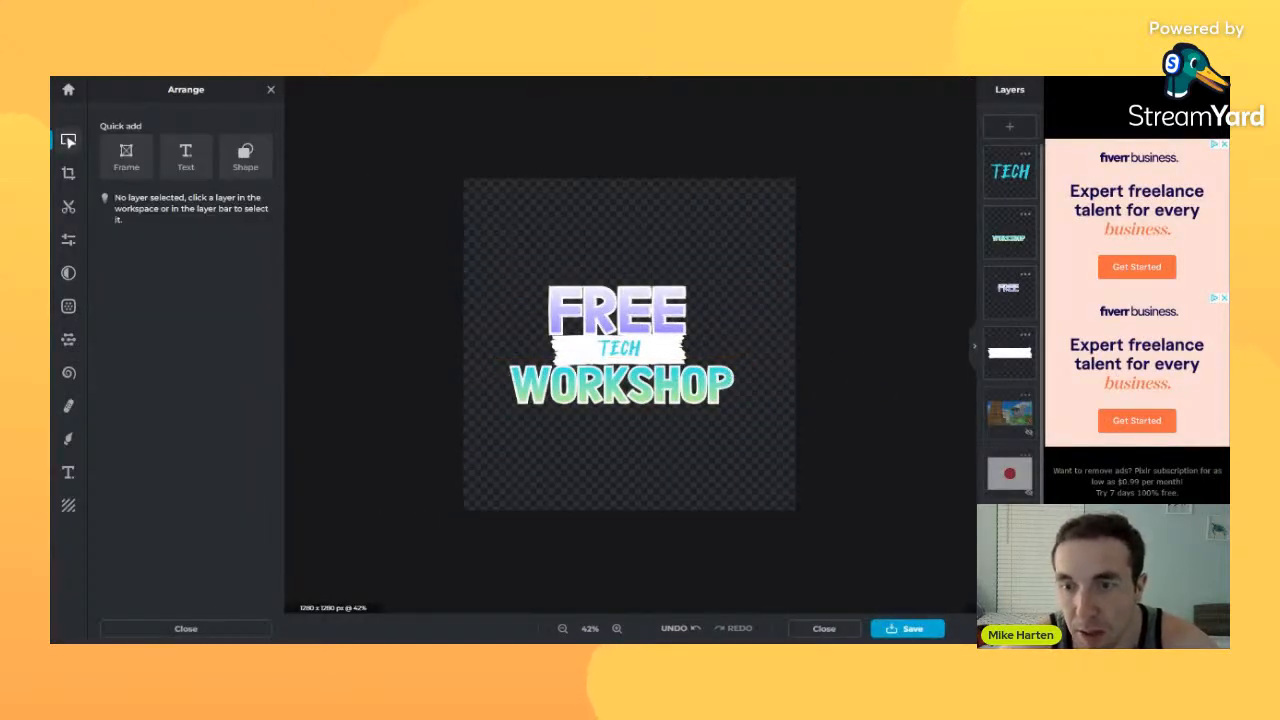
click(910, 628)
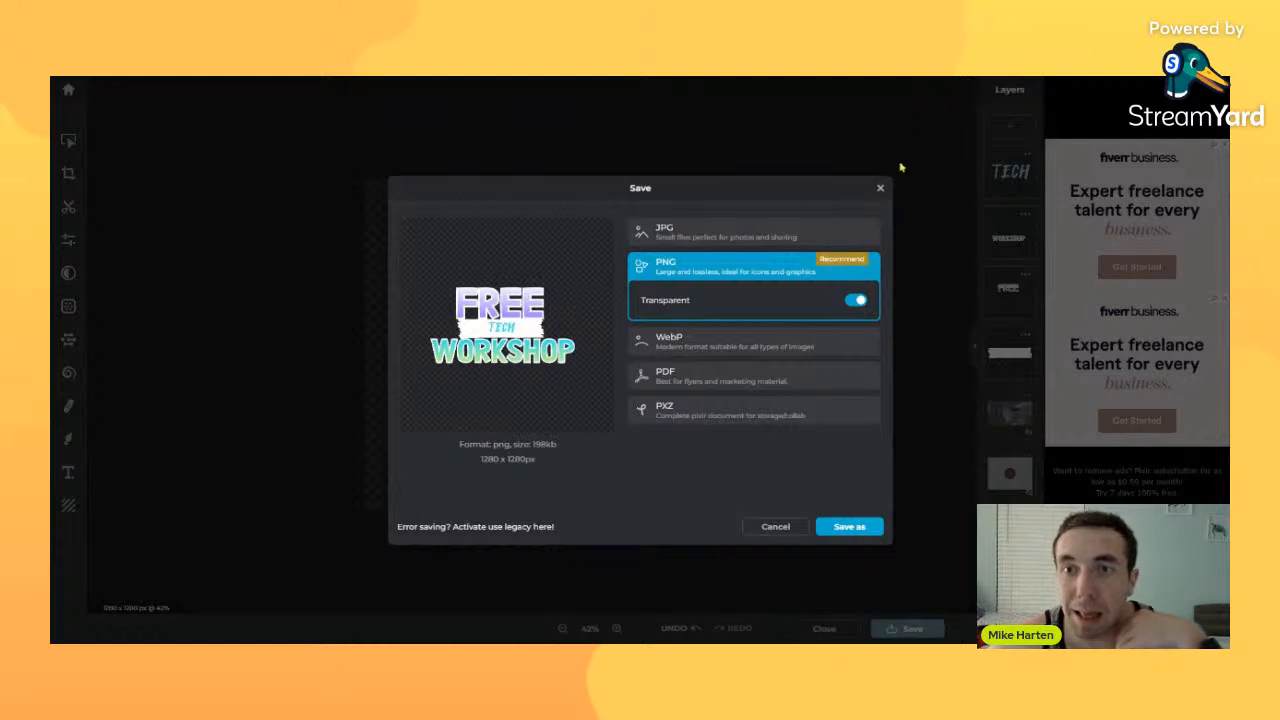
click(881, 189)
- Show the hidden red-circle flag layer and move it below the WORKSHOP text to X 429, Y 881
click(1029, 494)
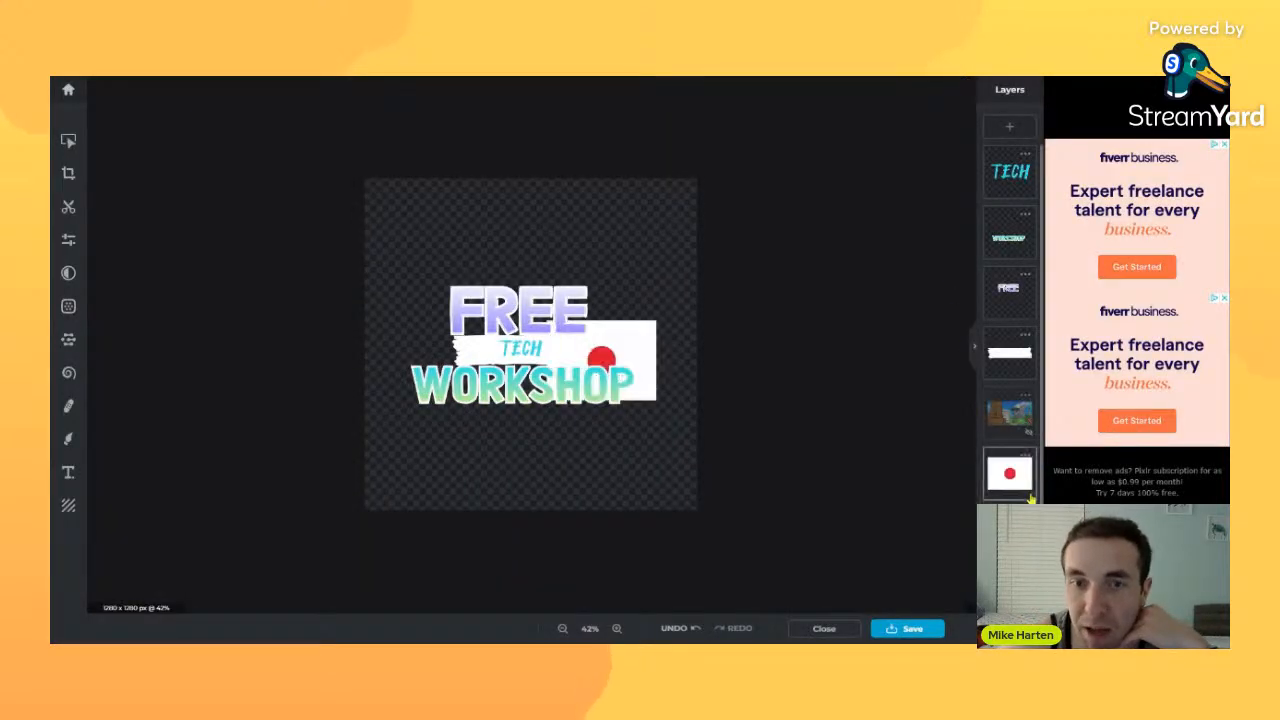
drag(642, 356, 640, 373)
drag(647, 399, 680, 445)
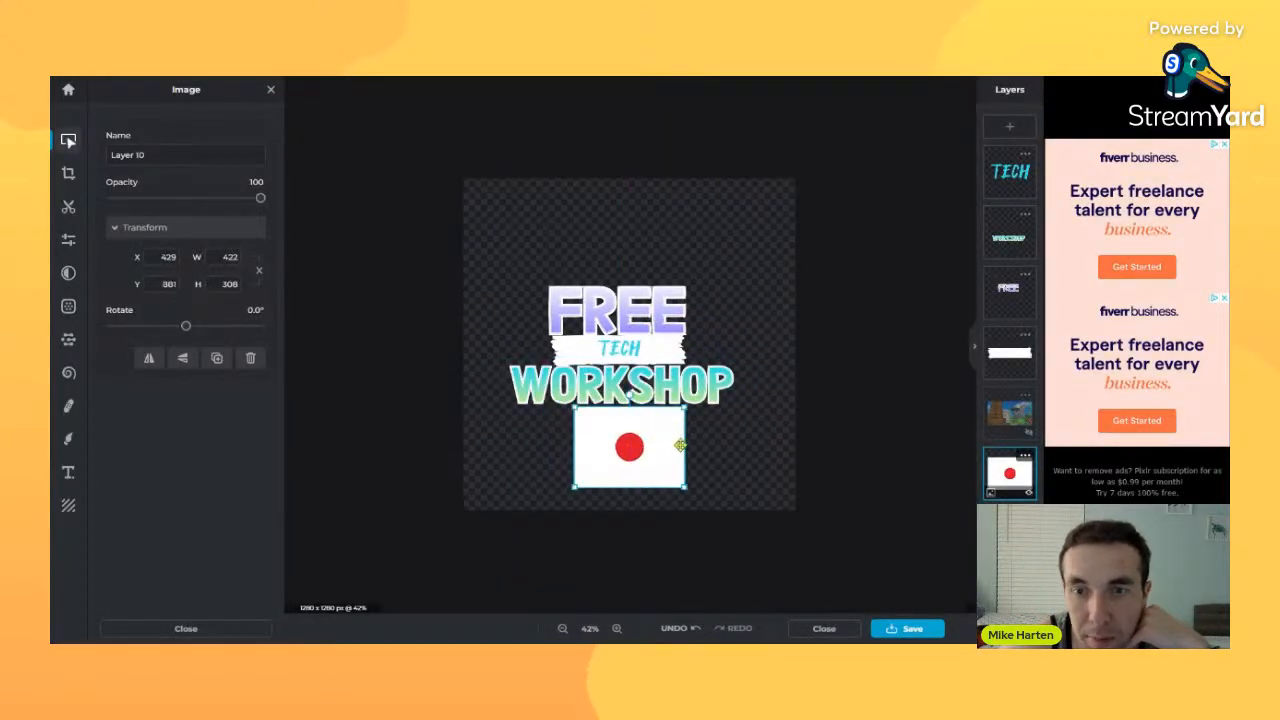
- Lower WORKSHOP slightly so a gap separates it from the banner, and move the flag beneath it to X 473, Y 1037
drag(715, 383, 699, 417)
scroll(625, 417, up, 4)
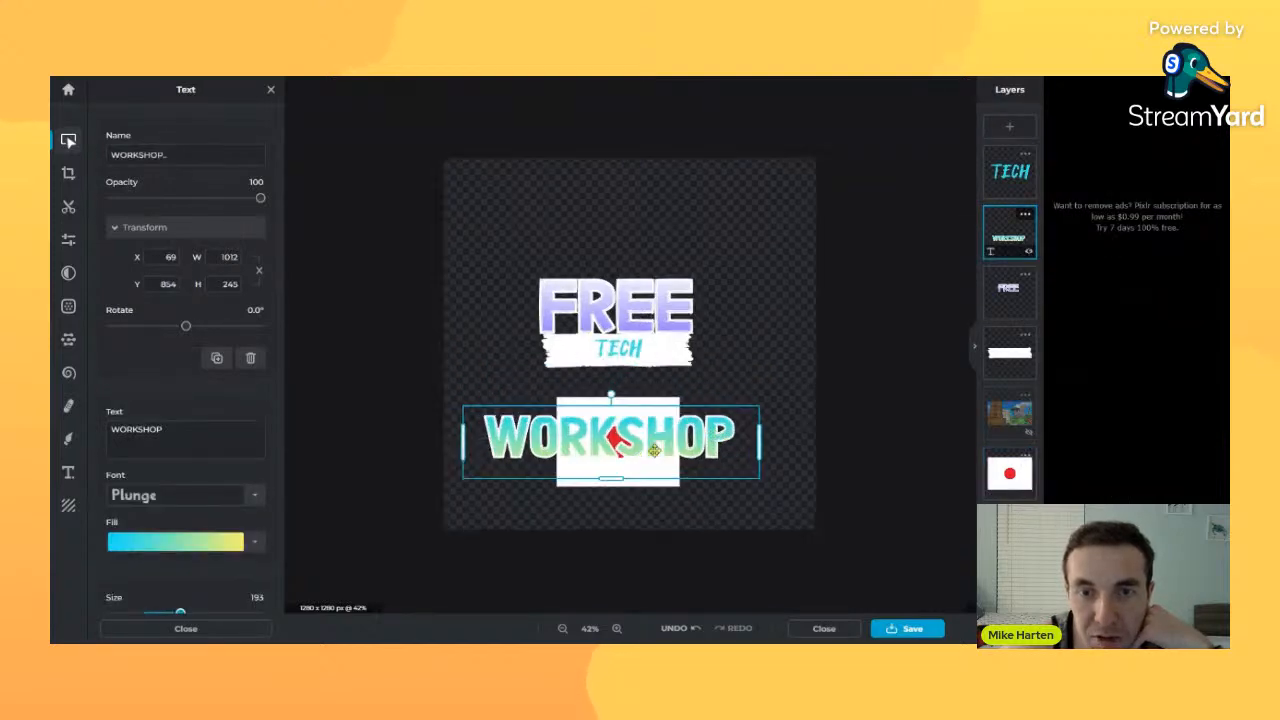
scroll(620, 474, up, 1)
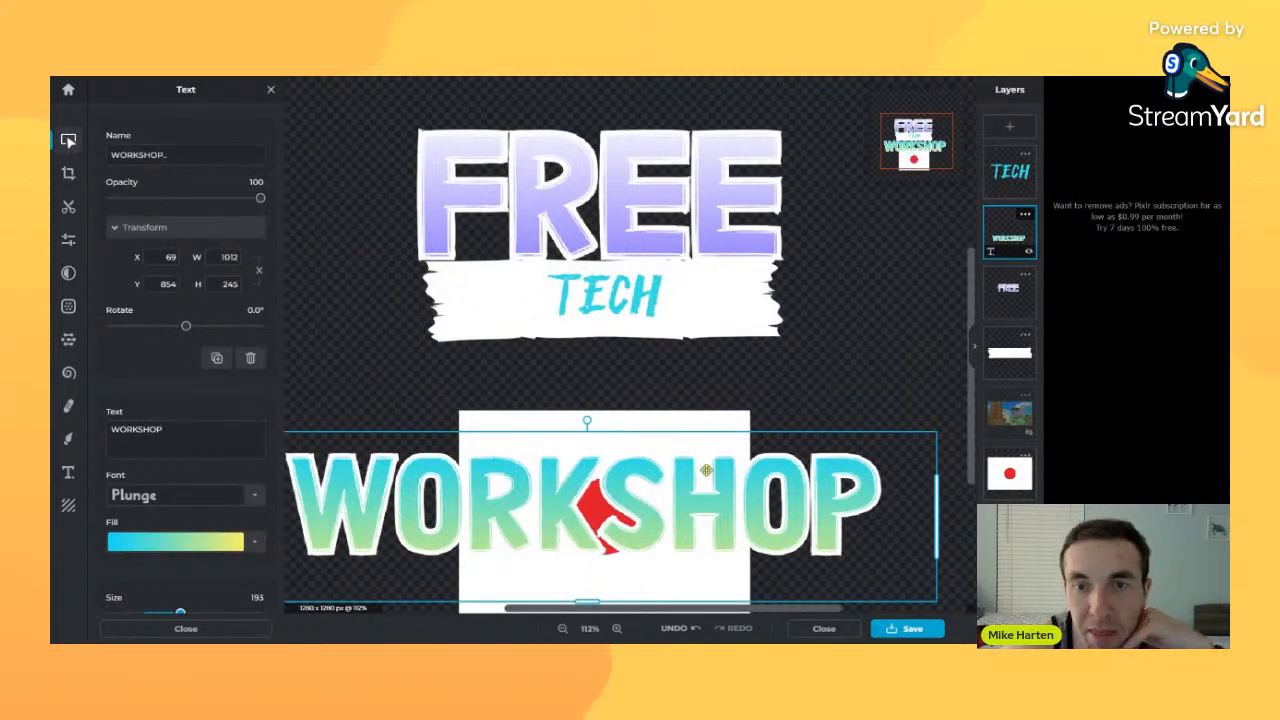
drag(695, 523, 803, 439)
drag(665, 577, 678, 681)
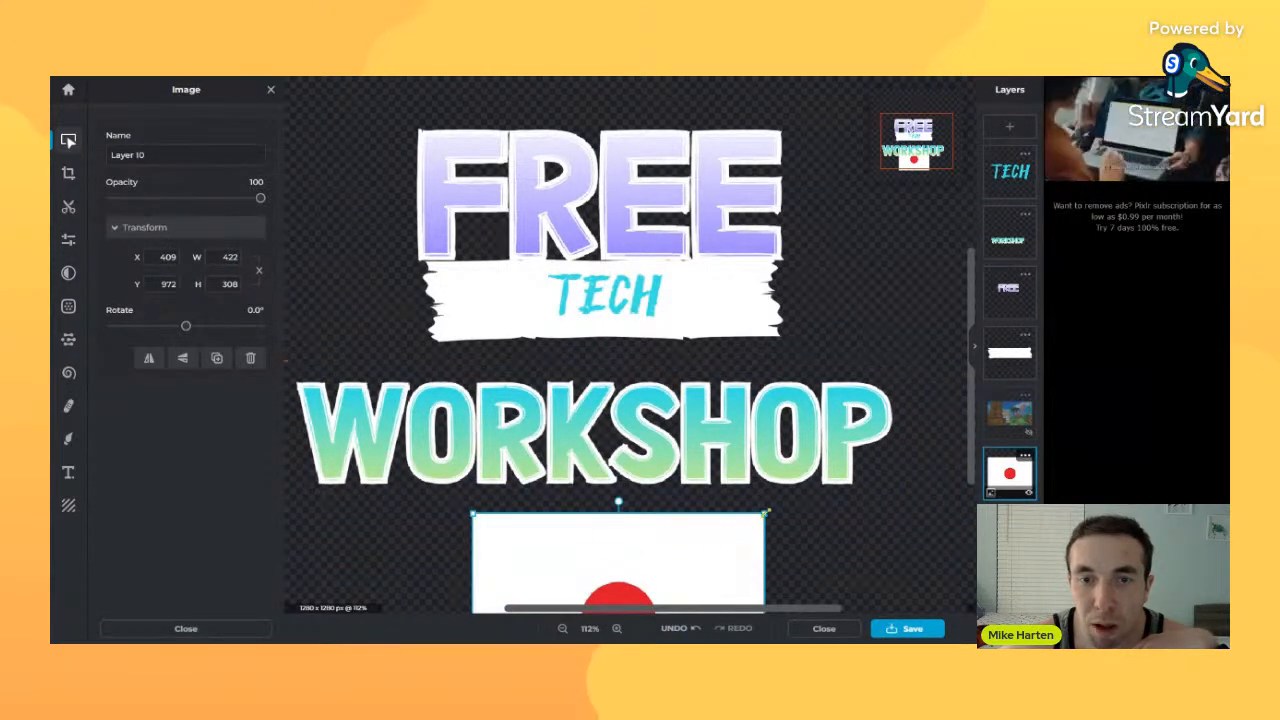
drag(720, 563, 767, 612)
scroll(918, 530, down, 3)
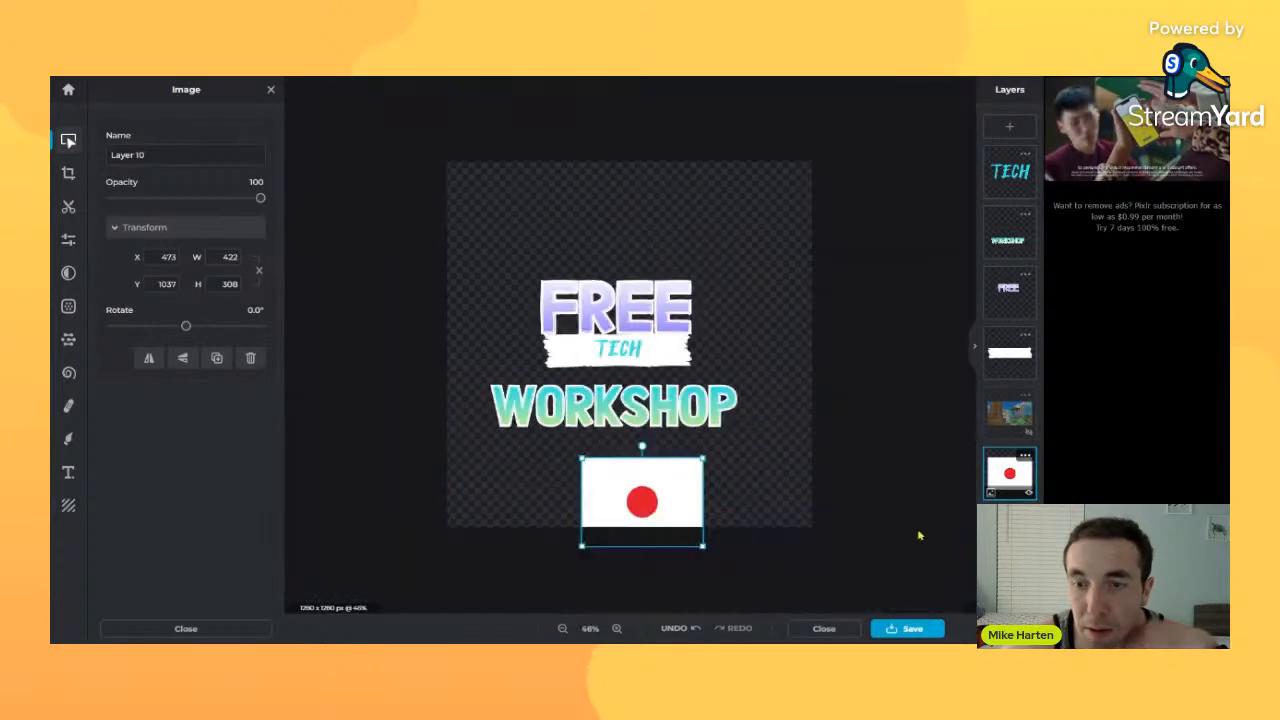
- Compare the JPG and PNG previews, save the design as a transparent PNG and dismiss the account sign-up prompt
click(880, 630)
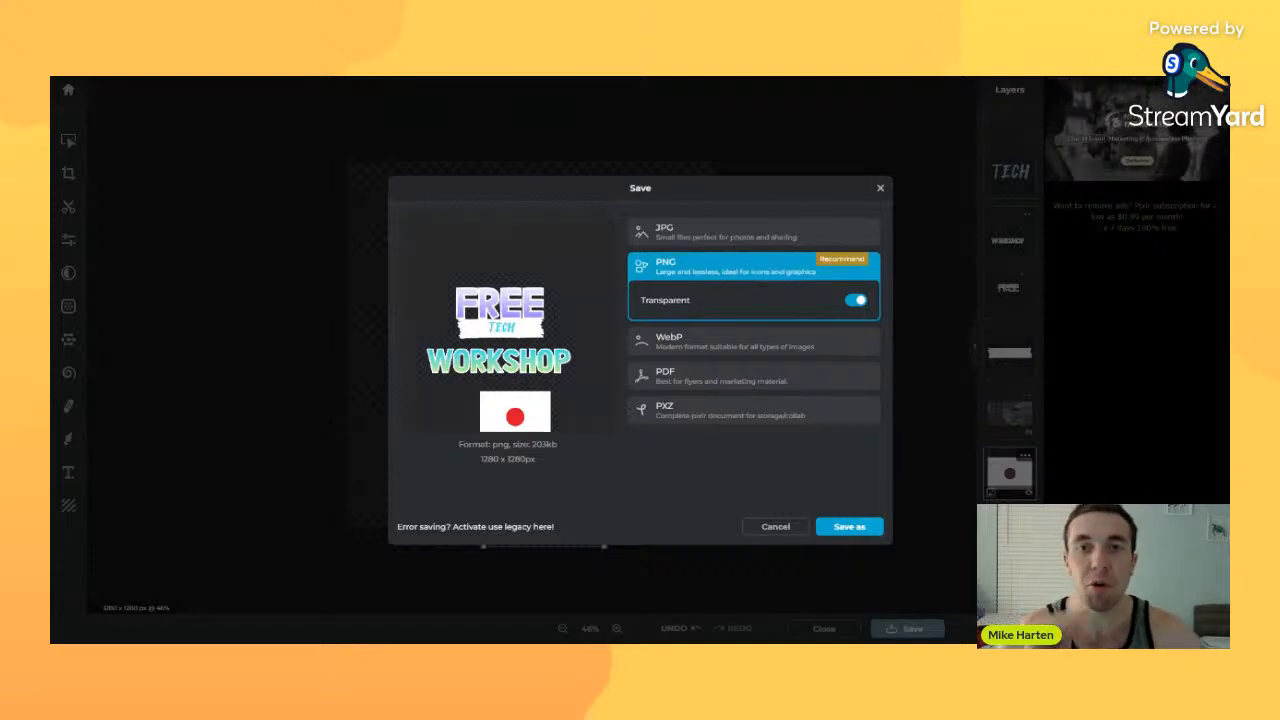
click(745, 236)
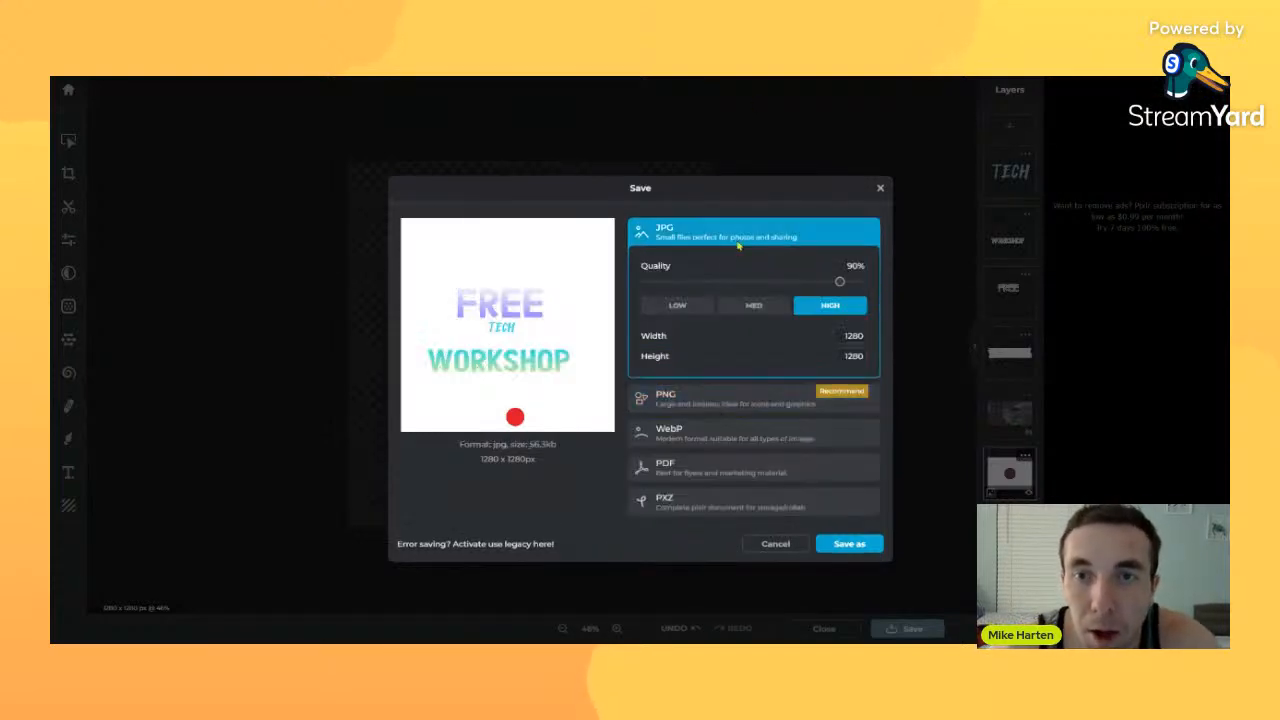
click(697, 405)
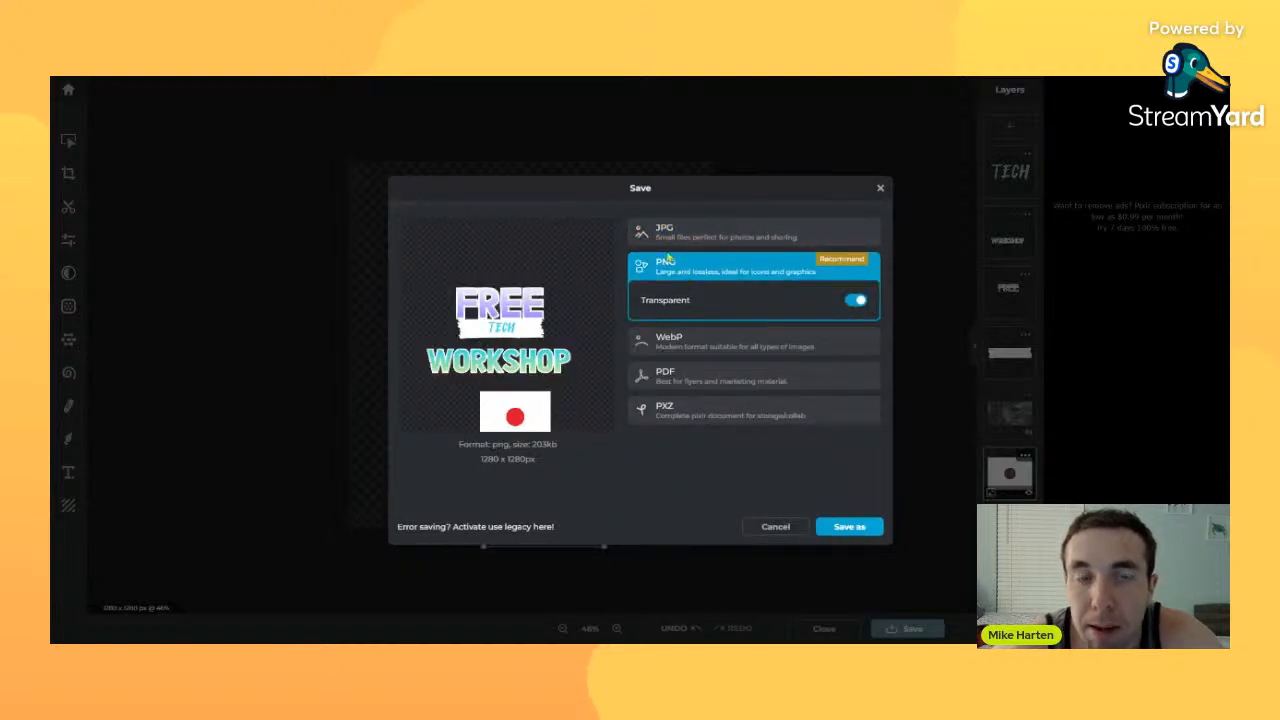
click(650, 235)
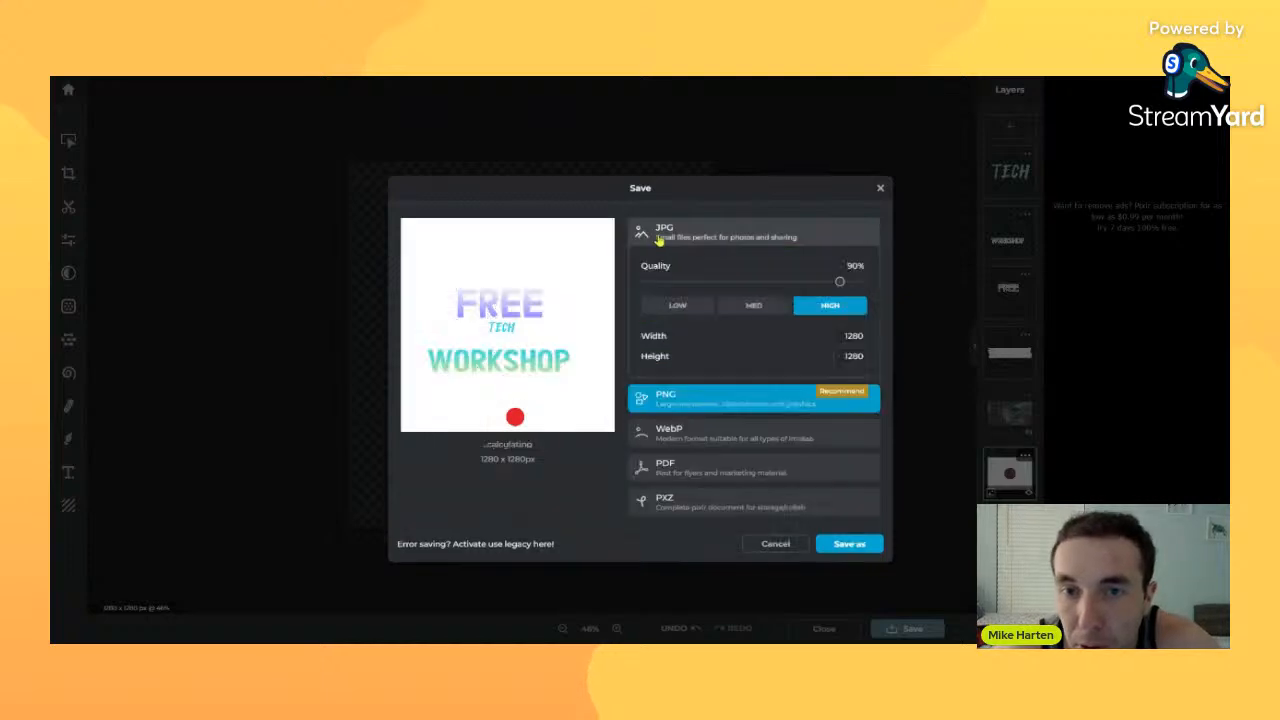
click(712, 398)
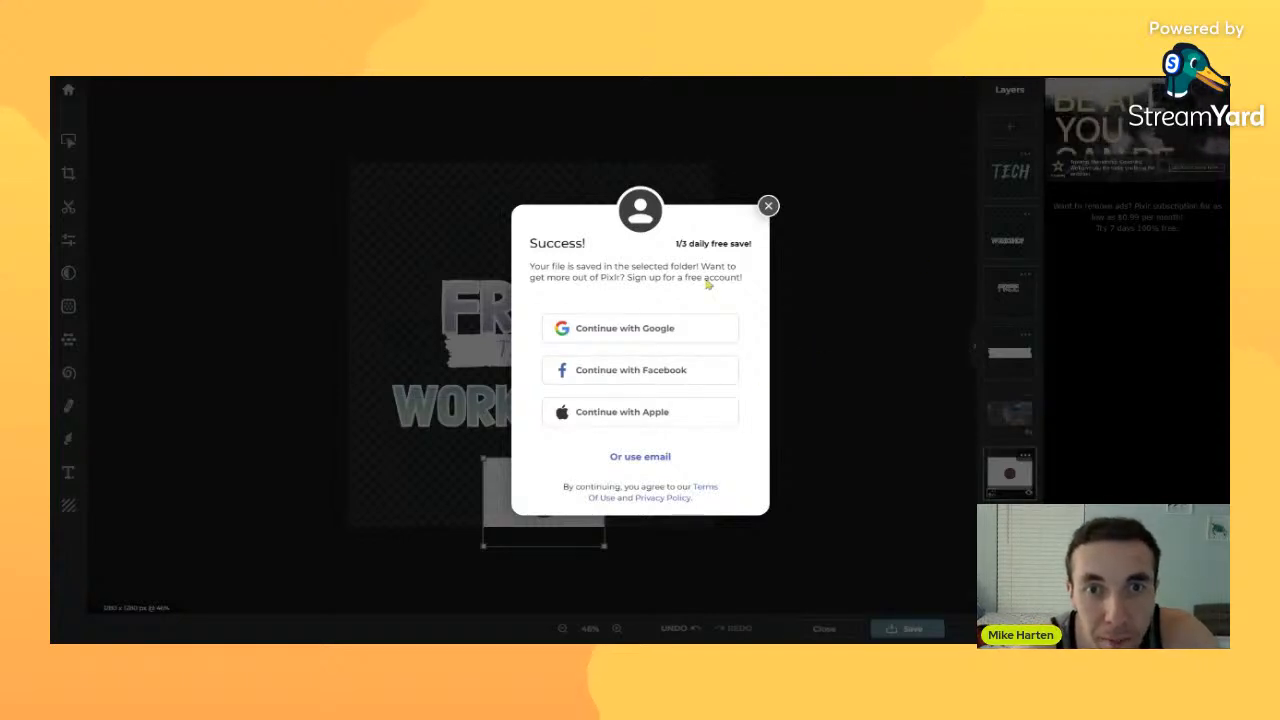
click(768, 206)
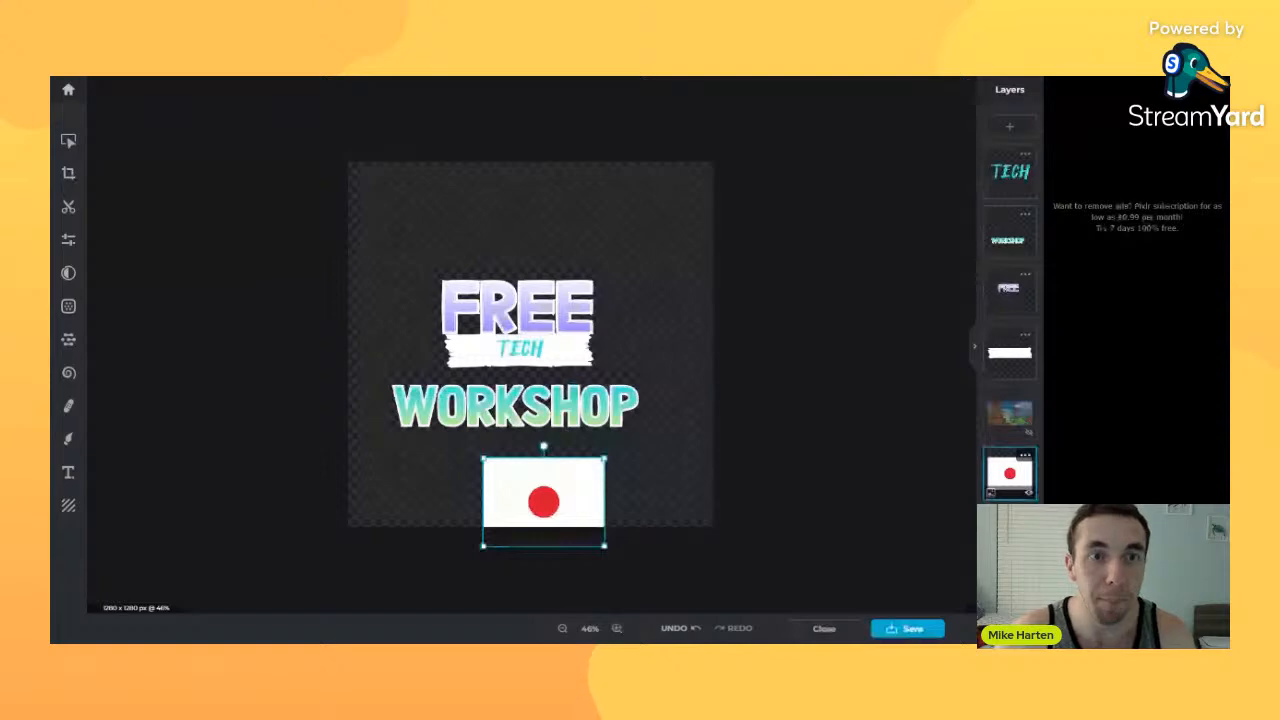
- Open the Pixlr Express start screen, check the premium and sign-up options, and return to the design
click(73, 98)
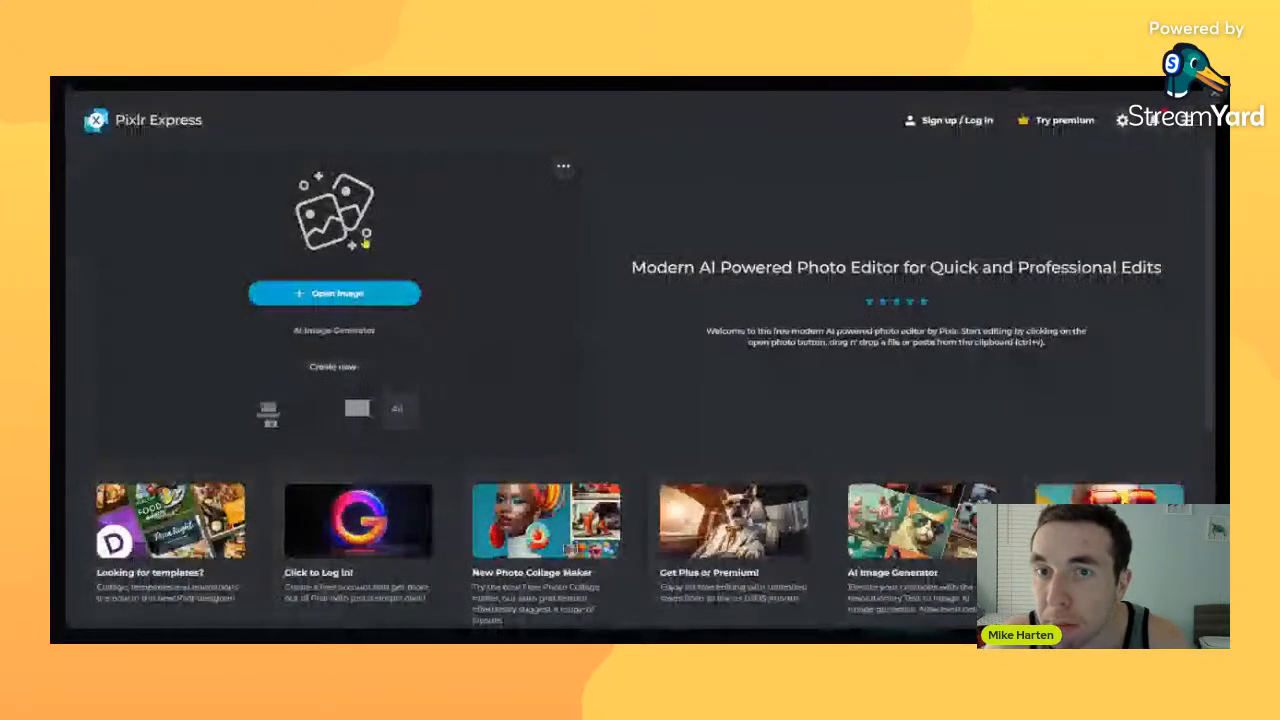
click(1055, 120)
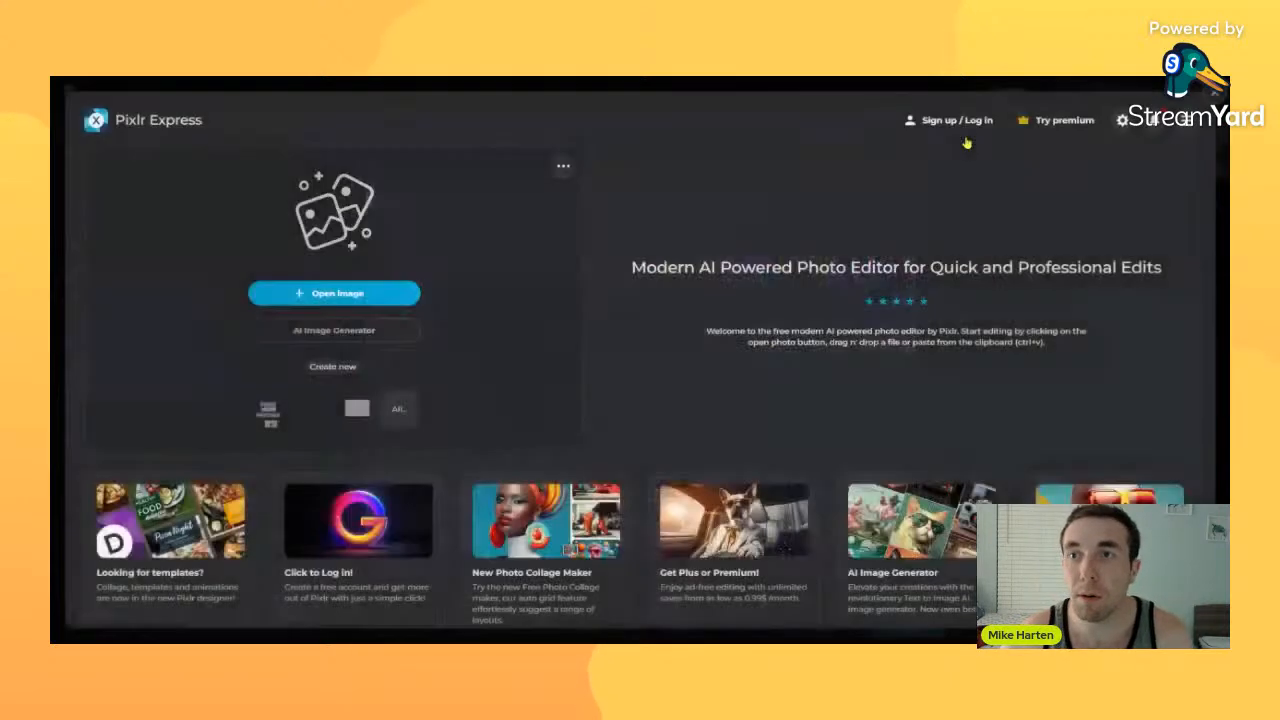
click(971, 135)
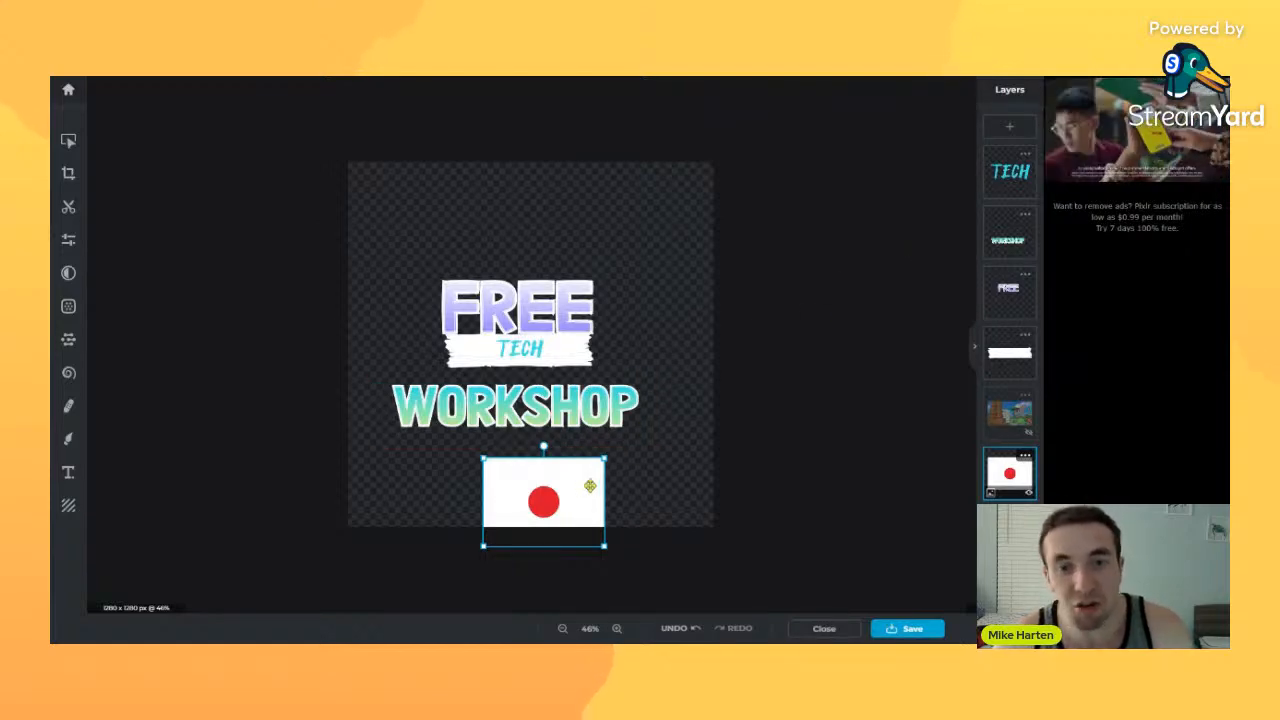
- Move the flag image to the canvas's upper-right area and deselect it
drag(586, 484, 658, 212)
key(v)
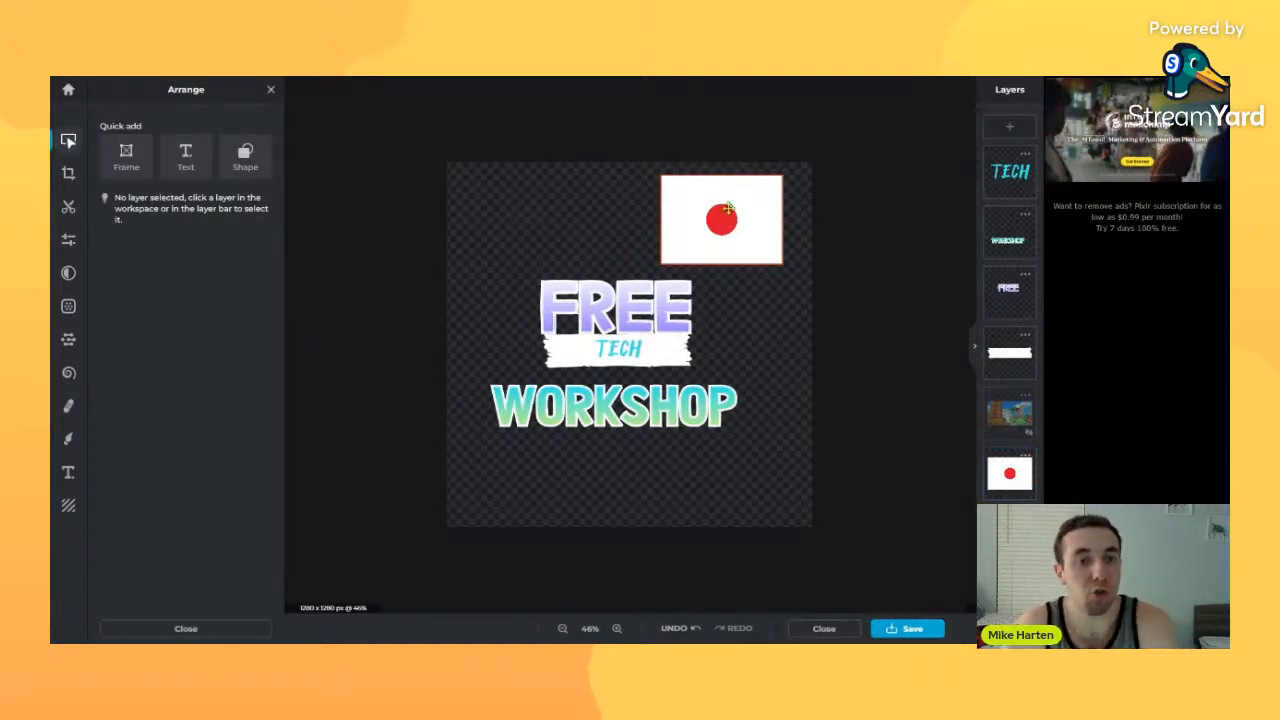
- Add a new default text above FREE at X -11, Y 116, replace its wording with "fhedhfeswf" and deselect it
click(68, 472)
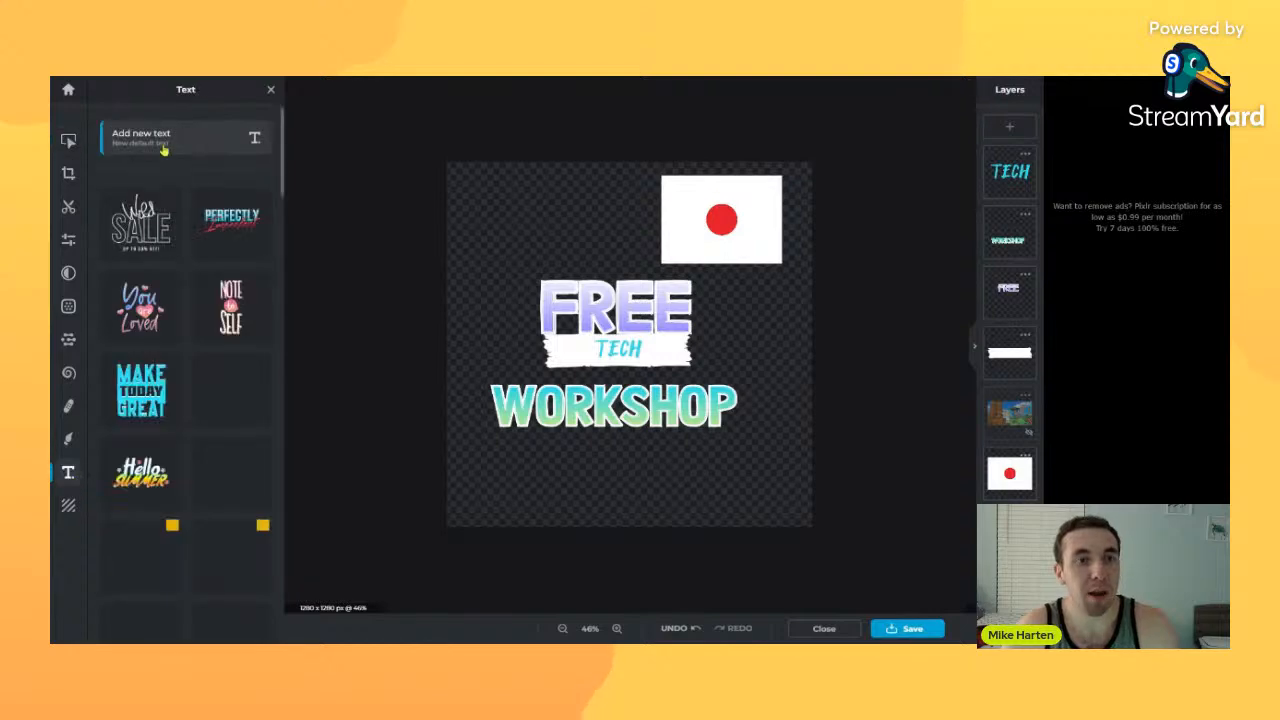
click(185, 135)
drag(574, 310, 570, 203)
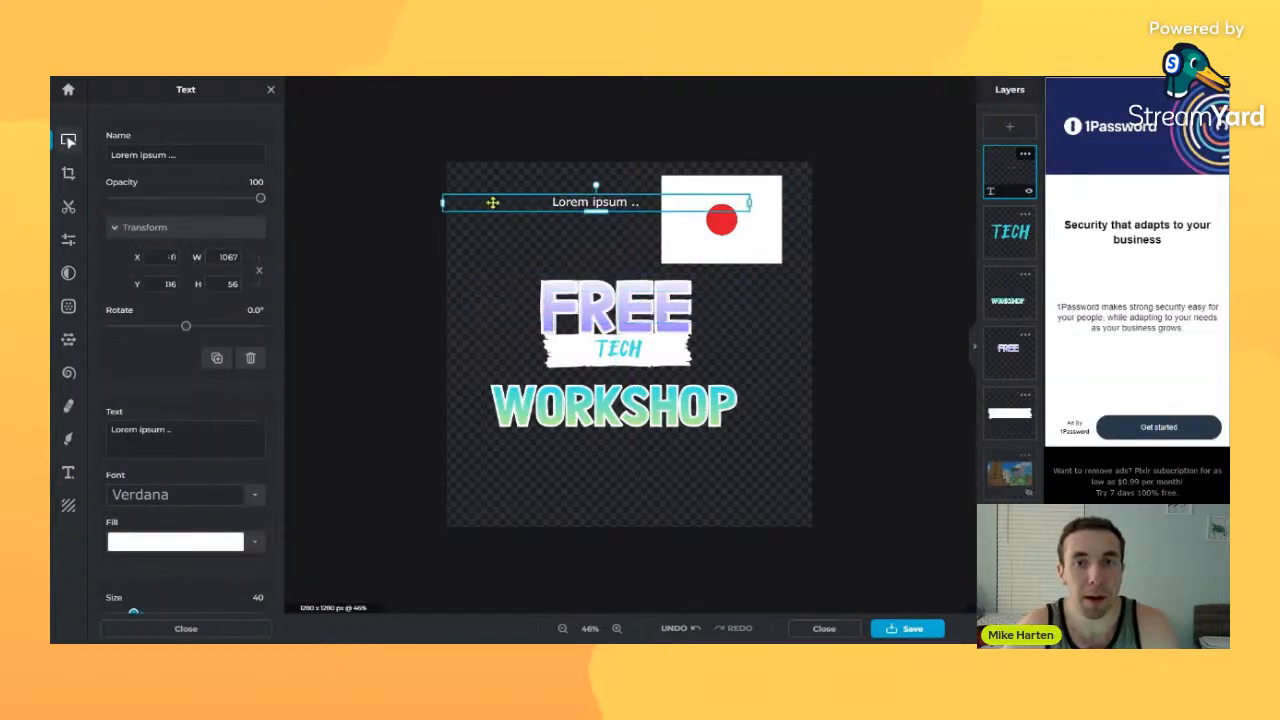
double_click(570, 205)
text(fhedtifeswl)
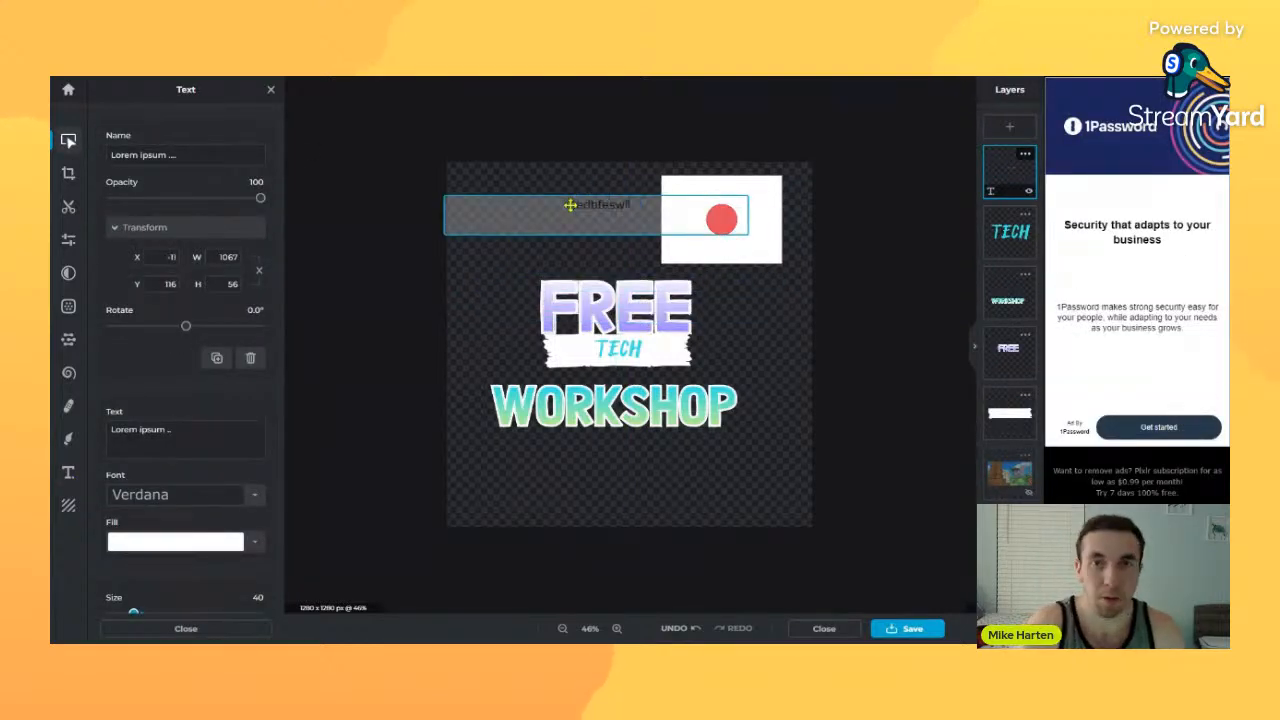
click(576, 238)
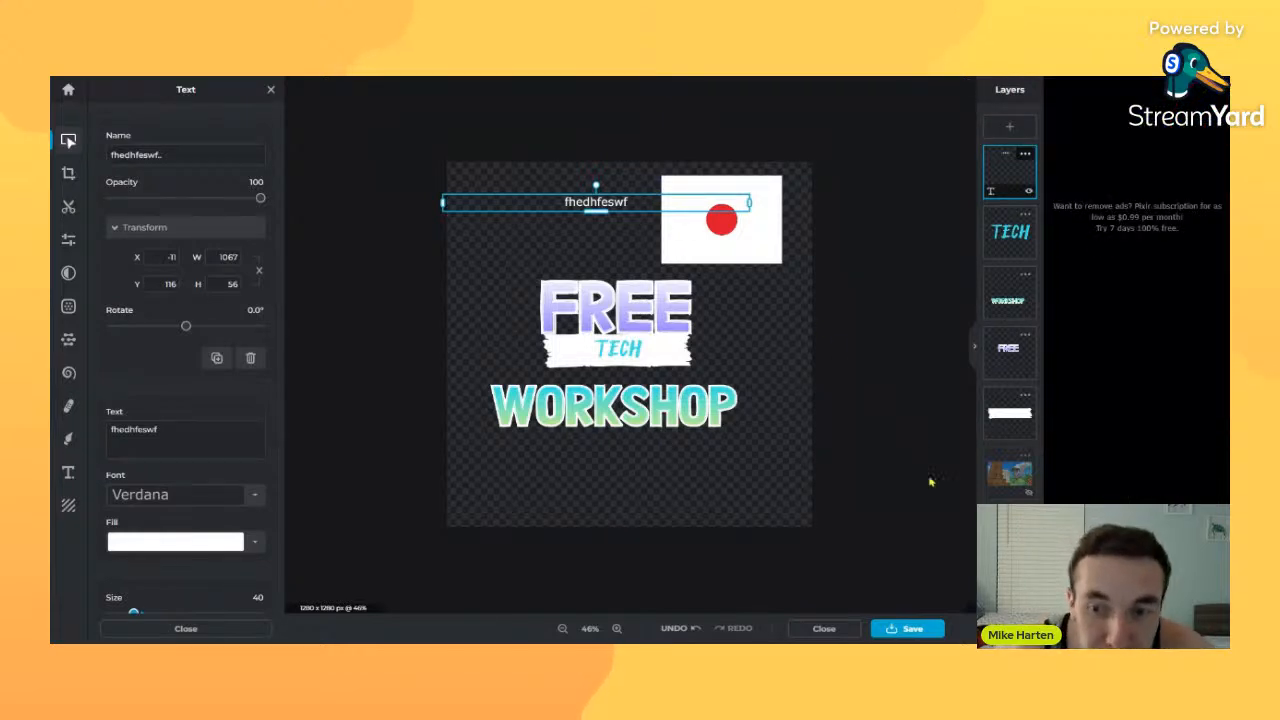
click(913, 550)
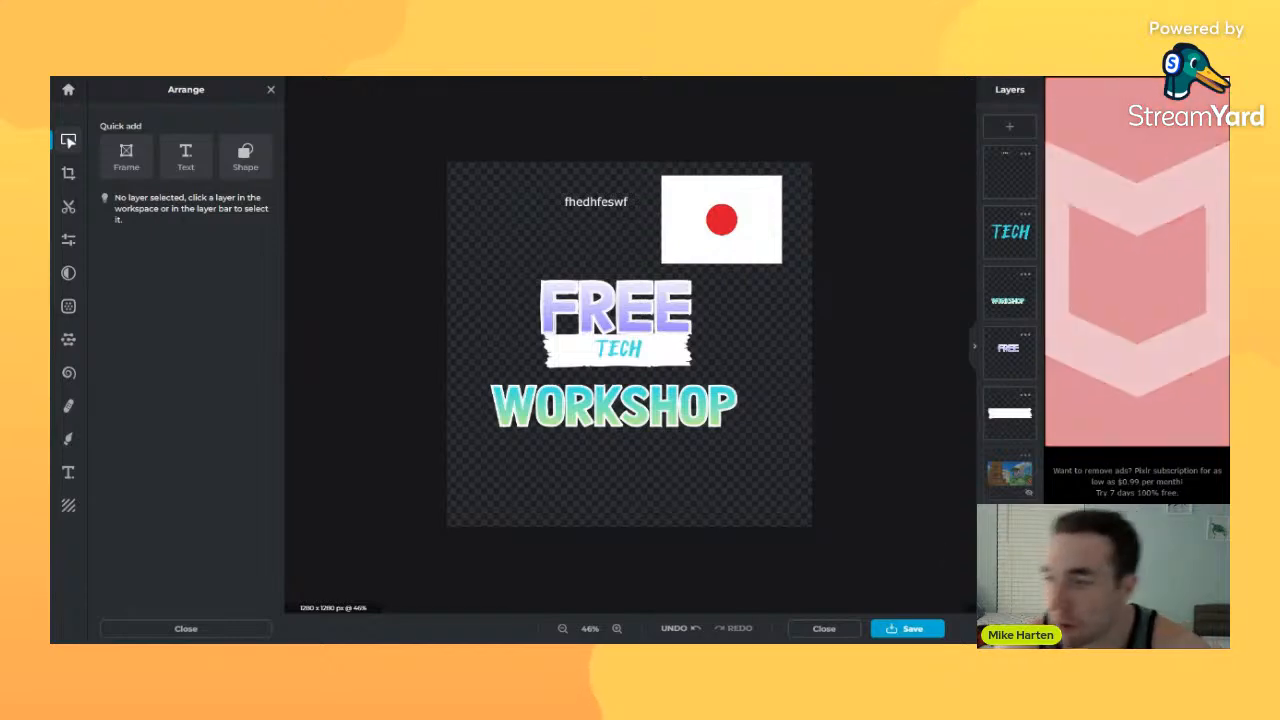